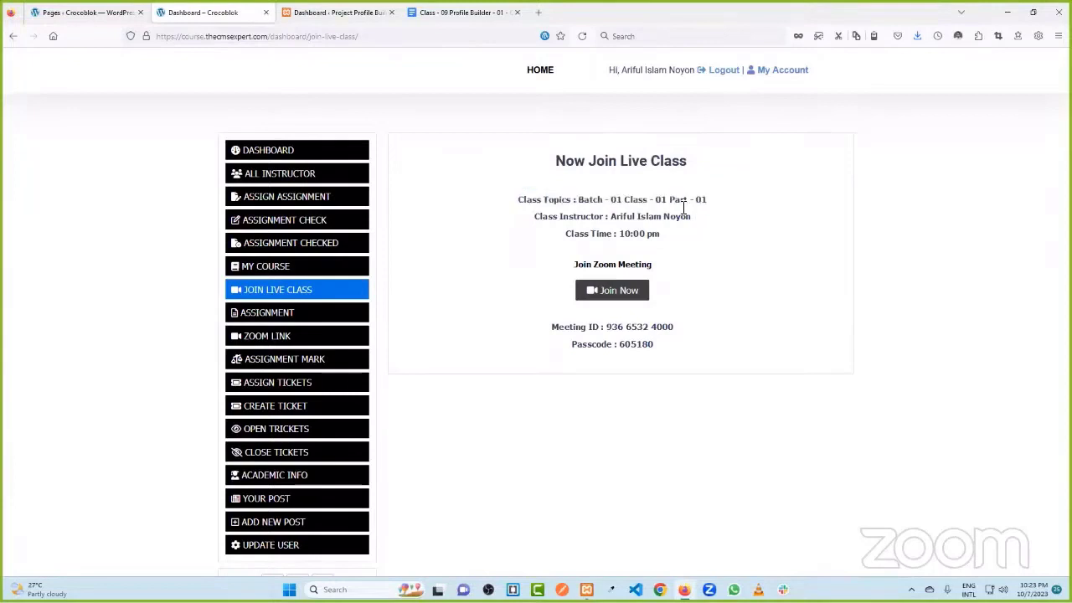
- Highlight the class topic, instructor, 10:00 pm time and meeting ID and passcode on Join Live Class
{"action": "left_click_drag", "start_coordinate": [608, 196], "coordinate": [672, 199]}
{"action": "left_click_drag", "start_coordinate": [612, 216], "coordinate": [689, 223]}
{"action": "left_click", "coordinate": [715, 251]}
{"action": "left_click_drag", "start_coordinate": [618, 233], "coordinate": [709, 236]}
{"action": "left_click", "coordinate": [708, 238]}
{"action": "left_click_drag", "start_coordinate": [556, 328], "coordinate": [678, 356]}
{"action": "left_click", "coordinate": [688, 360]}
{"action": "double_click", "coordinate": [636, 344]}
{"action": "left_click_drag", "start_coordinate": [614, 234], "coordinate": [651, 235]}
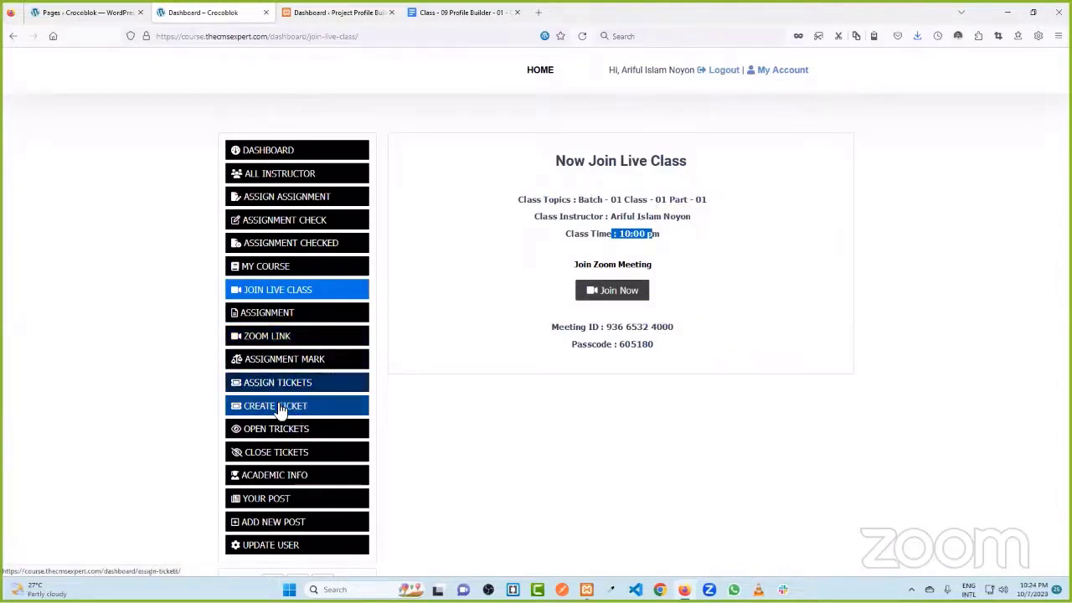
- Scroll the Join Live Class page, then switch to the Project Profile Builder admin tab
{"action": "scroll", "coordinate": [292, 413], "scroll_direction": "down", "scroll_amount": 1}
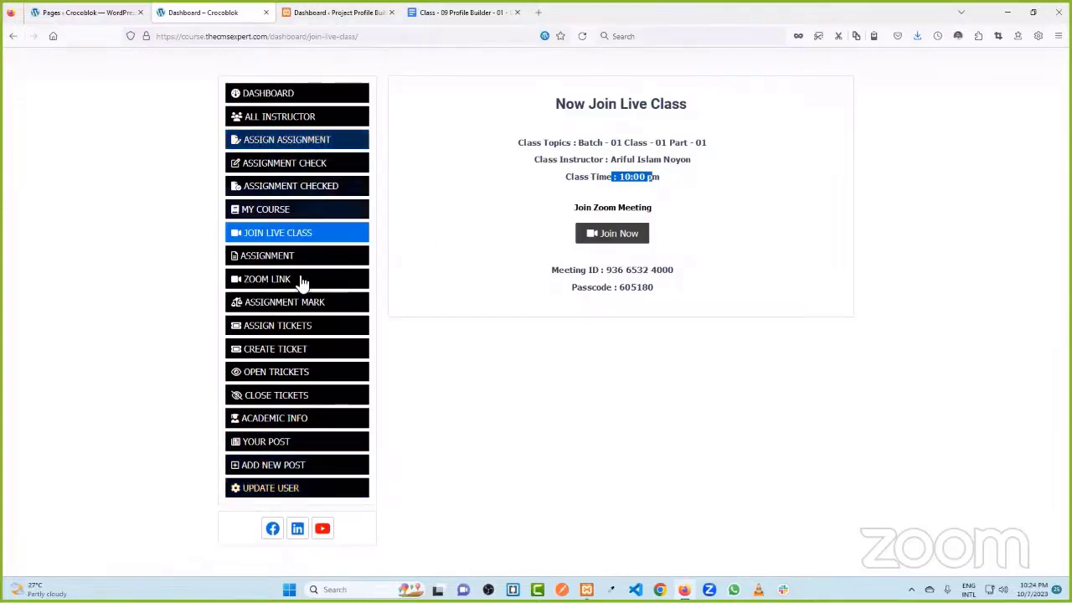
{"action": "scroll", "coordinate": [326, 234], "scroll_direction": "up", "scroll_amount": 1}
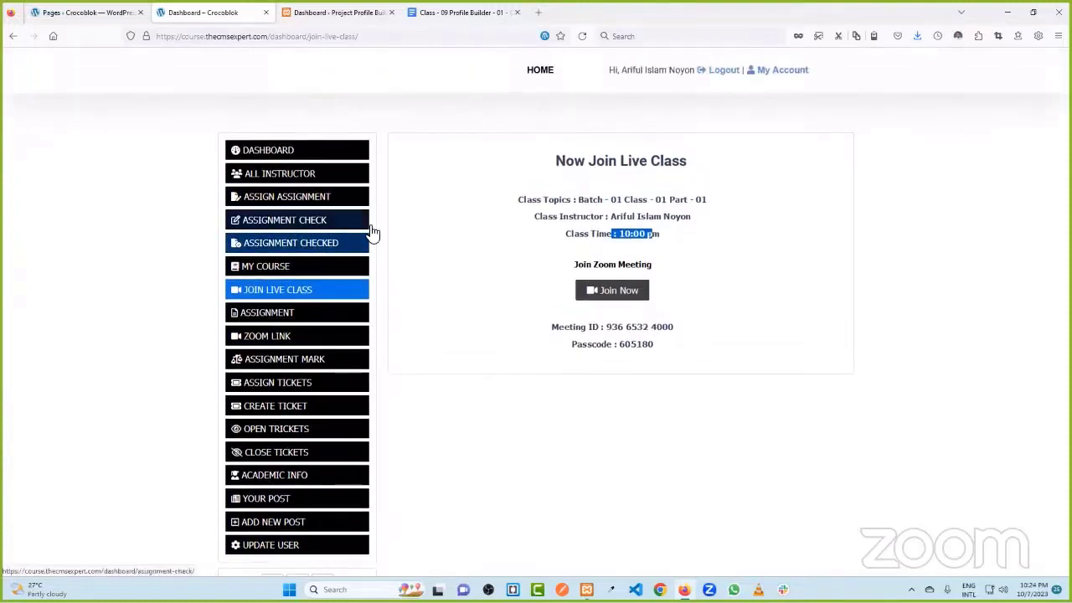
{"action": "left_click", "coordinate": [320, 10]}
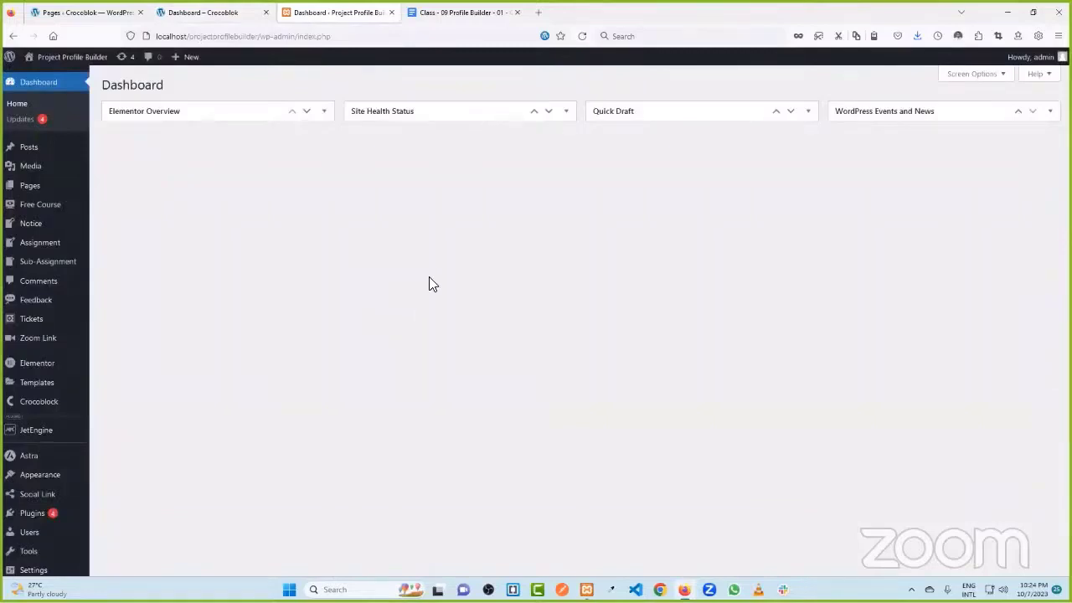
- Open the empty All Tickets list in admin, then return to the course dashboard tab
{"action": "mouse_move", "coordinate": [37, 210]}
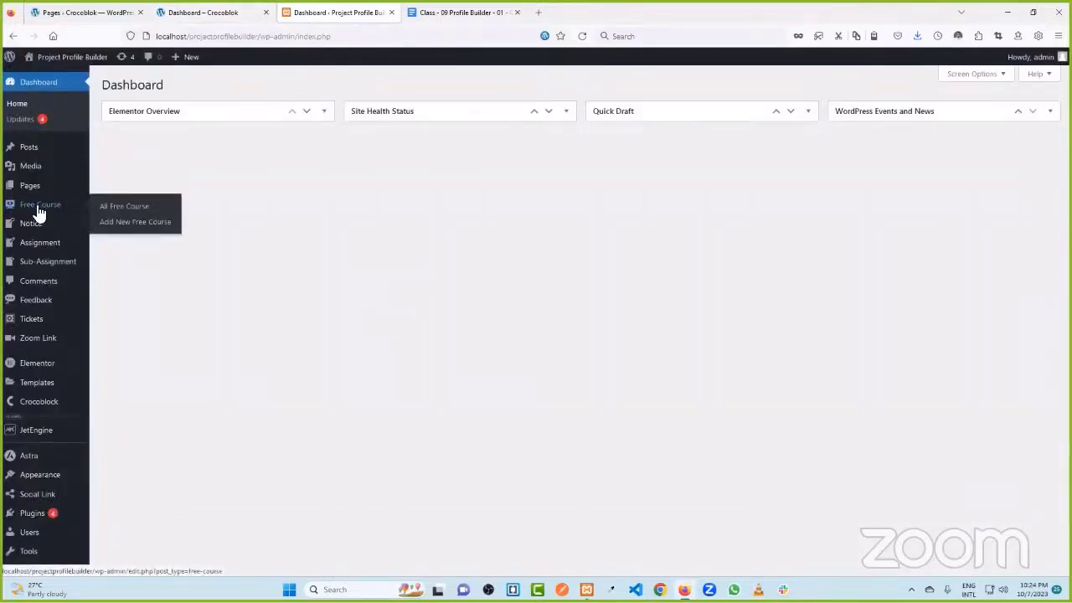
{"action": "mouse_move", "coordinate": [27, 248]}
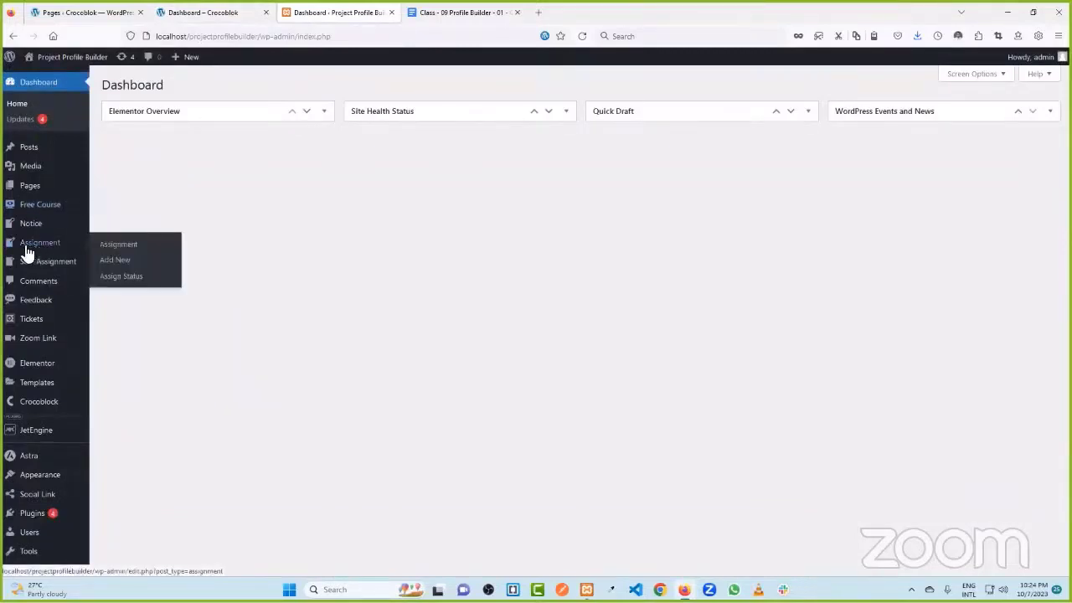
{"action": "mouse_move", "coordinate": [38, 267]}
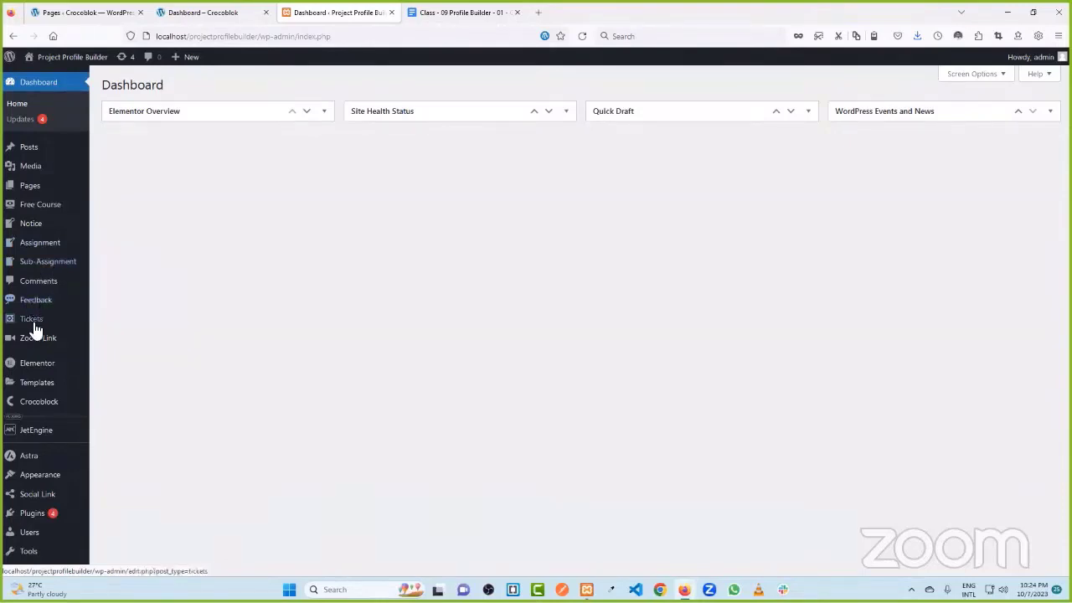
{"action": "mouse_move", "coordinate": [25, 327]}
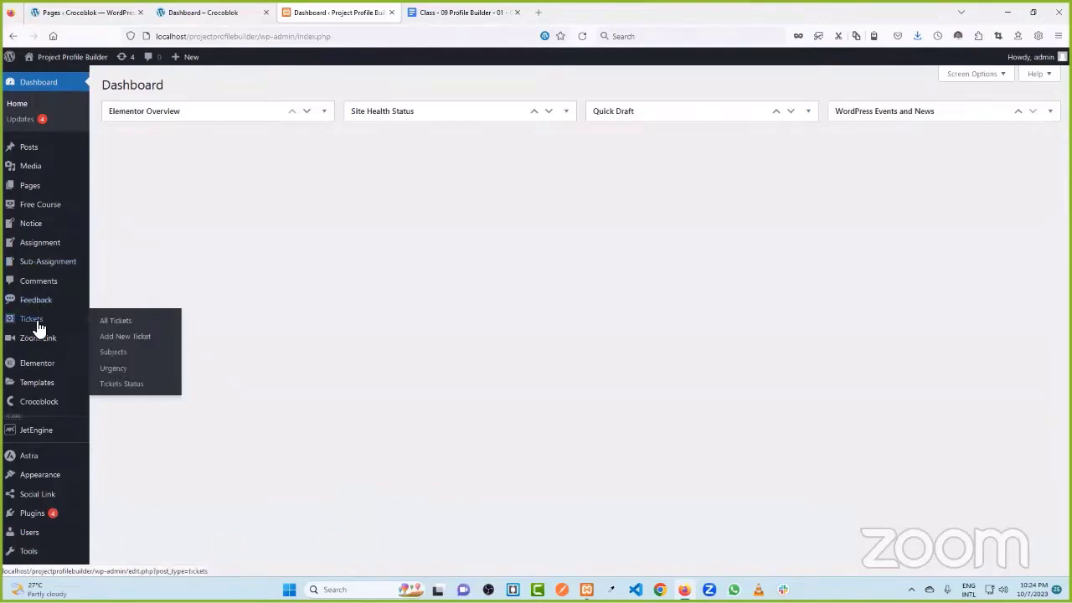
{"action": "mouse_move", "coordinate": [32, 345]}
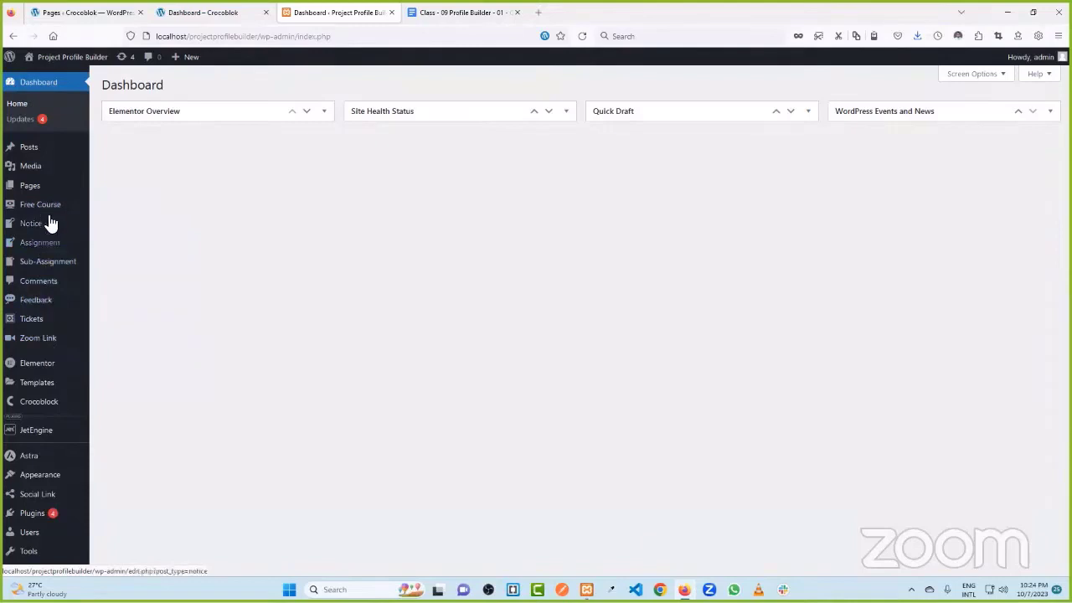
{"action": "left_click", "coordinate": [36, 324]}
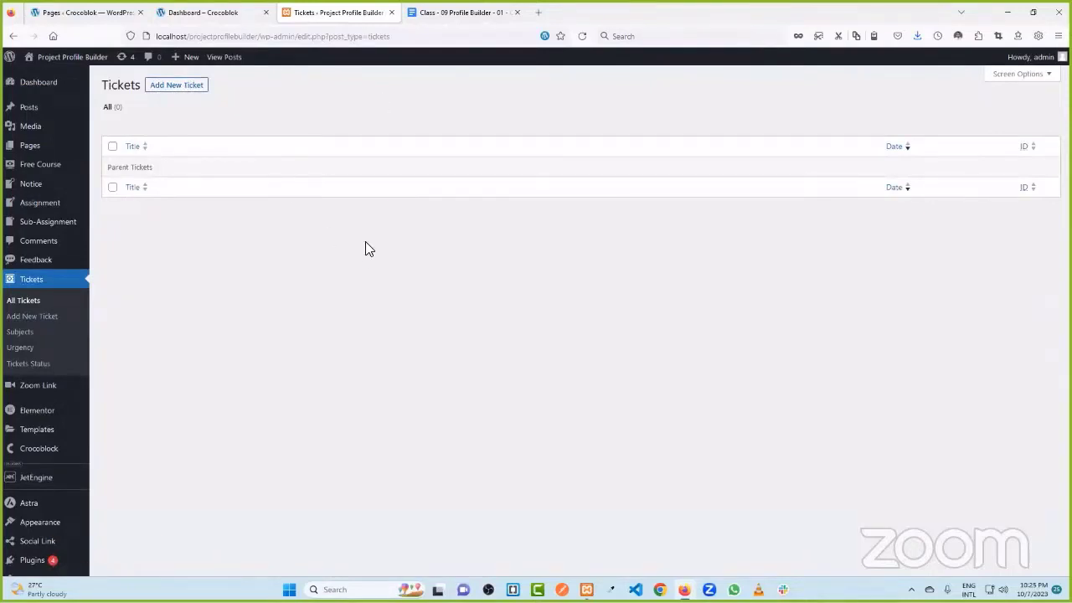
{"action": "key", "text": "ctrl+shift+Tab"}
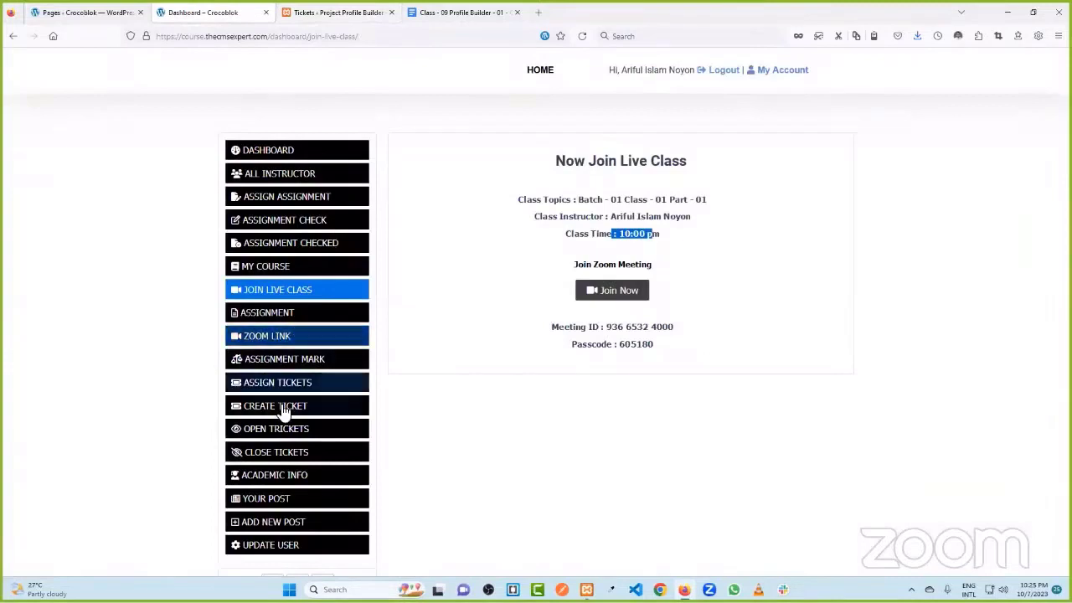
- Open the front-end Create Ticket form, then start a new ticket in the admin
{"action": "left_click", "coordinate": [285, 413]}
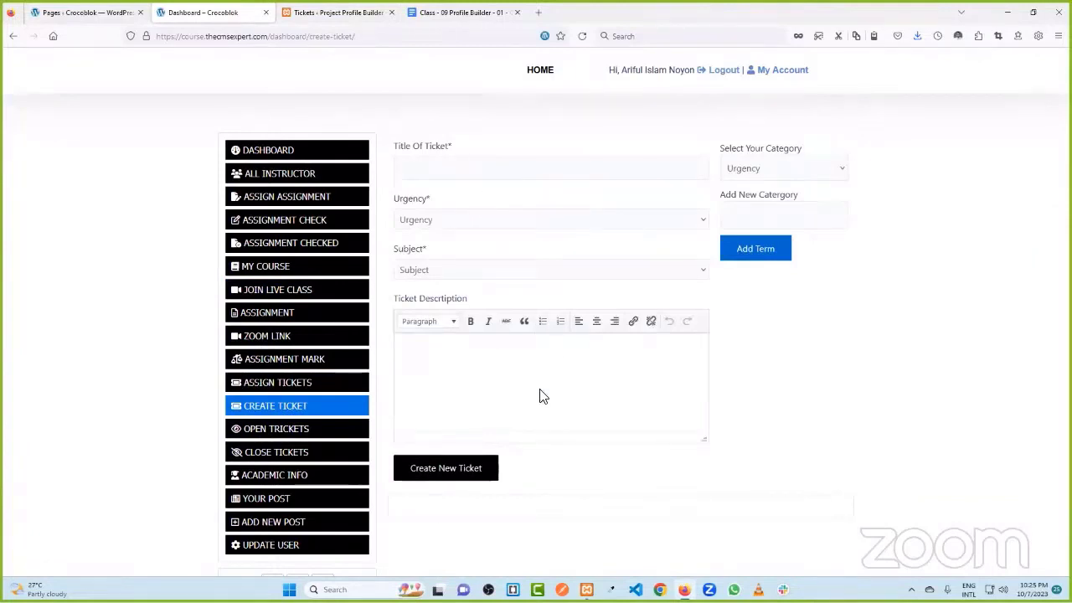
{"action": "left_click", "coordinate": [335, 12]}
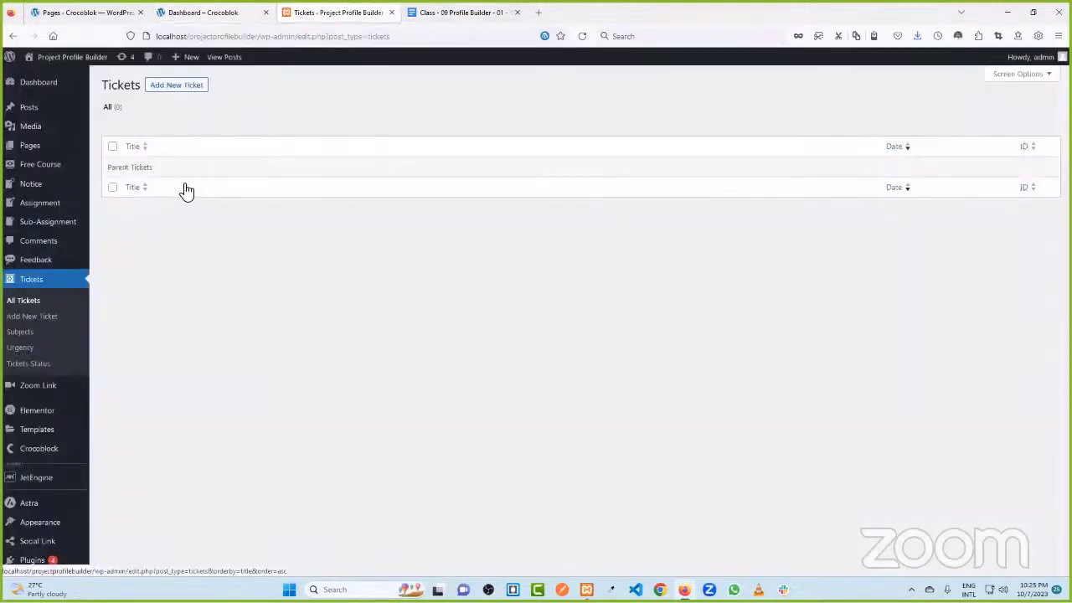
{"action": "left_click", "coordinate": [176, 88]}
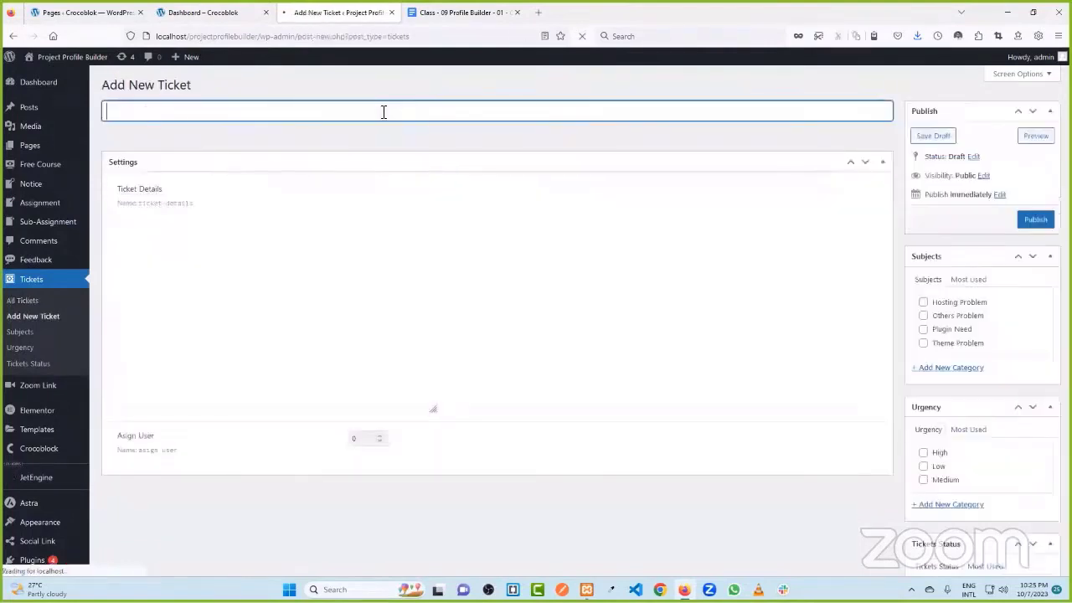
- Review the blank Add New Ticket fields, including Asign User, then open the ticket Subjects
{"action": "left_click", "coordinate": [407, 263]}
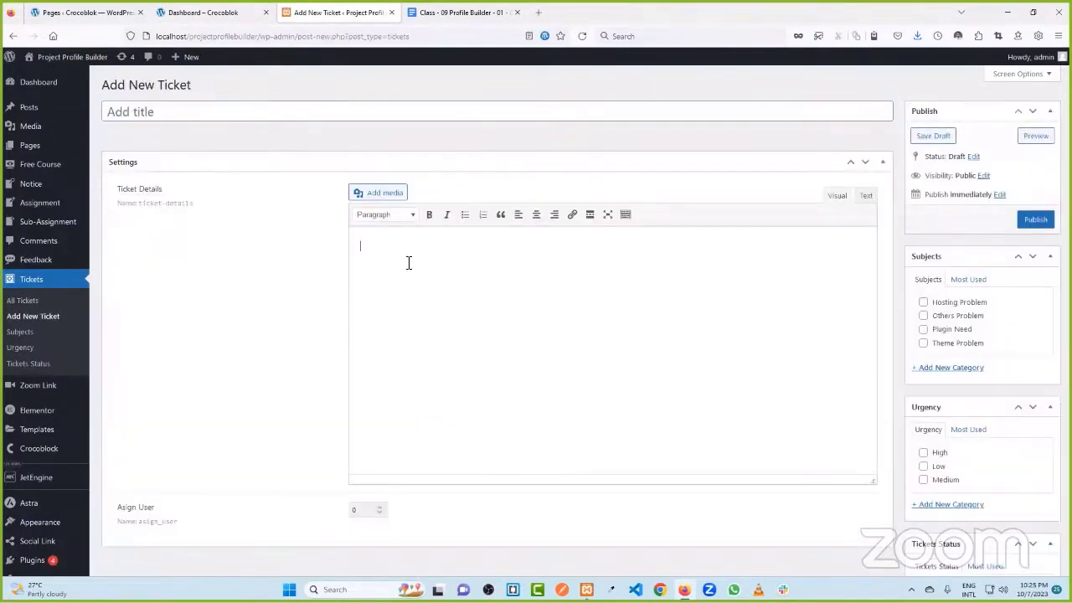
{"action": "scroll", "coordinate": [407, 266], "scroll_direction": "down", "scroll_amount": 3}
{"action": "left_click_drag", "start_coordinate": [131, 391], "coordinate": [340, 392]}
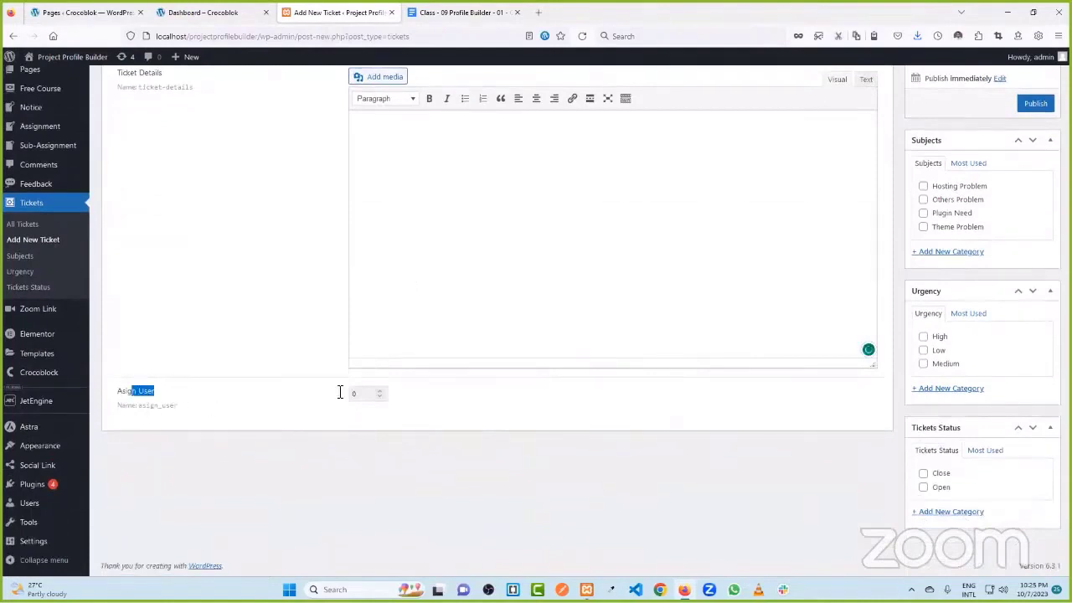
{"action": "left_click", "coordinate": [365, 396]}
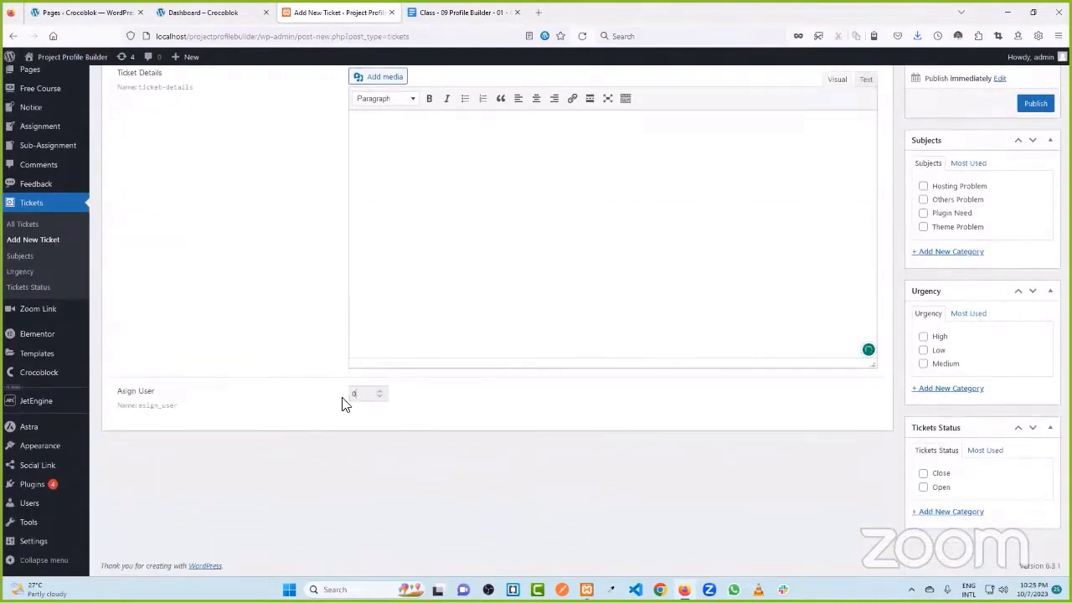
{"action": "scroll", "coordinate": [745, 407], "scroll_direction": "up", "scroll_amount": 3}
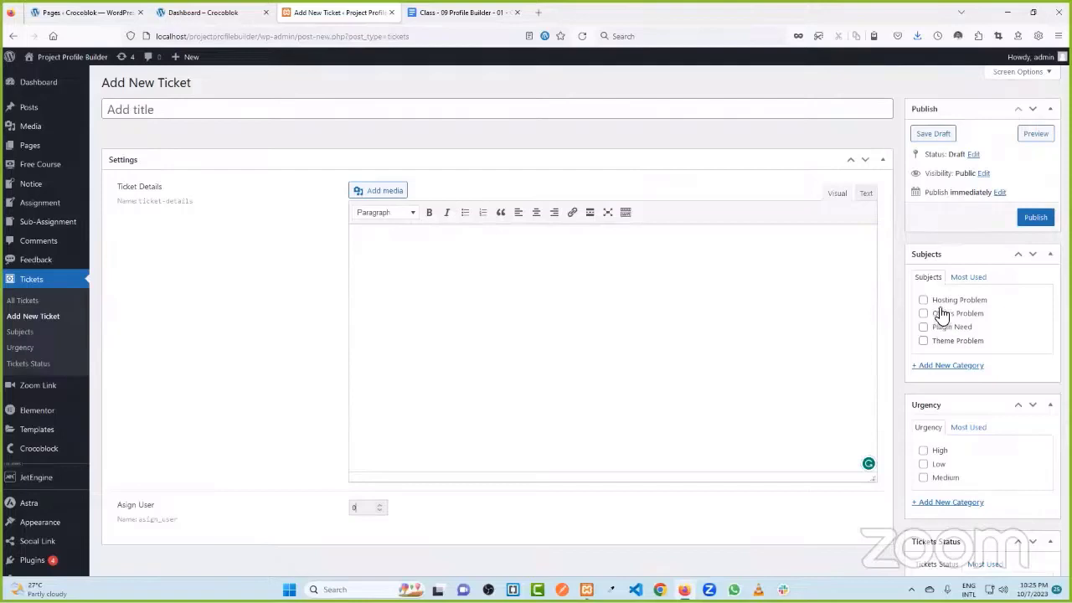
{"action": "scroll", "coordinate": [942, 316], "scroll_direction": "down", "scroll_amount": 3}
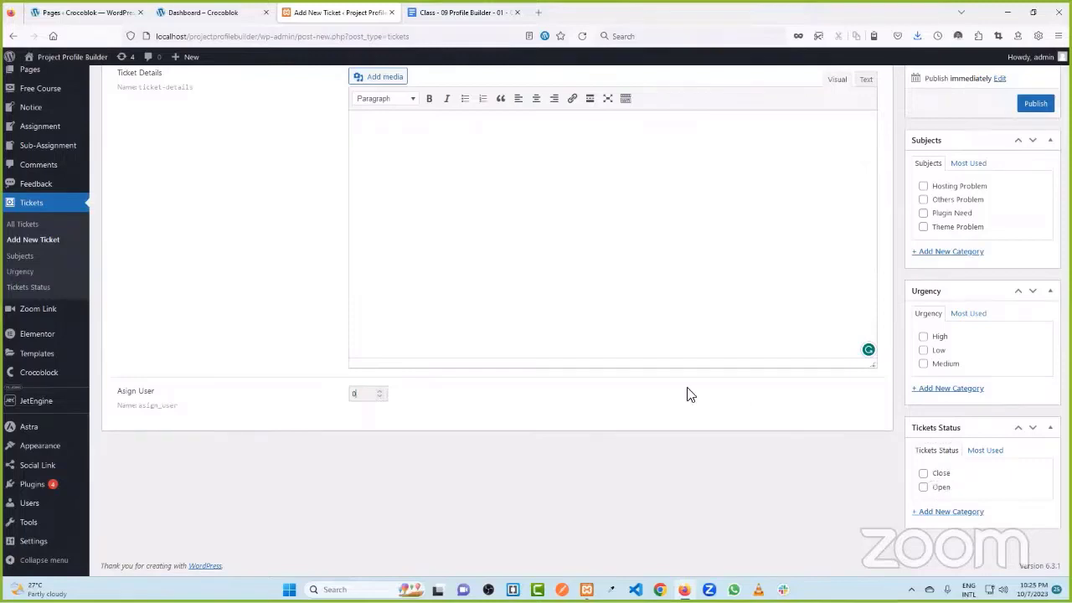
{"action": "scroll", "coordinate": [704, 402], "scroll_direction": "up", "scroll_amount": 3}
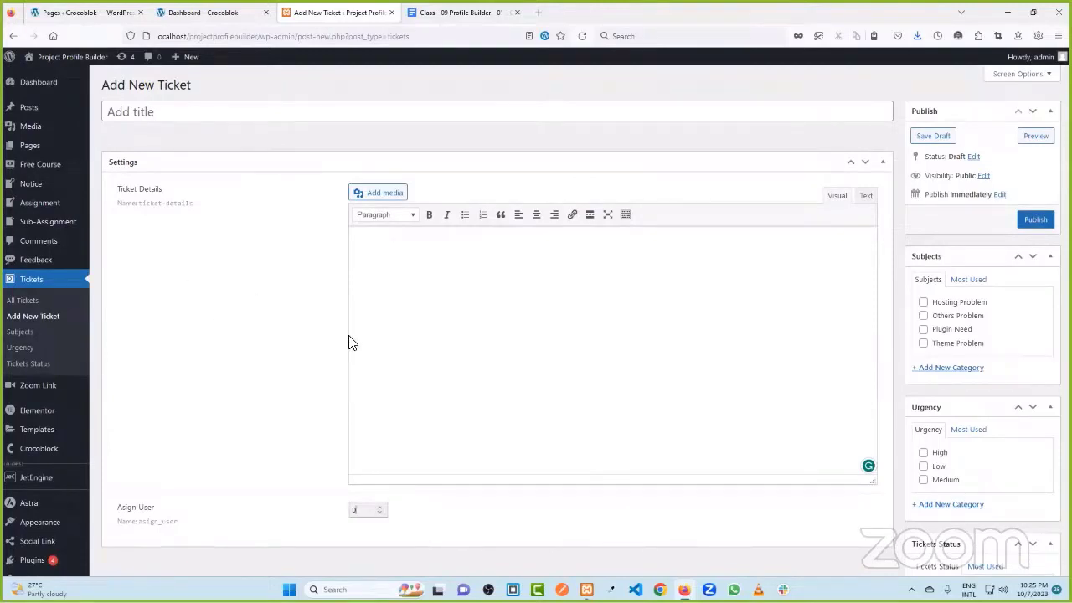
{"action": "left_click", "coordinate": [22, 335]}
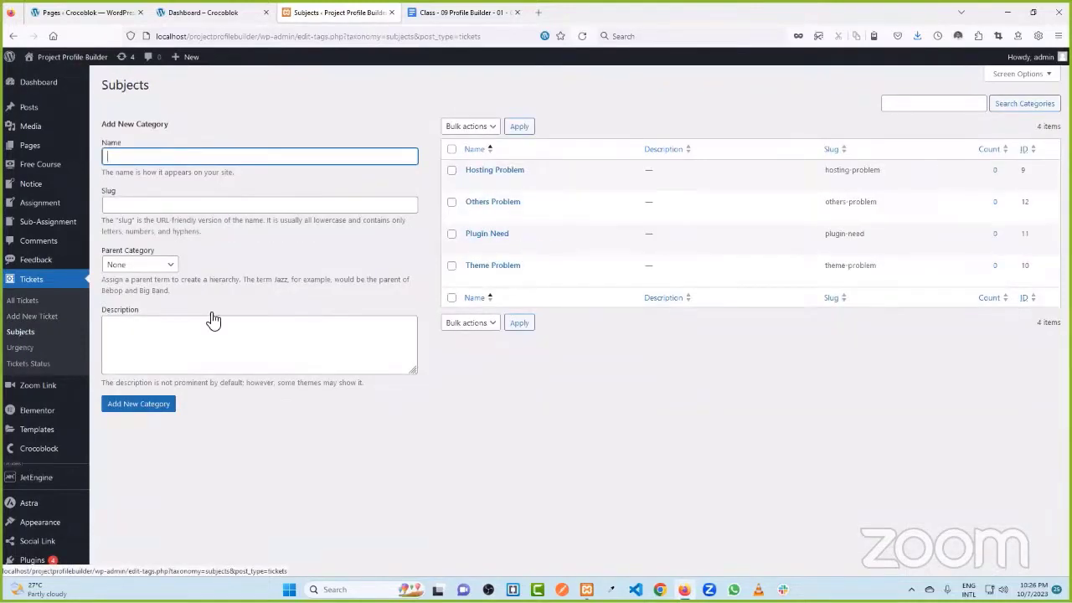
- Review Urgency (High, Low, Medium) and Tickets Status (Close, Open), then open the empty Sub-Assignment list
{"action": "mouse_move", "coordinate": [503, 235]}
{"action": "left_click", "coordinate": [18, 349]}
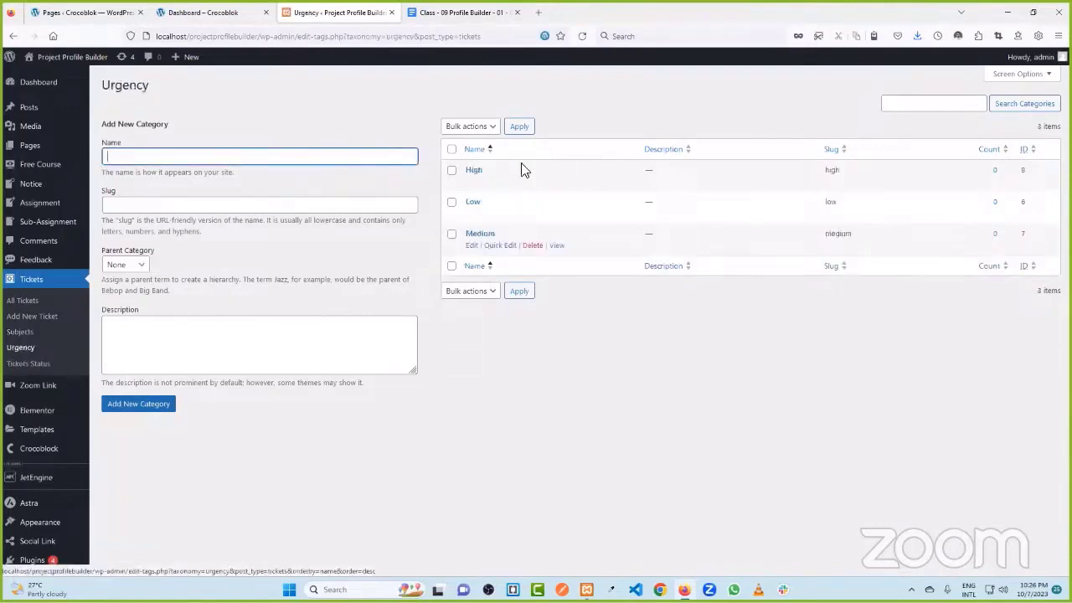
{"action": "left_click", "coordinate": [13, 368]}
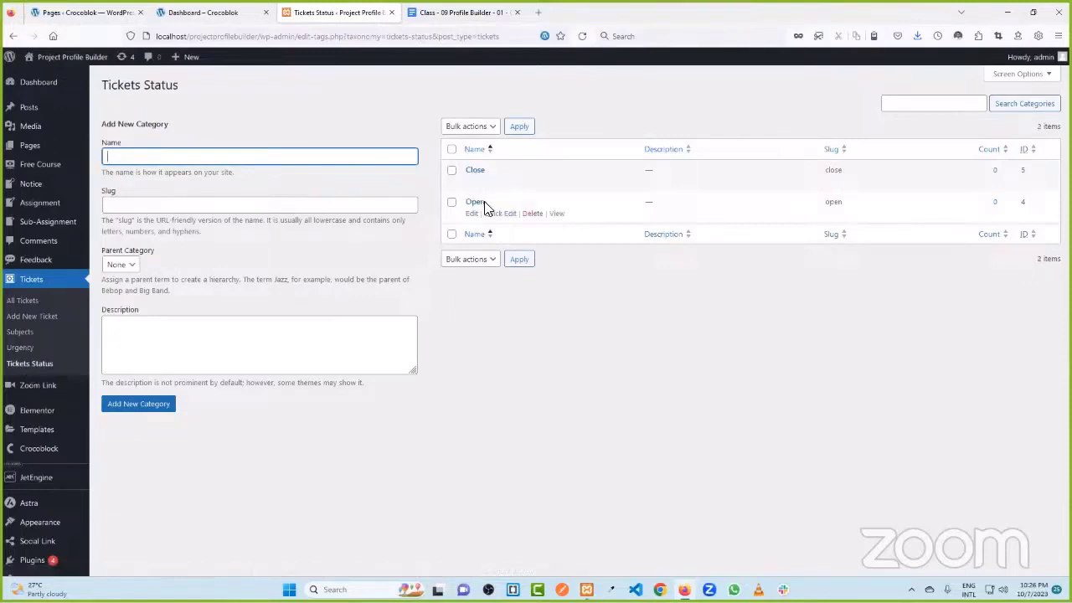
{"action": "left_click", "coordinate": [38, 228]}
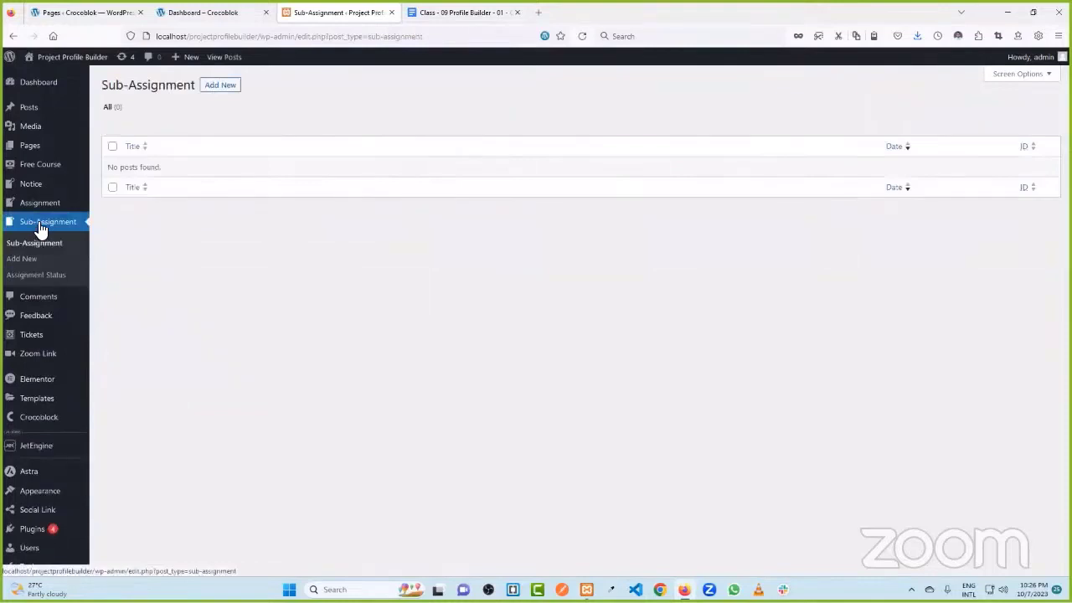
- Start a new Sub-Assignment post and go through its Assignment Title, Batch, Link and Comments fields
{"action": "left_click", "coordinate": [221, 84]}
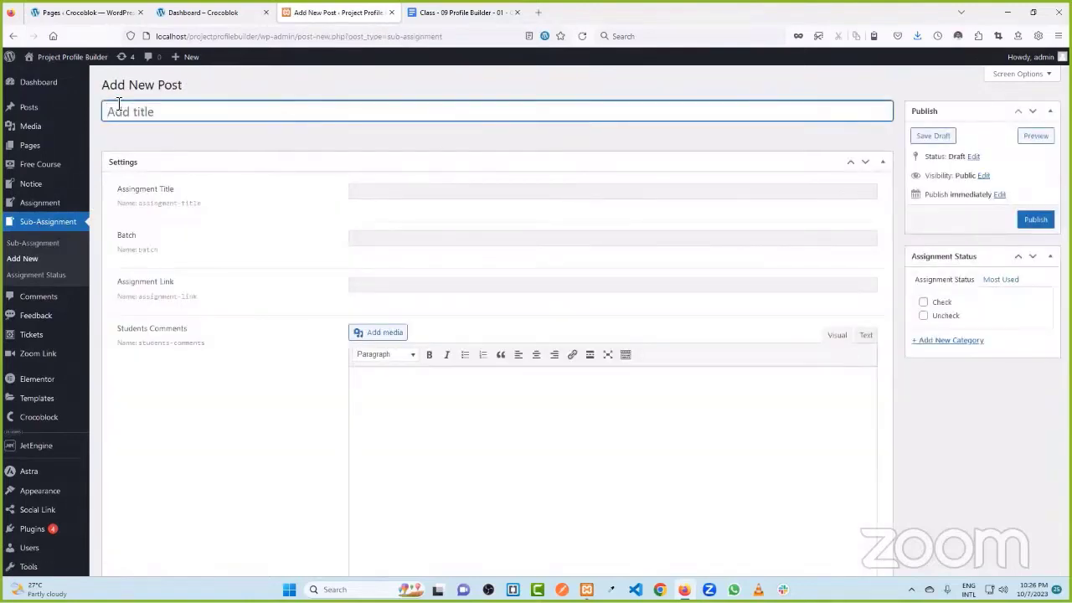
{"action": "left_click", "coordinate": [370, 192]}
{"action": "left_click", "coordinate": [386, 241]}
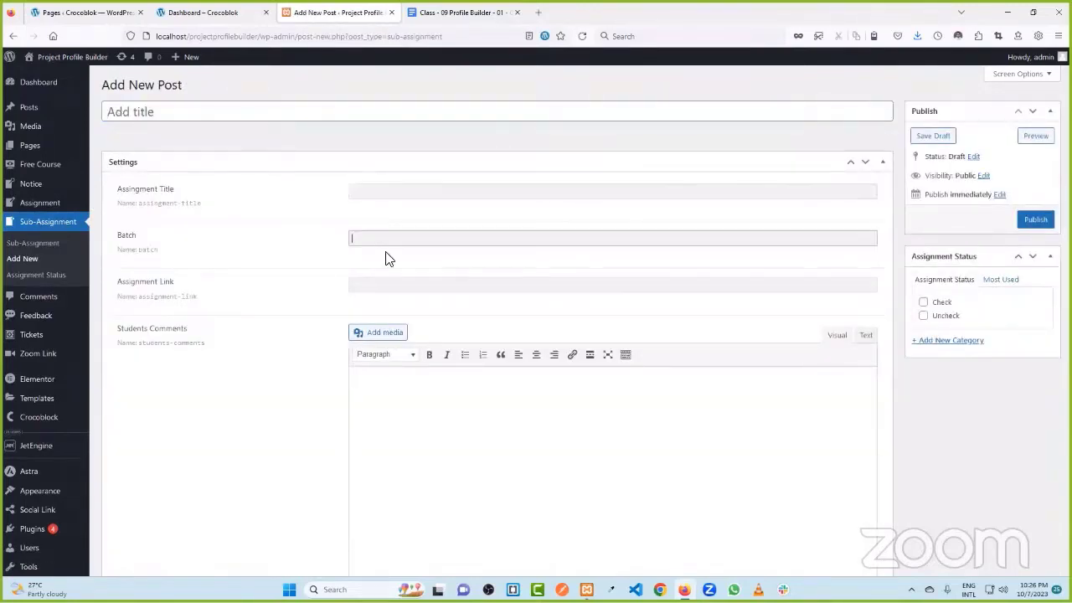
{"action": "left_click", "coordinate": [397, 286]}
{"action": "left_click", "coordinate": [404, 400]}
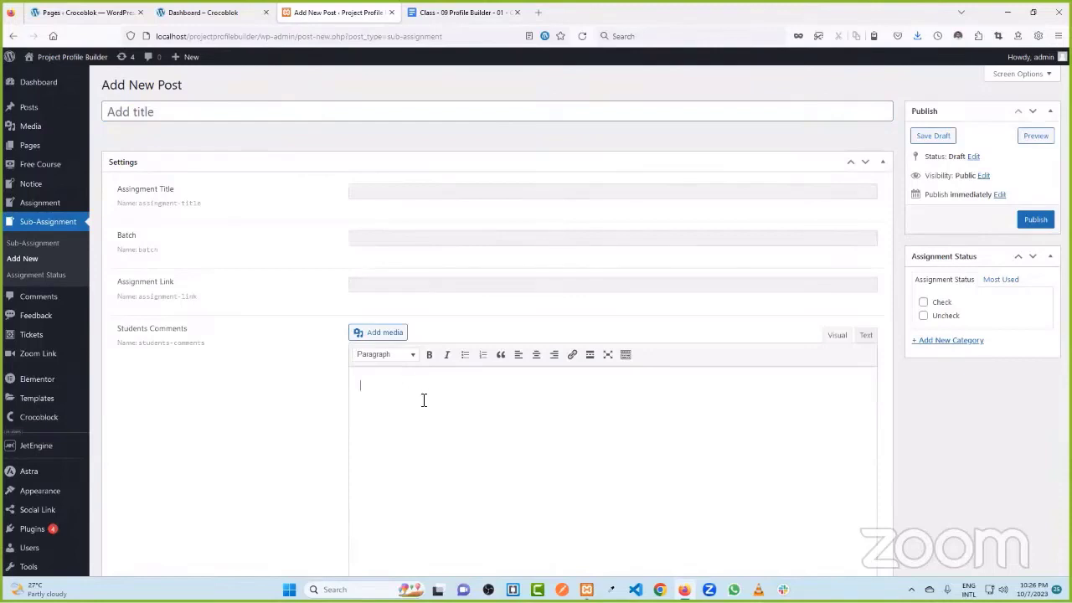
- On the course dashboard, check the Submit Your Assignment form's Your Name and Your Comments fields
{"action": "left_click", "coordinate": [249, 10]}
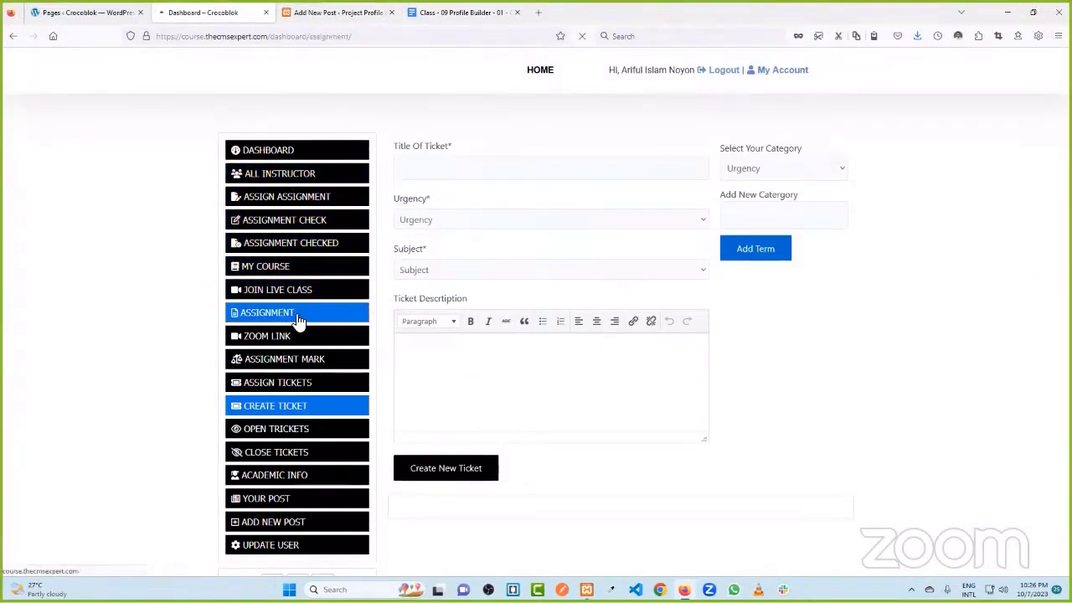
{"action": "scroll", "coordinate": [529, 304], "scroll_direction": "down", "scroll_amount": 2}
{"action": "left_click", "coordinate": [436, 260]}
{"action": "left_click", "coordinate": [440, 275]}
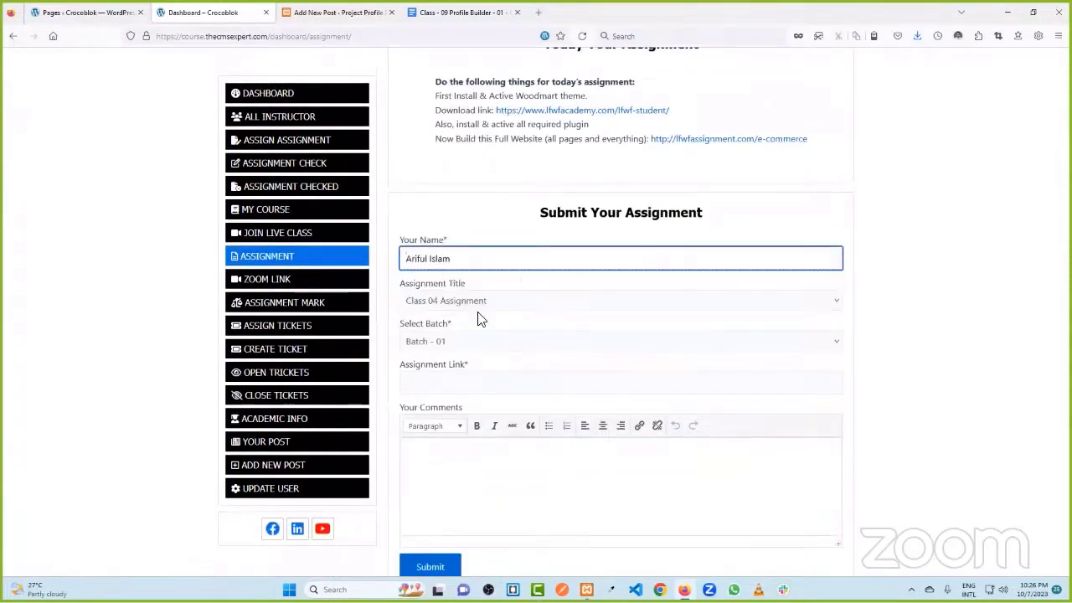
{"action": "scroll", "coordinate": [468, 377], "scroll_direction": "down", "scroll_amount": 2}
{"action": "left_click", "coordinate": [447, 382]}
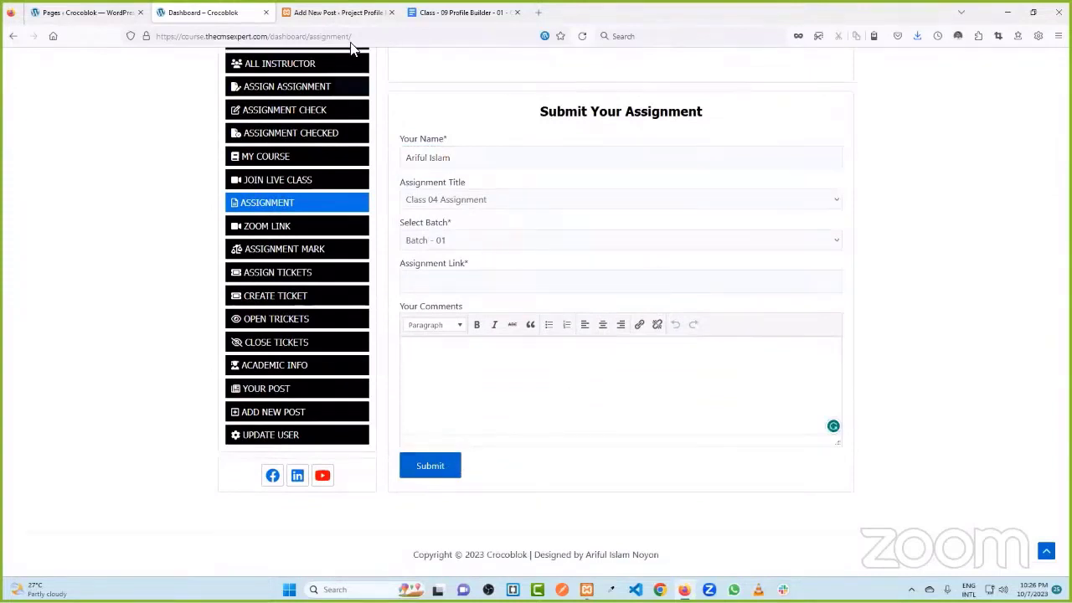
- Back in the Sub-Assignment editor, go through the post title and each custom field again
{"action": "left_click", "coordinate": [334, 11]}
{"action": "left_click", "coordinate": [191, 109]}
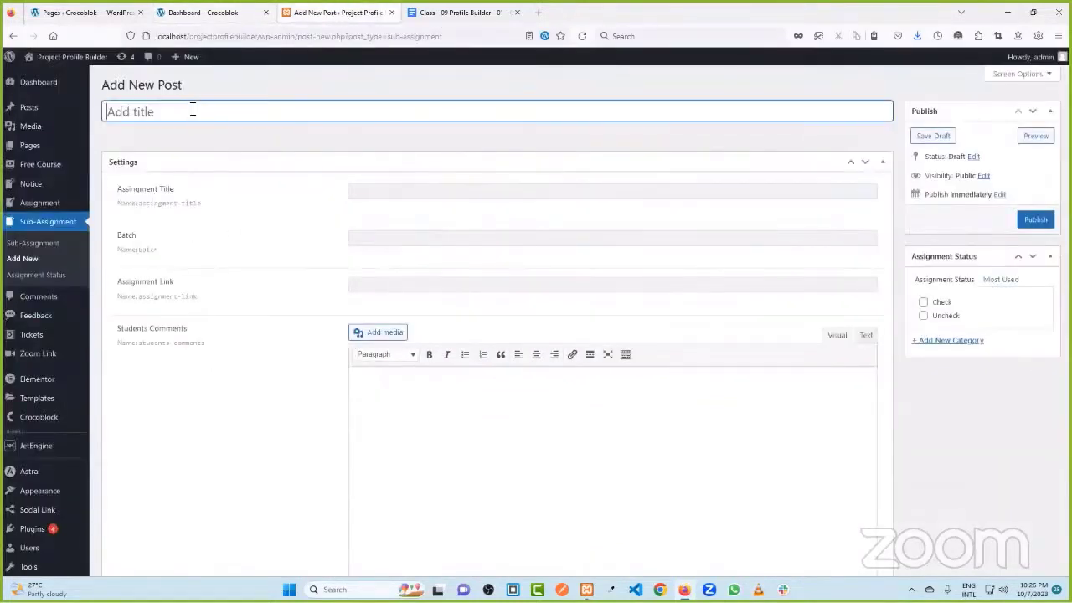
{"action": "left_click", "coordinate": [363, 196]}
{"action": "left_click", "coordinate": [390, 240]}
{"action": "left_click", "coordinate": [411, 288]}
{"action": "left_click", "coordinate": [396, 402]}
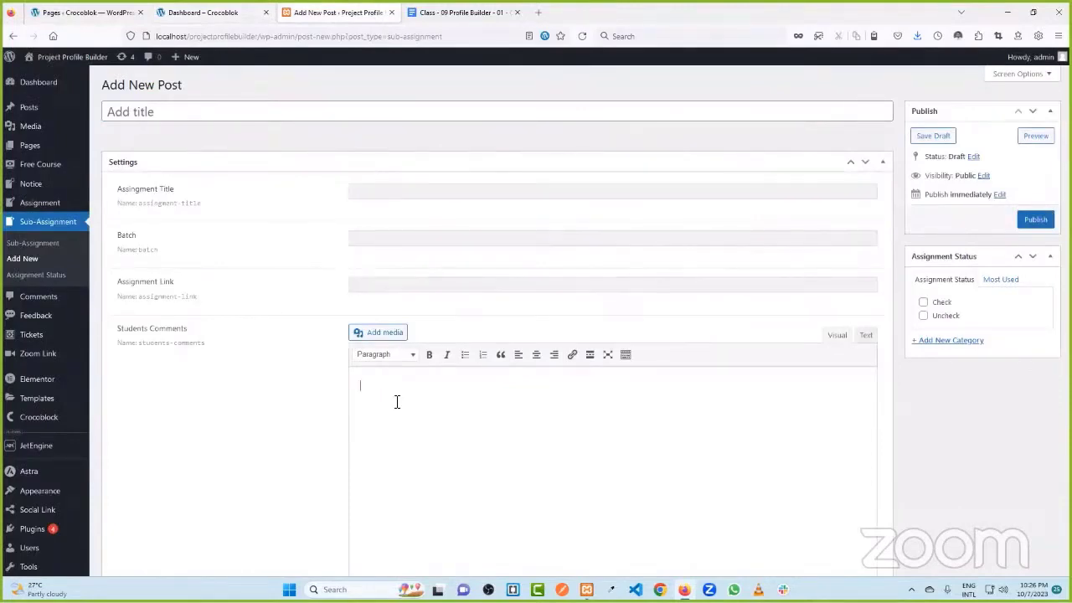
- On the live assignment form, check Your Name and the Assignment Title choices, keeping Class 04
{"action": "left_click", "coordinate": [452, 12]}
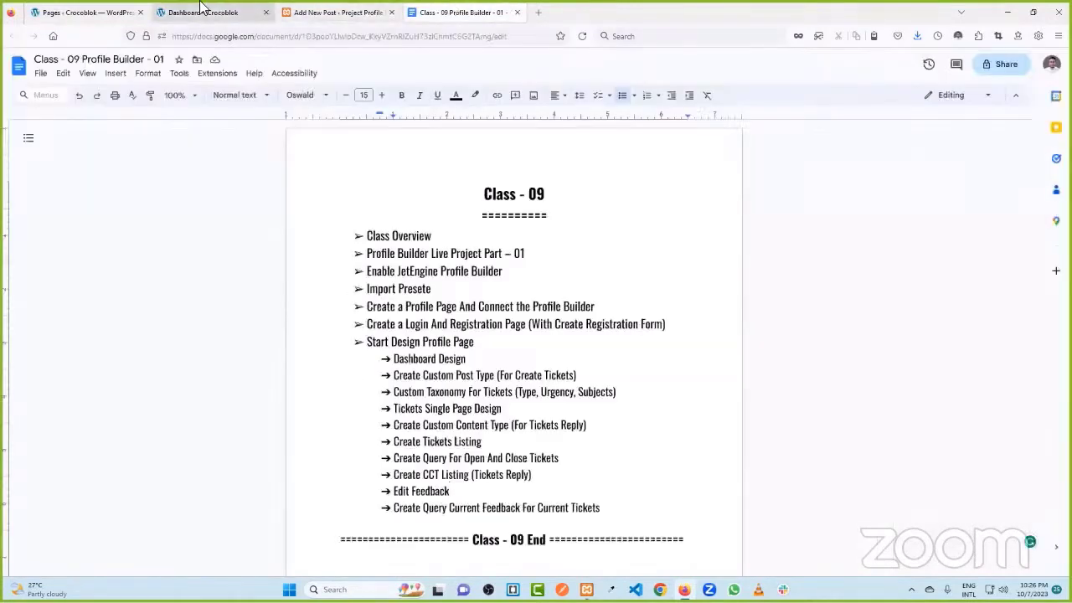
{"action": "left_click", "coordinate": [205, 12]}
{"action": "left_click", "coordinate": [435, 161]}
{"action": "left_click", "coordinate": [447, 205]}
{"action": "left_click", "coordinate": [453, 219]}
{"action": "left_click_drag", "start_coordinate": [456, 159], "coordinate": [391, 159]}
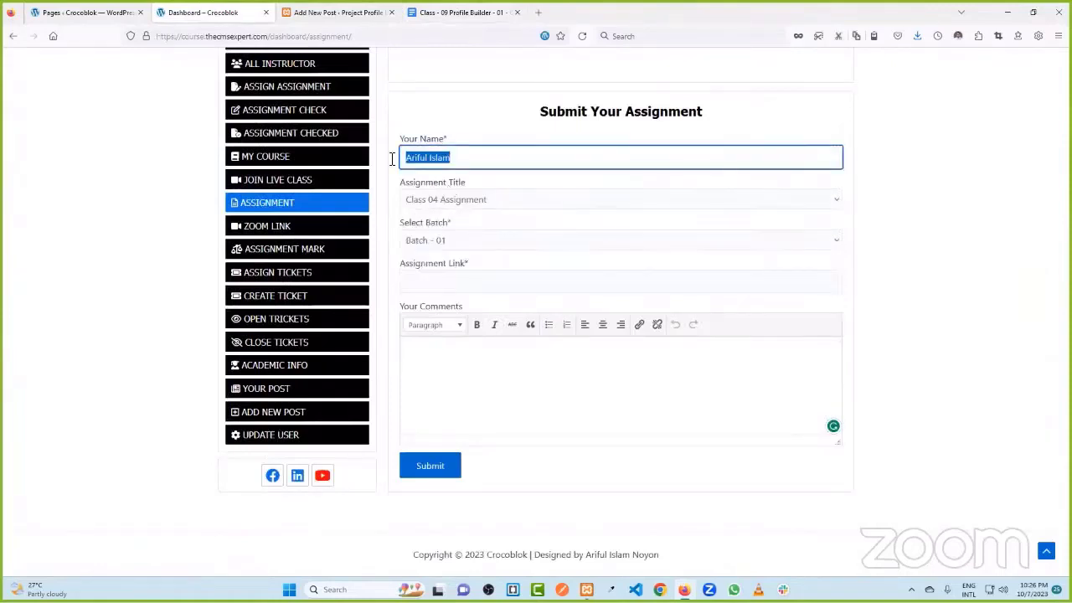
{"action": "left_click", "coordinate": [459, 162]}
{"action": "left_click", "coordinate": [449, 203]}
{"action": "left_click", "coordinate": [449, 201]}
- Compare the form's Title, Batch, Link and Comments fields, then open the admin Assignment posts list
{"action": "left_click_drag", "start_coordinate": [442, 185], "coordinate": [475, 186]}
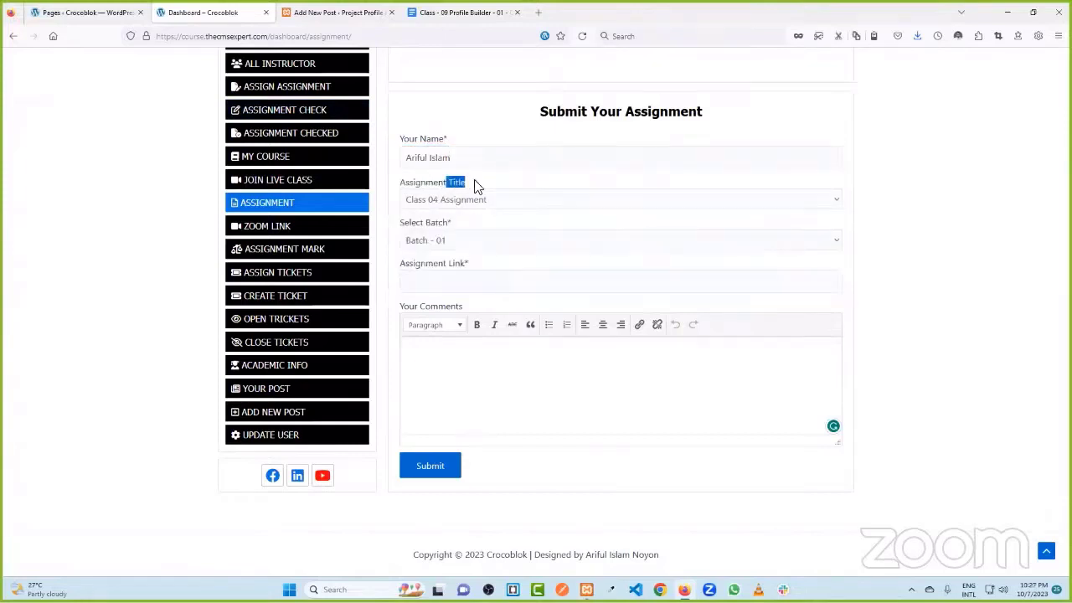
{"action": "left_click_drag", "start_coordinate": [427, 224], "coordinate": [466, 223]}
{"action": "left_click", "coordinate": [481, 217]}
{"action": "left_click", "coordinate": [445, 200]}
{"action": "left_click", "coordinate": [452, 220]}
{"action": "left_click", "coordinate": [434, 281]}
{"action": "left_click", "coordinate": [465, 368]}
{"action": "left_click", "coordinate": [335, 12]}
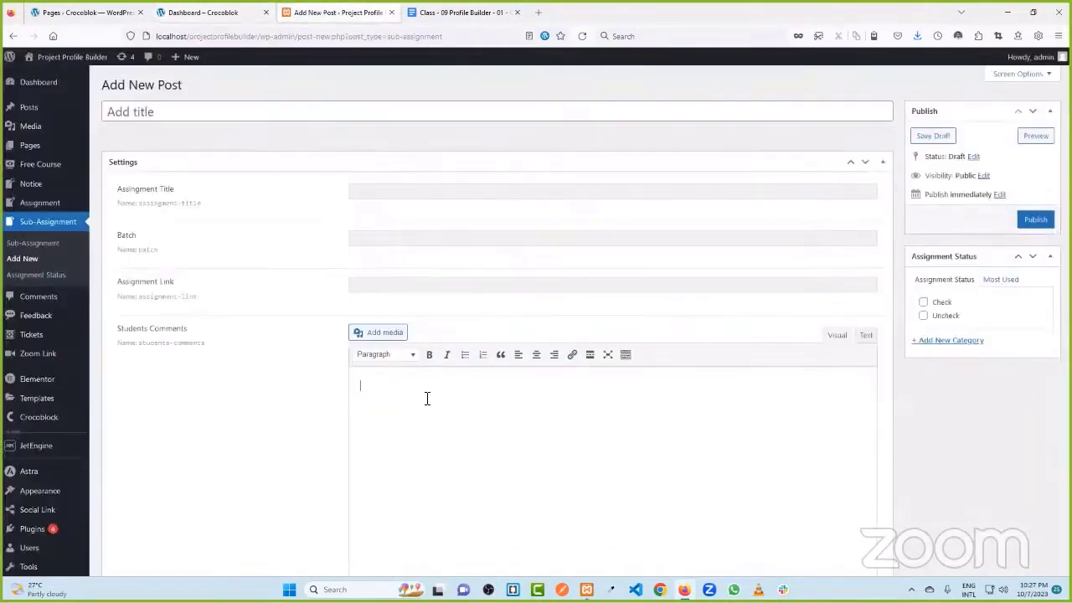
{"action": "left_click", "coordinate": [43, 206]}
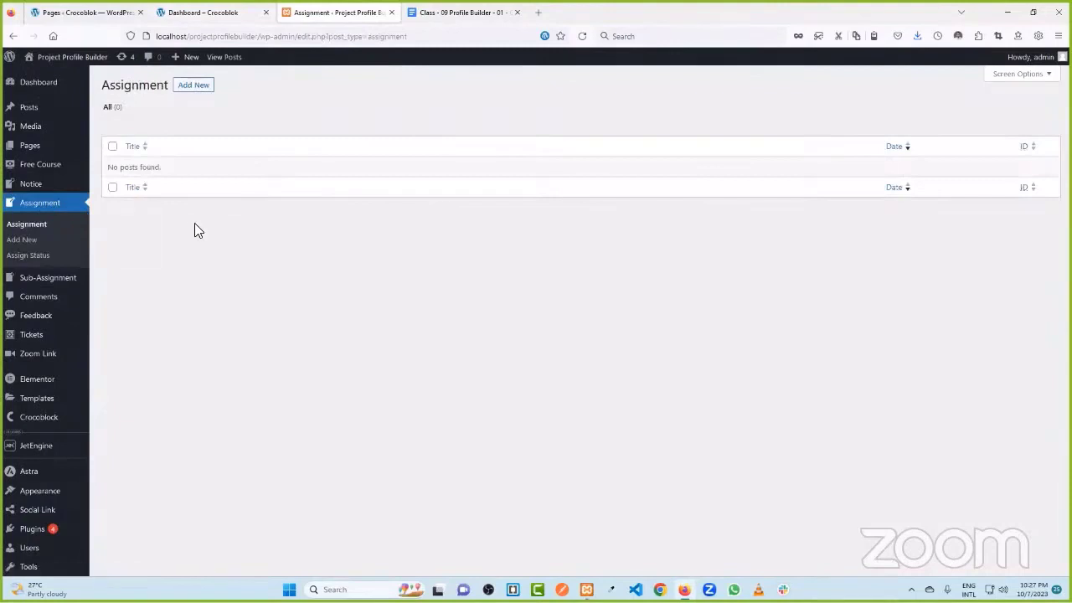
{"action": "left_click", "coordinate": [183, 11]}
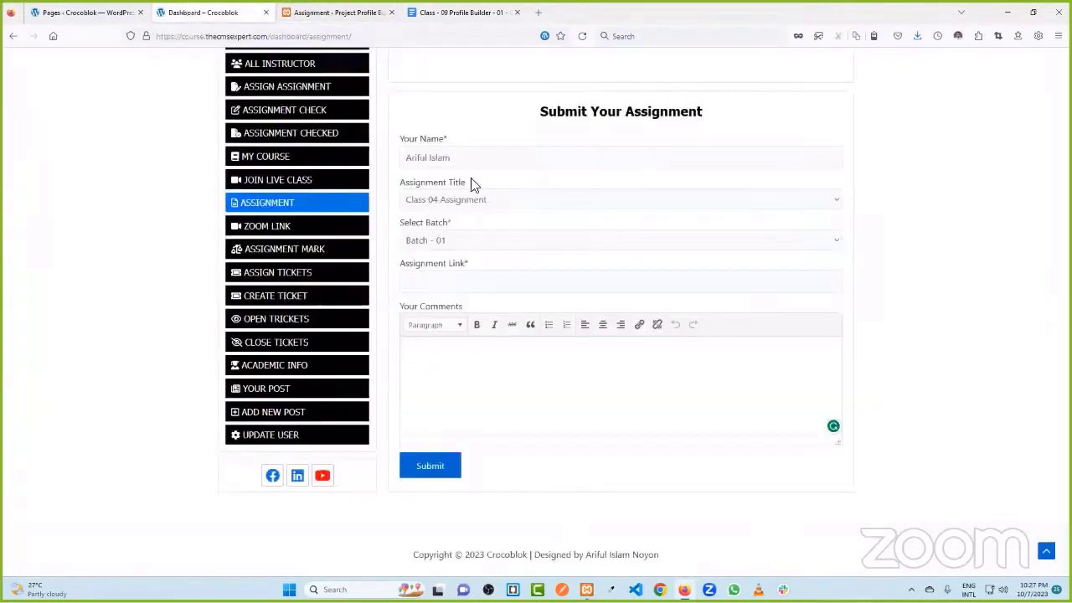
{"action": "left_click", "coordinate": [547, 403]}
{"action": "left_click", "coordinate": [486, 201]}
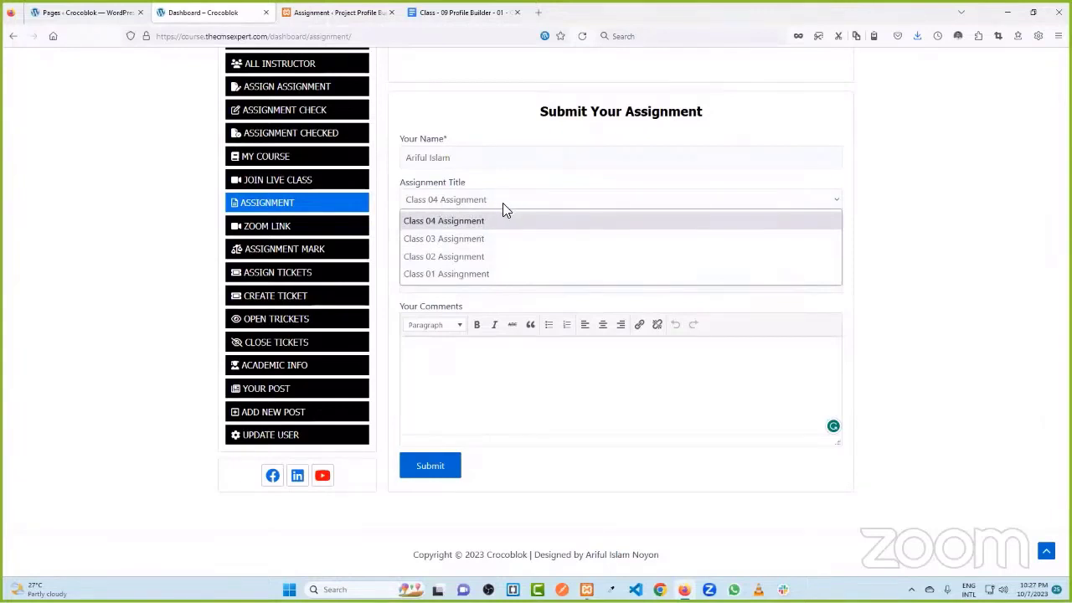
{"action": "key", "text": "Down"}
{"action": "key", "text": "Down"}
{"action": "key", "text": "ctrl+Tab"}
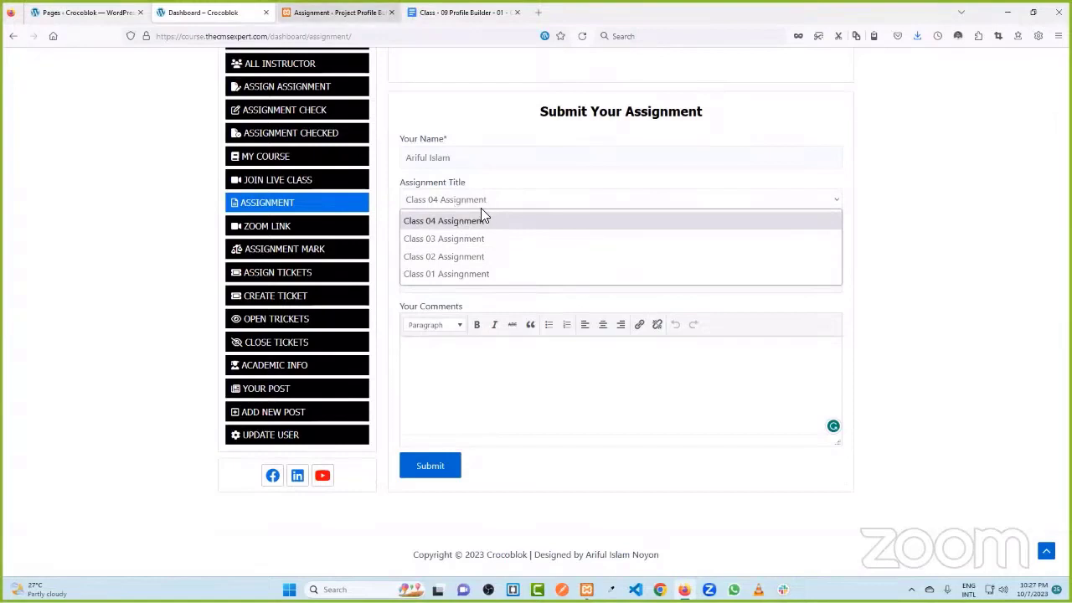
{"action": "left_click", "coordinate": [205, 12]}
{"action": "left_click", "coordinate": [467, 164]}
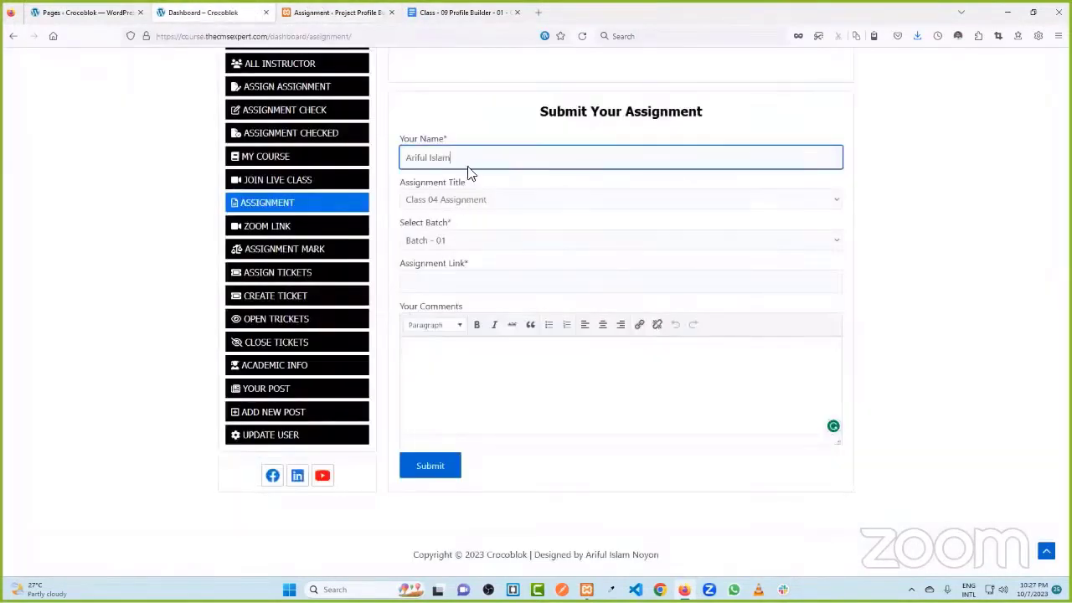
{"action": "left_click", "coordinate": [334, 12]}
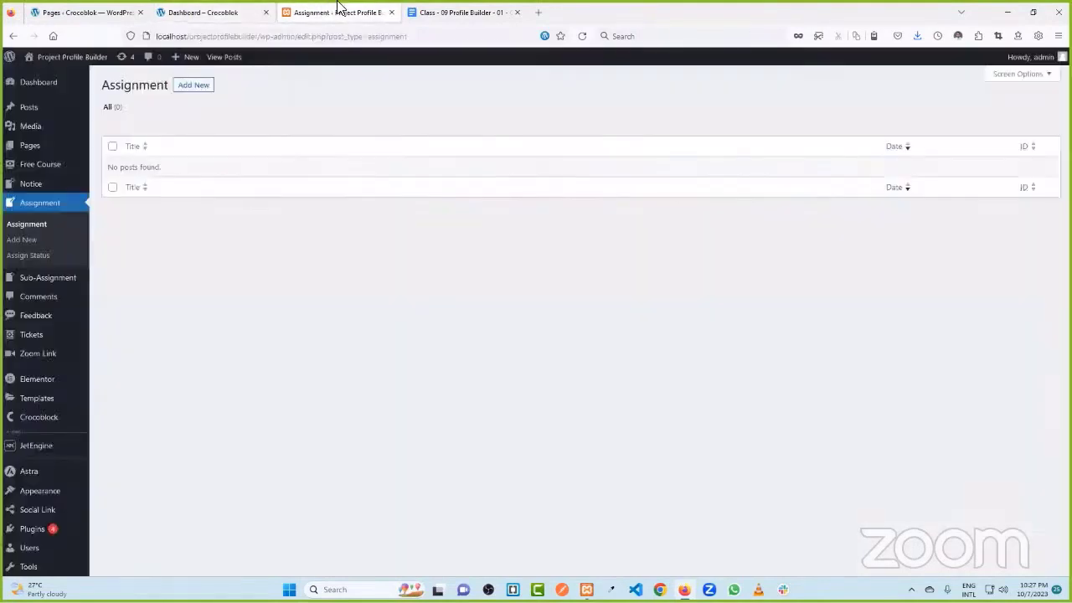
{"action": "left_click", "coordinate": [210, 12]}
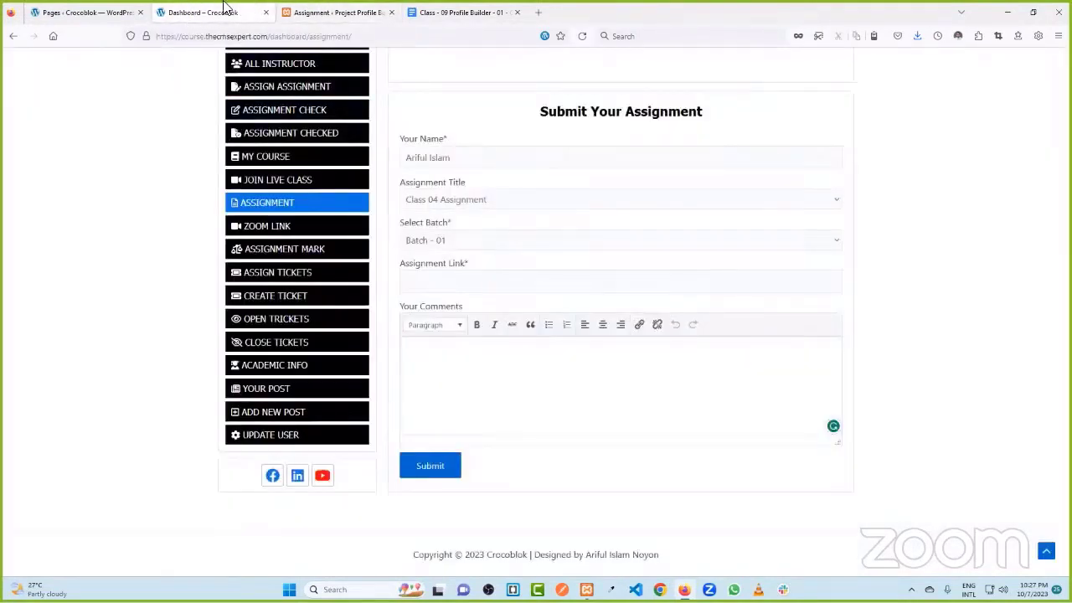
{"action": "left_click", "coordinate": [306, 10]}
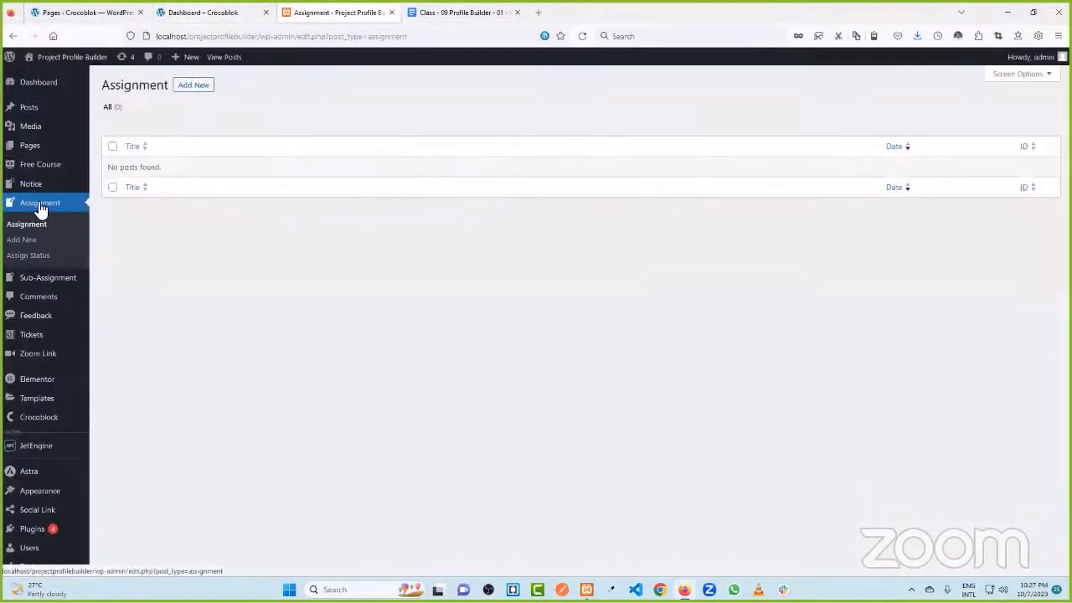
{"action": "left_click", "coordinate": [189, 86]}
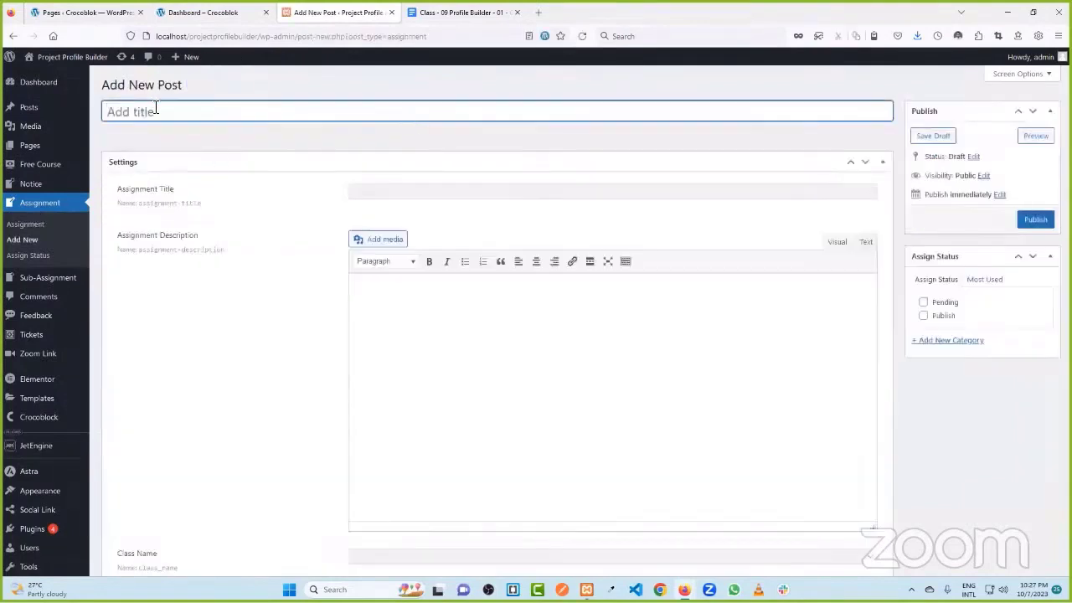
- Go through the new Assignment post's title, Assignment Title and Description fields, then return to the front-end assignment page
{"action": "left_click", "coordinate": [405, 186]}
{"action": "left_click", "coordinate": [404, 307]}
{"action": "scroll", "coordinate": [463, 354], "scroll_direction": "down", "scroll_amount": 2}
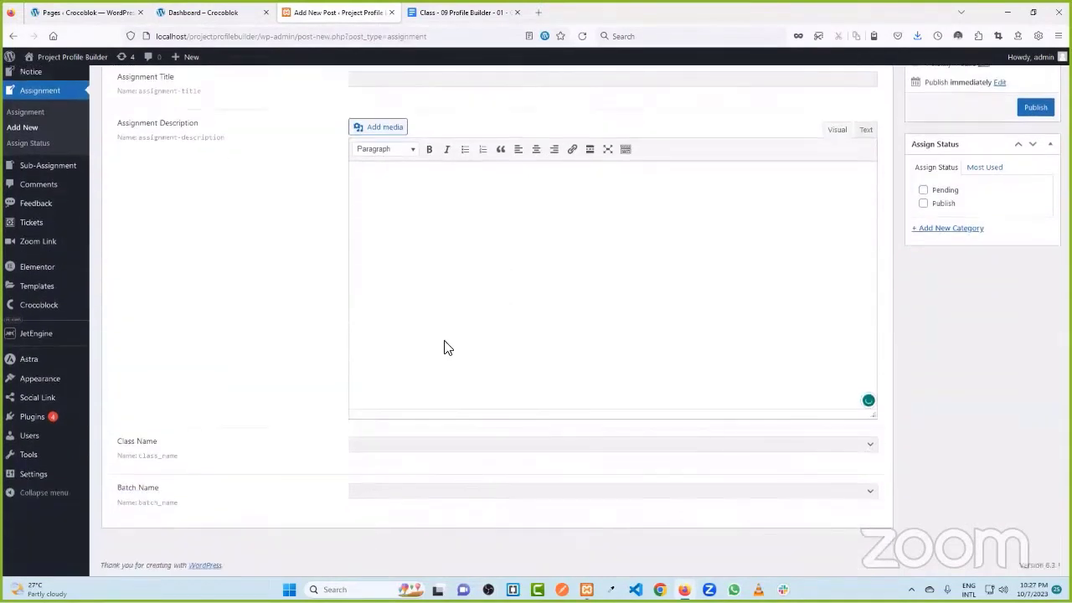
{"action": "scroll", "coordinate": [431, 368], "scroll_direction": "up", "scroll_amount": 2}
{"action": "left_click", "coordinate": [177, 112]}
{"action": "left_click", "coordinate": [391, 193]}
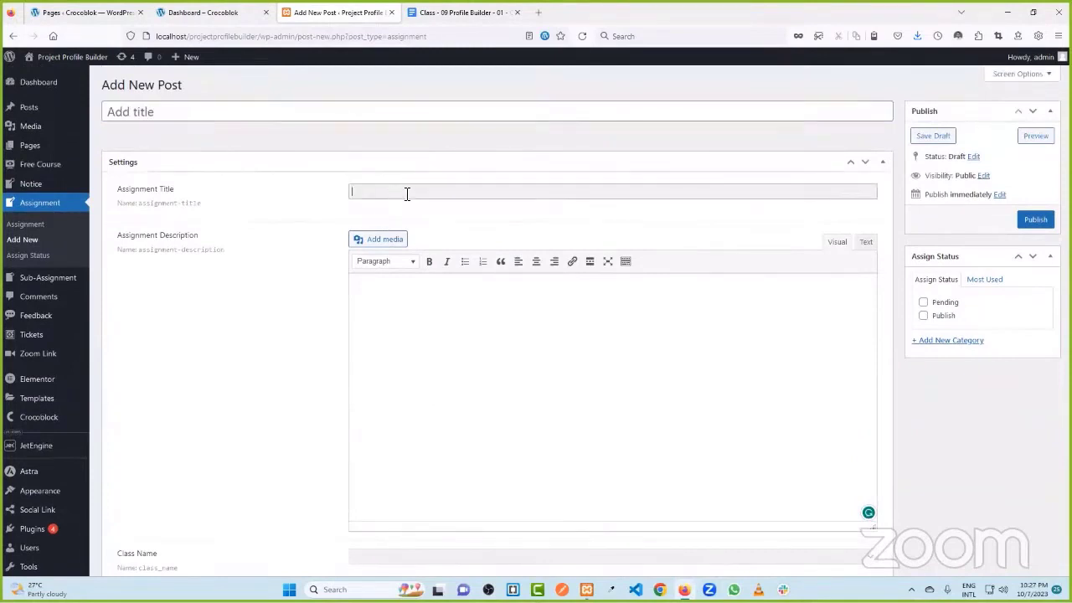
{"action": "left_click", "coordinate": [391, 333]}
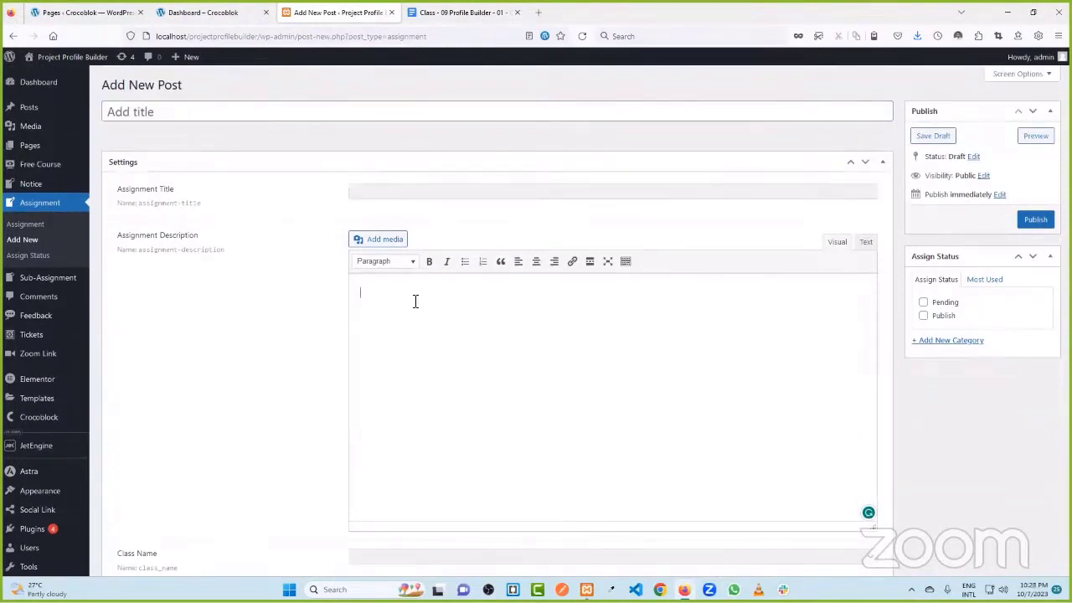
{"action": "scroll", "coordinate": [425, 301], "scroll_direction": "down", "scroll_amount": 2}
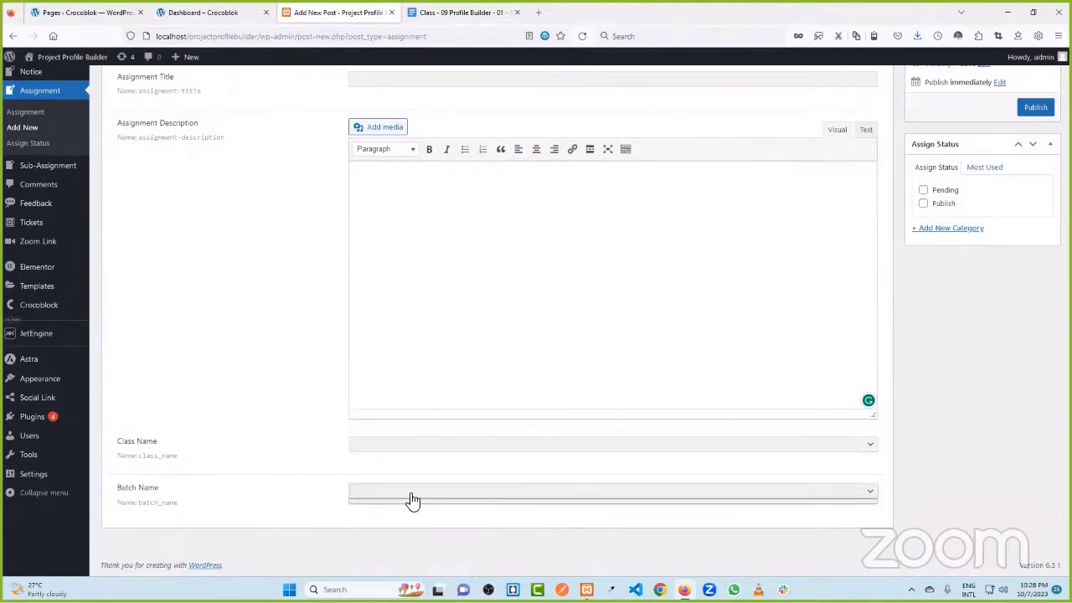
{"action": "left_click", "coordinate": [203, 12]}
{"action": "scroll", "coordinate": [371, 119], "scroll_direction": "up", "scroll_amount": 3}
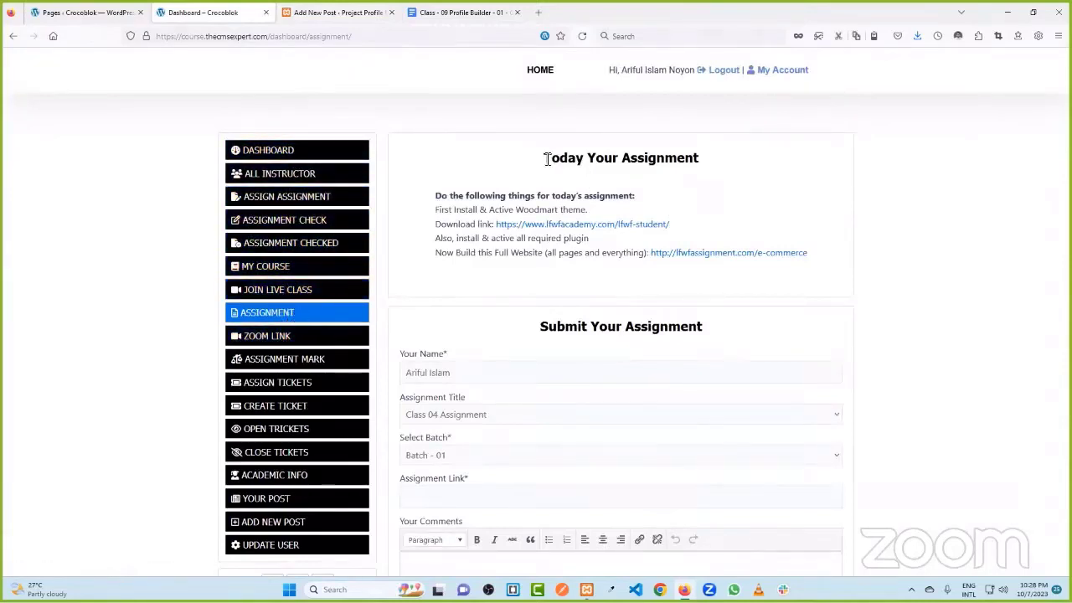
- Open the Class 04 Assignment page from the Assign Assignment list
{"action": "scroll", "coordinate": [541, 285], "scroll_direction": "down", "scroll_amount": 1}
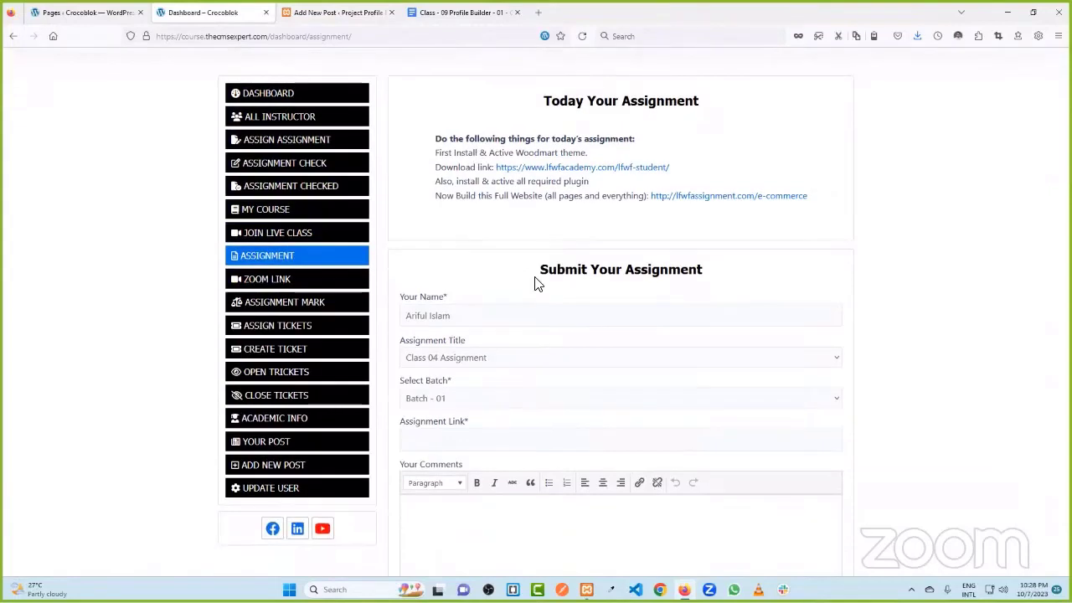
{"action": "left_click_drag", "start_coordinate": [474, 138], "coordinate": [563, 141]}
{"action": "left_click", "coordinate": [563, 141]}
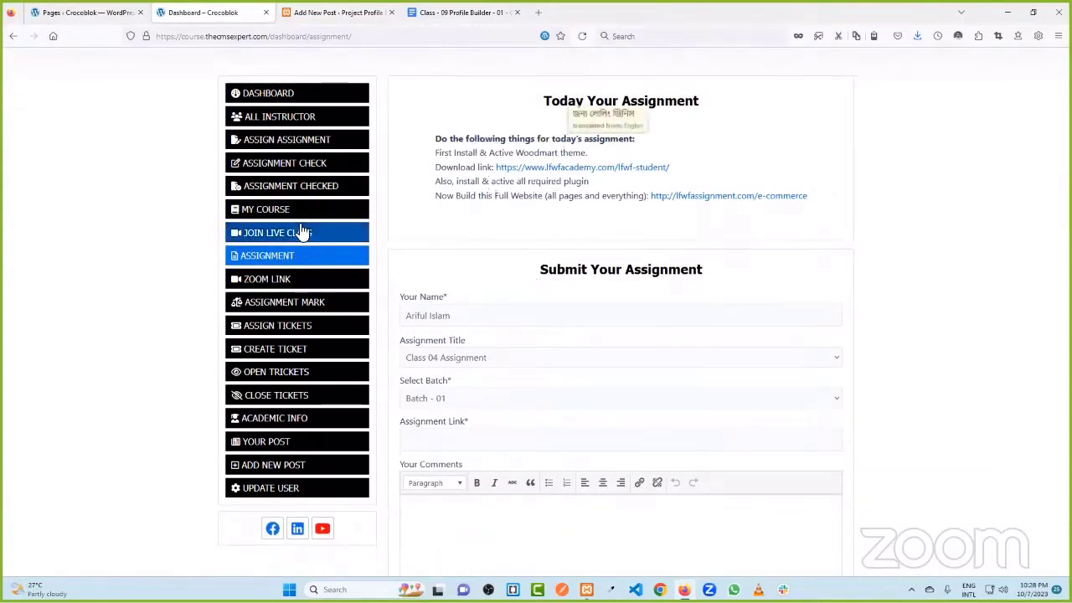
{"action": "left_click", "coordinate": [285, 144]}
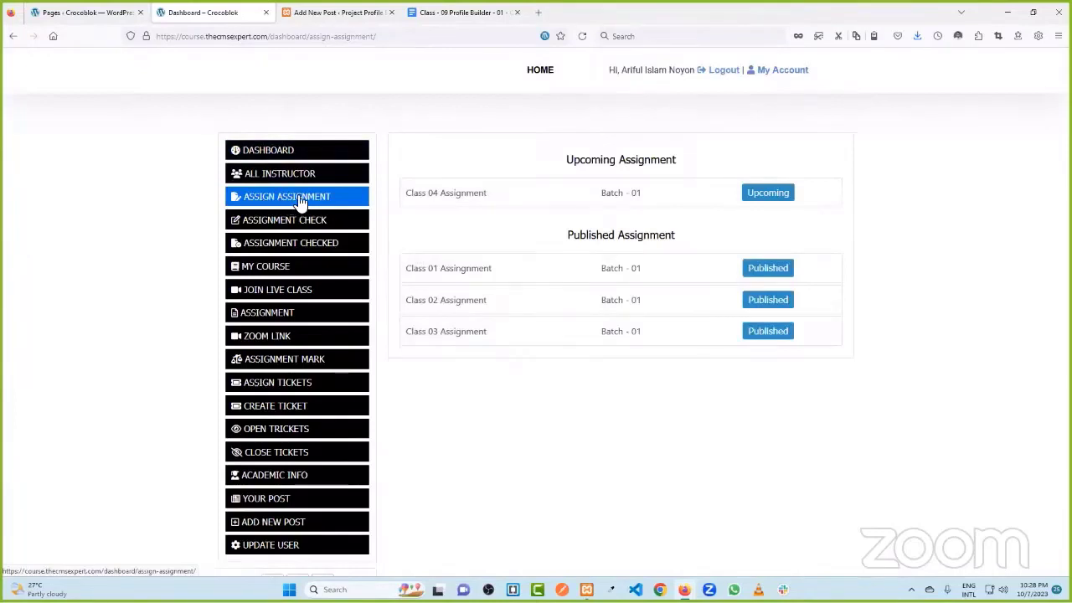
{"action": "left_click", "coordinate": [586, 199]}
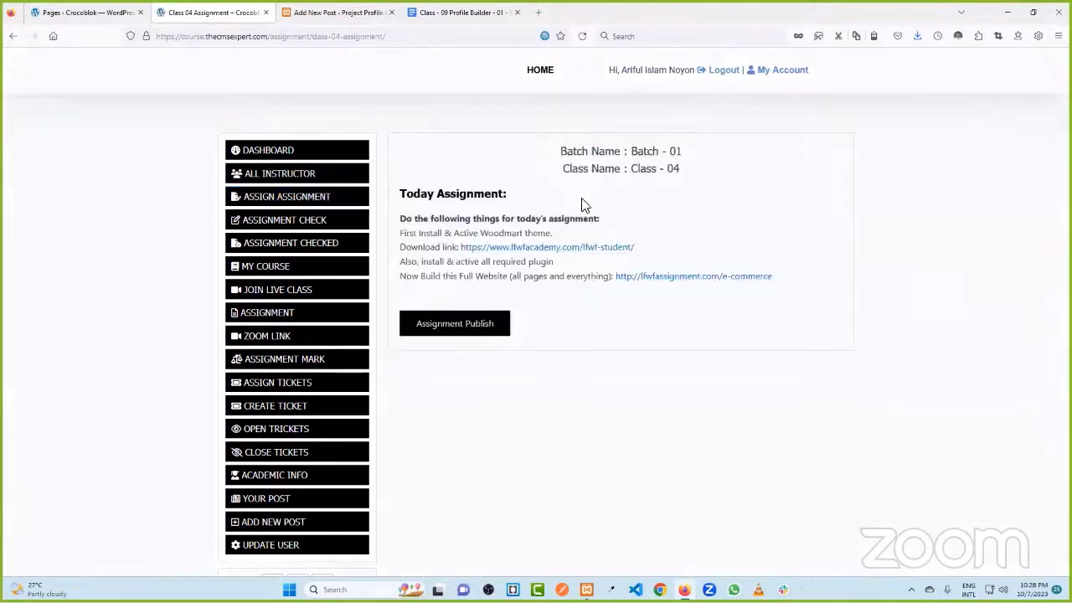
- Select the Batch Name and Class Name details, then return to the blank Assignment post
{"action": "triple_click", "coordinate": [688, 153]}
{"action": "left_click_drag", "start_coordinate": [572, 169], "coordinate": [680, 169]}
{"action": "left_click", "coordinate": [600, 149]}
{"action": "left_click_drag", "start_coordinate": [583, 168], "coordinate": [683, 168]}
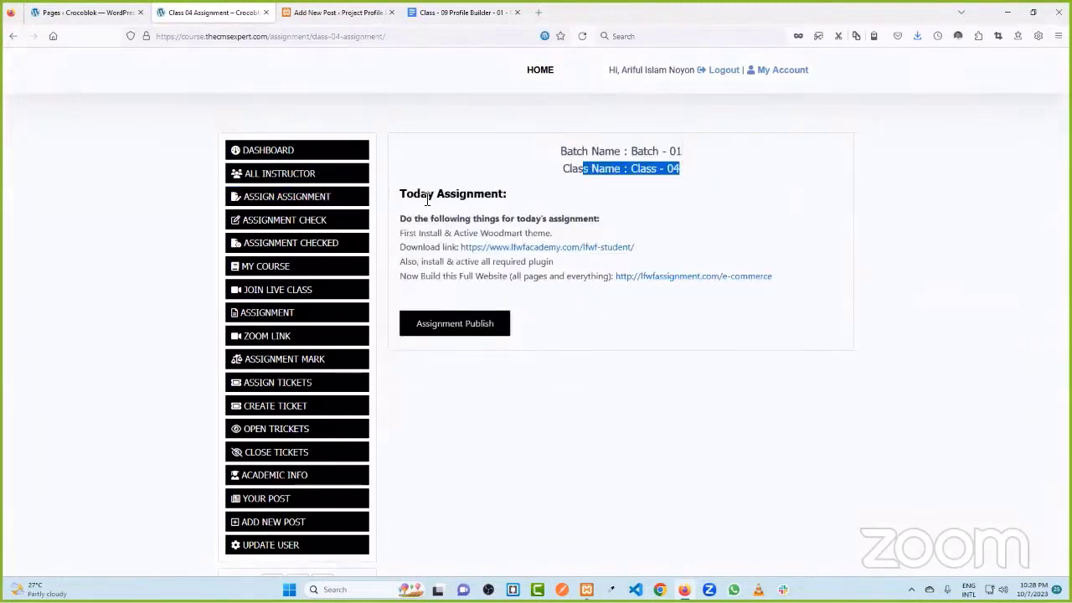
{"action": "left_click", "coordinate": [321, 12]}
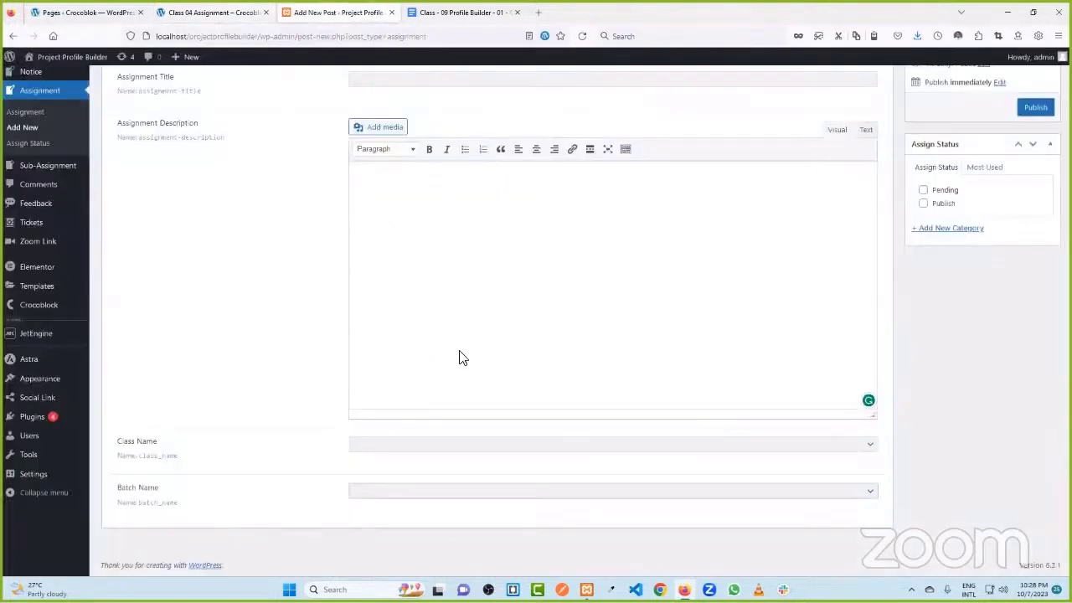
{"action": "scroll", "coordinate": [315, 353], "scroll_direction": "up", "scroll_amount": 3}
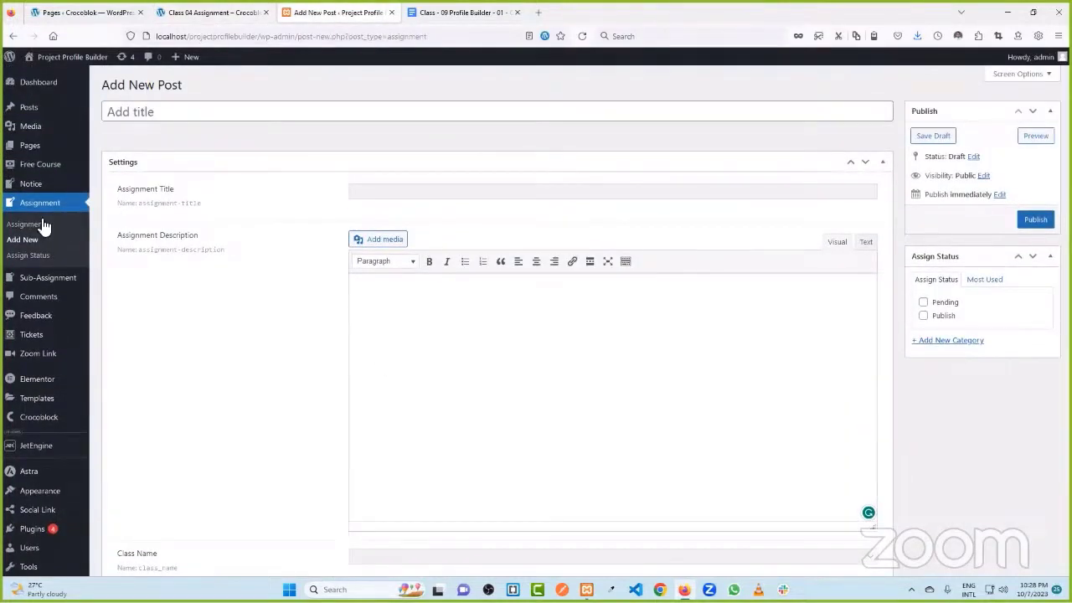
- Start a new Feedback item in admin, then switch to the live course dashboard
{"action": "left_click", "coordinate": [47, 317]}
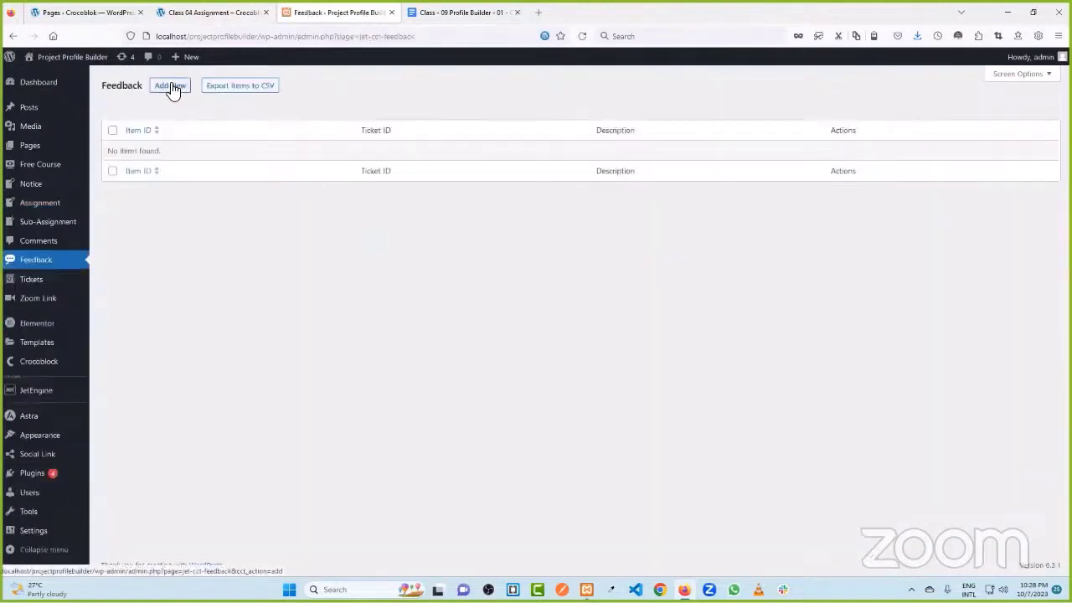
{"action": "left_click", "coordinate": [180, 89]}
{"action": "left_click", "coordinate": [211, 12]}
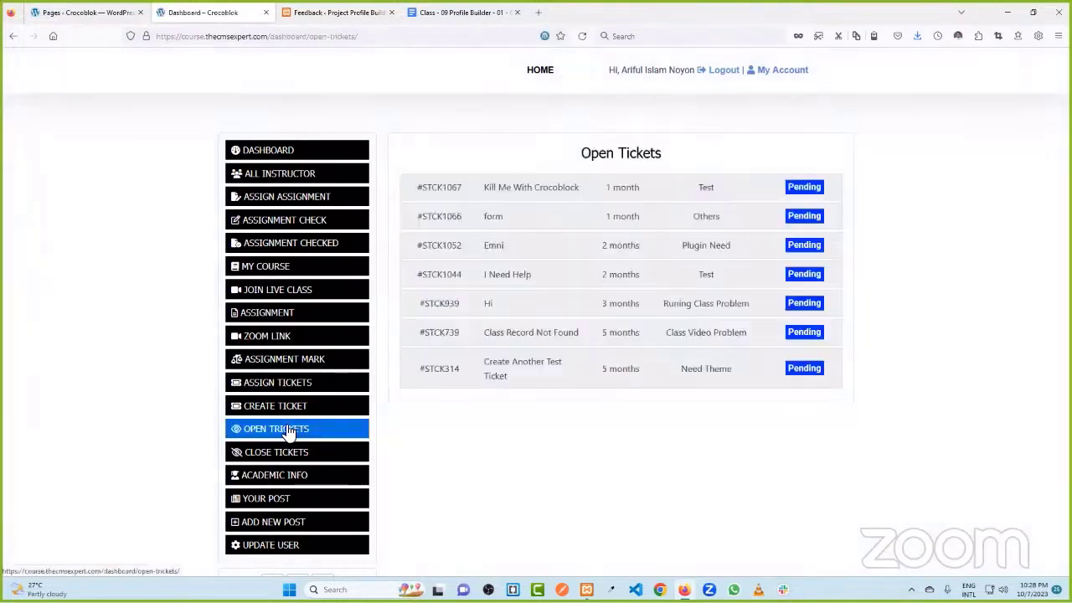
- Open the Kill Me With Crocoblock ticket and type 'hnfhfgh' in its reply editor
{"action": "left_click", "coordinate": [599, 183]}
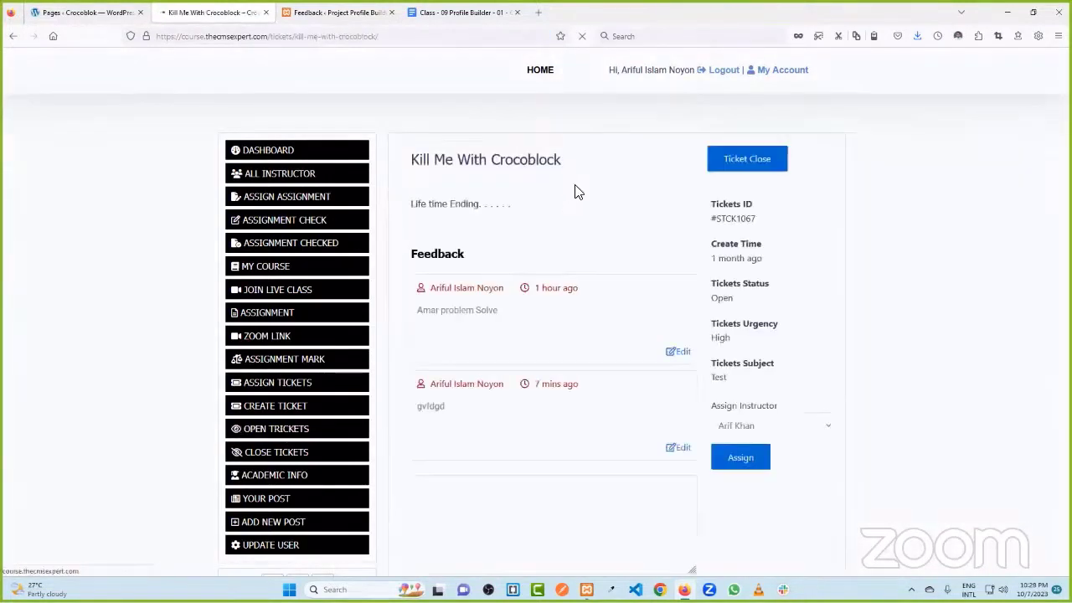
{"action": "scroll", "coordinate": [552, 469], "scroll_direction": "down", "scroll_amount": 1}
{"action": "left_click", "coordinate": [510, 452]}
{"action": "type", "text": "hnfhfgh"}
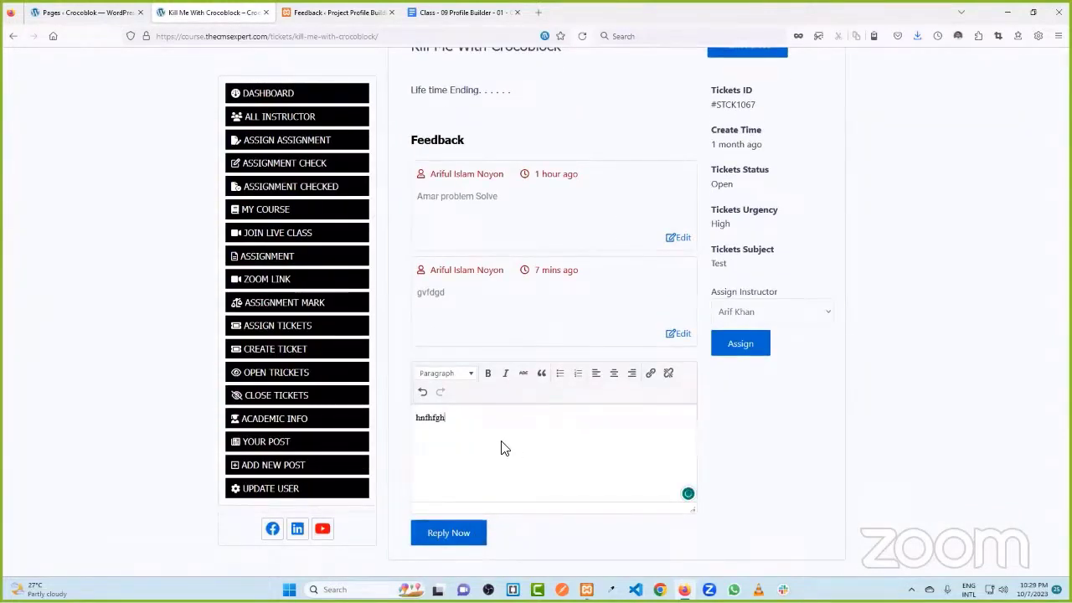
- On the Feedback Add Item form, go through the Ticket ID and Description fields
{"action": "left_click", "coordinate": [331, 12]}
{"action": "left_click", "coordinate": [408, 299]}
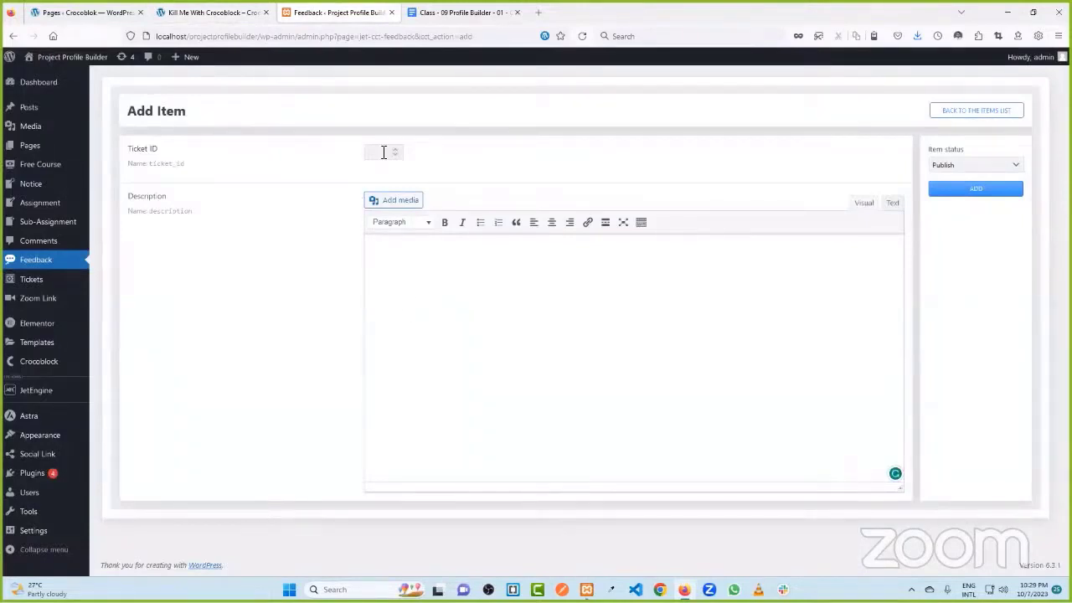
{"action": "left_click", "coordinate": [405, 290]}
{"action": "left_click", "coordinate": [404, 285]}
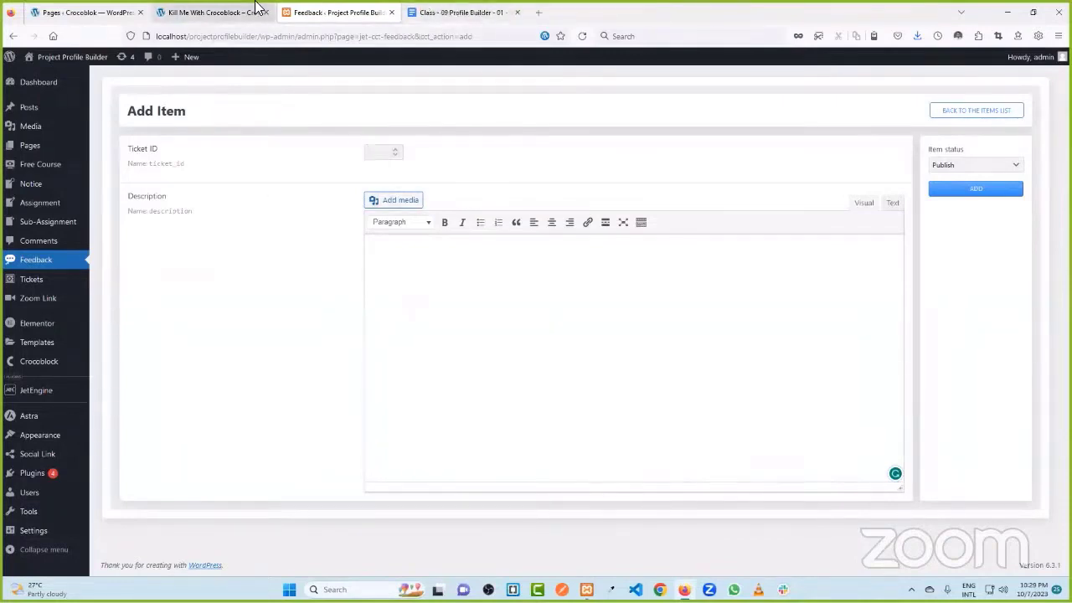
- Review the ticket details and Assign Instructor list unchanged, then open the create-ticket page
{"action": "left_click", "coordinate": [211, 12]}
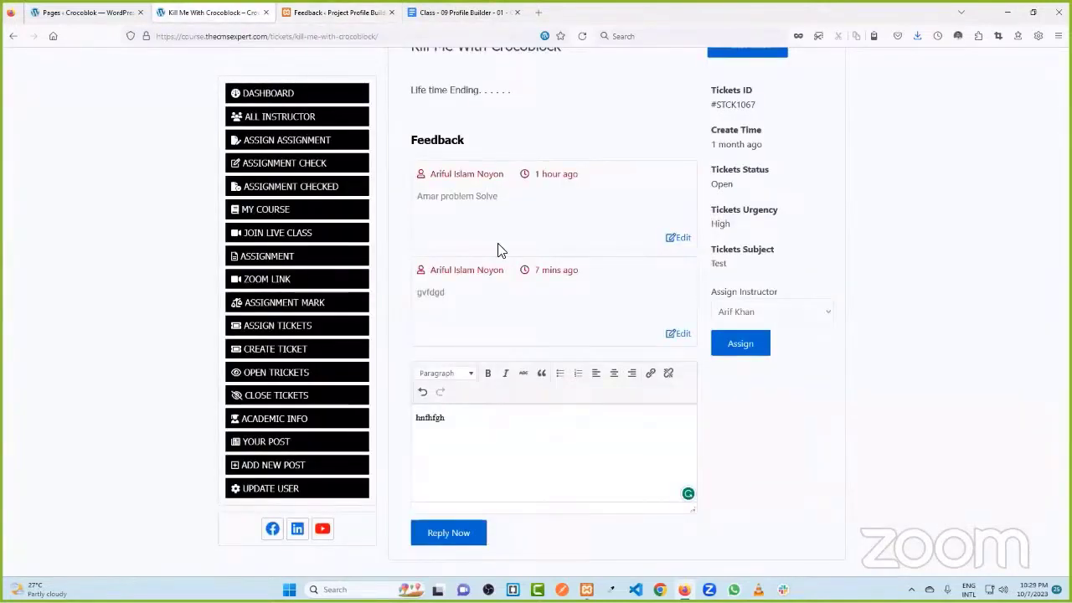
{"action": "scroll", "coordinate": [497, 251], "scroll_direction": "up", "scroll_amount": 3}
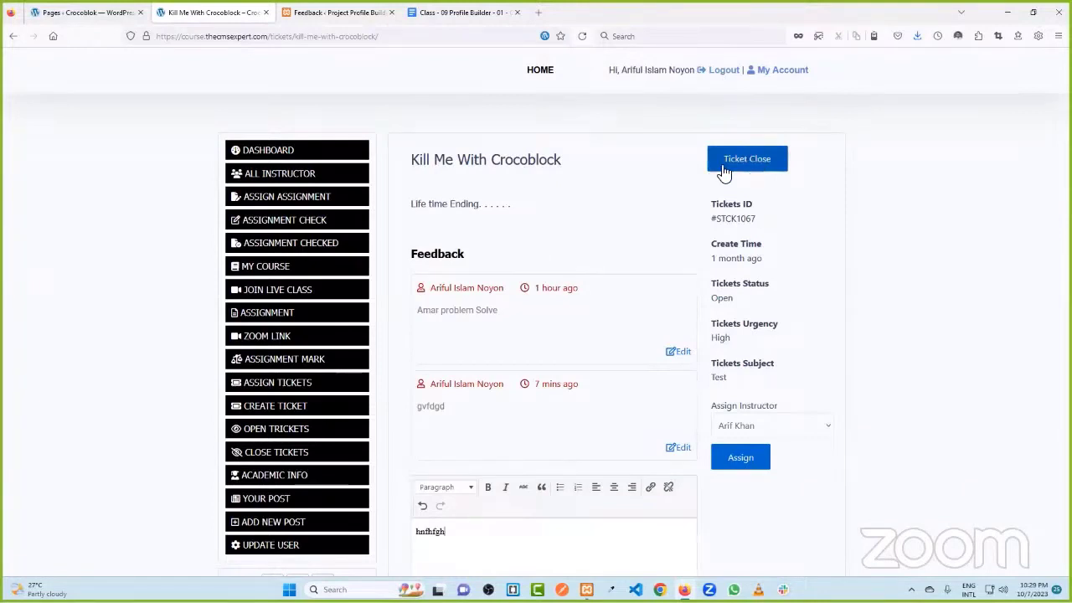
{"action": "left_click_drag", "start_coordinate": [731, 220], "coordinate": [799, 354]}
{"action": "left_click", "coordinate": [800, 355]}
{"action": "scroll", "coordinate": [800, 354], "scroll_direction": "down", "scroll_amount": 1}
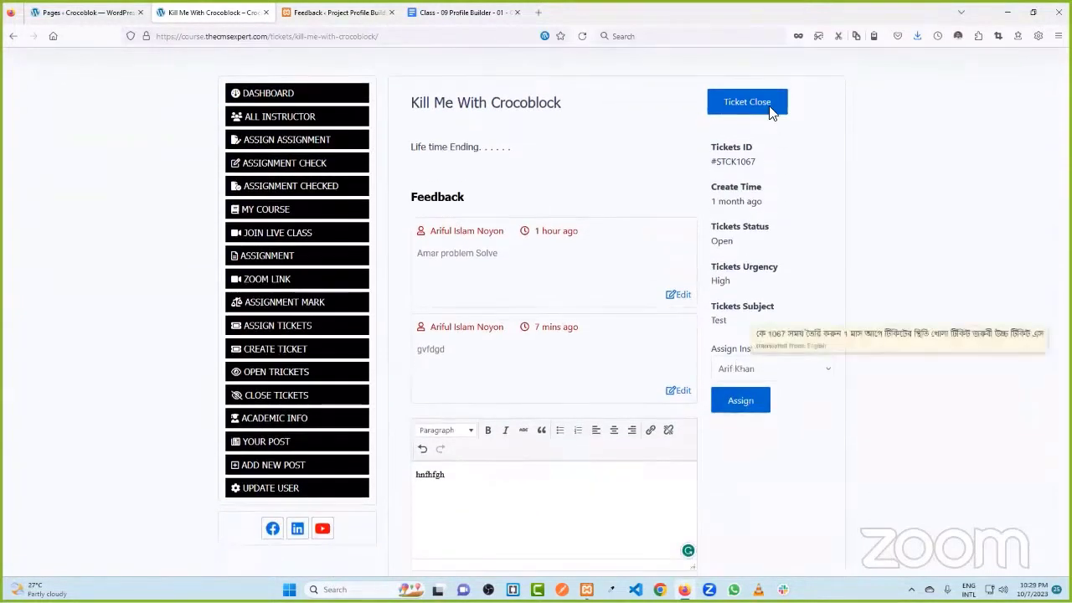
{"action": "left_click", "coordinate": [751, 370]}
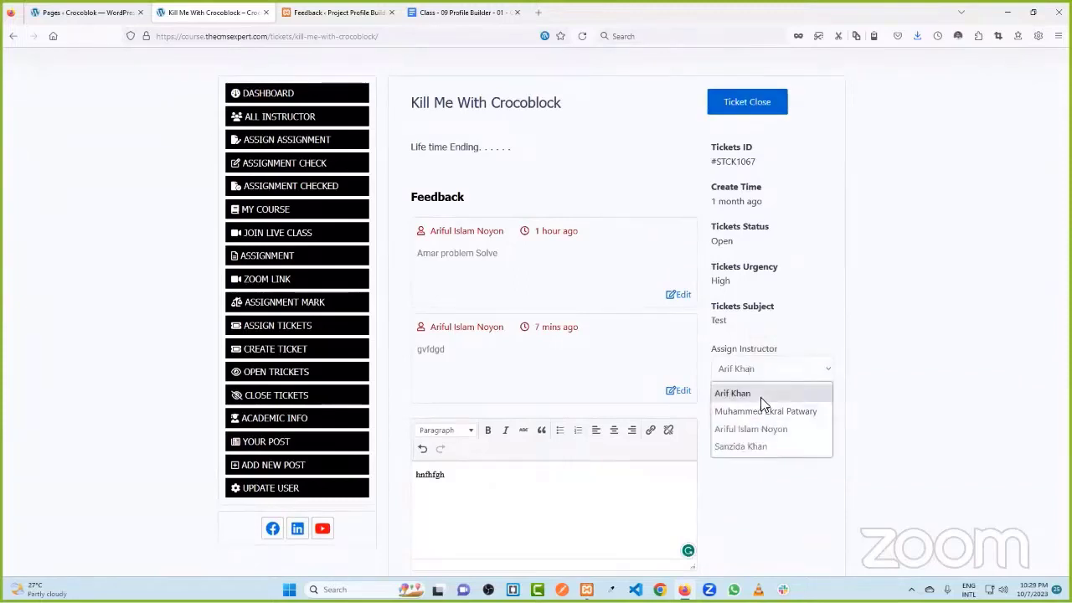
{"action": "left_click", "coordinate": [758, 394]}
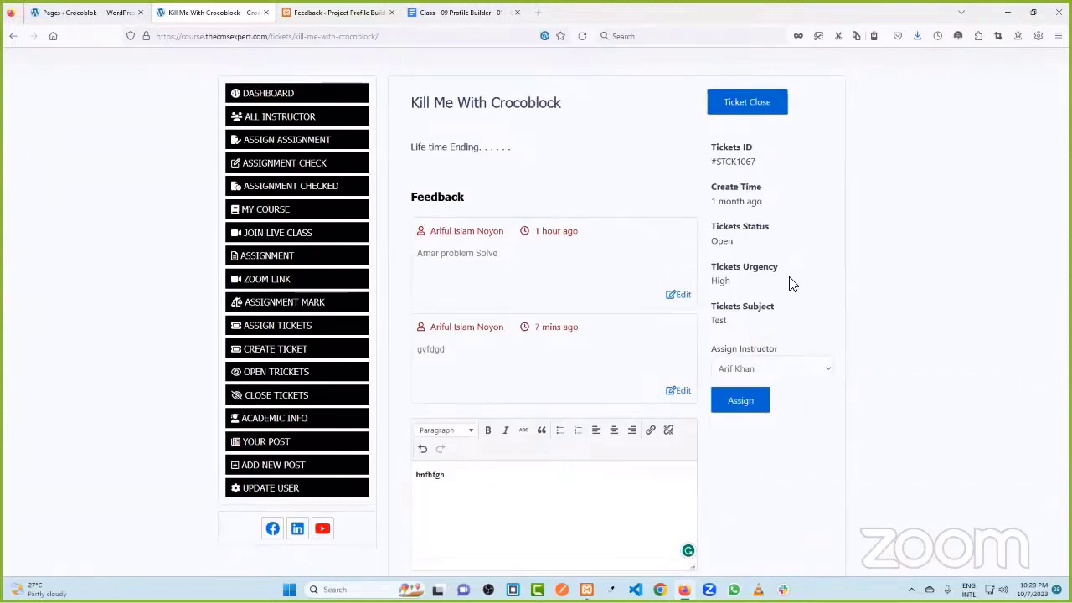
{"action": "left_click", "coordinate": [283, 356]}
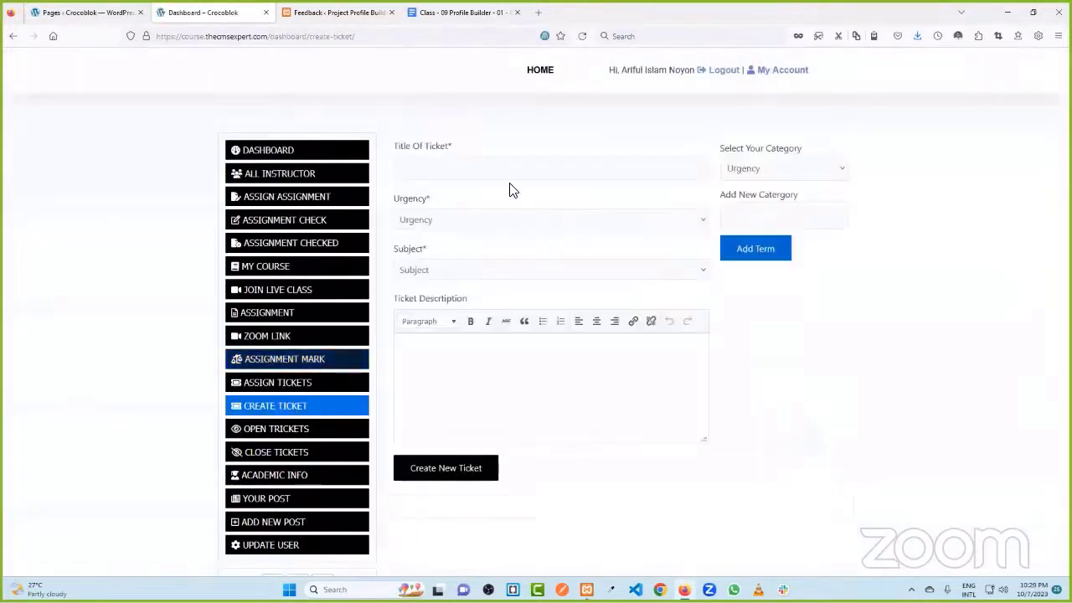
- Fill the ticket with title 'Create Another Test Ticket', High urgency, subject hello, and text 'cxvxcvv'
{"action": "left_click", "coordinate": [489, 172]}
{"action": "type", "text": "test"}
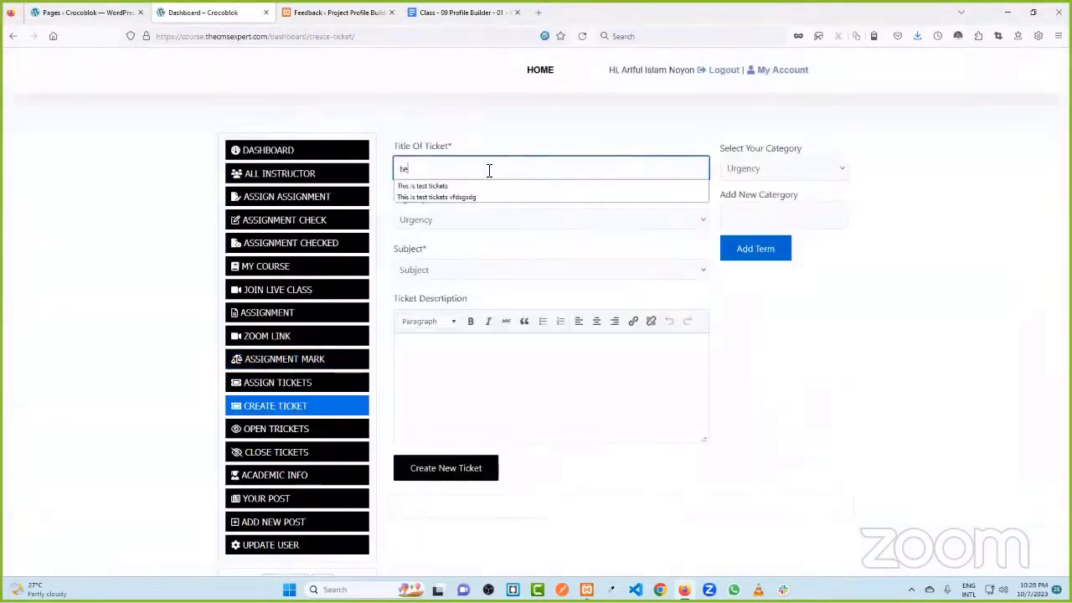
{"action": "left_click", "coordinate": [482, 187]}
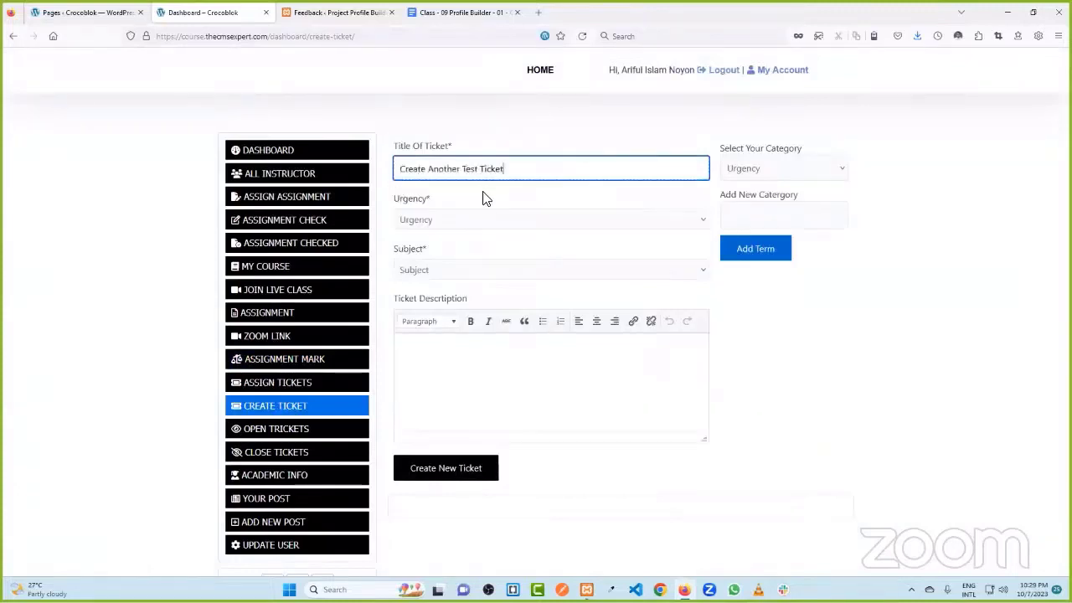
{"action": "left_click", "coordinate": [465, 220]}
{"action": "left_click", "coordinate": [466, 277]}
{"action": "left_click", "coordinate": [471, 269]}
{"action": "left_click", "coordinate": [462, 323]}
{"action": "type", "text": "cxvxcvv"}
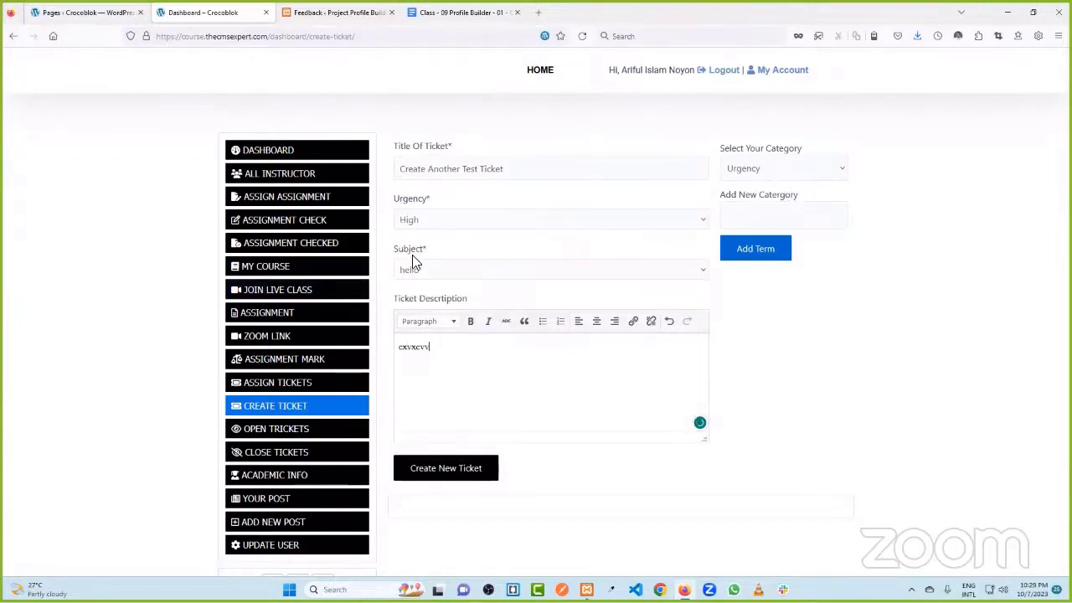
- Choose the Subjects category and submit a new term with Add Term
{"action": "left_click", "coordinate": [756, 172]}
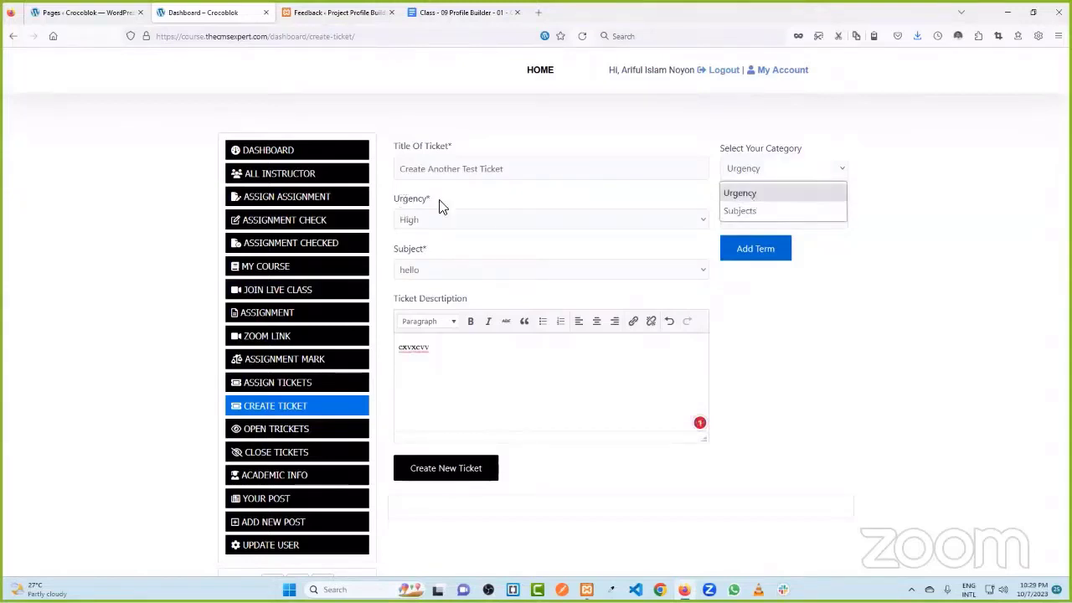
{"action": "left_click", "coordinate": [768, 211]}
{"action": "left_click", "coordinate": [768, 218]}
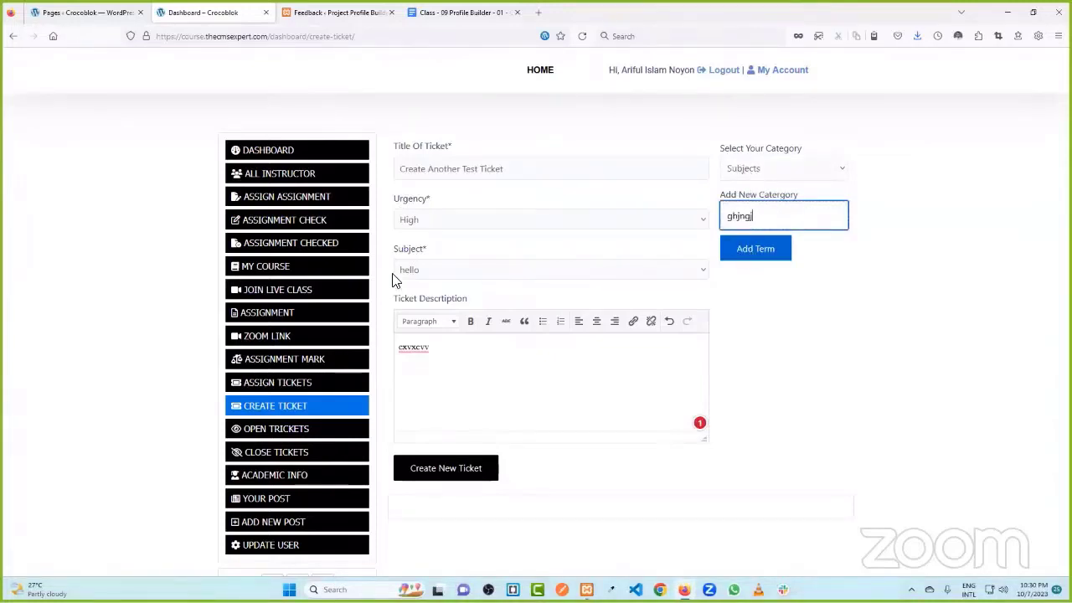
{"action": "left_click", "coordinate": [760, 262]}
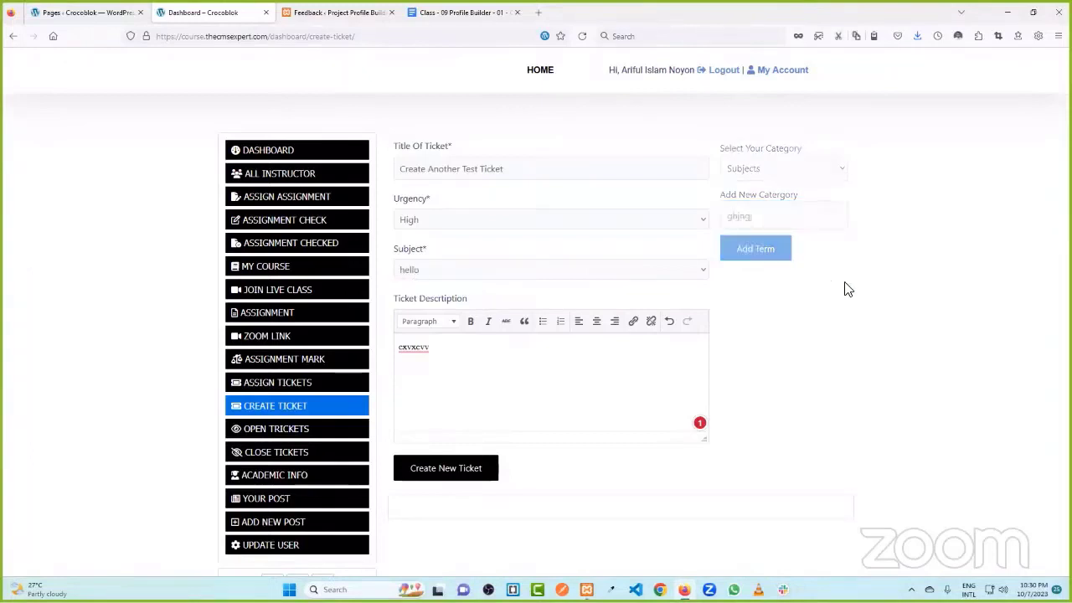
- Check the new term in the subject list, leaving subject and category lists unchanged
{"action": "left_click", "coordinate": [436, 270]}
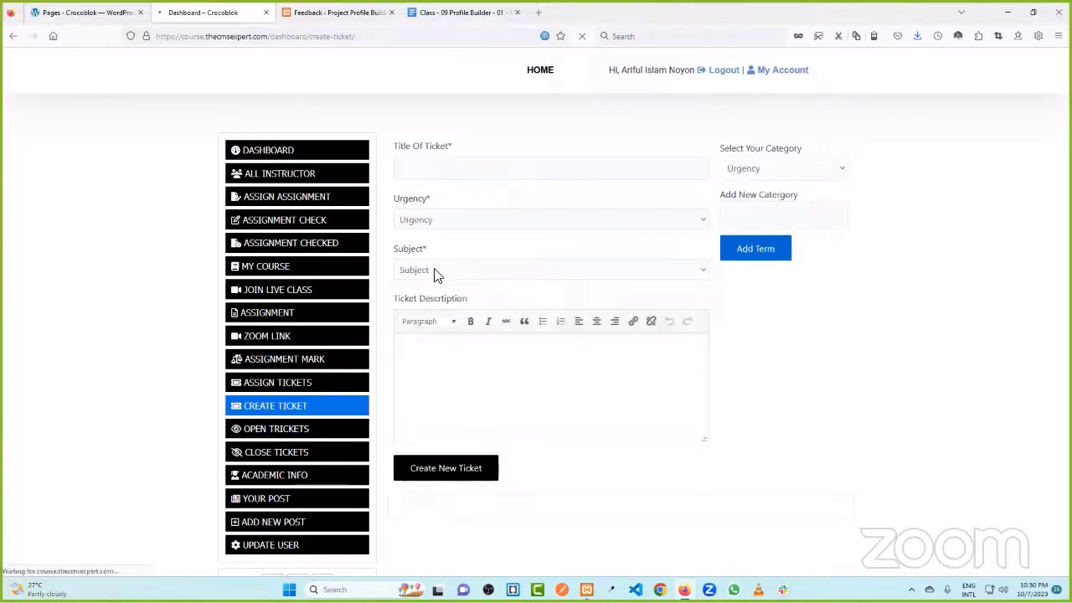
{"action": "left_click", "coordinate": [437, 275]}
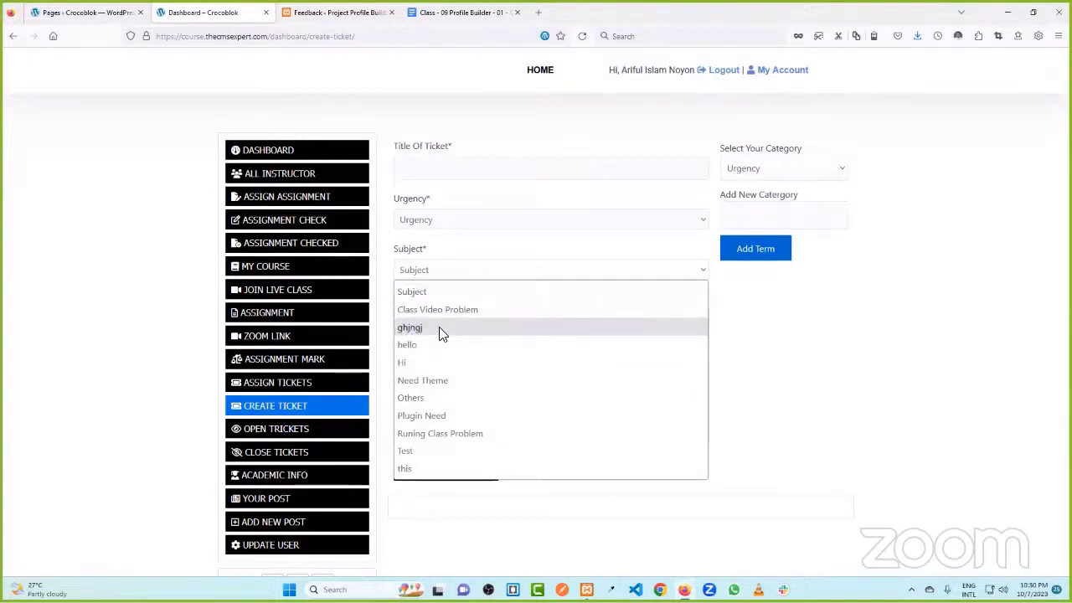
{"action": "left_click", "coordinate": [842, 282]}
{"action": "left_click", "coordinate": [777, 179]}
{"action": "left_click", "coordinate": [824, 303]}
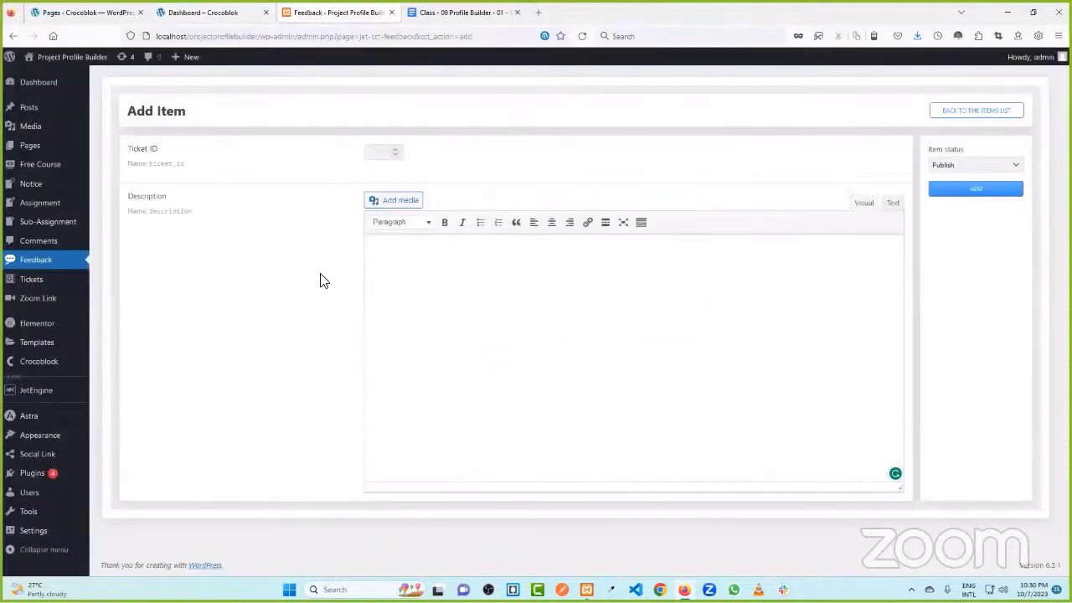
- Reload the Feedback Add Item page, then go to the admin Dashboard
{"action": "mouse_move", "coordinate": [63, 214]}
{"action": "left_click", "coordinate": [581, 36]}
{"action": "left_click", "coordinate": [211, 12]}
{"action": "left_click", "coordinate": [335, 12]}
{"action": "left_click", "coordinate": [43, 86]}
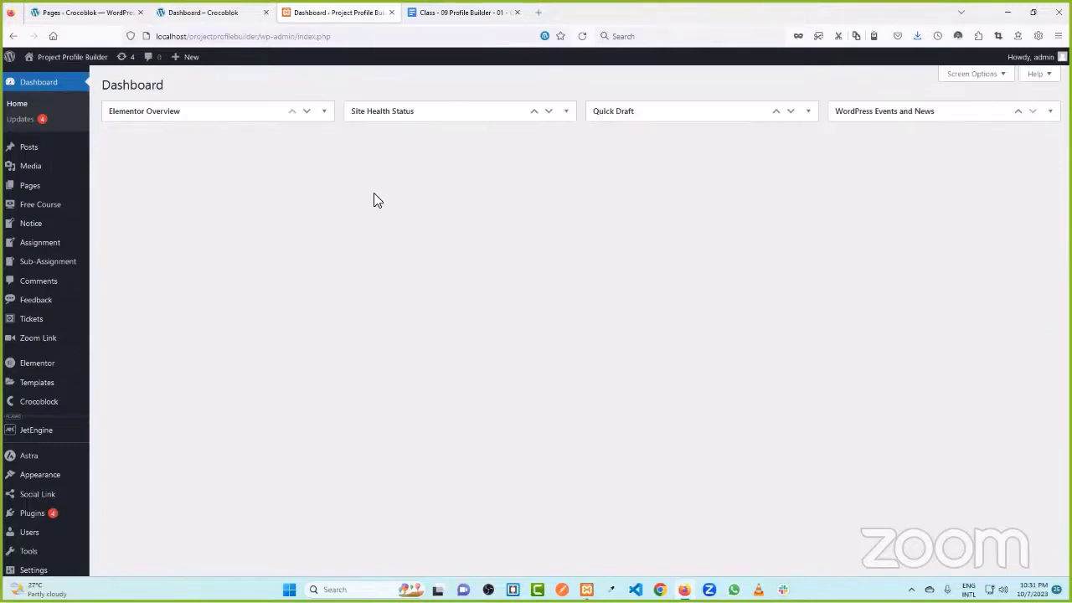
{"action": "key", "text": "ctrl+Page_Up"}
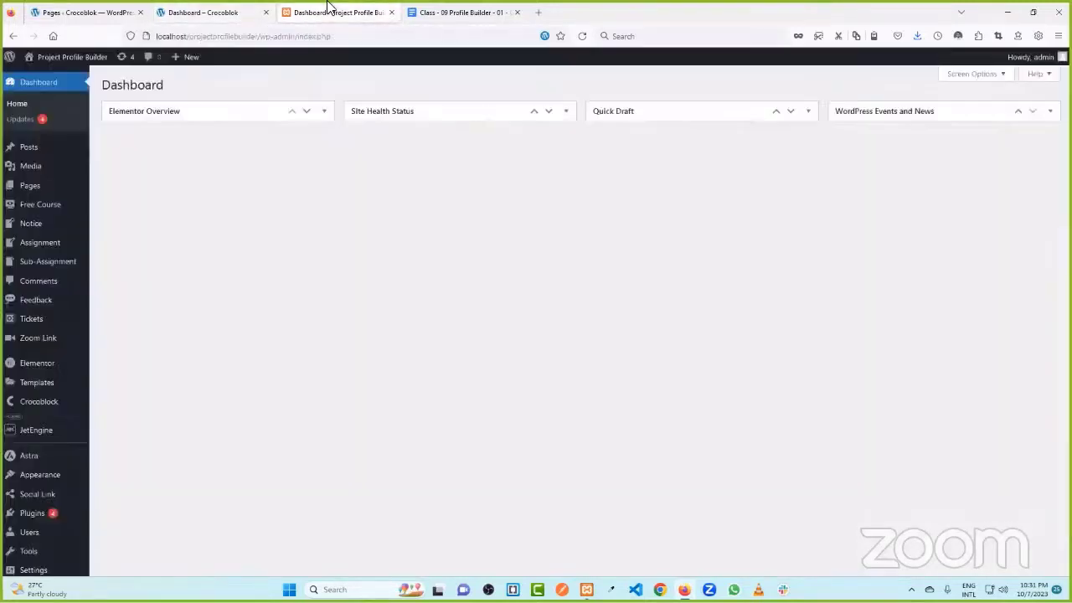
{"action": "left_click", "coordinate": [331, 12]}
- Show JetEngine Profile Builder's Account Page settings with the Main, Add, edit and Edit Post subpages
{"action": "mouse_move", "coordinate": [48, 433]}
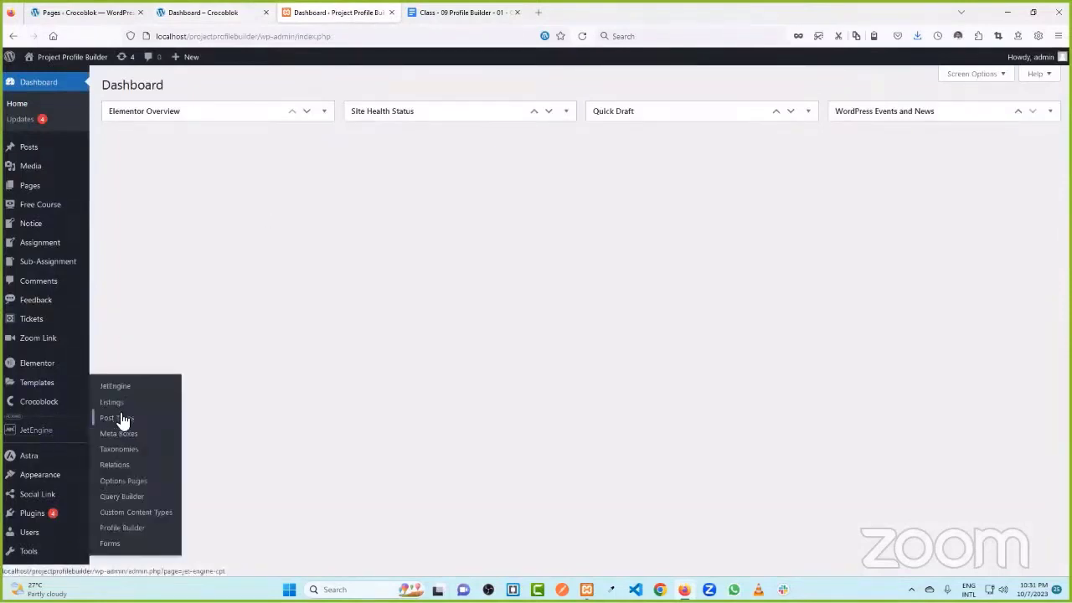
{"action": "left_click", "coordinate": [134, 526]}
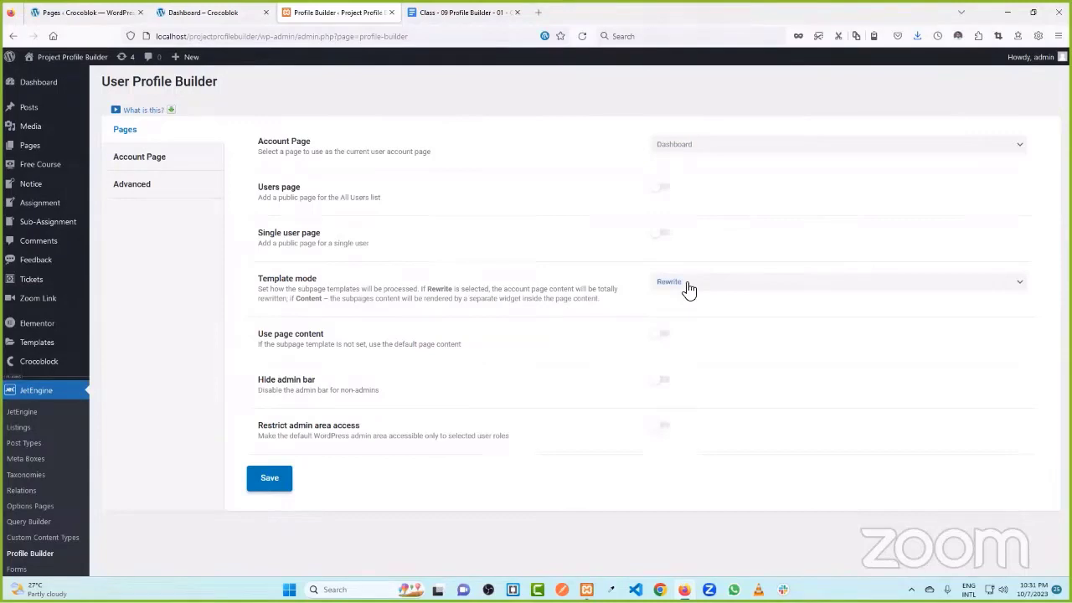
{"action": "left_click", "coordinate": [149, 159]}
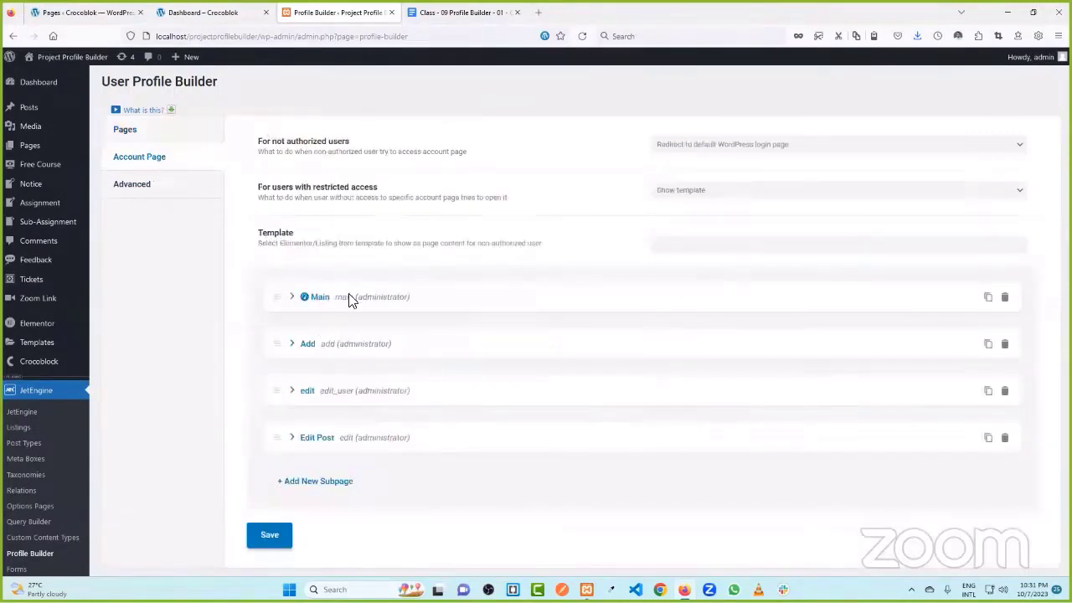
- Set the profile pages' Template mode to Content
{"action": "left_click", "coordinate": [162, 139]}
{"action": "left_click", "coordinate": [677, 283]}
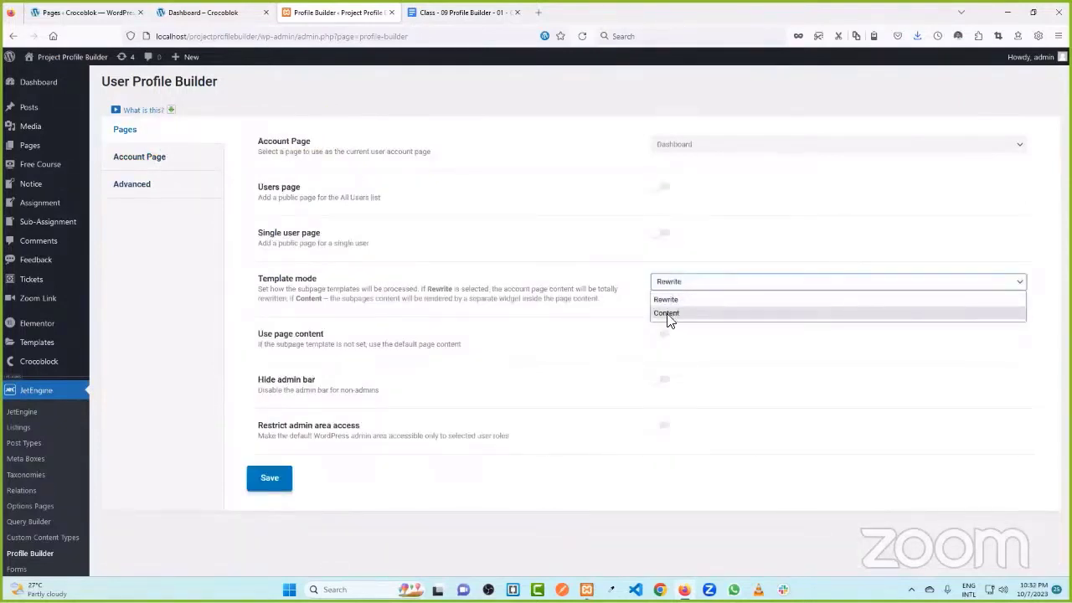
{"action": "left_click", "coordinate": [668, 314]}
- Remove the User Post template from the Main account subpage
{"action": "left_click", "coordinate": [161, 161]}
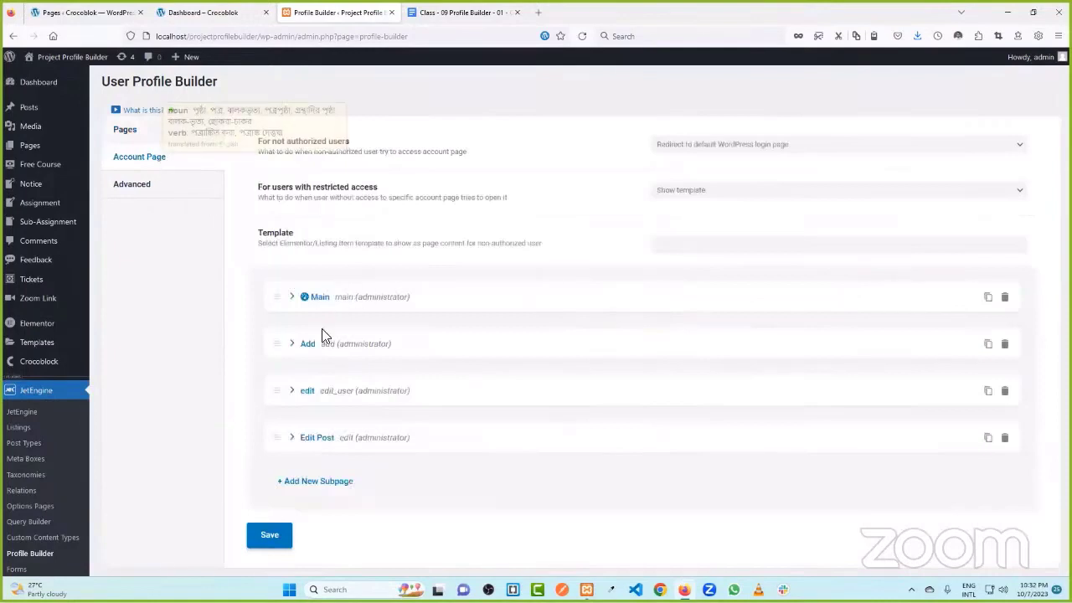
{"action": "left_click", "coordinate": [319, 298]}
{"action": "scroll", "coordinate": [729, 360], "scroll_direction": "down", "scroll_amount": 2}
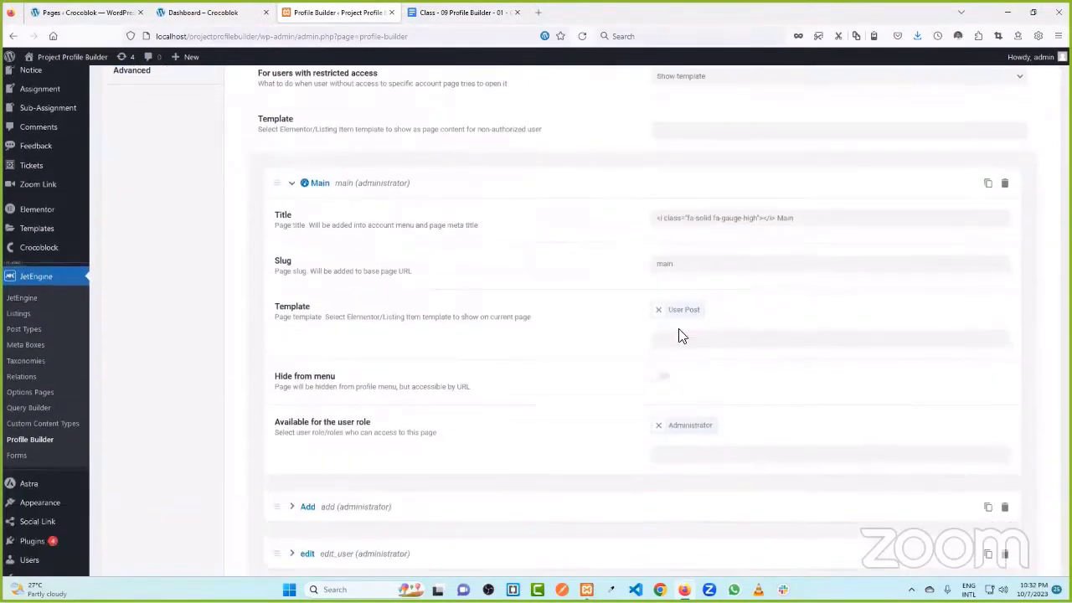
{"action": "left_click", "coordinate": [659, 310]}
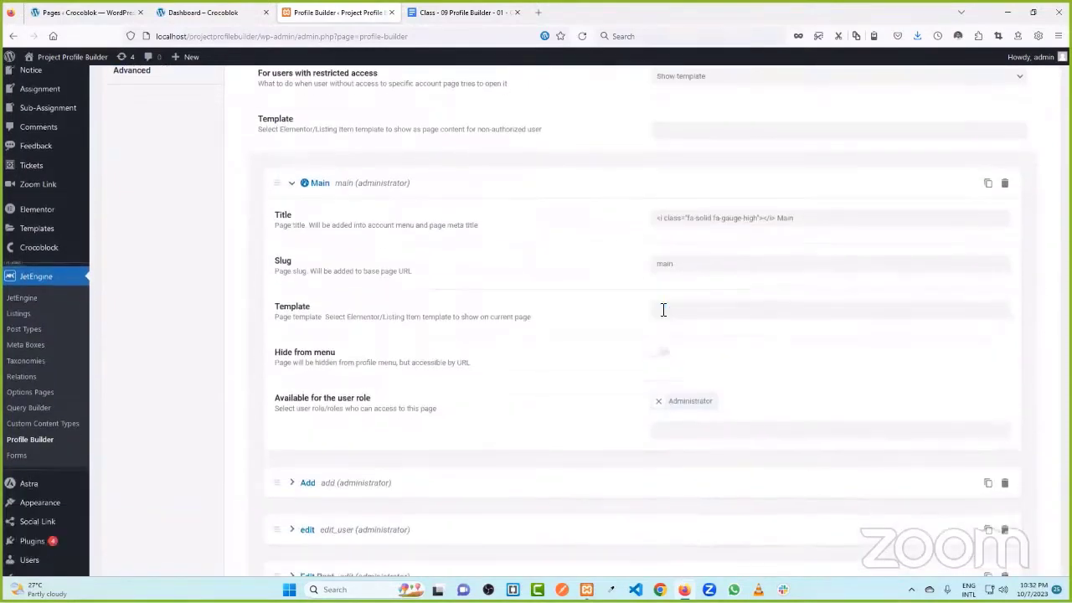
{"action": "scroll", "coordinate": [653, 310], "scroll_direction": "down", "scroll_amount": 2}
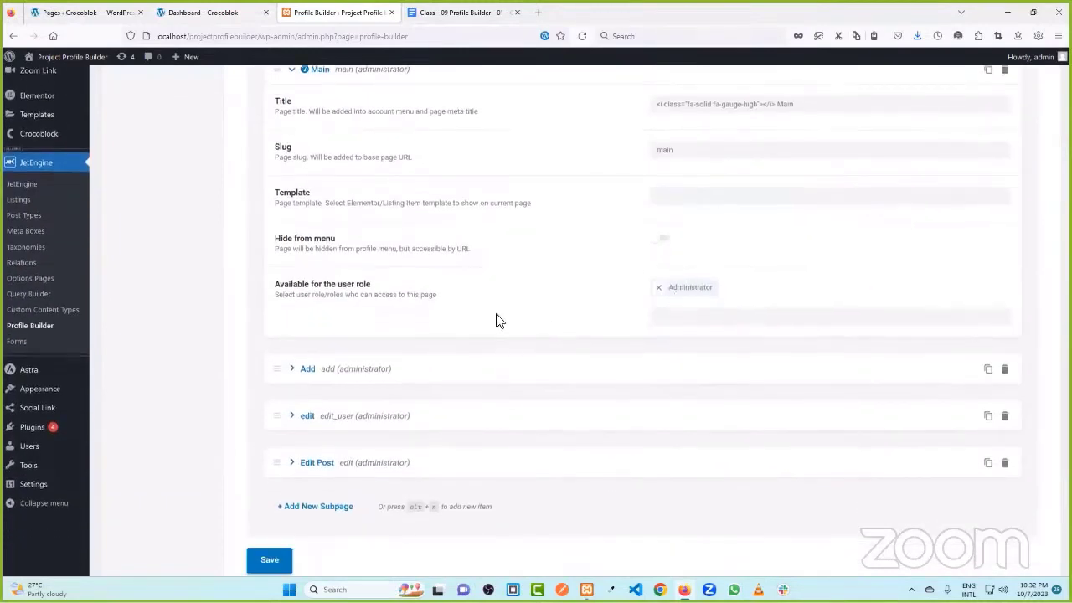
{"action": "scroll", "coordinate": [494, 319], "scroll_direction": "up", "scroll_amount": 4}
{"action": "left_click", "coordinate": [331, 305]}
- Delete the add, edit and Edit Post subpages, leaving only Main
{"action": "scroll", "coordinate": [349, 307], "scroll_direction": "down", "scroll_amount": 3}
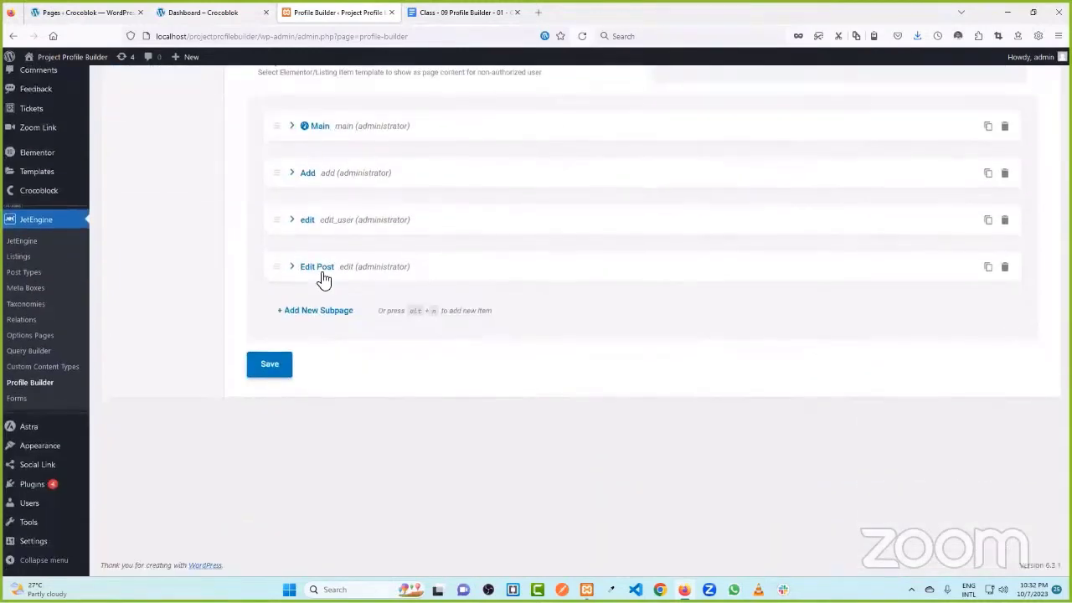
{"action": "left_click", "coordinate": [306, 175]}
{"action": "left_click", "coordinate": [307, 176]}
{"action": "left_click", "coordinate": [1005, 173]}
{"action": "left_click", "coordinate": [996, 158]}
{"action": "left_click", "coordinate": [1005, 172]}
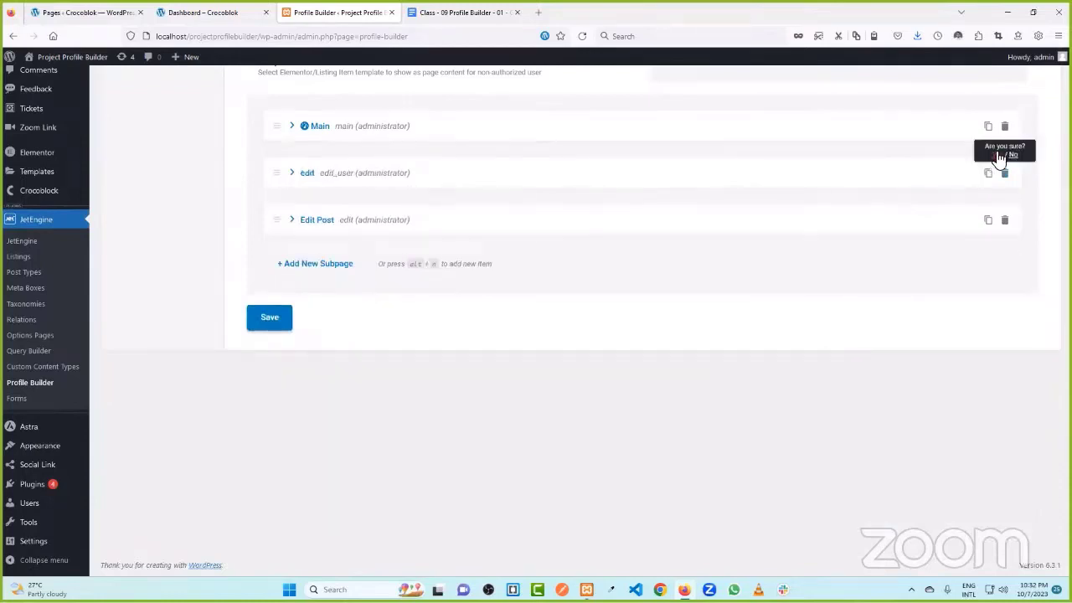
{"action": "left_click", "coordinate": [1000, 157]}
{"action": "left_click", "coordinate": [1005, 173]}
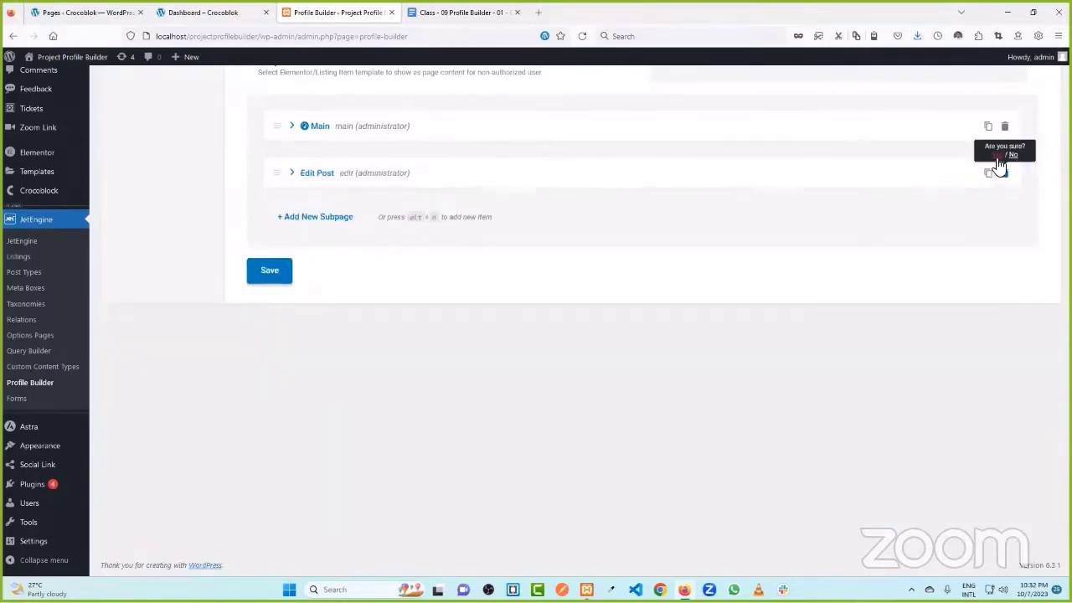
{"action": "left_click", "coordinate": [997, 159]}
{"action": "scroll", "coordinate": [526, 242], "scroll_direction": "up", "scroll_amount": 3}
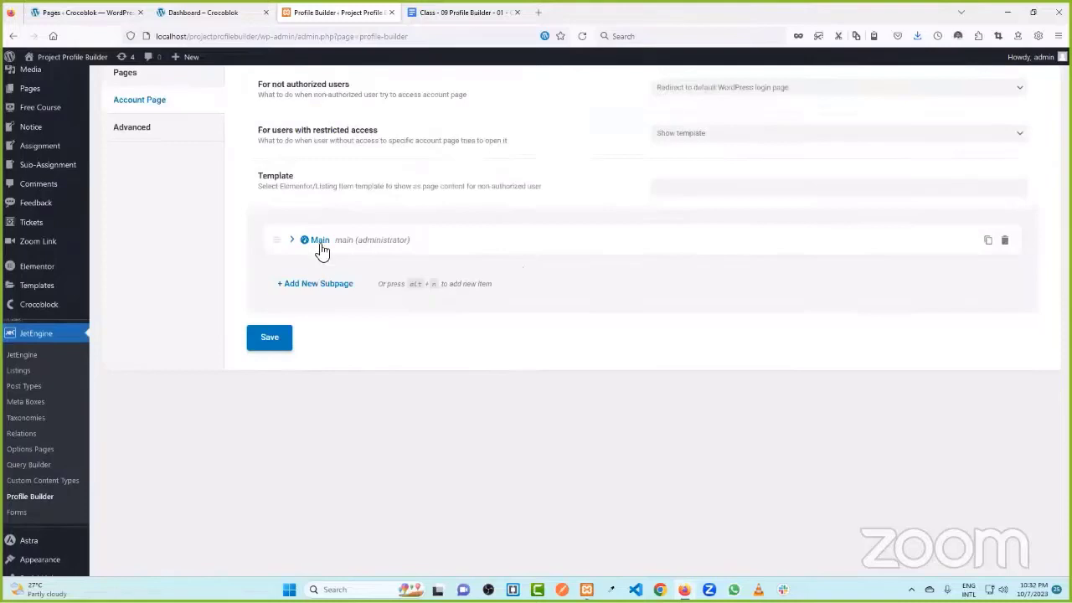
{"action": "left_click", "coordinate": [318, 242]}
- Retitle Main as 'Dashboard' with slug 'dashboard', collapse it, and add a blank subpage
{"action": "left_click", "coordinate": [822, 277]}
{"action": "double_click", "coordinate": [782, 274]}
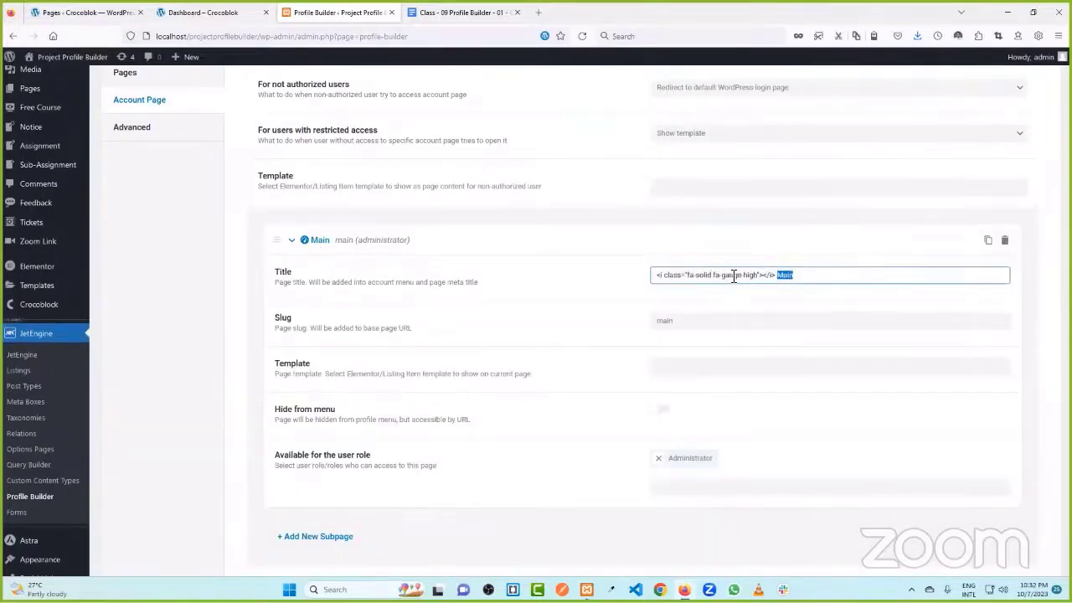
{"action": "type", "text": "Das"}
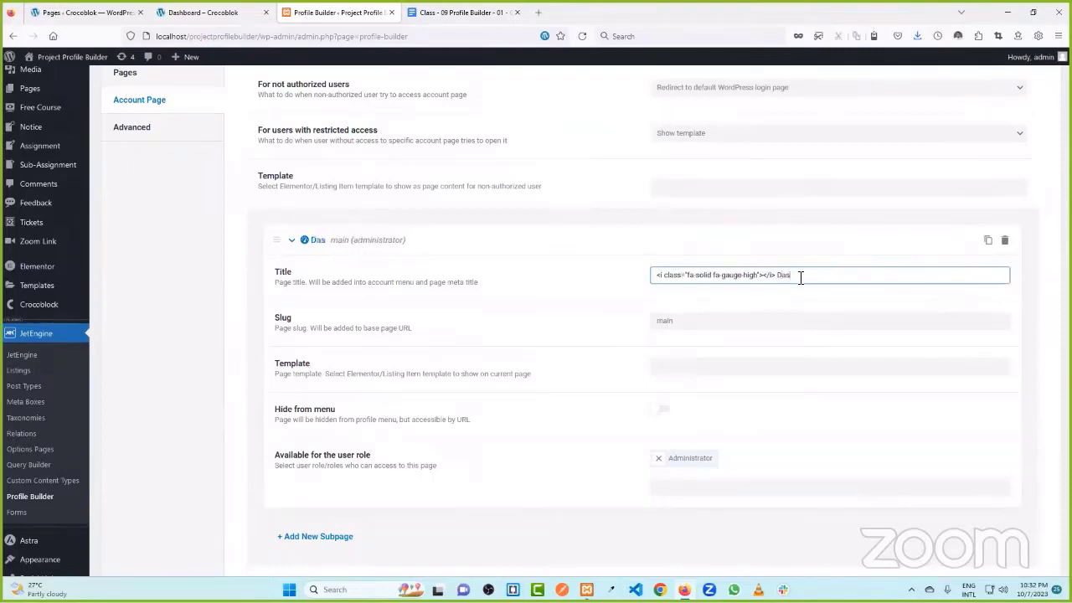
{"action": "type", "text": "hboard"}
{"action": "double_click", "coordinate": [643, 326]}
{"action": "key", "text": "BackSpace"}
{"action": "type", "text": "das"}
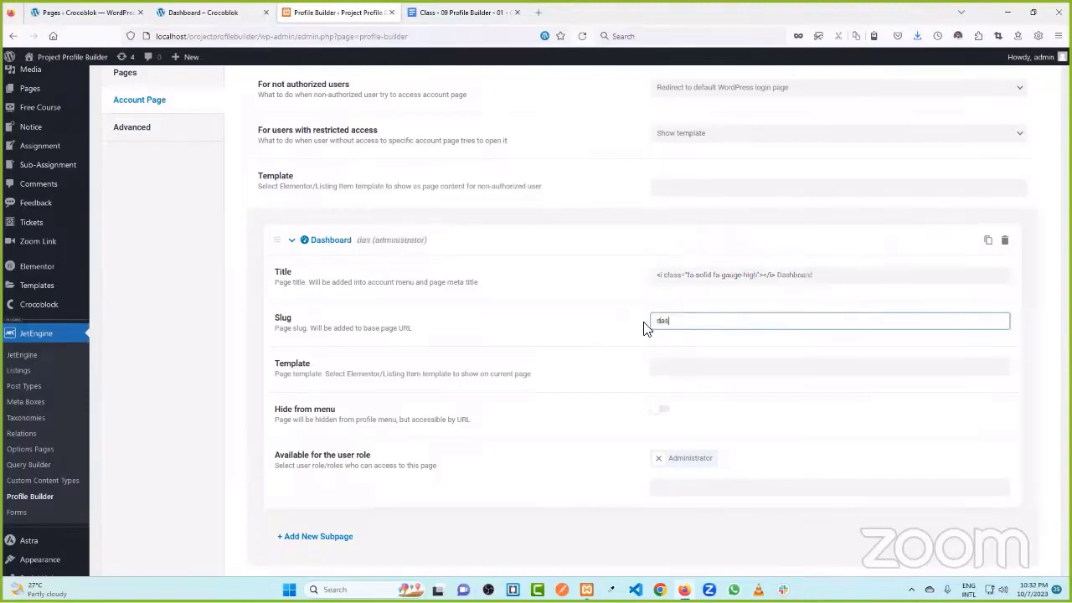
{"action": "type", "text": "hboard"}
{"action": "left_click", "coordinate": [539, 311]}
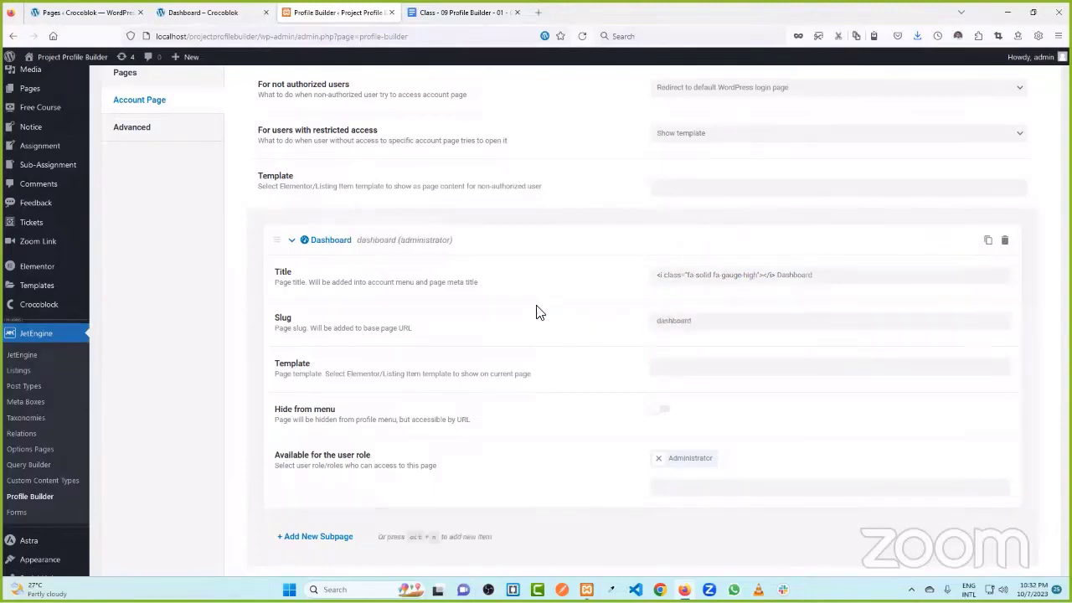
{"action": "left_click", "coordinate": [312, 243]}
{"action": "left_click", "coordinate": [315, 284]}
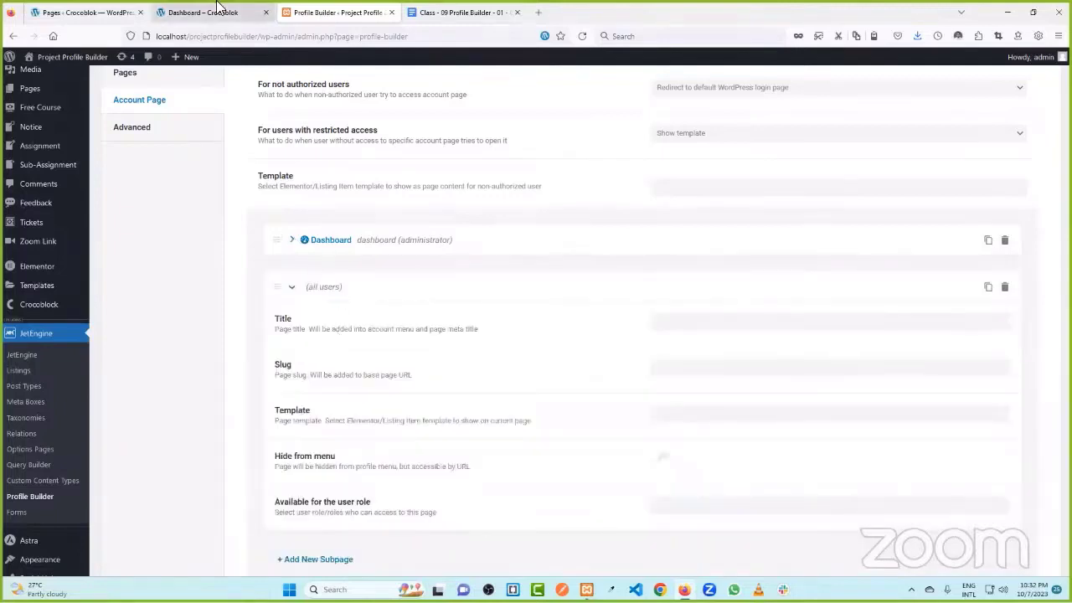
- Title the new subpage 'All Instructor', matching the live course dashboard's menu
{"action": "left_click", "coordinate": [205, 12]}
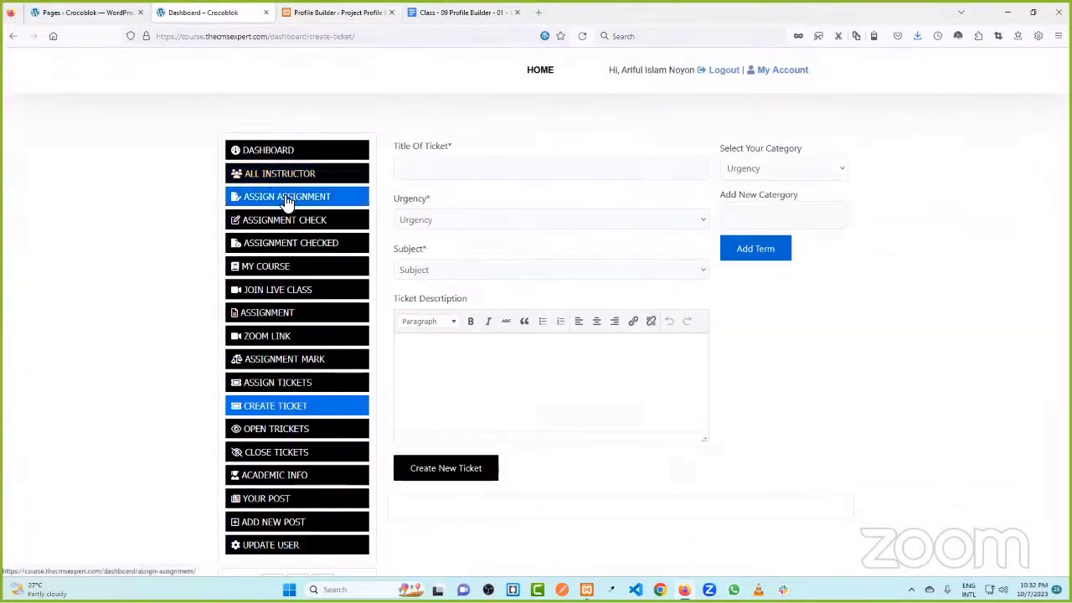
{"action": "left_click", "coordinate": [308, 11]}
{"action": "left_click", "coordinate": [672, 324]}
{"action": "type", "text": "All Instructor"}
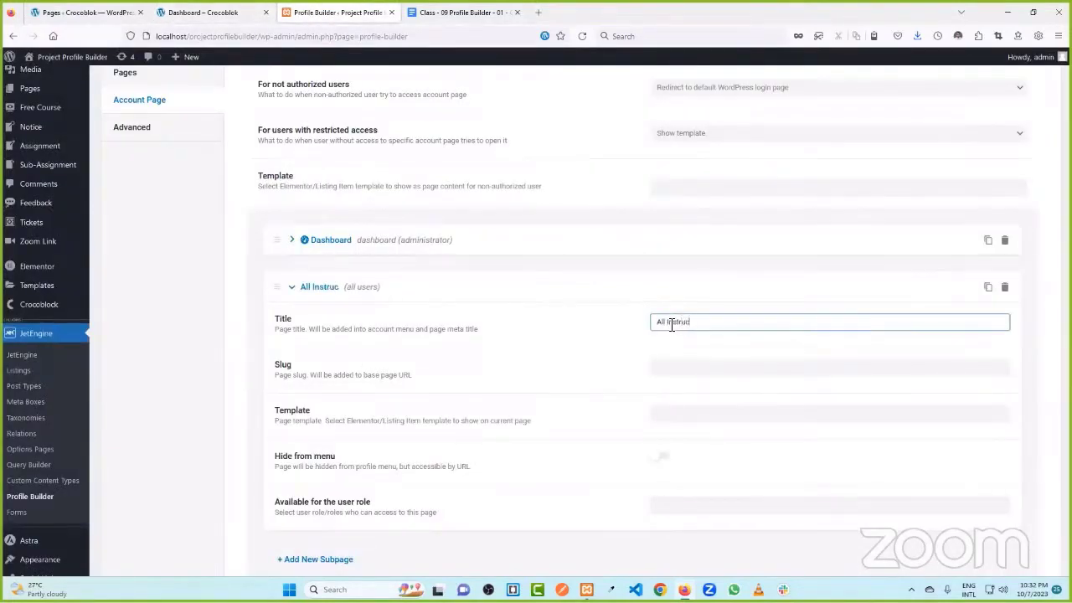
{"action": "left_click", "coordinate": [504, 300]}
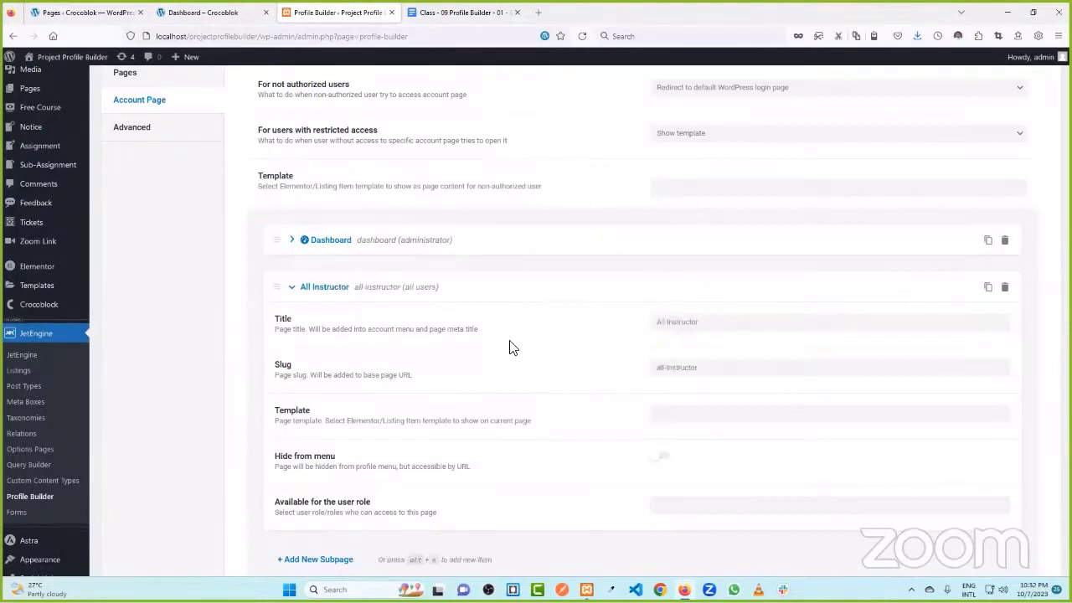
{"action": "left_click", "coordinate": [323, 287]}
- Add an 'Assign Assignment' account subpage
{"action": "left_click", "coordinate": [343, 330]}
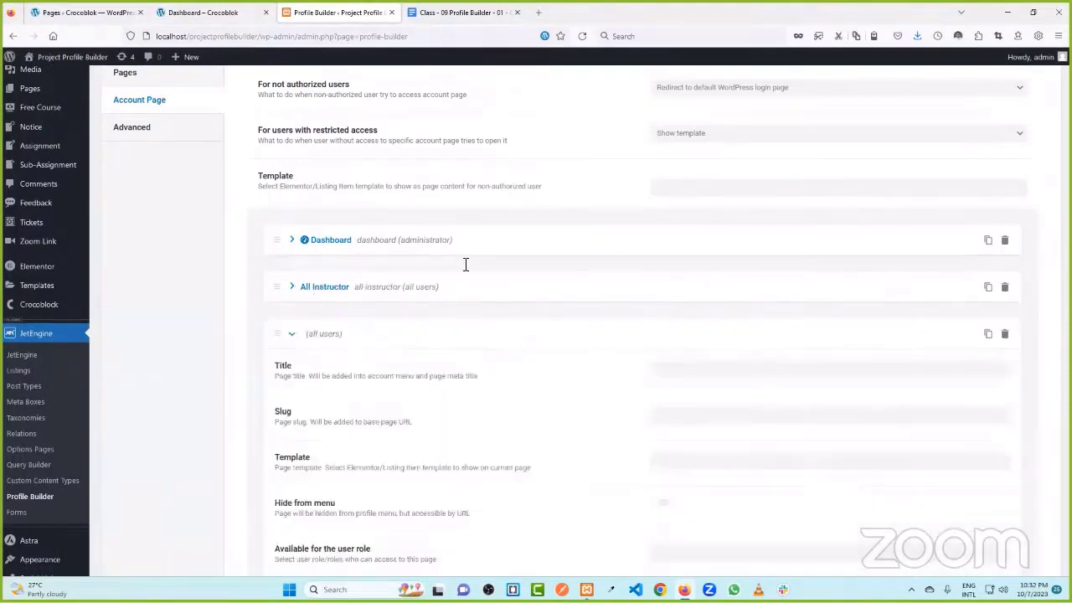
{"action": "left_click", "coordinate": [205, 11]}
{"action": "left_click", "coordinate": [328, 10]}
{"action": "left_click", "coordinate": [672, 374]}
{"action": "type", "text": "Assignment"}
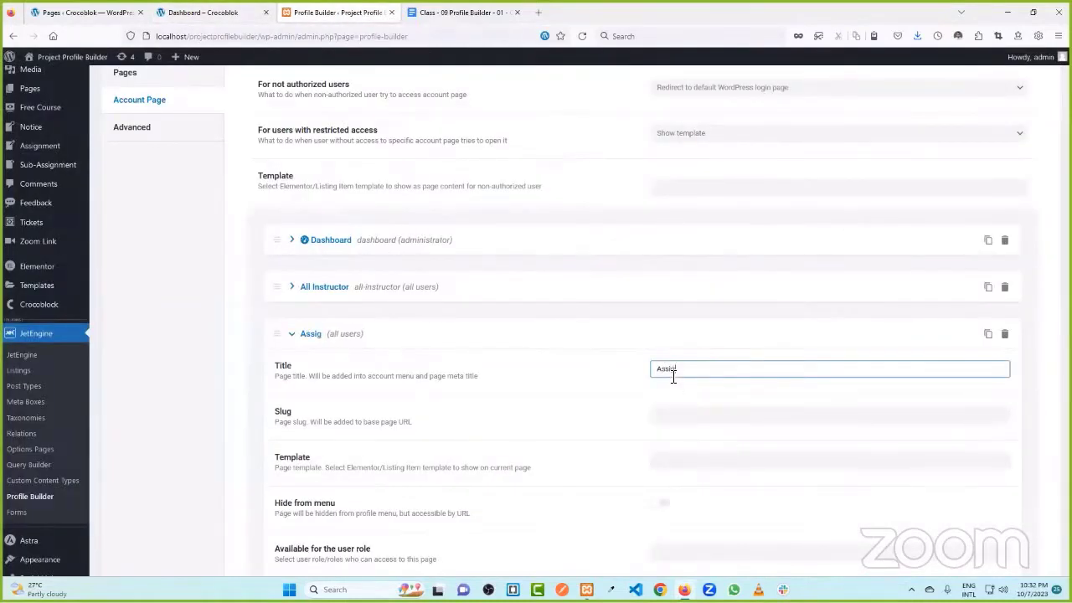
{"action": "key", "text": "BackSpace"}
{"action": "key", "text": "BackSpace"}
{"action": "type", "text": "nt"}
{"action": "key", "text": "Home"}
{"action": "type", "text": "Assign"}
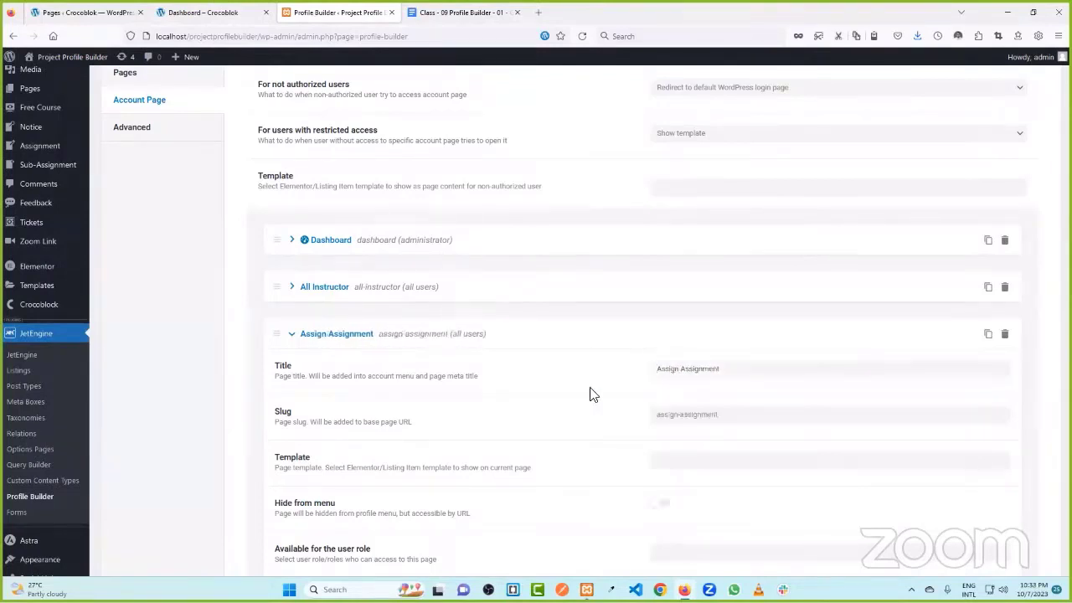
{"action": "left_click", "coordinate": [333, 335]}
- Add an 'Assignment Check' subpage and copy its title text
{"action": "left_click", "coordinate": [219, 9]}
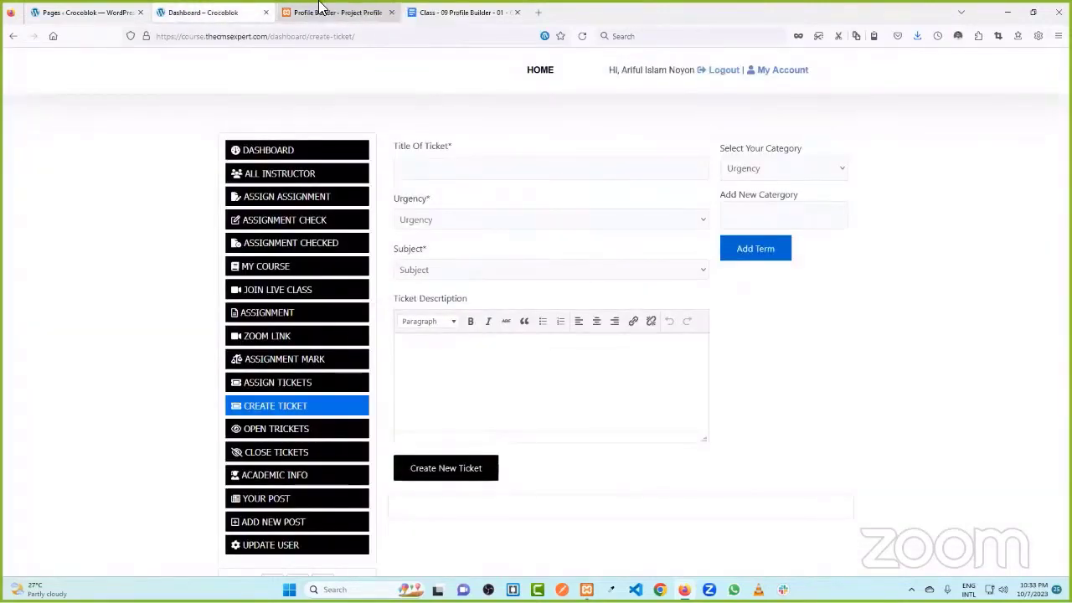
{"action": "left_click", "coordinate": [319, 9]}
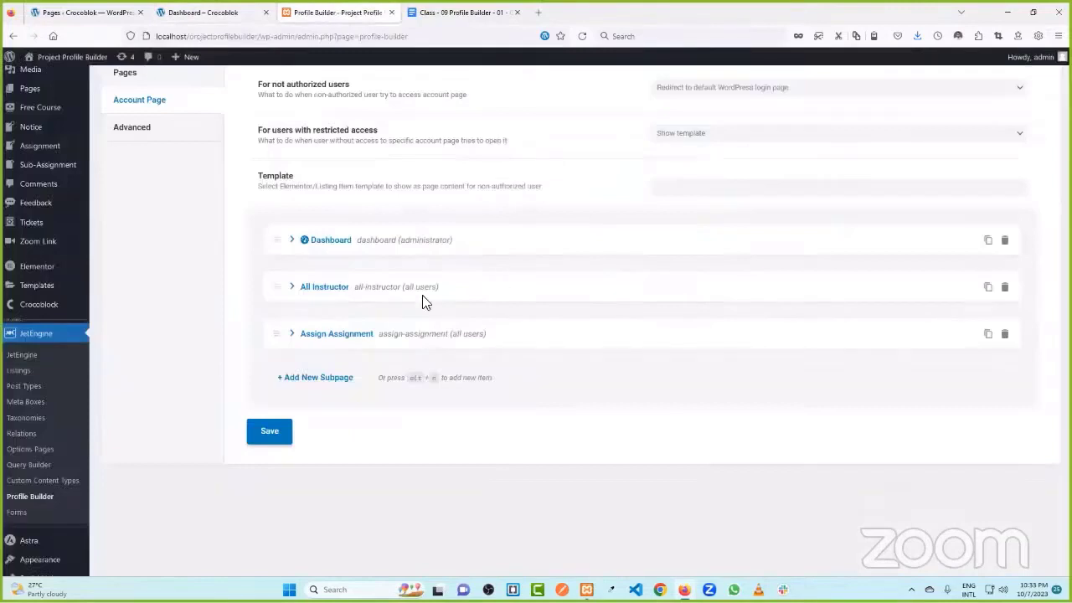
{"action": "left_click", "coordinate": [320, 377]}
{"action": "left_click", "coordinate": [687, 417]}
{"action": "type", "text": "A"}
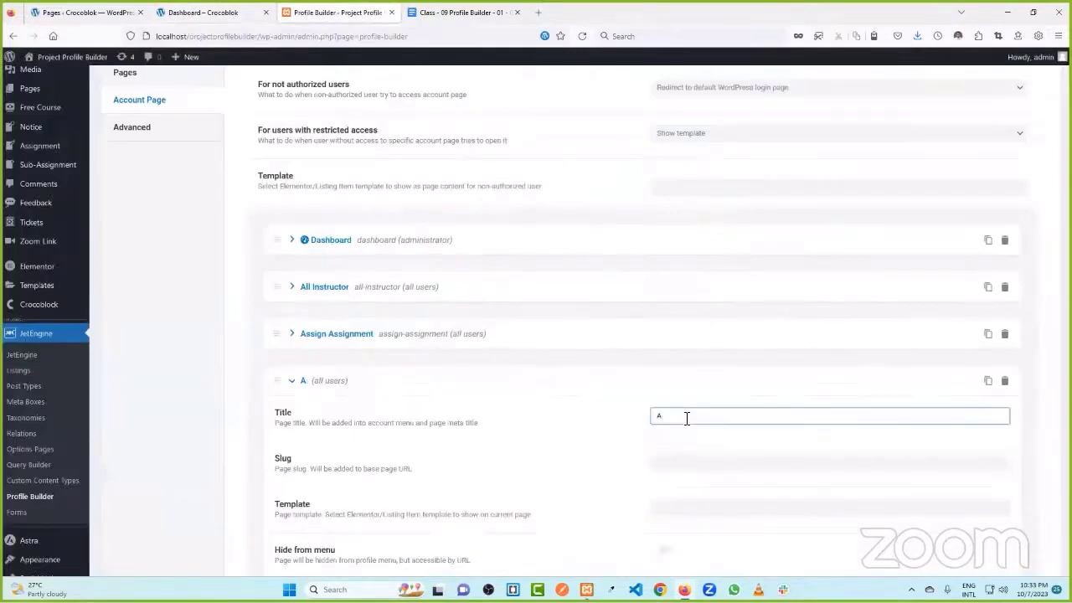
{"action": "type", "text": "ssignment"}
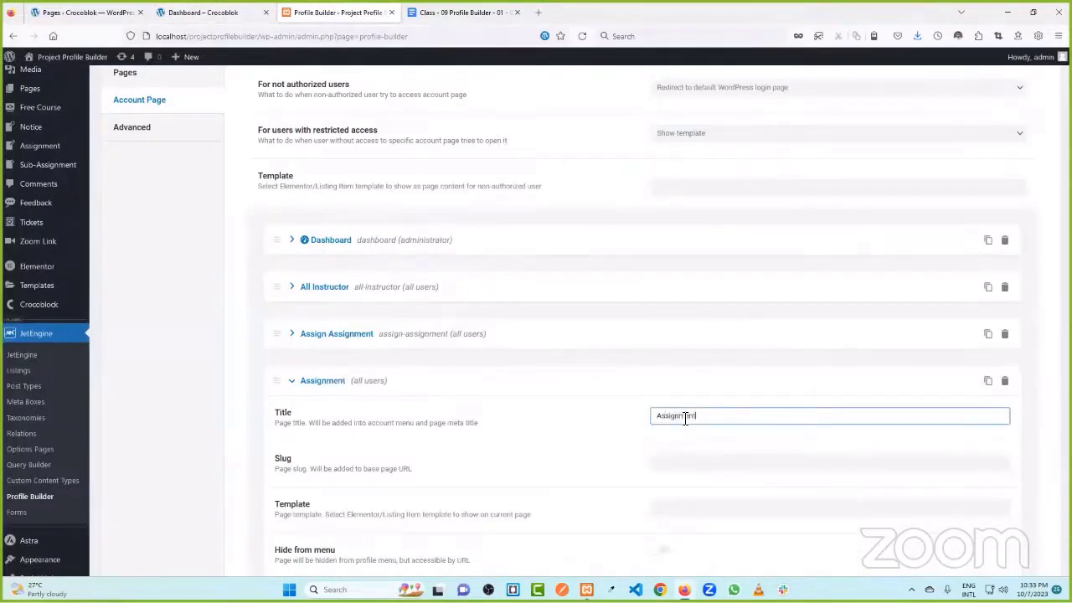
{"action": "type", "text": " Check"}
{"action": "left_click", "coordinate": [616, 415]}
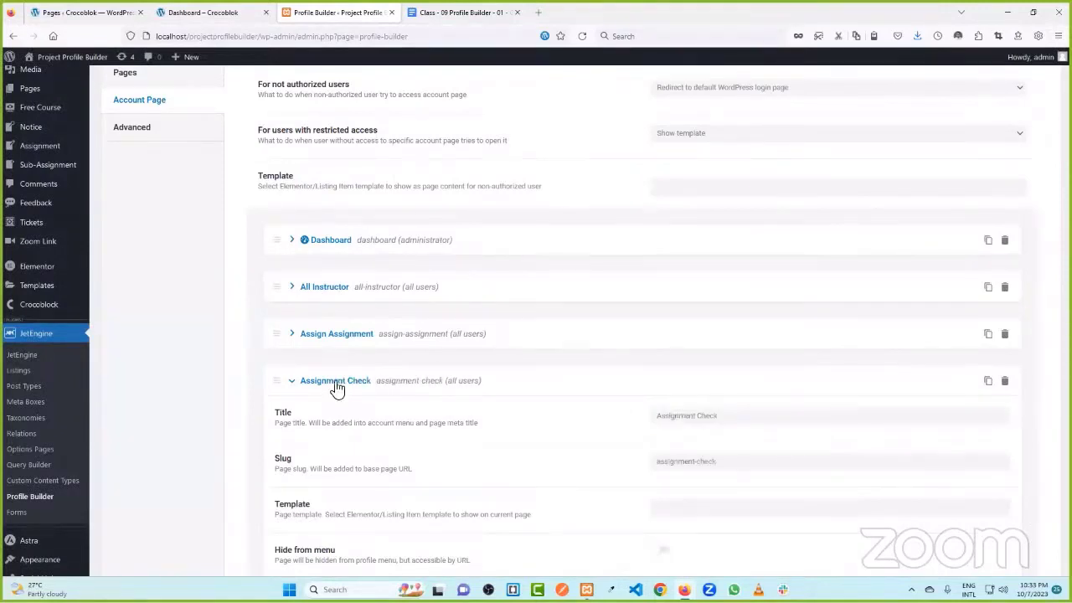
{"action": "left_click_drag", "start_coordinate": [742, 421], "coordinate": [653, 421]}
{"action": "key", "text": "ctrl+c"}
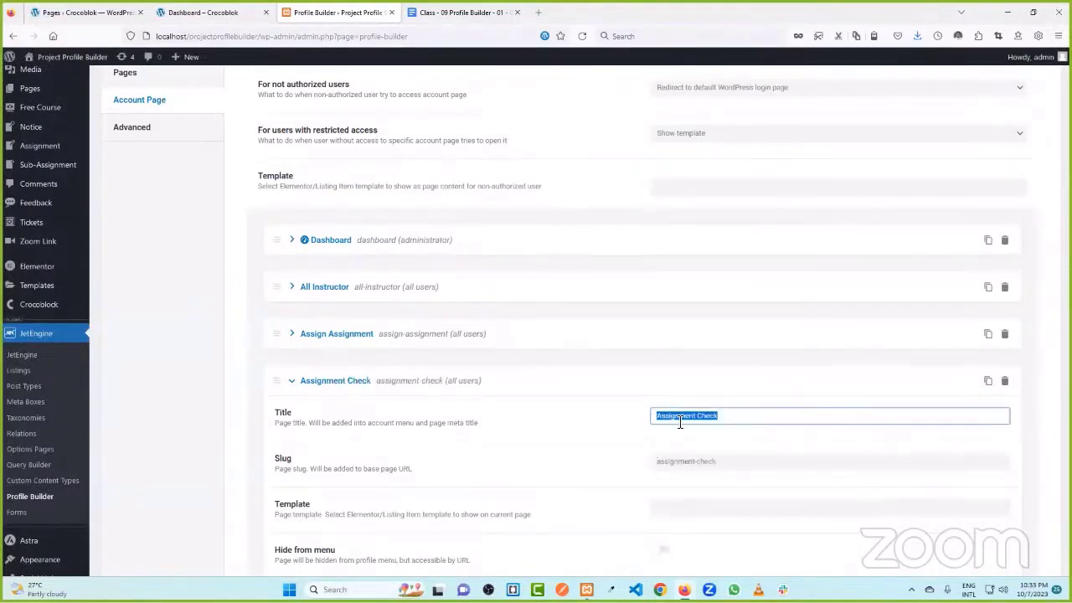
{"action": "left_click", "coordinate": [343, 384]}
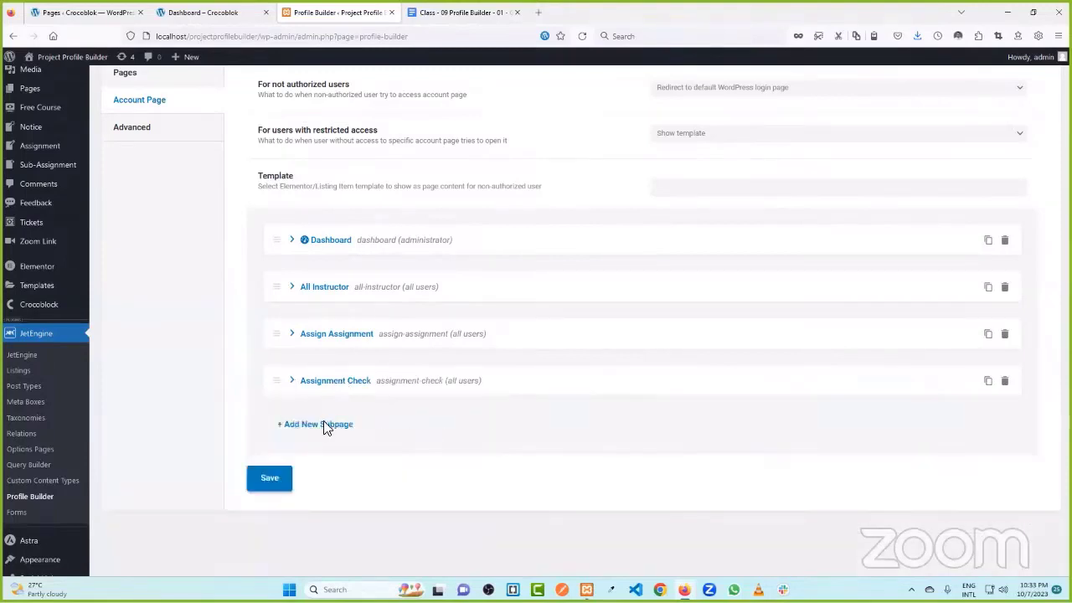
- Add an 'Assignment Checked' subpage by pasting the copied title and appending 'ed'
{"action": "left_click", "coordinate": [325, 425]}
{"action": "key", "text": "ctrl+v"}
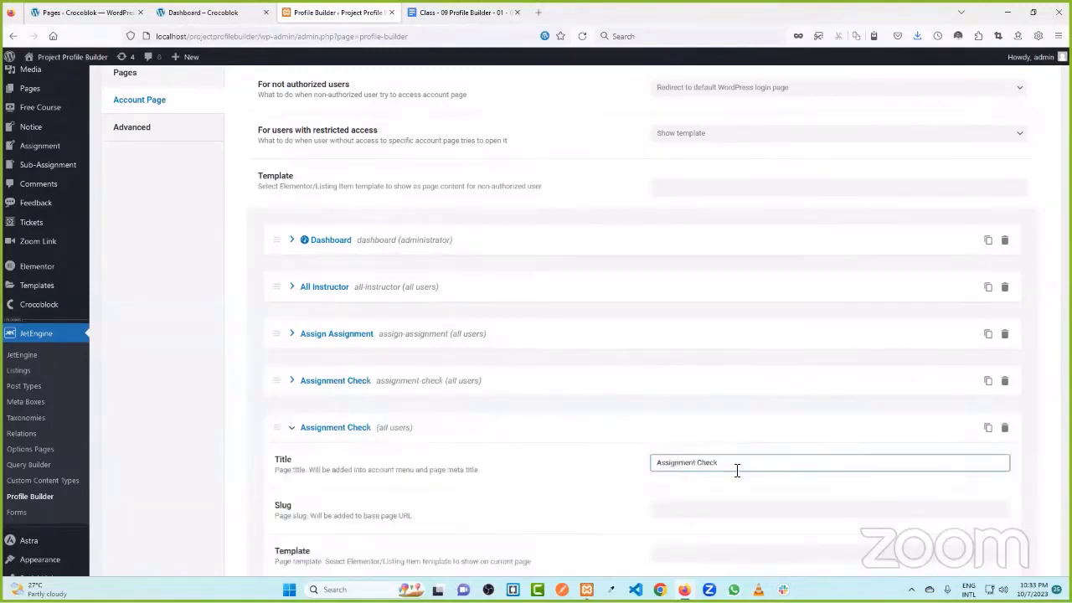
{"action": "type", "text": "ed"}
{"action": "left_click", "coordinate": [606, 442]}
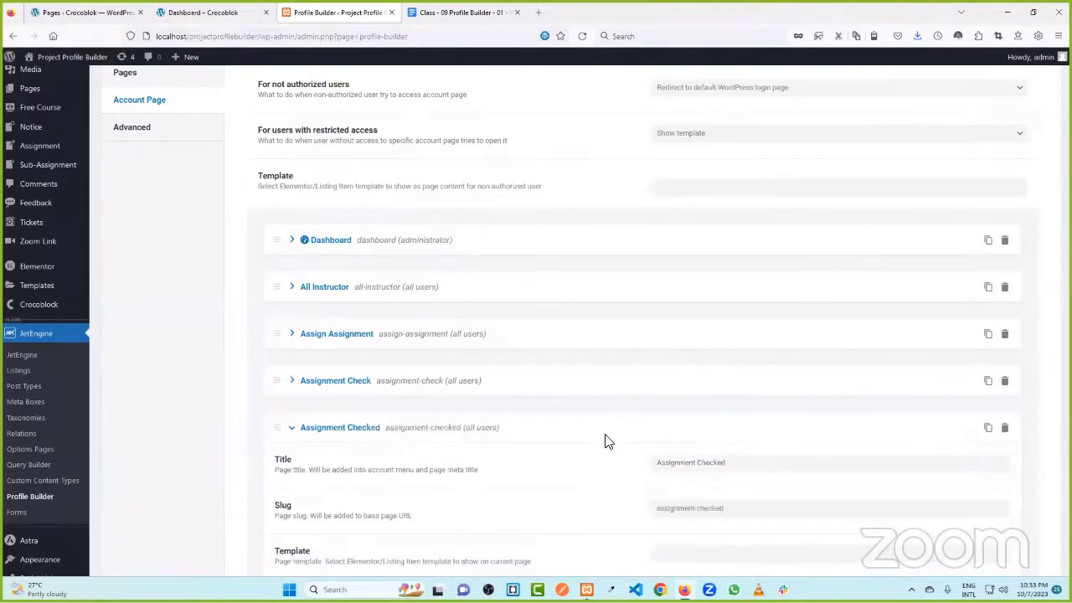
{"action": "left_click", "coordinate": [356, 442]}
- Add a 'My Course' account subpage
{"action": "left_click", "coordinate": [251, 12]}
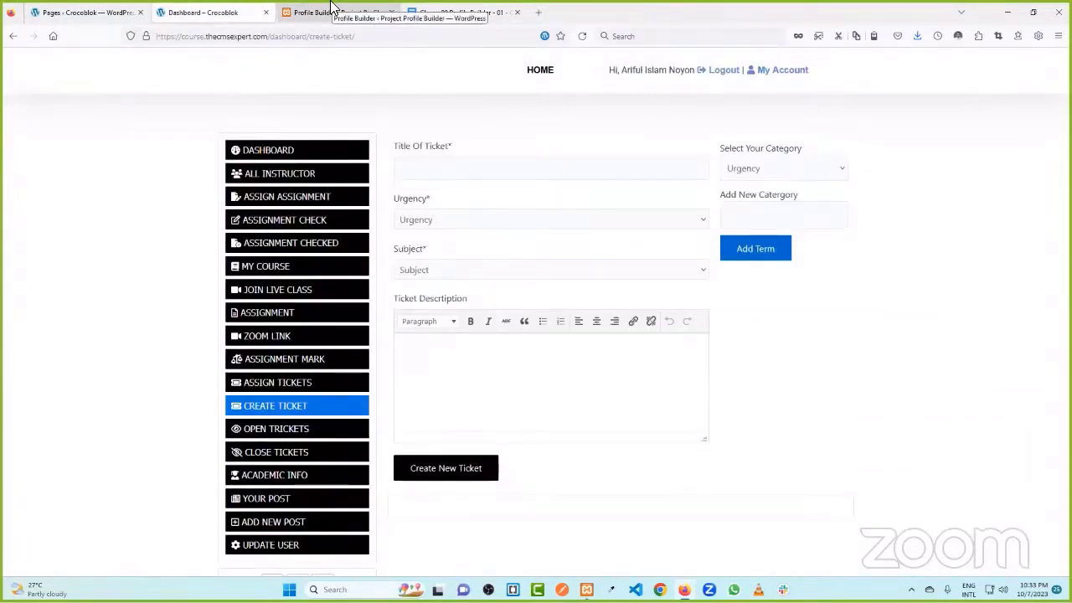
{"action": "left_click", "coordinate": [333, 11]}
{"action": "left_click", "coordinate": [333, 359]}
{"action": "left_click", "coordinate": [692, 396]}
{"action": "type", "text": "my Course"}
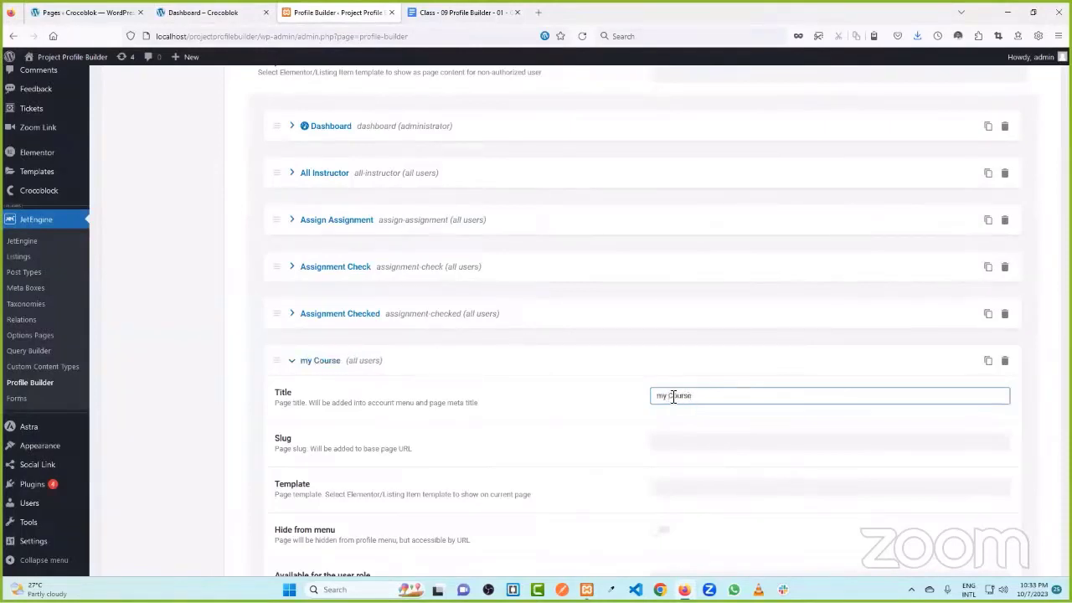
{"action": "left_click", "coordinate": [664, 397]}
{"action": "key", "text": "BackSpace"}
{"action": "type", "text": "M"}
{"action": "left_click", "coordinate": [433, 355]}
{"action": "left_click", "coordinate": [287, 358]}
- Add a 'Join Live Class' account subpage
{"action": "left_click", "coordinate": [340, 406]}
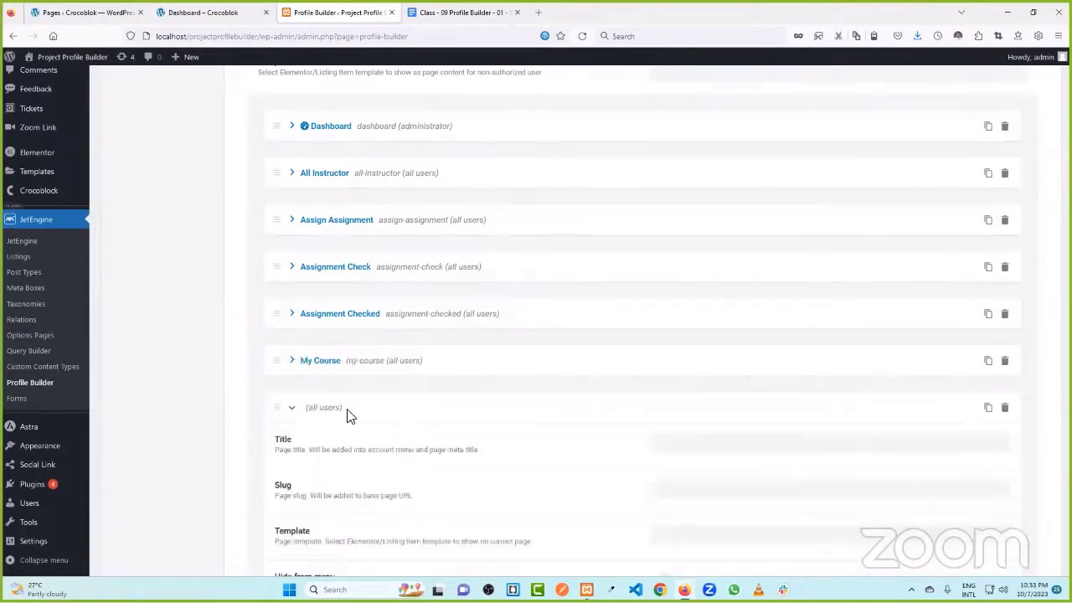
{"action": "key", "text": "ctrl+shift+Tab"}
{"action": "scroll", "coordinate": [310, 298], "scroll_direction": "down", "scroll_amount": 1}
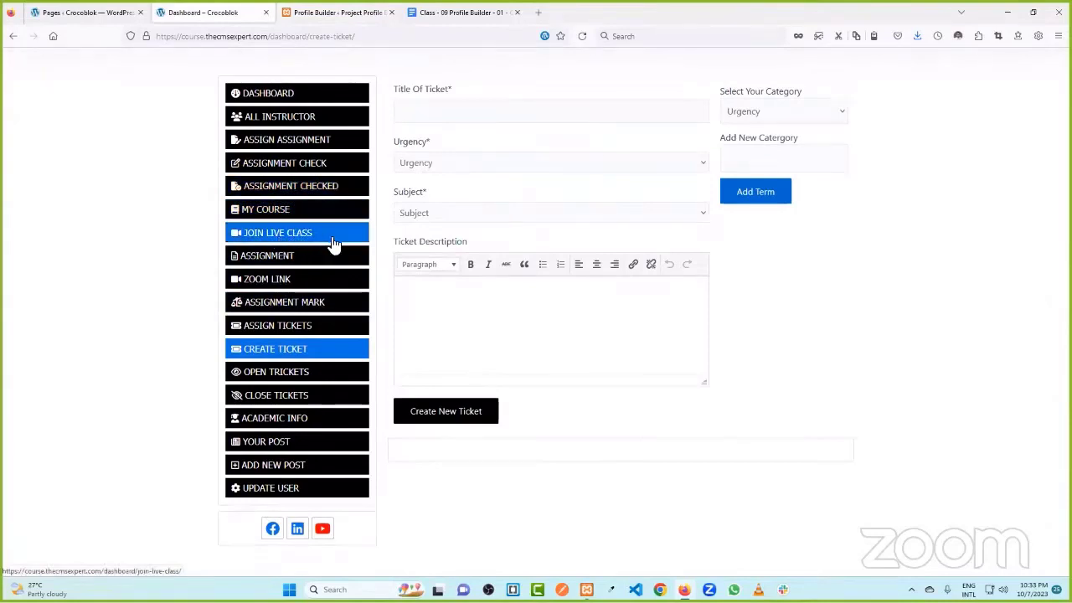
{"action": "key", "text": "ctrl+Tab"}
{"action": "left_click", "coordinate": [704, 438]}
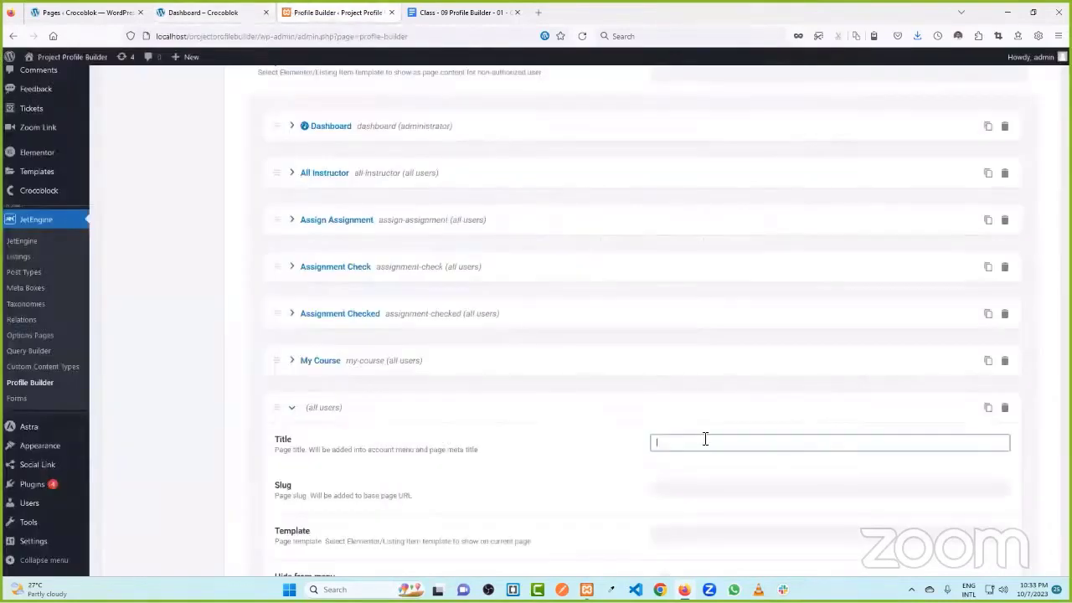
{"action": "type", "text": "Join Live Class"}
{"action": "left_click", "coordinate": [604, 444]}
{"action": "left_click", "coordinate": [342, 407]}
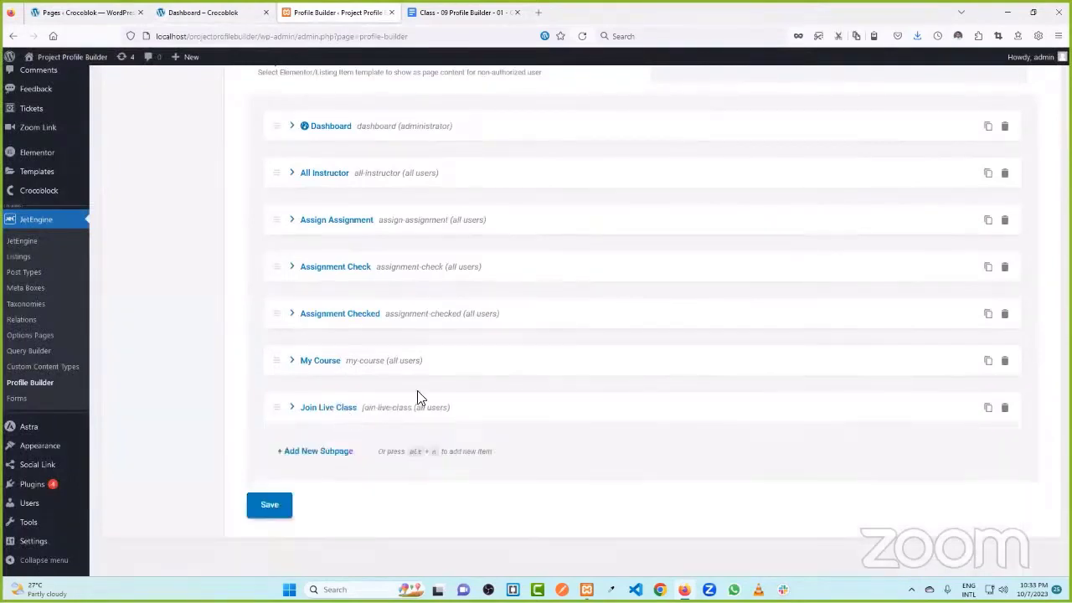
- Add an 'Assignment' subpage and save the account page settings
{"action": "scroll", "coordinate": [376, 418], "scroll_direction": "down", "scroll_amount": 1}
{"action": "left_click", "coordinate": [335, 436]}
{"action": "scroll", "coordinate": [469, 412], "scroll_direction": "down", "scroll_amount": 2}
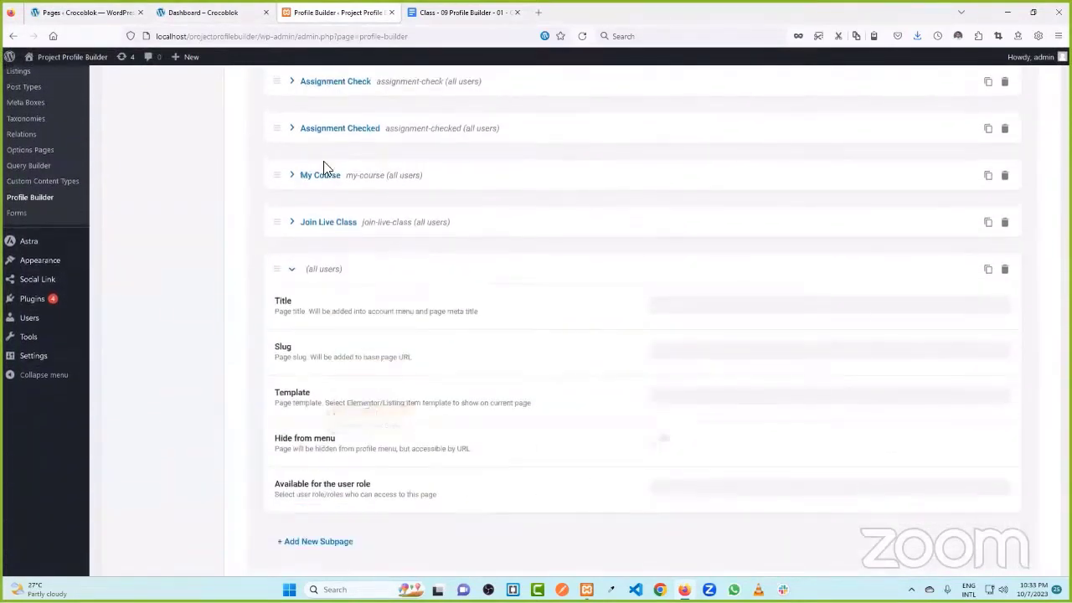
{"action": "left_click", "coordinate": [243, 12]}
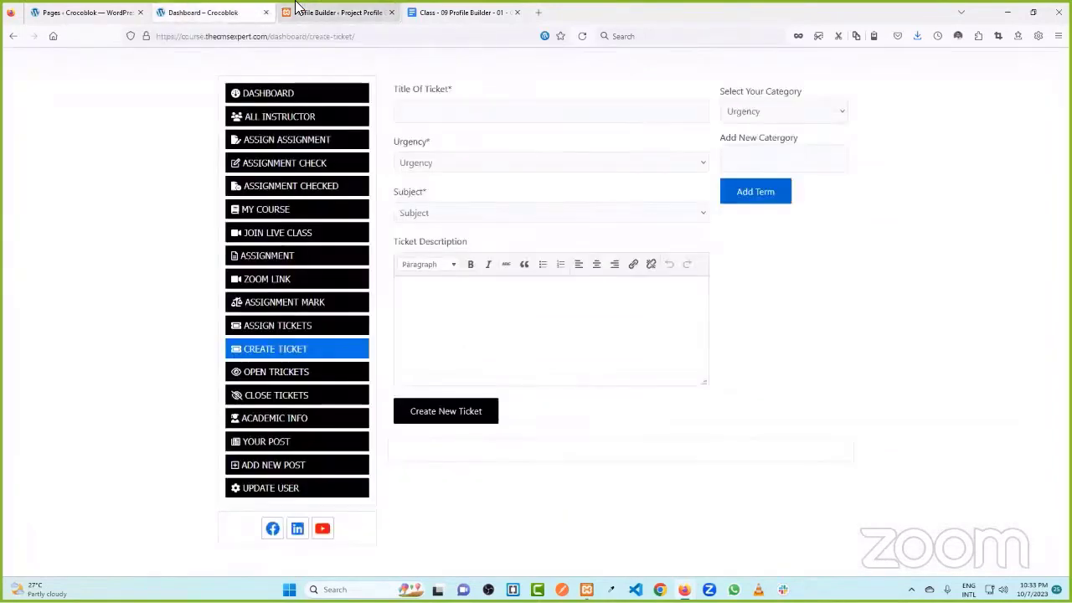
{"action": "left_click", "coordinate": [345, 10]}
{"action": "left_click", "coordinate": [675, 310]}
{"action": "type", "text": "Assignemn"}
{"action": "type", "text": "t"}
{"action": "key", "text": "BackSpace"}
{"action": "key", "text": "BackSpace"}
{"action": "key", "text": "BackSpace"}
{"action": "key", "text": "BackSpace"}
{"action": "type", "text": "ment"}
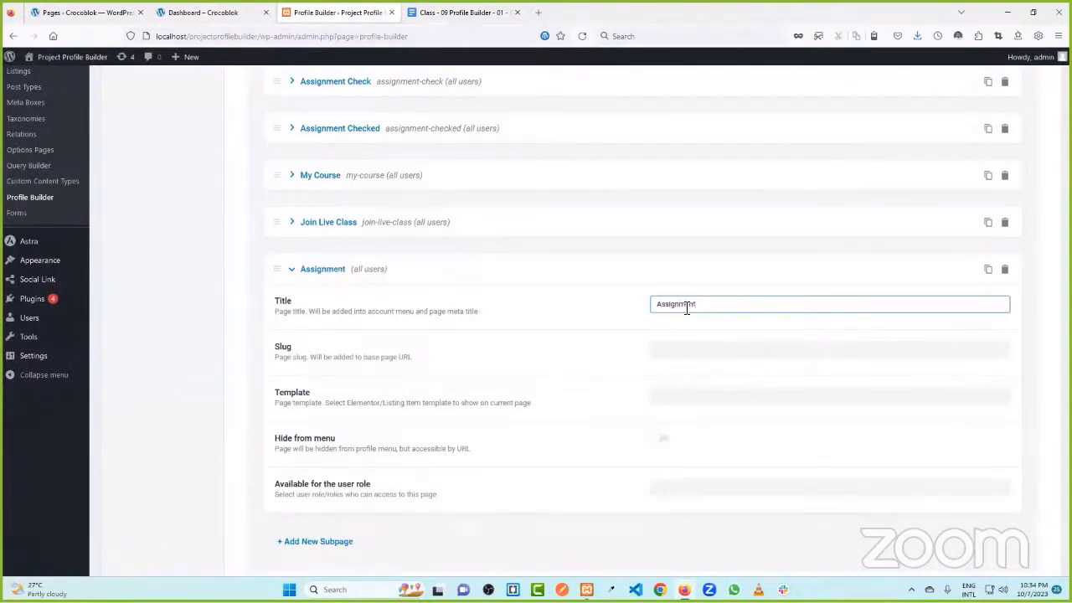
{"action": "left_click", "coordinate": [636, 321]}
{"action": "left_click", "coordinate": [323, 269]}
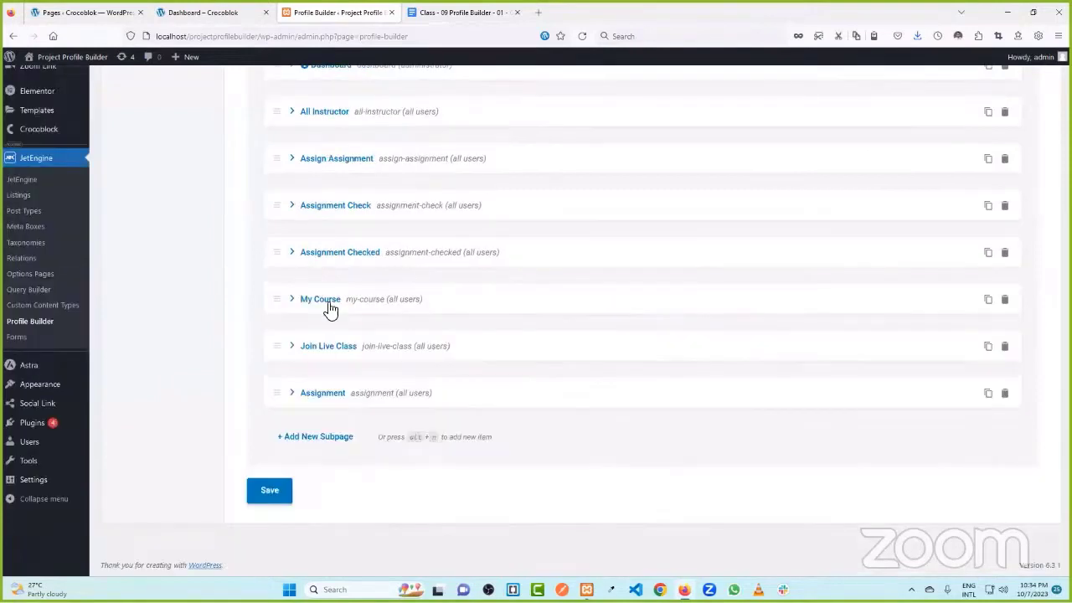
{"action": "left_click", "coordinate": [273, 498]}
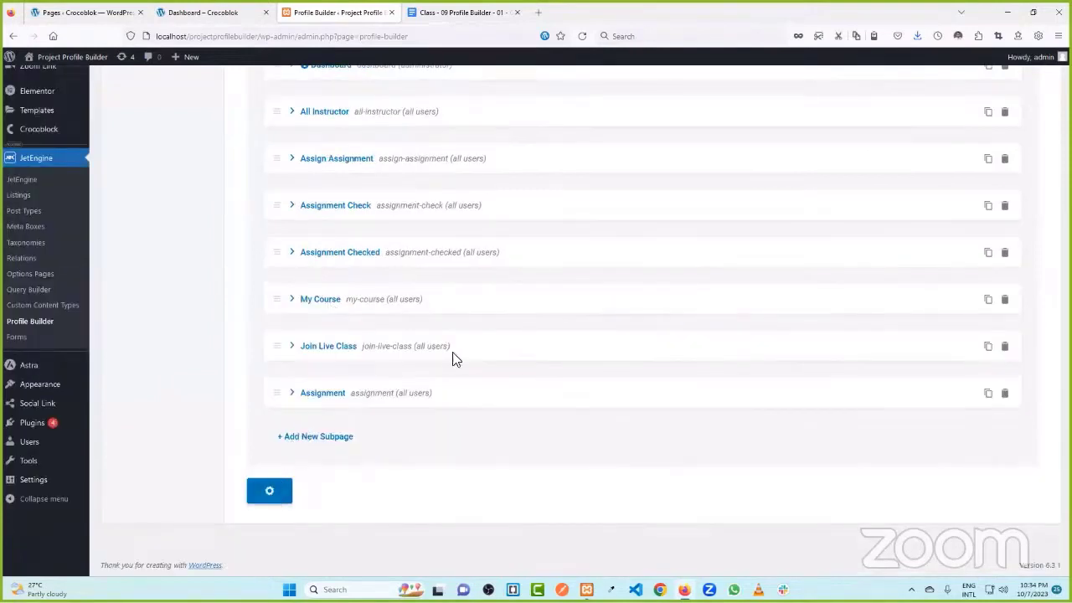
- Add a 'Zoom Link' account subpage
{"action": "left_click", "coordinate": [328, 441]}
{"action": "scroll", "coordinate": [333, 444], "scroll_direction": "down", "scroll_amount": 5}
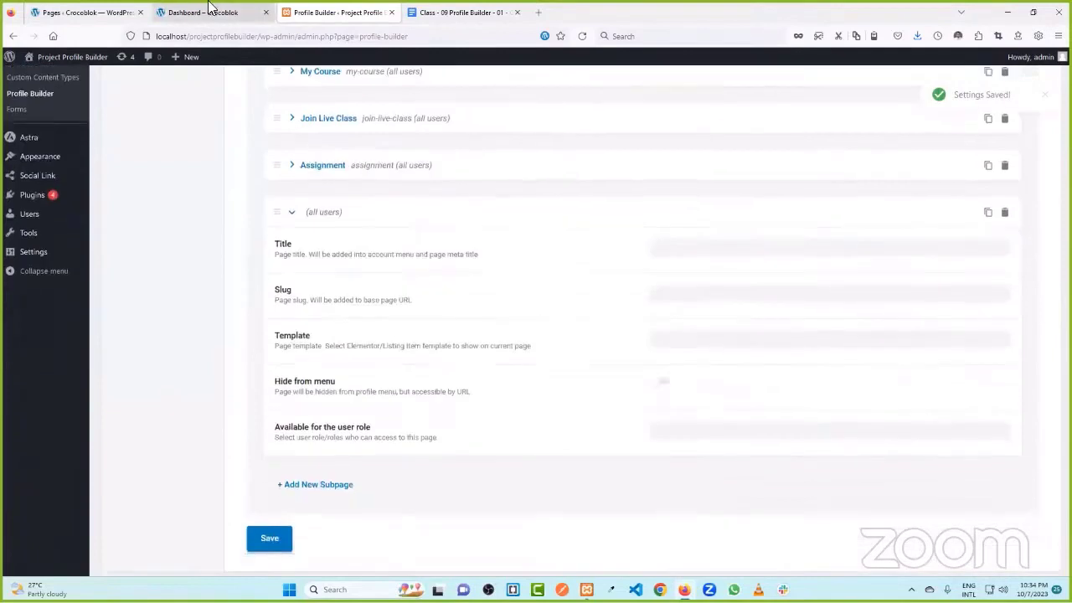
{"action": "left_click", "coordinate": [209, 12]}
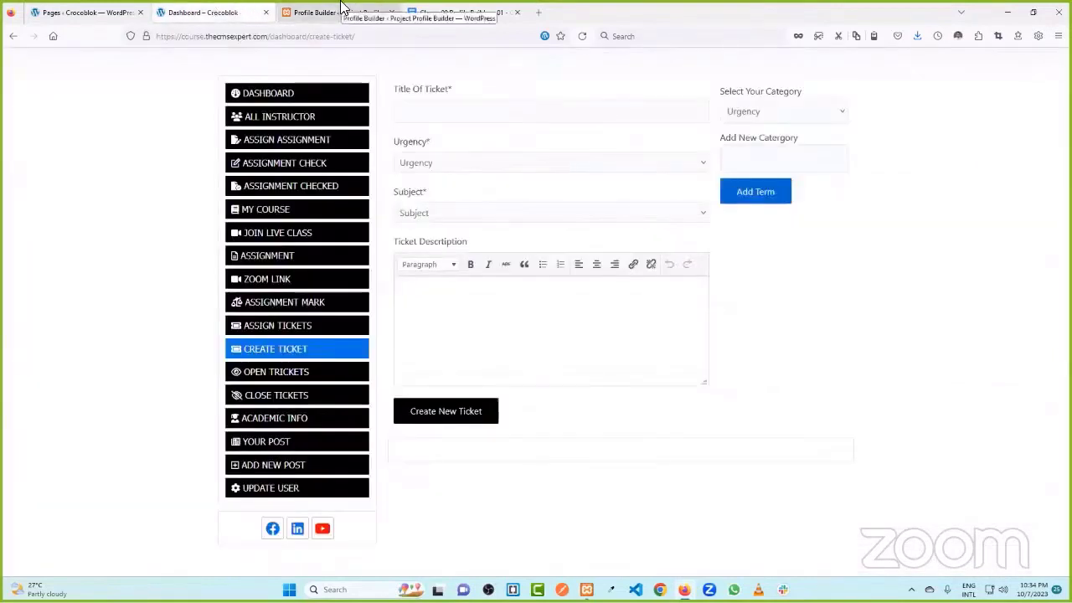
{"action": "left_click", "coordinate": [341, 11]}
{"action": "left_click", "coordinate": [699, 249]}
{"action": "type", "text": "Zoom Link"}
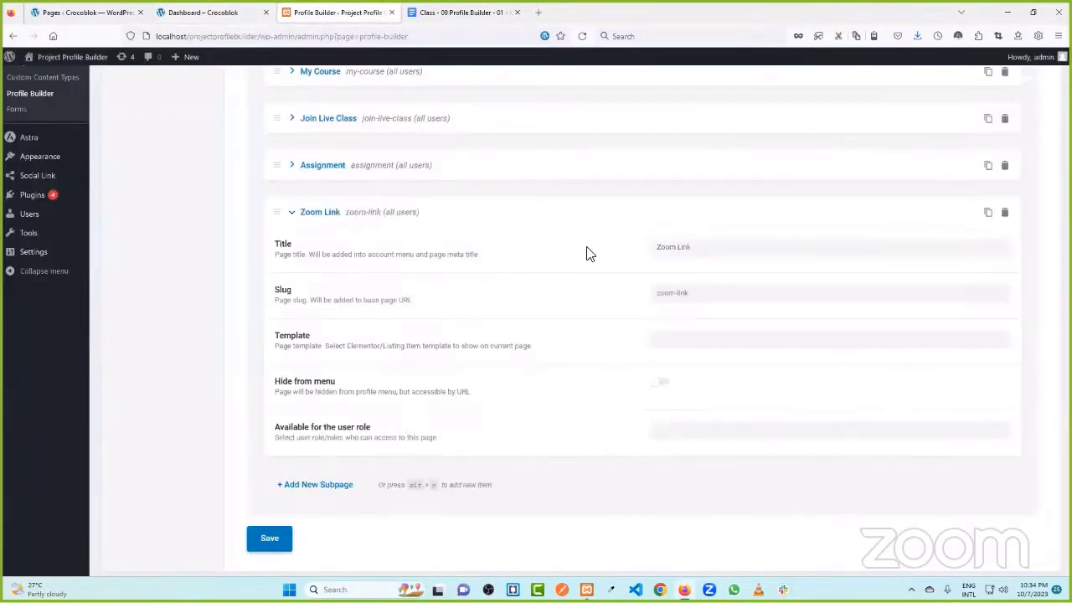
{"action": "left_click", "coordinate": [352, 211]}
- Add an 'Assignment Mark' account subpage
{"action": "left_click", "coordinate": [360, 439]}
{"action": "left_click", "coordinate": [688, 475]}
{"action": "type", "text": "Assig"}
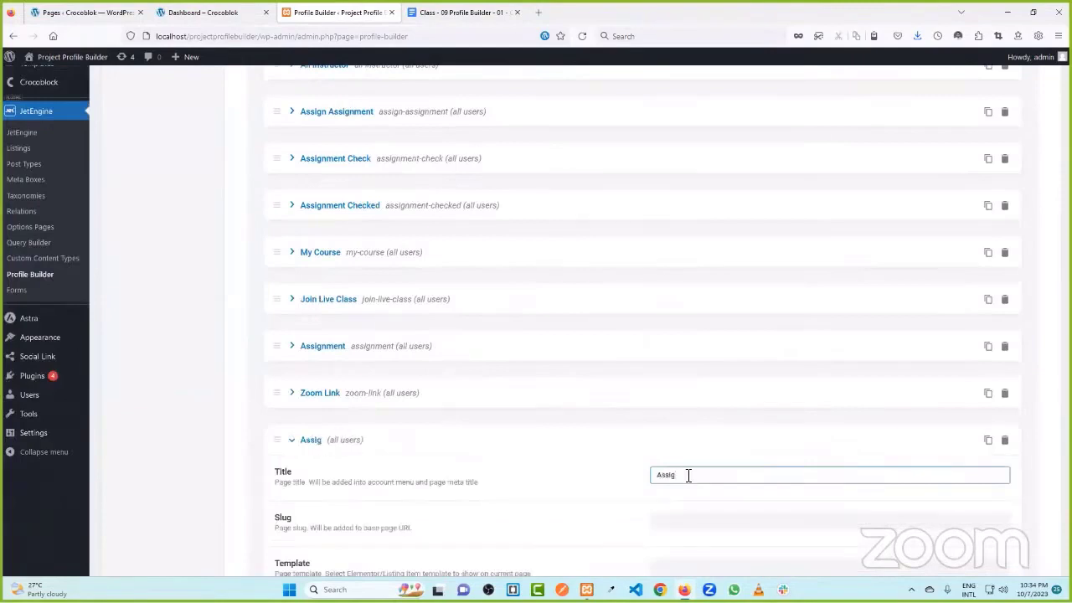
{"action": "type", "text": "nment Mark"}
{"action": "left_click", "coordinate": [613, 453]}
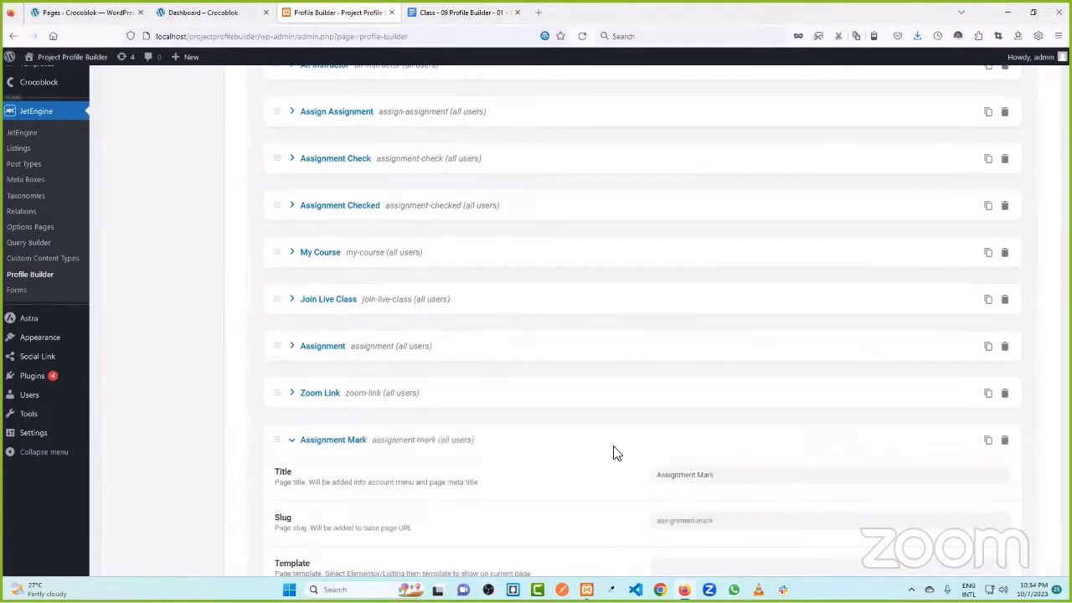
{"action": "scroll", "coordinate": [337, 438], "scroll_direction": "down", "scroll_amount": 1}
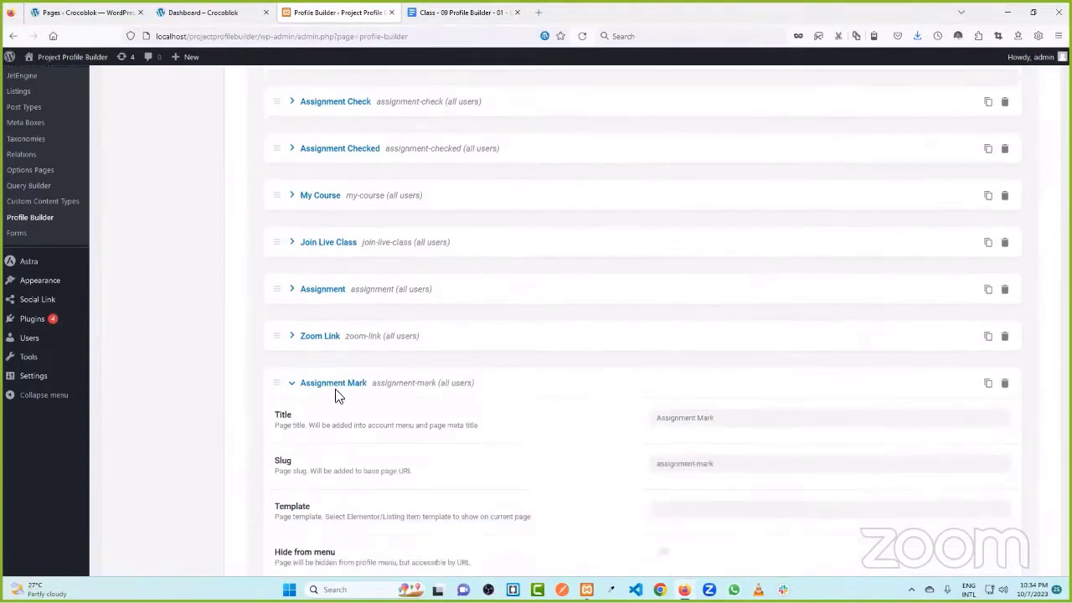
{"action": "left_click", "coordinate": [338, 394]}
- Add an 'Assign Tickets' account subpage
{"action": "left_click", "coordinate": [348, 438]}
{"action": "left_click", "coordinate": [240, 10]}
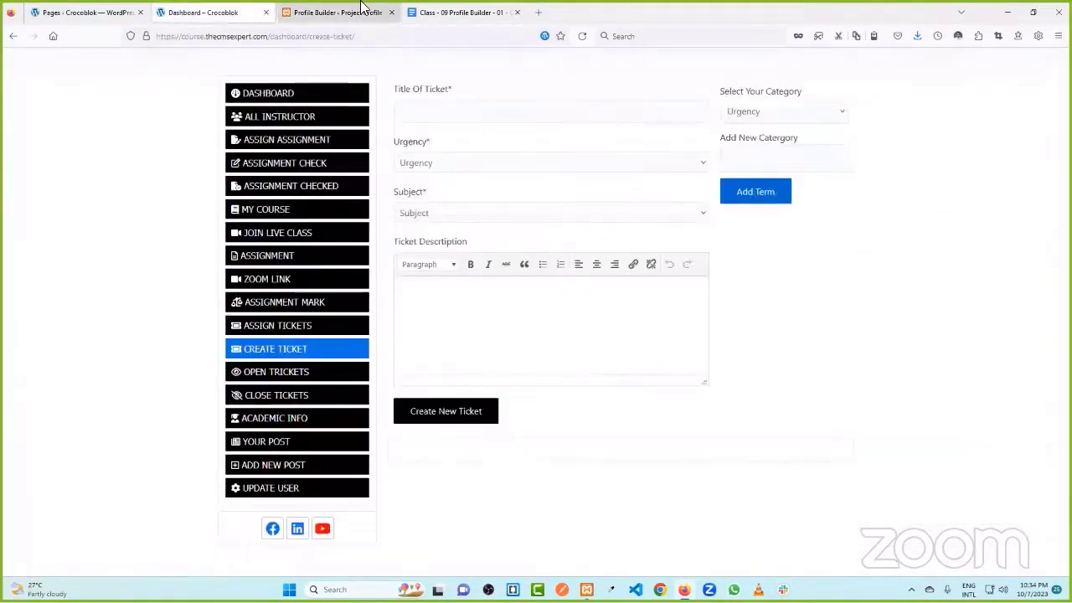
{"action": "left_click", "coordinate": [362, 10]}
{"action": "left_click", "coordinate": [693, 476]}
{"action": "type", "text": "Assign Tick"}
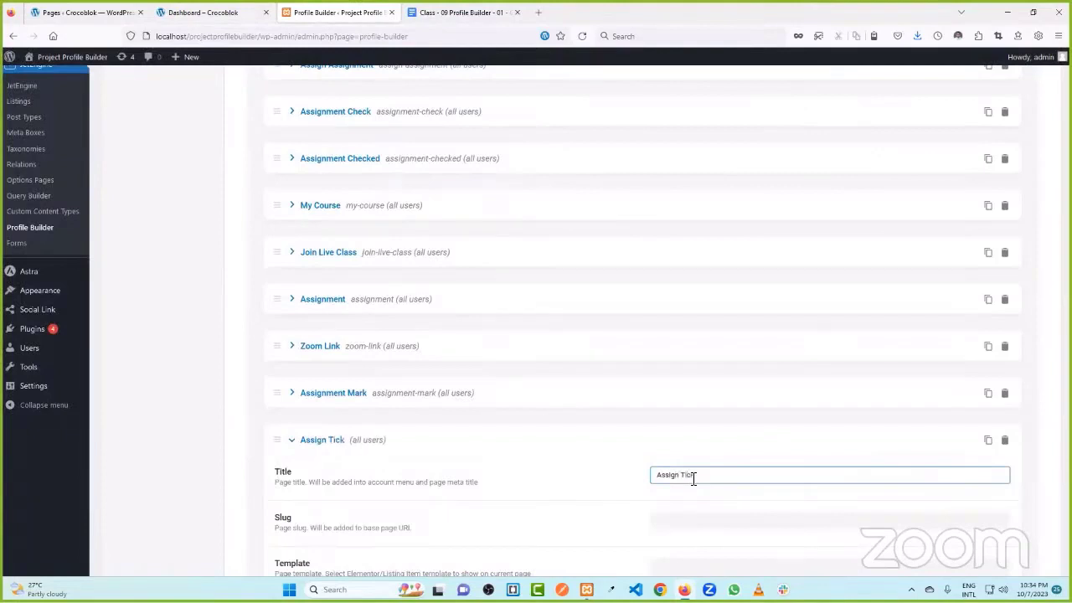
{"action": "type", "text": "js"}
{"action": "key", "text": "BackSpace"}
{"action": "key", "text": "BackSpace"}
{"action": "type", "text": "ets"}
{"action": "left_click", "coordinate": [645, 471]}
{"action": "left_click", "coordinate": [342, 452]}
- Add a 'Create Tickets' subpage, then another blank subpage
{"action": "left_click", "coordinate": [339, 480]}
{"action": "scroll", "coordinate": [492, 409], "scroll_direction": "down", "scroll_amount": 2}
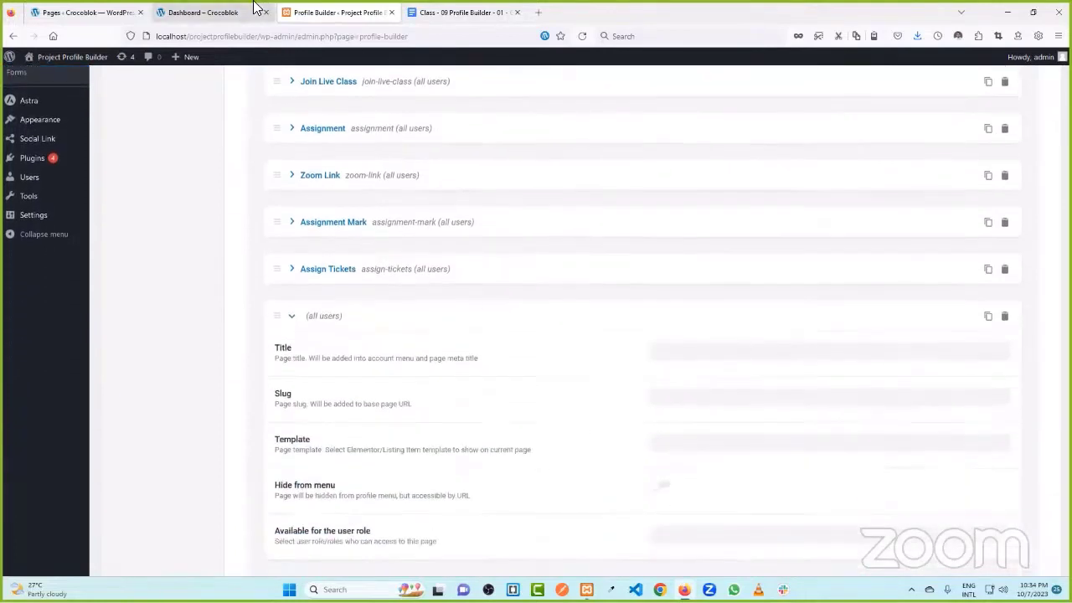
{"action": "left_click", "coordinate": [253, 11]}
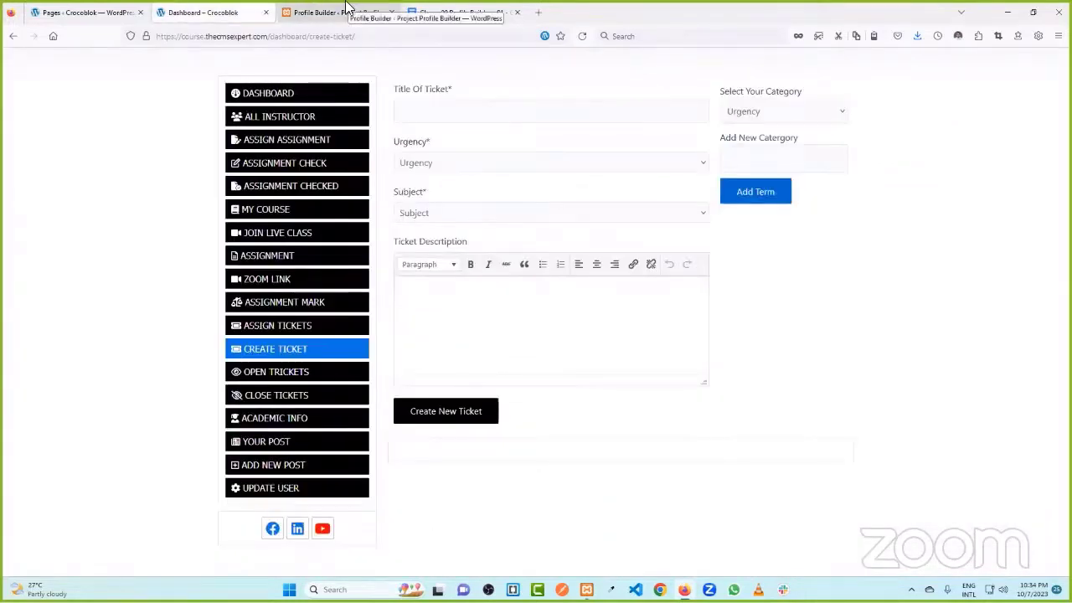
{"action": "left_click", "coordinate": [346, 8]}
{"action": "left_click", "coordinate": [662, 356]}
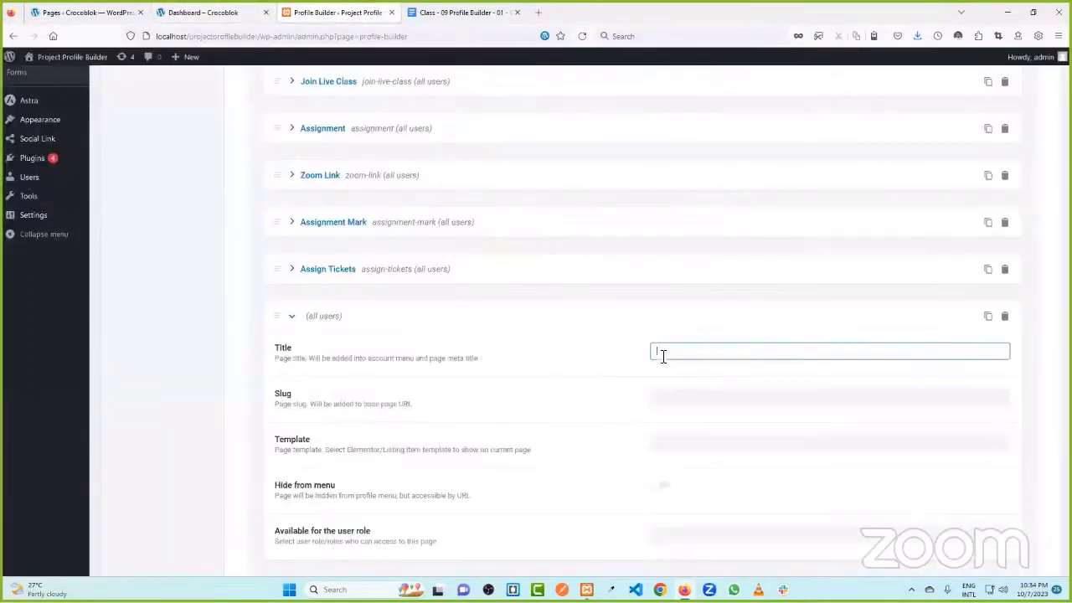
{"action": "type", "text": "Create Tickets"}
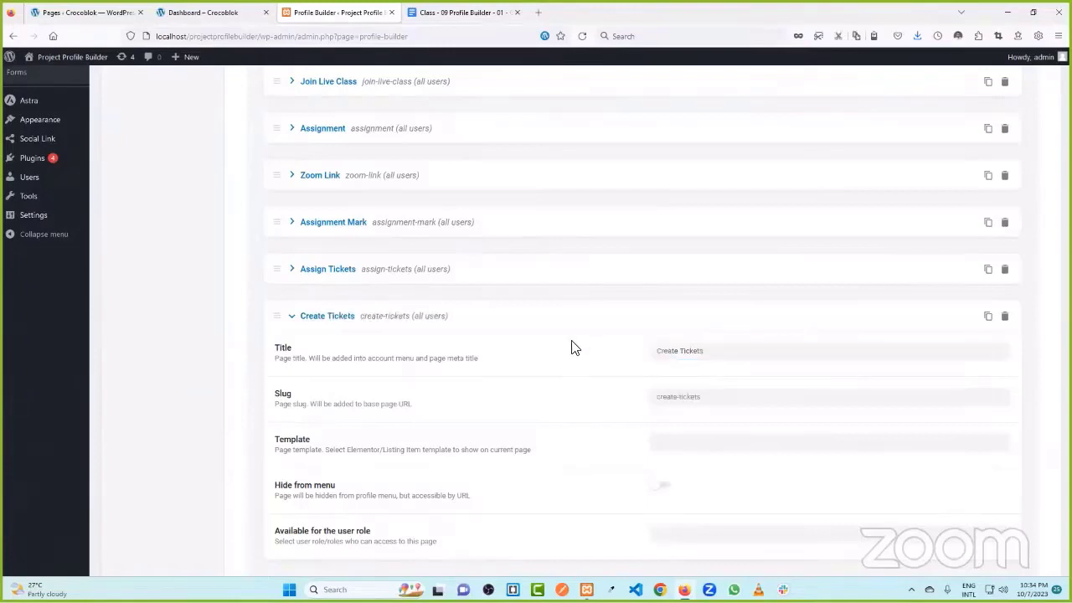
{"action": "left_click", "coordinate": [340, 315]}
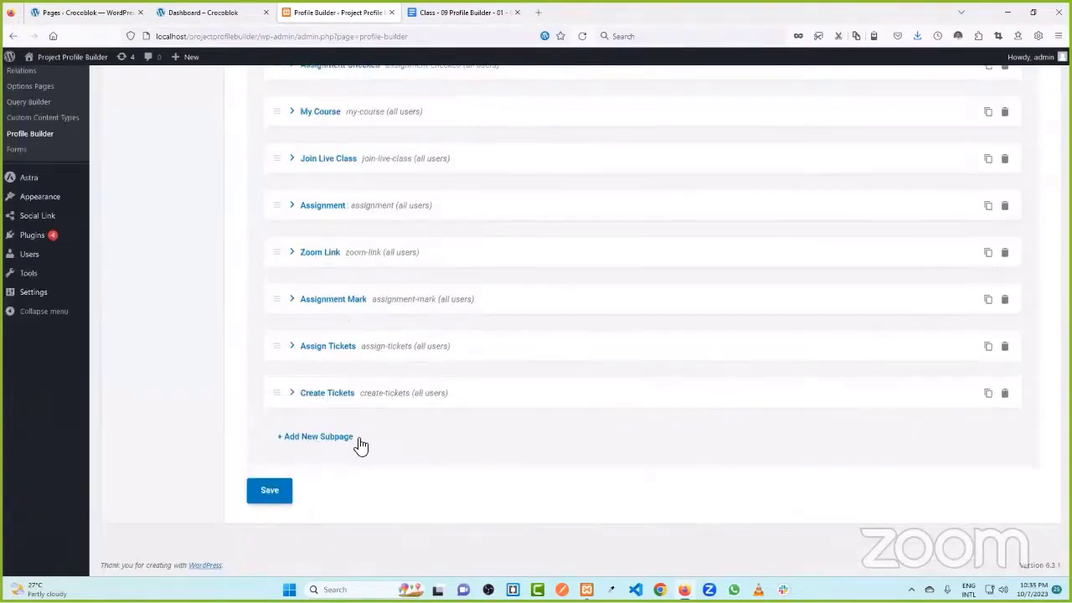
{"action": "left_click", "coordinate": [323, 439]}
- Add the Open Tickets and Close Tickets subpages to the account page, collapsing each
{"action": "left_click", "coordinate": [700, 479]}
{"action": "type", "text": "Ope"}
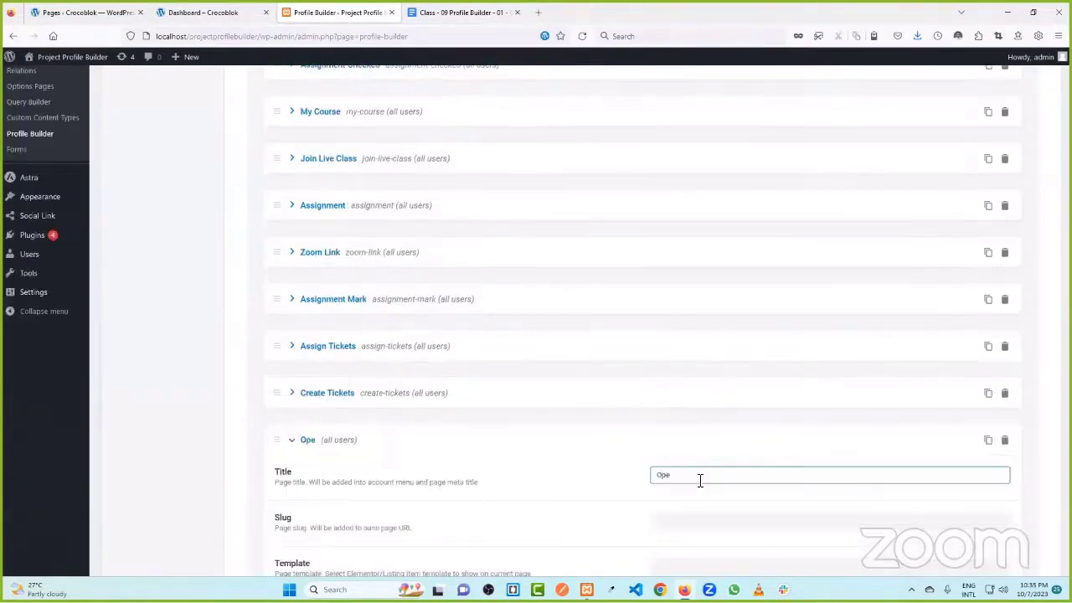
{"action": "type", "text": "n Tickets"}
{"action": "left_click", "coordinate": [613, 465]}
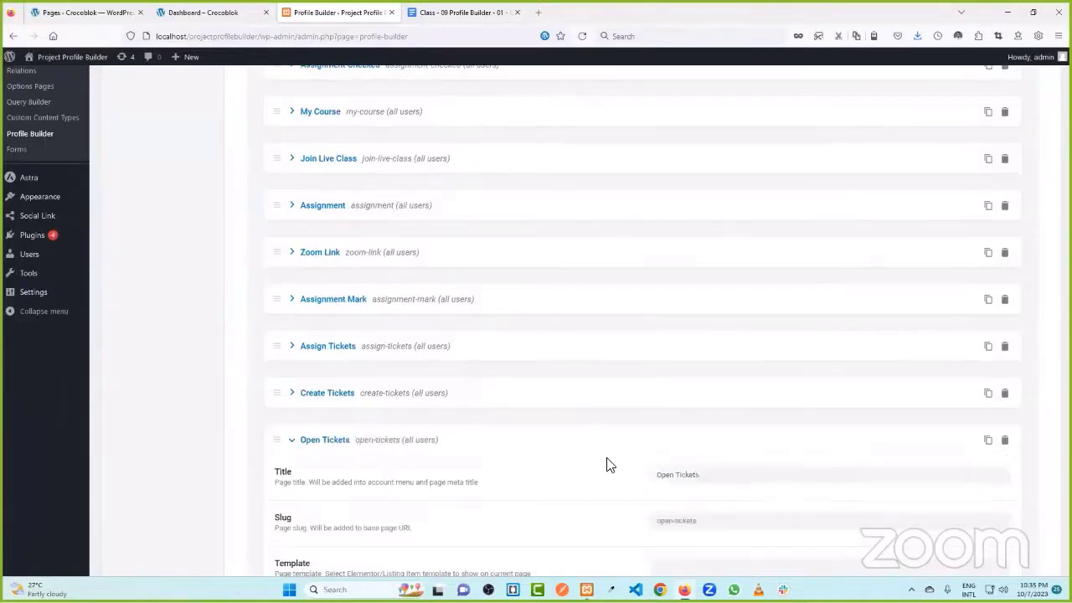
{"action": "left_click", "coordinate": [397, 439]}
{"action": "scroll", "coordinate": [499, 411], "scroll_direction": "down", "scroll_amount": 1}
{"action": "left_click", "coordinate": [343, 438]}
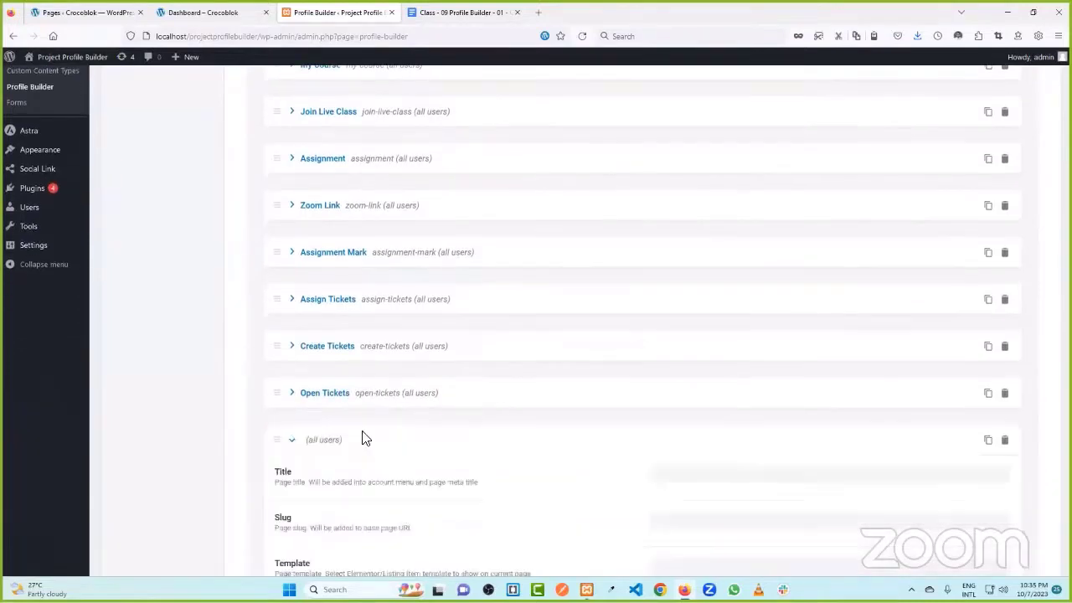
{"action": "left_click", "coordinate": [690, 478]}
{"action": "type", "text": "Cl"}
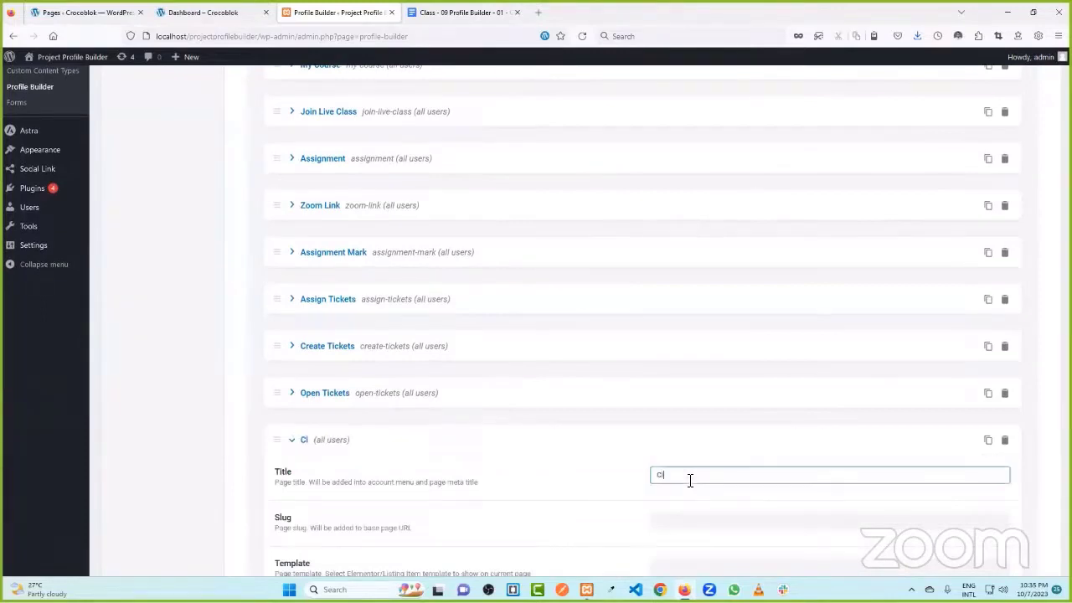
{"action": "type", "text": "ose Tickets"}
{"action": "left_click", "coordinate": [629, 469]}
{"action": "left_click", "coordinate": [355, 444]}
- After checking the reference dashboard's menu, add the Academic Info and Your Post subpages
{"action": "left_click", "coordinate": [205, 12]}
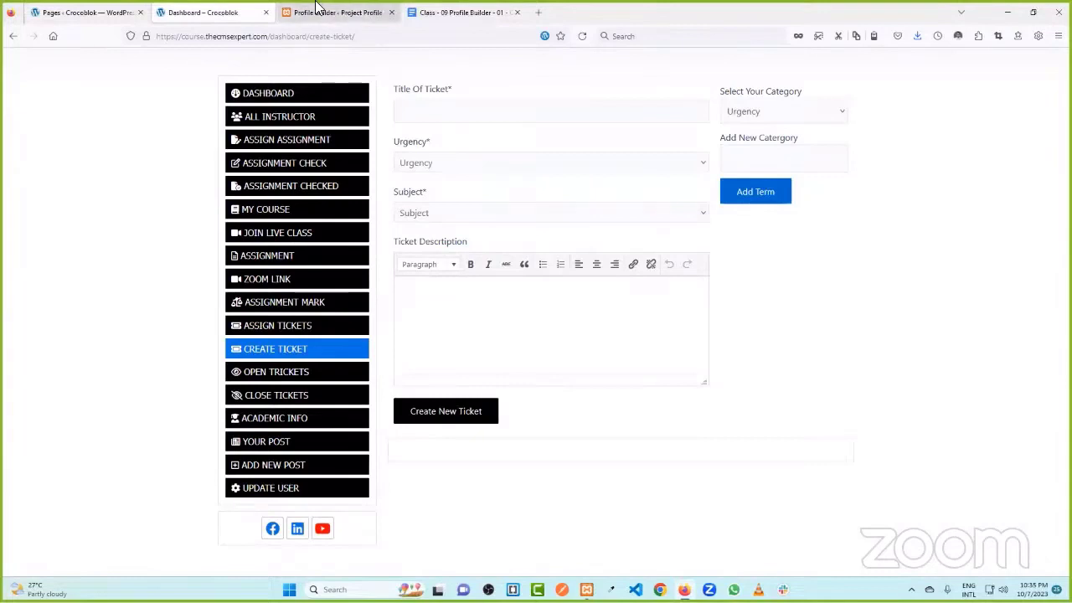
{"action": "left_click", "coordinate": [314, 11]}
{"action": "scroll", "coordinate": [404, 248], "scroll_direction": "down", "scroll_amount": 1}
{"action": "left_click", "coordinate": [326, 437]}
{"action": "left_click", "coordinate": [667, 470]}
{"action": "type", "text": "Academic Info"}
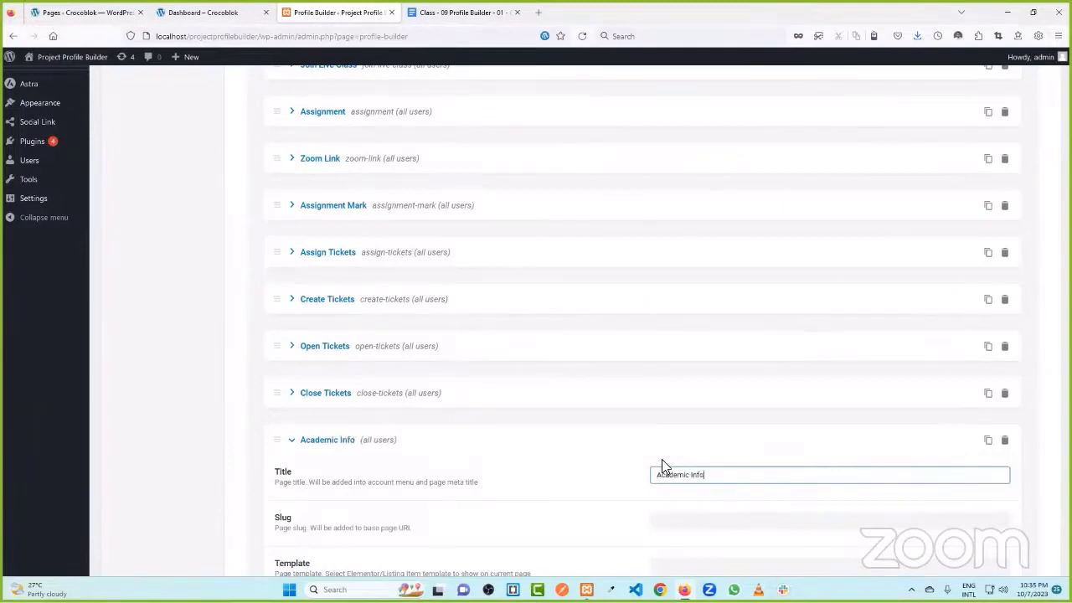
{"action": "left_click", "coordinate": [336, 448]}
{"action": "left_click", "coordinate": [313, 444]}
{"action": "left_click", "coordinate": [683, 476]}
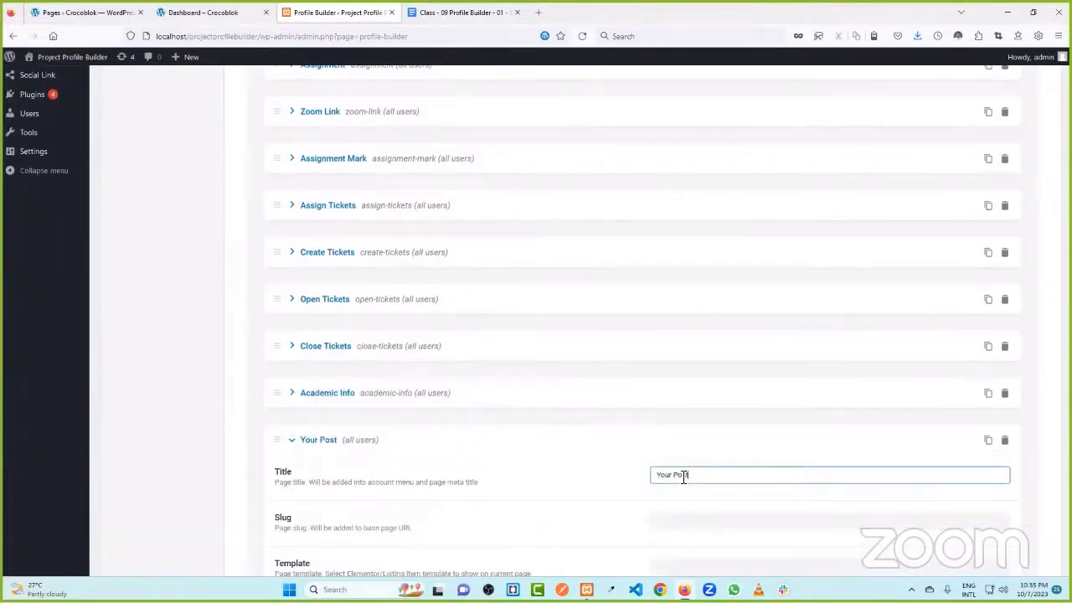
{"action": "left_click", "coordinate": [612, 474]}
{"action": "left_click", "coordinate": [345, 439]}
- Add the Add Post and Use Update subpages, collapsing each
{"action": "scroll", "coordinate": [327, 443], "scroll_direction": "down", "scroll_amount": 1}
{"action": "left_click", "coordinate": [327, 442]}
{"action": "left_click", "coordinate": [693, 478]}
{"action": "type", "text": "Add Oo"}
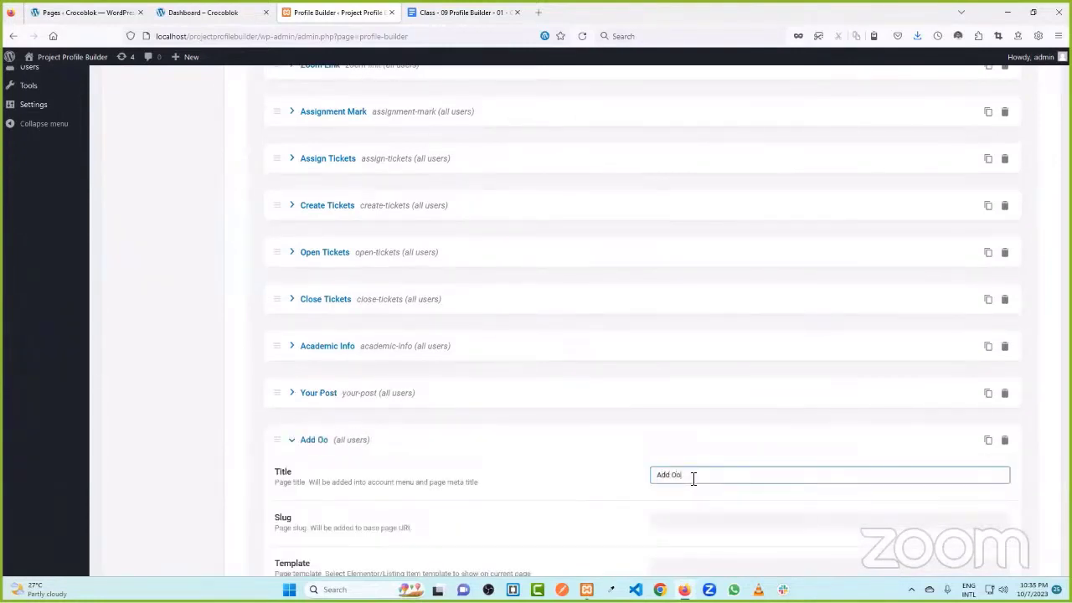
{"action": "key", "text": "BackSpace"}
{"action": "key", "text": "BackSpace"}
{"action": "key", "text": "BackSpace"}
{"action": "type", "text": "Post"}
{"action": "left_click", "coordinate": [354, 441]}
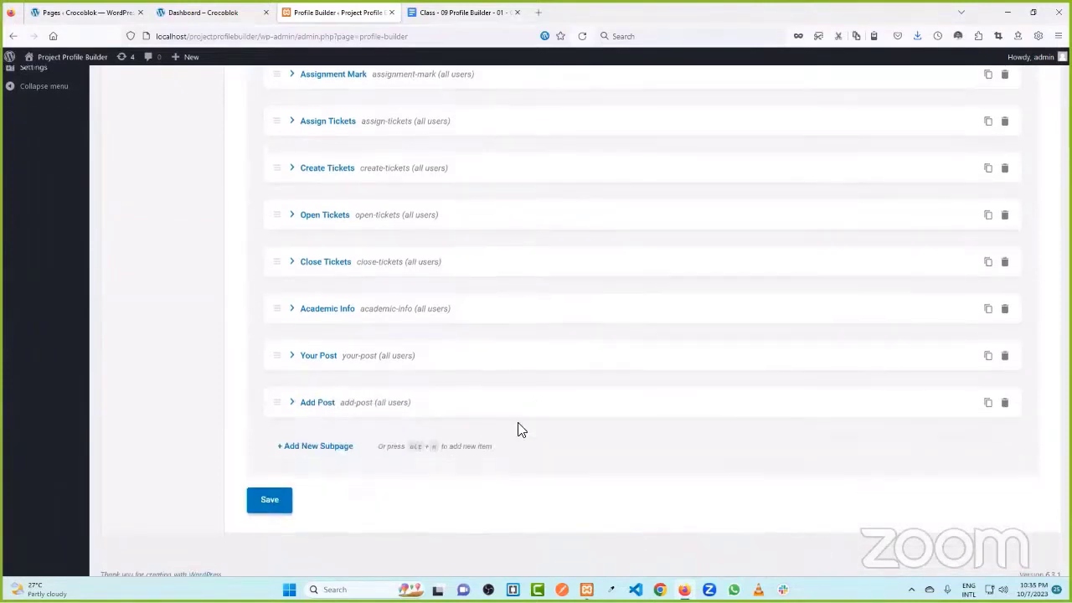
{"action": "left_click", "coordinate": [330, 437]}
{"action": "scroll", "coordinate": [484, 425], "scroll_direction": "down", "scroll_amount": 1}
{"action": "left_click", "coordinate": [653, 368]}
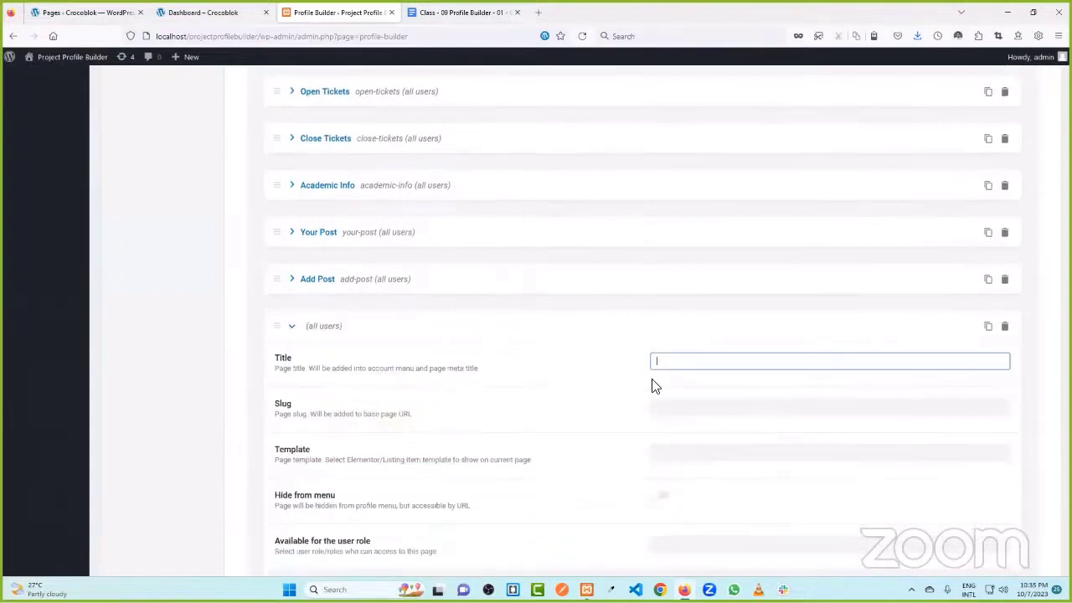
{"action": "type", "text": "Use Update"}
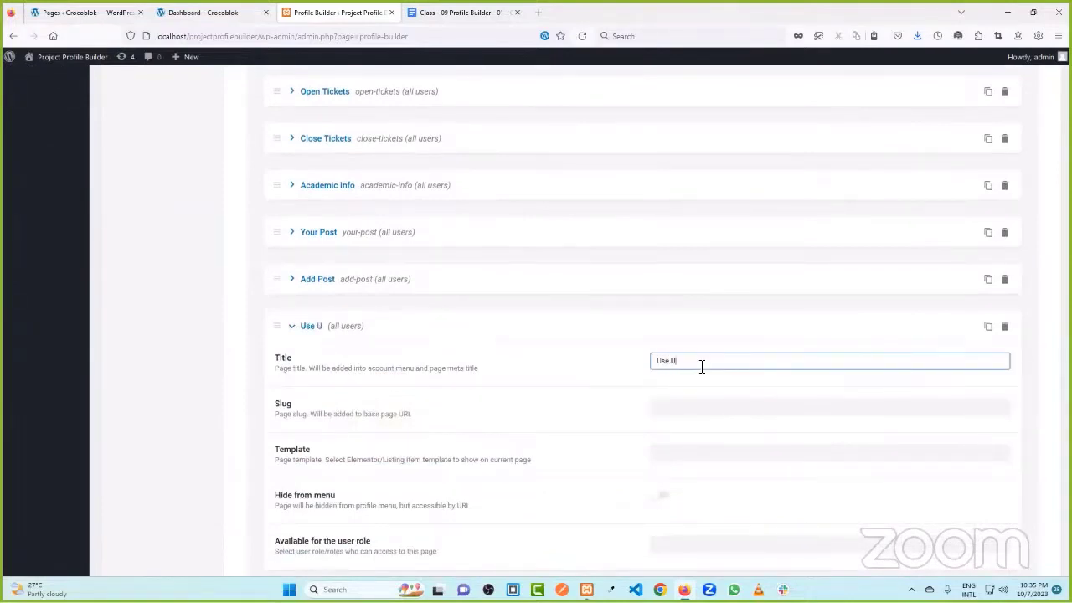
{"action": "left_click", "coordinate": [653, 383]}
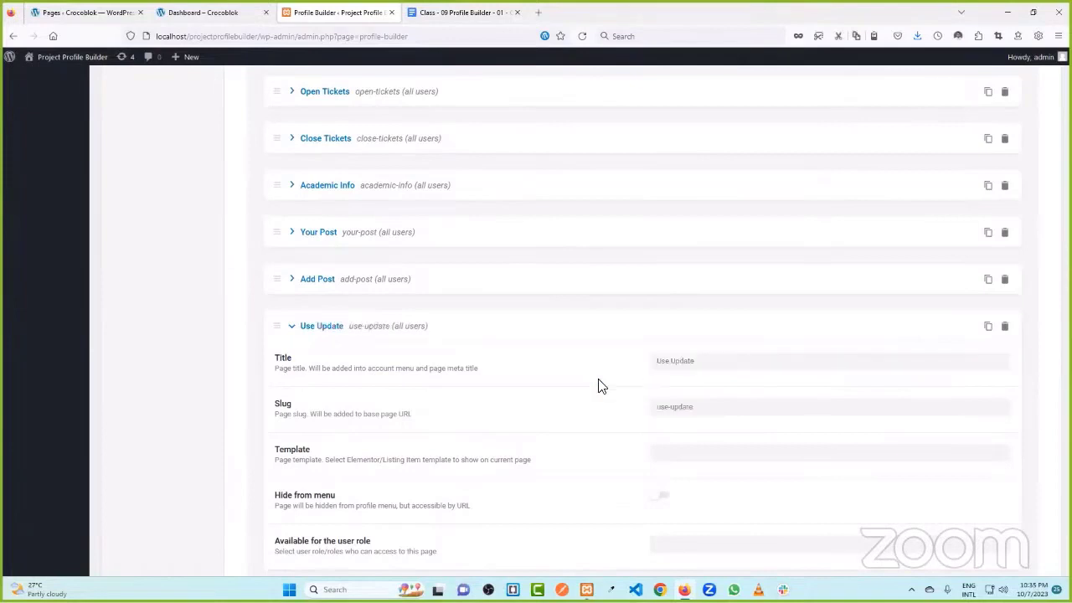
{"action": "left_click", "coordinate": [342, 326]}
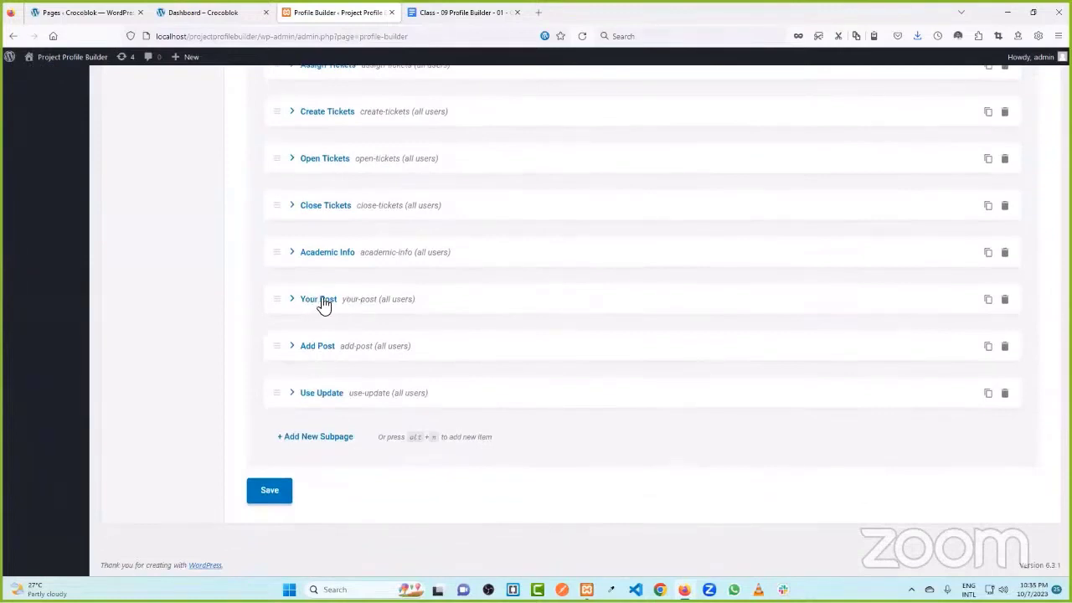
- Save the account page's subpages and compare them with the Dashboard tab's menu
{"action": "left_click", "coordinate": [273, 489]}
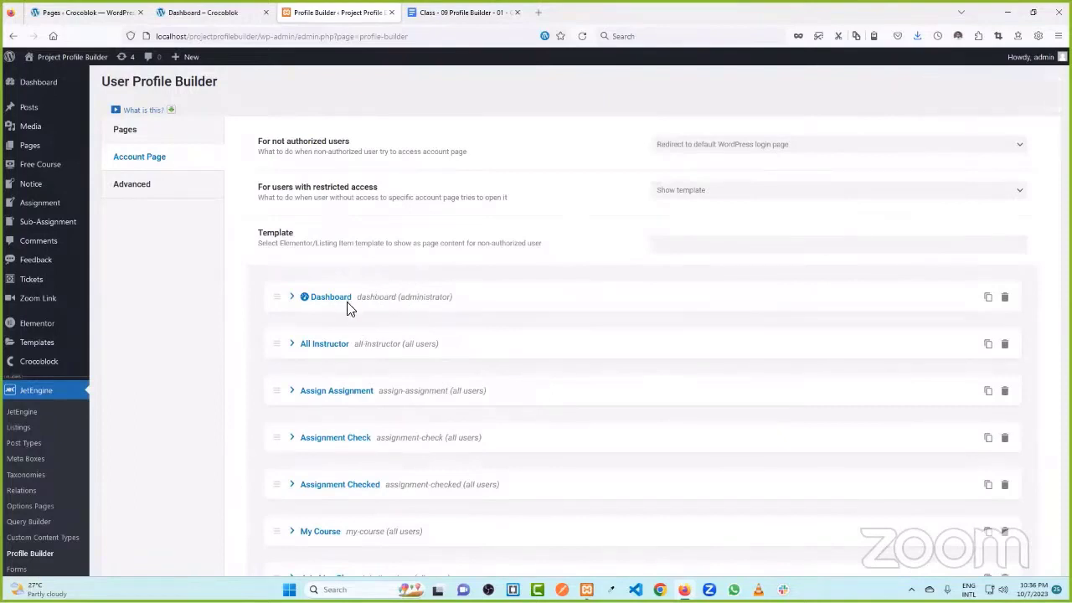
{"action": "left_click", "coordinate": [203, 12]}
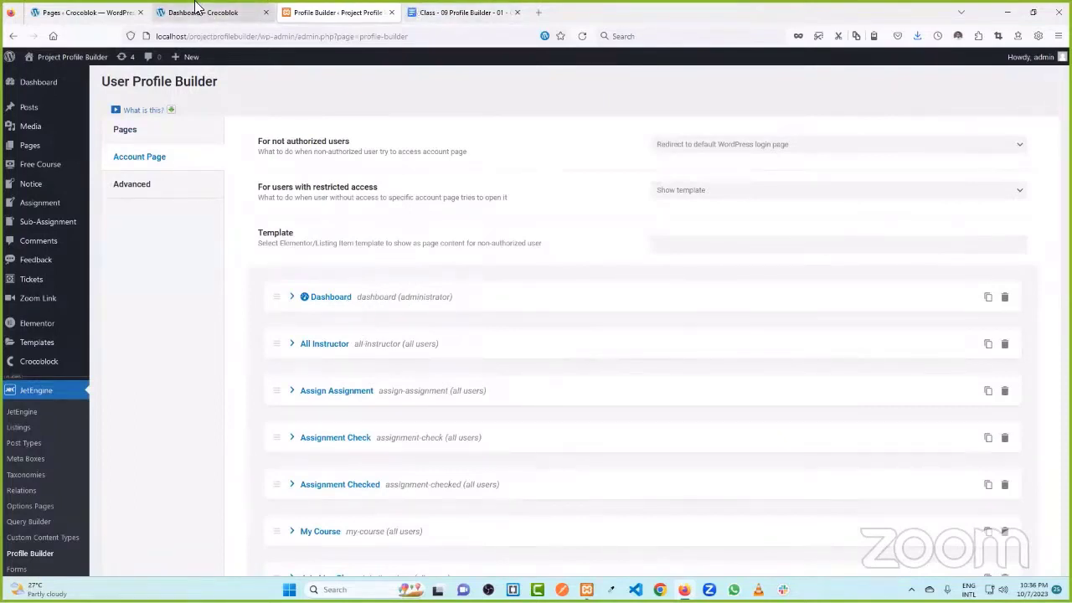
{"action": "scroll", "coordinate": [435, 155], "scroll_direction": "up", "scroll_amount": 1}
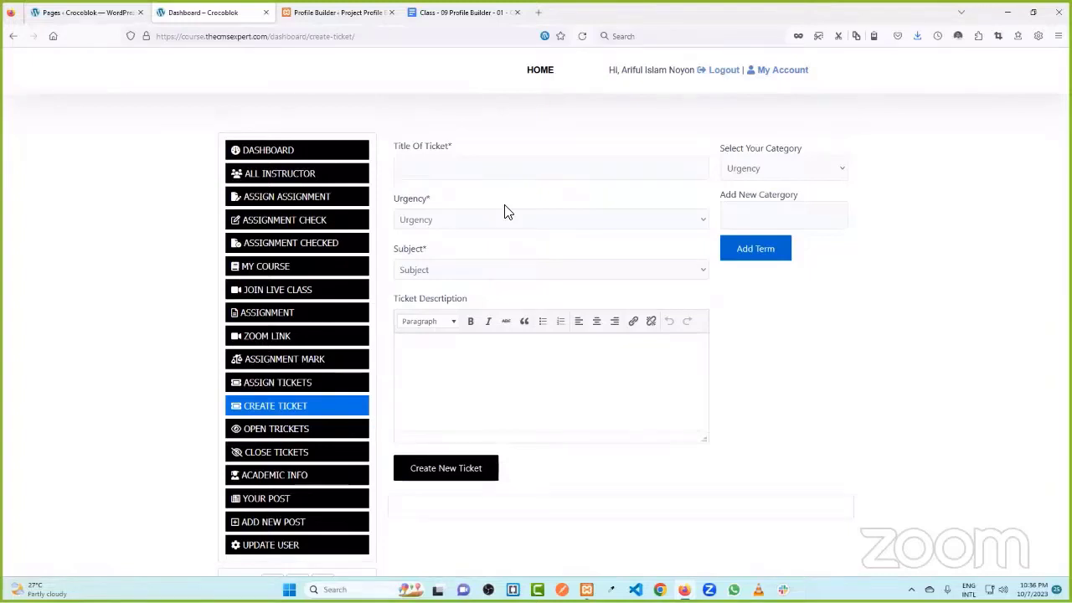
- Back in Profile Builder, open the admin Plugins page in a new browser tab
{"action": "left_click", "coordinate": [322, 12]}
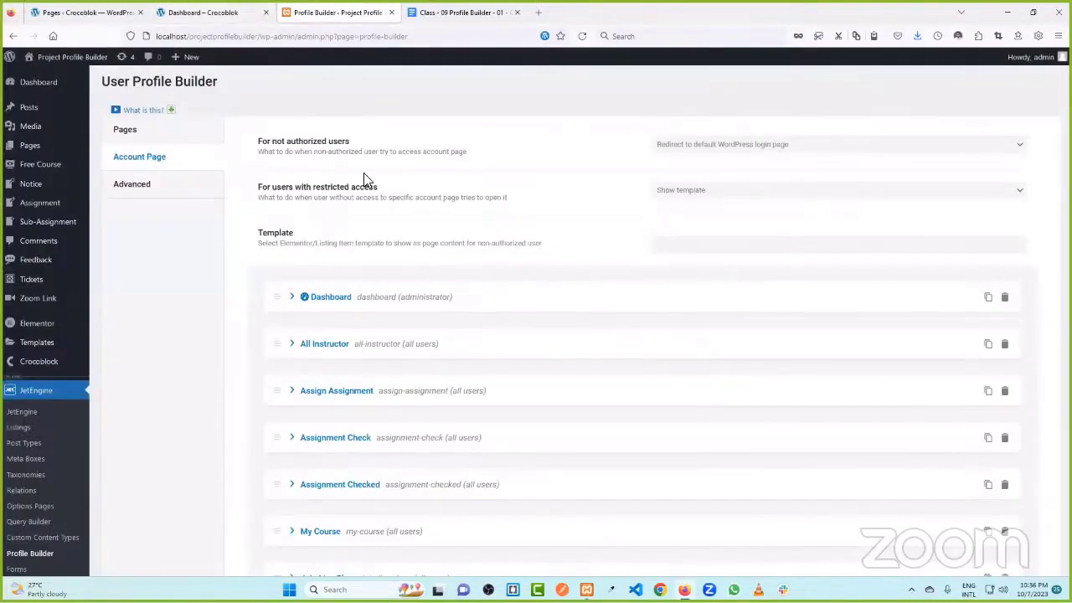
{"action": "scroll", "coordinate": [28, 354], "scroll_direction": "down", "scroll_amount": 3}
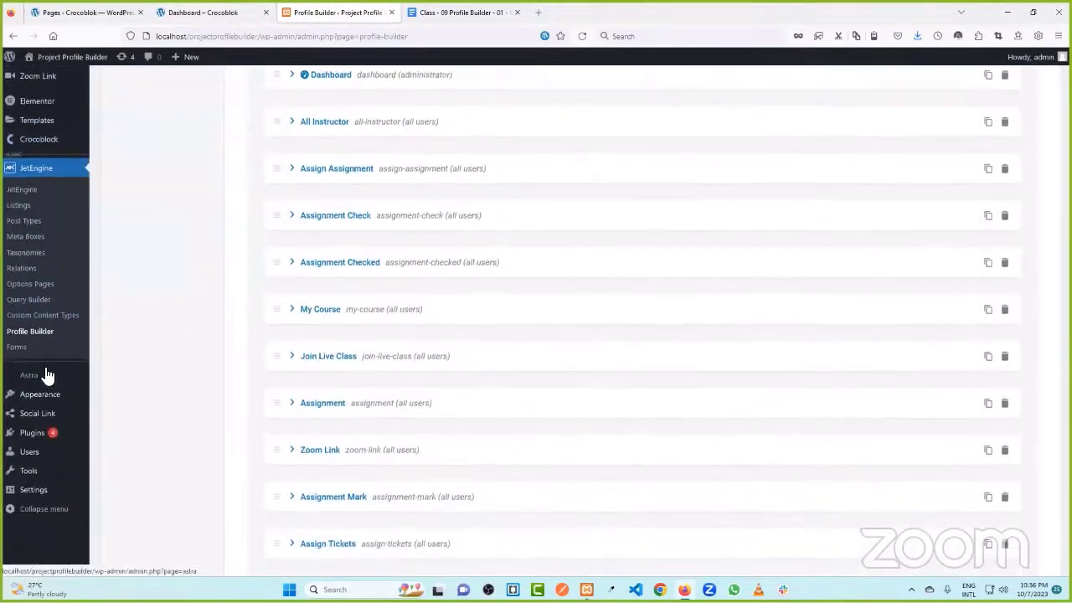
{"action": "scroll", "coordinate": [37, 401], "scroll_direction": "up", "scroll_amount": 1}
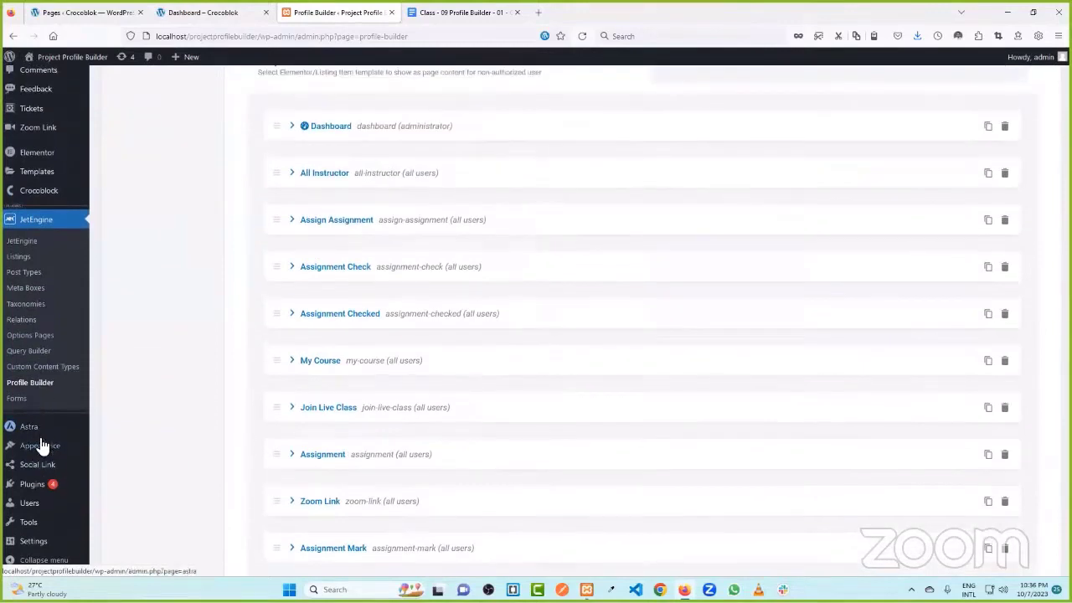
{"action": "middle_click", "coordinate": [125, 484]}
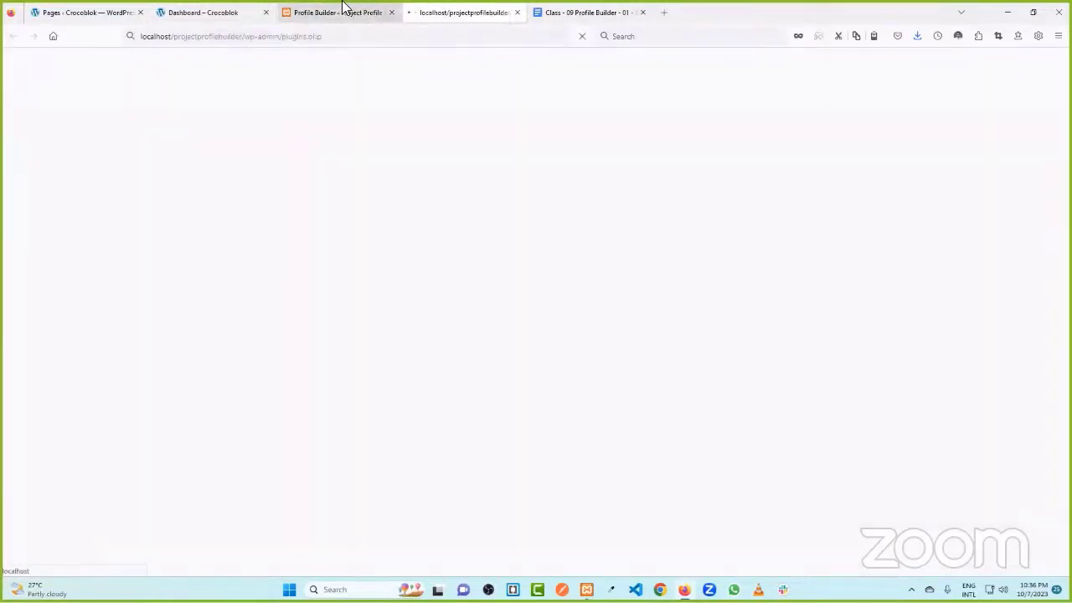
- Search Google for 'user role editor' and check the site's installed plugins list
{"action": "left_click", "coordinate": [665, 11]}
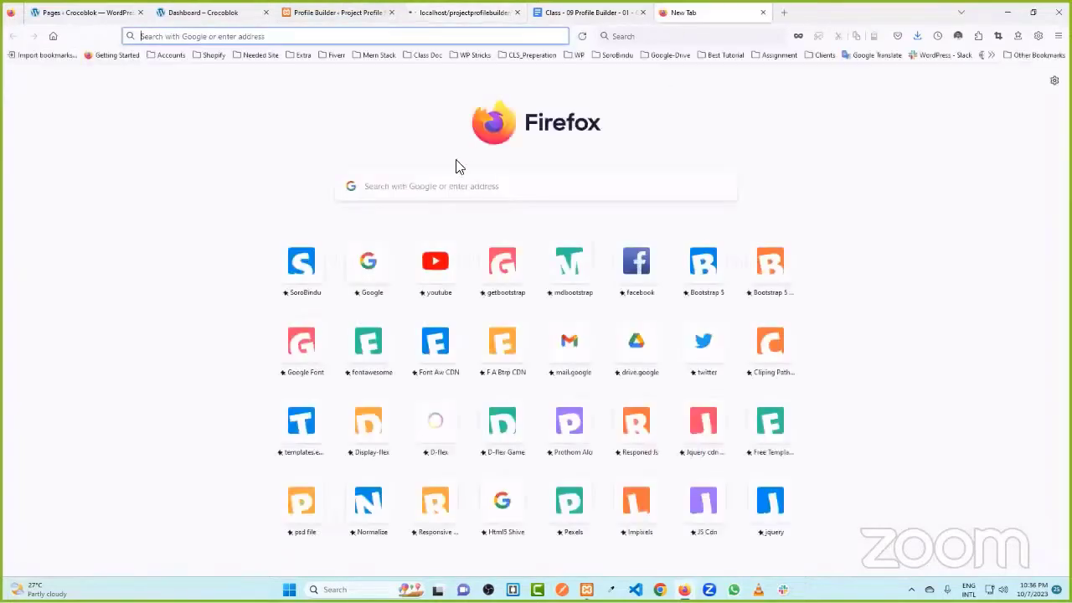
{"action": "left_click", "coordinate": [436, 188]}
{"action": "type", "text": "us"}
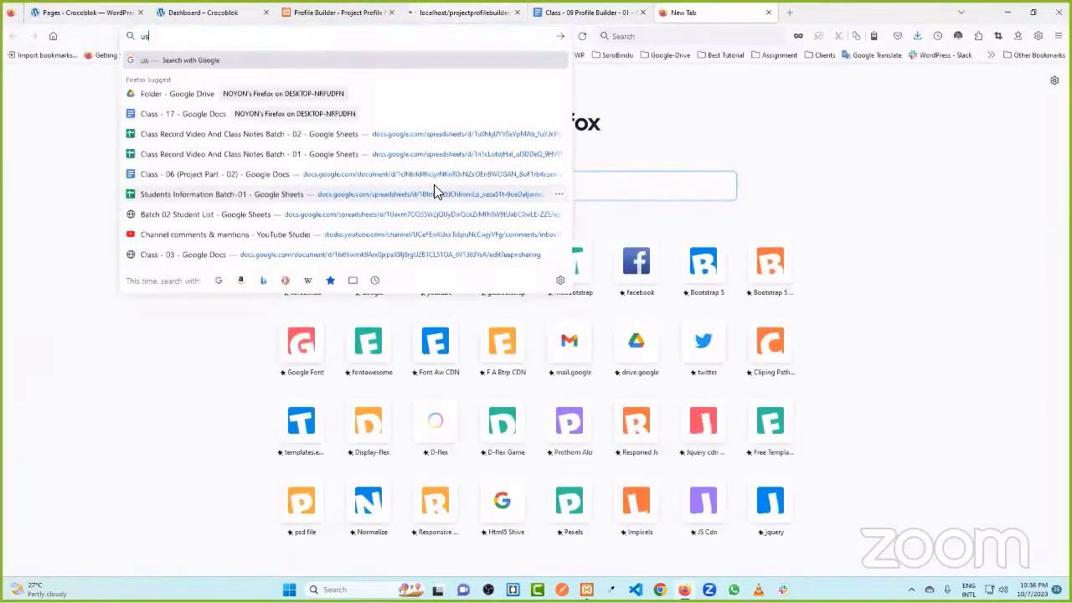
{"action": "type", "text": "er role editor"}
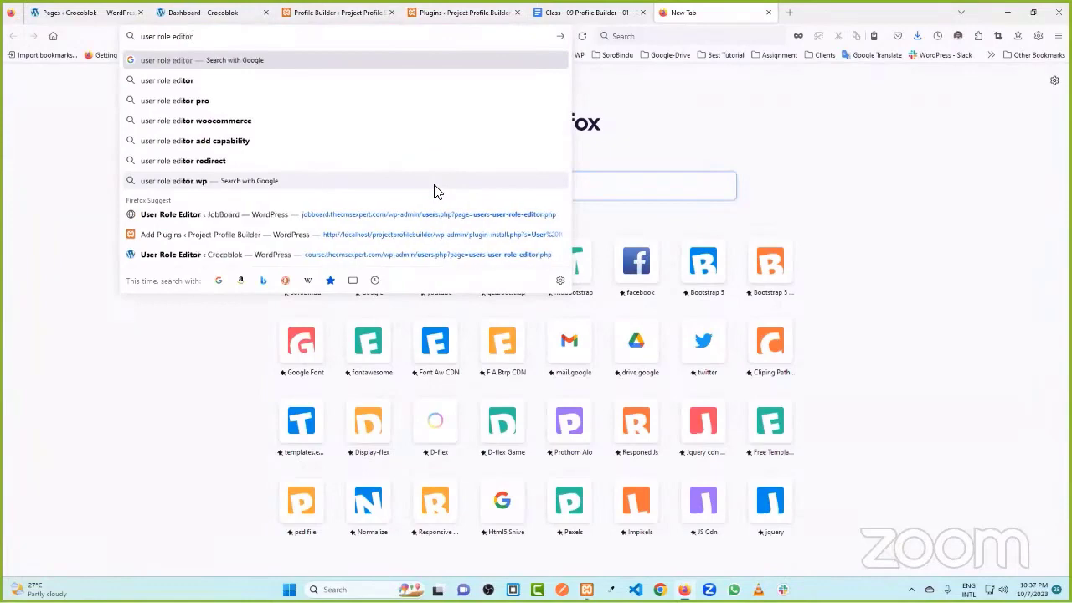
{"action": "key", "text": "Return"}
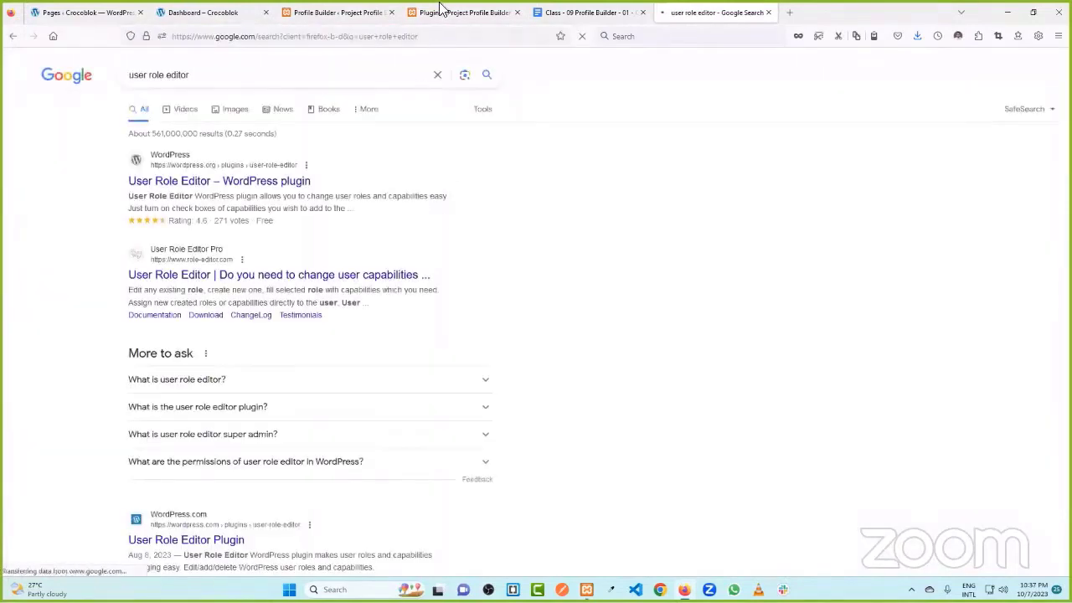
{"action": "left_click", "coordinate": [466, 12]}
{"action": "scroll", "coordinate": [222, 314], "scroll_direction": "down", "scroll_amount": 3}
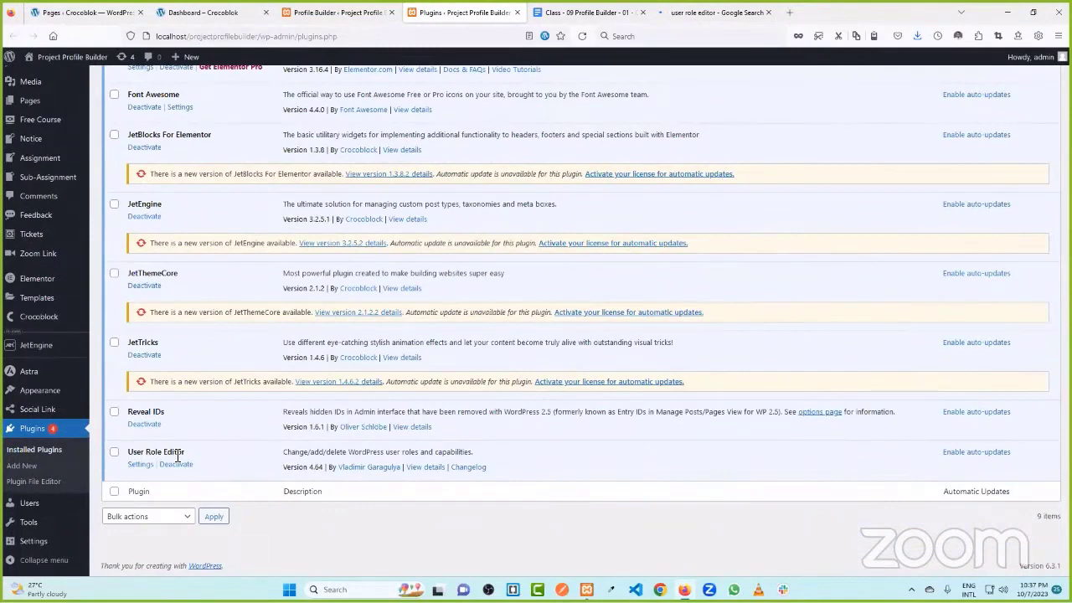
- View the wordpress.org User Role Editor page, close it and Google, and return to Plugins
{"action": "left_click", "coordinate": [733, 12]}
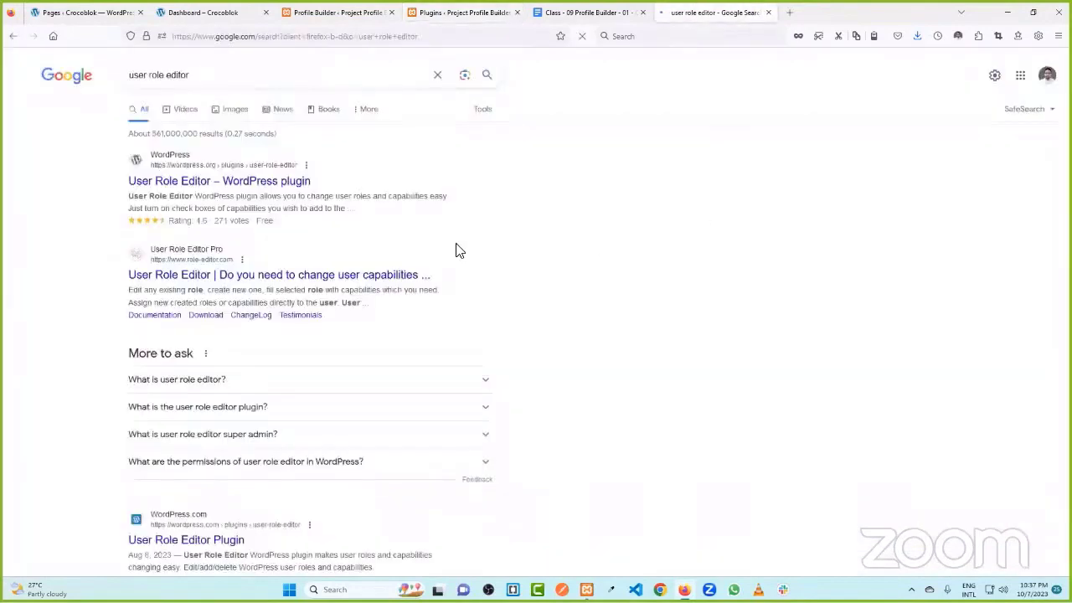
{"action": "left_click", "coordinate": [202, 182]}
{"action": "left_click", "coordinate": [700, 12]}
{"action": "left_click", "coordinate": [817, 11]}
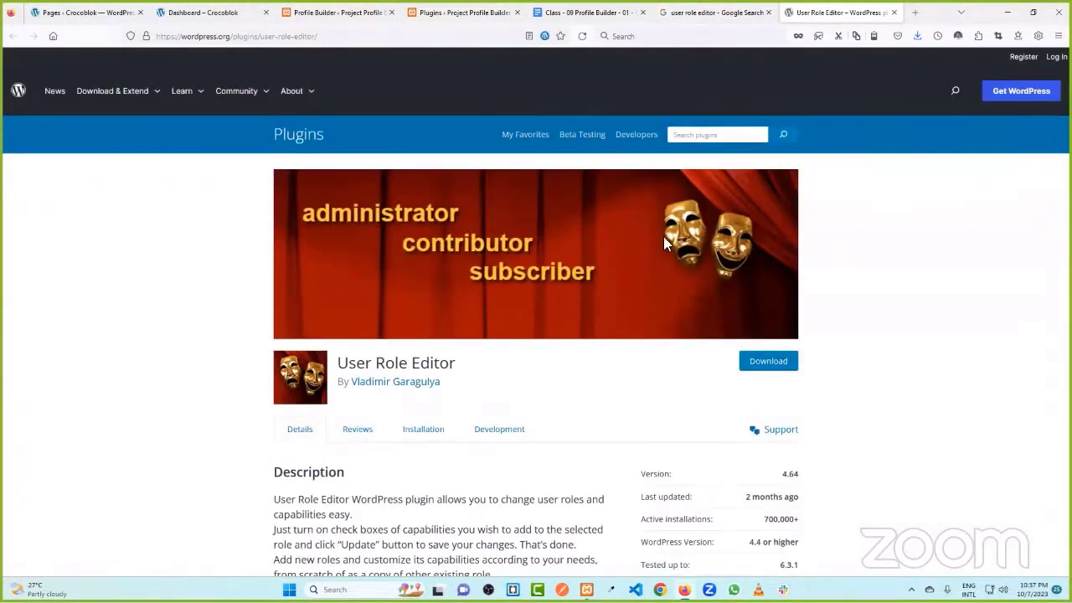
{"action": "left_click", "coordinate": [894, 12]}
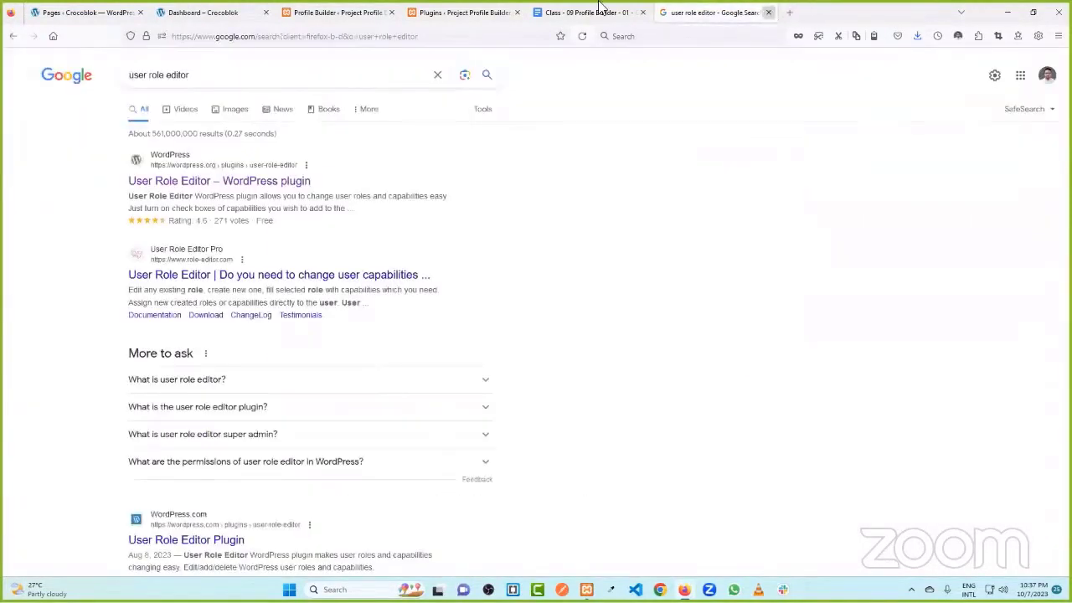
{"action": "key", "text": "ctrl+w"}
{"action": "left_click", "coordinate": [450, 11]}
- In Users > User Role Editor, add role ID 'student' named 'Student', copying from None
{"action": "mouse_move", "coordinate": [28, 392]}
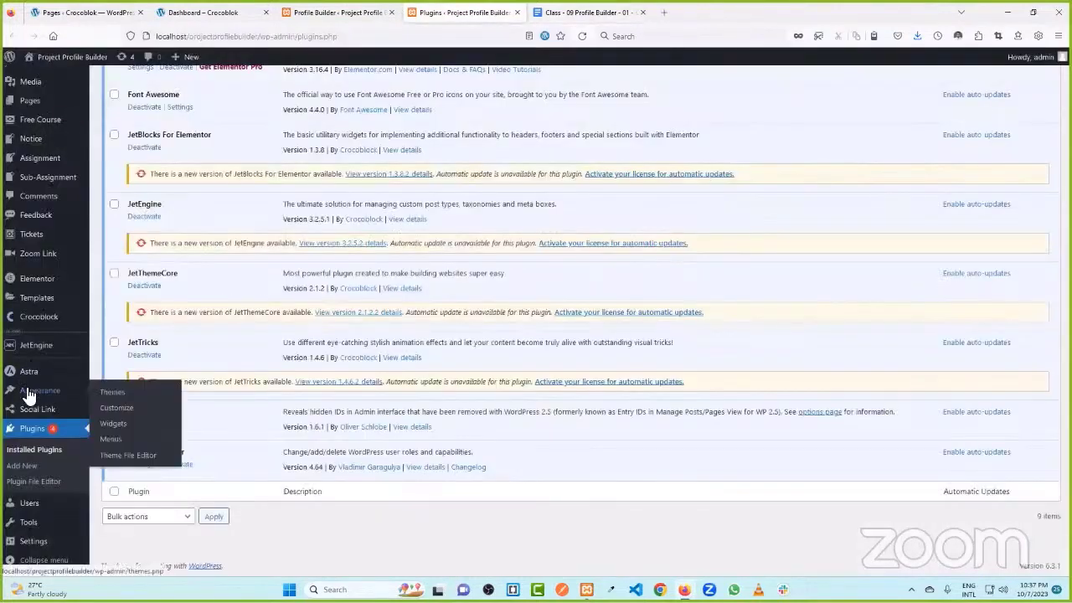
{"action": "mouse_move", "coordinate": [32, 504]}
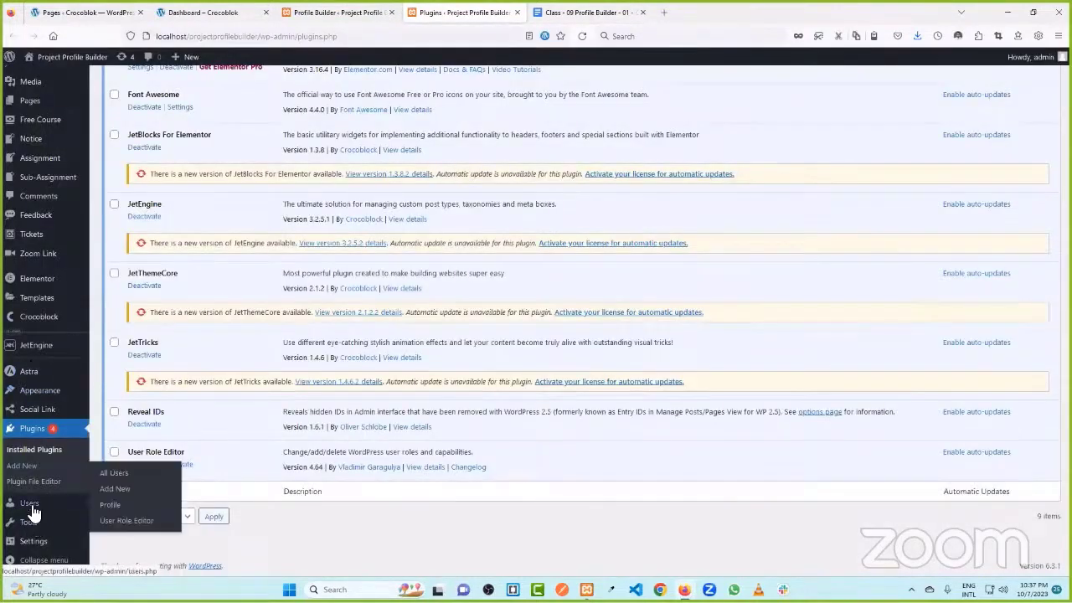
{"action": "left_click", "coordinate": [123, 521]}
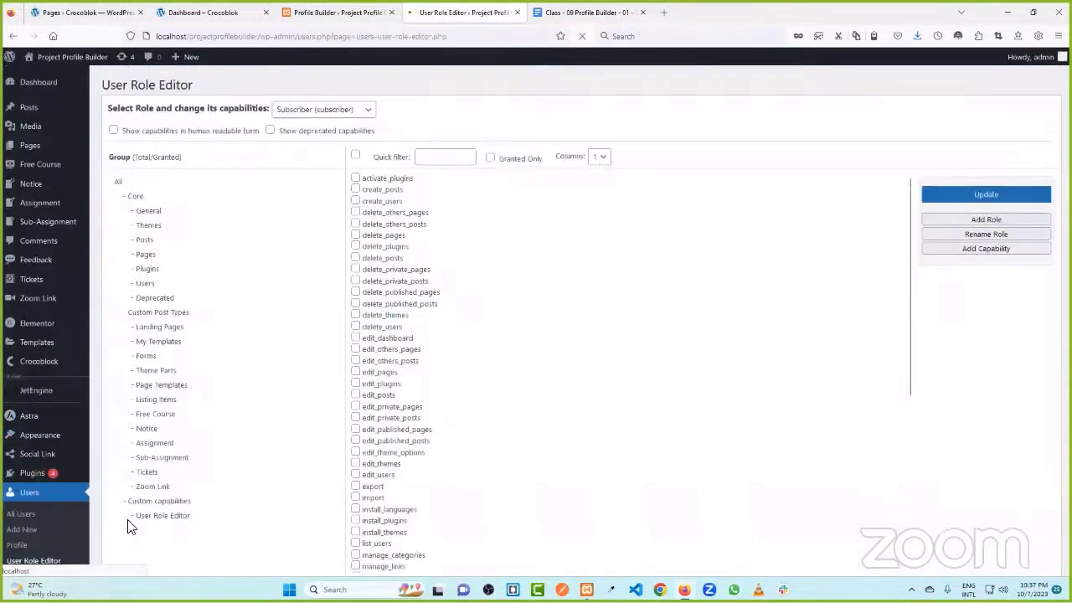
{"action": "left_click", "coordinate": [975, 227]}
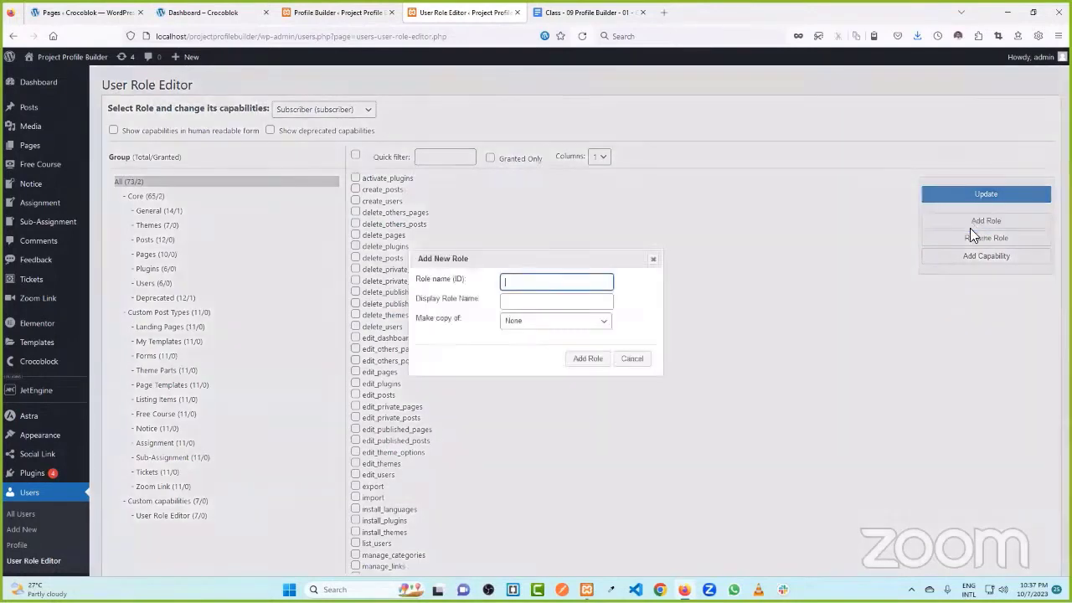
{"action": "type", "text": "student"}
{"action": "left_click", "coordinate": [539, 307]}
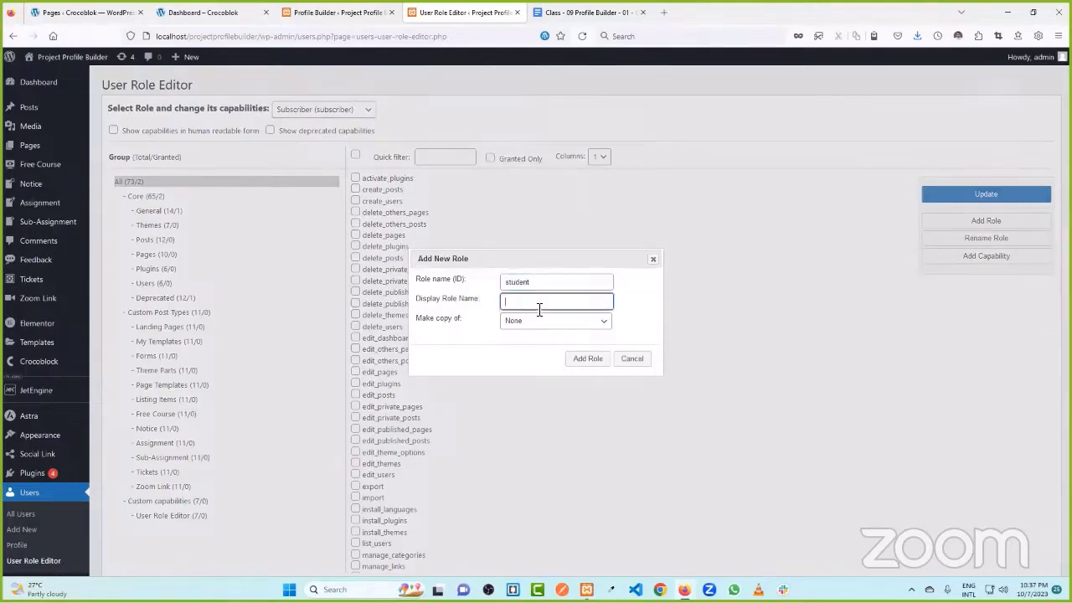
{"action": "type", "text": "Student"}
{"action": "left_click", "coordinate": [482, 337]}
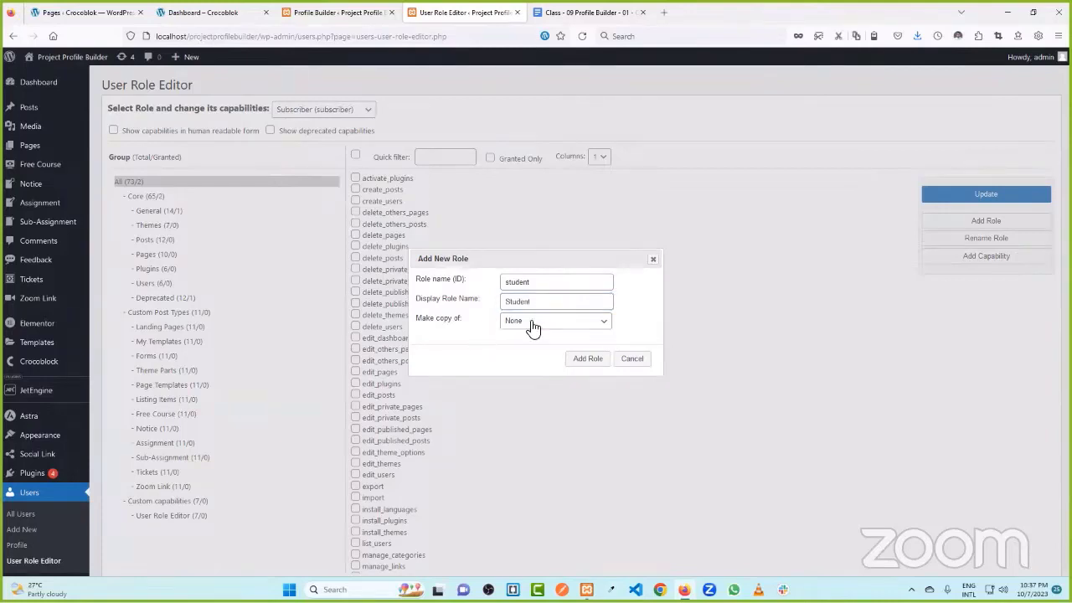
{"action": "left_click", "coordinate": [534, 327]}
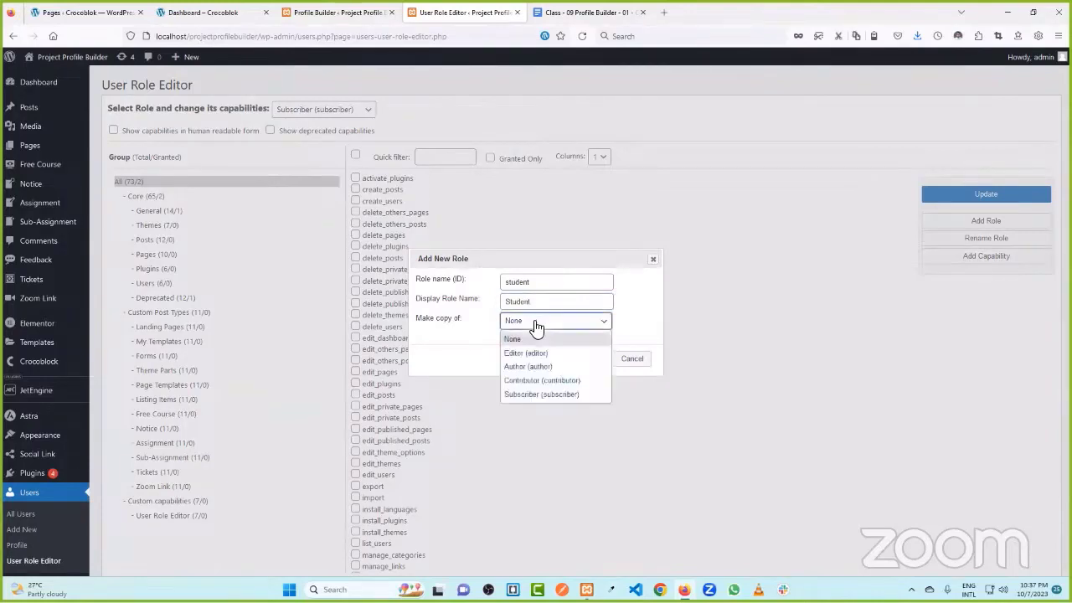
{"action": "key", "text": "Escape"}
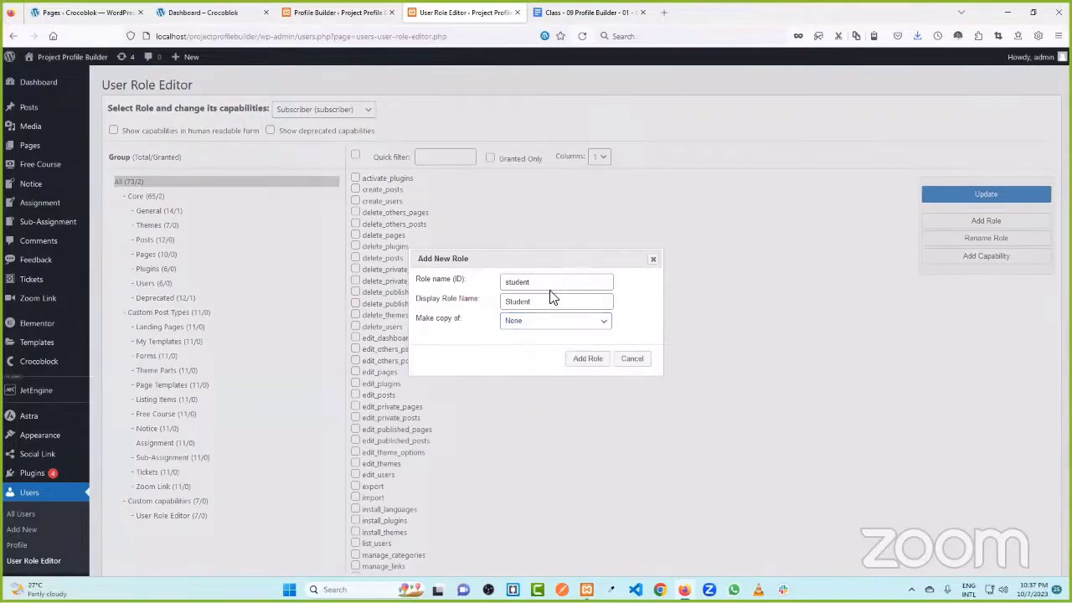
{"action": "left_click", "coordinate": [594, 362]}
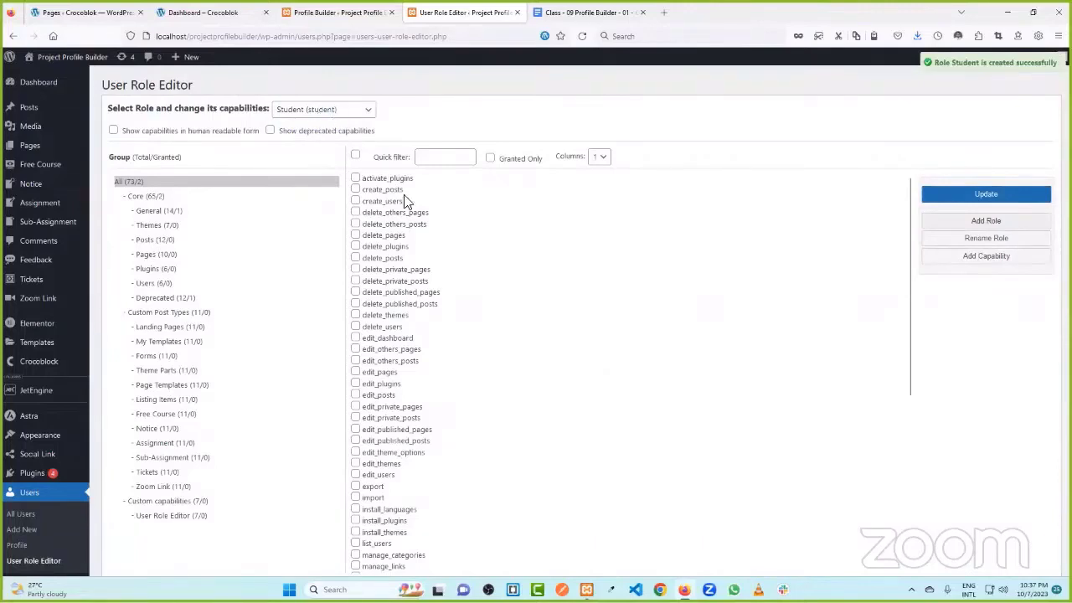
- Update the Student role with only the read capability and confirm with Yes
{"action": "scroll", "coordinate": [395, 268], "scroll_direction": "down", "scroll_amount": 8}
{"action": "scroll", "coordinate": [392, 402], "scroll_direction": "up", "scroll_amount": 3}
{"action": "scroll", "coordinate": [383, 285], "scroll_direction": "up", "scroll_amount": 3}
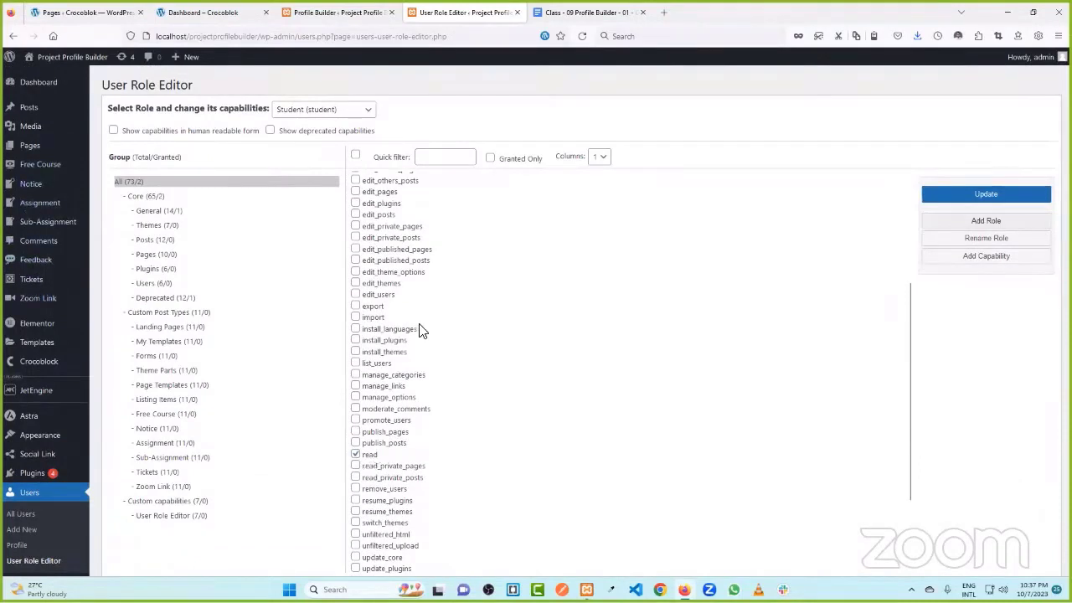
{"action": "scroll", "coordinate": [402, 276], "scroll_direction": "up", "scroll_amount": 4}
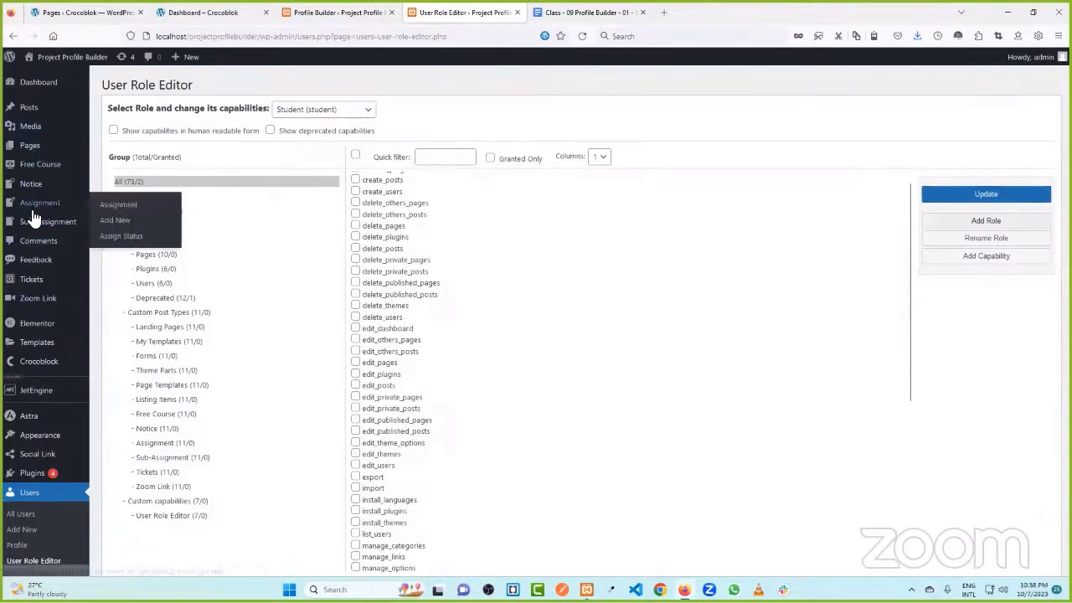
{"action": "scroll", "coordinate": [443, 253], "scroll_direction": "down", "scroll_amount": 4}
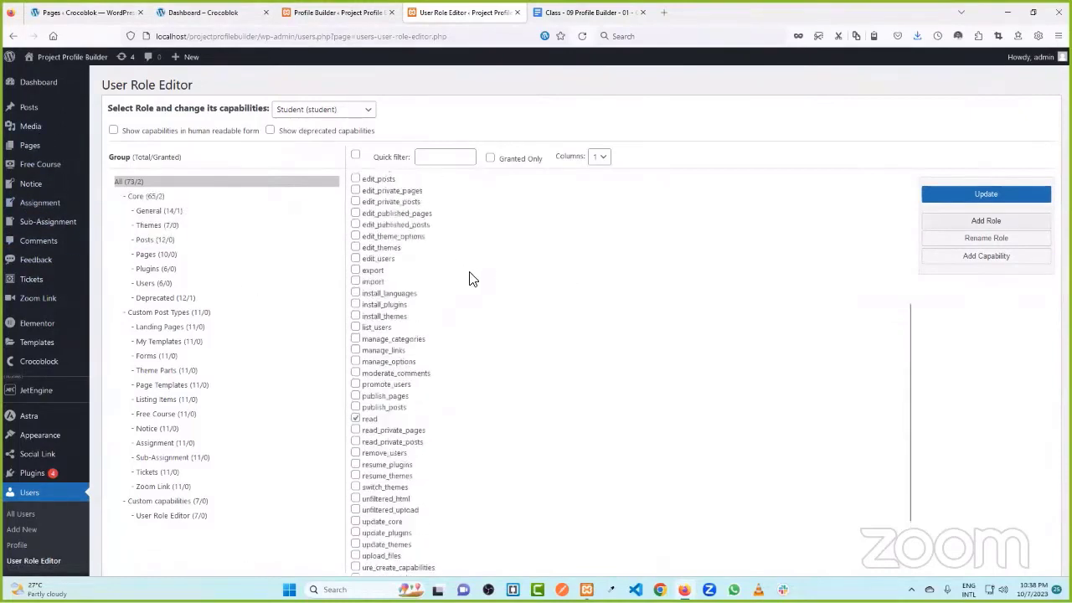
{"action": "scroll", "coordinate": [393, 413], "scroll_direction": "down", "scroll_amount": 1}
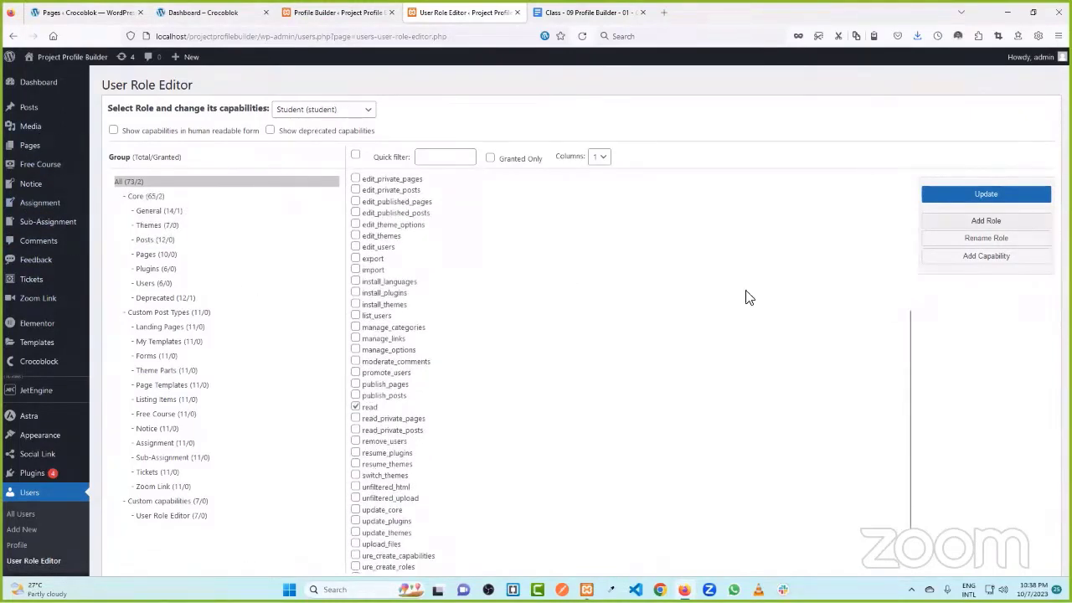
{"action": "left_click", "coordinate": [985, 205]}
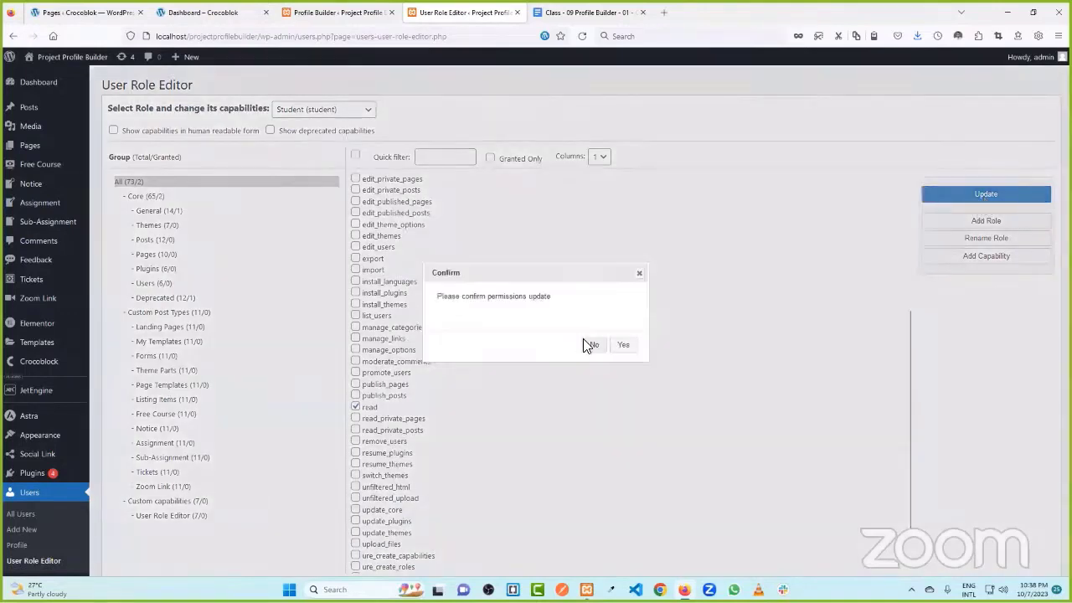
{"action": "left_click", "coordinate": [623, 345]}
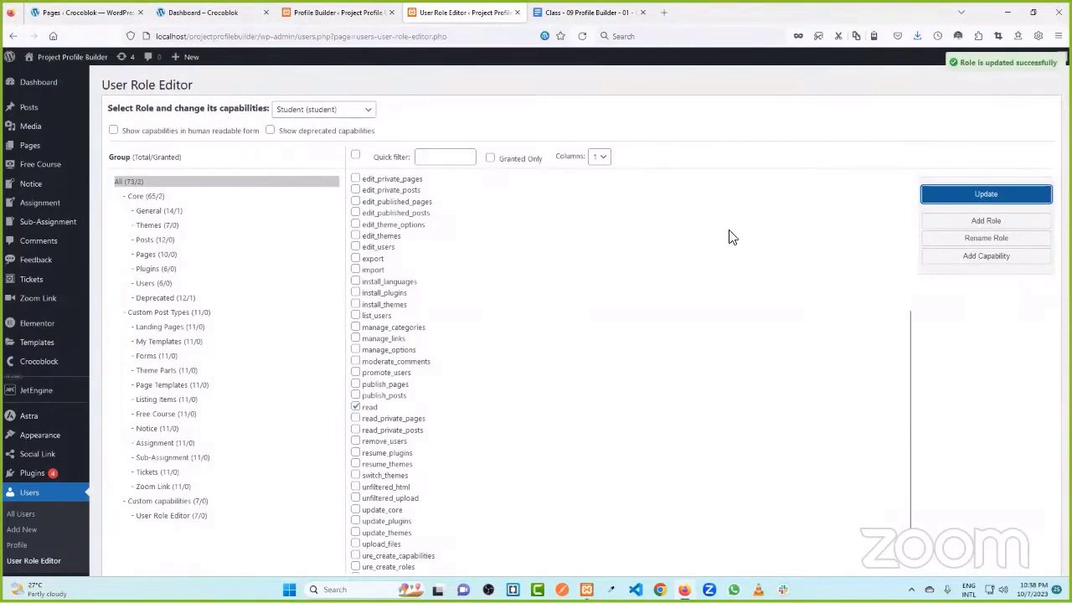
- Cancel the Add Role dialog and reload User Role Editor from the sidebar
{"action": "left_click", "coordinate": [968, 223]}
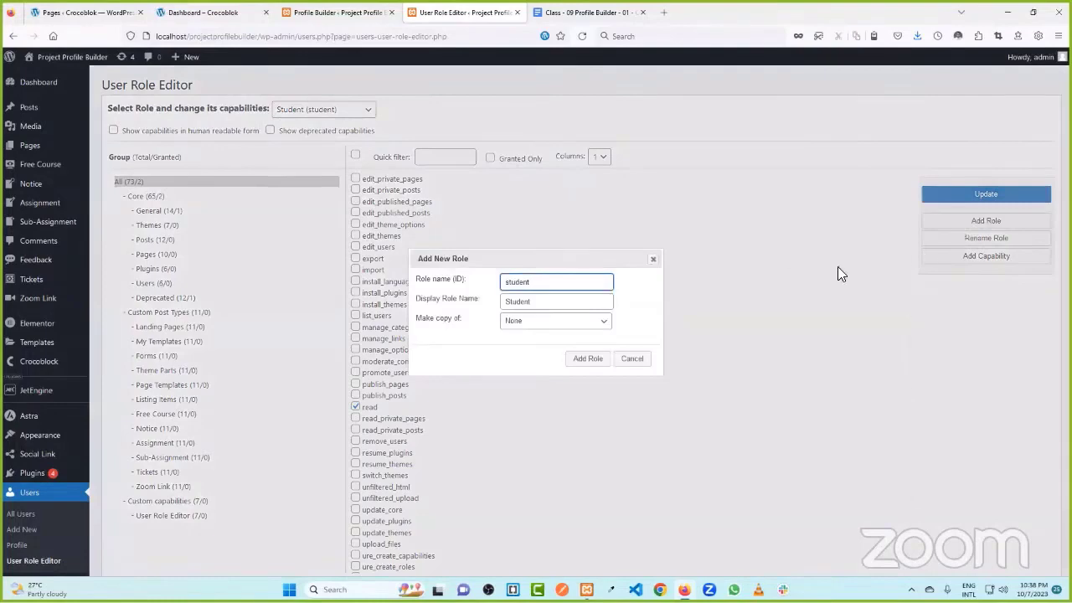
{"action": "left_click", "coordinate": [632, 358]}
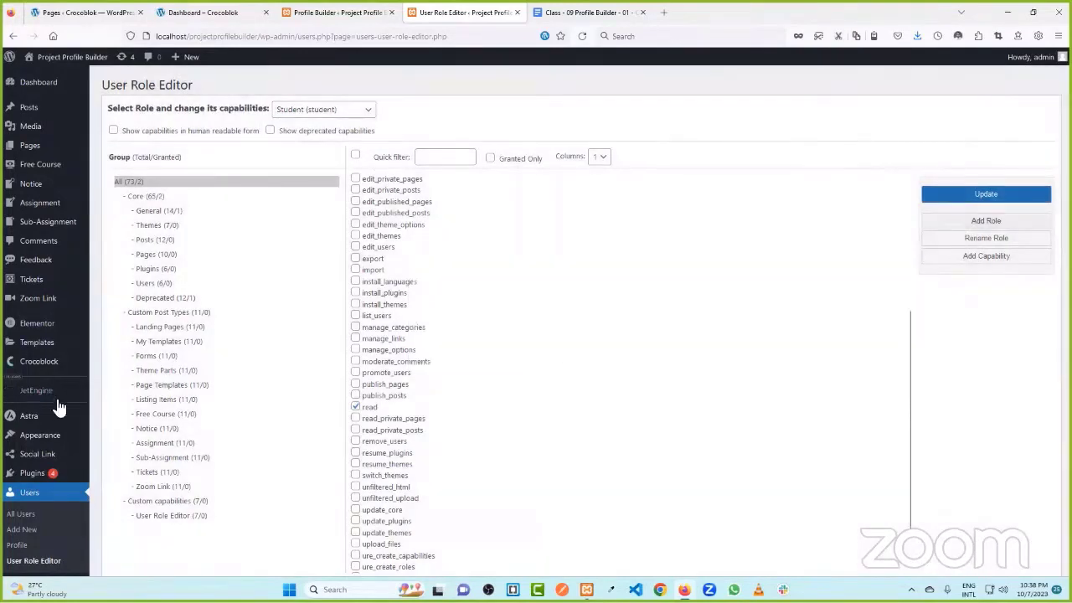
{"action": "scroll", "coordinate": [42, 444], "scroll_direction": "down", "scroll_amount": 3}
{"action": "left_click", "coordinate": [33, 500]}
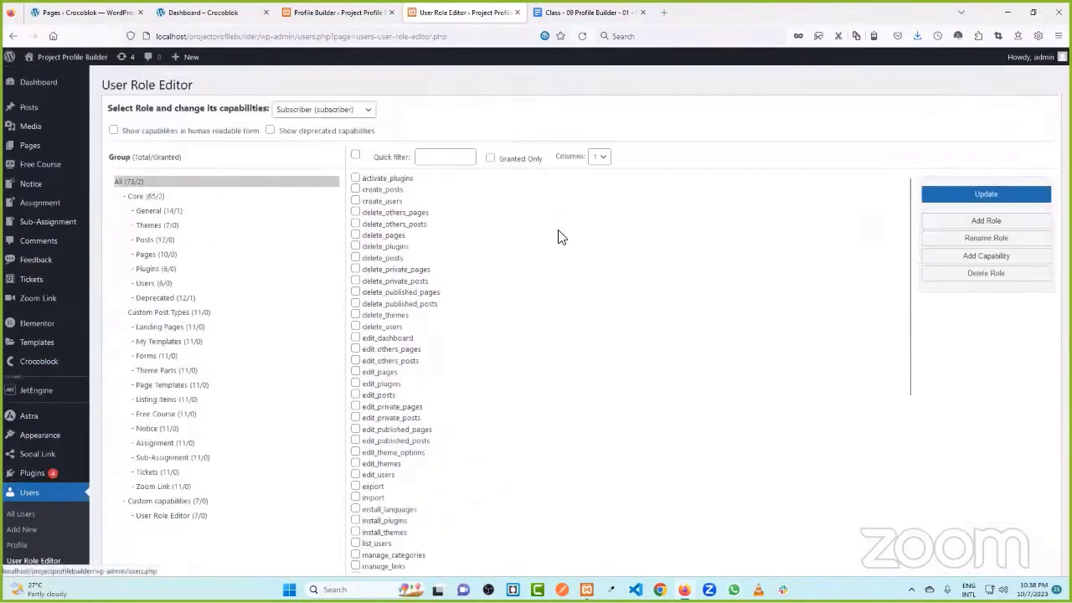
- Add a role with ID 'teacher' and display name 'Teacher', then Update and confirm
{"action": "left_click", "coordinate": [957, 221]}
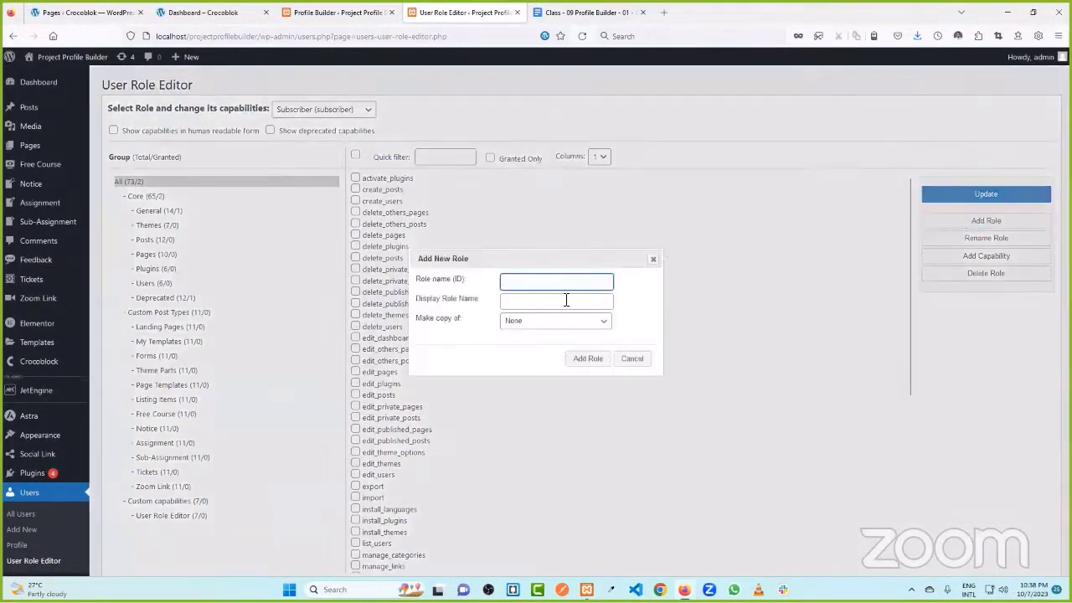
{"action": "type", "text": "teacher"}
{"action": "left_click", "coordinate": [501, 300]}
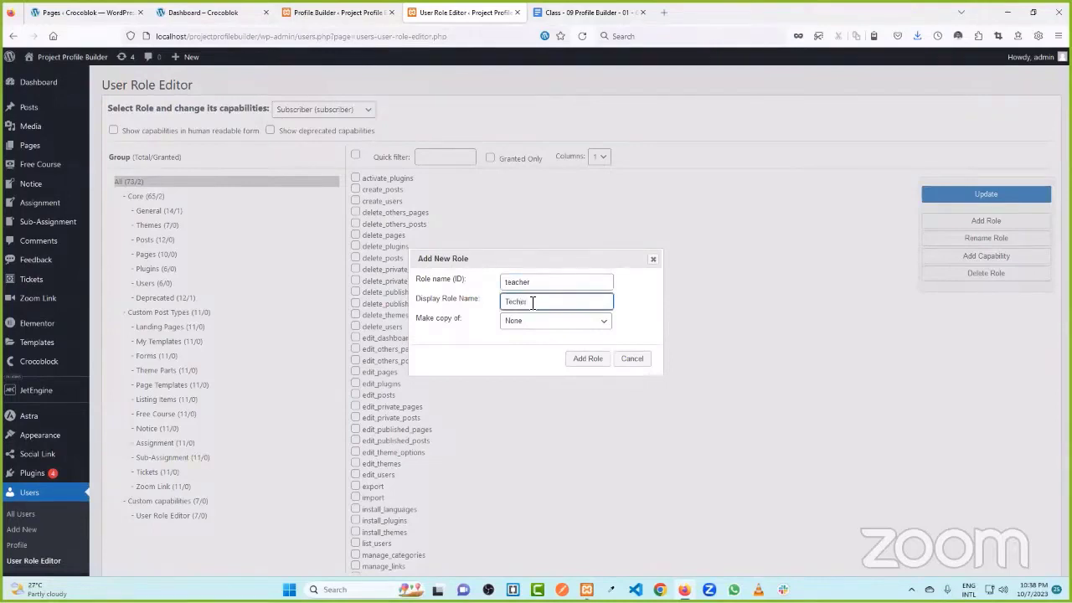
{"action": "left_click", "coordinate": [466, 347]}
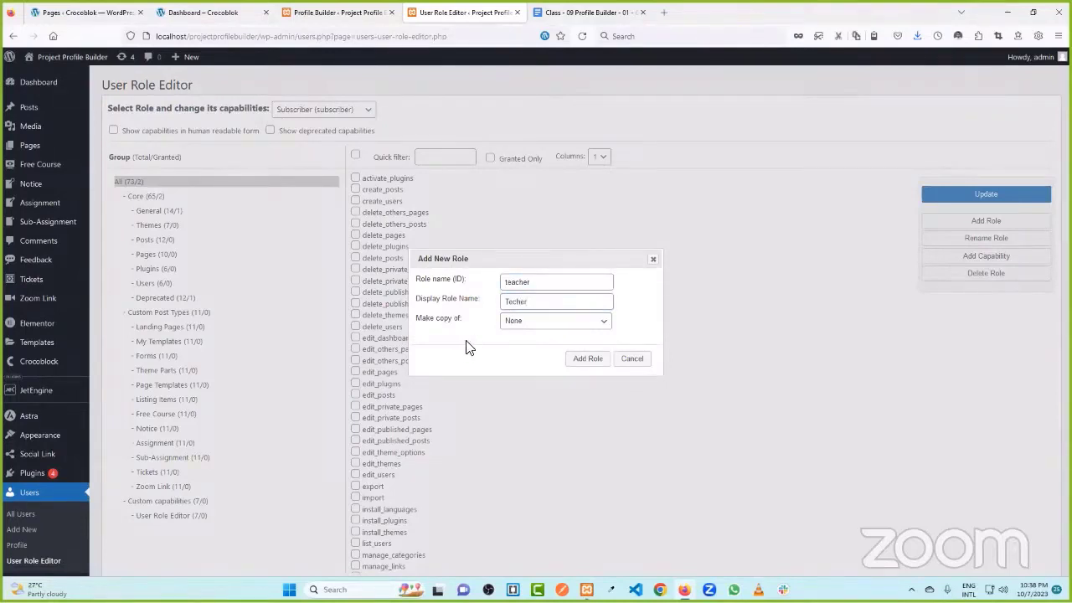
{"action": "left_click", "coordinate": [516, 303]}
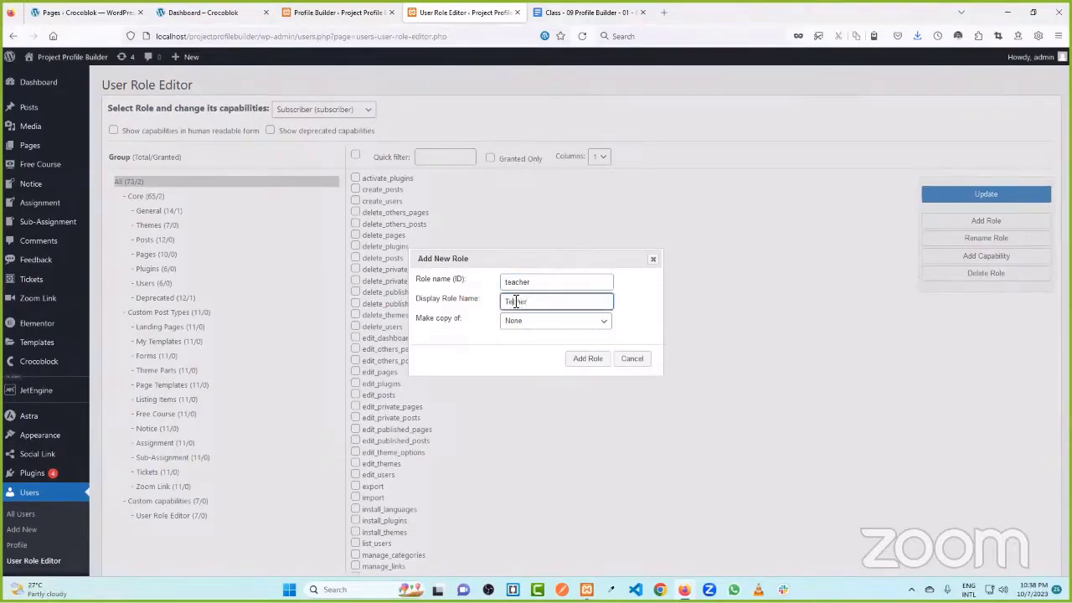
{"action": "type", "text": "a"}
{"action": "left_click", "coordinate": [591, 360]}
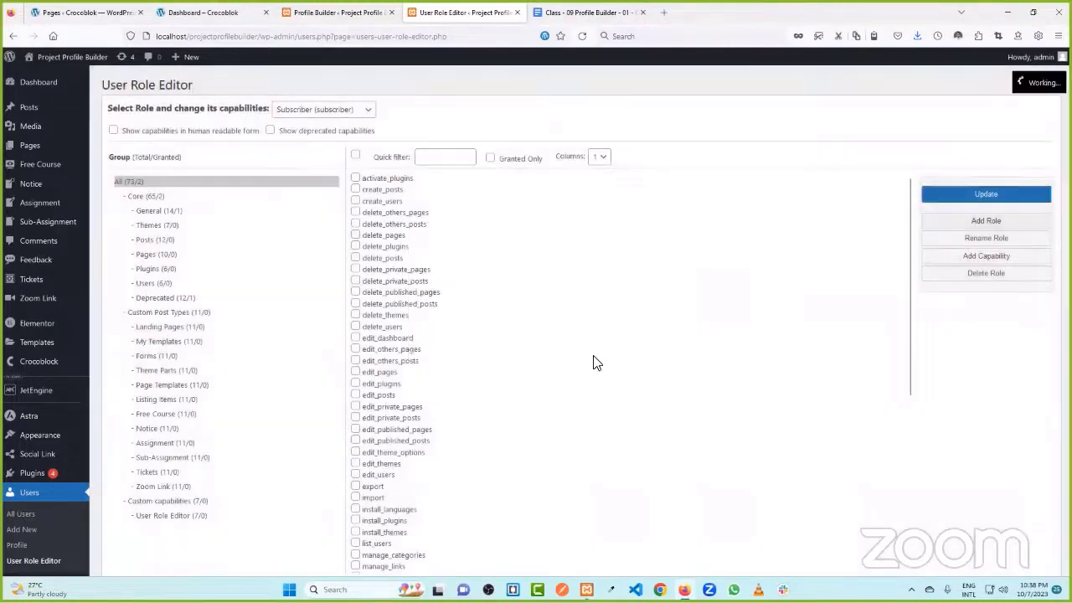
{"action": "left_click", "coordinate": [984, 194]}
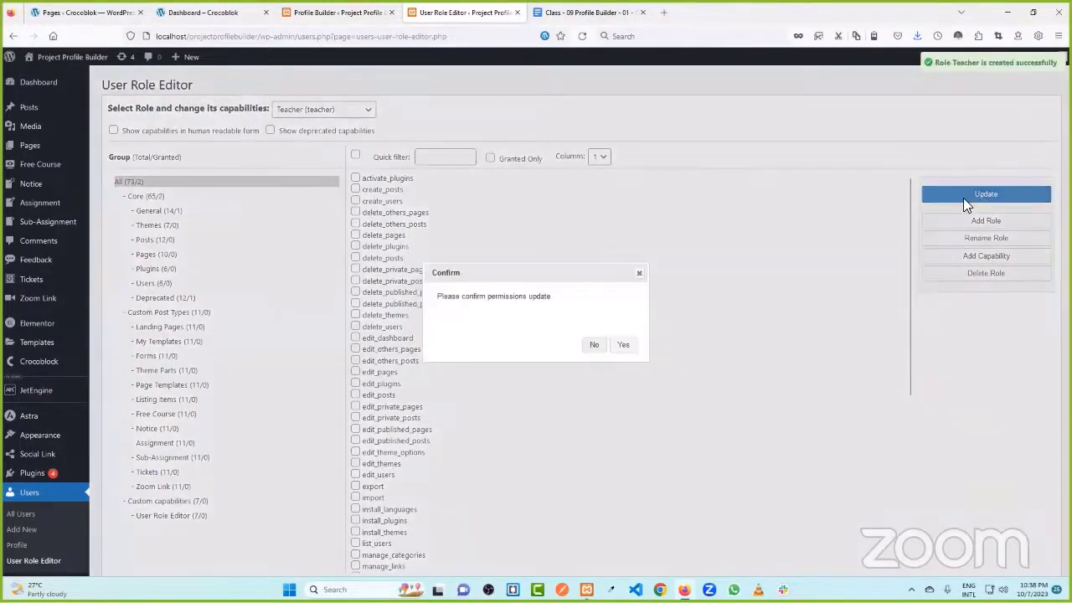
{"action": "left_click", "coordinate": [624, 345]}
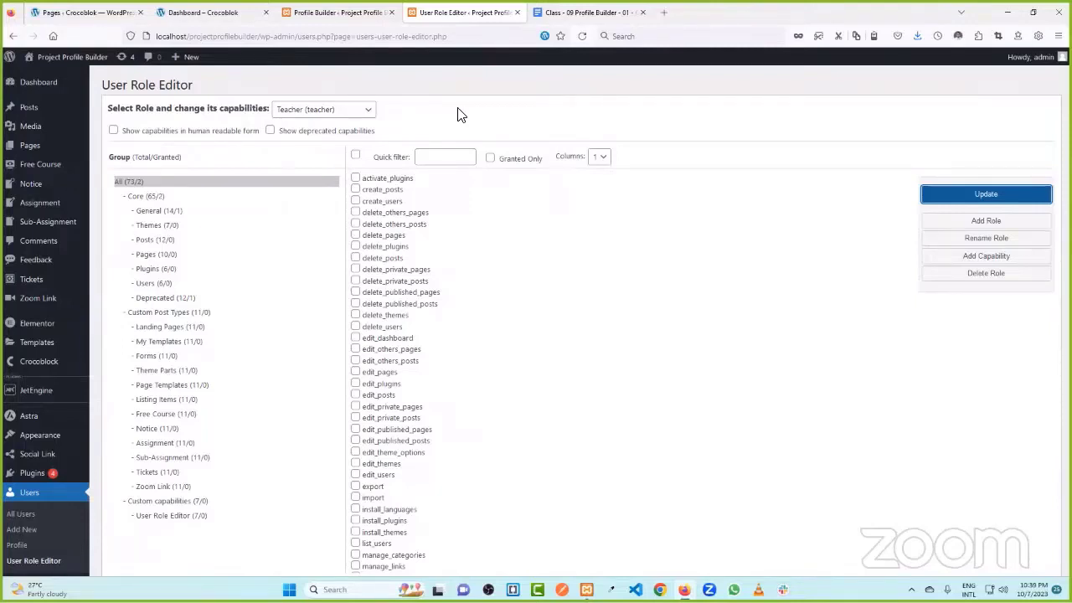
- Go to the Pages section of the WordPress admin sidebar
{"action": "mouse_move", "coordinate": [39, 148]}
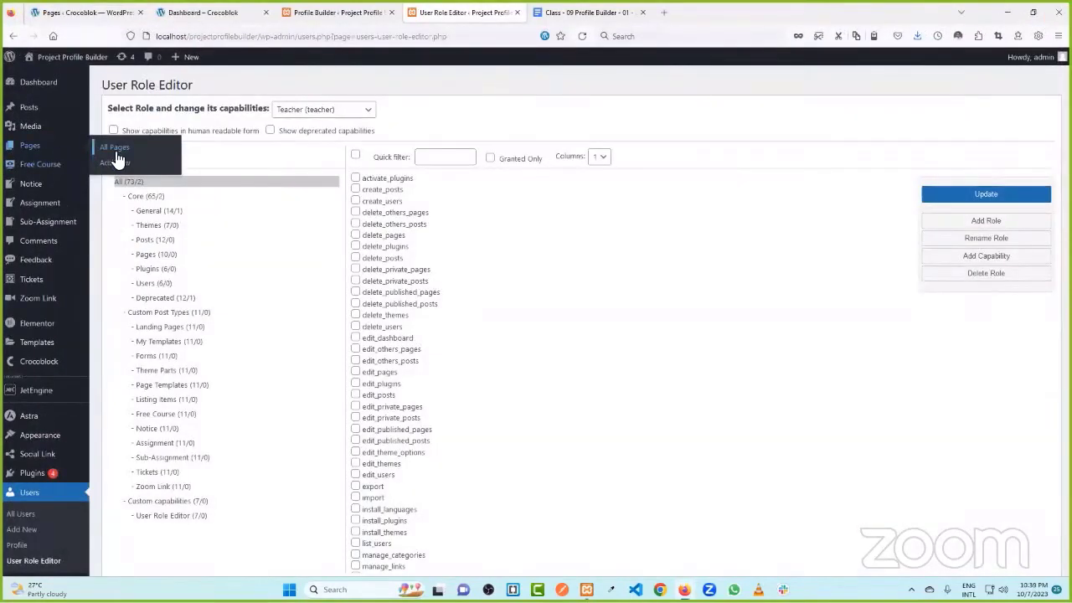
- Publish a new page titled 'Registration Page' and open it with Elementor
{"action": "middle_click", "coordinate": [117, 162]}
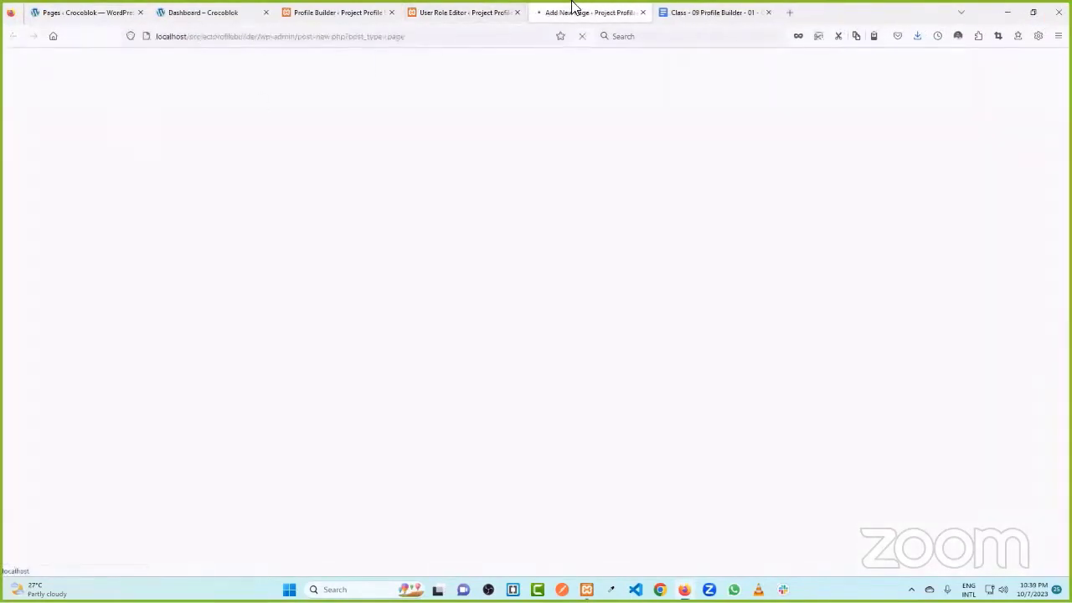
{"action": "type", "text": "Registration Page"}
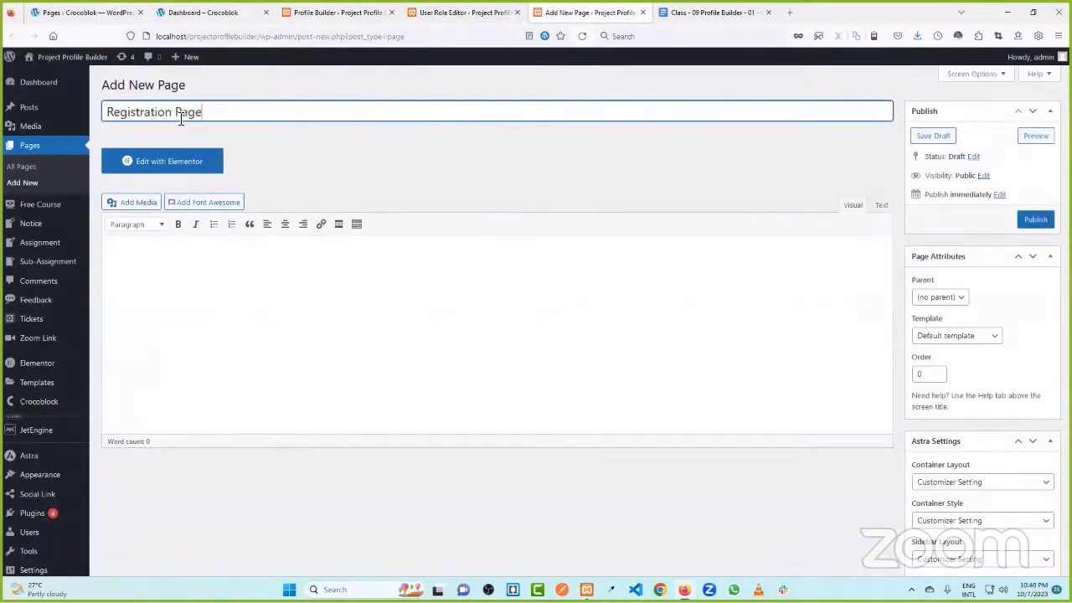
{"action": "left_click", "coordinate": [1035, 219]}
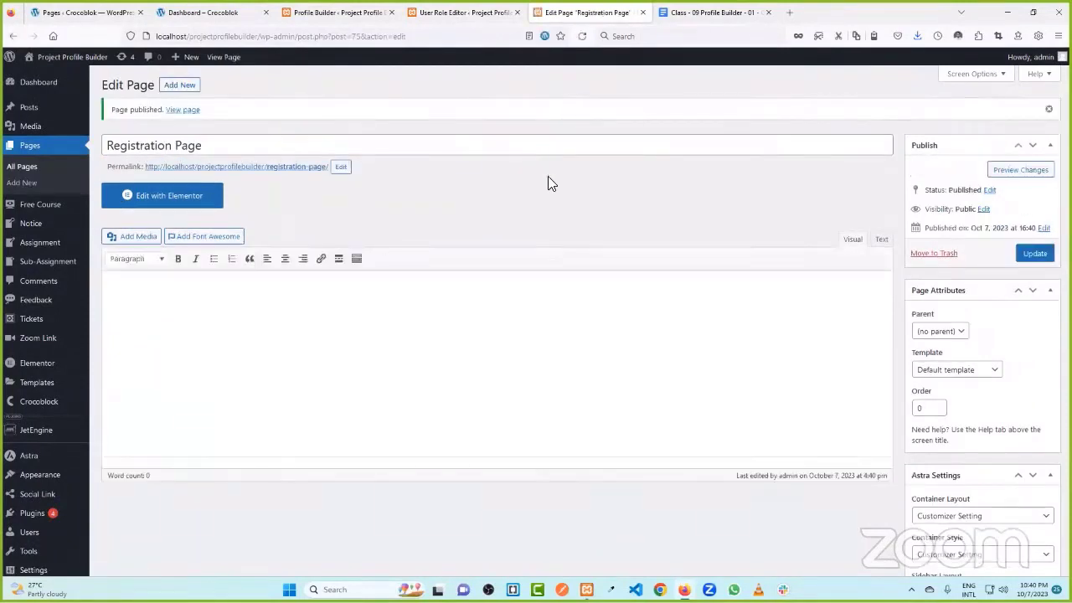
{"action": "left_click", "coordinate": [191, 203]}
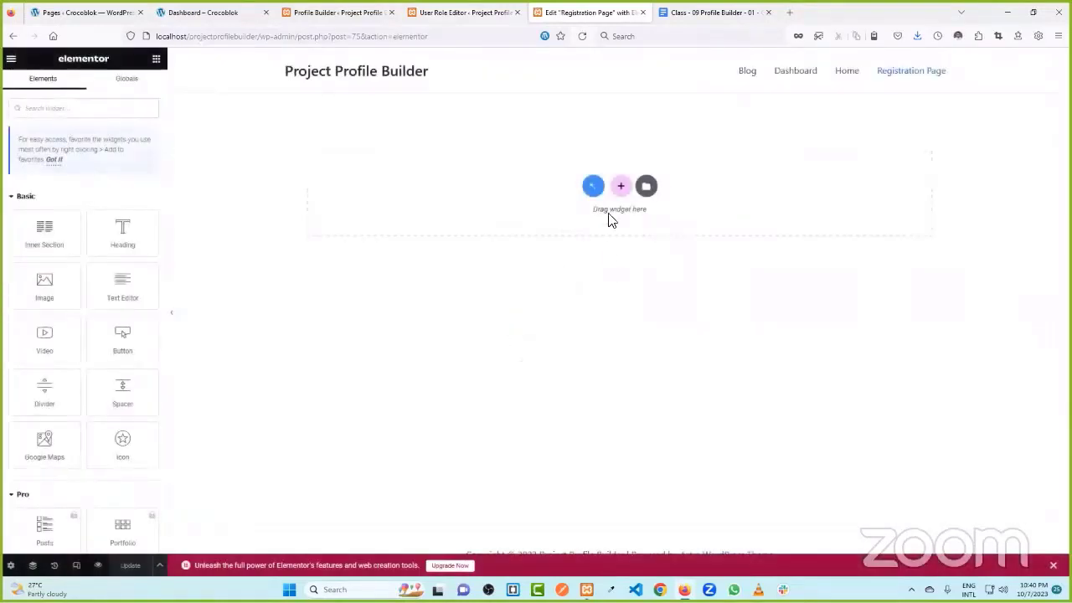
- Add a two-column section and place a Button widget in its left column
{"action": "left_click", "coordinate": [620, 186]}
{"action": "left_click", "coordinate": [541, 222]}
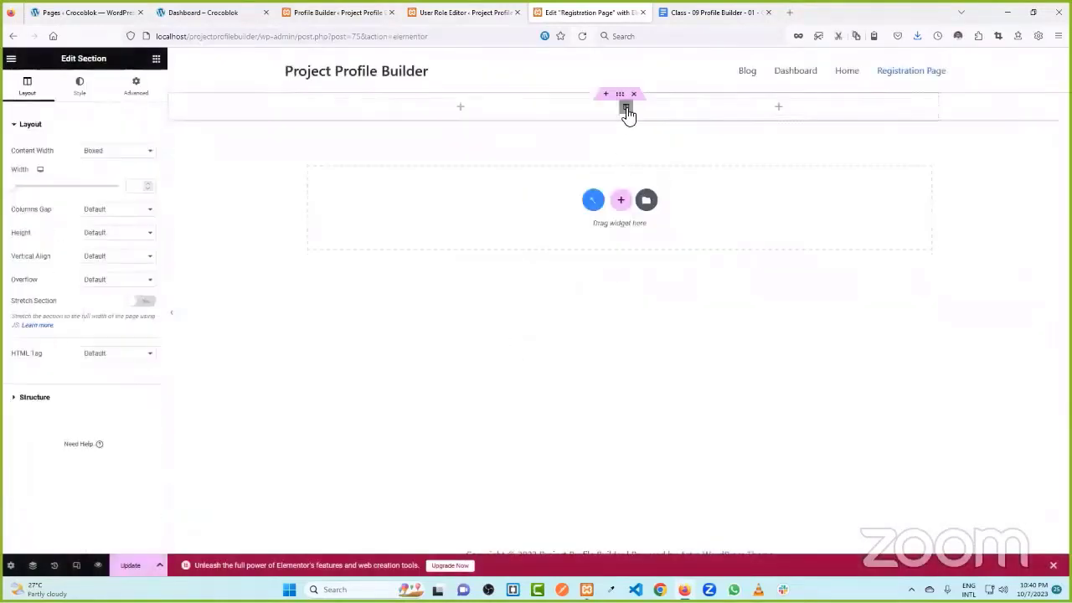
{"action": "left_click", "coordinate": [156, 59]}
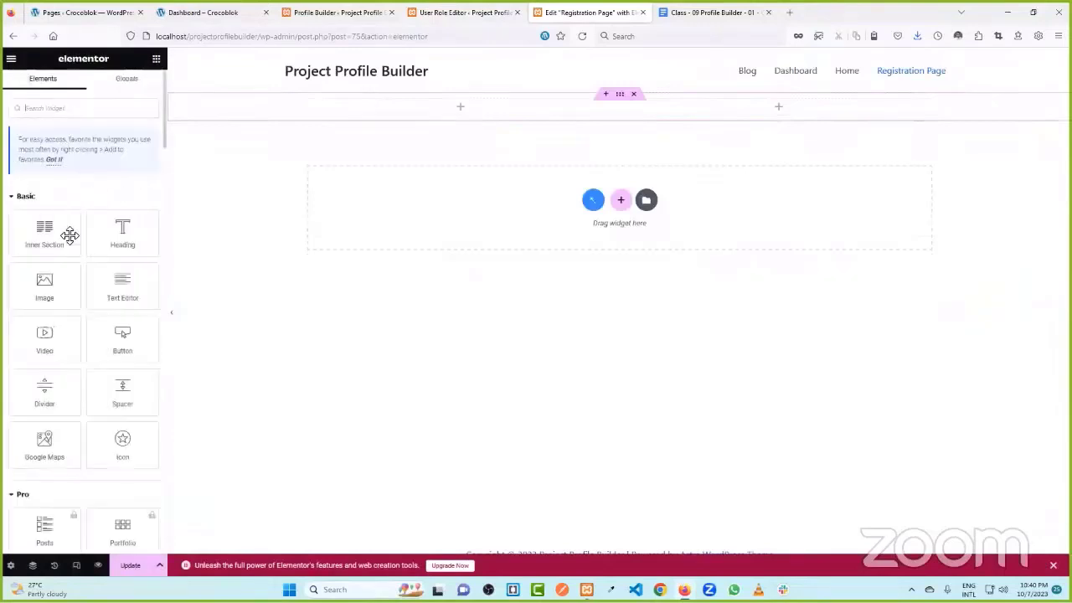
{"action": "left_click_drag", "start_coordinate": [122, 339], "coordinate": [460, 111]}
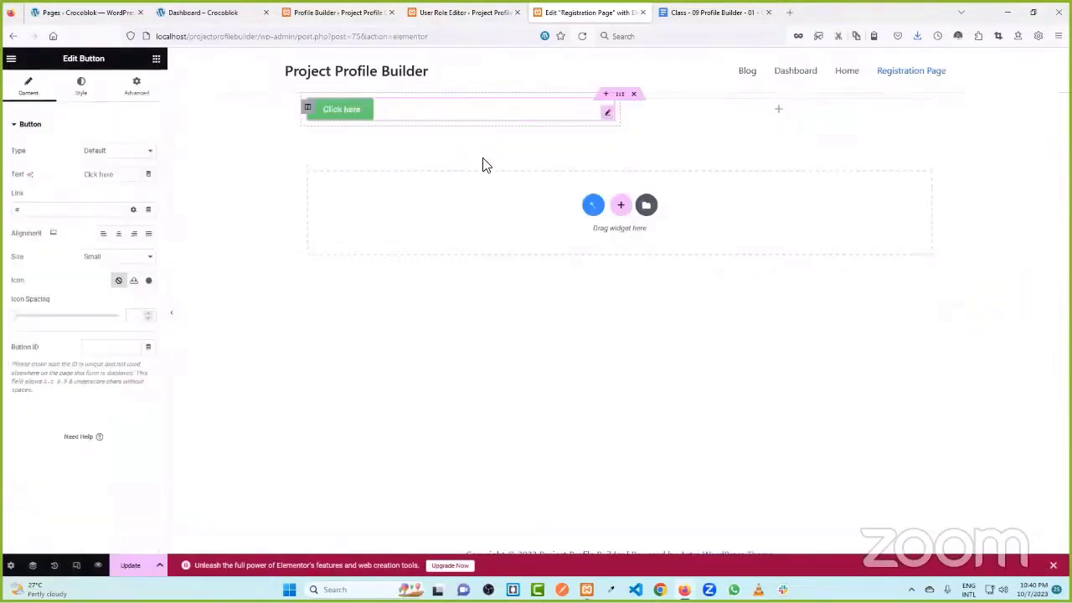
- Duplicate the button into the right column and set the left button's alignment to Right
{"action": "left_click", "coordinate": [157, 60]}
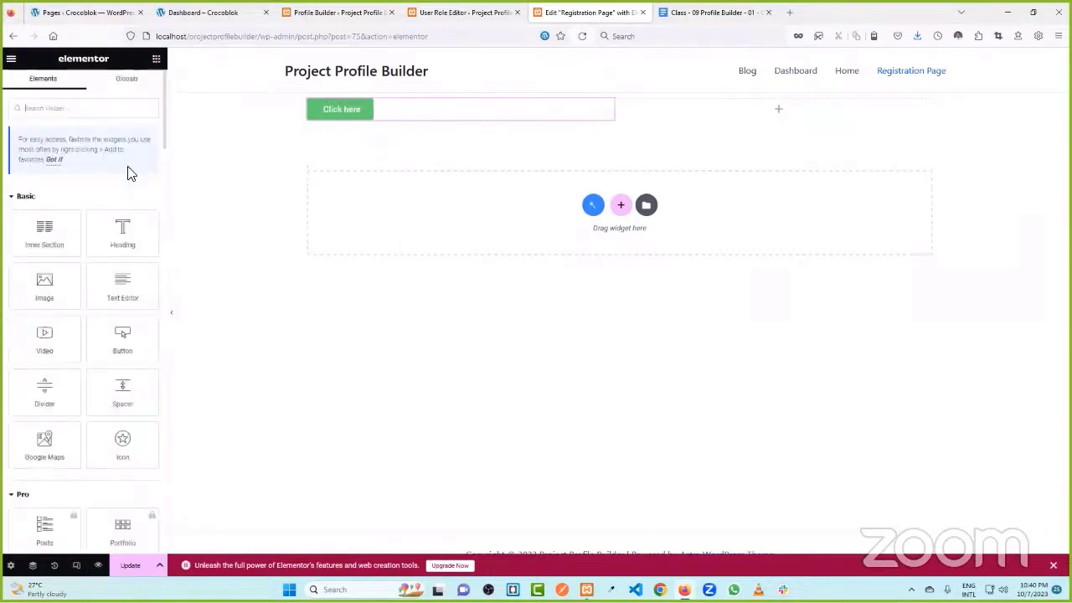
{"action": "right_click", "coordinate": [359, 120]}
{"action": "left_click_drag", "start_coordinate": [605, 146], "coordinate": [766, 113]}
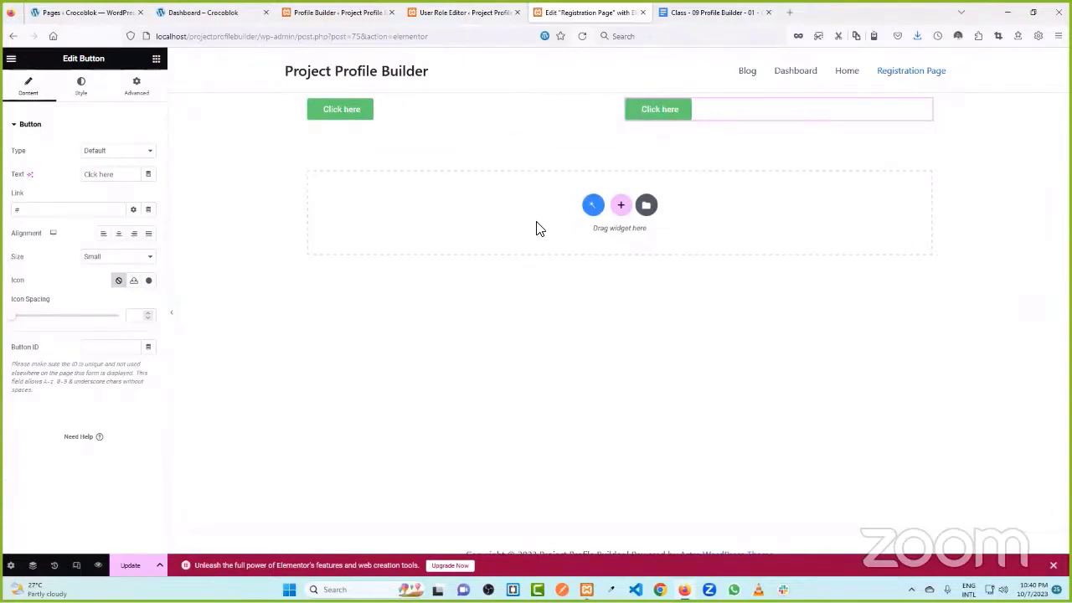
{"action": "left_click", "coordinate": [620, 94]}
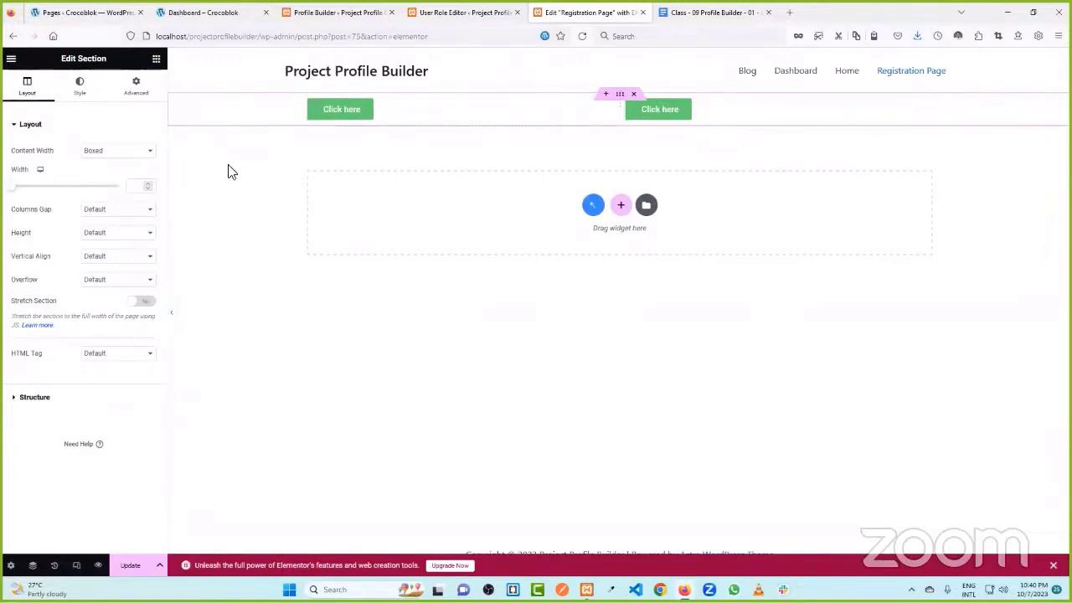
{"action": "left_click", "coordinate": [601, 113]}
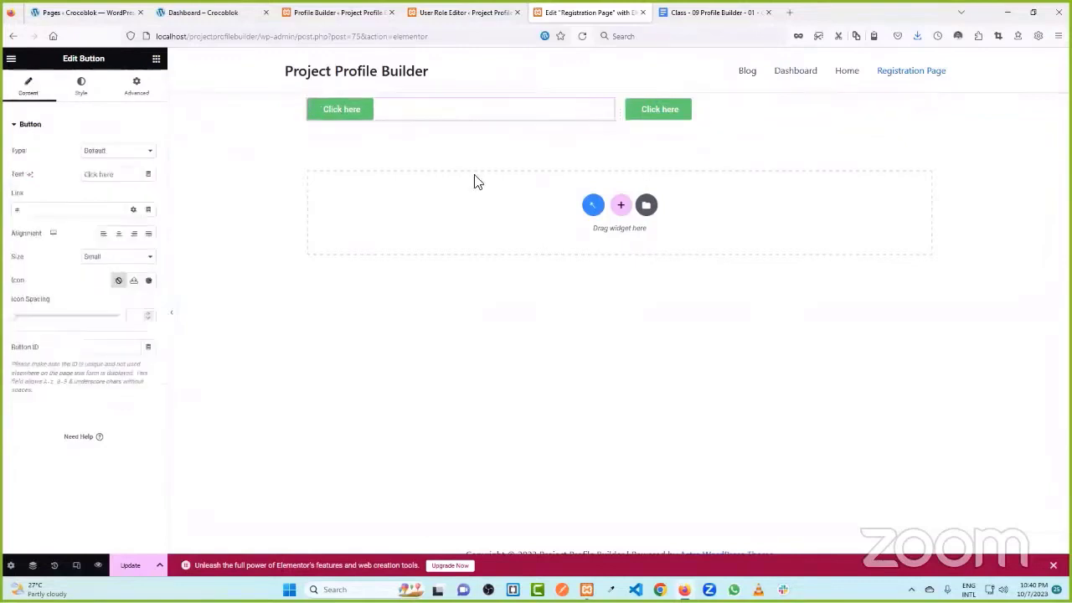
{"action": "left_click", "coordinate": [134, 234]}
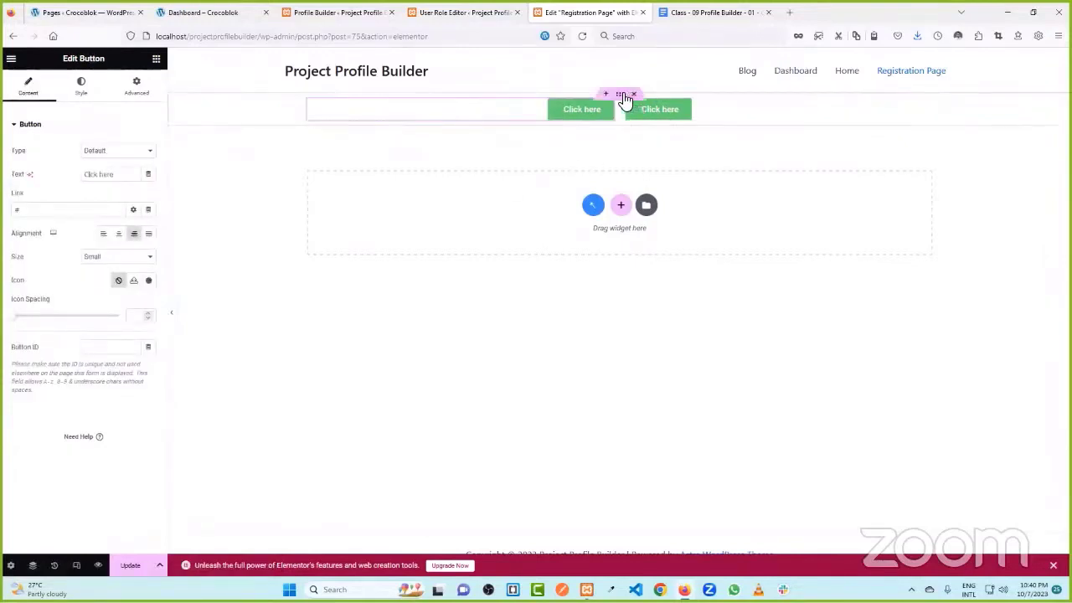
{"action": "left_click", "coordinate": [620, 96]}
{"action": "left_click", "coordinate": [606, 118]}
- Relabel the left button 'Students' and the right button 'teacher'
{"action": "left_click_drag", "start_coordinate": [109, 174], "coordinate": [59, 178]}
{"action": "type", "text": "Stu"}
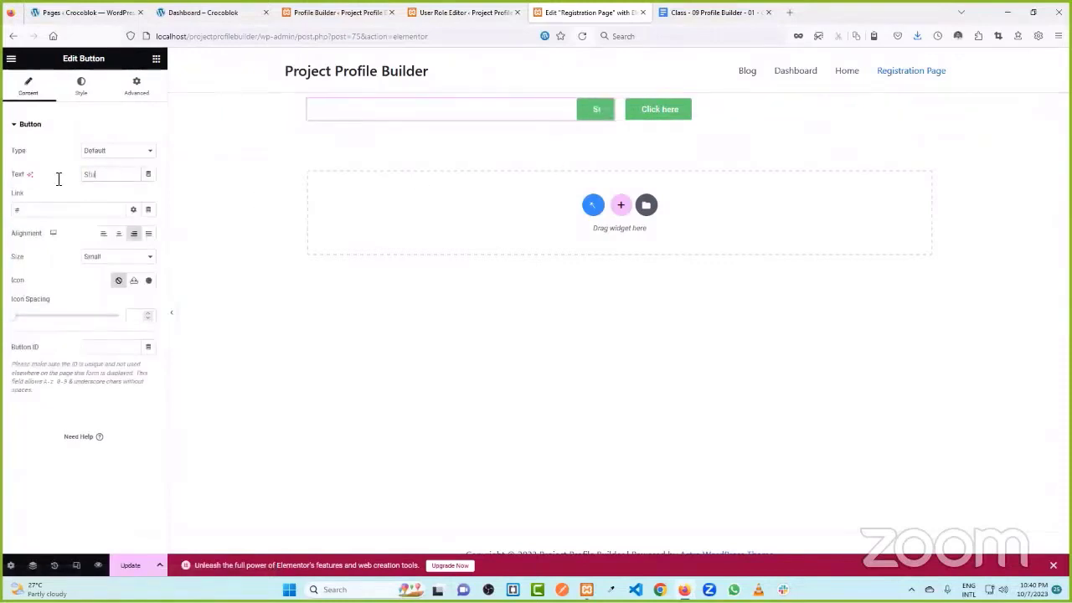
{"action": "type", "text": "dents"}
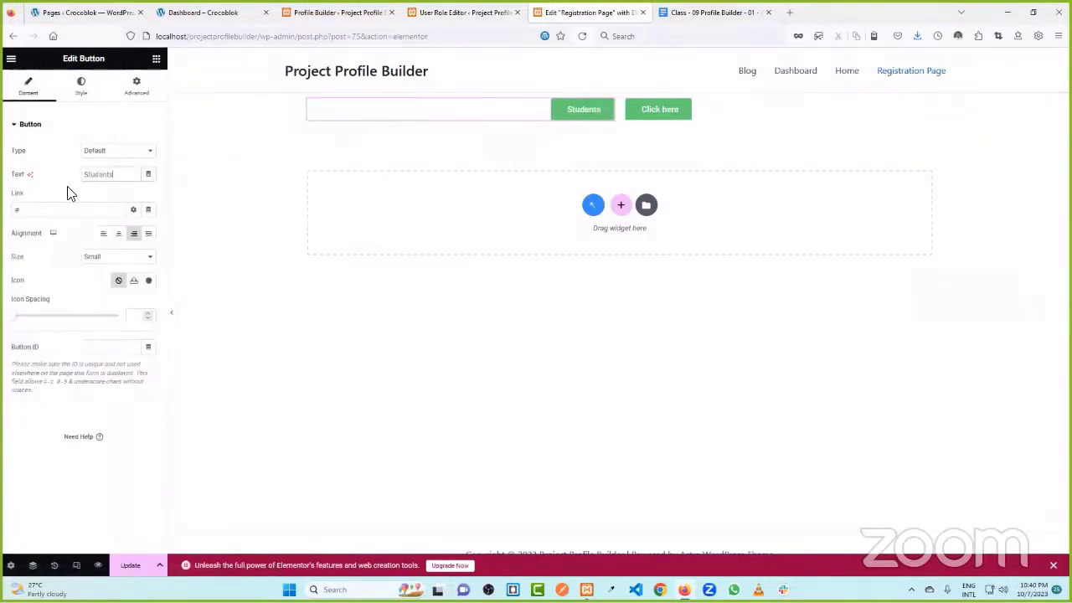
{"action": "left_click", "coordinate": [761, 117]}
{"action": "left_click_drag", "start_coordinate": [117, 177], "coordinate": [72, 173]}
{"action": "type", "text": "teacher"}
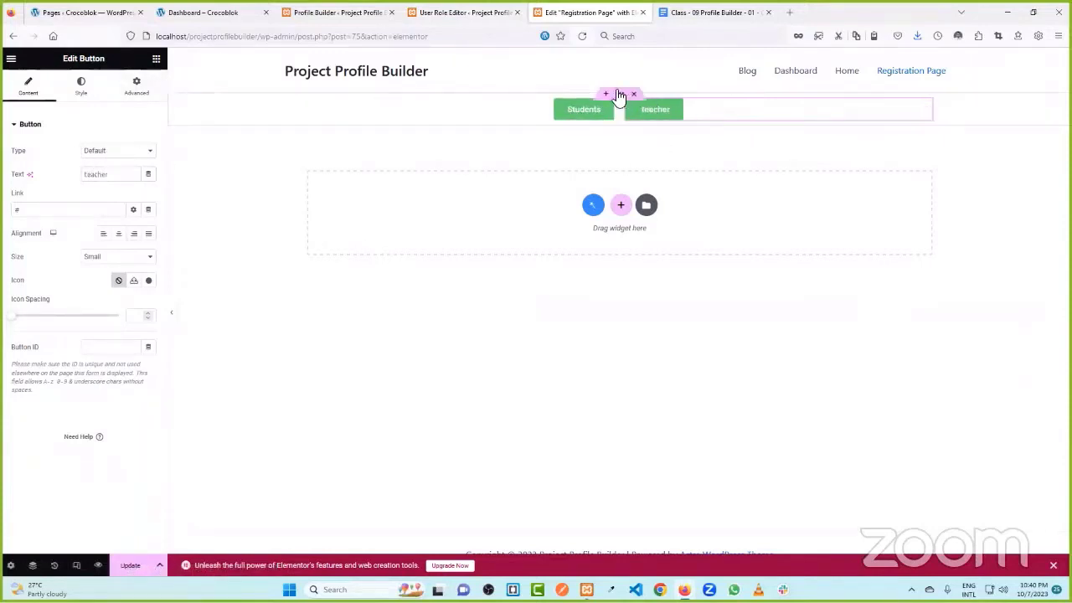
- Give the section a Min Height of 757 px, save the page, and return to User Role Editor
{"action": "left_click", "coordinate": [620, 94]}
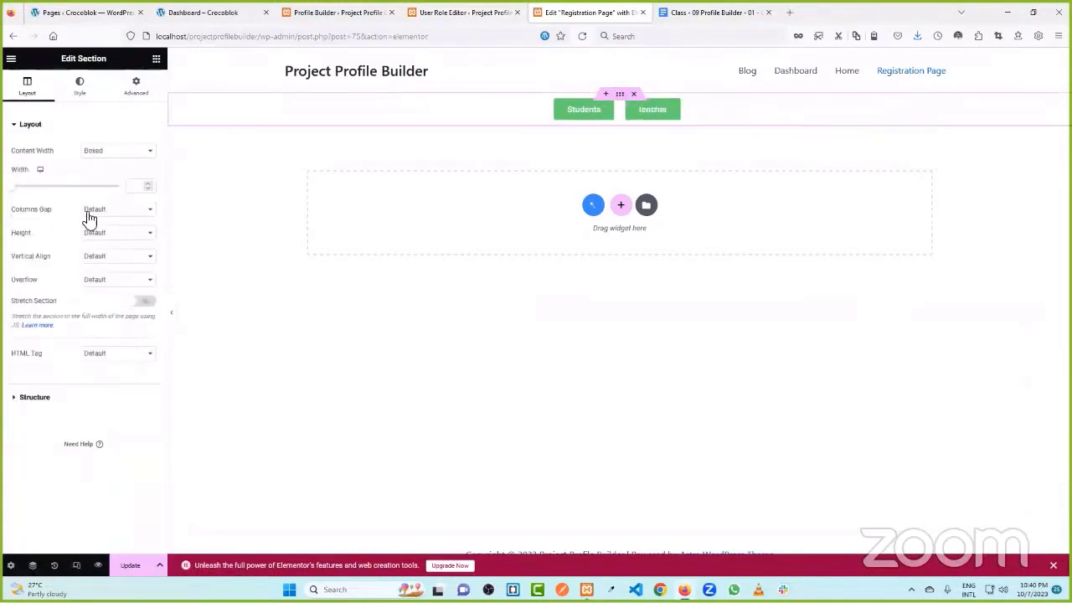
{"action": "left_click", "coordinate": [120, 233]}
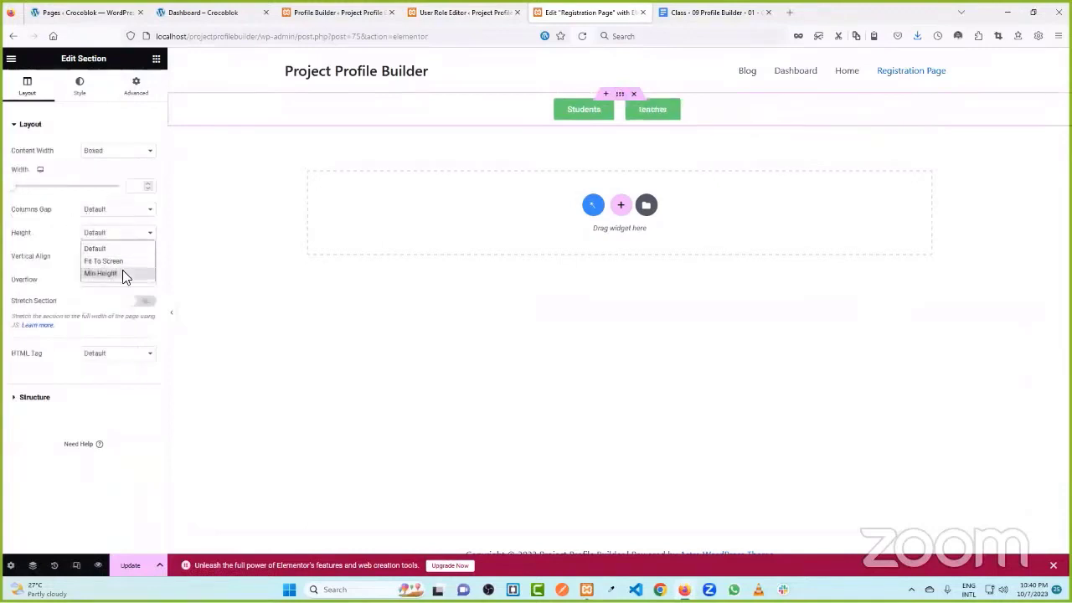
{"action": "left_click", "coordinate": [122, 273]}
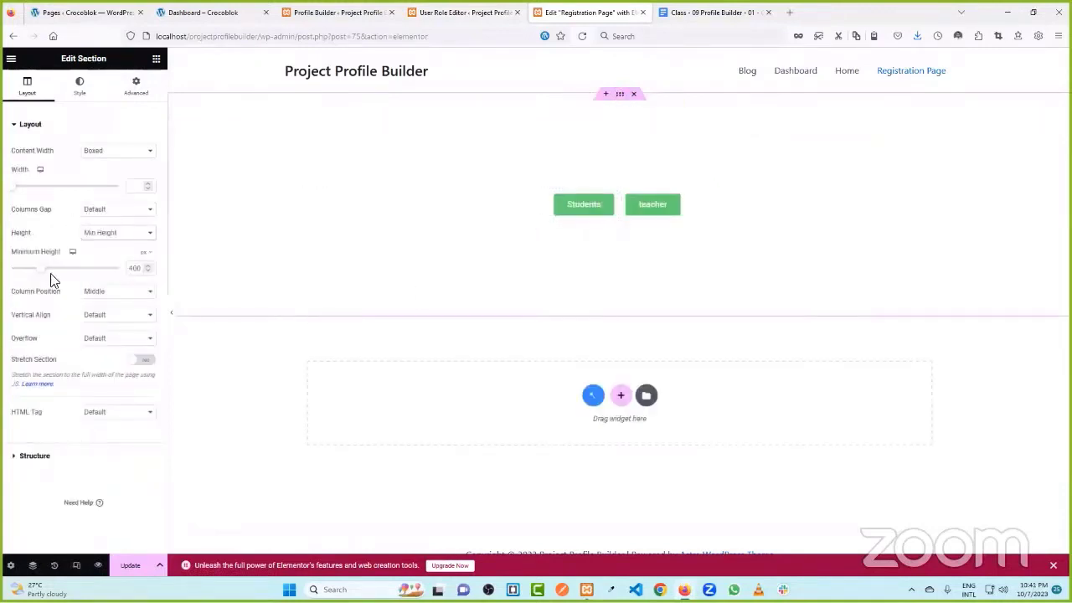
{"action": "left_click_drag", "start_coordinate": [46, 272], "coordinate": [70, 272]}
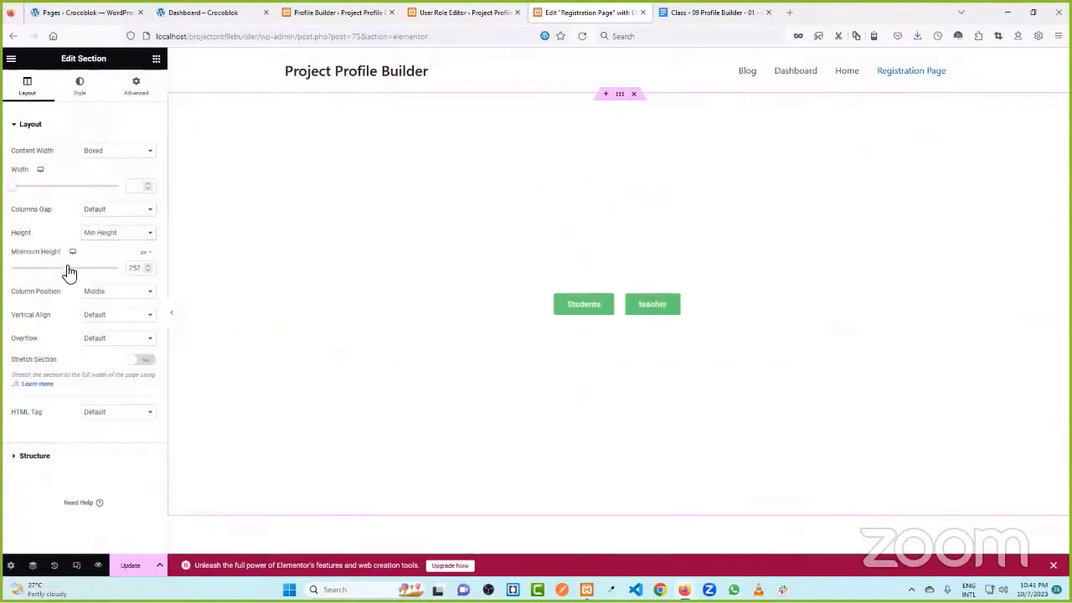
{"action": "left_click", "coordinate": [131, 565]}
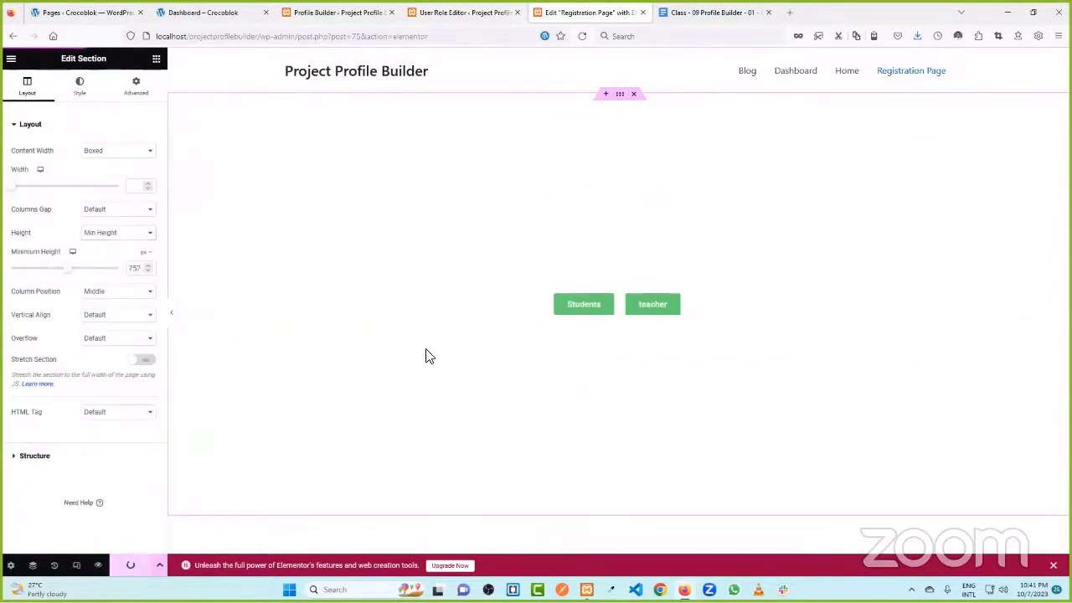
{"action": "left_click", "coordinate": [456, 12]}
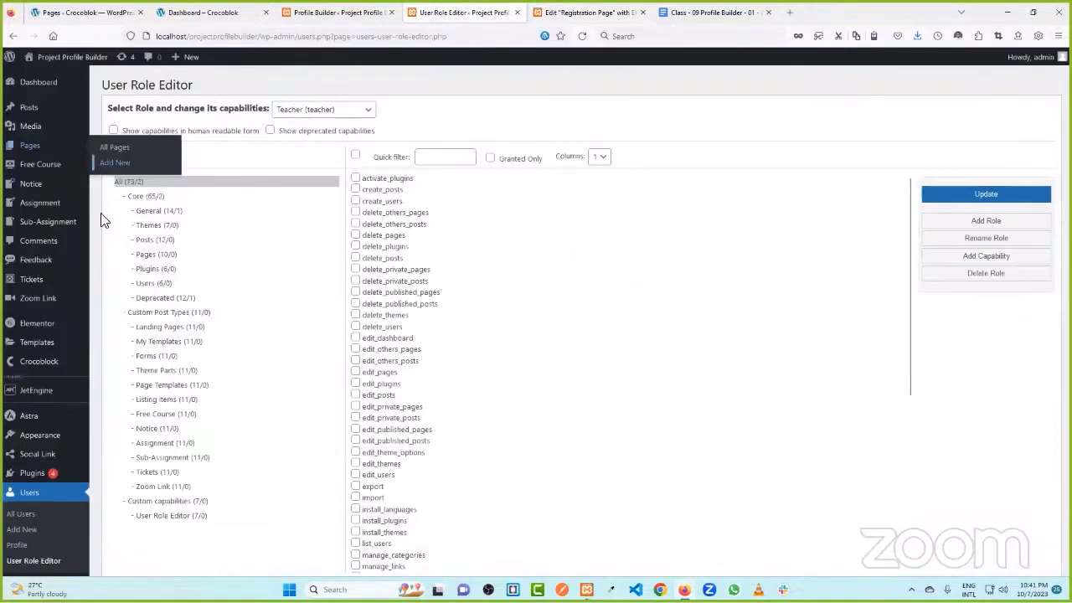
- Publish a new Students Registration page, keeping its students-registration slug
{"action": "mouse_move", "coordinate": [47, 149]}
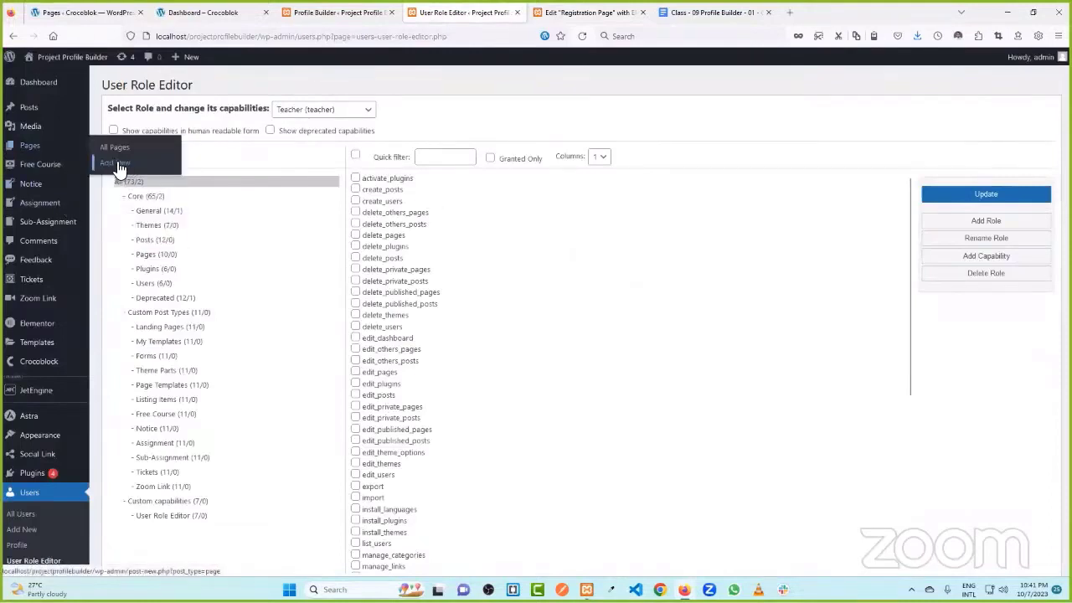
{"action": "middle_click", "coordinate": [120, 168]}
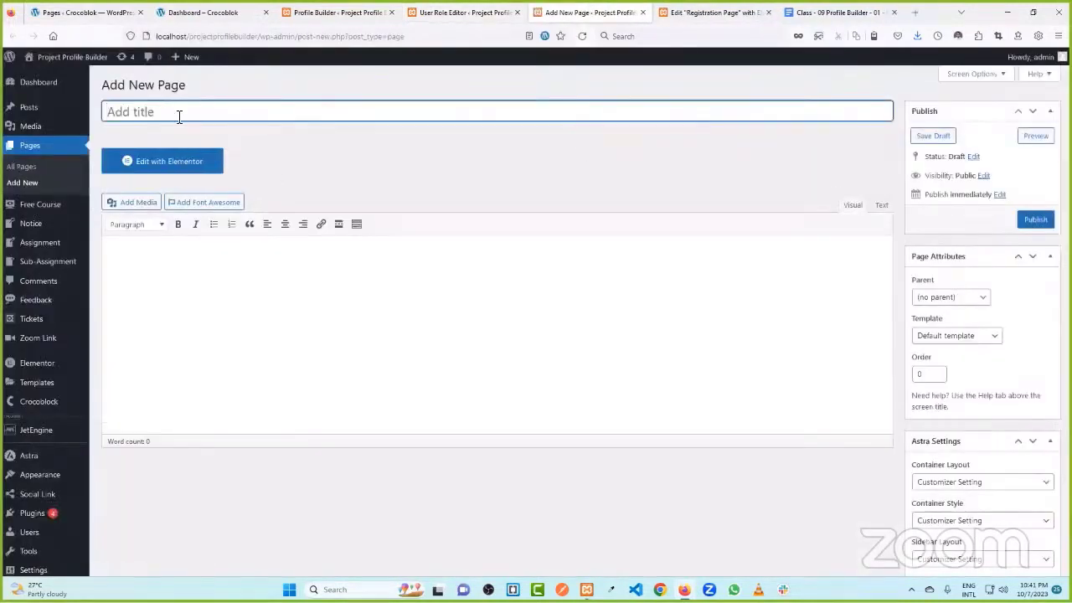
{"action": "type", "text": "Students Registration"}
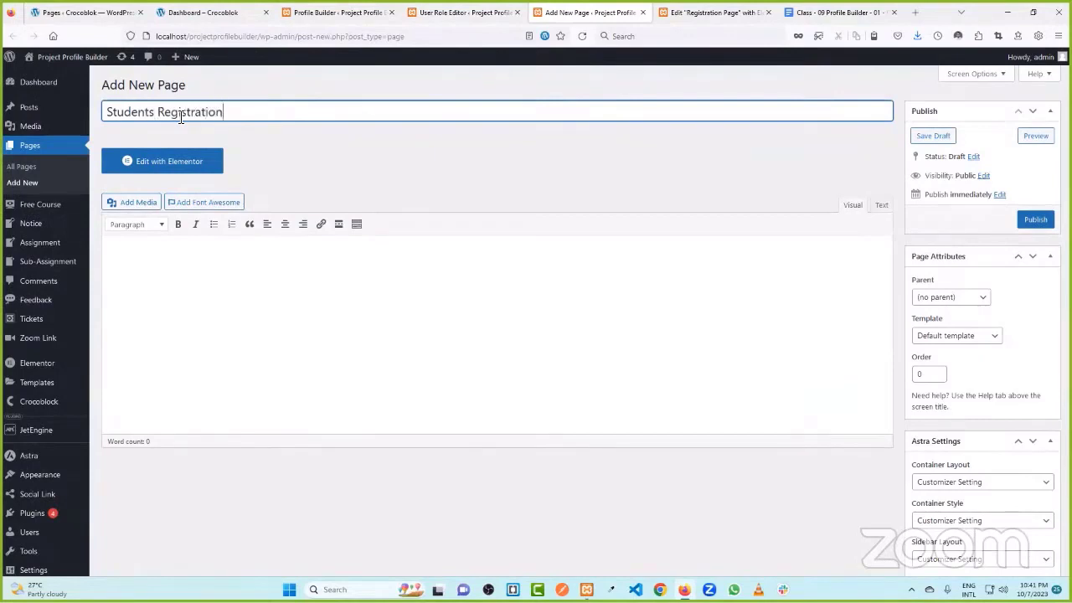
{"action": "left_click", "coordinate": [1036, 221]}
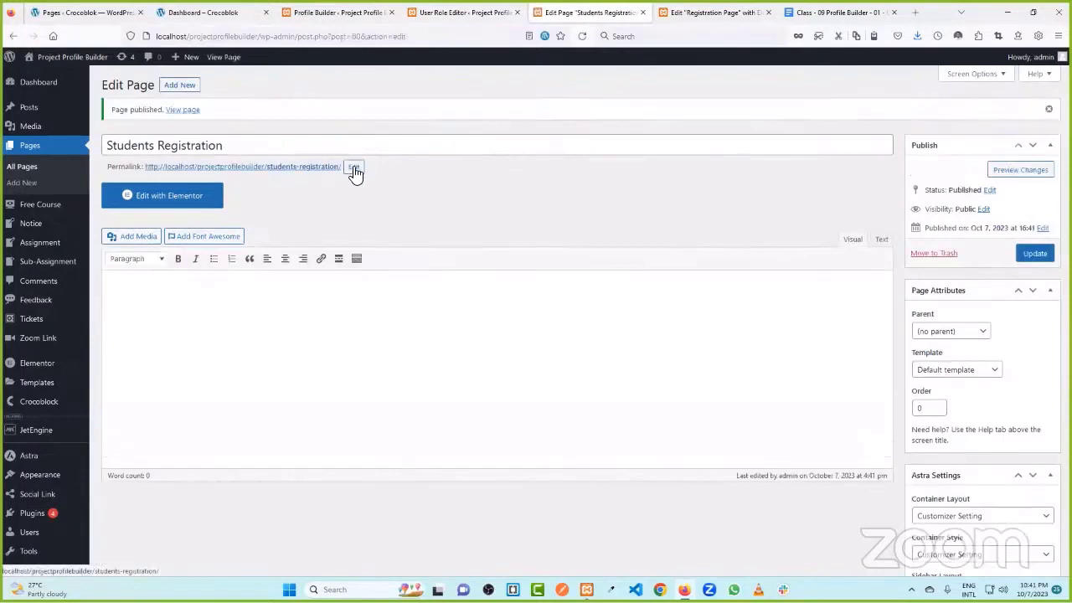
{"action": "left_click", "coordinate": [354, 166]}
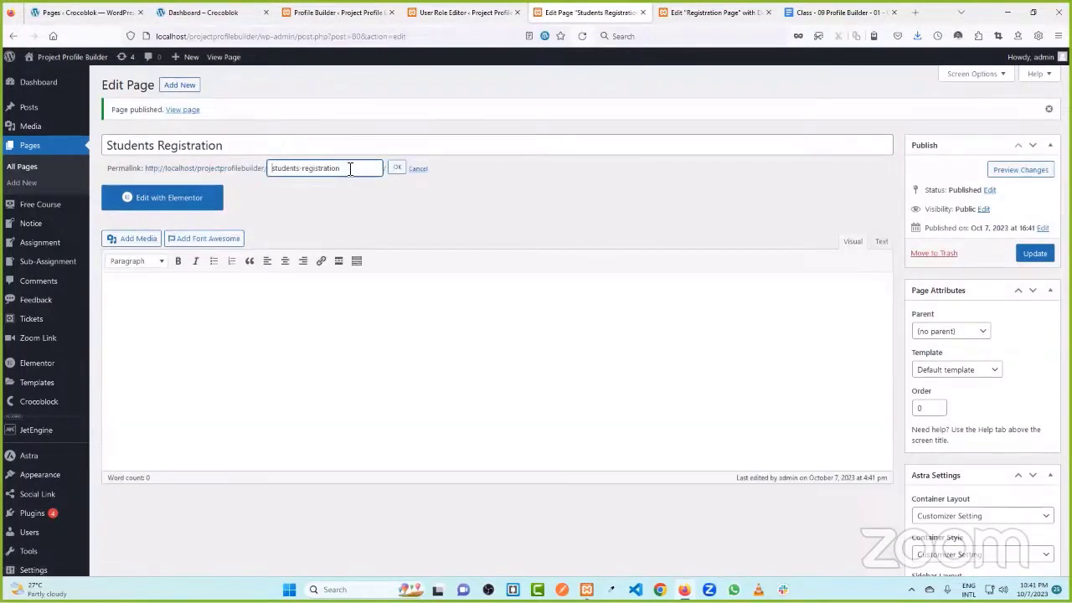
{"action": "left_click", "coordinate": [381, 191]}
{"action": "left_click", "coordinate": [417, 168]}
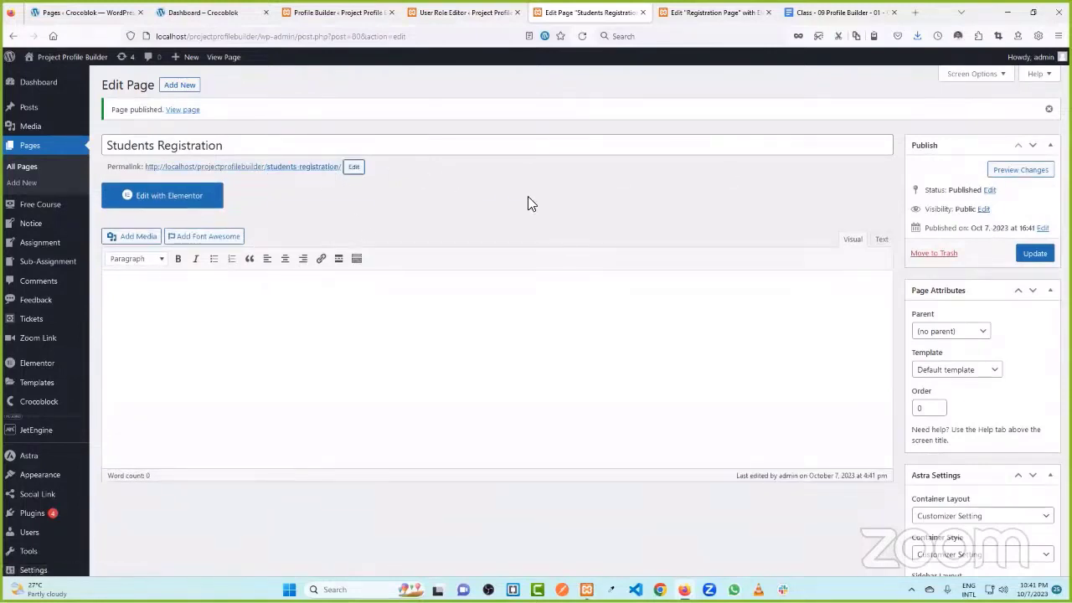
- Copy the Students Registration page URL into the Students button's link and update the Registration Page
{"action": "left_click", "coordinate": [255, 169]}
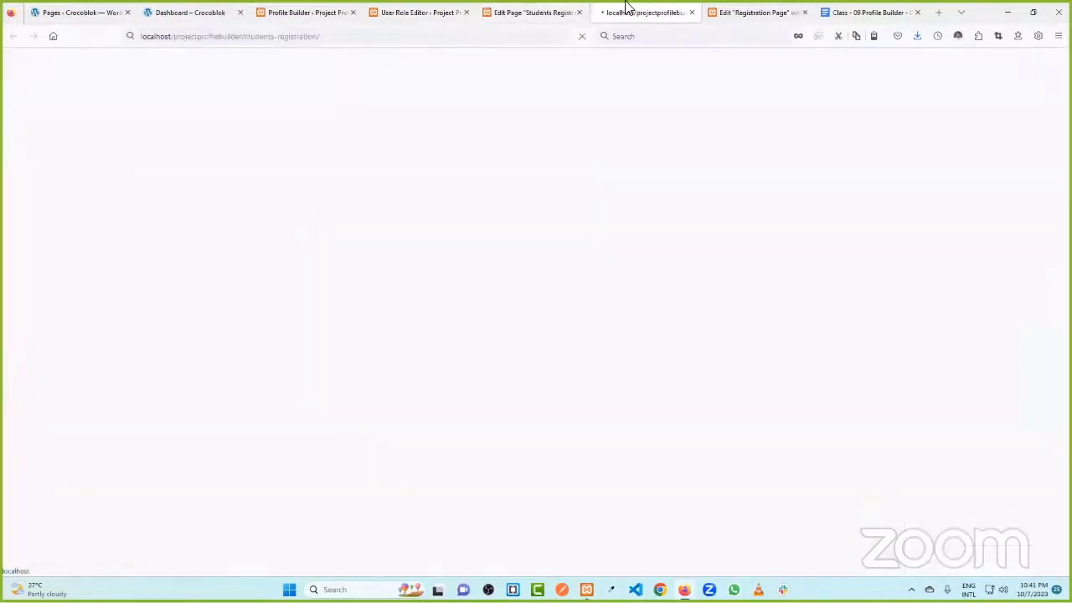
{"action": "left_click", "coordinate": [245, 37]}
{"action": "key", "text": "ctrl+c"}
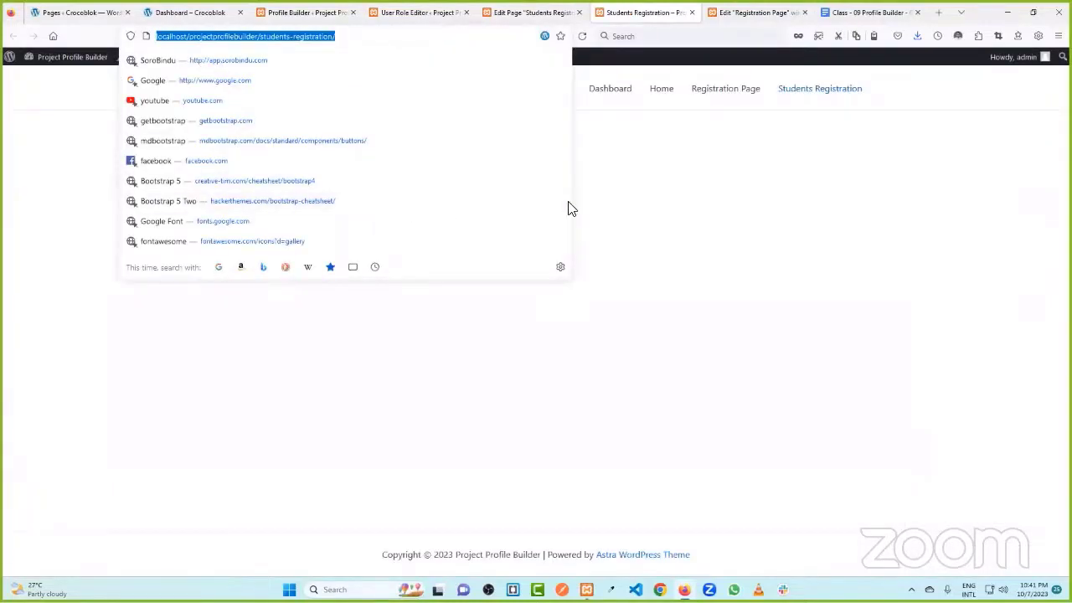
{"action": "left_click", "coordinate": [528, 12]}
{"action": "left_click", "coordinate": [791, 14]}
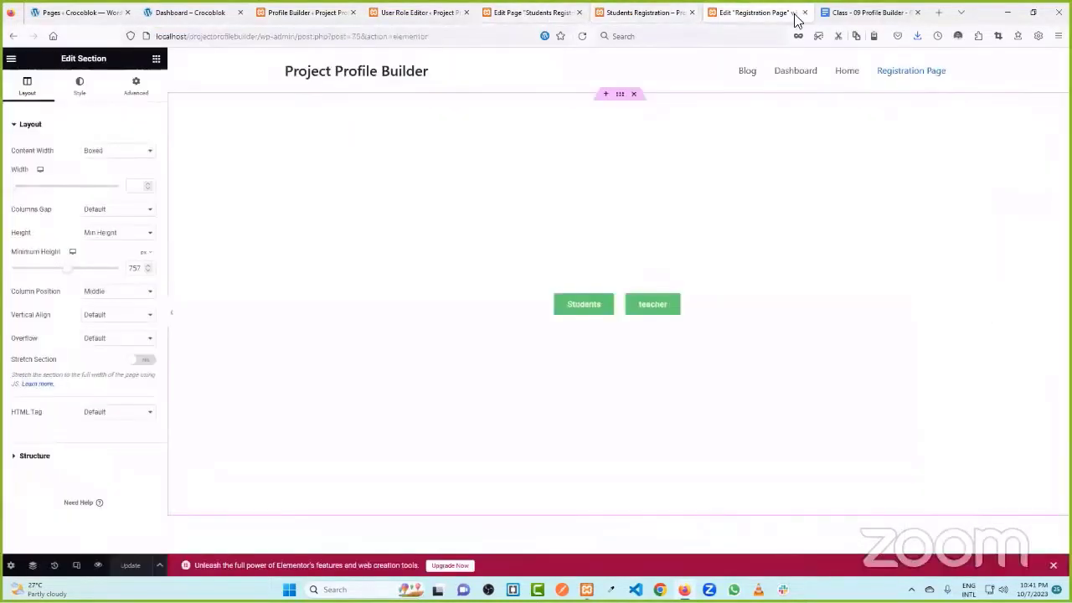
{"action": "left_click", "coordinate": [609, 311]}
{"action": "left_click", "coordinate": [8, 210]}
{"action": "key", "text": "ctrl+v"}
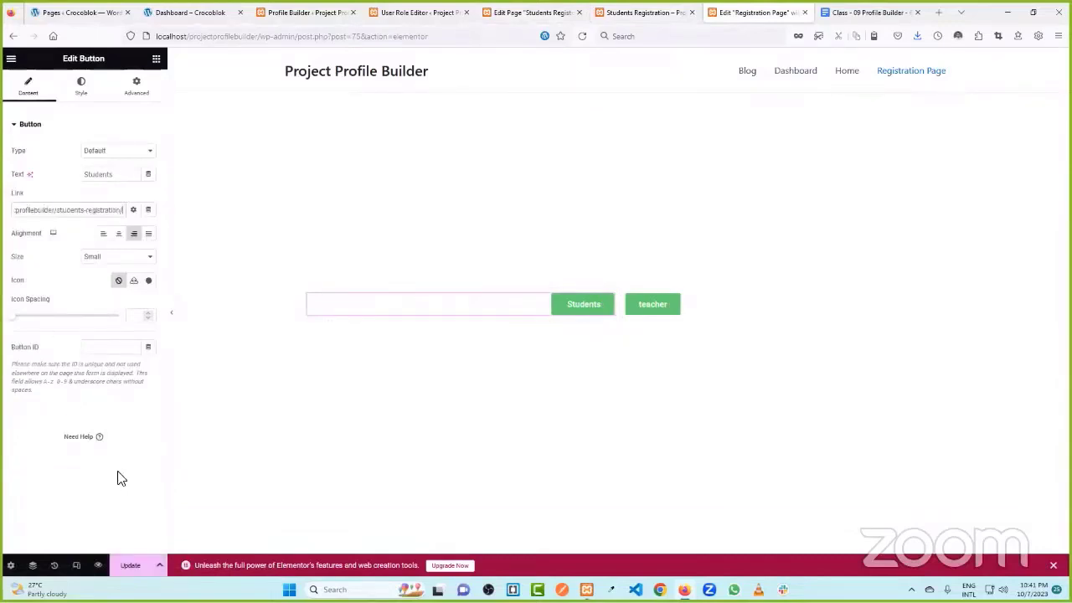
{"action": "left_click", "coordinate": [130, 565]}
{"action": "left_click", "coordinate": [432, 13]}
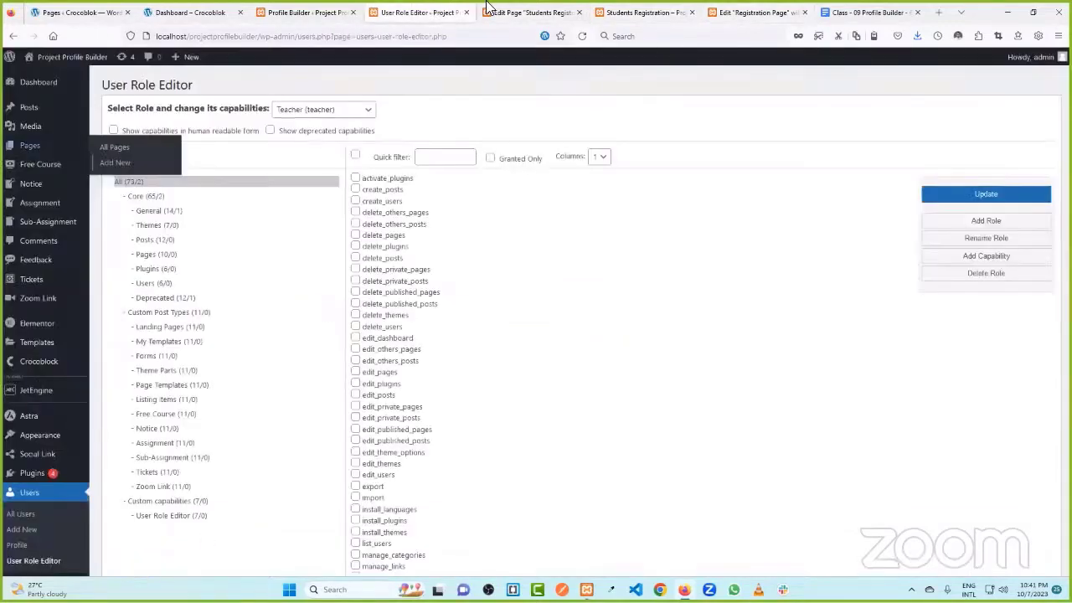
{"action": "left_click", "coordinate": [527, 13]}
- Start a new page titled 'Teacher Registration', correcting the capital letters
{"action": "left_click", "coordinate": [179, 84]}
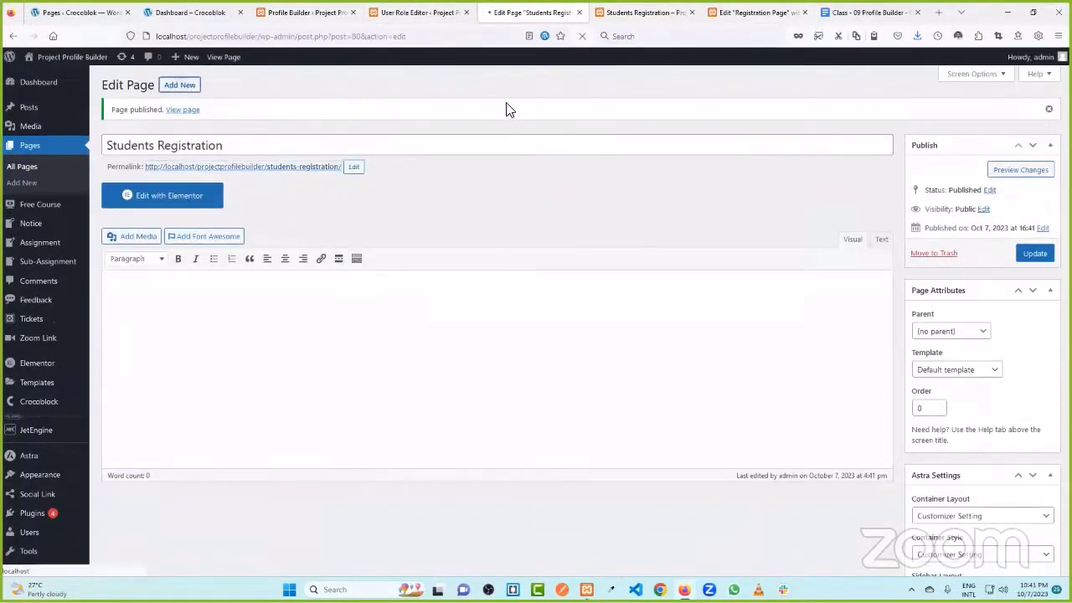
{"action": "type", "text": "teacher registration"}
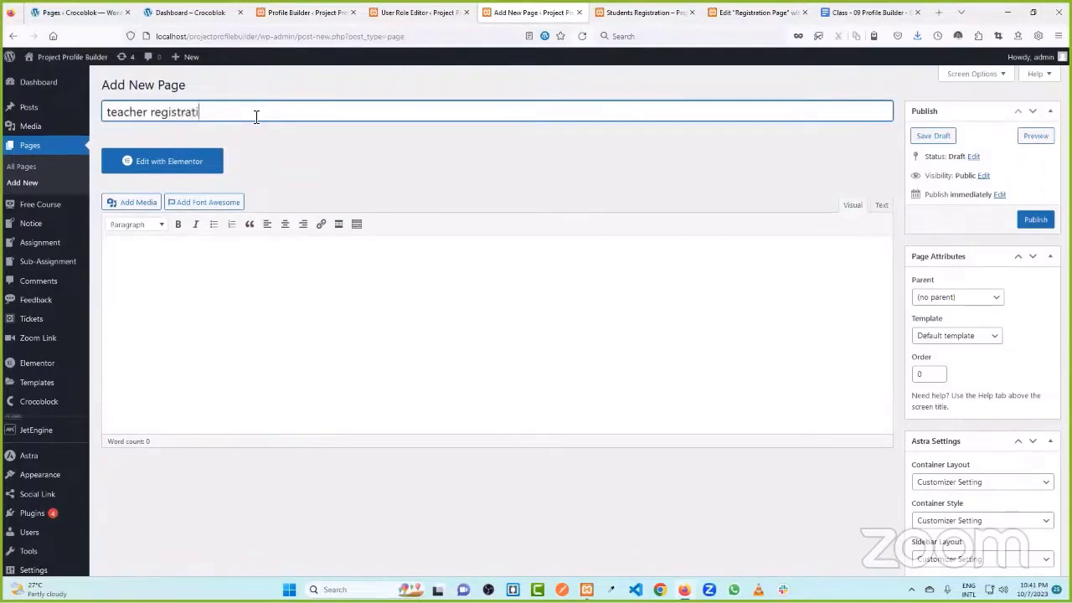
{"action": "left_click", "coordinate": [158, 112]}
{"action": "key", "text": "BackSpace"}
{"action": "type", "text": "R"}
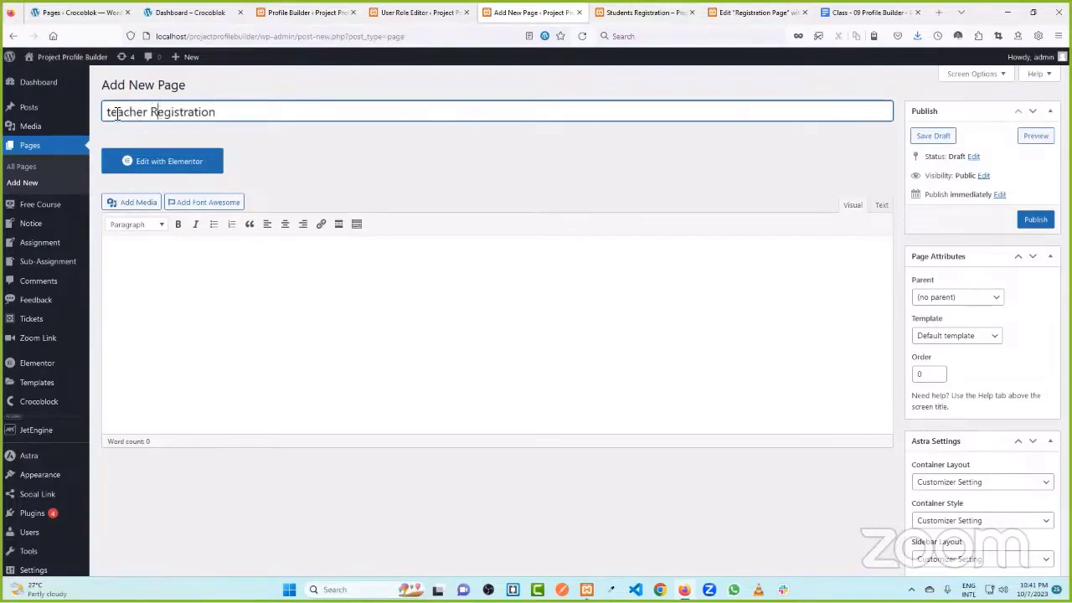
{"action": "left_click", "coordinate": [115, 112]}
{"action": "key", "text": "BackSpace"}
{"action": "type", "text": "T"}
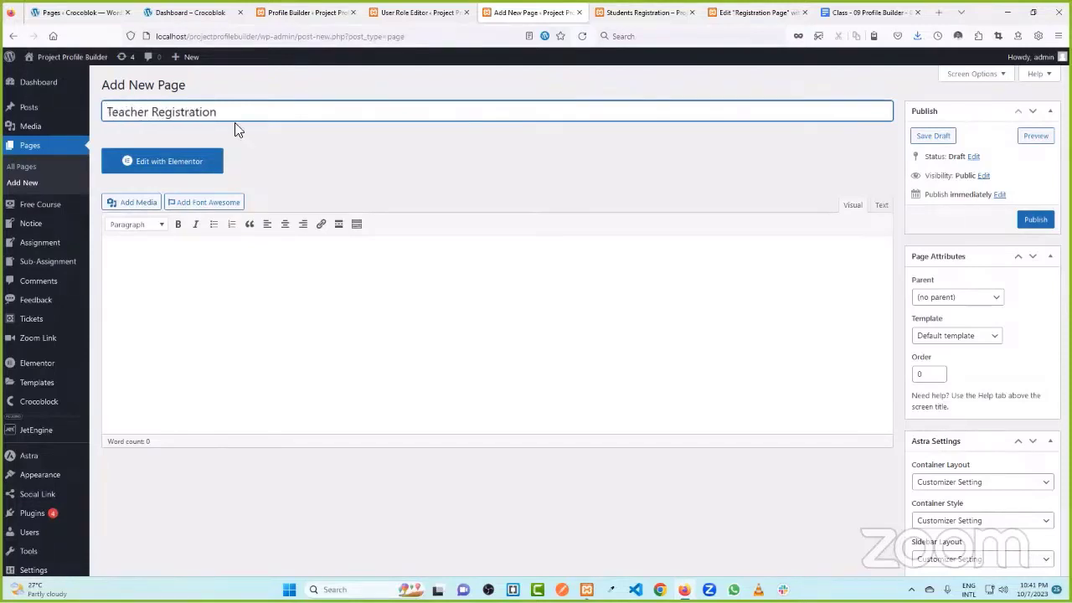
- Publish the Teacher Registration page, then enable Disable Title and update it
{"action": "left_click", "coordinate": [1033, 221]}
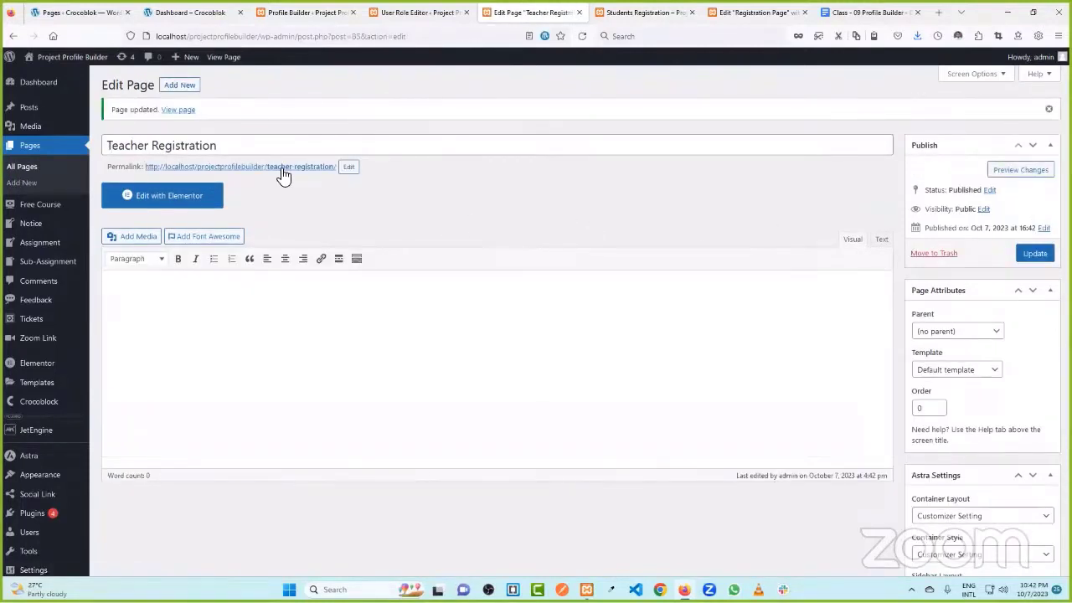
{"action": "scroll", "coordinate": [983, 444], "scroll_direction": "down", "scroll_amount": 5}
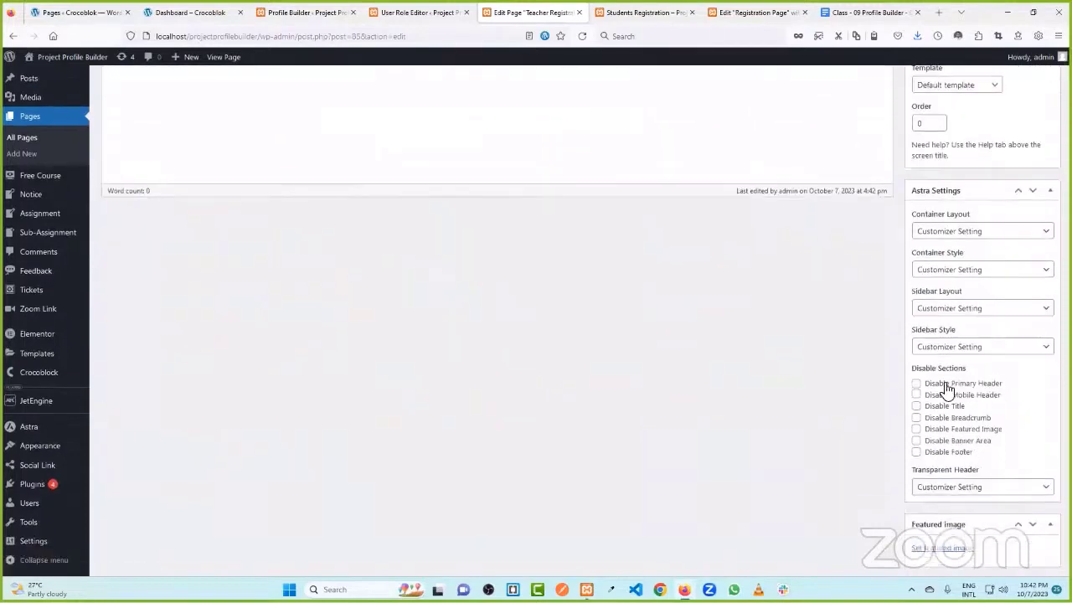
{"action": "left_click", "coordinate": [948, 368]}
{"action": "scroll", "coordinate": [979, 351], "scroll_direction": "up", "scroll_amount": 5}
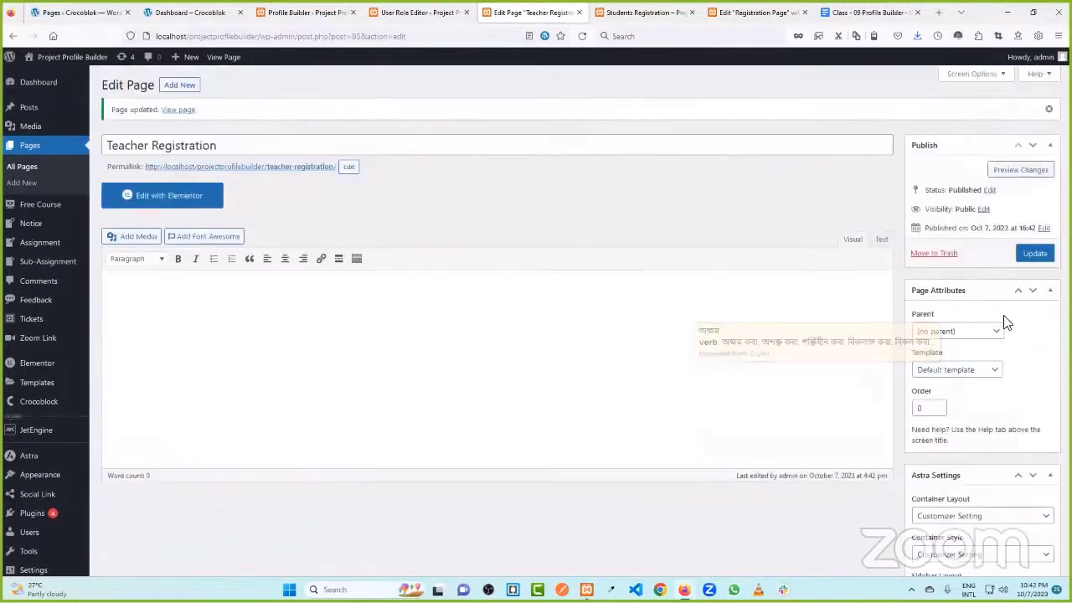
{"action": "left_click", "coordinate": [1031, 253]}
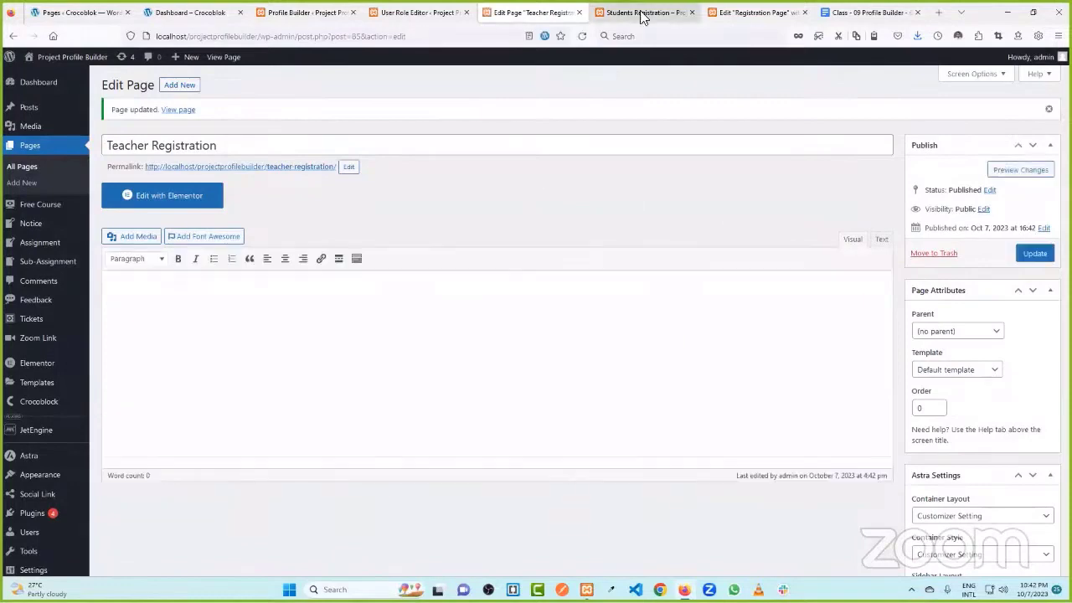
- Open the live Teacher Registration page and copy its URL
{"action": "left_click", "coordinate": [641, 11]}
{"action": "left_click", "coordinate": [523, 10]}
{"action": "left_click", "coordinate": [423, 12]}
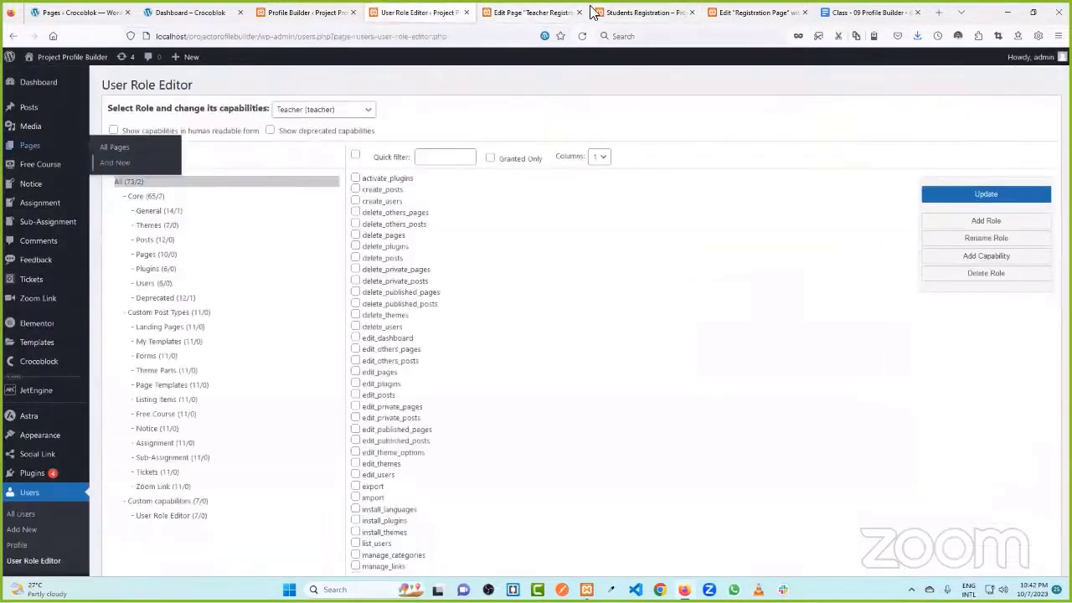
{"action": "left_click", "coordinate": [641, 12]}
{"action": "left_click", "coordinate": [543, 10]}
{"action": "left_click", "coordinate": [240, 169]}
{"action": "left_click", "coordinate": [379, 40]}
{"action": "key", "text": "ctrl+c"}
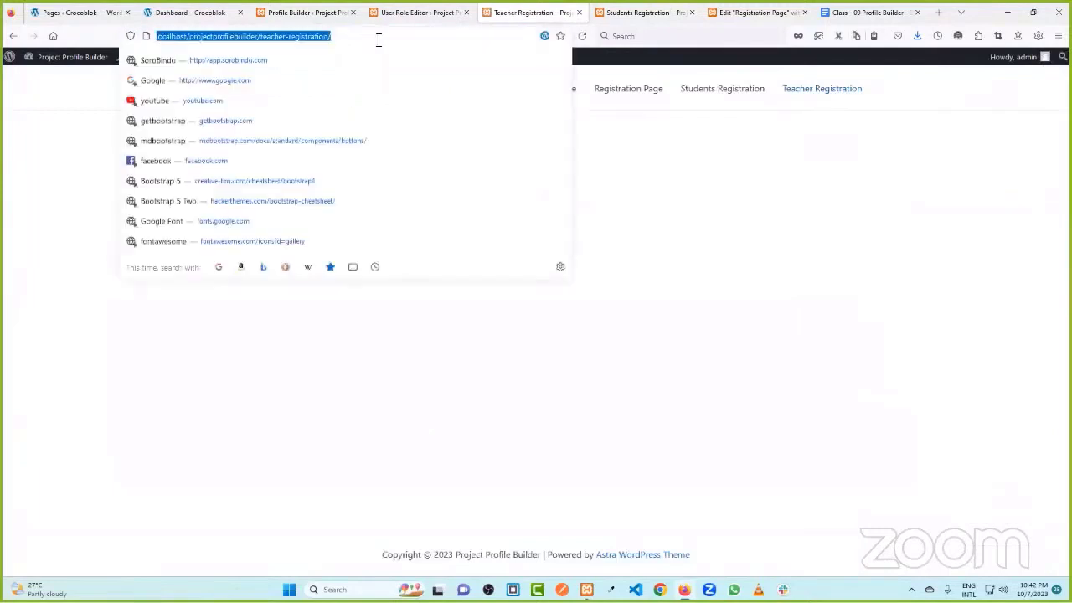
{"action": "left_click", "coordinate": [619, 10]}
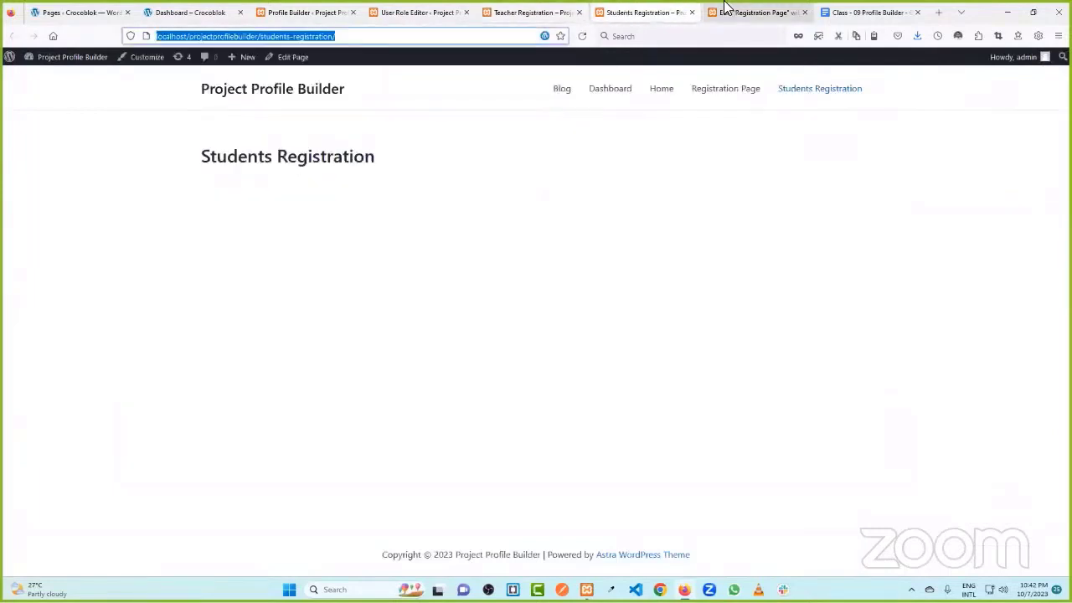
{"action": "left_click", "coordinate": [725, 11]}
- Set the teacher button's link to the Teacher Registration URL and update the Registration Page
{"action": "left_click", "coordinate": [666, 308]}
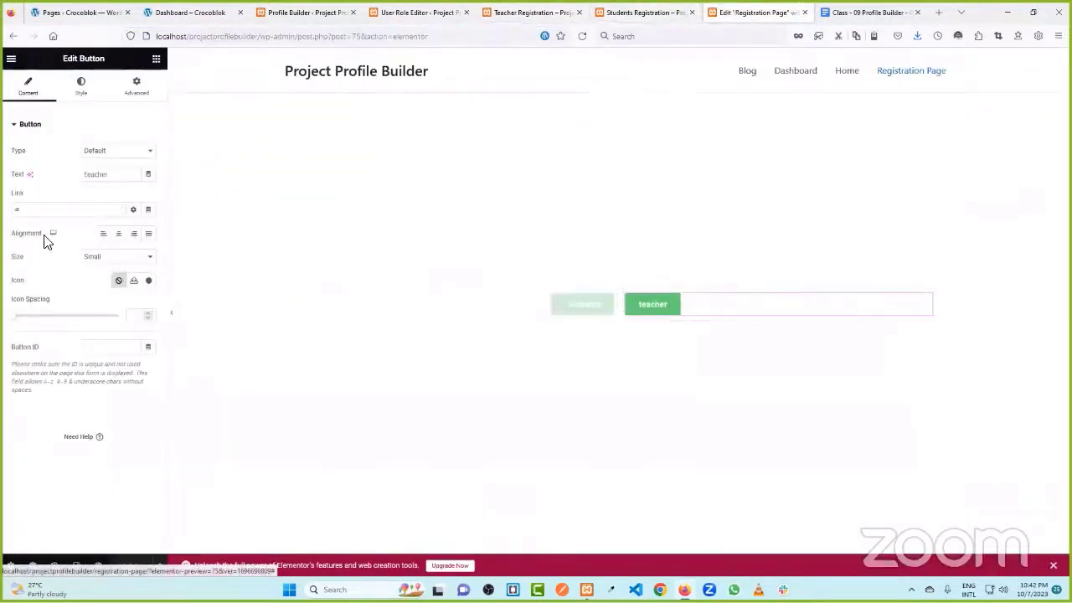
{"action": "left_click", "coordinate": [15, 210]}
{"action": "key", "text": "ctrl+v"}
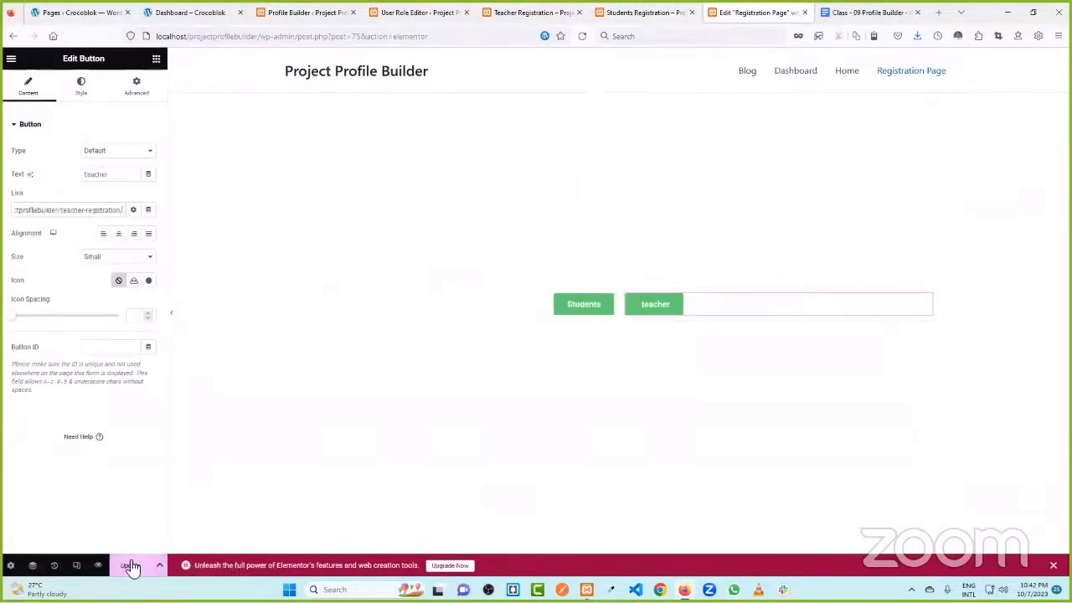
{"action": "left_click", "coordinate": [132, 566]}
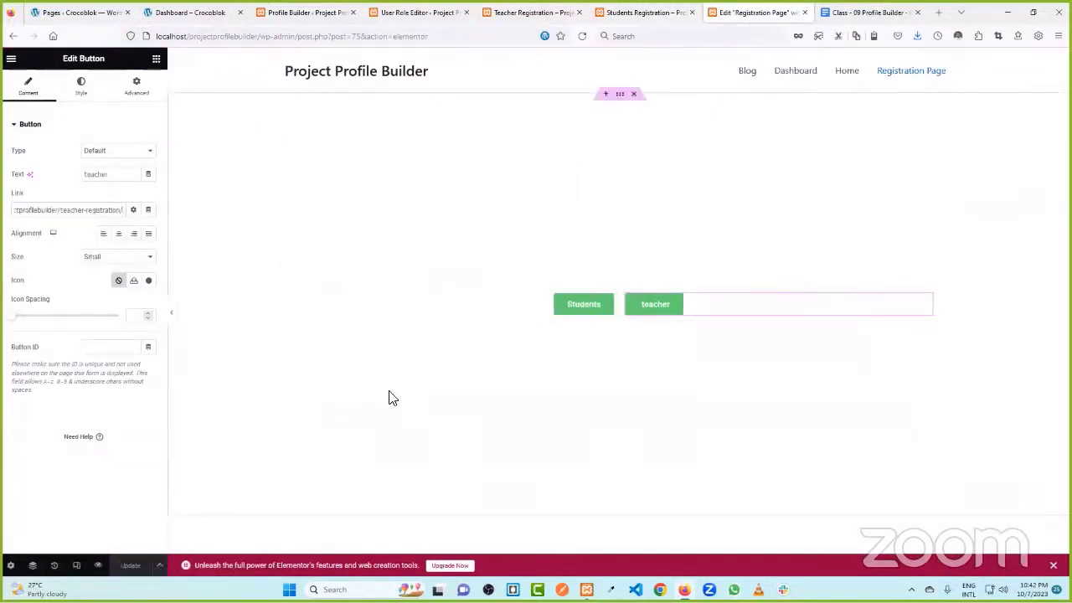
{"action": "left_click", "coordinate": [520, 11]}
{"action": "left_click", "coordinate": [419, 12]}
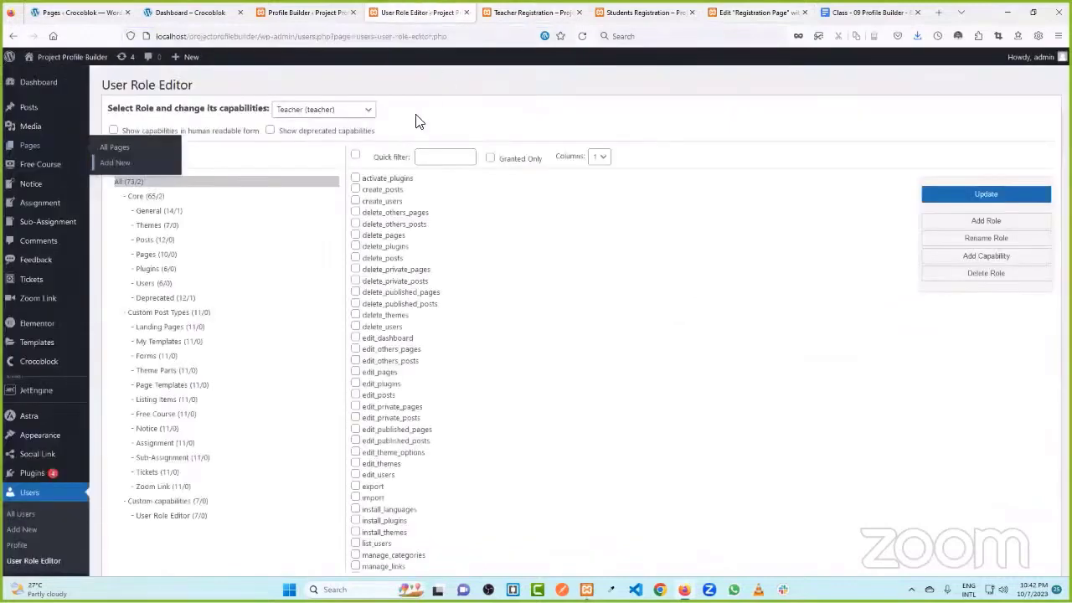
{"action": "left_click", "coordinate": [30, 149]}
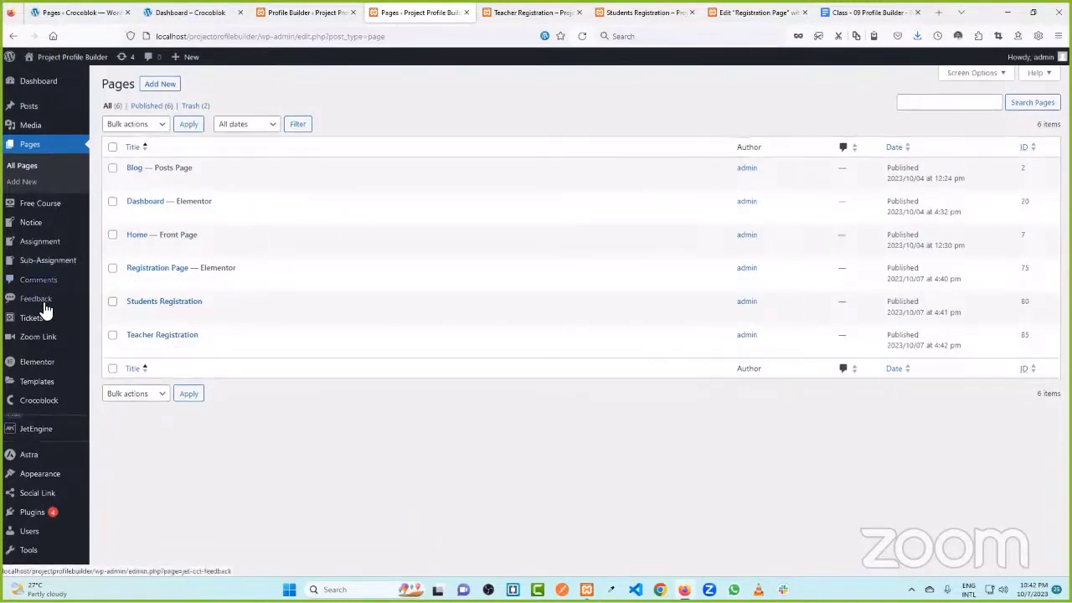
- Add a new JetEngine form, type 'Students Registration' as its title, then delete it
{"action": "scroll", "coordinate": [46, 308], "scroll_direction": "down", "scroll_amount": 1}
{"action": "mouse_move", "coordinate": [51, 400]}
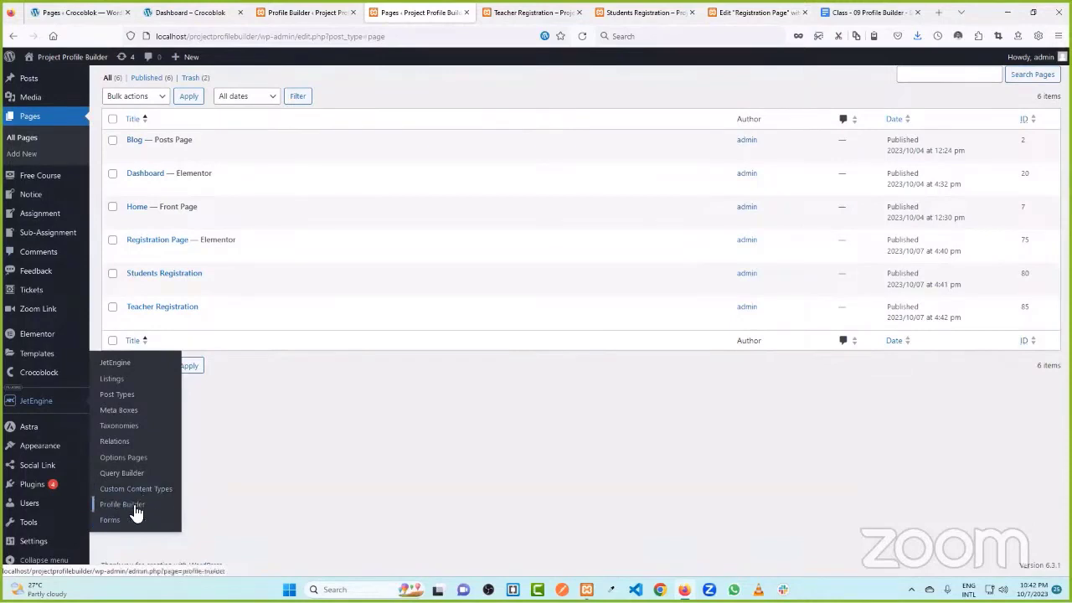
{"action": "left_click", "coordinate": [138, 519]}
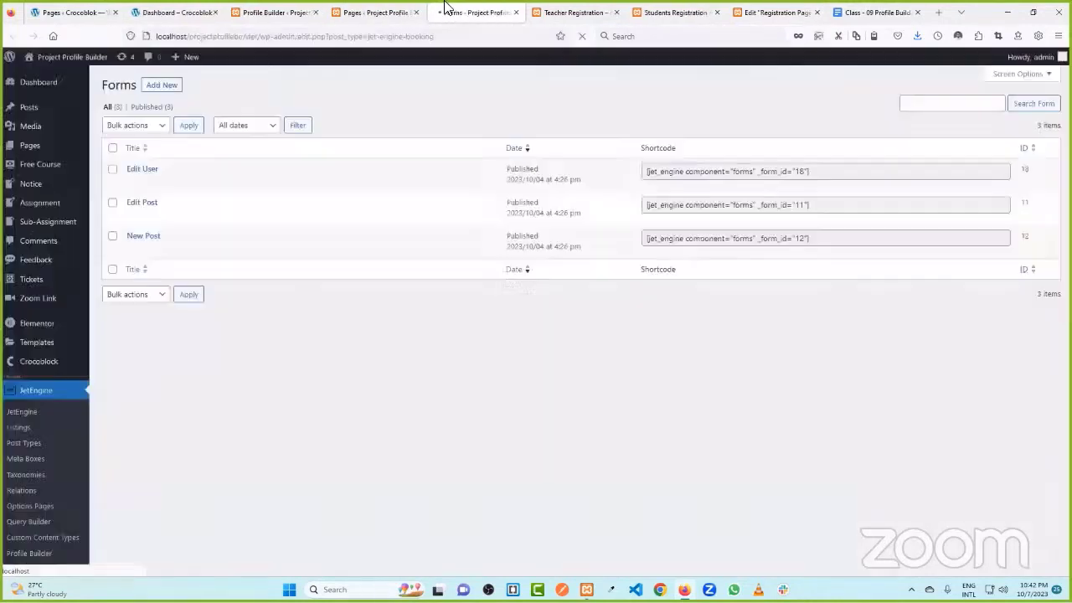
{"action": "left_click", "coordinate": [155, 88]}
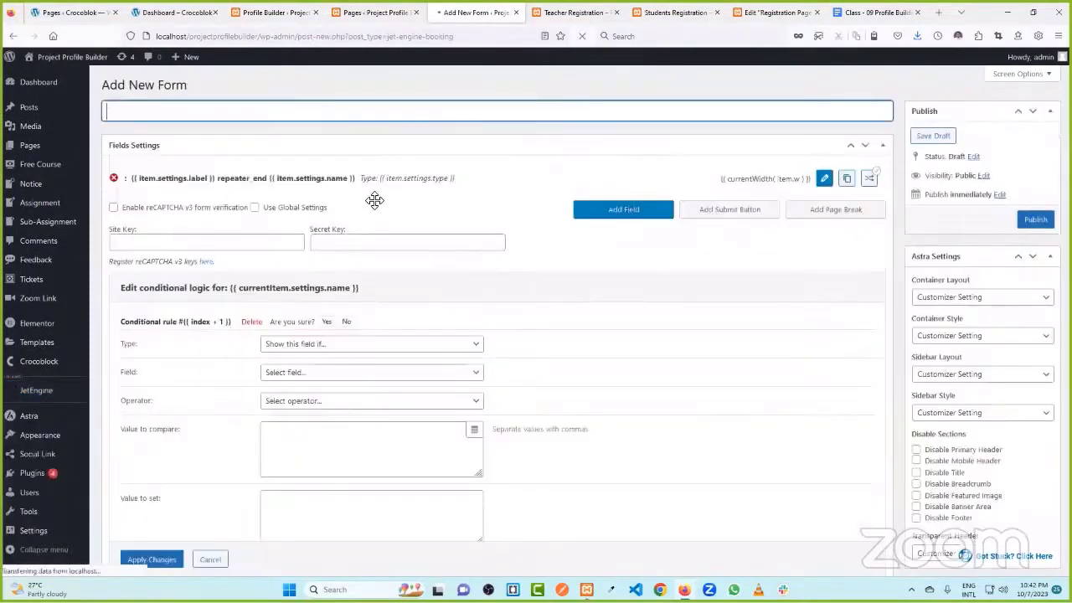
{"action": "type", "text": "Students Re"}
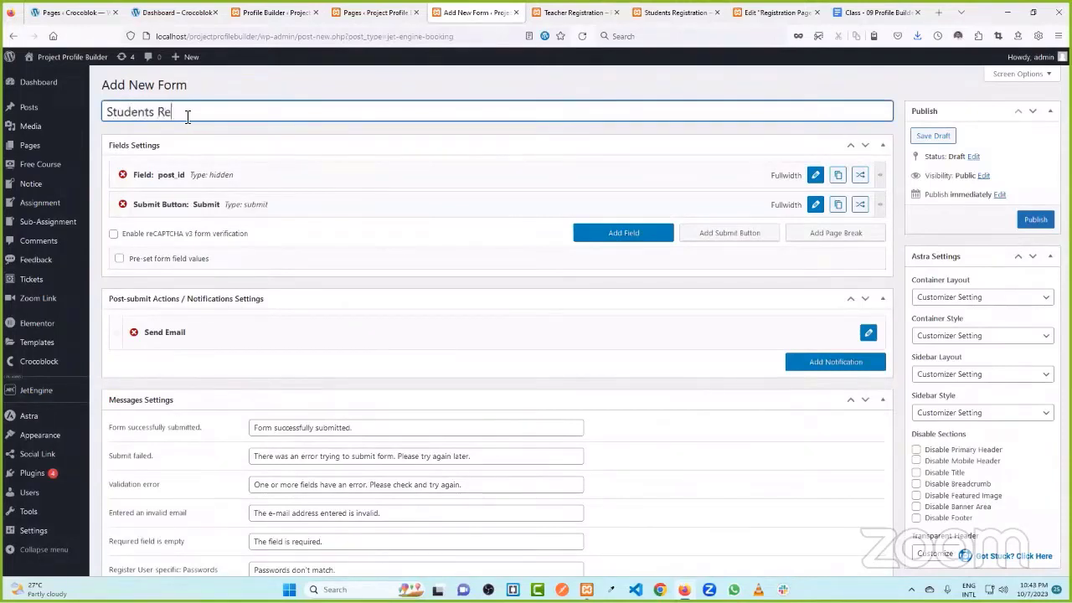
{"action": "type", "text": "gistration"}
{"action": "left_click", "coordinate": [390, 163]}
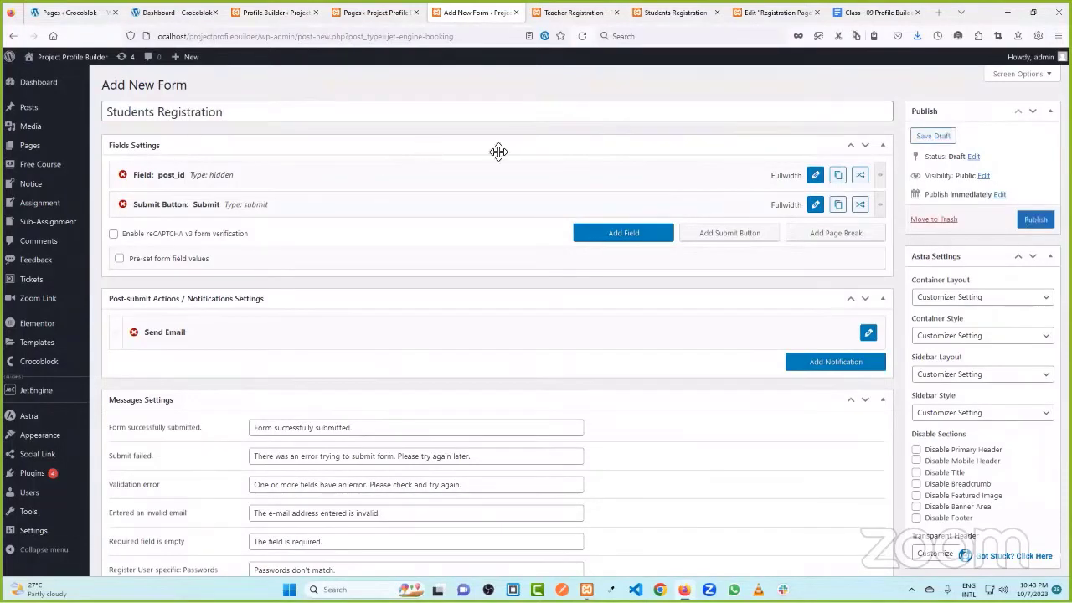
{"action": "left_click_drag", "start_coordinate": [272, 115], "coordinate": [71, 113]}
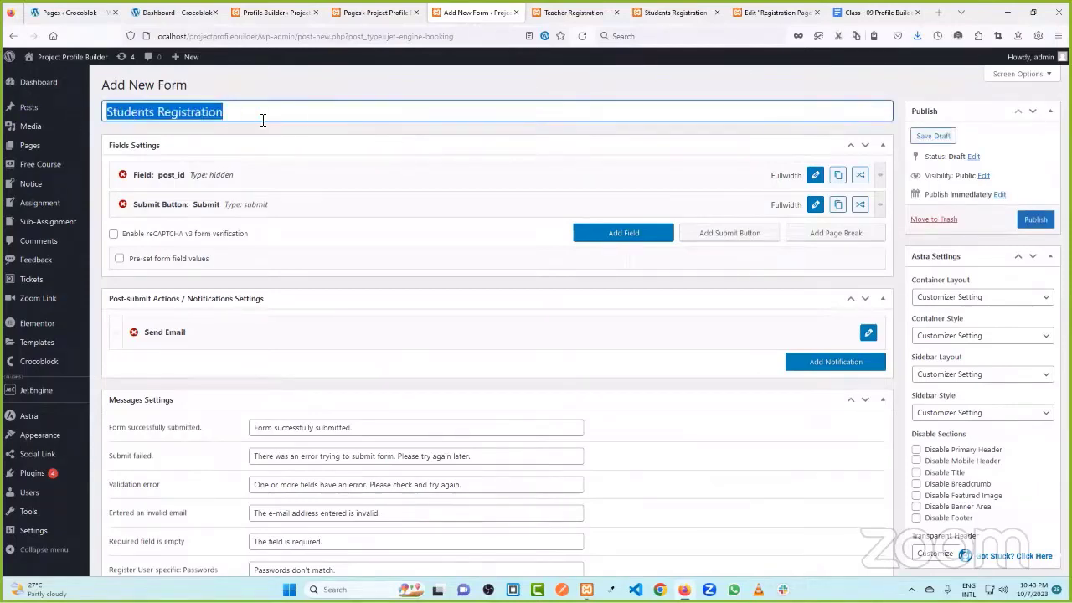
{"action": "key", "text": "BackSpace"}
{"action": "scroll", "coordinate": [34, 335], "scroll_direction": "down", "scroll_amount": 2}
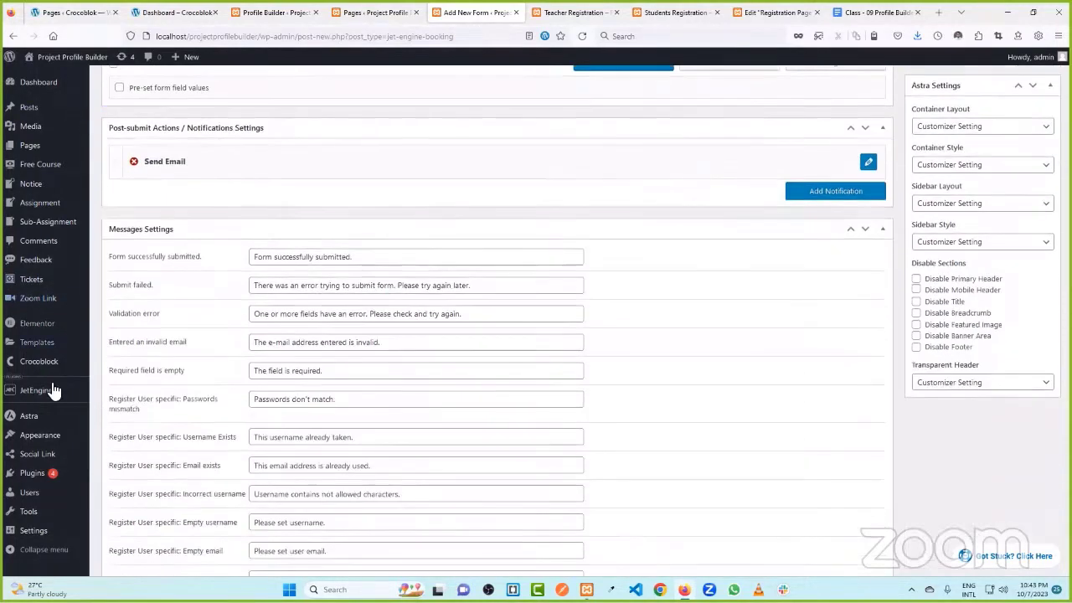
- Search Add Plugins for 'jet form builder' and install JetFormBuilder — Dynamic Blocks Form Builder
{"action": "left_click", "coordinate": [124, 491]}
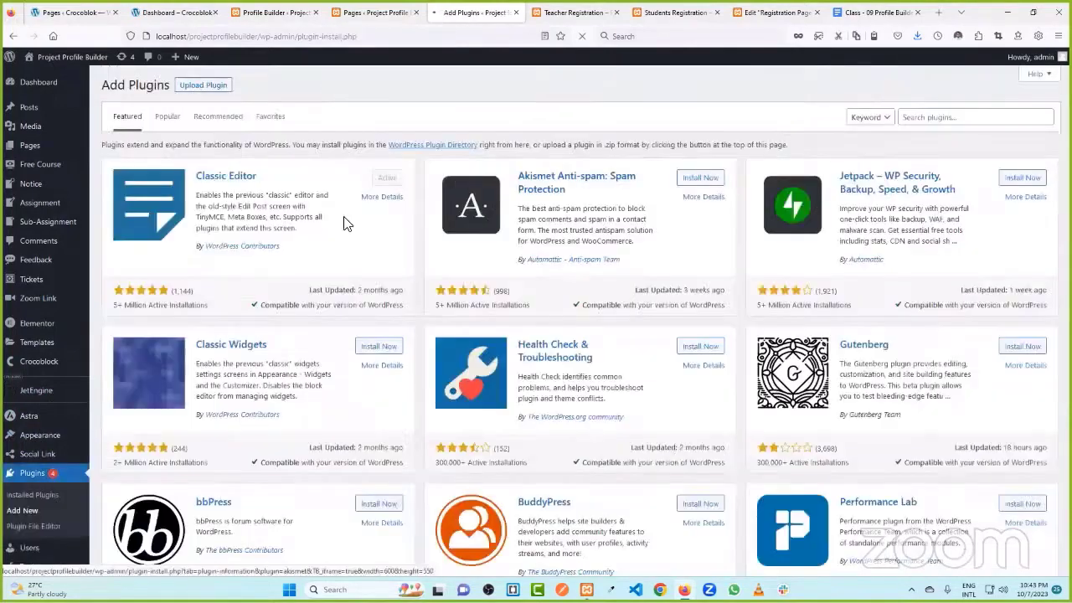
{"action": "left_click", "coordinate": [962, 117]}
{"action": "type", "text": "form builder"}
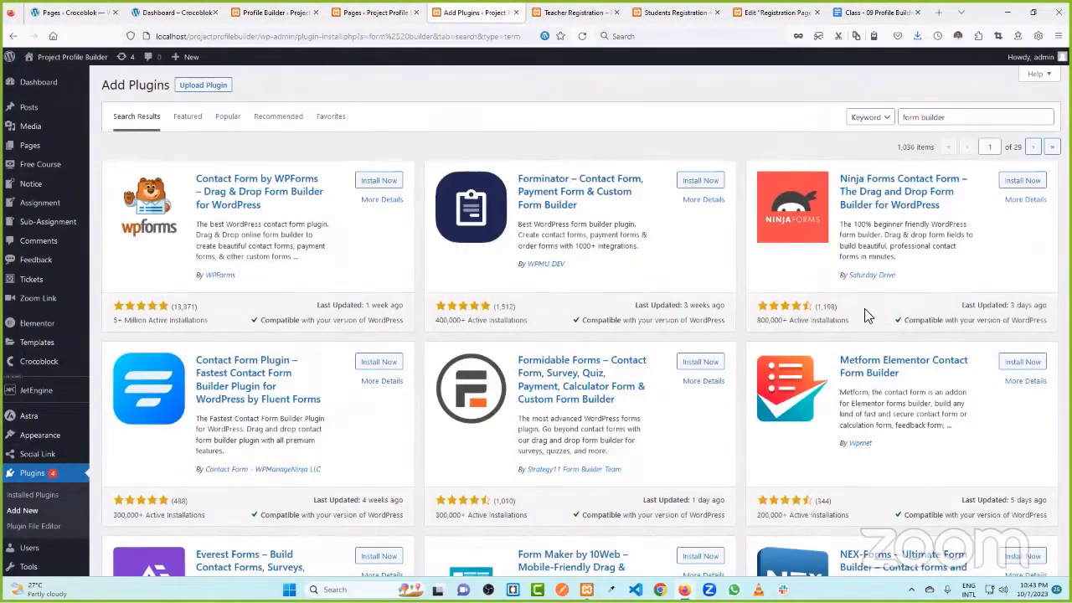
{"action": "scroll", "coordinate": [691, 325], "scroll_direction": "down", "scroll_amount": 4}
{"action": "scroll", "coordinate": [715, 316], "scroll_direction": "up", "scroll_amount": 4}
{"action": "left_click", "coordinate": [905, 116]}
{"action": "type", "text": "jet"}
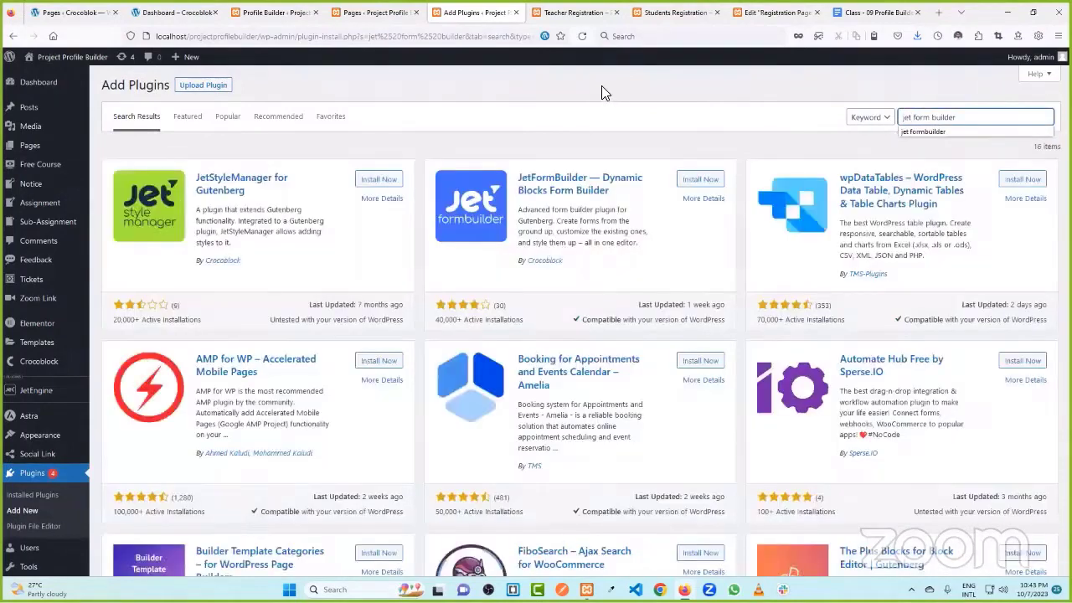
{"action": "left_click", "coordinate": [692, 180]}
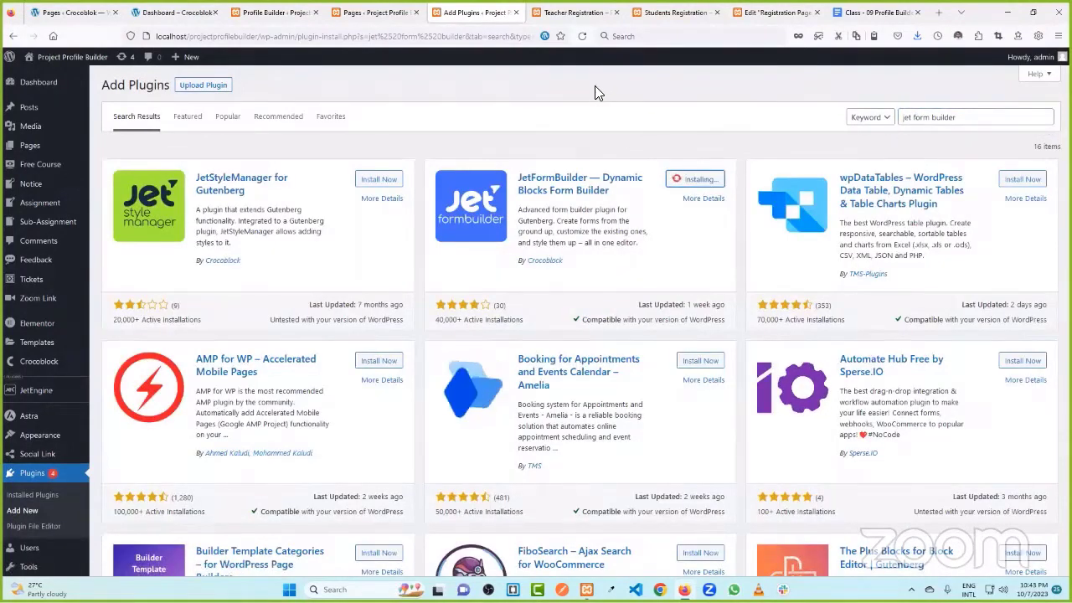
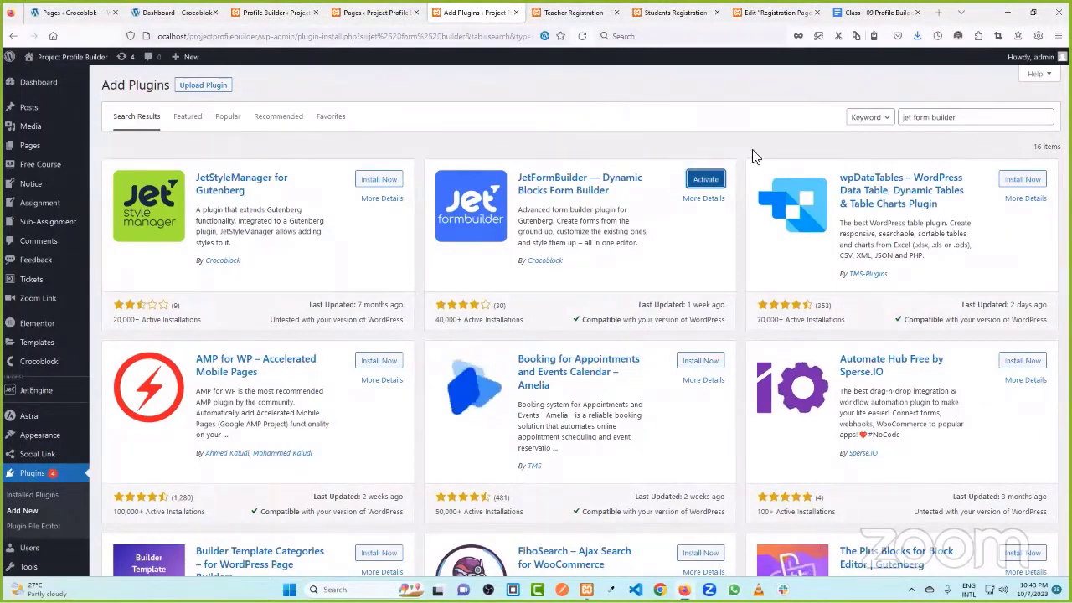
- Activate the JetFormBuilder plugin, dismiss the notice, and create a new JetFormBuilder form
{"action": "left_click", "coordinate": [705, 180]}
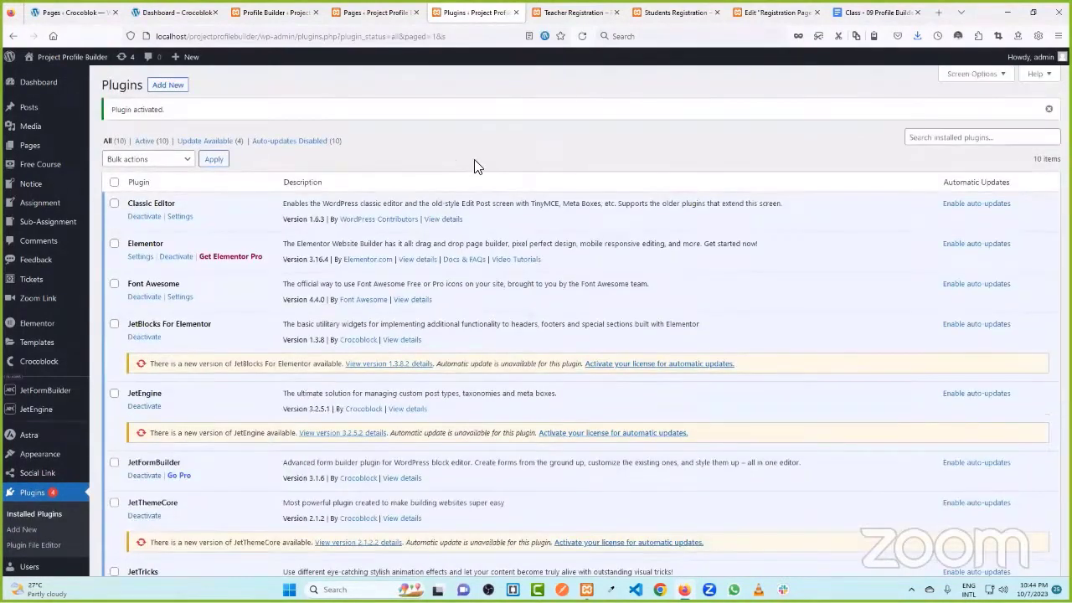
{"action": "left_click", "coordinate": [1047, 110]}
{"action": "scroll", "coordinate": [252, 138], "scroll_direction": "down", "scroll_amount": 5}
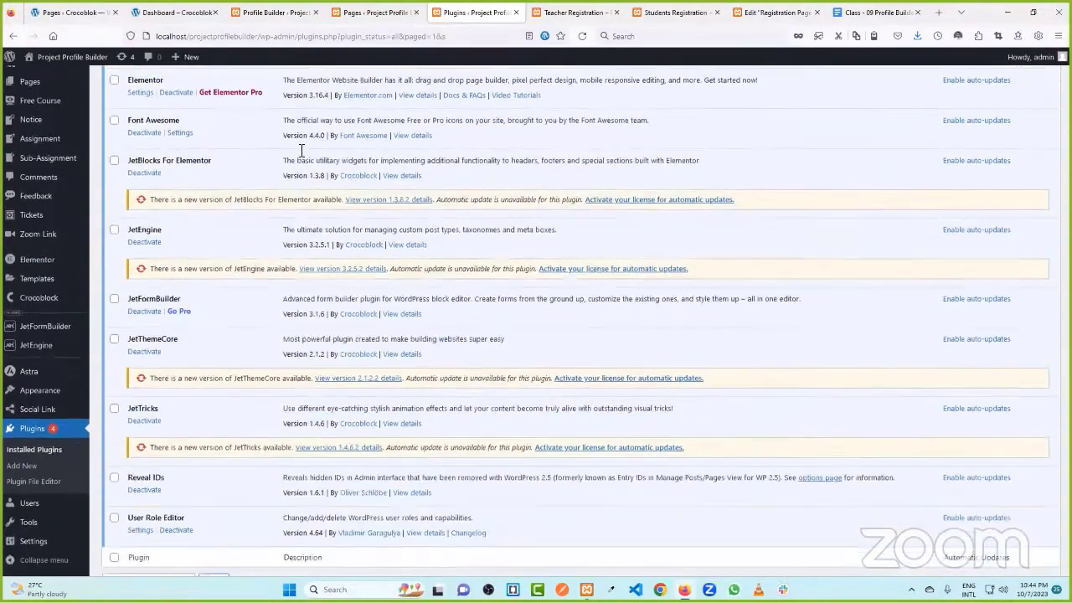
{"action": "scroll", "coordinate": [263, 285], "scroll_direction": "up", "scroll_amount": 5}
{"action": "scroll", "coordinate": [285, 193], "scroll_direction": "up", "scroll_amount": 1}
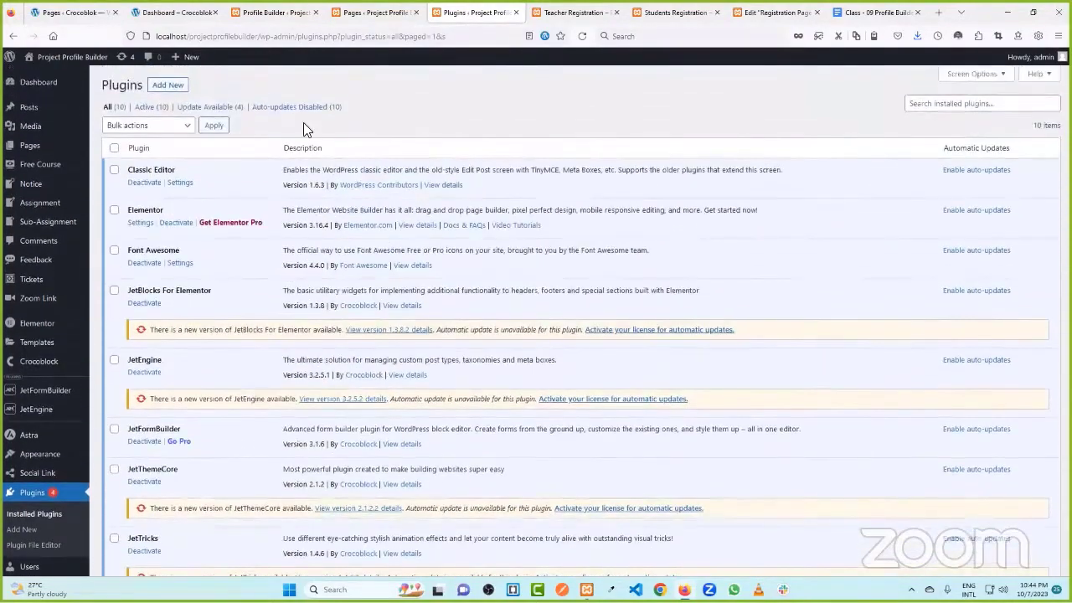
{"action": "scroll", "coordinate": [92, 241], "scroll_direction": "down", "scroll_amount": 4}
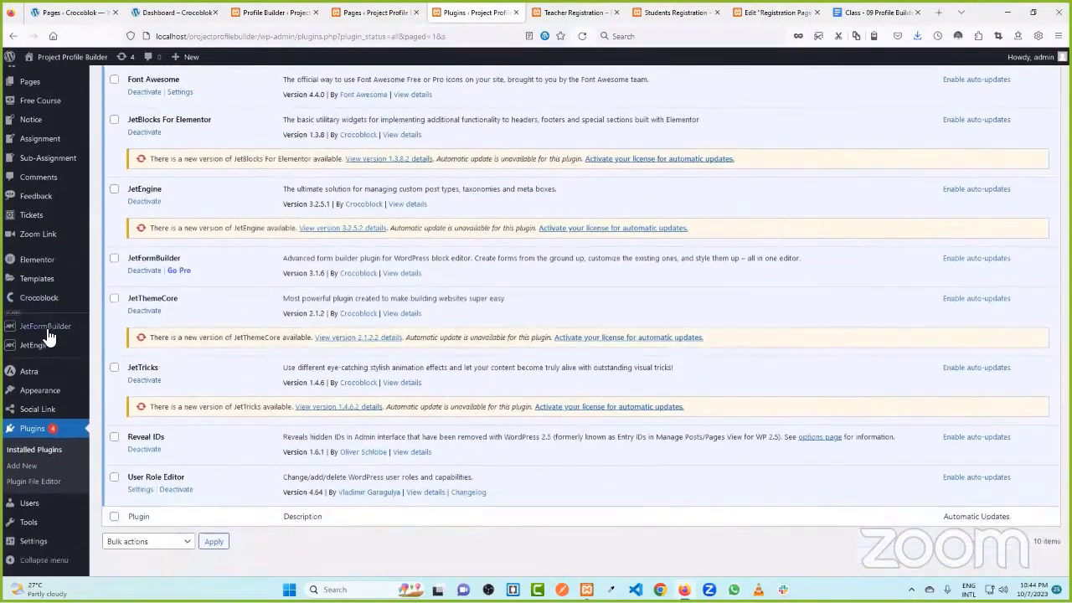
{"action": "mouse_move", "coordinate": [50, 326]}
{"action": "left_click", "coordinate": [115, 343]}
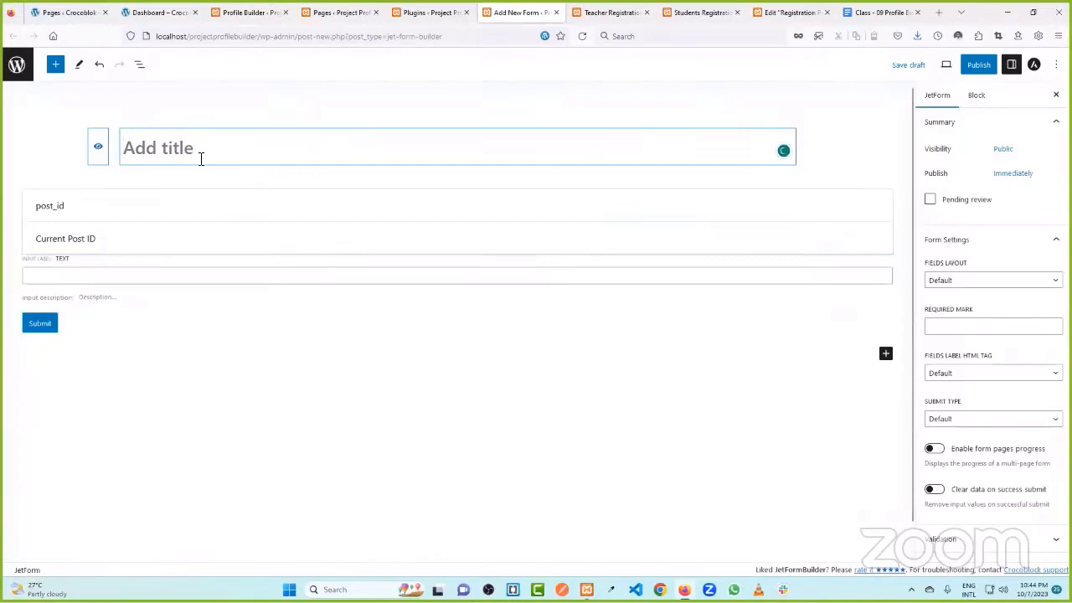
- Title the form 'Students Registration' and delete the hidden post_id field
{"action": "type", "text": "Students Registration"}
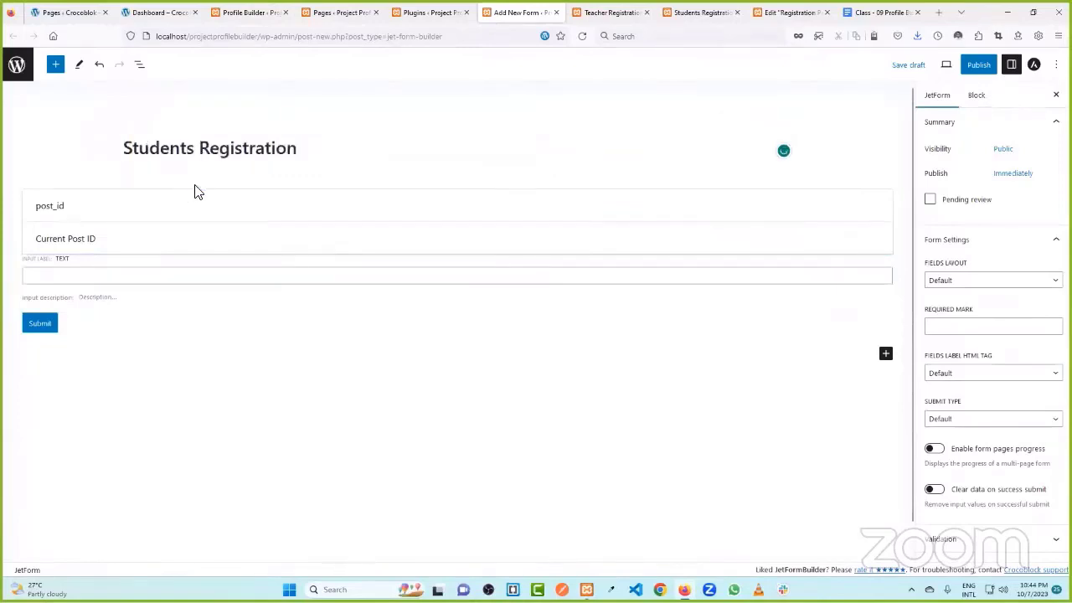
{"action": "left_click", "coordinate": [211, 218]}
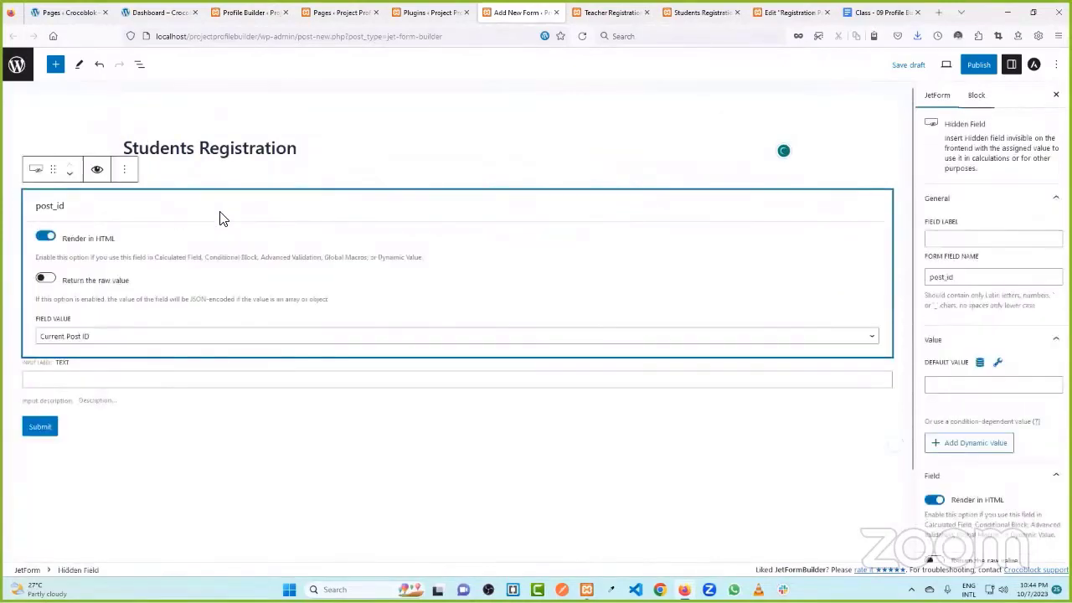
{"action": "left_click", "coordinate": [123, 176]}
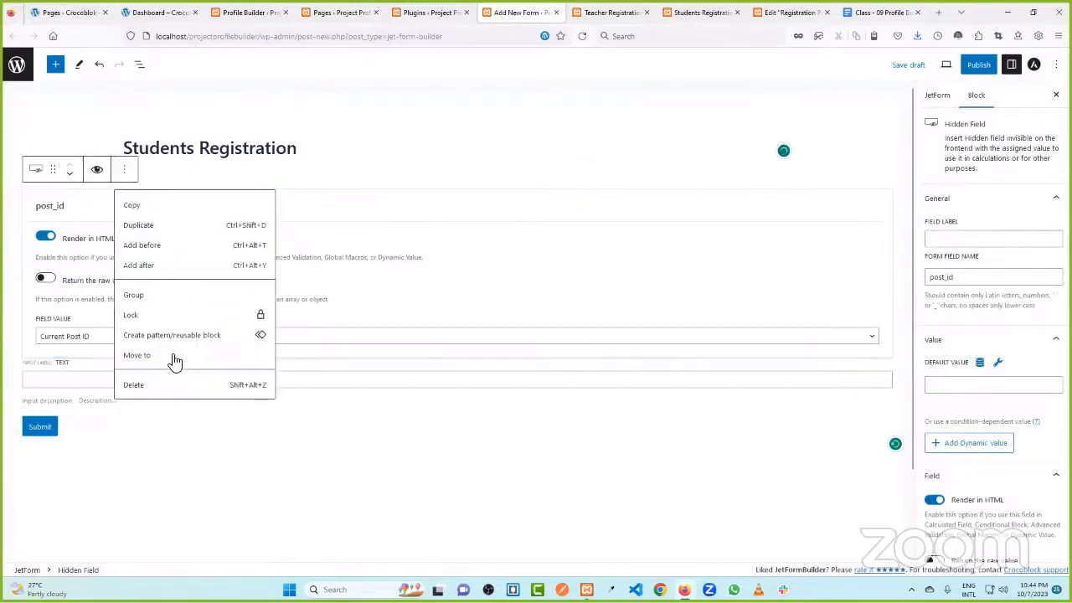
{"action": "left_click", "coordinate": [159, 381]}
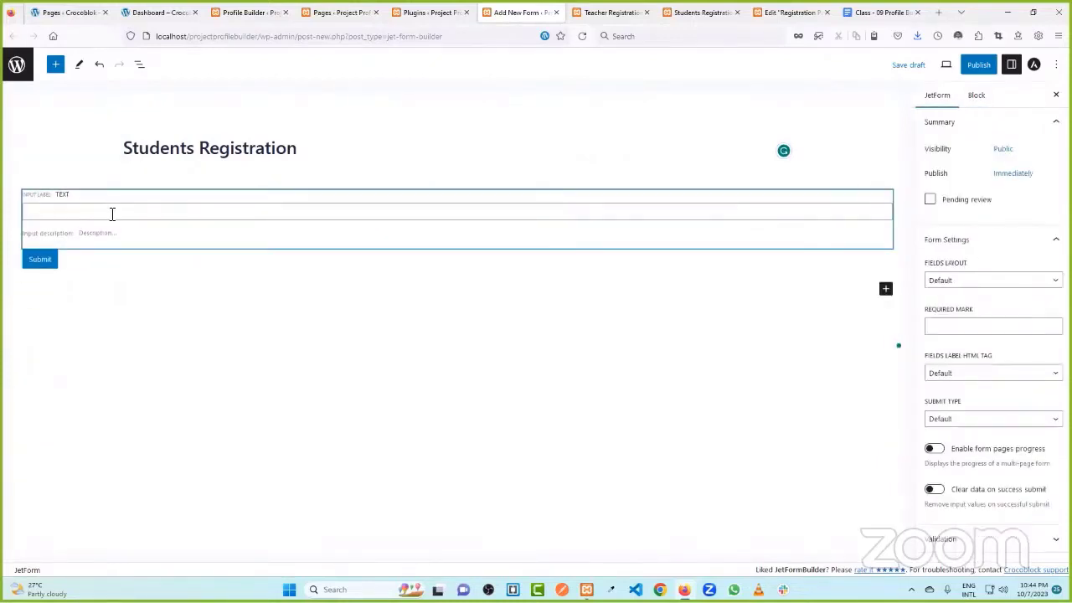
- Delete the default Text and Submit blocks and search the block inserter for 'col'
{"action": "left_click", "coordinate": [110, 213]}
{"action": "left_click", "coordinate": [278, 170]}
{"action": "left_click", "coordinate": [307, 387]}
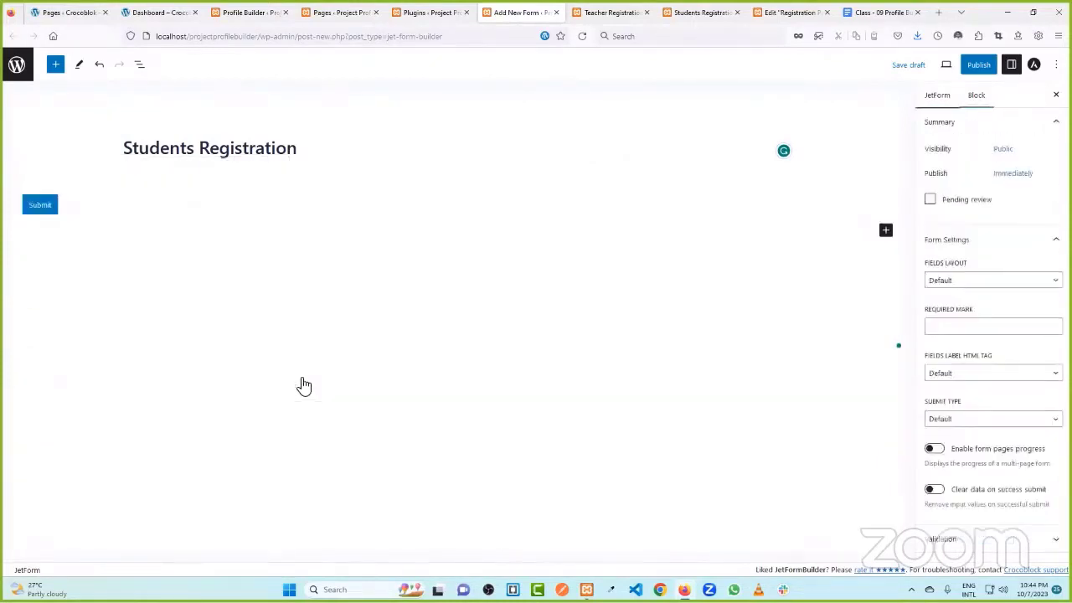
{"action": "left_click", "coordinate": [519, 205]}
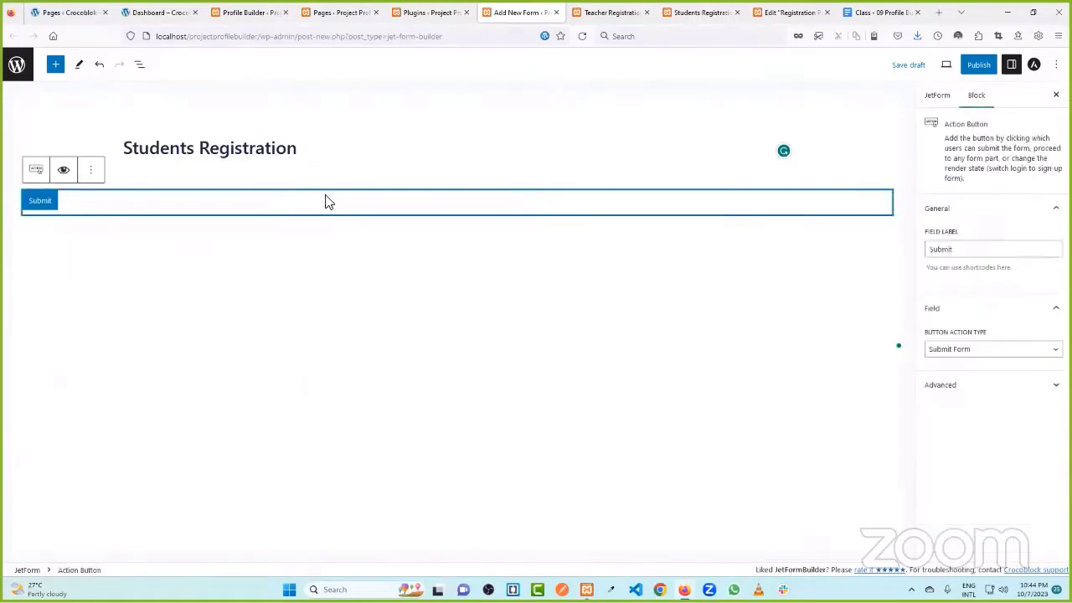
{"action": "left_click", "coordinate": [93, 172]}
{"action": "left_click", "coordinate": [135, 366]}
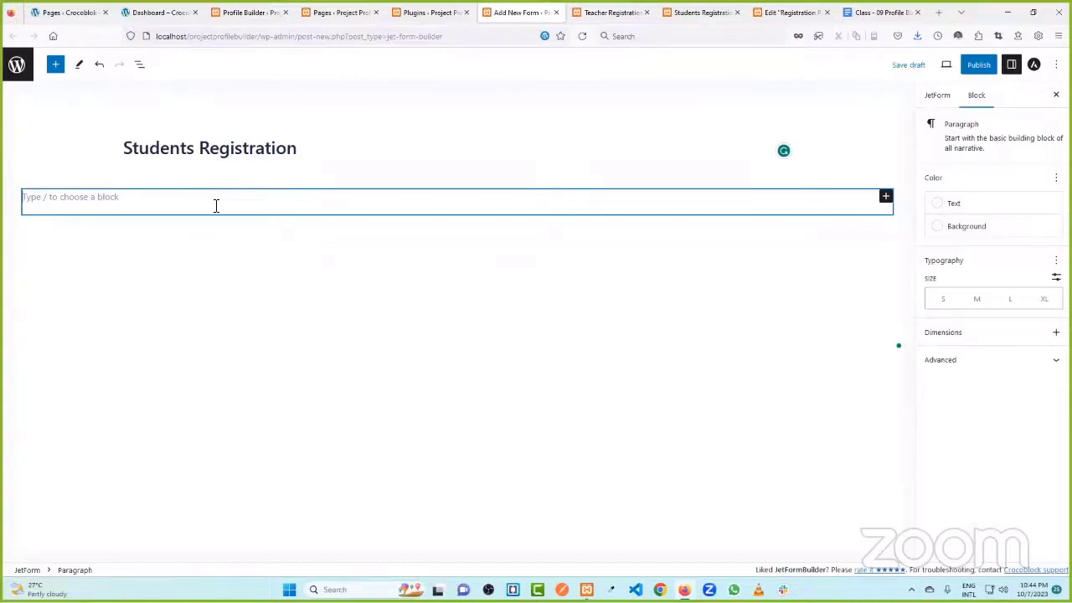
{"action": "left_click", "coordinate": [885, 197]}
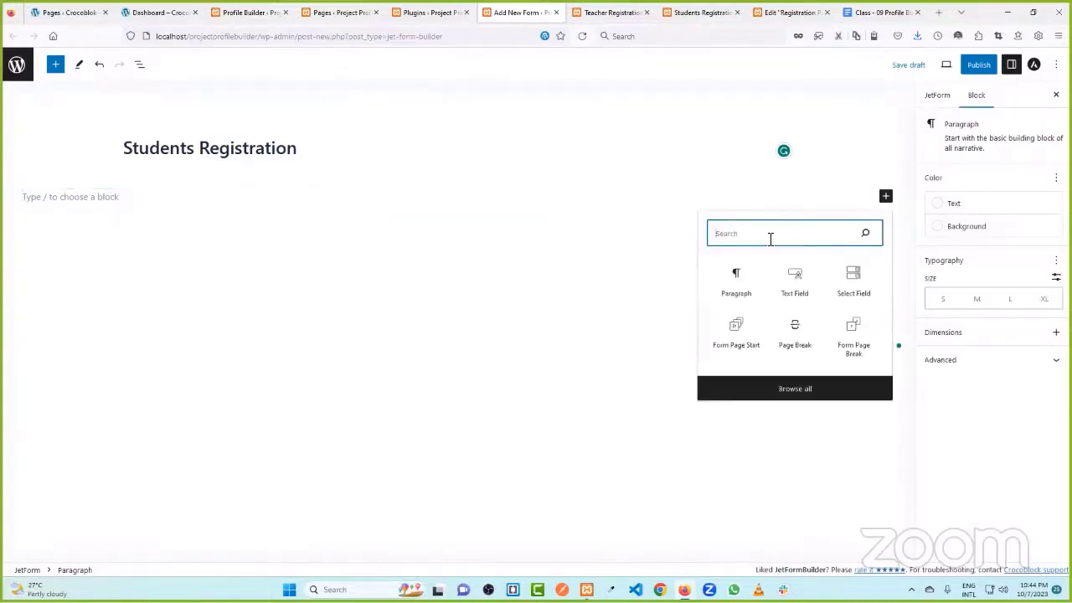
{"action": "type", "text": "col"}
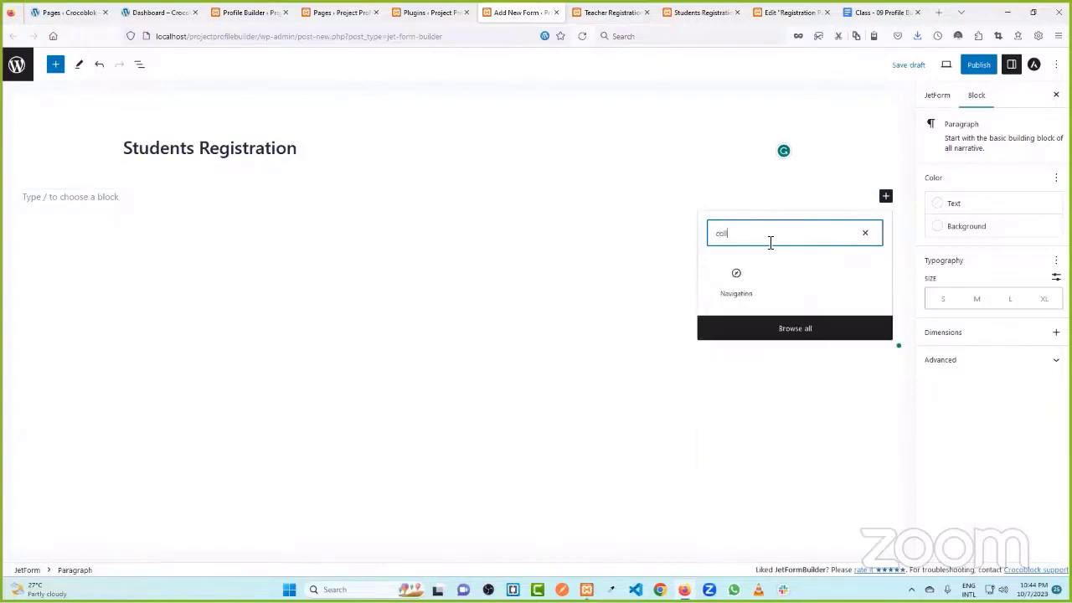
- Insert a 66 / 33 Columns block, then delete it
{"action": "left_click", "coordinate": [740, 288]}
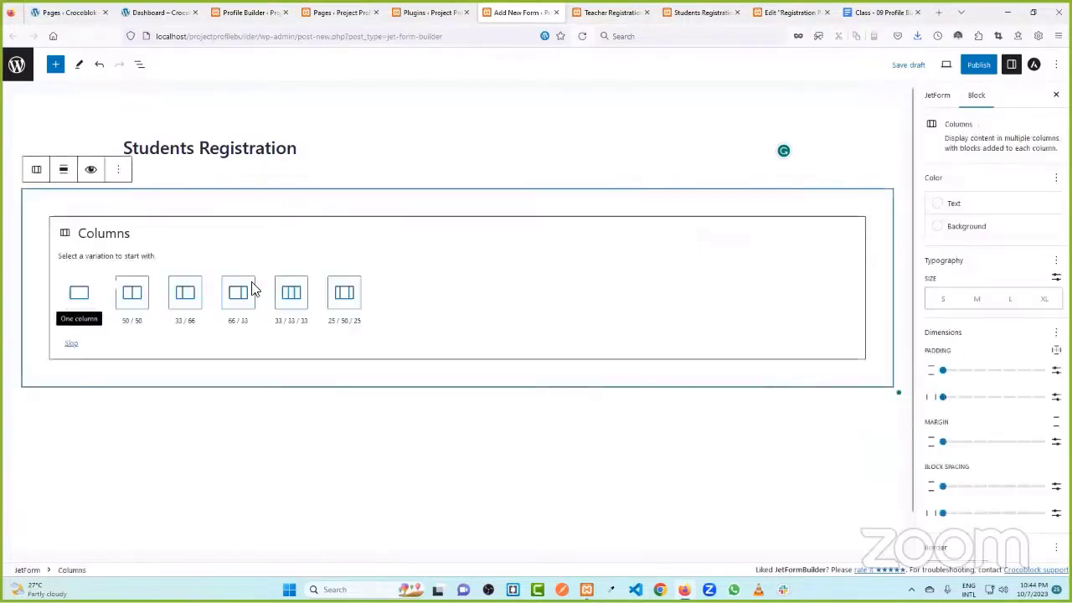
{"action": "left_click", "coordinate": [241, 298]}
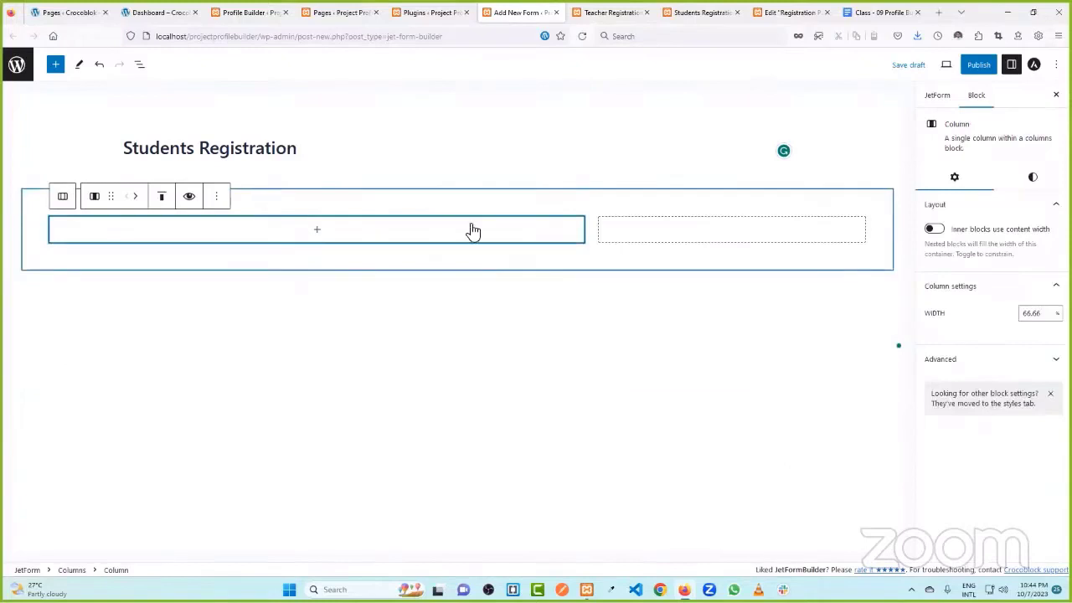
{"action": "left_click", "coordinate": [63, 201]}
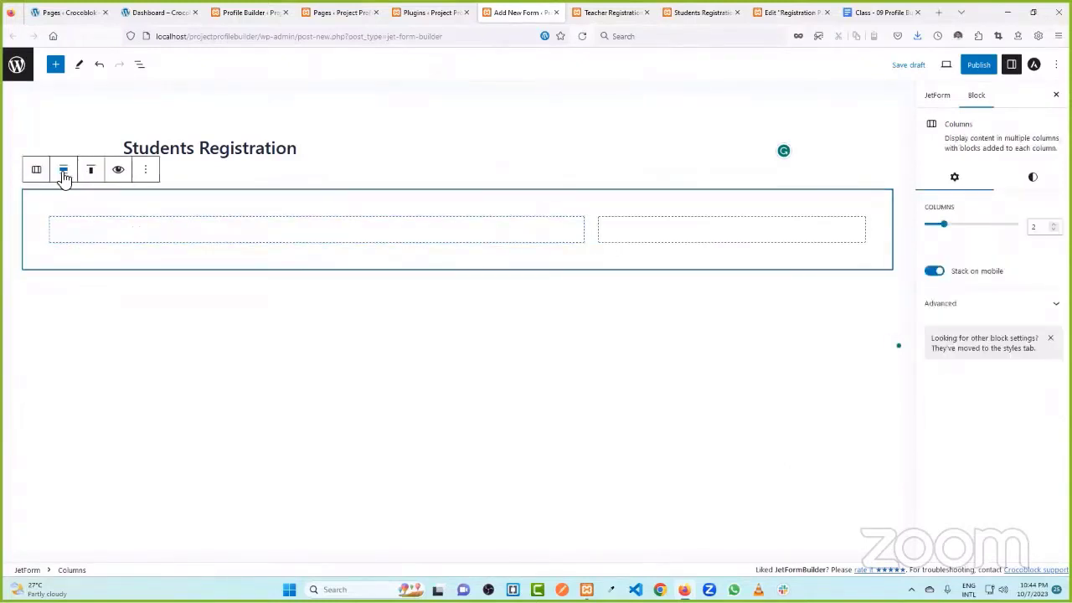
{"action": "left_click_drag", "start_coordinate": [946, 228], "coordinate": [952, 229]}
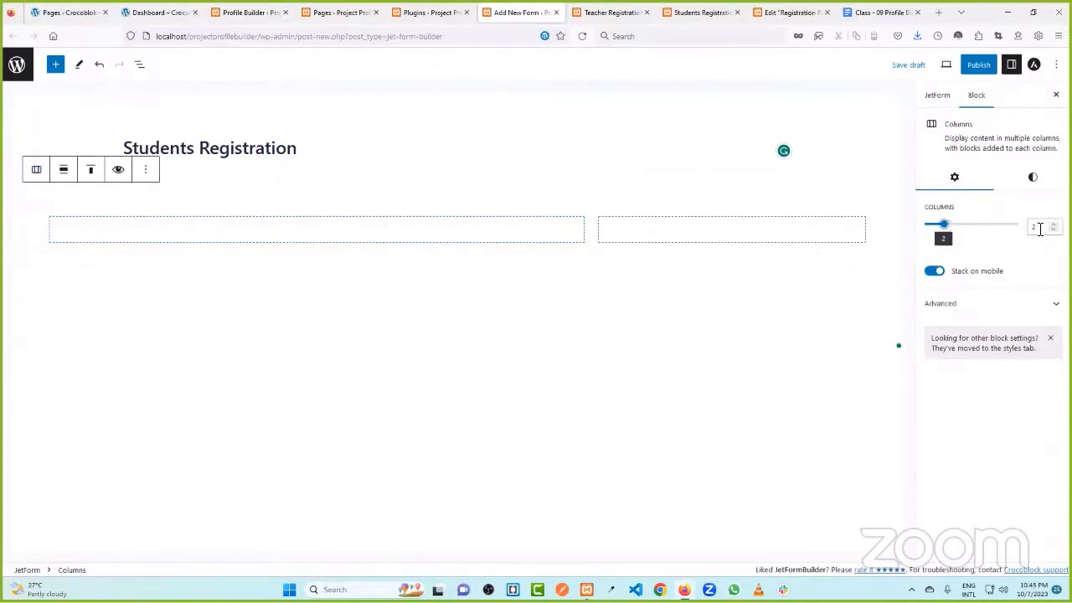
{"action": "left_click", "coordinate": [139, 222]}
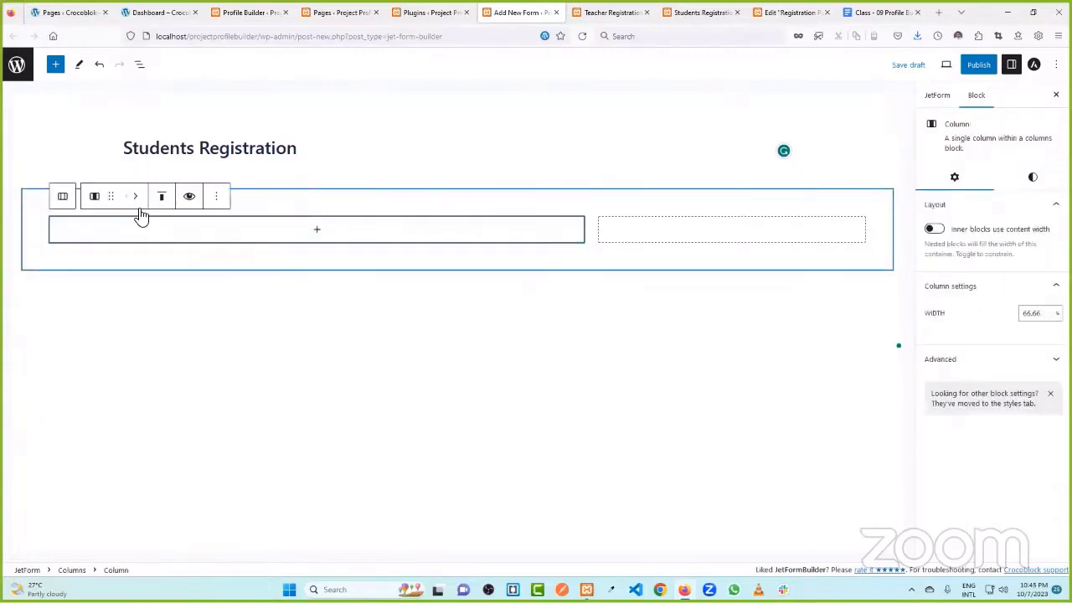
{"action": "left_click", "coordinate": [71, 199]}
{"action": "left_click", "coordinate": [150, 171]}
{"action": "left_click", "coordinate": [195, 441]}
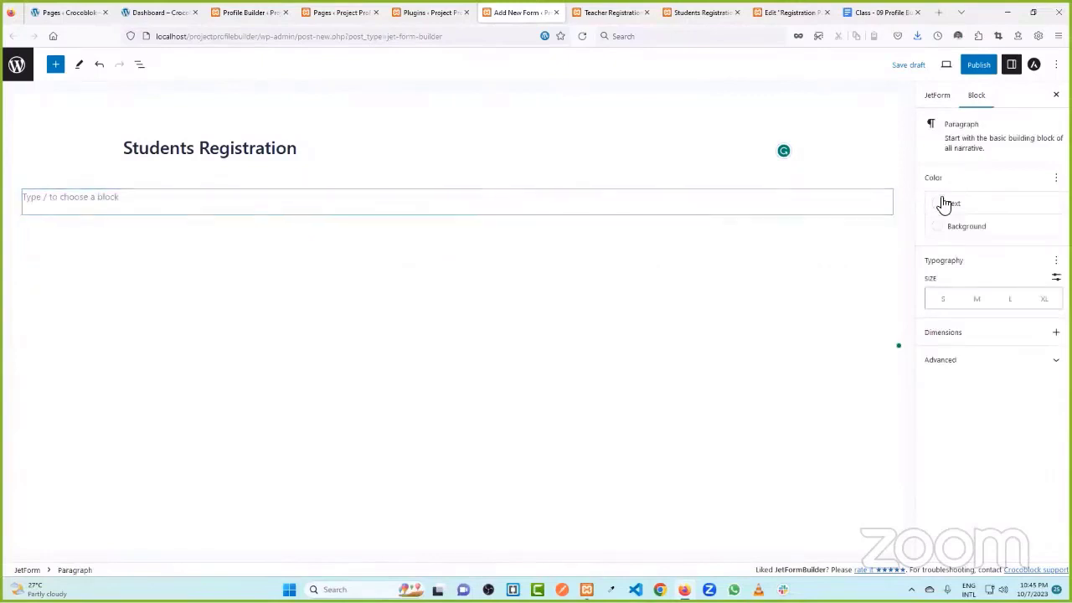
- Insert a new Columns block with the 50 / 50 layout
{"action": "left_click", "coordinate": [886, 233]}
{"action": "left_click", "coordinate": [886, 234]}
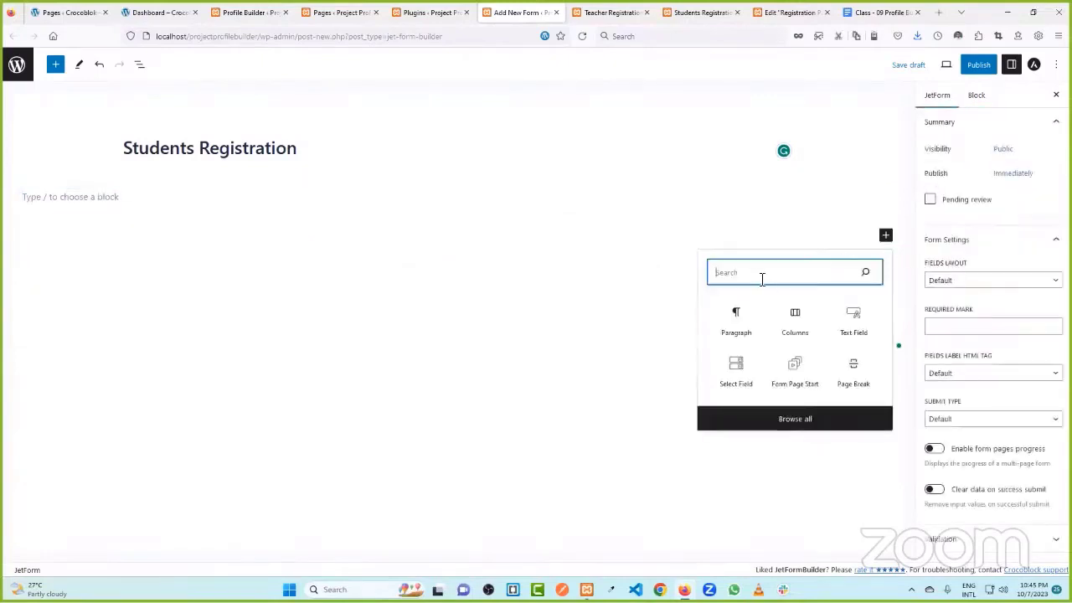
{"action": "left_click", "coordinate": [796, 326]}
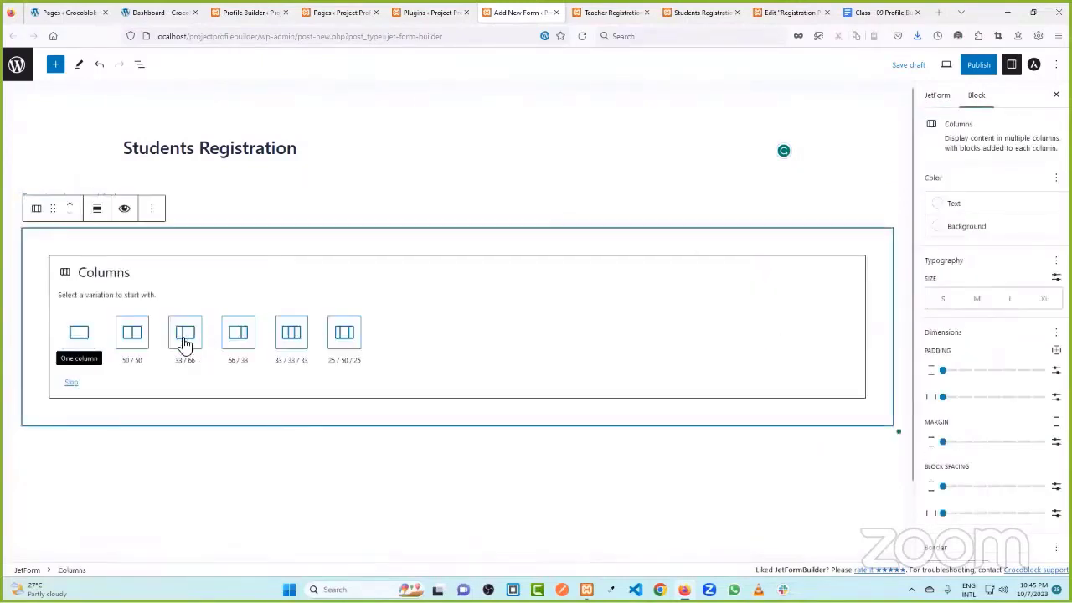
{"action": "left_click", "coordinate": [134, 337]}
- Delete the empty paragraph above the columns using List View
{"action": "left_click", "coordinate": [112, 199]}
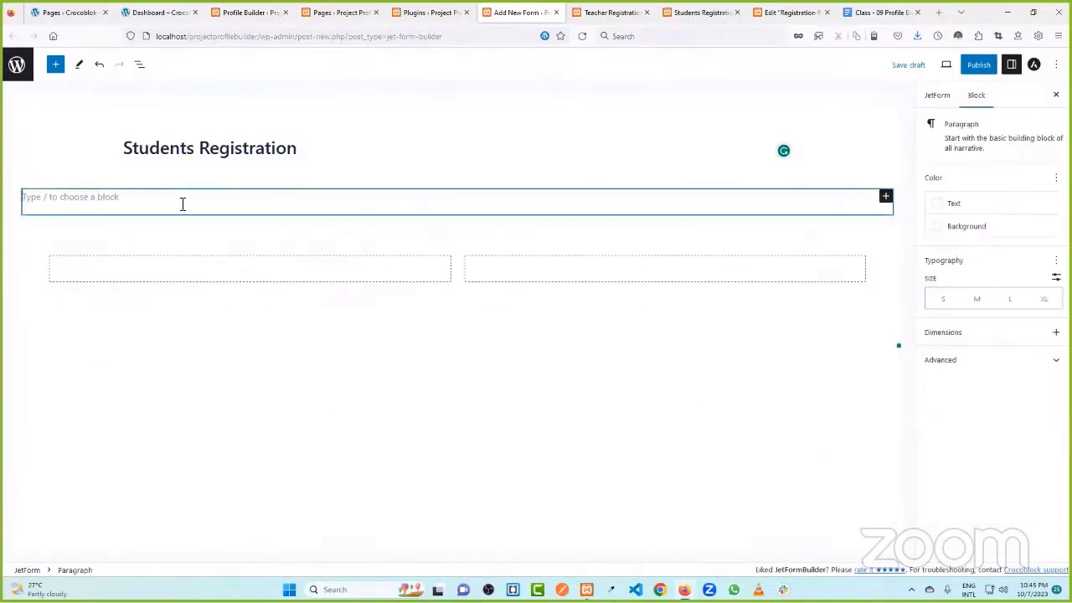
{"action": "left_click", "coordinate": [229, 248]}
{"action": "left_click", "coordinate": [213, 197]}
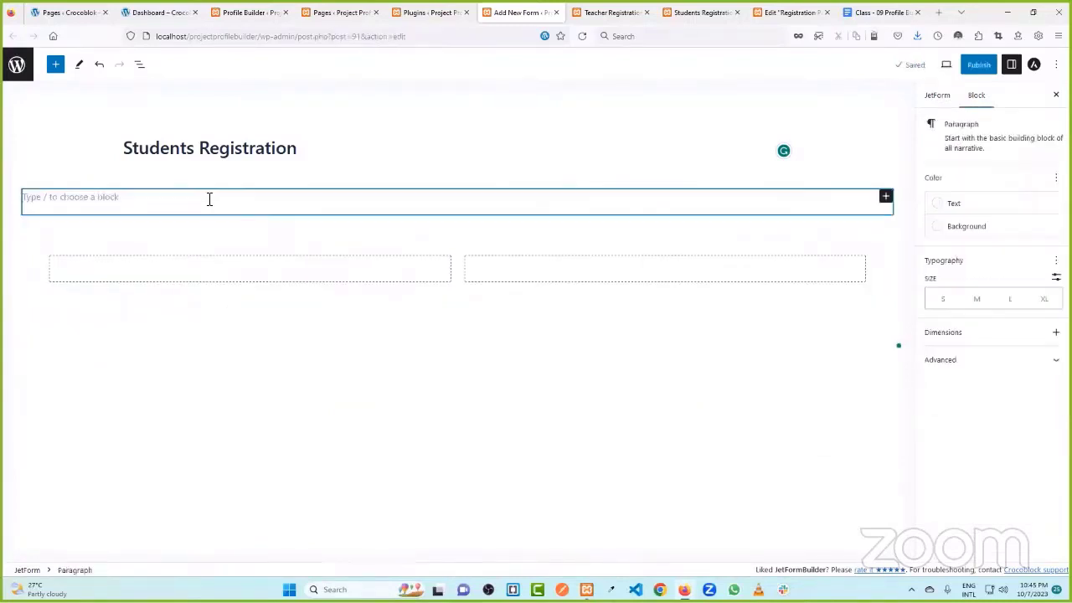
{"action": "left_click", "coordinate": [144, 180]}
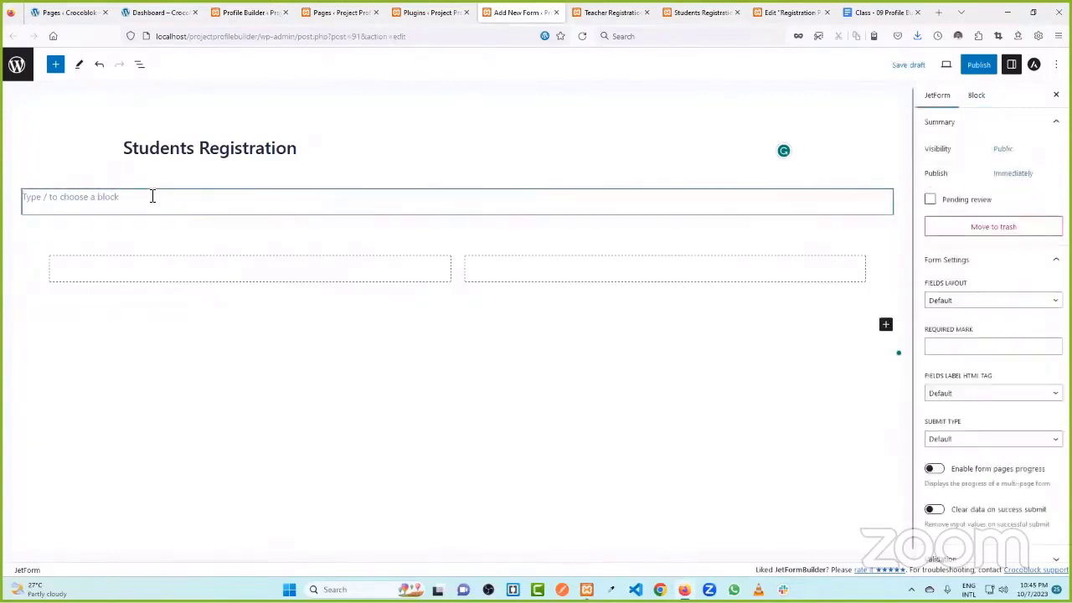
{"action": "left_click", "coordinate": [152, 197]}
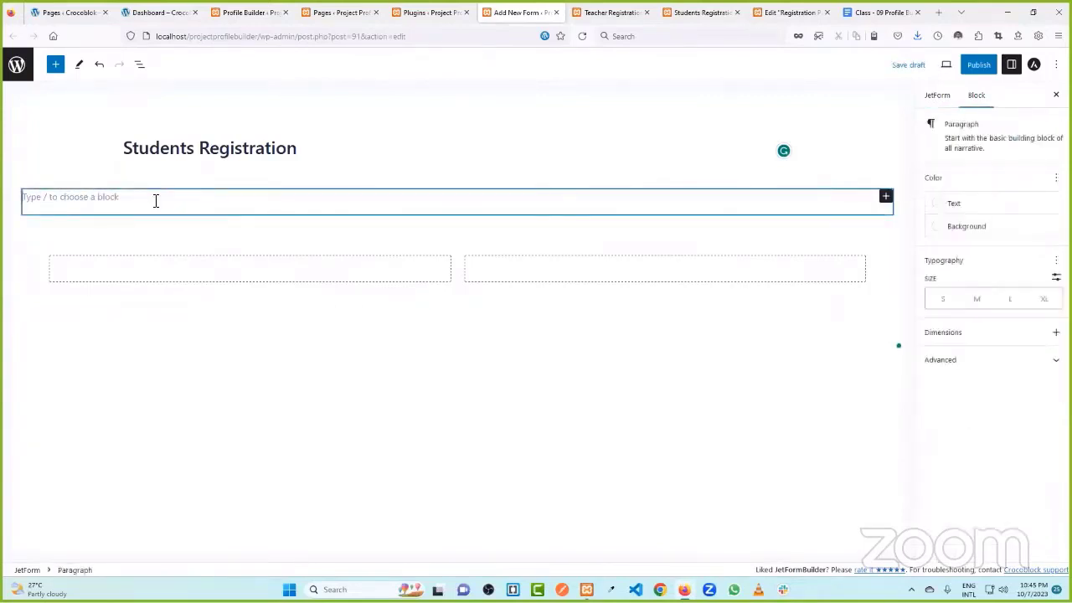
{"action": "left_click", "coordinate": [142, 71]}
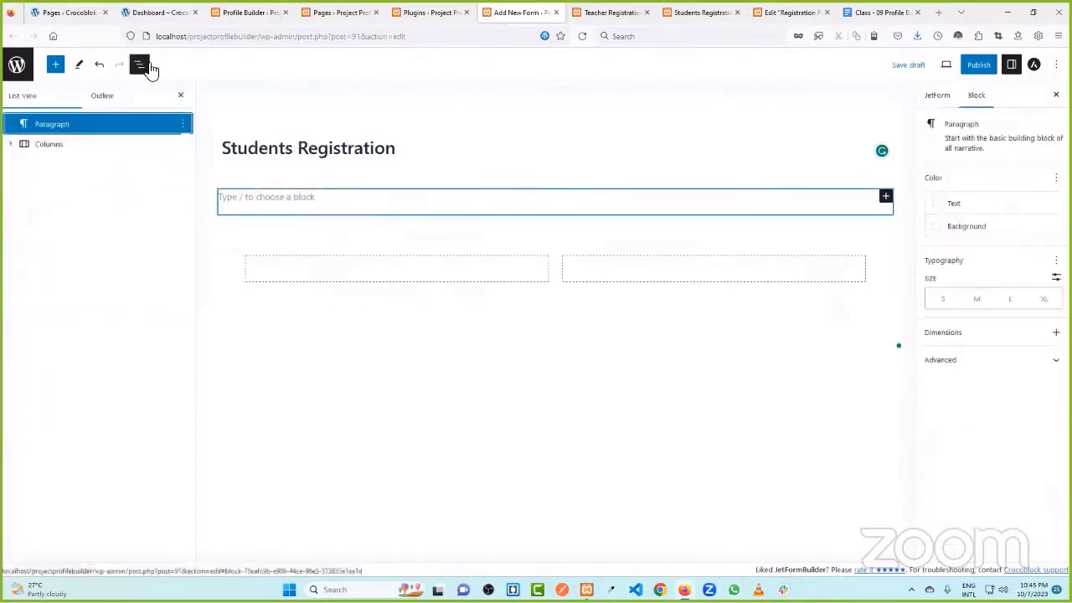
{"action": "left_click", "coordinate": [186, 125]}
{"action": "left_click", "coordinate": [210, 401]}
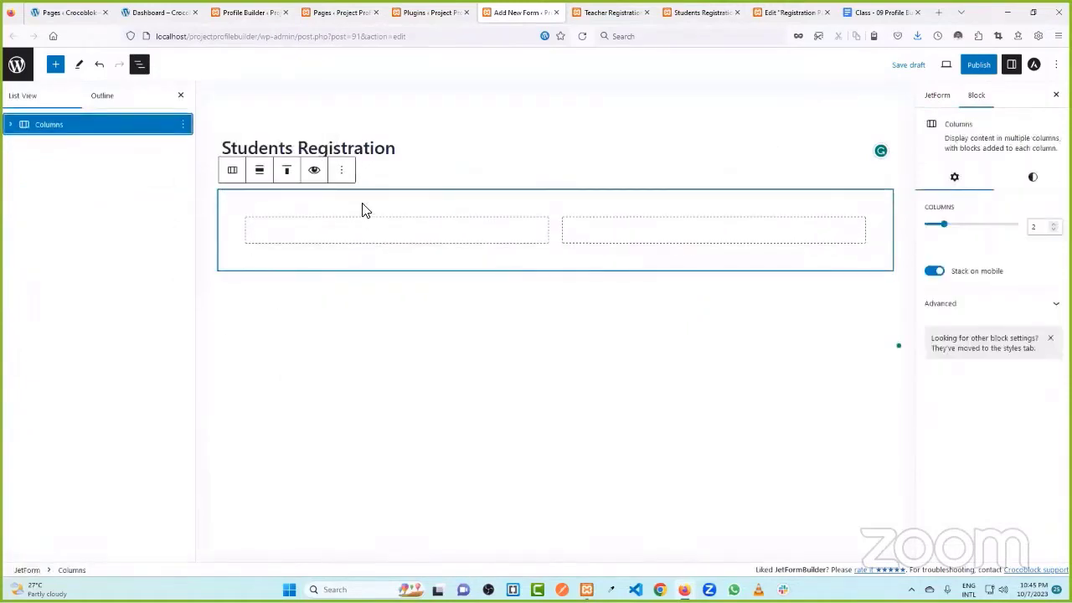
{"action": "left_click", "coordinate": [139, 65]}
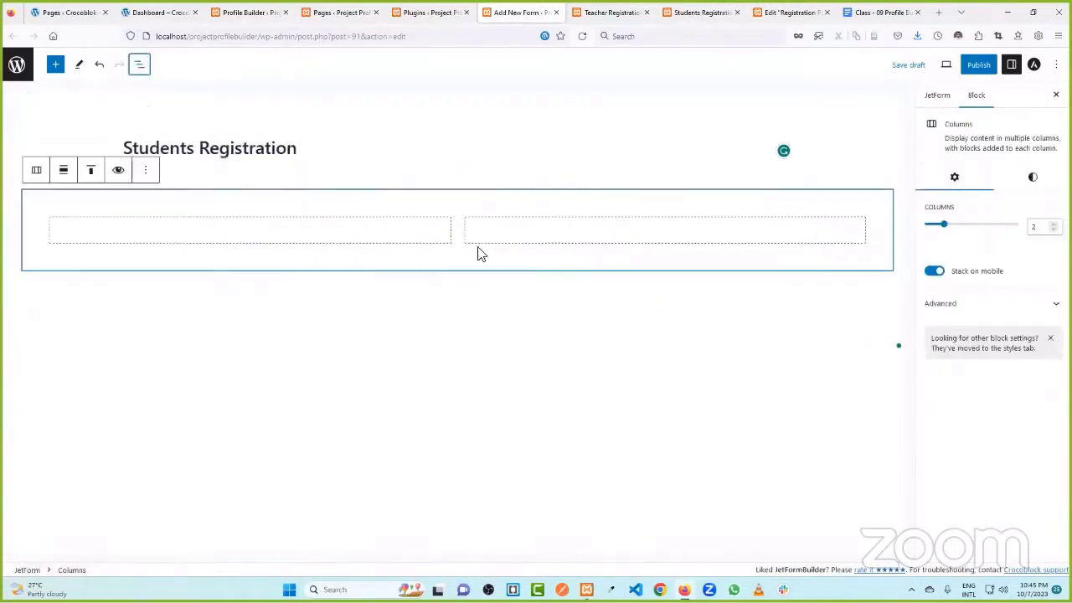
{"action": "left_click", "coordinate": [220, 234]}
- Add a Text Field labelled First Name to the left column
{"action": "left_click", "coordinate": [249, 230]}
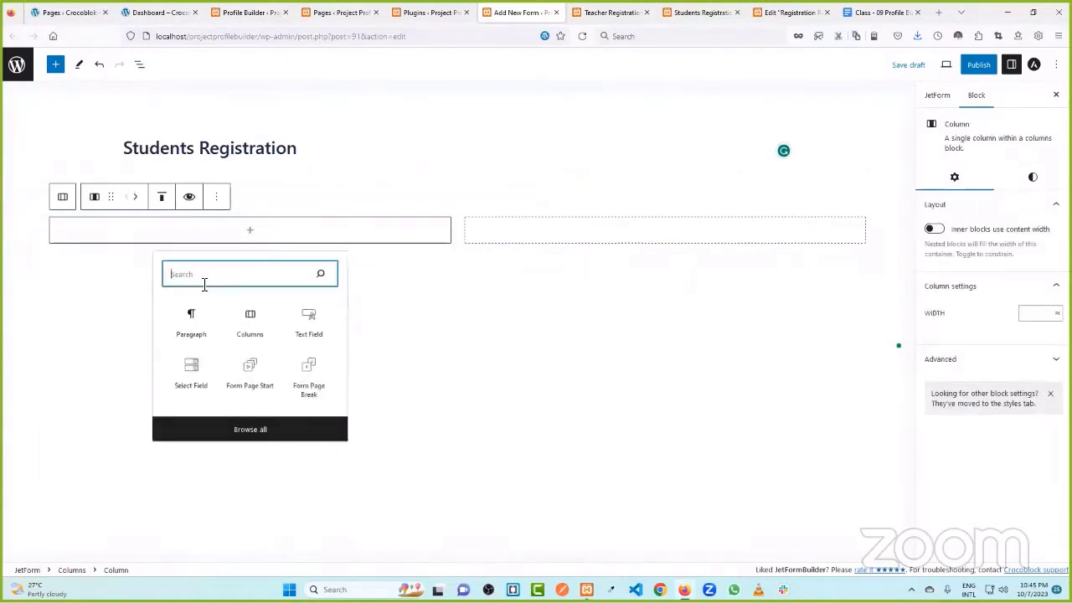
{"action": "type", "text": "text"}
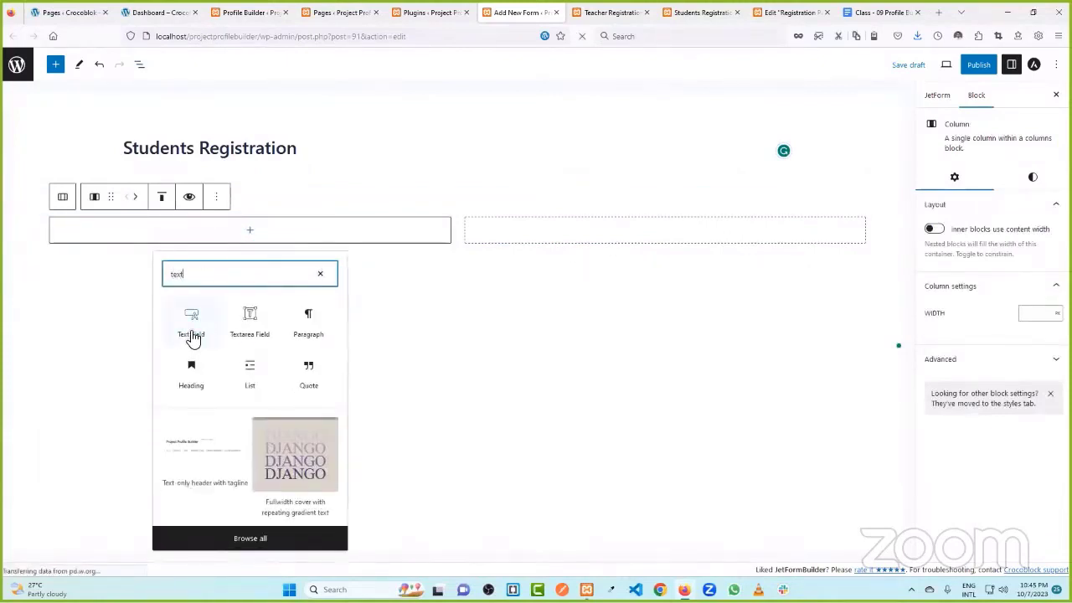
{"action": "left_click", "coordinate": [192, 327]}
{"action": "left_click", "coordinate": [965, 239]}
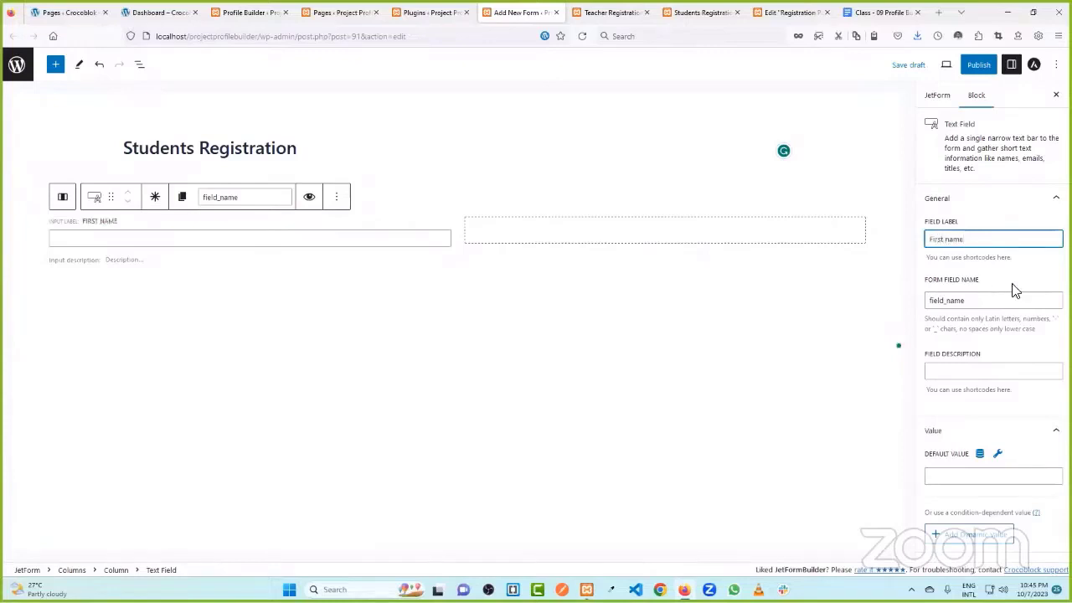
- Add a Text Field labelled Last Name to the right column
{"action": "left_click", "coordinate": [555, 228]}
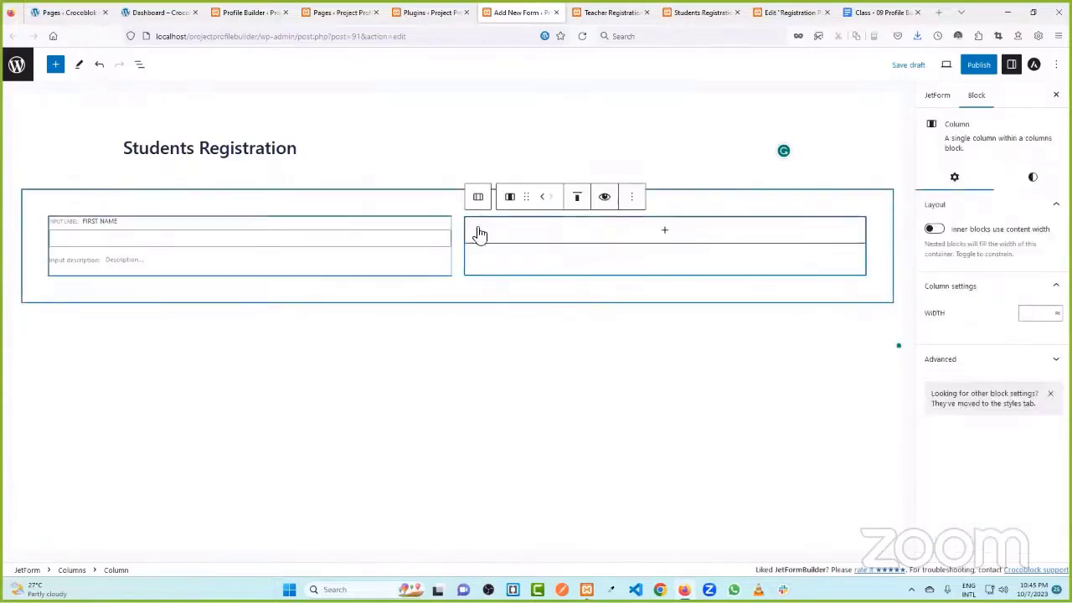
{"action": "left_click", "coordinate": [648, 234]}
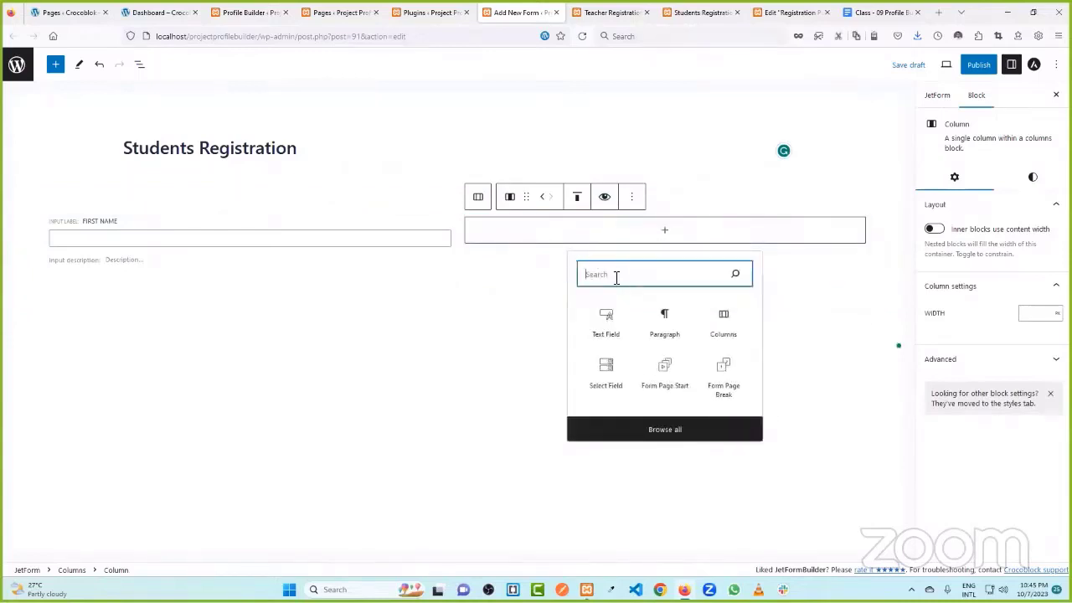
{"action": "left_click", "coordinate": [617, 327]}
{"action": "left_click", "coordinate": [966, 240]}
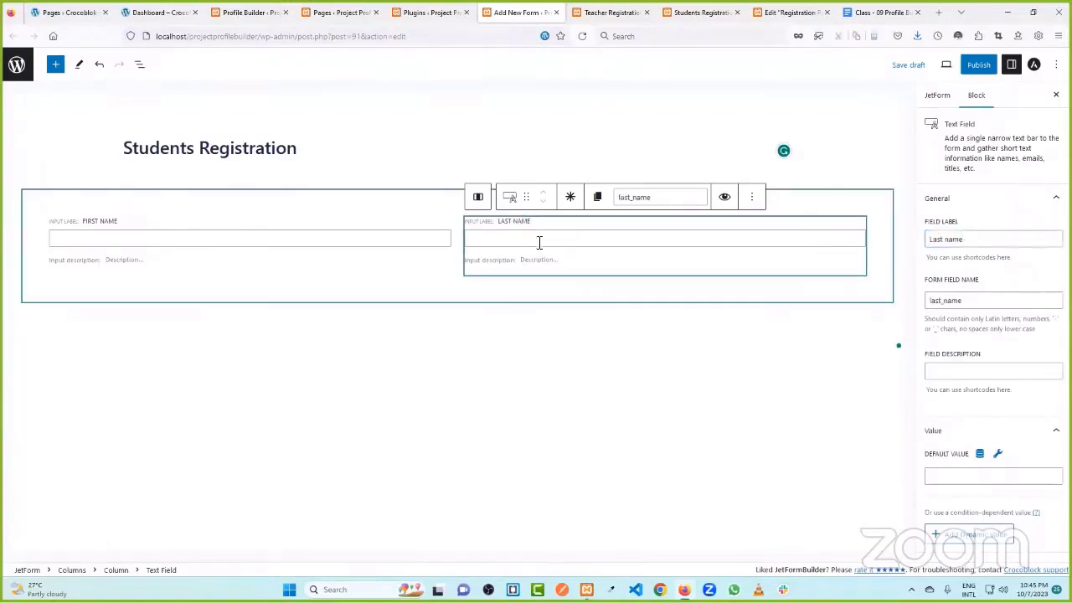
{"action": "left_click", "coordinate": [951, 240]}
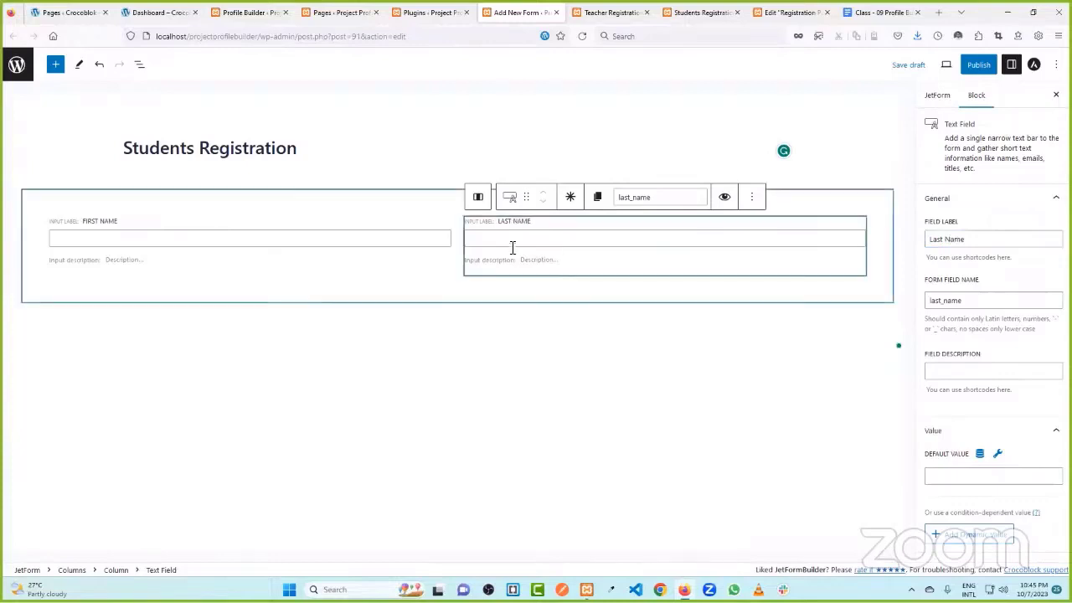
- Add a Text Field labelled 'User name' below the two name fields
{"action": "left_click", "coordinate": [373, 294]}
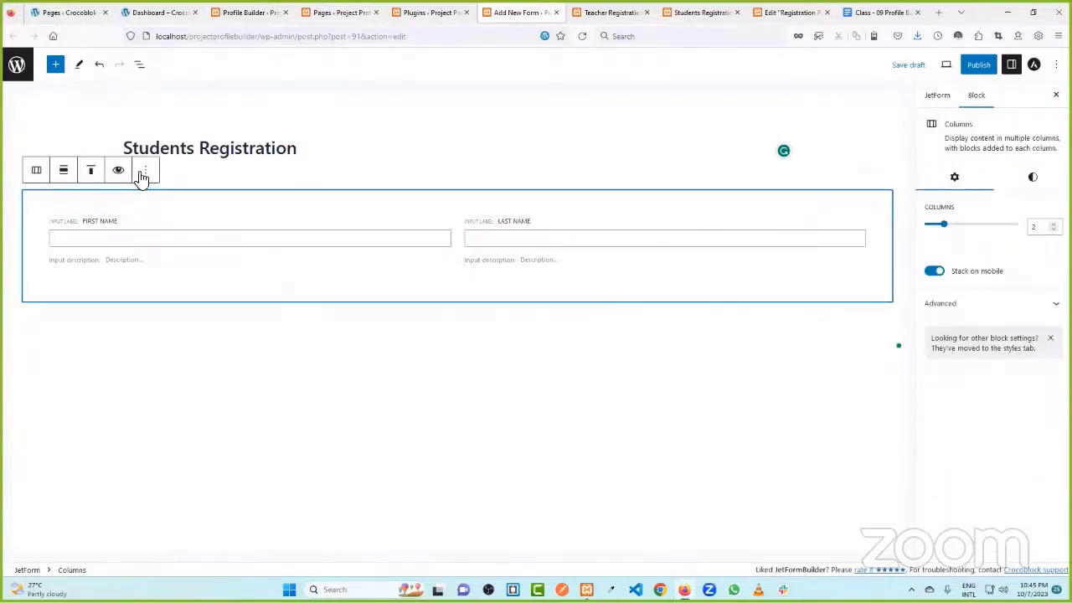
{"action": "left_click", "coordinate": [184, 244]}
{"action": "left_click", "coordinate": [760, 326]}
{"action": "left_click", "coordinate": [885, 317]}
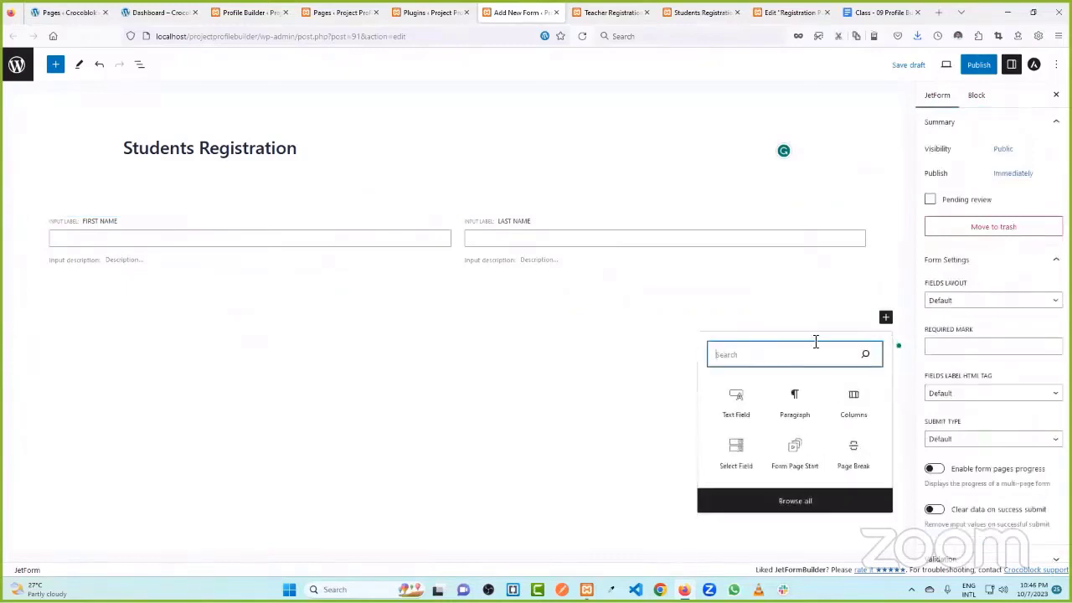
{"action": "left_click", "coordinate": [737, 402]}
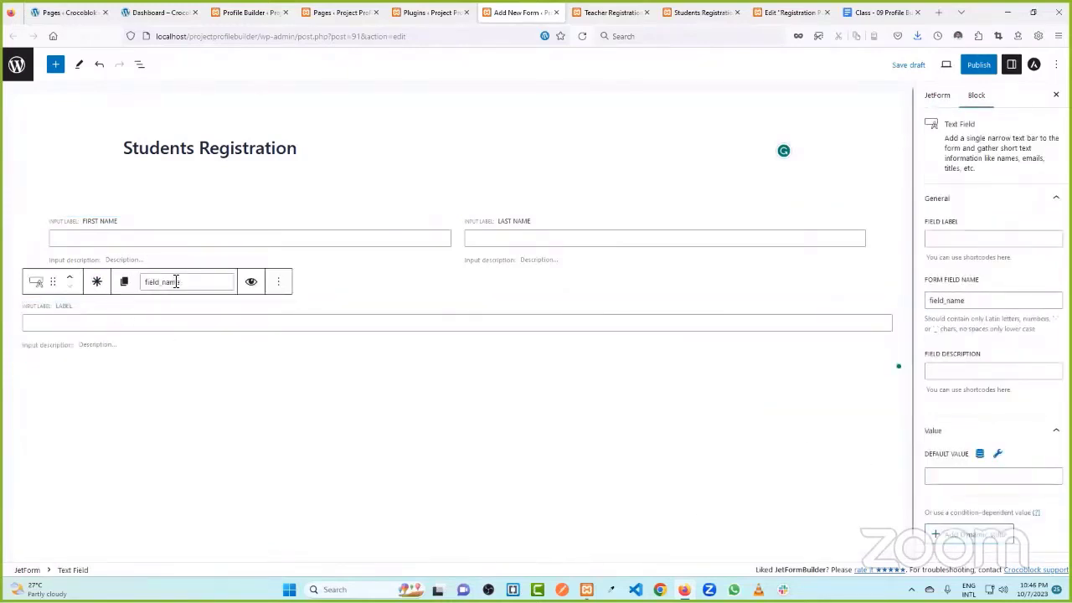
{"action": "left_click", "coordinate": [958, 244]}
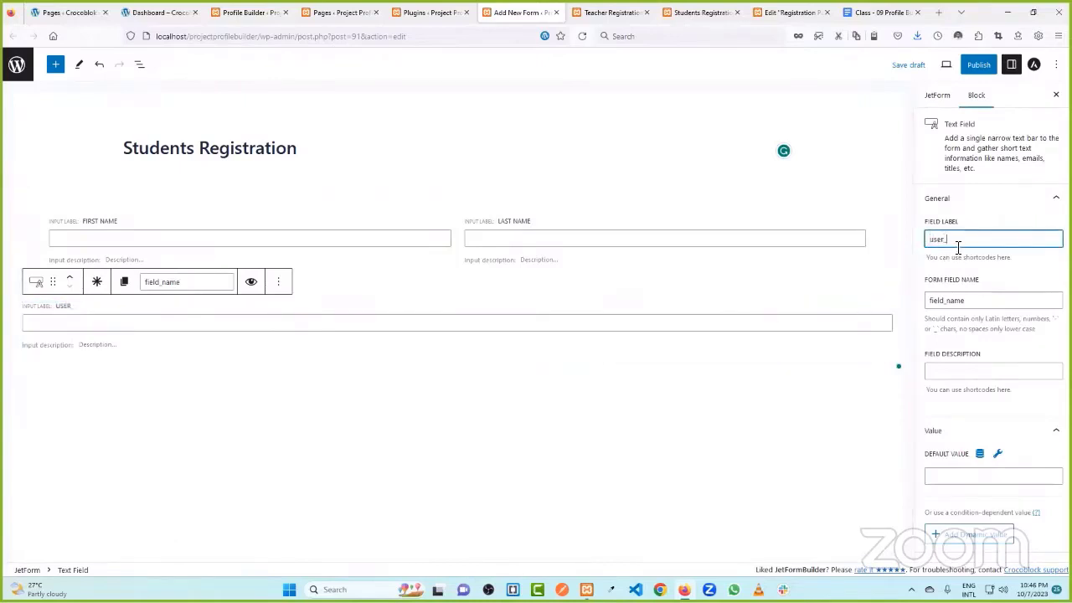
{"action": "double_click", "coordinate": [957, 244]}
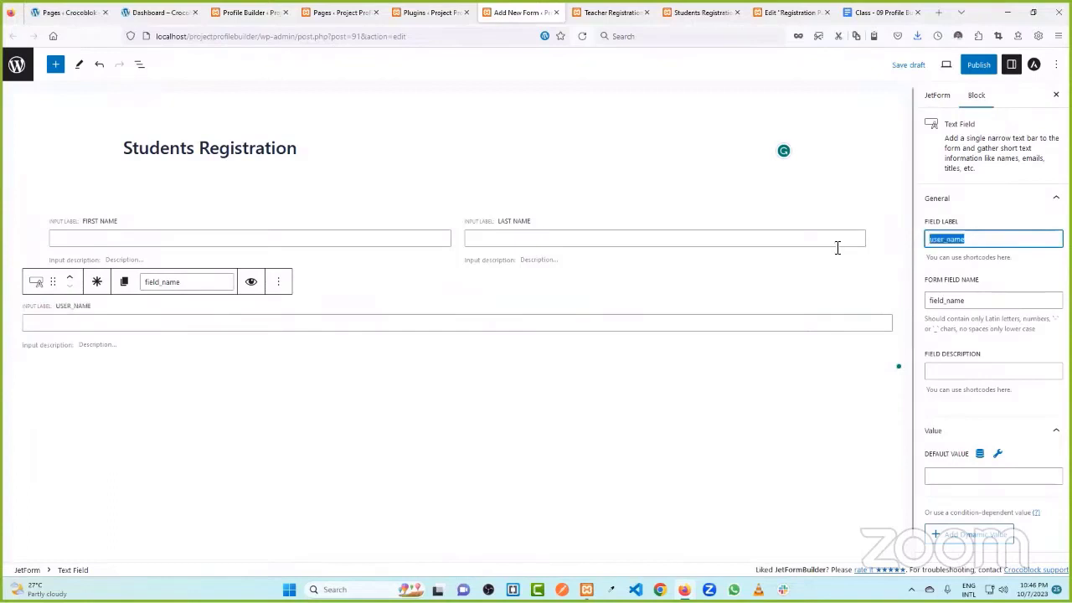
{"action": "type", "text": "User name"}
{"action": "left_click", "coordinate": [1020, 286]}
- Add a Text Field labelled Email below User name
{"action": "scroll", "coordinate": [1011, 390], "scroll_direction": "down", "scroll_amount": 3}
{"action": "scroll", "coordinate": [1011, 390], "scroll_direction": "up", "scroll_amount": 3}
{"action": "left_click", "coordinate": [858, 368]}
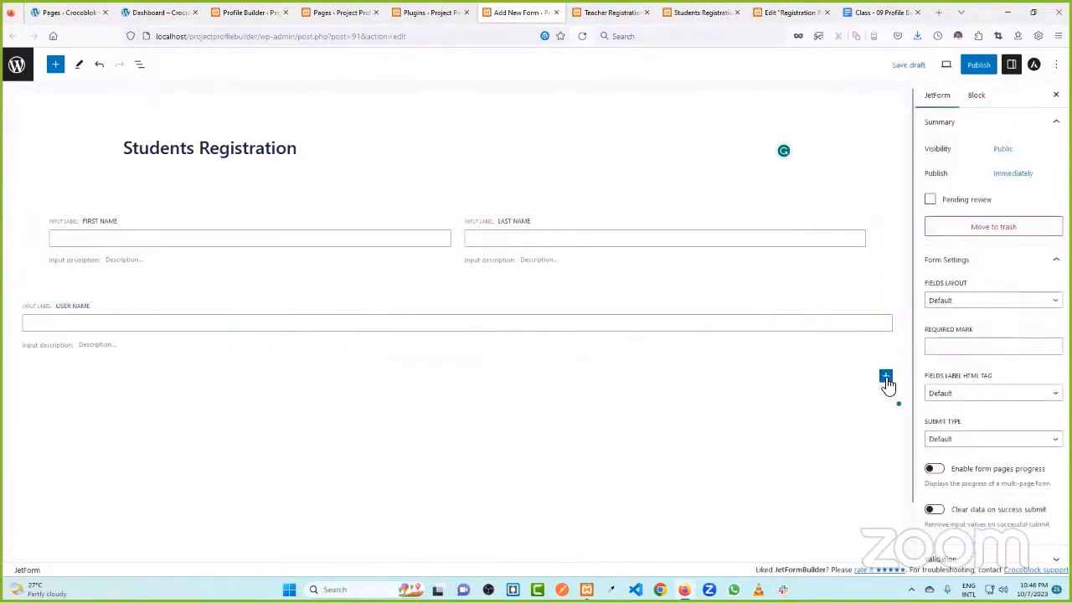
{"action": "left_click", "coordinate": [886, 377]}
{"action": "type", "text": "email"}
{"action": "left_click_drag", "start_coordinate": [740, 413], "coordinate": [714, 414]}
{"action": "type", "text": "te"}
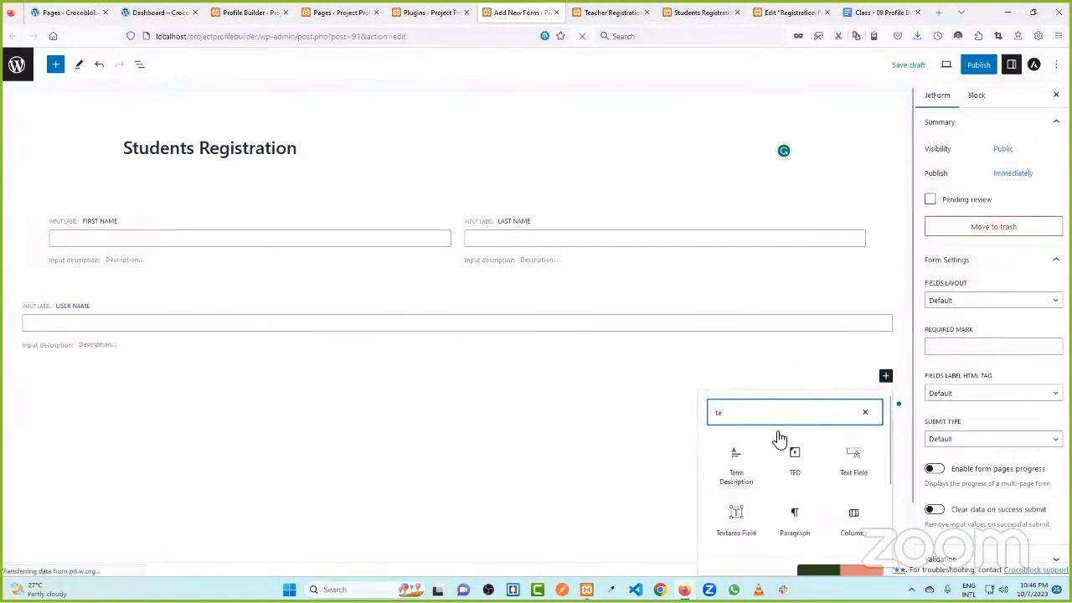
{"action": "left_click", "coordinate": [855, 469]}
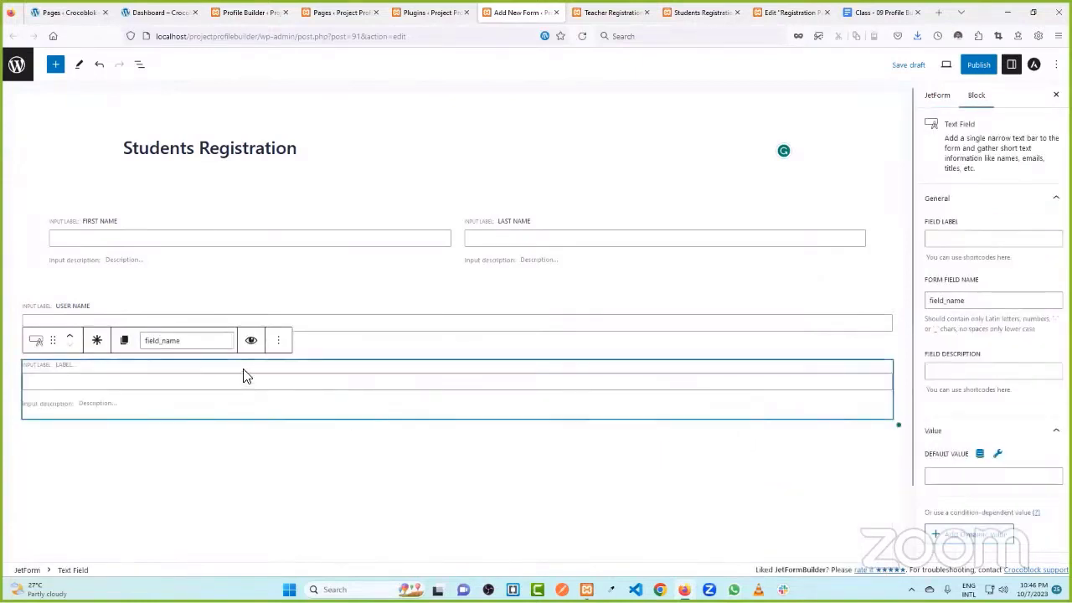
{"action": "left_click", "coordinate": [971, 237]}
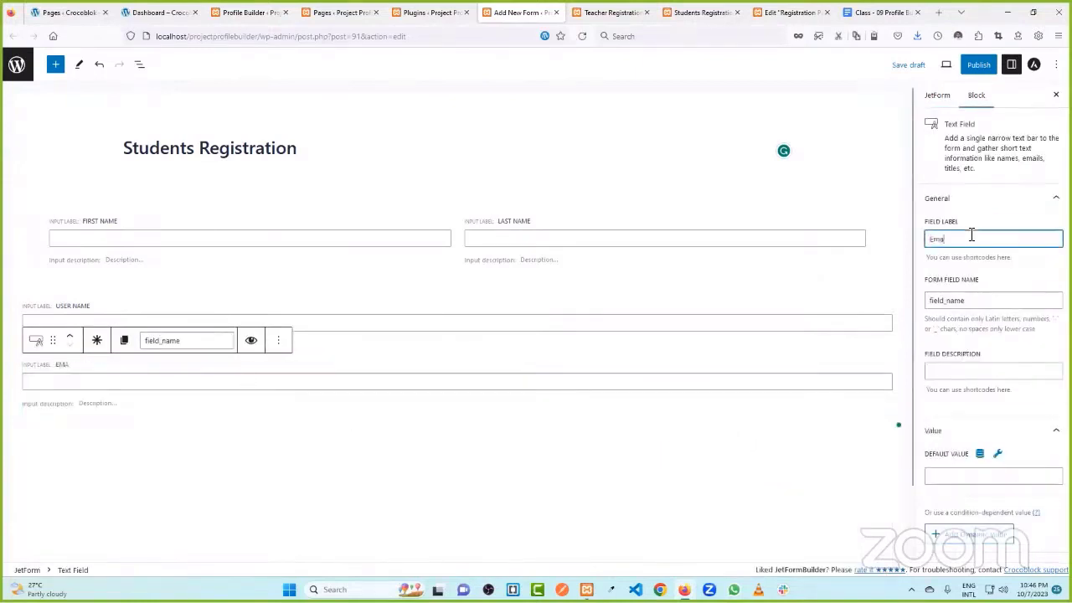
{"action": "left_click", "coordinate": [1022, 282]}
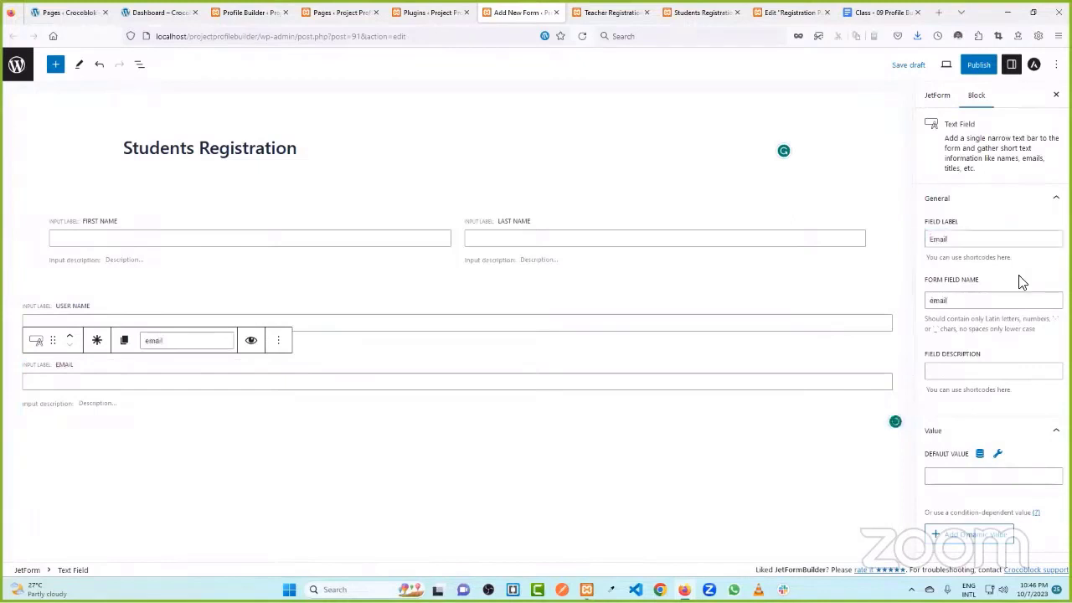
- Set the Email field's Field Type to Email
{"action": "scroll", "coordinate": [1009, 297], "scroll_direction": "down", "scroll_amount": 3}
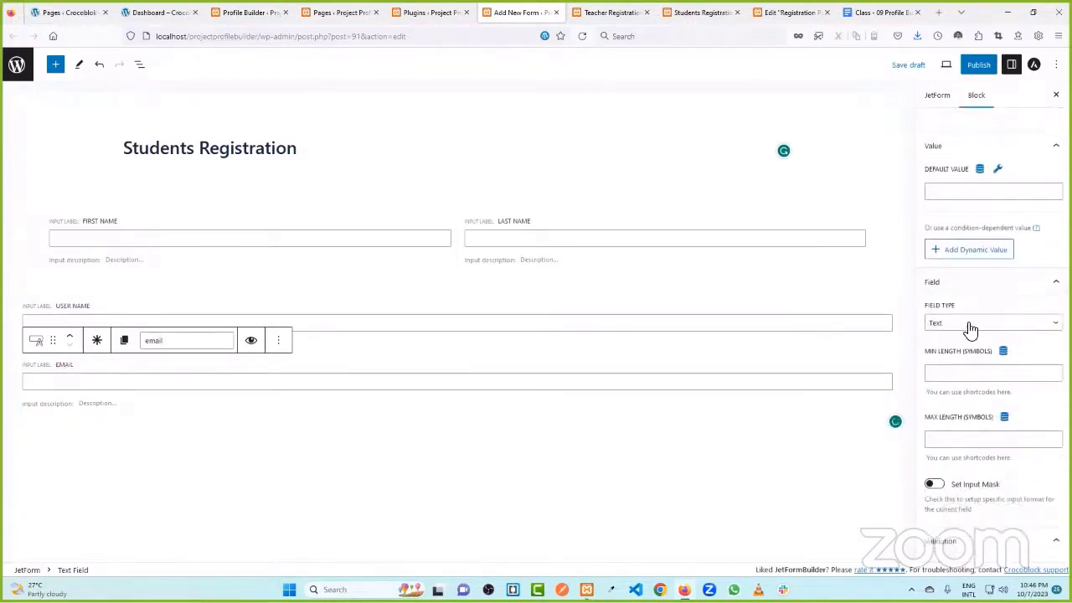
{"action": "left_click", "coordinate": [969, 326]}
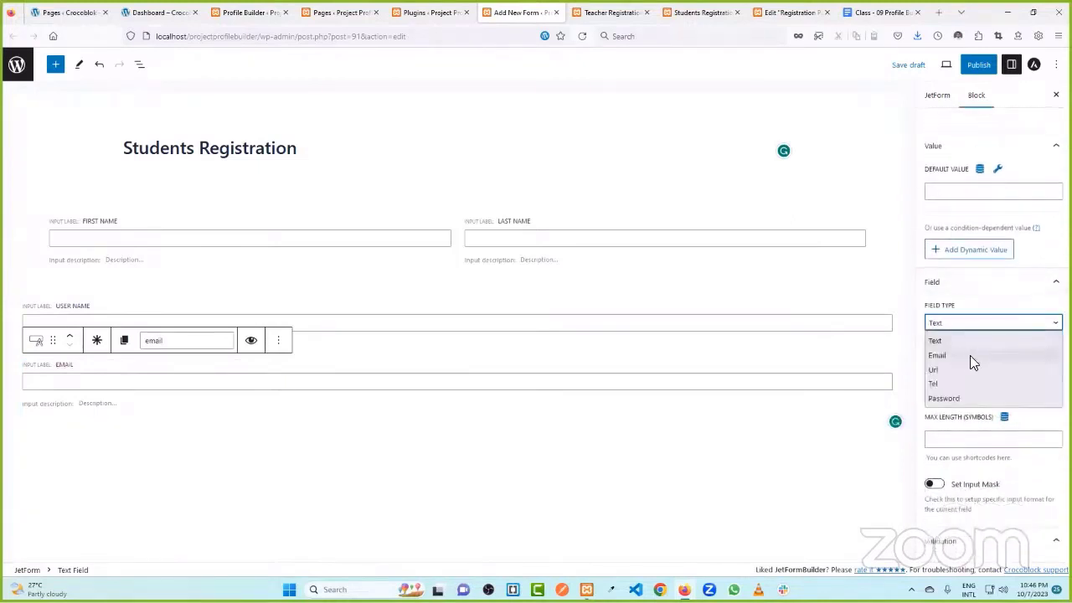
{"action": "left_click", "coordinate": [968, 355]}
{"action": "left_click", "coordinate": [295, 427]}
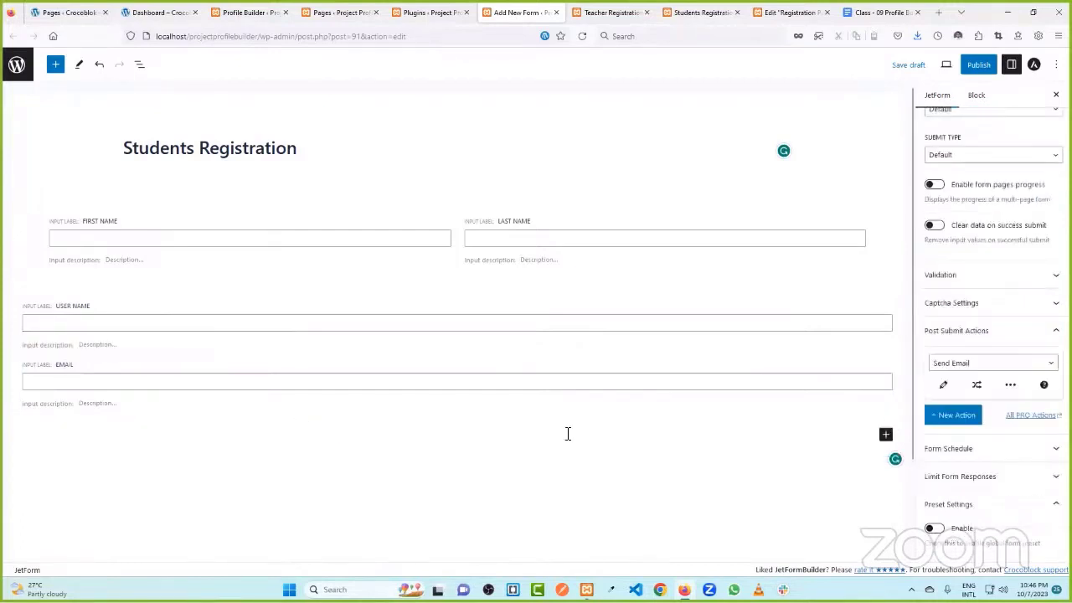
- Add a Text Field labelled Password below Email
{"action": "left_click", "coordinate": [885, 434]}
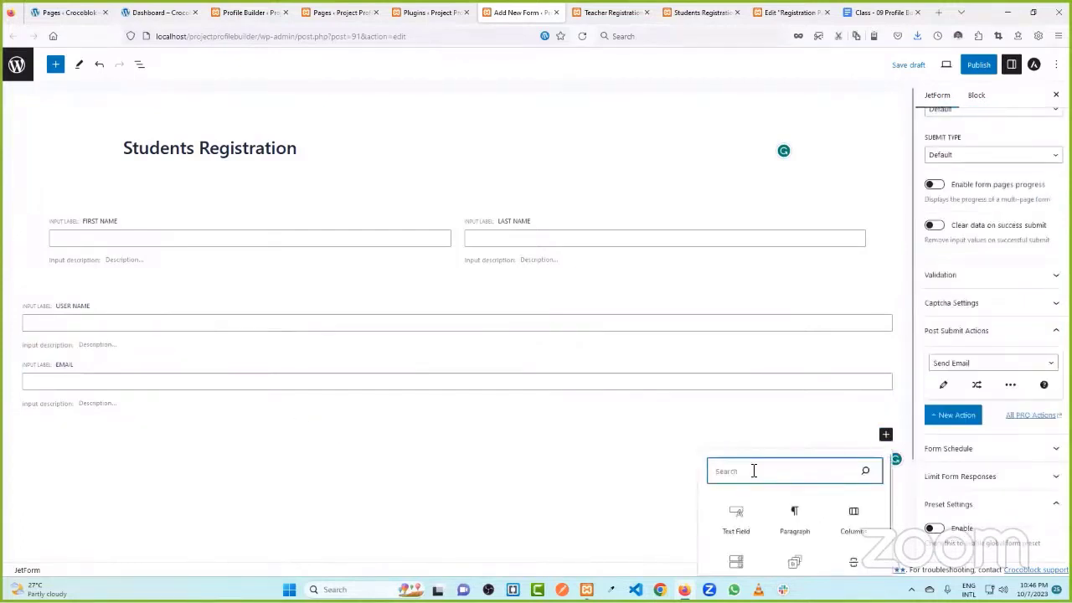
{"action": "type", "text": "pass"}
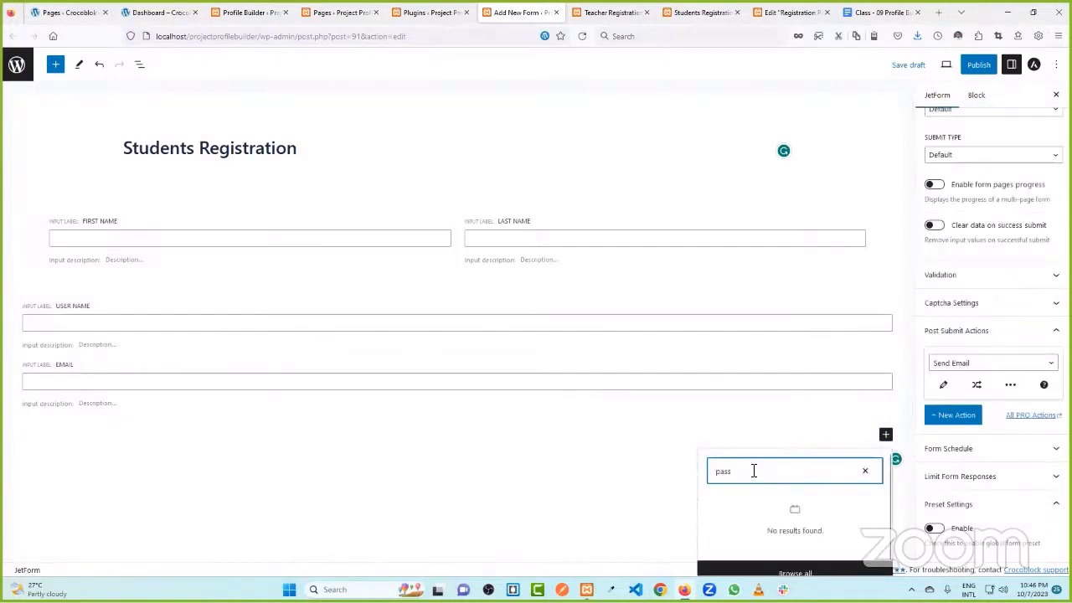
{"action": "type", "text": "tes"}
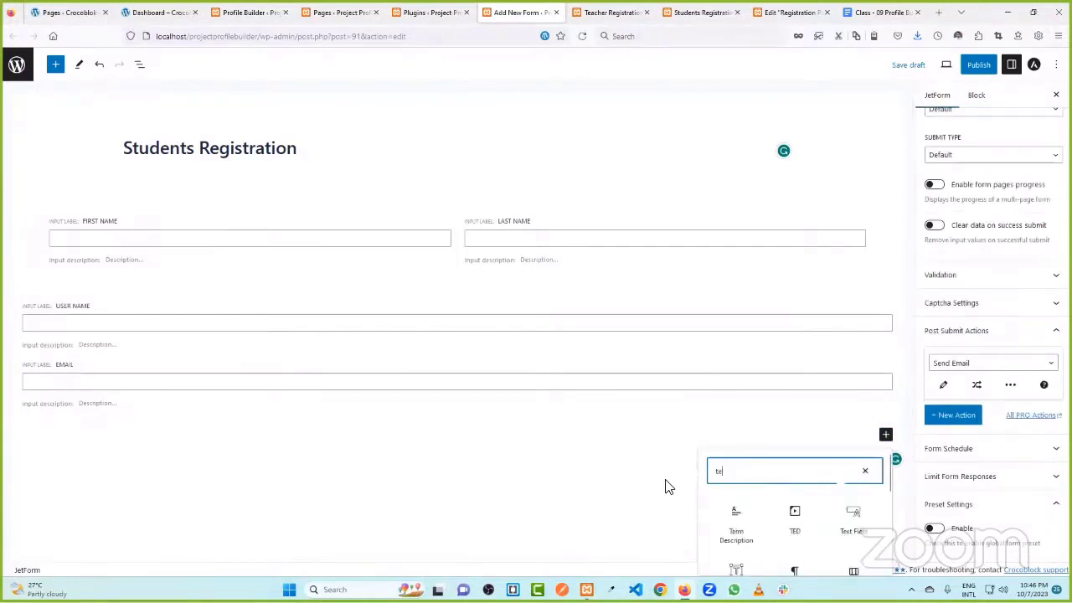
{"action": "left_click", "coordinate": [737, 536]}
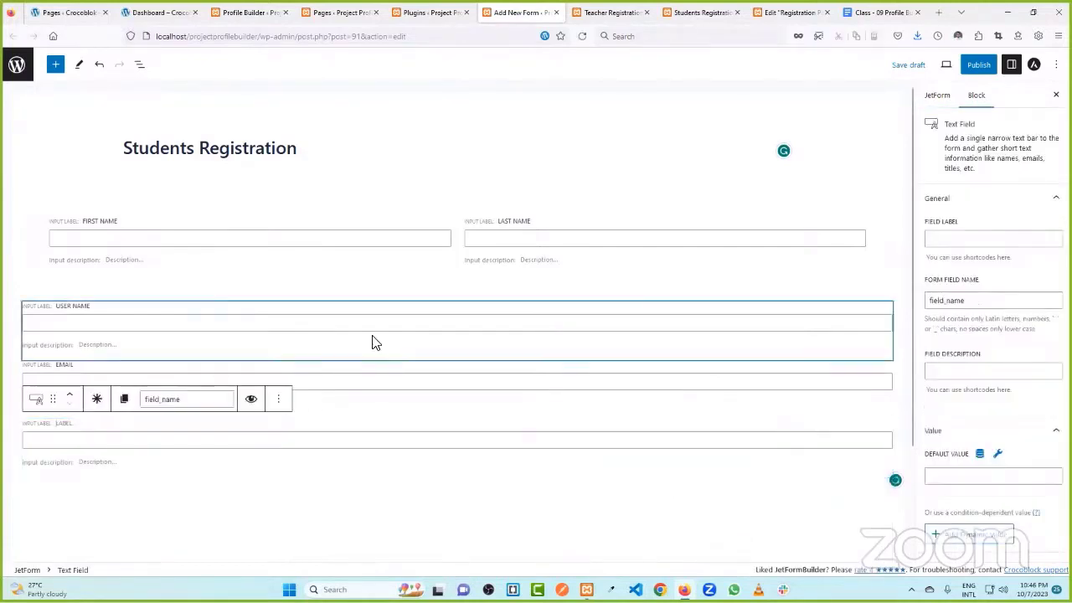
{"action": "scroll", "coordinate": [371, 335], "scroll_direction": "down", "scroll_amount": 2}
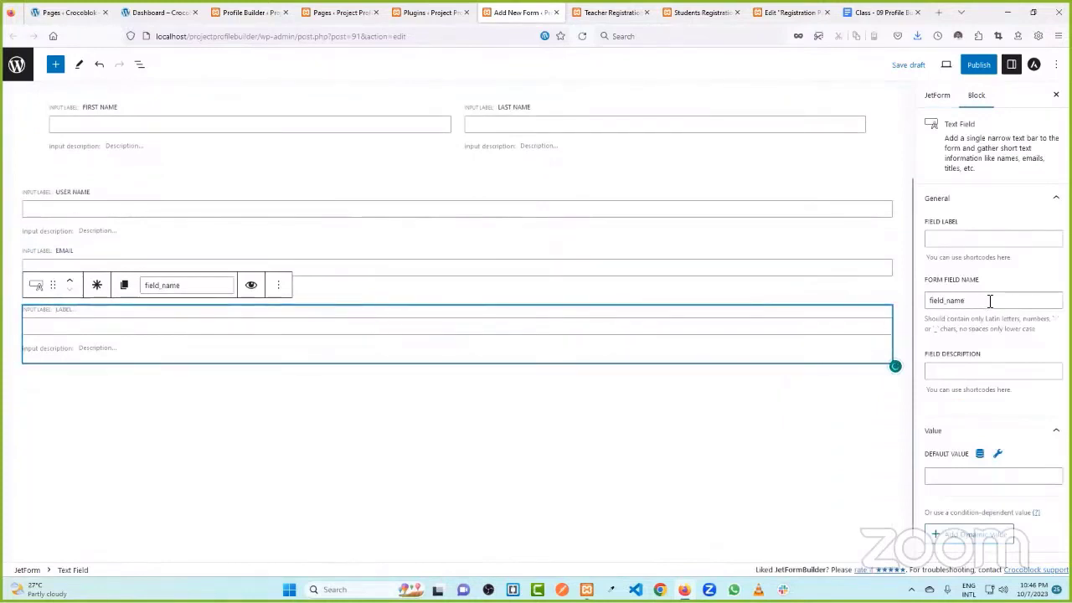
{"action": "left_click", "coordinate": [958, 239]}
{"action": "type", "text": "Password"}
{"action": "left_click", "coordinate": [1017, 261]}
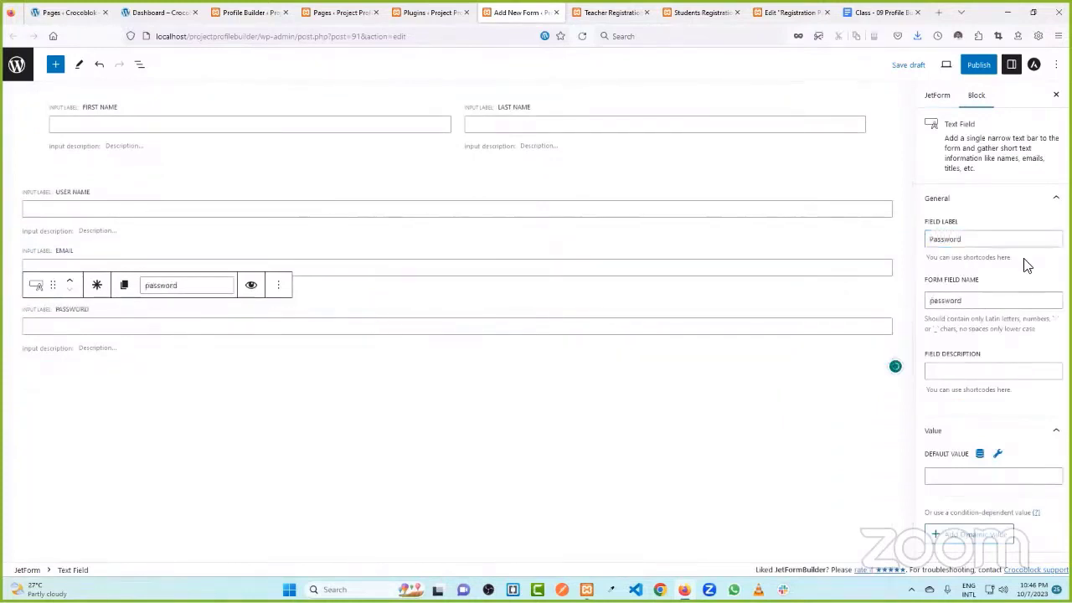
- Set the Password field's type to Password and test typing in its preview
{"action": "scroll", "coordinate": [967, 335], "scroll_direction": "down", "scroll_amount": 4}
{"action": "left_click", "coordinate": [955, 267]}
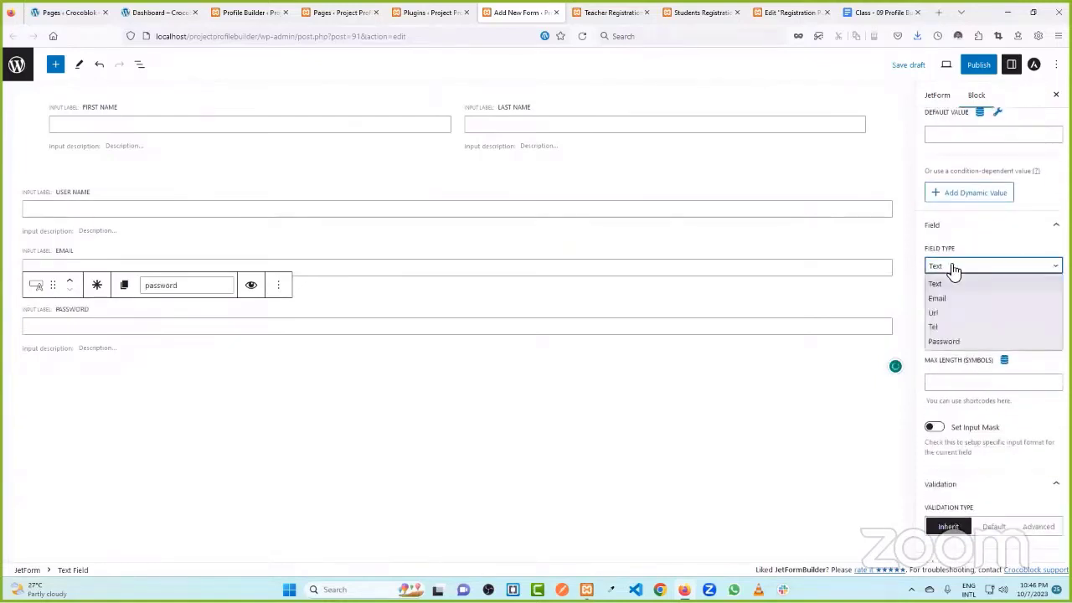
{"action": "left_click", "coordinate": [957, 342]}
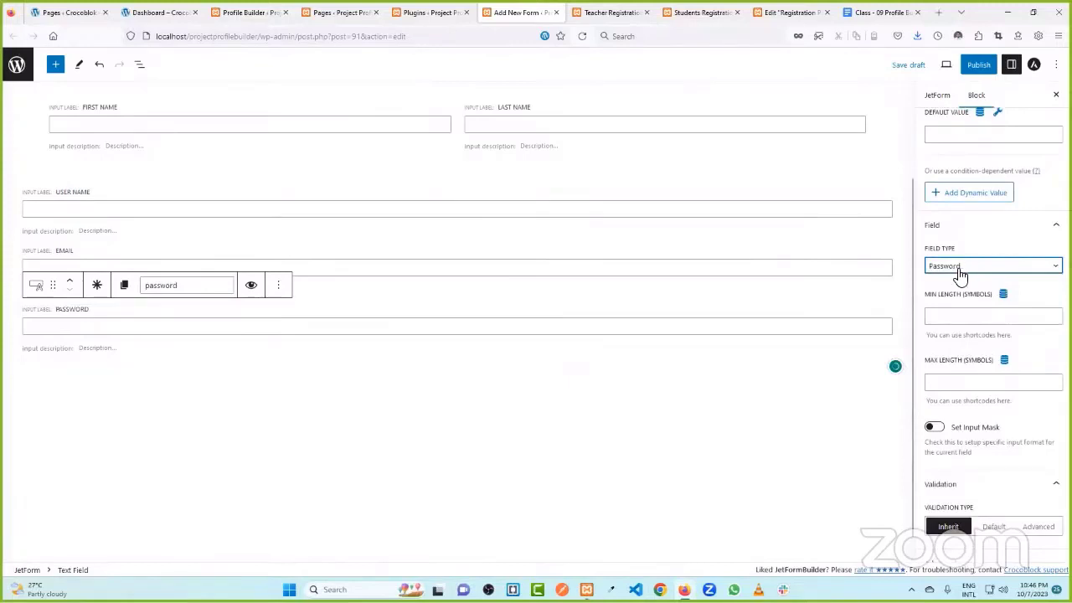
{"action": "left_click", "coordinate": [340, 326]}
{"action": "type", "text": "gghjk"}
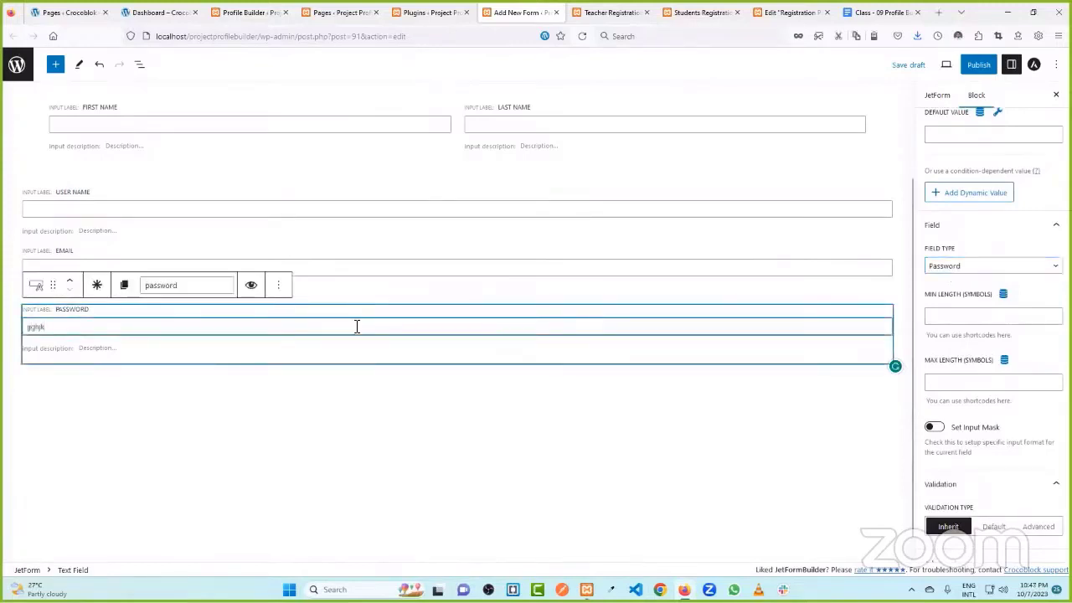
{"action": "key", "text": "BackSpace"}
{"action": "key", "text": "BackSpace"}
{"action": "key", "text": "BackSpace"}
{"action": "key", "text": "BackSpace"}
{"action": "key", "text": "BackSpace"}
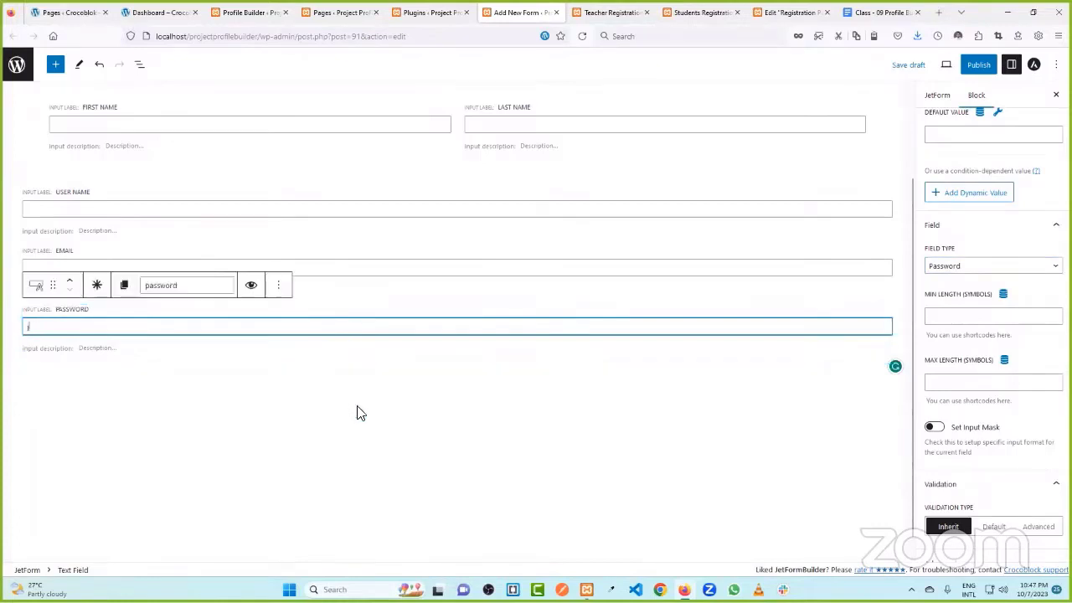
{"action": "left_click", "coordinate": [358, 411]}
- Duplicate the Password field
{"action": "left_click", "coordinate": [69, 332]}
{"action": "left_click", "coordinate": [131, 409]}
{"action": "left_click", "coordinate": [205, 340]}
{"action": "left_click", "coordinate": [279, 286]}
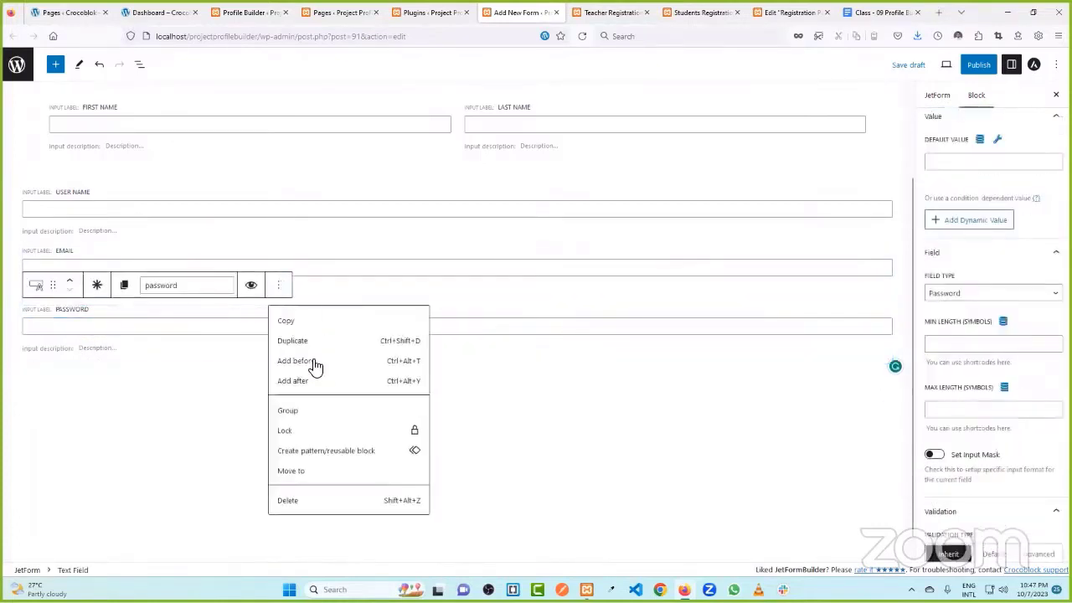
{"action": "left_click", "coordinate": [293, 340]}
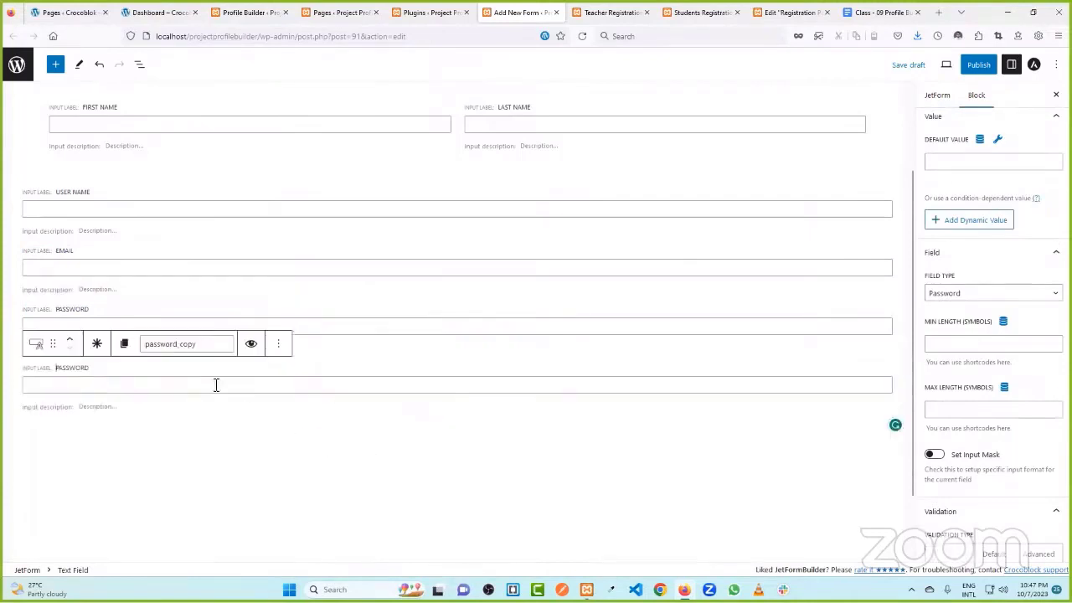
- Relabel the copy 'Confirm Password' and regenerate its field name as confirm_password
{"action": "scroll", "coordinate": [960, 183], "scroll_direction": "up", "scroll_amount": 4}
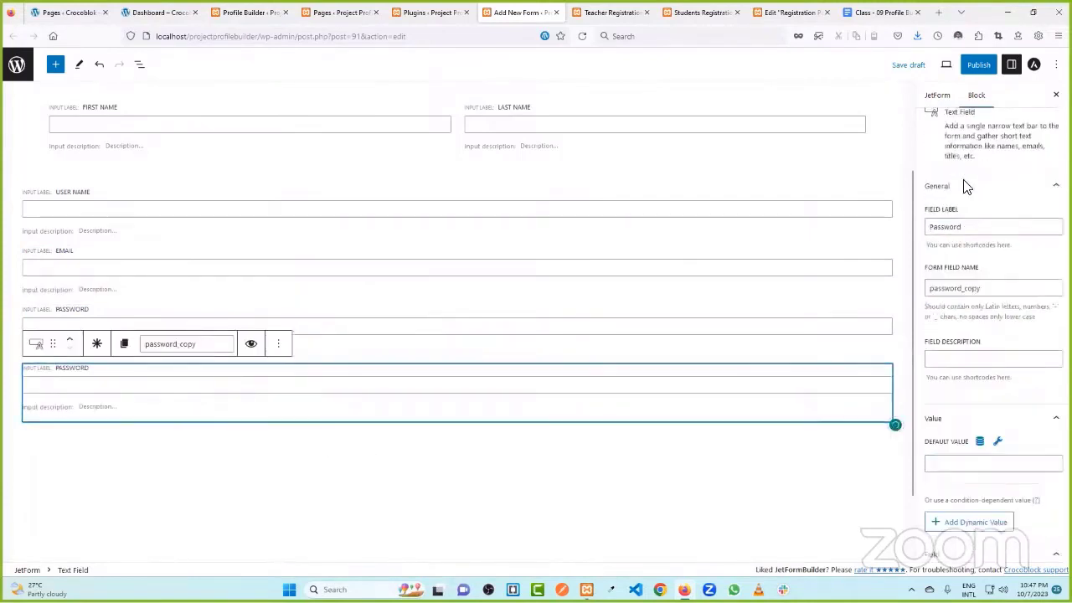
{"action": "left_click", "coordinate": [964, 241]}
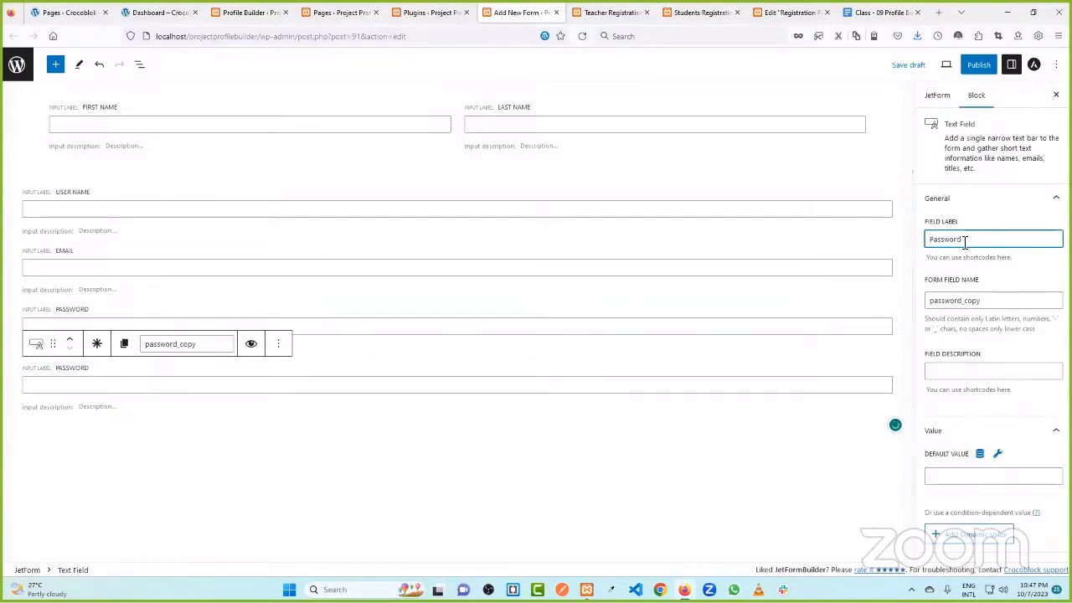
{"action": "key", "text": "Home"}
{"action": "type", "text": "Confirm"}
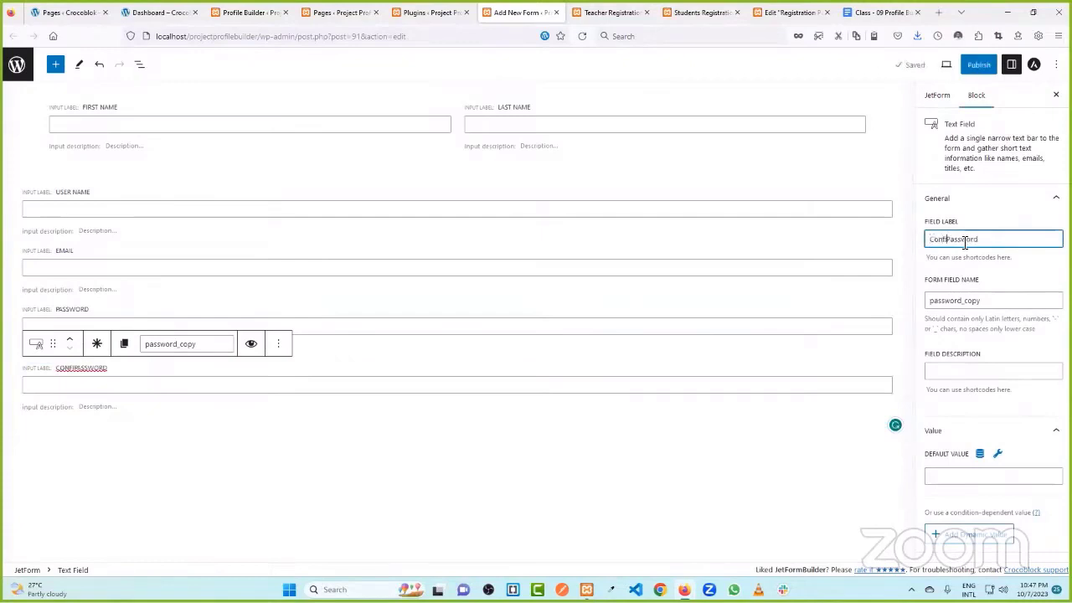
{"action": "double_click", "coordinate": [991, 304]}
{"action": "key", "text": "BackSpace"}
{"action": "left_click", "coordinate": [1016, 239]}
{"action": "left_click", "coordinate": [1016, 299]}
{"action": "scroll", "coordinate": [1006, 318], "scroll_direction": "down", "scroll_amount": 3}
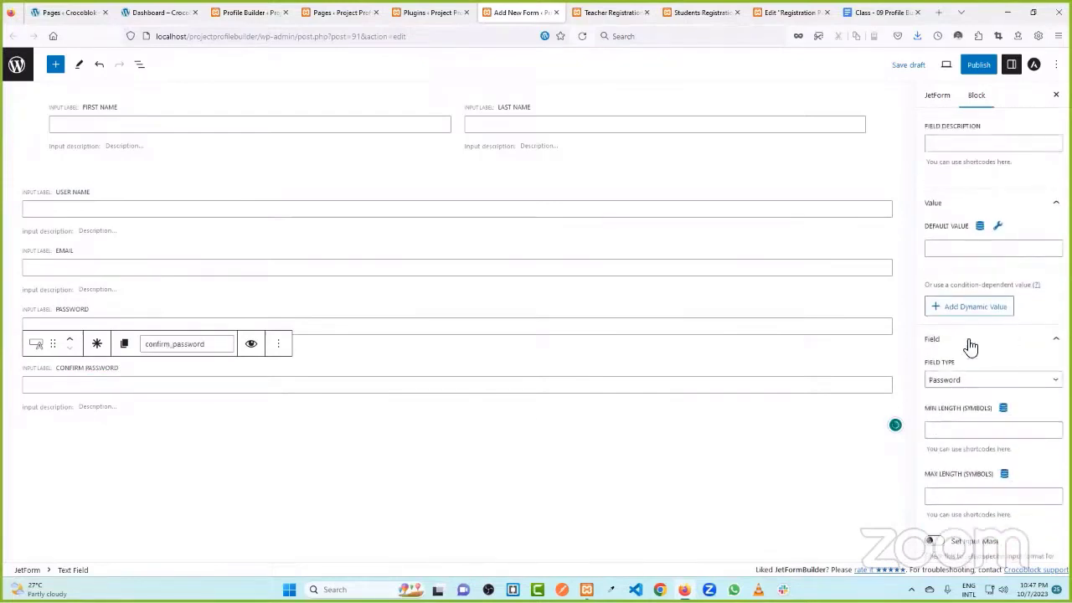
{"action": "scroll", "coordinate": [197, 163], "scroll_direction": "down", "scroll_amount": 2}
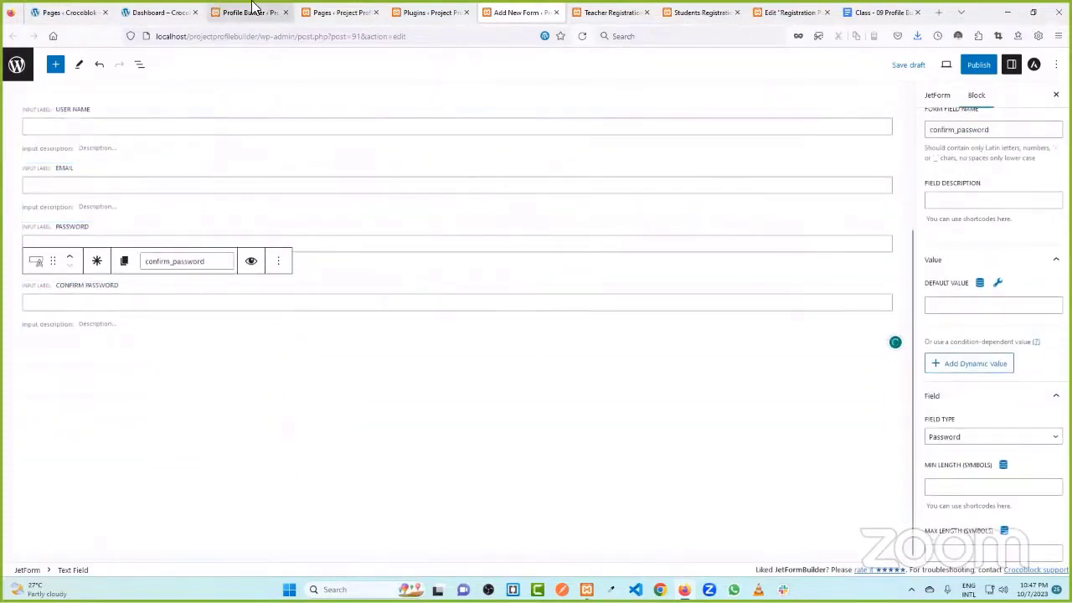
{"action": "left_click", "coordinate": [163, 13]}
- Open the course dashboard's Academic Info page and select the Session value 'Session - 01'
{"action": "scroll", "coordinate": [335, 378], "scroll_direction": "down", "scroll_amount": 4}
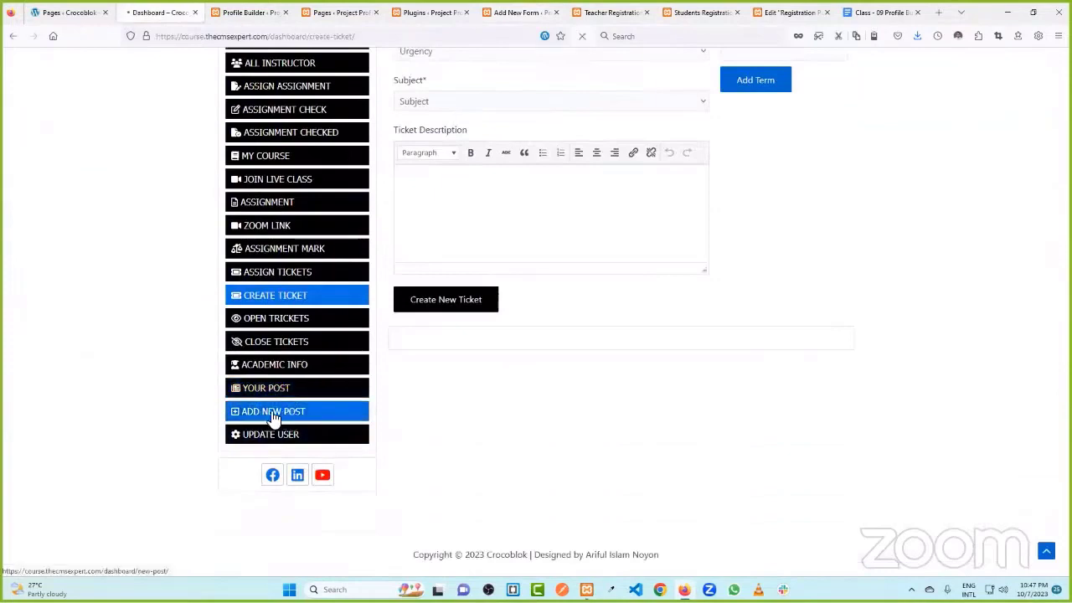
{"action": "left_click", "coordinate": [295, 362]}
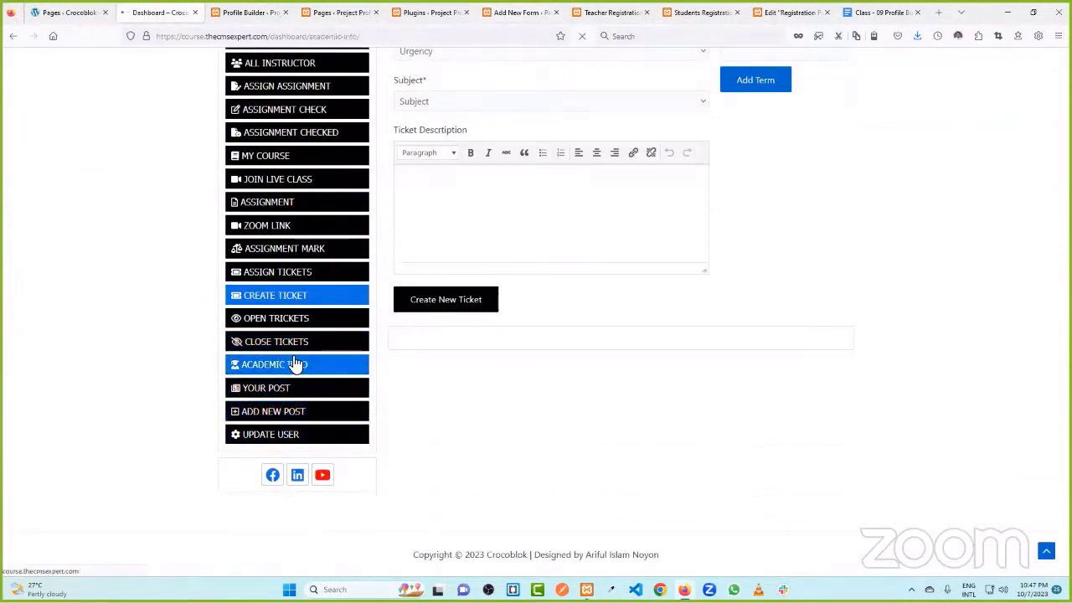
{"action": "left_click_drag", "start_coordinate": [670, 151], "coordinate": [727, 170]}
{"action": "left_click_drag", "start_coordinate": [668, 188], "coordinate": [790, 185]}
{"action": "left_click", "coordinate": [792, 185]}
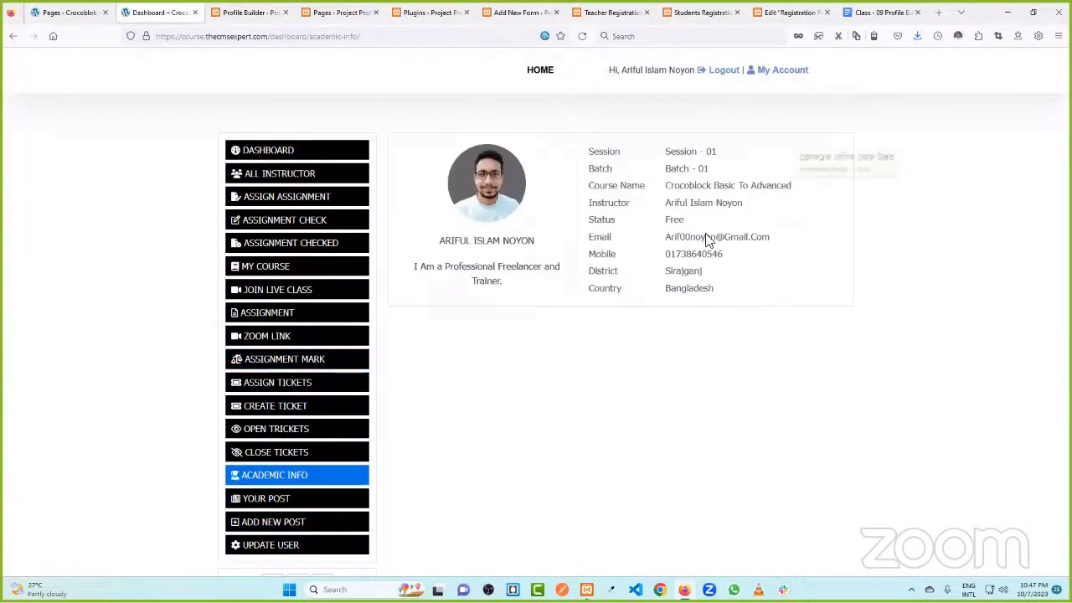
{"action": "left_click_drag", "start_coordinate": [668, 155], "coordinate": [719, 151]}
{"action": "key", "text": "ctrl+c"}
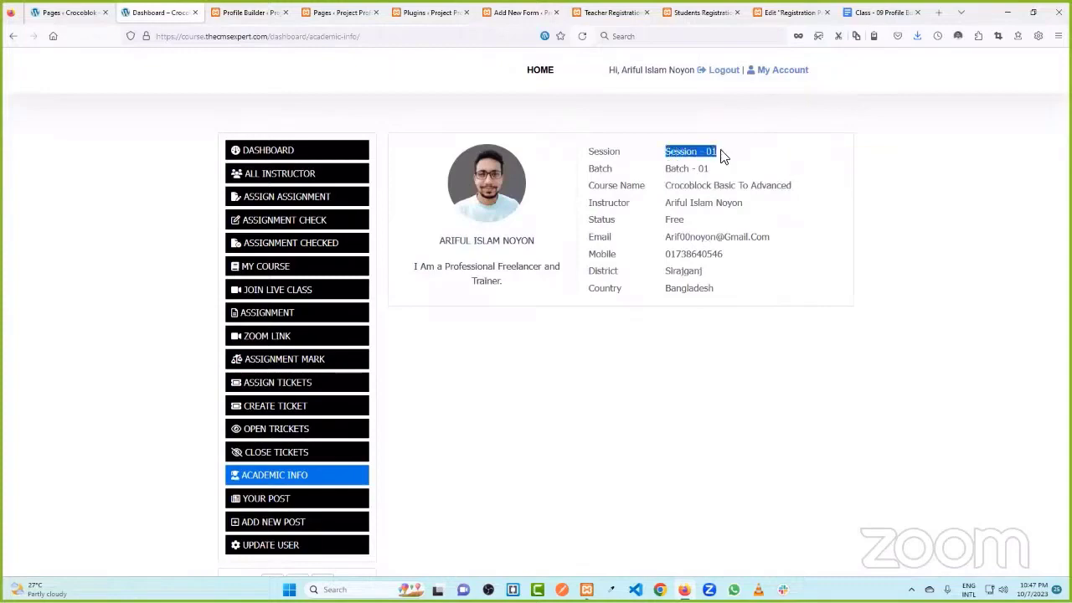
{"action": "left_click", "coordinate": [343, 12]}
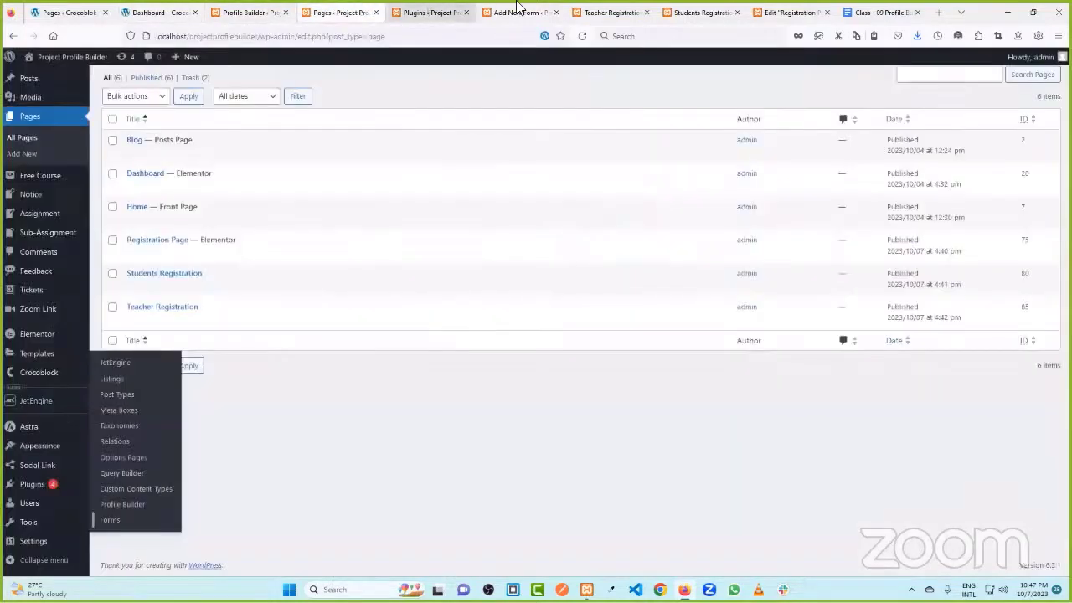
{"action": "left_click", "coordinate": [431, 11]}
{"action": "left_click", "coordinate": [520, 12]}
- Insert a Hidden Field block at the end of the form
{"action": "left_click", "coordinate": [607, 10]}
{"action": "left_click", "coordinate": [527, 11]}
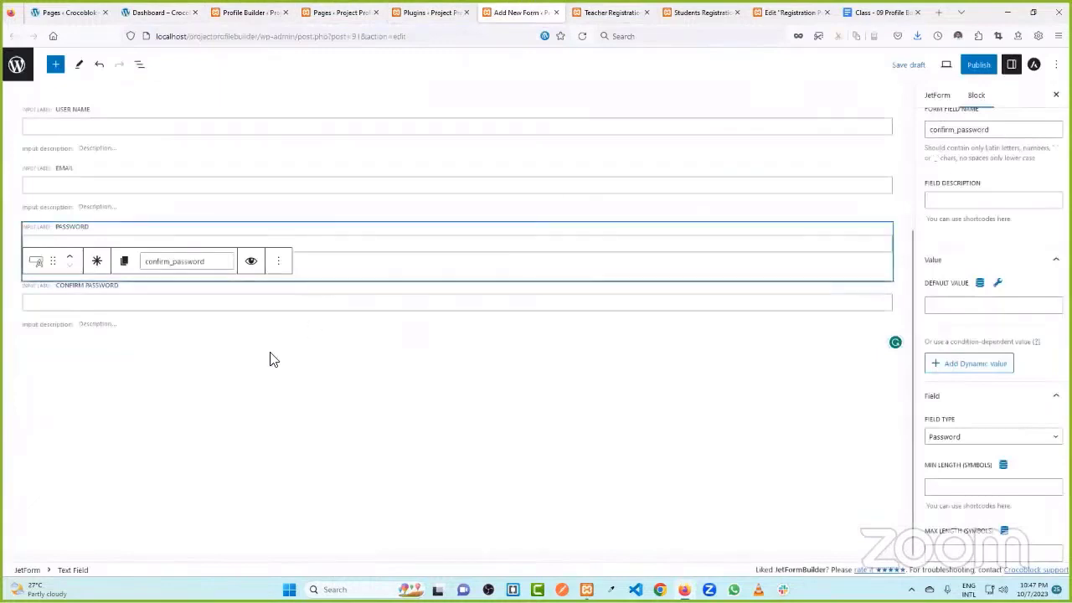
{"action": "left_click", "coordinate": [238, 352]}
{"action": "left_click", "coordinate": [238, 352]}
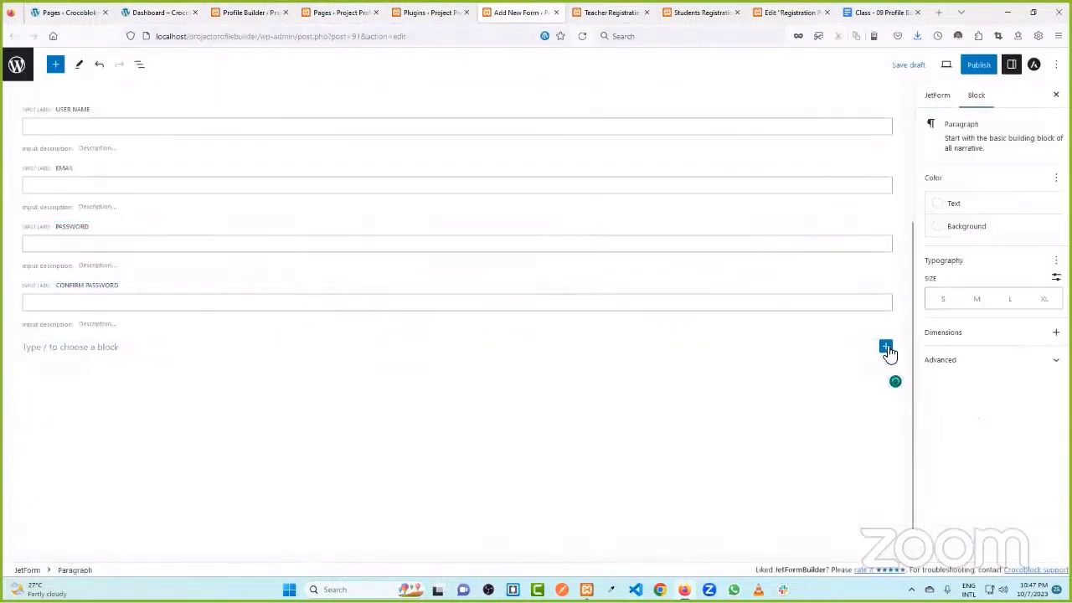
{"action": "left_click", "coordinate": [886, 347]}
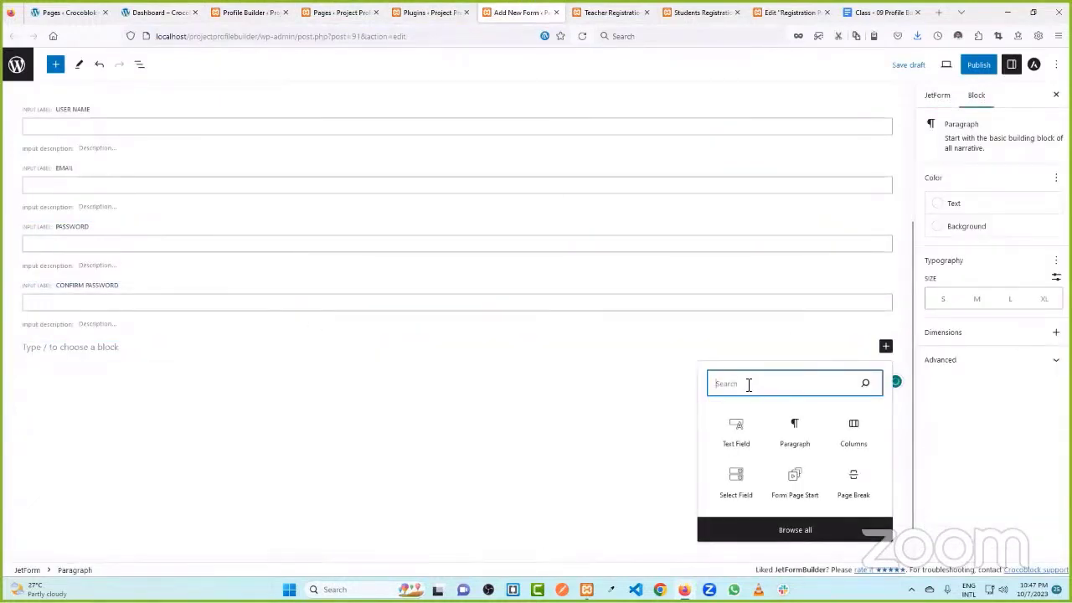
{"action": "type", "text": "hi"}
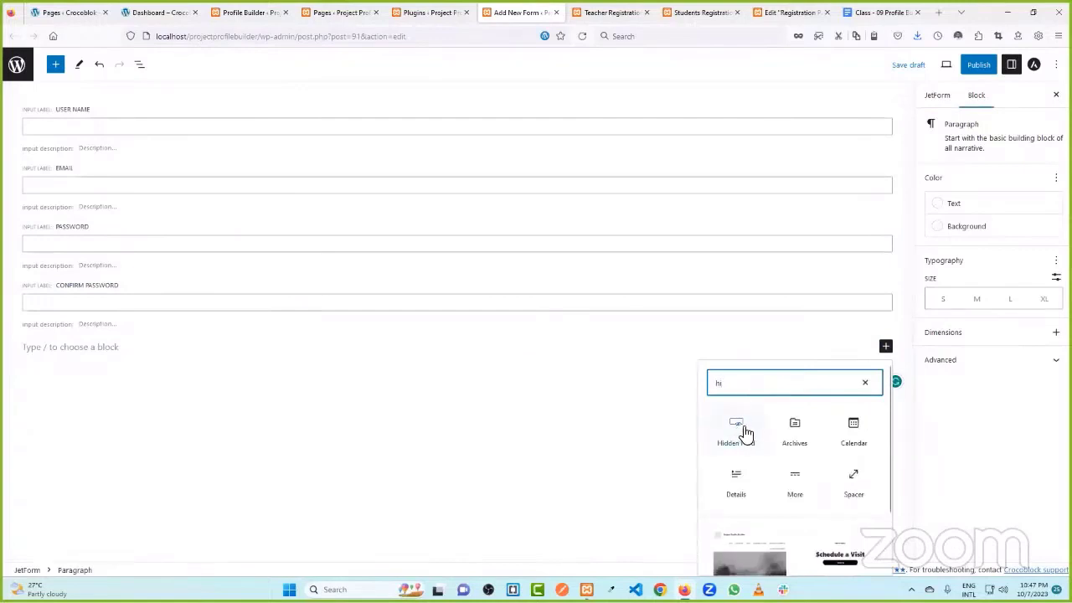
{"action": "left_click", "coordinate": [743, 432]}
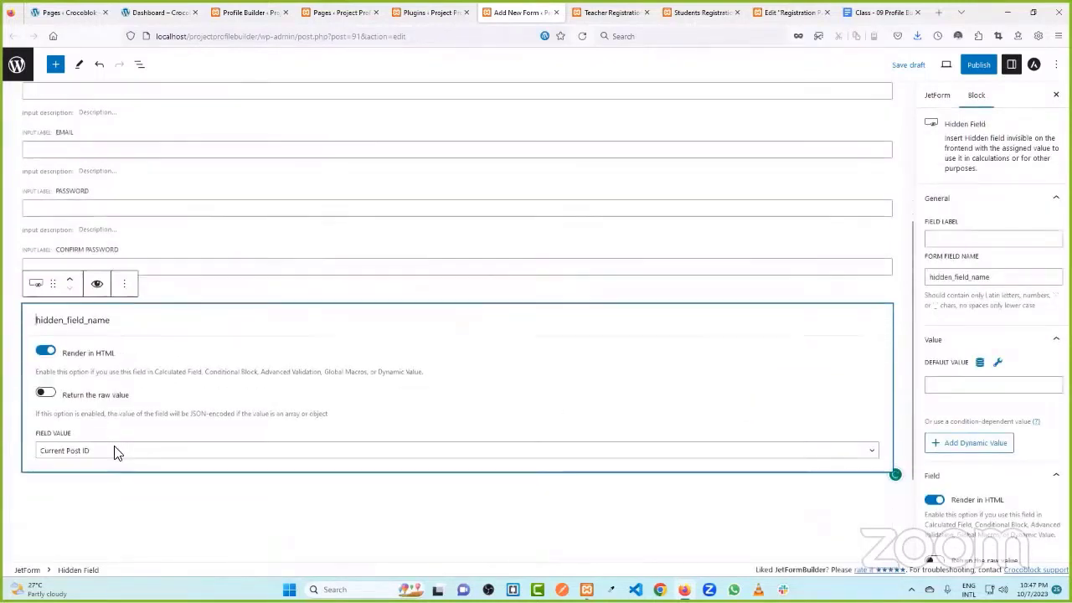
- Set the hidden field's value source to Manual Input with the value 'Session - 01'
{"action": "left_click", "coordinate": [96, 430]}
{"action": "left_click", "coordinate": [109, 412]}
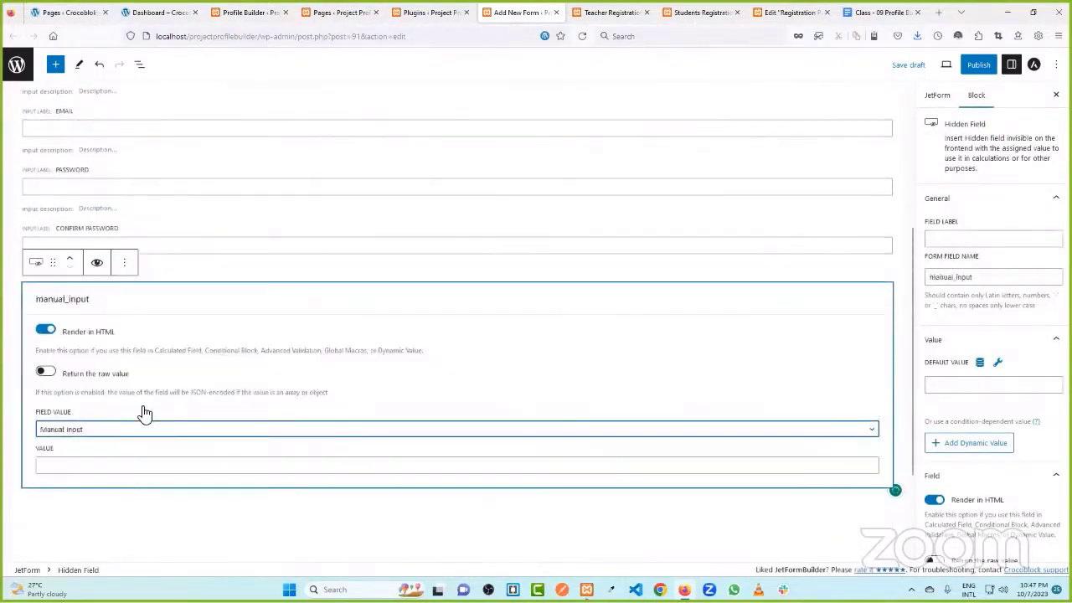
{"action": "left_click", "coordinate": [107, 465]}
{"action": "key", "text": "ctrl+v"}
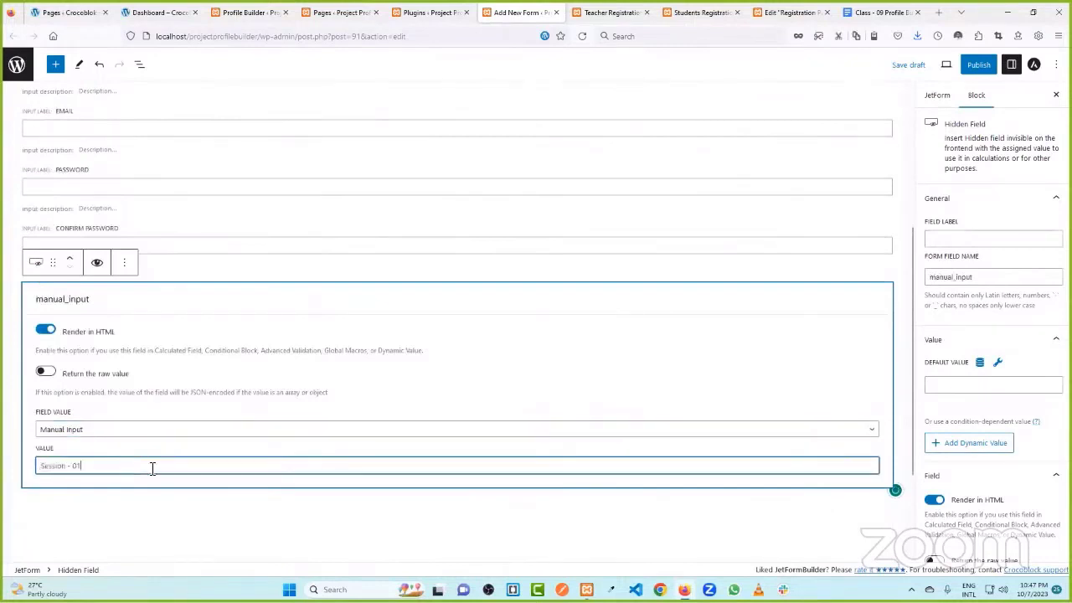
{"action": "left_click", "coordinate": [165, 524]}
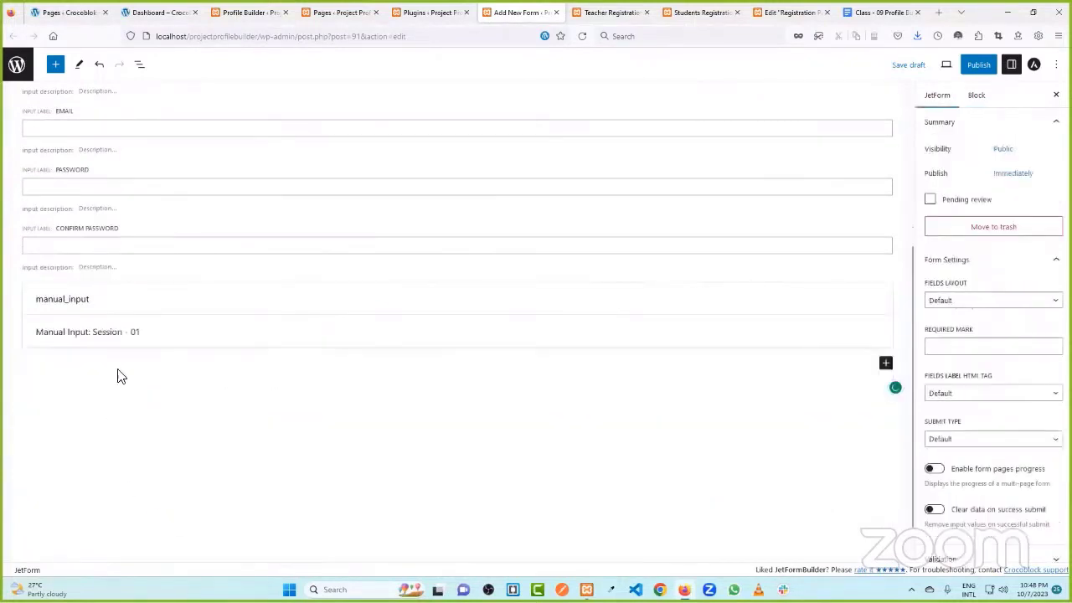
{"action": "left_click", "coordinate": [127, 302]}
- Label the hidden field Session and regenerate its field name as session
{"action": "left_click", "coordinate": [994, 239]}
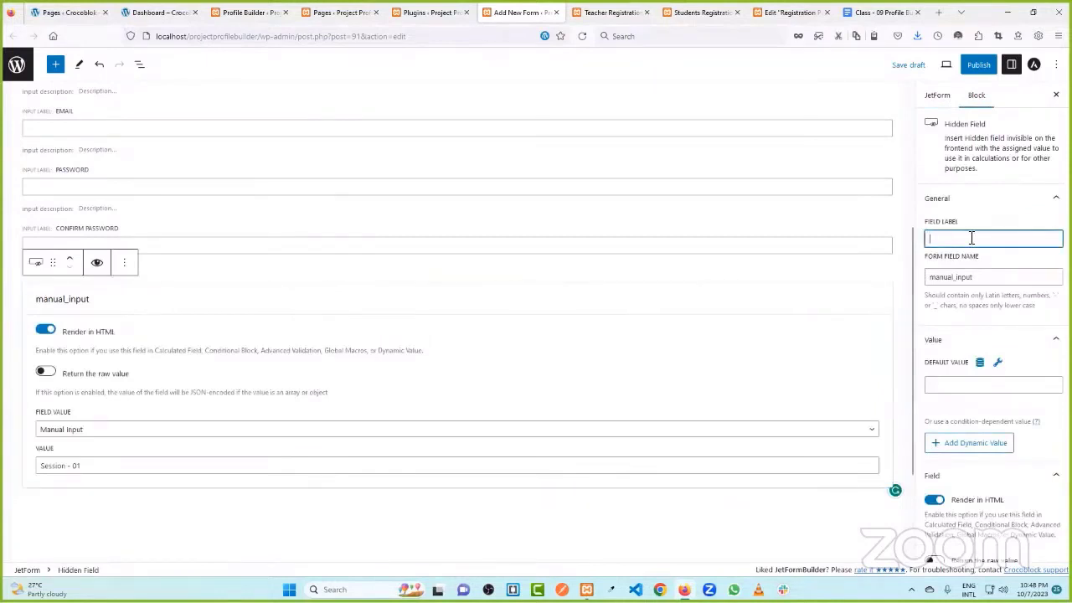
{"action": "type", "text": "Session"}
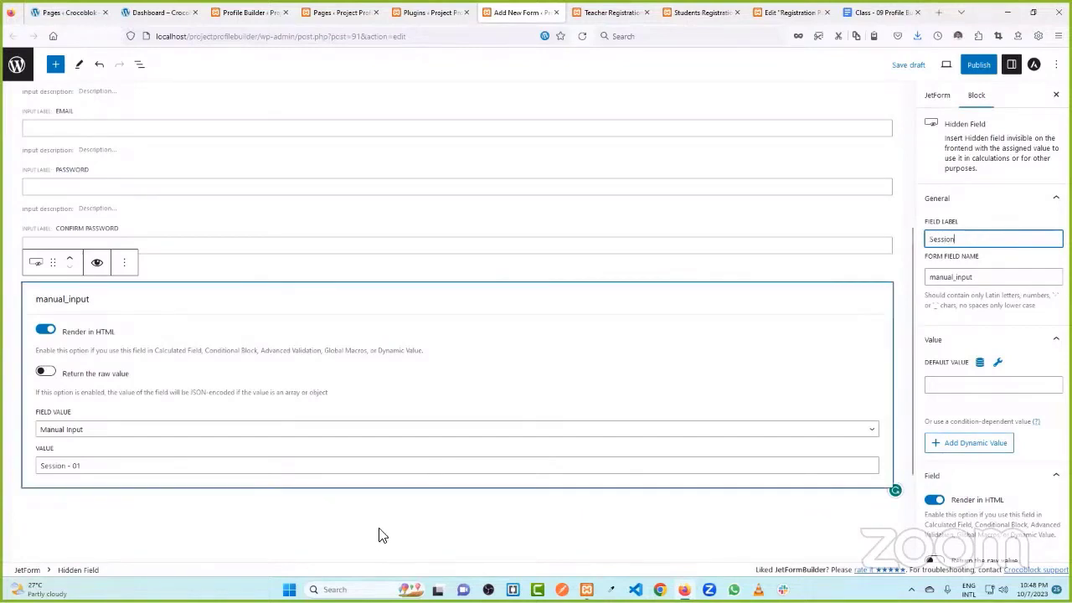
{"action": "left_click", "coordinate": [381, 529]}
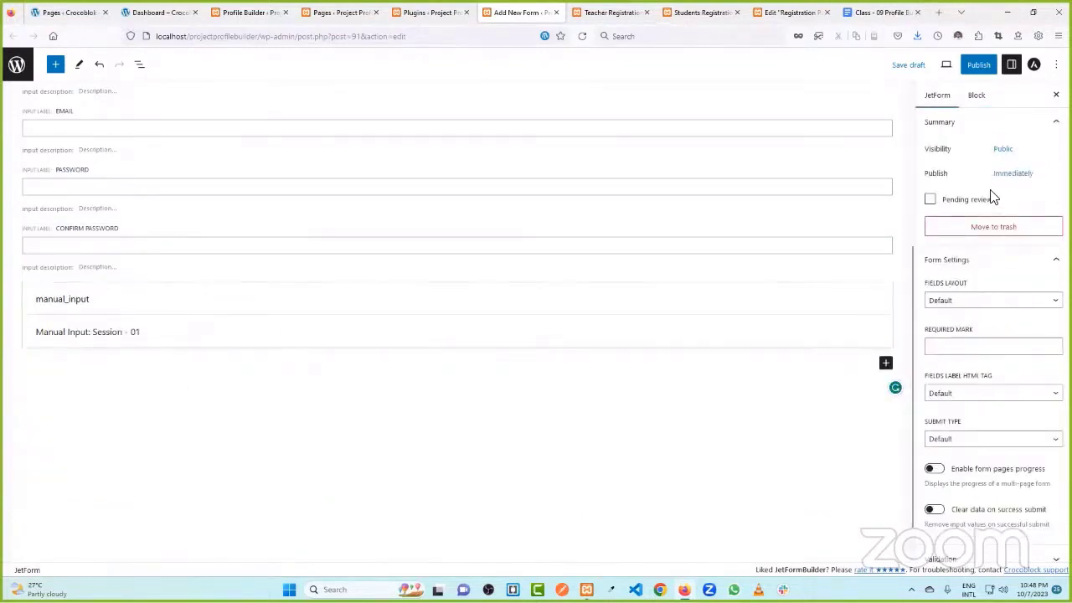
{"action": "left_click", "coordinate": [976, 95]}
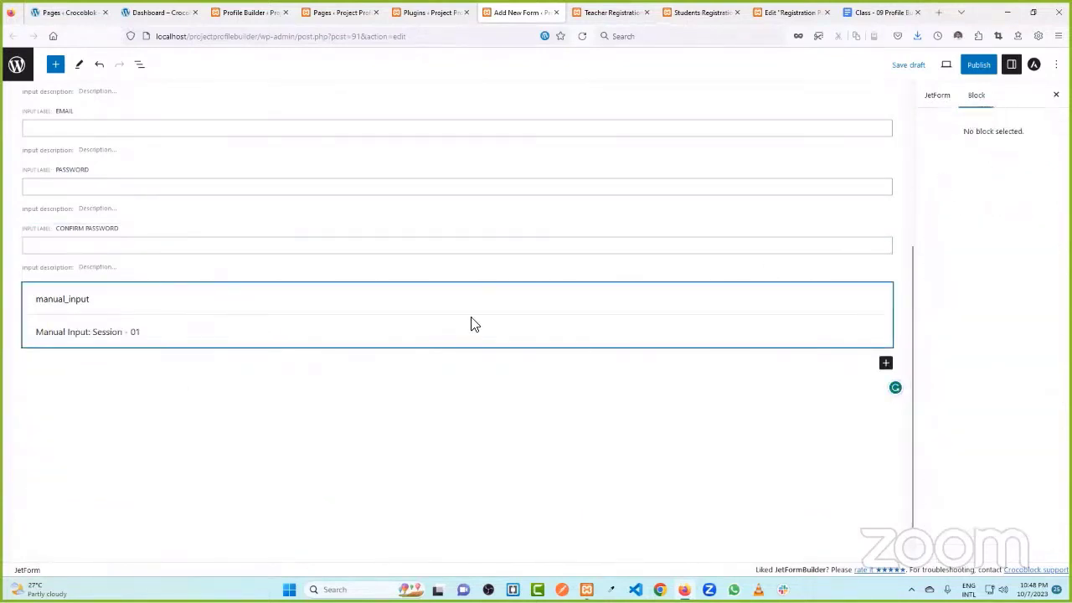
{"action": "left_click", "coordinate": [474, 325]}
{"action": "left_click_drag", "start_coordinate": [991, 277], "coordinate": [930, 279]}
{"action": "key", "text": "BackSpace"}
{"action": "double_click", "coordinate": [969, 235]}
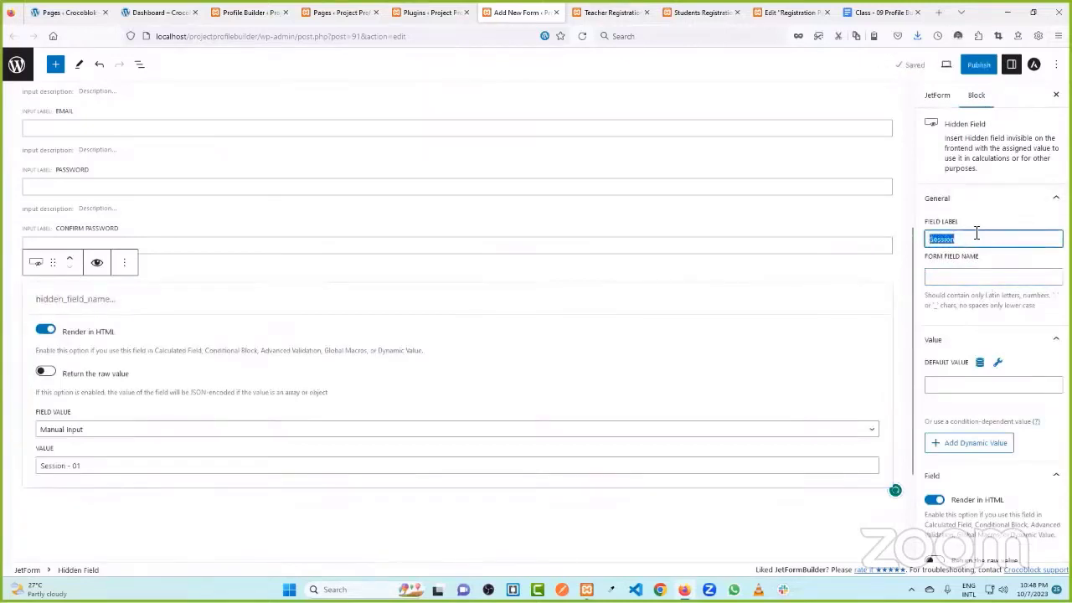
{"action": "left_click", "coordinate": [977, 277]}
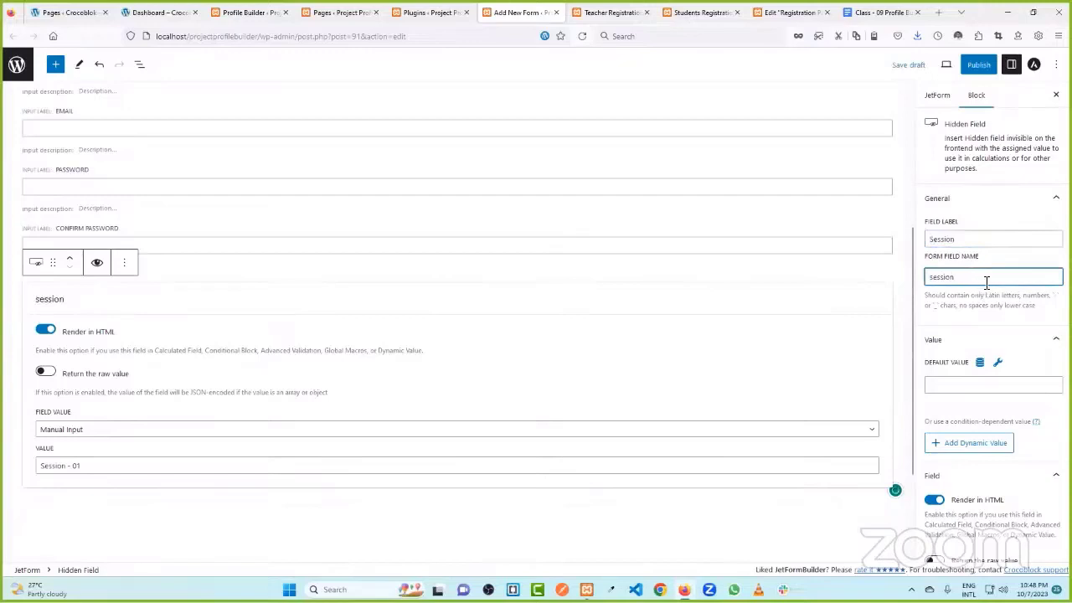
{"action": "scroll", "coordinate": [567, 391], "scroll_direction": "down", "scroll_amount": 2}
{"action": "left_click", "coordinate": [141, 407]}
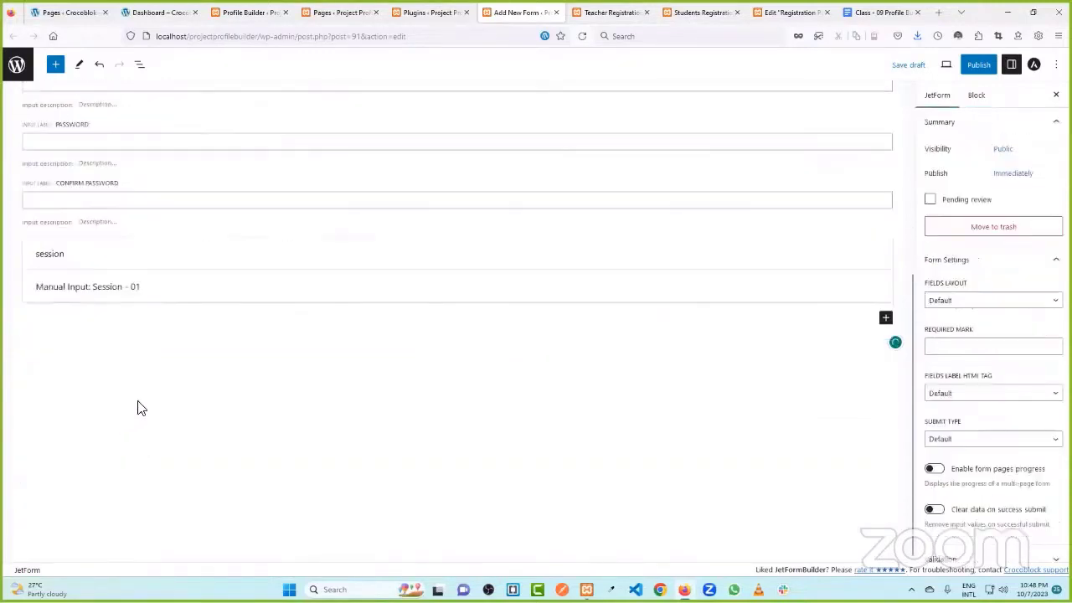
- Check the profile builder, pages, plugins and registration page tabs, then return to the form
{"action": "left_click", "coordinate": [885, 318]}
{"action": "left_click", "coordinate": [256, 10]}
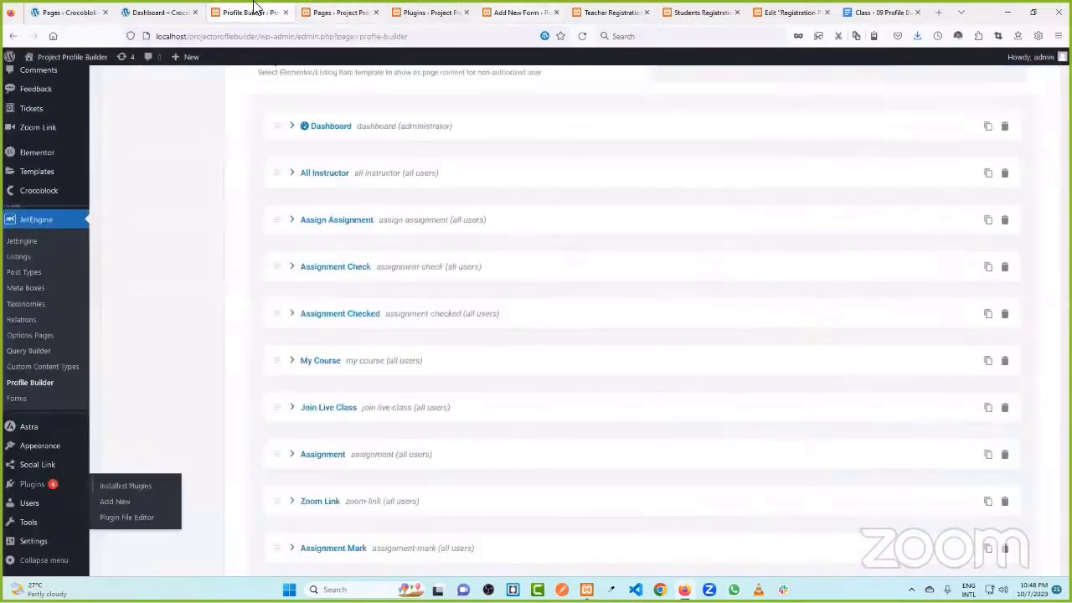
{"action": "left_click", "coordinate": [340, 11]}
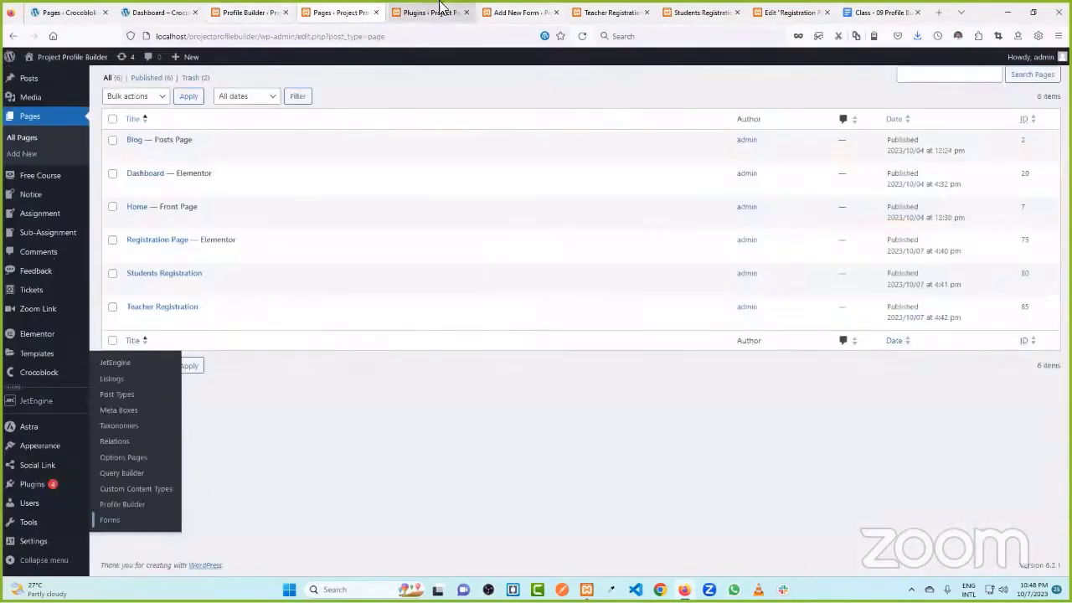
{"action": "left_click", "coordinate": [518, 12]}
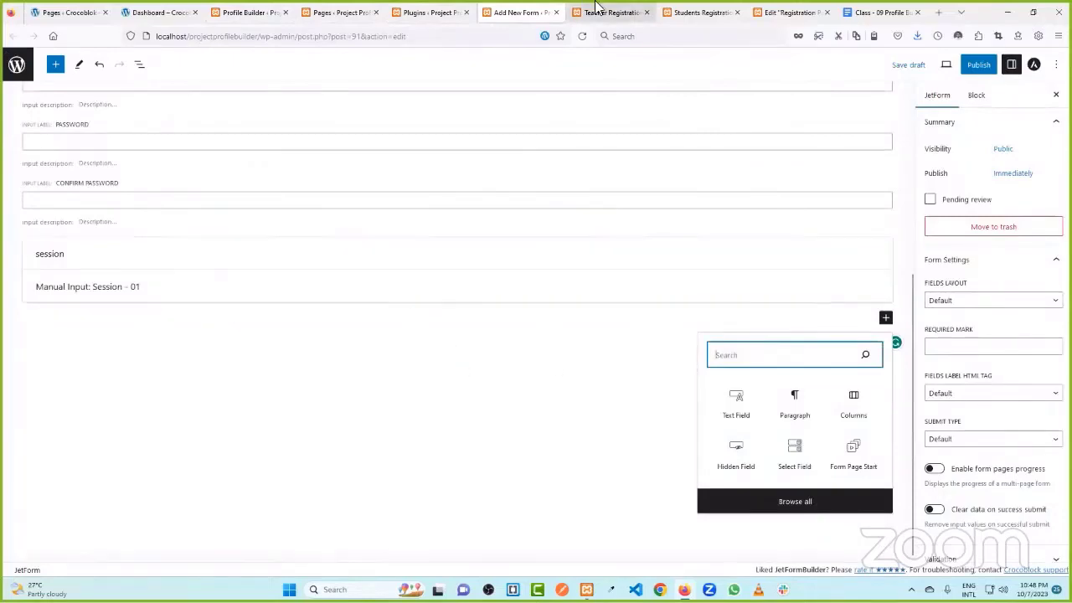
{"action": "left_click", "coordinate": [416, 10]}
{"action": "left_click", "coordinate": [548, 10]}
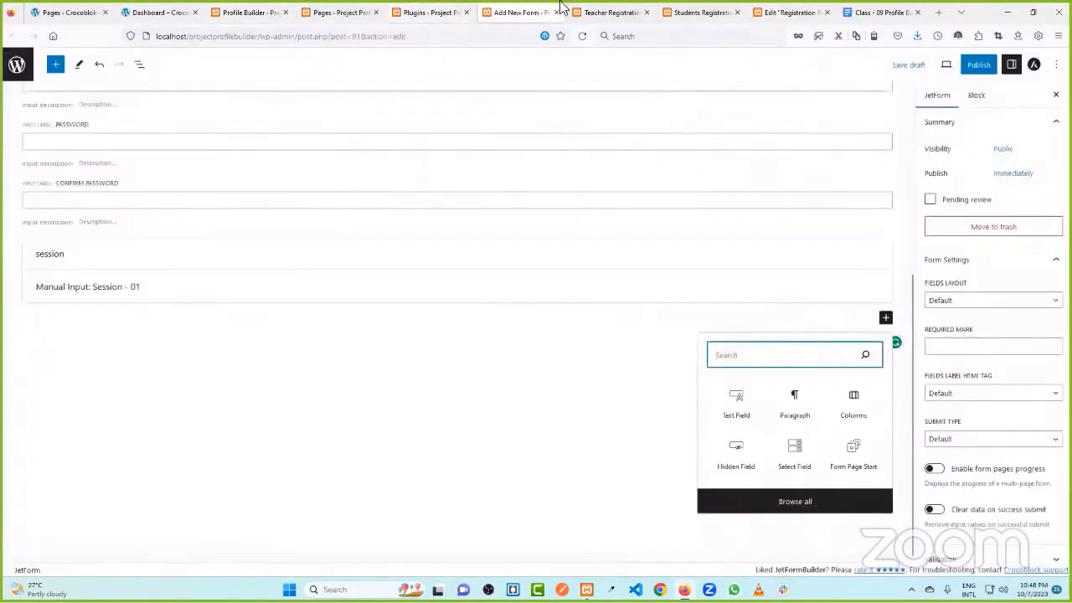
{"action": "left_click", "coordinate": [590, 12]}
{"action": "left_click", "coordinate": [520, 11]}
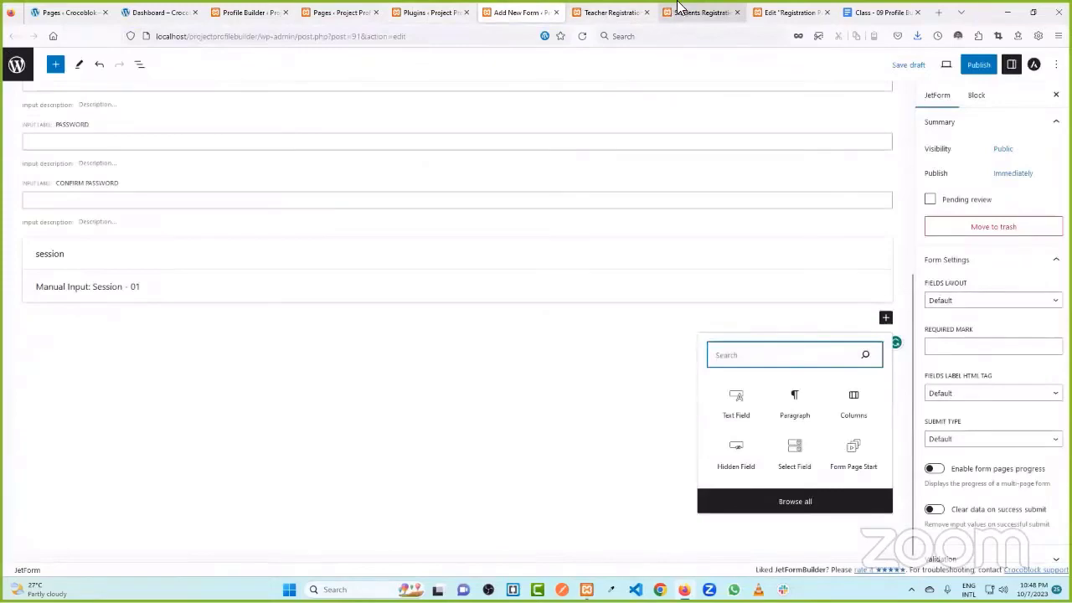
{"action": "left_click", "coordinate": [680, 8]}
{"action": "left_click", "coordinate": [612, 11]}
{"action": "left_click", "coordinate": [527, 12]}
{"action": "left_click", "coordinate": [427, 12]}
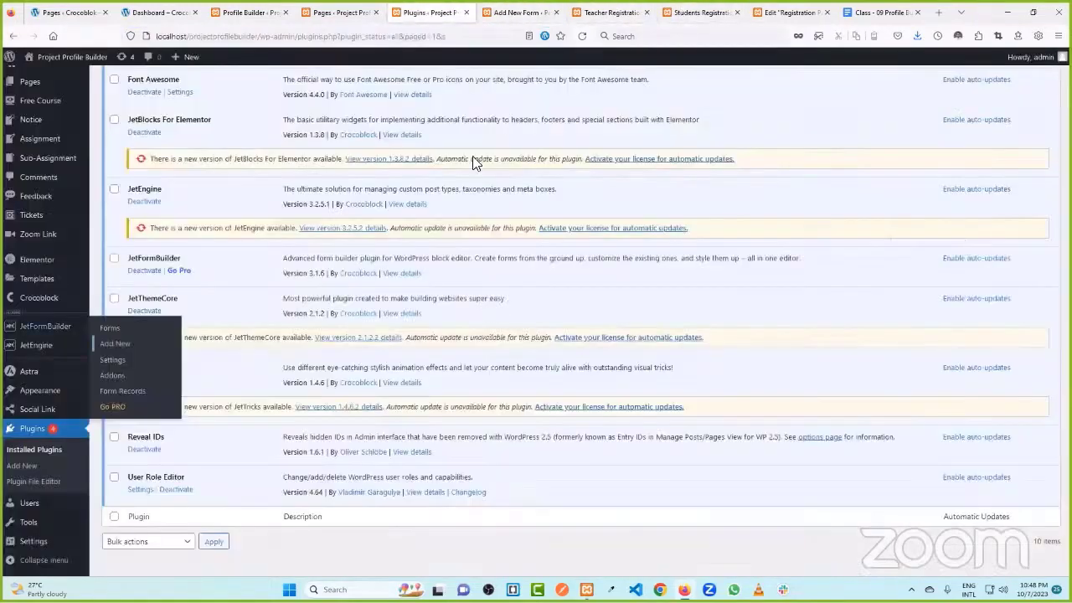
{"action": "scroll", "coordinate": [469, 95], "scroll_direction": "up", "scroll_amount": 10}
{"action": "left_click", "coordinate": [339, 11]}
{"action": "left_click", "coordinate": [521, 11]}
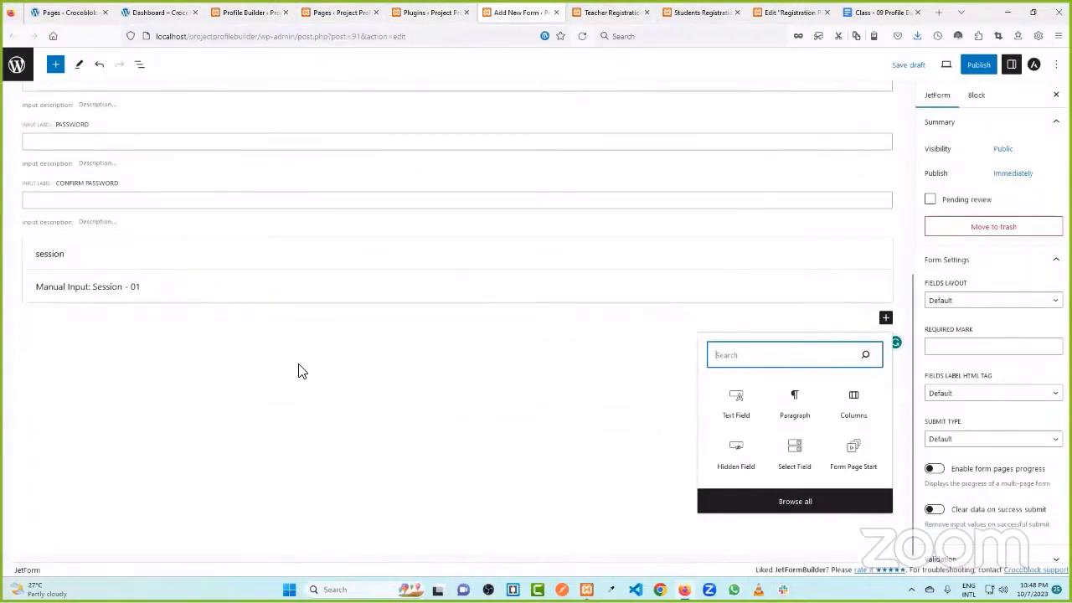
- Close the block search popup and review the student's session, batch and course details on Academic Info
{"action": "left_click", "coordinate": [301, 371]}
{"action": "left_click", "coordinate": [603, 10]}
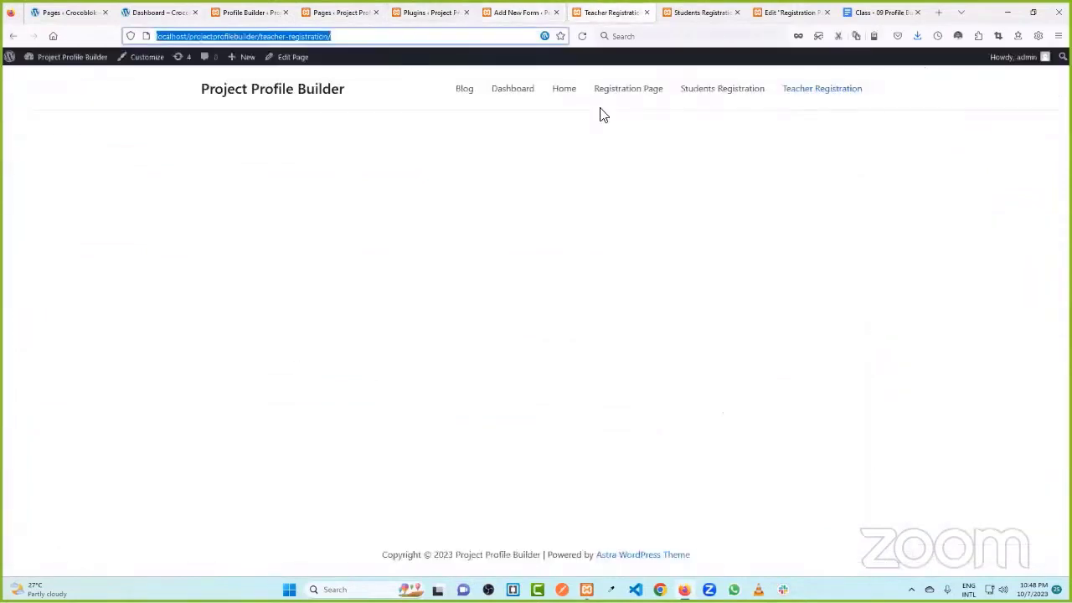
{"action": "left_click", "coordinate": [695, 12]}
{"action": "left_click", "coordinate": [167, 12]}
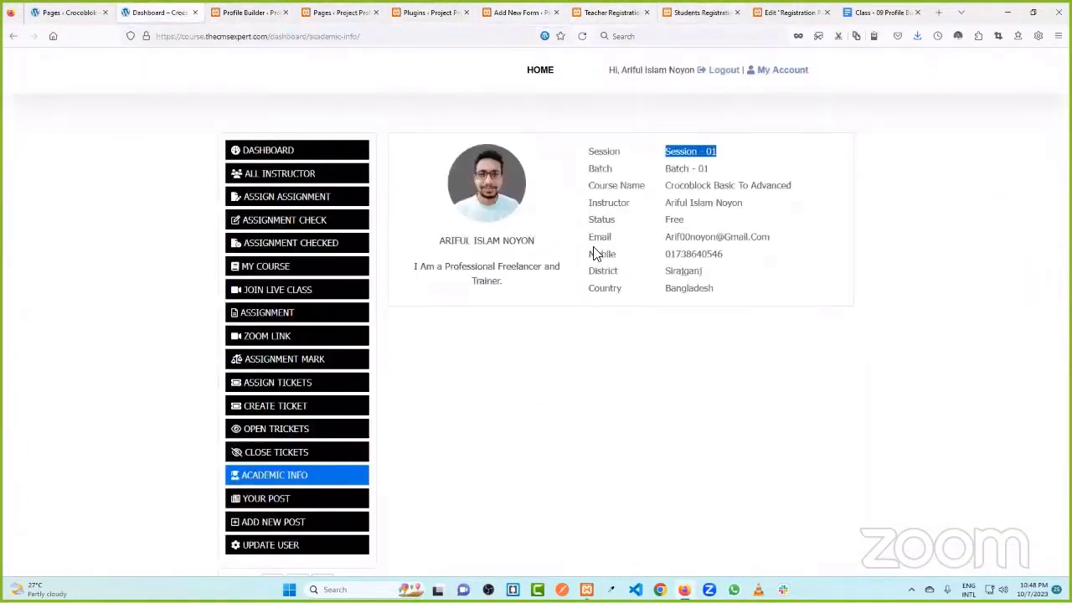
{"action": "left_click", "coordinate": [680, 157]}
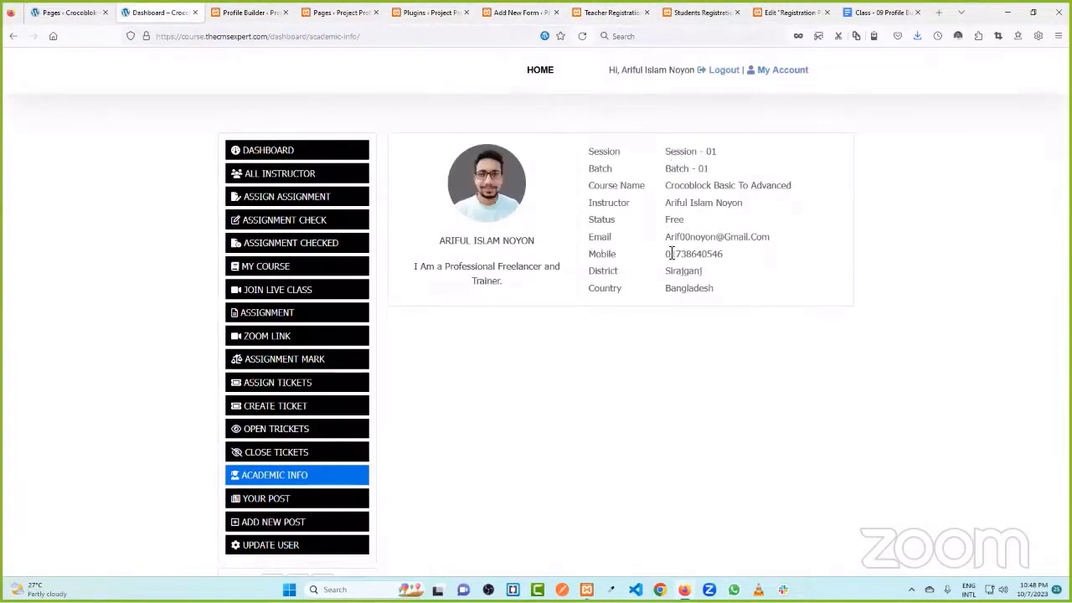
{"action": "left_click_drag", "start_coordinate": [469, 243], "coordinate": [535, 243]}
{"action": "left_click", "coordinate": [535, 243]}
{"action": "left_click_drag", "start_coordinate": [669, 151], "coordinate": [790, 185]}
{"action": "left_click", "coordinate": [794, 240]}
- Return to the Students Registration form and open the block inserter below the session field
{"action": "left_click", "coordinate": [605, 12]}
{"action": "left_click", "coordinate": [519, 12]}
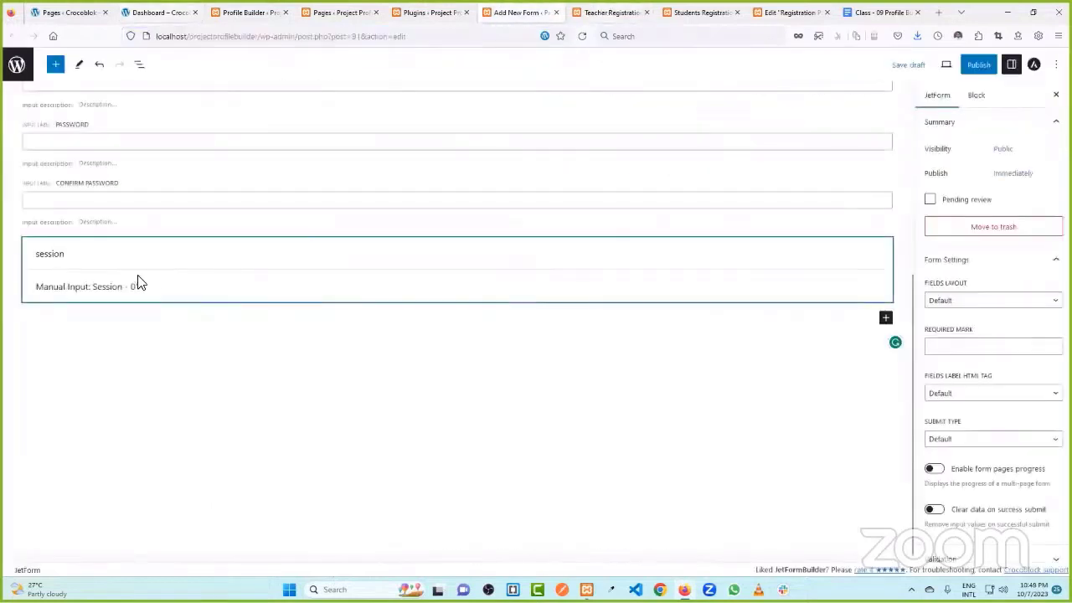
{"action": "left_click", "coordinate": [885, 317]}
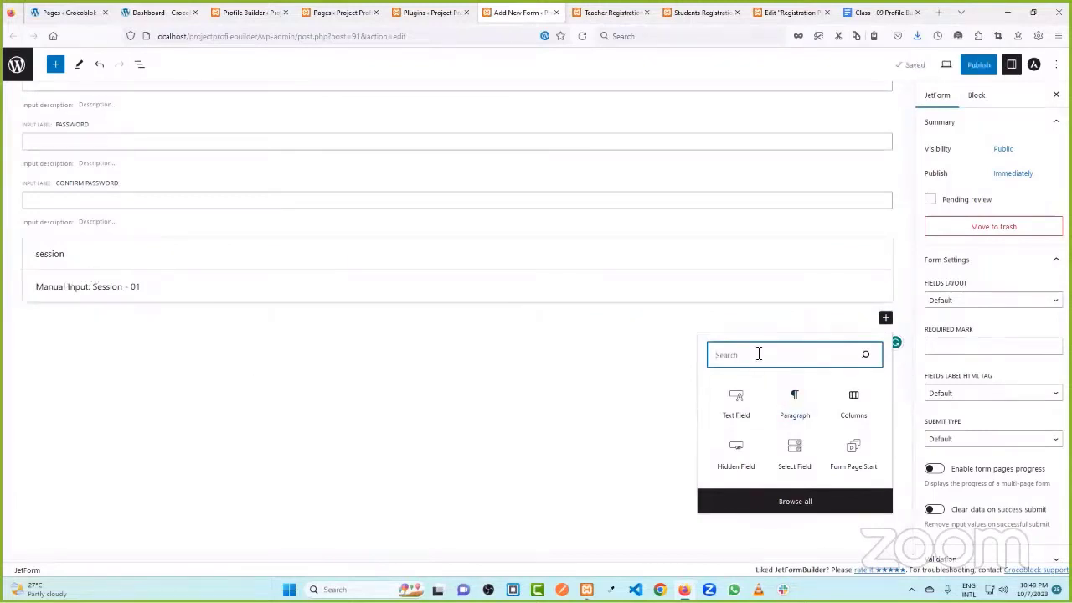
- Search the inserter for 'act' and add an Action Button block to the form
{"action": "type", "text": "app"}
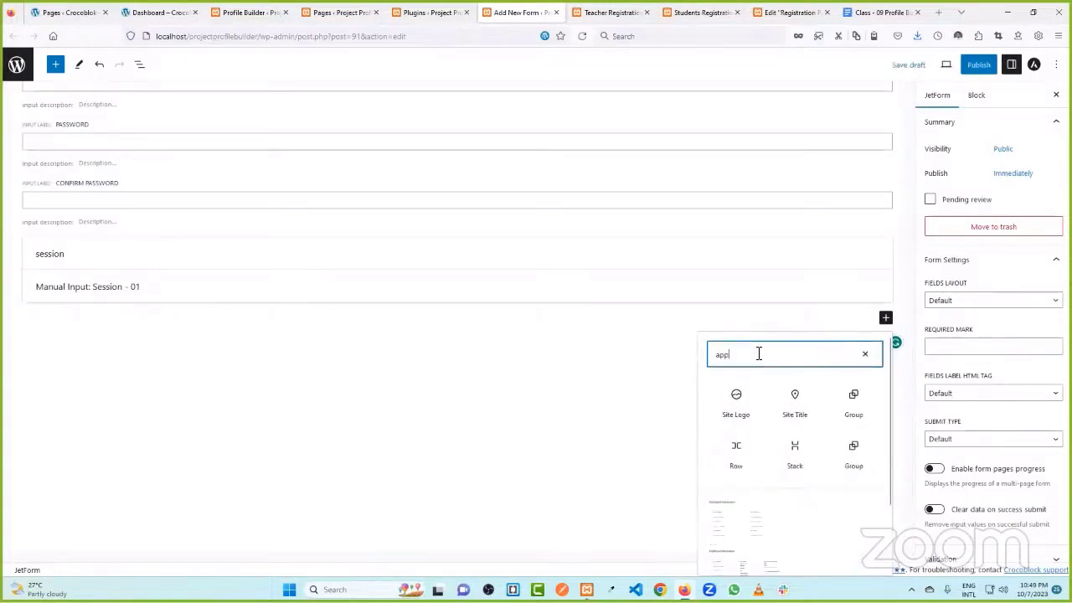
{"action": "left_click_drag", "start_coordinate": [744, 354], "coordinate": [693, 353]}
{"action": "type", "text": "act"}
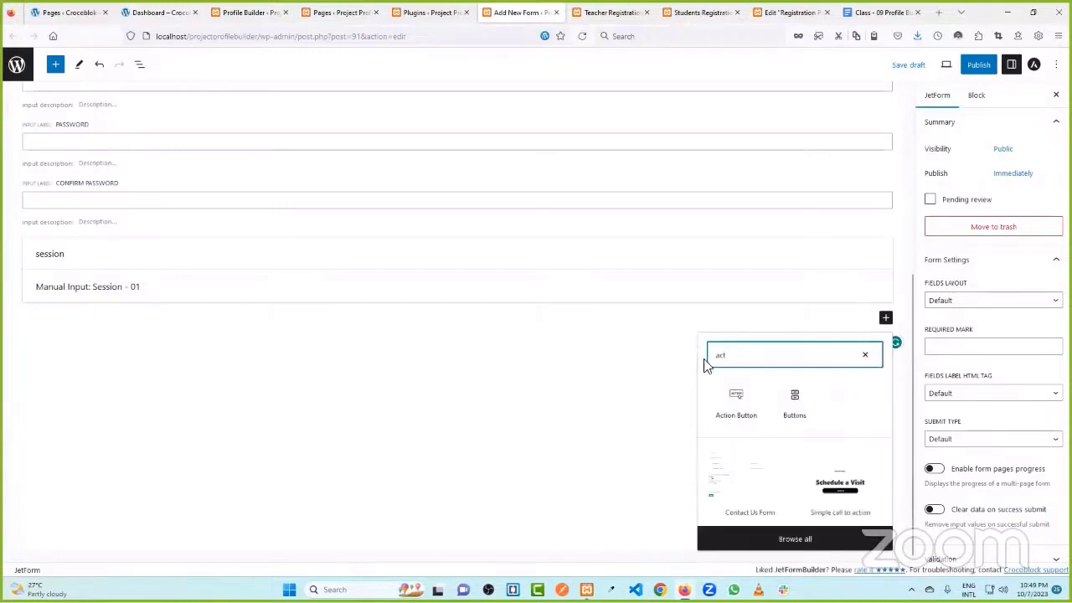
{"action": "left_click", "coordinate": [728, 415]}
{"action": "left_click", "coordinate": [95, 332]}
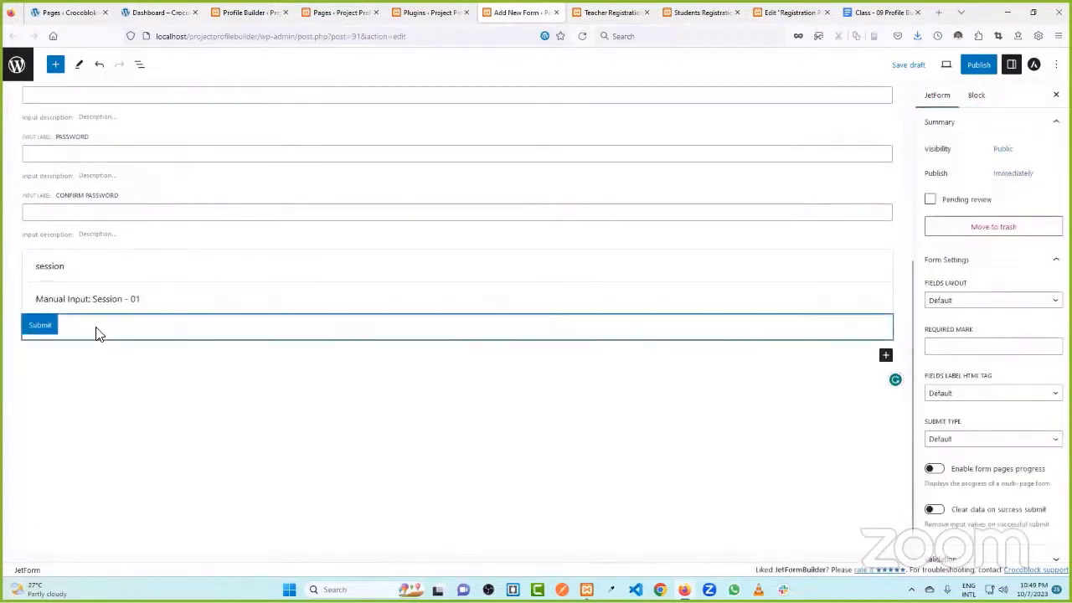
- Change the button's Field Label from Submit to 'Registration'
{"action": "double_click", "coordinate": [972, 250]}
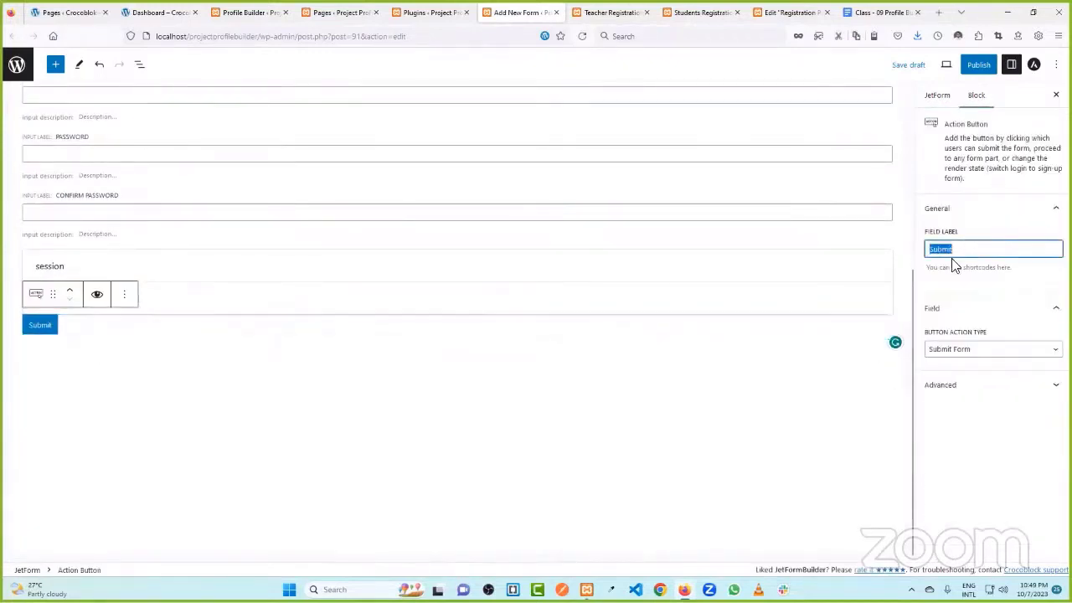
{"action": "type", "text": "reg"}
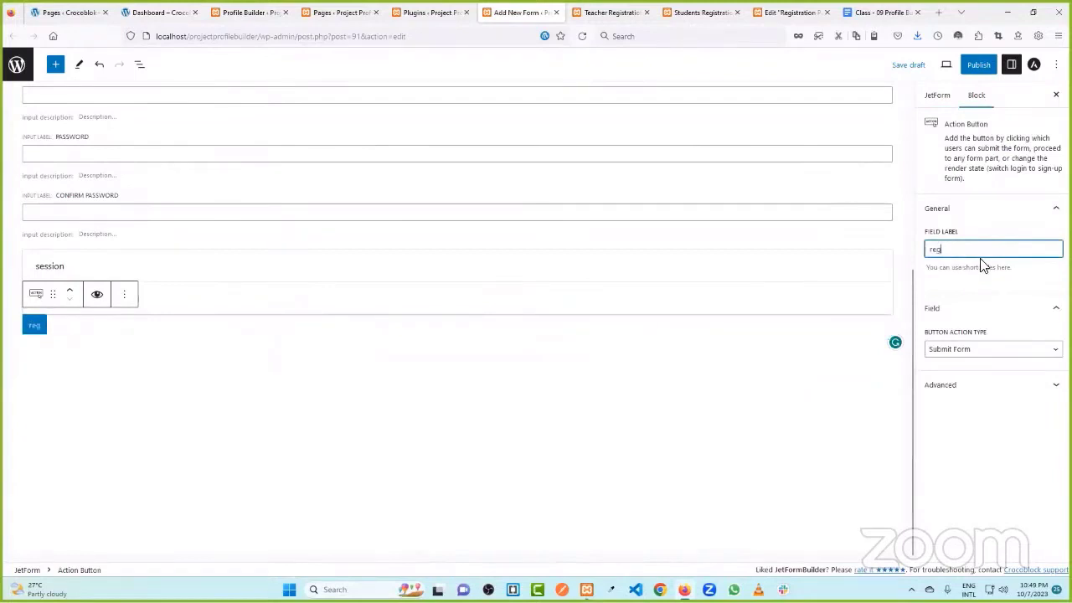
{"action": "type", "text": "itra"}
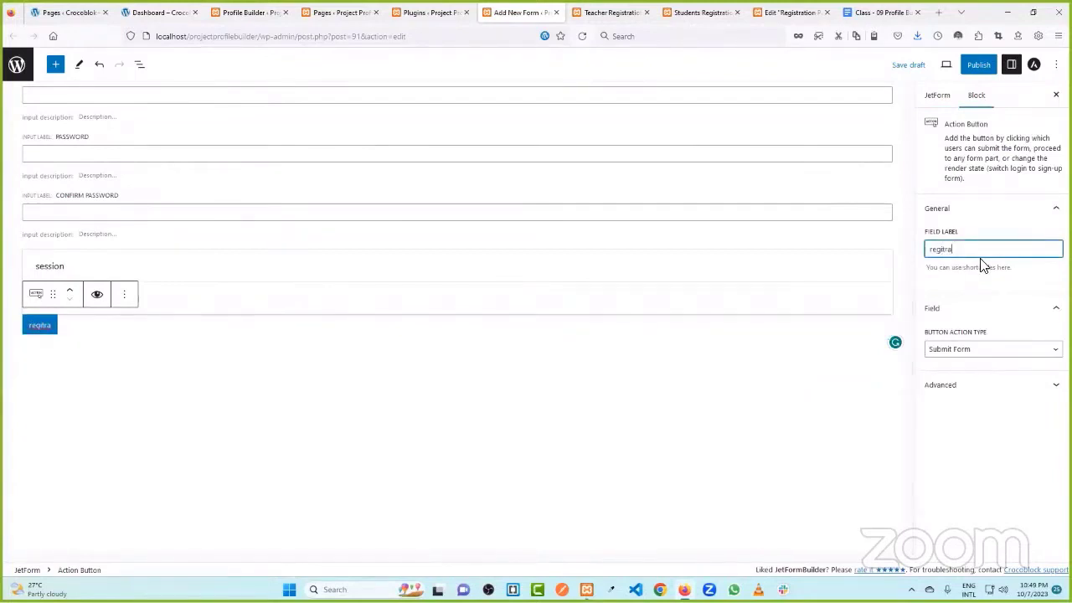
{"action": "key", "text": "BackSpace"}
{"action": "key", "text": "BackSpace"}
{"action": "key", "text": "BackSpace"}
{"action": "key", "text": "BackSpace"}
{"action": "key", "text": "BackSpace"}
{"action": "key", "text": "BackSpace"}
{"action": "key", "text": "BackSpace"}
{"action": "type", "text": "Retra"}
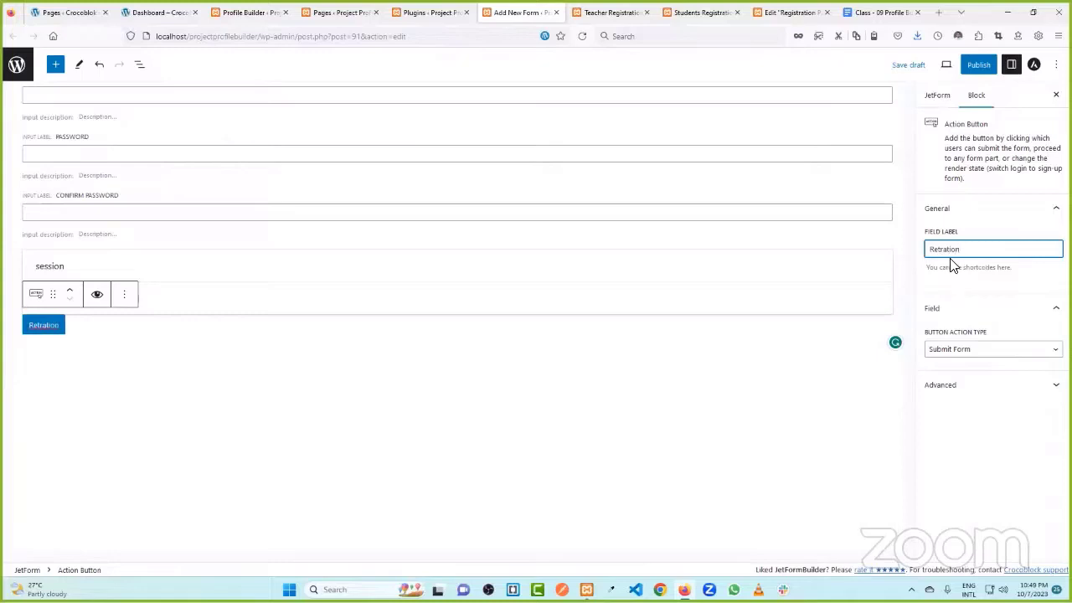
{"action": "type", "text": "gis"}
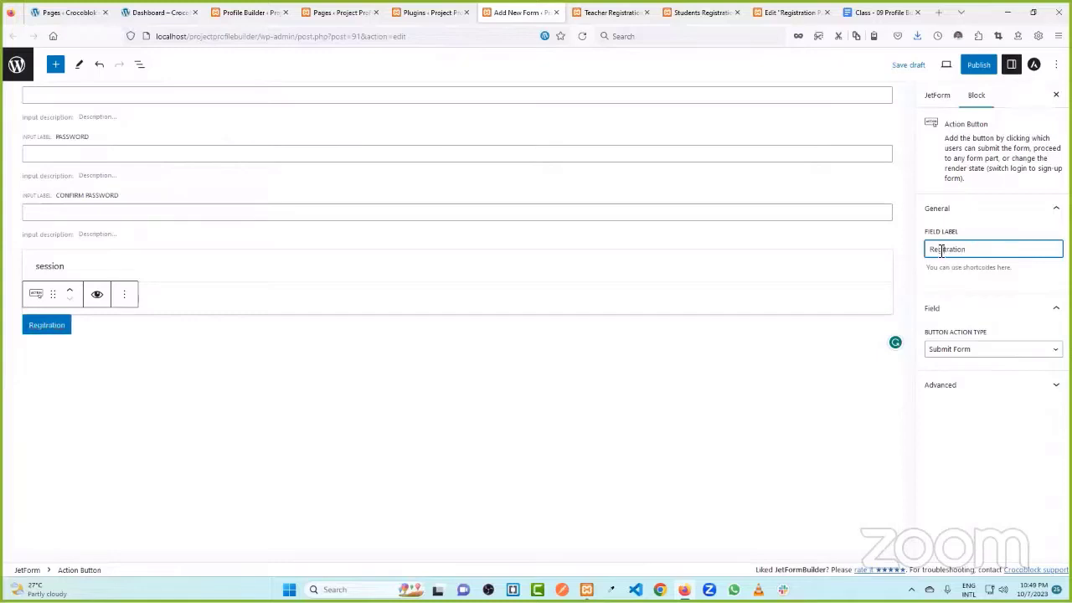
{"action": "left_click", "coordinate": [1011, 275]}
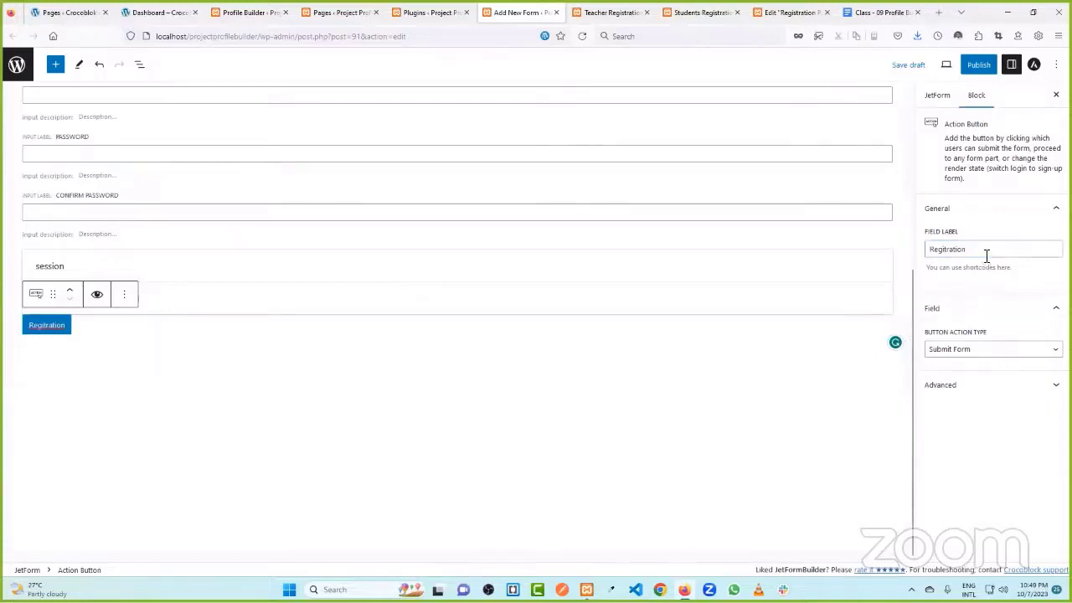
{"action": "left_click_drag", "start_coordinate": [984, 251], "coordinate": [923, 253]}
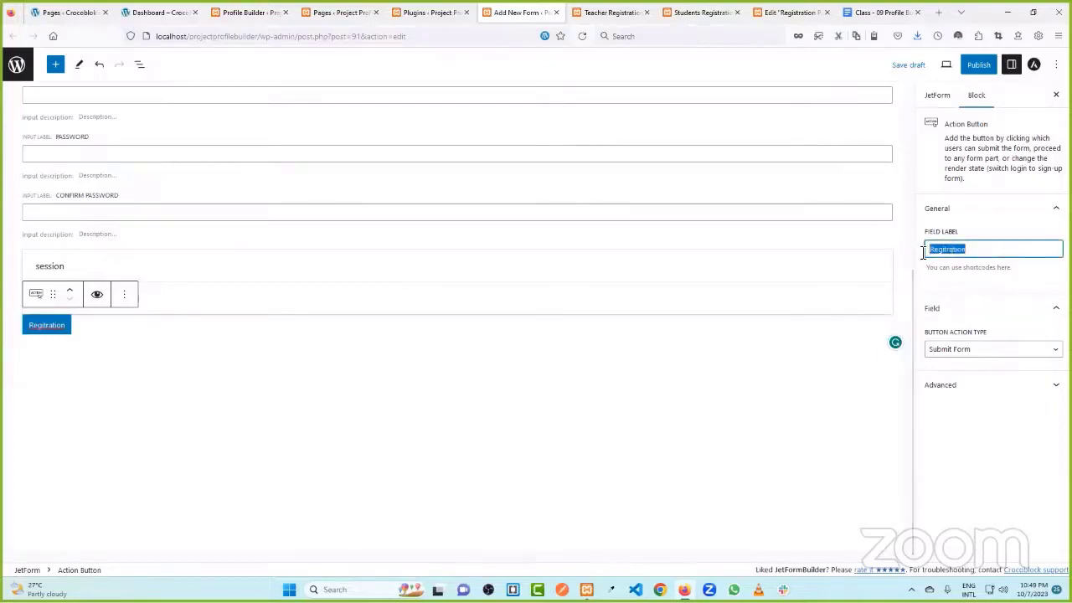
{"action": "type", "text": "Re"}
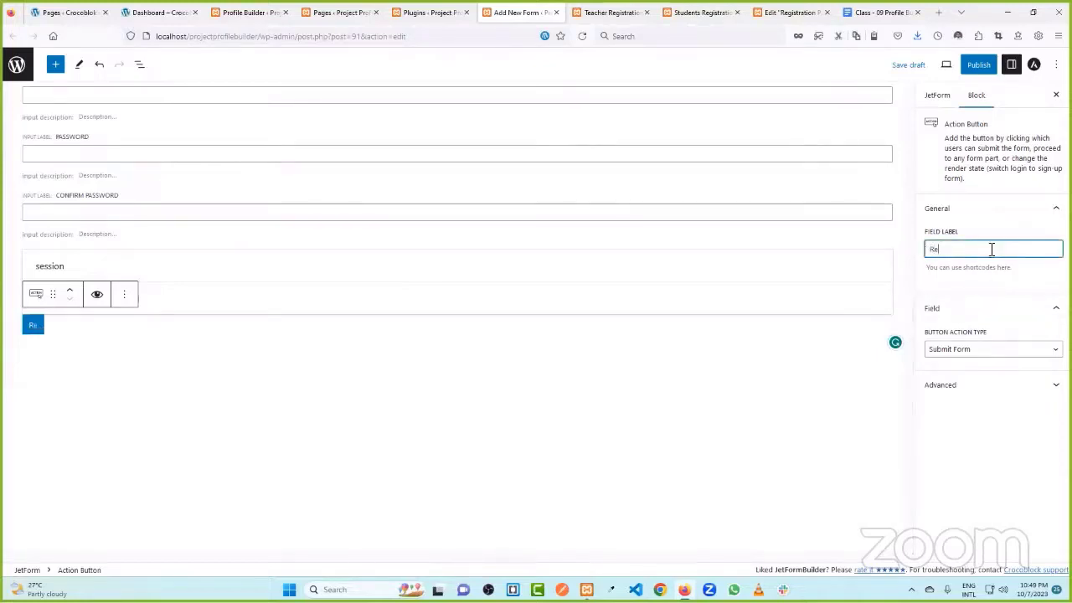
{"action": "type", "text": "gistration"}
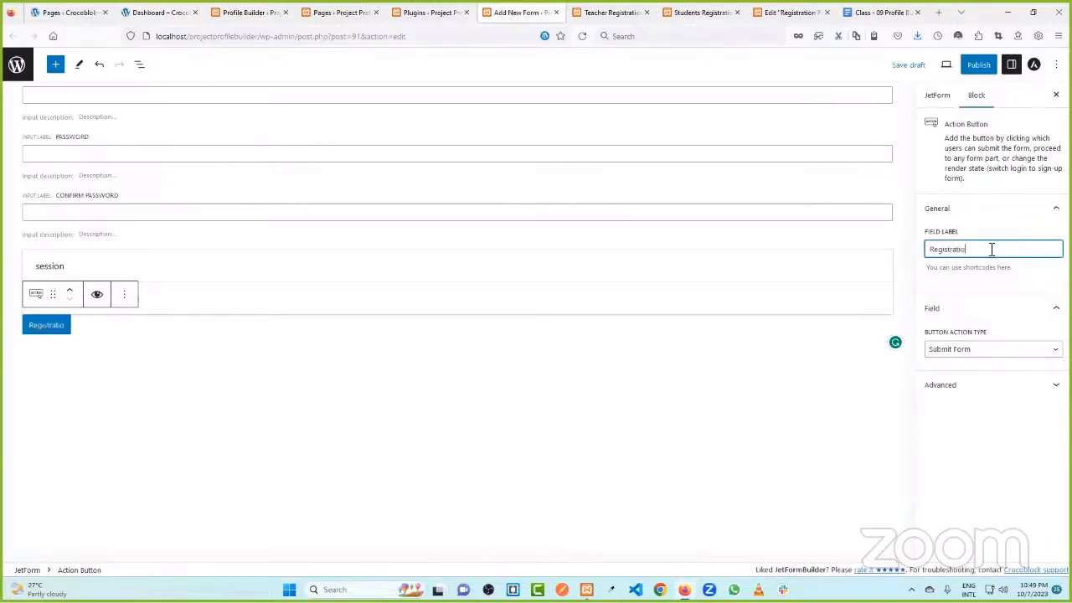
{"action": "left_click", "coordinate": [339, 404]}
- Publish the Students Registration form
{"action": "scroll", "coordinate": [318, 257], "scroll_direction": "up", "scroll_amount": 2}
{"action": "scroll", "coordinate": [319, 257], "scroll_direction": "up", "scroll_amount": 2}
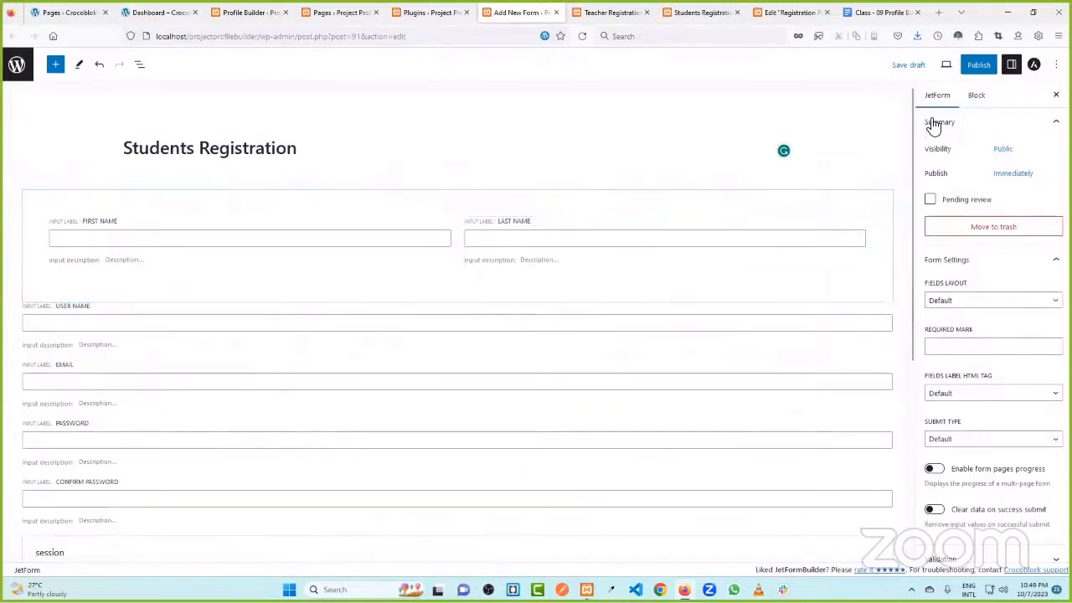
{"action": "left_click", "coordinate": [978, 65]}
{"action": "left_click", "coordinate": [978, 67]}
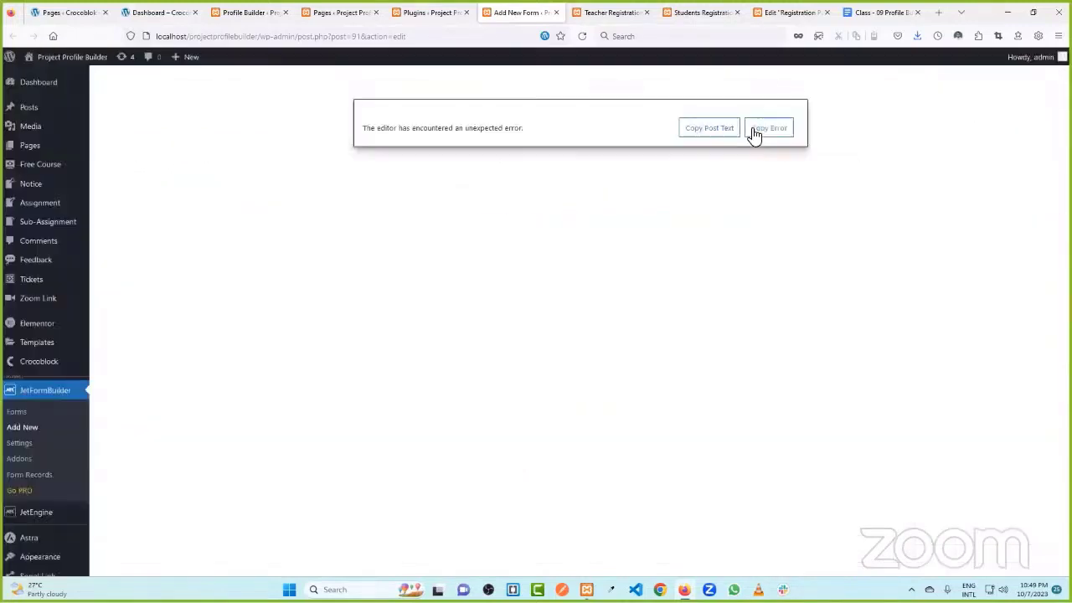
- After the editor error, go back, leave the unsaved new form, and reopen the form's Post Submit Actions
{"action": "left_click", "coordinate": [23, 427]}
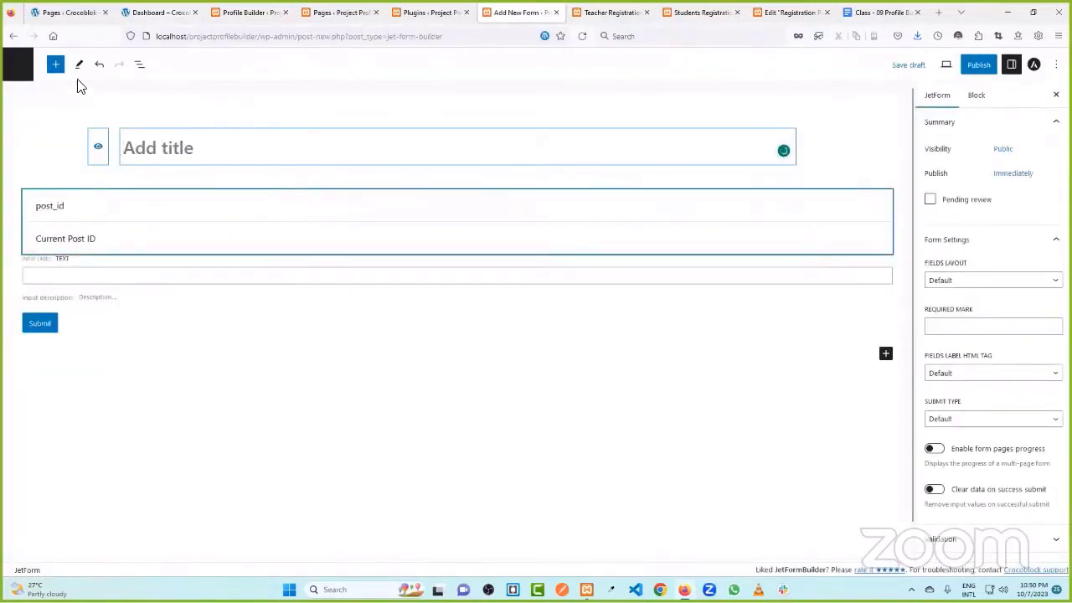
{"action": "left_click", "coordinate": [15, 39]}
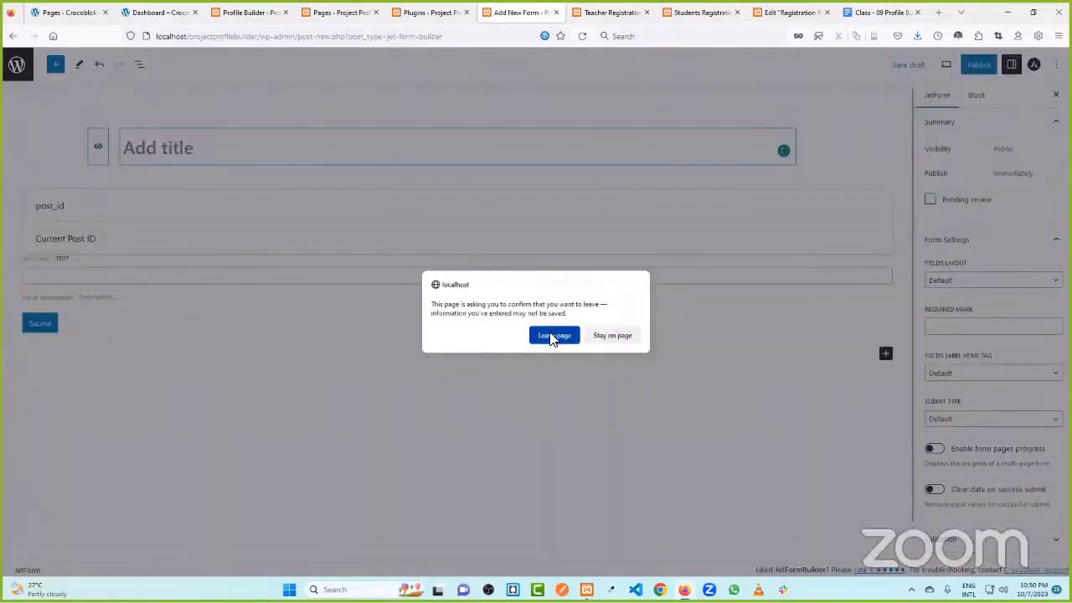
{"action": "left_click", "coordinate": [553, 337]}
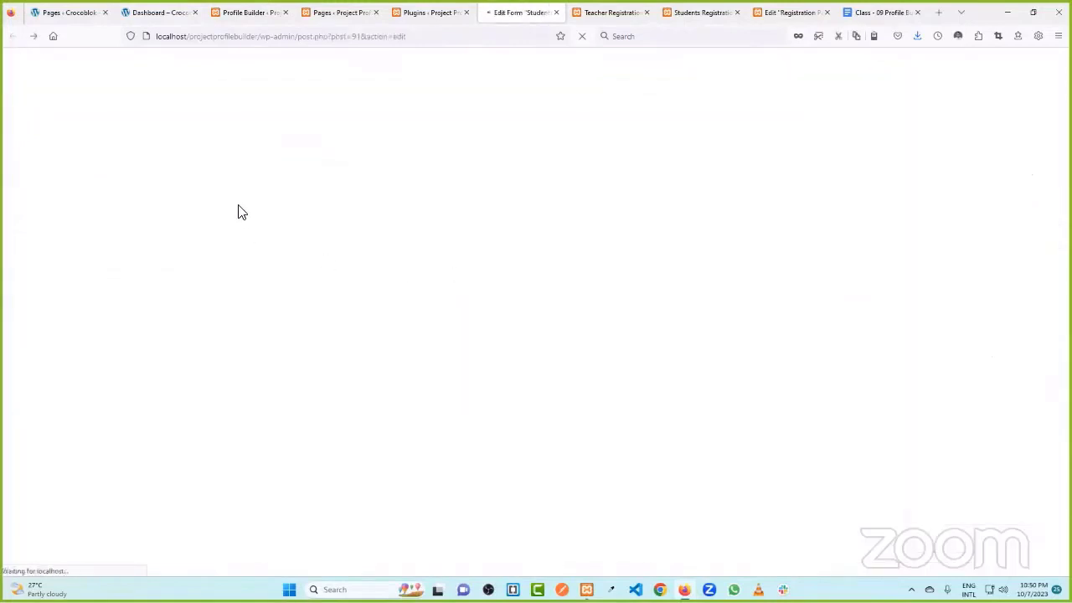
{"action": "scroll", "coordinate": [574, 167], "scroll_direction": "down", "scroll_amount": 3}
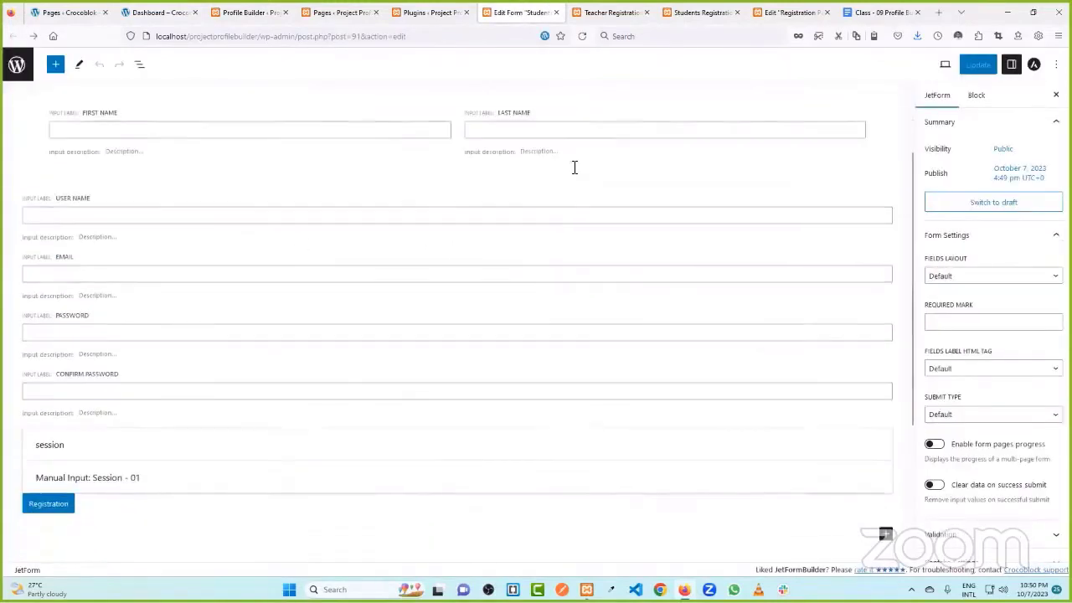
{"action": "scroll", "coordinate": [560, 201], "scroll_direction": "up", "scroll_amount": 3}
{"action": "scroll", "coordinate": [343, 172], "scroll_direction": "up", "scroll_amount": 1}
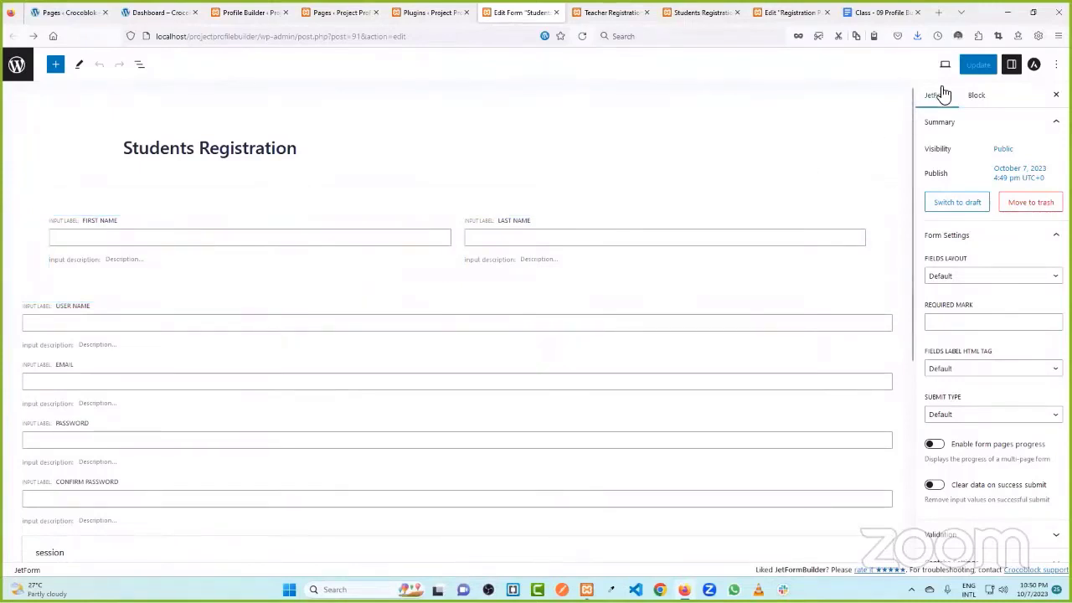
{"action": "scroll", "coordinate": [950, 132], "scroll_direction": "down", "scroll_amount": 3}
{"action": "scroll", "coordinate": [950, 132], "scroll_direction": "down", "scroll_amount": 1}
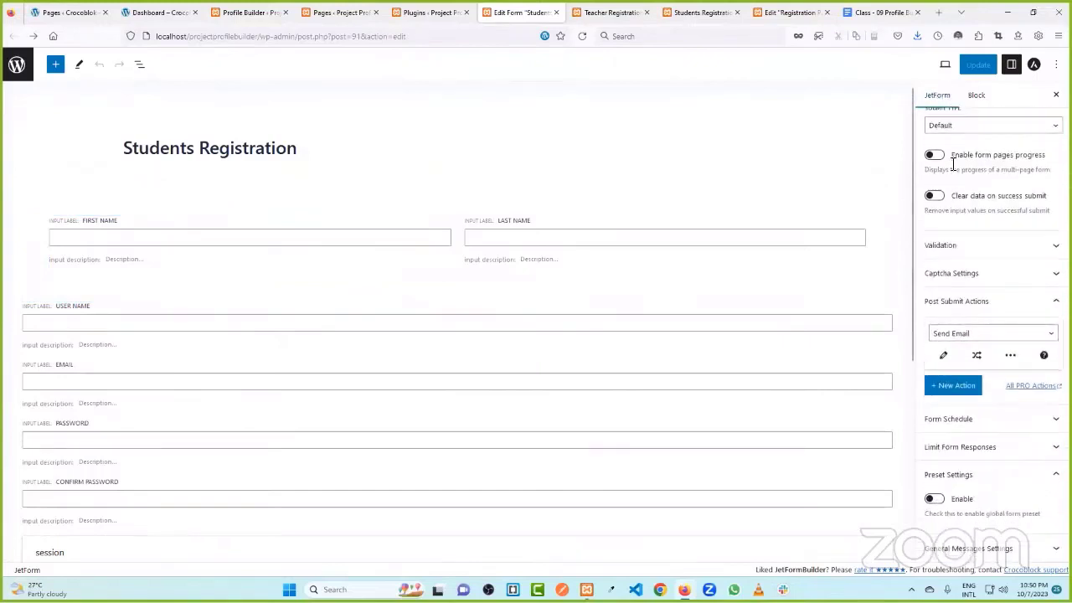
- Add a Register User action mapping User Login, Email, Password and Confirm Password to form fields
{"action": "left_click", "coordinate": [972, 334]}
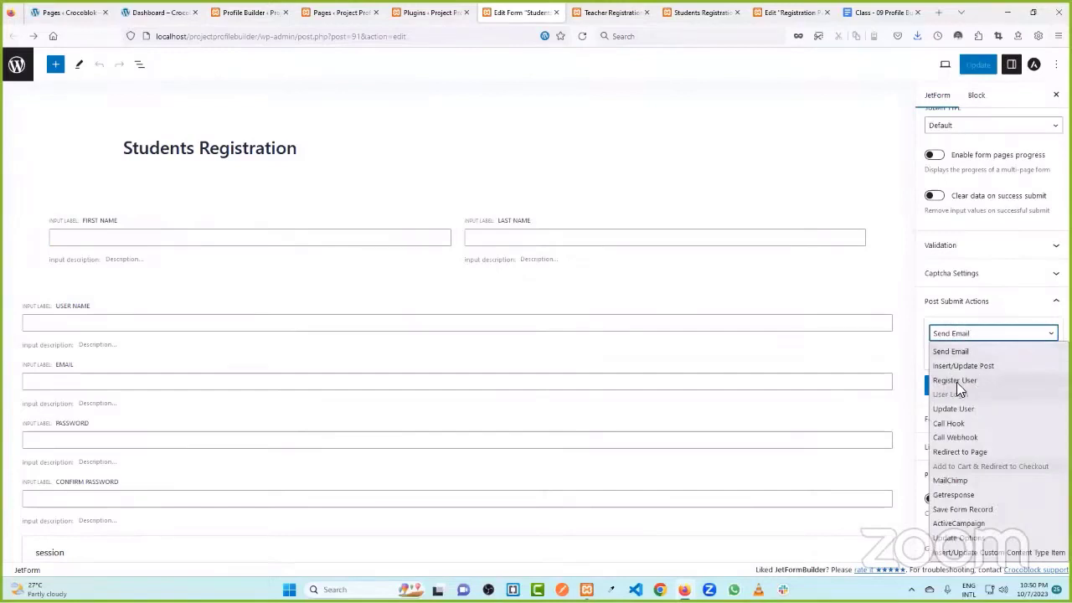
{"action": "left_click", "coordinate": [956, 381]}
{"action": "left_click", "coordinate": [943, 354]}
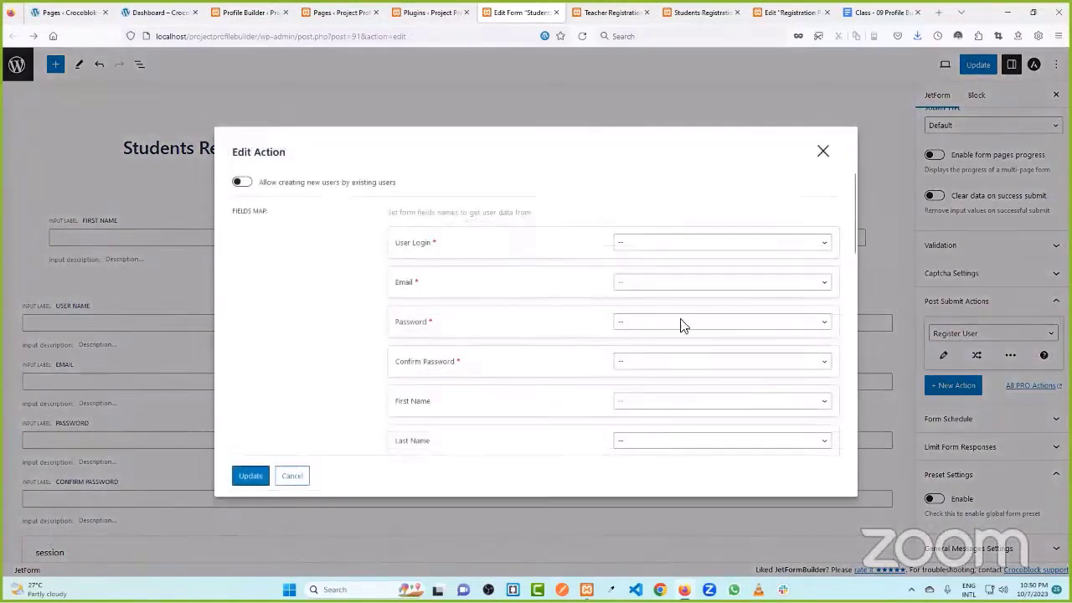
{"action": "left_click", "coordinate": [619, 242]}
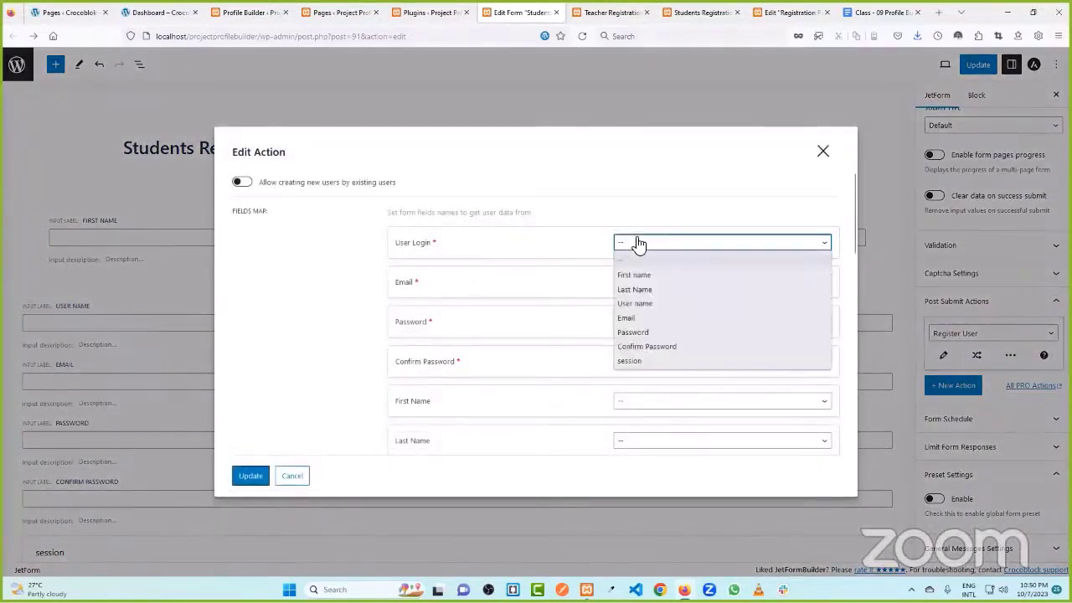
{"action": "left_click", "coordinate": [646, 305]}
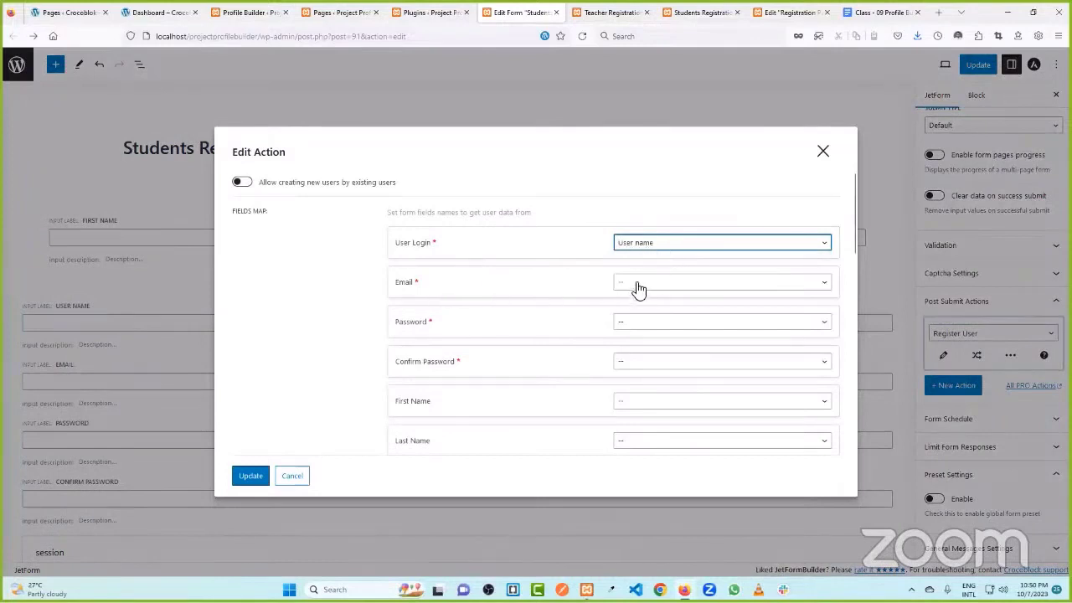
{"action": "left_click", "coordinate": [641, 285]}
{"action": "left_click", "coordinate": [645, 357]}
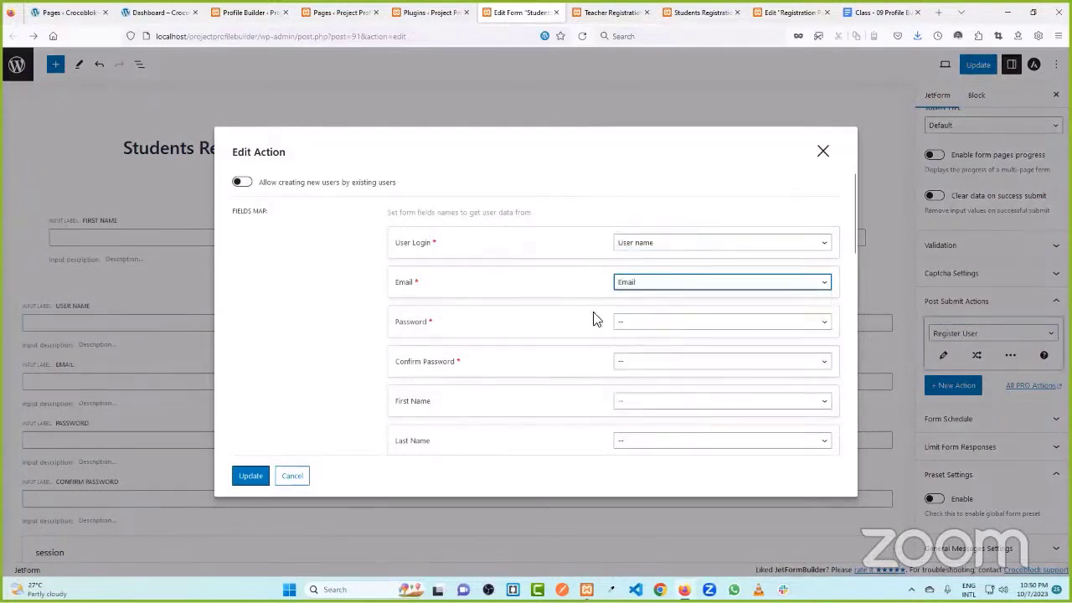
{"action": "left_click", "coordinate": [643, 327]}
{"action": "left_click", "coordinate": [657, 412]}
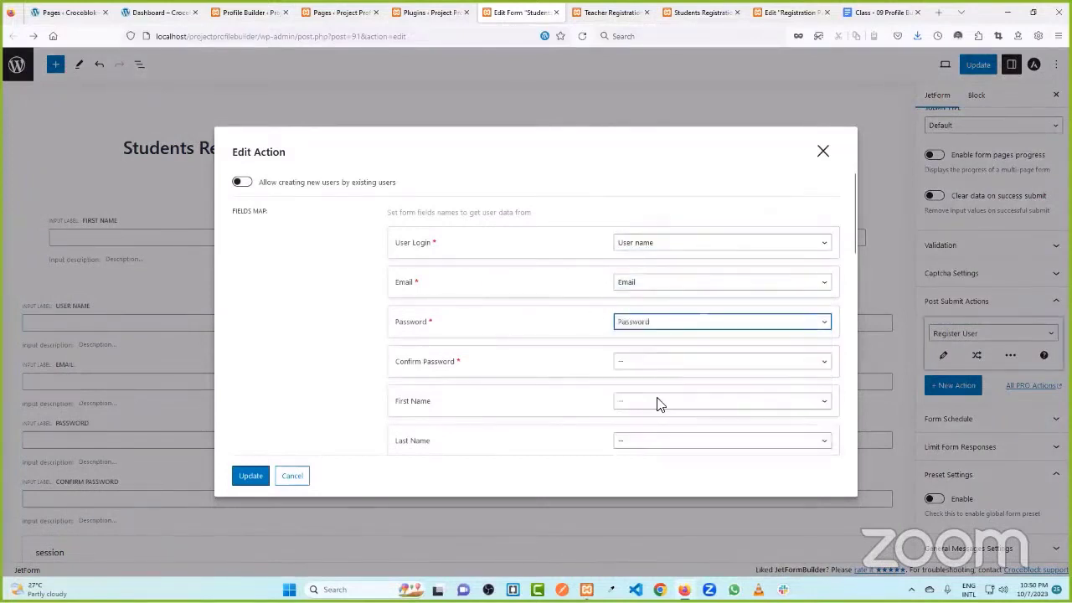
{"action": "left_click", "coordinate": [641, 363]}
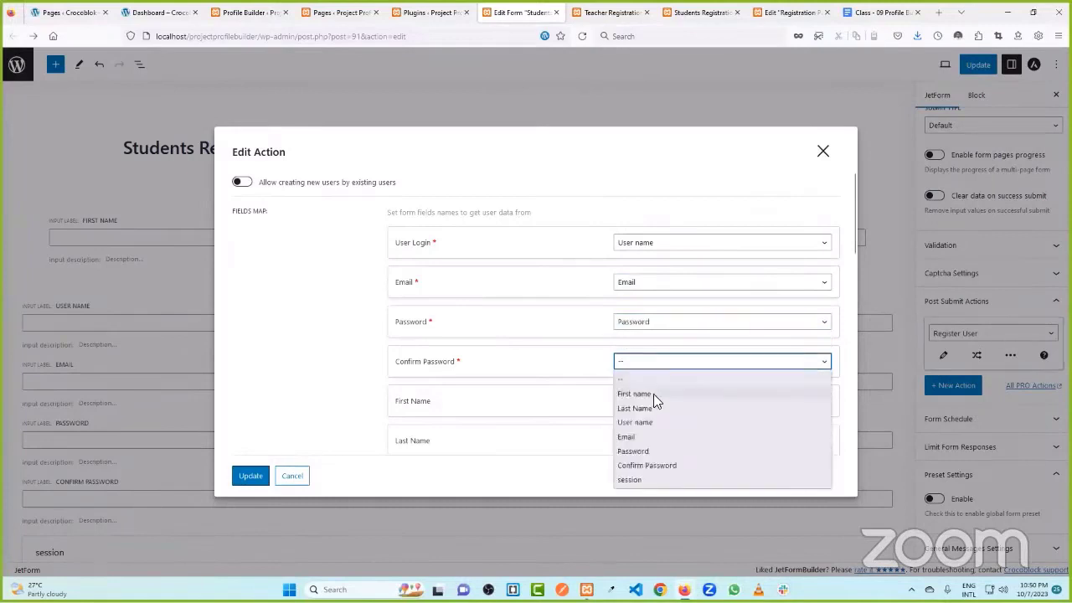
{"action": "left_click", "coordinate": [657, 467]}
- Map First Name and Last Name, set User Role to Student, and save the action
{"action": "scroll", "coordinate": [600, 400], "scroll_direction": "down", "scroll_amount": 2}
{"action": "left_click", "coordinate": [628, 288]}
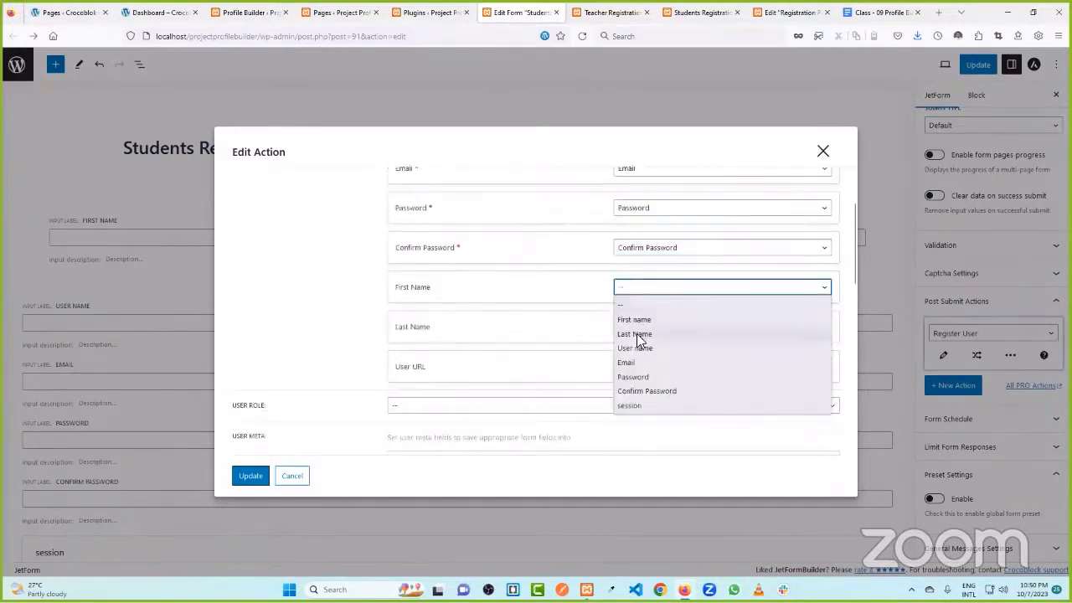
{"action": "left_click", "coordinate": [640, 321]}
{"action": "left_click", "coordinate": [636, 327]}
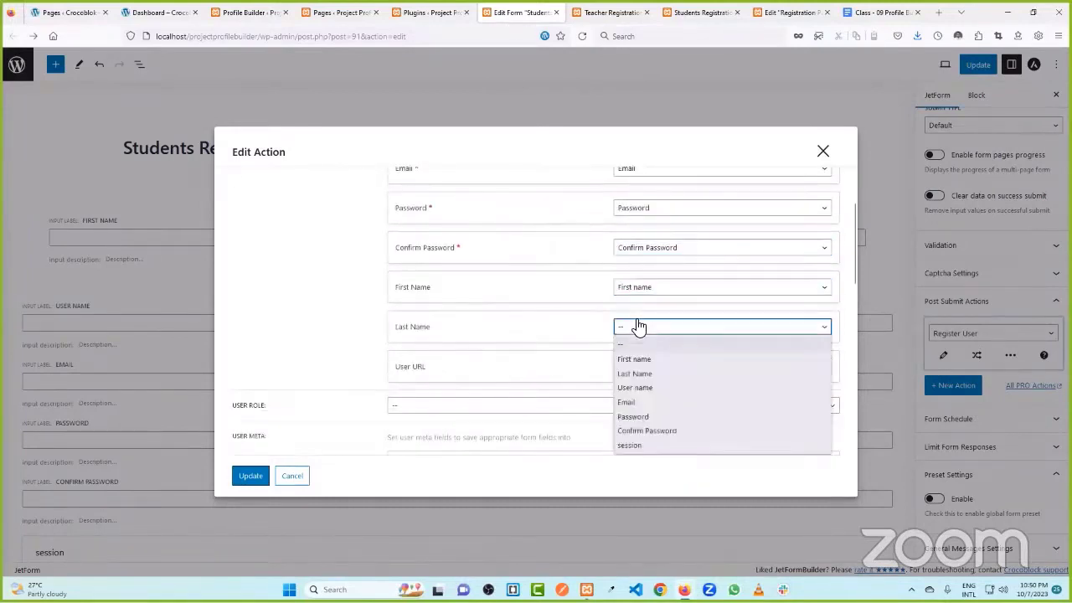
{"action": "left_click", "coordinate": [646, 373]}
{"action": "scroll", "coordinate": [528, 326], "scroll_direction": "down", "scroll_amount": 2}
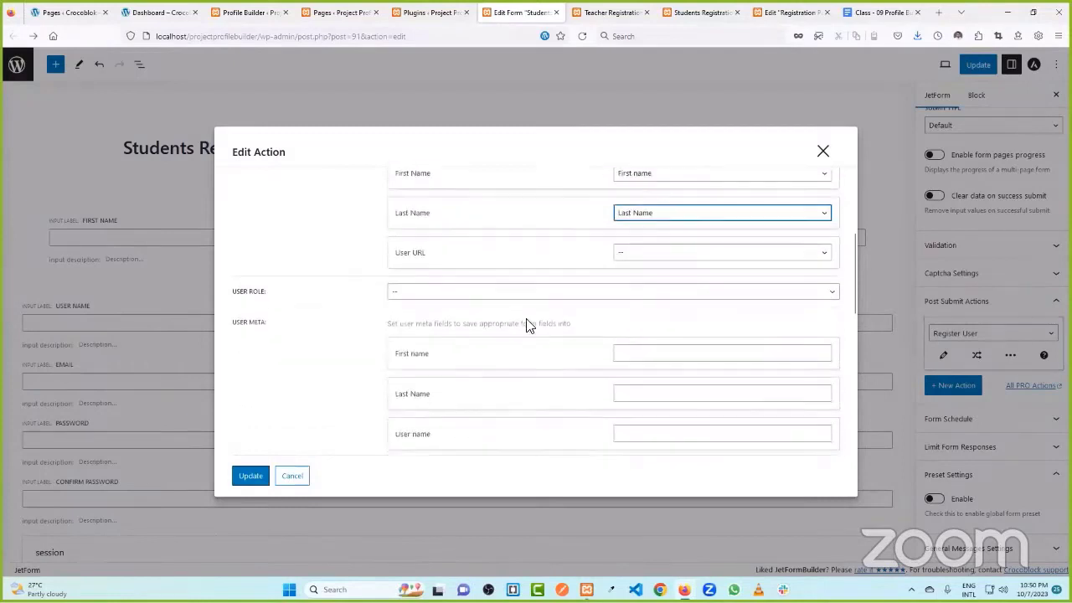
{"action": "left_click_drag", "start_coordinate": [240, 298], "coordinate": [395, 294]}
{"action": "left_click", "coordinate": [416, 292]}
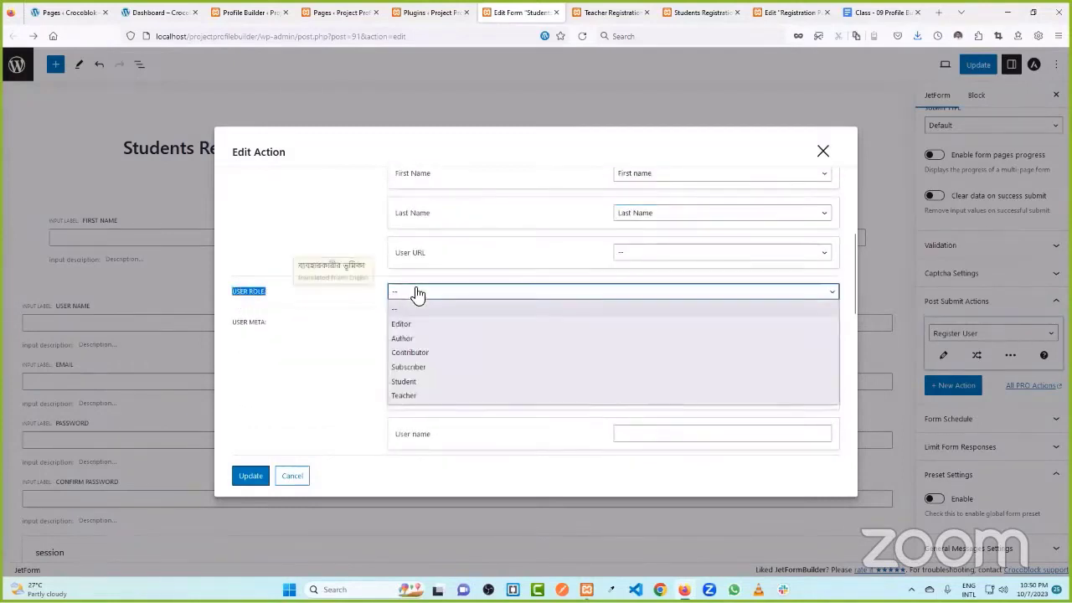
{"action": "left_click", "coordinate": [427, 382]}
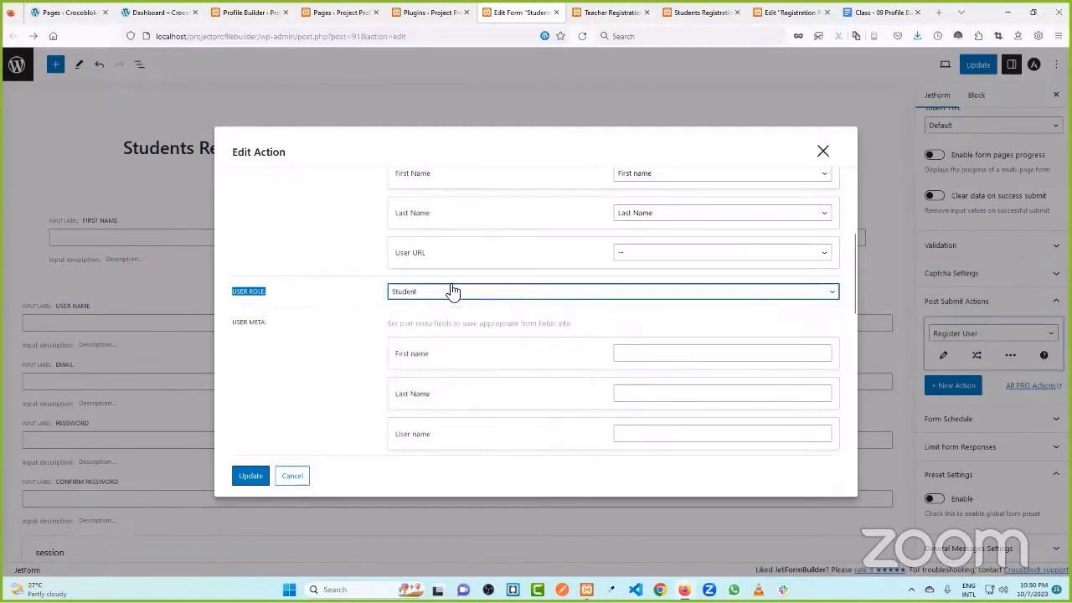
{"action": "left_click", "coordinate": [253, 476]}
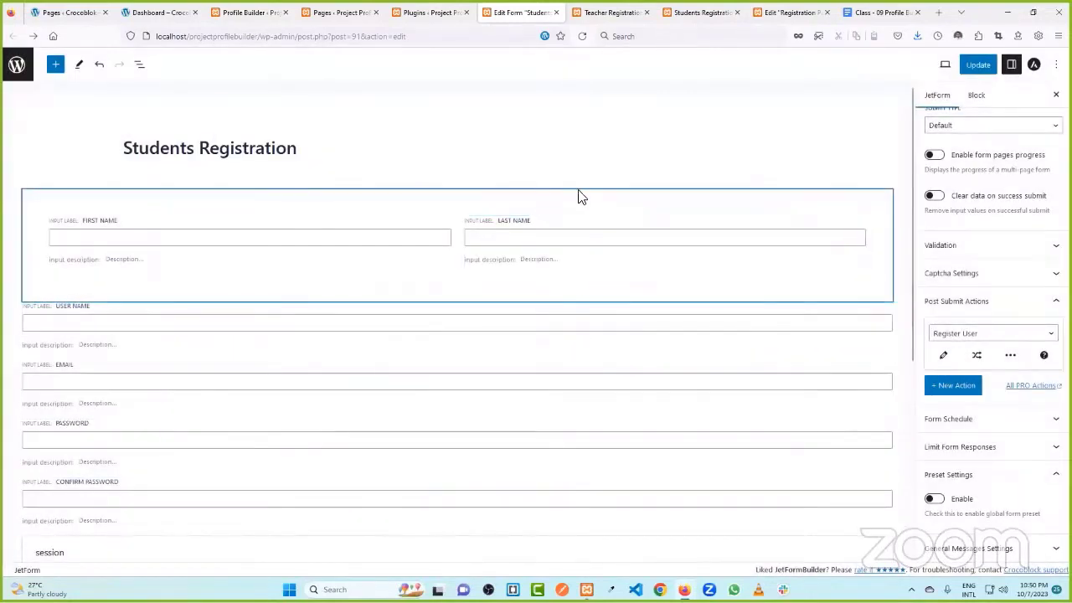
- Add a second post-submit action and make it Redirect to Page
{"action": "scroll", "coordinate": [574, 192], "scroll_direction": "down", "scroll_amount": 3}
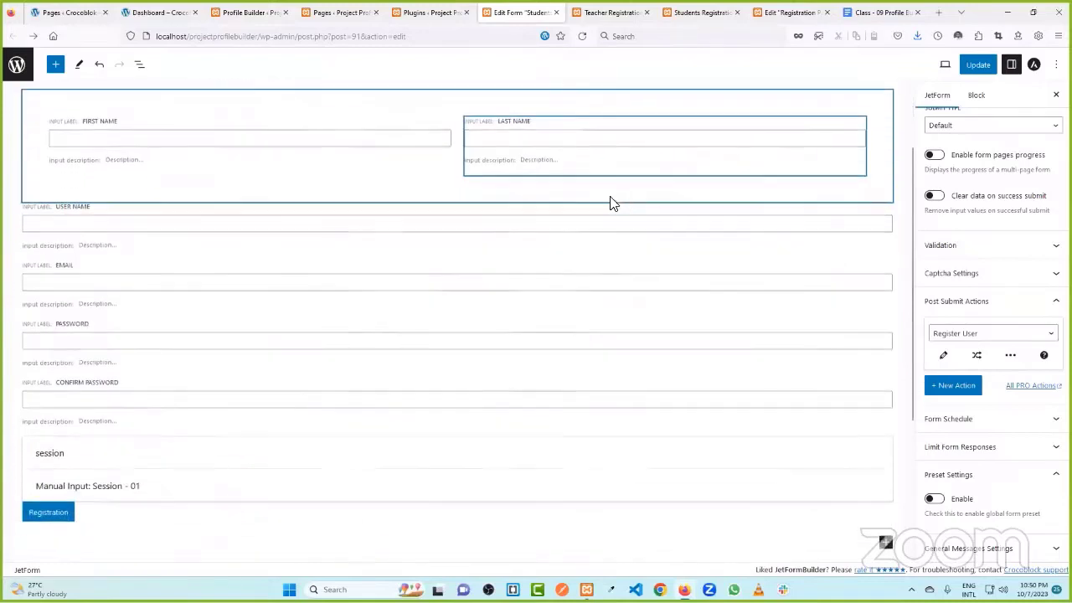
{"action": "left_click", "coordinate": [956, 386]}
{"action": "scroll", "coordinate": [984, 343], "scroll_direction": "down", "scroll_amount": 1}
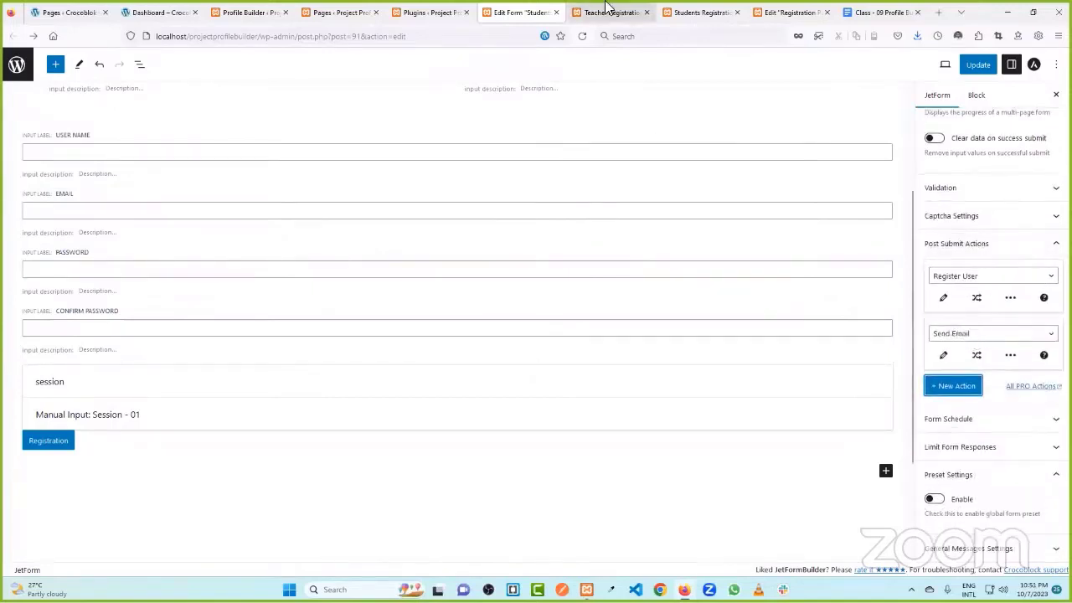
{"action": "left_click", "coordinate": [699, 13]}
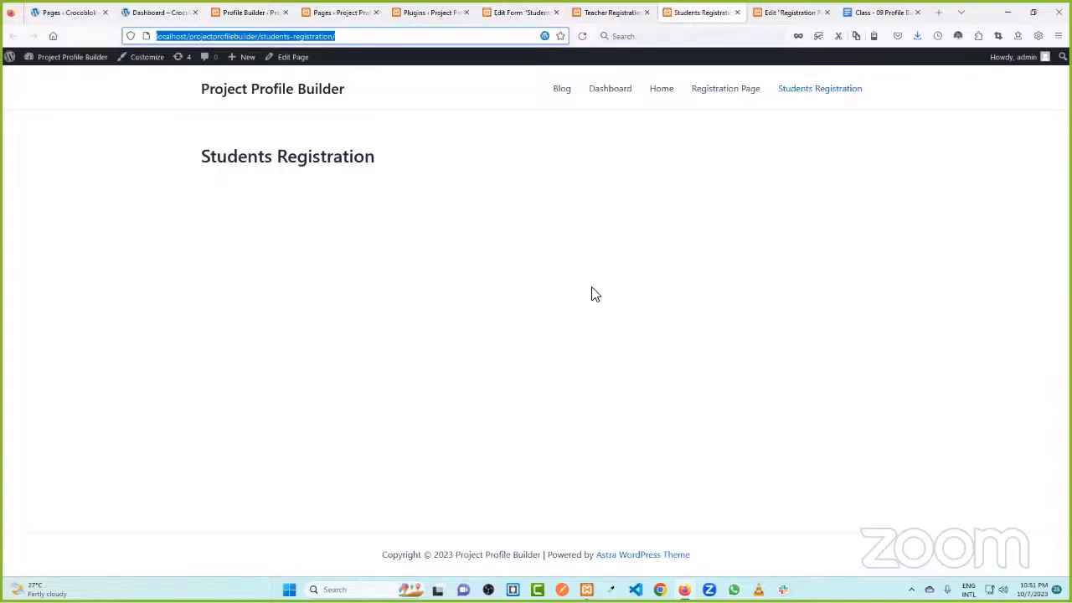
{"action": "left_click", "coordinate": [515, 12]}
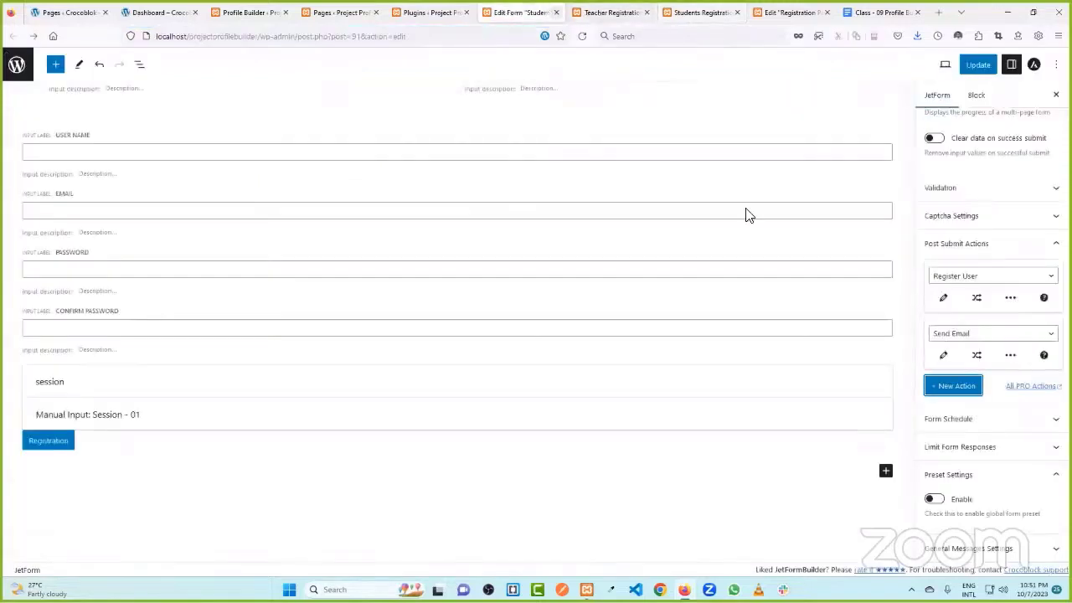
{"action": "left_click", "coordinate": [952, 337]}
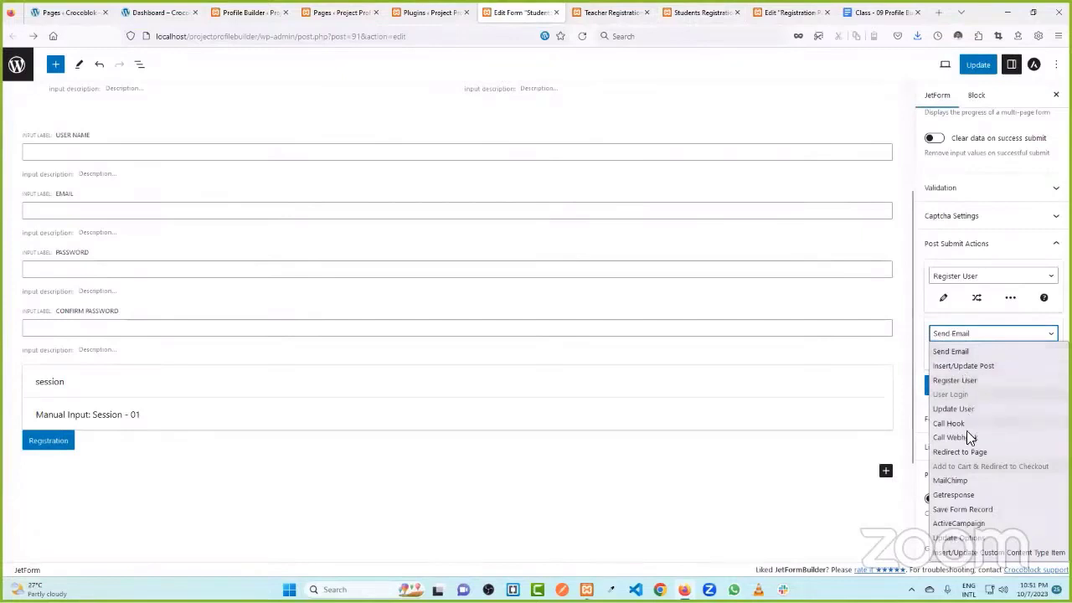
{"action": "left_click", "coordinate": [963, 452]}
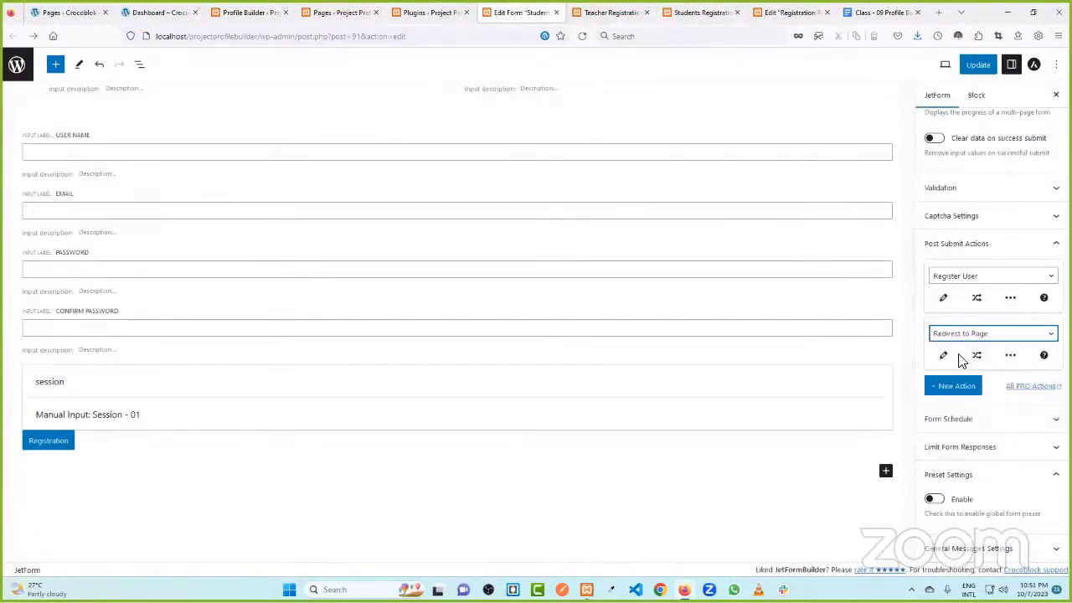
- Point the redirect to the static Dashboard page, save the action, and update the form
{"action": "left_click", "coordinate": [945, 357]}
{"action": "left_click", "coordinate": [473, 197]}
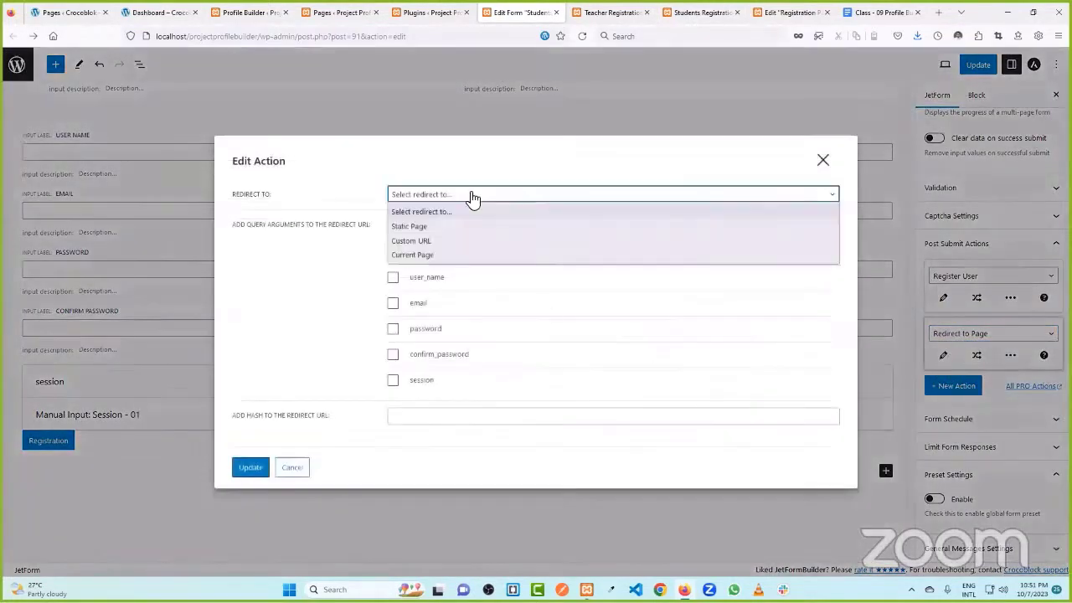
{"action": "left_click", "coordinate": [460, 224]}
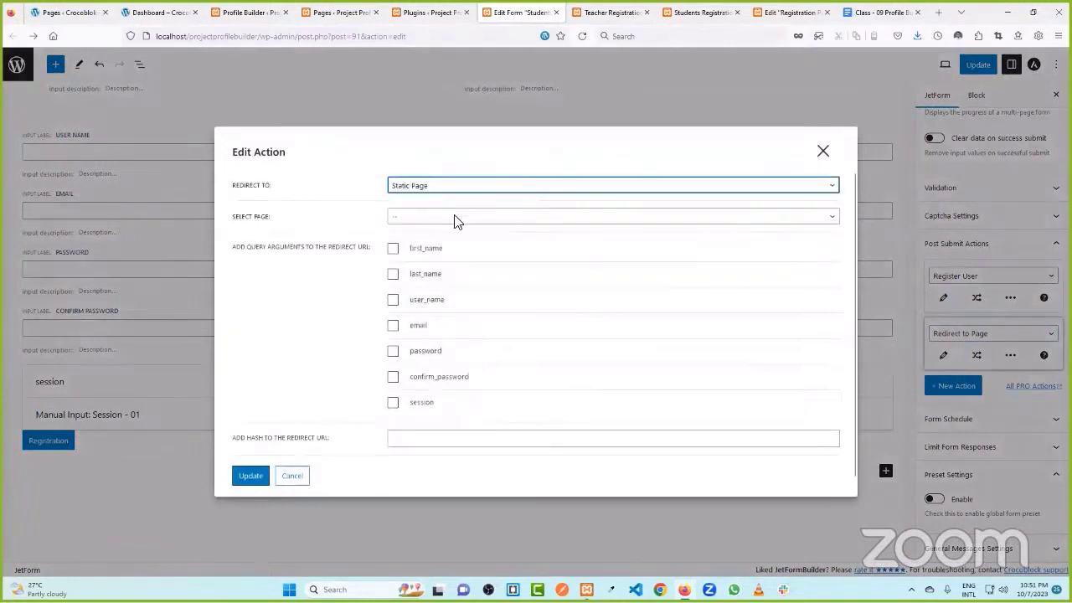
{"action": "left_click", "coordinate": [464, 216]}
{"action": "left_click", "coordinate": [428, 266]}
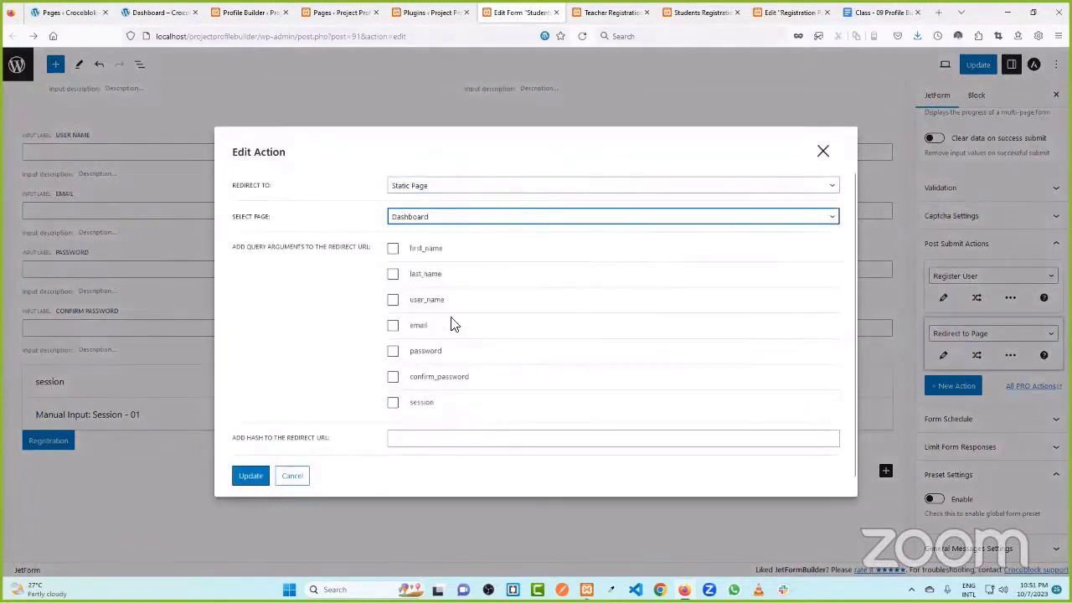
{"action": "left_click", "coordinate": [250, 475]}
{"action": "left_click", "coordinate": [978, 66]}
{"action": "scroll", "coordinate": [540, 167], "scroll_direction": "up", "scroll_amount": 2}
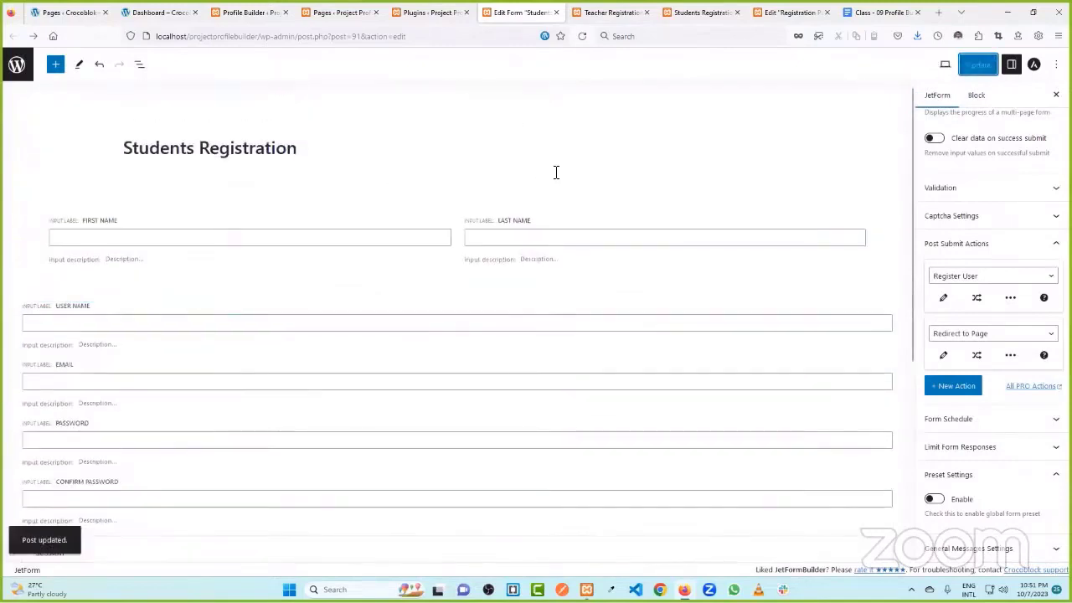
{"action": "left_click", "coordinate": [609, 13]}
- Look over the Students and Teacher Registration pages, then close the Teacher Registration tab
{"action": "left_click", "coordinate": [699, 13]}
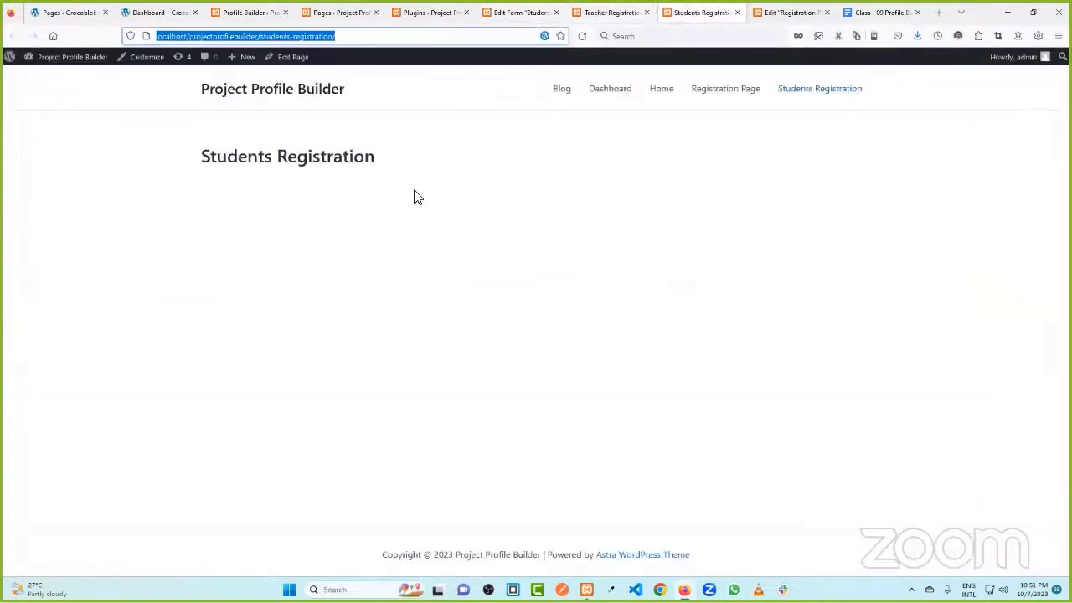
{"action": "left_click", "coordinate": [611, 12]}
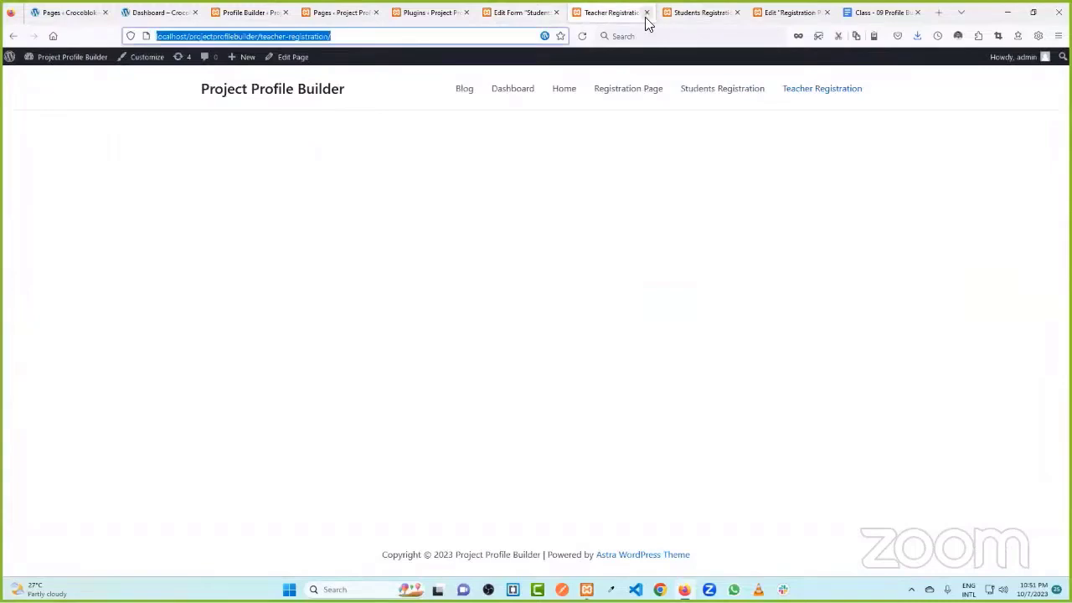
{"action": "left_click", "coordinate": [647, 12]}
{"action": "left_click", "coordinate": [515, 12]}
{"action": "left_click", "coordinate": [339, 12]}
{"action": "left_click", "coordinate": [429, 12]}
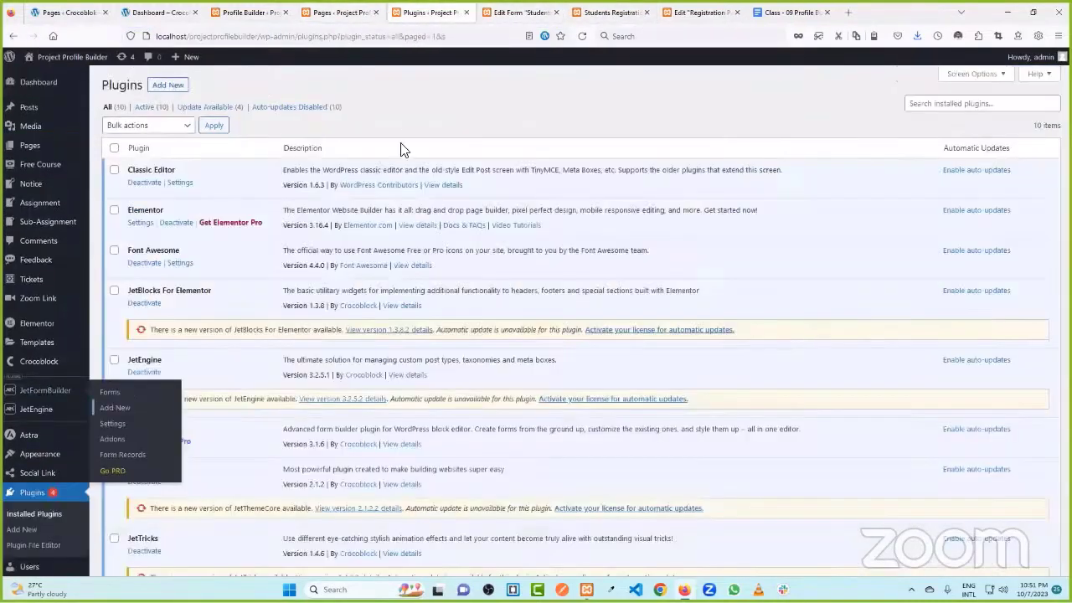
{"action": "scroll", "coordinate": [214, 317], "scroll_direction": "down", "scroll_amount": 2}
{"action": "scroll", "coordinate": [201, 291], "scroll_direction": "up", "scroll_amount": 2}
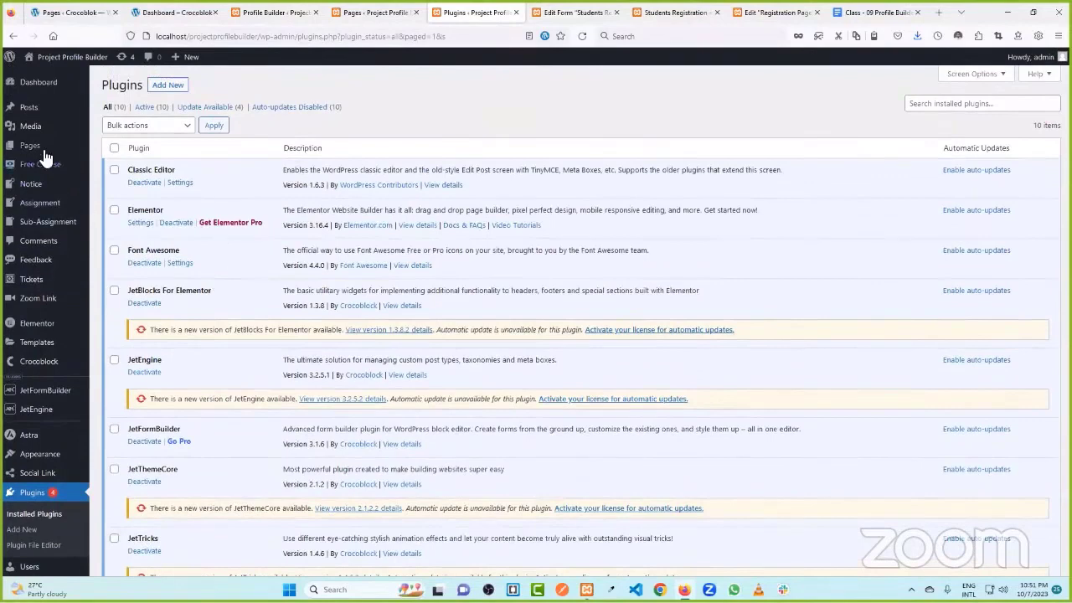
- Open All Pages in a new tab, briefly open Registration Page in Elementor, then go back
{"action": "mouse_move", "coordinate": [45, 151]}
{"action": "middle_click", "coordinate": [118, 146]}
{"action": "left_click", "coordinate": [500, 10]}
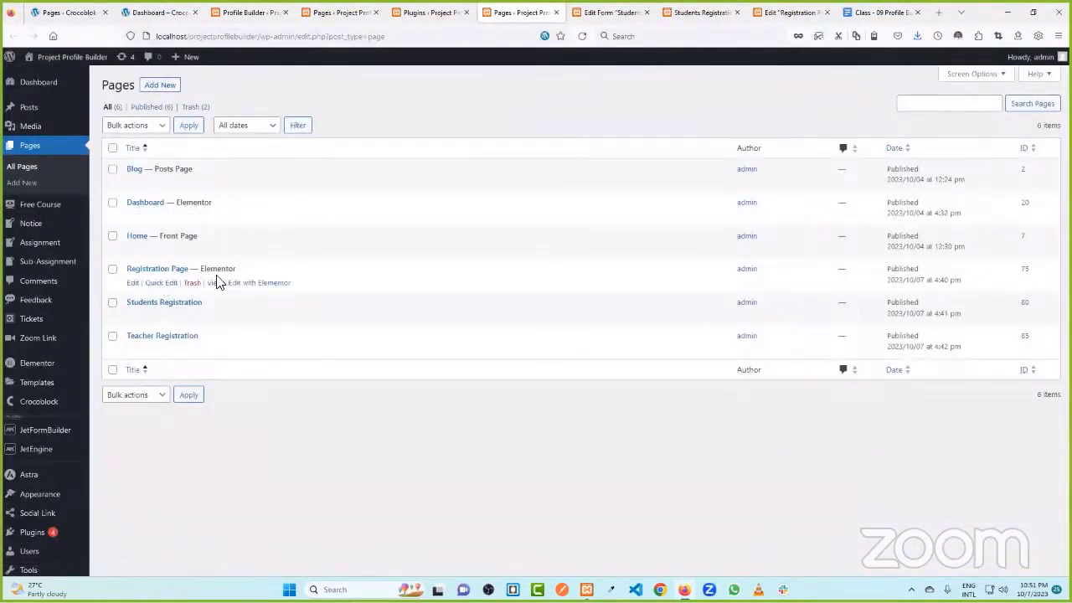
{"action": "left_click", "coordinate": [256, 283]}
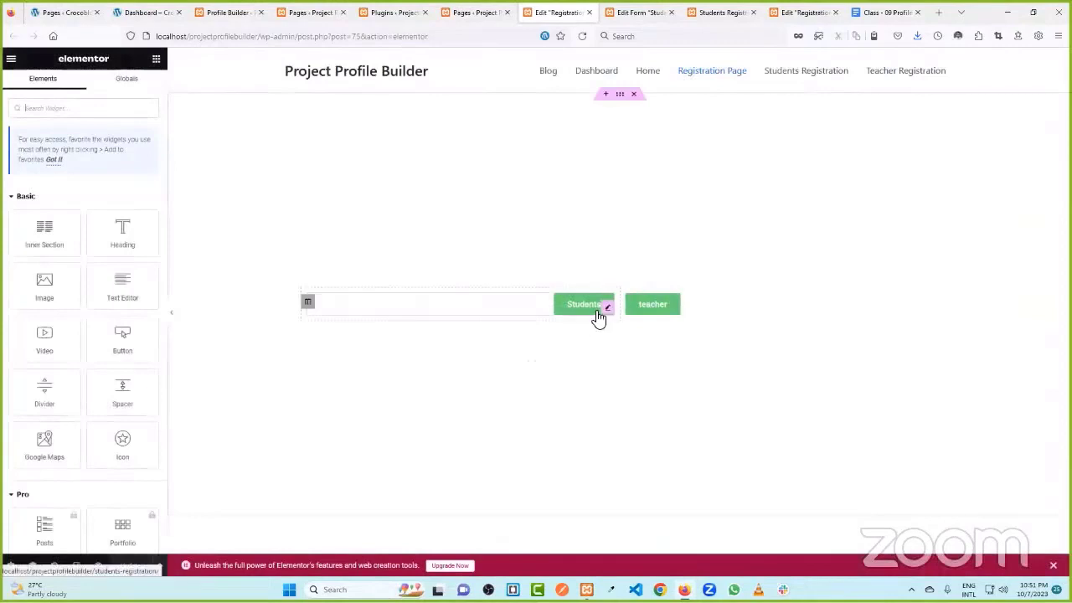
{"action": "left_click", "coordinate": [475, 12]}
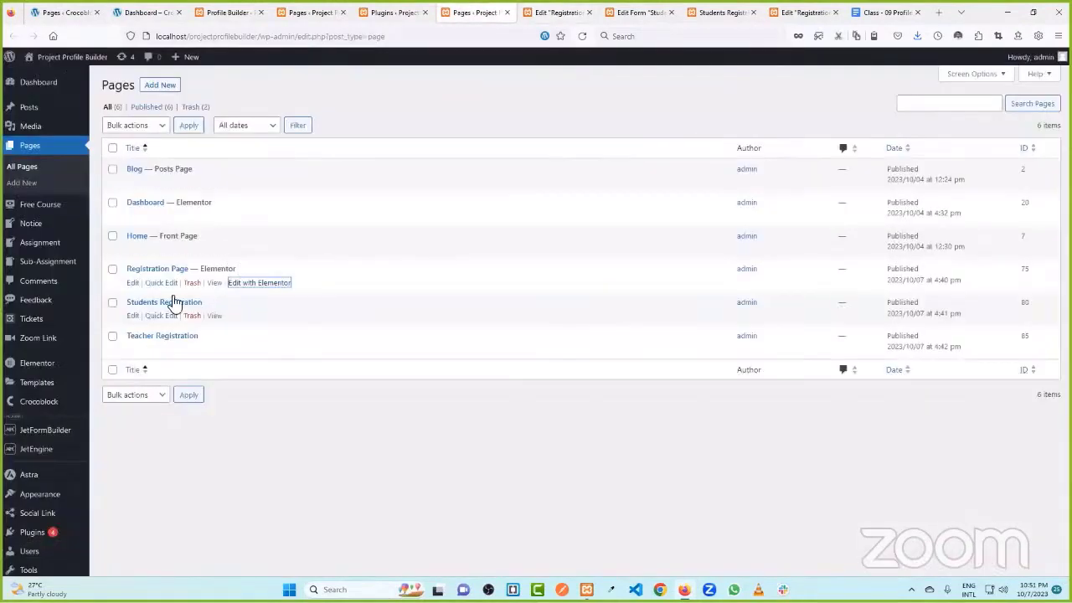
- Open Students Registration in Elementor, close the Registration Page editor, and start a new section
{"action": "left_click", "coordinate": [133, 317]}
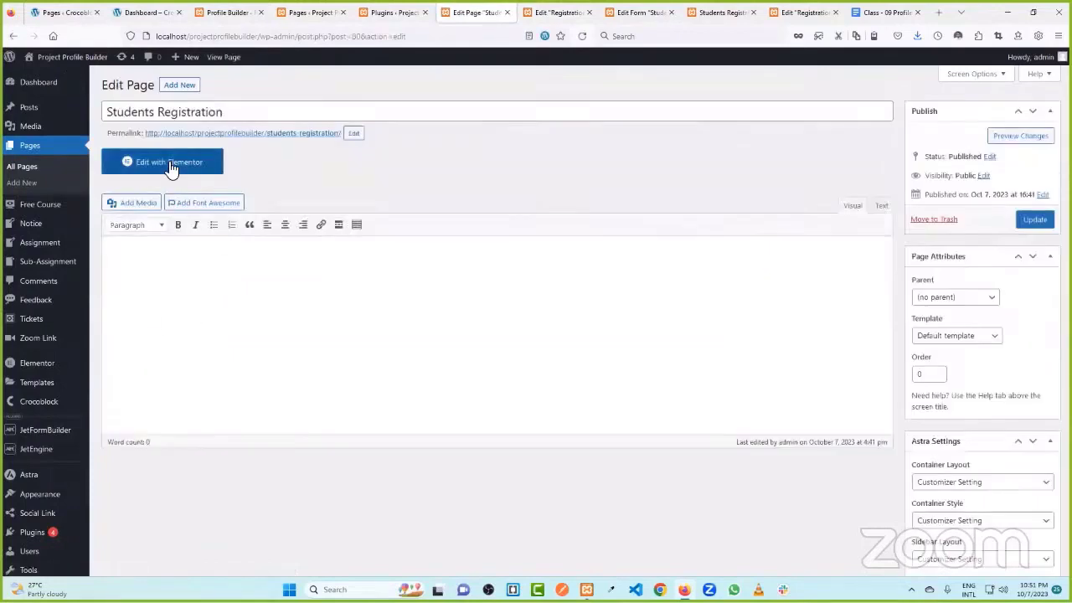
{"action": "left_click", "coordinate": [167, 161]}
{"action": "left_click", "coordinate": [557, 13]}
{"action": "left_click", "coordinate": [590, 13]}
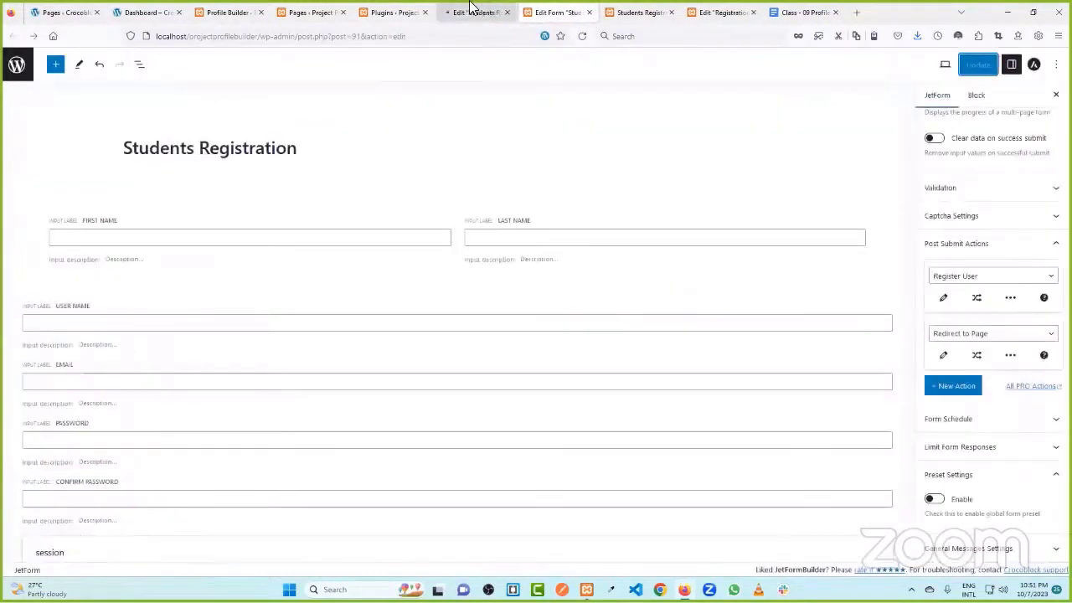
{"action": "left_click", "coordinate": [477, 12]}
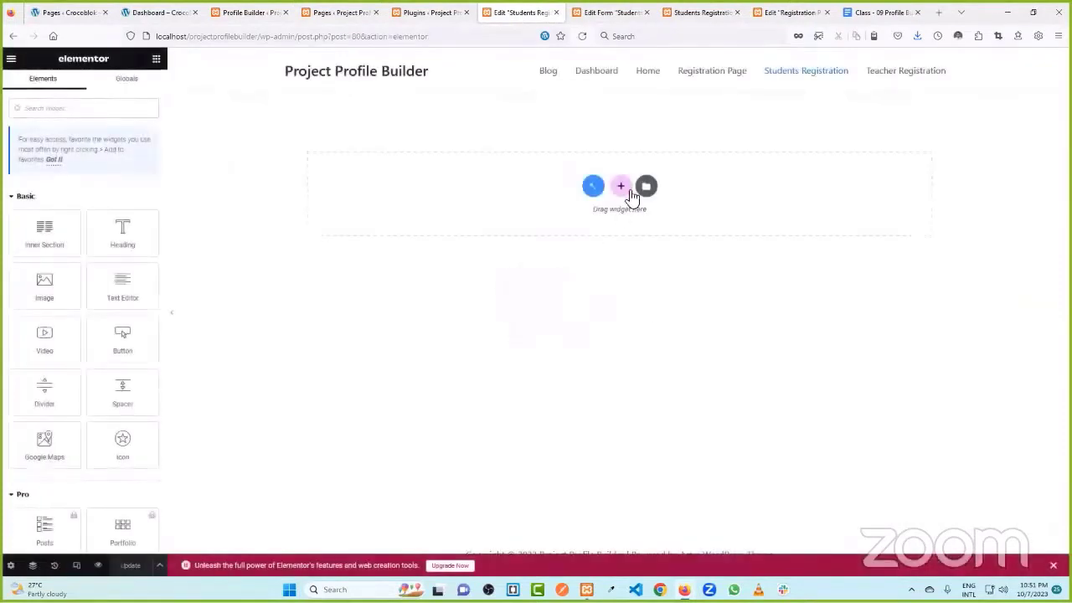
{"action": "left_click", "coordinate": [619, 185]}
- Create a single-column section and drop a JetForm widget, found by searching 'form', into it
{"action": "left_click", "coordinate": [496, 219]}
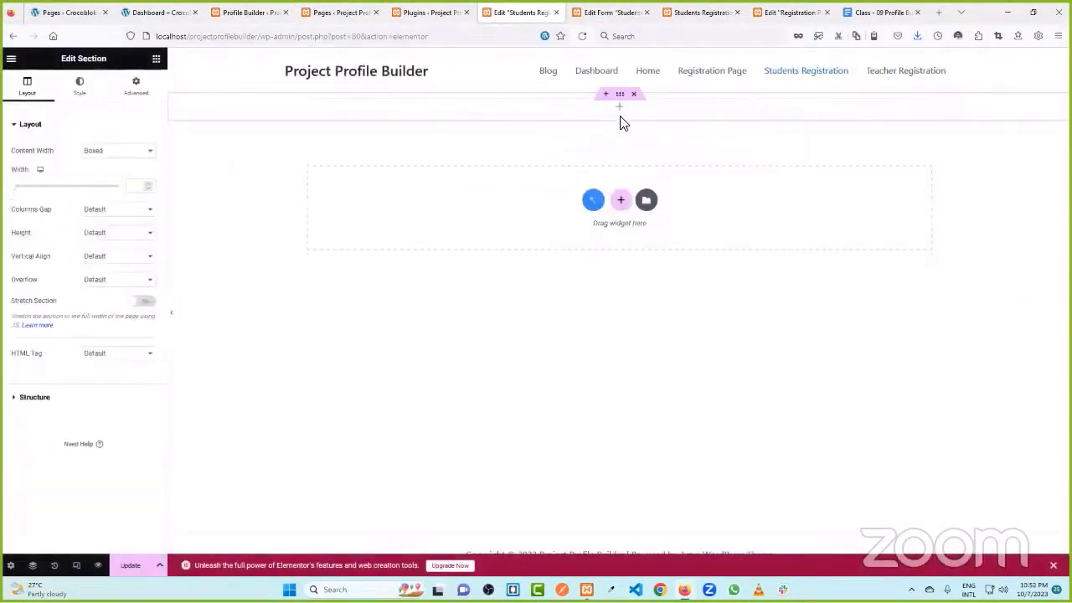
{"action": "left_click", "coordinate": [632, 201]}
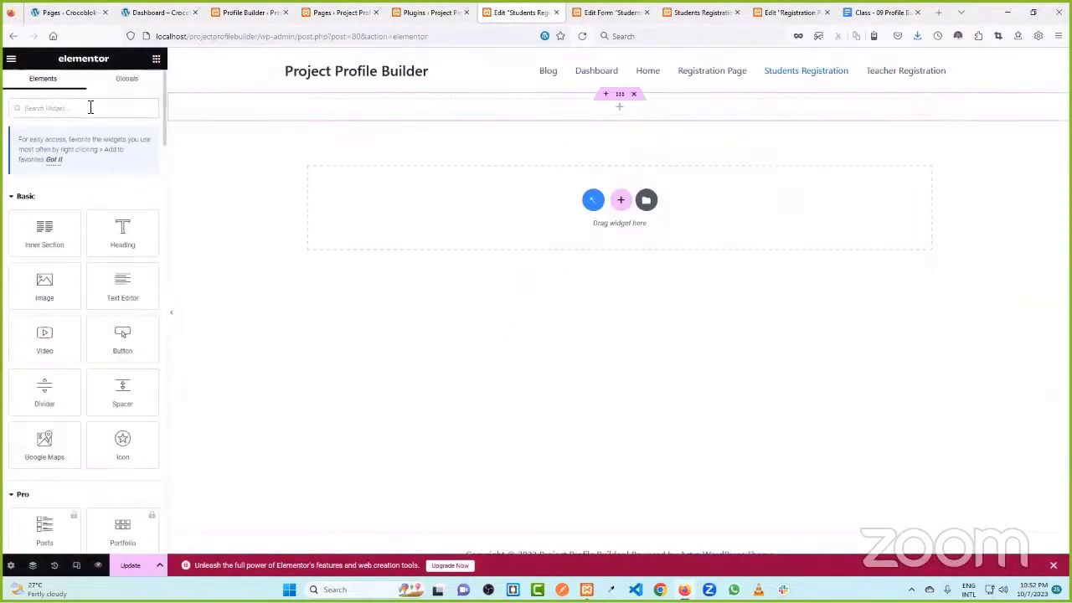
{"action": "left_click", "coordinate": [91, 107]}
{"action": "type", "text": "form"}
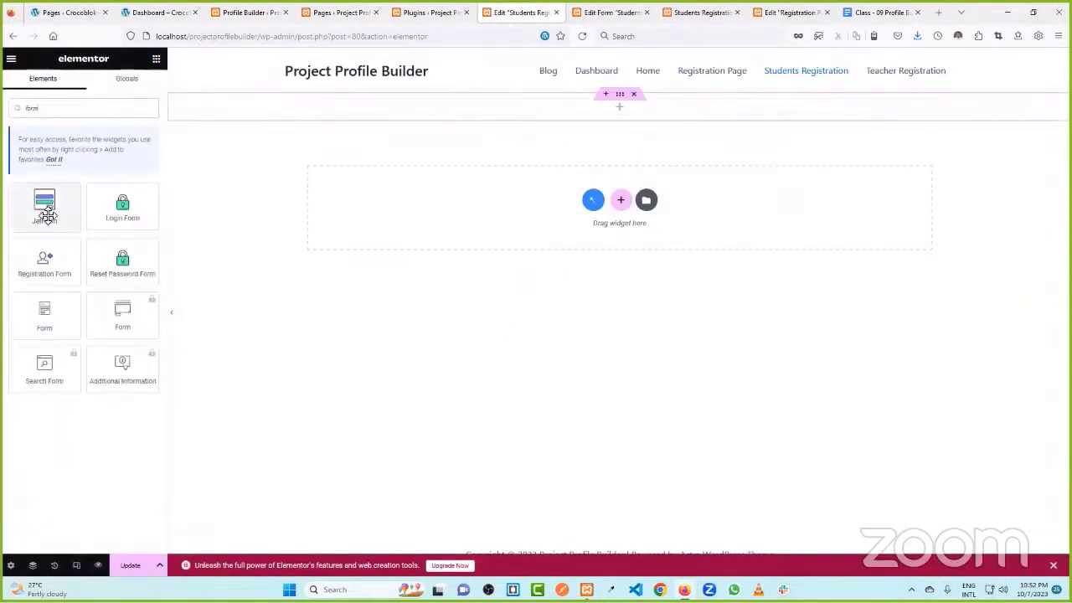
{"action": "left_click_drag", "start_coordinate": [45, 209], "coordinate": [602, 117]}
- Choose the Students Registration form with no-reload submission, save the page, and select its section
{"action": "left_click", "coordinate": [118, 153]}
{"action": "left_click", "coordinate": [114, 169]}
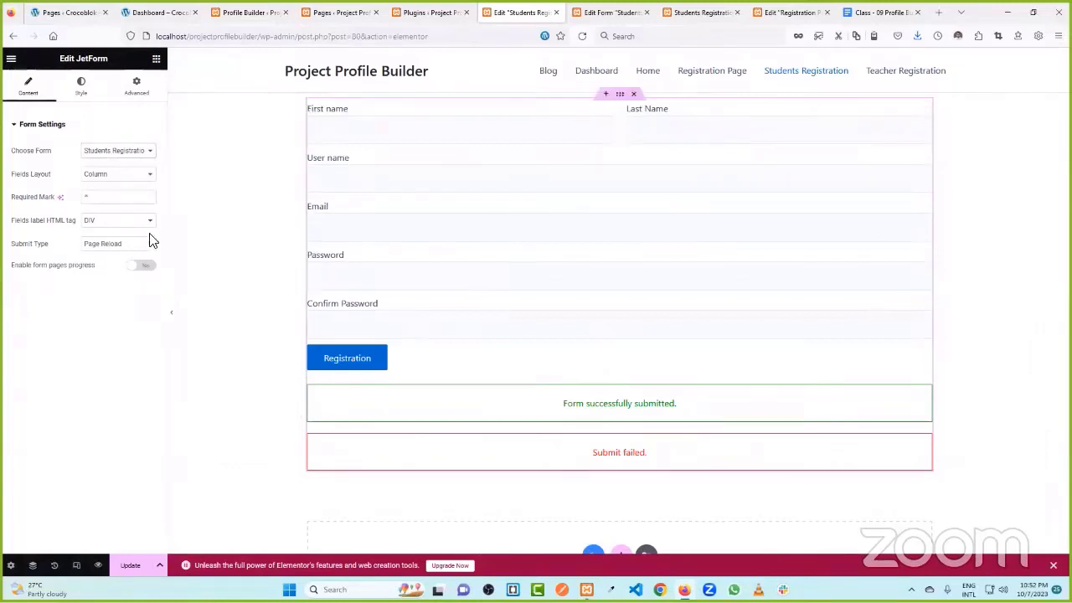
{"action": "left_click", "coordinate": [97, 246]}
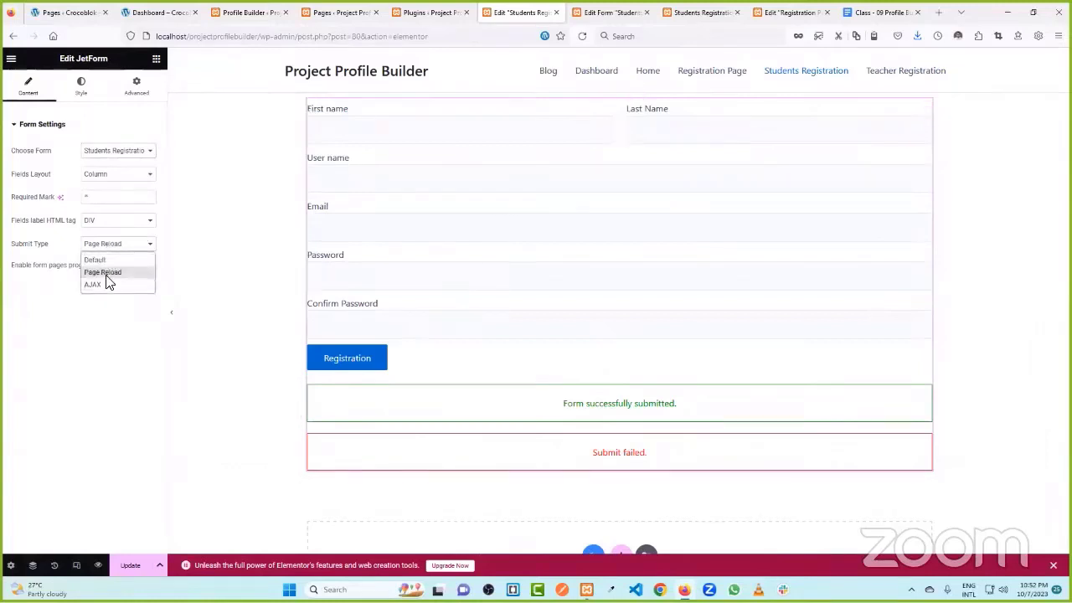
{"action": "left_click", "coordinate": [107, 285]}
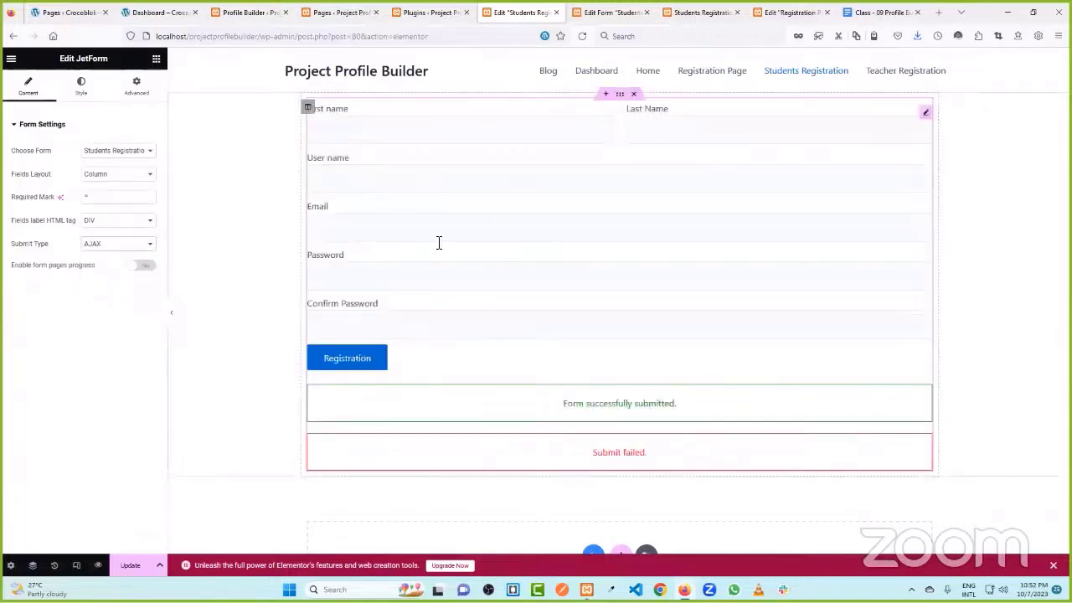
{"action": "left_click", "coordinate": [84, 89]}
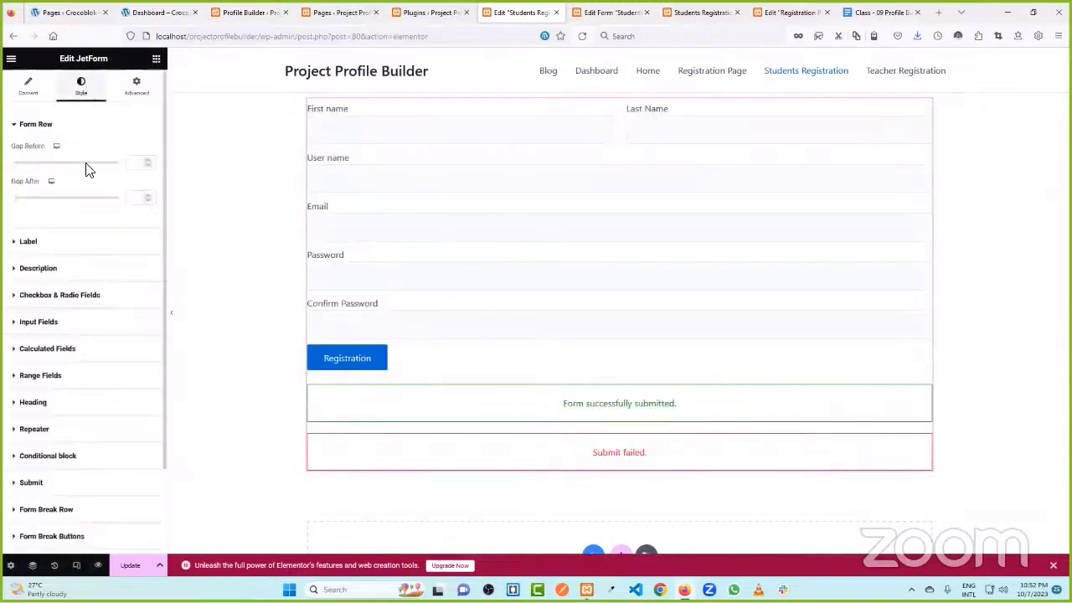
{"action": "scroll", "coordinate": [67, 236], "scroll_direction": "down", "scroll_amount": 2}
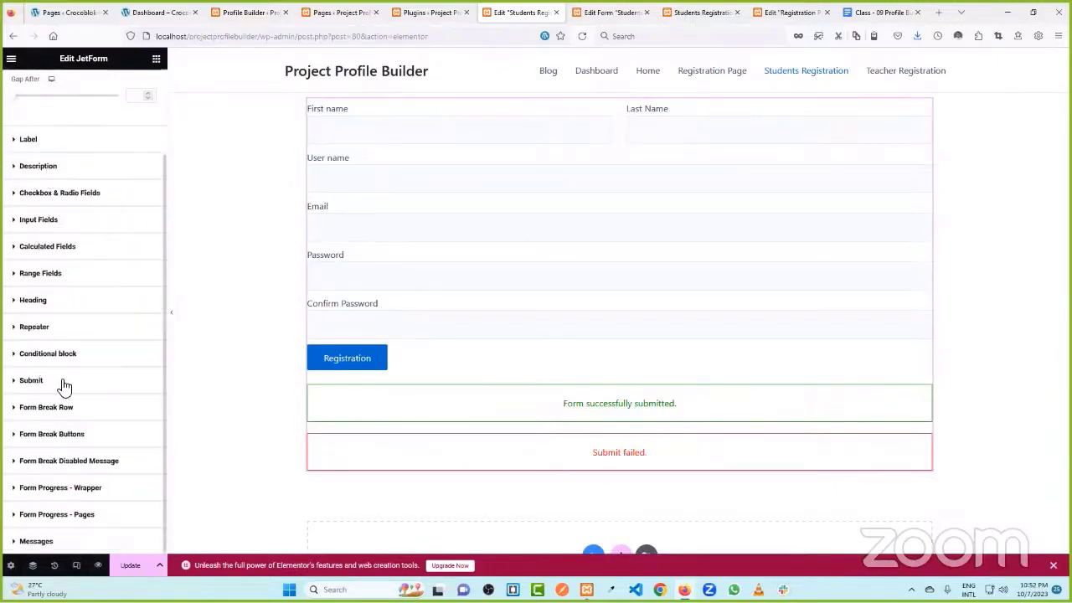
{"action": "left_click", "coordinate": [131, 565]}
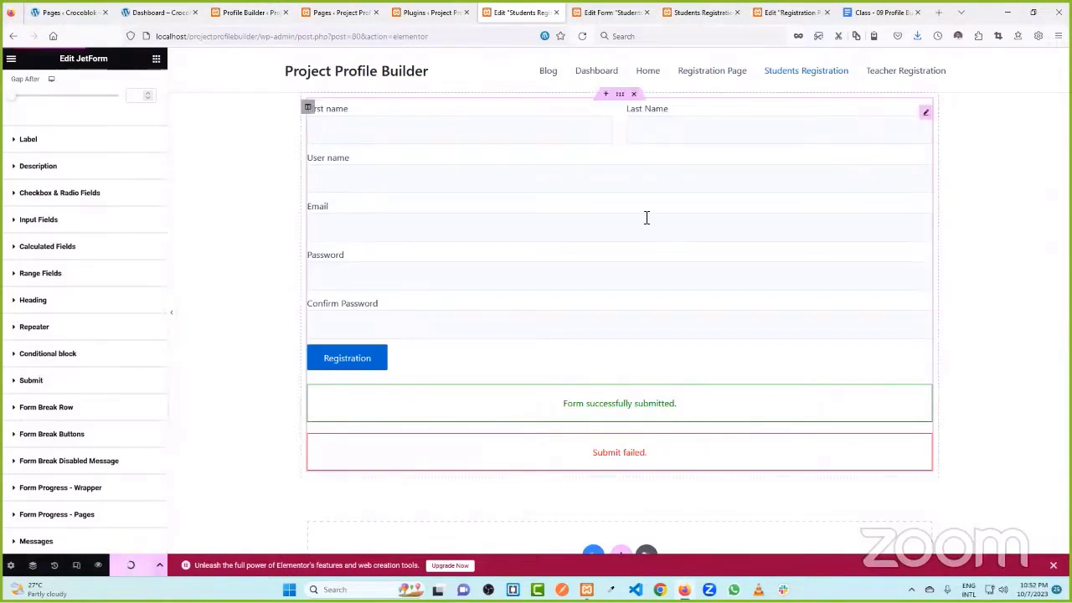
{"action": "left_click", "coordinate": [620, 93]}
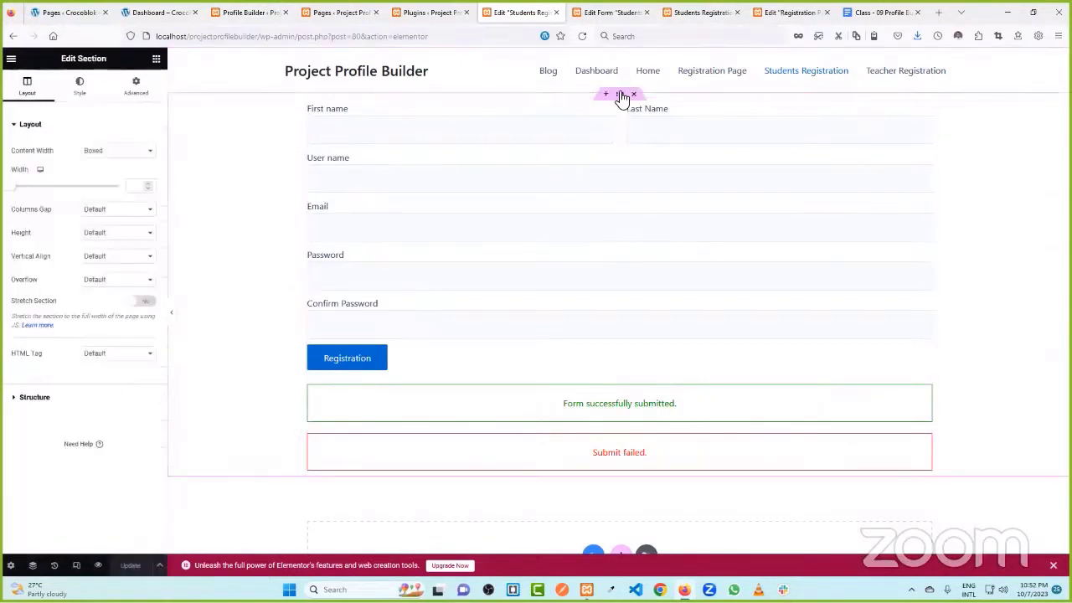
- Try a 500 top and bottom margin on the section, then remove it again
{"action": "left_click", "coordinate": [136, 87]}
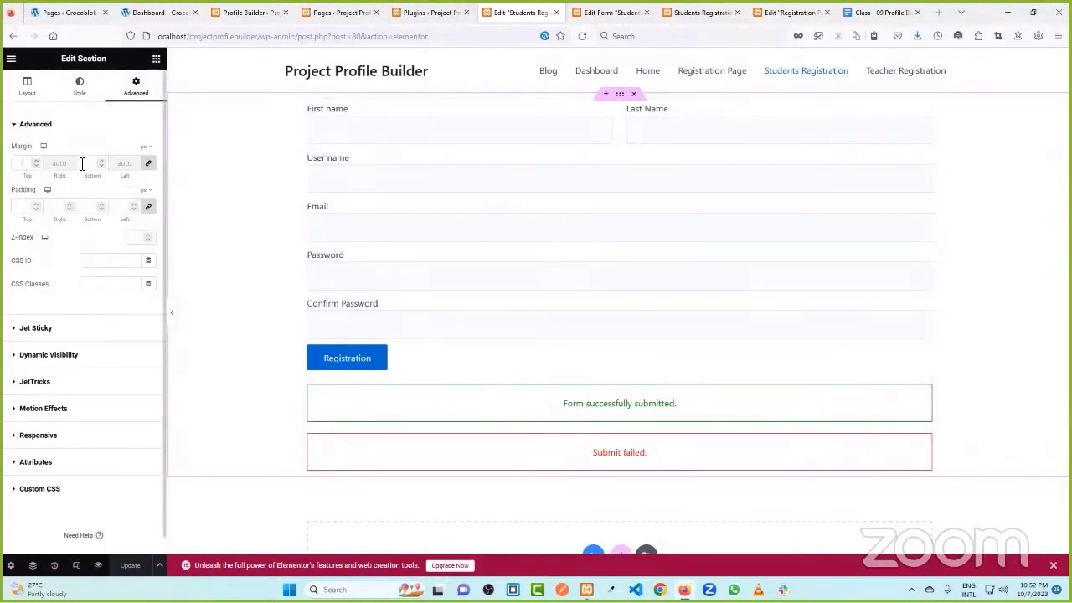
{"action": "left_click", "coordinate": [35, 165]}
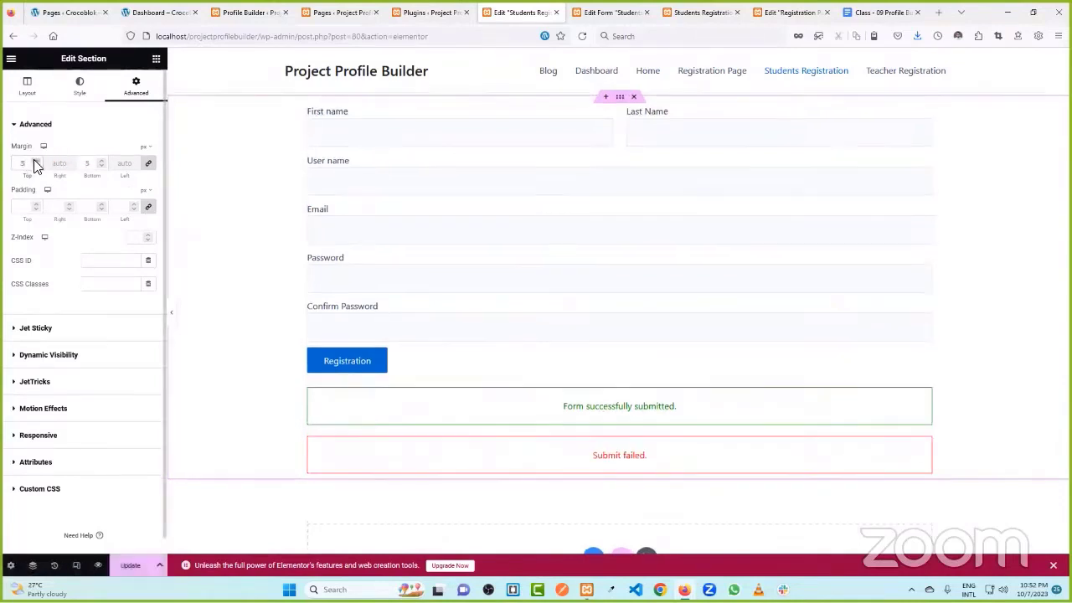
{"action": "type", "text": "500"}
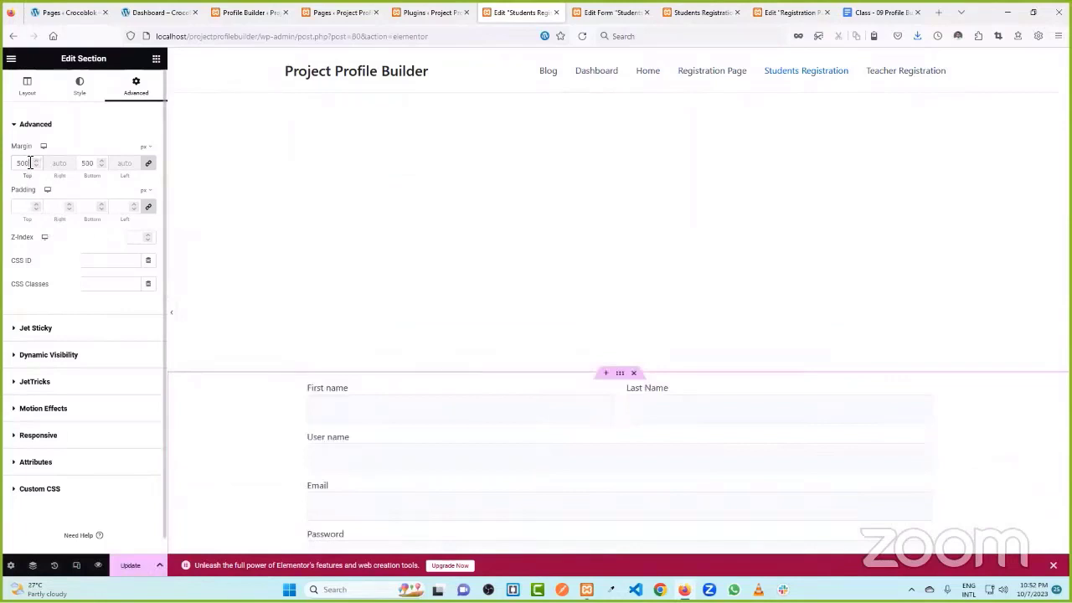
{"action": "key", "text": "BackSpace"}
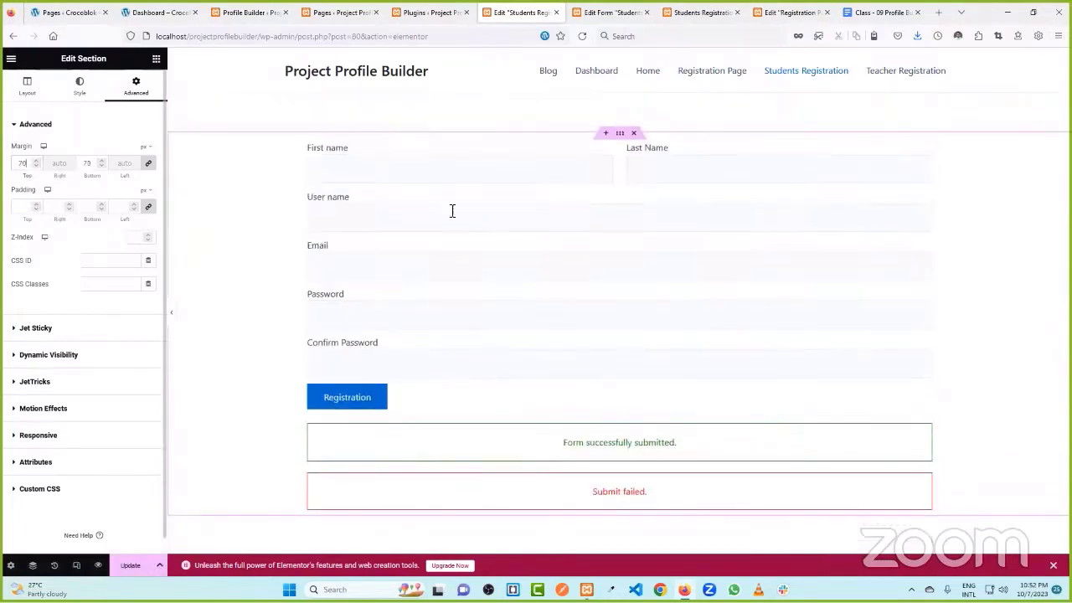
- Give the form's column 7px rounded corners and a box shadow
{"action": "left_click", "coordinate": [308, 148]}
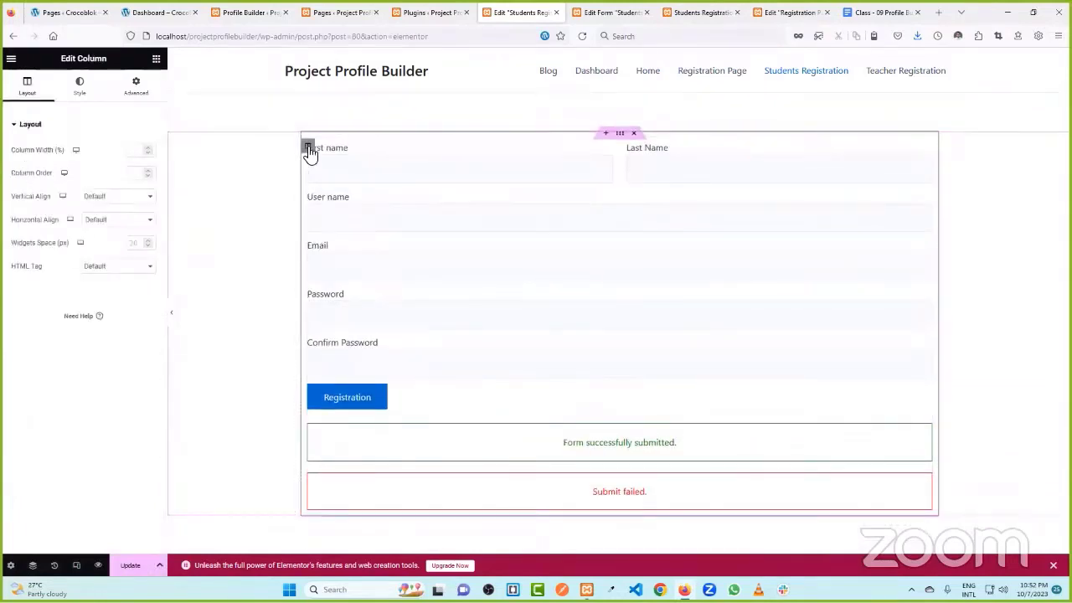
{"action": "left_click", "coordinate": [82, 91]}
{"action": "left_click", "coordinate": [48, 205]}
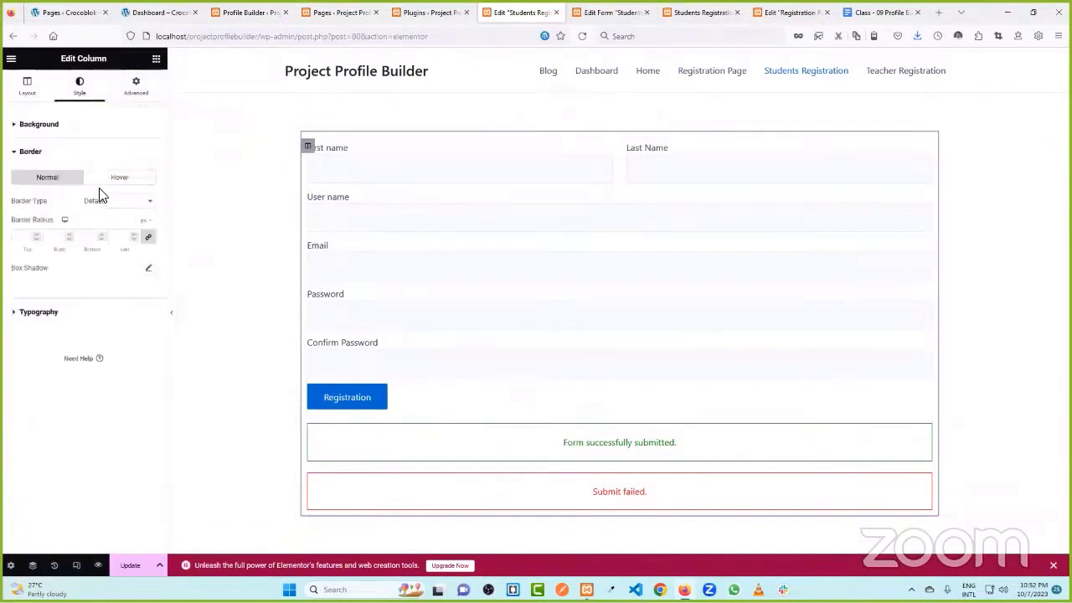
{"action": "left_click", "coordinate": [101, 207]}
{"action": "left_click", "coordinate": [96, 215]}
{"action": "left_click", "coordinate": [148, 270]}
{"action": "left_click", "coordinate": [74, 268]}
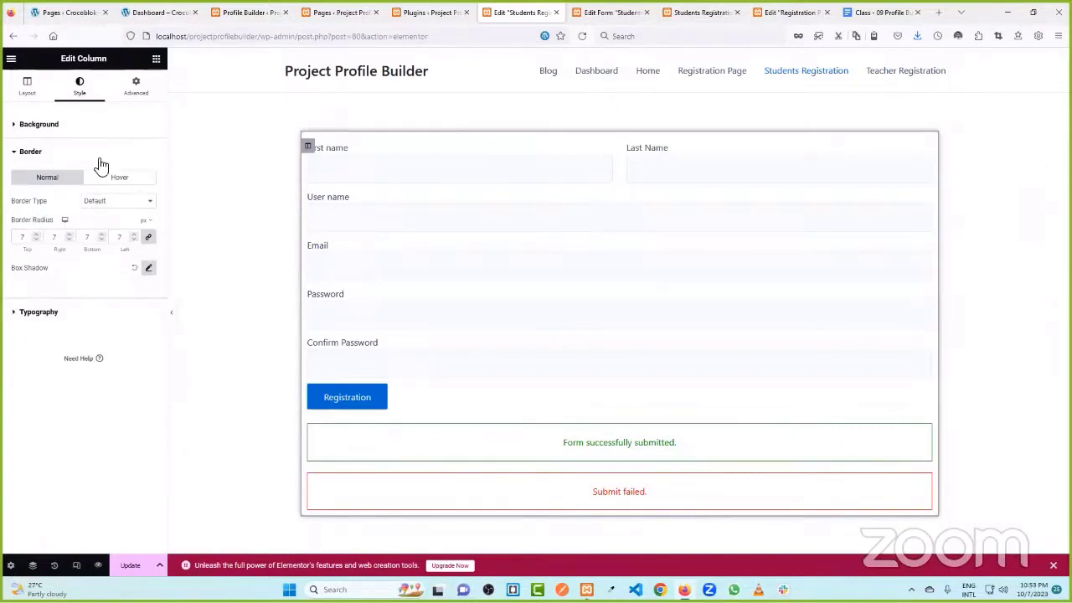
- Set 30px padding on every side of the column and update the page
{"action": "left_click", "coordinate": [135, 91]}
{"action": "left_click", "coordinate": [30, 211]}
{"action": "type", "text": "30"}
{"action": "scroll", "coordinate": [452, 268], "scroll_direction": "down", "scroll_amount": 3}
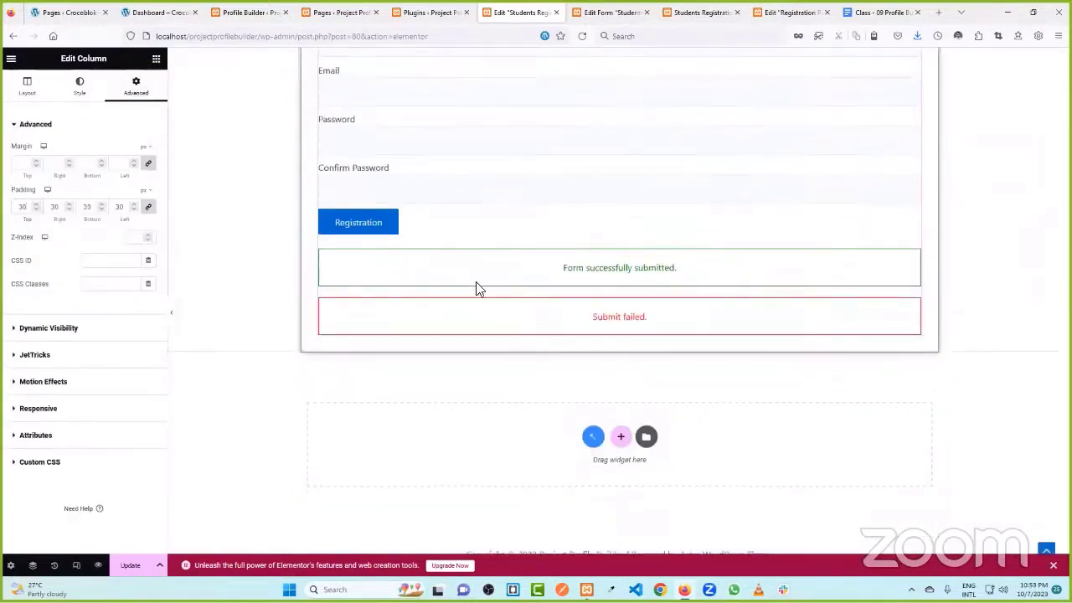
{"action": "left_click", "coordinate": [130, 565]}
{"action": "scroll", "coordinate": [402, 270], "scroll_direction": "up", "scroll_amount": 3}
- Cycle through the open tabs to the installed plugins list
{"action": "key", "text": "ctrl+Tab"}
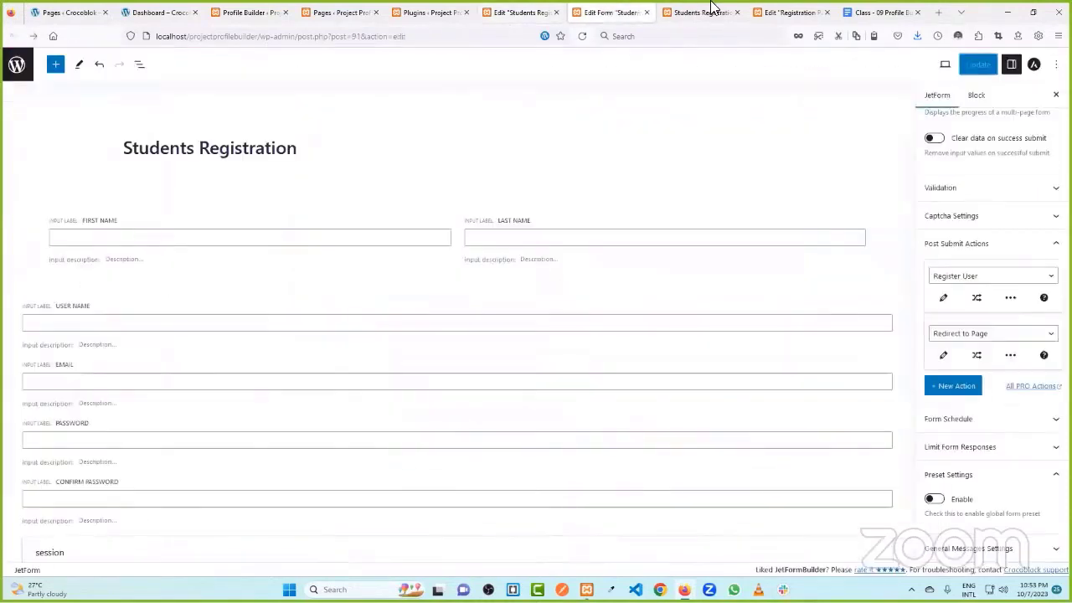
{"action": "key", "text": "ctrl+Tab"}
{"action": "left_click", "coordinate": [791, 12]}
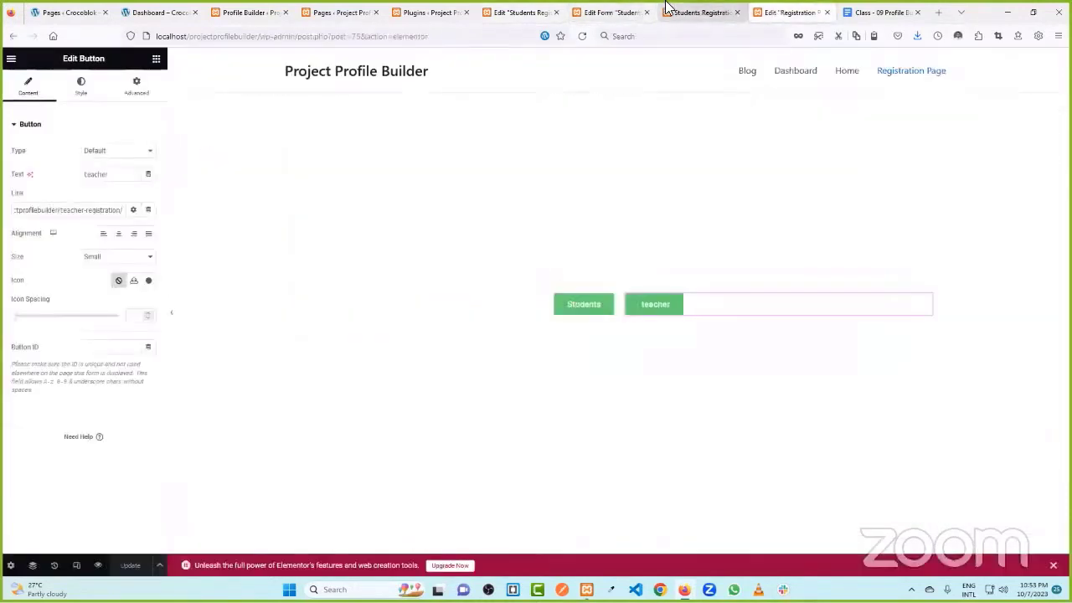
{"action": "left_click", "coordinate": [616, 12]}
{"action": "key", "text": "ctrl+Tab"}
{"action": "key", "text": "ctrl+Tab"}
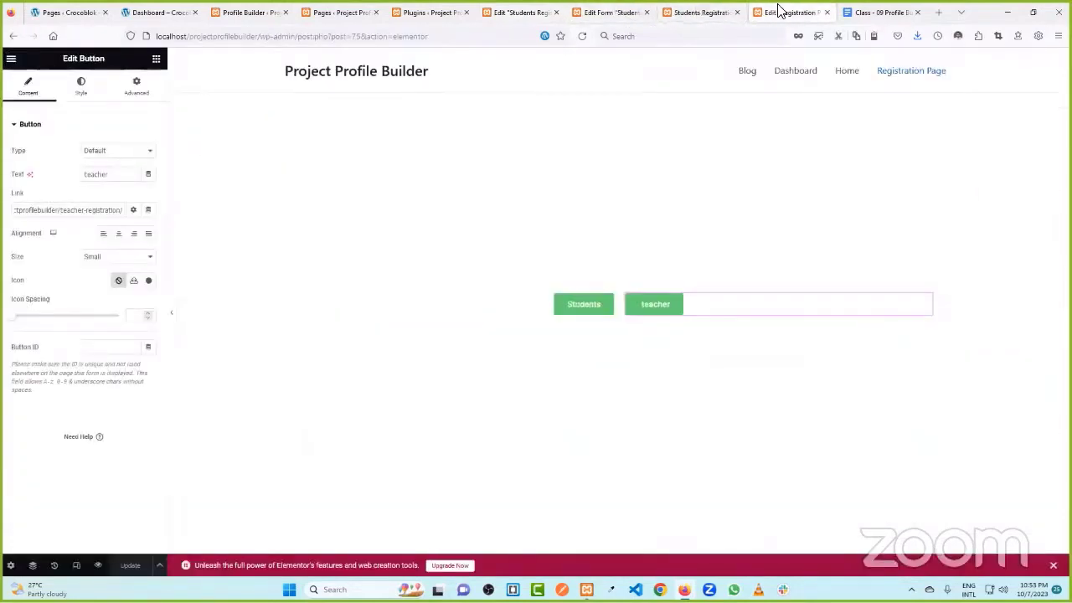
{"action": "left_click", "coordinate": [430, 12]}
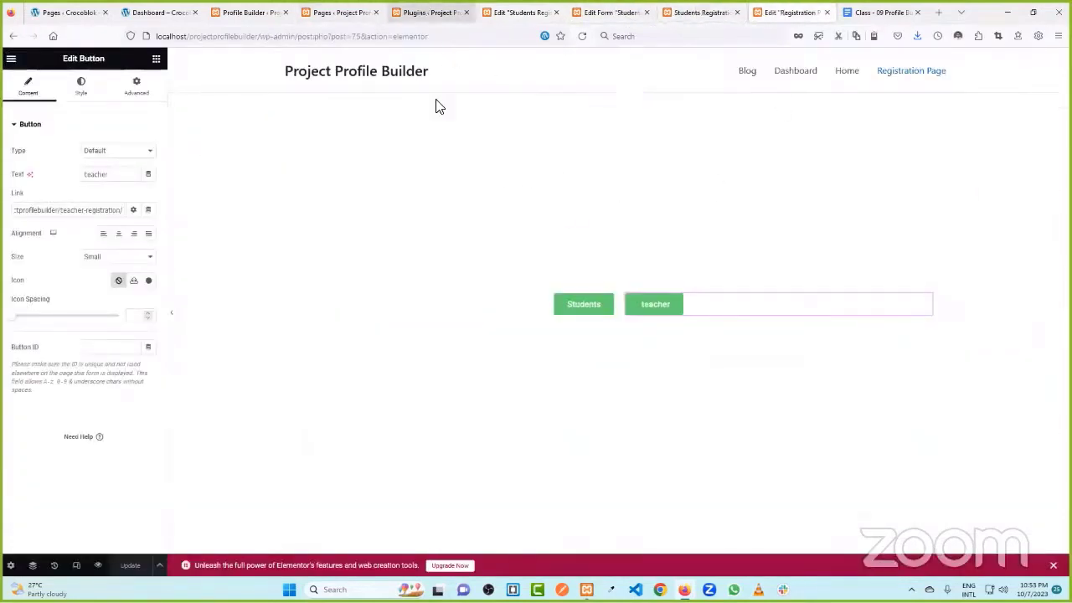
- Reload the Students Registration page view to see the saved design, then return to the Pages list
{"action": "left_click", "coordinate": [700, 12]}
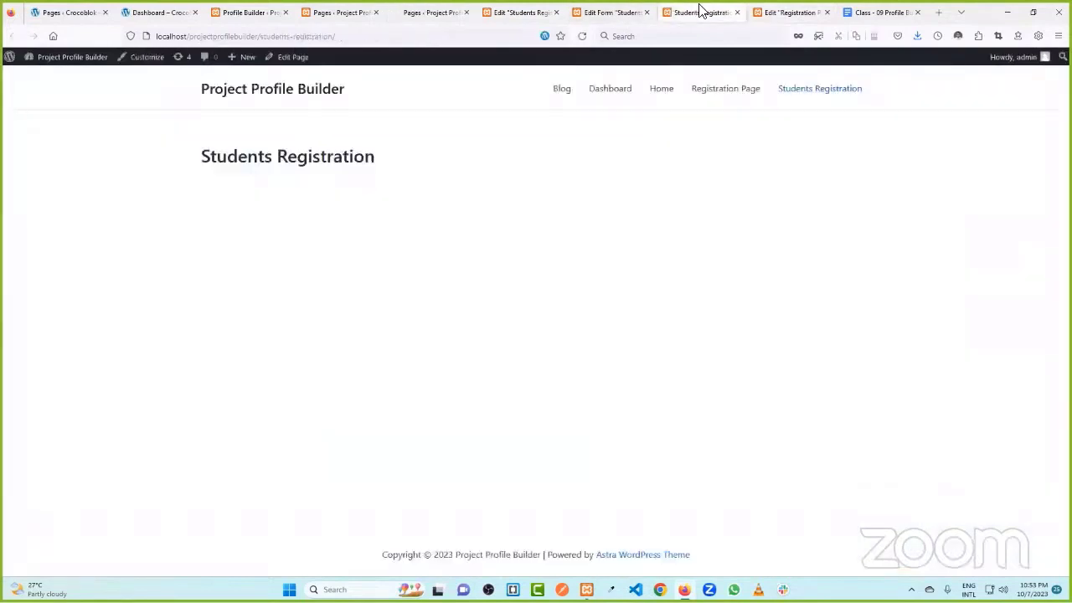
{"action": "left_click", "coordinate": [630, 10]}
{"action": "left_click", "coordinate": [699, 12]}
{"action": "left_click", "coordinate": [584, 37]}
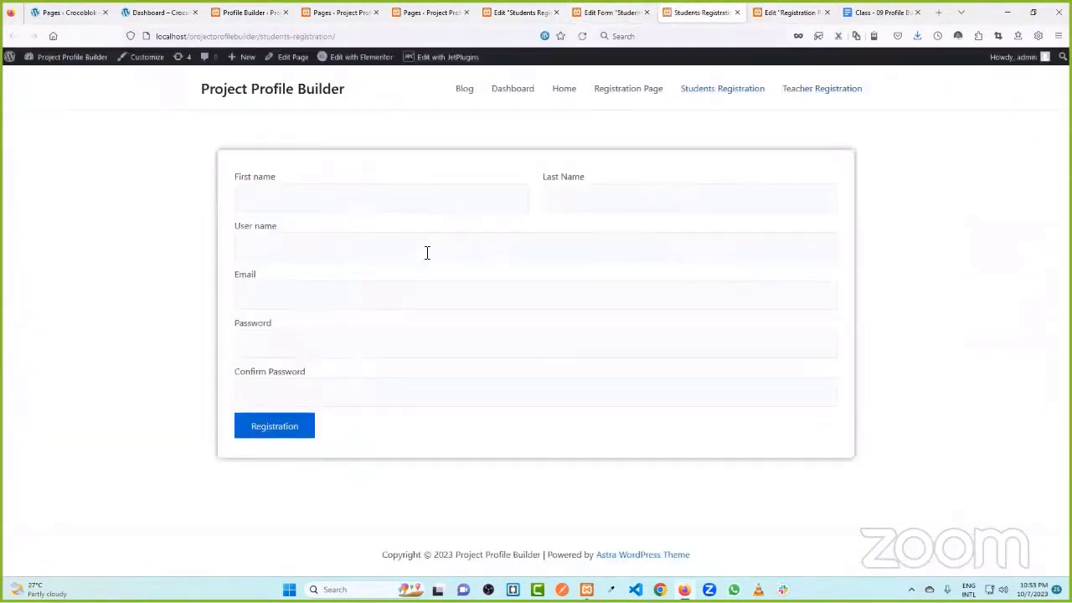
{"action": "left_click", "coordinate": [736, 12]}
{"action": "left_click", "coordinate": [589, 10]}
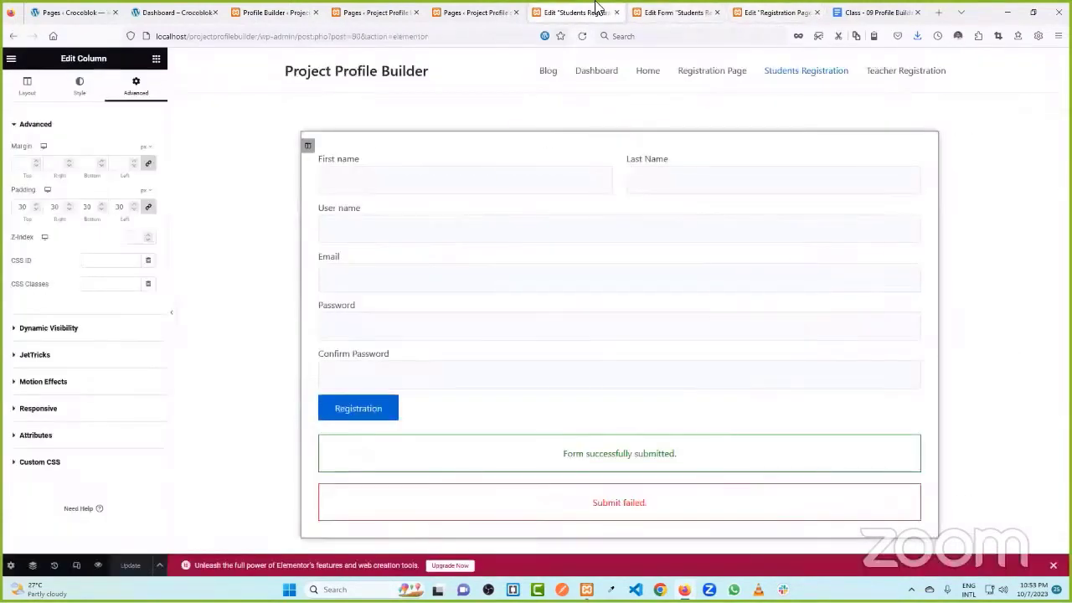
{"action": "left_click", "coordinate": [474, 12]}
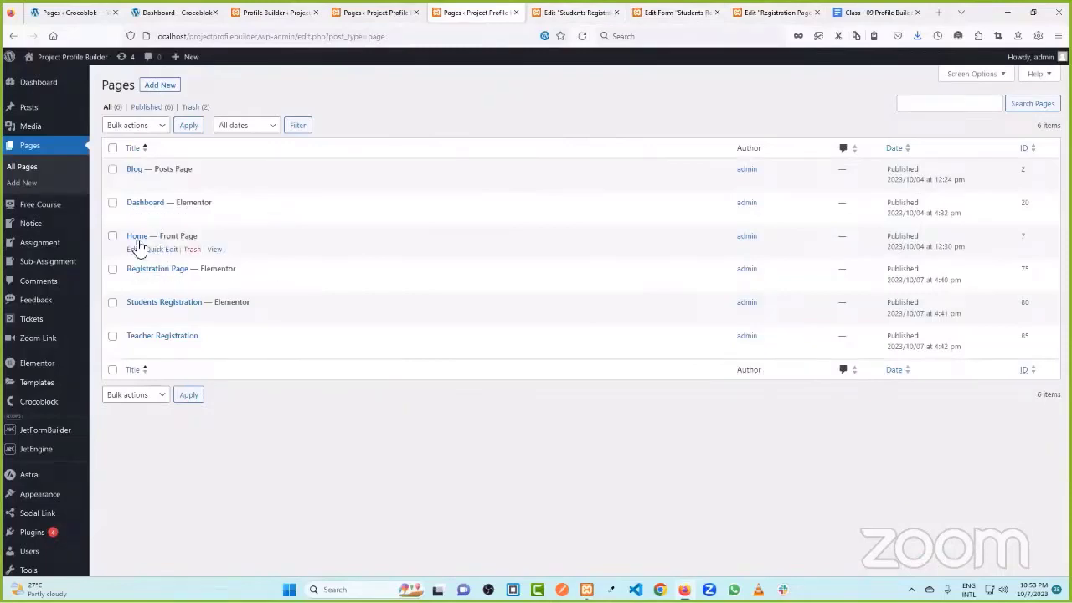
- On the live site, open Registration Page and follow the Students button to the form
{"action": "left_click", "coordinate": [67, 65]}
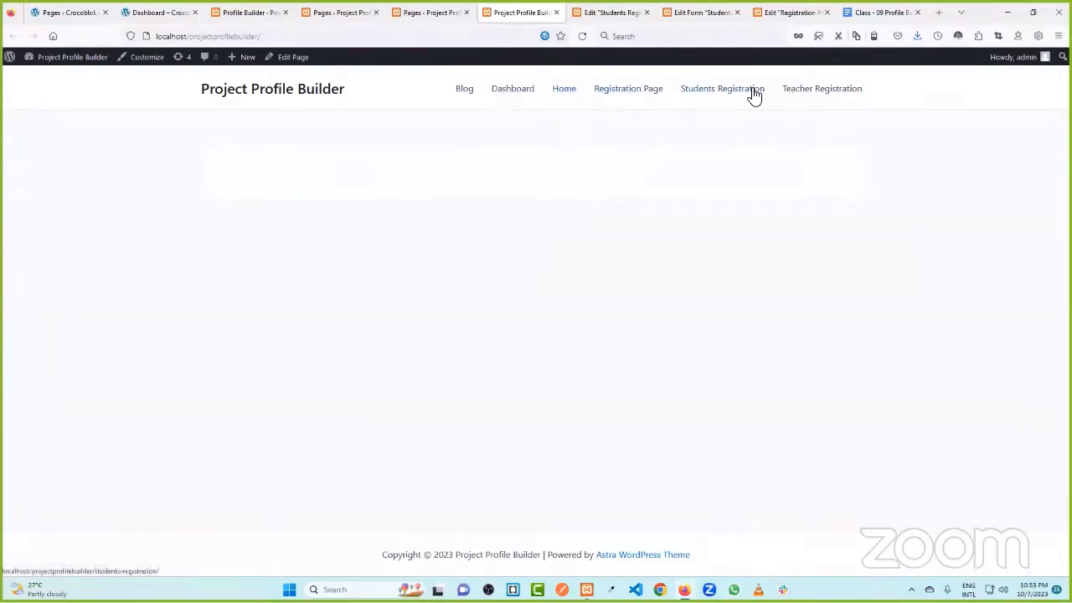
{"action": "left_click", "coordinate": [636, 92]}
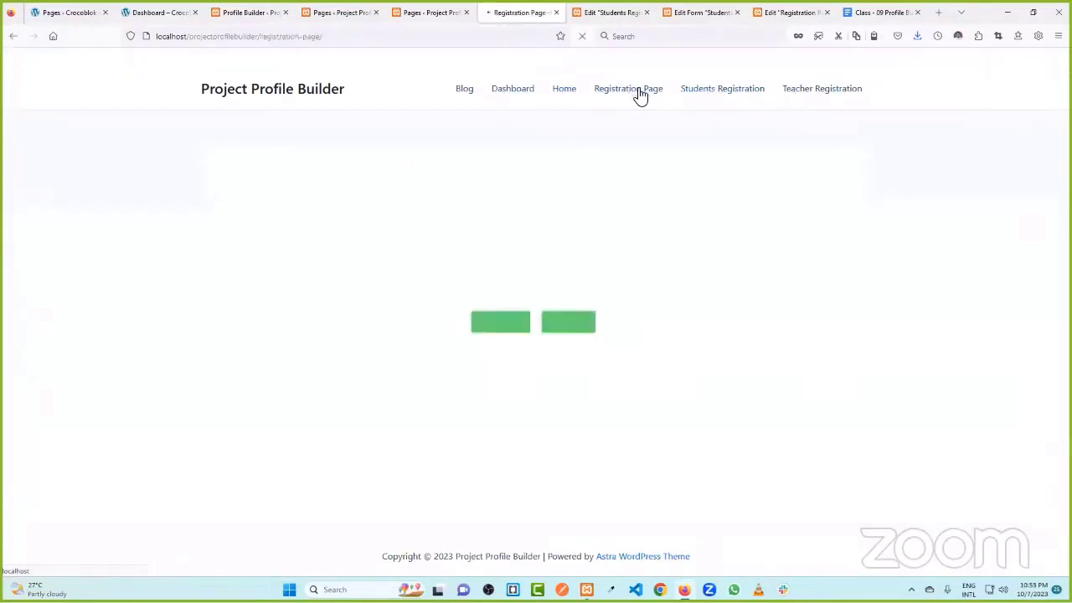
{"action": "left_click", "coordinate": [507, 329]}
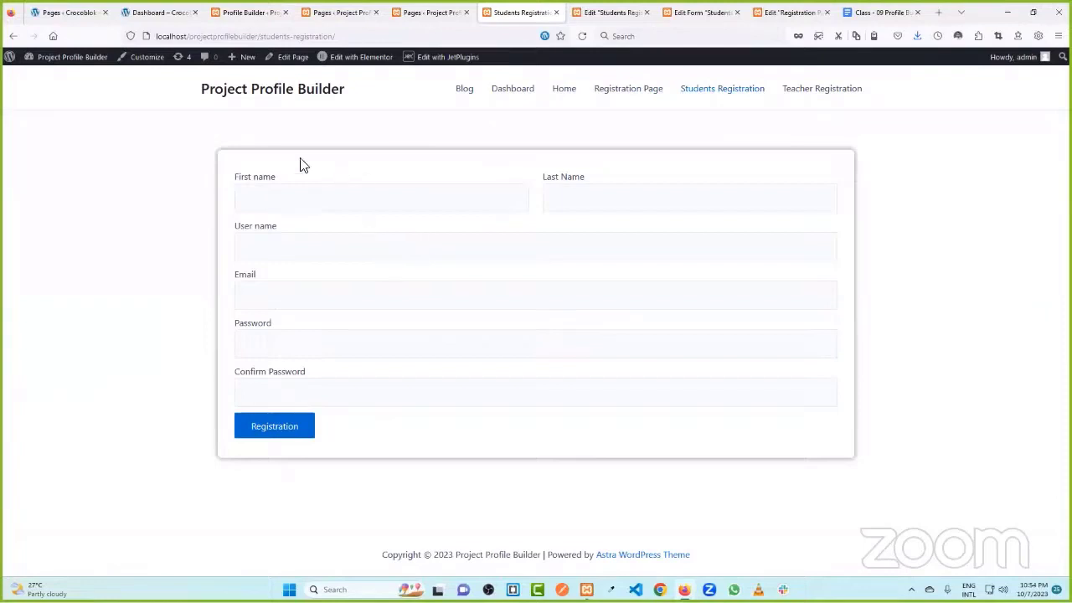
- Fill in the test student's first name, last name, username and e-mail
{"action": "left_click", "coordinate": [318, 193]}
{"action": "left_click", "coordinate": [312, 219]}
{"action": "key", "text": "Tab"}
{"action": "key", "text": "Down"}
{"action": "left_click", "coordinate": [548, 221]}
{"action": "key", "text": "Tab"}
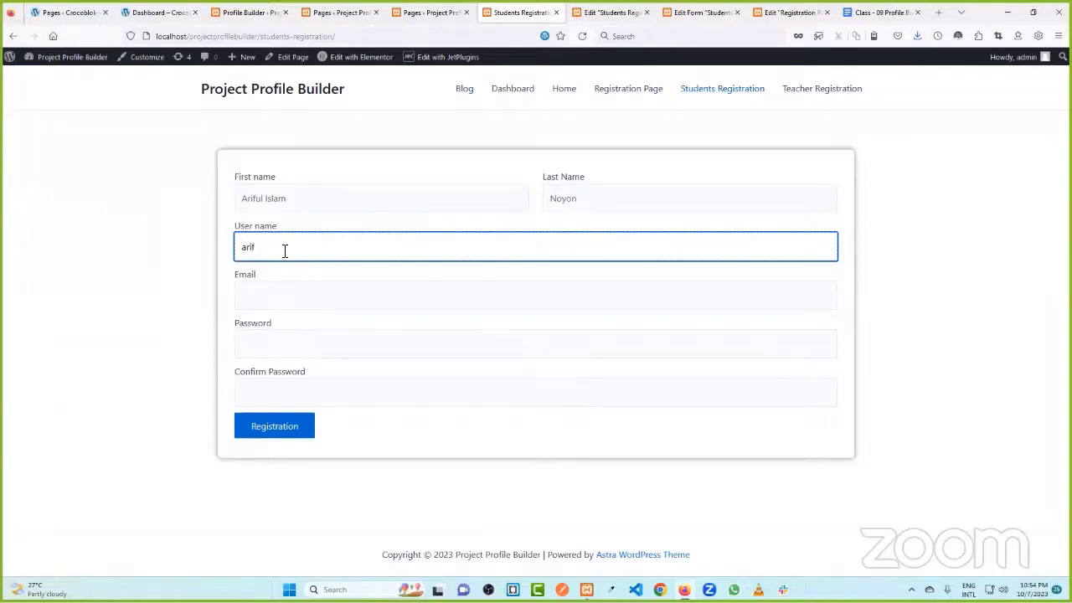
{"action": "left_click", "coordinate": [289, 287]}
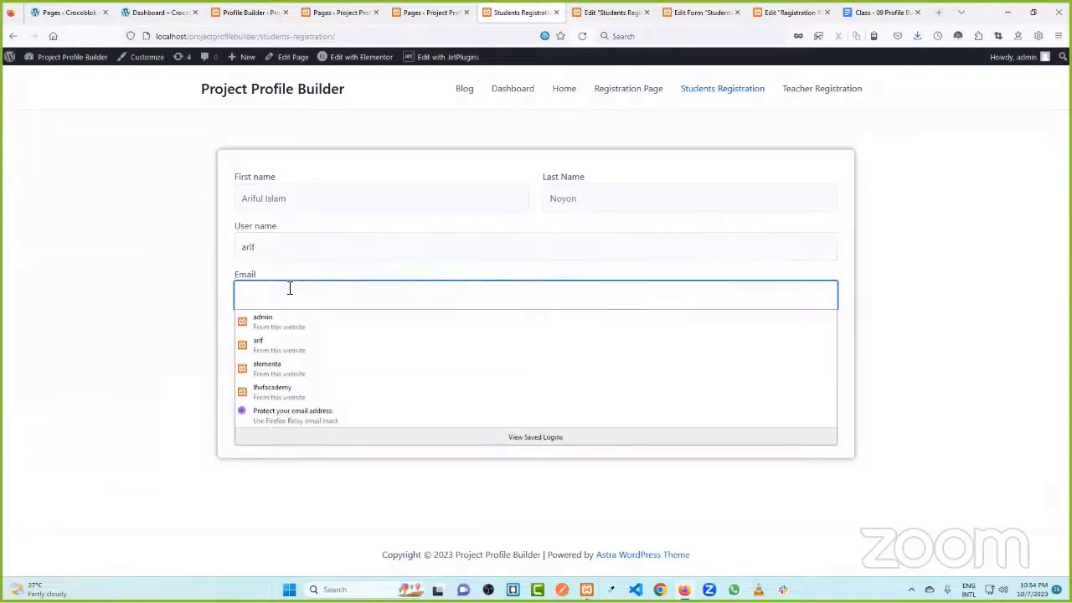
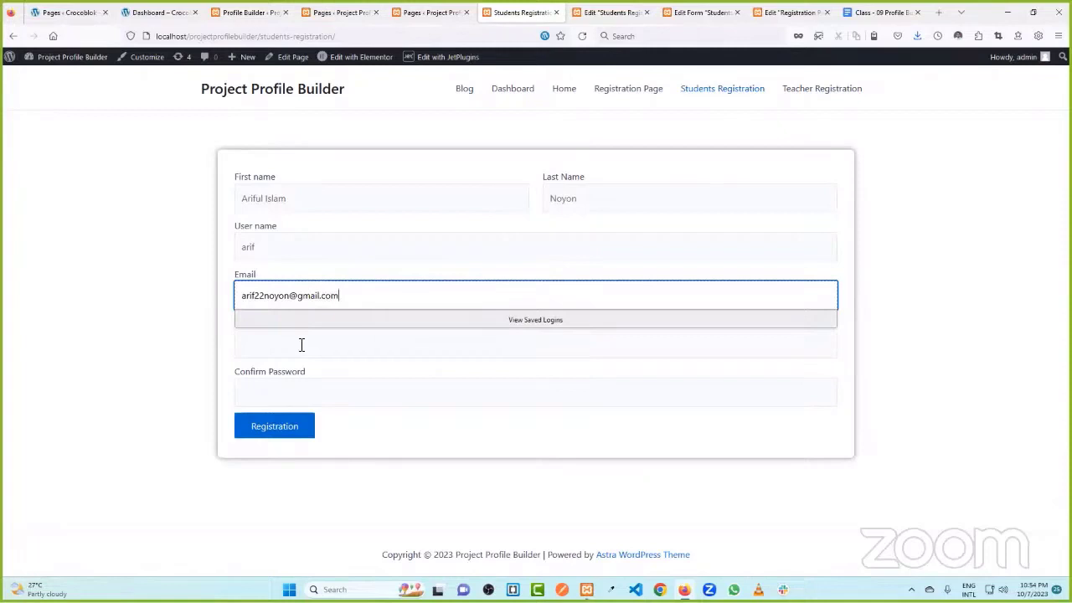
- Enter matching passwords, submit the form, then copy the page address and open a private window
{"action": "left_click", "coordinate": [301, 344]}
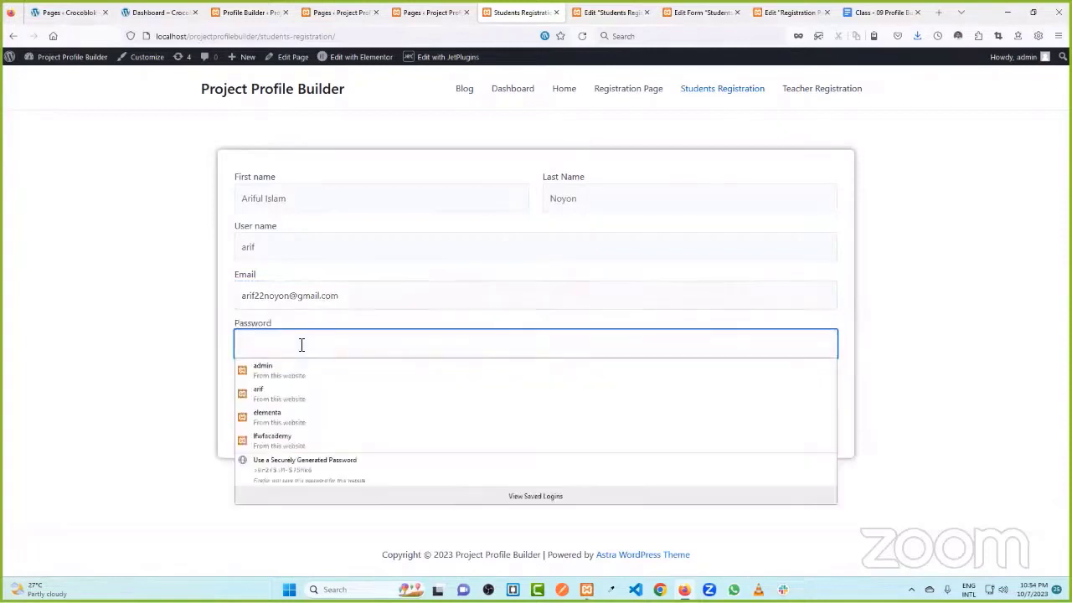
{"action": "left_click", "coordinate": [313, 369]}
{"action": "left_click", "coordinate": [310, 392]}
{"action": "left_click", "coordinate": [315, 421]}
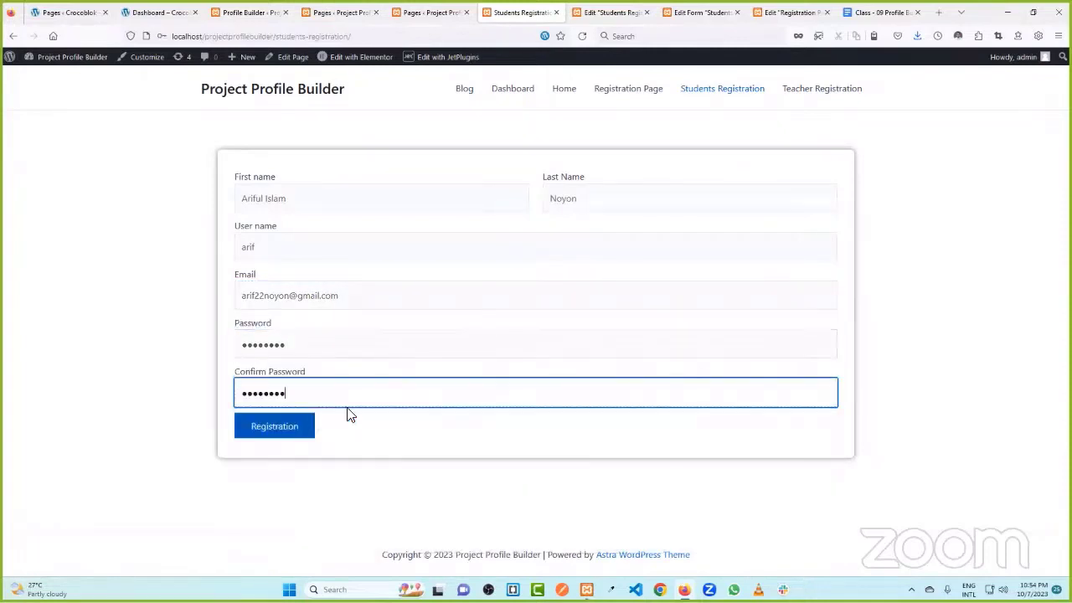
{"action": "left_click", "coordinate": [290, 437]}
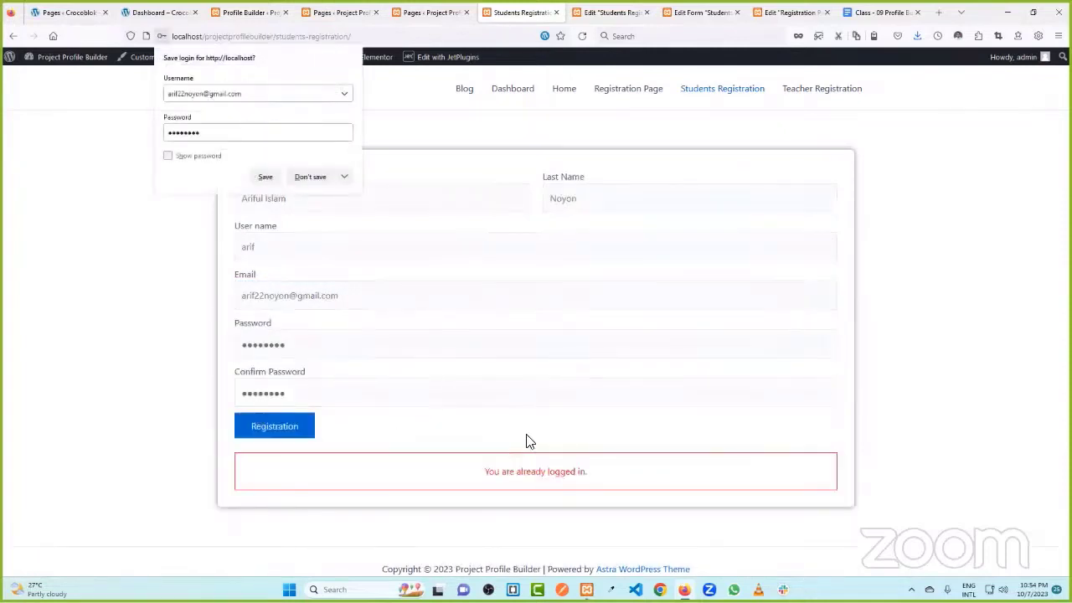
{"action": "left_click", "coordinate": [310, 176]}
{"action": "left_click", "coordinate": [388, 37]}
{"action": "key", "text": "ctrl+c"}
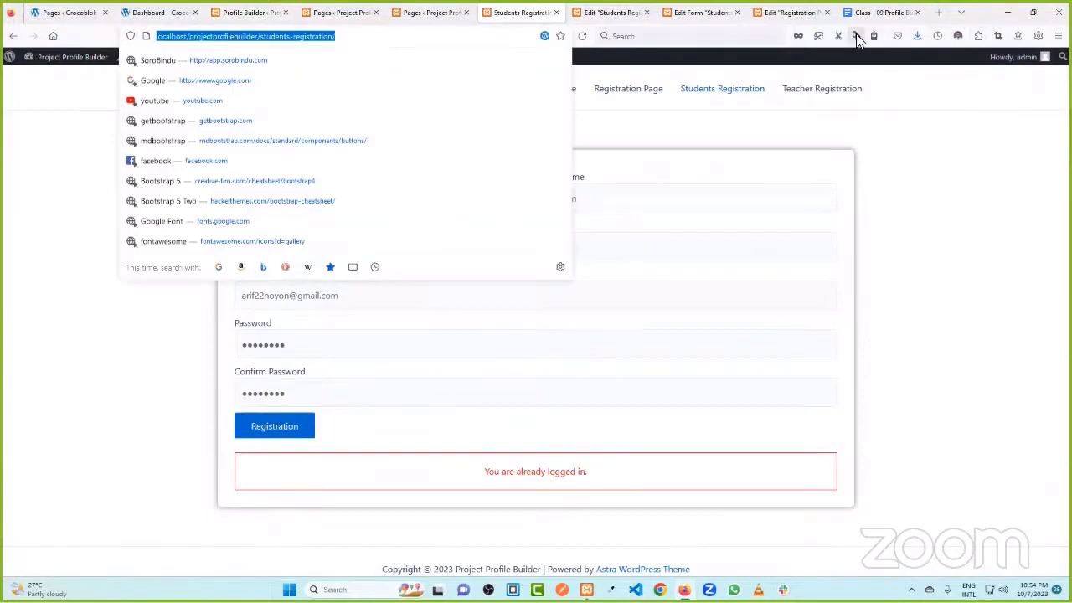
{"action": "left_click", "coordinate": [799, 38]}
- In the private window, load the Students Registration page and fill the name, username and e-mail fields
{"action": "left_click", "coordinate": [358, 34]}
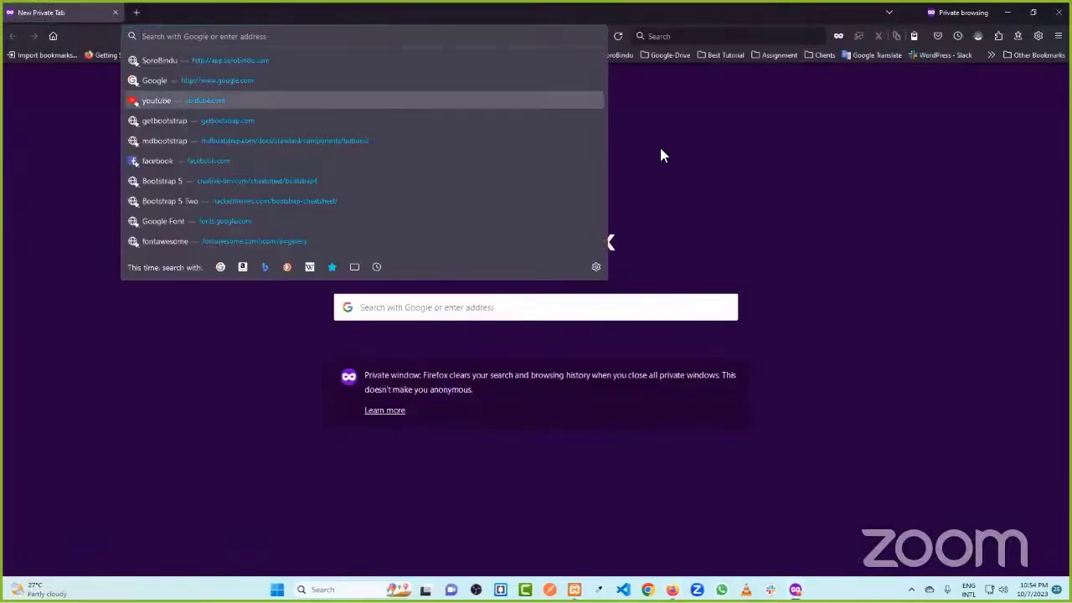
{"action": "key", "text": "ctrl+v"}
{"action": "key", "text": "Return"}
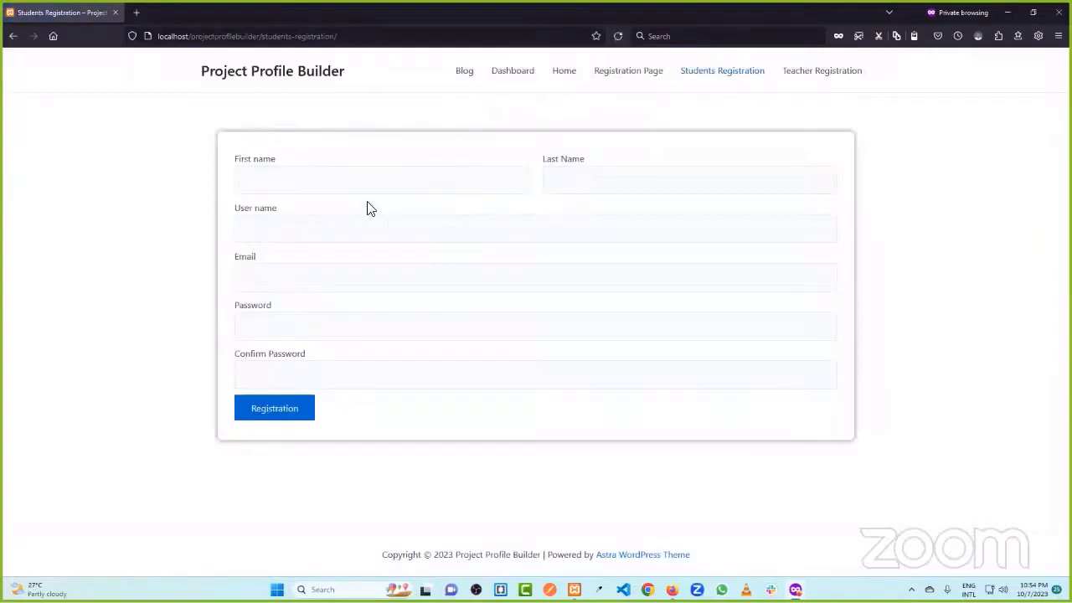
{"action": "left_click", "coordinate": [347, 191]}
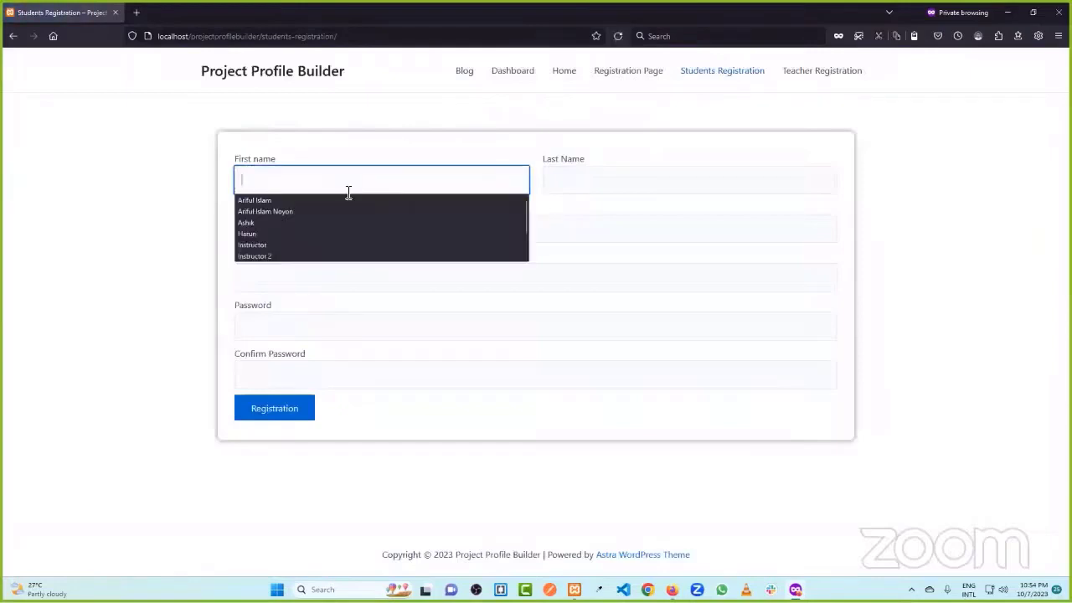
{"action": "left_click", "coordinate": [344, 206]}
{"action": "left_click", "coordinate": [625, 175]}
{"action": "left_click", "coordinate": [612, 201]}
{"action": "left_click", "coordinate": [328, 228]}
{"action": "left_click", "coordinate": [329, 248]}
{"action": "left_click", "coordinate": [297, 272]}
{"action": "left_click", "coordinate": [301, 279]}
{"action": "left_click", "coordinate": [302, 282]}
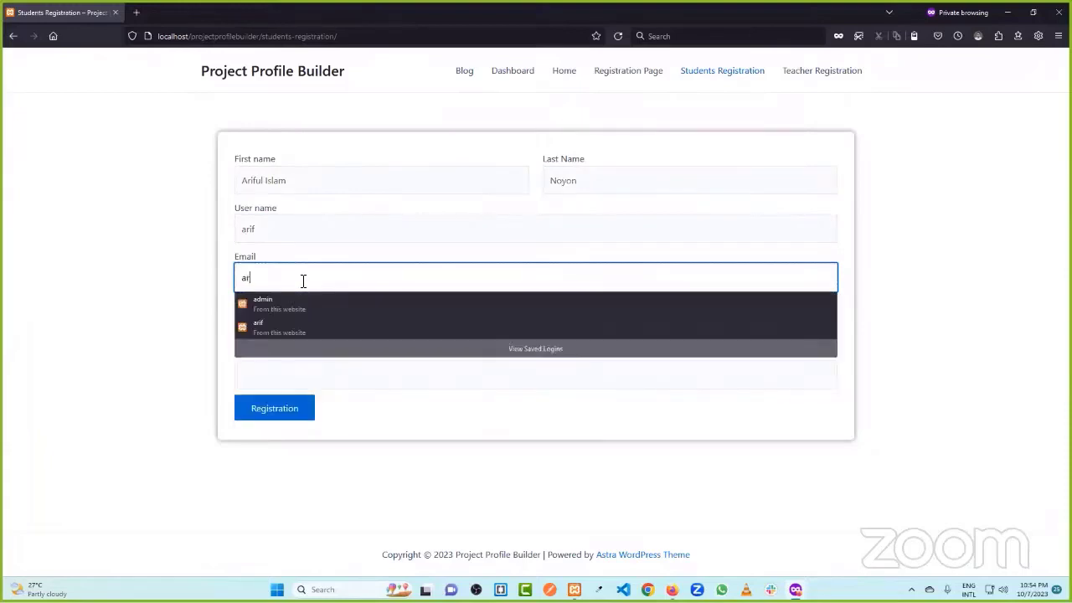
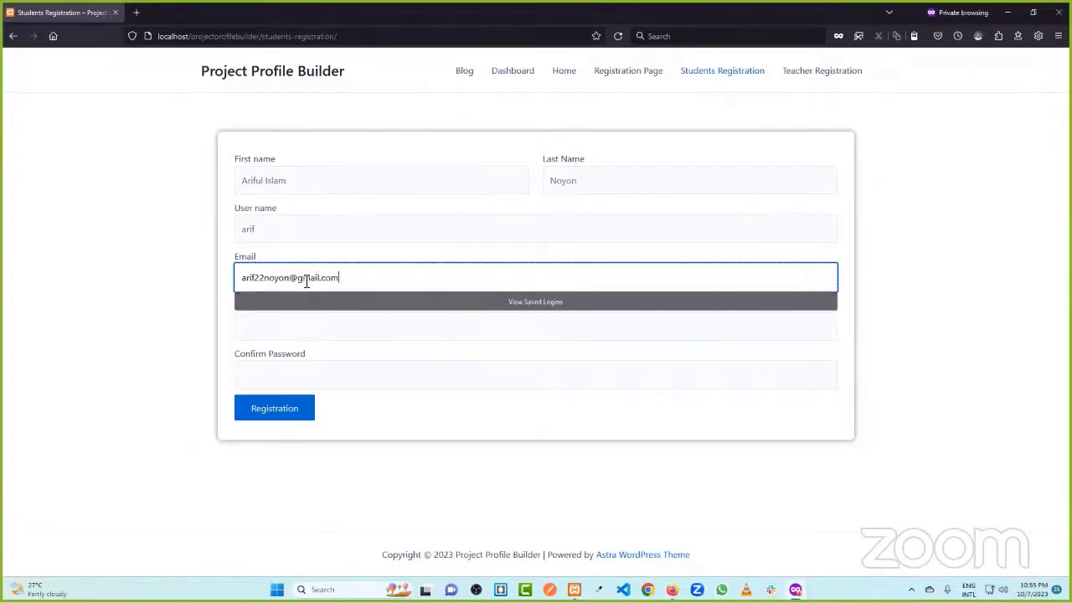
- Fill Password and Confirm Password from the saved login and submit the registration
{"action": "left_click", "coordinate": [311, 334]}
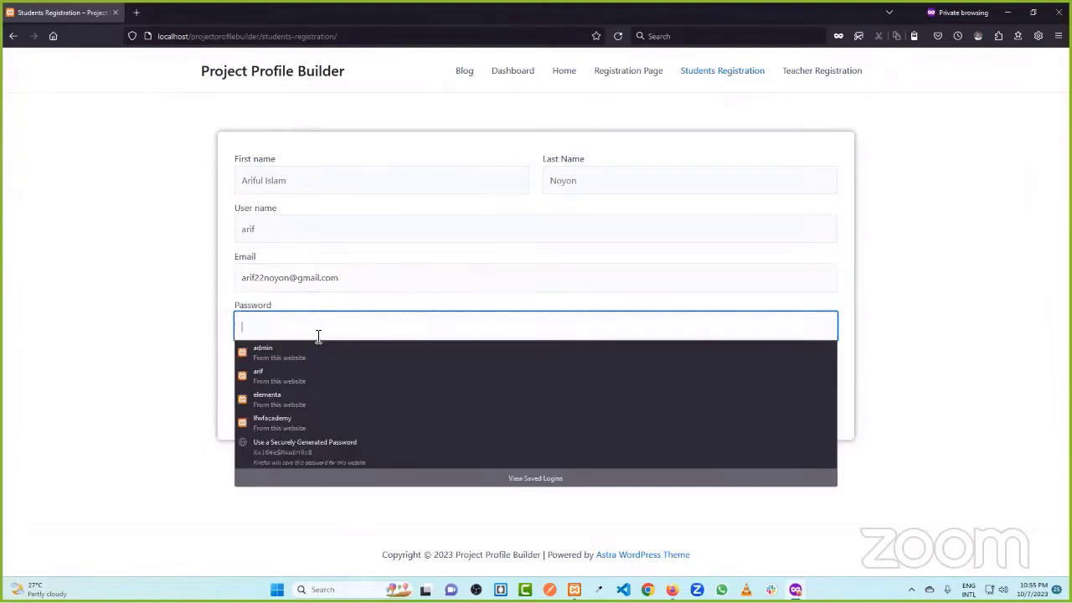
{"action": "key", "text": "Escape"}
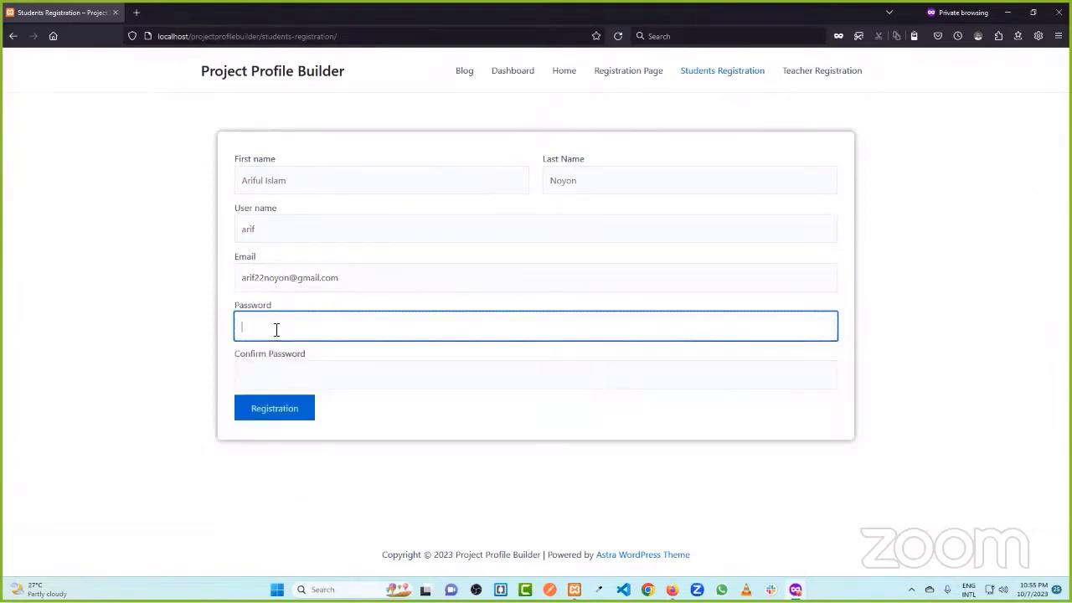
{"action": "left_click", "coordinate": [294, 330]}
{"action": "left_click", "coordinate": [309, 354]}
{"action": "left_click", "coordinate": [287, 376]}
{"action": "left_click", "coordinate": [308, 397]}
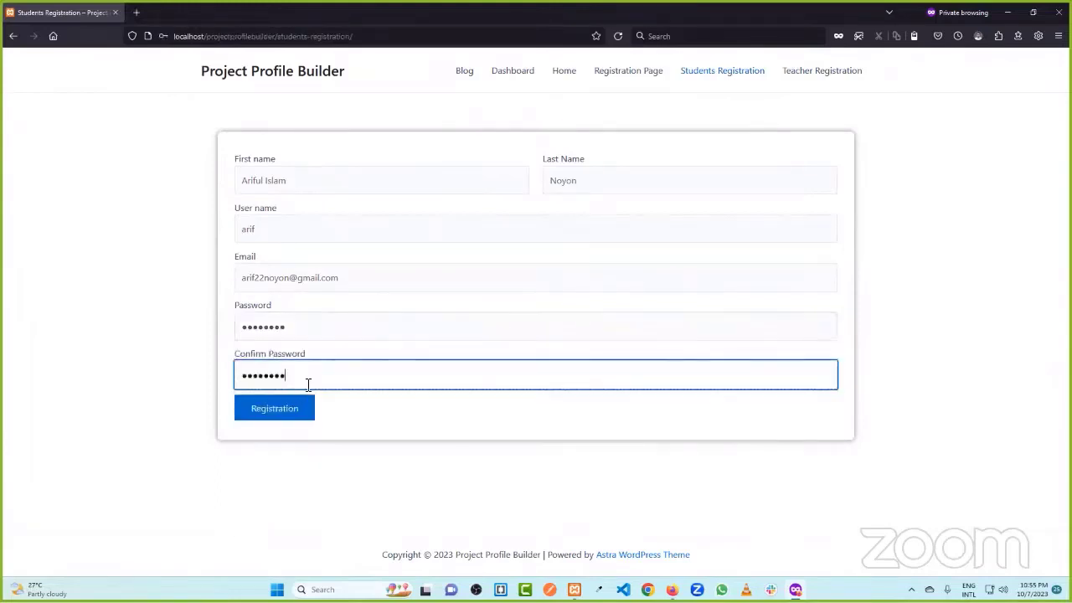
{"action": "left_click", "coordinate": [273, 410]}
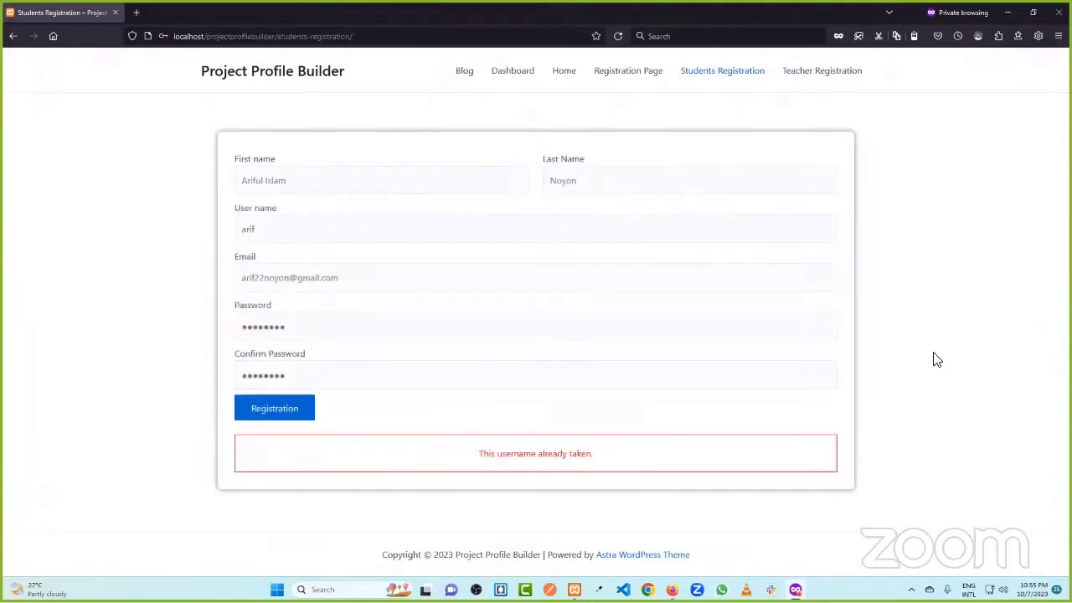
- After the taken-username error, change the username and e-mail and resubmit the registration
{"action": "left_click", "coordinate": [342, 230]}
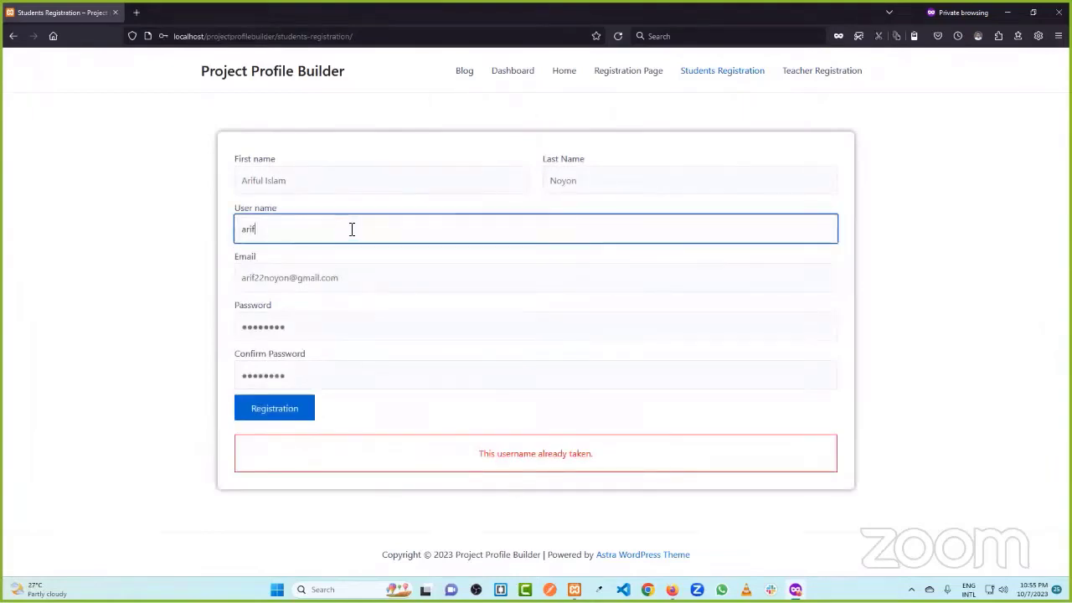
{"action": "type", "text": "22"}
{"action": "left_click", "coordinate": [265, 277]}
{"action": "key", "text": "BackSpace"}
{"action": "key", "text": "BackSpace"}
{"action": "type", "text": "2"}
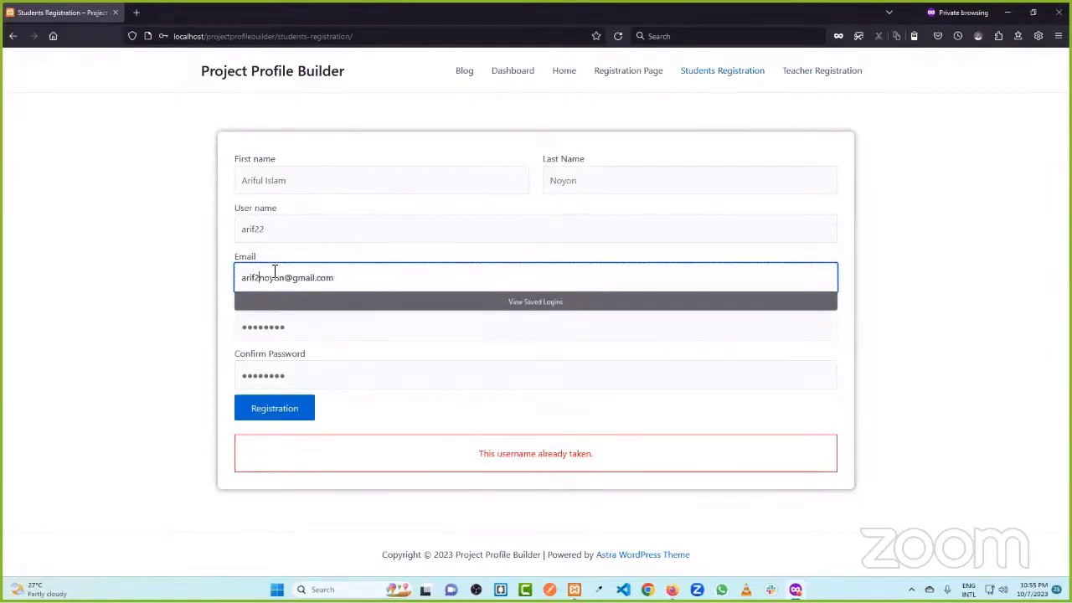
{"action": "type", "text": "2"}
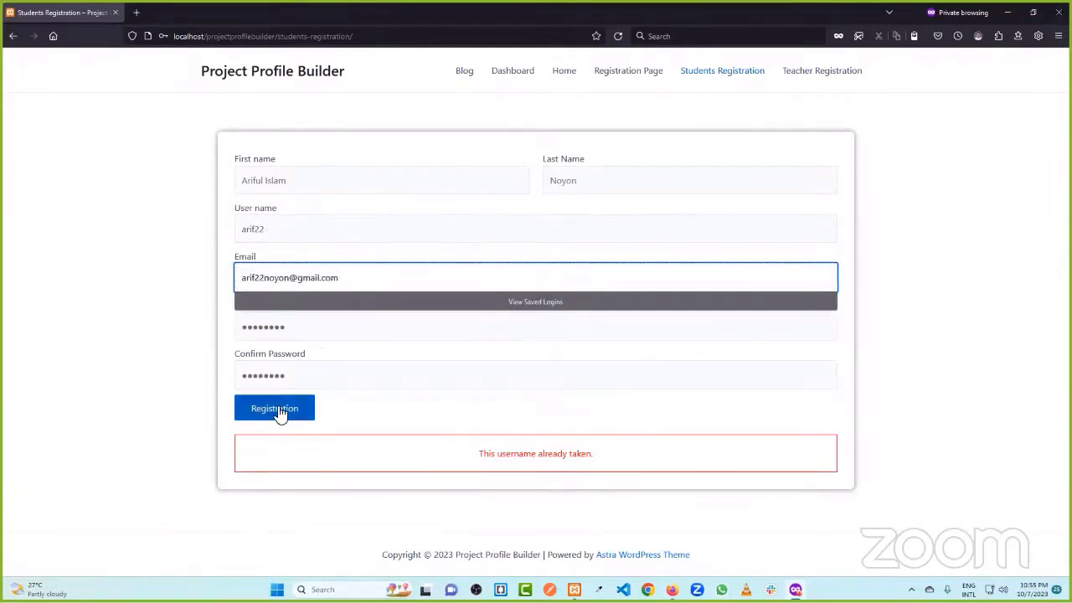
{"action": "key", "text": "BackSpace"}
{"action": "key", "text": "BackSpace"}
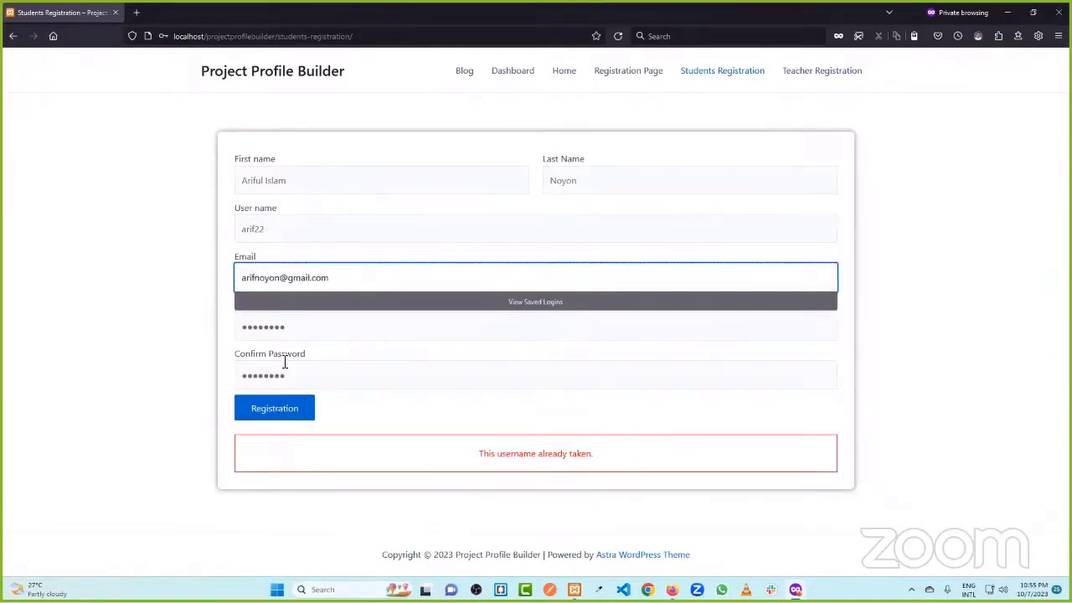
{"action": "type", "text": "11"}
{"action": "left_click", "coordinate": [289, 408]}
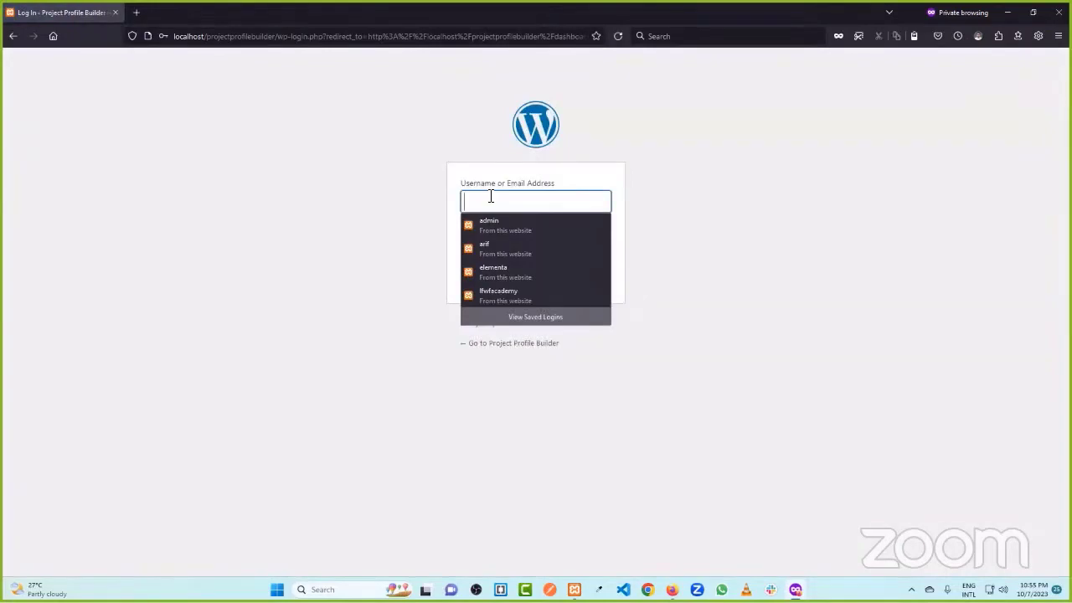
{"action": "left_click", "coordinate": [1007, 12]}
- Open Users > All Users and check that the new account has the Student role
{"action": "left_click", "coordinate": [247, 12]}
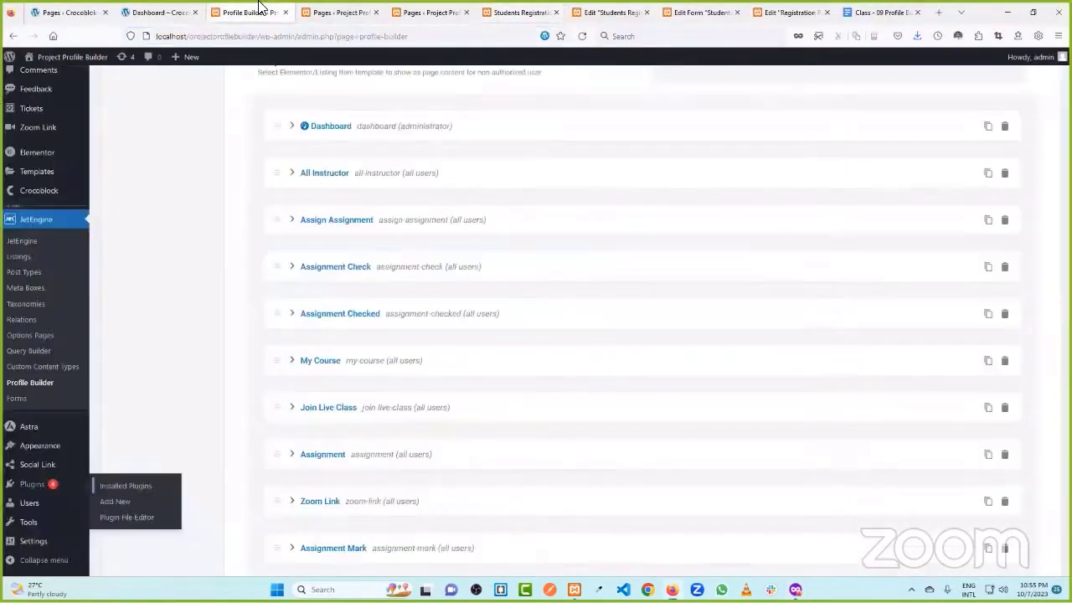
{"action": "scroll", "coordinate": [50, 305], "scroll_direction": "down", "scroll_amount": 3}
{"action": "mouse_move", "coordinate": [34, 333]}
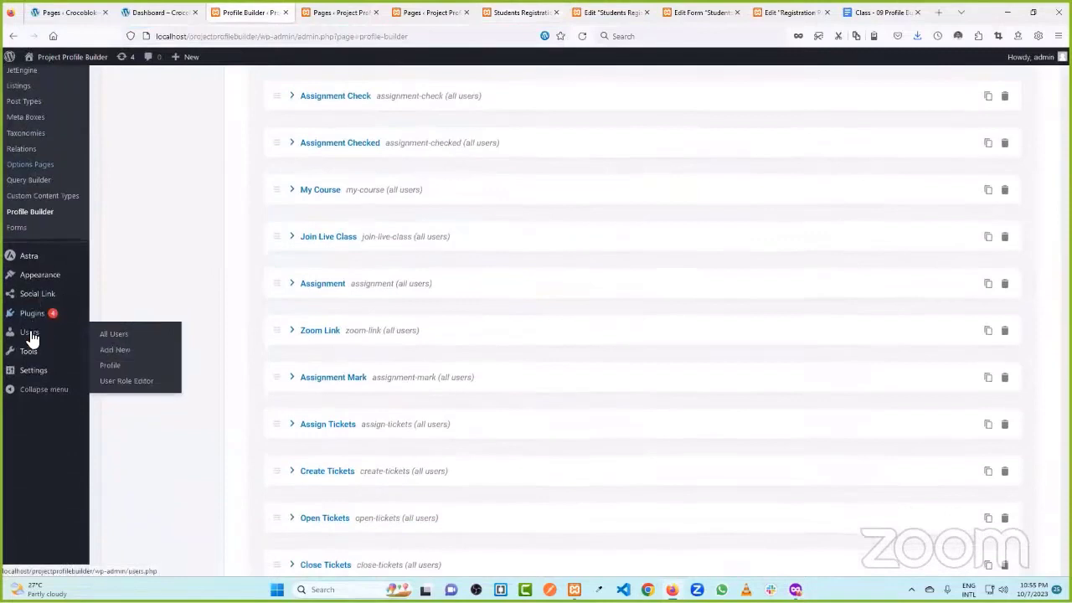
{"action": "left_click", "coordinate": [116, 335]}
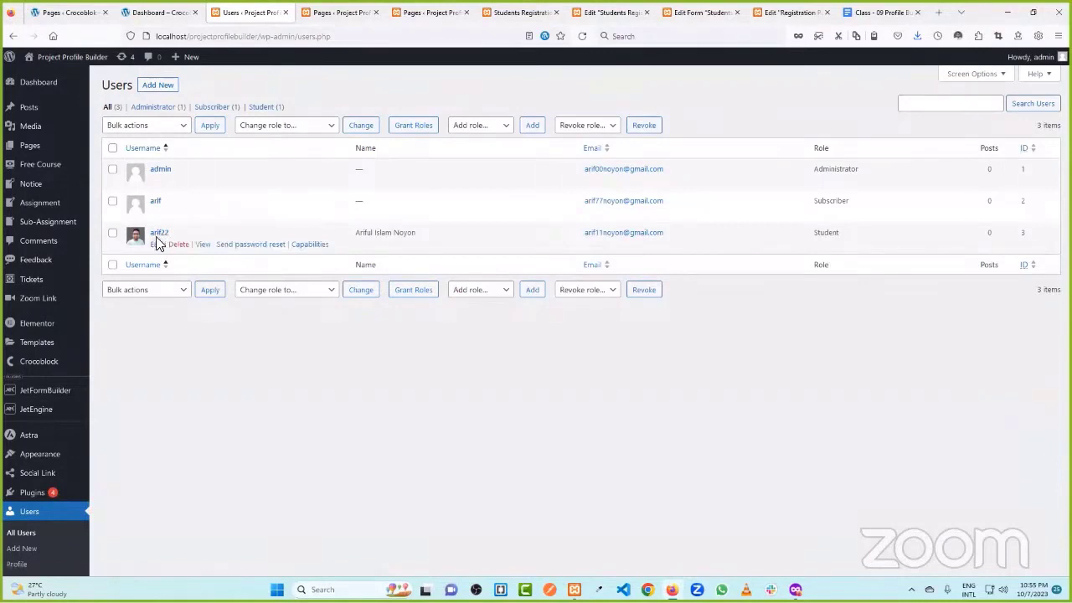
{"action": "left_click_drag", "start_coordinate": [810, 233], "coordinate": [858, 243]}
{"action": "left_click", "coordinate": [859, 269]}
- Close the leftover editor tabs and go to Appearance > Menus
{"action": "left_click", "coordinate": [676, 10]}
{"action": "left_click", "coordinate": [737, 13]}
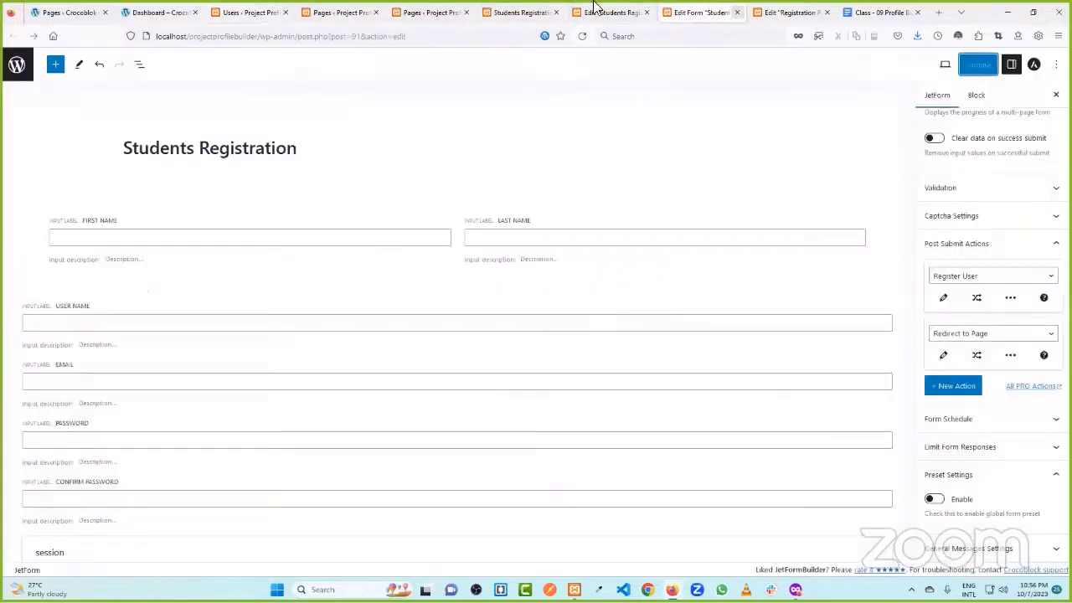
{"action": "left_click", "coordinate": [636, 13]}
{"action": "left_click", "coordinate": [645, 13]}
{"action": "left_click", "coordinate": [536, 13]}
{"action": "left_click", "coordinate": [556, 13]}
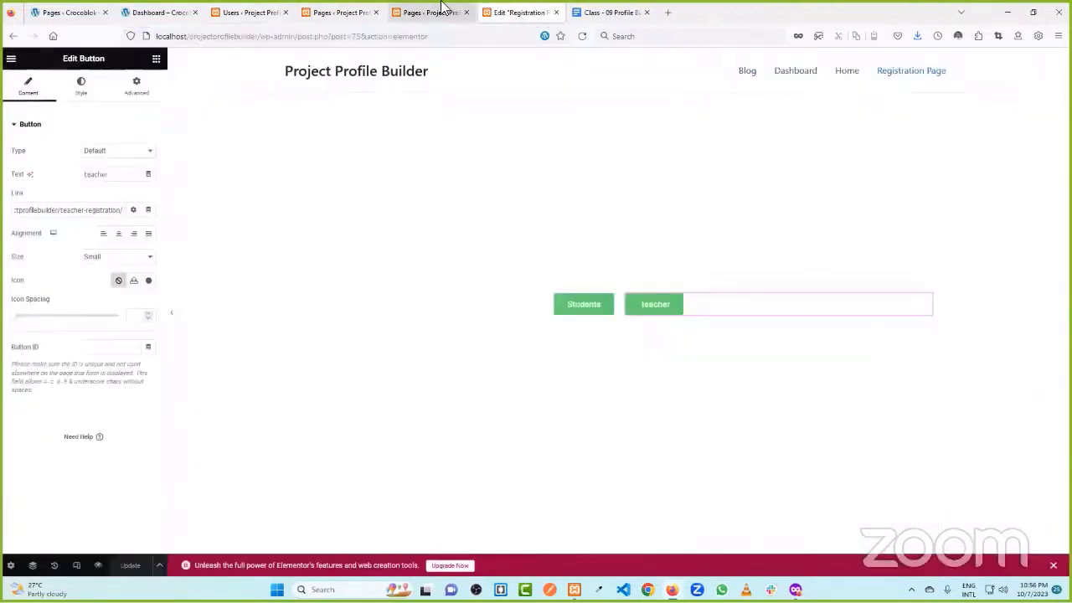
{"action": "left_click", "coordinate": [435, 13]}
{"action": "left_click", "coordinate": [410, 8]}
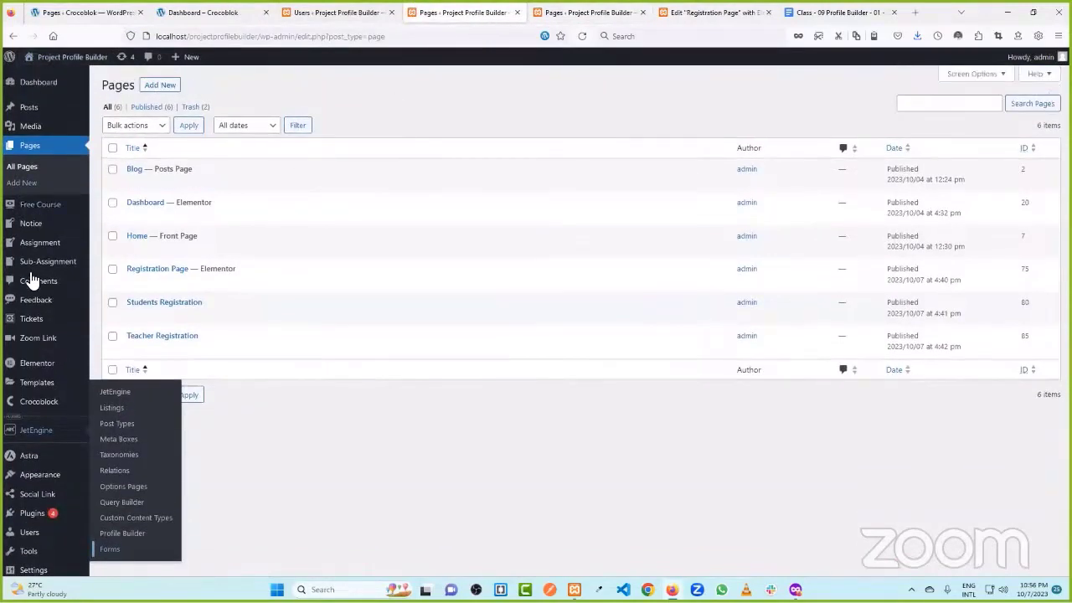
{"action": "mouse_move", "coordinate": [46, 449]}
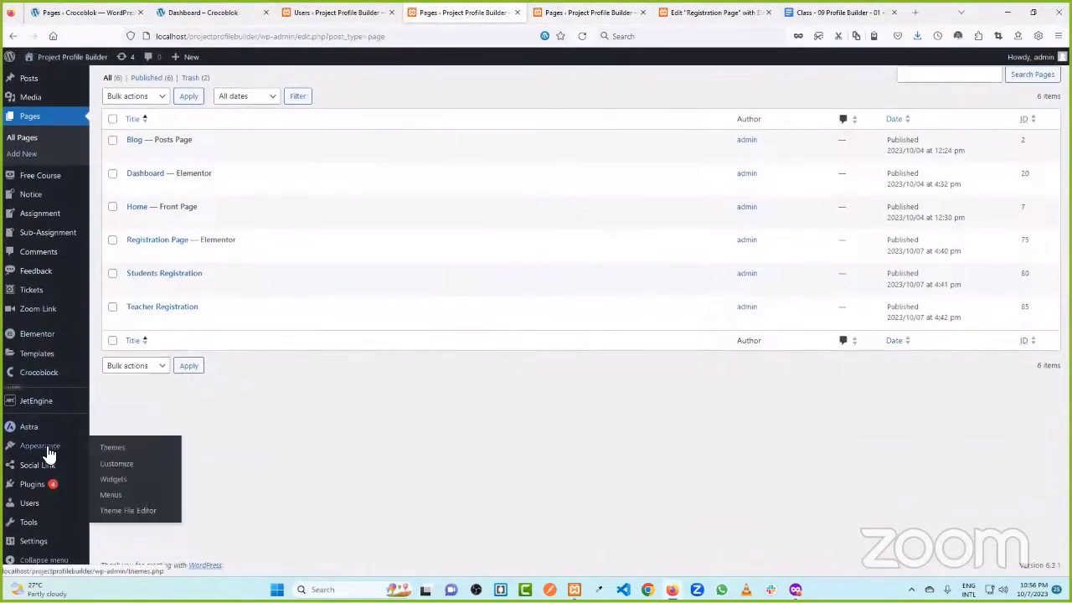
{"action": "left_click", "coordinate": [113, 495]}
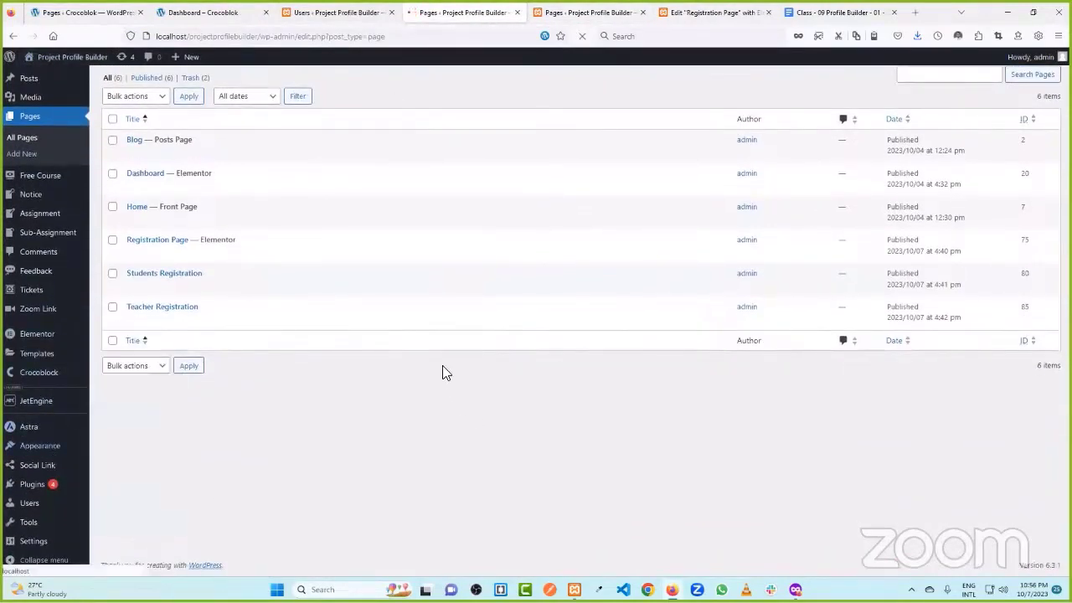
- Create a new menu named 'Main Menu'
{"action": "left_click", "coordinate": [339, 212]}
{"action": "left_click", "coordinate": [340, 213]}
{"action": "left_click", "coordinate": [349, 225]}
{"action": "left_click", "coordinate": [310, 215]}
{"action": "type", "text": "Main Menu"}
{"action": "left_click", "coordinate": [565, 263]}
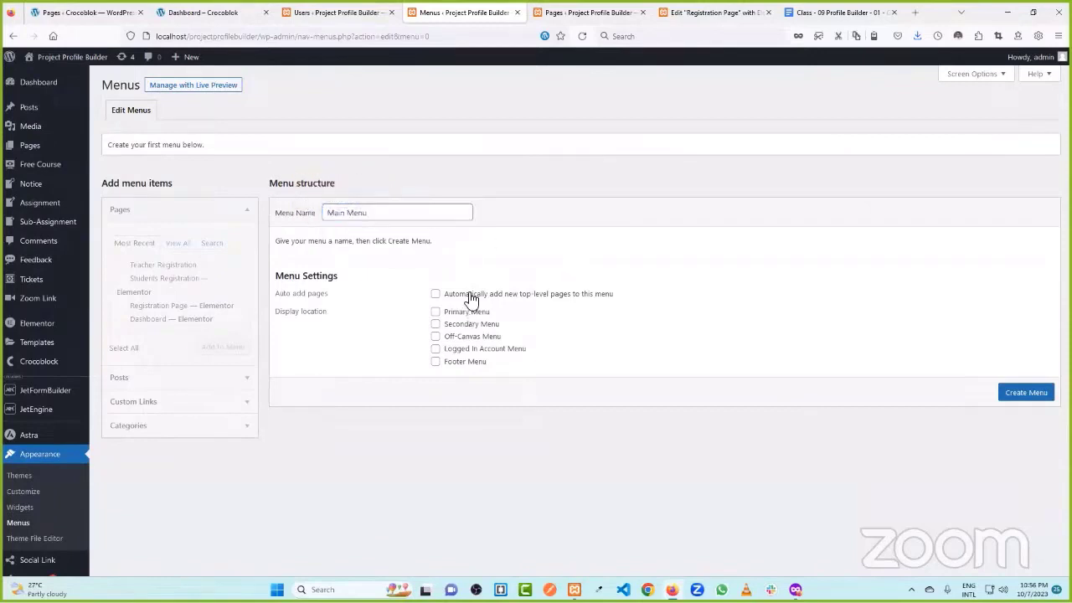
{"action": "left_click", "coordinate": [1028, 392]}
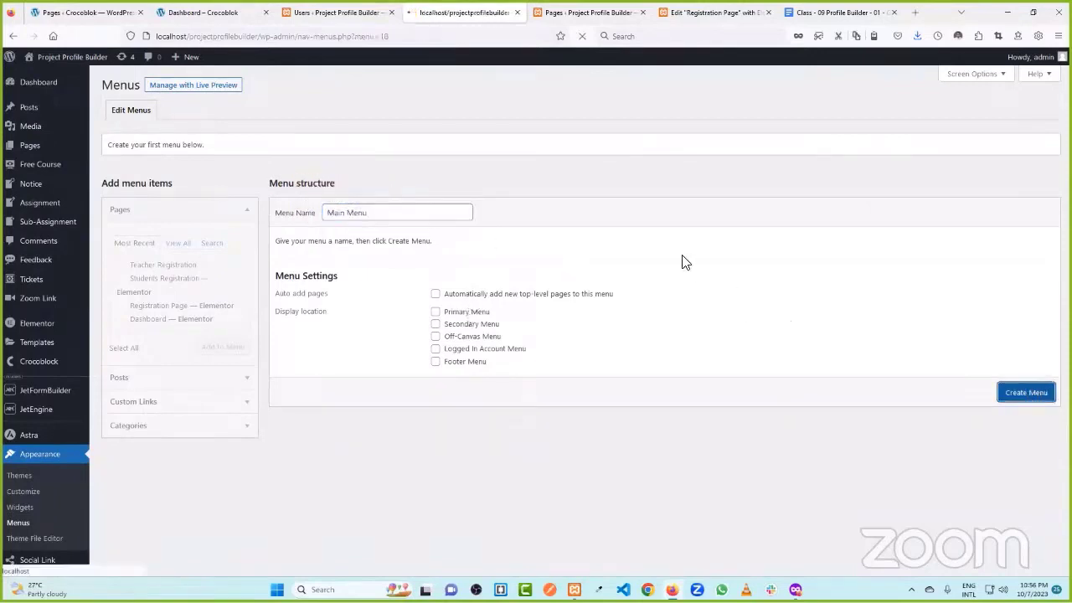
- Add the Home and Registration Page pages to Main Menu and save it
{"action": "left_click", "coordinate": [178, 244]}
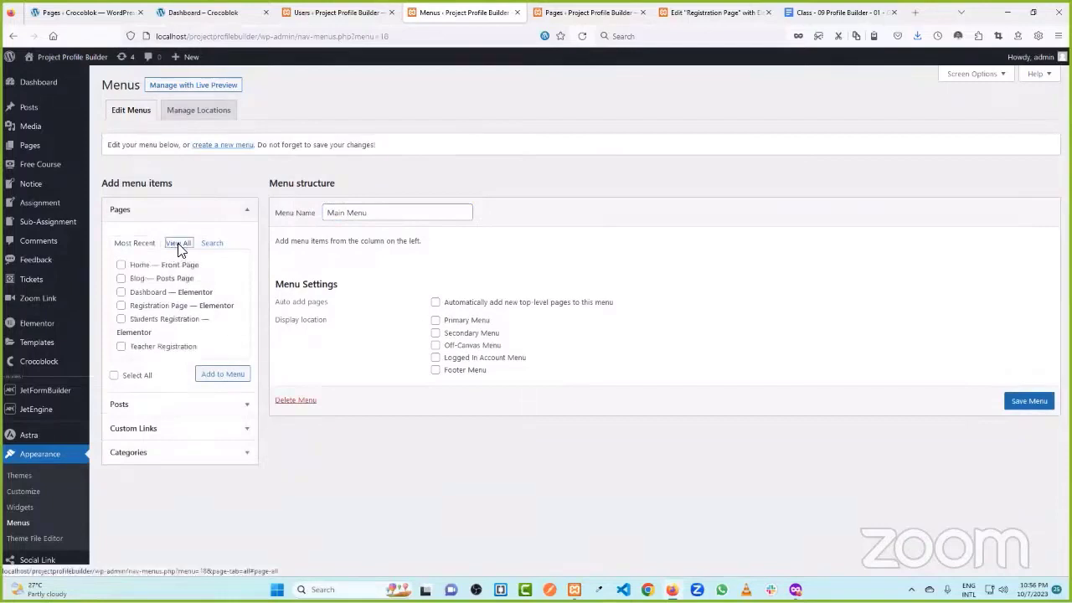
{"action": "left_click", "coordinate": [120, 264]}
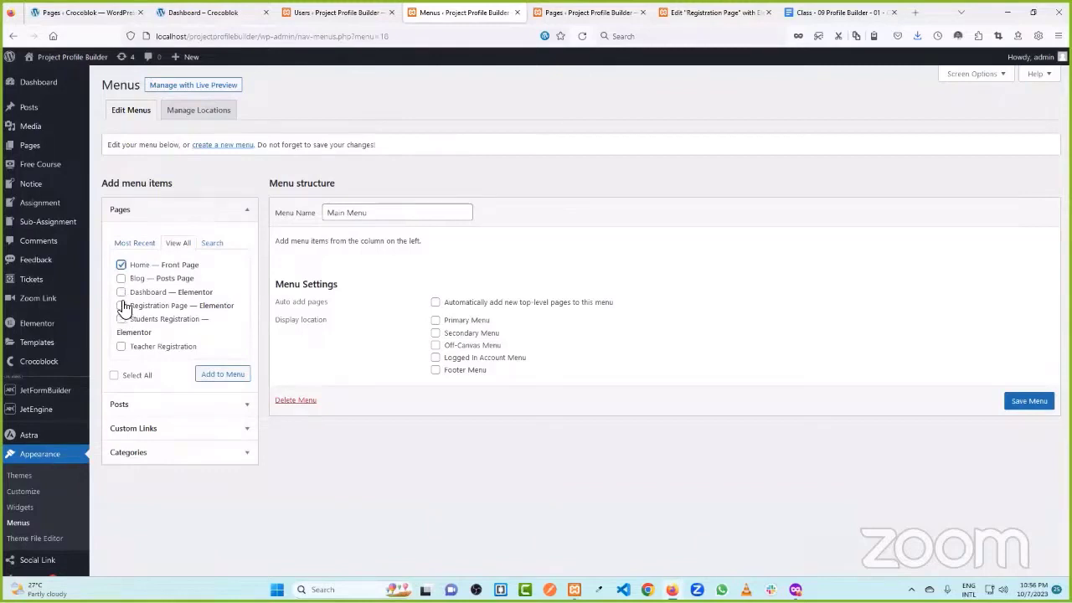
{"action": "left_click", "coordinate": [121, 306]}
{"action": "scroll", "coordinate": [124, 309], "scroll_direction": "down", "scroll_amount": 1}
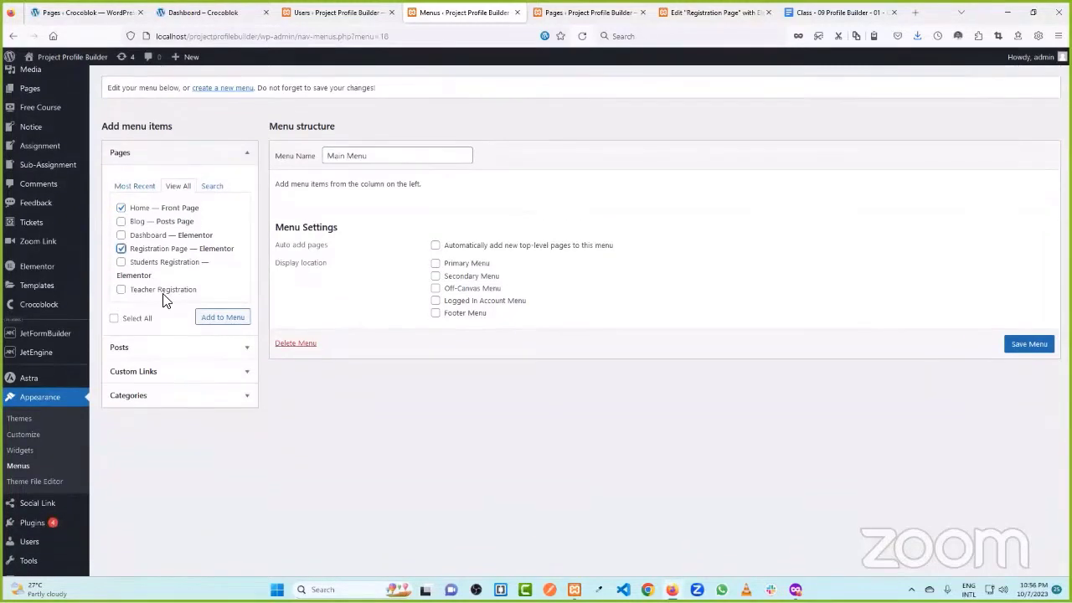
{"action": "left_click", "coordinate": [220, 321]}
{"action": "left_click", "coordinate": [1008, 451]}
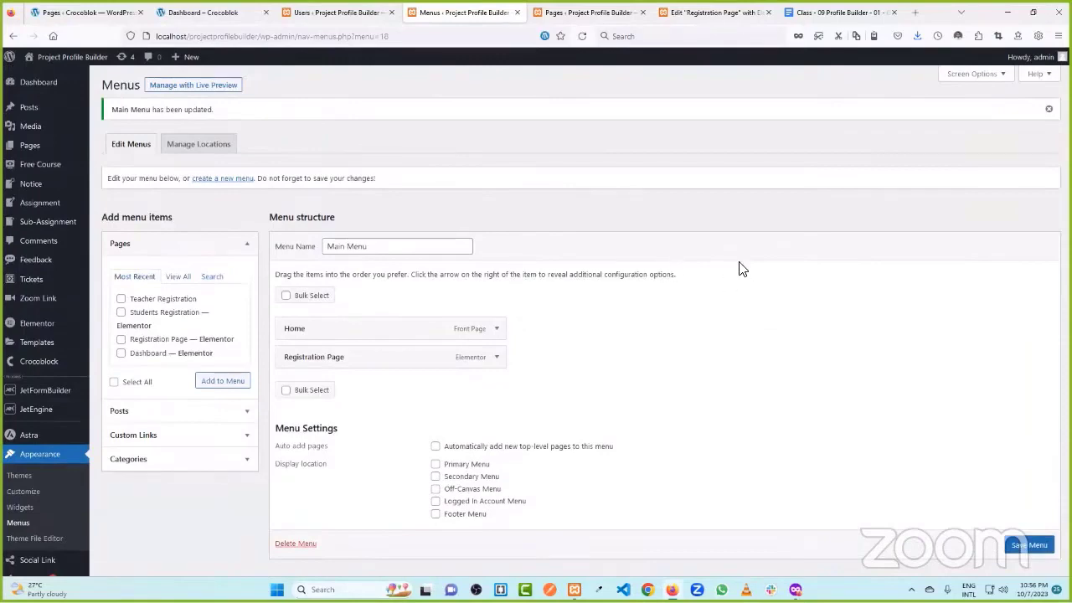
- Close the Elementor editor tab and return to the Pages list
{"action": "left_click", "coordinate": [720, 11]}
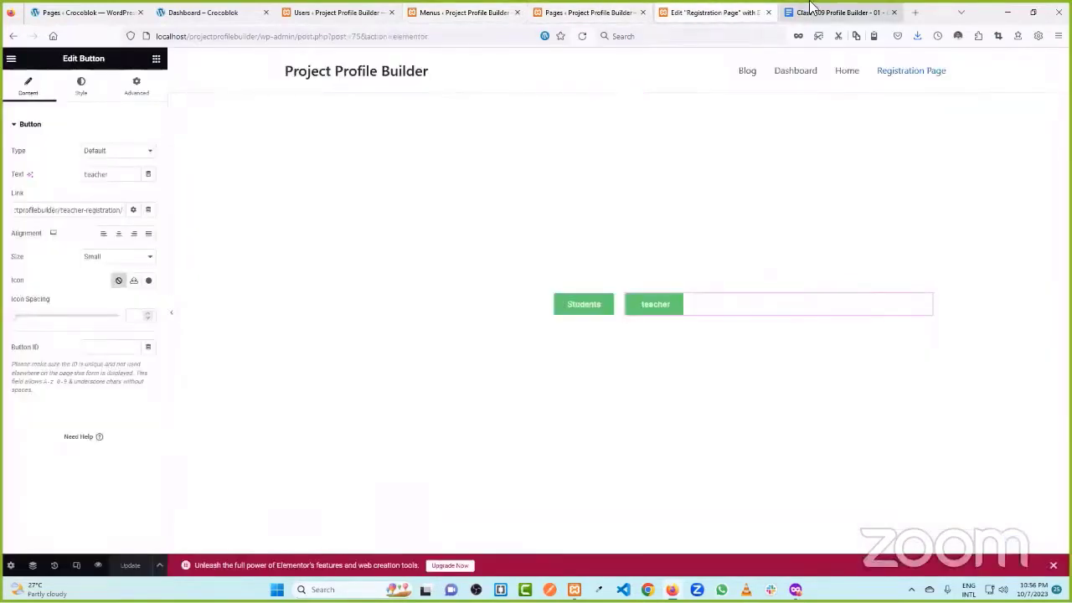
{"action": "middle_click", "coordinate": [669, 7]}
{"action": "left_click", "coordinate": [586, 11]}
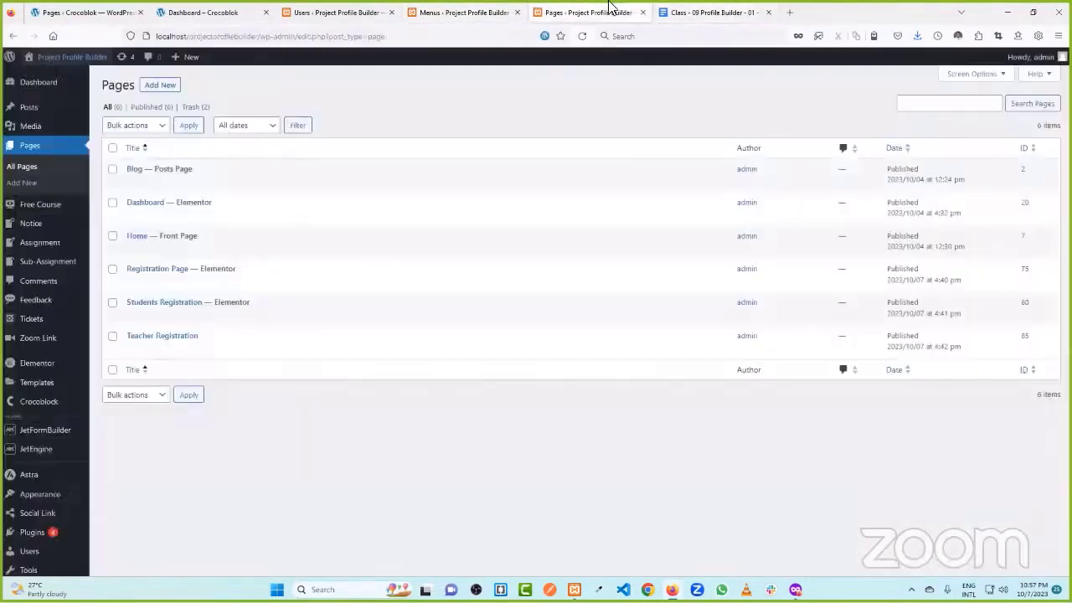
{"action": "mouse_move", "coordinate": [65, 62]}
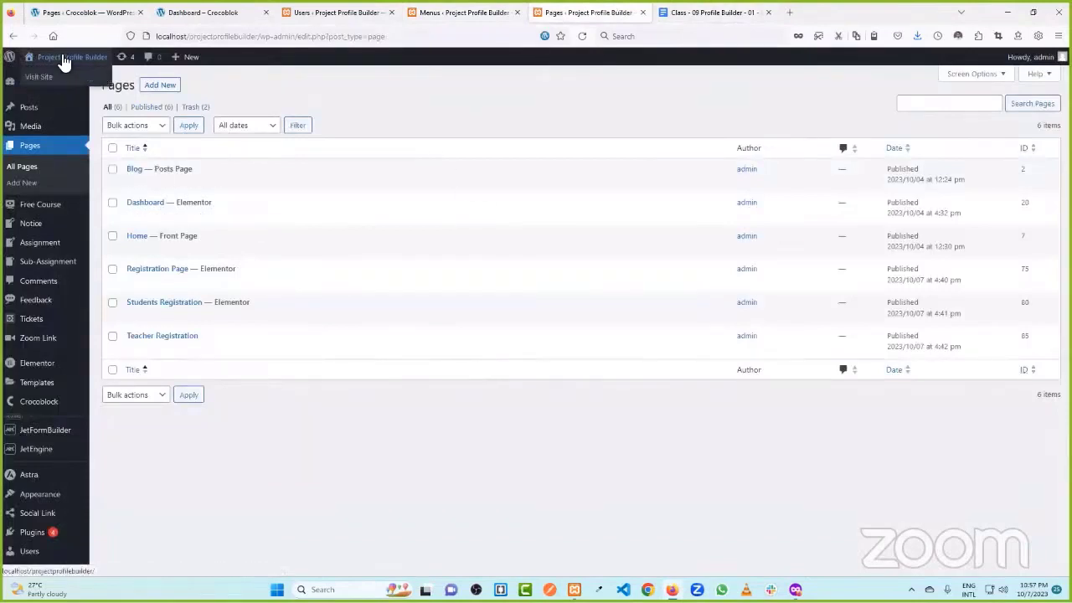
{"action": "mouse_move", "coordinate": [172, 220]}
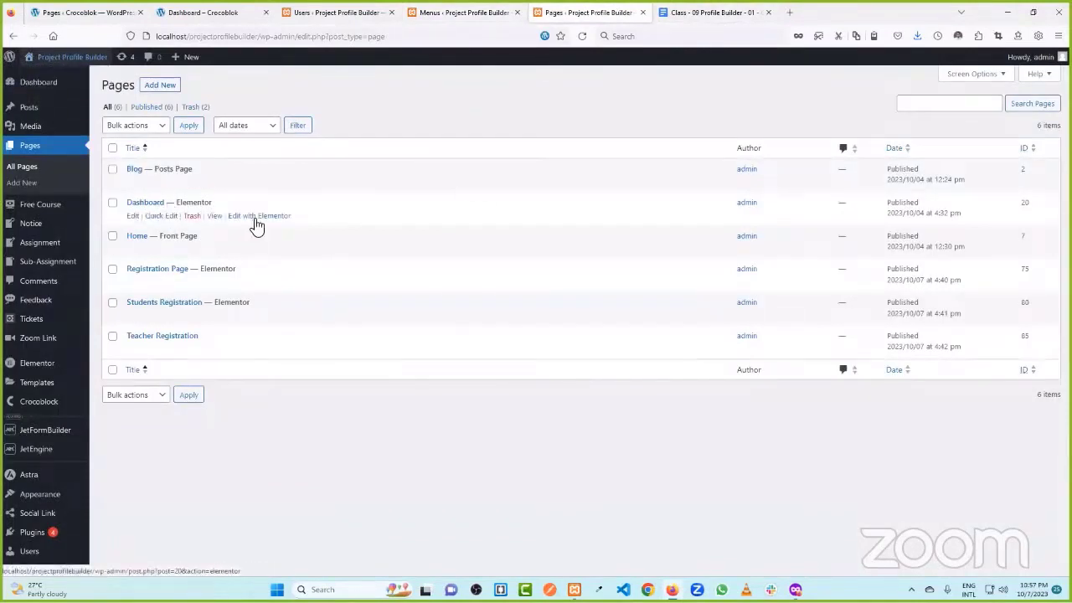
{"action": "left_click", "coordinate": [215, 216]}
{"action": "left_click", "coordinate": [545, 8]}
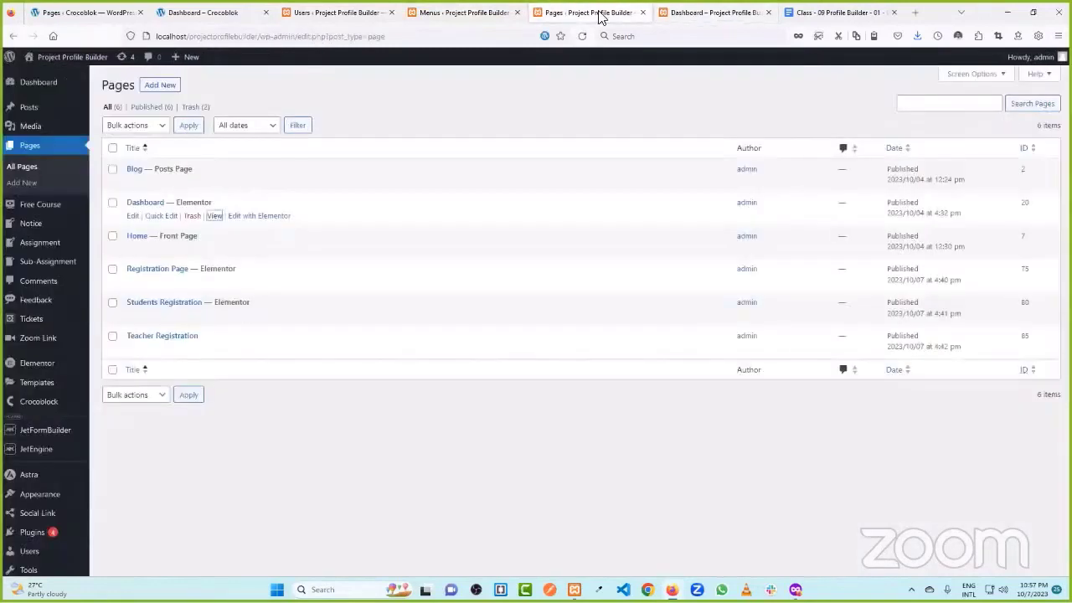
- View the published Registration Page on the site and dismiss the menu update notice
{"action": "left_click", "coordinate": [216, 285], "text": "ctrl"}
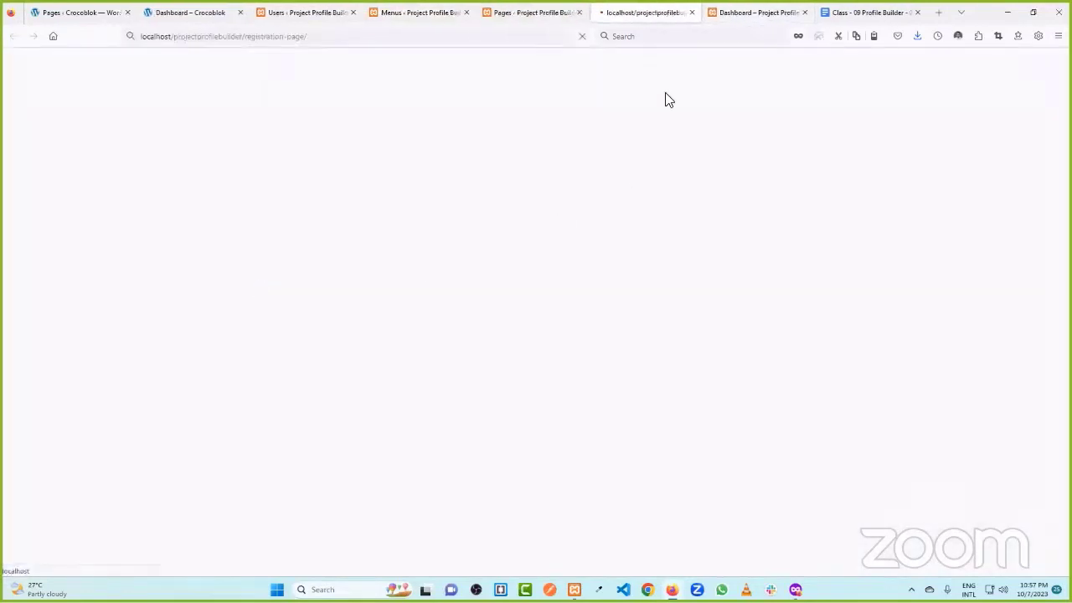
{"action": "left_click", "coordinate": [514, 10]}
{"action": "left_click", "coordinate": [409, 12]}
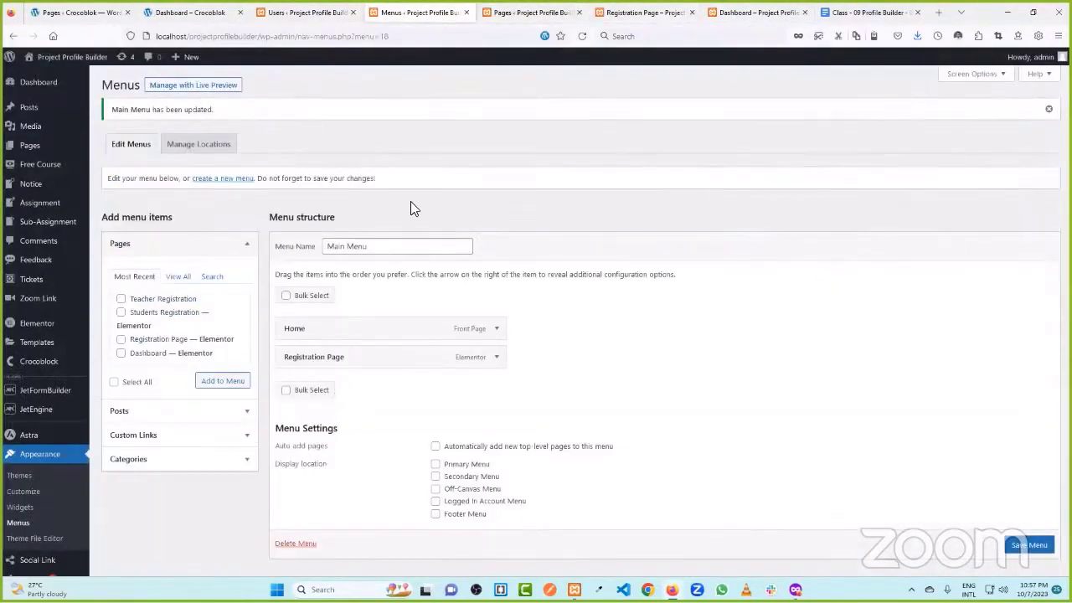
{"action": "left_click", "coordinate": [1051, 114]}
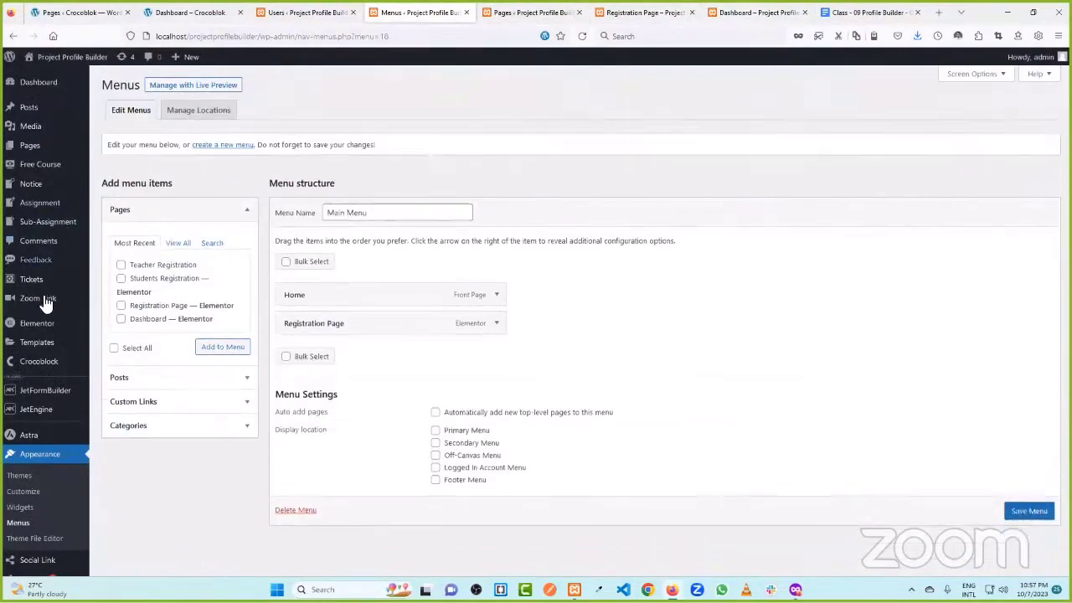
{"action": "mouse_move", "coordinate": [38, 367]}
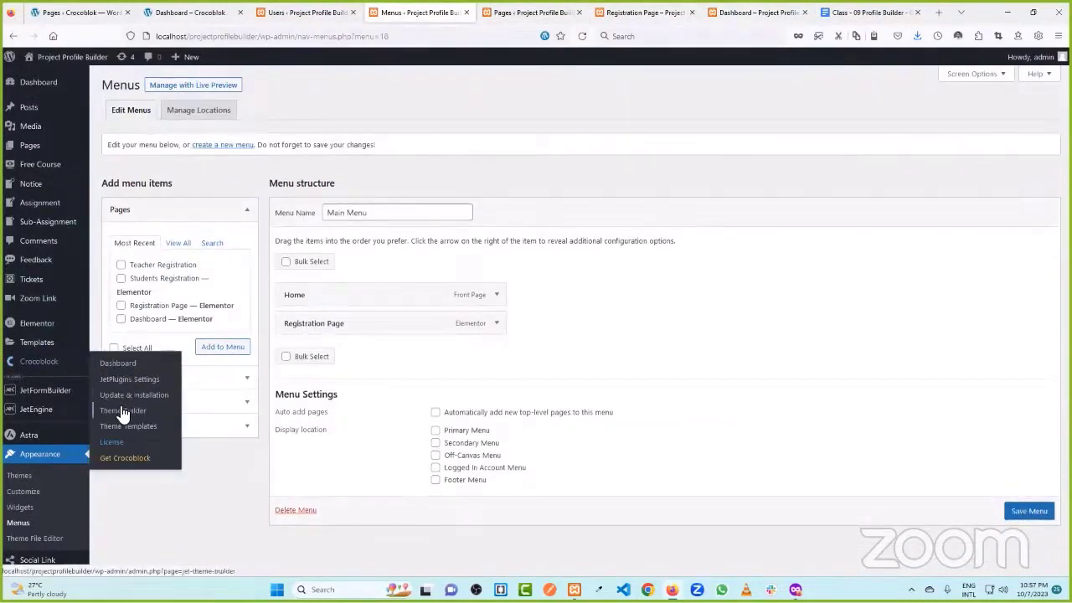
{"action": "left_click", "coordinate": [122, 411], "text": "ctrl"}
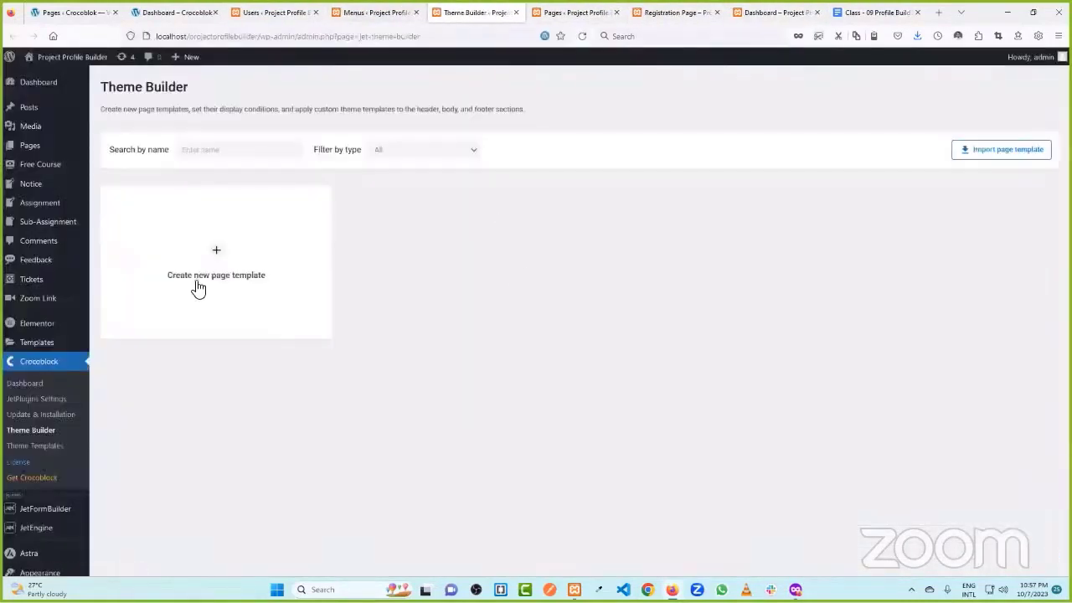
- Create an Entire Site page template and rename it header
{"action": "left_click", "coordinate": [218, 274]}
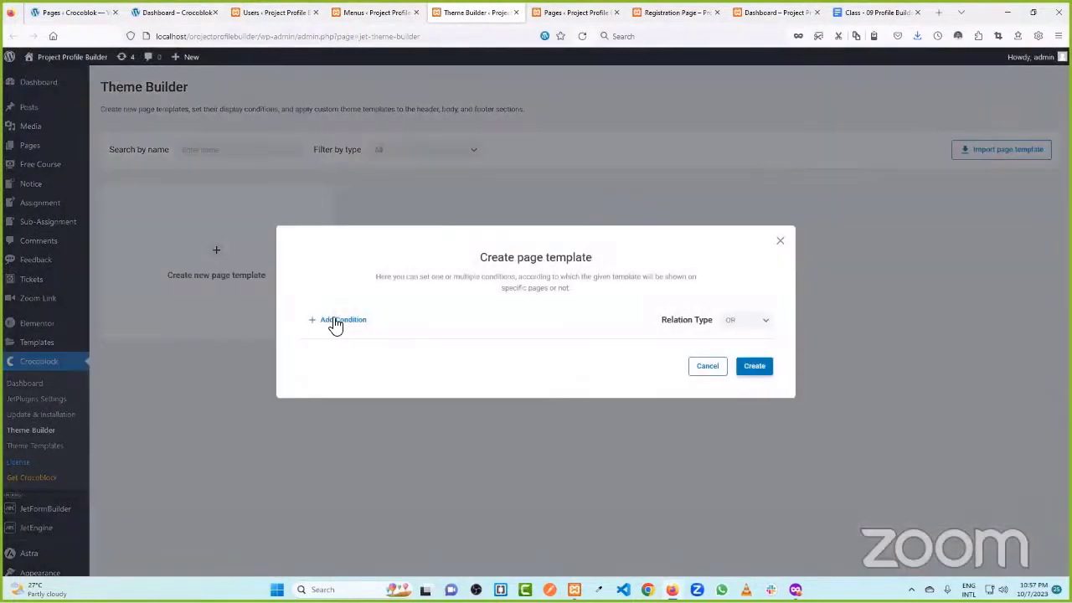
{"action": "left_click", "coordinate": [335, 324]}
{"action": "left_click", "coordinate": [752, 384]}
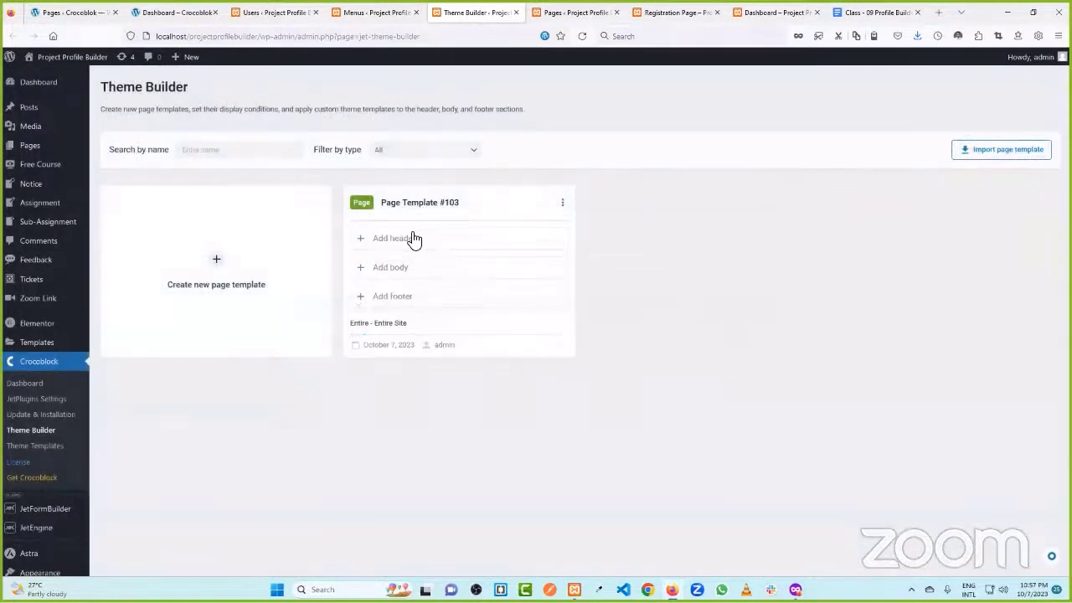
{"action": "left_click", "coordinate": [445, 202]}
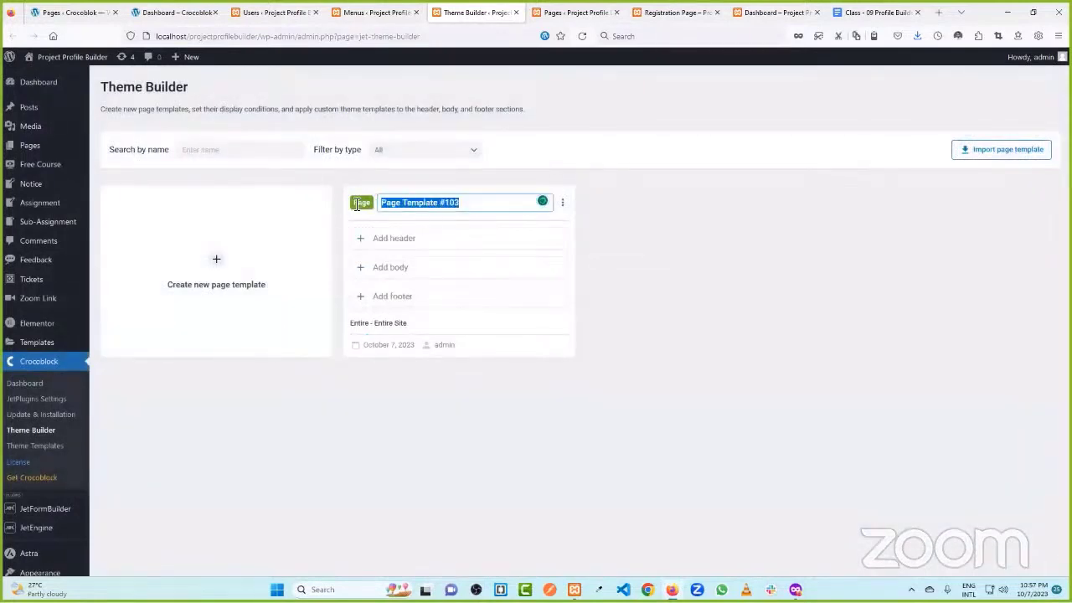
{"action": "type", "text": "header"}
{"action": "left_click", "coordinate": [460, 249]}
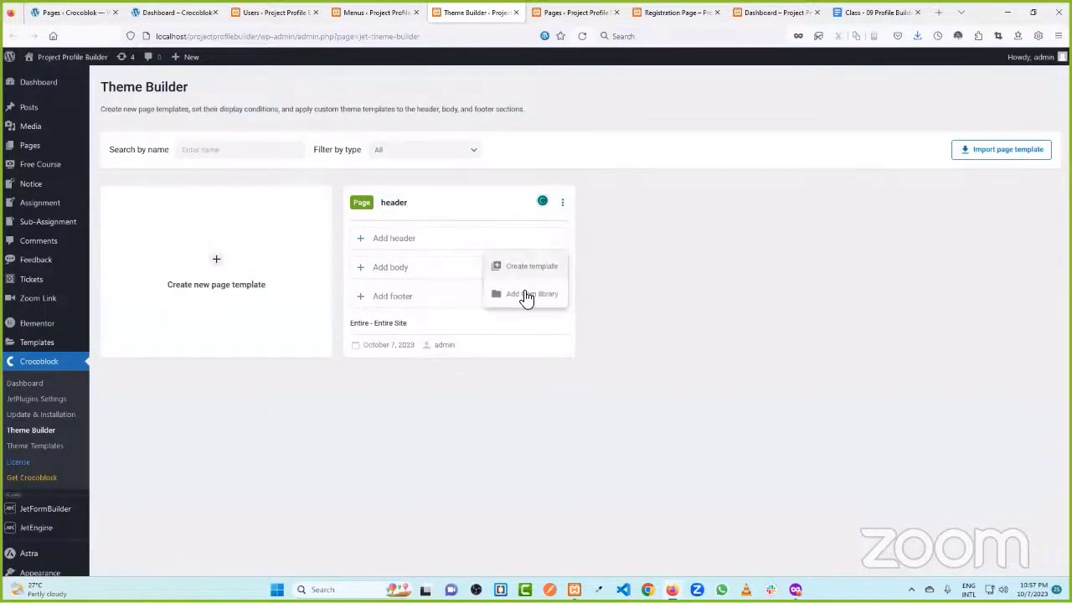
- Add a new Elementor header template named 'main header' and open it in the editor
{"action": "left_click", "coordinate": [526, 267]}
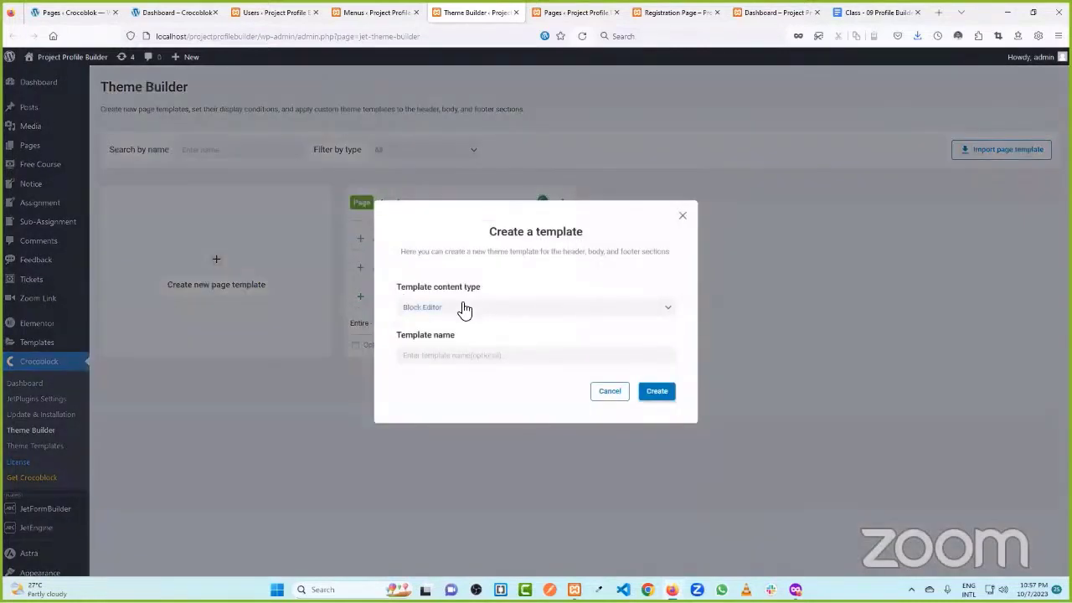
{"action": "left_click", "coordinate": [461, 307]}
{"action": "left_click", "coordinate": [457, 353]}
{"action": "left_click", "coordinate": [464, 356]}
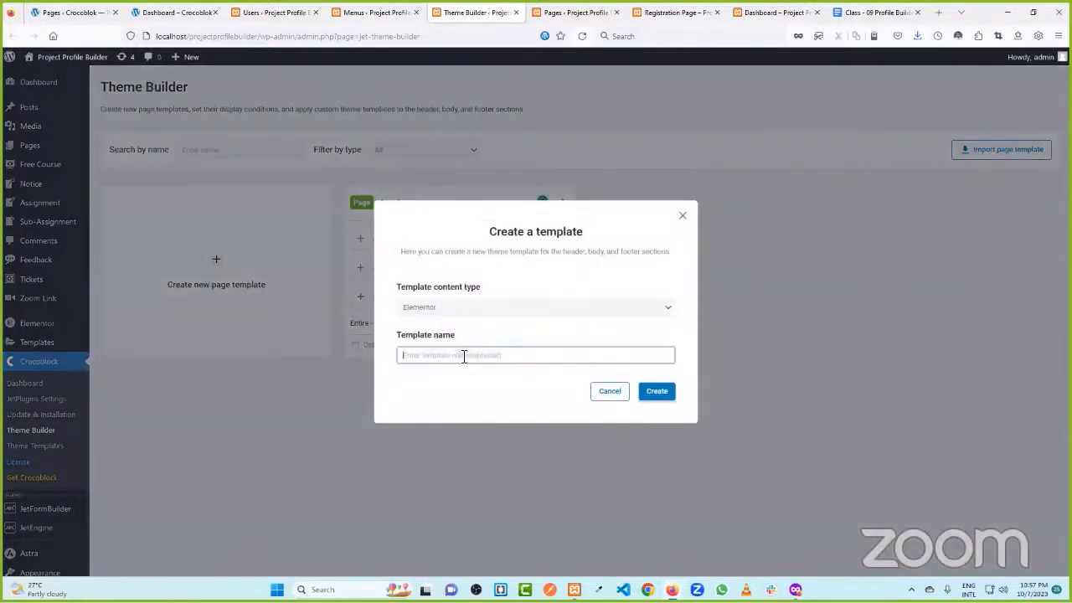
{"action": "type", "text": "main header"}
{"action": "left_click", "coordinate": [655, 390]}
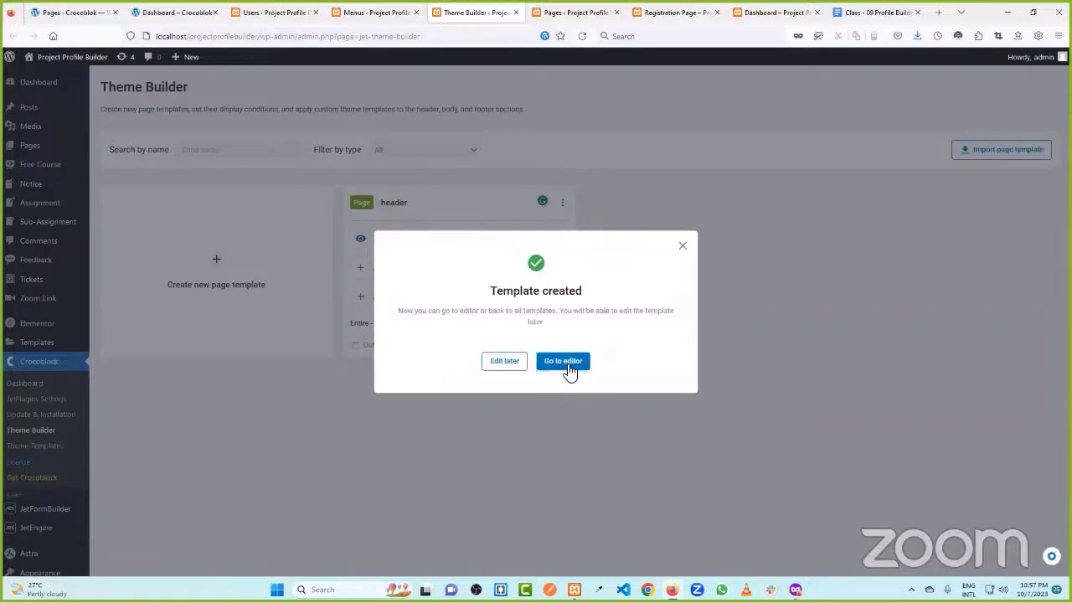
{"action": "left_click", "coordinate": [565, 361]}
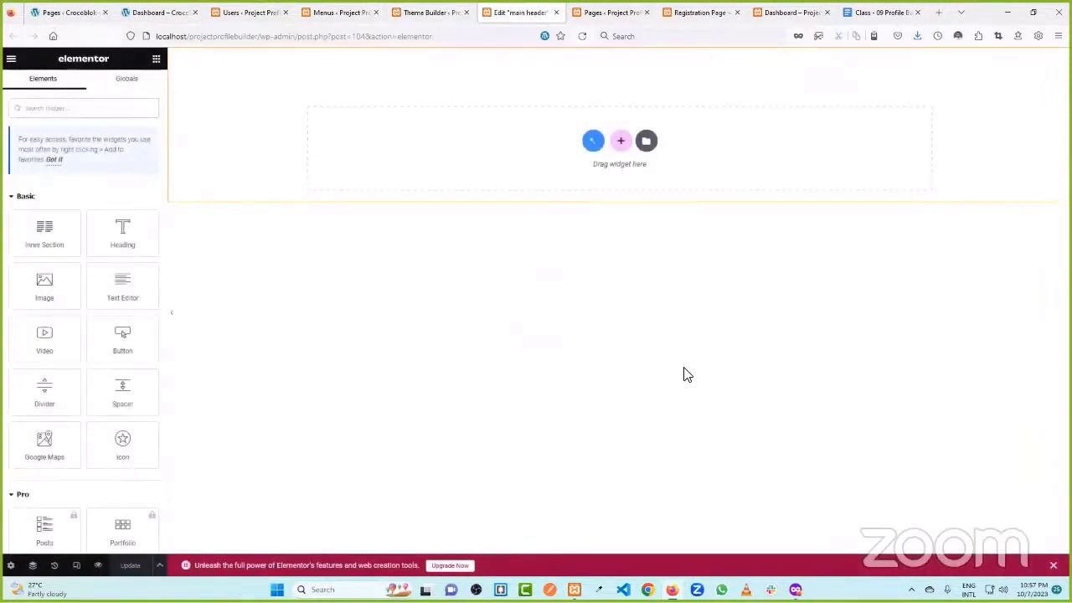
- Add a single-column section to the header and place the Auth Links widget in it
{"action": "left_click", "coordinate": [620, 141]}
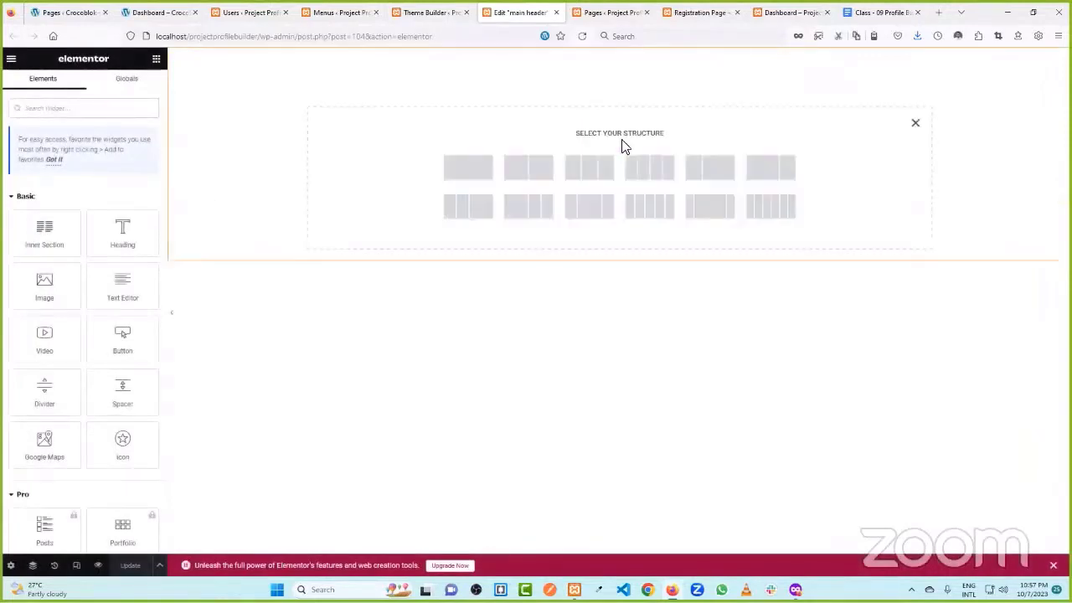
{"action": "left_click", "coordinate": [471, 170]}
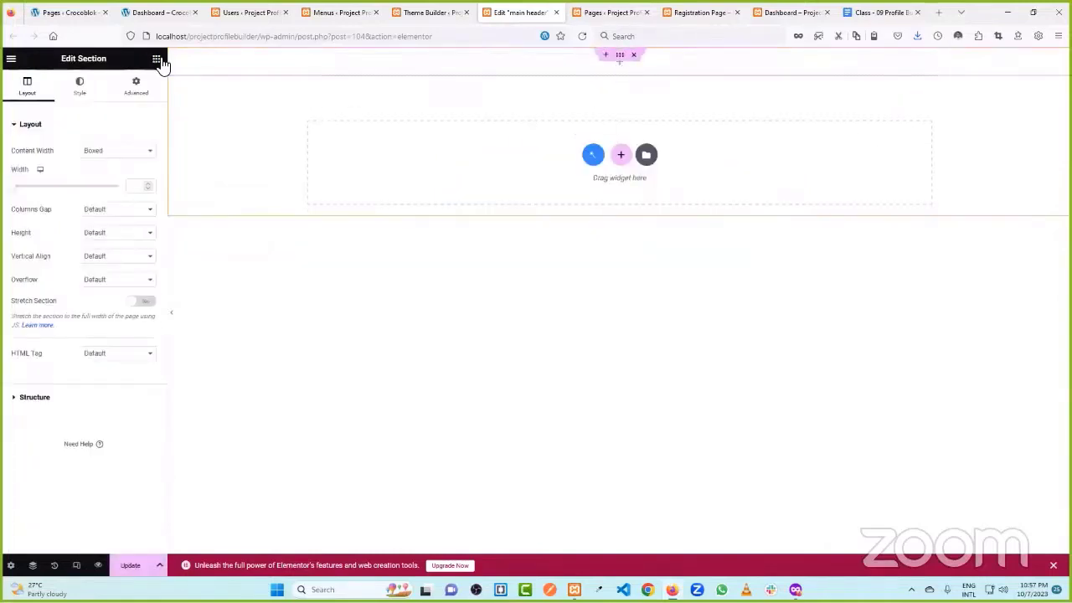
{"action": "left_click", "coordinate": [531, 132]}
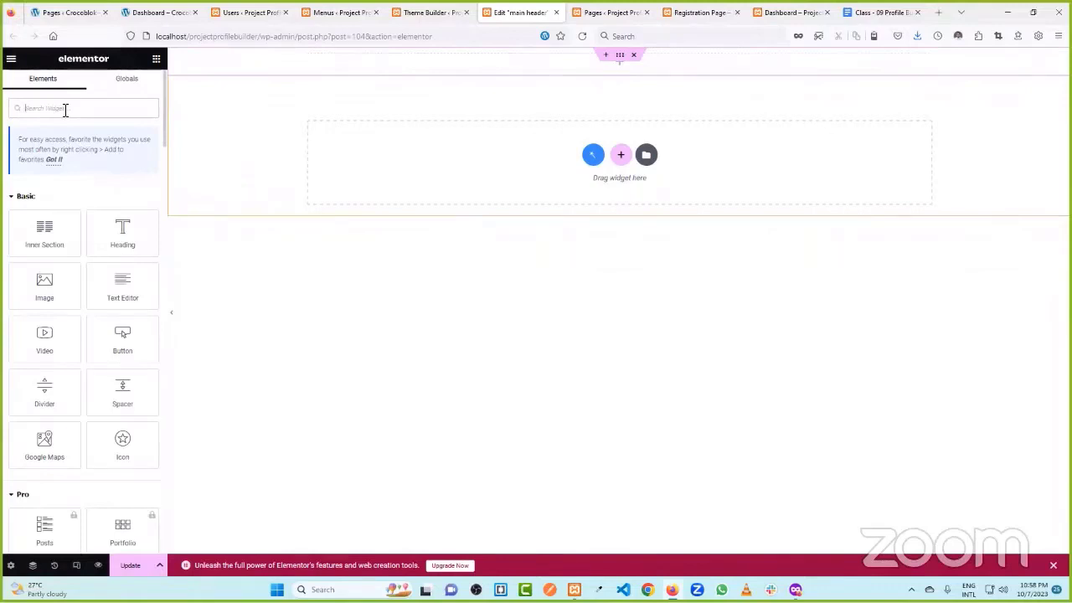
{"action": "type", "text": "aut"}
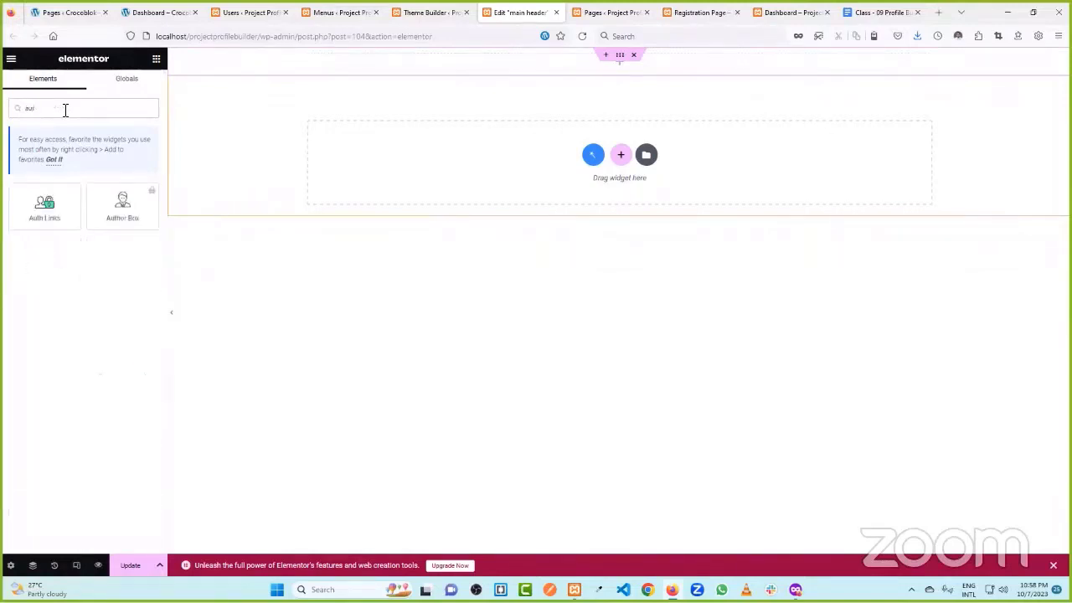
{"action": "left_click_drag", "start_coordinate": [46, 207], "coordinate": [641, 67]}
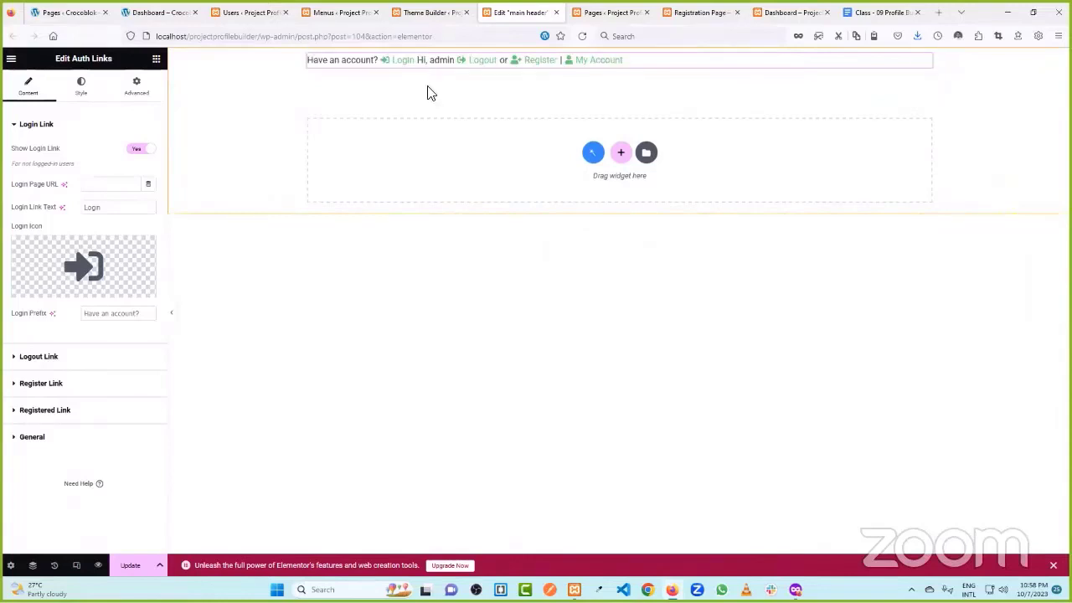
- Add the Navigation Menu widget beside the auth links in the header column
{"action": "left_click", "coordinate": [156, 58]}
{"action": "left_click", "coordinate": [82, 112]}
{"action": "type", "text": "men"}
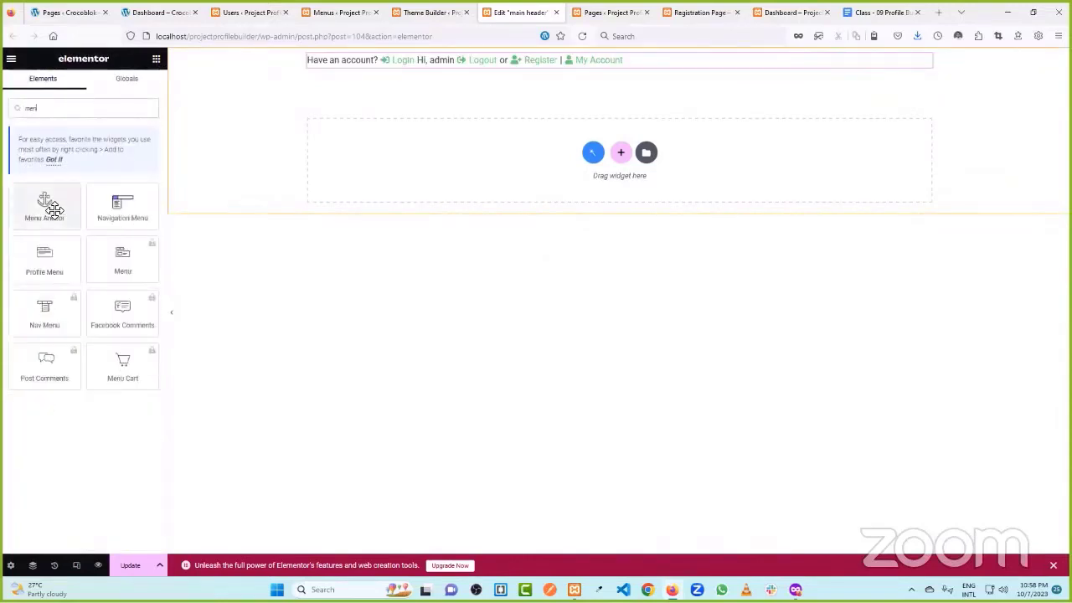
{"action": "left_click_drag", "start_coordinate": [122, 208], "coordinate": [319, 71]}
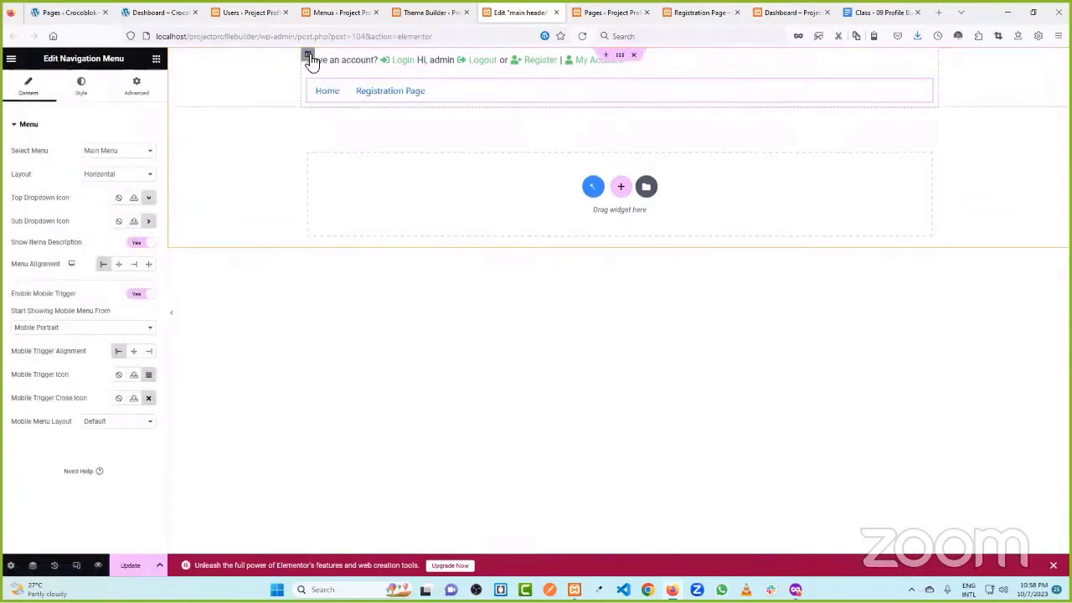
- Duplicate the column, keeping the menu on the left and the auth links on the right
{"action": "right_click", "coordinate": [307, 54]}
{"action": "left_click", "coordinate": [356, 84]}
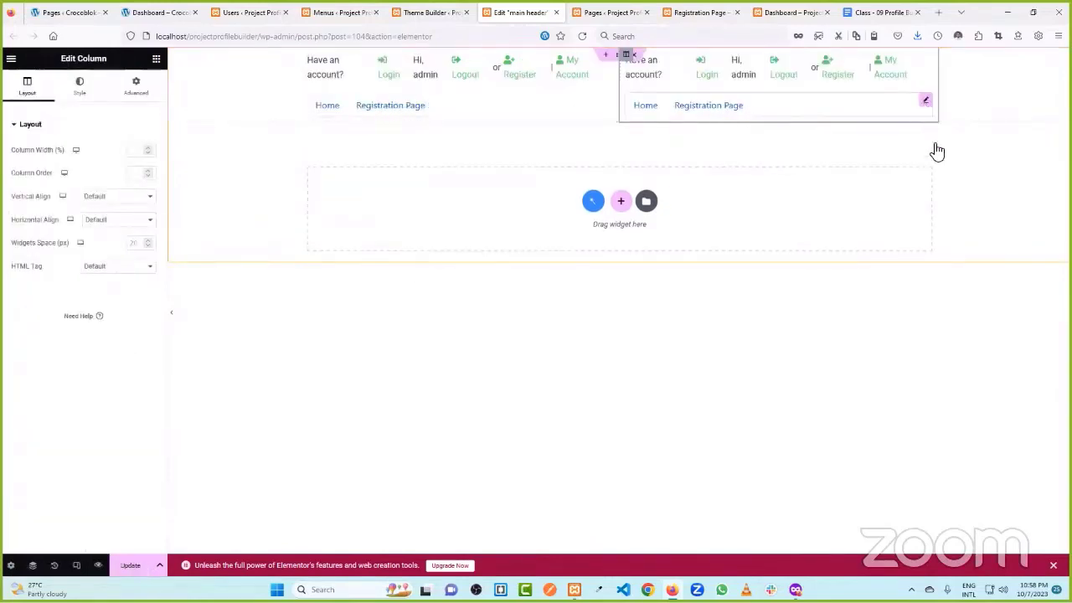
{"action": "right_click", "coordinate": [926, 104]}
{"action": "left_click", "coordinate": [953, 326]}
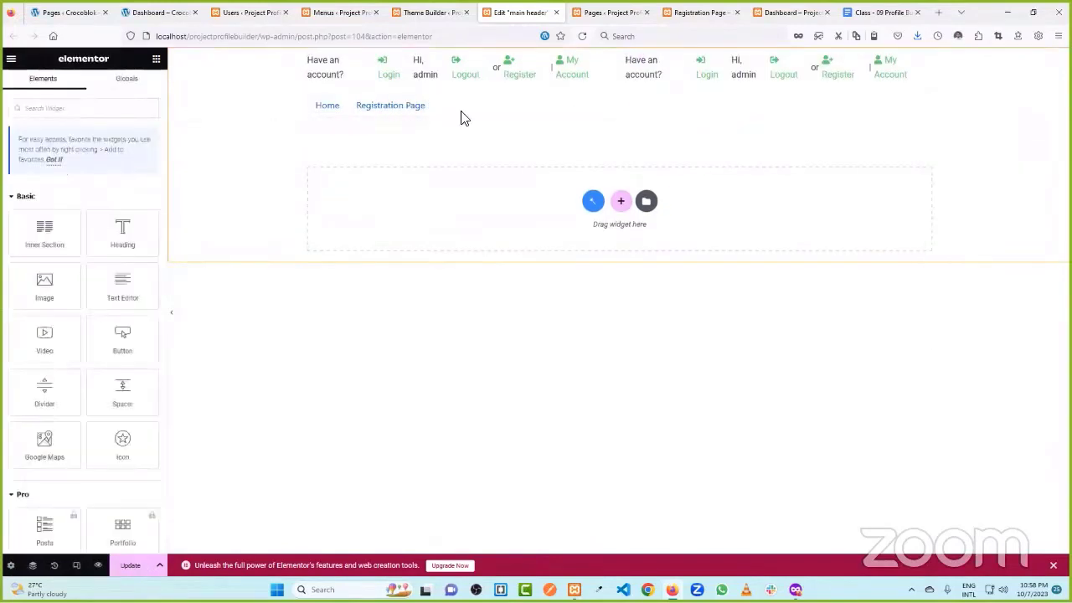
{"action": "right_click", "coordinate": [609, 62]}
{"action": "left_click", "coordinate": [649, 288]}
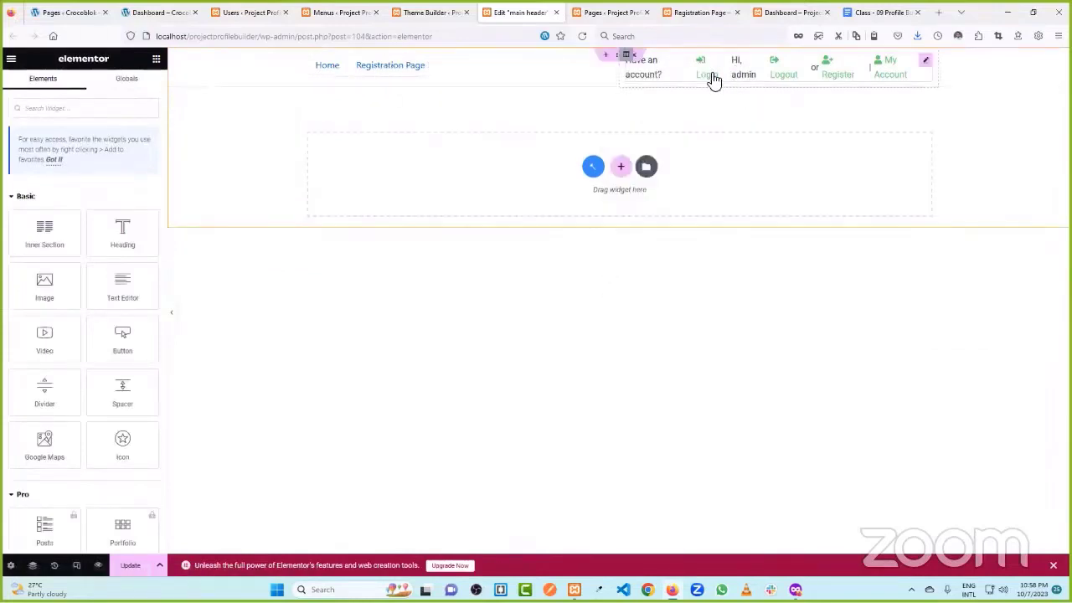
{"action": "left_click", "coordinate": [926, 63]}
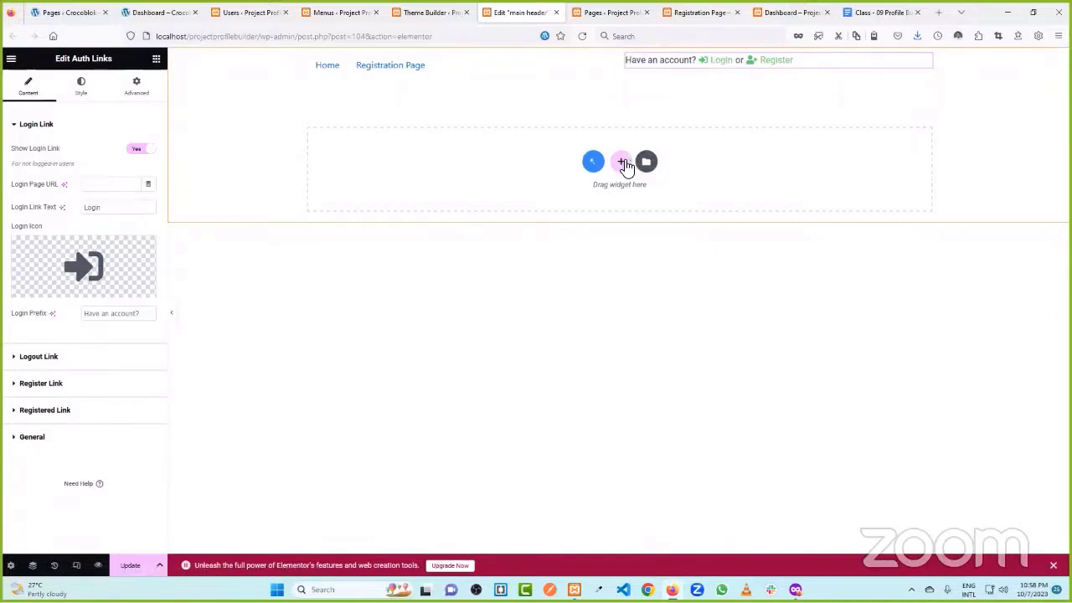
{"action": "left_click", "coordinate": [624, 163]}
{"action": "left_click", "coordinate": [466, 193]}
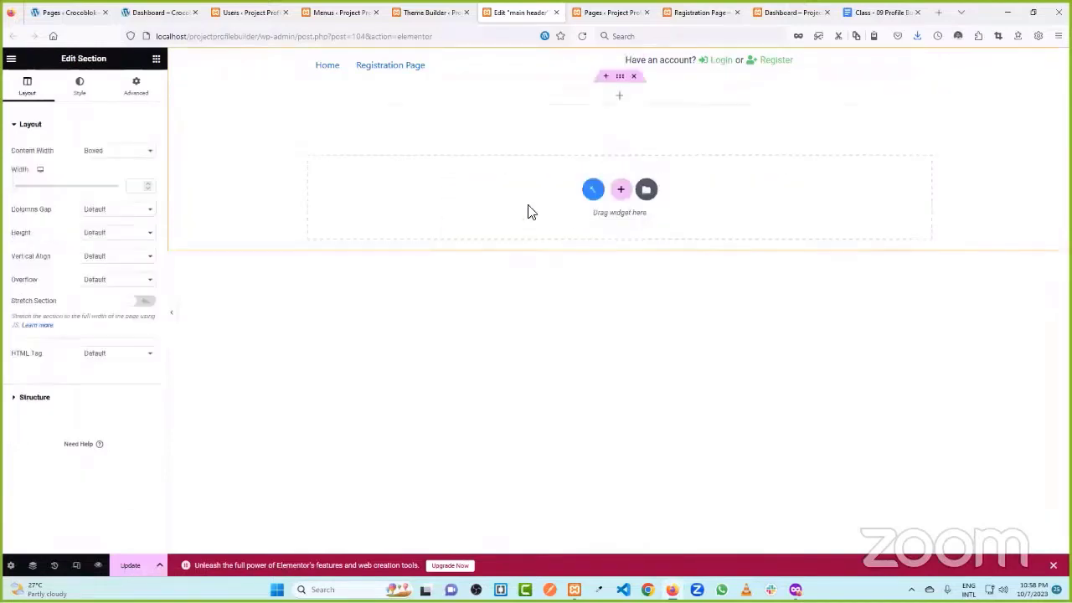
{"action": "left_click", "coordinate": [618, 97]}
{"action": "type", "text": "log"}
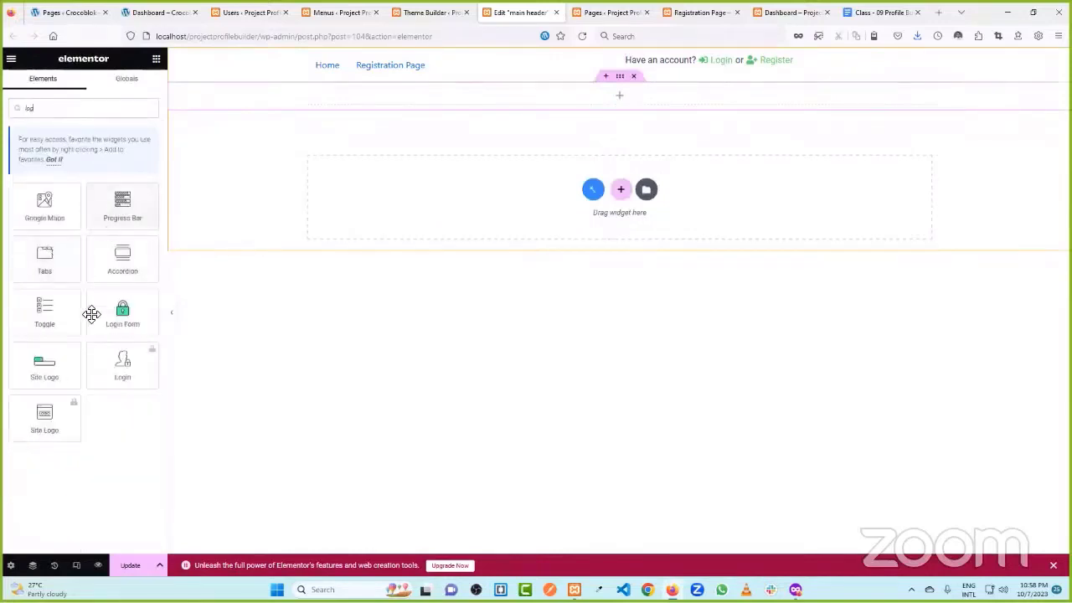
{"action": "left_click_drag", "start_coordinate": [122, 312], "coordinate": [619, 99]}
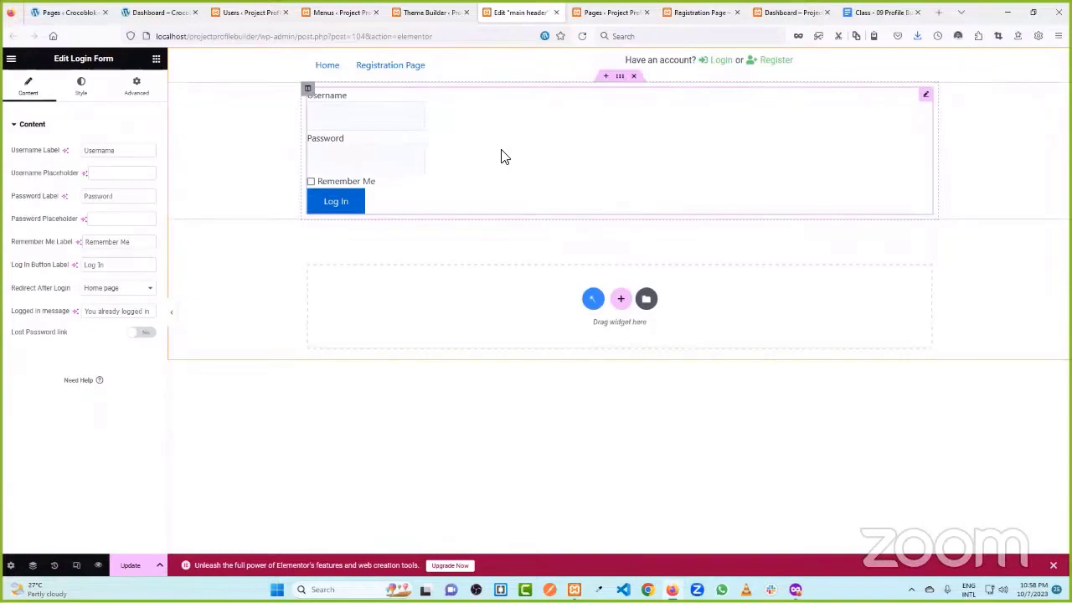
{"action": "left_click", "coordinate": [633, 76]}
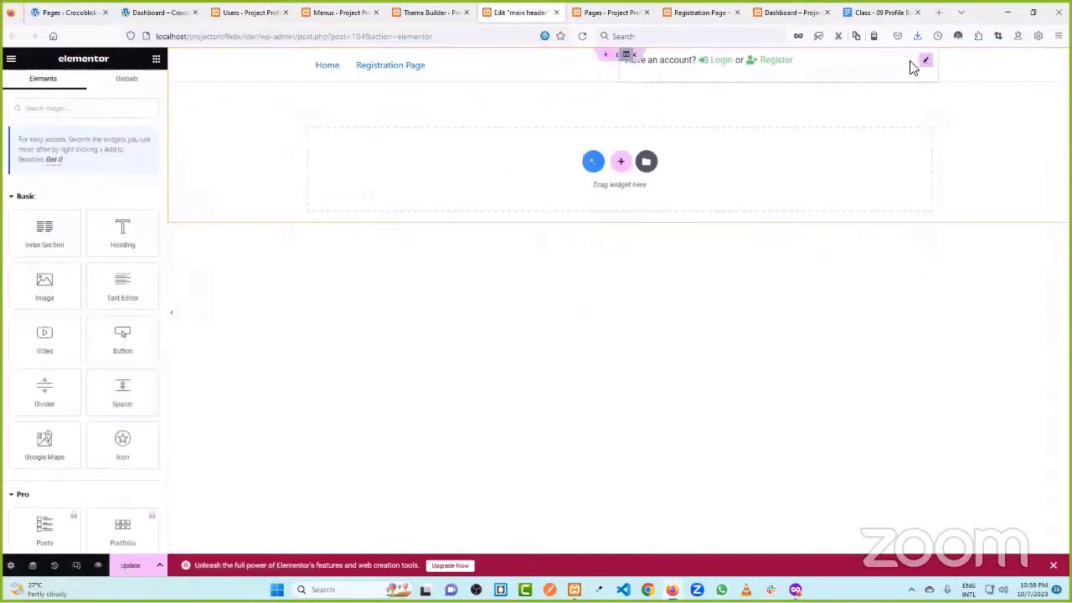
{"action": "left_click", "coordinate": [925, 62]}
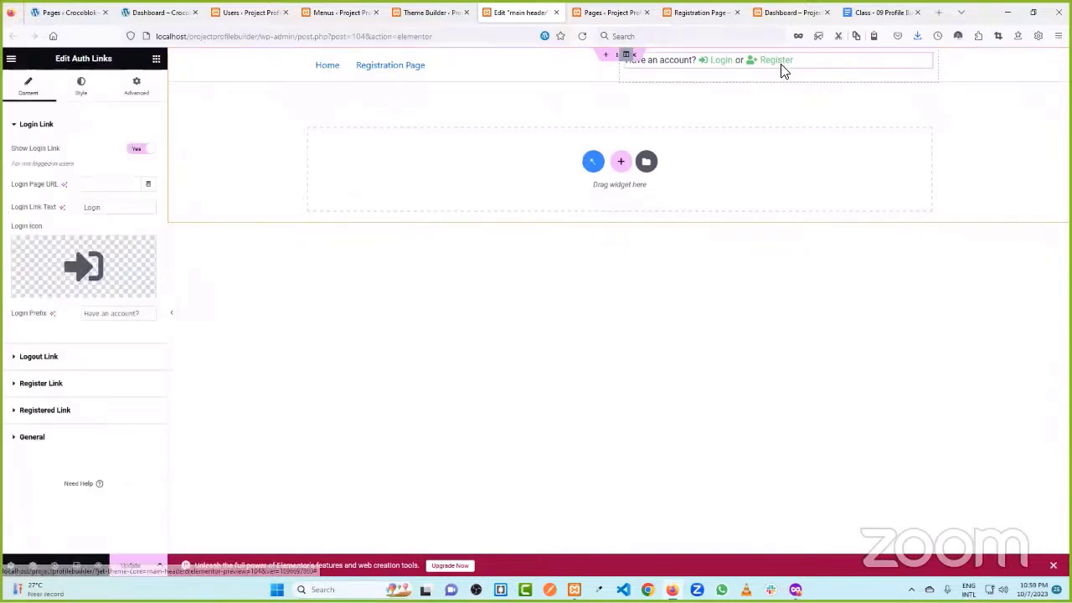
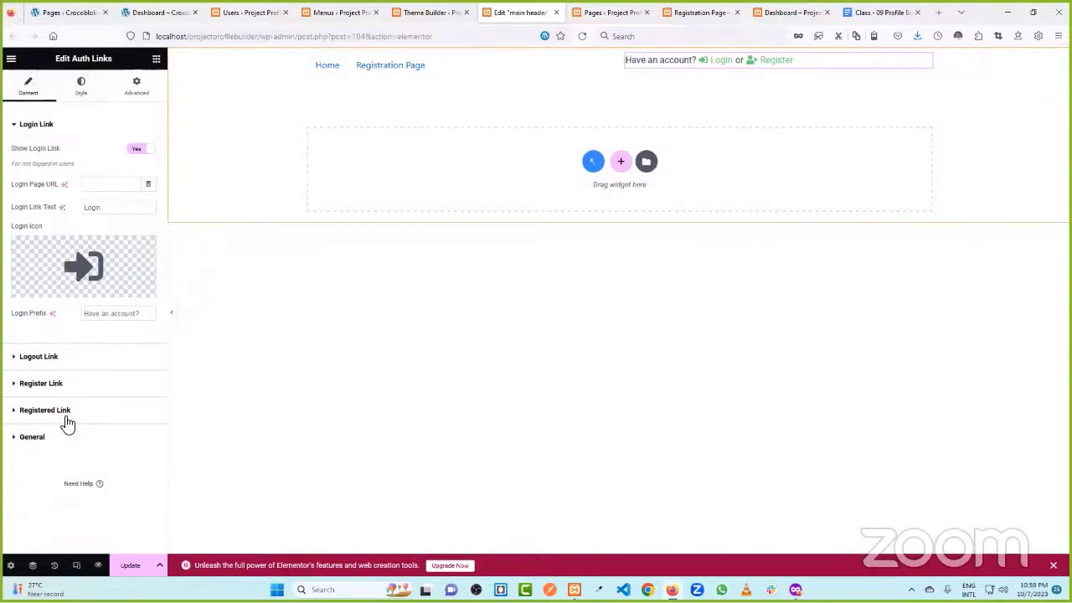
- Use the Navigator to set the right header column's vertical alignment to Middle
{"action": "left_click", "coordinate": [32, 566]}
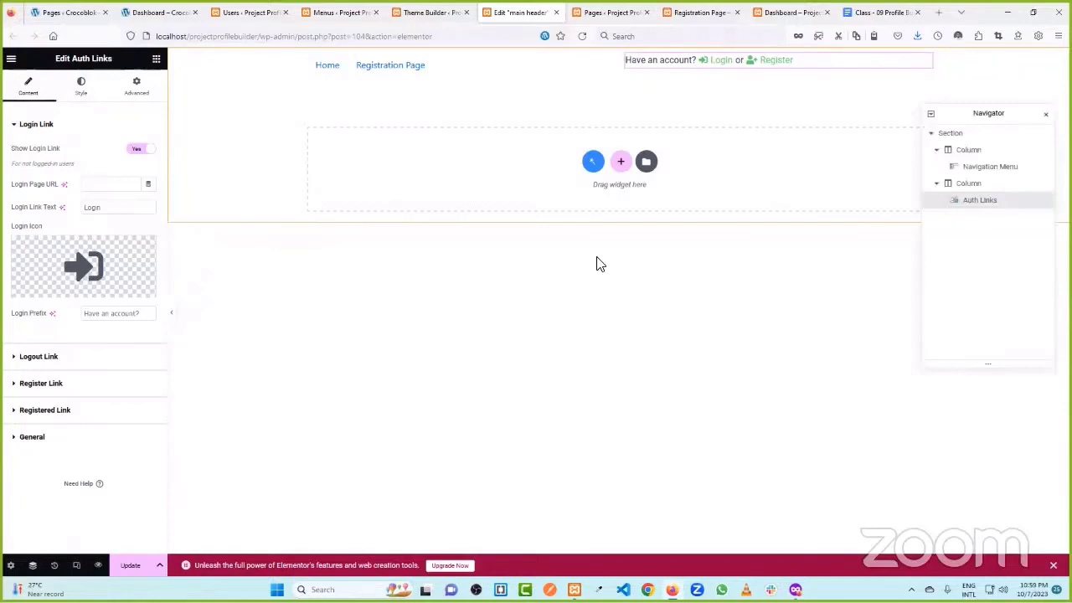
{"action": "left_click", "coordinate": [971, 134]}
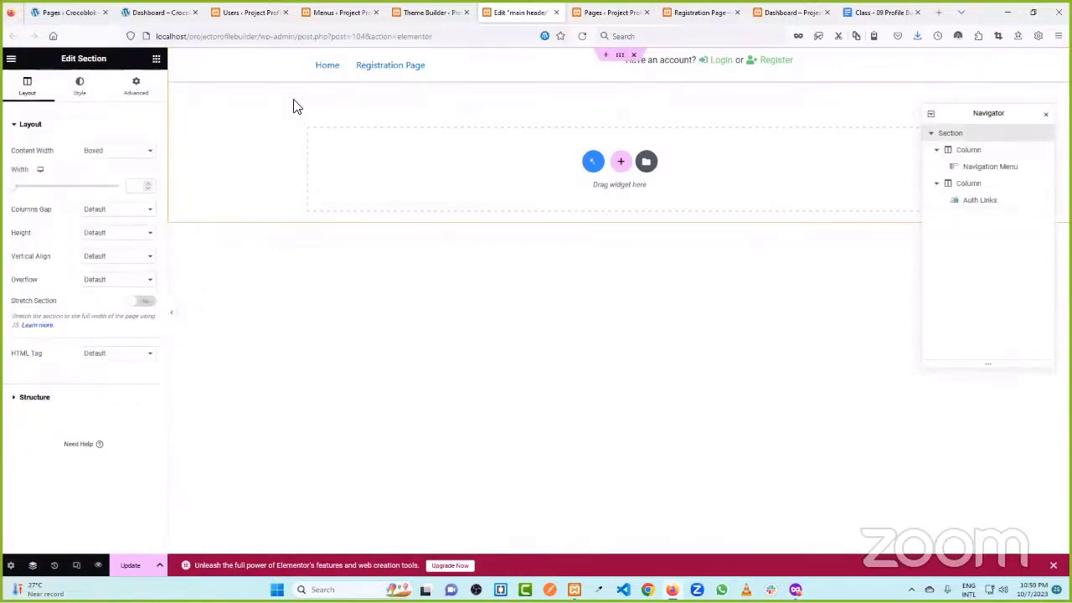
{"action": "left_click", "coordinate": [625, 59]}
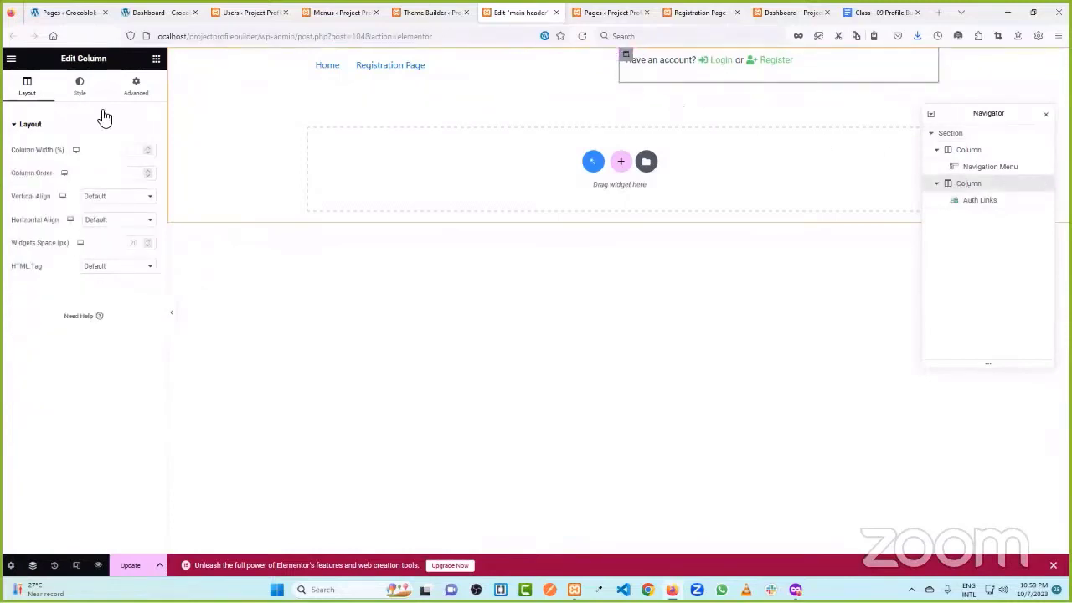
{"action": "left_click", "coordinate": [92, 199]}
{"action": "left_click", "coordinate": [110, 236]}
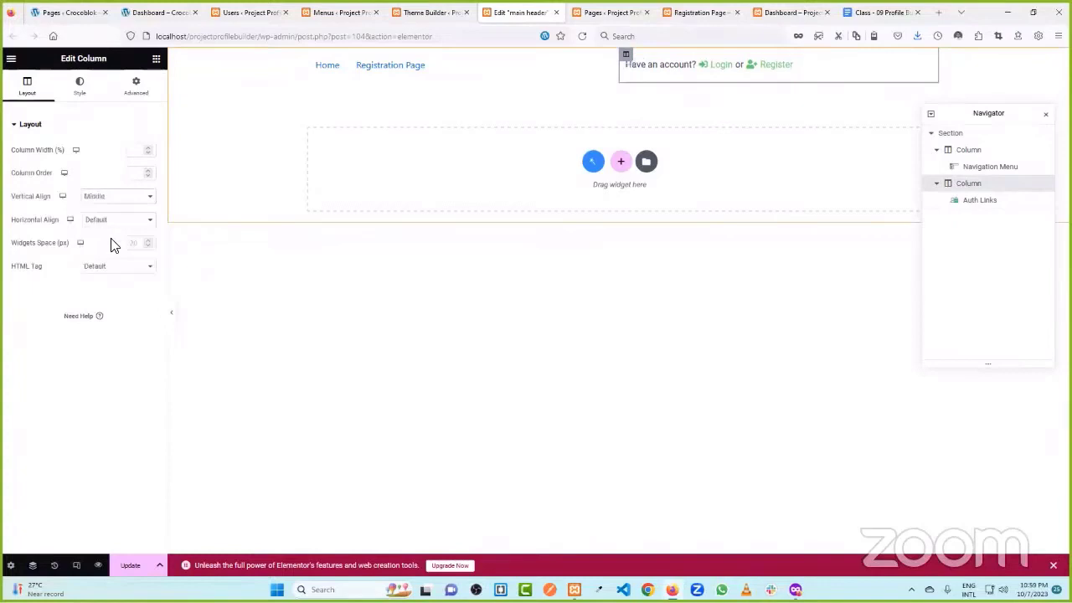
- Set the left header column's vertical alignment to Middle, then reselect the Auth Links widget
{"action": "left_click", "coordinate": [308, 55]}
{"action": "left_click", "coordinate": [118, 196]}
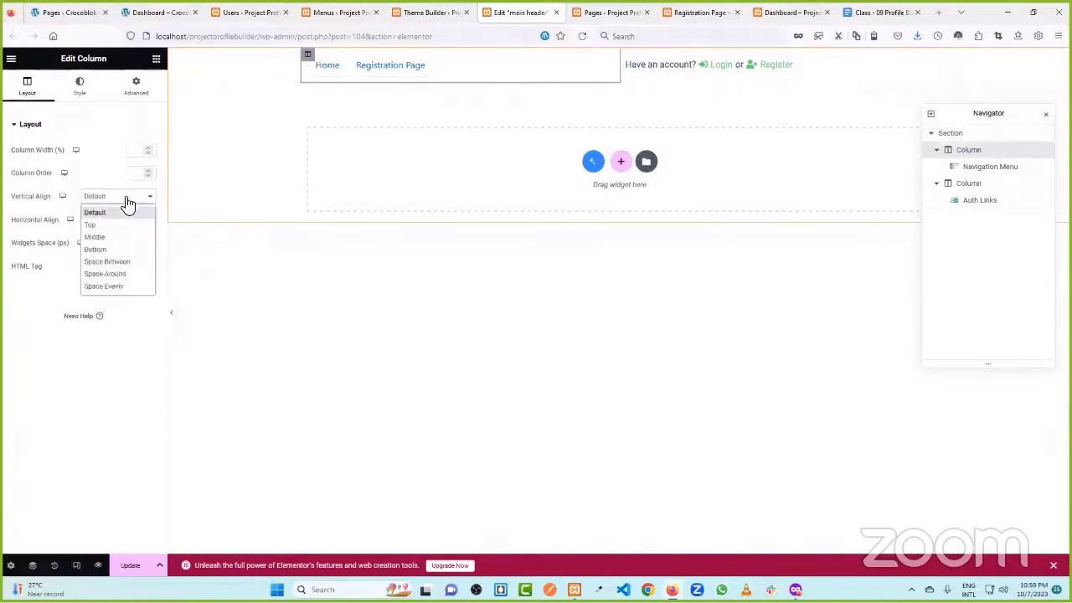
{"action": "left_click", "coordinate": [100, 237]}
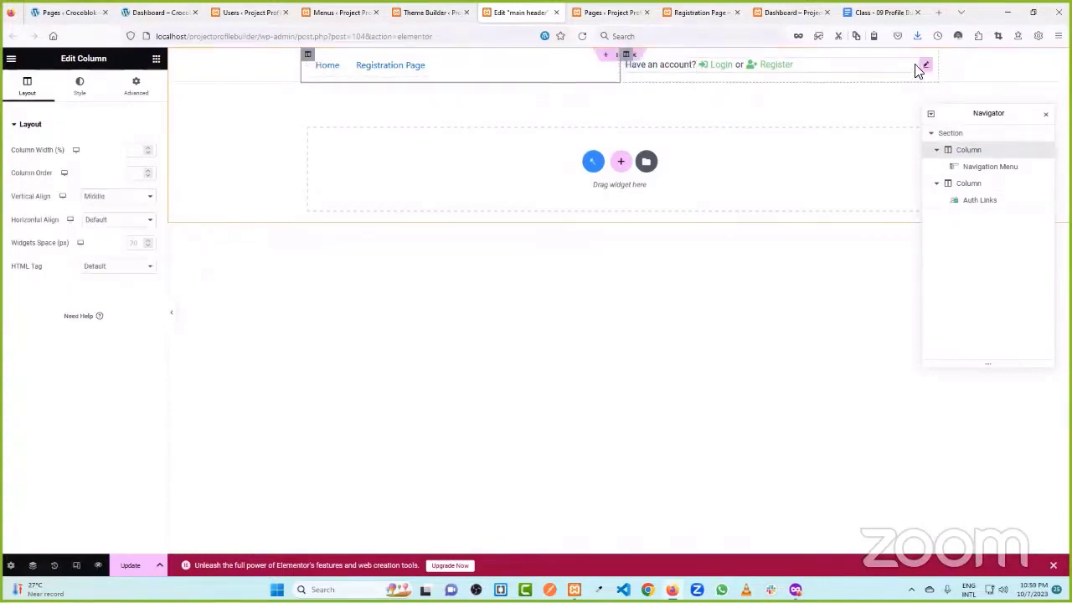
{"action": "left_click", "coordinate": [925, 67]}
{"action": "left_click", "coordinate": [1045, 113]}
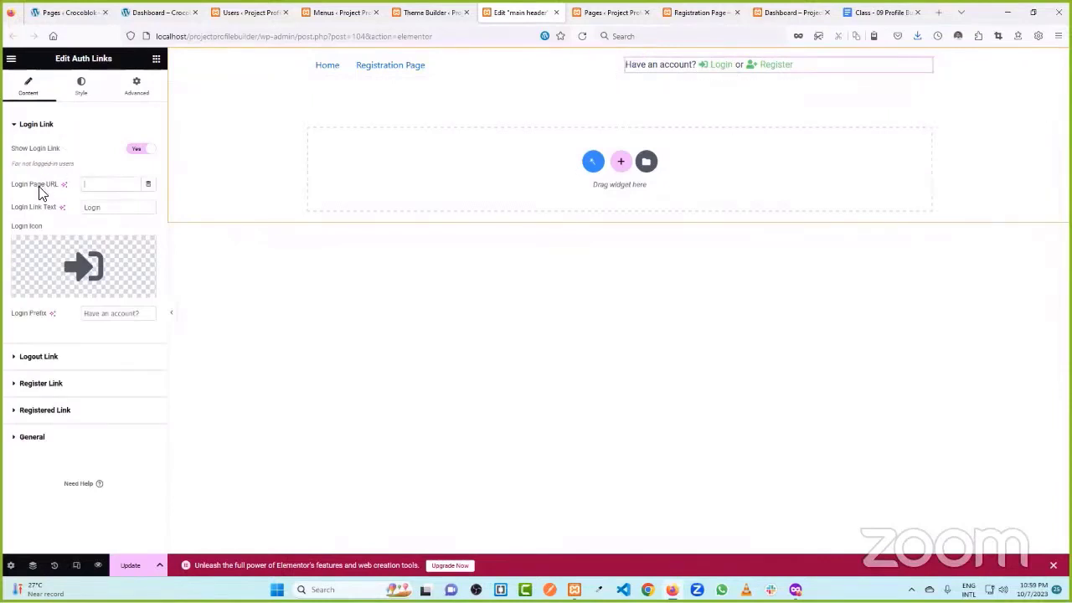
- Paste the teacher-registration URL from clipboard history into Register Page URL, then view the Registration Page
{"action": "left_click", "coordinate": [56, 356]}
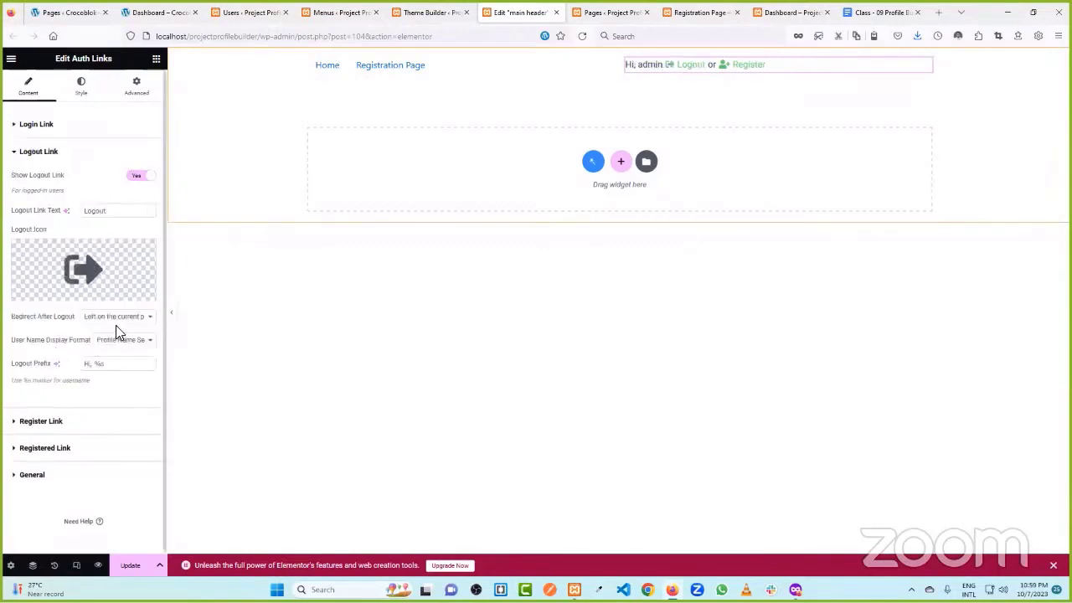
{"action": "left_click", "coordinate": [67, 427]}
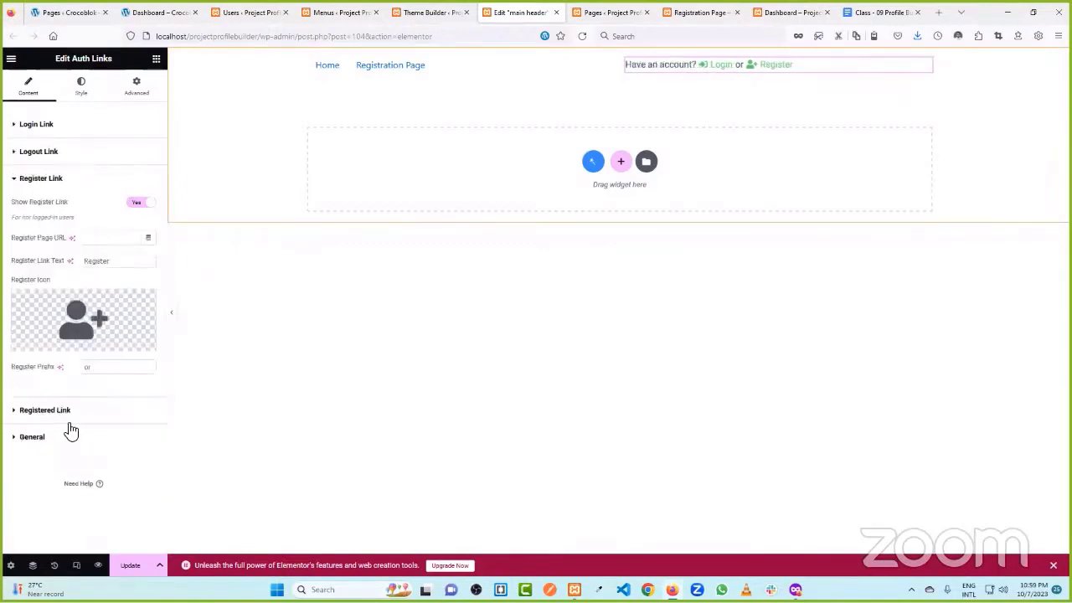
{"action": "left_click", "coordinate": [57, 242]}
{"action": "key", "text": "super+v"}
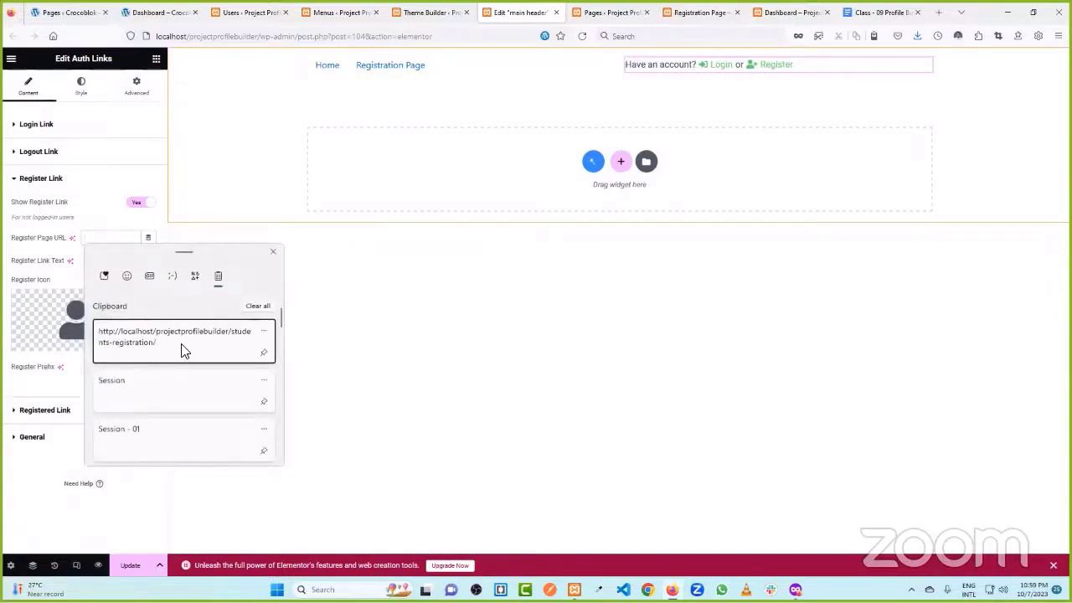
{"action": "scroll", "coordinate": [164, 391], "scroll_direction": "down", "scroll_amount": 5}
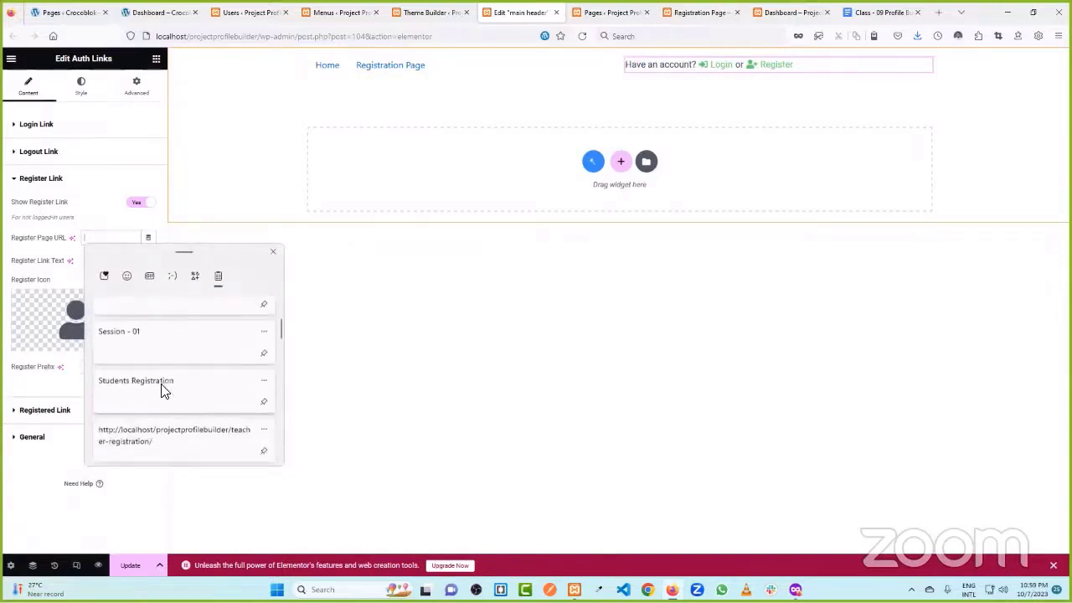
{"action": "left_click", "coordinate": [167, 390]}
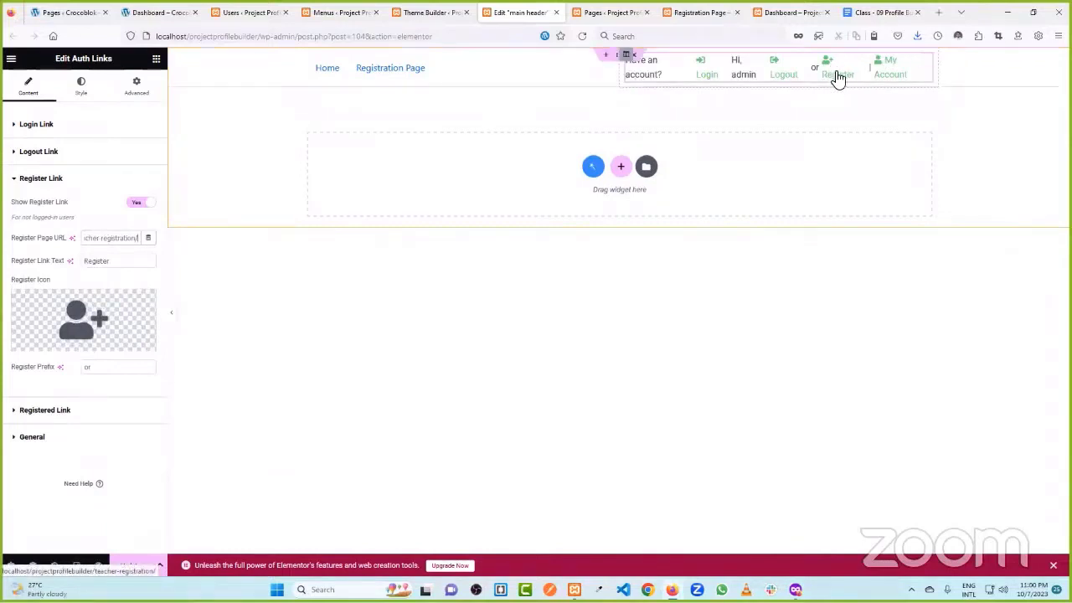
{"action": "left_click", "coordinate": [699, 12]}
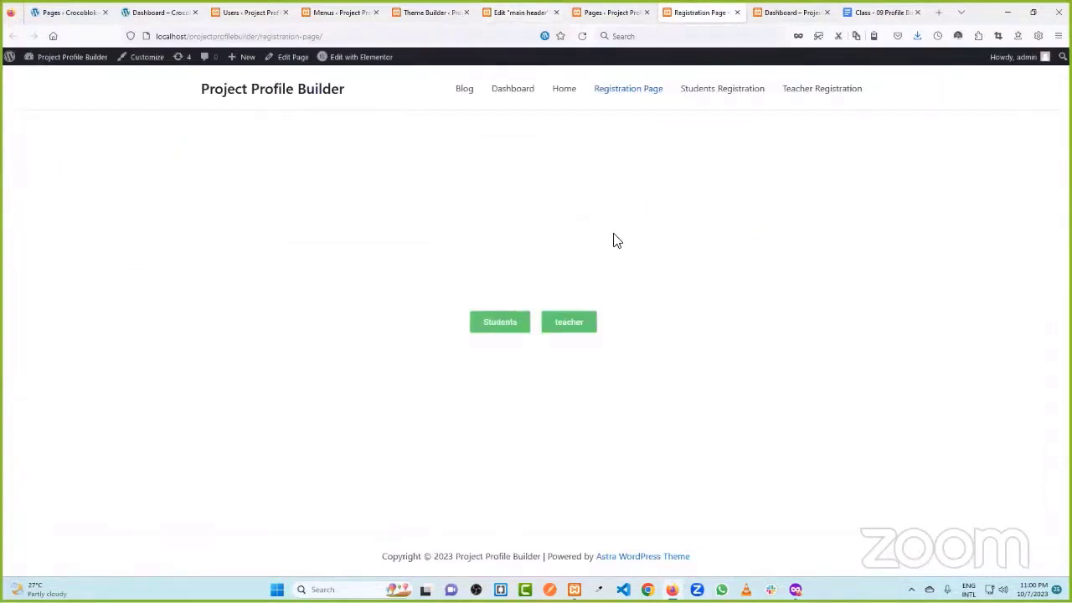
- Paste the Dashboard page's copied address into the Registered Page URL field
{"action": "left_click", "coordinate": [510, 11]}
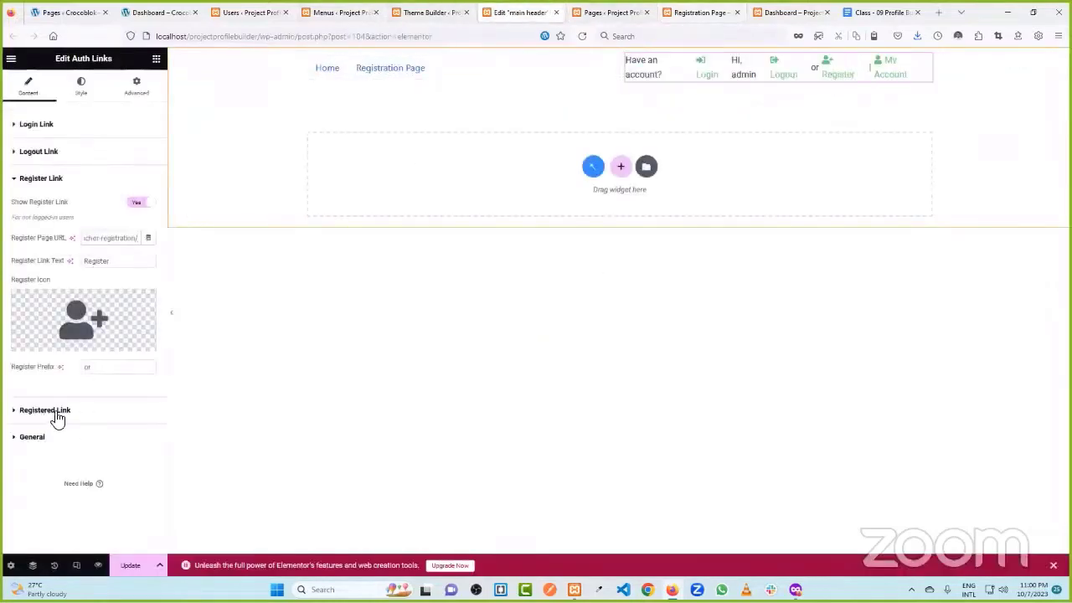
{"action": "left_click", "coordinate": [55, 419]}
{"action": "left_click", "coordinate": [101, 265]}
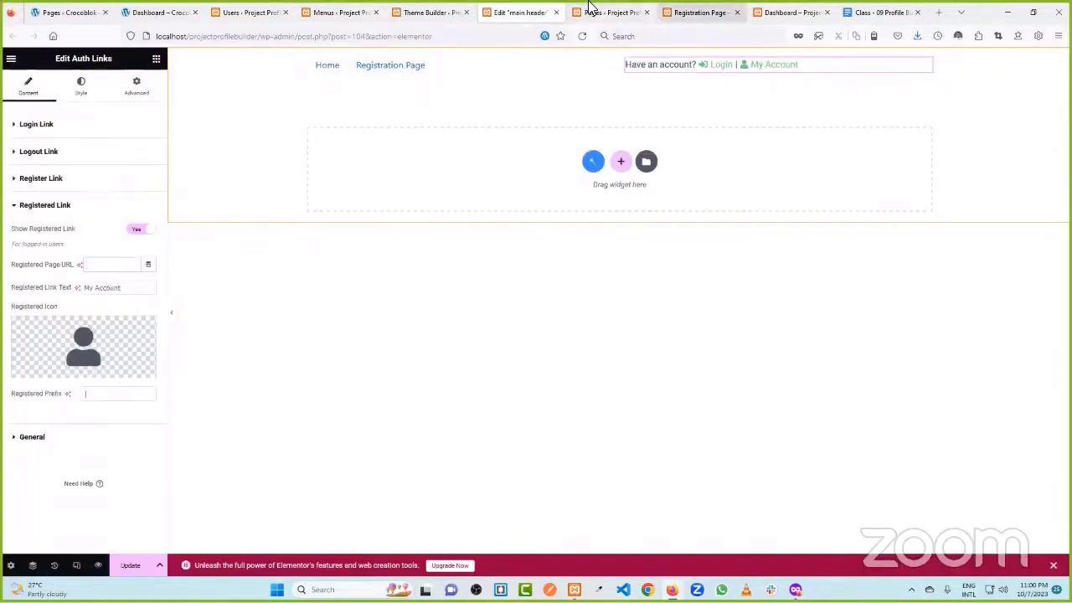
{"action": "left_click", "coordinate": [792, 13]}
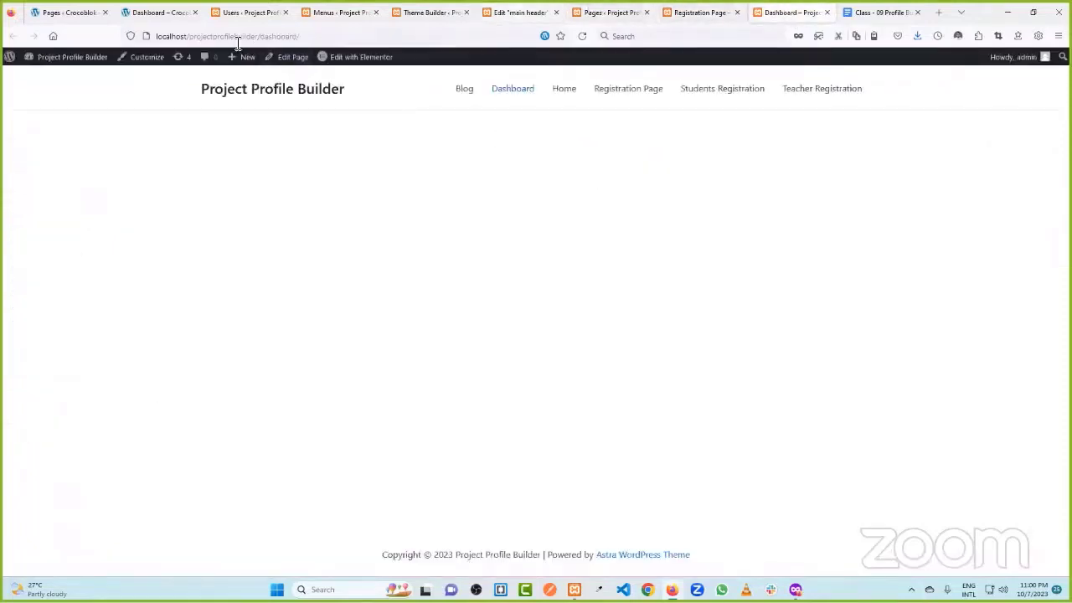
{"action": "left_click", "coordinate": [297, 37]}
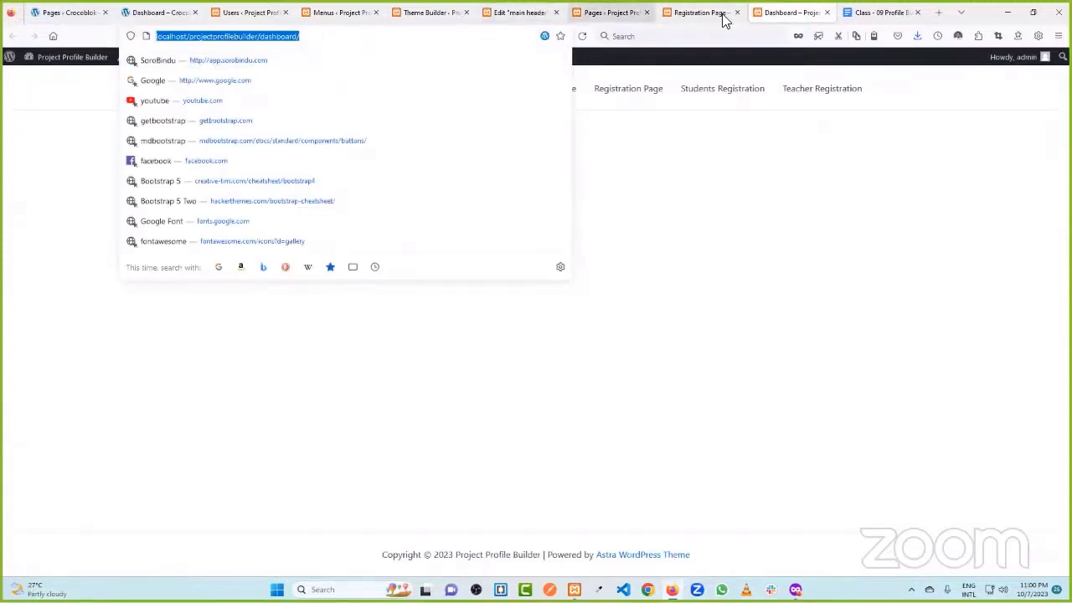
{"action": "left_click", "coordinate": [540, 10]}
{"action": "left_click", "coordinate": [106, 265]}
{"action": "key", "text": "ctrl+v"}
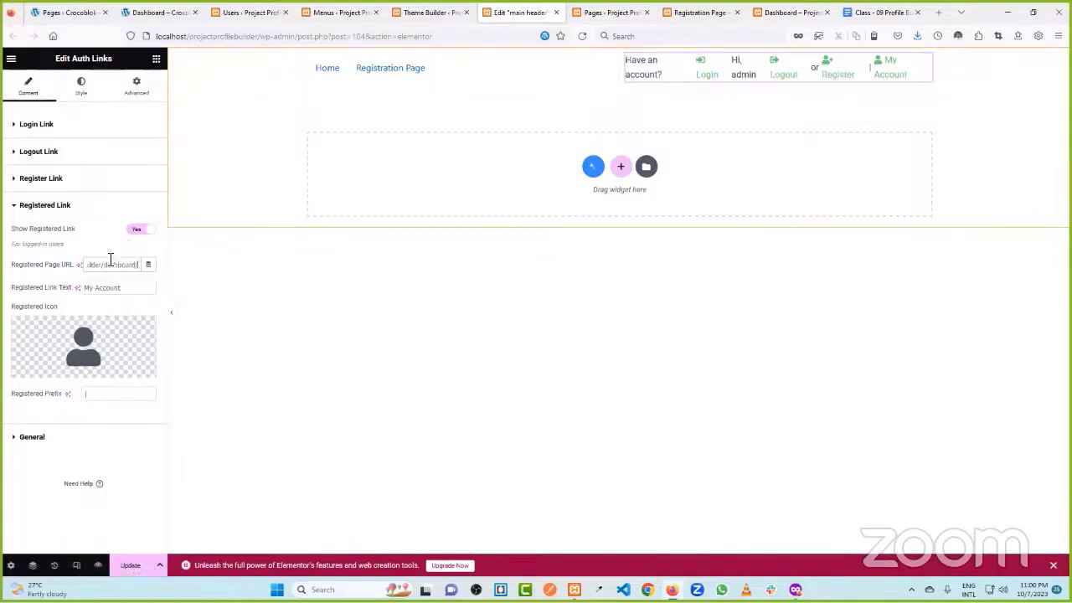
{"action": "left_click", "coordinate": [58, 129]}
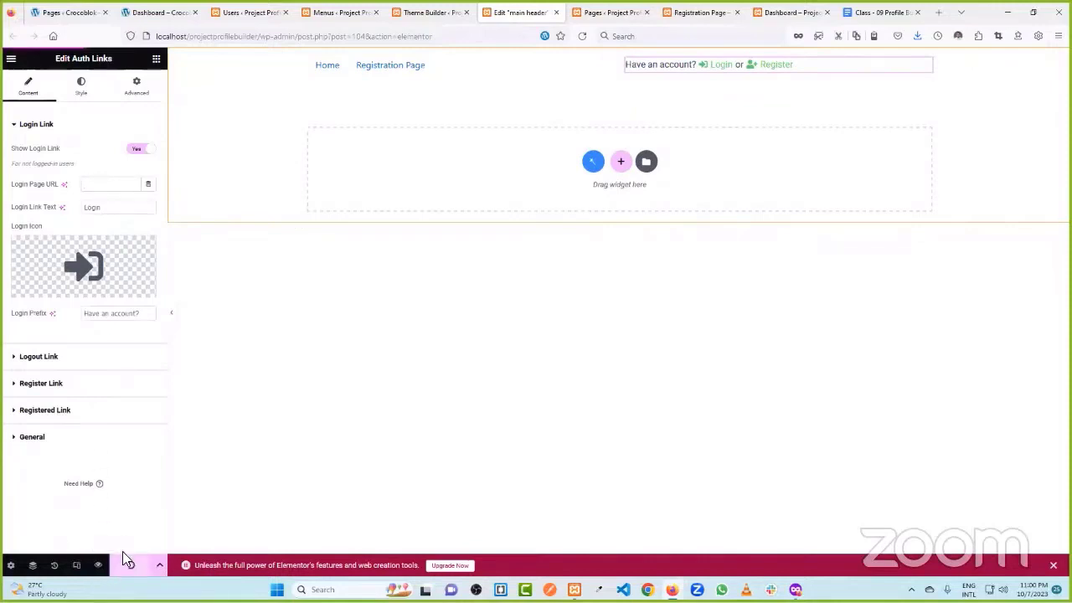
- Check the registration, pages list and dashboard tabs, ending on the Theme Builder overview
{"action": "mouse_move", "coordinate": [104, 275]}
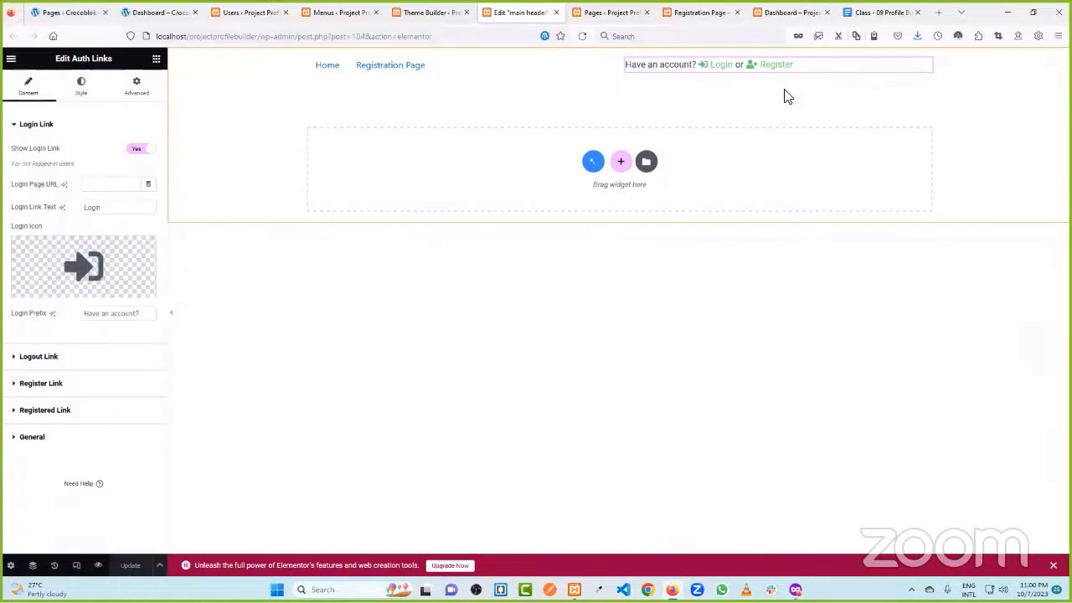
{"action": "left_click", "coordinate": [693, 11]}
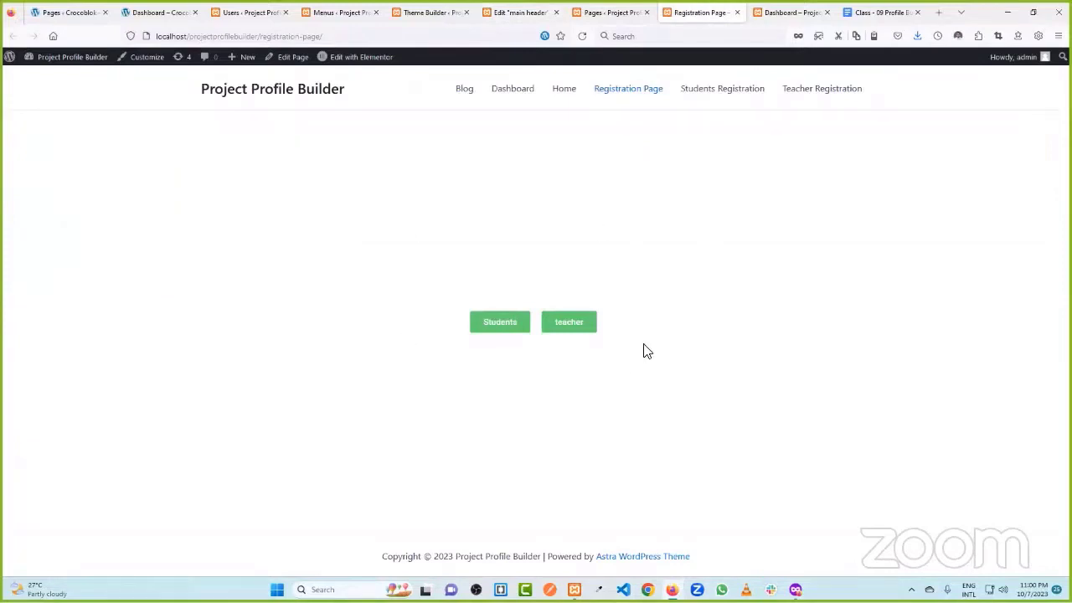
{"action": "left_click", "coordinate": [601, 11]}
{"action": "left_click", "coordinate": [701, 12]}
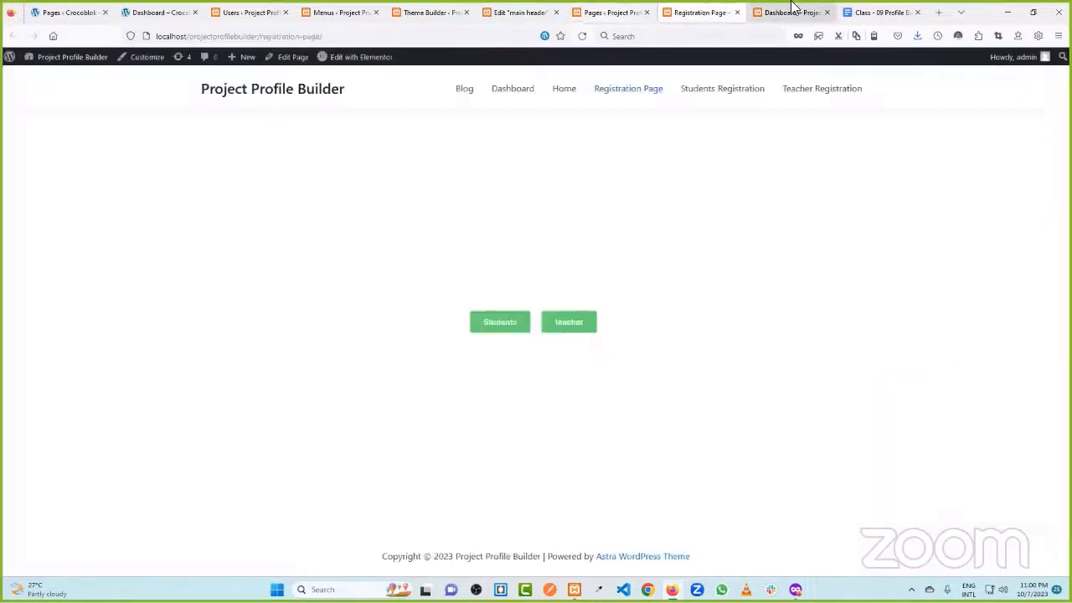
{"action": "left_click", "coordinate": [624, 12]}
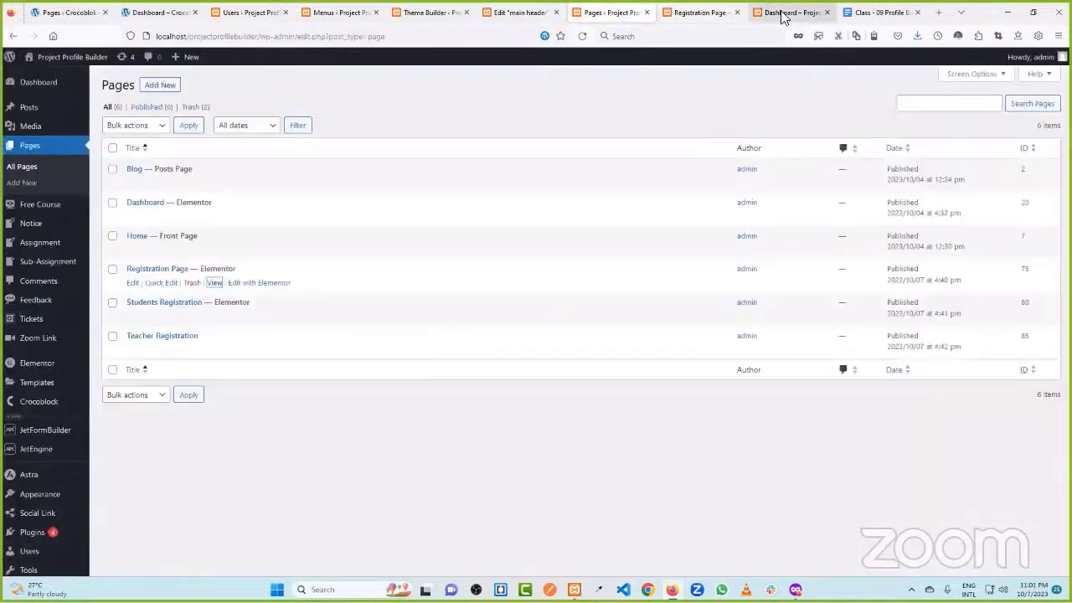
{"action": "left_click", "coordinate": [783, 12]}
{"action": "left_click", "coordinate": [665, 10]}
{"action": "left_click", "coordinate": [636, 10]}
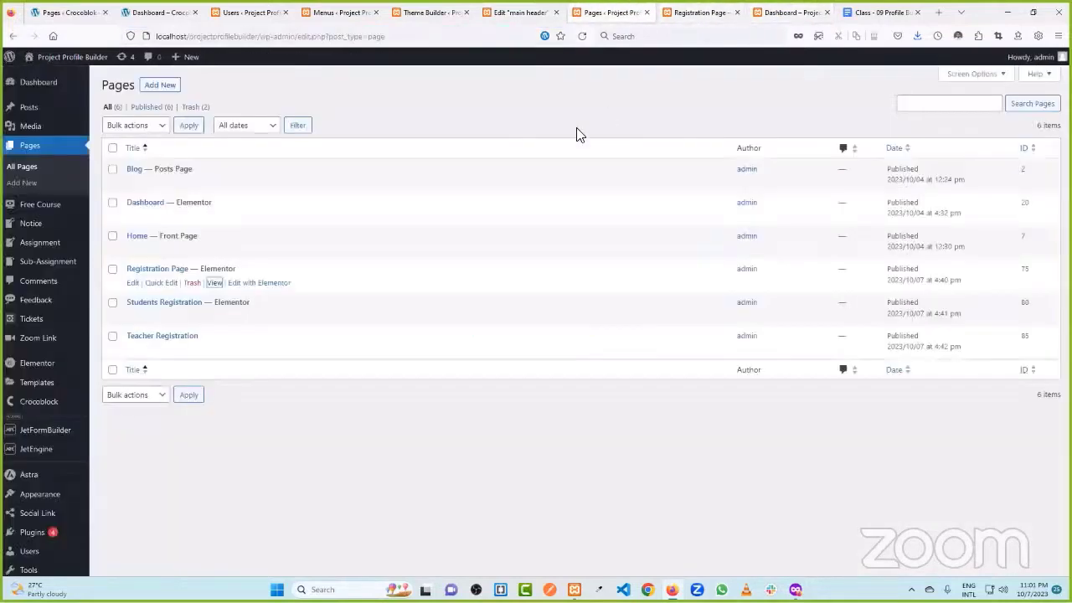
{"action": "left_click", "coordinate": [507, 10]}
{"action": "left_click", "coordinate": [440, 10]}
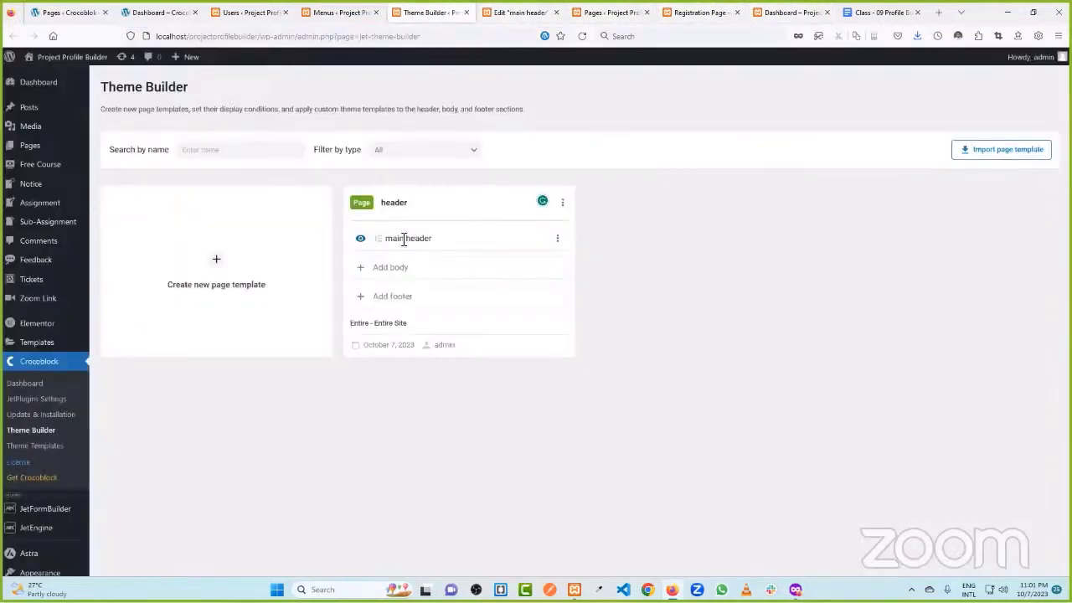
- Assign the main header template as the site-wide header and reload the Dashboard page
{"action": "left_click", "coordinate": [582, 36]}
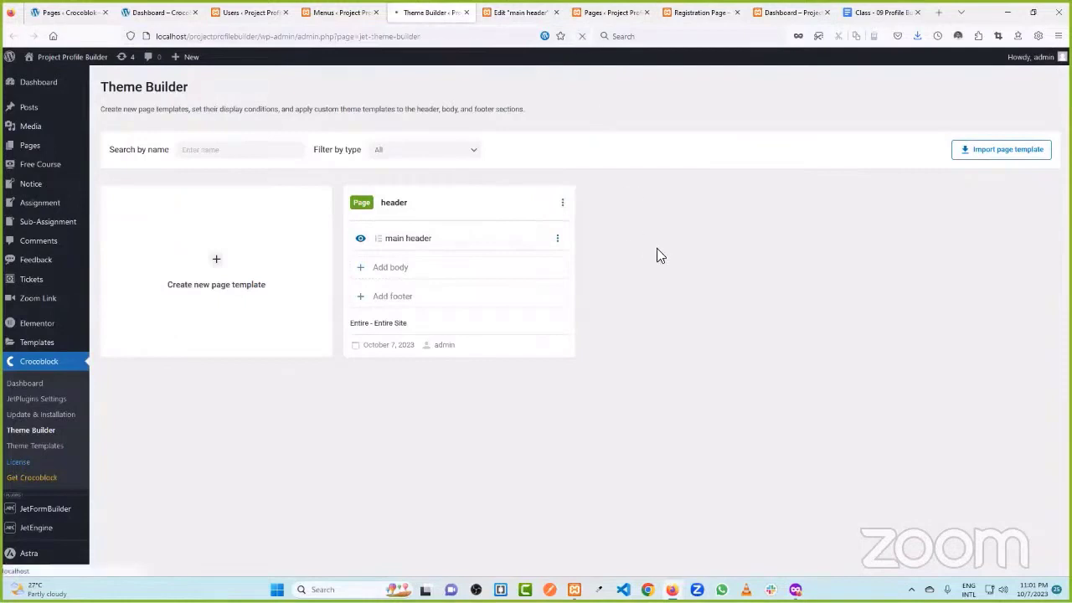
{"action": "left_click", "coordinate": [417, 240]}
{"action": "left_click", "coordinate": [531, 302]}
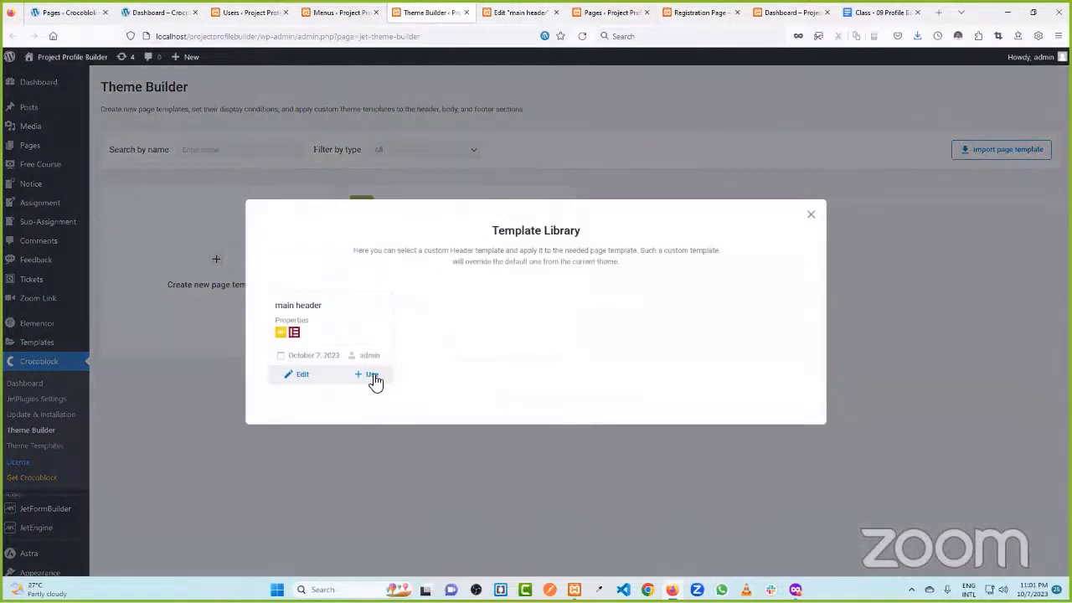
{"action": "left_click", "coordinate": [369, 375]}
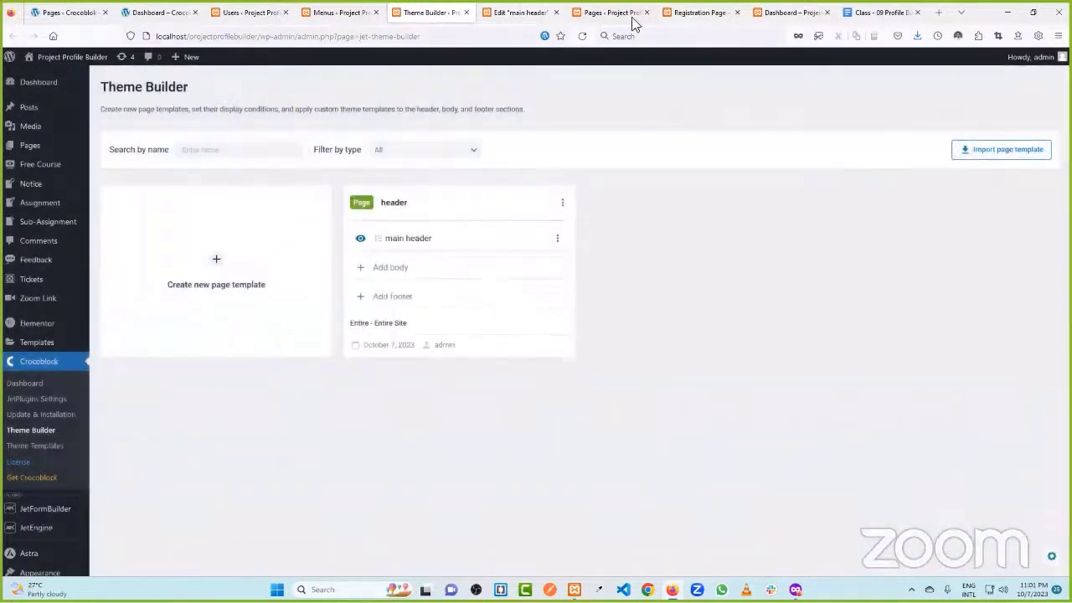
{"action": "left_click", "coordinate": [778, 11]}
{"action": "left_click", "coordinate": [584, 36]}
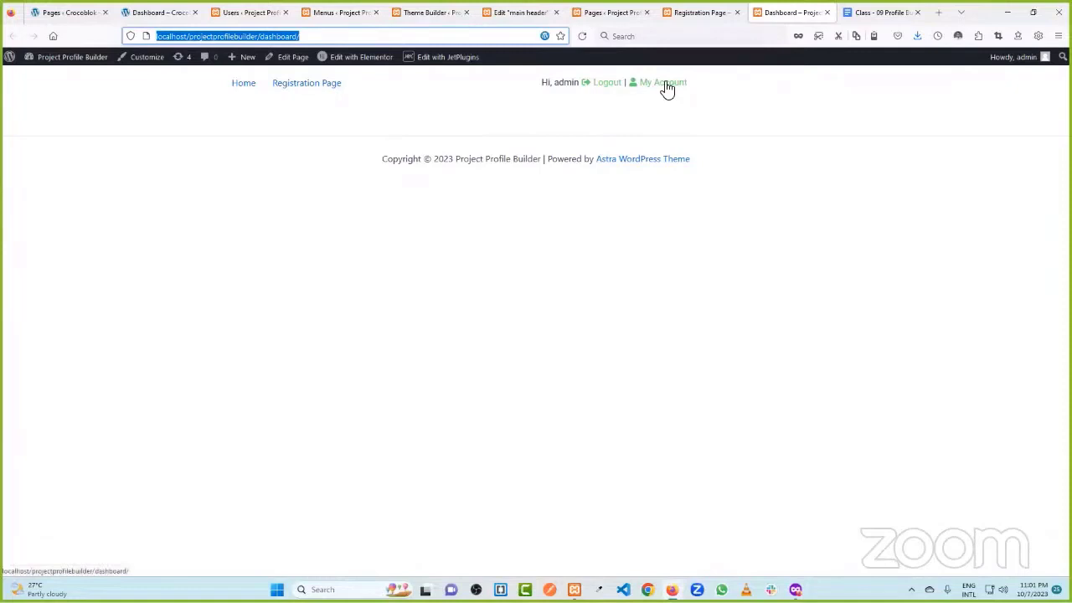
{"action": "left_click", "coordinate": [609, 87]}
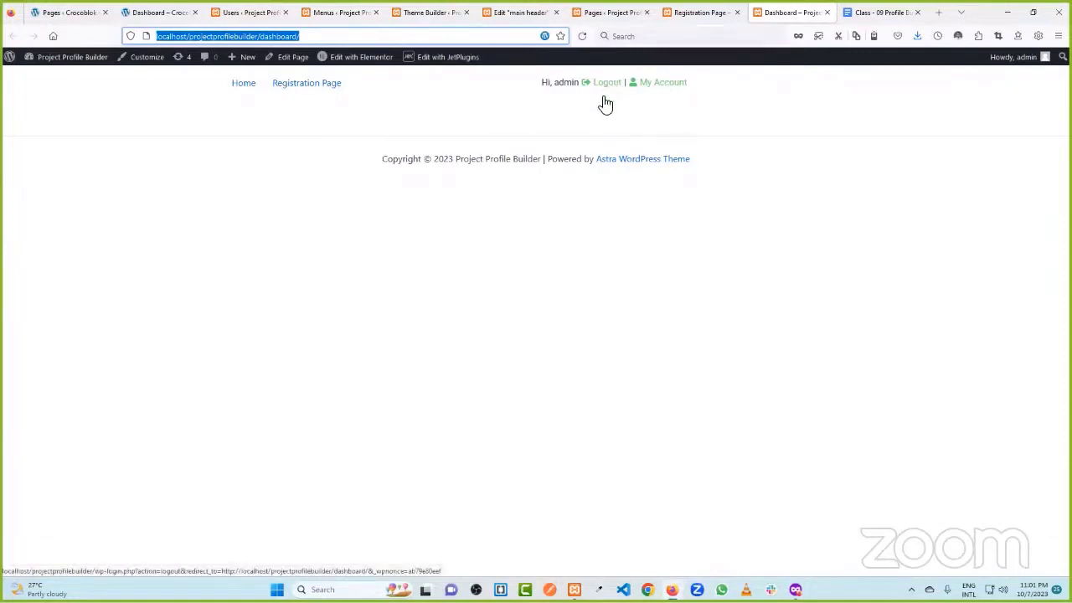
{"action": "left_click", "coordinate": [665, 88]}
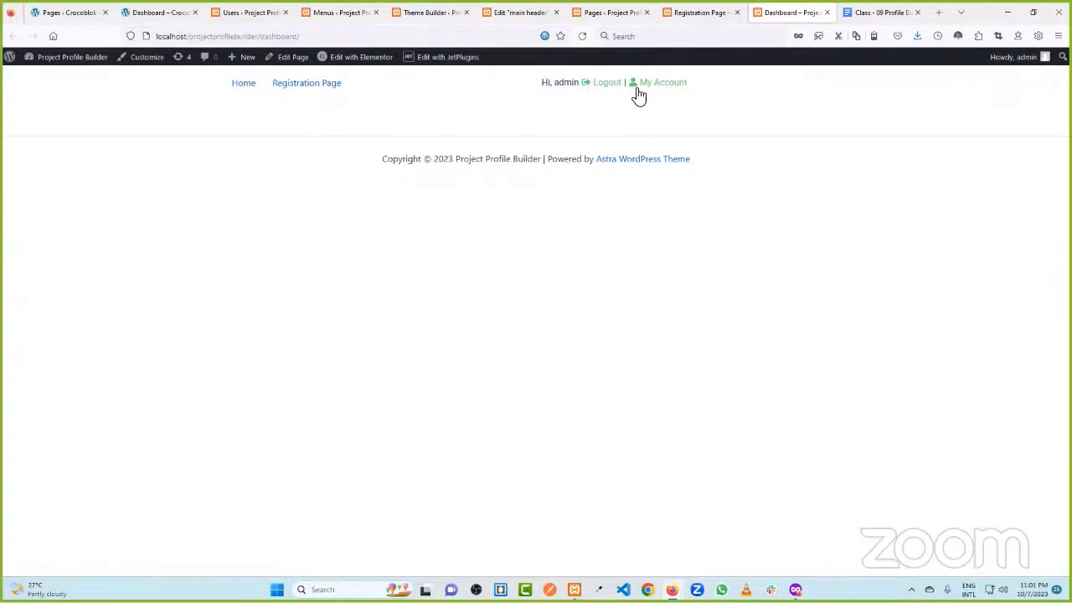
{"action": "left_click", "coordinate": [249, 36]}
{"action": "key", "text": "ctrl+c"}
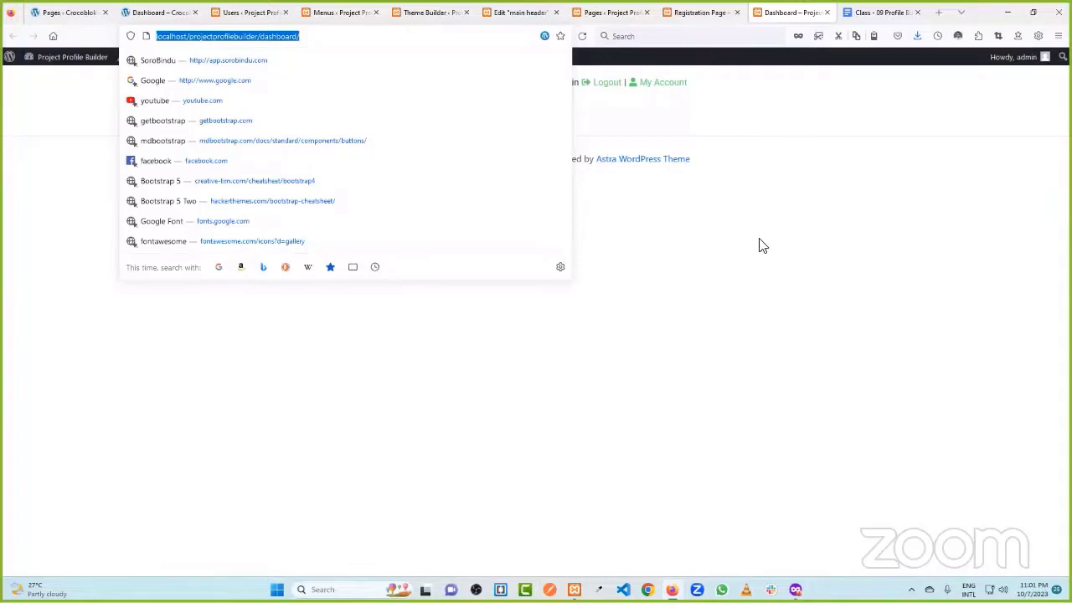
{"action": "mouse_move", "coordinate": [794, 589]}
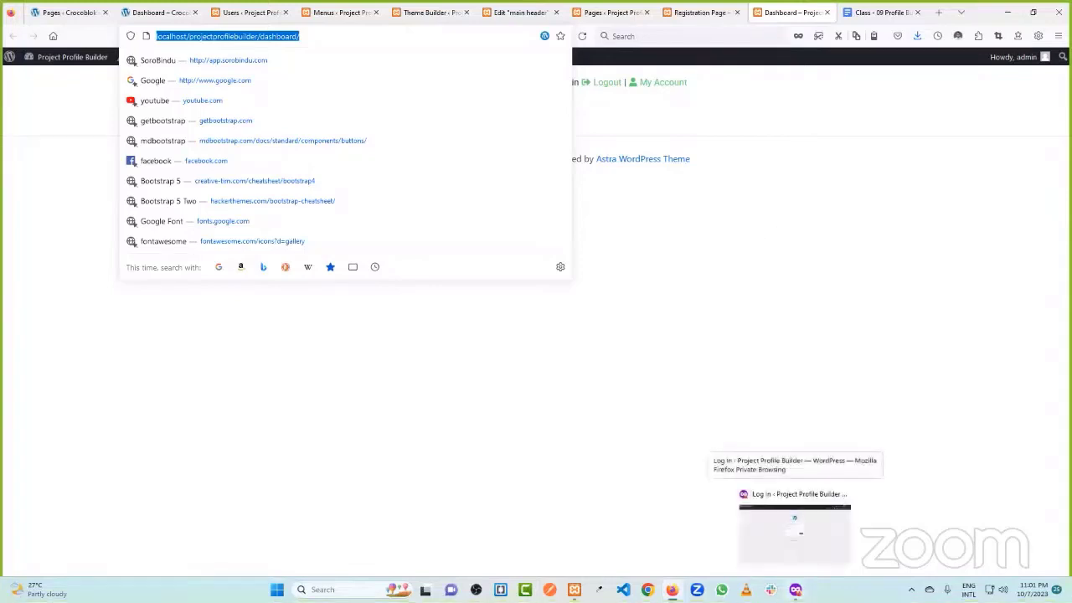
- Load the site's home page in a new private Firefox tab
{"action": "left_click", "coordinate": [795, 528]}
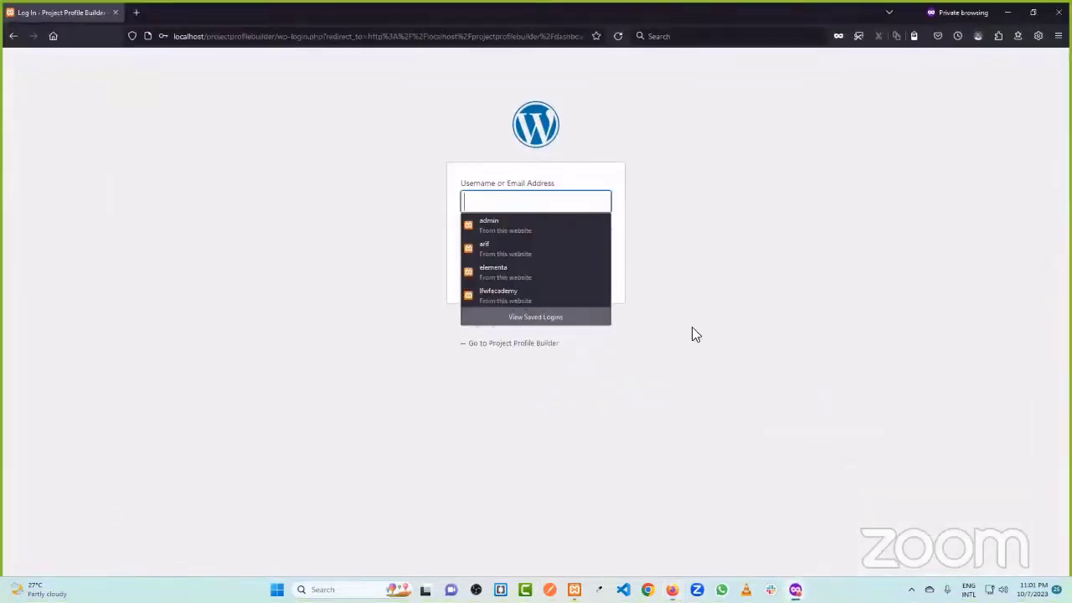
{"action": "left_click", "coordinate": [140, 17]}
{"action": "left_click", "coordinate": [181, 37]}
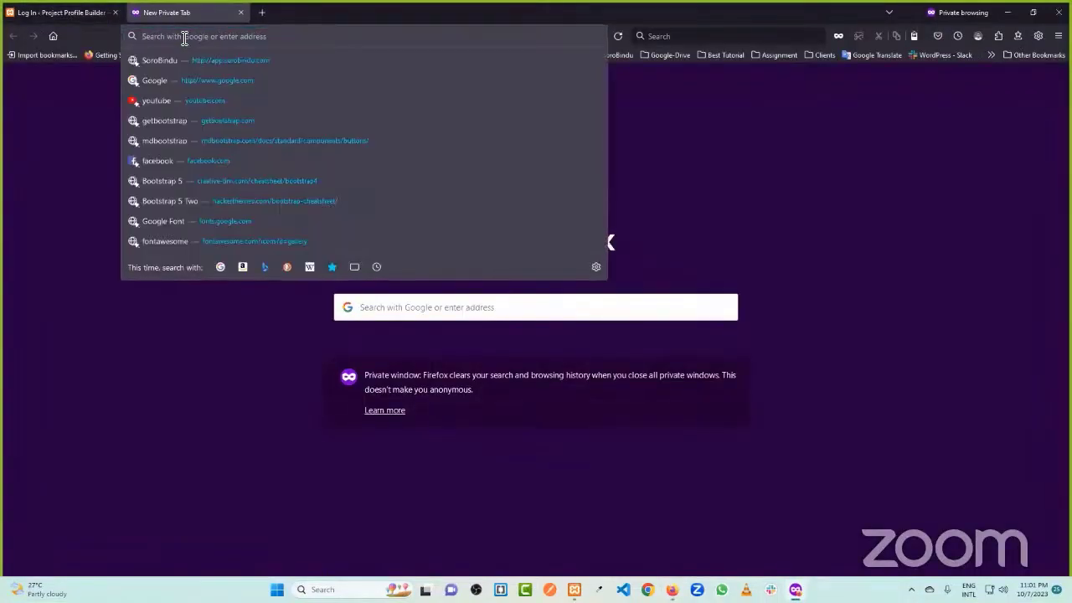
{"action": "key", "text": "ctrl+v"}
{"action": "left_click", "coordinate": [115, 12]}
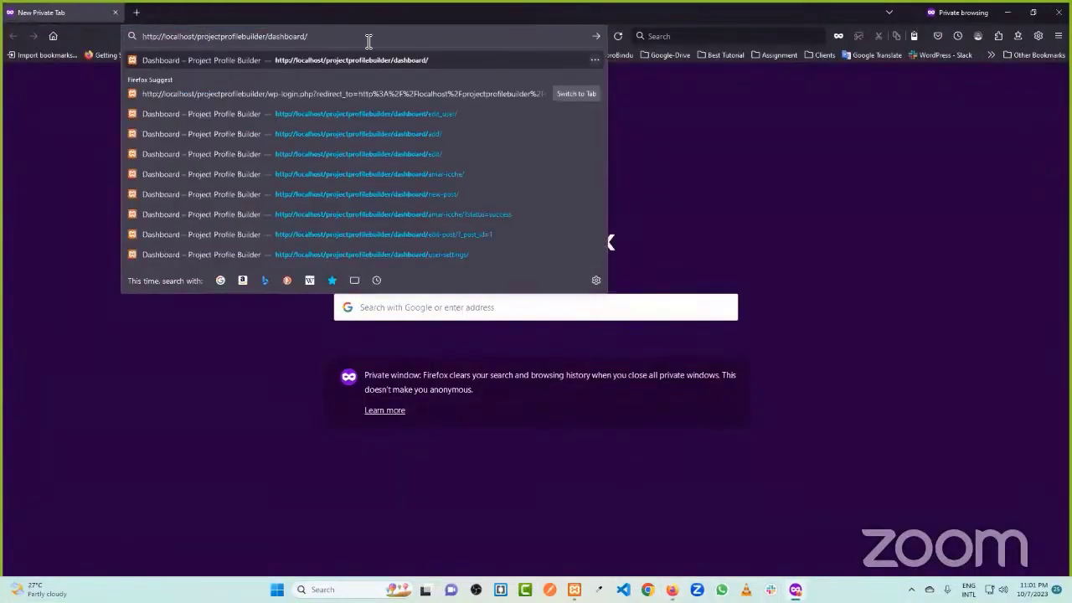
{"action": "key", "text": "Return"}
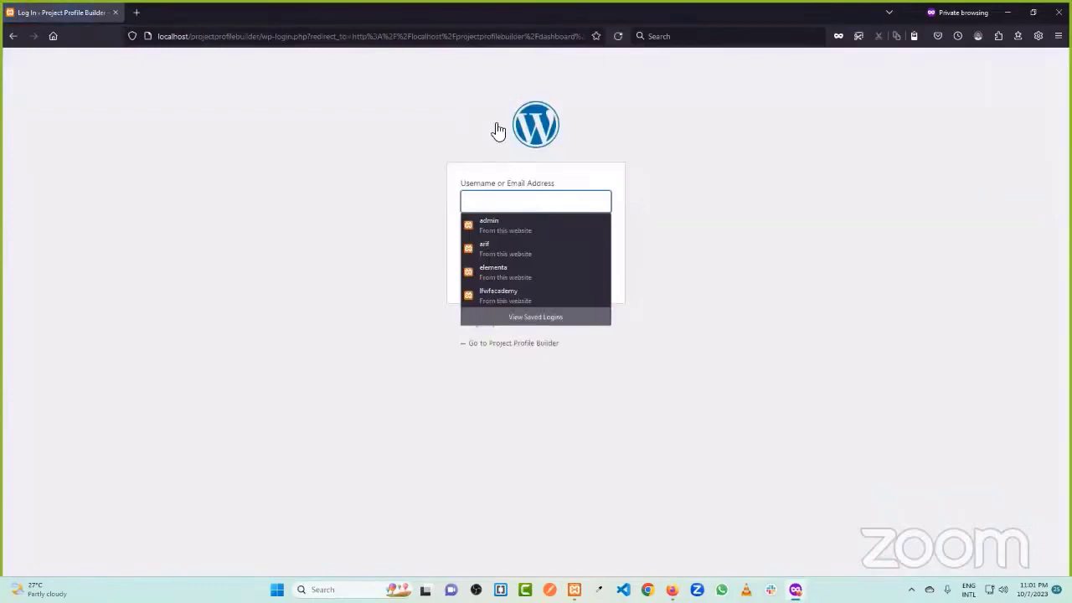
{"action": "left_click_drag", "start_coordinate": [262, 36], "coordinate": [790, 36]}
{"action": "key", "text": "BackSpace"}
{"action": "key", "text": "Return"}
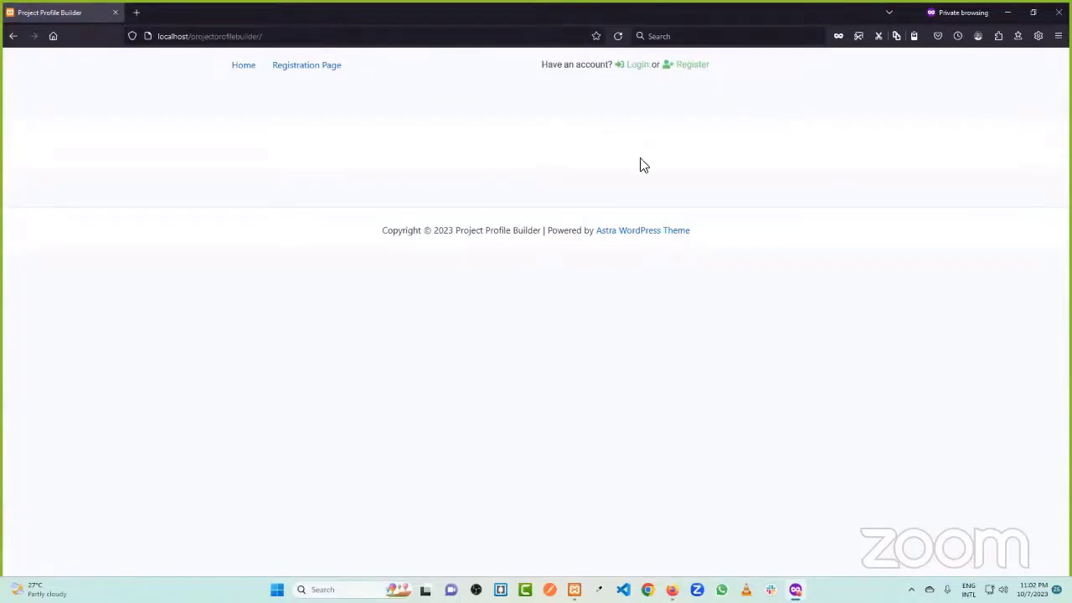
- Try the logged-out Login link, then minimize the private window and return to the main one
{"action": "left_click", "coordinate": [634, 67]}
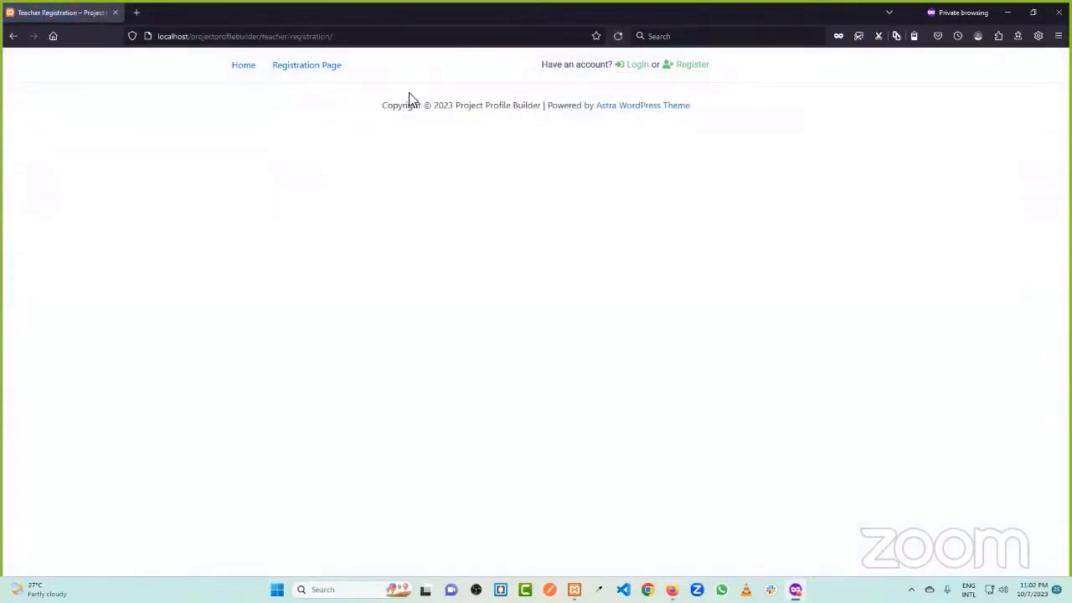
{"action": "left_click_drag", "start_coordinate": [411, 98], "coordinate": [594, 99]}
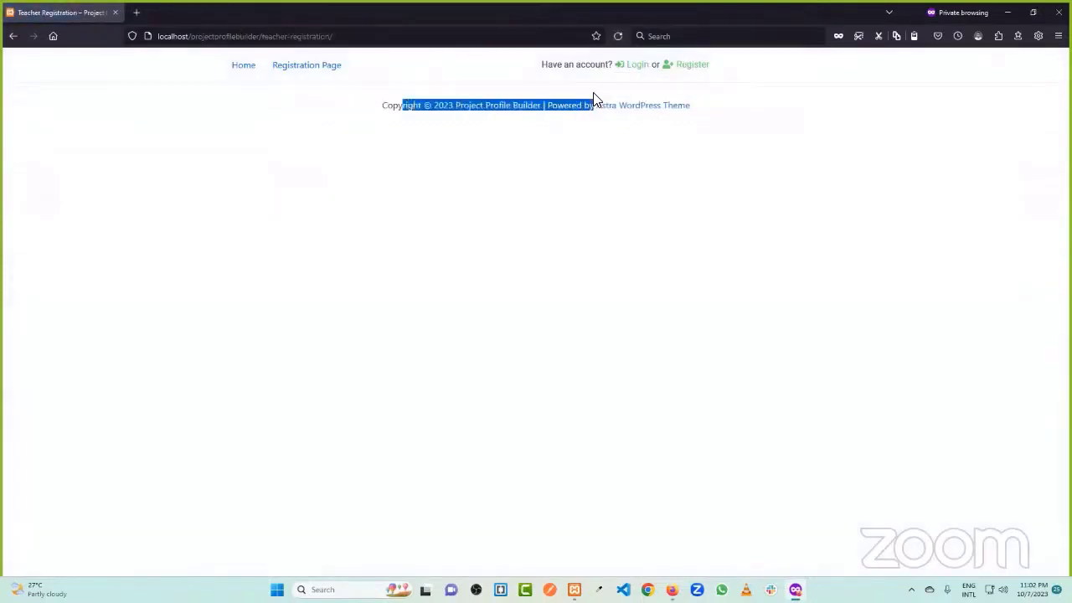
{"action": "left_click", "coordinate": [267, 37]}
{"action": "left_click_drag", "start_coordinate": [266, 38], "coordinate": [325, 37]}
{"action": "left_click", "coordinate": [696, 177]}
{"action": "left_click", "coordinate": [1033, 18]}
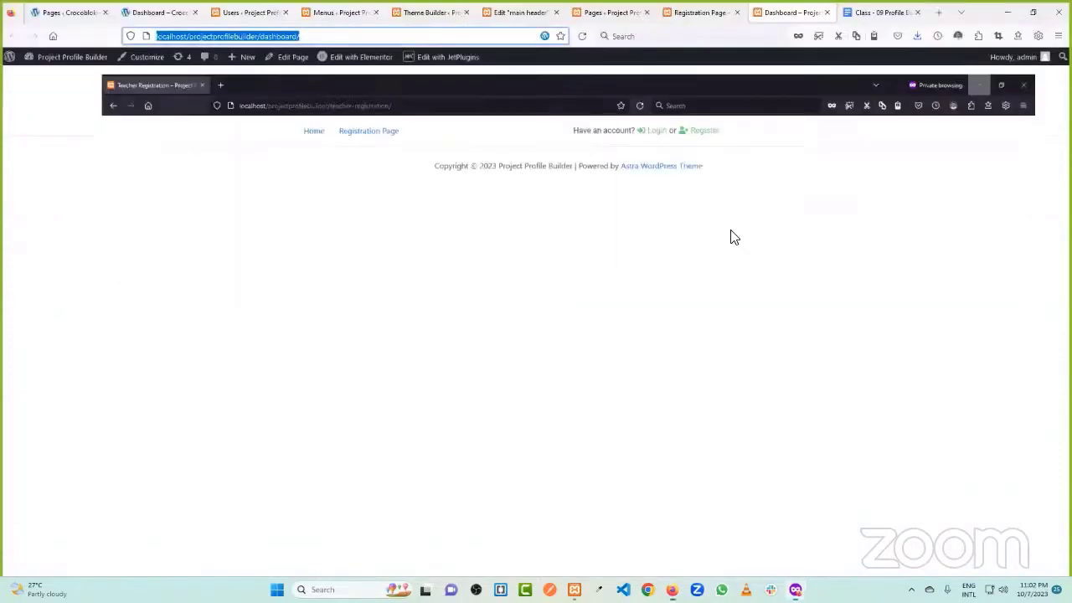
{"action": "left_click", "coordinate": [866, 229]}
- Replace Register Page URL with the Registration Page address, update the header, and reload the private window
{"action": "left_click", "coordinate": [505, 12]}
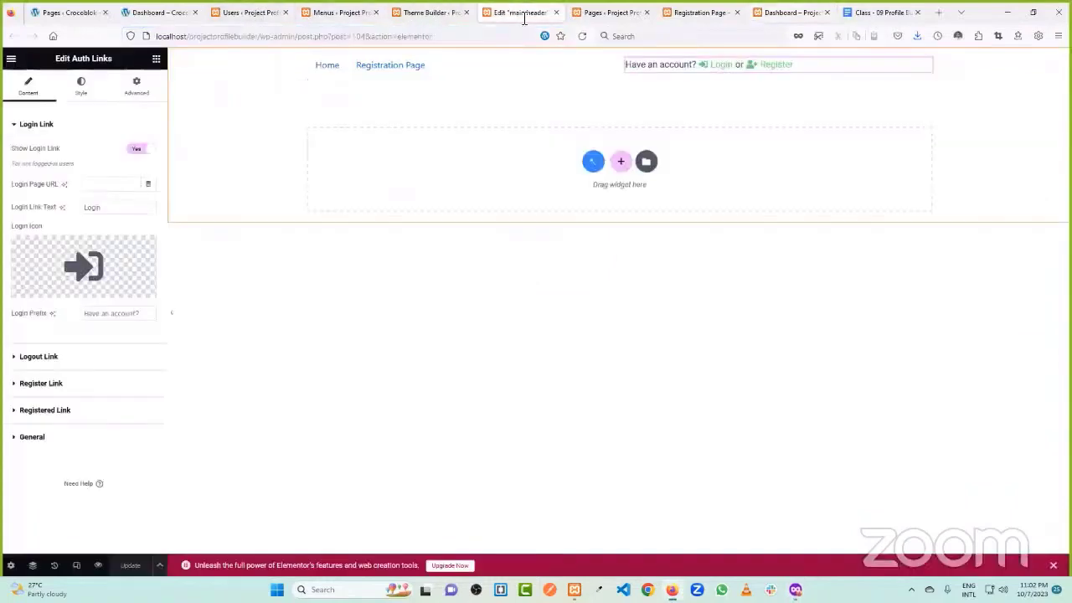
{"action": "left_click", "coordinate": [688, 10]}
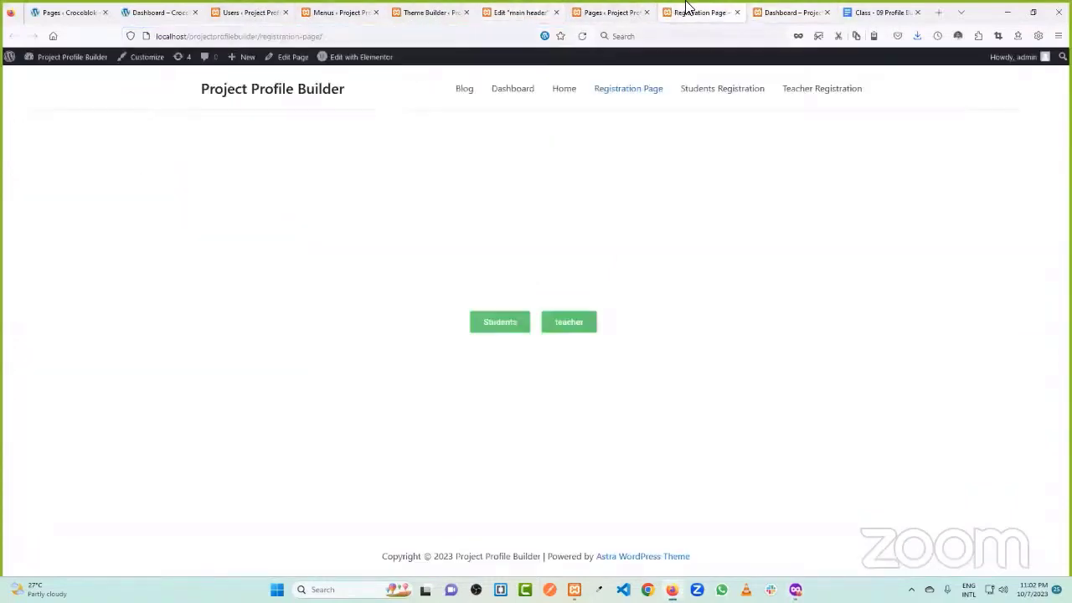
{"action": "left_click", "coordinate": [260, 37]}
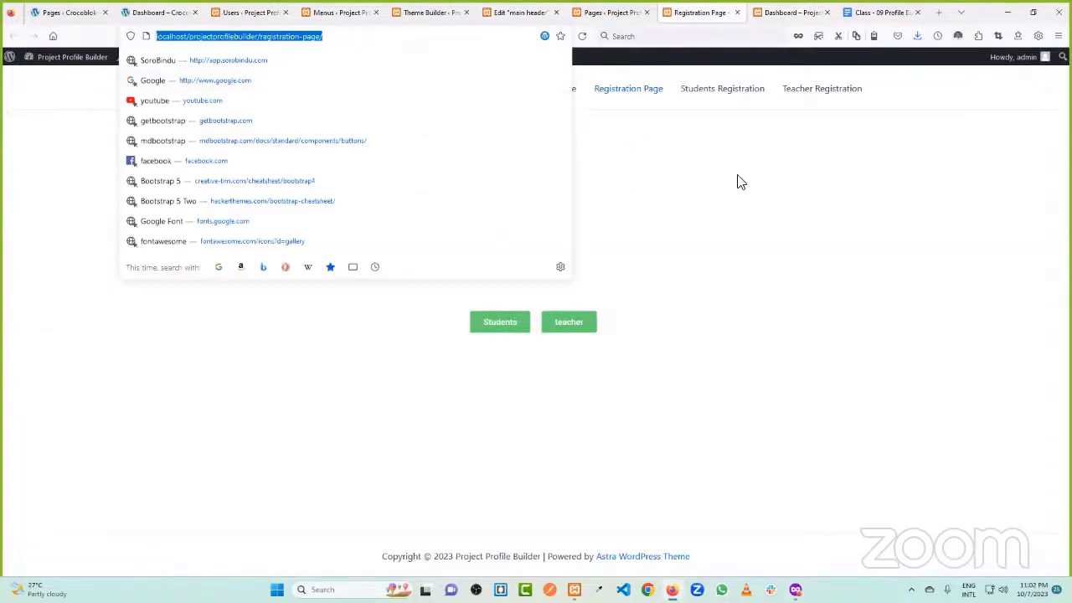
{"action": "left_click", "coordinate": [562, 13]}
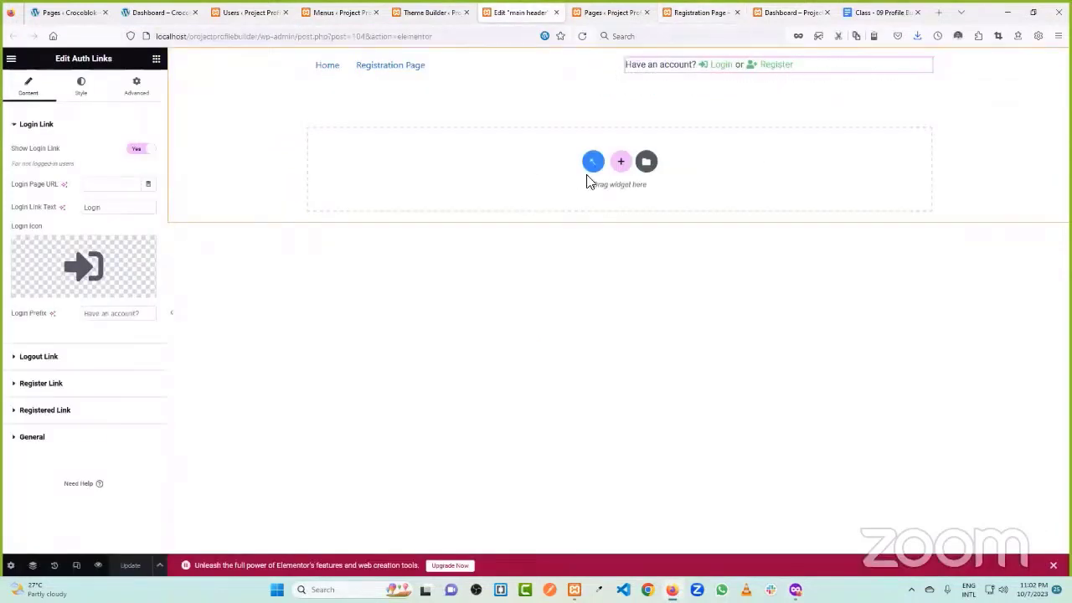
{"action": "left_click", "coordinate": [83, 385]}
{"action": "triple_click", "coordinate": [108, 239]}
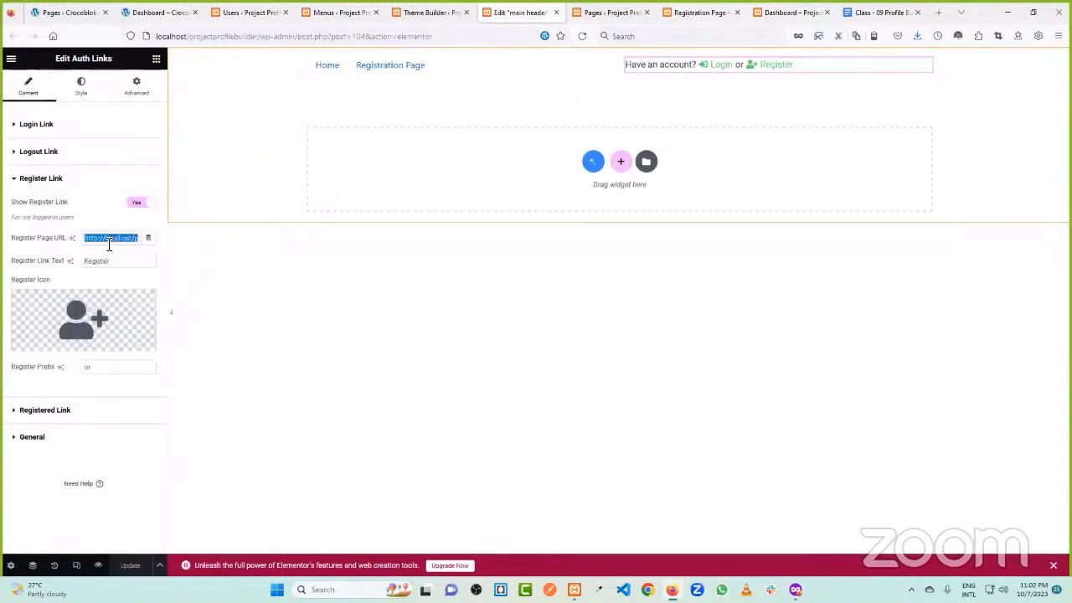
{"action": "key", "text": "ctrl+v"}
{"action": "left_click", "coordinate": [131, 566]}
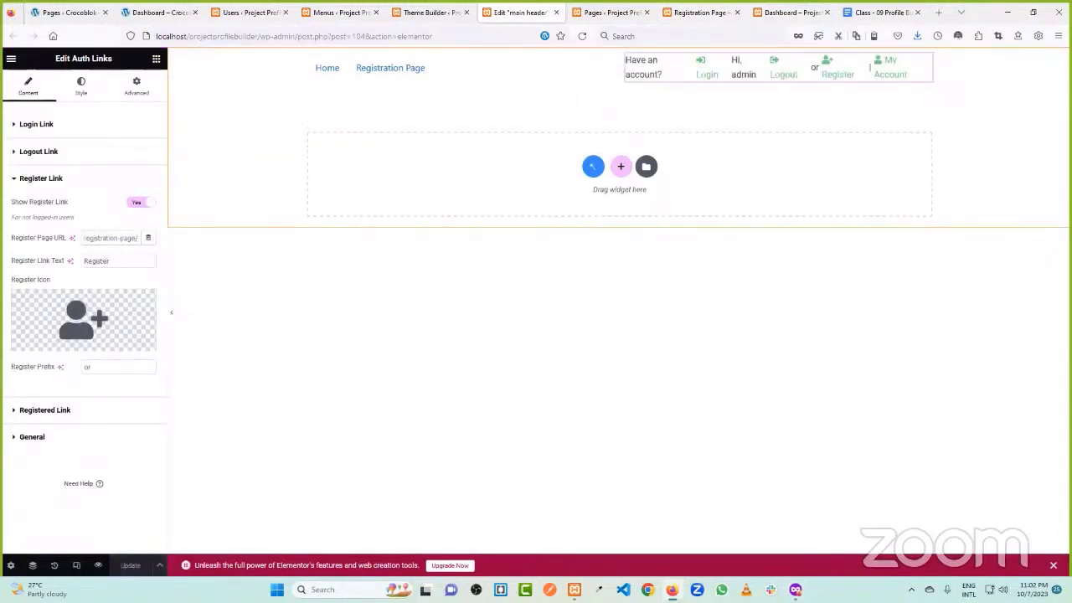
{"action": "key", "text": "alt+Tab"}
{"action": "left_click", "coordinate": [618, 36]}
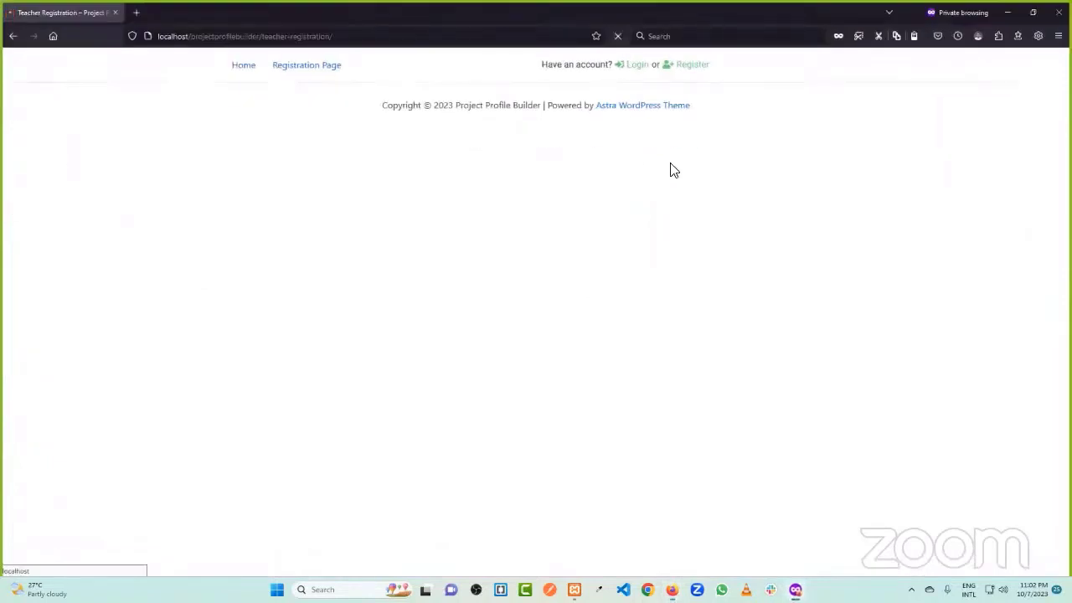
- Follow Register, open Students, go back, open teacher, then minimize the private window
{"action": "left_click", "coordinate": [689, 71]}
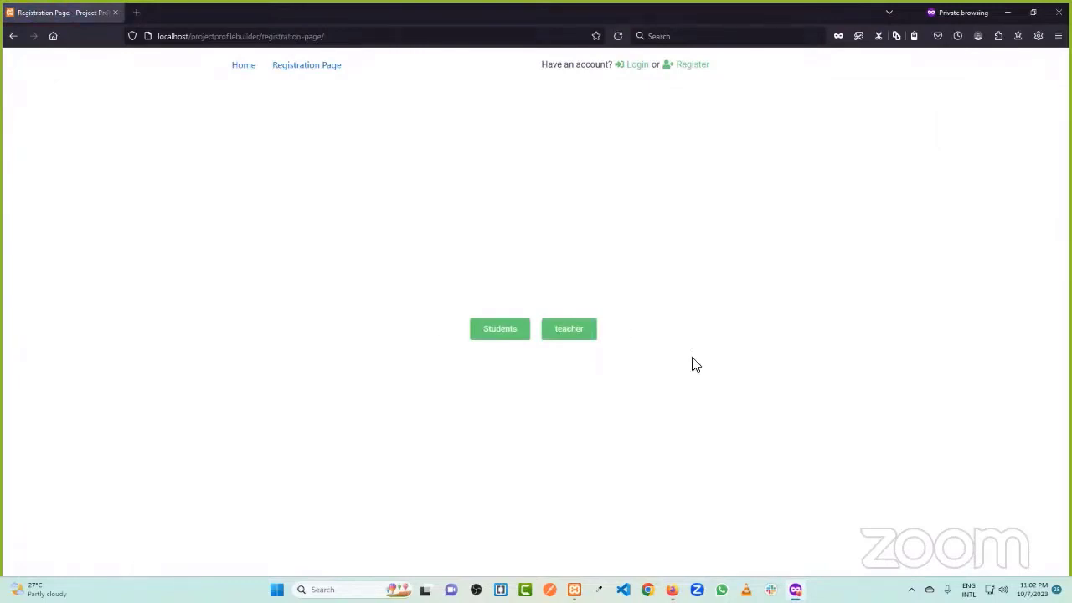
{"action": "left_click", "coordinate": [502, 331]}
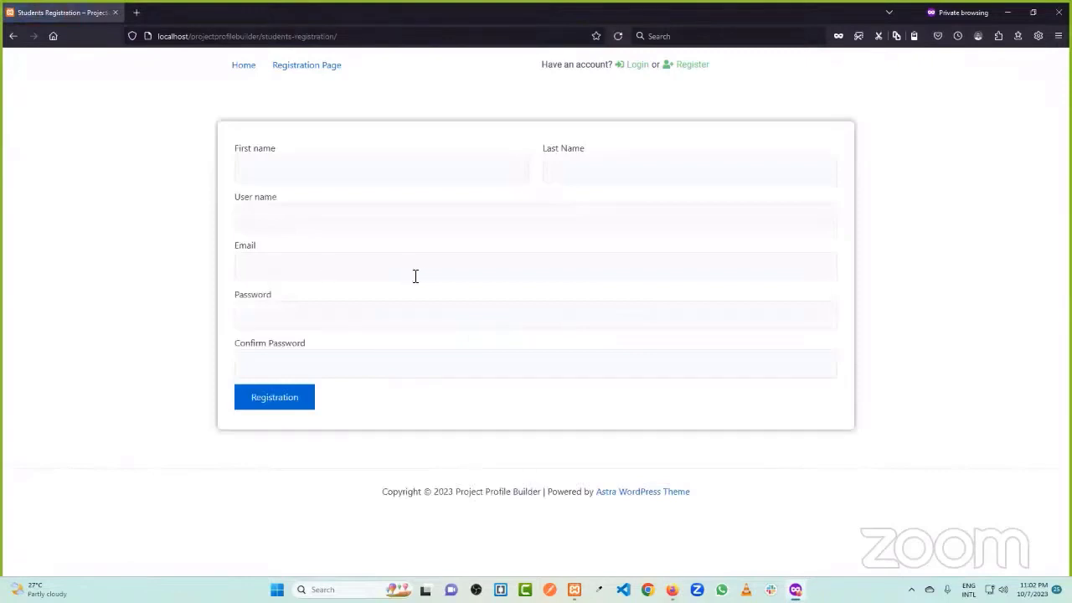
{"action": "left_click", "coordinate": [13, 36]}
{"action": "left_click", "coordinate": [575, 332]}
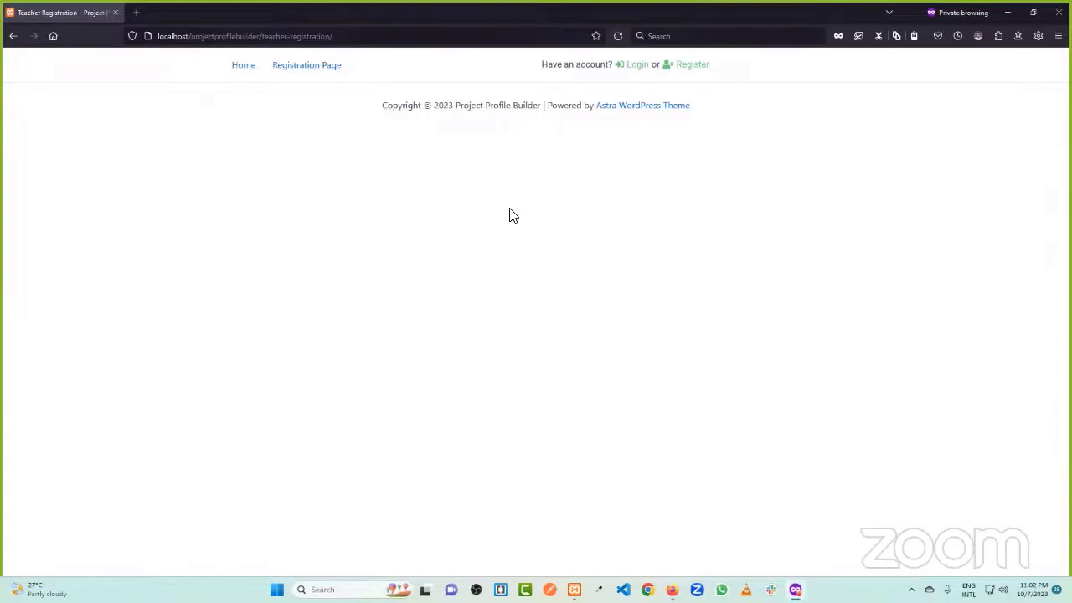
{"action": "left_click", "coordinate": [1006, 10]}
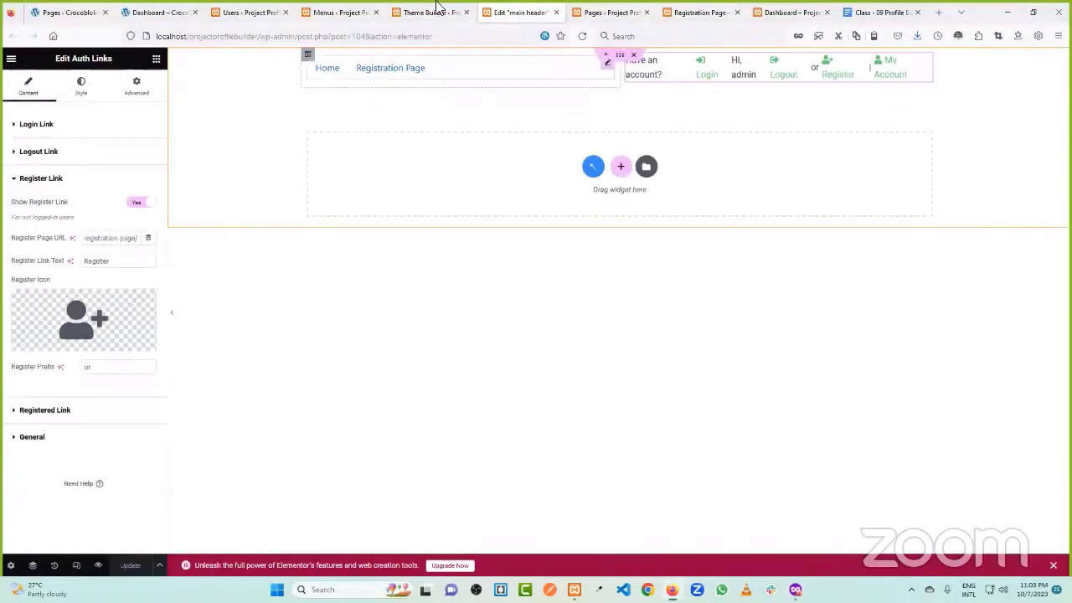
- After glancing at Theme Builder, users and menus, open Templates > Saved Templates
{"action": "left_click", "coordinate": [452, 13]}
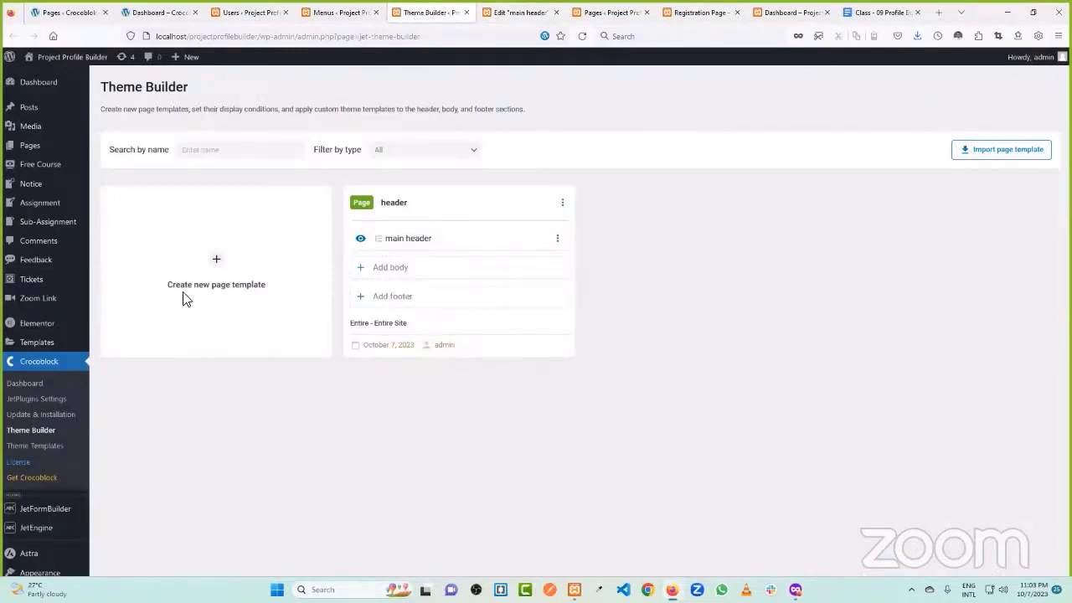
{"action": "scroll", "coordinate": [70, 242], "scroll_direction": "down", "scroll_amount": 3}
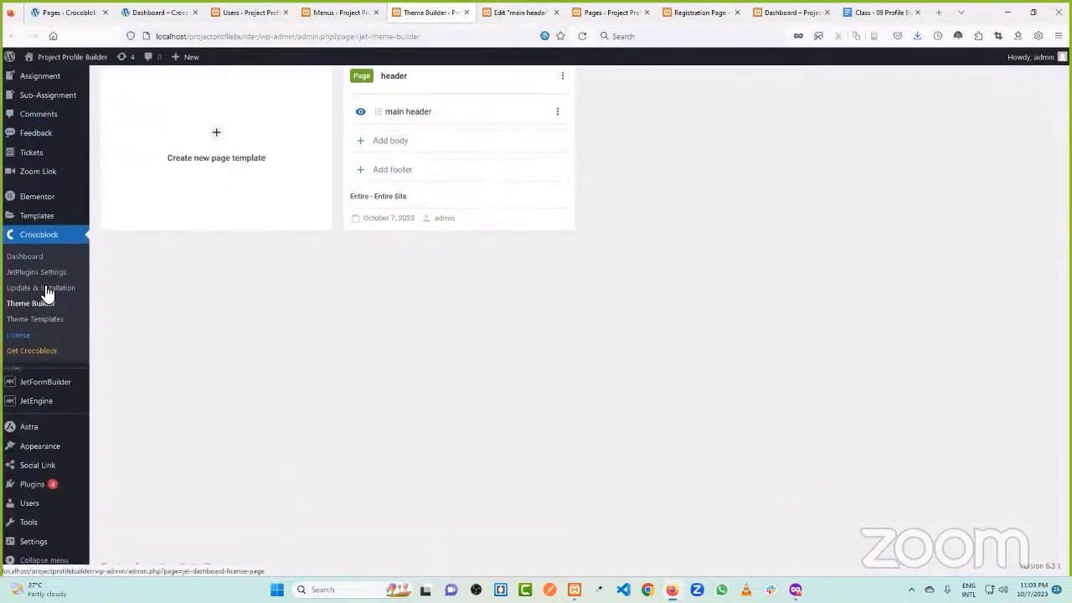
{"action": "left_click", "coordinate": [270, 12]}
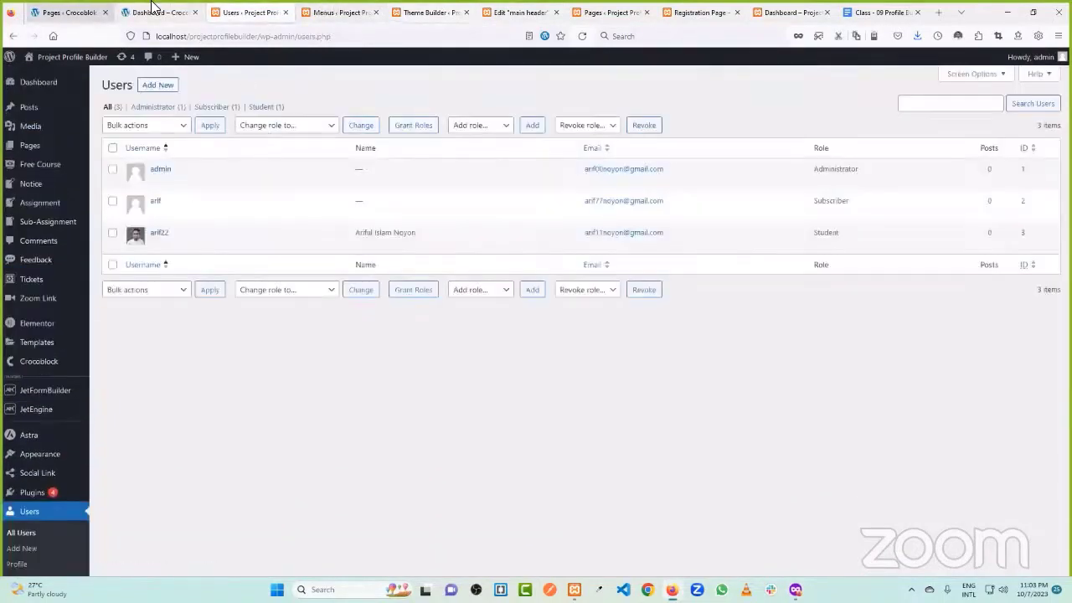
{"action": "left_click", "coordinate": [126, 10]}
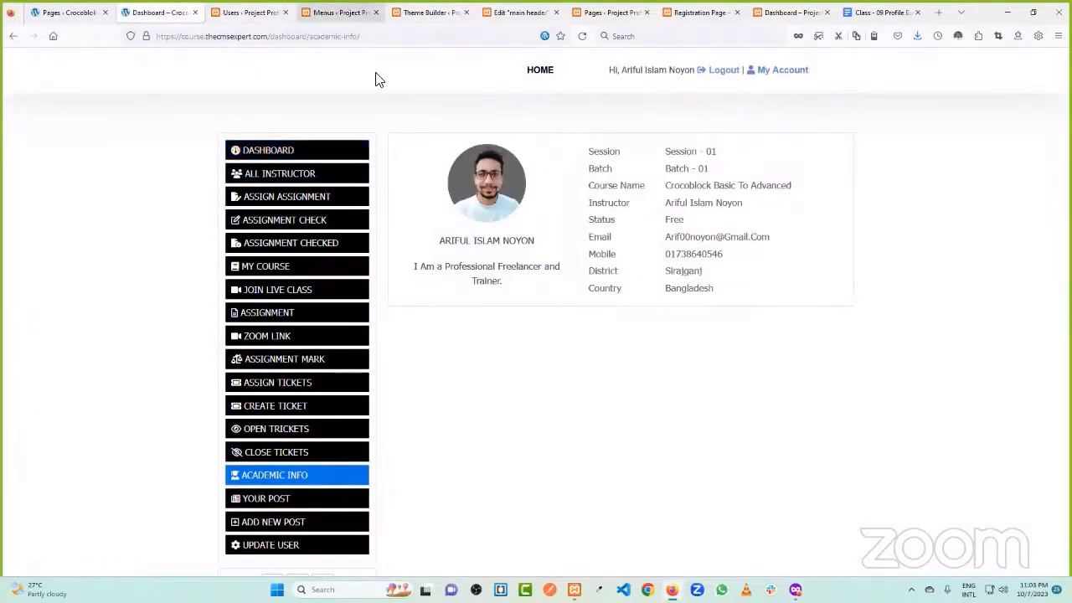
{"action": "left_click", "coordinate": [339, 12]}
{"action": "left_click", "coordinate": [429, 12]}
{"action": "scroll", "coordinate": [64, 227], "scroll_direction": "down", "scroll_amount": 3}
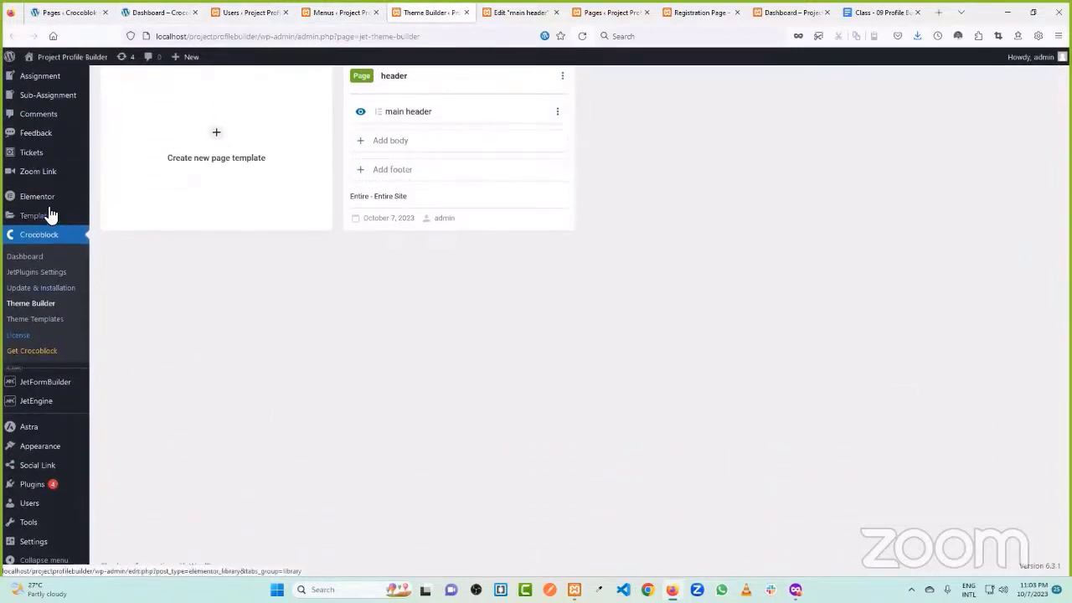
{"action": "mouse_move", "coordinate": [42, 215]}
{"action": "left_click", "coordinate": [129, 217]}
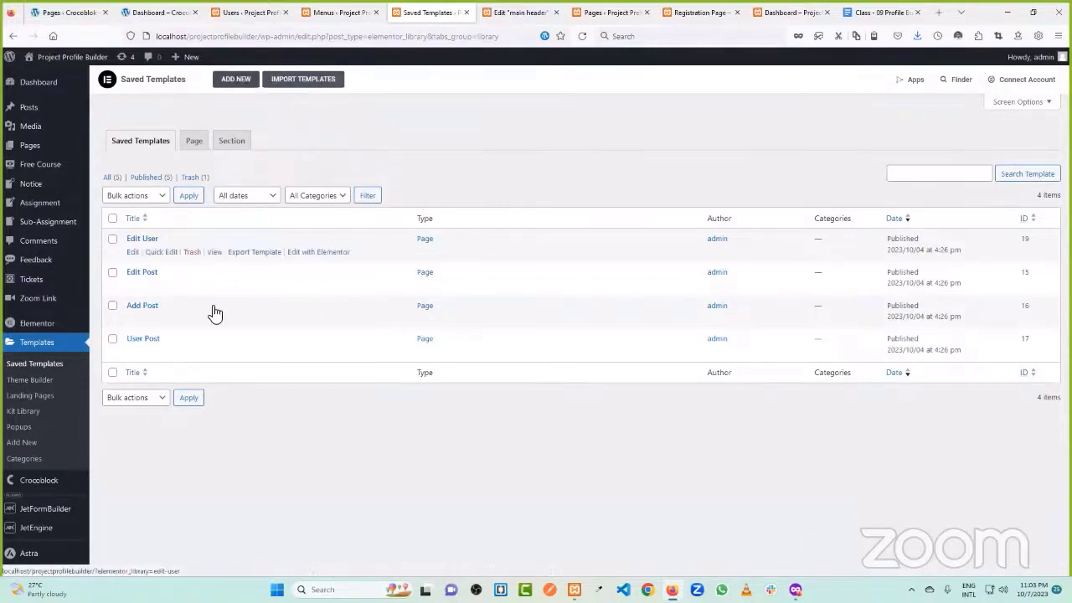
- Create a new Page-type template named 'Dash'
{"action": "left_click", "coordinate": [235, 78]}
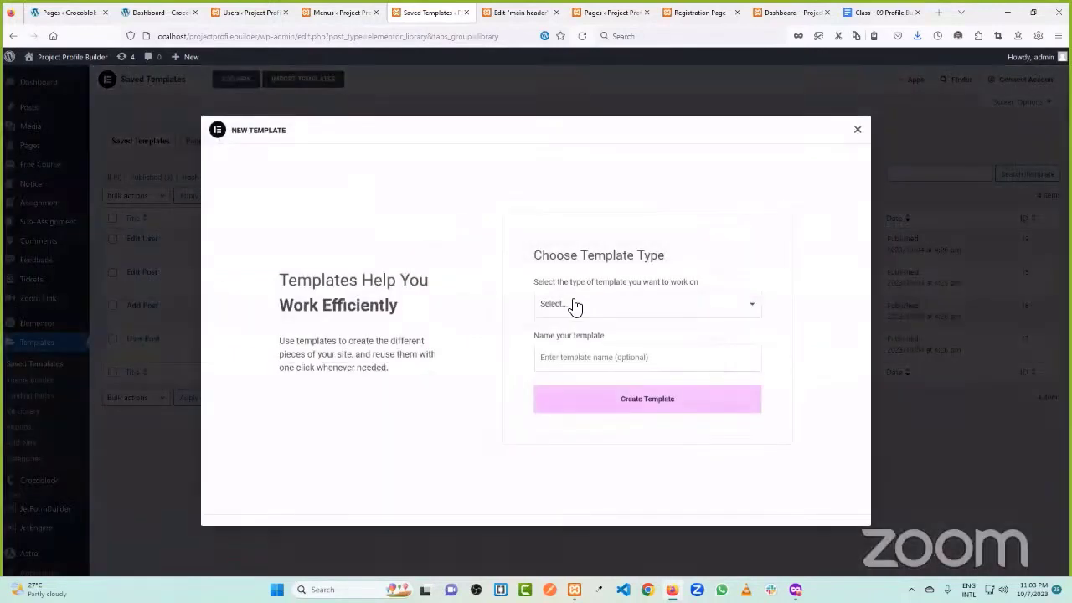
{"action": "left_click", "coordinate": [575, 305]}
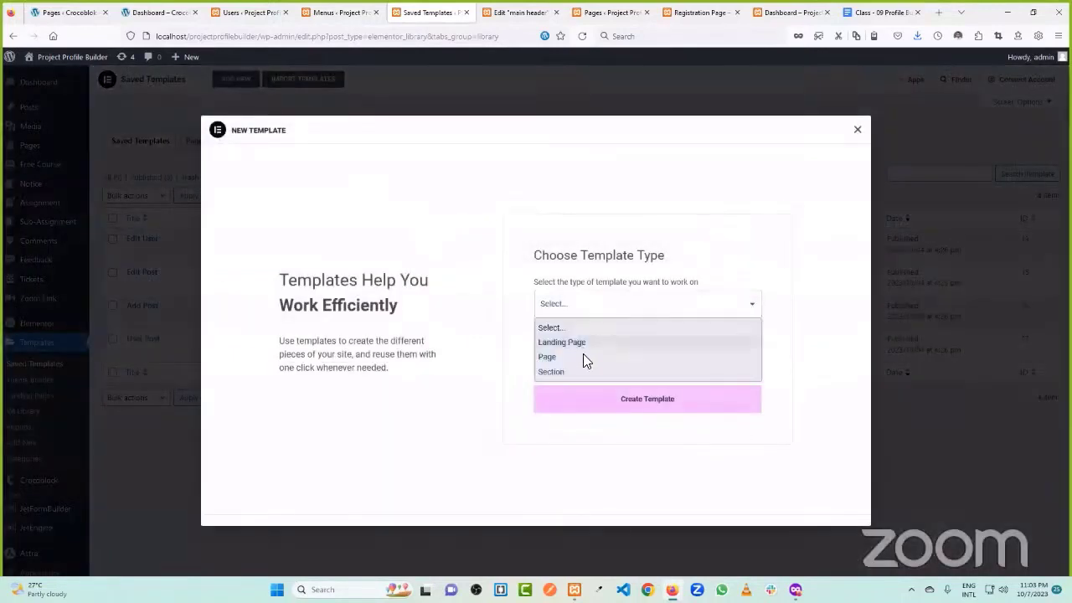
{"action": "left_click", "coordinate": [576, 356]}
{"action": "left_click", "coordinate": [594, 358]}
{"action": "type", "text": "das"}
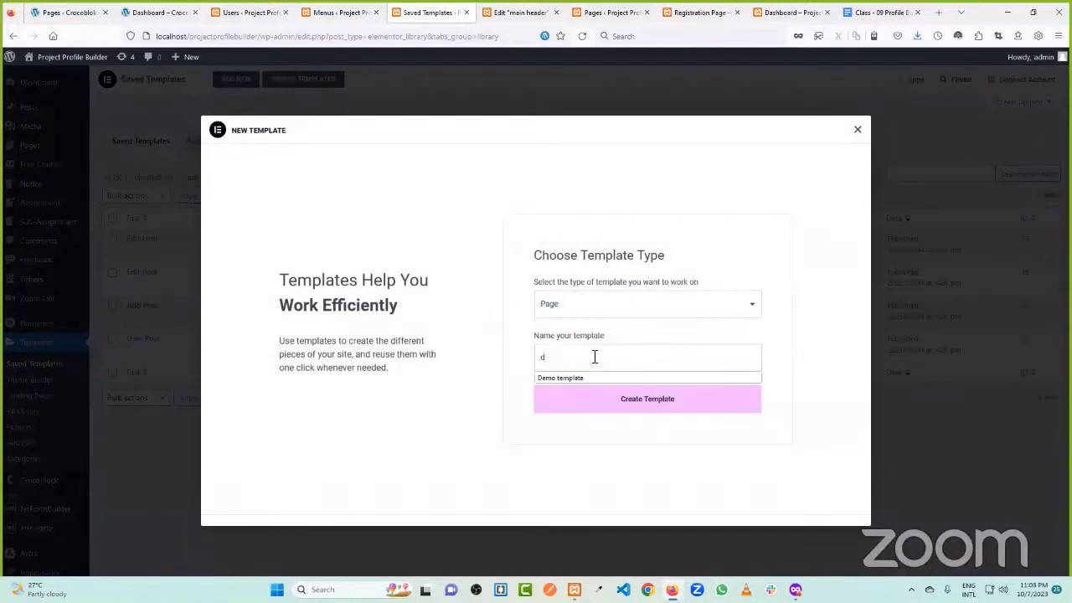
{"action": "key", "text": "BackSpace"}
{"action": "key", "text": "BackSpace"}
{"action": "key", "text": "BackSpace"}
{"action": "key", "text": "BackSpace"}
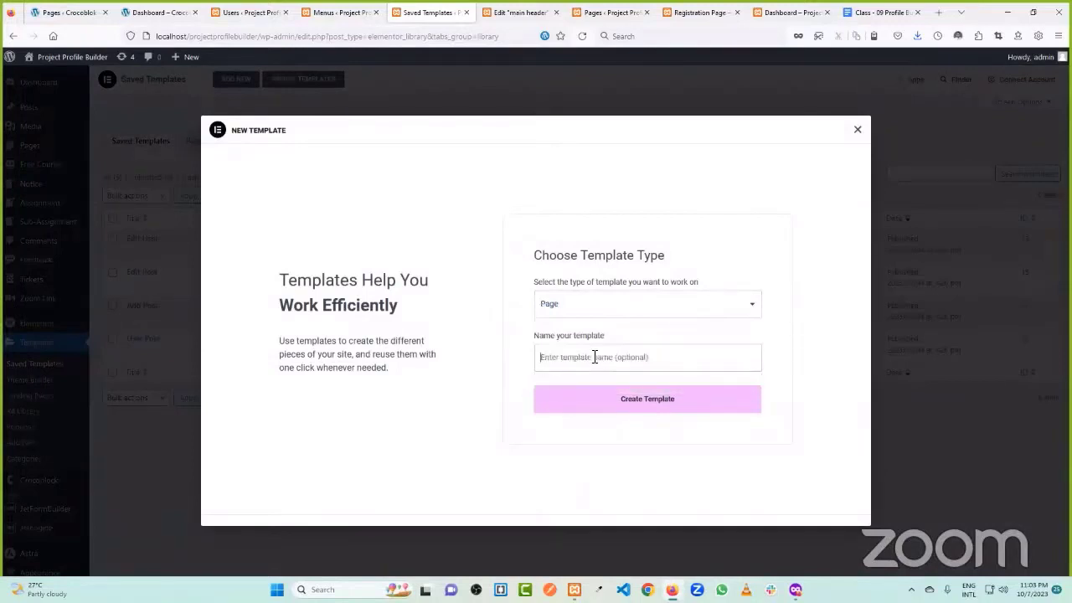
{"action": "type", "text": "Dash"}
{"action": "left_click", "coordinate": [668, 402]}
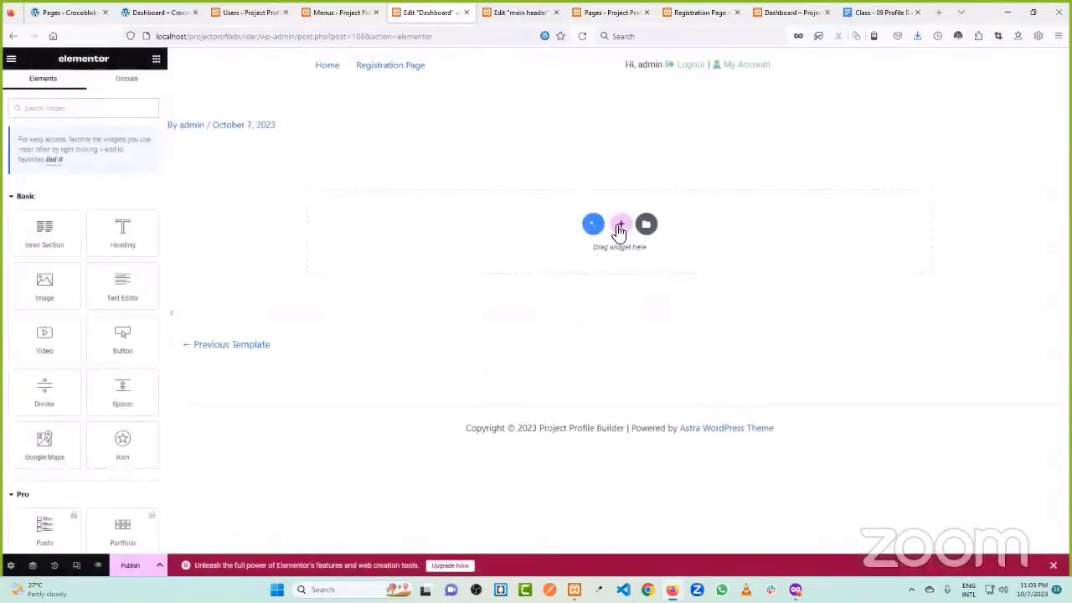
- Add a two-column section and drag the divider to narrow the left column
{"action": "left_click", "coordinate": [619, 226]}
{"action": "left_click", "coordinate": [485, 249]}
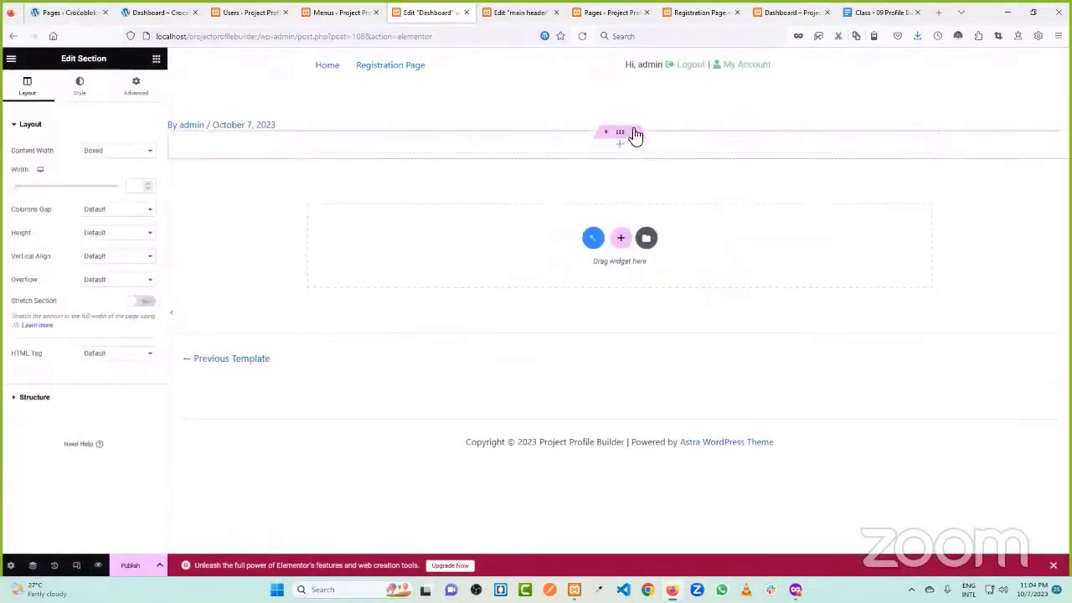
{"action": "left_click", "coordinate": [634, 131]}
{"action": "left_click", "coordinate": [621, 238]}
{"action": "left_click", "coordinate": [546, 244]}
{"action": "left_click_drag", "start_coordinate": [617, 159], "coordinate": [507, 151]}
- Search 'prof' and drop the Profile Menu widget into the left column
{"action": "left_click", "coordinate": [724, 147]}
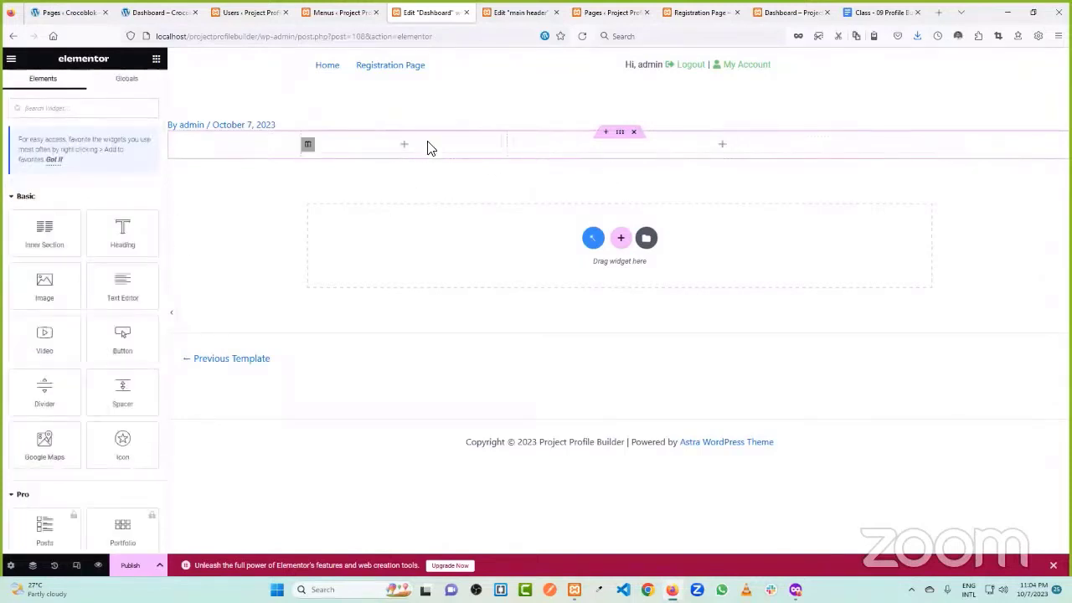
{"action": "left_click", "coordinate": [65, 111]}
{"action": "type", "text": "prof"}
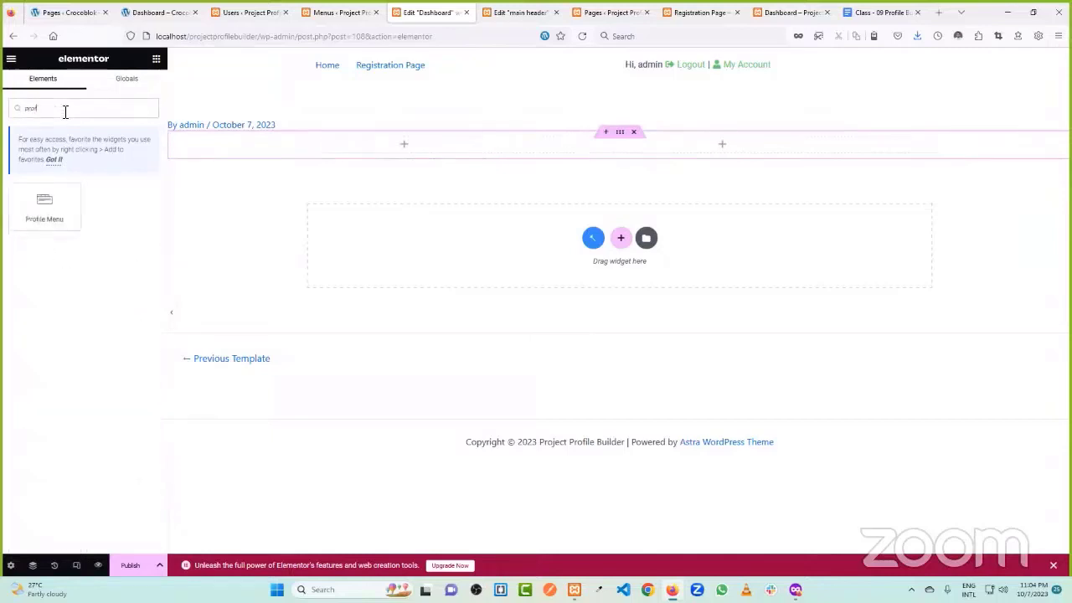
{"action": "left_click_drag", "start_coordinate": [62, 207], "coordinate": [376, 148]}
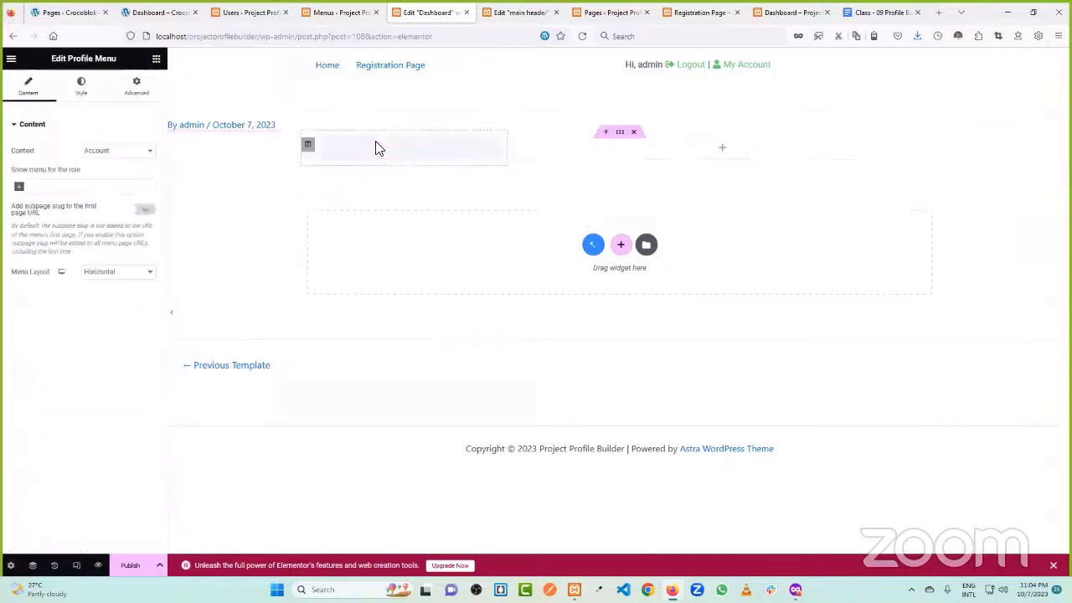
- Make the profile menu a vertical list with white link text
{"action": "left_click", "coordinate": [107, 273]}
{"action": "left_click", "coordinate": [109, 300]}
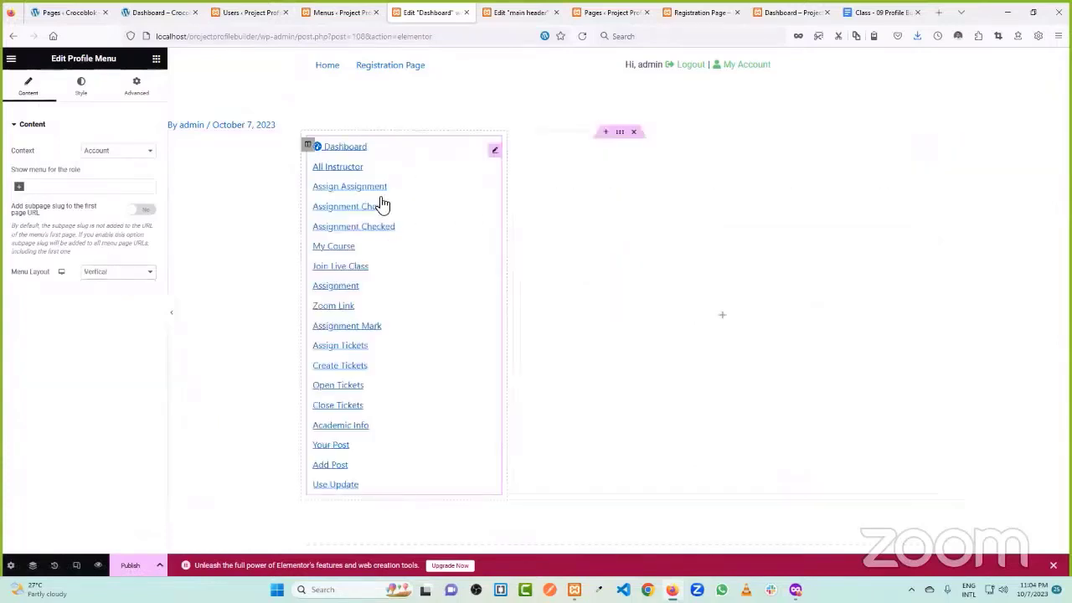
{"action": "left_click", "coordinate": [82, 90]}
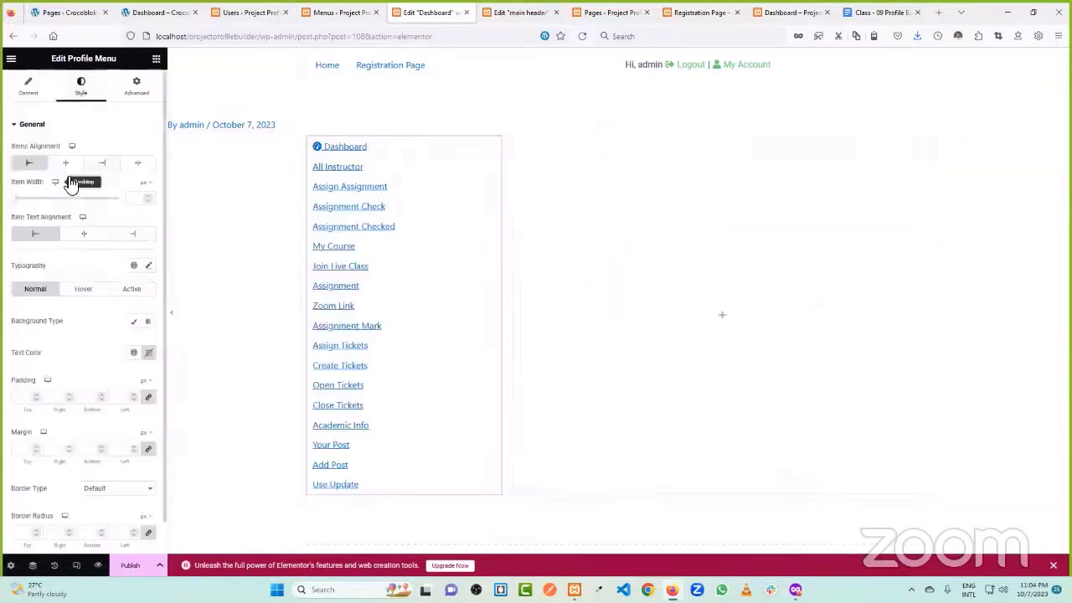
{"action": "scroll", "coordinate": [90, 285], "scroll_direction": "down", "scroll_amount": 1}
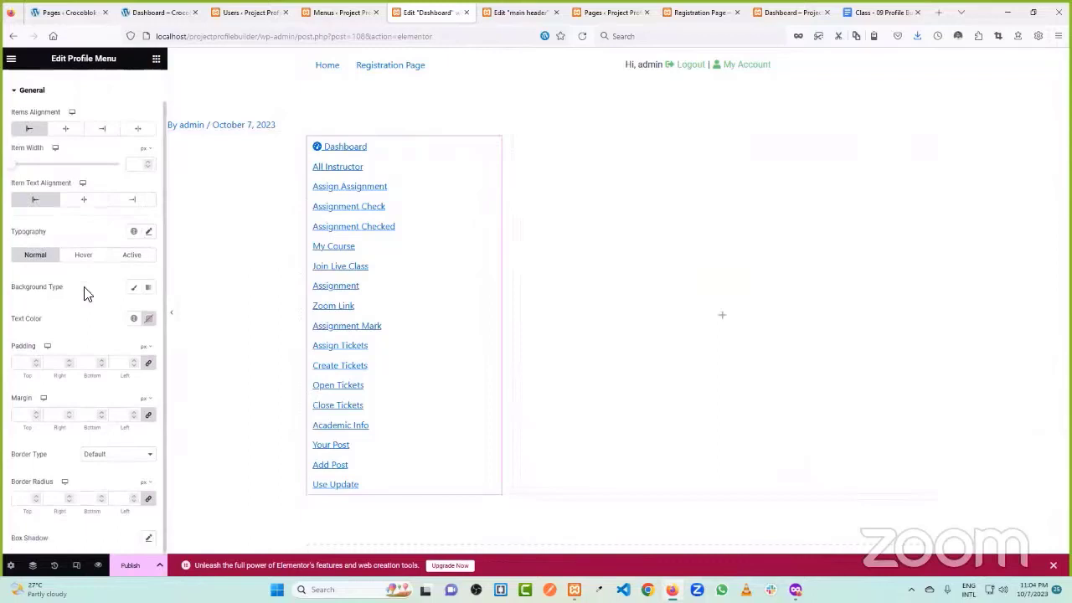
{"action": "left_click", "coordinate": [148, 320]}
{"action": "left_click_drag", "start_coordinate": [149, 380], "coordinate": [59, 350]}
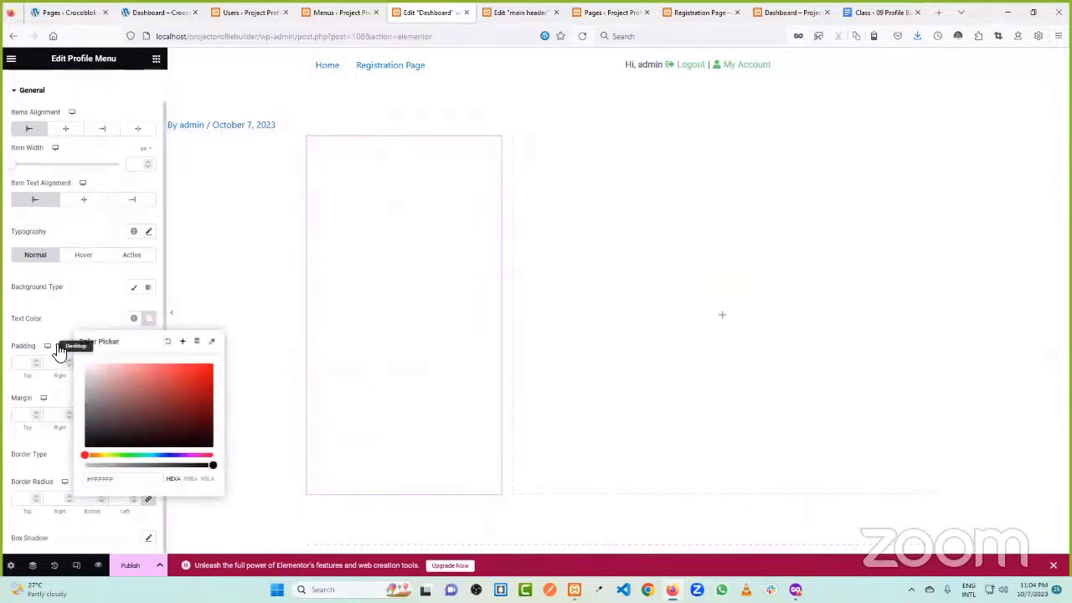
{"action": "left_click", "coordinate": [65, 303]}
- Give the menu items a black classic background and 100% width
{"action": "left_click", "coordinate": [134, 287]}
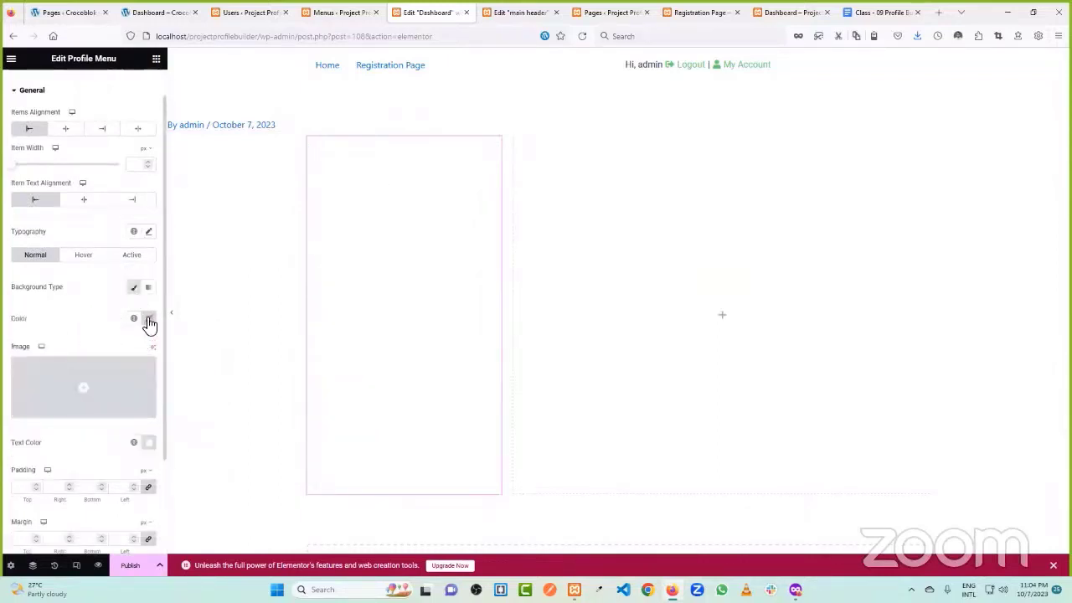
{"action": "left_click", "coordinate": [148, 319]}
{"action": "left_click_drag", "start_coordinate": [134, 377], "coordinate": [68, 467]}
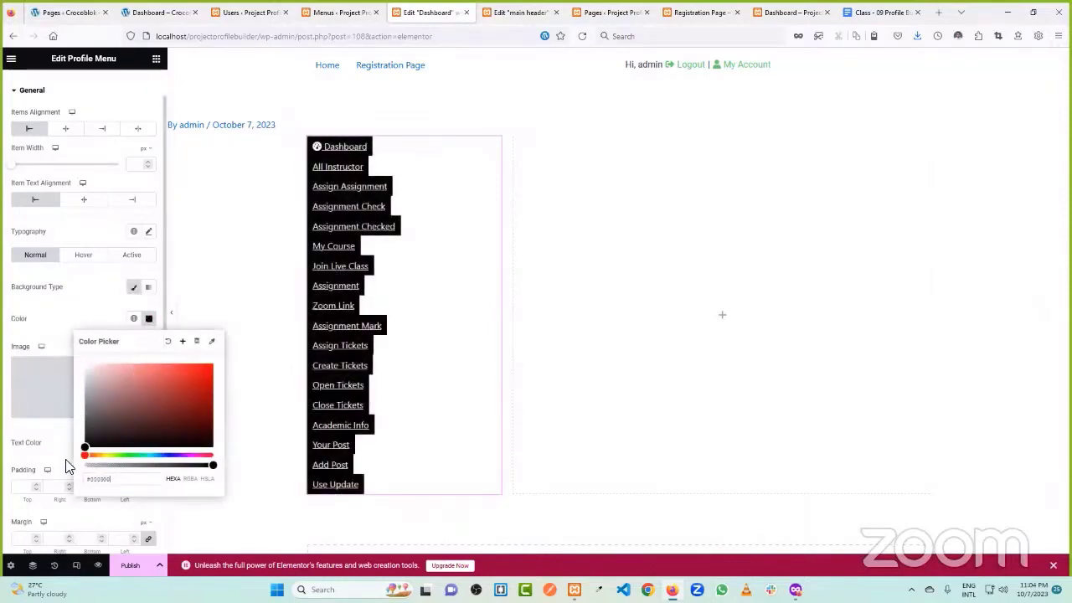
{"action": "left_click", "coordinate": [58, 325]}
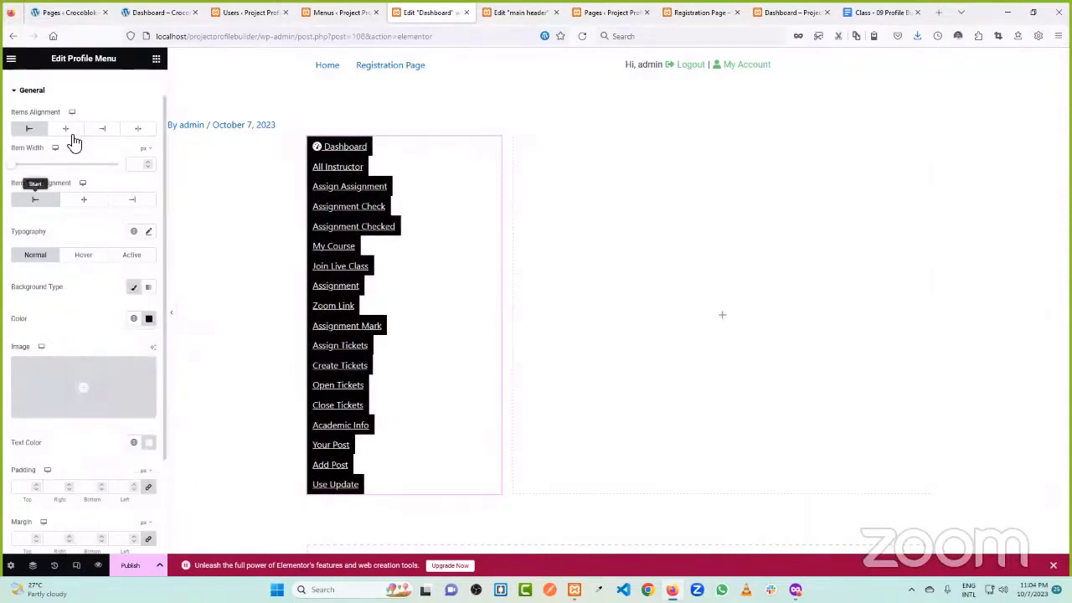
{"action": "left_click_drag", "start_coordinate": [14, 170], "coordinate": [113, 173]}
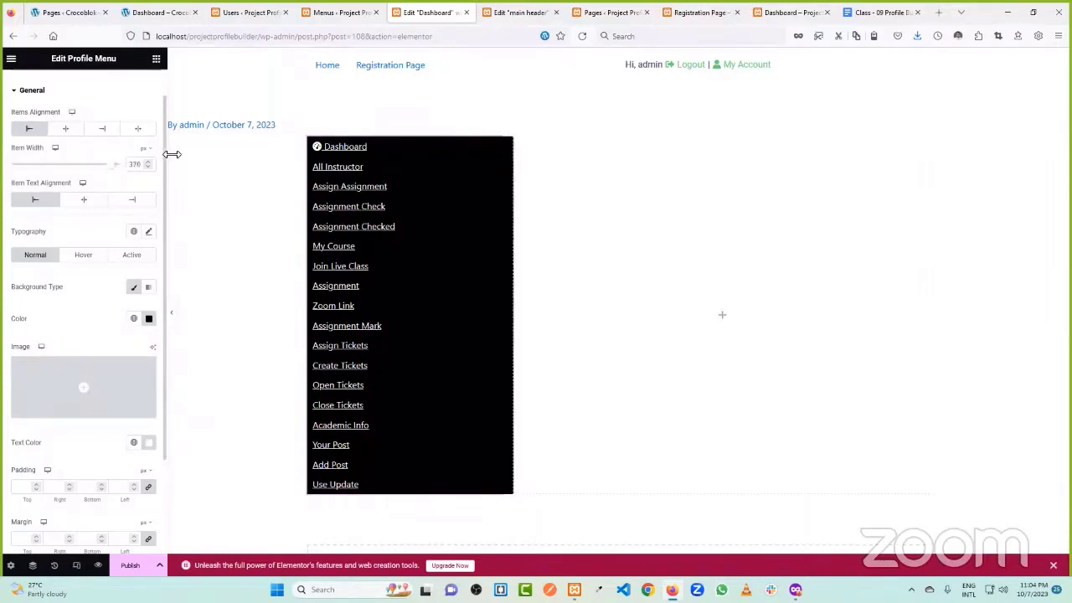
{"action": "left_click", "coordinate": [149, 157]}
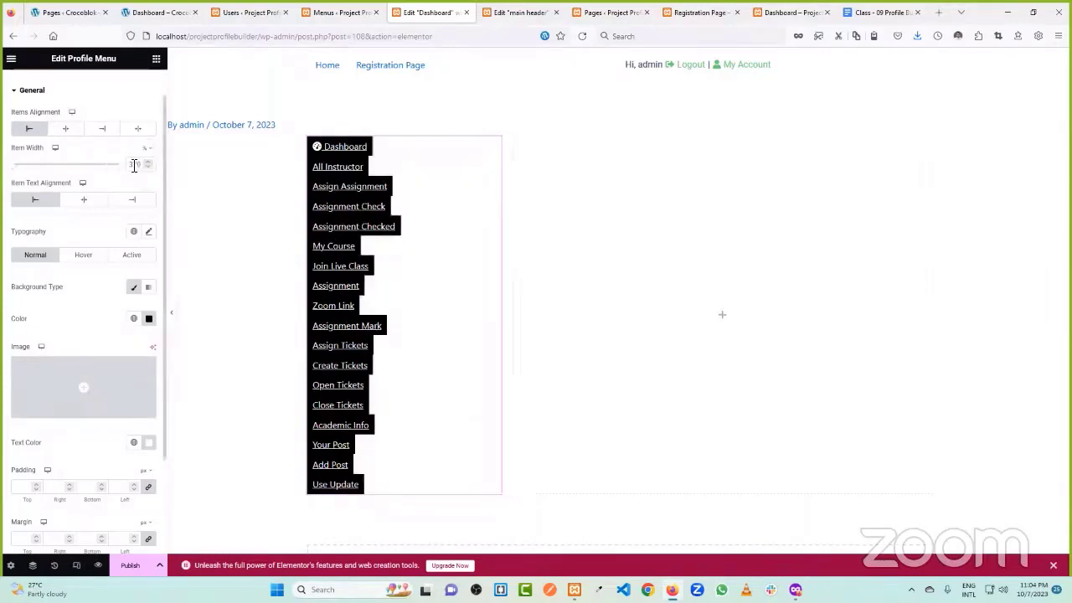
{"action": "left_click_drag", "start_coordinate": [15, 170], "coordinate": [127, 170]}
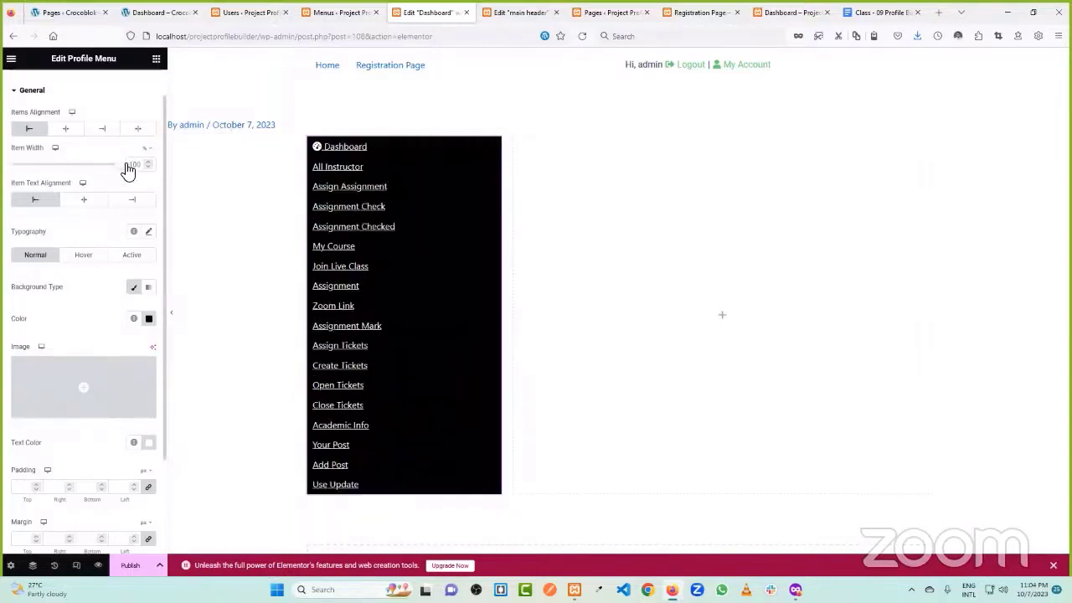
- Remove the underline from the menu links' typography
{"action": "scroll", "coordinate": [63, 201], "scroll_direction": "down", "scroll_amount": 2}
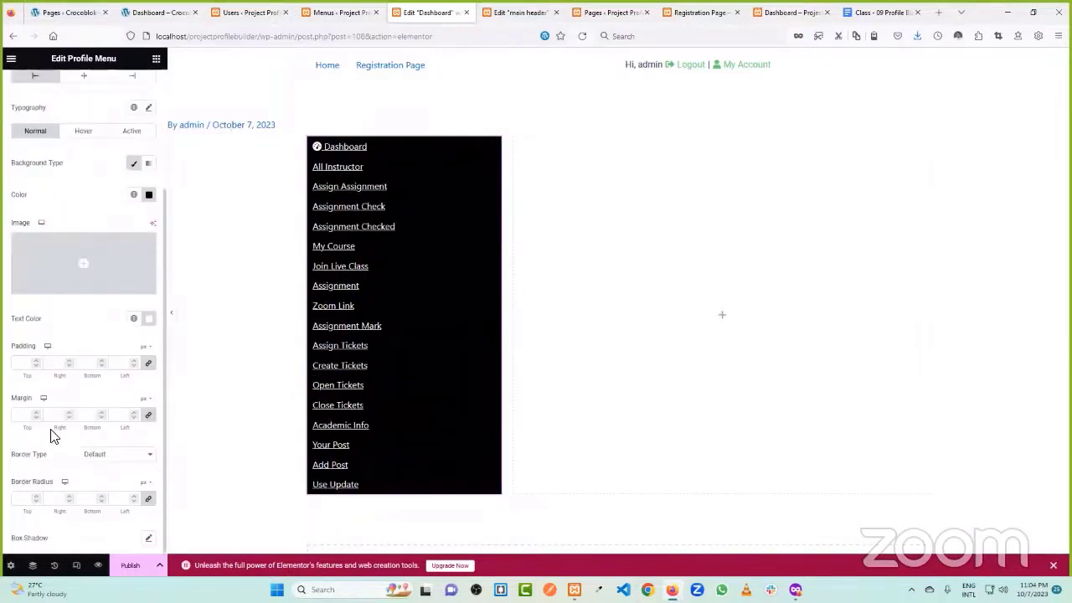
{"action": "scroll", "coordinate": [84, 211], "scroll_direction": "up", "scroll_amount": 3}
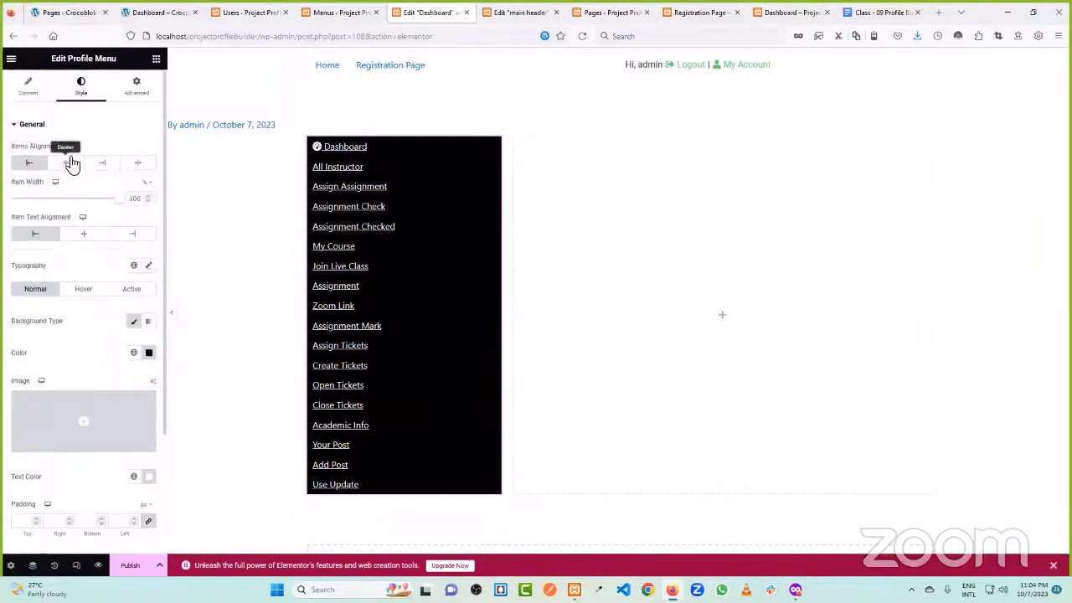
{"action": "left_click", "coordinate": [151, 265]}
{"action": "scroll", "coordinate": [121, 377], "scroll_direction": "down", "scroll_amount": 3}
{"action": "left_click", "coordinate": [117, 289]}
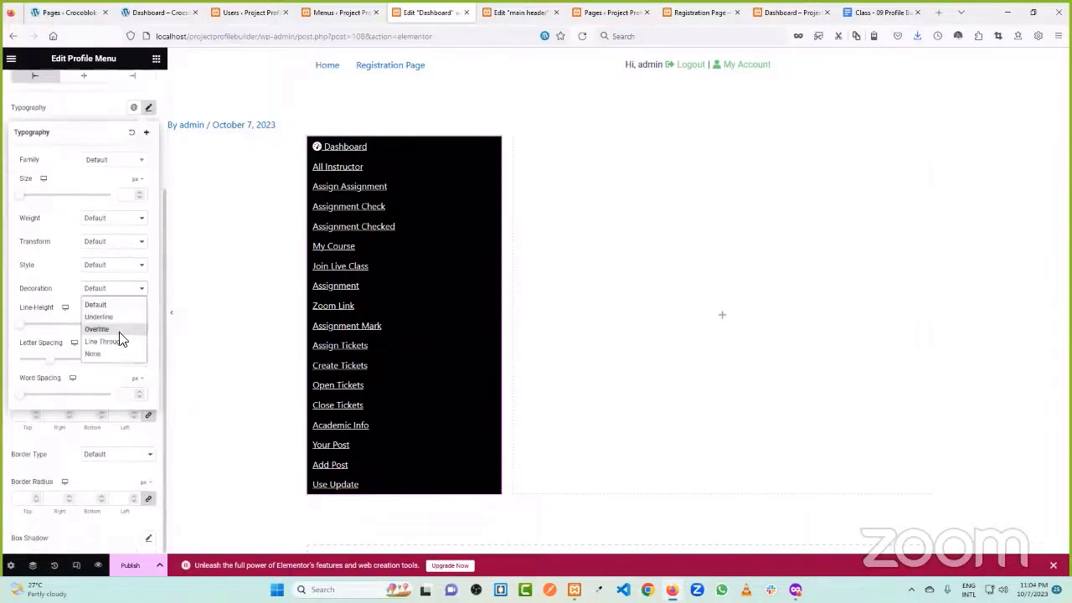
{"action": "left_click", "coordinate": [115, 352]}
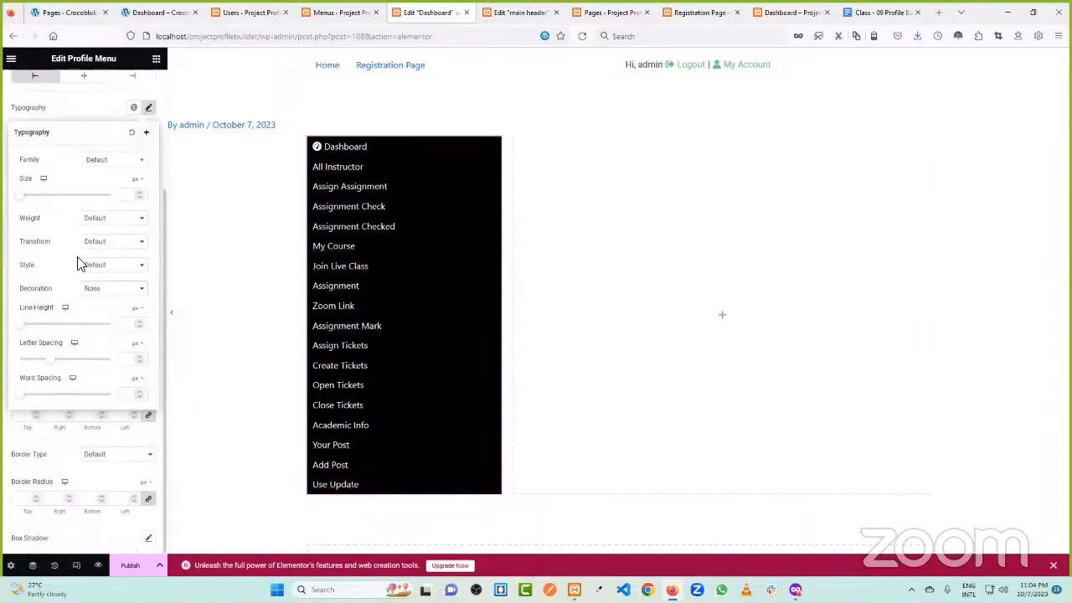
{"action": "scroll", "coordinate": [77, 264], "scroll_direction": "up", "scroll_amount": 3}
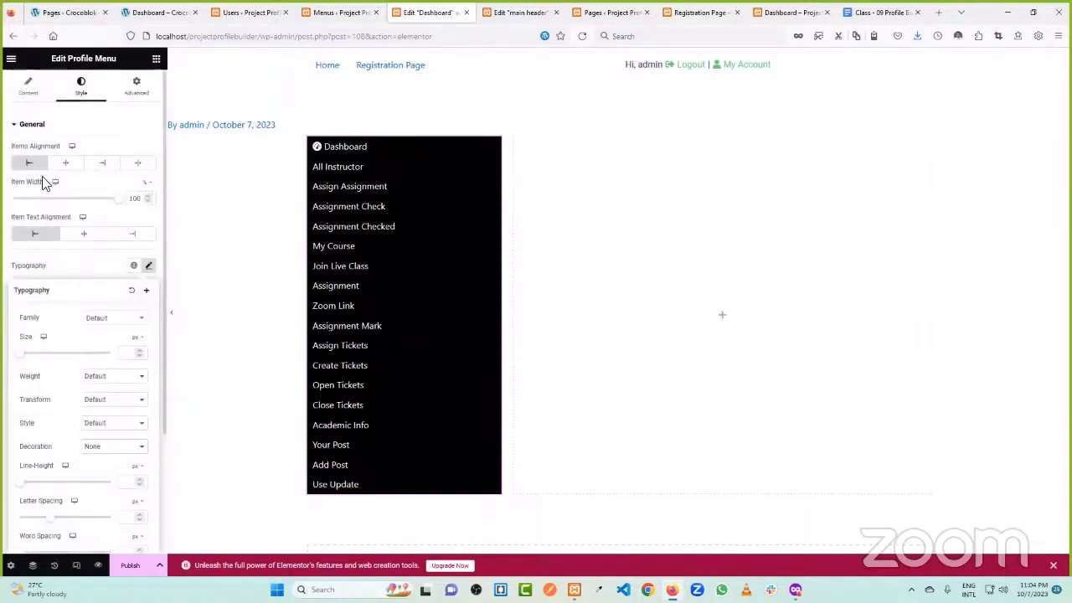
{"action": "scroll", "coordinate": [48, 201], "scroll_direction": "down", "scroll_amount": 3}
{"action": "left_click", "coordinate": [7, 443]}
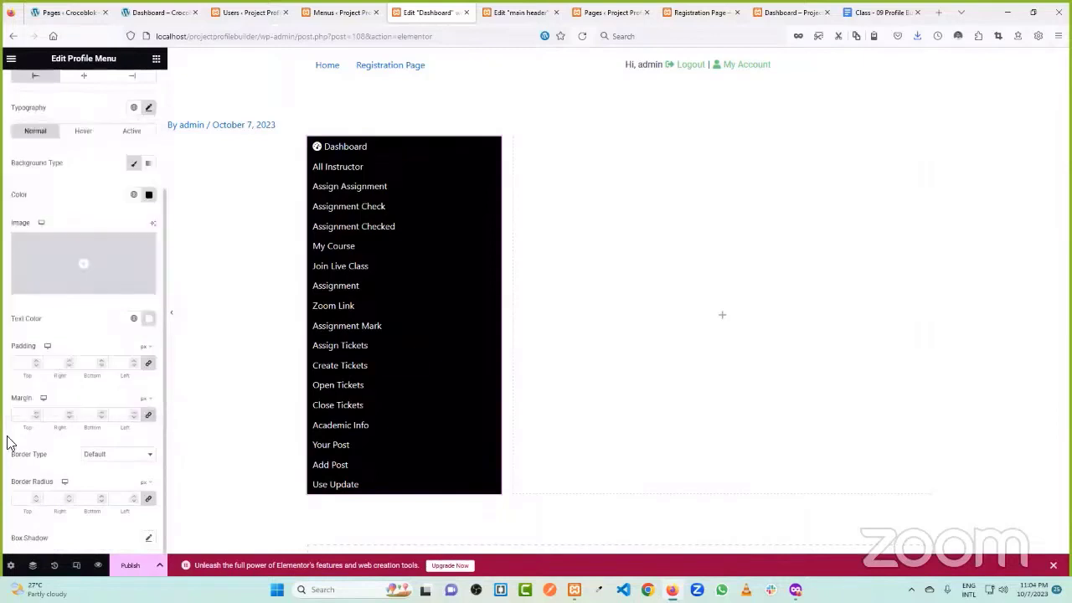
{"action": "scroll", "coordinate": [72, 277], "scroll_direction": "up", "scroll_amount": 2}
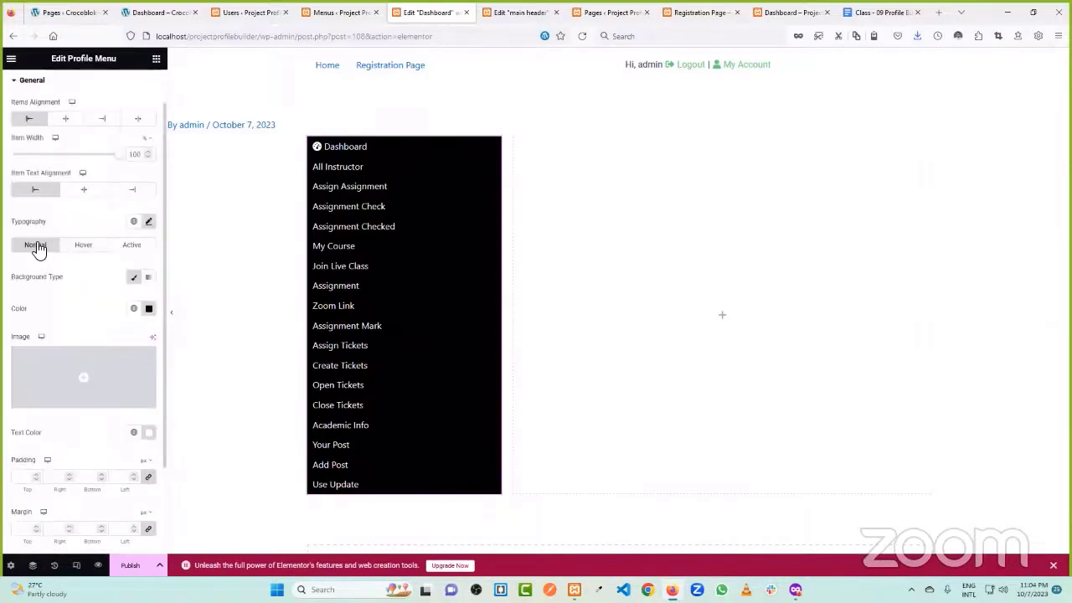
- Set the hover state text colour to light pink
{"action": "left_click", "coordinate": [93, 250]}
{"action": "left_click", "coordinate": [135, 256]}
{"action": "left_click", "coordinate": [92, 258]}
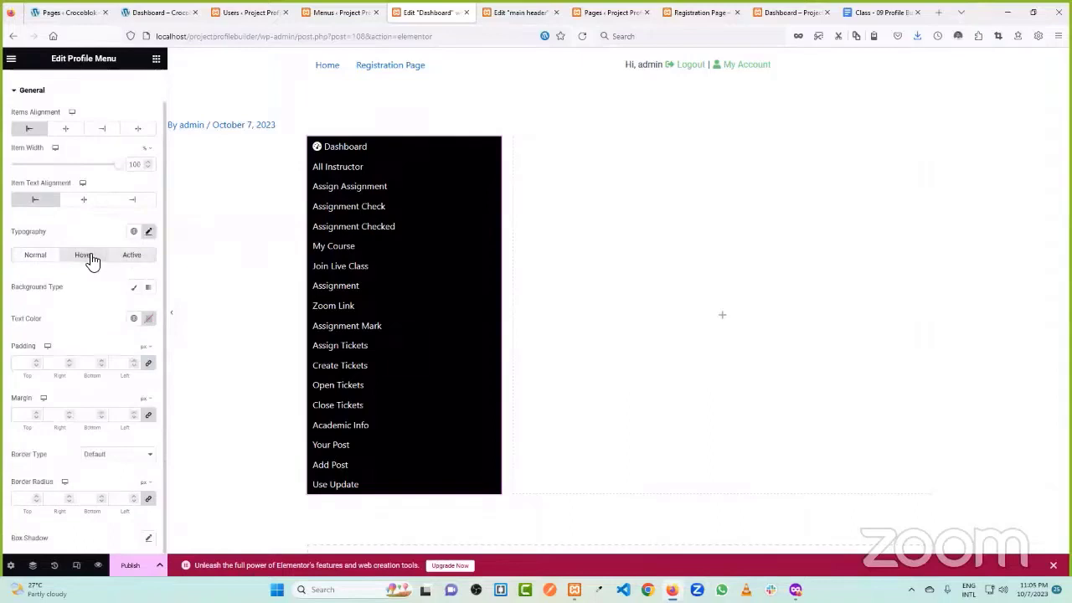
{"action": "left_click", "coordinate": [133, 287]}
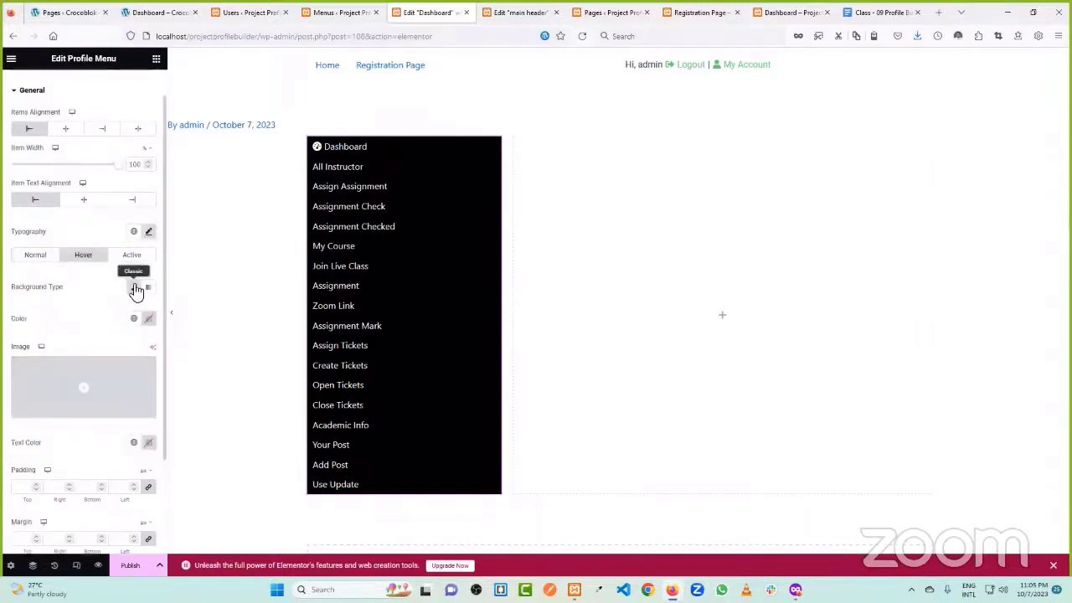
{"action": "left_click", "coordinate": [134, 287]}
{"action": "left_click", "coordinate": [148, 319]}
{"action": "left_click", "coordinate": [104, 389]}
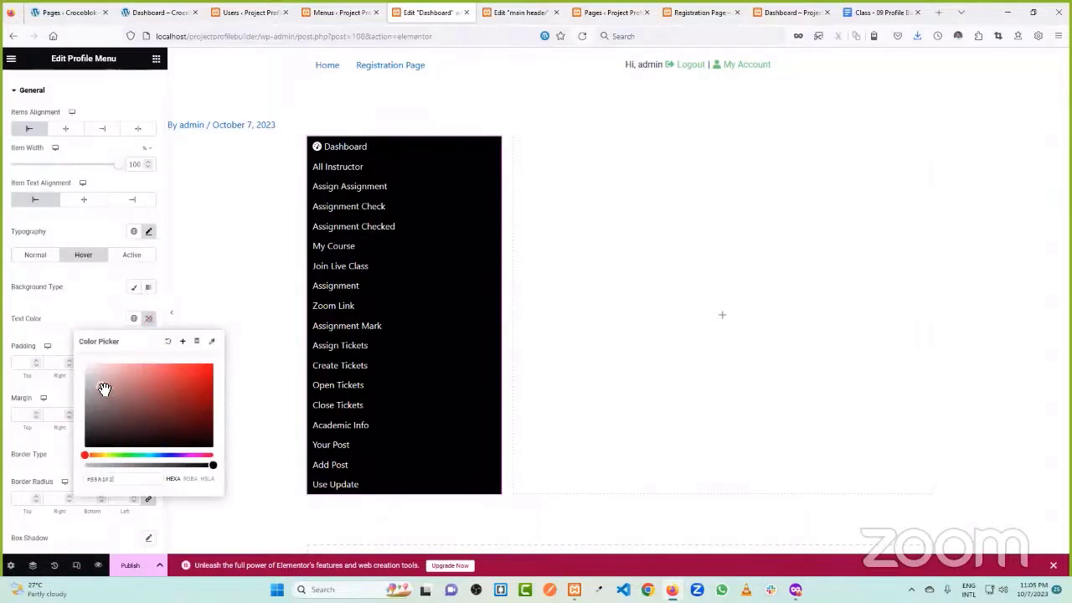
{"action": "left_click", "coordinate": [94, 330]}
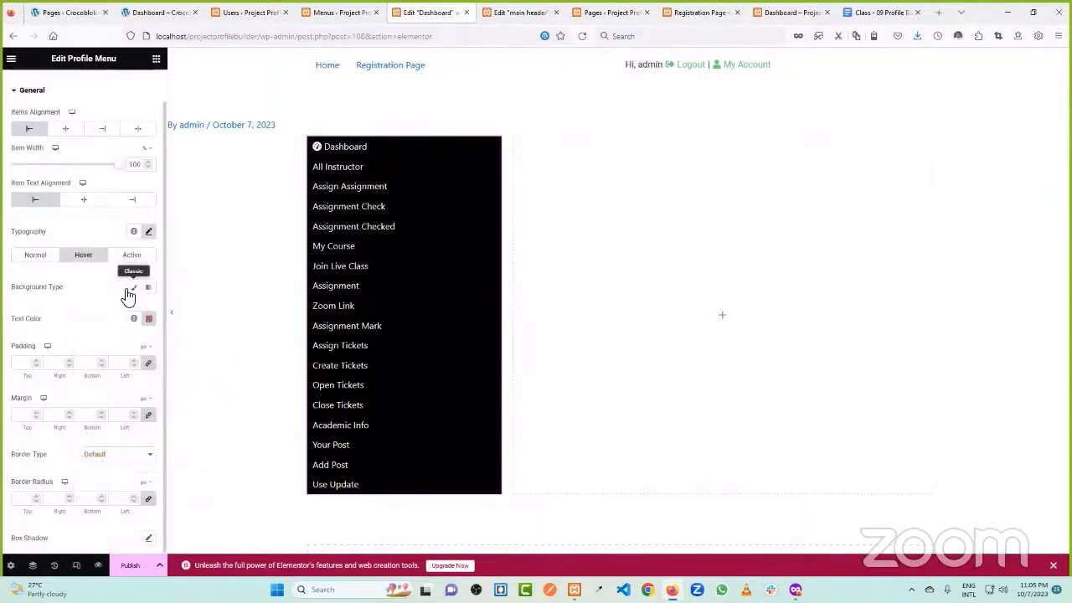
- Give hovered menu items a blue classic background
{"action": "left_click", "coordinate": [134, 289]}
{"action": "left_click", "coordinate": [148, 319]}
{"action": "left_click", "coordinate": [207, 365]}
{"action": "left_click_drag", "start_coordinate": [96, 457], "coordinate": [165, 455]}
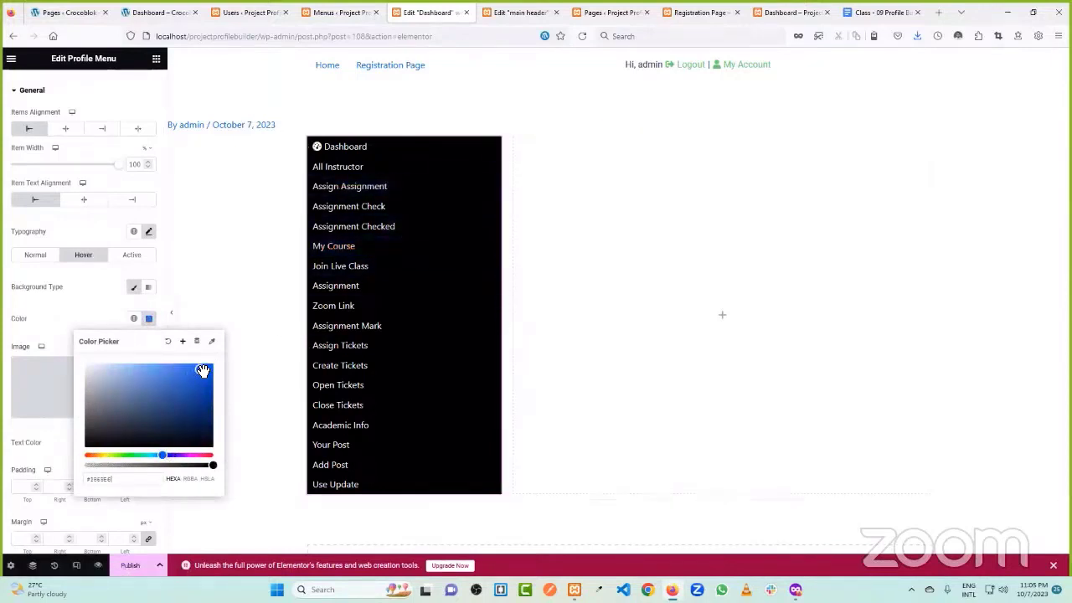
{"action": "left_click", "coordinate": [71, 313]}
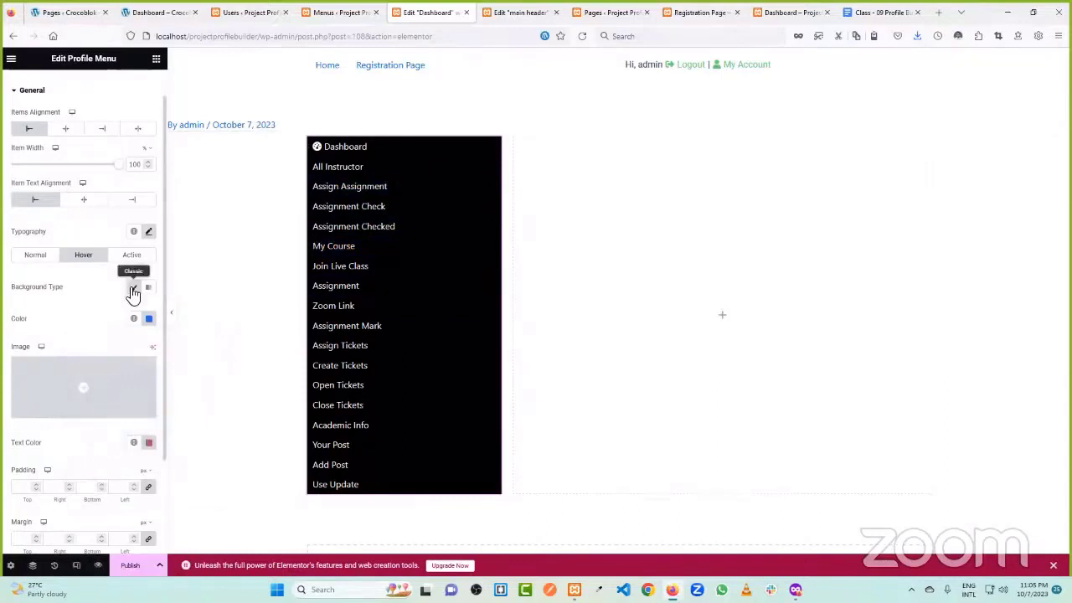
{"action": "left_click", "coordinate": [148, 442]}
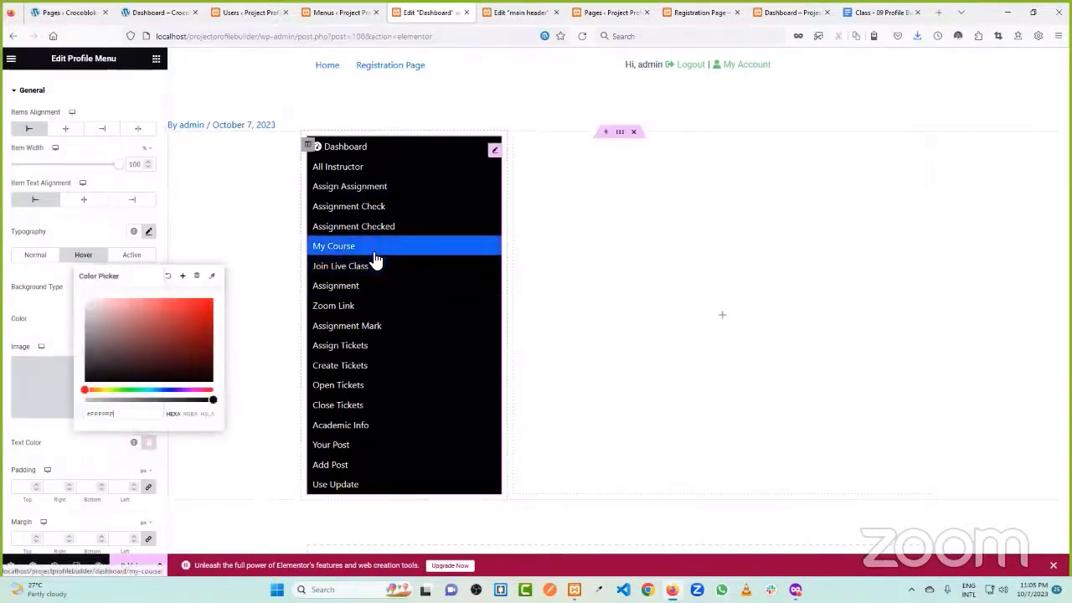
{"action": "left_click", "coordinate": [67, 287]}
- Set the active item to a blue classic background with white text
{"action": "left_click", "coordinate": [134, 255]}
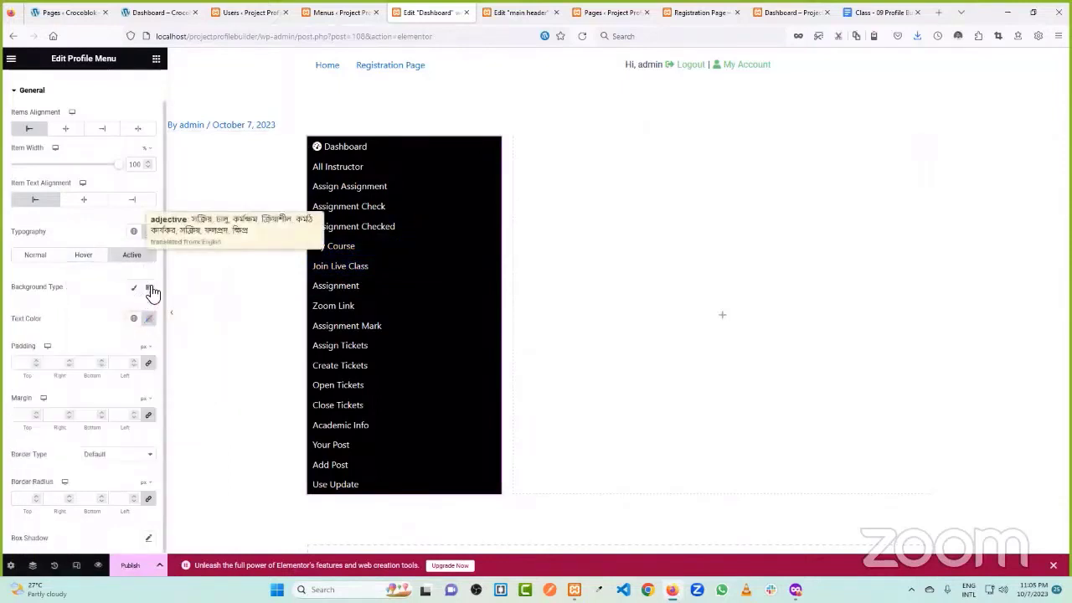
{"action": "left_click", "coordinate": [137, 288]}
{"action": "left_click", "coordinate": [148, 318]}
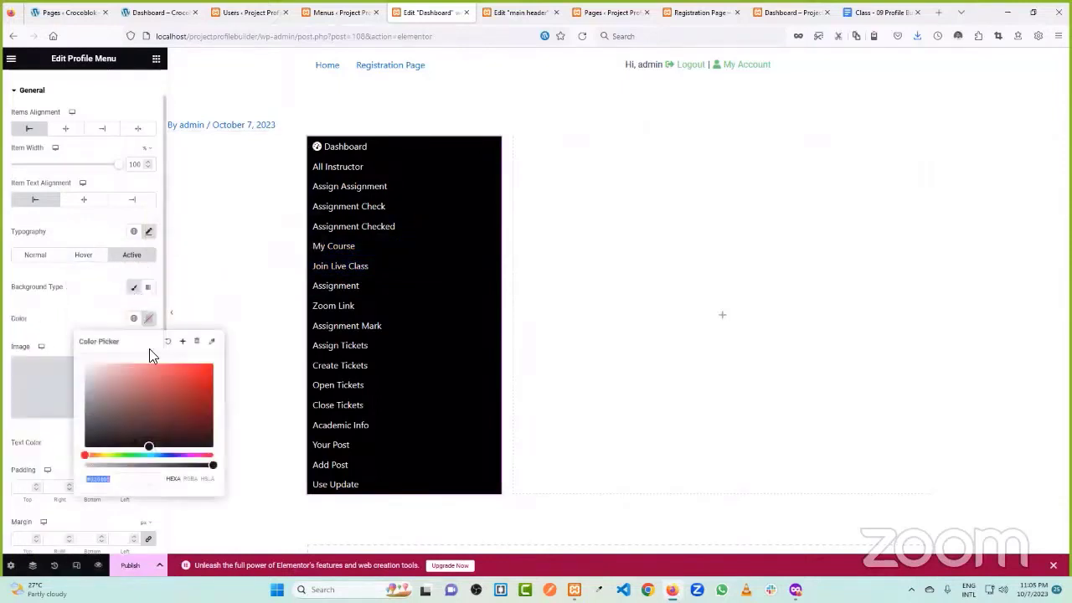
{"action": "left_click_drag", "start_coordinate": [86, 454], "coordinate": [166, 455]}
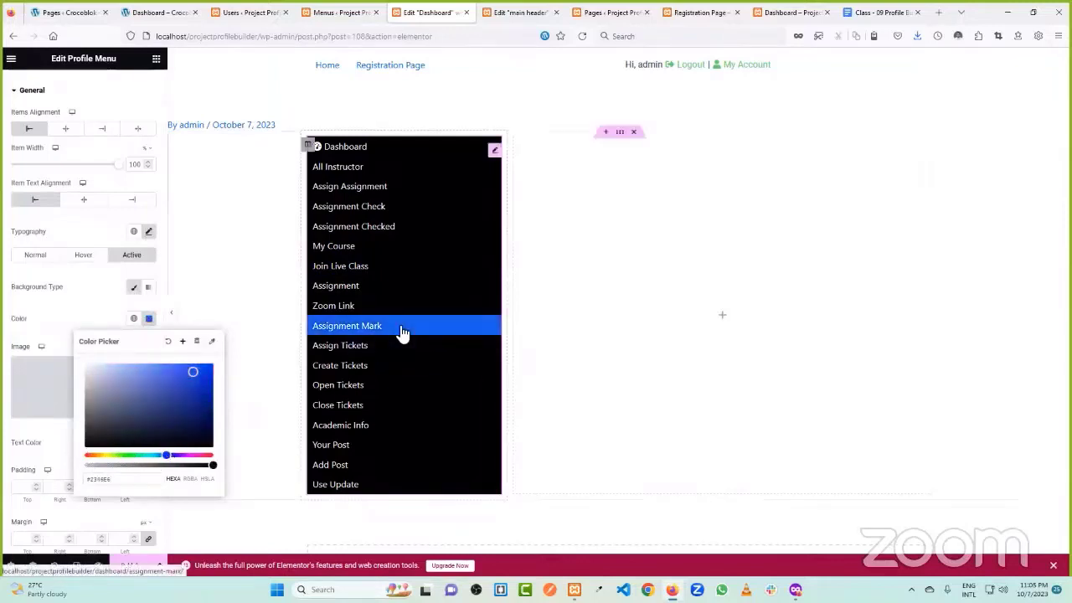
{"action": "left_click", "coordinate": [108, 311]}
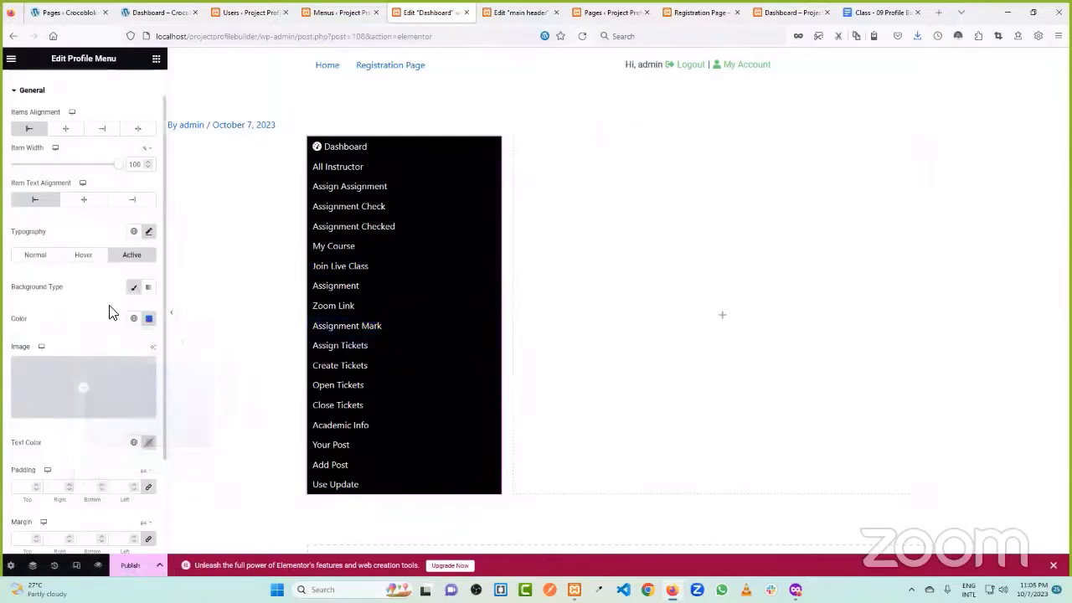
{"action": "left_click", "coordinate": [149, 444]}
{"action": "left_click", "coordinate": [63, 313]}
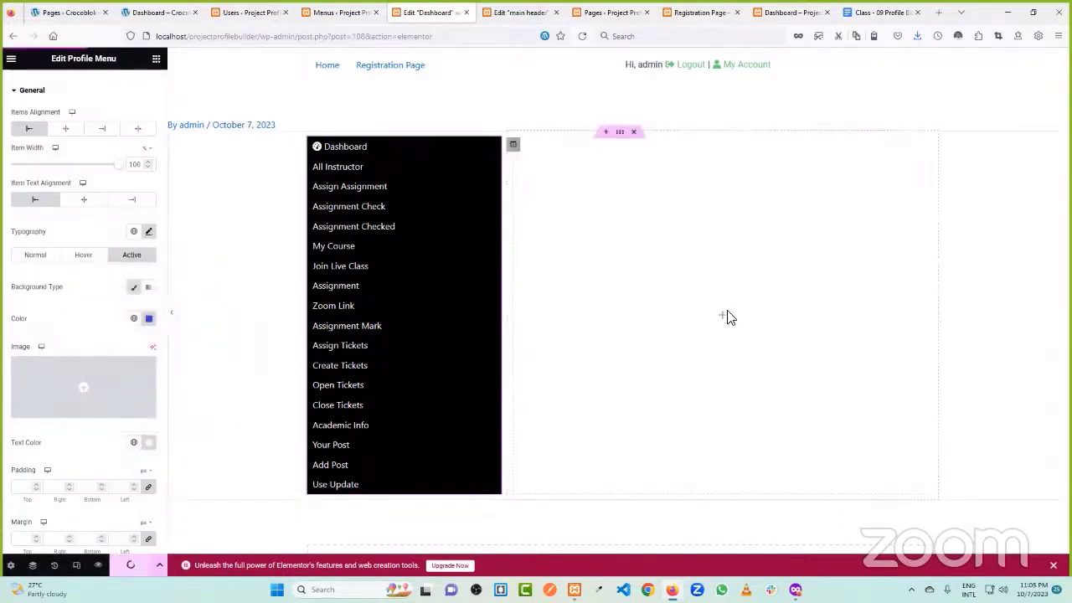
- Look over the live site's Dashboard page, including its welcome text and tagline
{"action": "left_click", "coordinate": [178, 8]}
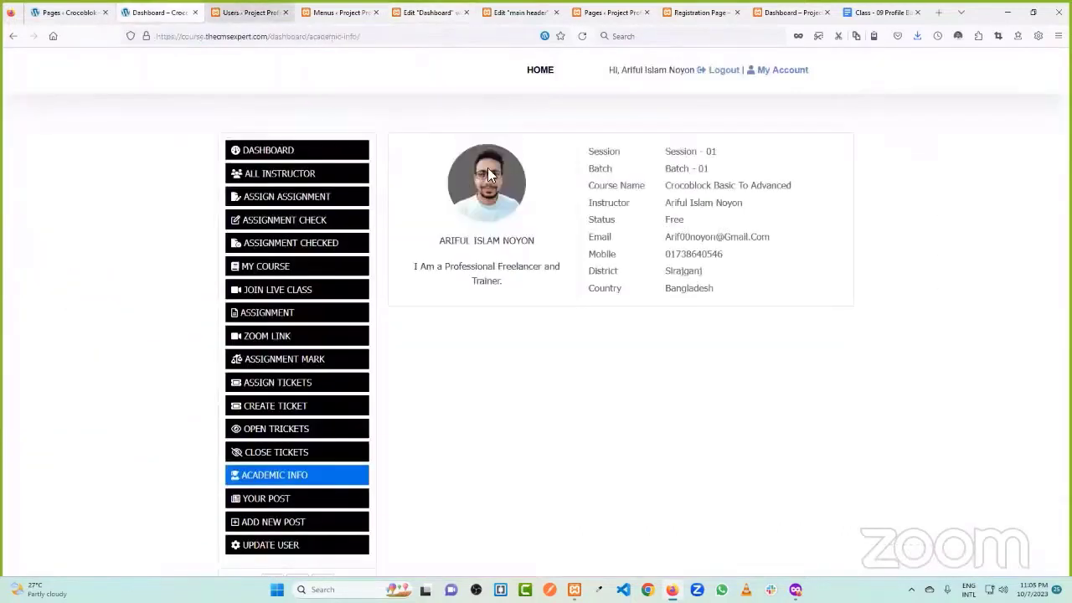
{"action": "left_click", "coordinate": [270, 156]}
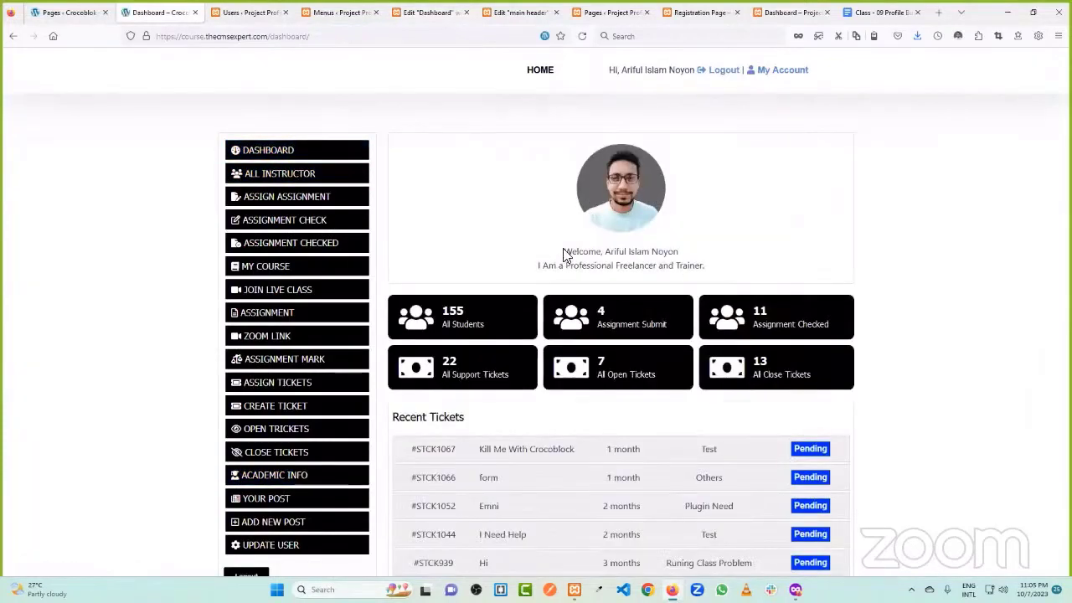
{"action": "left_click_drag", "start_coordinate": [563, 253], "coordinate": [707, 272]}
{"action": "left_click", "coordinate": [709, 274]}
- Close the Edit "main header" editor tab
{"action": "left_click", "coordinate": [335, 13]}
{"action": "left_click", "coordinate": [427, 12]}
{"action": "left_click", "coordinate": [519, 12]}
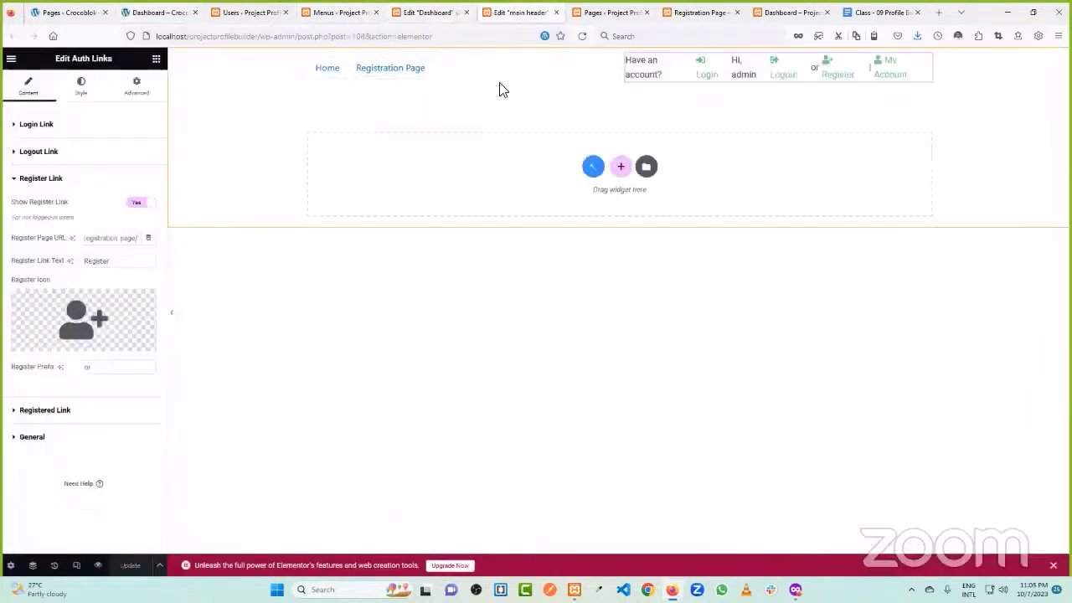
{"action": "left_click", "coordinate": [557, 12]}
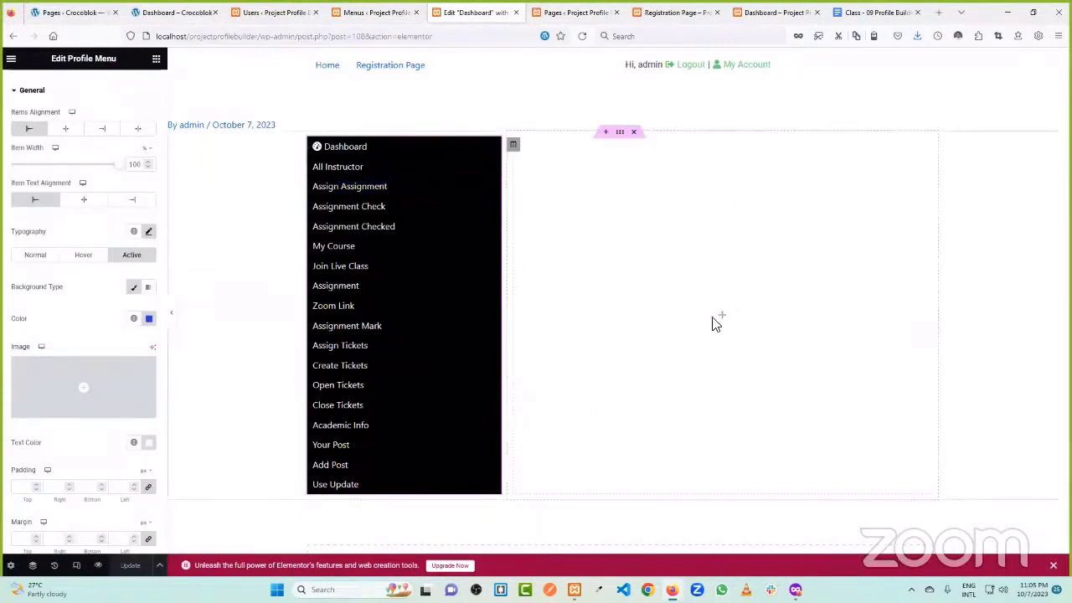
- Place a Dynamic Image sourced from Profile Picture in the right column, then view Users
{"action": "left_click", "coordinate": [61, 115]}
{"action": "type", "text": "dyna"}
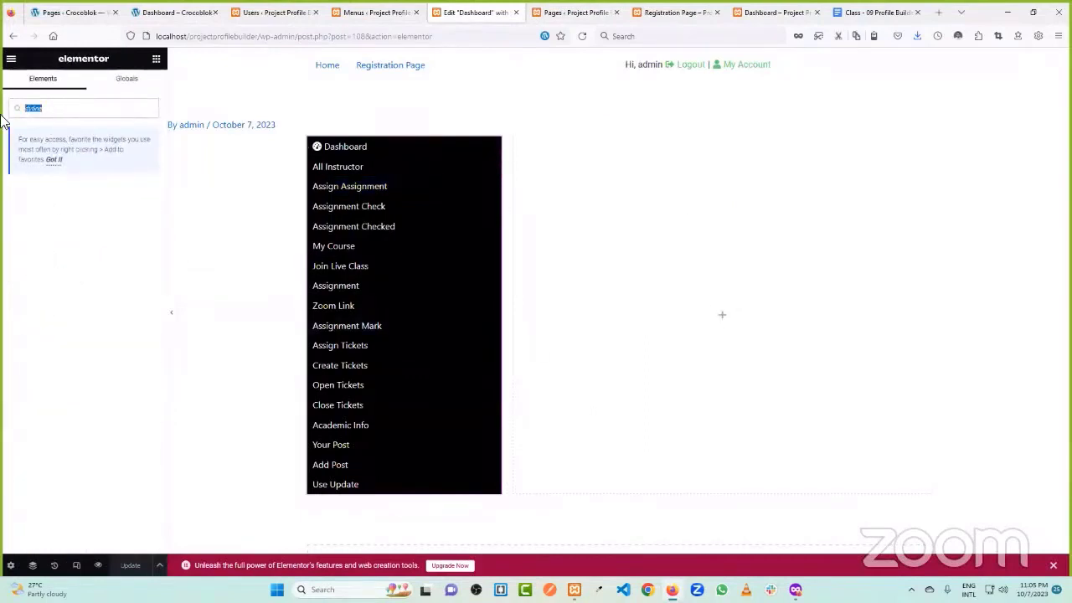
{"action": "type", "text": "dyn"}
{"action": "left_click_drag", "start_coordinate": [123, 205], "coordinate": [782, 313]}
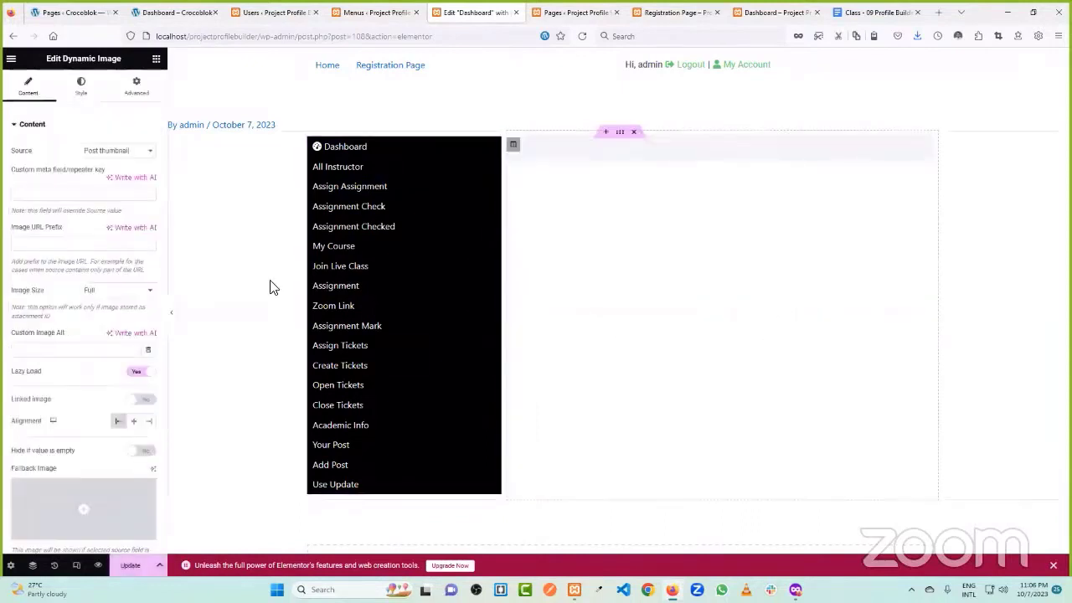
{"action": "left_click", "coordinate": [138, 154]}
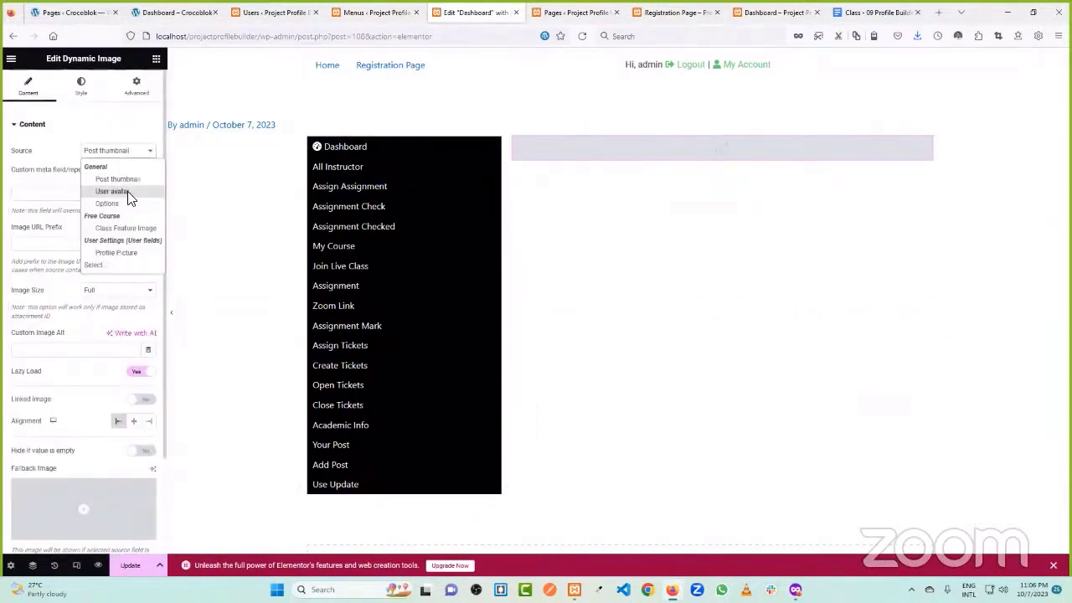
{"action": "left_click", "coordinate": [117, 252]}
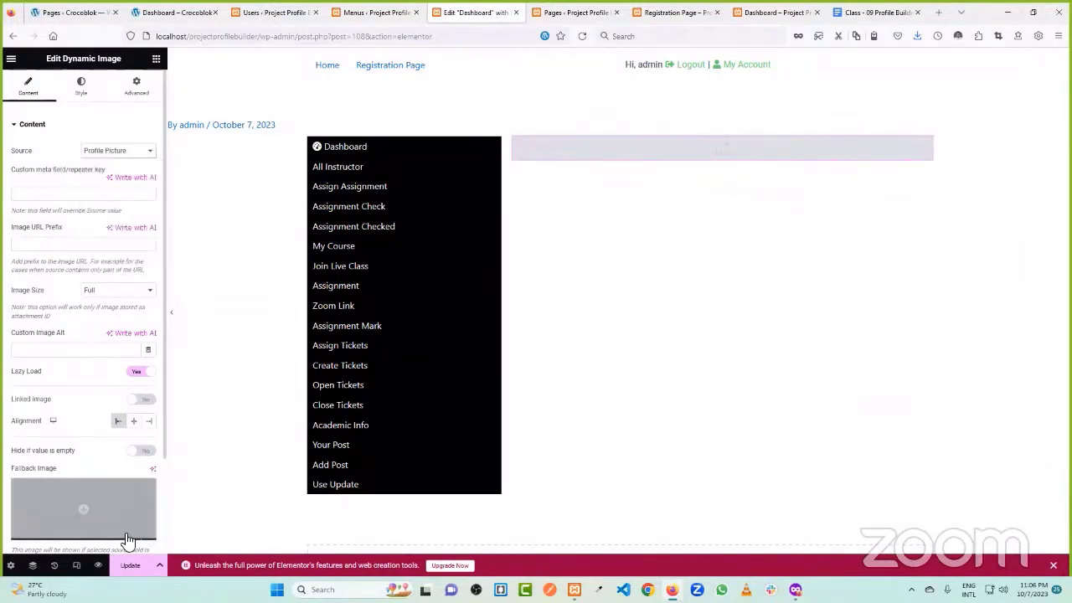
{"action": "left_click", "coordinate": [261, 10]}
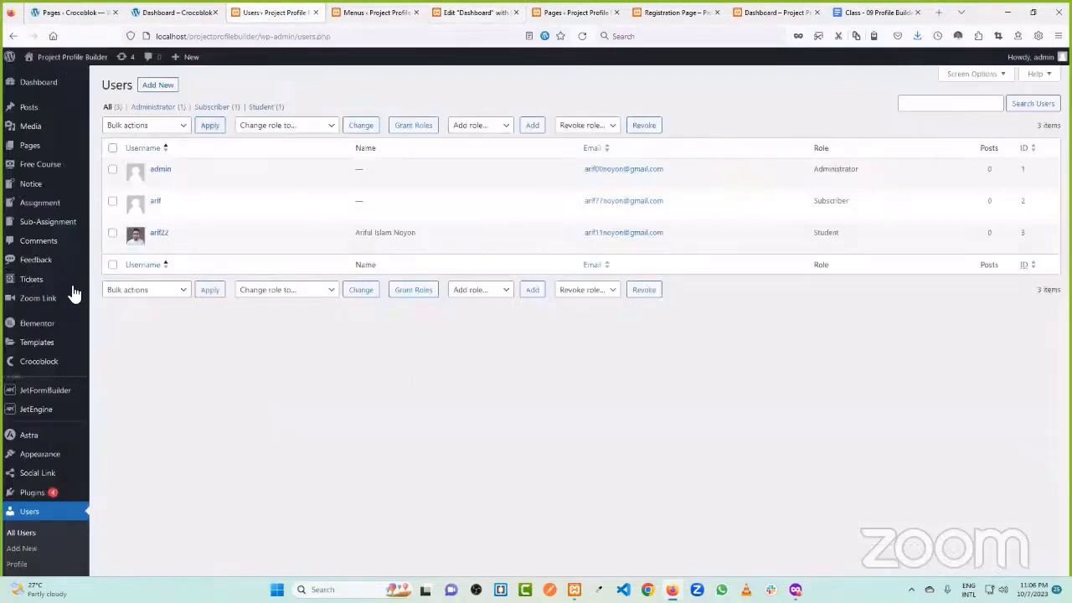
- Edit the admin user and browse local drives for a Profile Picture file
{"action": "scroll", "coordinate": [60, 333], "scroll_direction": "down", "scroll_amount": 2}
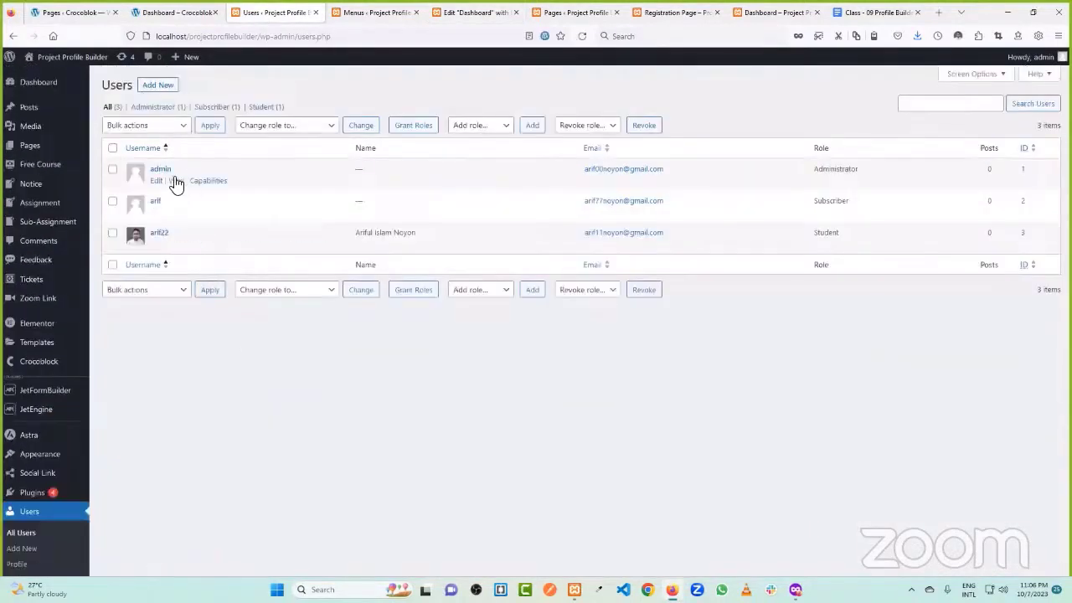
{"action": "left_click", "coordinate": [157, 182]}
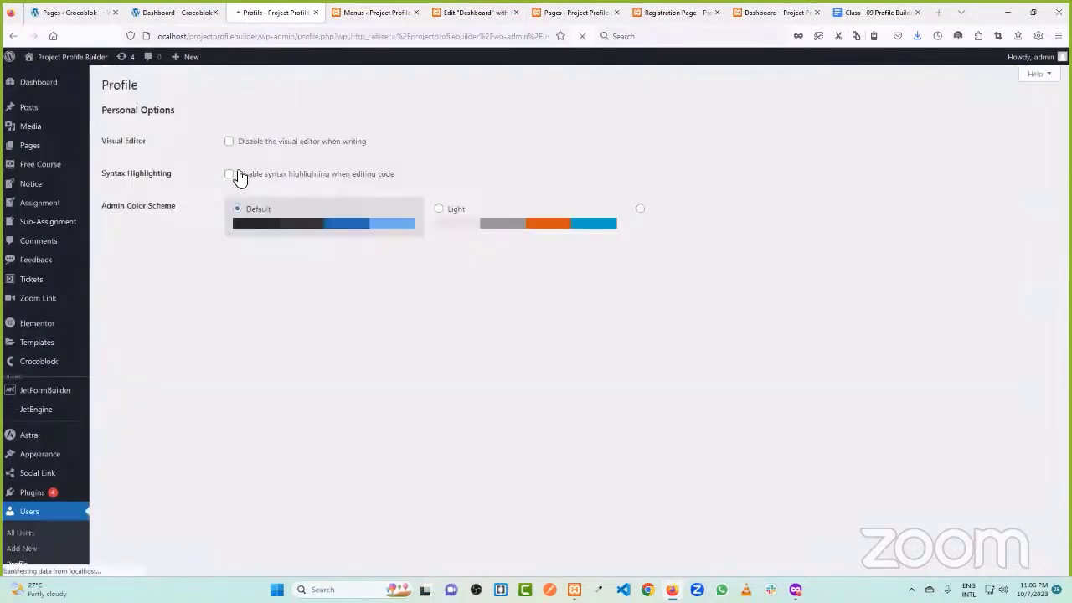
{"action": "scroll", "coordinate": [358, 161], "scroll_direction": "down", "scroll_amount": 15}
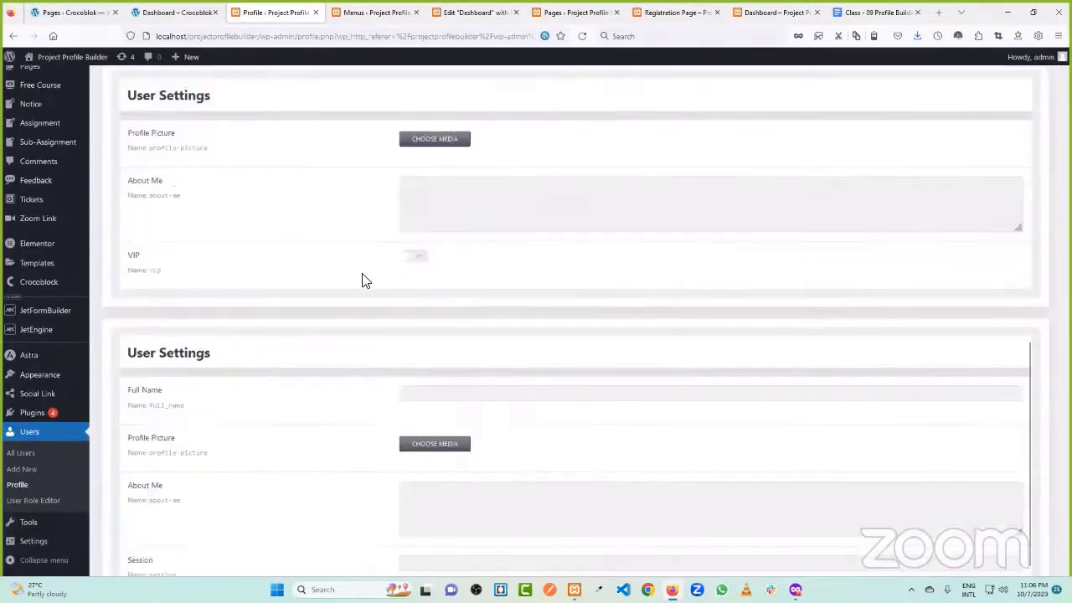
{"action": "left_click", "coordinate": [442, 141]}
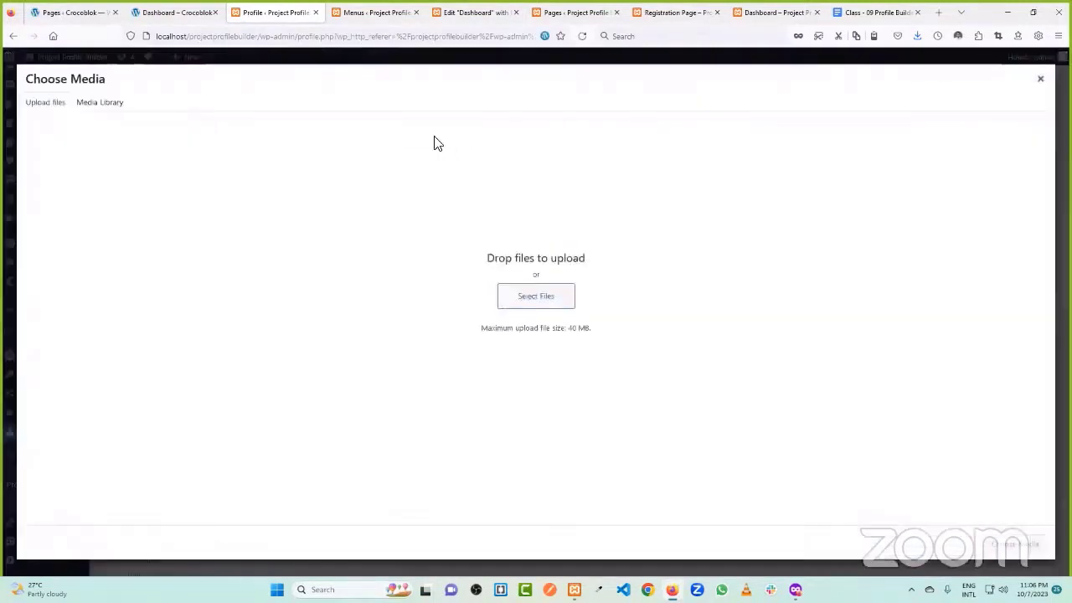
{"action": "left_click", "coordinate": [541, 304]}
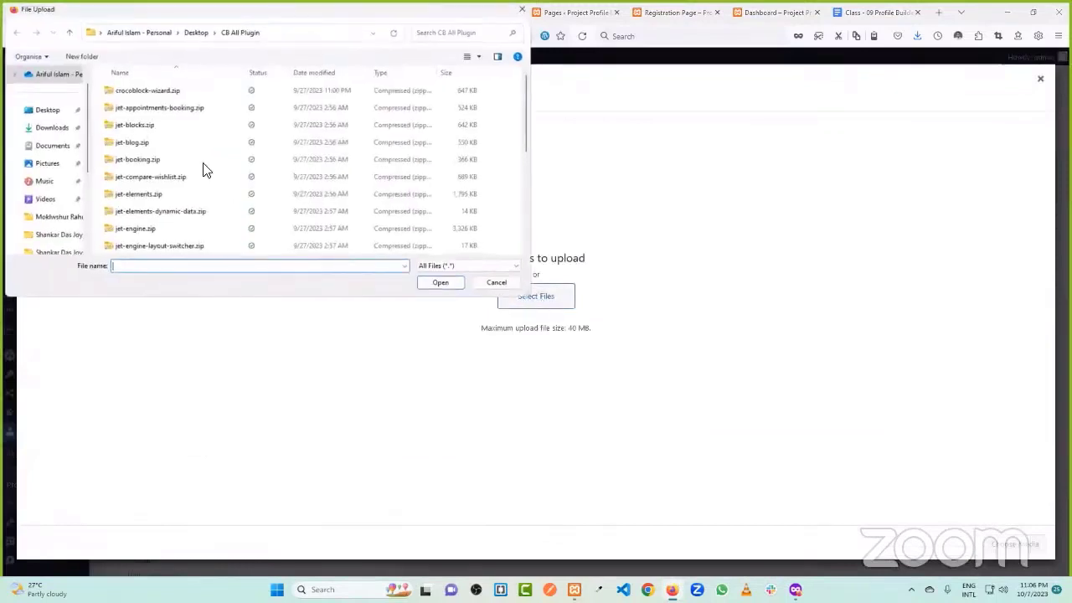
{"action": "left_click", "coordinate": [51, 118]}
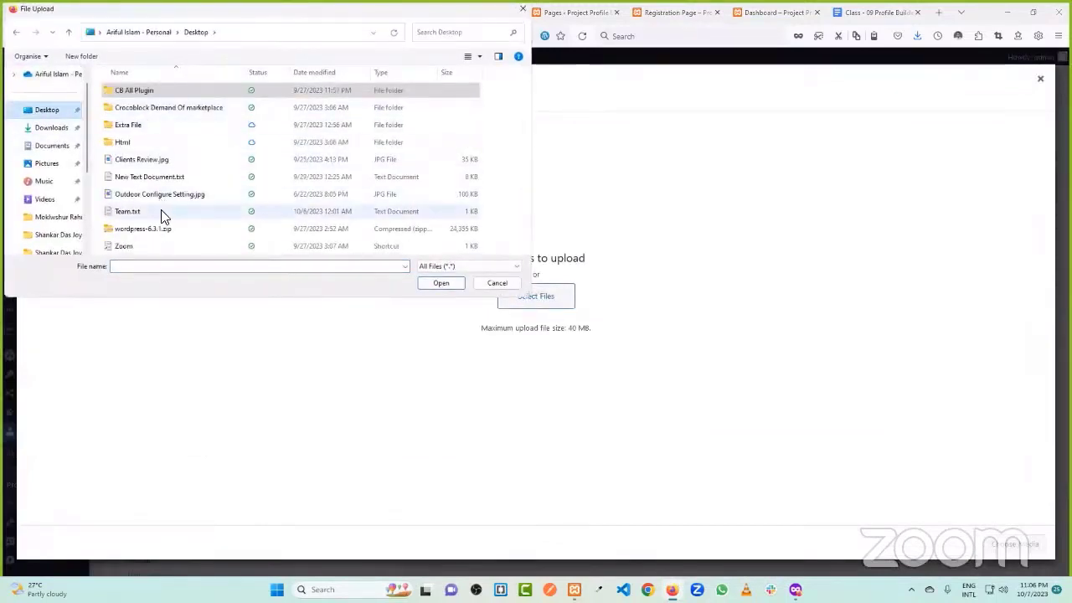
{"action": "scroll", "coordinate": [58, 168], "scroll_direction": "down", "scroll_amount": 4}
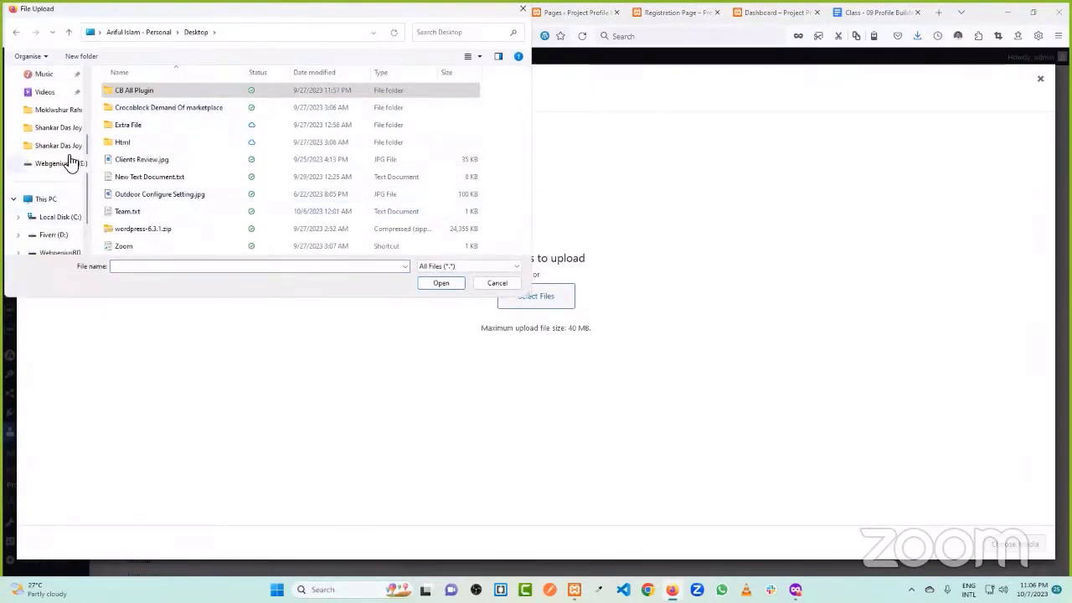
{"action": "scroll", "coordinate": [55, 220], "scroll_direction": "down", "scroll_amount": 1}
{"action": "left_click", "coordinate": [55, 219]}
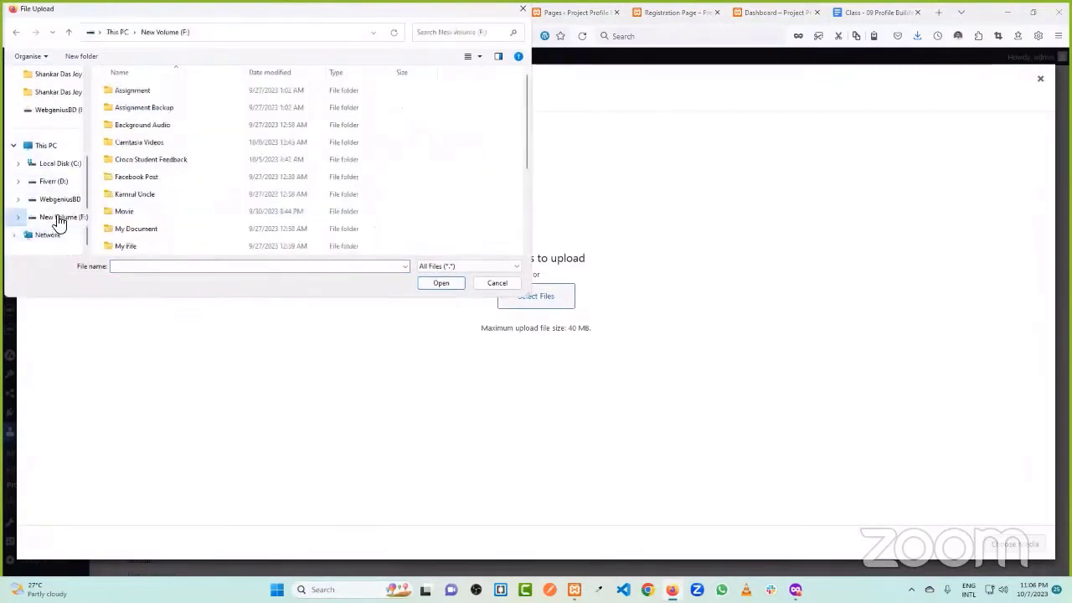
- Upload arif.jpg from the E: drive's Image folder as Profile Picture and update the profile
{"action": "scroll", "coordinate": [176, 235], "scroll_direction": "down", "scroll_amount": 1}
{"action": "scroll", "coordinate": [173, 239], "scroll_direction": "down", "scroll_amount": 2}
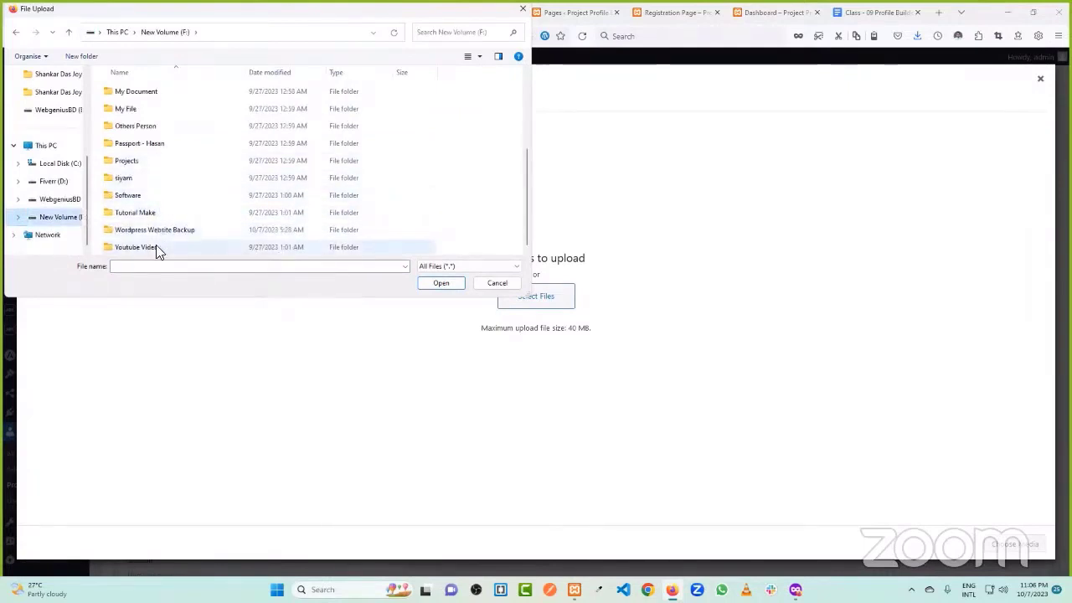
{"action": "scroll", "coordinate": [161, 155], "scroll_direction": "up", "scroll_amount": 3}
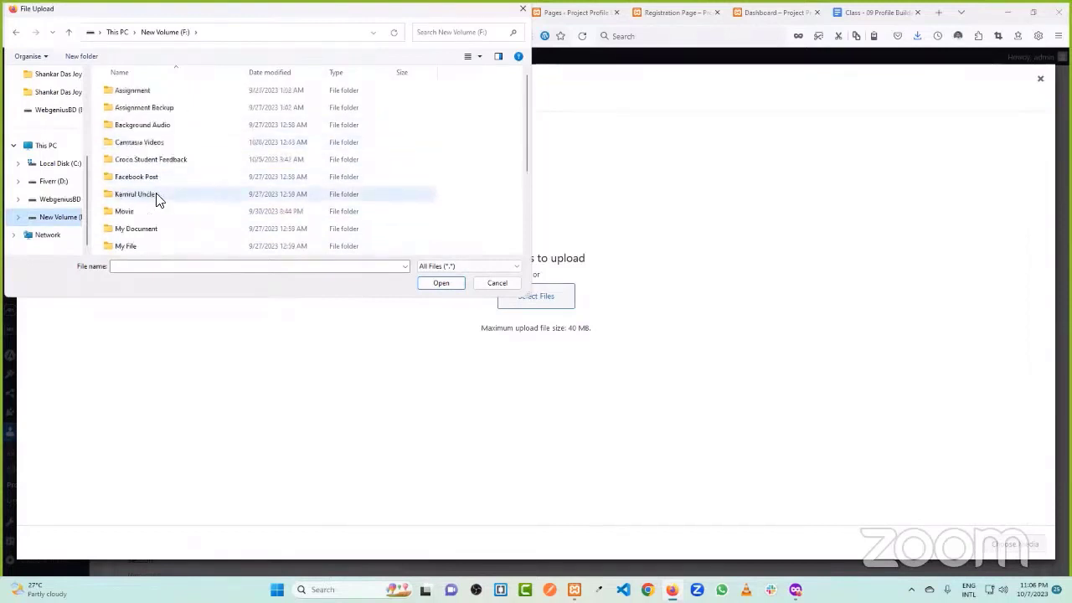
{"action": "scroll", "coordinate": [170, 178], "scroll_direction": "down", "scroll_amount": 2}
{"action": "left_click", "coordinate": [55, 200]}
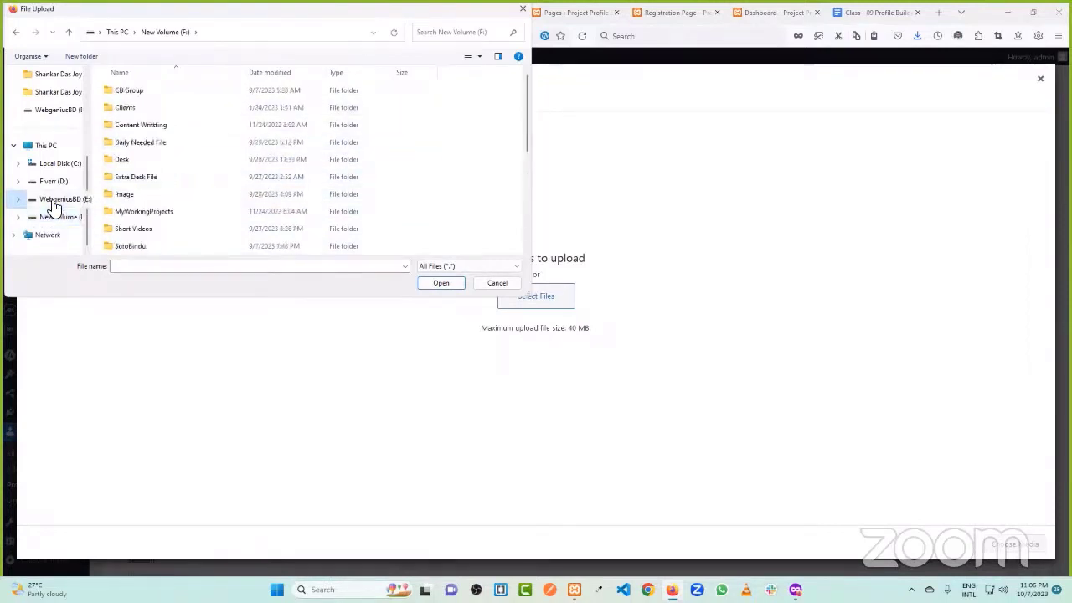
{"action": "scroll", "coordinate": [153, 180], "scroll_direction": "down", "scroll_amount": 1}
{"action": "double_click", "coordinate": [148, 143]}
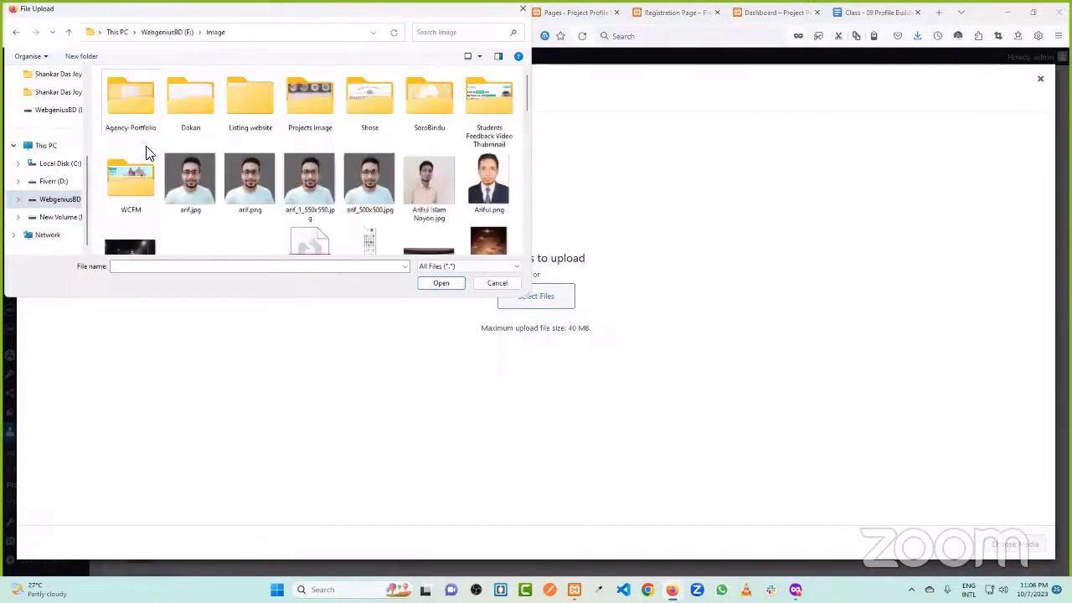
{"action": "left_click", "coordinate": [194, 172]}
{"action": "left_click", "coordinate": [447, 288]}
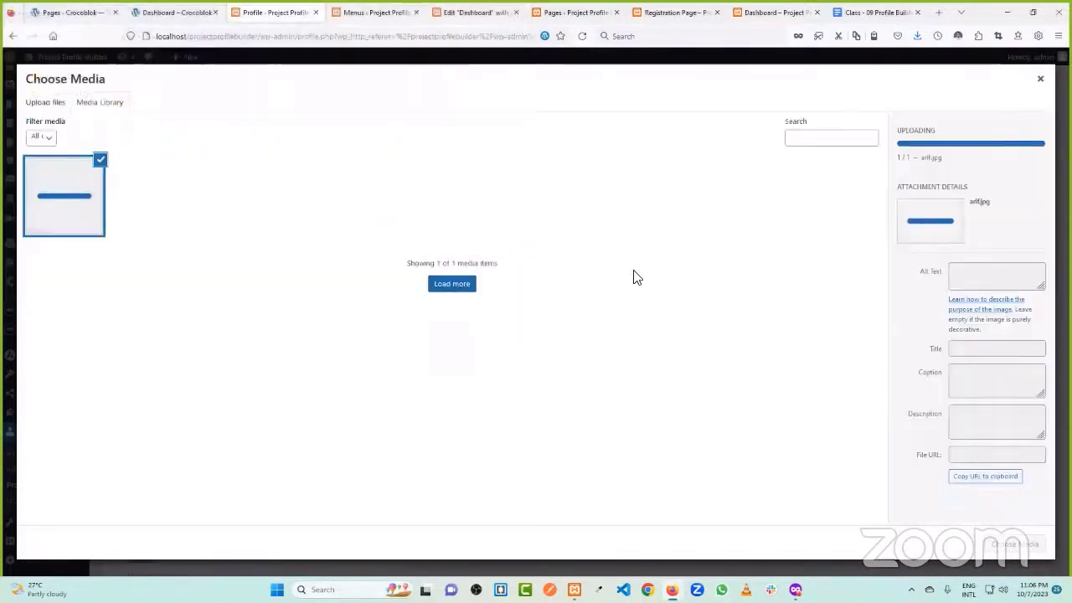
{"action": "left_click", "coordinate": [1014, 544]}
{"action": "scroll", "coordinate": [383, 284], "scroll_direction": "down", "scroll_amount": 5}
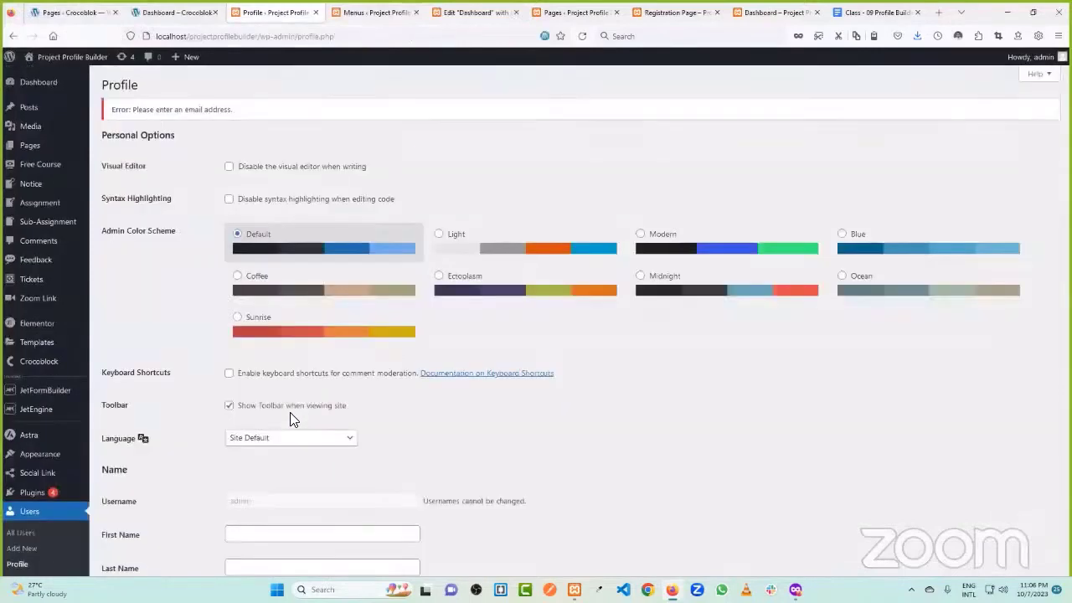
{"action": "left_click", "coordinate": [491, 10]}
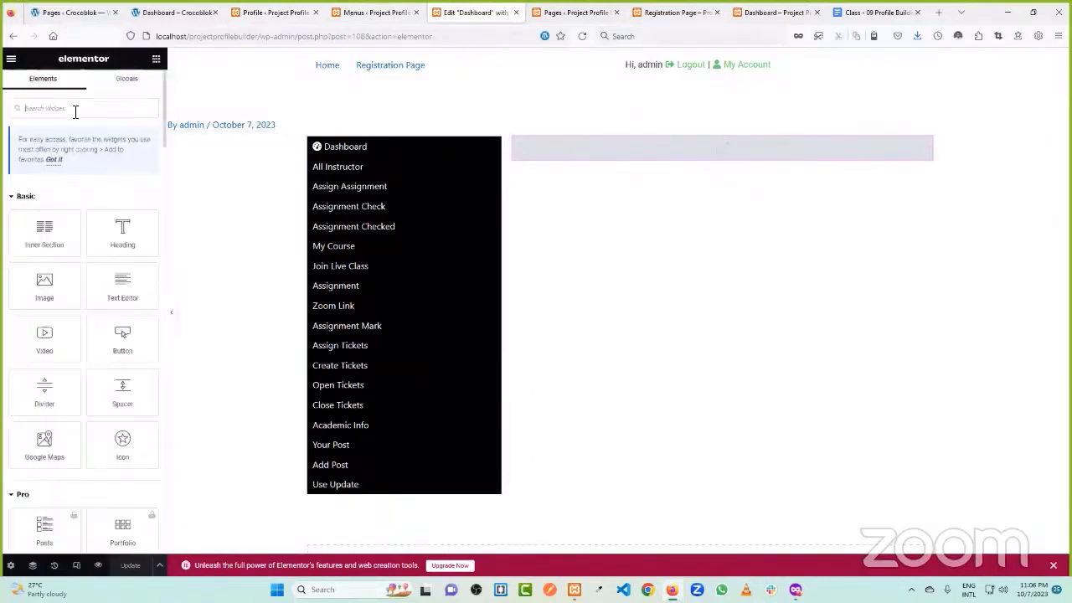
- Add a Dynamic Field beside the black menu showing the user's Display Name
{"action": "type", "text": "dyn"}
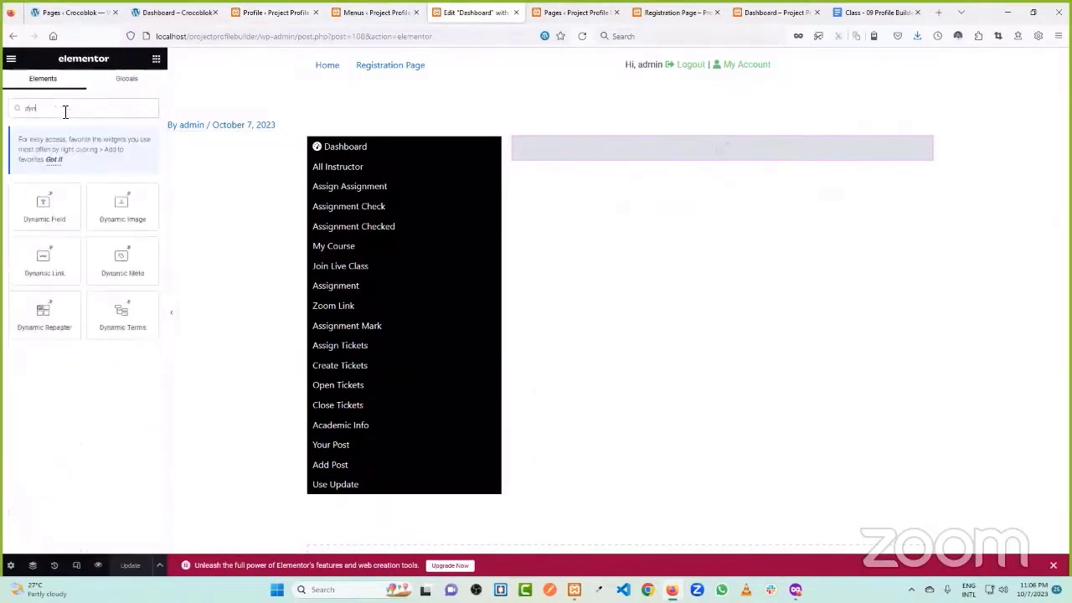
{"action": "left_click_drag", "start_coordinate": [44, 205], "coordinate": [742, 156]}
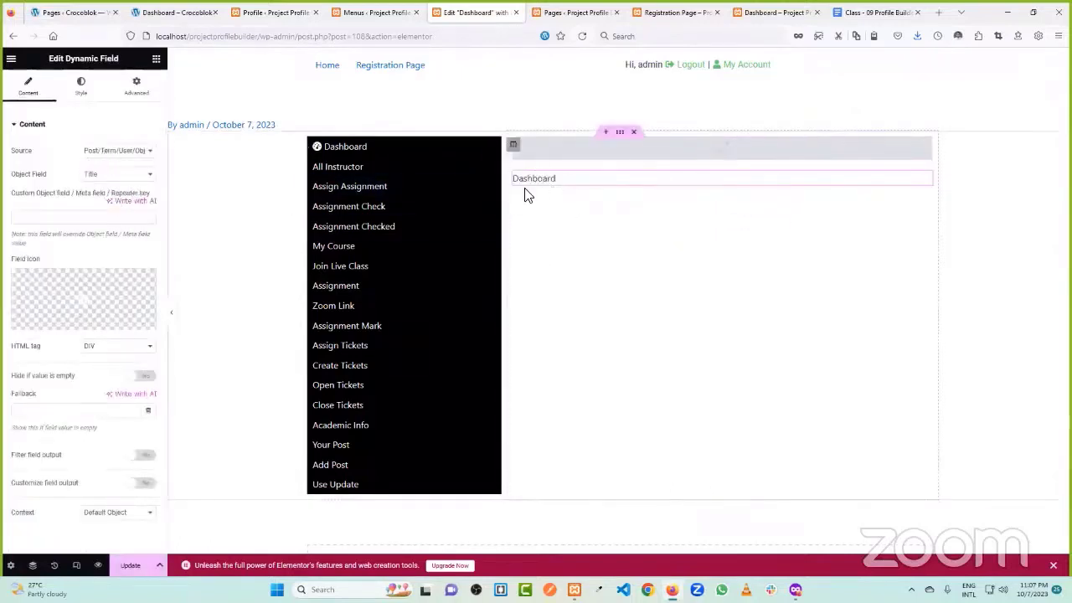
{"action": "left_click", "coordinate": [107, 152]}
{"action": "left_click", "coordinate": [113, 164]}
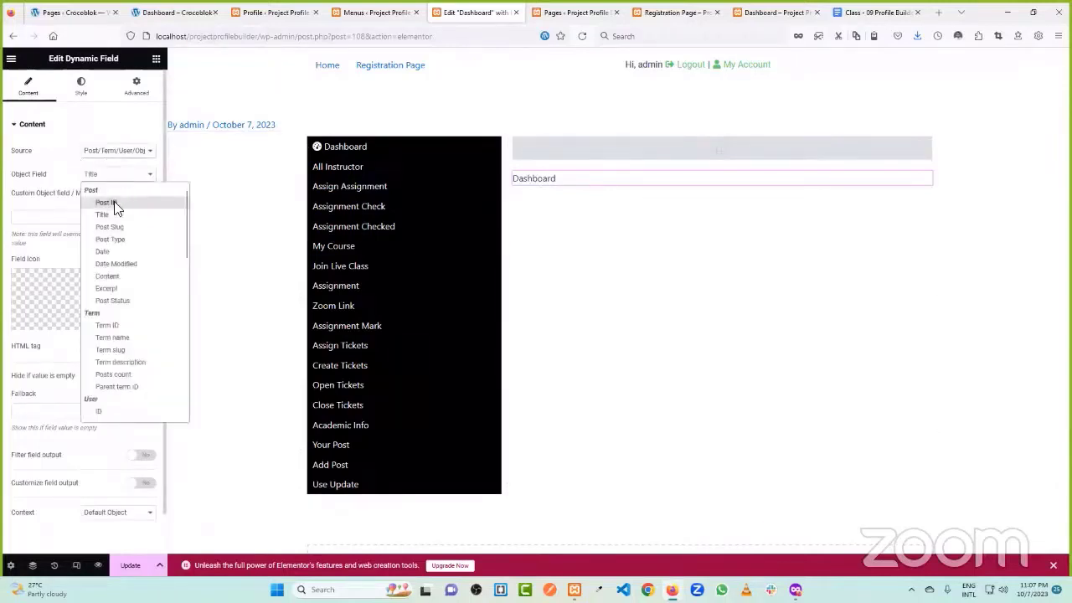
{"action": "scroll", "coordinate": [142, 361], "scroll_direction": "down", "scroll_amount": 3}
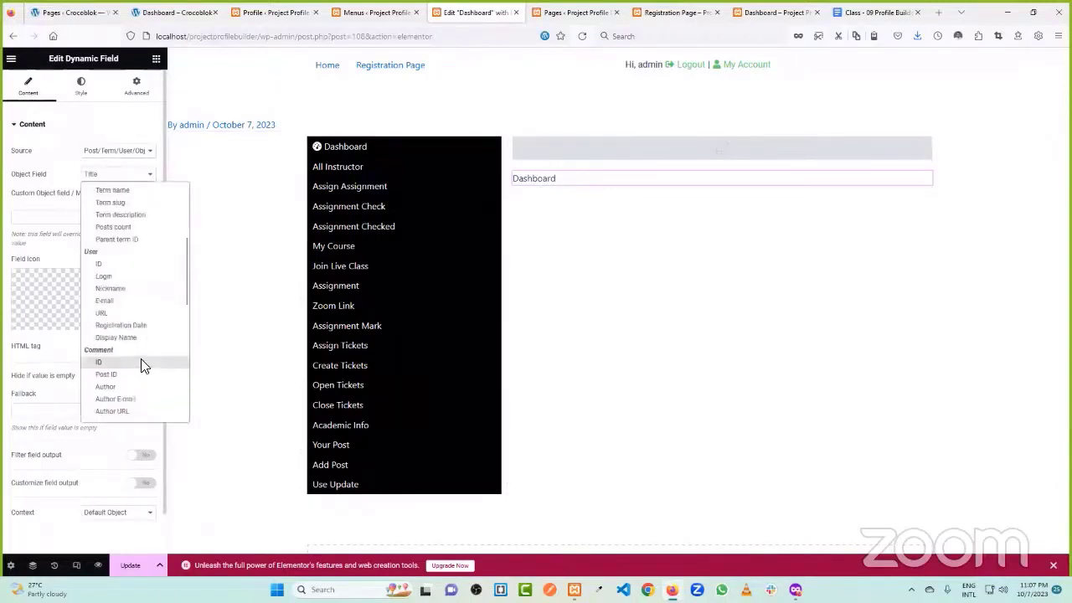
{"action": "left_click", "coordinate": [142, 336]}
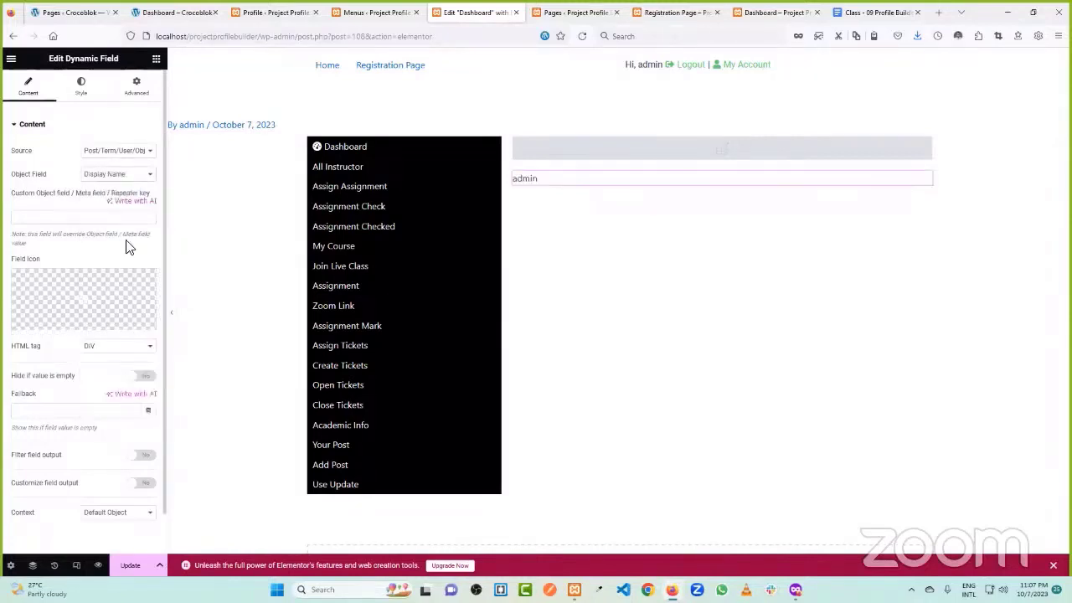
{"action": "left_click", "coordinate": [130, 174]}
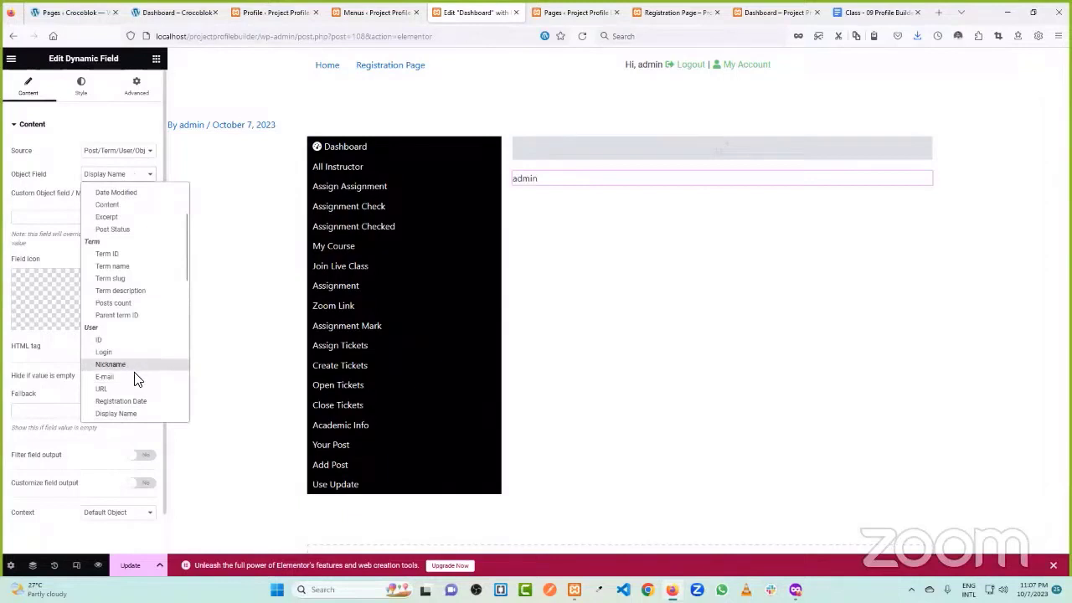
{"action": "scroll", "coordinate": [139, 377], "scroll_direction": "down", "scroll_amount": 1}
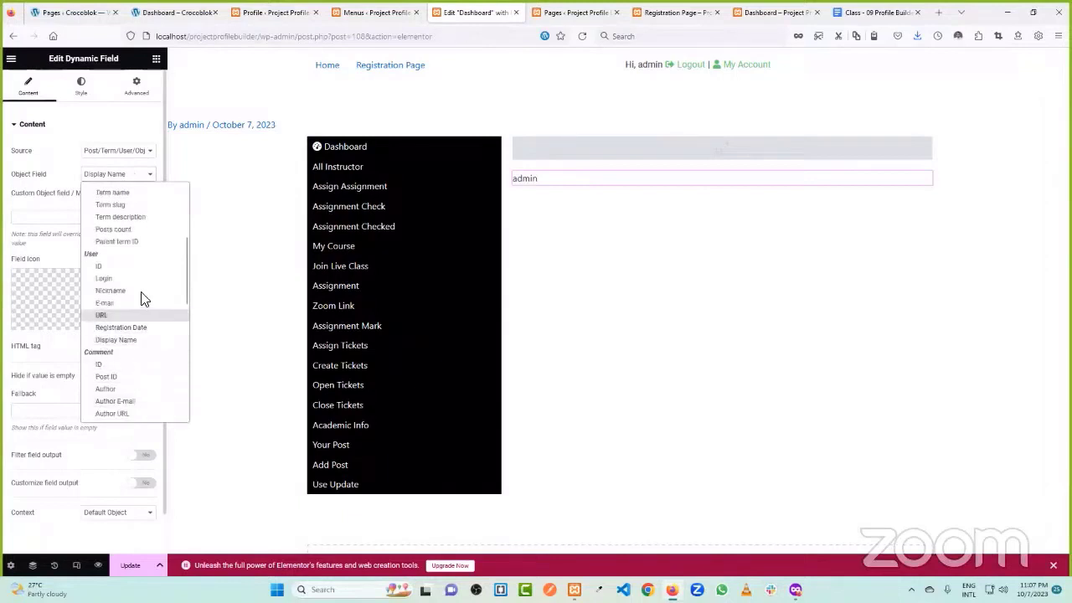
{"action": "scroll", "coordinate": [134, 371], "scroll_direction": "down", "scroll_amount": 3}
{"action": "scroll", "coordinate": [134, 371], "scroll_direction": "up", "scroll_amount": 5}
{"action": "scroll", "coordinate": [127, 343], "scroll_direction": "down", "scroll_amount": 1}
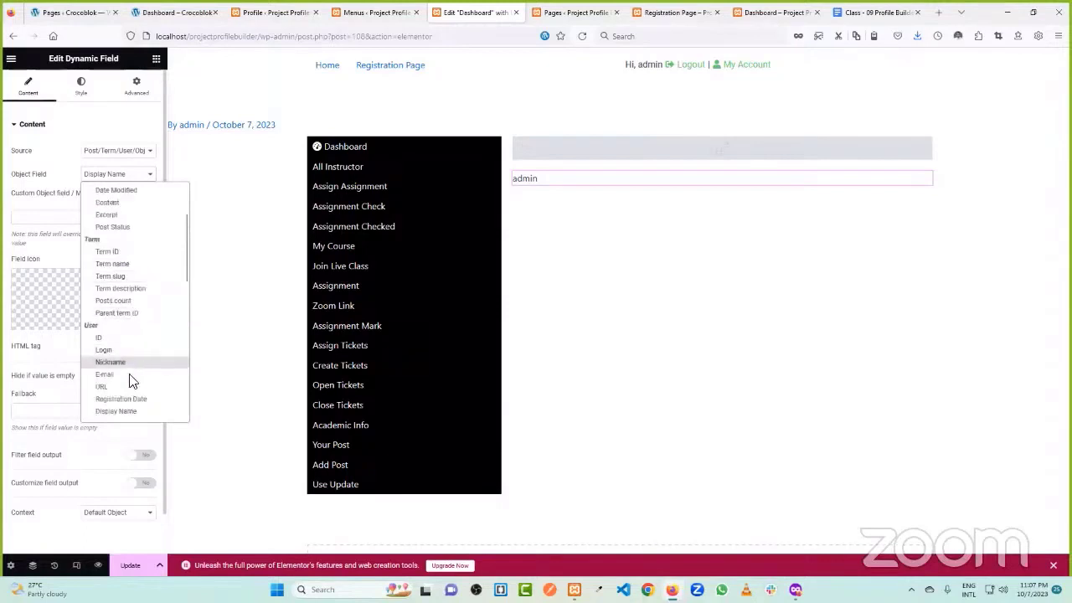
{"action": "left_click", "coordinate": [129, 410]}
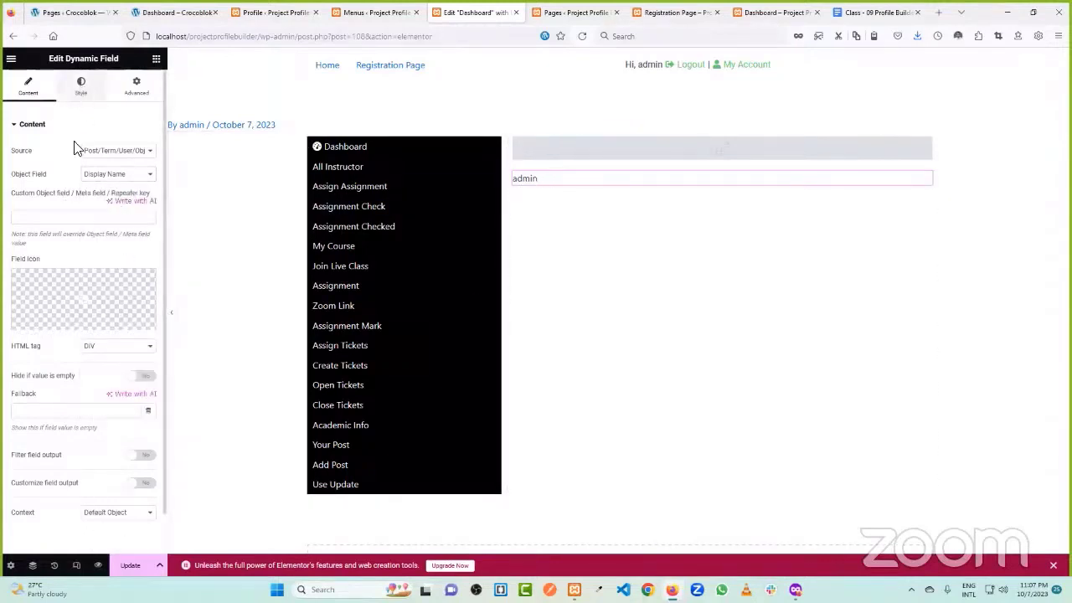
- Centre-align the Display Name field in its column
{"action": "left_click", "coordinate": [80, 86]}
{"action": "left_click", "coordinate": [134, 243]}
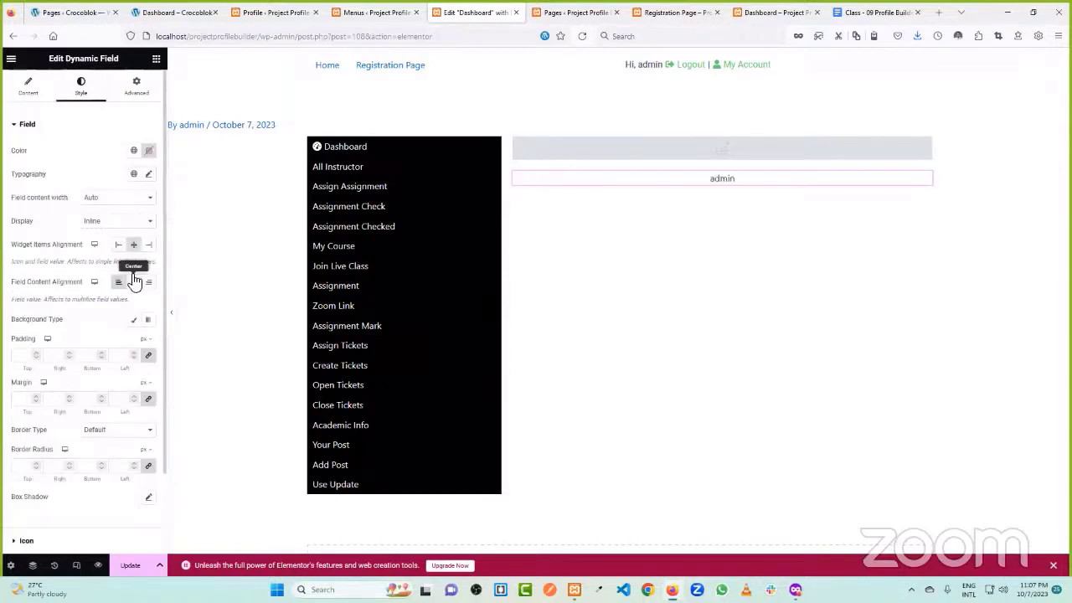
{"action": "left_click", "coordinate": [155, 59]}
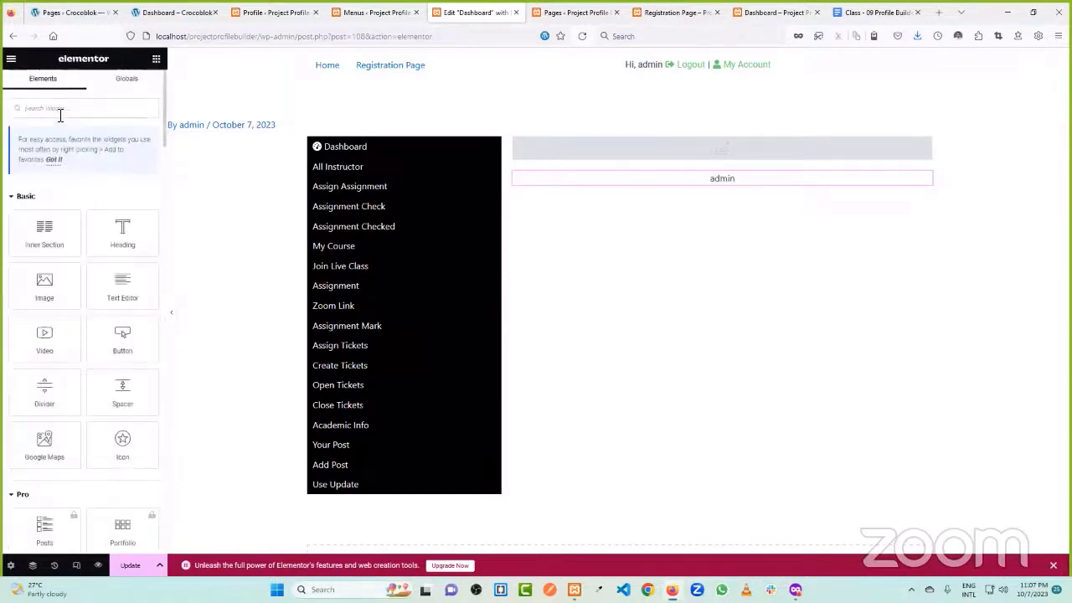
{"action": "right_click", "coordinate": [674, 179]}
- Duplicate the name field and make the copy show the About Me user meta
{"action": "left_click", "coordinate": [711, 209]}
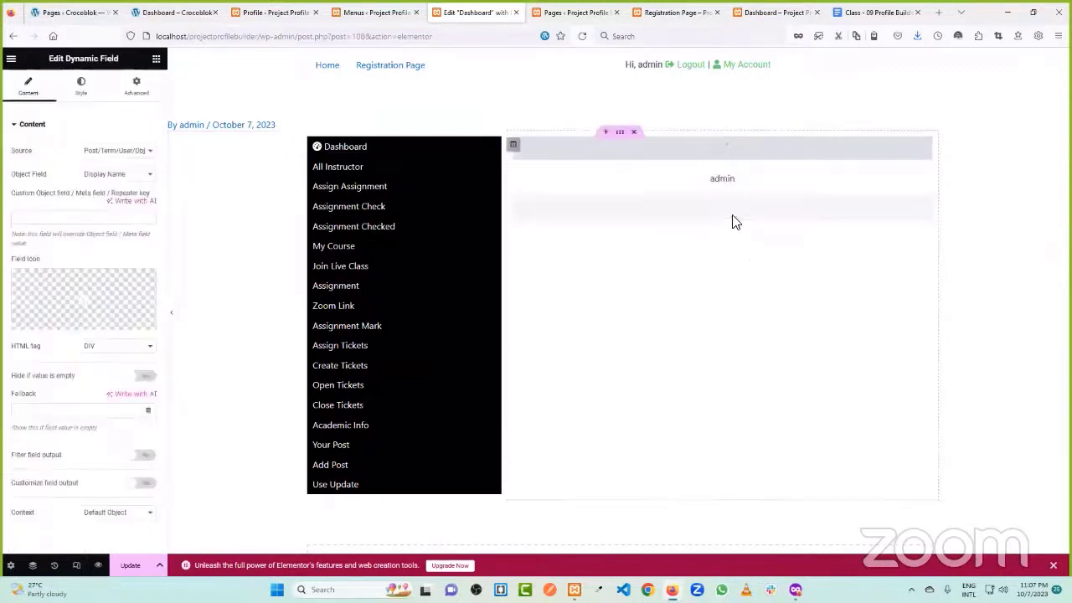
{"action": "left_click", "coordinate": [112, 152]}
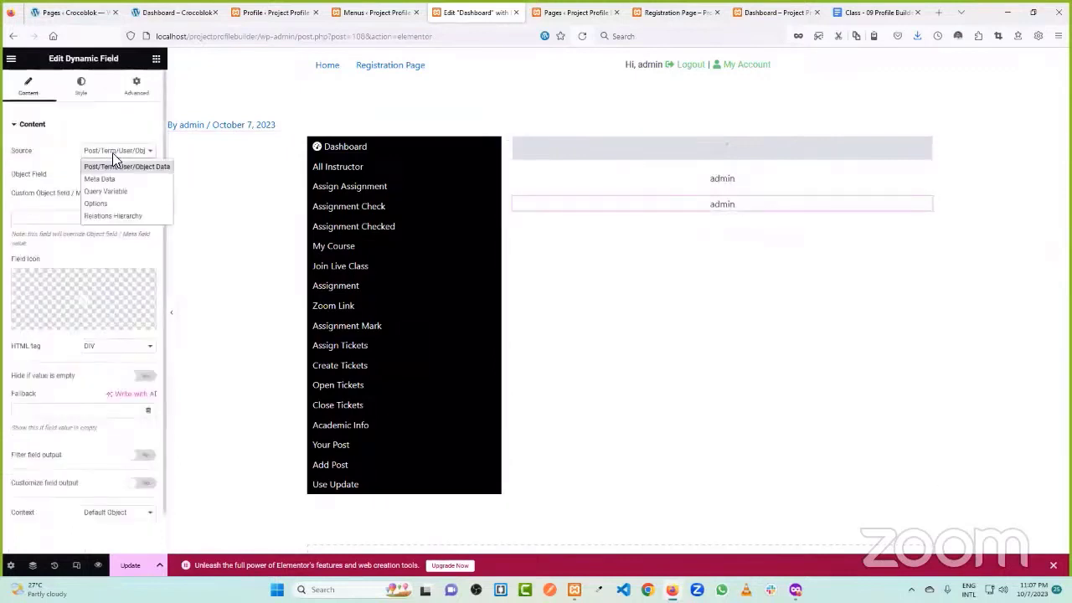
{"action": "left_click", "coordinate": [121, 177]}
{"action": "left_click", "coordinate": [120, 176]}
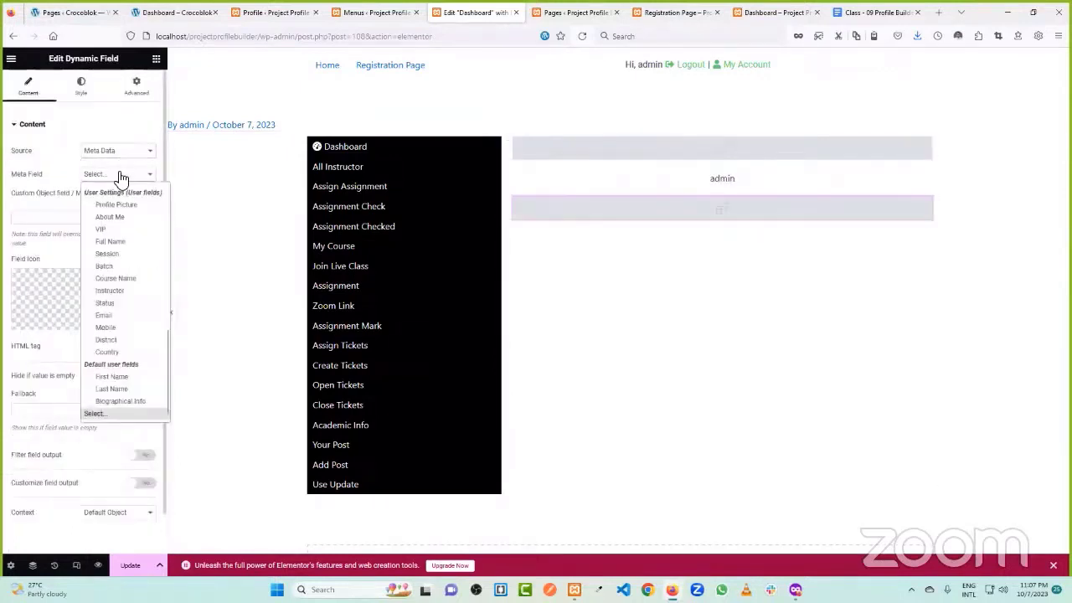
{"action": "left_click", "coordinate": [126, 219]}
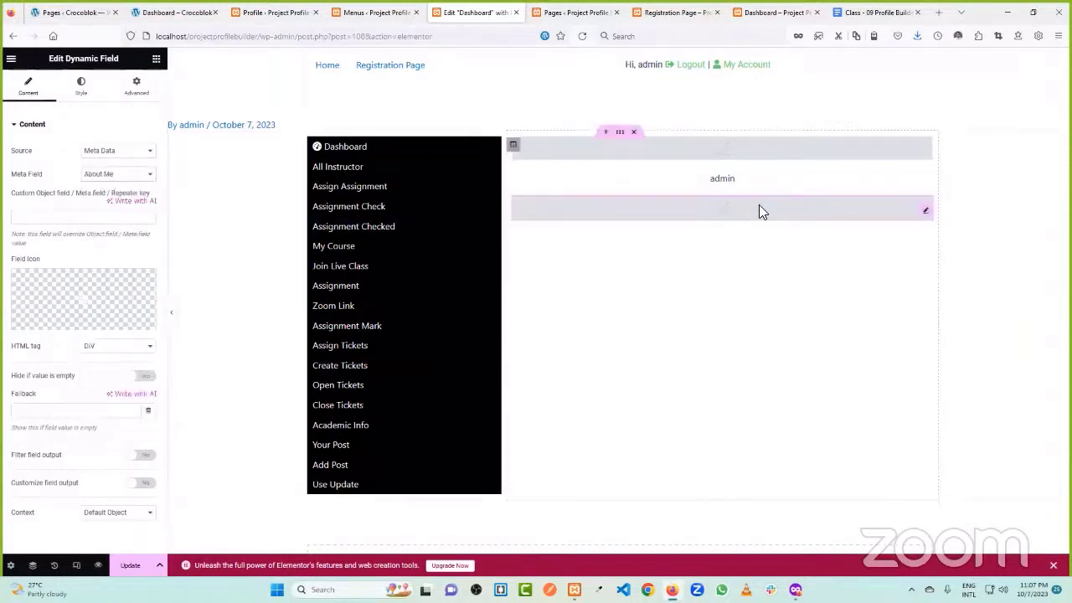
- Point the original field at the Full Name meta data and update the page
{"action": "left_click", "coordinate": [765, 183]}
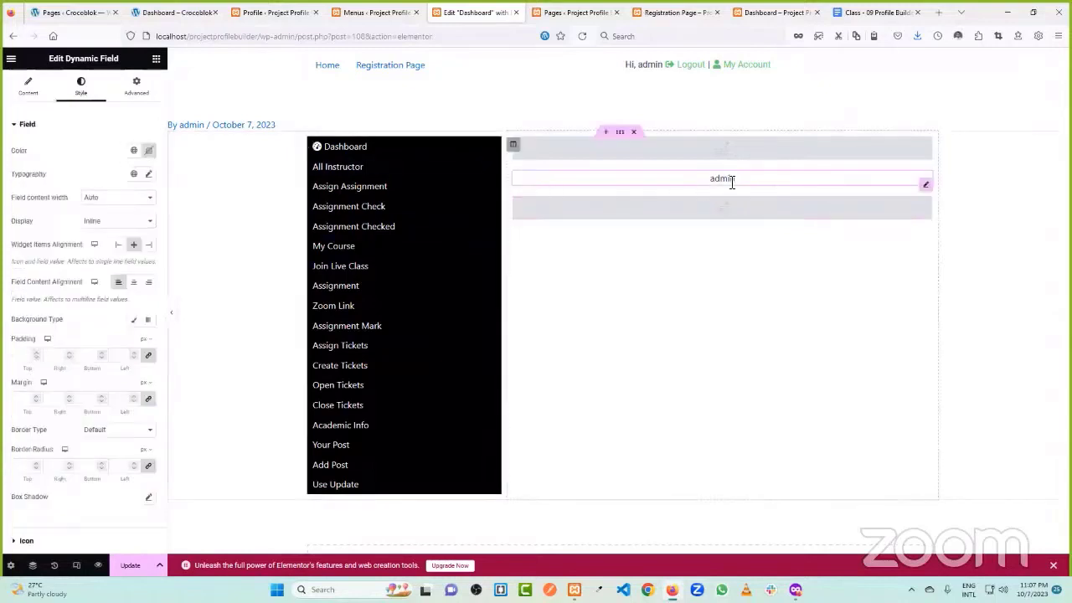
{"action": "left_click", "coordinate": [32, 89]}
{"action": "left_click", "coordinate": [101, 155]}
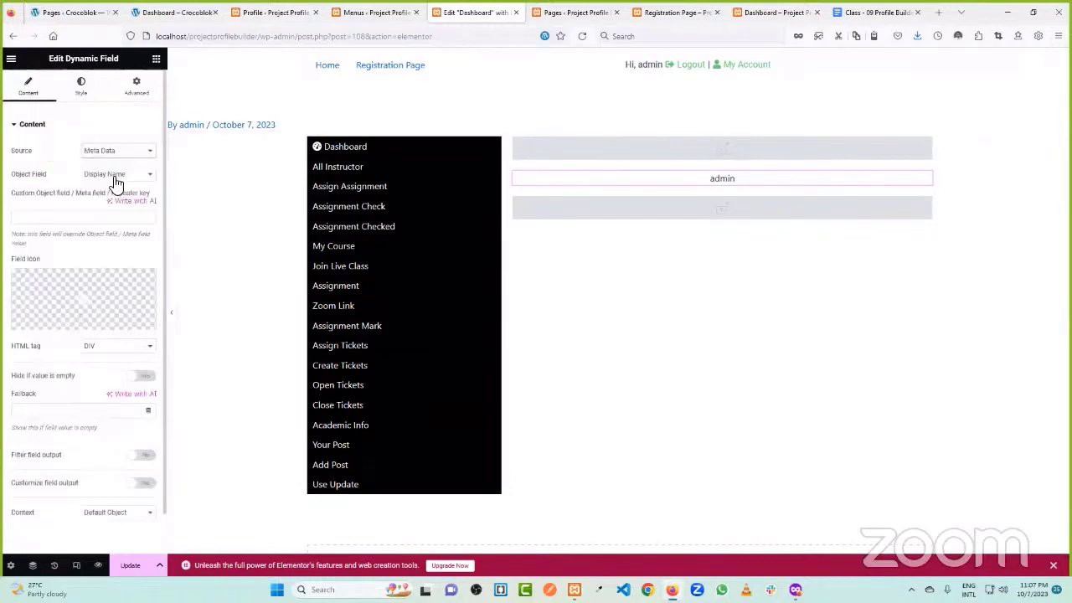
{"action": "left_click", "coordinate": [108, 179]}
{"action": "left_click", "coordinate": [117, 178]}
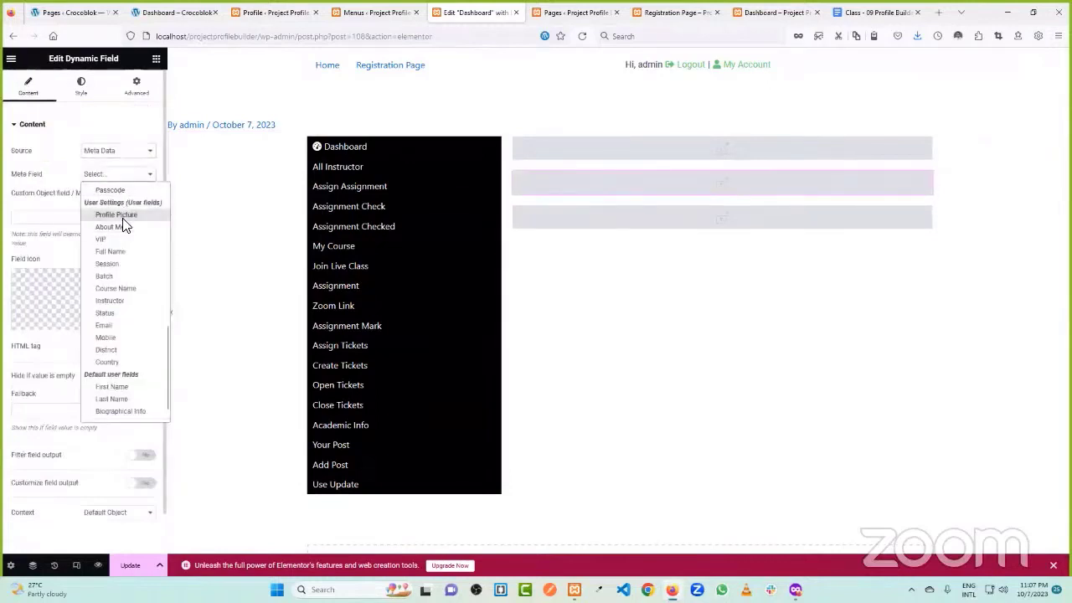
{"action": "left_click", "coordinate": [110, 251]}
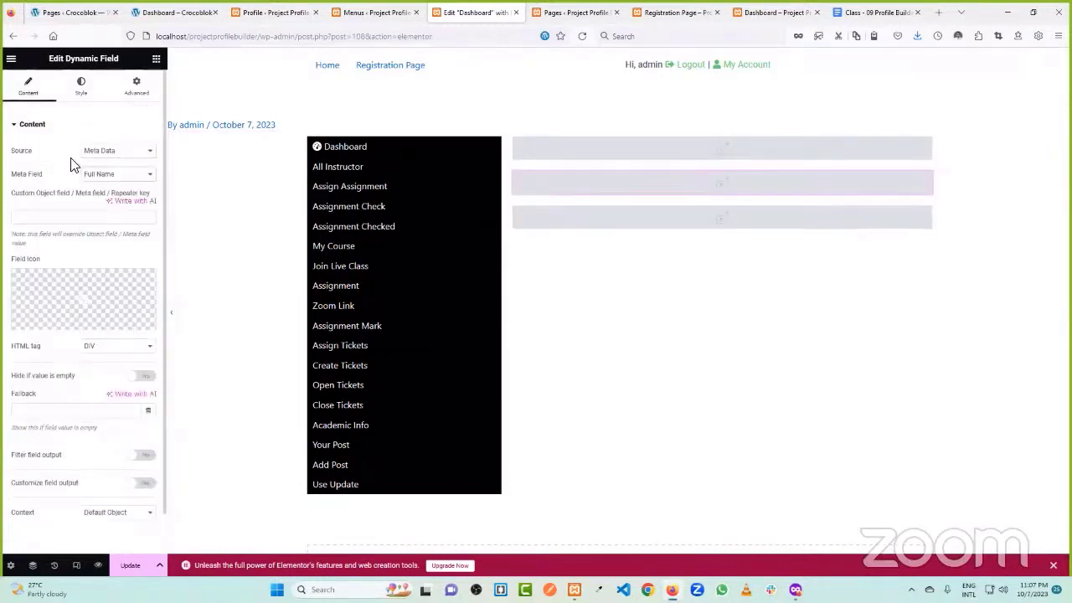
{"action": "left_click", "coordinate": [110, 178]}
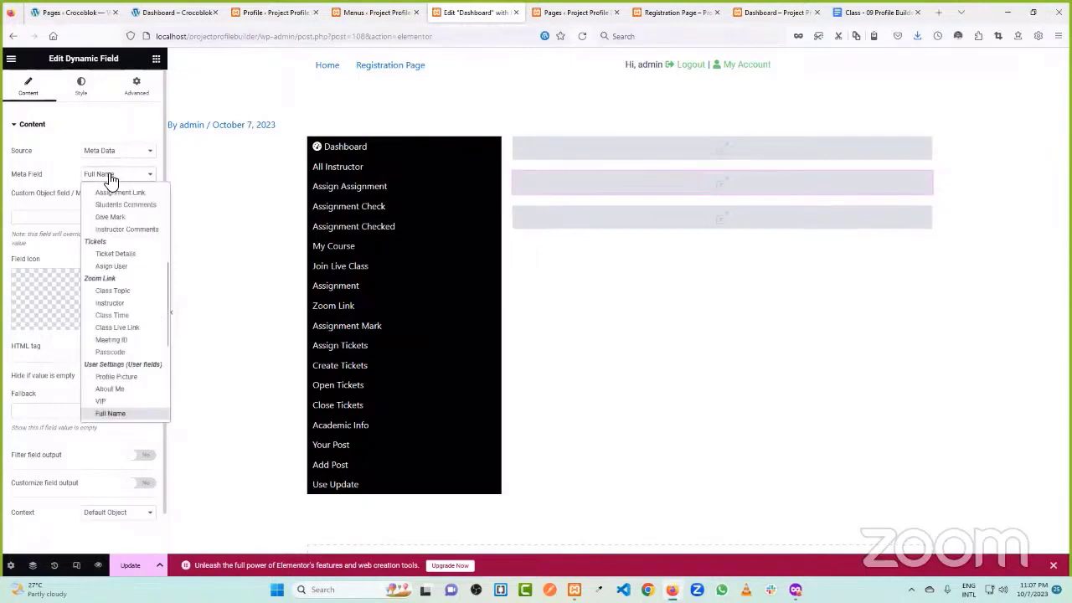
{"action": "left_click", "coordinate": [104, 177]}
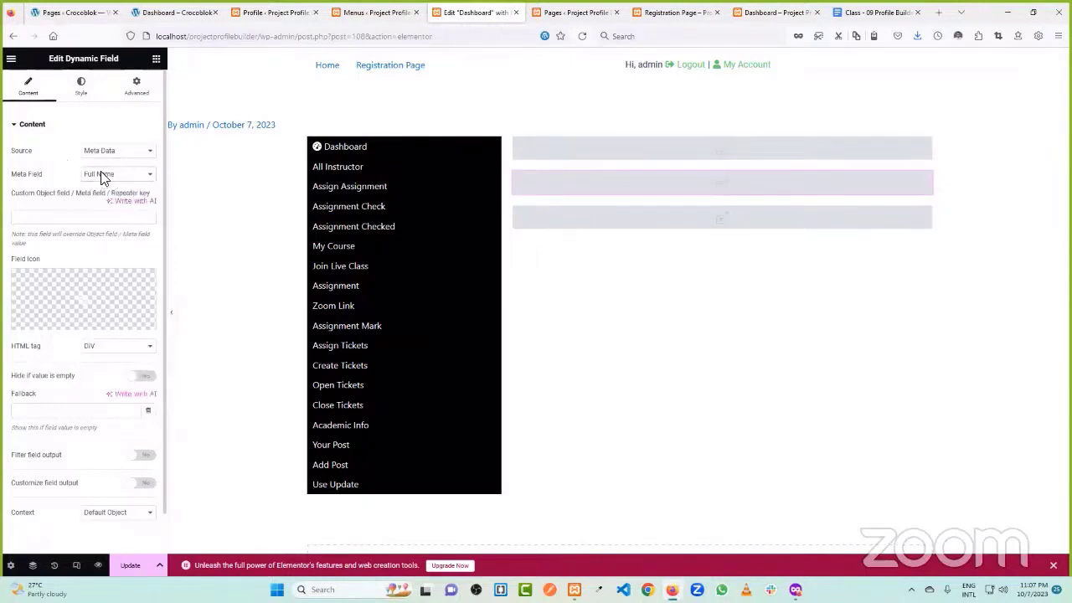
{"action": "left_click", "coordinate": [125, 566]}
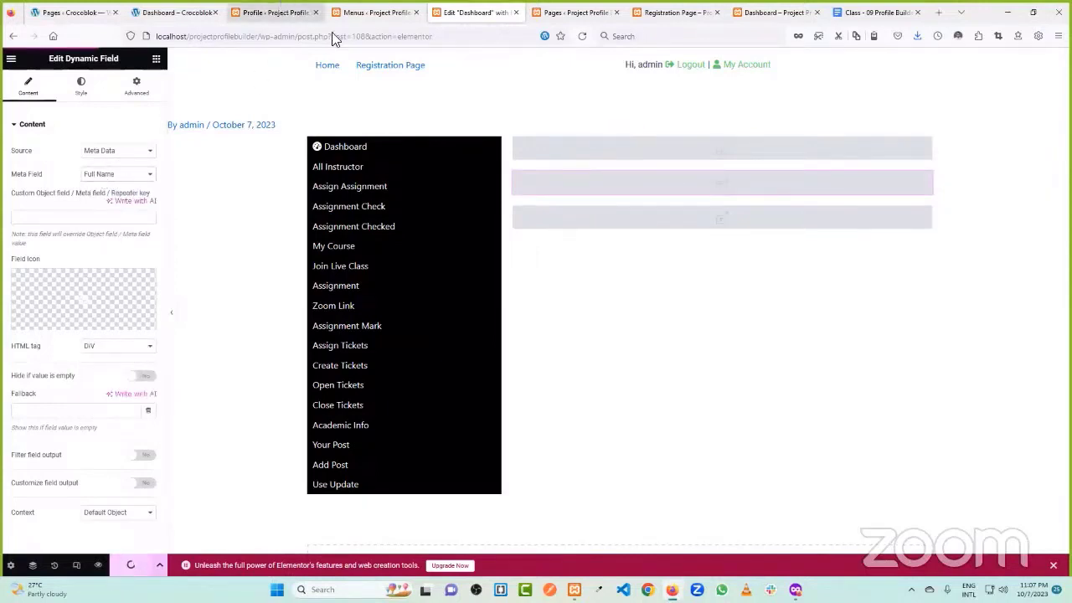
{"action": "left_click", "coordinate": [279, 12]}
- Enter the user's full name in the Full Name profile field and update the profile
{"action": "scroll", "coordinate": [371, 301], "scroll_direction": "down", "scroll_amount": 8}
{"action": "scroll", "coordinate": [375, 300], "scroll_direction": "down", "scroll_amount": 3}
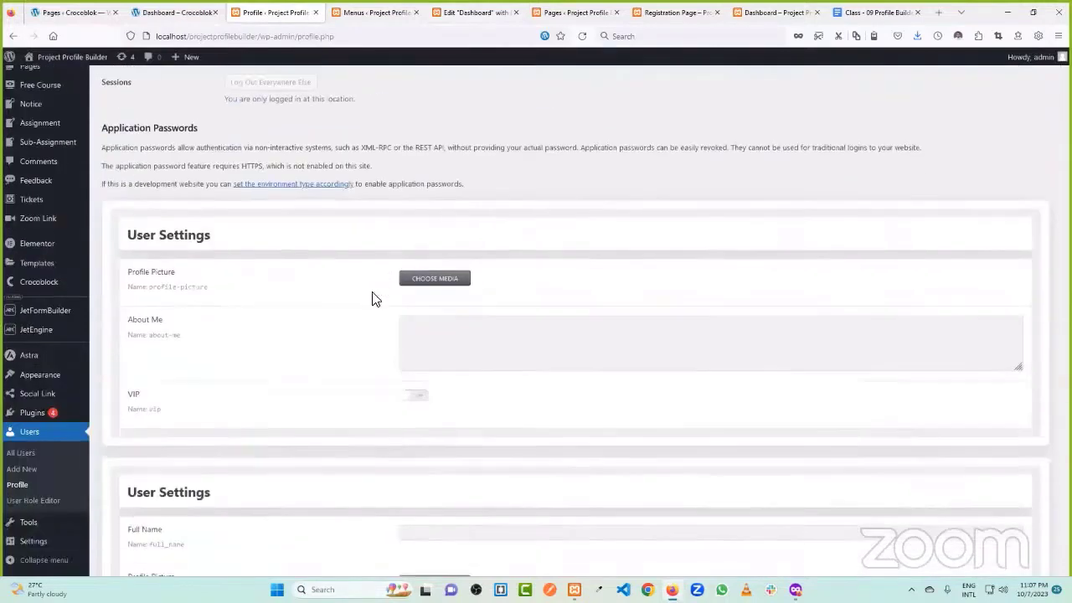
{"action": "scroll", "coordinate": [321, 309], "scroll_direction": "down", "scroll_amount": 3}
{"action": "left_click", "coordinate": [452, 304]}
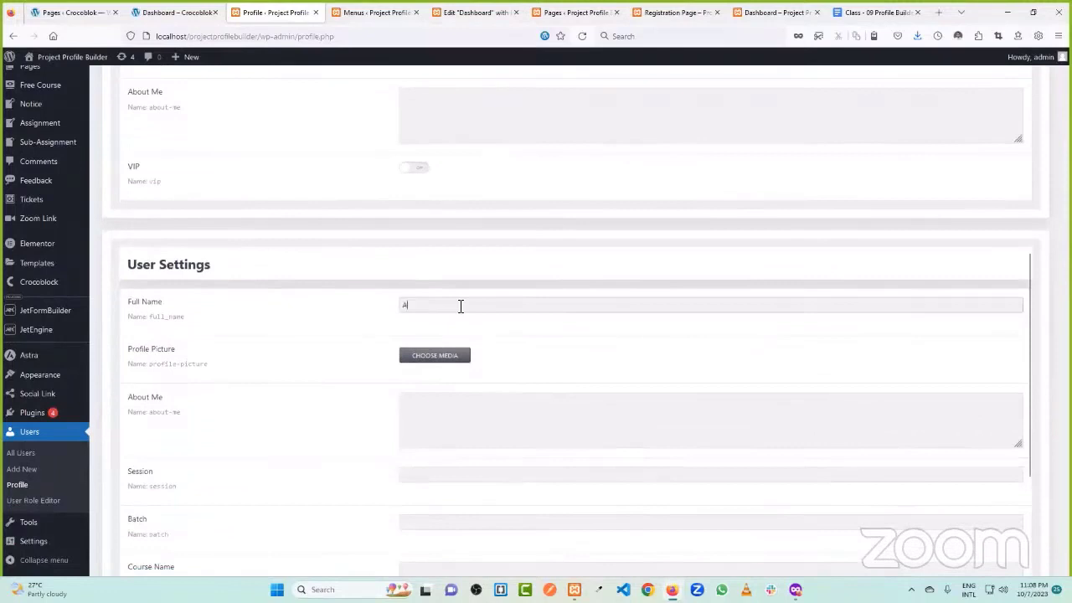
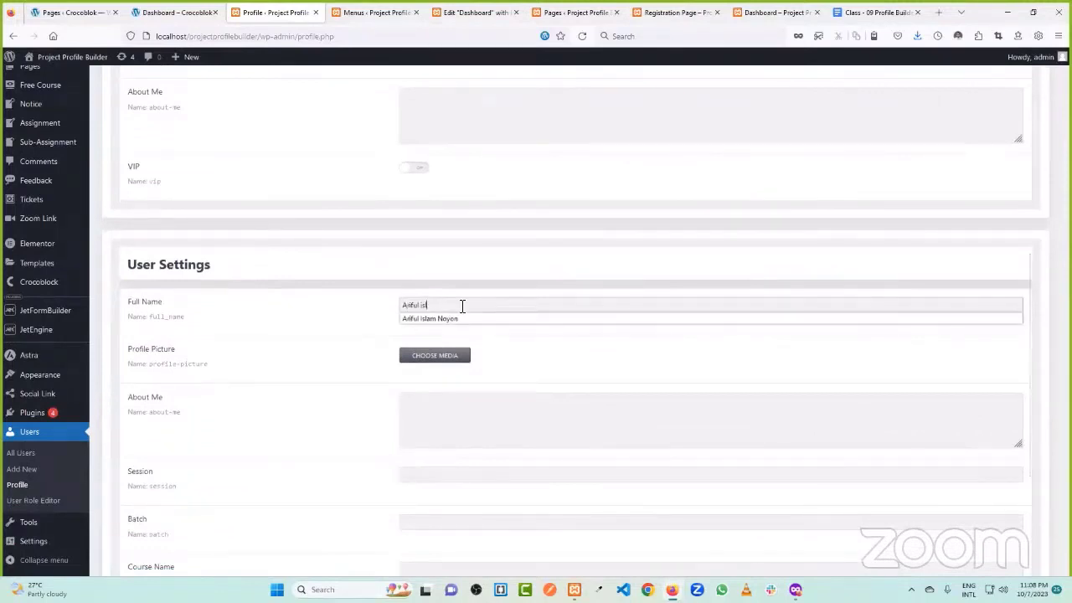
{"action": "scroll", "coordinate": [321, 347], "scroll_direction": "down", "scroll_amount": 5}
{"action": "left_click", "coordinate": [145, 518]}
- Return to the Dashboard page editor tab
{"action": "left_click", "coordinate": [371, 12]}
{"action": "left_click", "coordinate": [574, 12]}
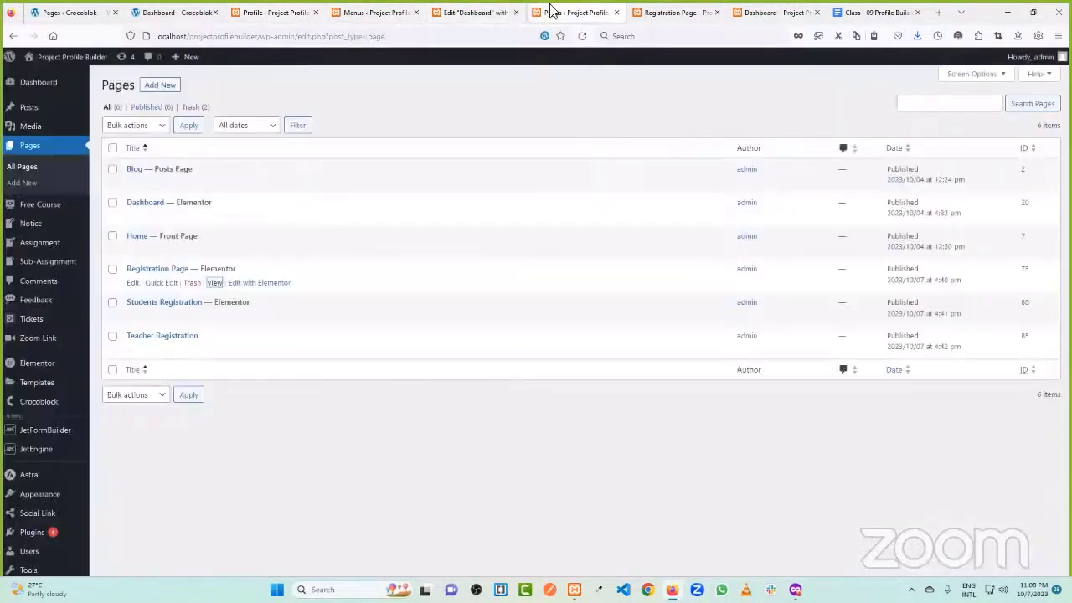
{"action": "left_click", "coordinate": [474, 12]}
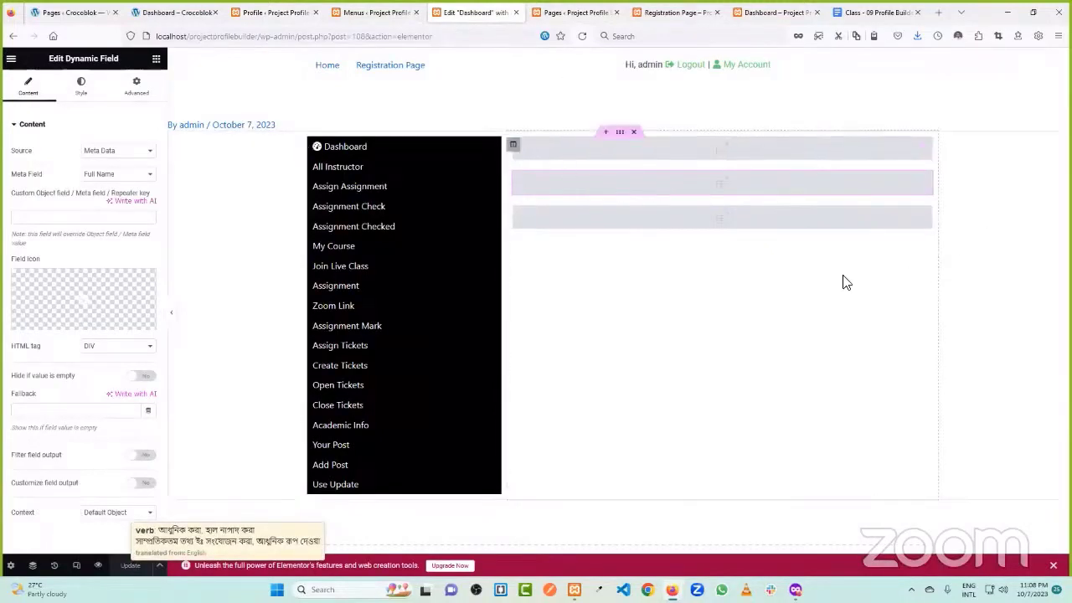
- Review the live dashboard's six count card labels, All Students through All Close Tickets
{"action": "left_click", "coordinate": [180, 12]}
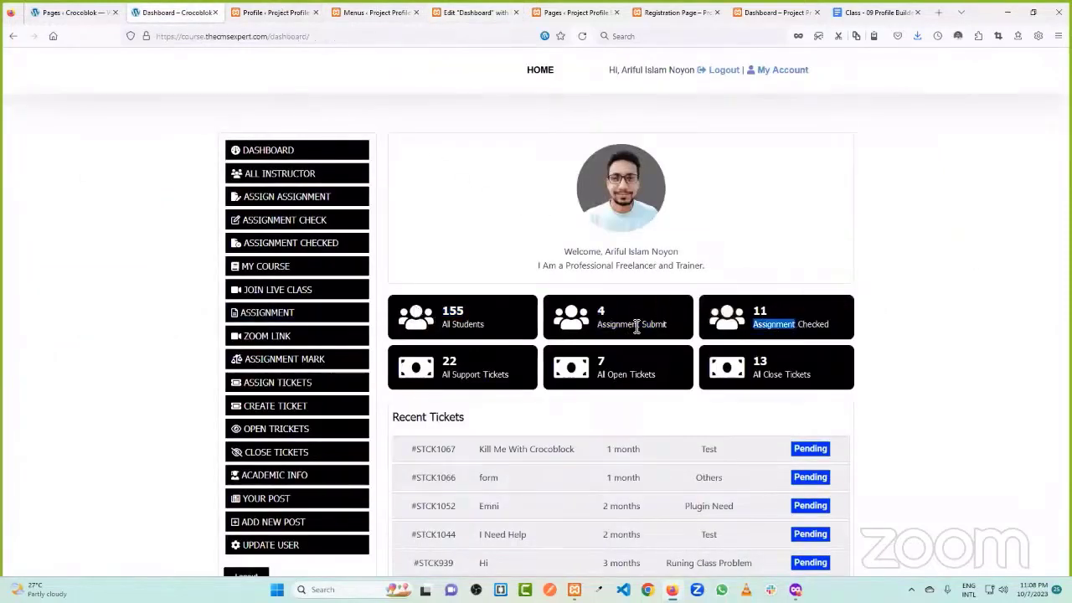
{"action": "left_click", "coordinate": [275, 12]}
{"action": "left_click", "coordinate": [372, 12]}
{"action": "left_click", "coordinate": [274, 12]}
{"action": "left_click", "coordinate": [377, 12]}
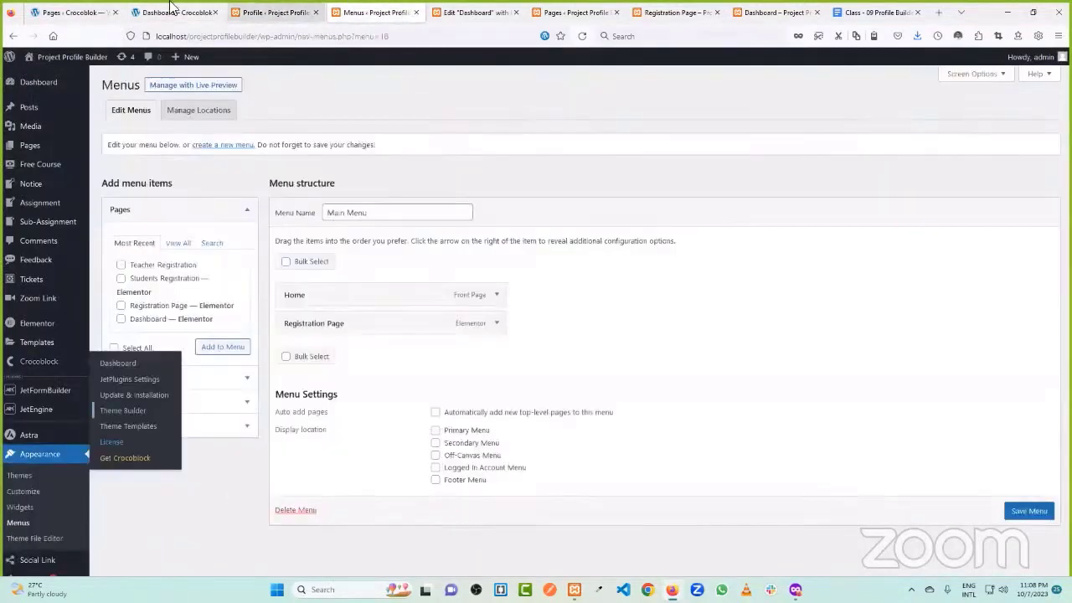
{"action": "left_click", "coordinate": [176, 12]}
{"action": "left_click_drag", "start_coordinate": [441, 326], "coordinate": [486, 327]}
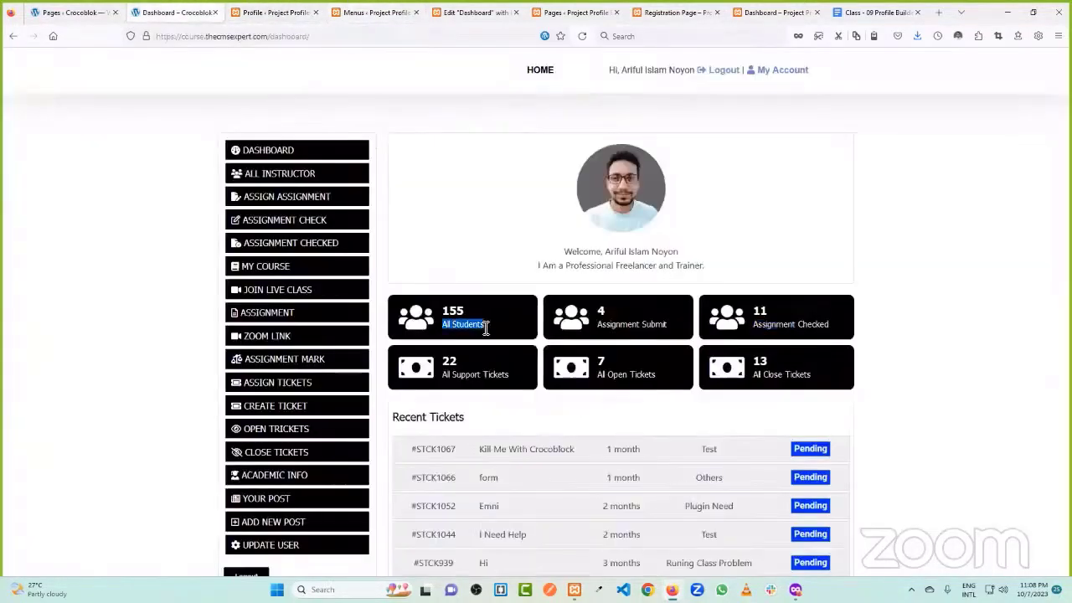
{"action": "left_click_drag", "start_coordinate": [597, 327], "coordinate": [668, 327]}
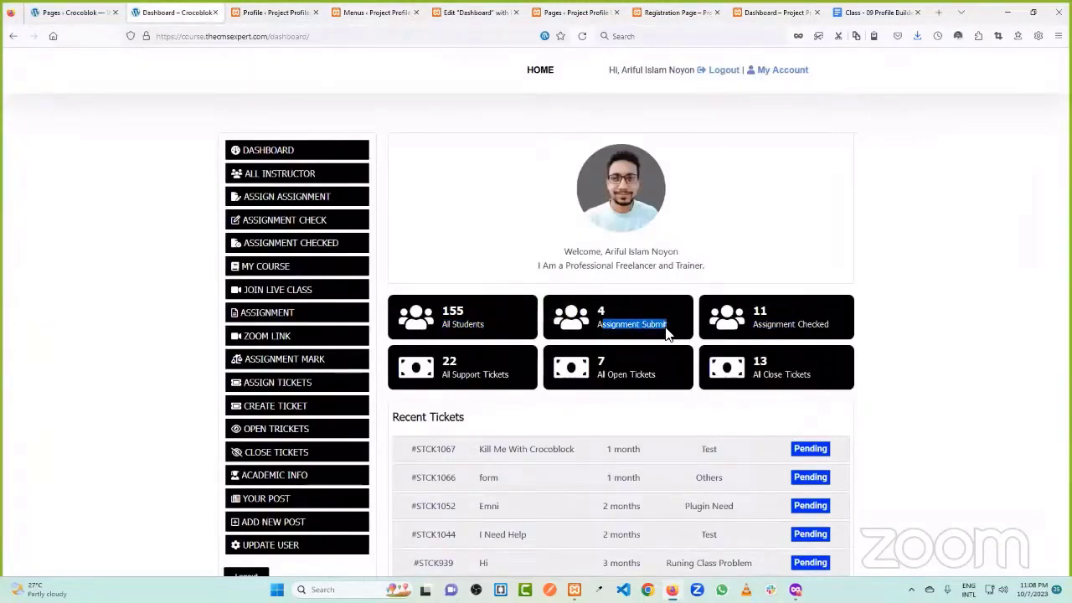
{"action": "left_click_drag", "start_coordinate": [761, 326], "coordinate": [835, 332]}
{"action": "left_click_drag", "start_coordinate": [452, 374], "coordinate": [505, 377]}
{"action": "left_click_drag", "start_coordinate": [616, 377], "coordinate": [658, 377]}
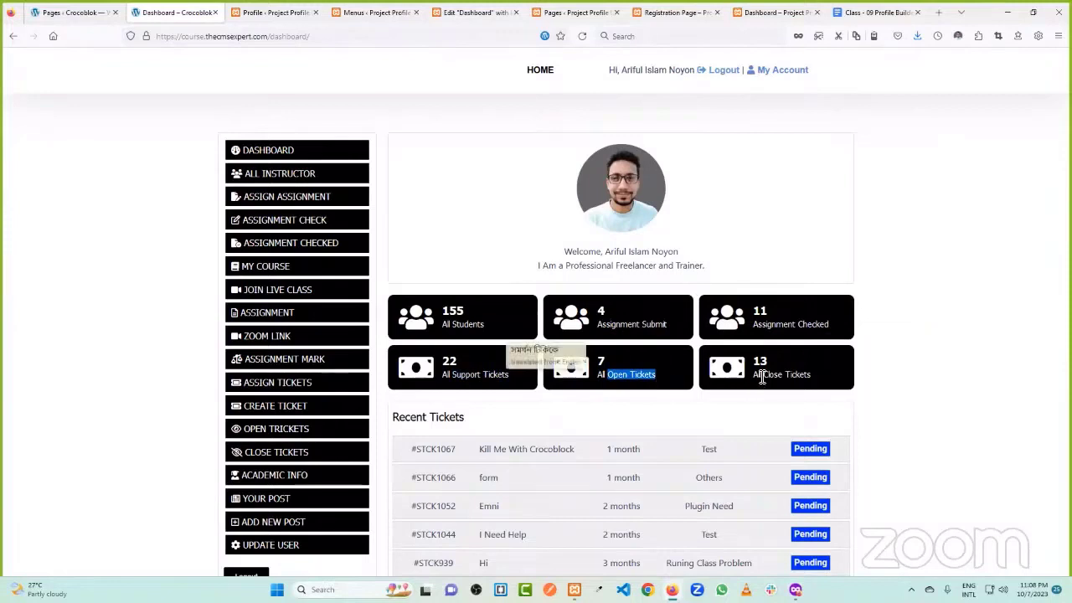
{"action": "left_click_drag", "start_coordinate": [758, 375], "coordinate": [805, 375]}
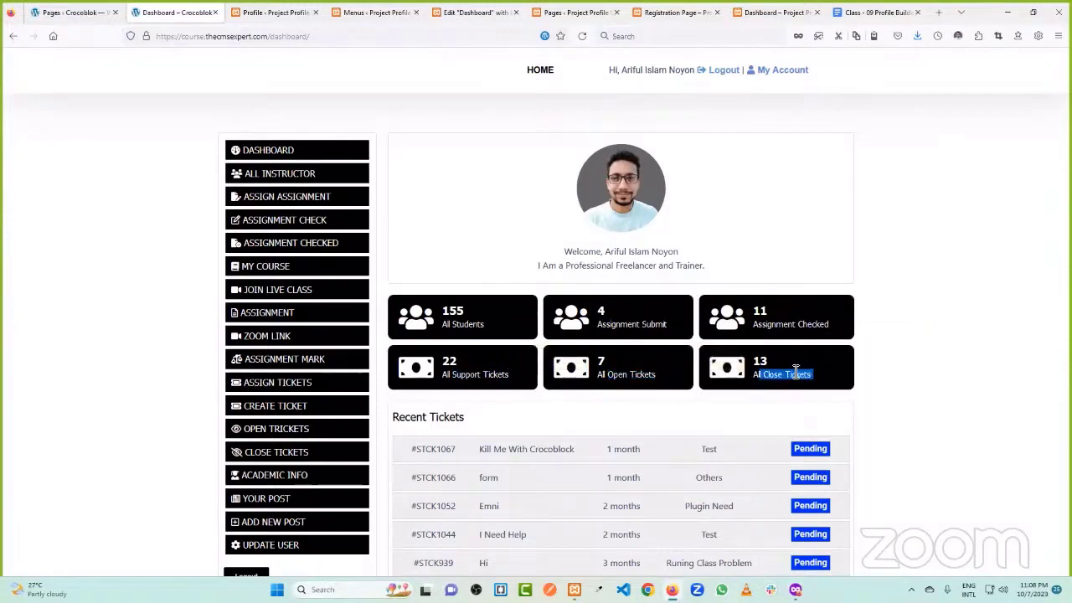
{"action": "left_click", "coordinate": [795, 372]}
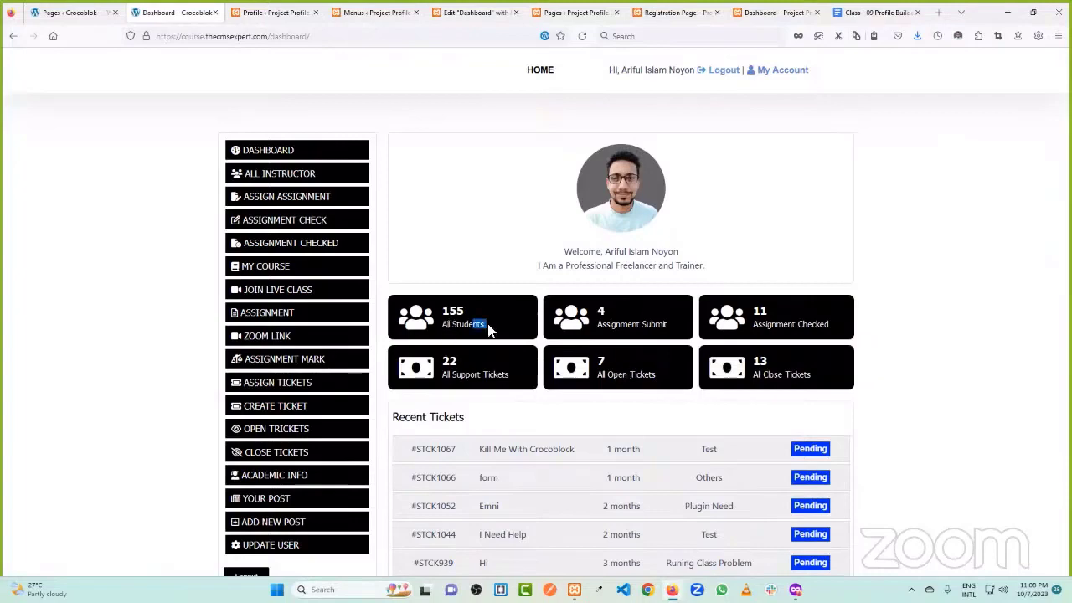
- Go back to the local admin Profile page and scroll down it
{"action": "left_click", "coordinate": [277, 11]}
{"action": "scroll", "coordinate": [44, 323], "scroll_direction": "down", "scroll_amount": 1}
{"action": "scroll", "coordinate": [44, 324], "scroll_direction": "down", "scroll_amount": 3}
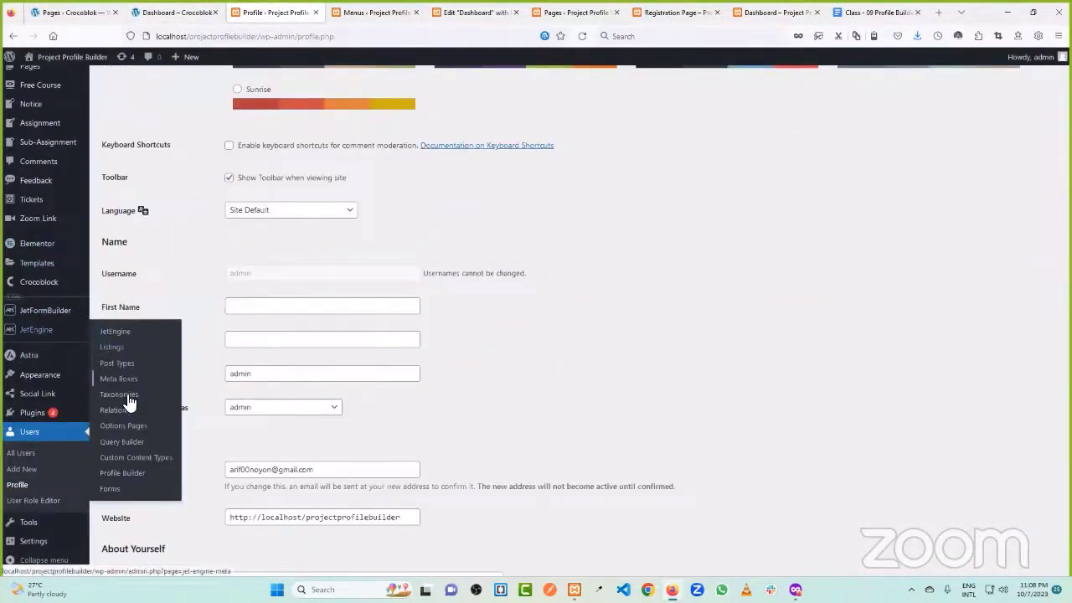
- Start a new JetEngine query named 'Student Count' of type Users Query
{"action": "left_click", "coordinate": [134, 444]}
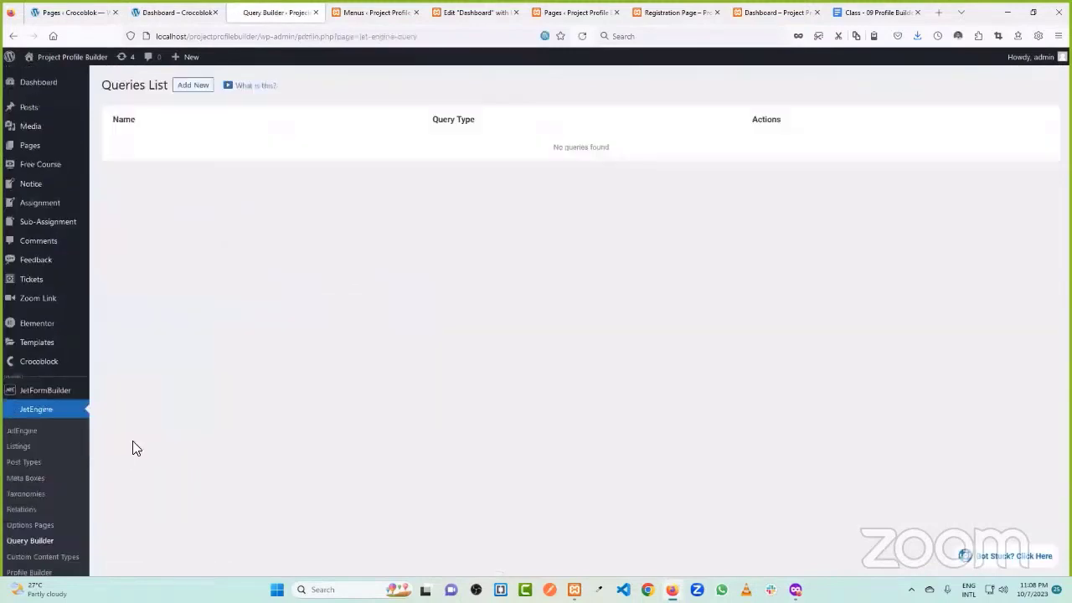
{"action": "left_click", "coordinate": [195, 96]}
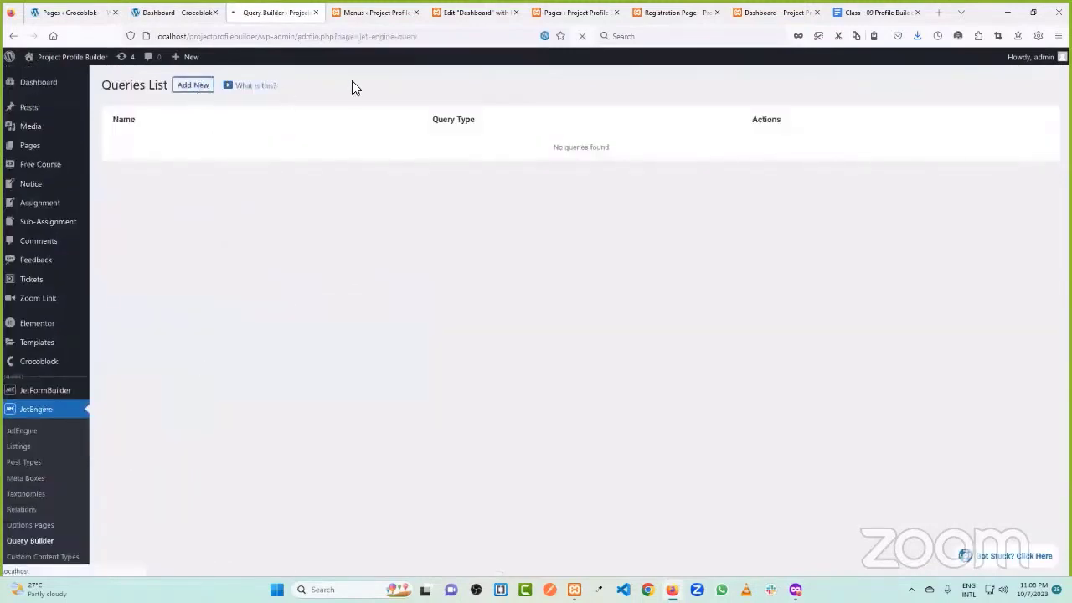
{"action": "left_click", "coordinate": [506, 173]}
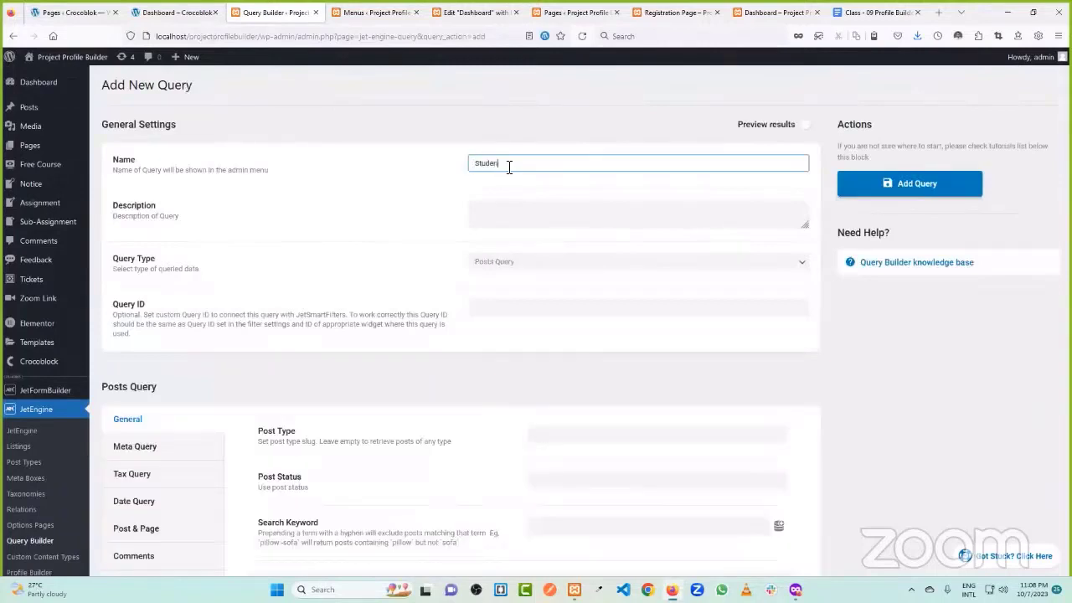
{"action": "type", "text": "Student Count"}
{"action": "left_click", "coordinate": [485, 262]}
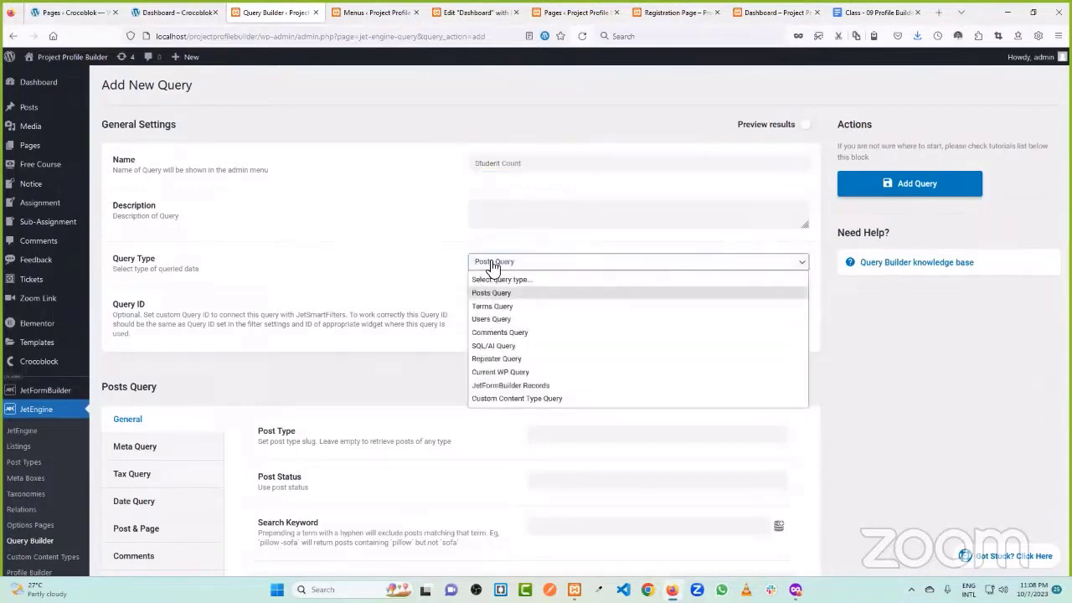
{"action": "left_click", "coordinate": [512, 318]}
- Limit the query to the Student role, save it, and go back to the queries list
{"action": "scroll", "coordinate": [485, 280], "scroll_direction": "down", "scroll_amount": 2}
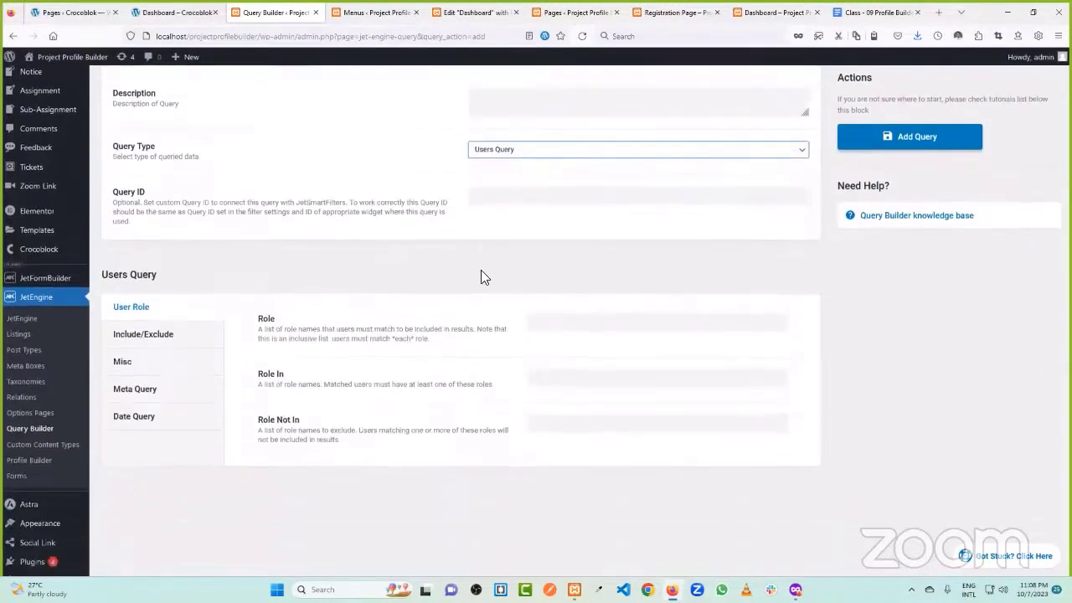
{"action": "left_click", "coordinate": [569, 266]}
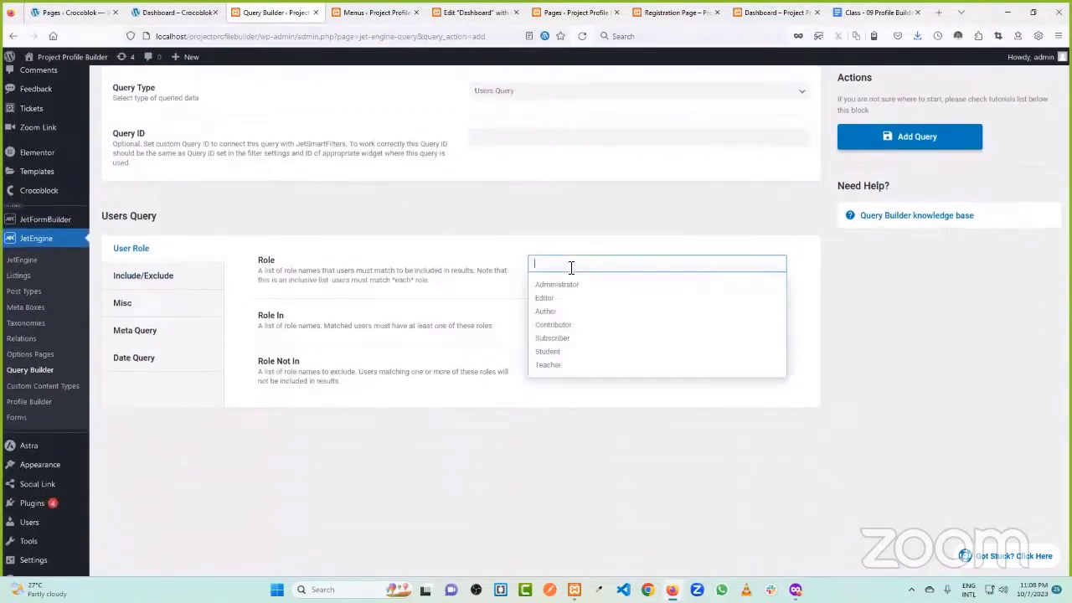
{"action": "left_click", "coordinate": [575, 352]}
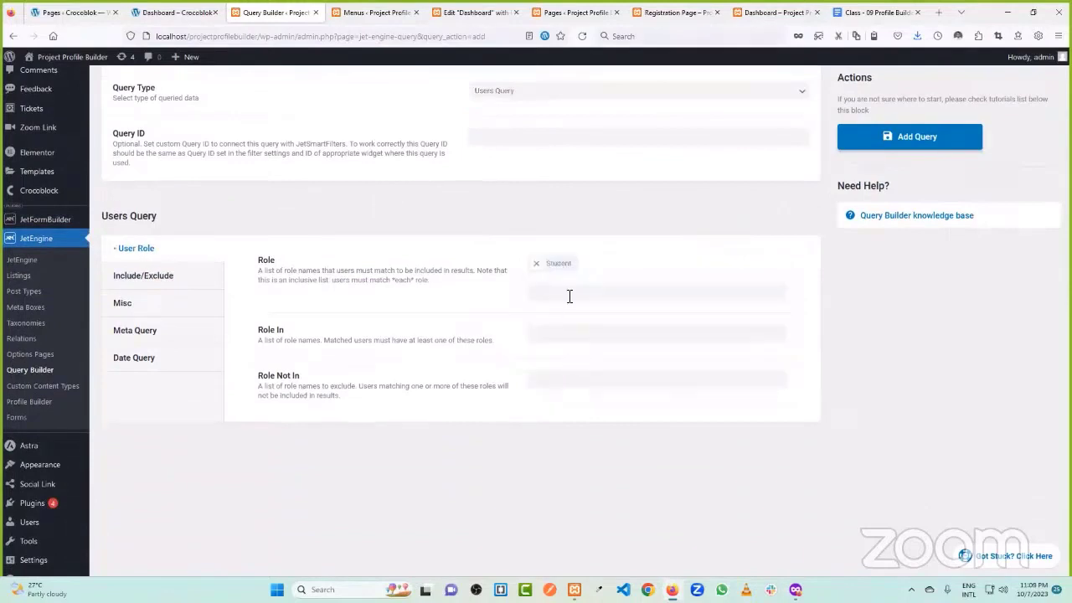
{"action": "scroll", "coordinate": [592, 258], "scroll_direction": "up", "scroll_amount": 2}
{"action": "left_click", "coordinate": [968, 138]}
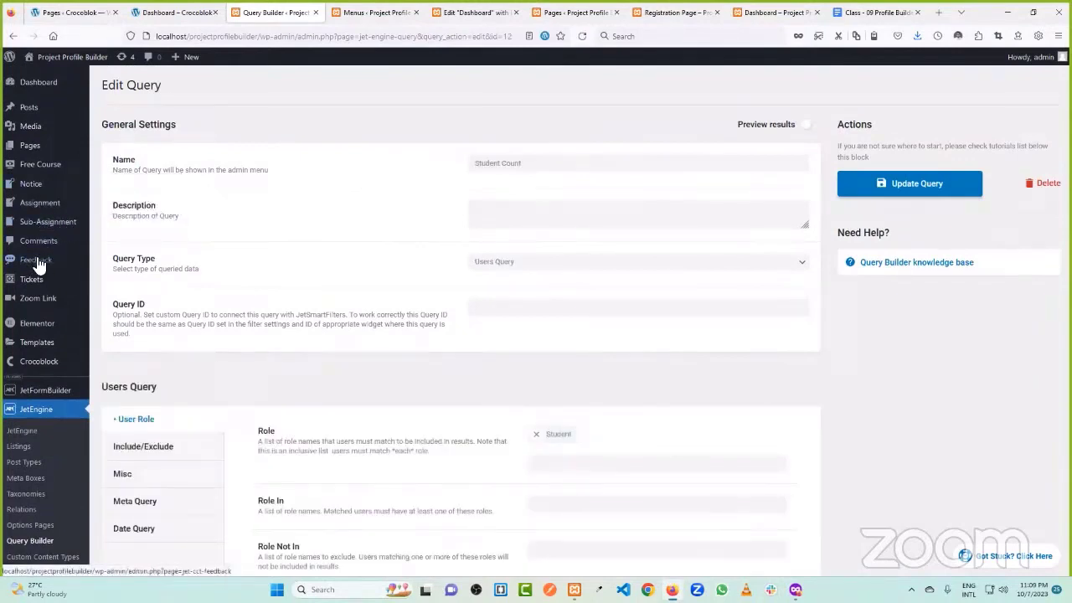
{"action": "mouse_move", "coordinate": [38, 283]}
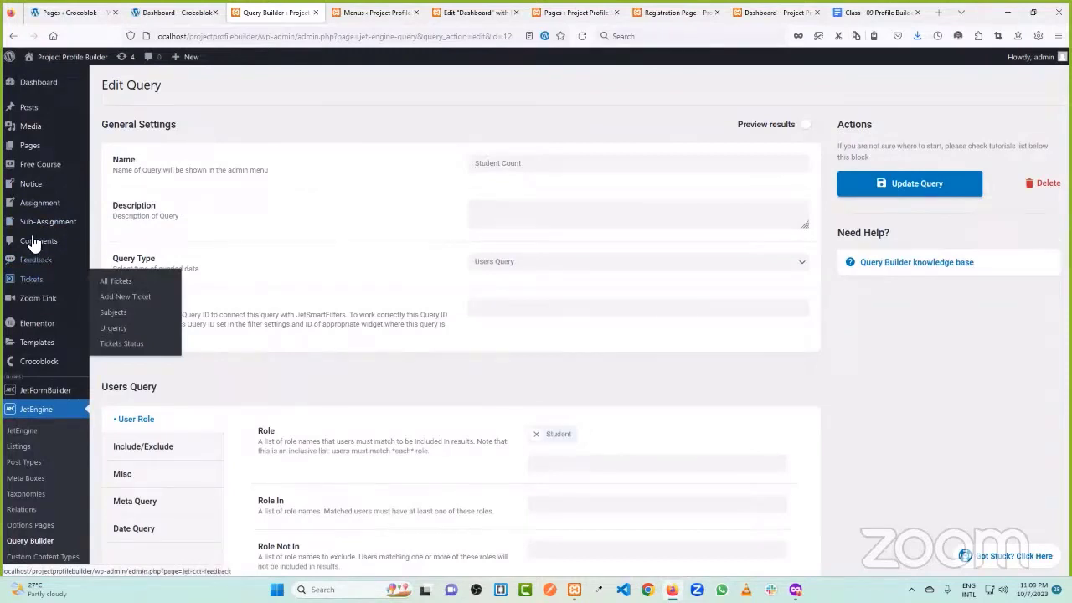
{"action": "mouse_move", "coordinate": [39, 223]}
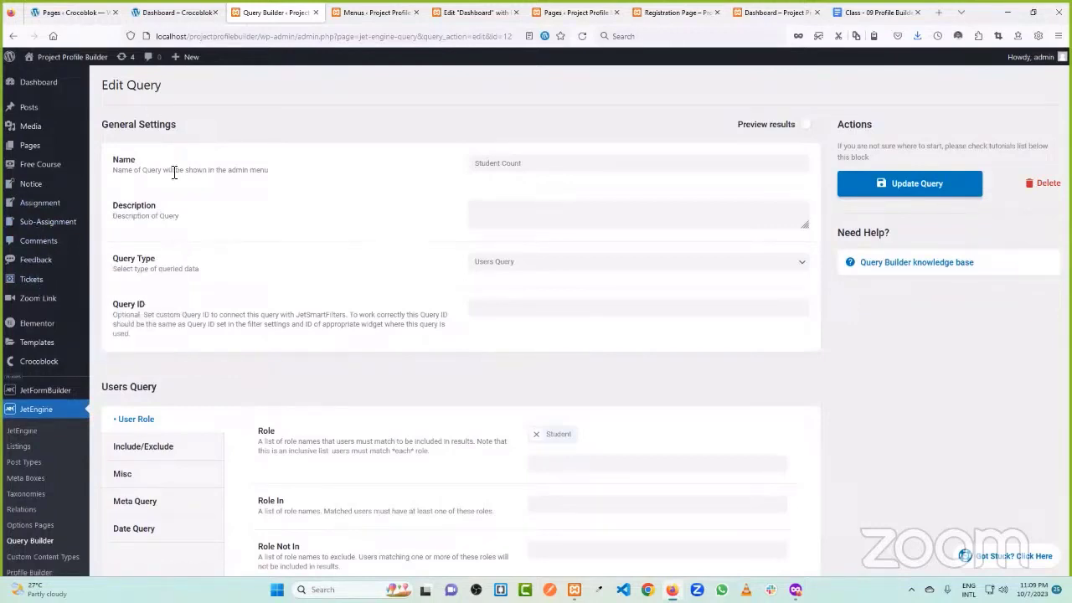
{"action": "left_click", "coordinate": [31, 542]}
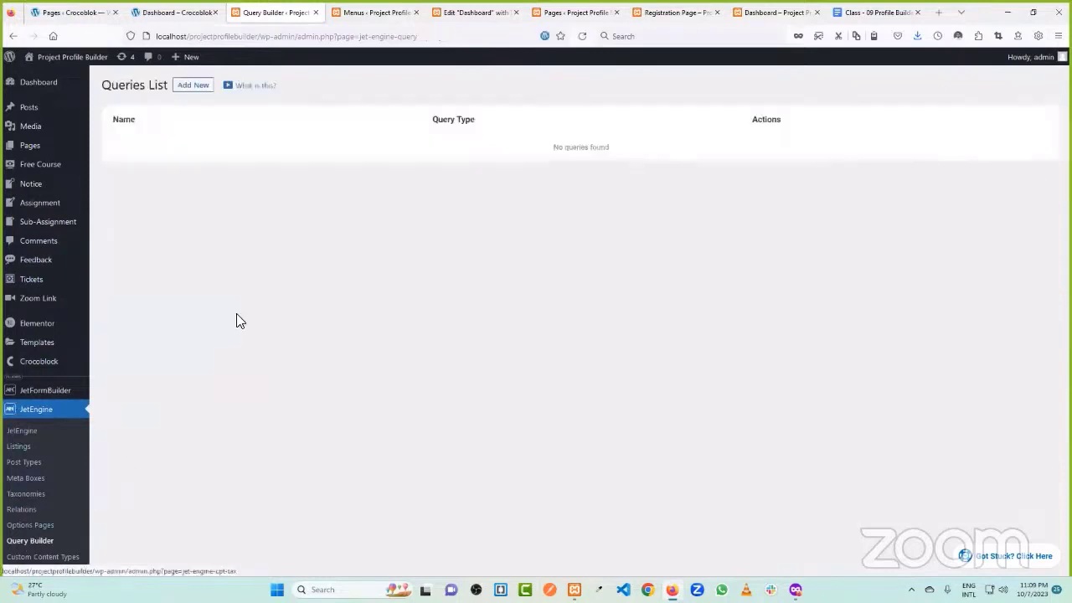
- Add a new Posts Query named 'All tickets Count' with its post type set to Tickets
{"action": "left_click", "coordinate": [199, 88]}
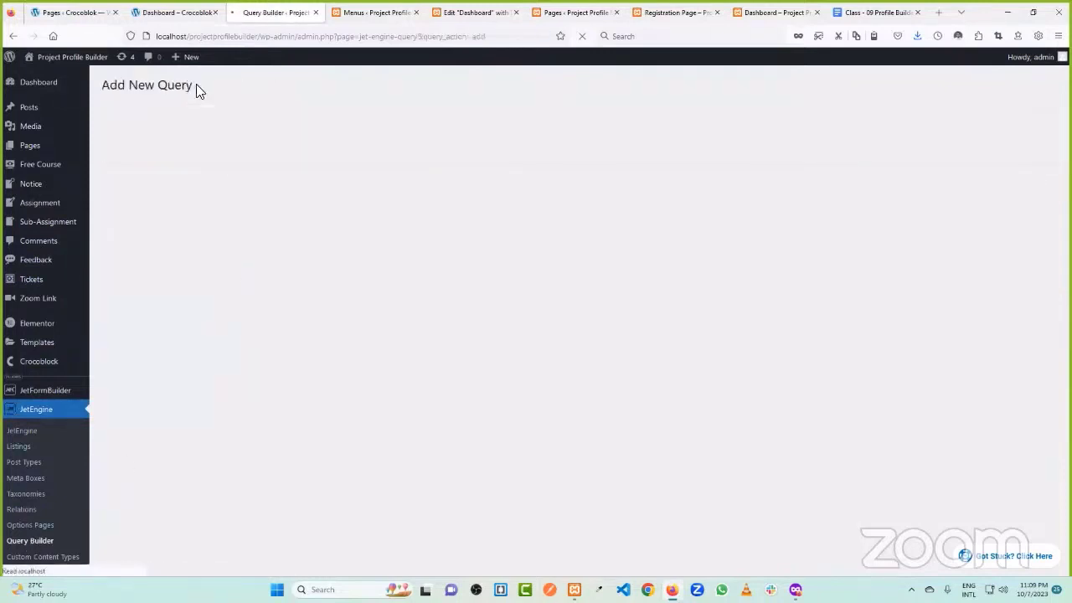
{"action": "left_click", "coordinate": [486, 164]}
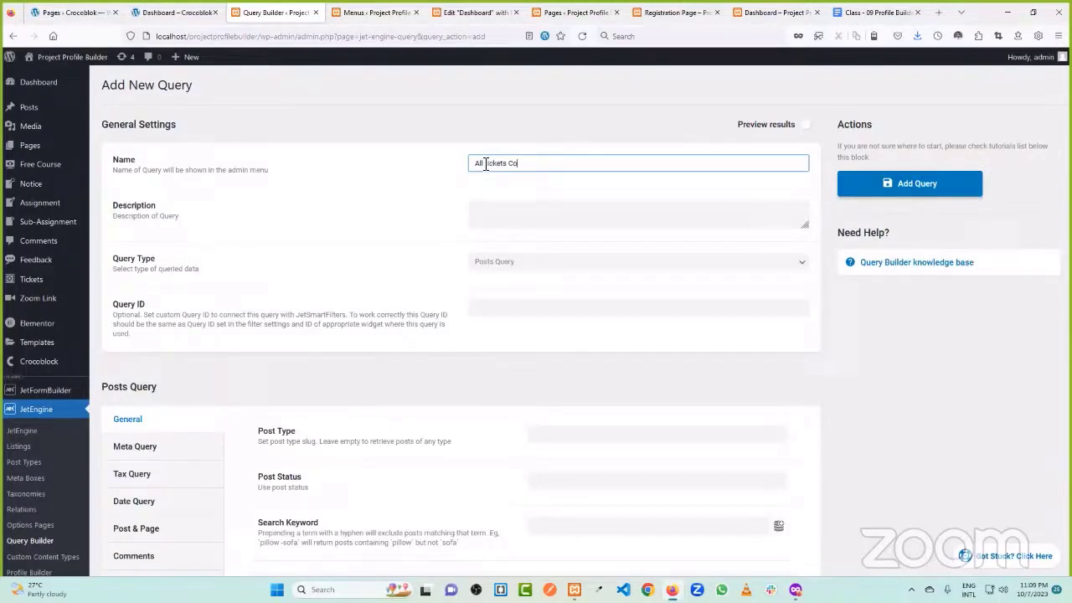
{"action": "left_click", "coordinate": [441, 172]}
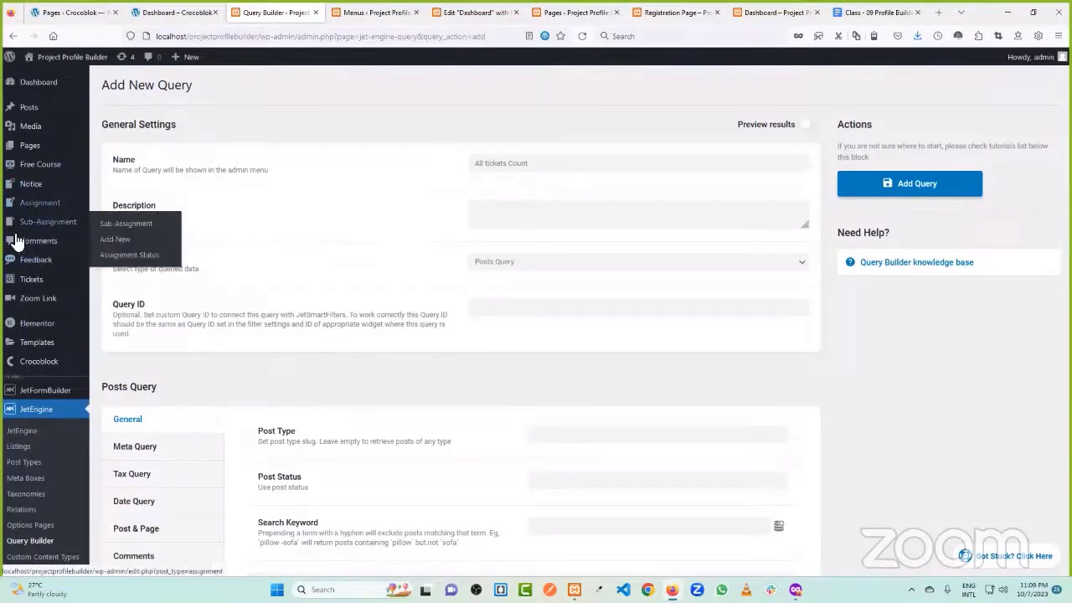
{"action": "double_click", "coordinate": [500, 163]}
{"action": "left_click", "coordinate": [333, 175]}
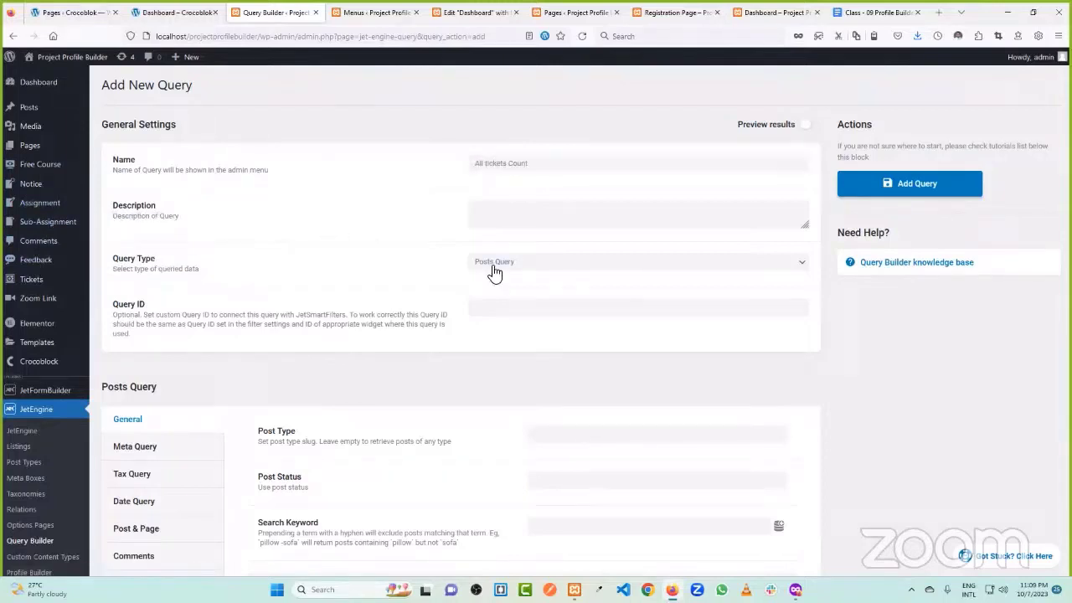
{"action": "scroll", "coordinate": [377, 317], "scroll_direction": "down", "scroll_amount": 2}
{"action": "left_click", "coordinate": [583, 325]}
{"action": "scroll", "coordinate": [586, 360], "scroll_direction": "down", "scroll_amount": 2}
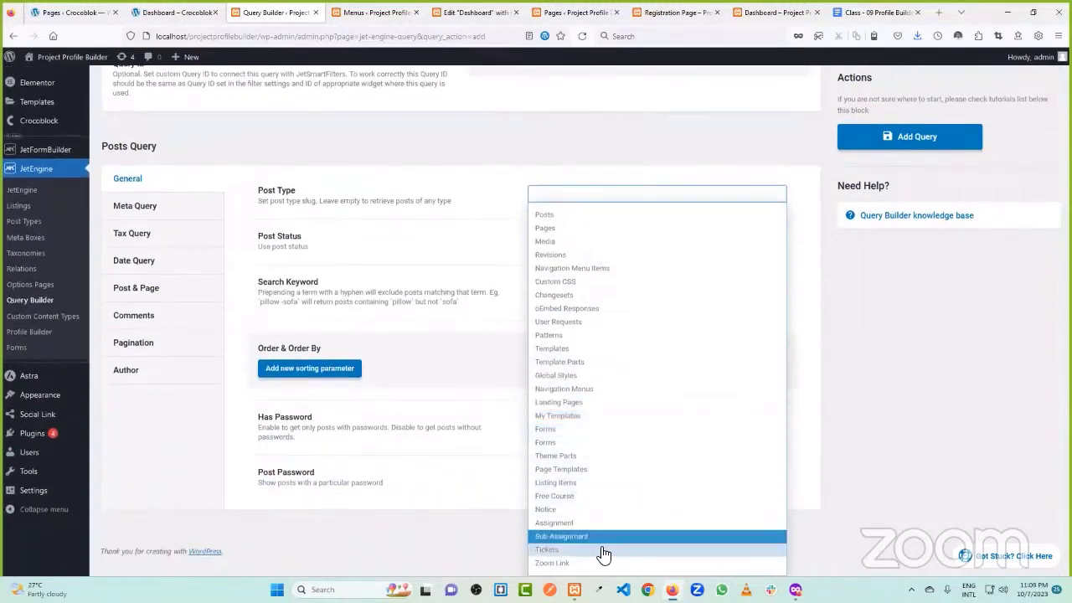
{"action": "left_click", "coordinate": [568, 550]}
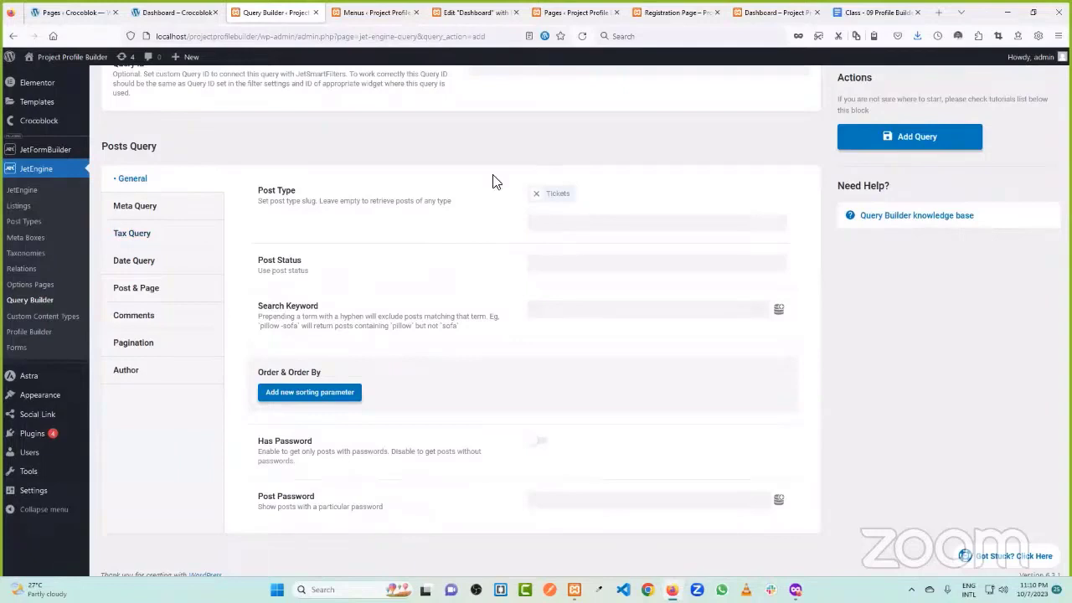
{"action": "scroll", "coordinate": [366, 241], "scroll_direction": "up", "scroll_amount": 4}
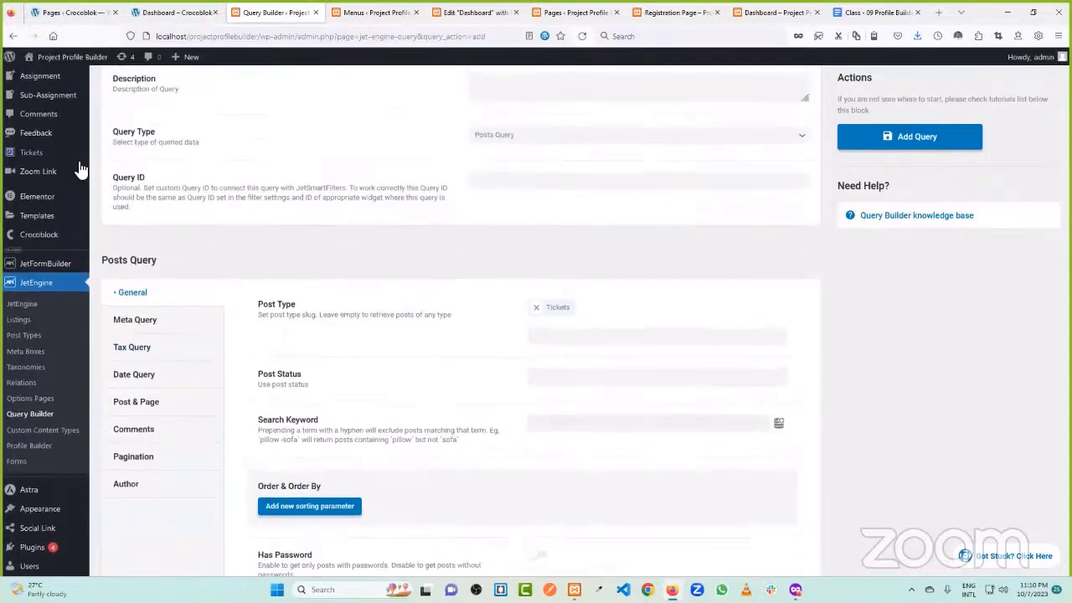
- Open the Tickets Status terms (Close, Open) in a separate tab and come back to the query
{"action": "mouse_move", "coordinate": [40, 212]}
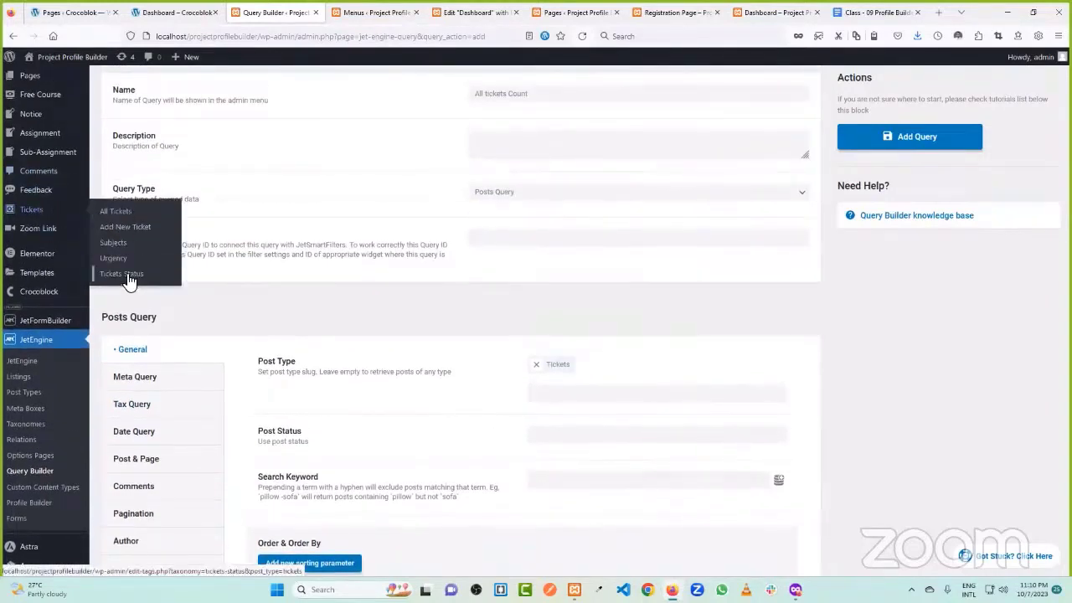
{"action": "middle_click", "coordinate": [126, 274]}
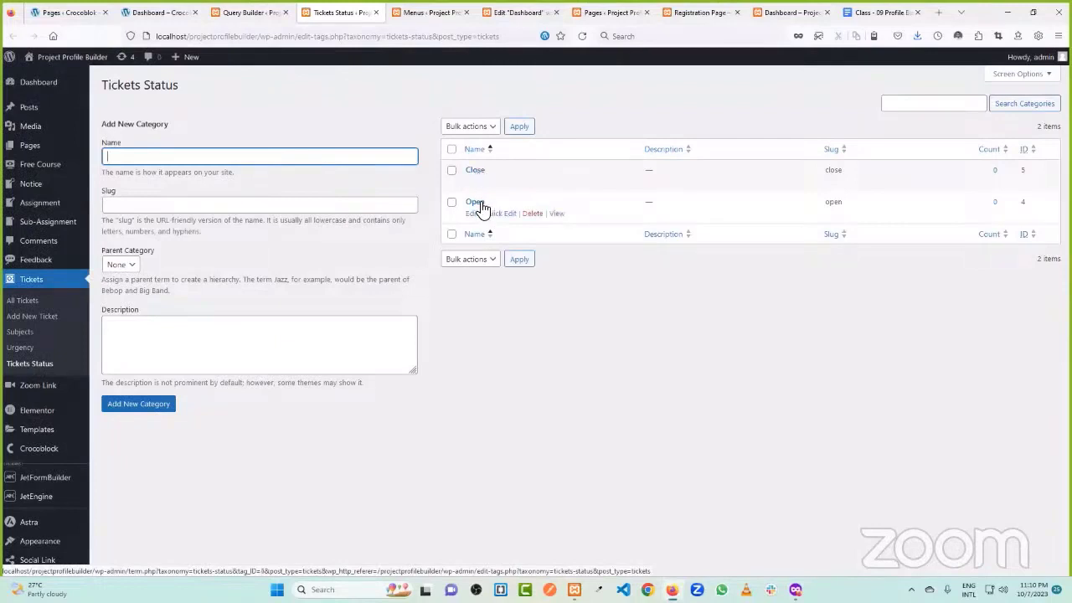
{"action": "left_click", "coordinate": [252, 12]}
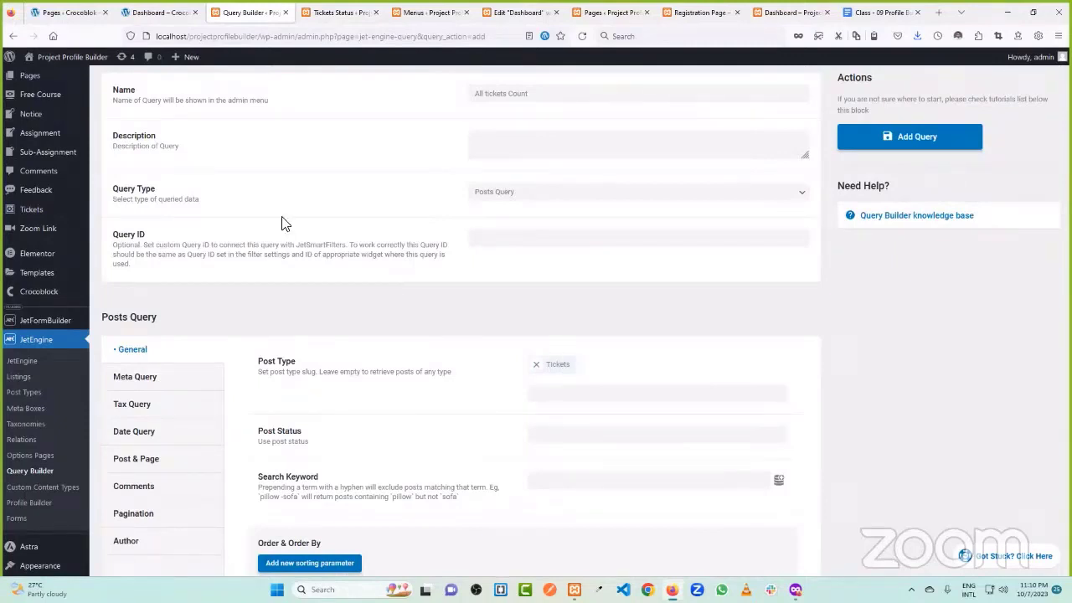
- Check the All Open Tickets and All Close Tickets card labels on the reference dashboard
{"action": "left_click", "coordinate": [149, 11]}
{"action": "left_click_drag", "start_coordinate": [606, 381], "coordinate": [643, 377]}
{"action": "left_click_drag", "start_coordinate": [762, 377], "coordinate": [829, 380]}
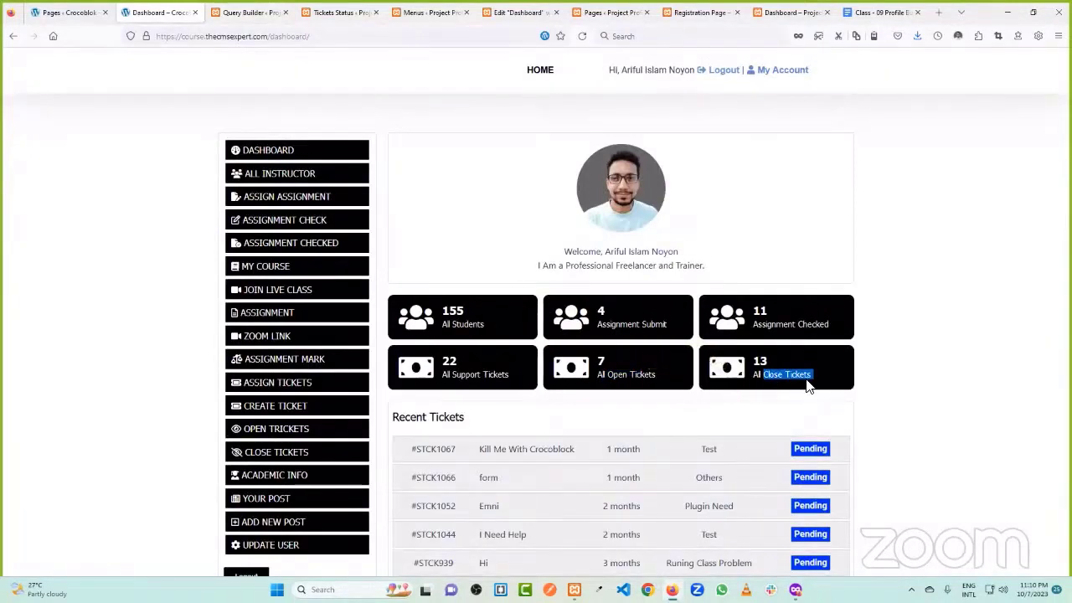
{"action": "left_click", "coordinate": [256, 11]}
{"action": "scroll", "coordinate": [466, 272], "scroll_direction": "down", "scroll_amount": 2}
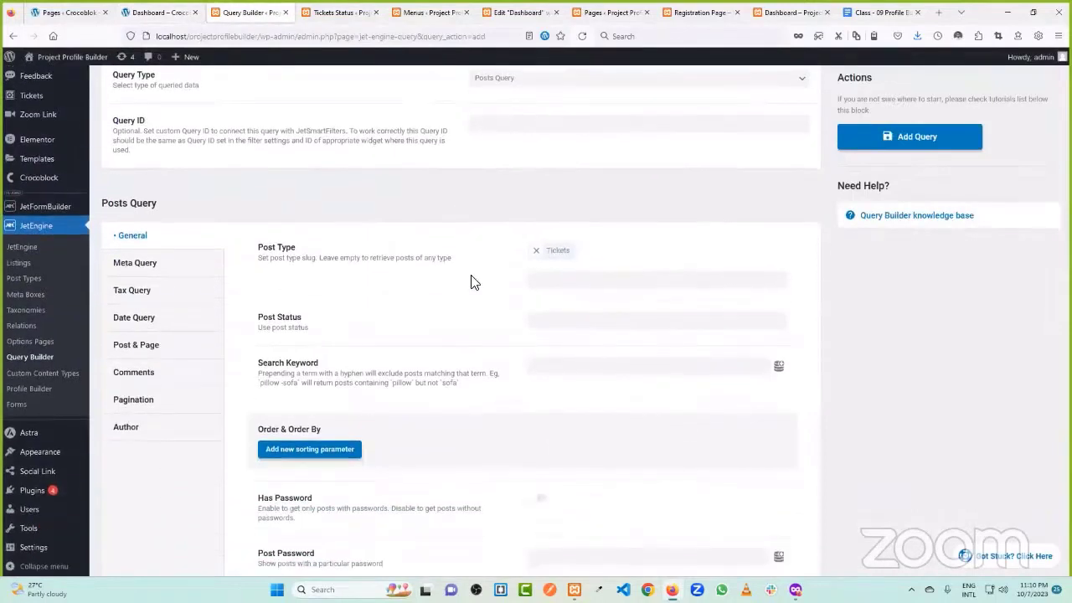
- Add a Tax Query clause that filters by the Tickets Status taxonomy
{"action": "left_click", "coordinate": [145, 297]}
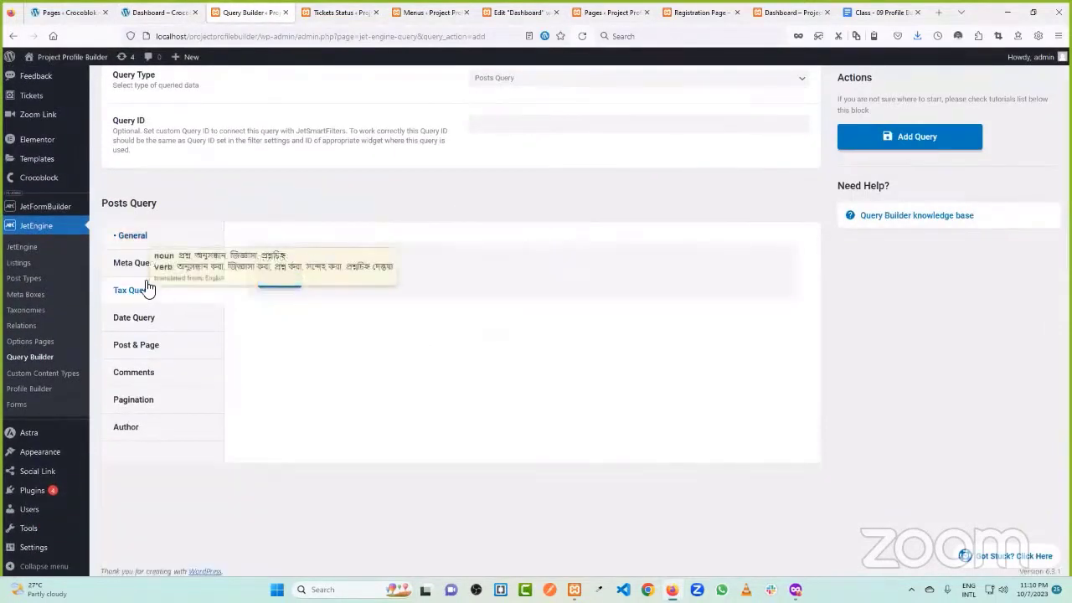
{"action": "scroll", "coordinate": [48, 133], "scroll_direction": "up", "scroll_amount": 3}
{"action": "mouse_move", "coordinate": [34, 214]}
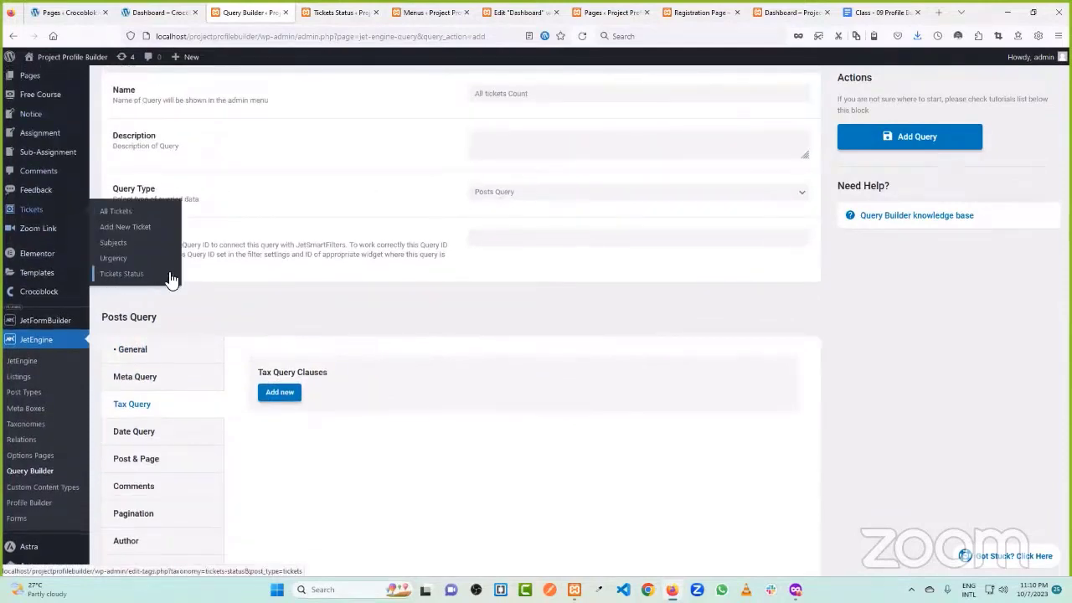
{"action": "left_click", "coordinate": [280, 392]}
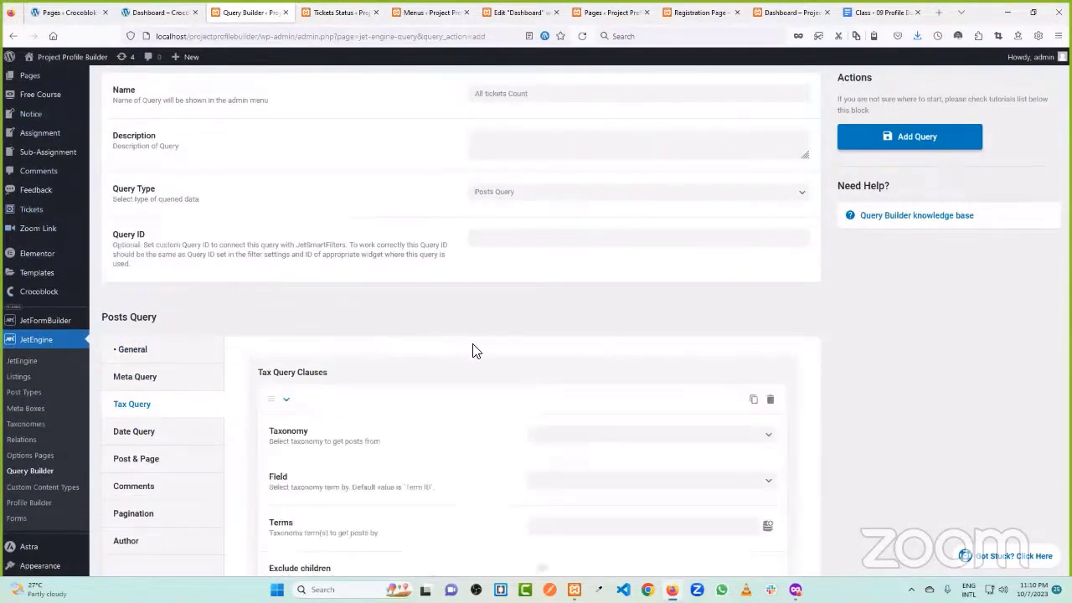
{"action": "scroll", "coordinate": [494, 343], "scroll_direction": "down", "scroll_amount": 3}
{"action": "left_click", "coordinate": [610, 265]}
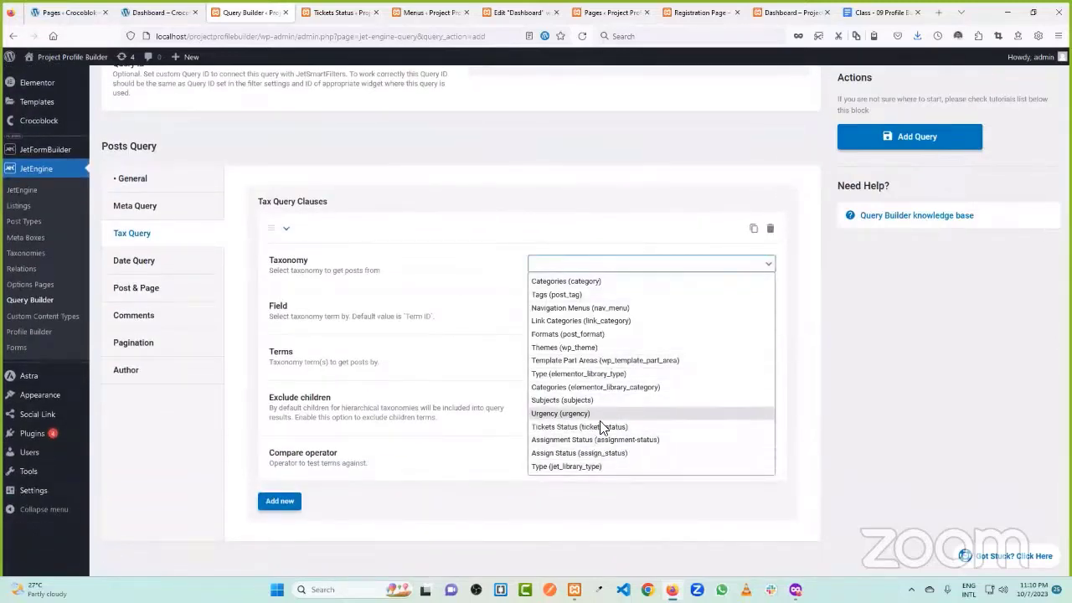
{"action": "left_click", "coordinate": [589, 428]}
- Match the term by Name with the value Open and save the All tickets Count query
{"action": "left_click", "coordinate": [580, 318]}
{"action": "left_click", "coordinate": [576, 340]}
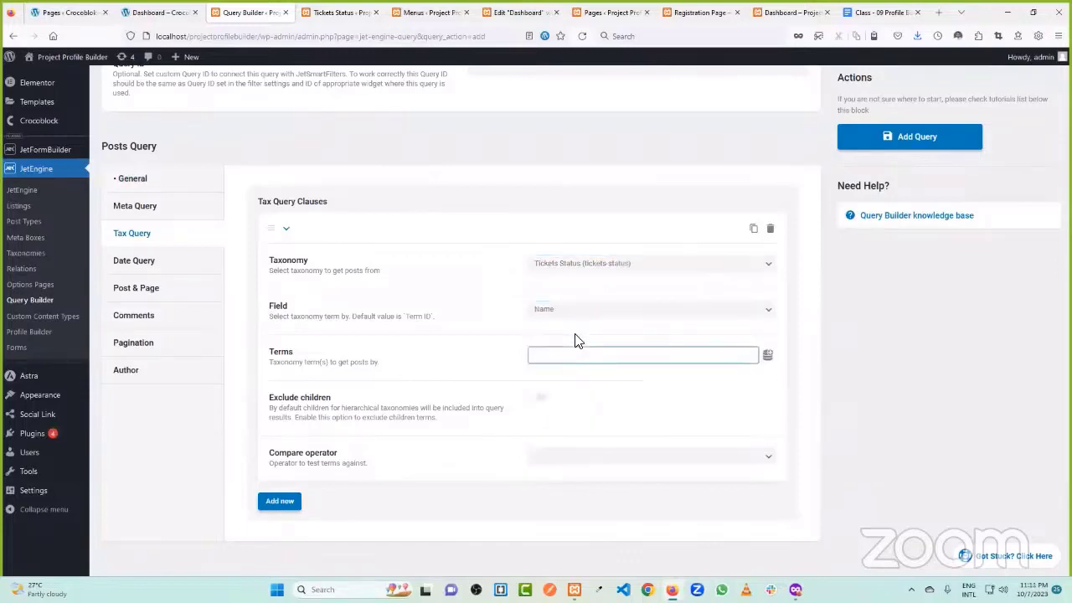
{"action": "left_click", "coordinate": [480, 355]}
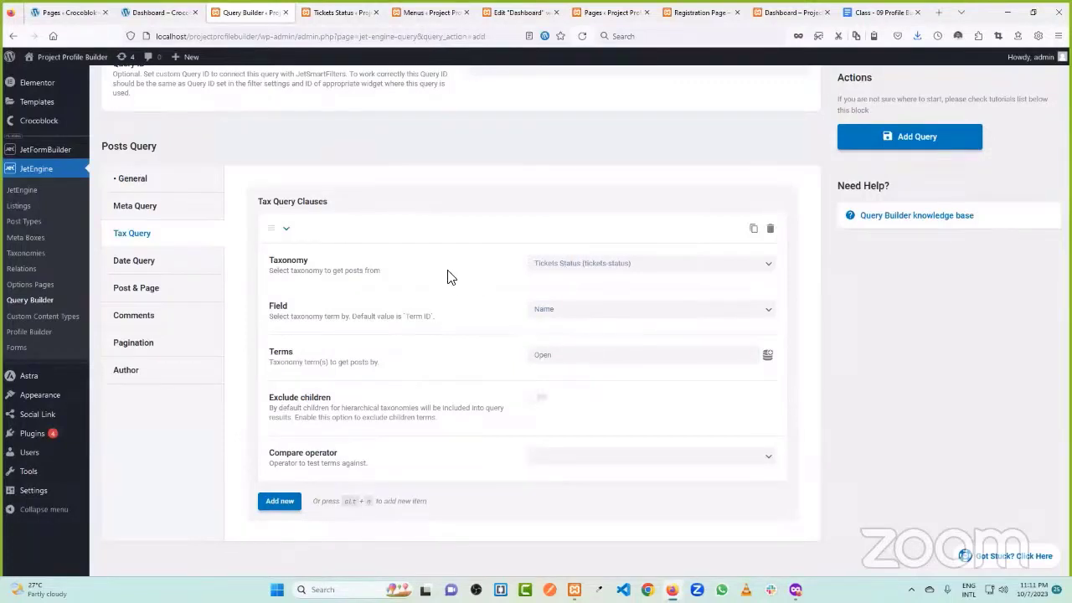
{"action": "left_click", "coordinate": [545, 311]}
{"action": "left_click", "coordinate": [545, 340]}
{"action": "left_click", "coordinate": [901, 137]}
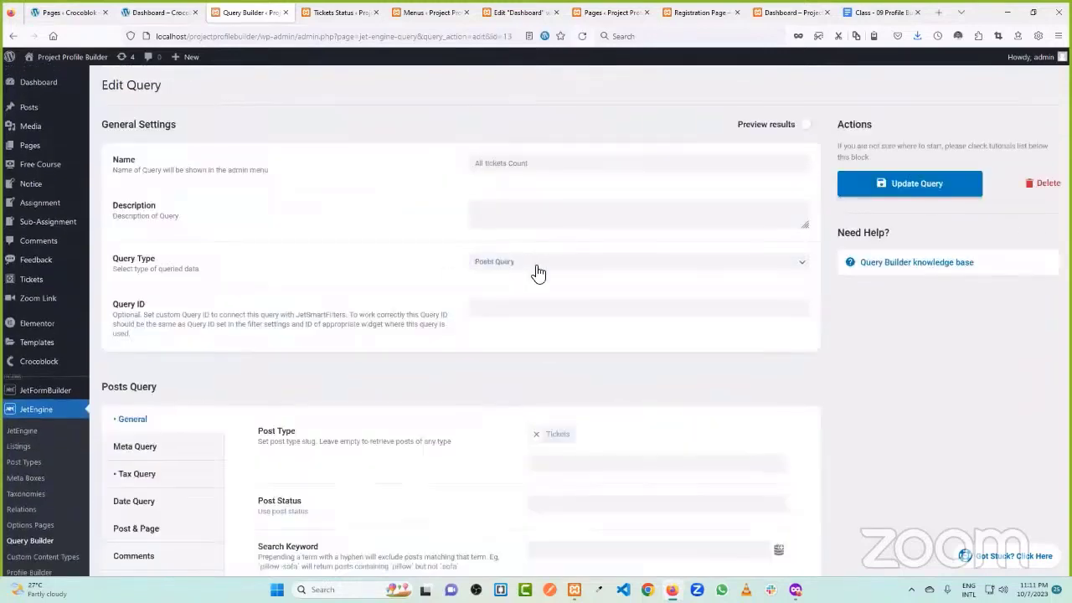
{"action": "scroll", "coordinate": [490, 297], "scroll_direction": "down", "scroll_amount": 3}
{"action": "scroll", "coordinate": [394, 311], "scroll_direction": "up", "scroll_amount": 3}
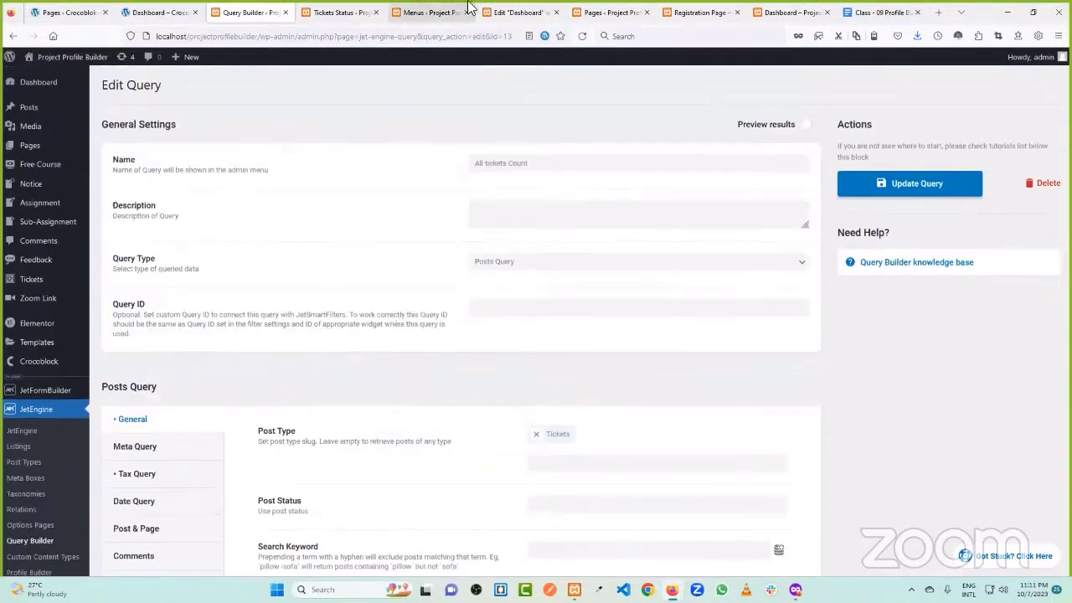
- Reload the Dashboard editor and confirm the Dynamic Image source stays on Profile Picture
{"action": "left_click", "coordinate": [517, 12]}
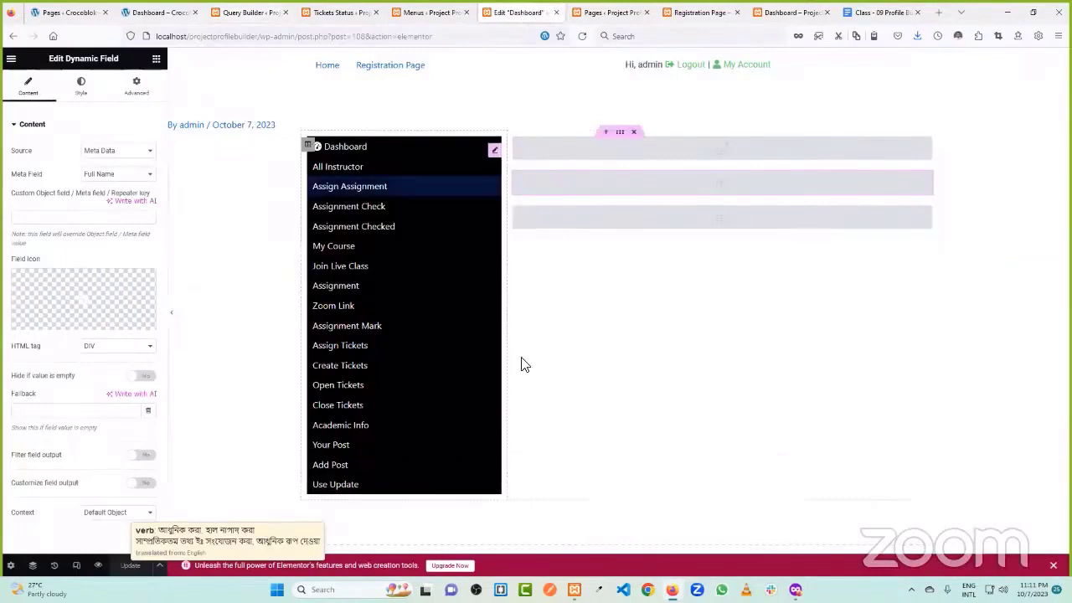
{"action": "left_click", "coordinate": [582, 36]}
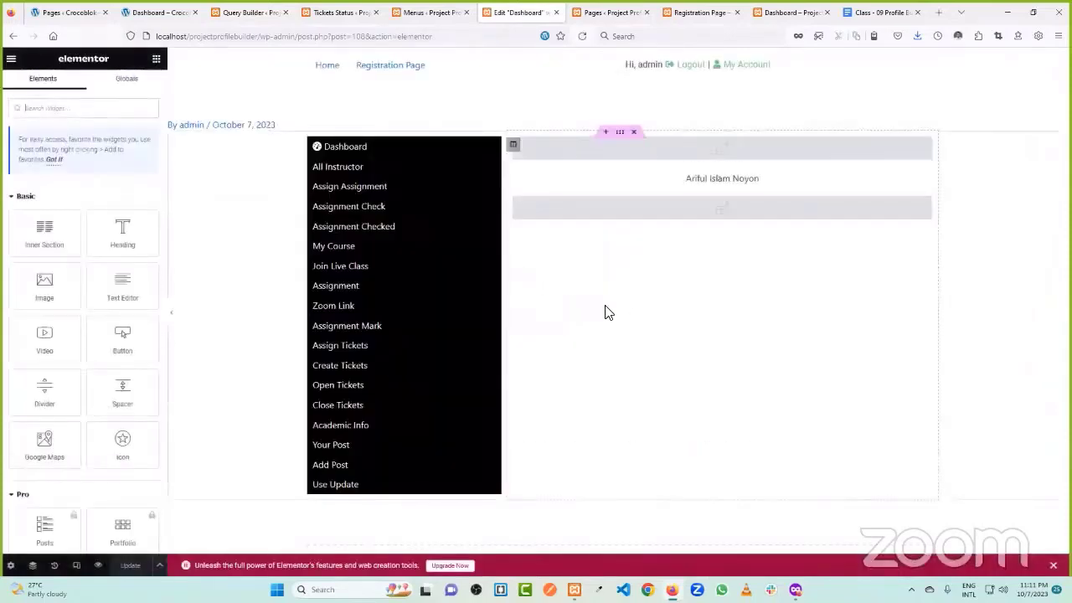
{"action": "left_click", "coordinate": [759, 155]}
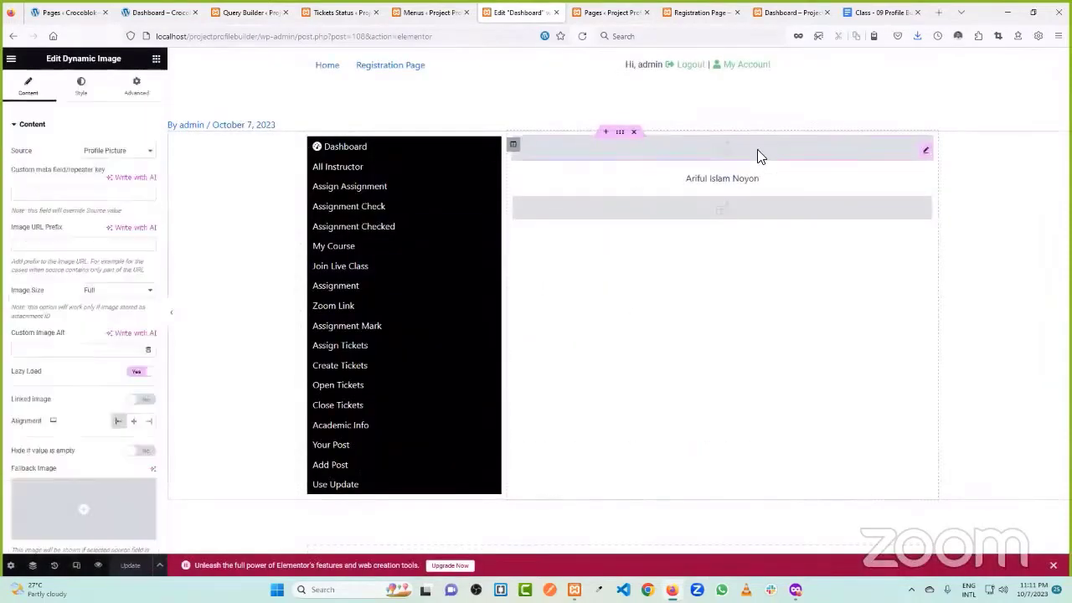
{"action": "left_click", "coordinate": [114, 152]}
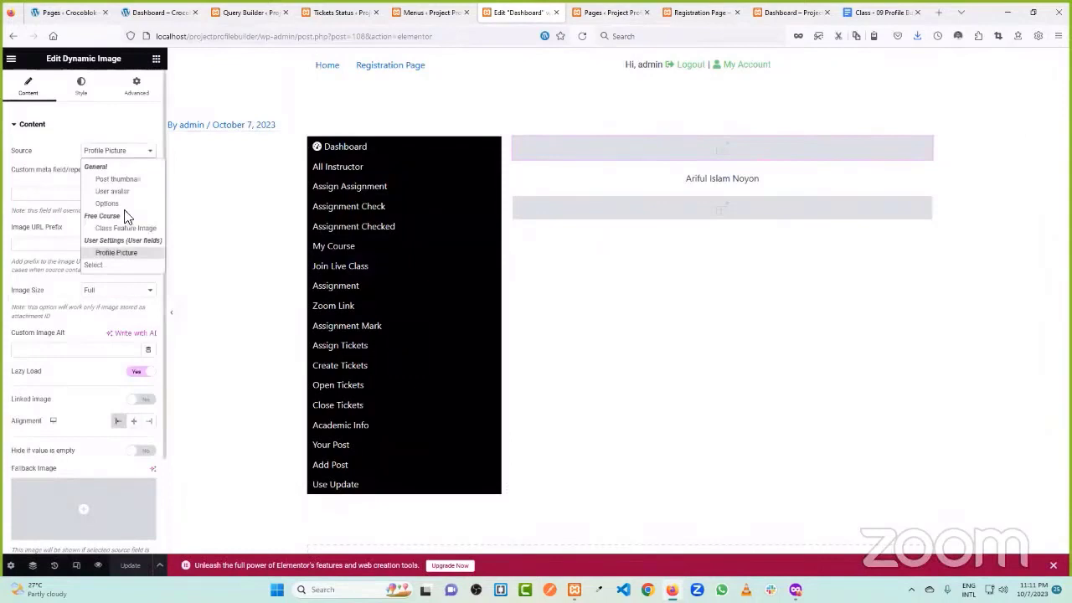
{"action": "left_click", "coordinate": [117, 253]}
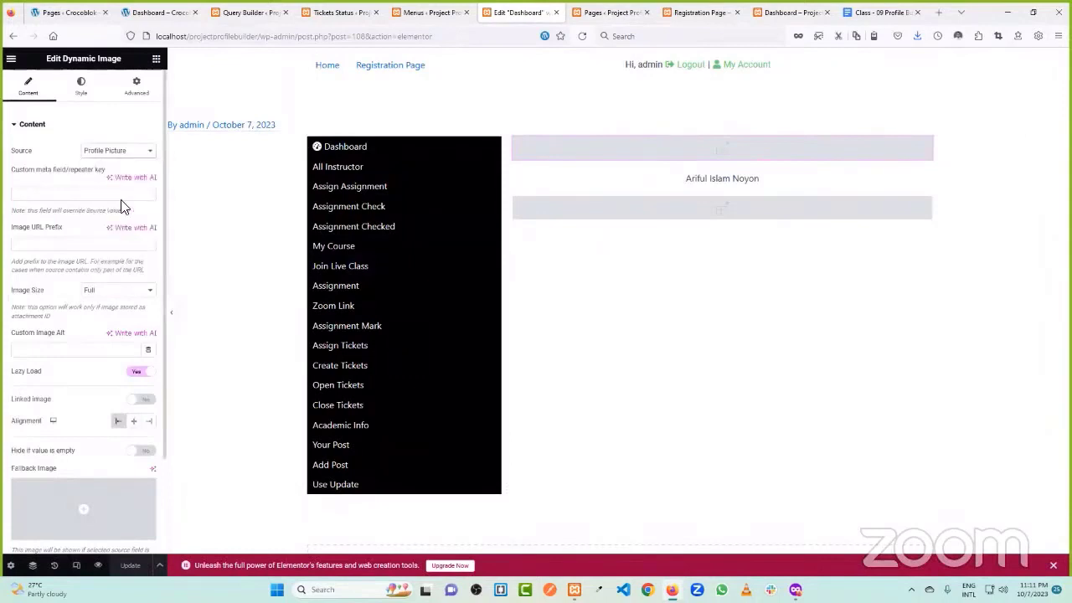
{"action": "left_click", "coordinate": [122, 156]}
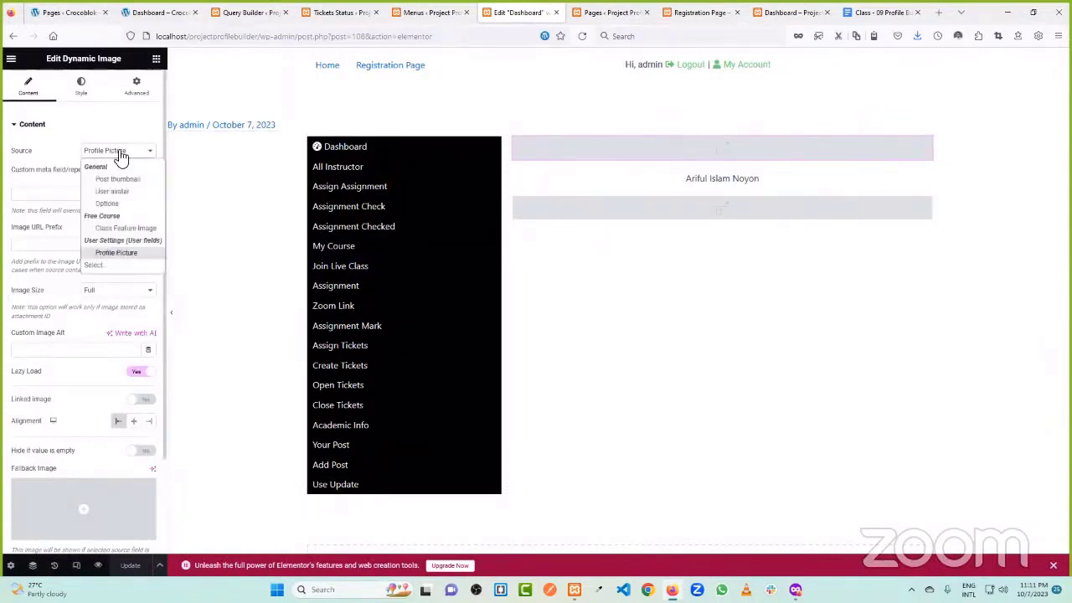
{"action": "left_click", "coordinate": [122, 178]}
{"action": "left_click", "coordinate": [125, 152]}
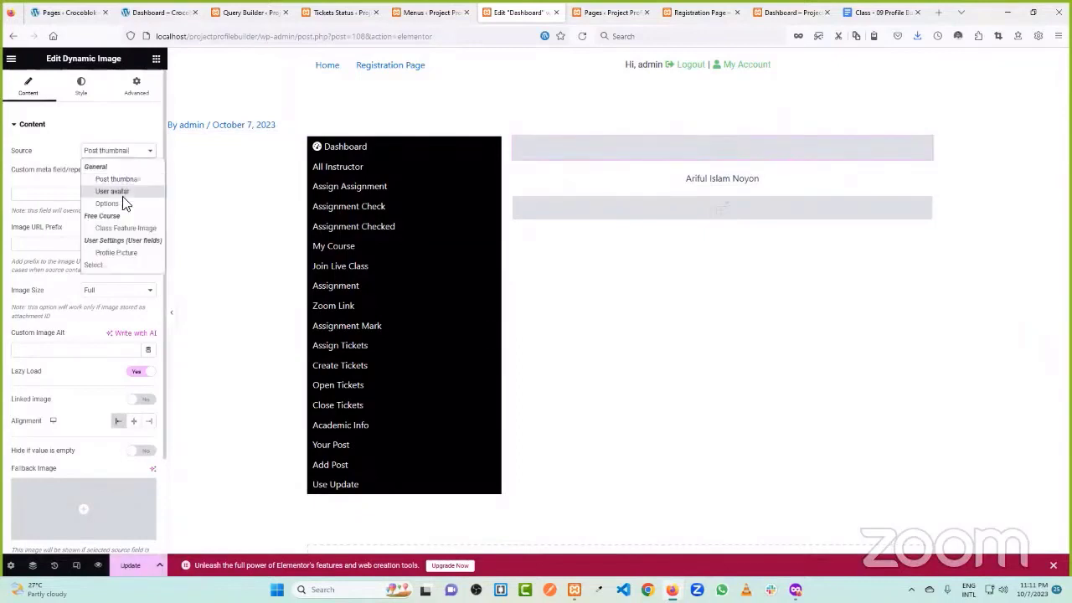
{"action": "left_click", "coordinate": [123, 252]}
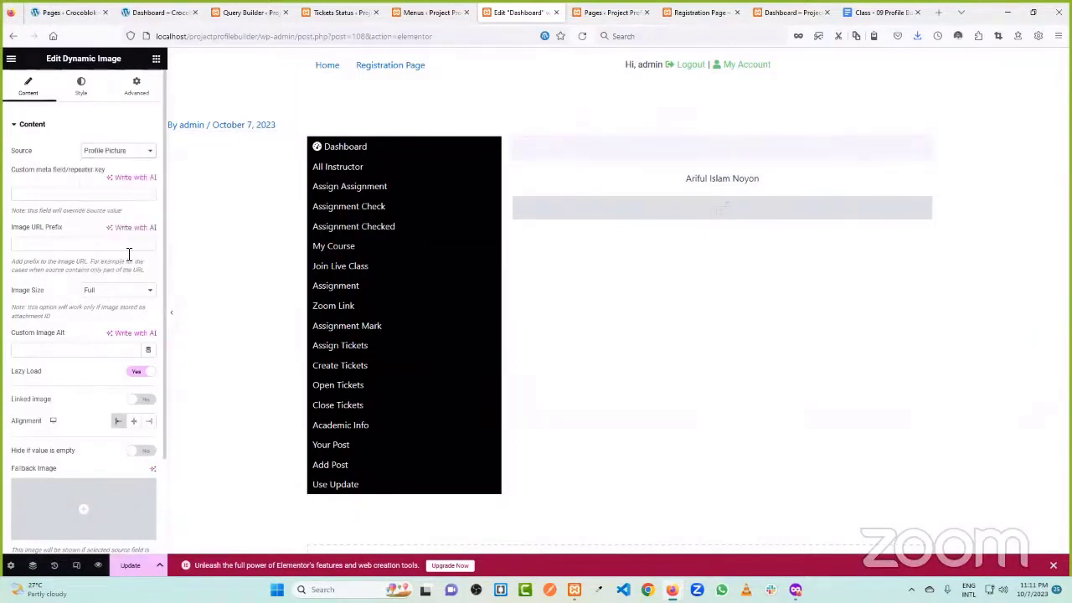
{"action": "left_click", "coordinate": [773, 215]}
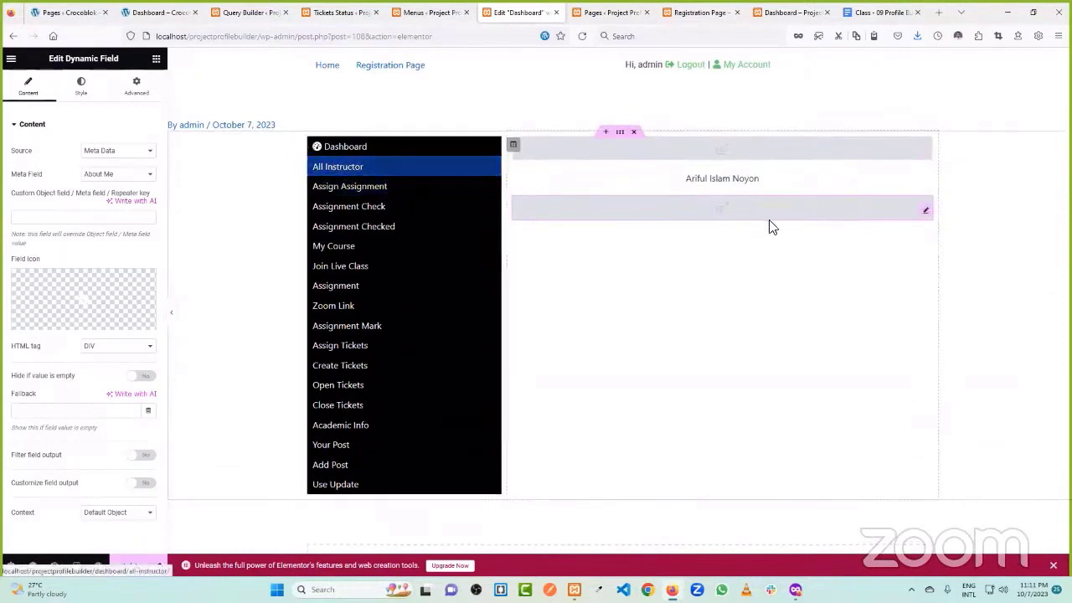
{"action": "left_click", "coordinate": [156, 59]}
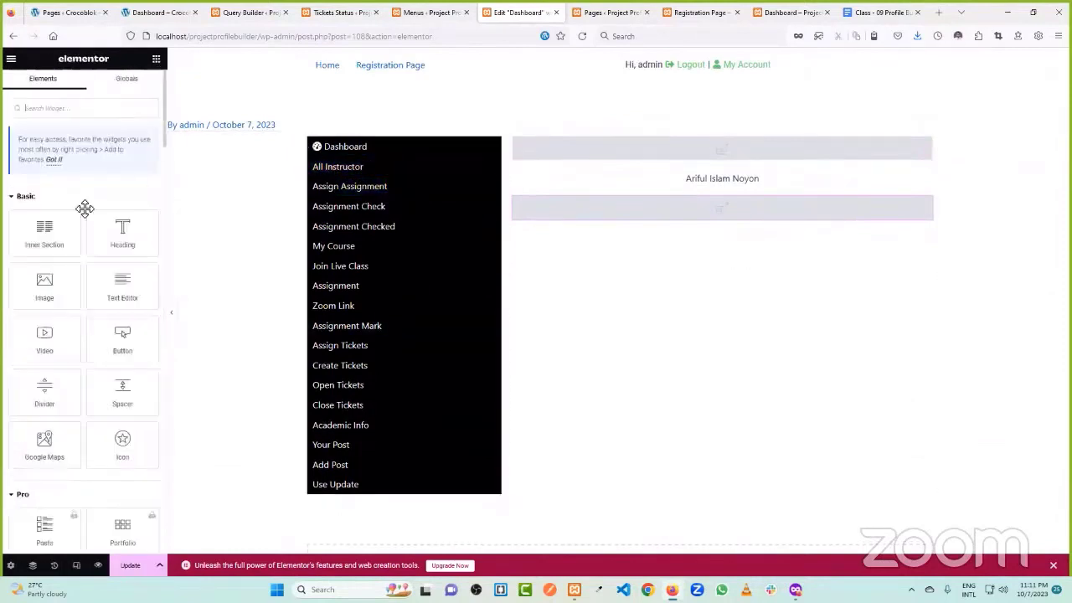
- Drop an Inner Section below the name field and an Icon Box into its first column
{"action": "left_click_drag", "start_coordinate": [45, 240], "coordinate": [721, 220]}
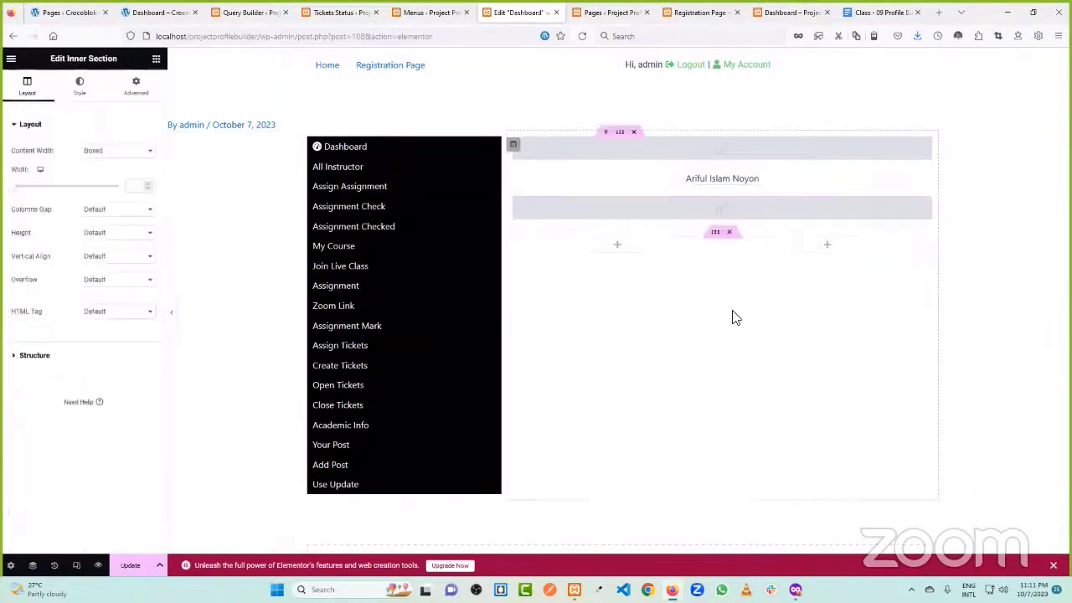
{"action": "left_click", "coordinate": [617, 244]}
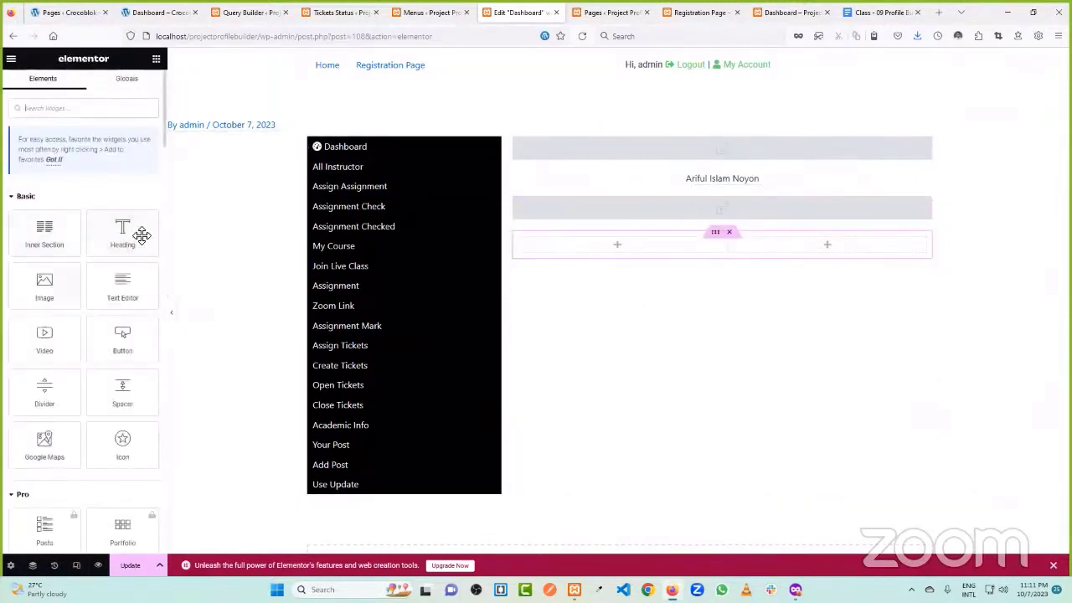
{"action": "left_click", "coordinate": [94, 111]}
{"action": "type", "text": "icon"}
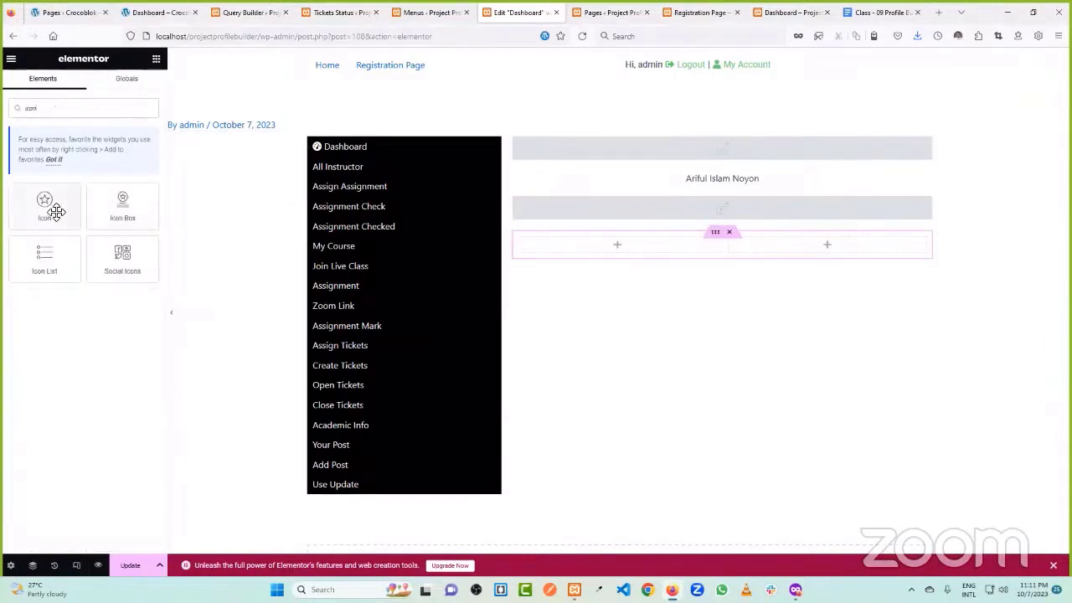
{"action": "left_click_drag", "start_coordinate": [124, 206], "coordinate": [620, 247]}
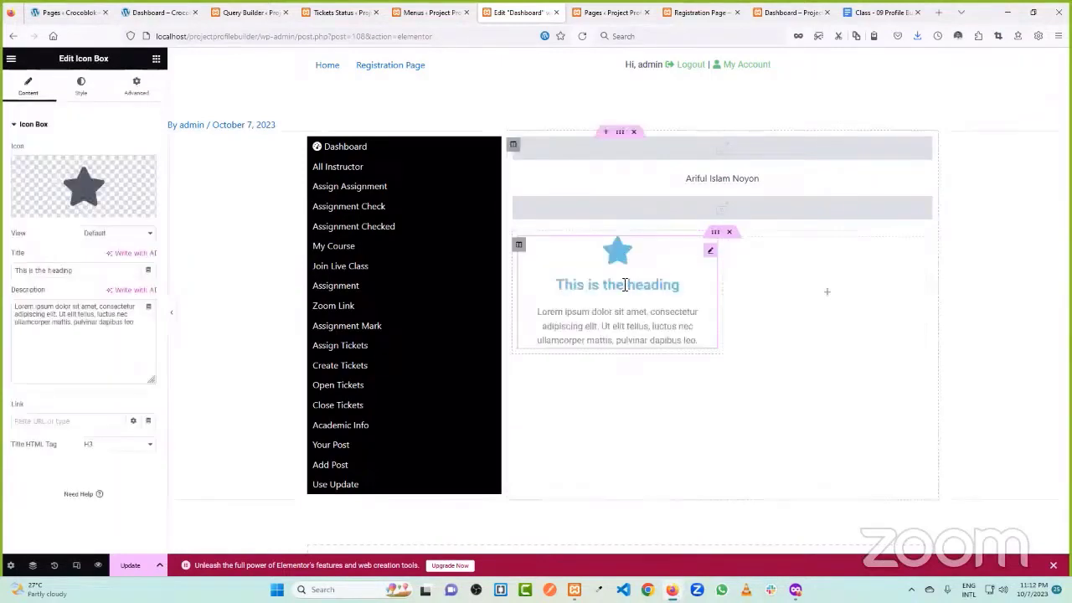
- Give the icon box the Sticky note icon and clear its placeholder description
{"action": "left_click", "coordinate": [46, 209]}
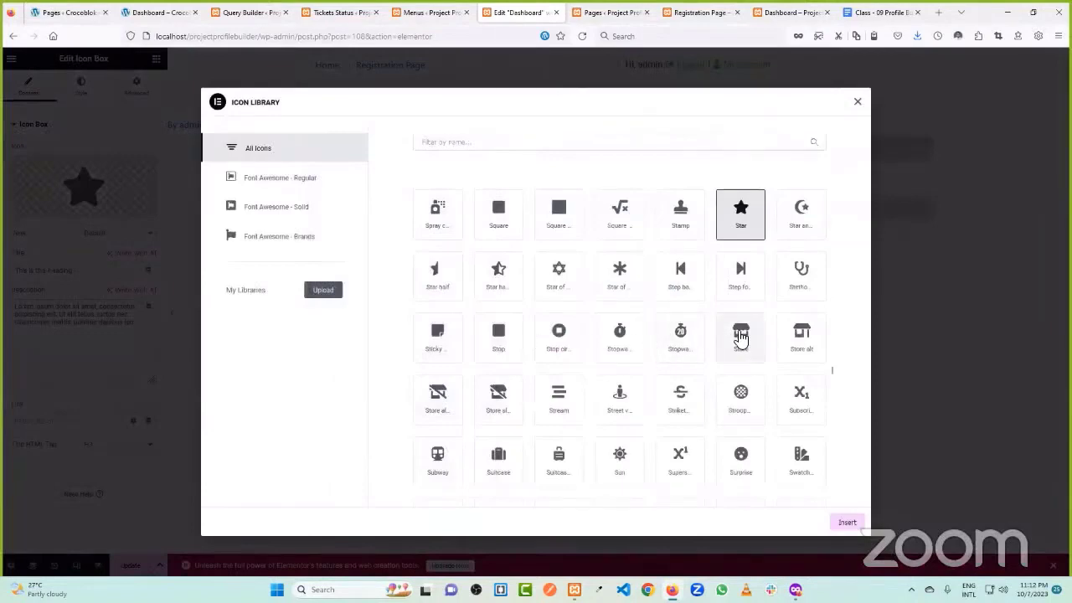
{"action": "left_click", "coordinate": [450, 343]}
{"action": "left_click", "coordinate": [844, 522]}
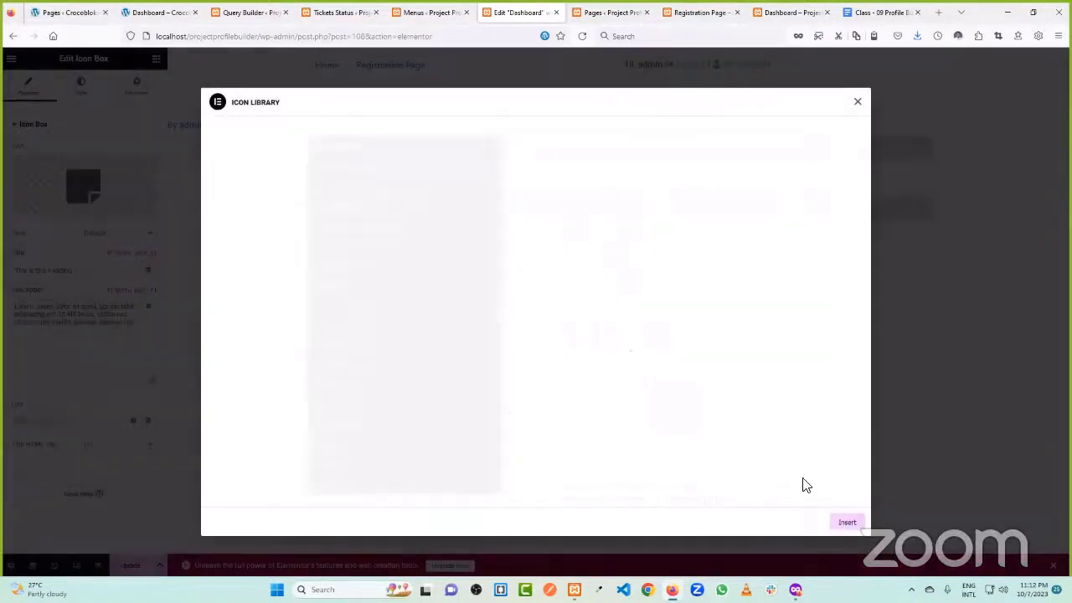
{"action": "key", "text": "ctrl+a"}
{"action": "key", "text": "BackSpace"}
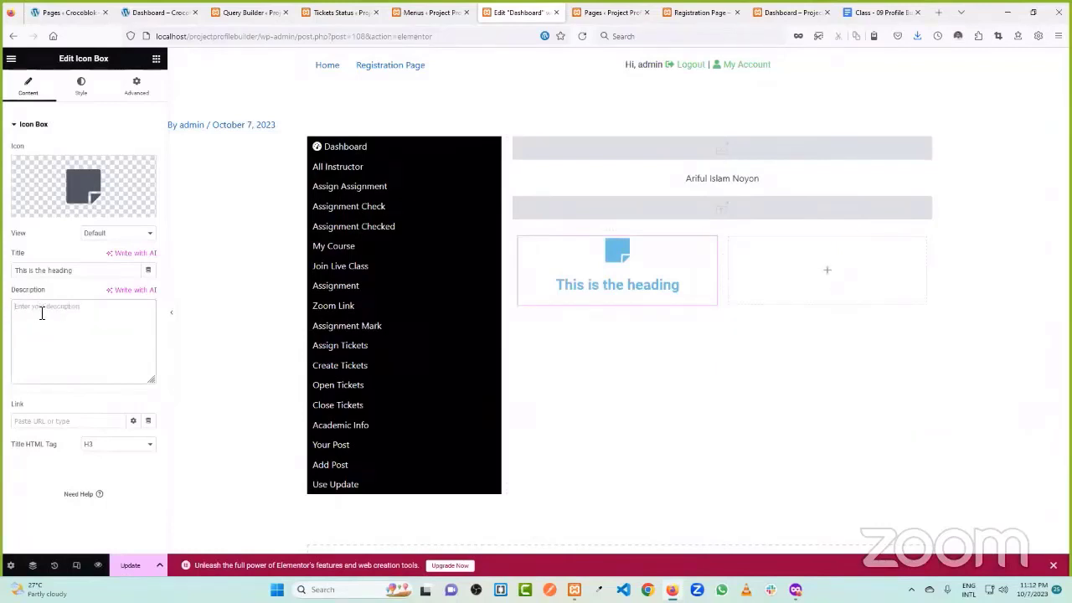
- Label the card 'All Students' and set its title to a Query Results Count of Student Count
{"action": "type", "text": "All S"}
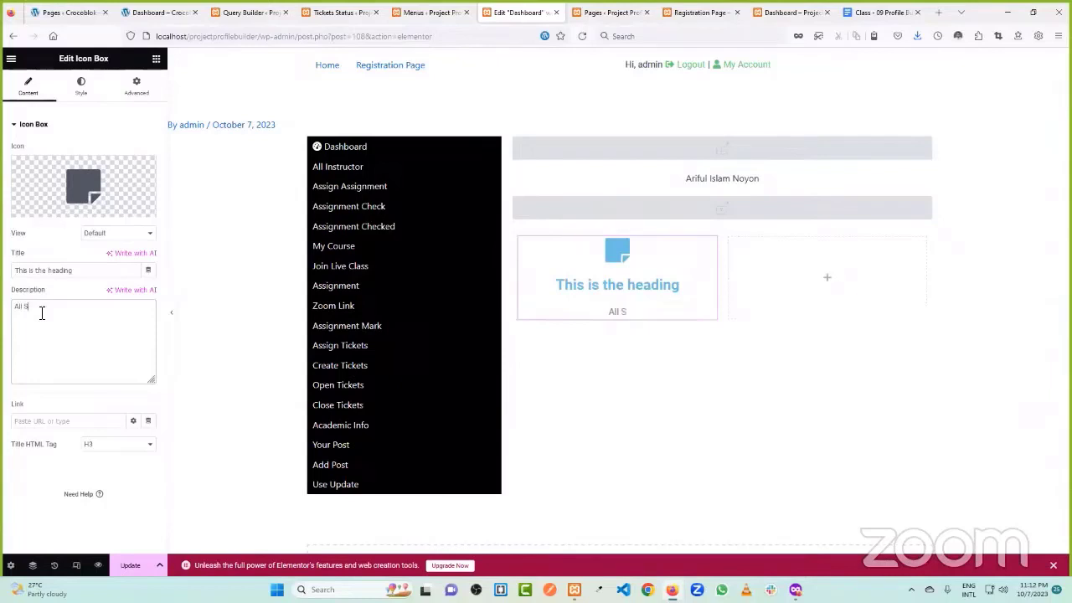
{"action": "type", "text": "tudents"}
{"action": "triple_click", "coordinate": [90, 272]}
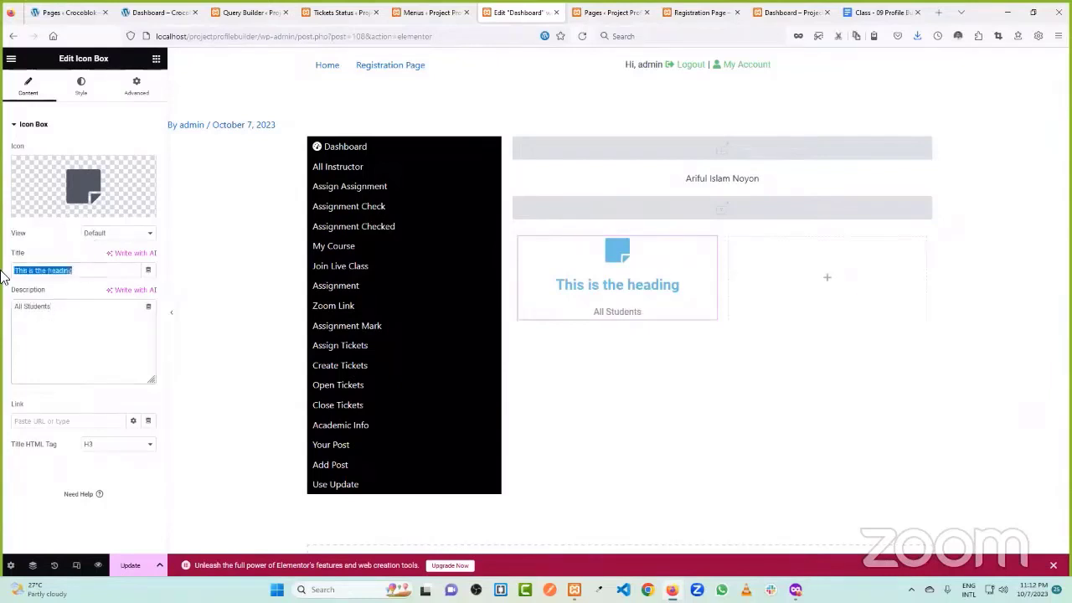
{"action": "key", "text": "BackSpace"}
{"action": "left_click", "coordinate": [148, 270]}
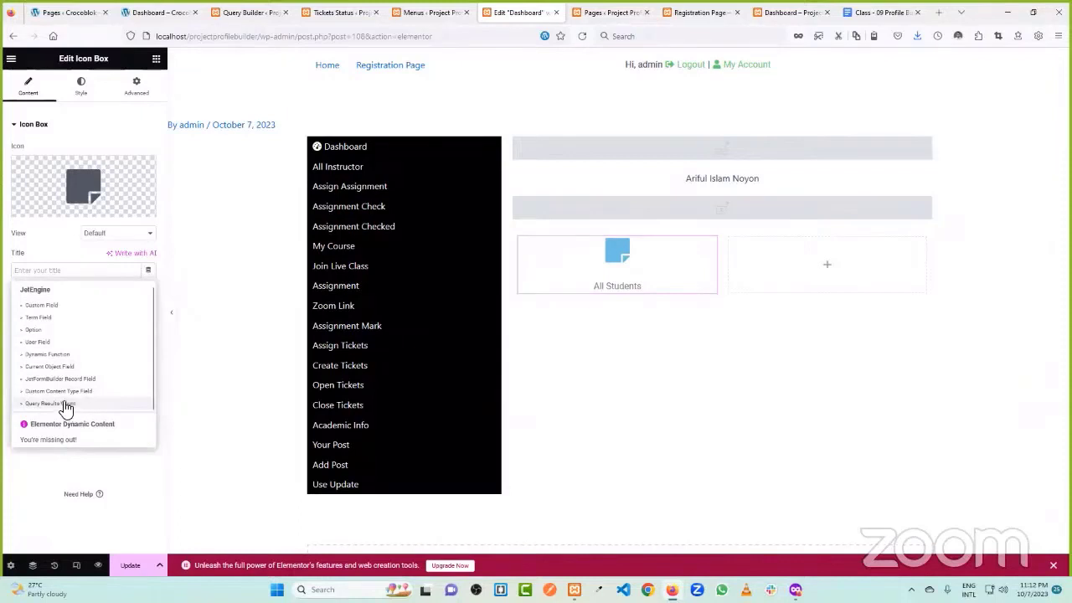
{"action": "left_click", "coordinate": [65, 404]}
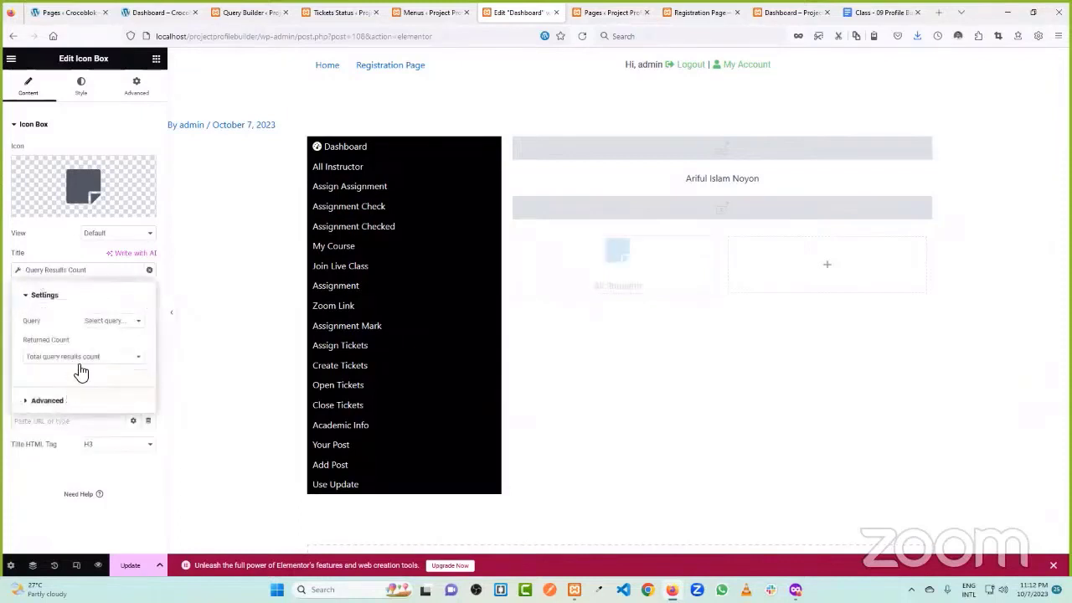
{"action": "left_click", "coordinate": [102, 322]}
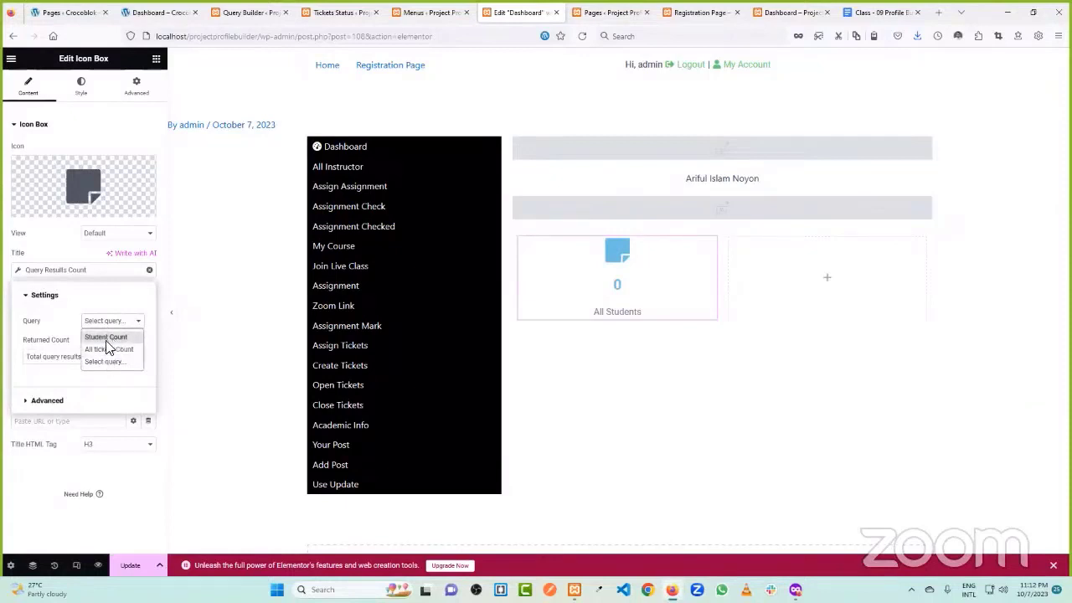
{"action": "left_click", "coordinate": [106, 338]}
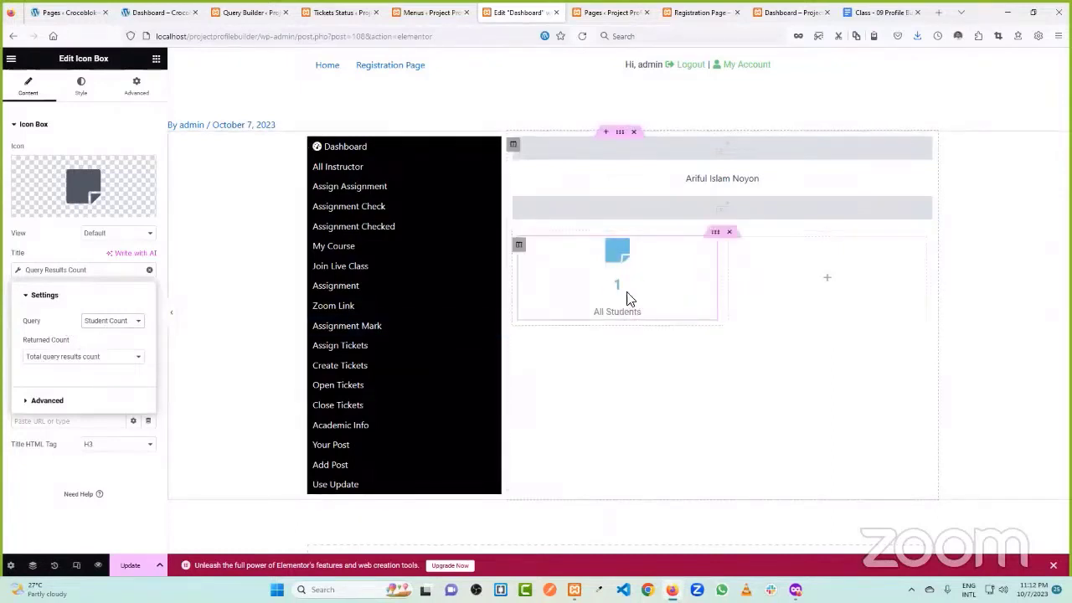
- Re-insert the Query Results Count title tag and point it at the Student Count query
{"action": "left_click", "coordinate": [149, 270]}
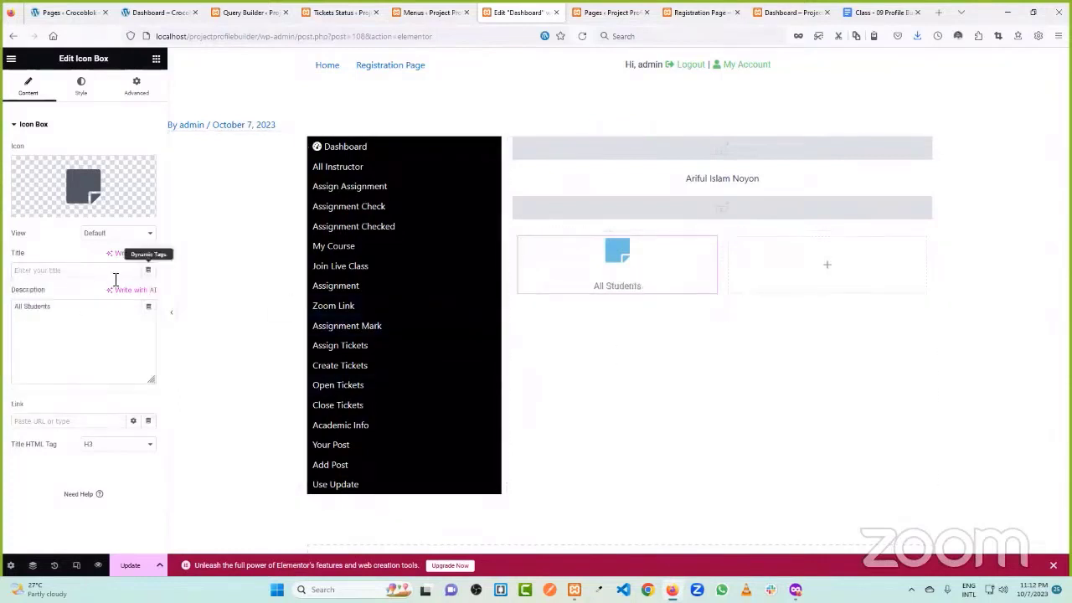
{"action": "left_click", "coordinate": [149, 269]}
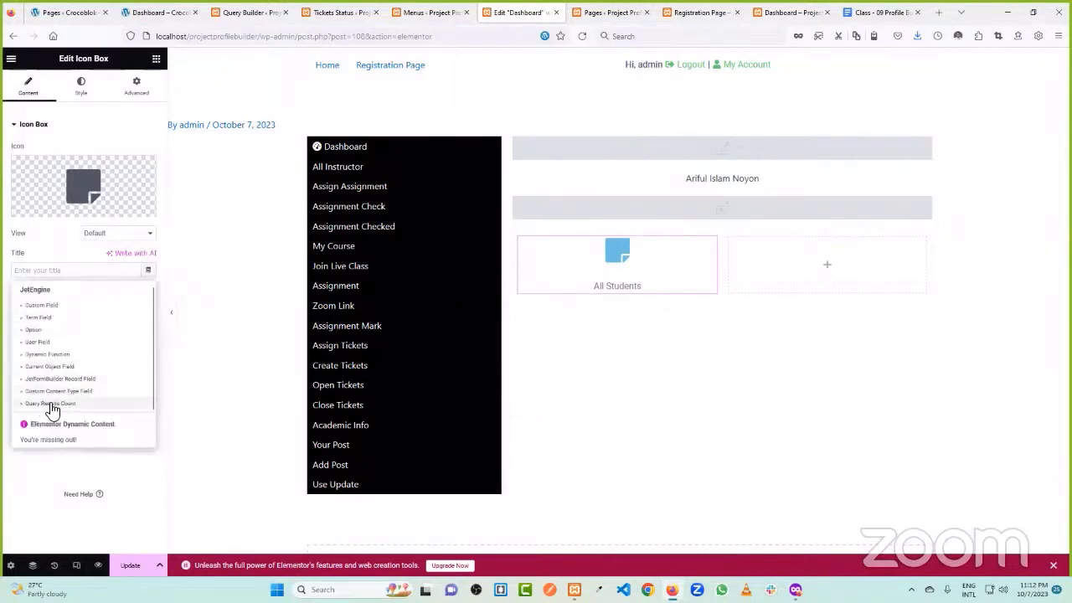
{"action": "left_click", "coordinate": [52, 405]}
{"action": "left_click", "coordinate": [248, 12]}
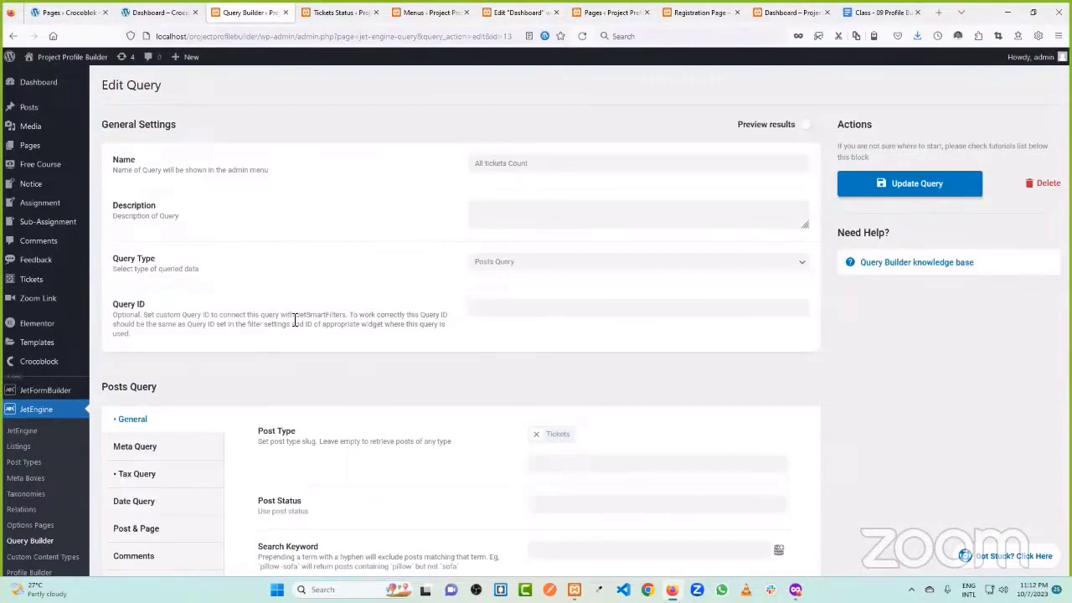
{"action": "left_click", "coordinate": [339, 12]}
{"action": "left_click", "coordinate": [394, 10]}
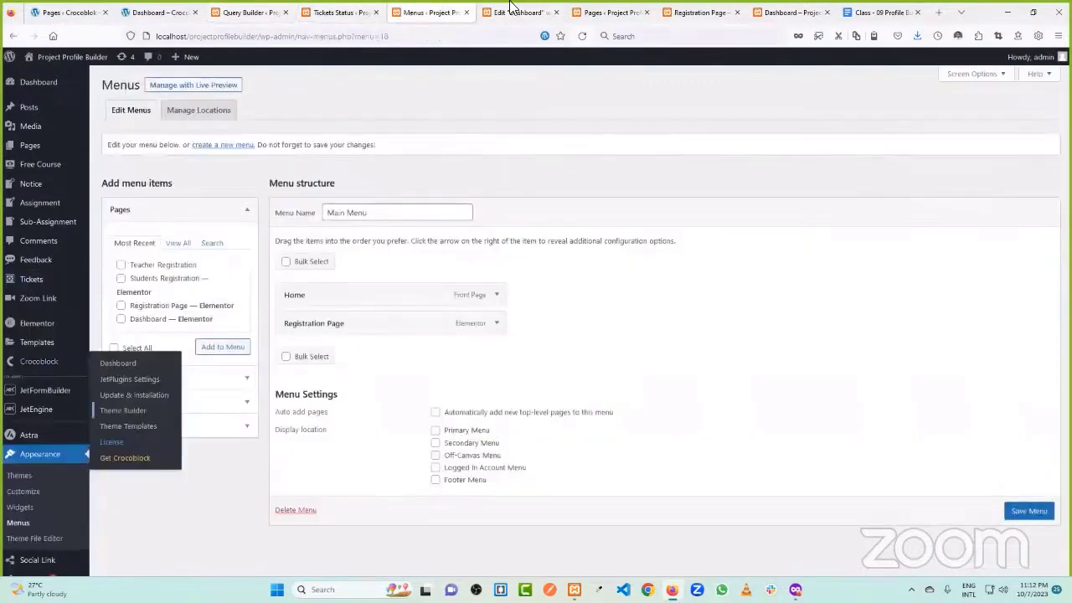
{"action": "left_click", "coordinate": [513, 10]}
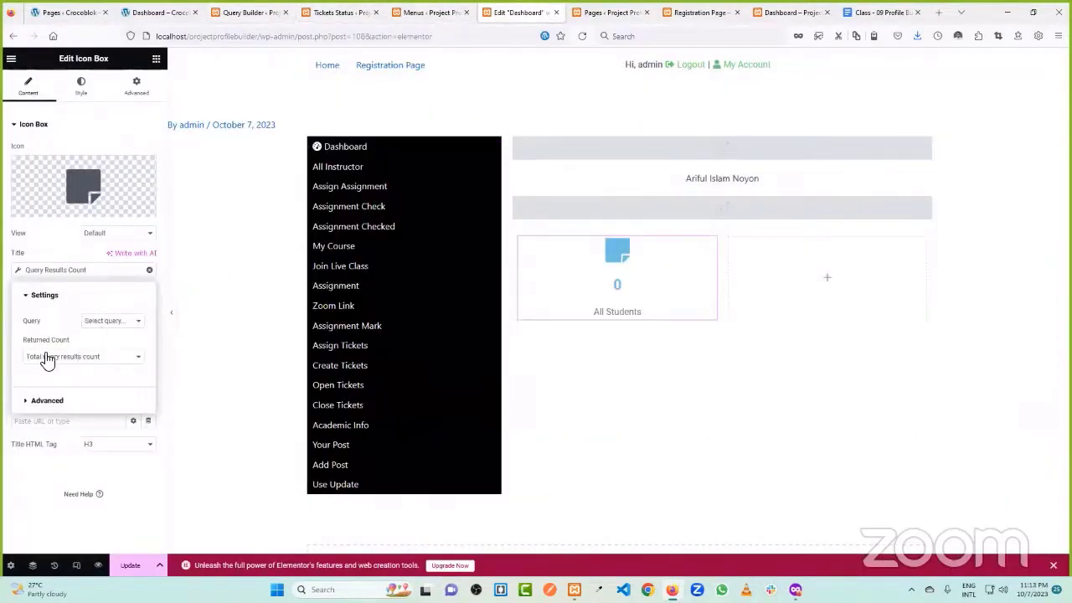
{"action": "left_click", "coordinate": [113, 324]}
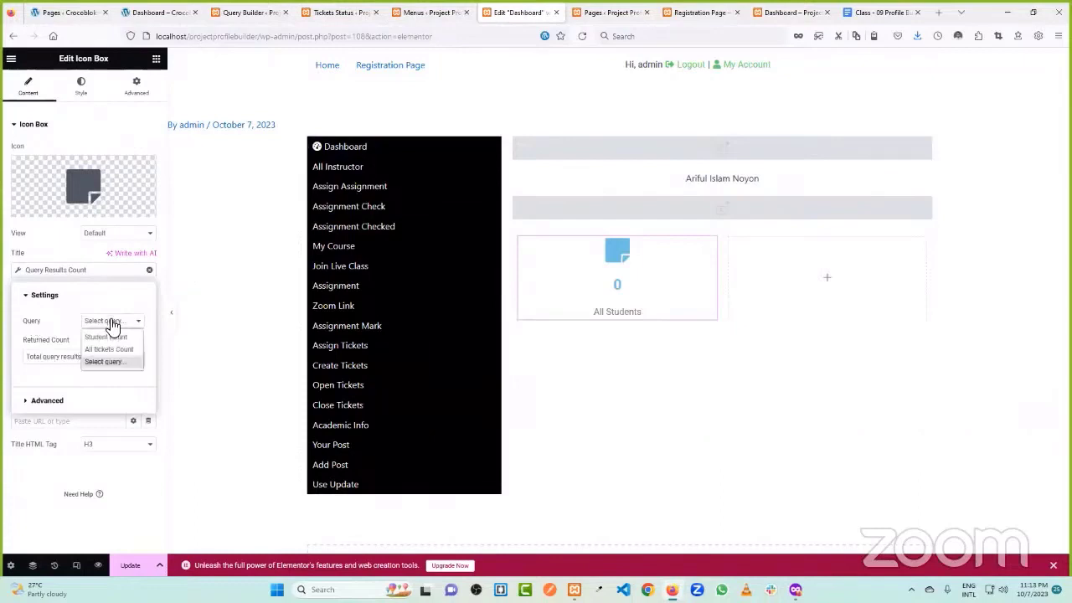
{"action": "left_click", "coordinate": [99, 337]}
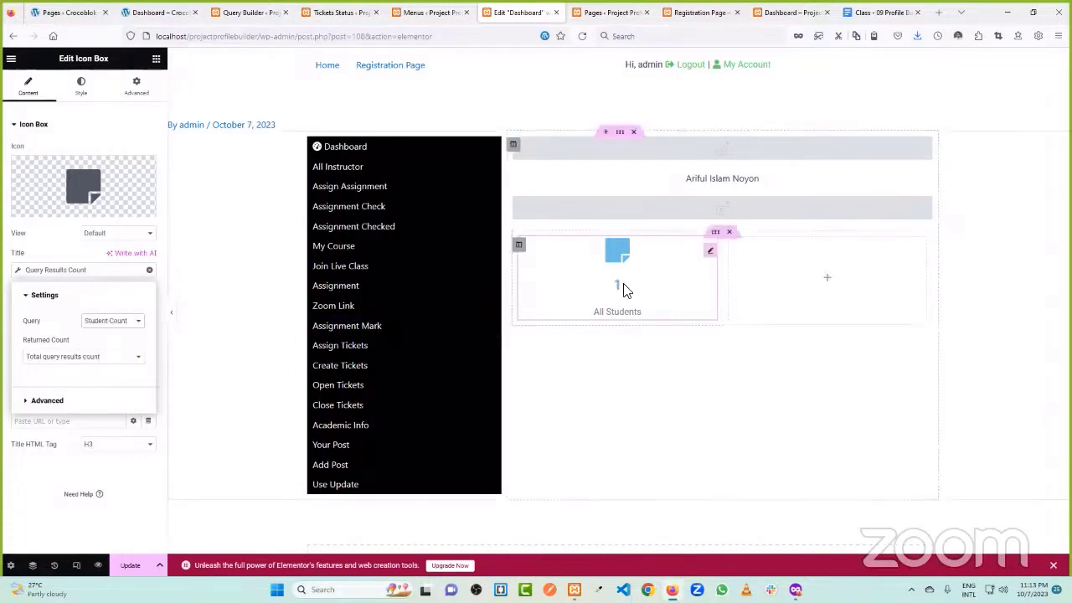
{"action": "left_click", "coordinate": [826, 277]}
- Duplicate the All Students card into the empty right column
{"action": "right_click", "coordinate": [710, 253]}
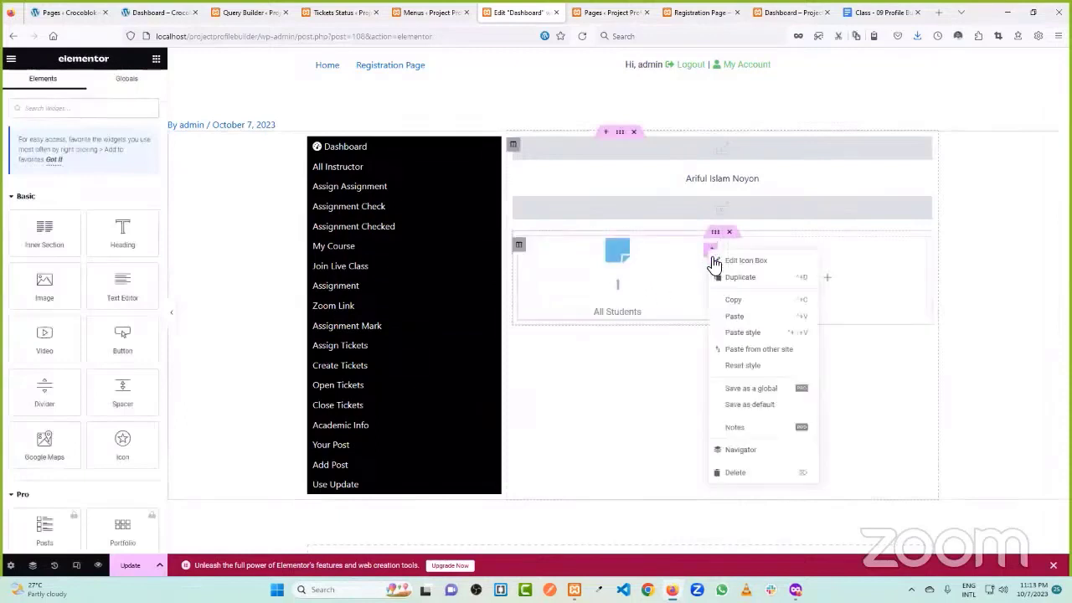
{"action": "left_click", "coordinate": [740, 278]}
{"action": "left_click_drag", "start_coordinate": [711, 349], "coordinate": [825, 288]}
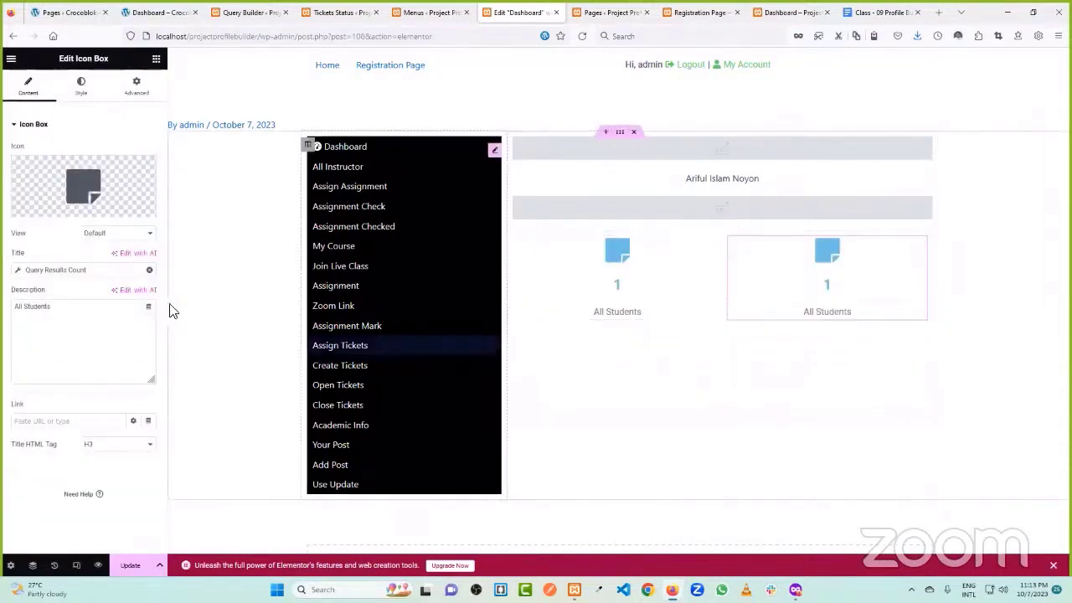
- Point the copy's count at the All tickets Count query and update the Dashboard page
{"action": "left_click", "coordinate": [21, 274]}
{"action": "left_click", "coordinate": [118, 322]}
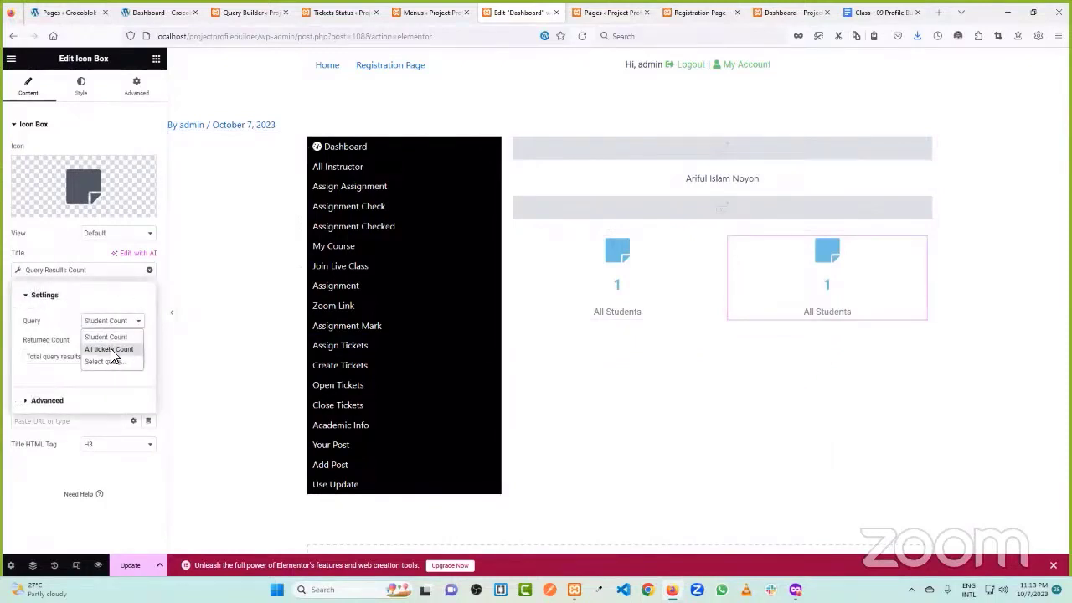
{"action": "left_click", "coordinate": [109, 349]}
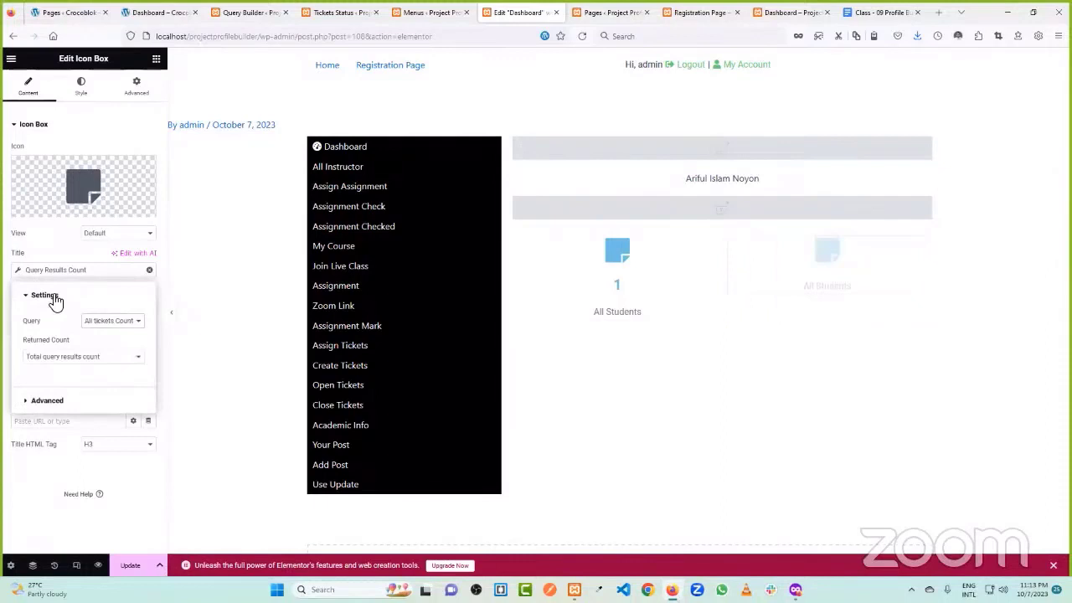
{"action": "left_click", "coordinate": [13, 295]}
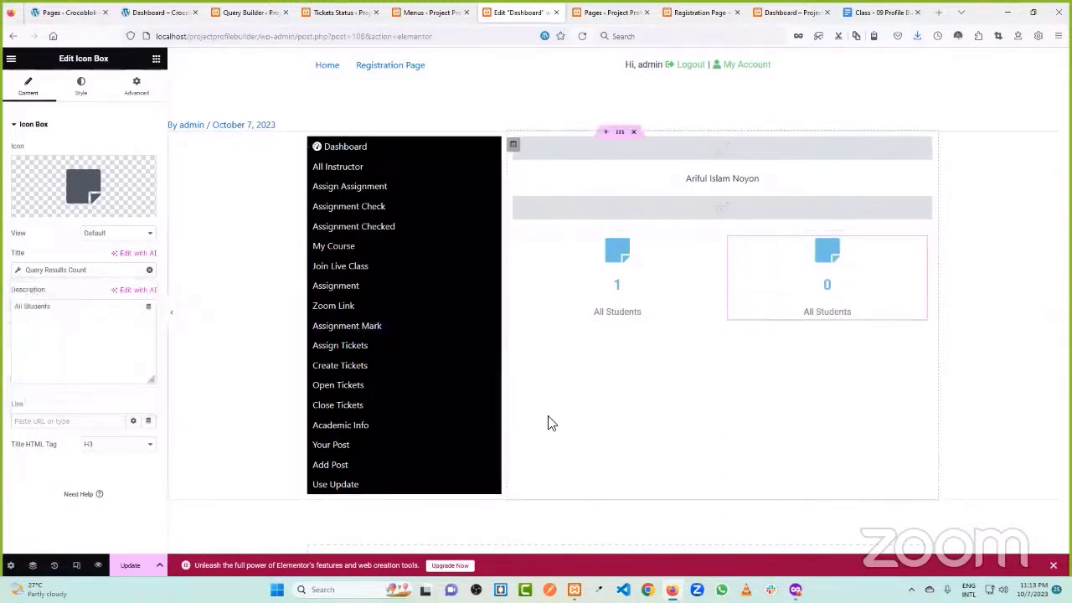
{"action": "left_click", "coordinate": [136, 567]}
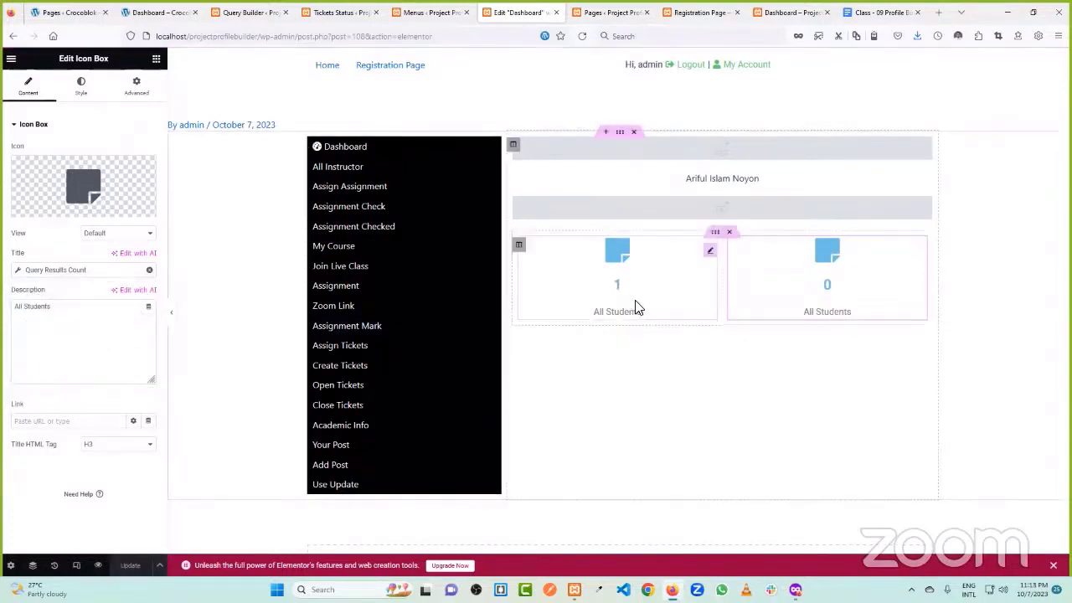
{"action": "left_click", "coordinate": [634, 11]}
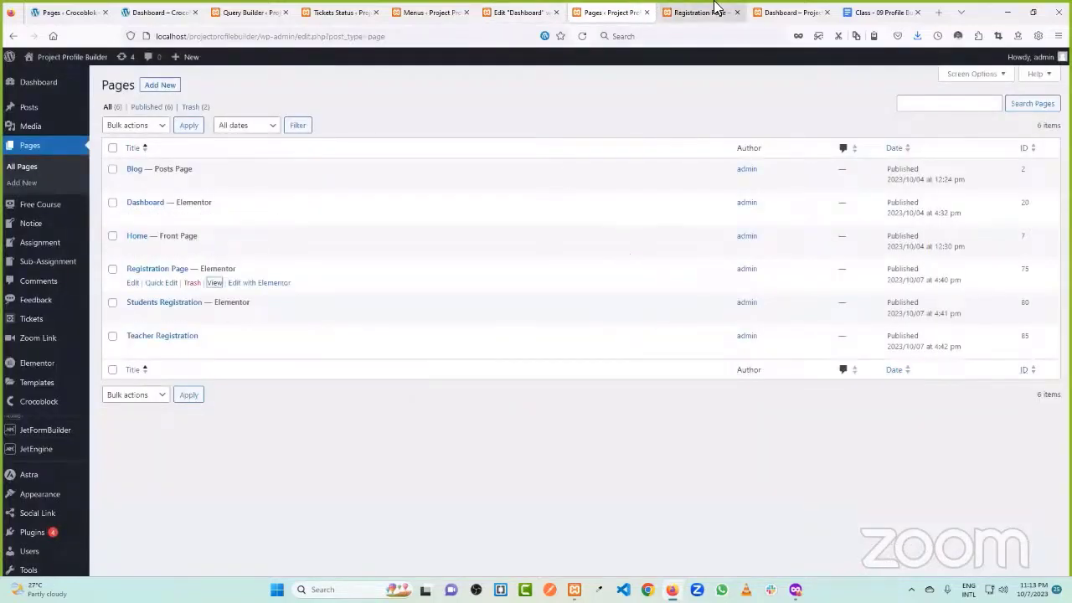
- Set the top profile picture's Dynamic Image context to Current User (global)
{"action": "left_click", "coordinate": [715, 10]}
{"action": "left_click", "coordinate": [615, 11]}
{"action": "left_click", "coordinate": [519, 12]}
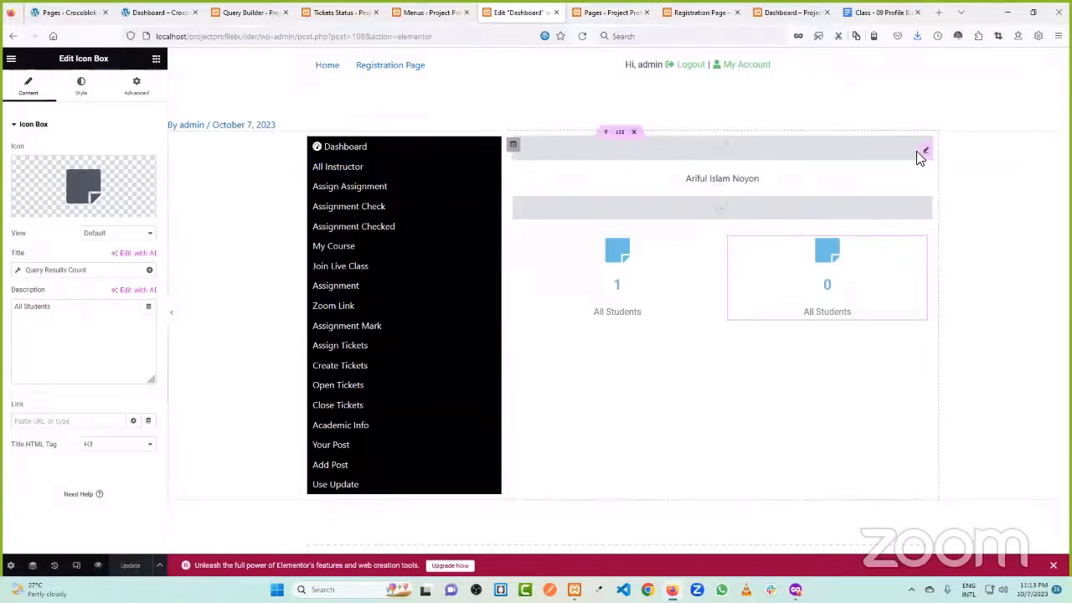
{"action": "left_click", "coordinate": [921, 150]}
{"action": "left_click", "coordinate": [124, 471]}
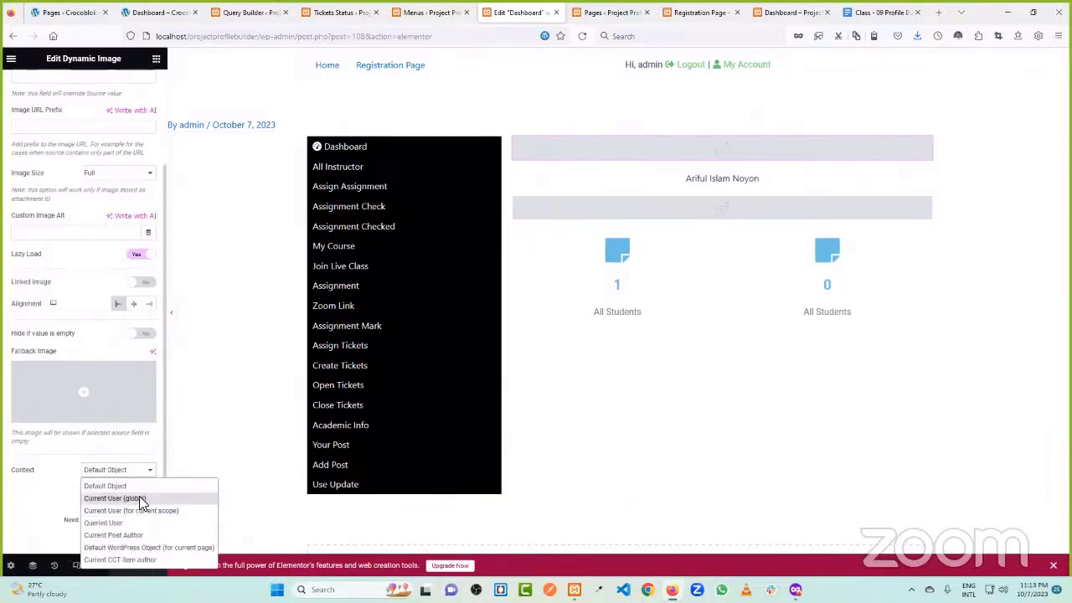
{"action": "left_click", "coordinate": [126, 535]}
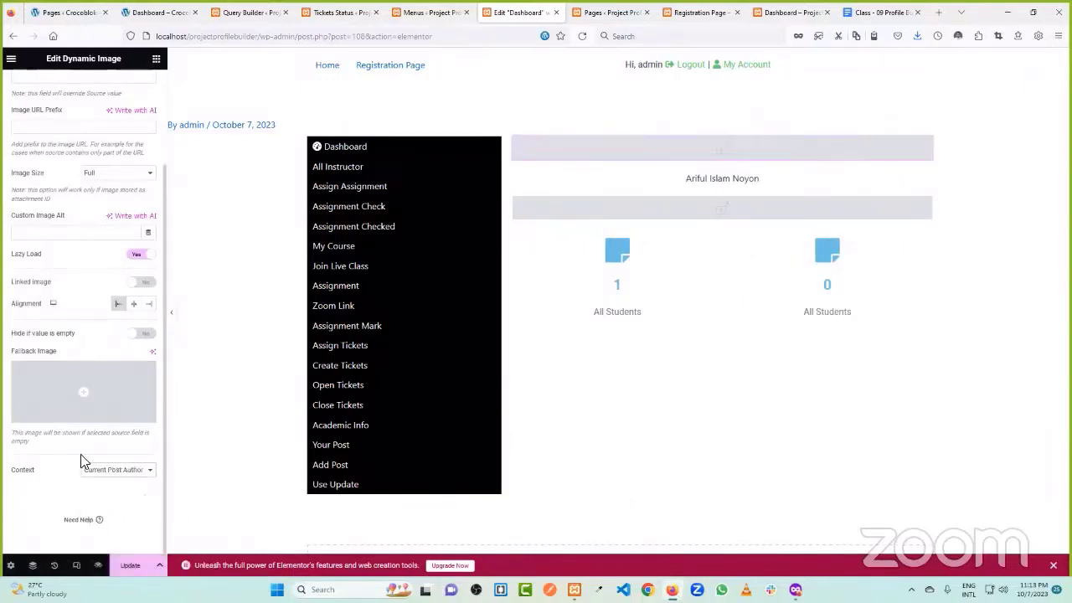
{"action": "left_click", "coordinate": [113, 481]}
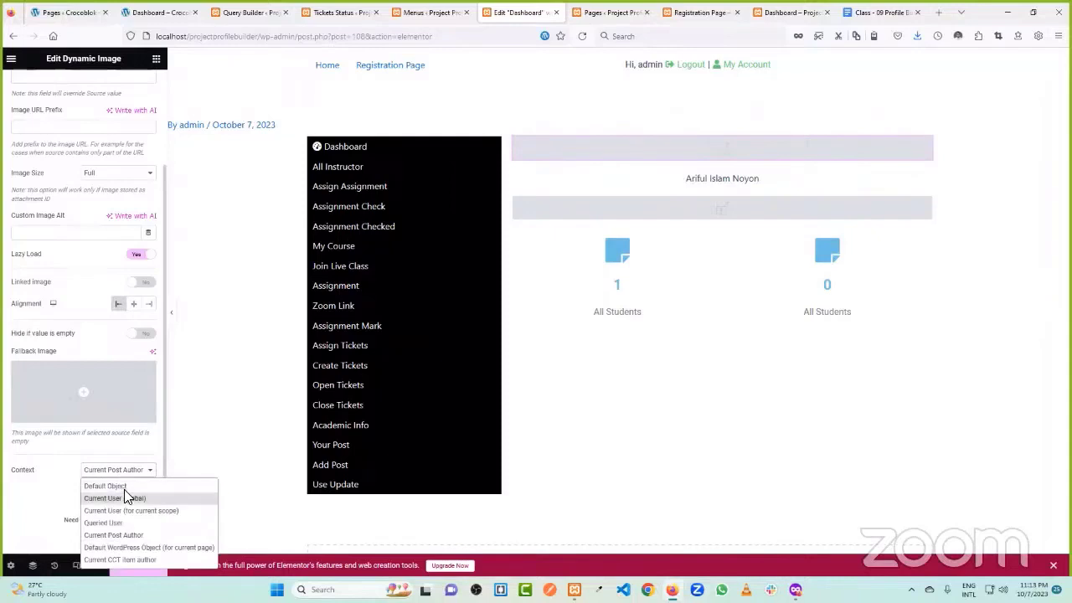
{"action": "left_click", "coordinate": [124, 489]}
{"action": "left_click", "coordinate": [121, 473]}
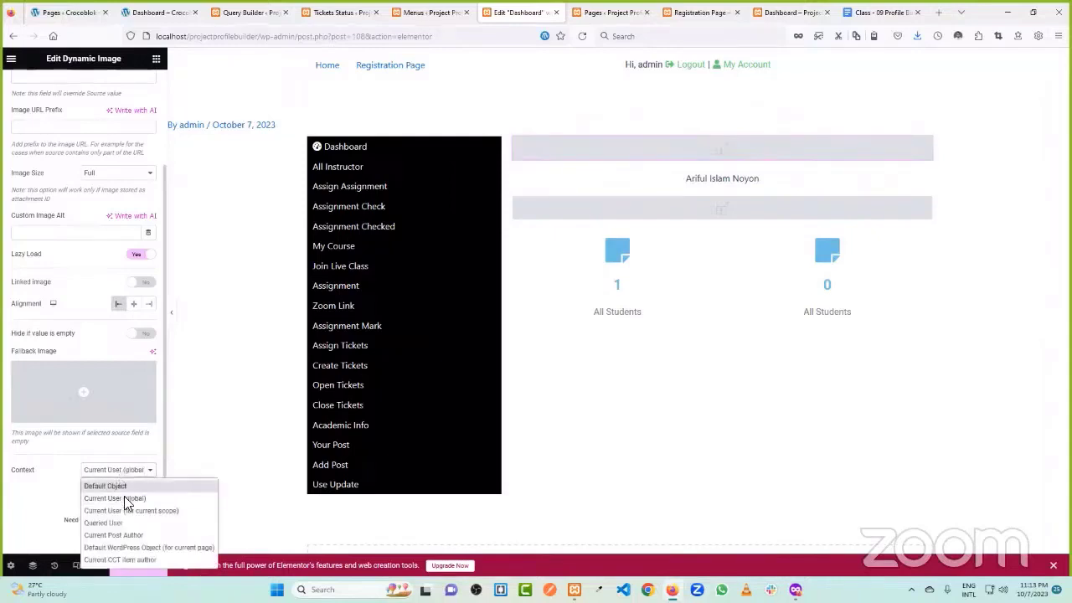
{"action": "left_click", "coordinate": [267, 12]}
{"action": "scroll", "coordinate": [112, 308], "scroll_direction": "down", "scroll_amount": 1}
{"action": "scroll", "coordinate": [111, 309], "scroll_direction": "down", "scroll_amount": 3}
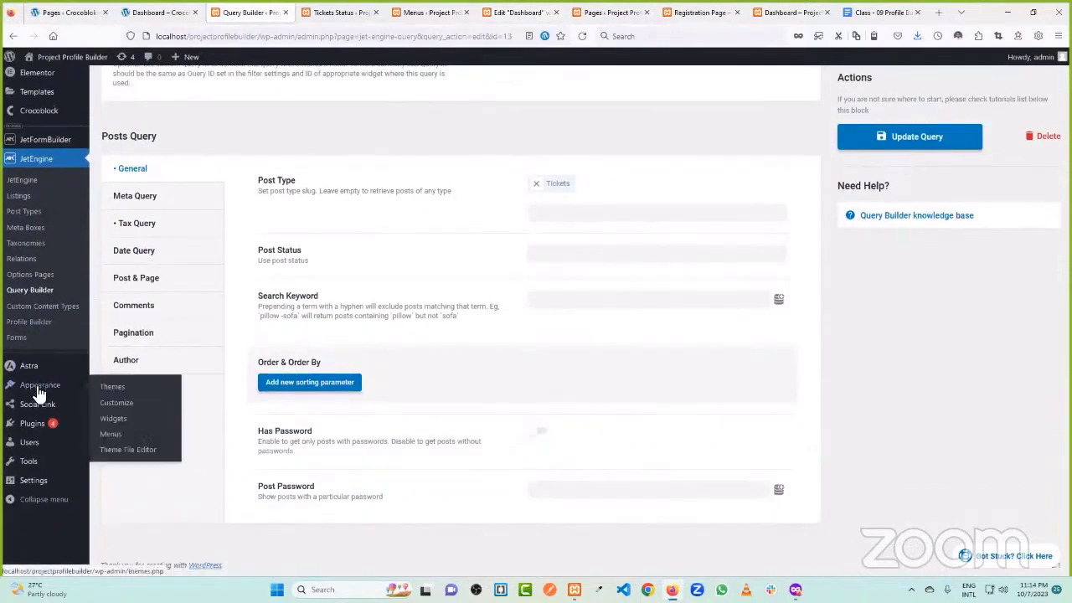
- Choose a portrait photo from the media library as the admin user's Profile Picture
{"action": "mouse_move", "coordinate": [40, 449]}
{"action": "left_click", "coordinate": [123, 443]}
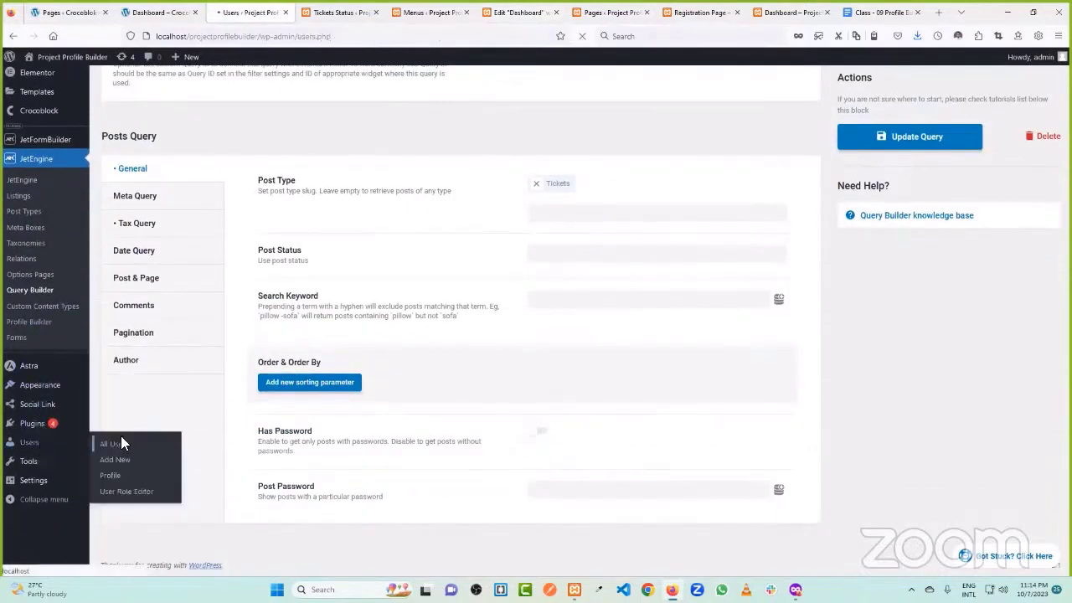
{"action": "left_click", "coordinate": [157, 181]}
{"action": "scroll", "coordinate": [515, 184], "scroll_direction": "down", "scroll_amount": 7}
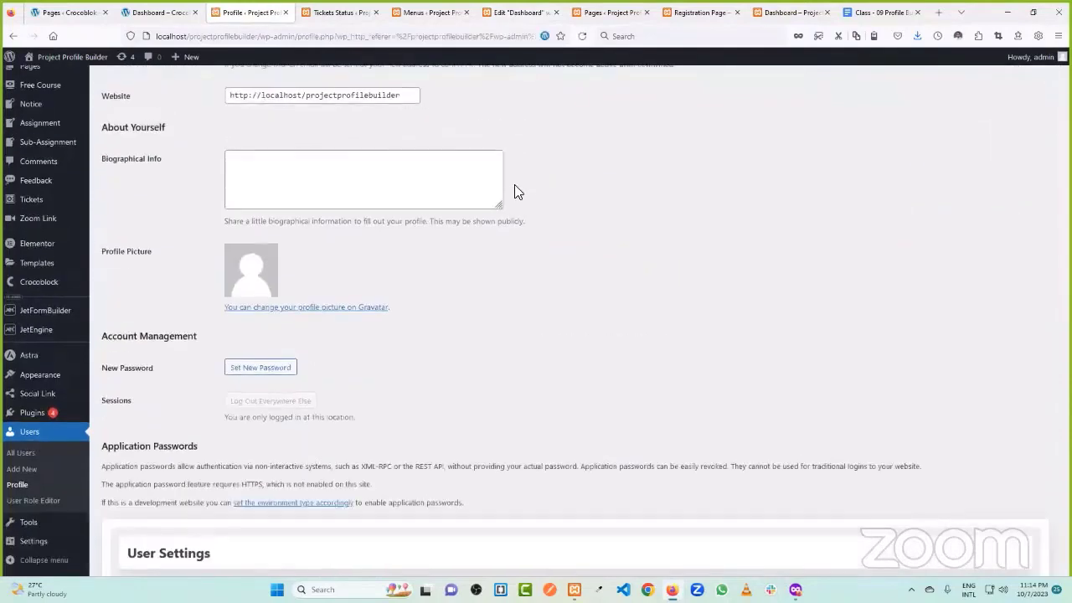
{"action": "scroll", "coordinate": [514, 192], "scroll_direction": "down", "scroll_amount": 5}
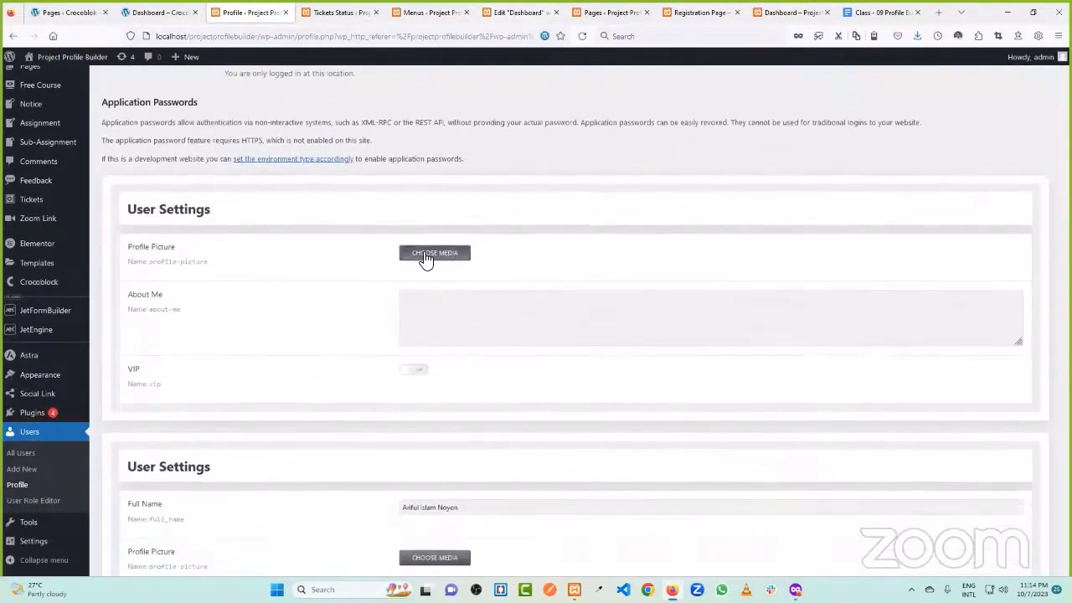
{"action": "left_click", "coordinate": [427, 254]}
{"action": "left_click", "coordinate": [90, 216]}
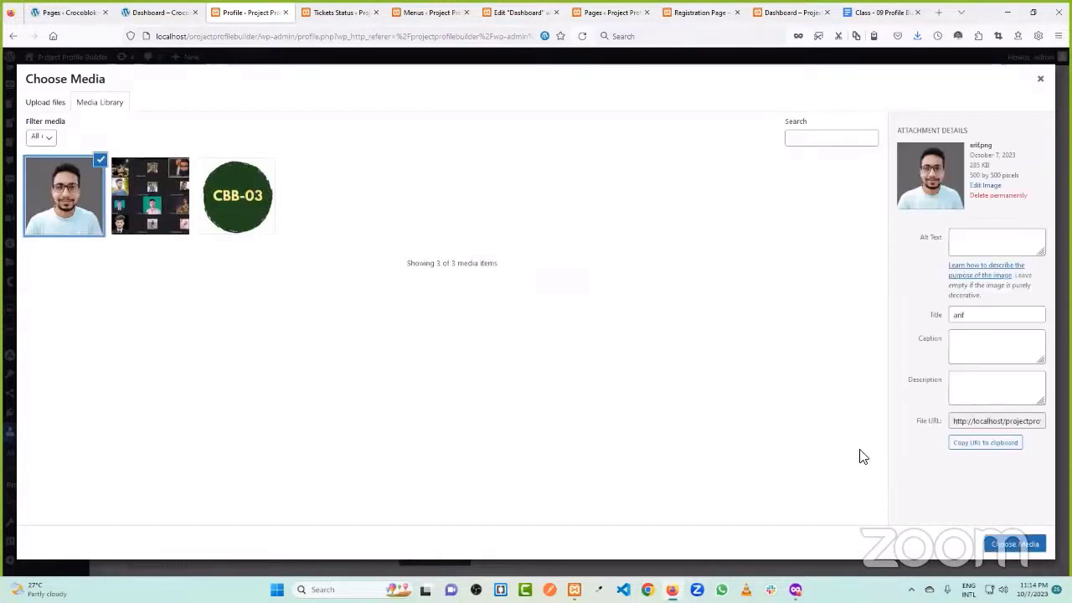
{"action": "left_click", "coordinate": [1015, 544]}
- Scroll the Profile page to review the Profile Picture, About Me and VIP fields
{"action": "scroll", "coordinate": [329, 235], "scroll_direction": "down", "scroll_amount": 3}
{"action": "scroll", "coordinate": [306, 223], "scroll_direction": "down", "scroll_amount": 10}
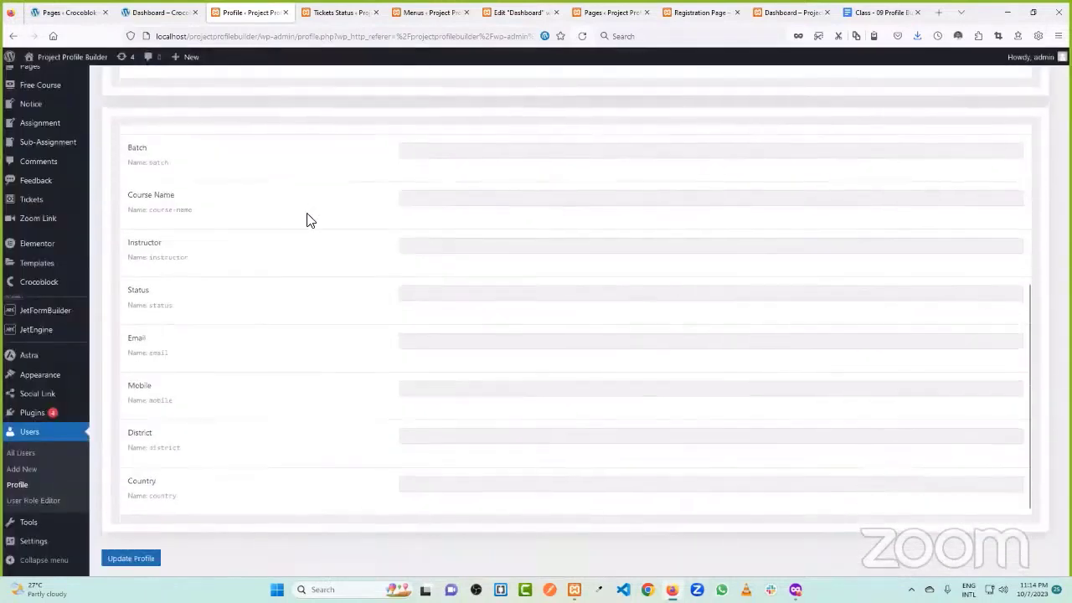
{"action": "scroll", "coordinate": [280, 304], "scroll_direction": "up", "scroll_amount": 5}
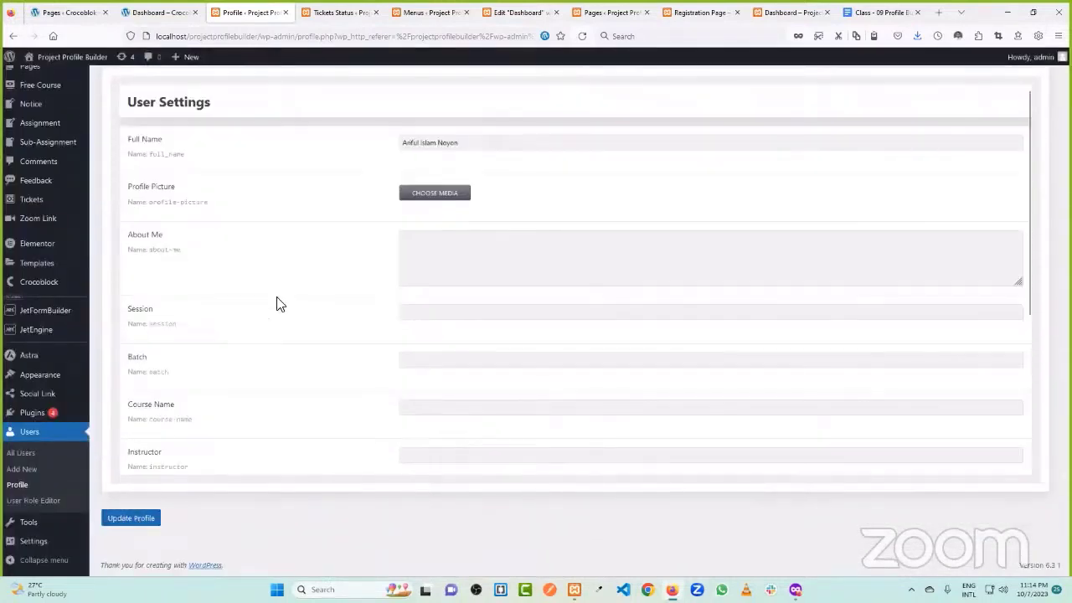
{"action": "scroll", "coordinate": [223, 242], "scroll_direction": "up", "scroll_amount": 1}
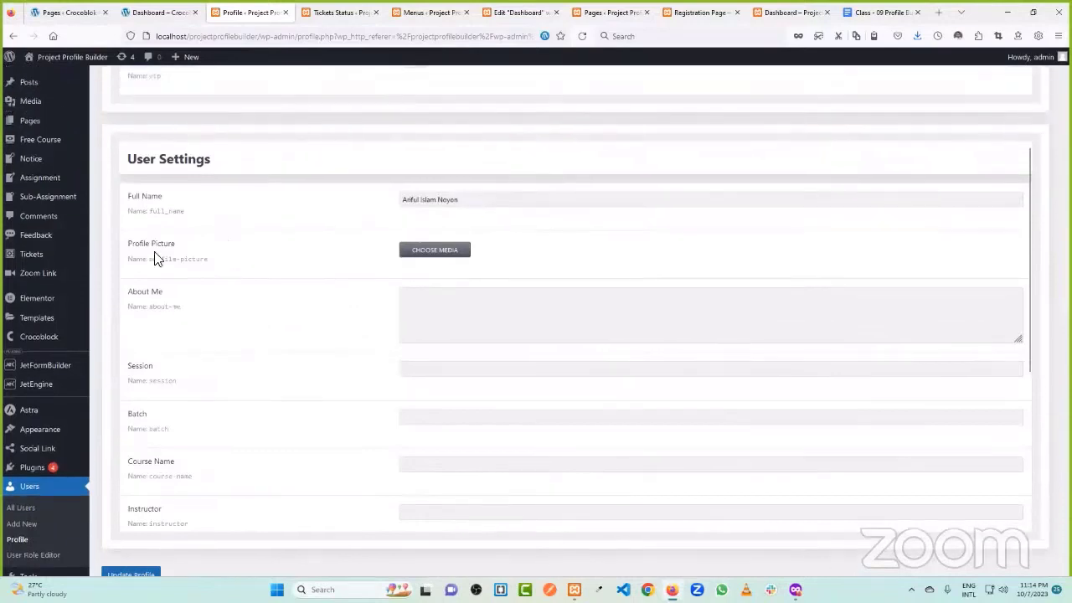
{"action": "scroll", "coordinate": [187, 255], "scroll_direction": "up", "scroll_amount": 4}
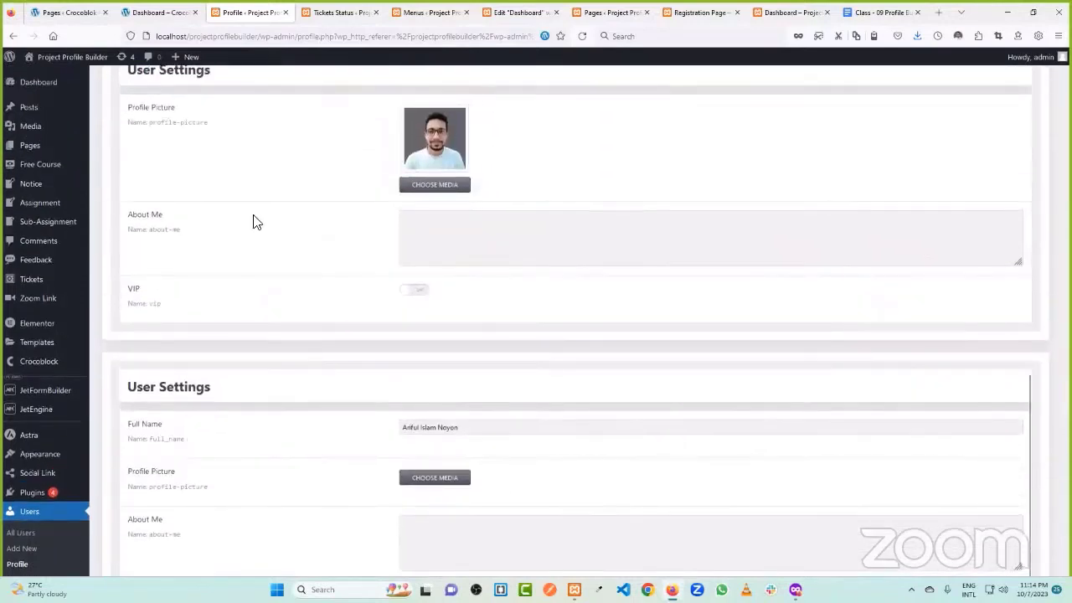
{"action": "scroll", "coordinate": [242, 268], "scroll_direction": "down", "scroll_amount": 1}
{"action": "scroll", "coordinate": [232, 292], "scroll_direction": "up", "scroll_amount": 3}
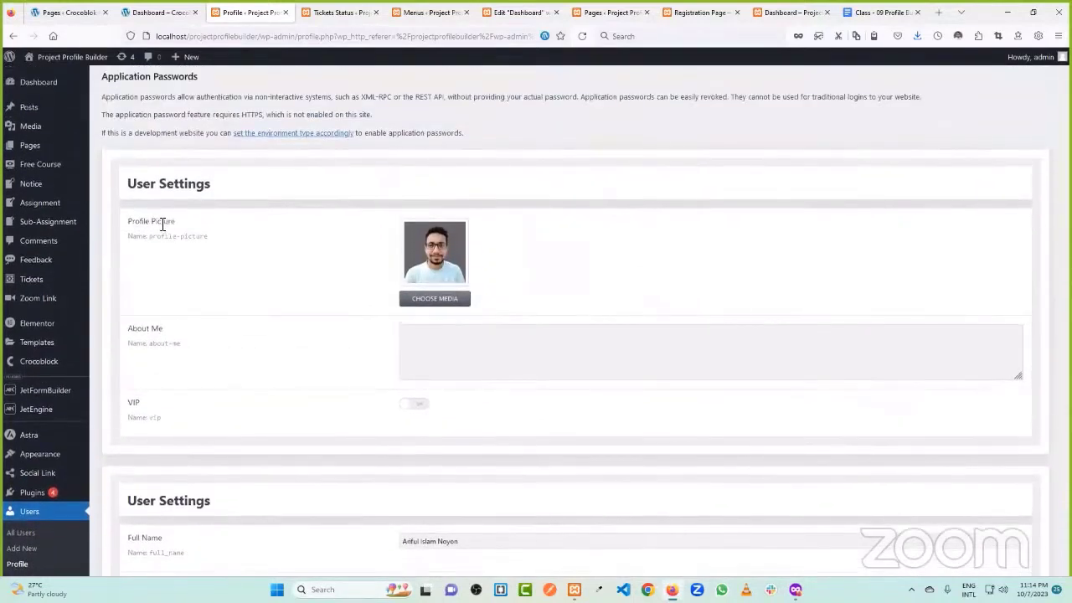
{"action": "scroll", "coordinate": [243, 230], "scroll_direction": "down", "scroll_amount": 2}
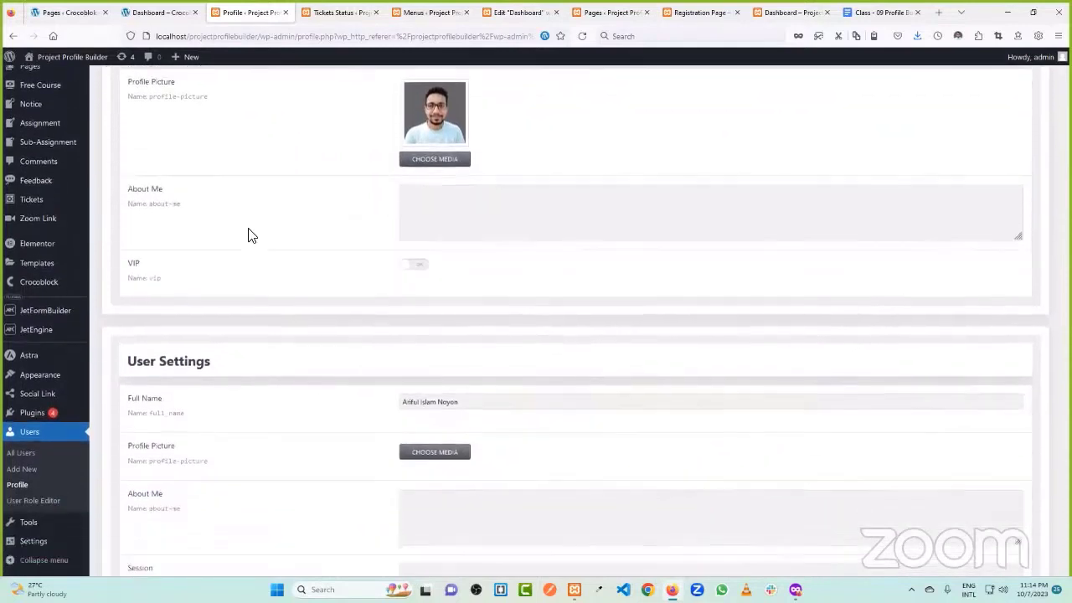
{"action": "scroll", "coordinate": [248, 235], "scroll_direction": "up", "scroll_amount": 1}
{"action": "scroll", "coordinate": [249, 235], "scroll_direction": "up", "scroll_amount": 2}
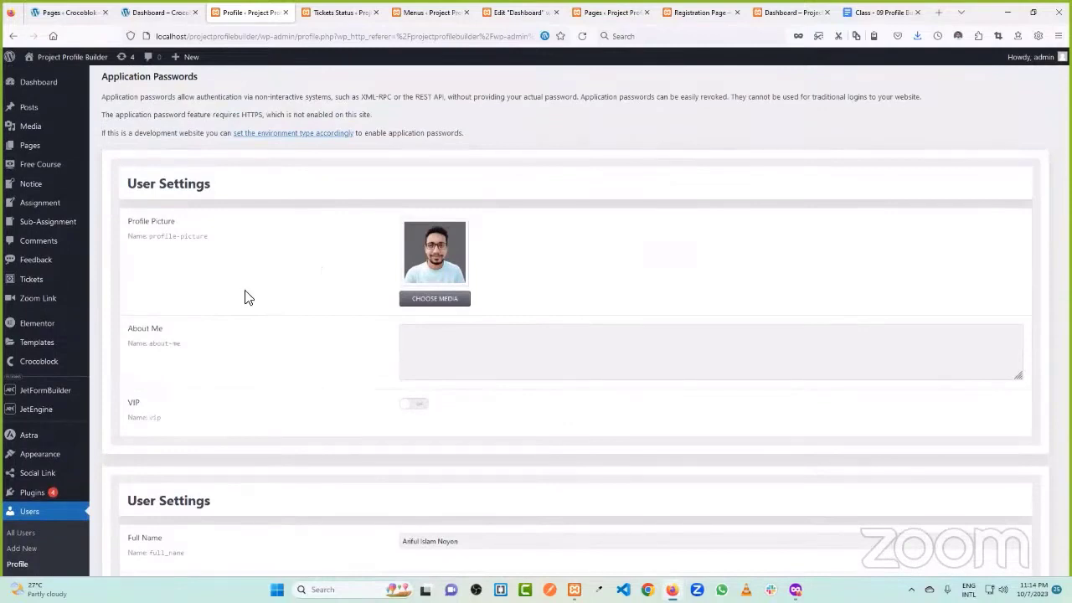
{"action": "scroll", "coordinate": [251, 289], "scroll_direction": "down", "scroll_amount": 4}
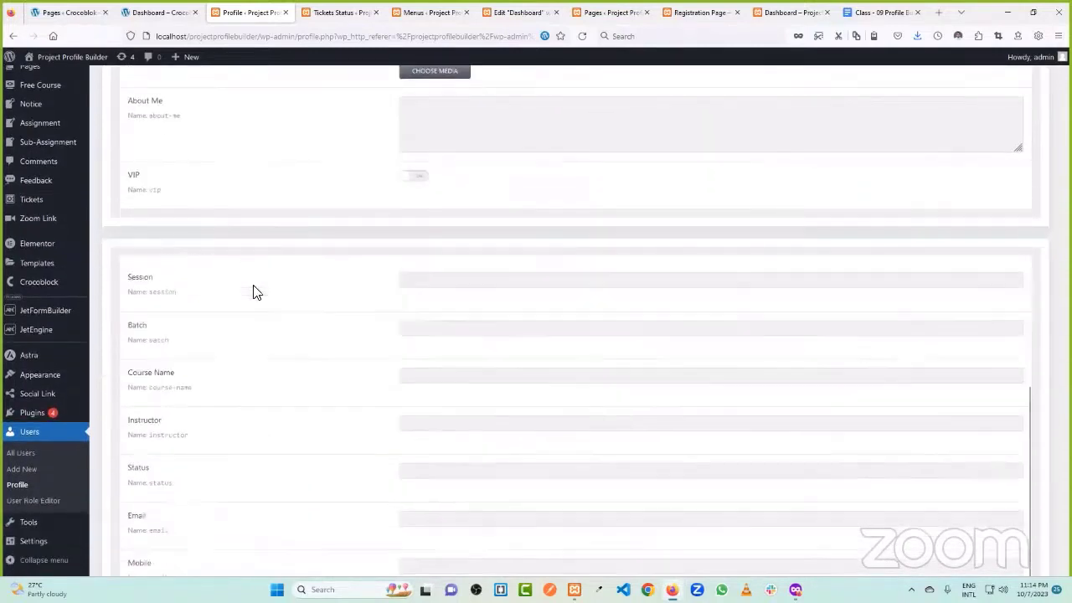
{"action": "scroll", "coordinate": [236, 481], "scroll_direction": "up", "scroll_amount": 4}
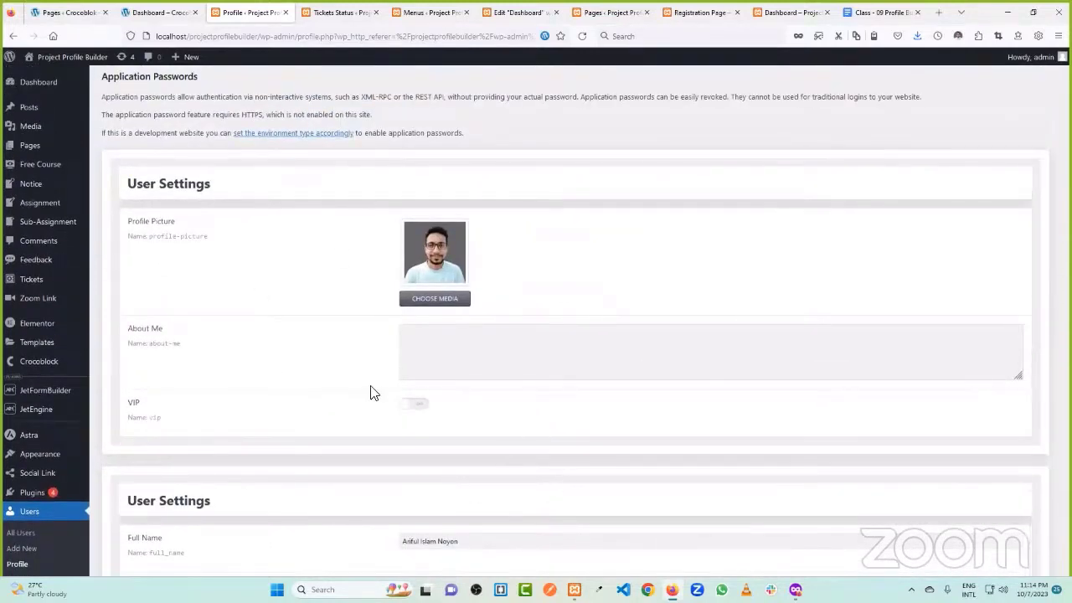
{"action": "scroll", "coordinate": [247, 356], "scroll_direction": "down", "scroll_amount": 6}
- Choose the first media library photo as the admin's profile picture
{"action": "left_click", "coordinate": [434, 252]}
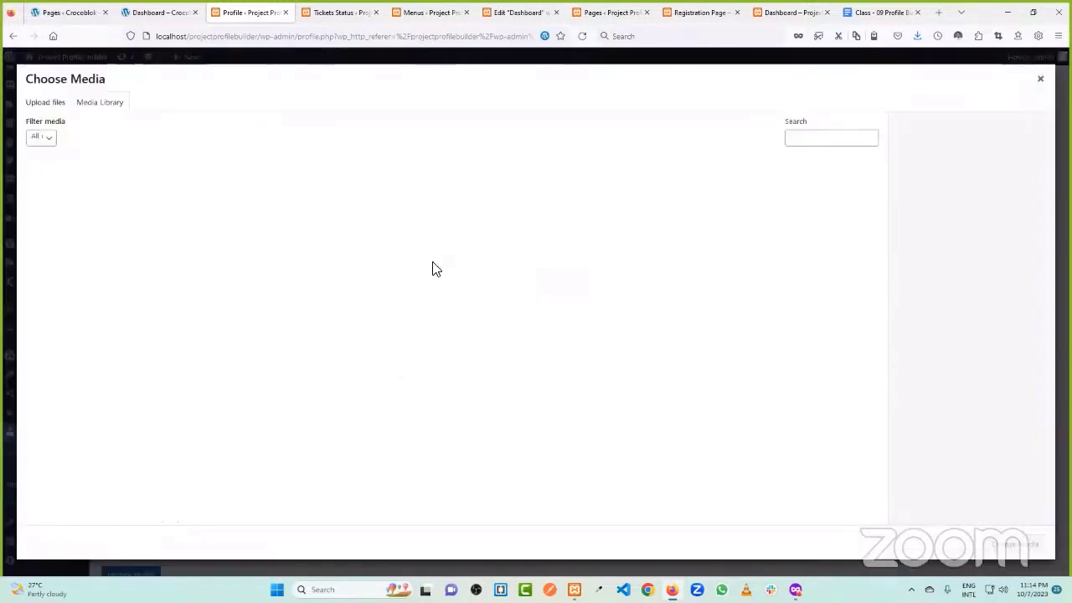
{"action": "left_click", "coordinate": [104, 201]}
{"action": "left_click", "coordinate": [1016, 541]}
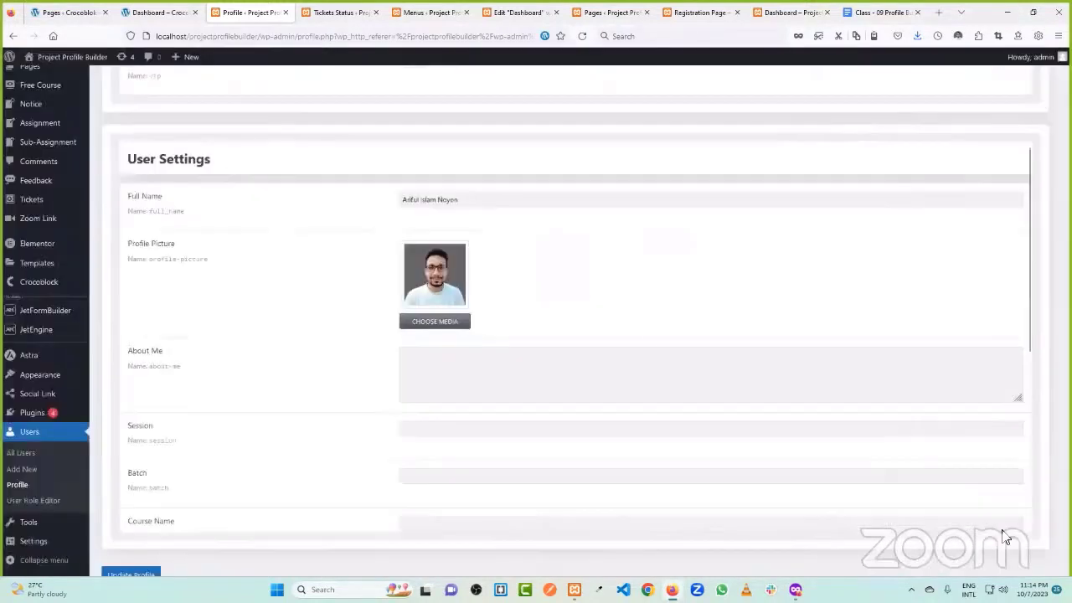
- Review the profile page and reach JetEngine's Meta Boxes list showing two duplicate User Settings boxes
{"action": "scroll", "coordinate": [668, 335], "scroll_direction": "up", "scroll_amount": 3}
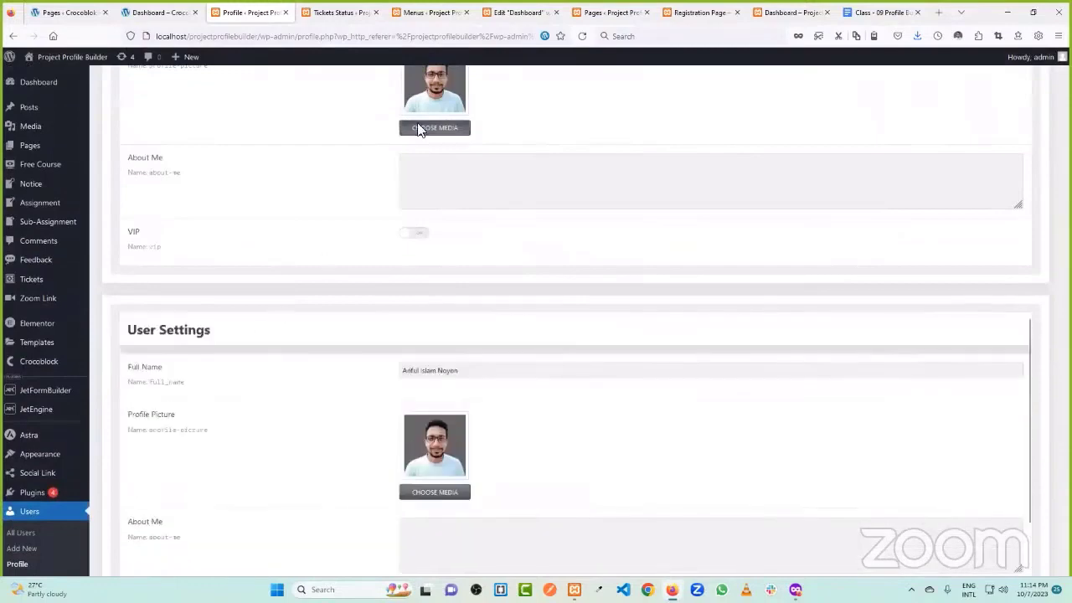
{"action": "scroll", "coordinate": [352, 235], "scroll_direction": "up", "scroll_amount": 2}
{"action": "scroll", "coordinate": [249, 252], "scroll_direction": "down", "scroll_amount": 10}
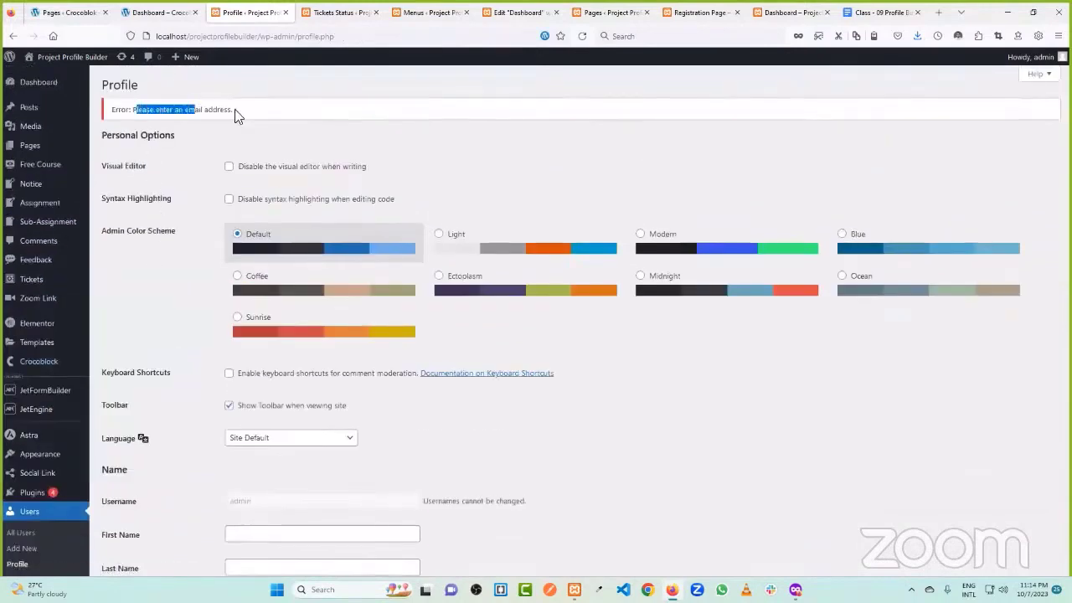
{"action": "scroll", "coordinate": [196, 172], "scroll_direction": "down", "scroll_amount": 4}
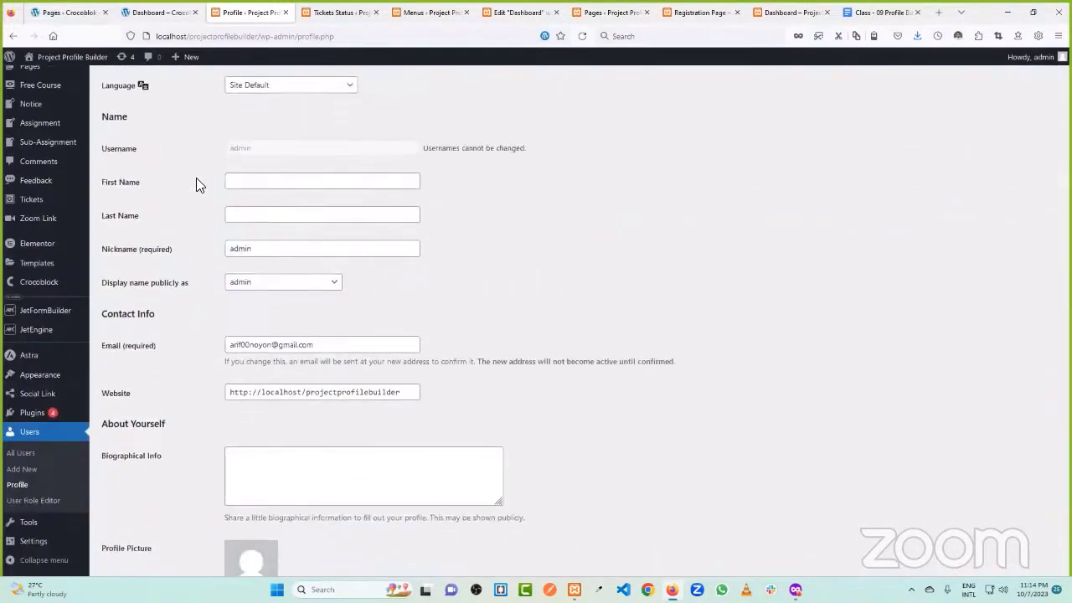
{"action": "scroll", "coordinate": [196, 180], "scroll_direction": "down", "scroll_amount": 15}
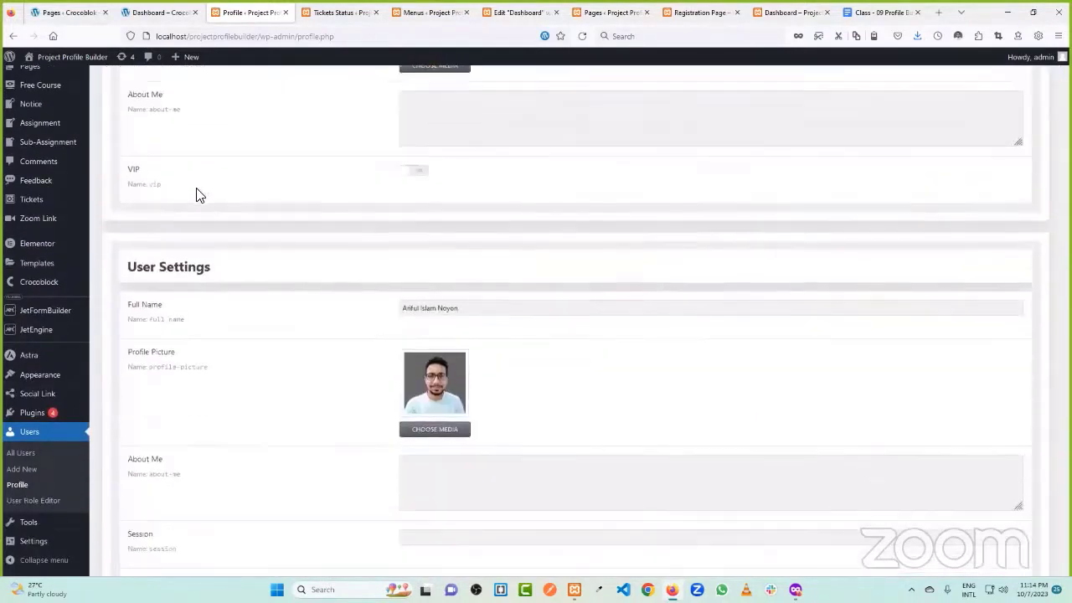
{"action": "scroll", "coordinate": [197, 193], "scroll_direction": "down", "scroll_amount": 2}
{"action": "scroll", "coordinate": [235, 301], "scroll_direction": "up", "scroll_amount": 8}
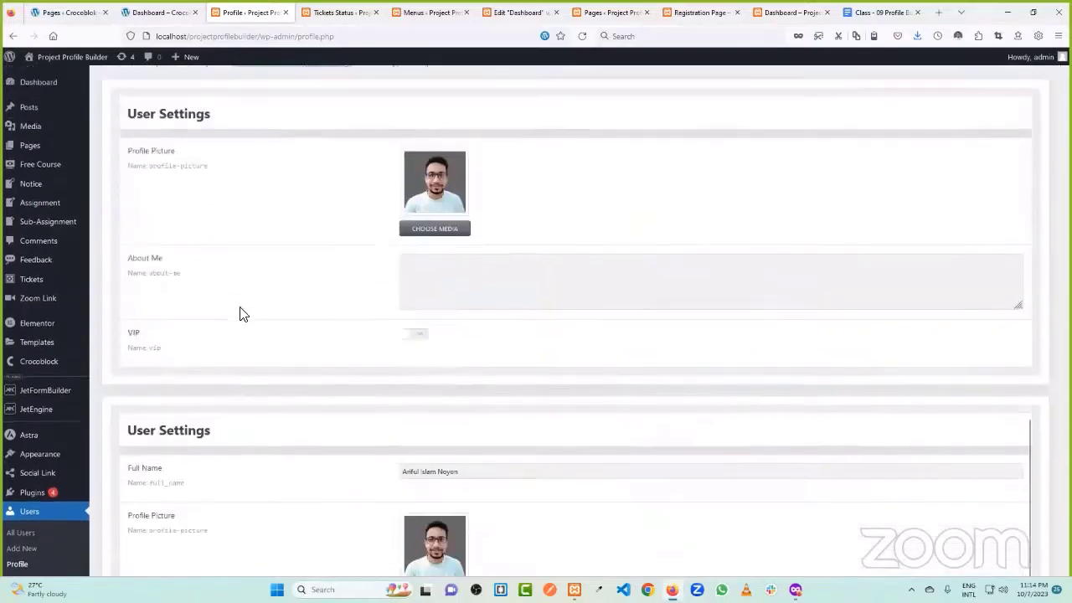
{"action": "scroll", "coordinate": [243, 313], "scroll_direction": "up", "scroll_amount": 5}
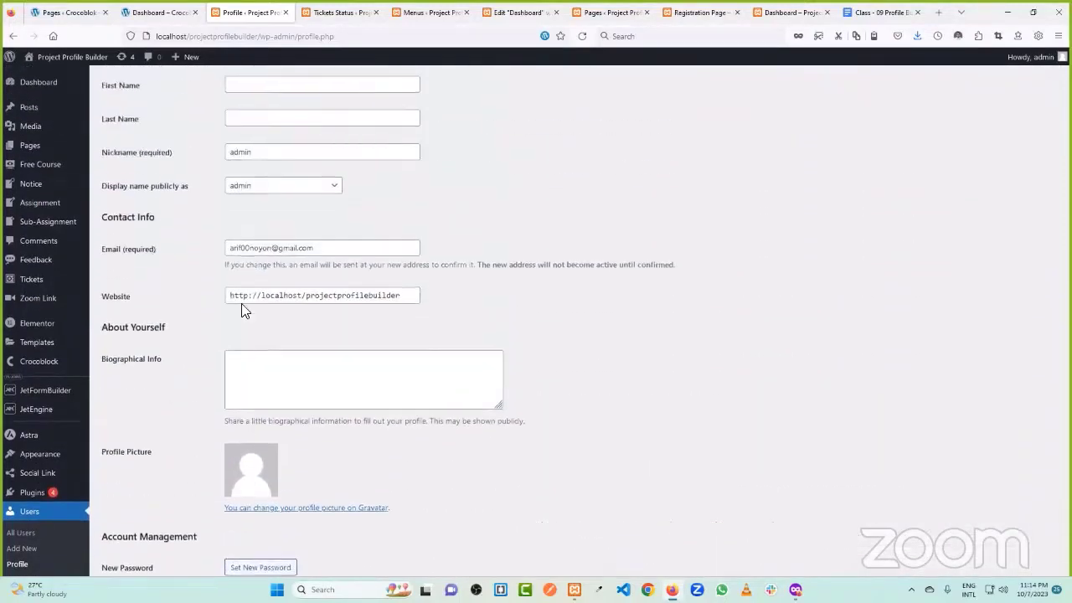
{"action": "scroll", "coordinate": [254, 272], "scroll_direction": "up", "scroll_amount": 4}
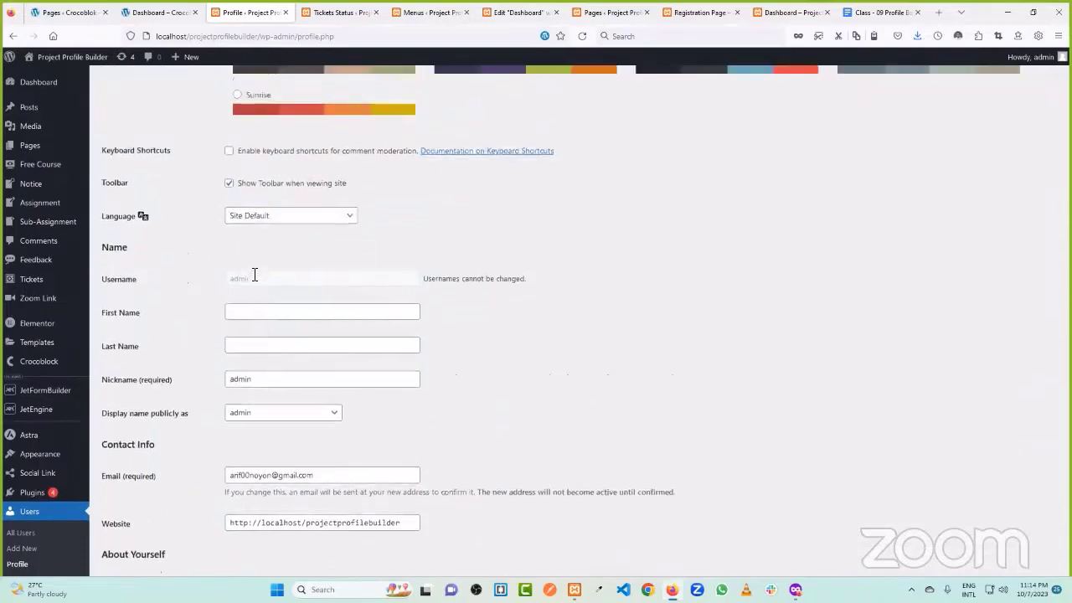
{"action": "scroll", "coordinate": [280, 232], "scroll_direction": "down", "scroll_amount": 10}
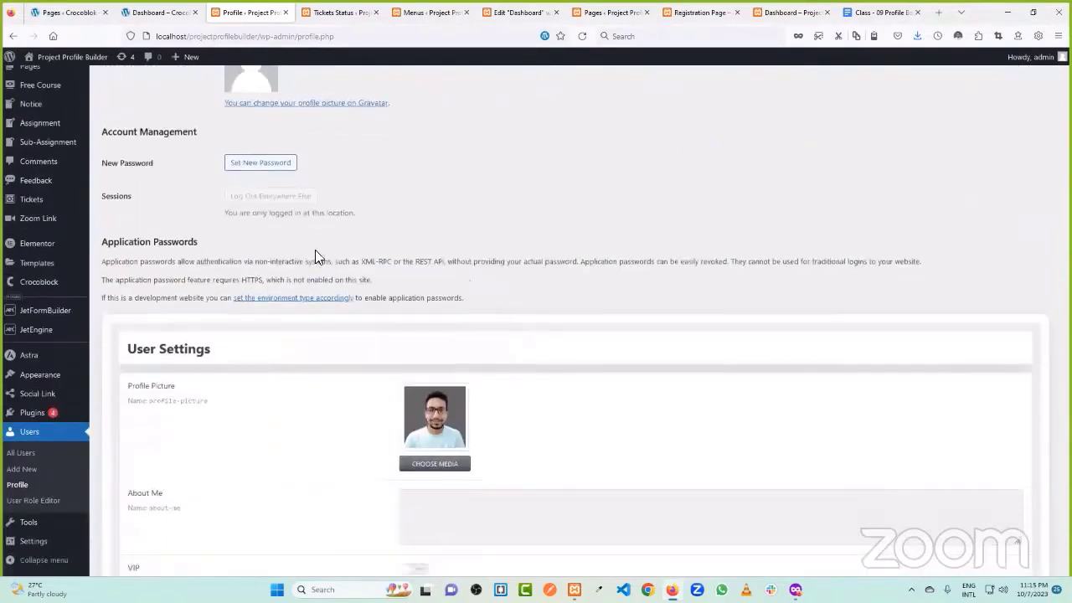
{"action": "scroll", "coordinate": [49, 385], "scroll_direction": "down", "scroll_amount": 3}
{"action": "scroll", "coordinate": [43, 435], "scroll_direction": "down", "scroll_amount": 5}
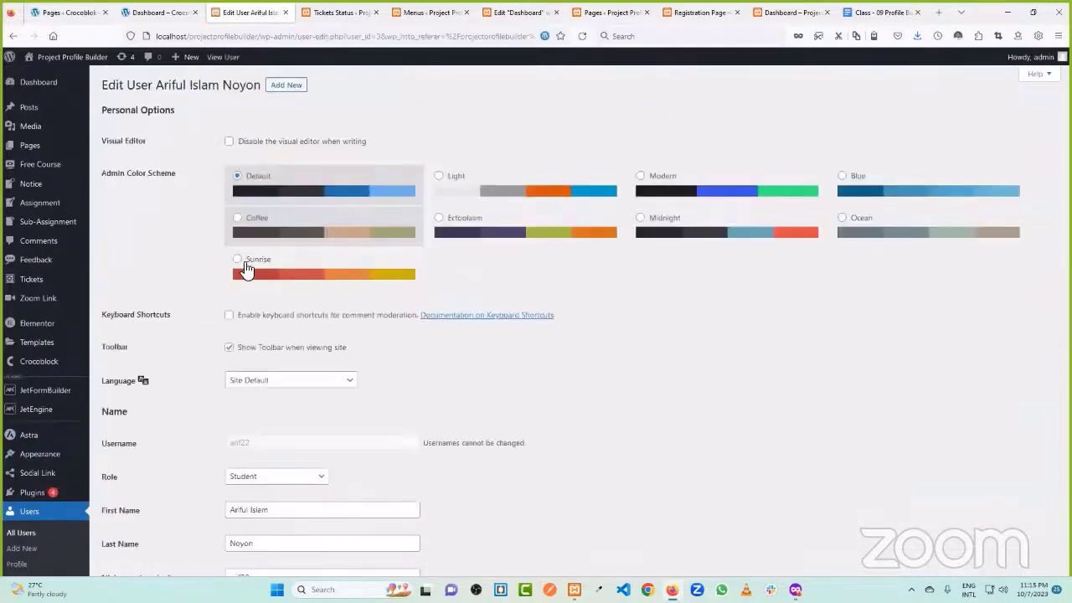
{"action": "scroll", "coordinate": [275, 253], "scroll_direction": "down", "scroll_amount": 8}
{"action": "scroll", "coordinate": [430, 218], "scroll_direction": "down", "scroll_amount": 6}
{"action": "scroll", "coordinate": [424, 253], "scroll_direction": "up", "scroll_amount": 2}
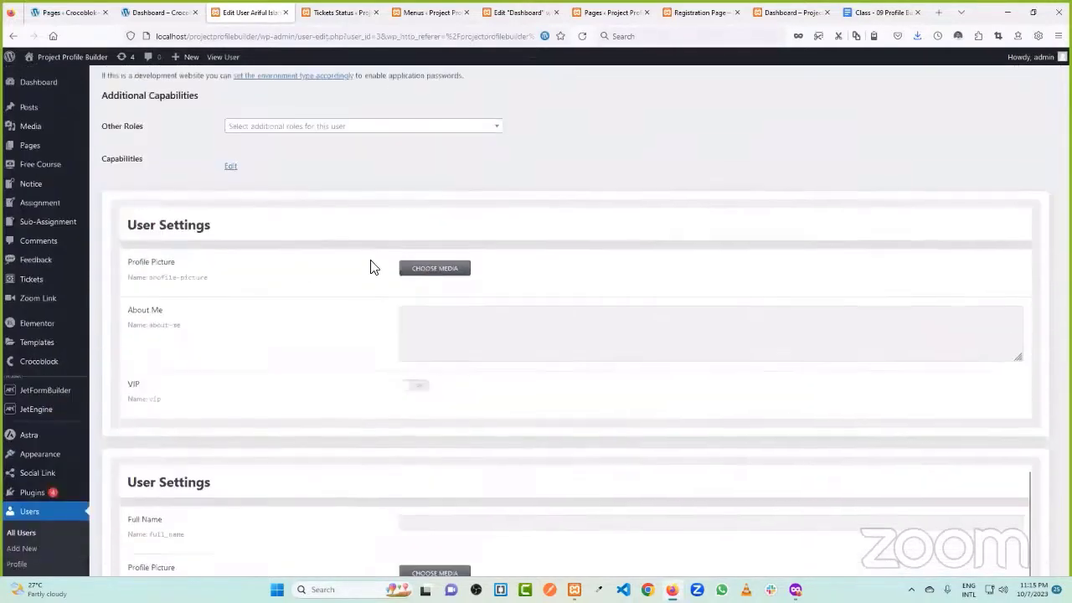
{"action": "scroll", "coordinate": [424, 253], "scroll_direction": "down", "scroll_amount": 4}
{"action": "mouse_move", "coordinate": [38, 335]}
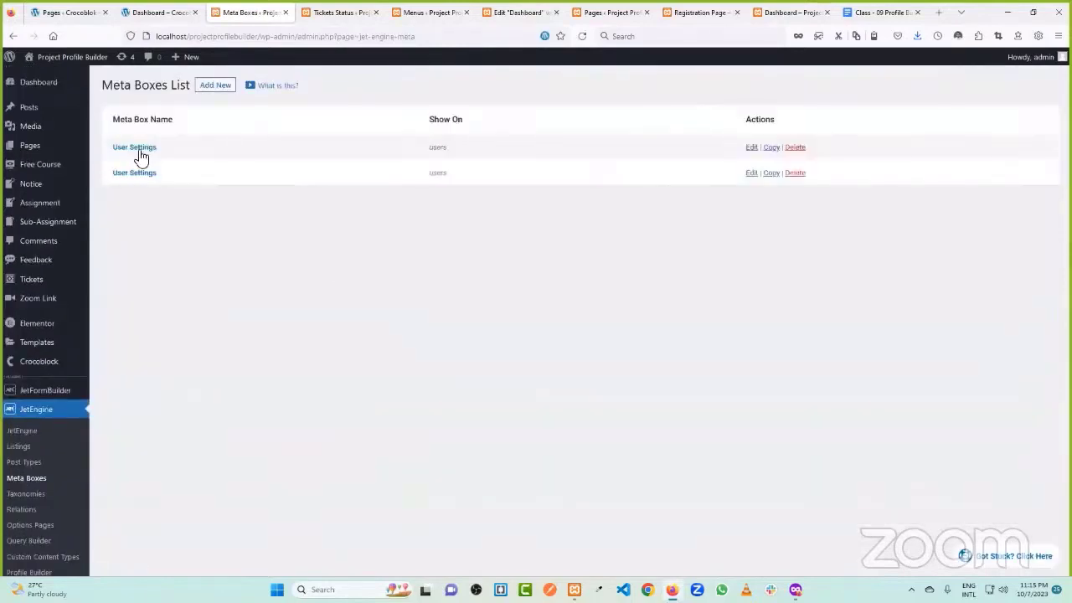
- Delete one of the two duplicate User Settings meta boxes
{"action": "left_click", "coordinate": [793, 148]}
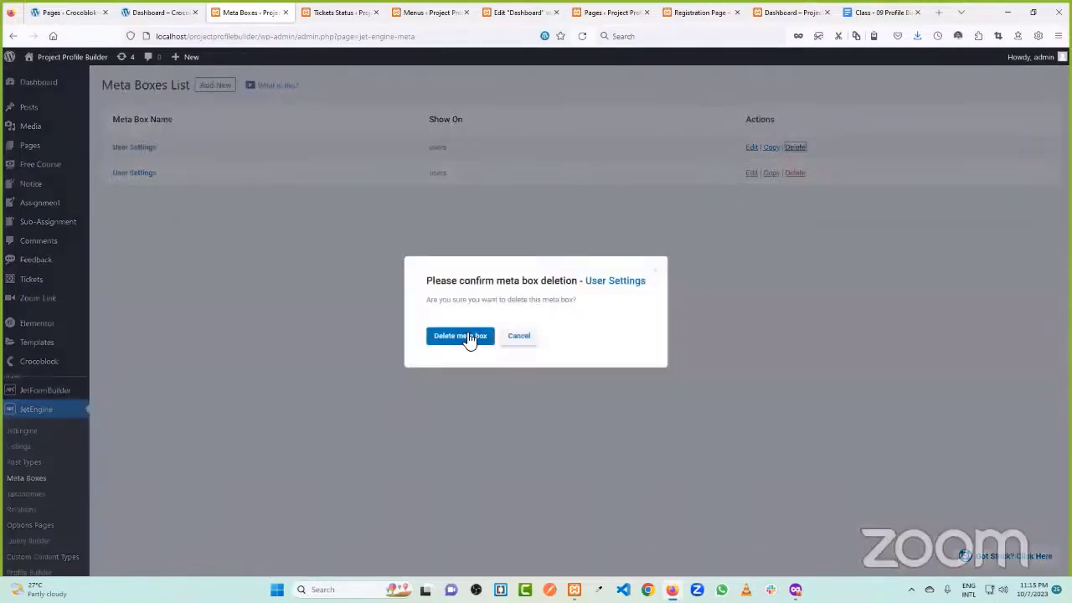
{"action": "left_click", "coordinate": [467, 339]}
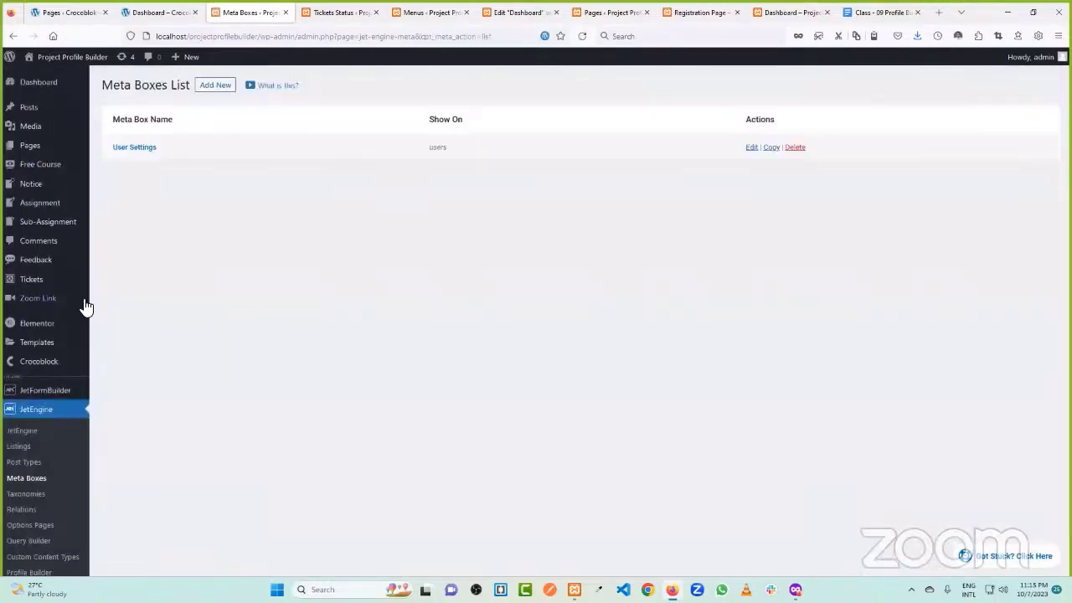
{"action": "scroll", "coordinate": [60, 360], "scroll_direction": "down", "scroll_amount": 2}
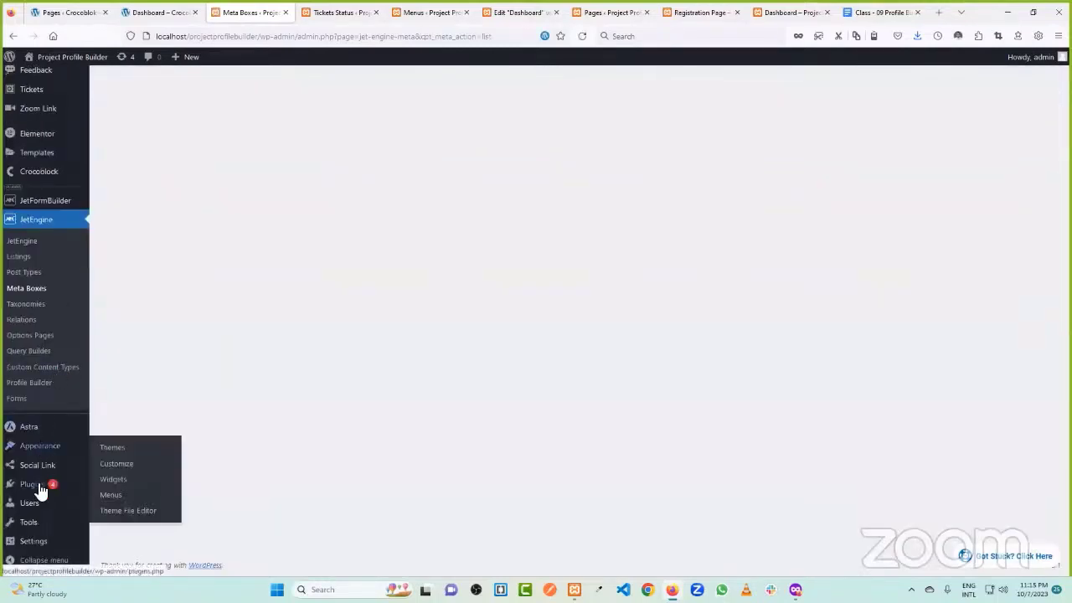
- Give the student user the first library photo as profile picture and save the profile
{"action": "mouse_move", "coordinate": [36, 506]}
{"action": "left_click", "coordinate": [143, 480]}
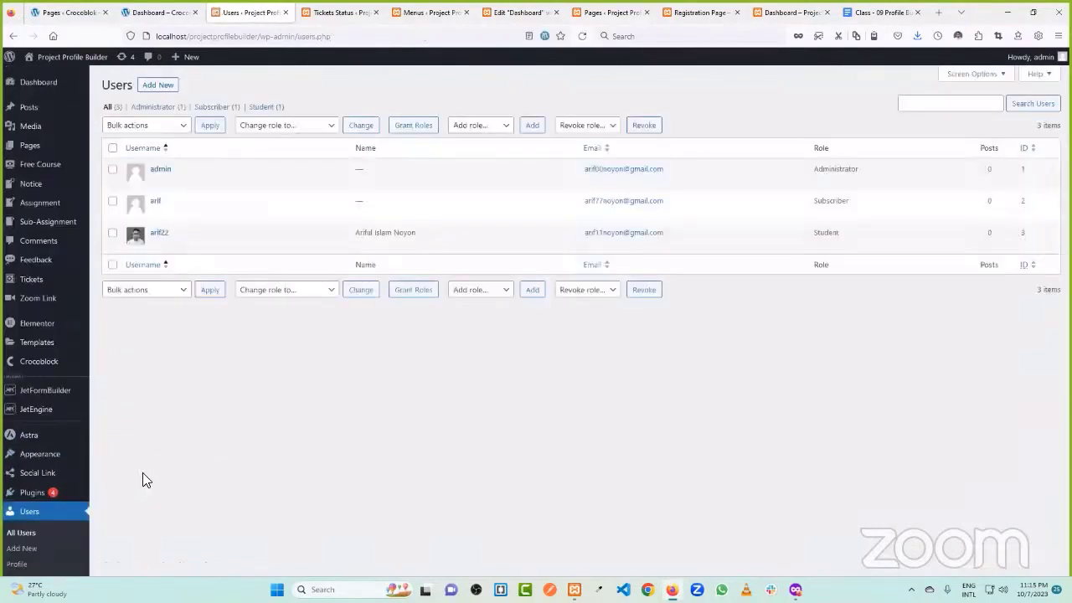
{"action": "left_click", "coordinate": [156, 246]}
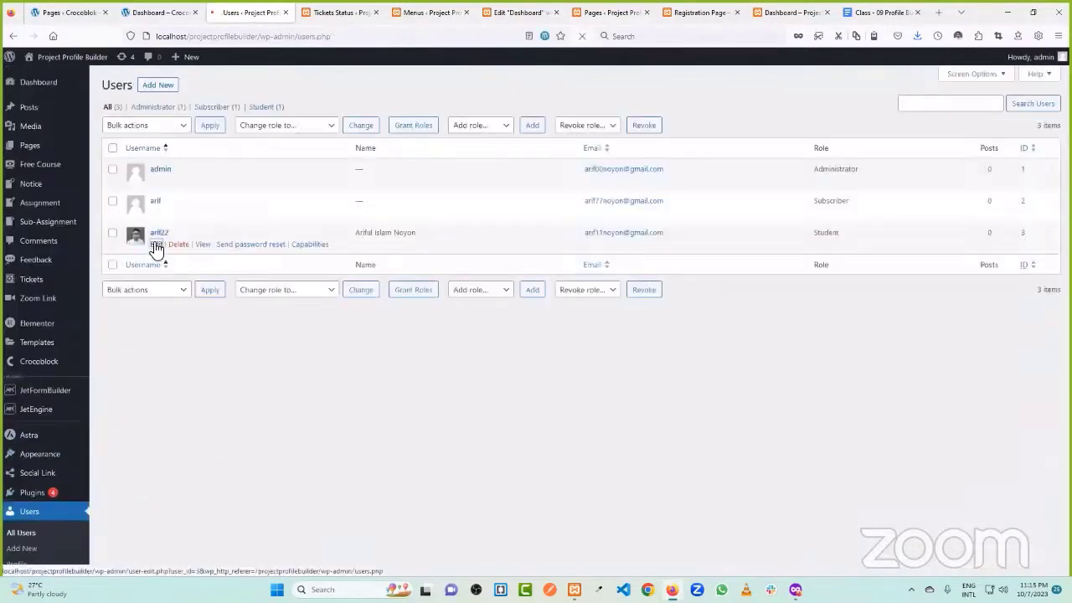
{"action": "scroll", "coordinate": [455, 259], "scroll_direction": "down", "scroll_amount": 15}
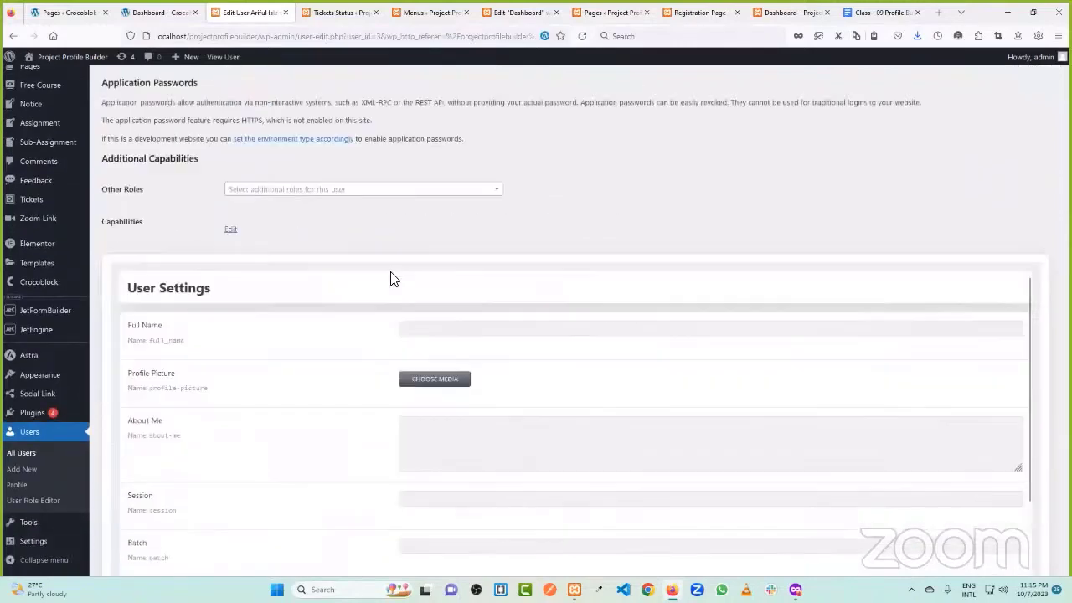
{"action": "scroll", "coordinate": [393, 279], "scroll_direction": "down", "scroll_amount": 2}
{"action": "scroll", "coordinate": [346, 259], "scroll_direction": "up", "scroll_amount": 4}
{"action": "scroll", "coordinate": [347, 262], "scroll_direction": "down", "scroll_amount": 4}
{"action": "left_click", "coordinate": [434, 260]}
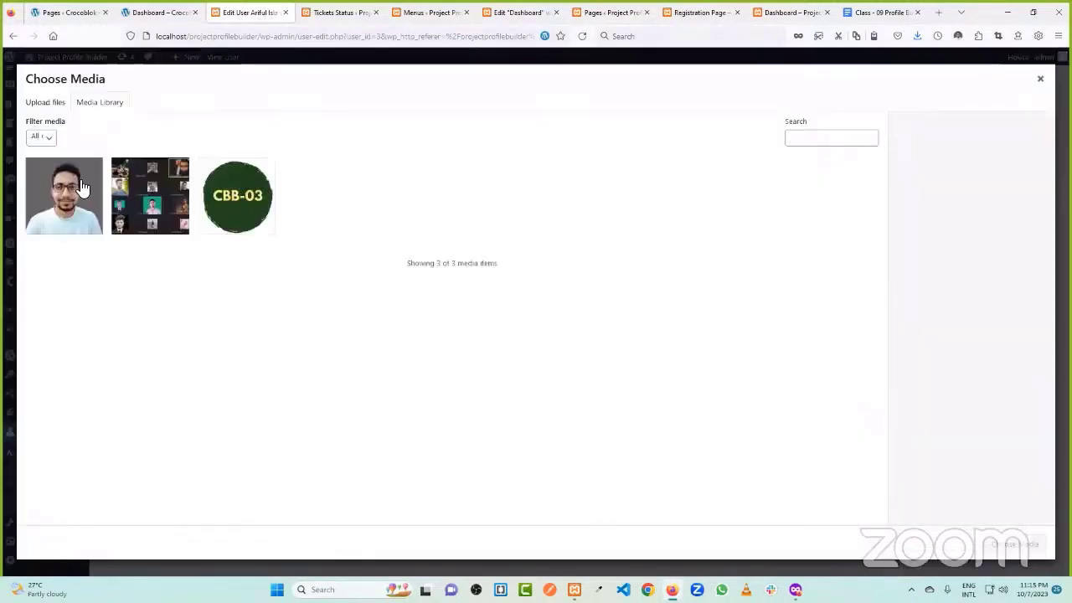
{"action": "left_click", "coordinate": [80, 201]}
{"action": "left_click", "coordinate": [998, 542]}
{"action": "scroll", "coordinate": [311, 268], "scroll_direction": "down", "scroll_amount": 6}
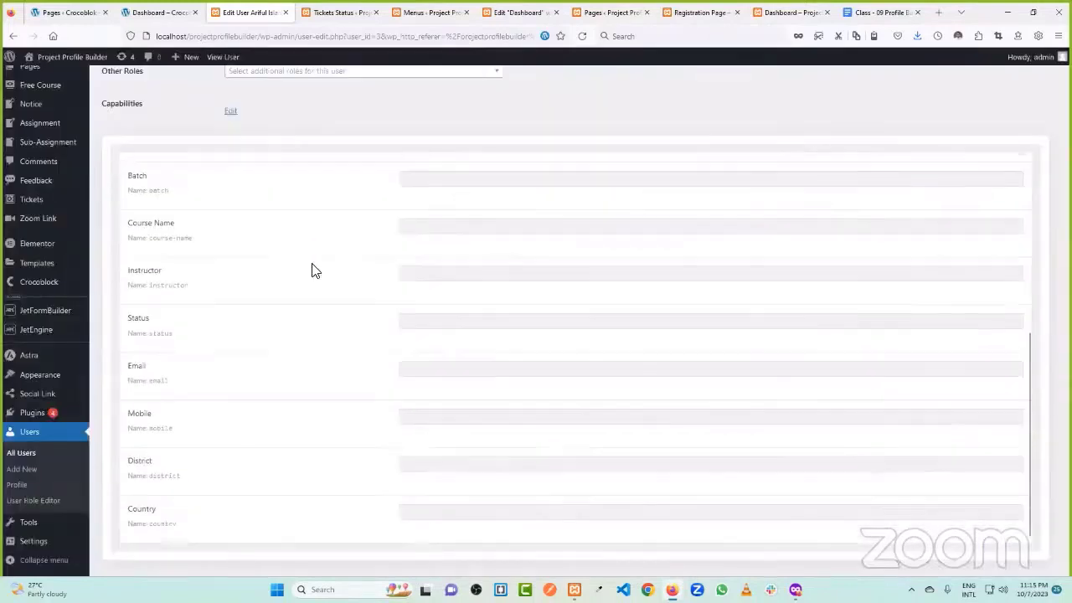
{"action": "left_click", "coordinate": [142, 521]}
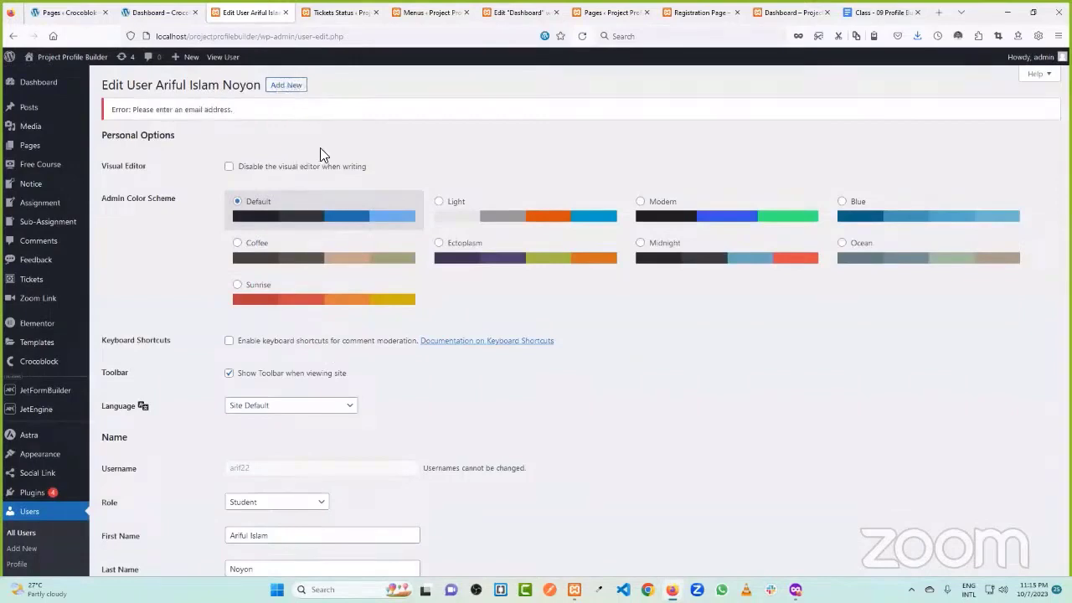
- Fill the student's User Settings Email with their contact e-mail and update the user
{"action": "scroll", "coordinate": [351, 155], "scroll_direction": "down", "scroll_amount": 5}
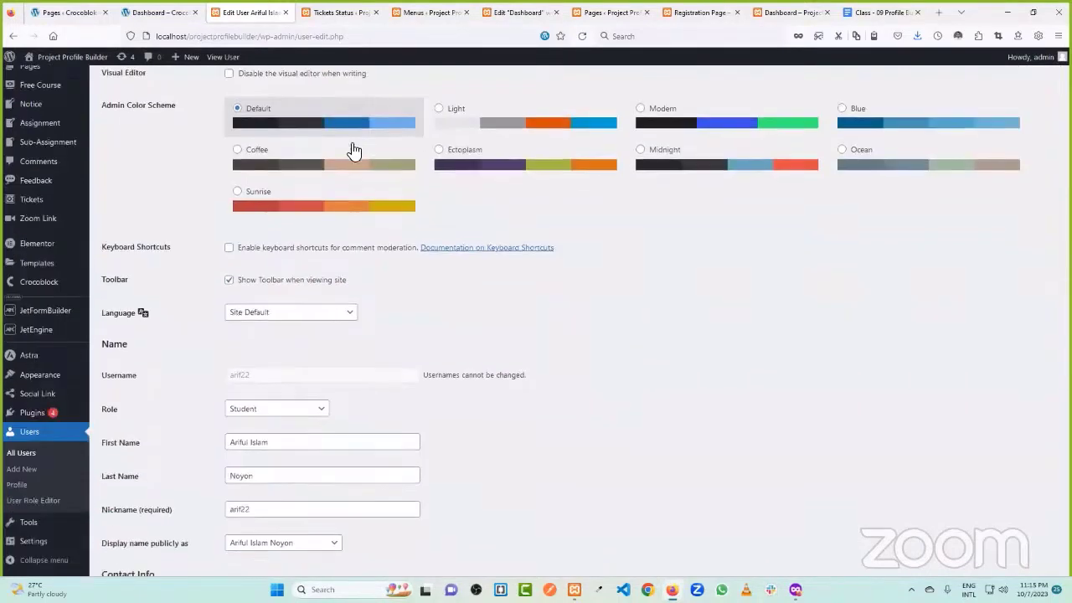
{"action": "scroll", "coordinate": [368, 172], "scroll_direction": "down", "scroll_amount": 5}
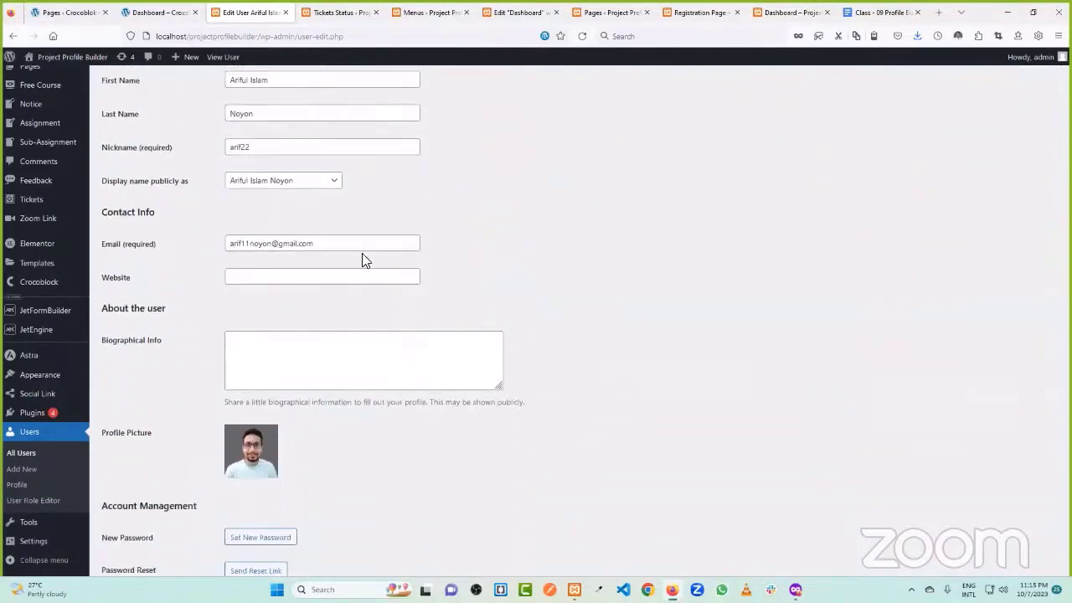
{"action": "left_click_drag", "start_coordinate": [360, 243], "coordinate": [211, 246]}
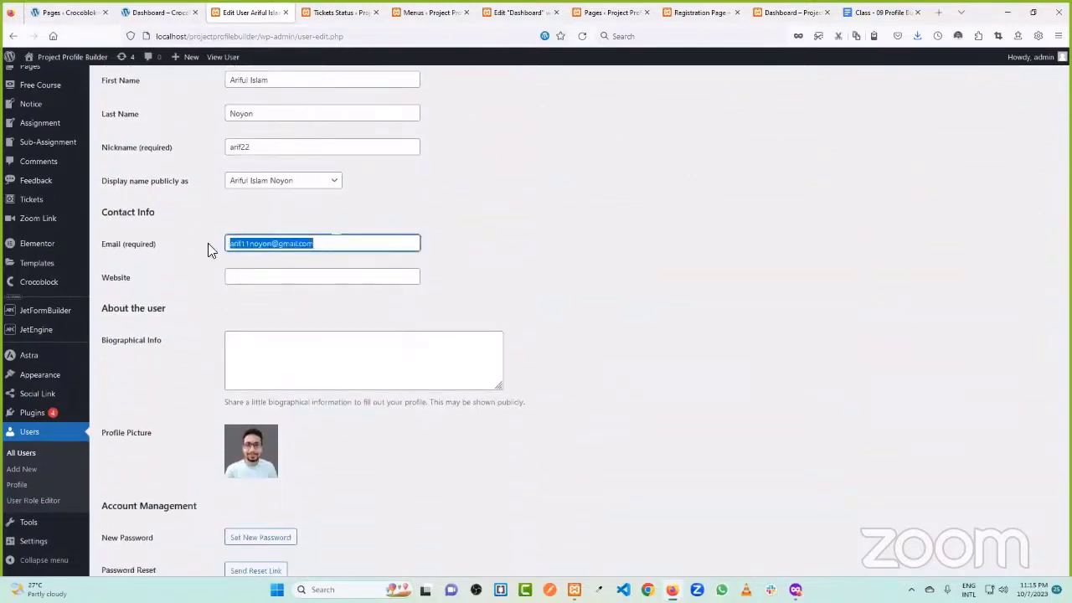
{"action": "scroll", "coordinate": [491, 237], "scroll_direction": "down", "scroll_amount": 15}
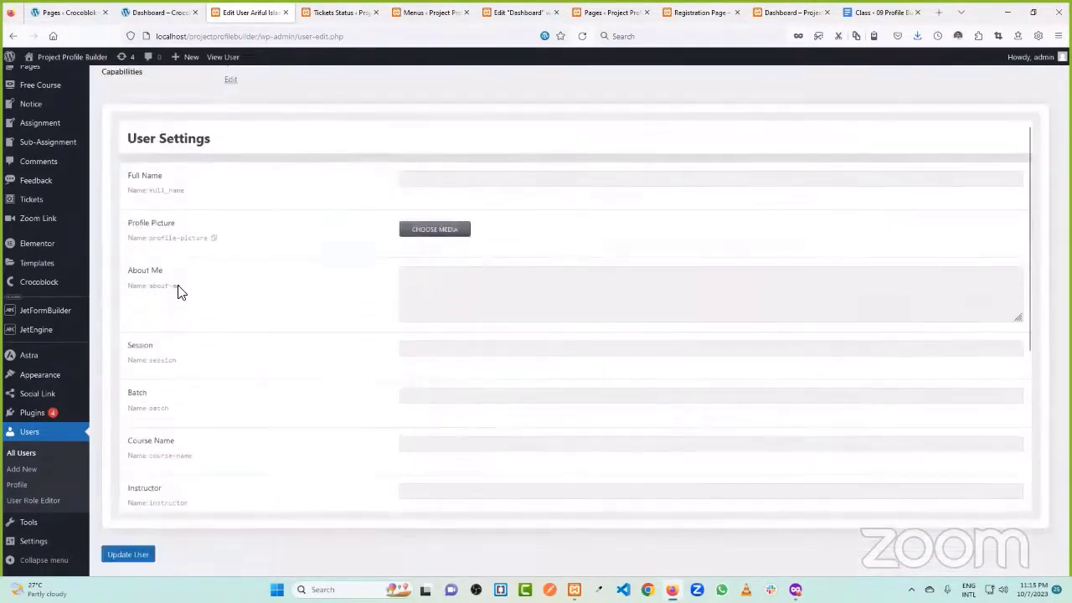
{"action": "scroll", "coordinate": [189, 466], "scroll_direction": "down", "scroll_amount": 2}
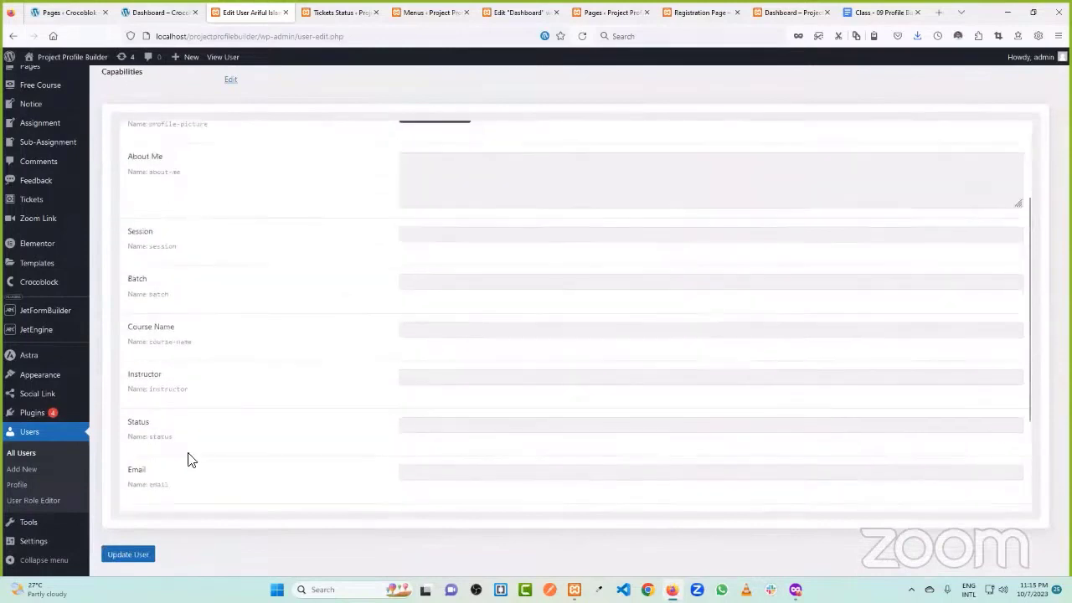
{"action": "scroll", "coordinate": [285, 376], "scroll_direction": "down", "scroll_amount": 2}
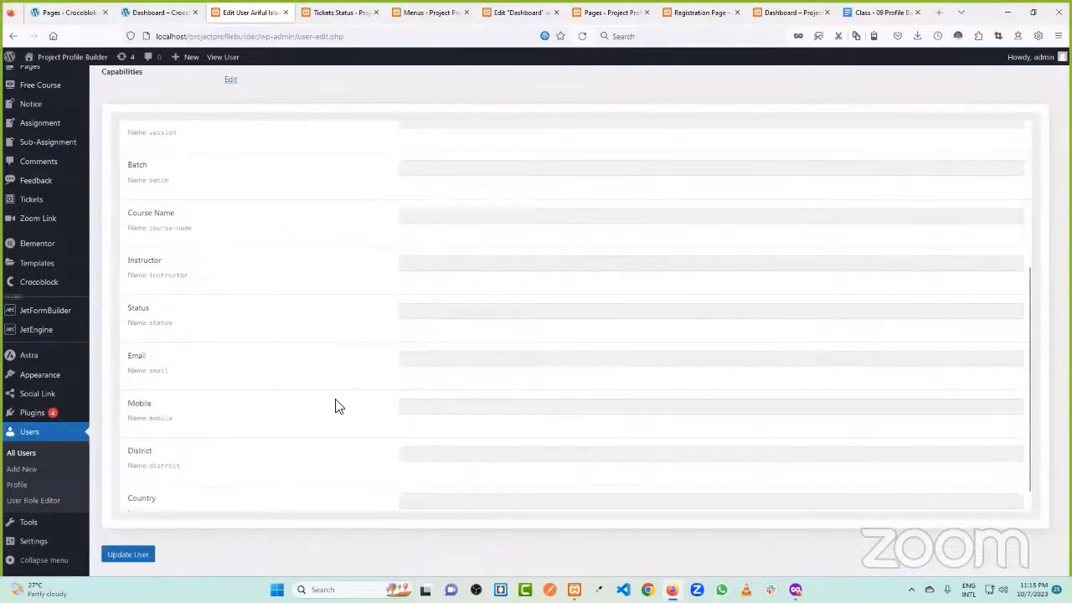
{"action": "left_click", "coordinate": [426, 360]}
{"action": "key", "text": "Down"}
{"action": "key", "text": "Return"}
{"action": "scroll", "coordinate": [325, 369], "scroll_direction": "down", "scroll_amount": 1}
{"action": "left_click", "coordinate": [129, 554]}
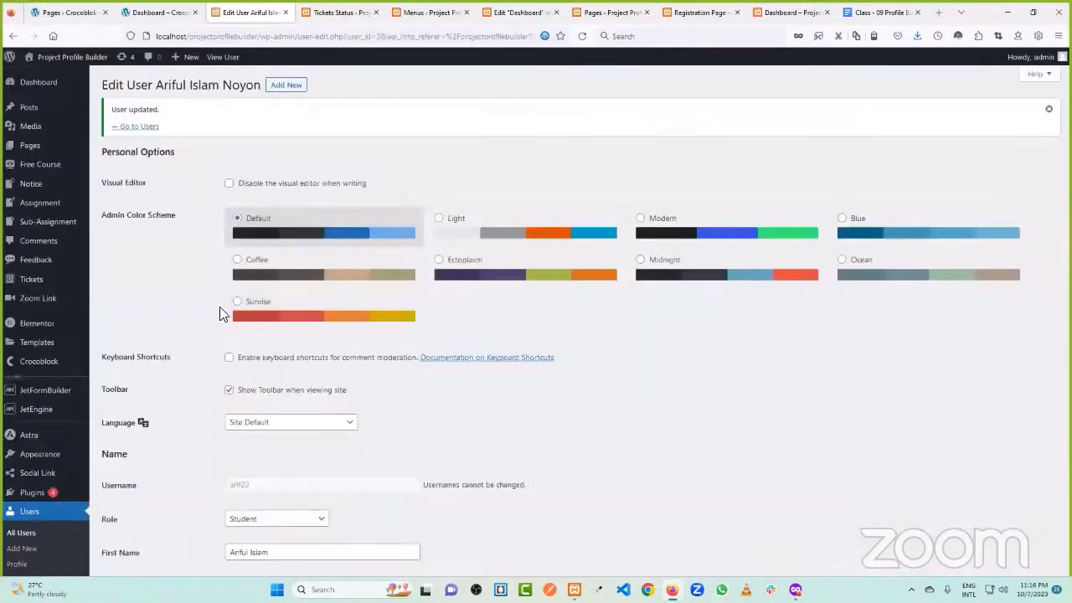
- Copy the admin's account e-mail into the User Settings Email field and update the profile
{"action": "scroll", "coordinate": [50, 402], "scroll_direction": "down", "scroll_amount": 3}
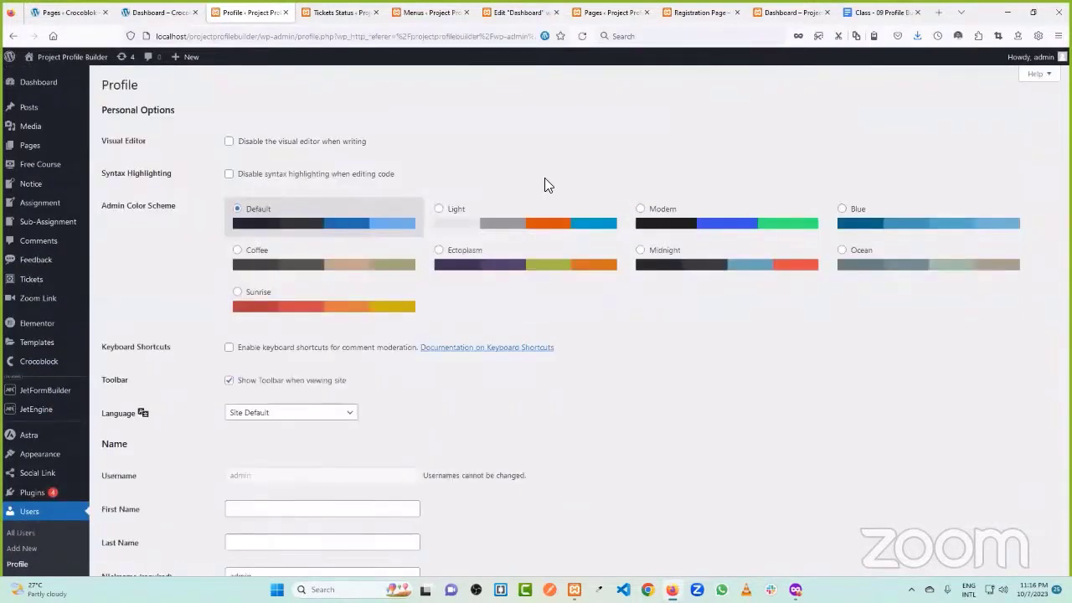
{"action": "scroll", "coordinate": [542, 184], "scroll_direction": "down", "scroll_amount": 4}
{"action": "scroll", "coordinate": [528, 252], "scroll_direction": "down", "scroll_amount": 2}
{"action": "scroll", "coordinate": [335, 209], "scroll_direction": "up", "scroll_amount": 2}
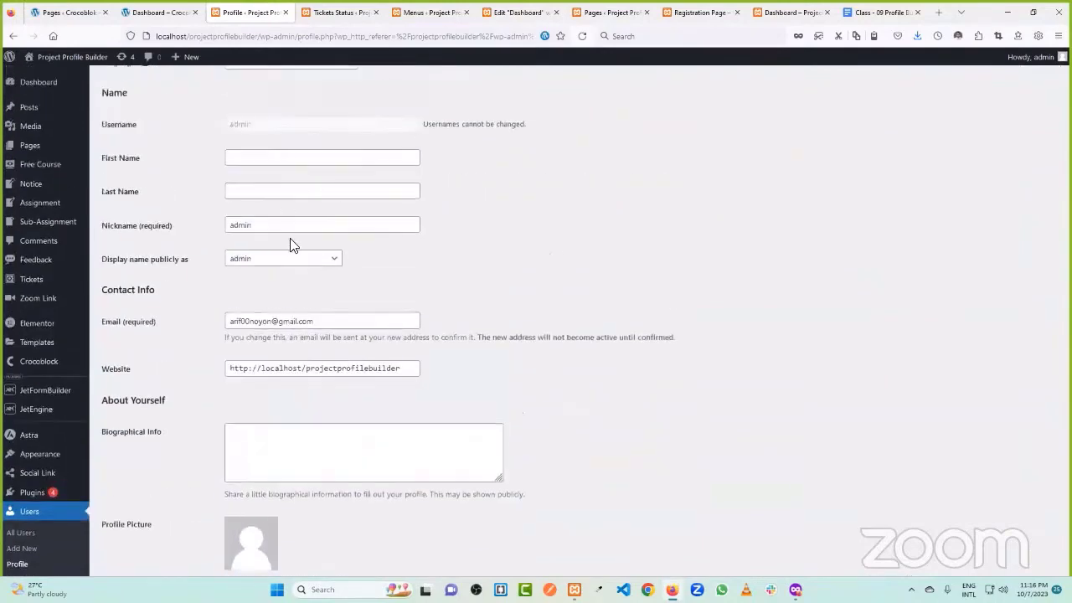
{"action": "left_click_drag", "start_coordinate": [330, 330], "coordinate": [172, 345]}
{"action": "scroll", "coordinate": [427, 318], "scroll_direction": "down", "scroll_amount": 7}
{"action": "scroll", "coordinate": [432, 337], "scroll_direction": "down", "scroll_amount": 8}
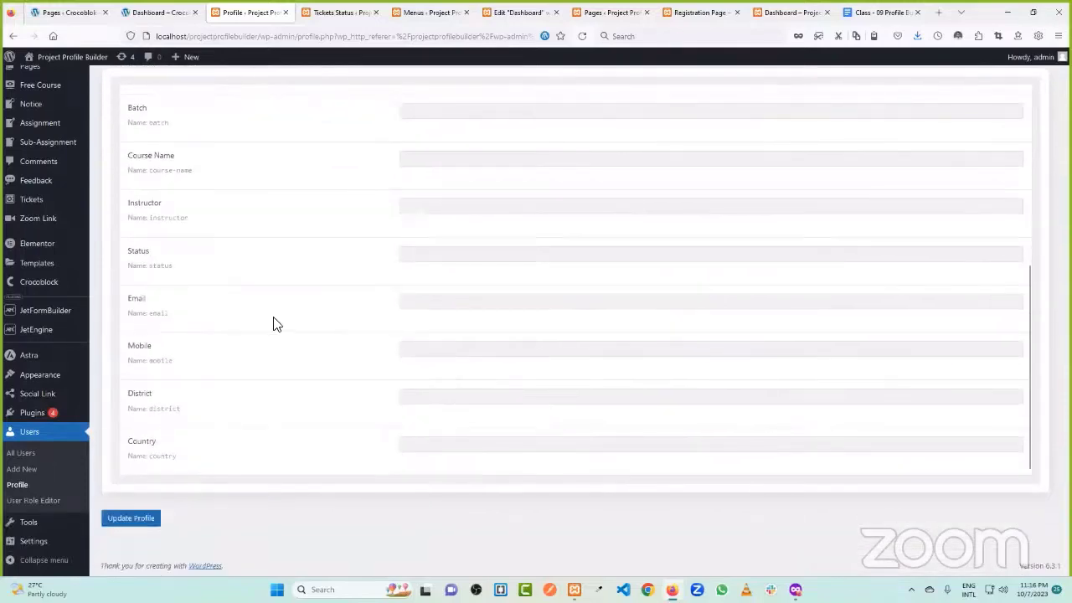
{"action": "scroll", "coordinate": [310, 335], "scroll_direction": "up", "scroll_amount": 15}
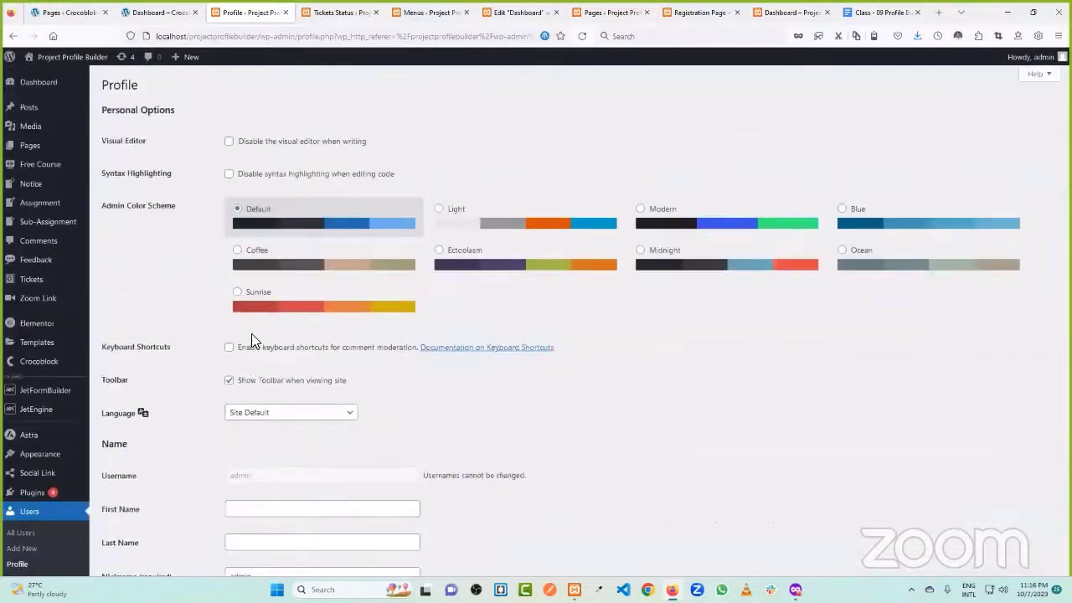
{"action": "scroll", "coordinate": [216, 211], "scroll_direction": "down", "scroll_amount": 3}
{"action": "scroll", "coordinate": [251, 277], "scroll_direction": "down", "scroll_amount": 15}
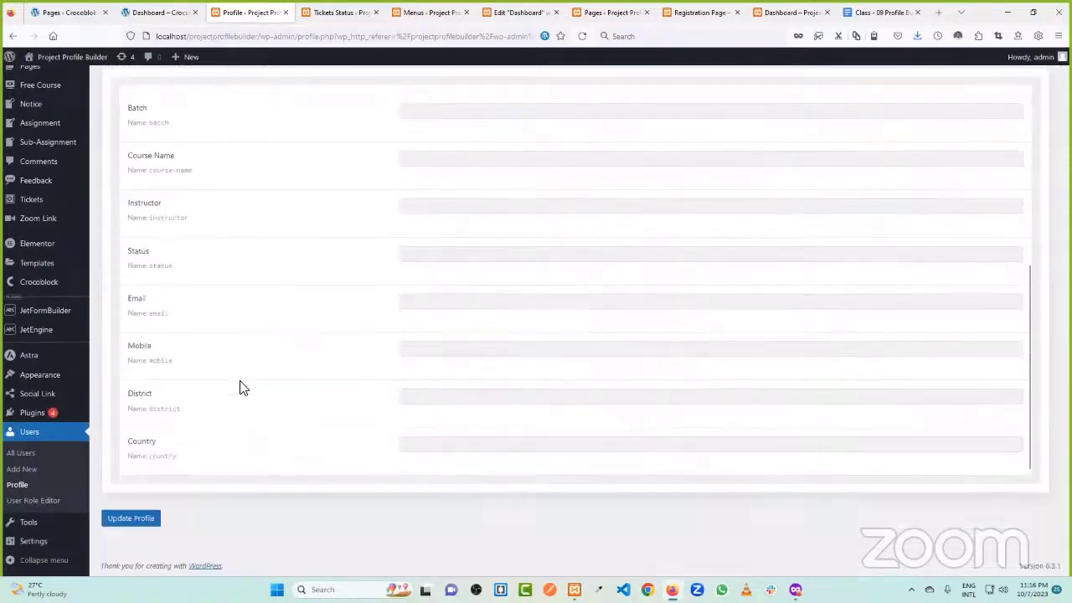
{"action": "left_click", "coordinate": [430, 302]}
{"action": "scroll", "coordinate": [310, 309], "scroll_direction": "up", "scroll_amount": 10}
{"action": "scroll", "coordinate": [298, 310], "scroll_direction": "down", "scroll_amount": 5}
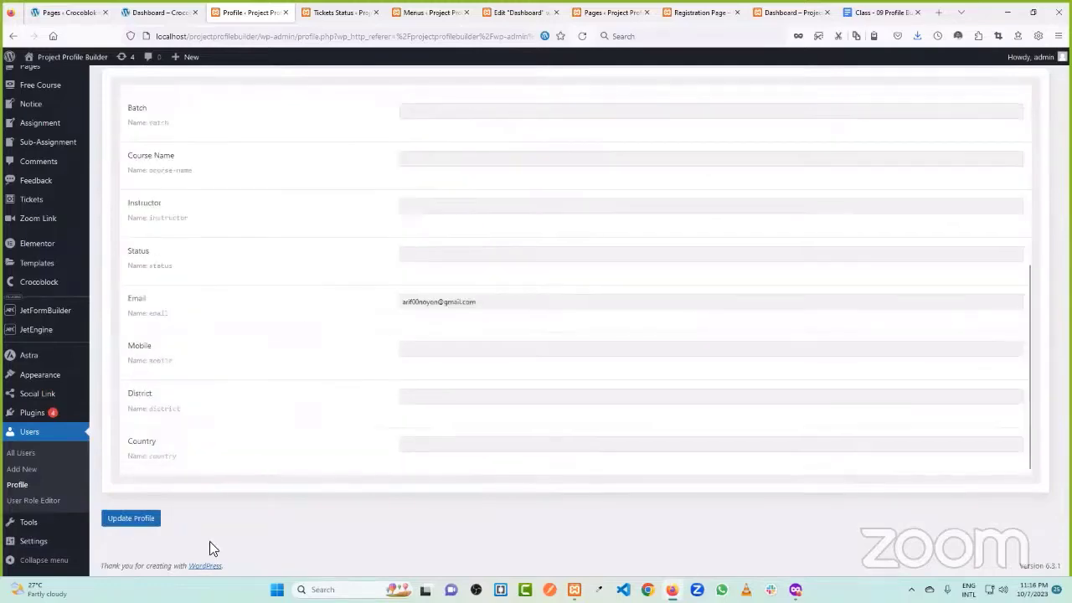
{"action": "left_click", "coordinate": [131, 518]}
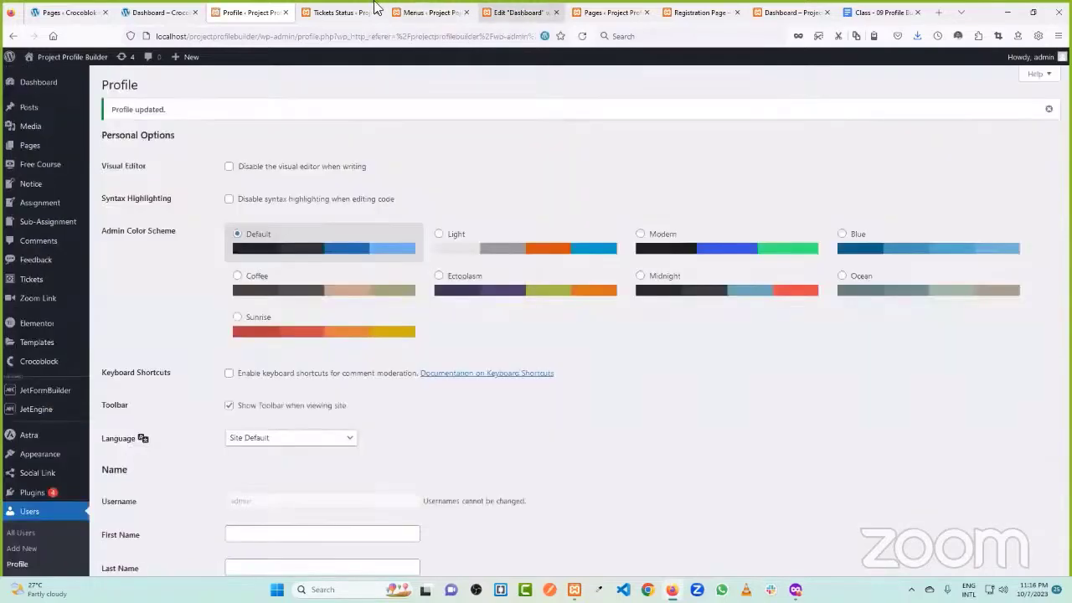
- Return to the Elementor editor for the Dashboard page
{"action": "left_click", "coordinate": [339, 12]}
{"action": "left_click", "coordinate": [429, 12]}
{"action": "left_click", "coordinate": [544, 9]}
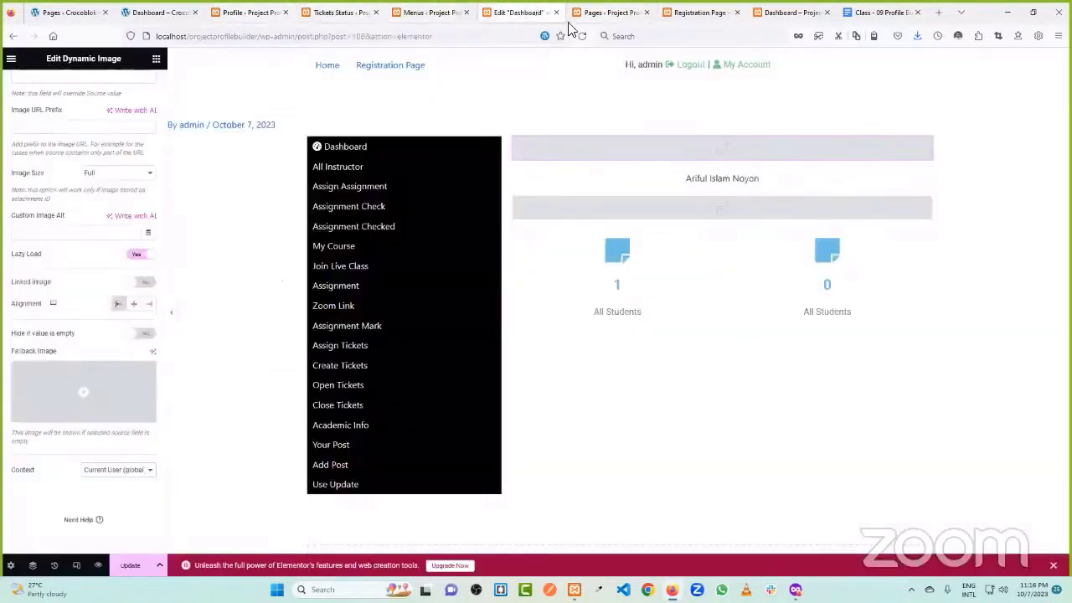
- Reload the Dashboard editor, saving the page so the dynamic profile picture loads
{"action": "left_click", "coordinate": [579, 38]}
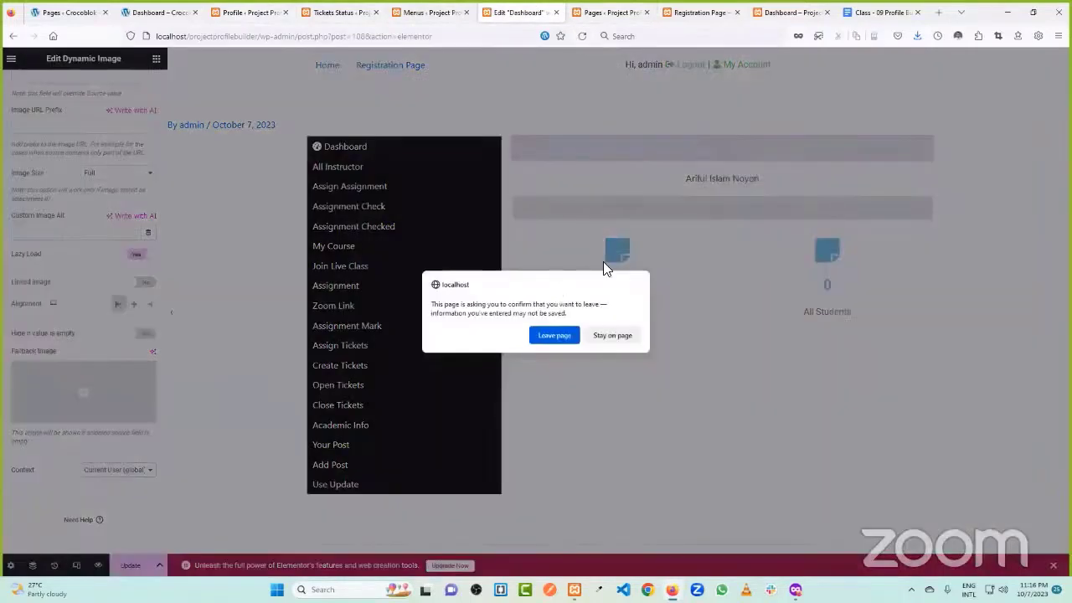
{"action": "left_click", "coordinate": [618, 335]}
{"action": "left_click", "coordinate": [131, 565]}
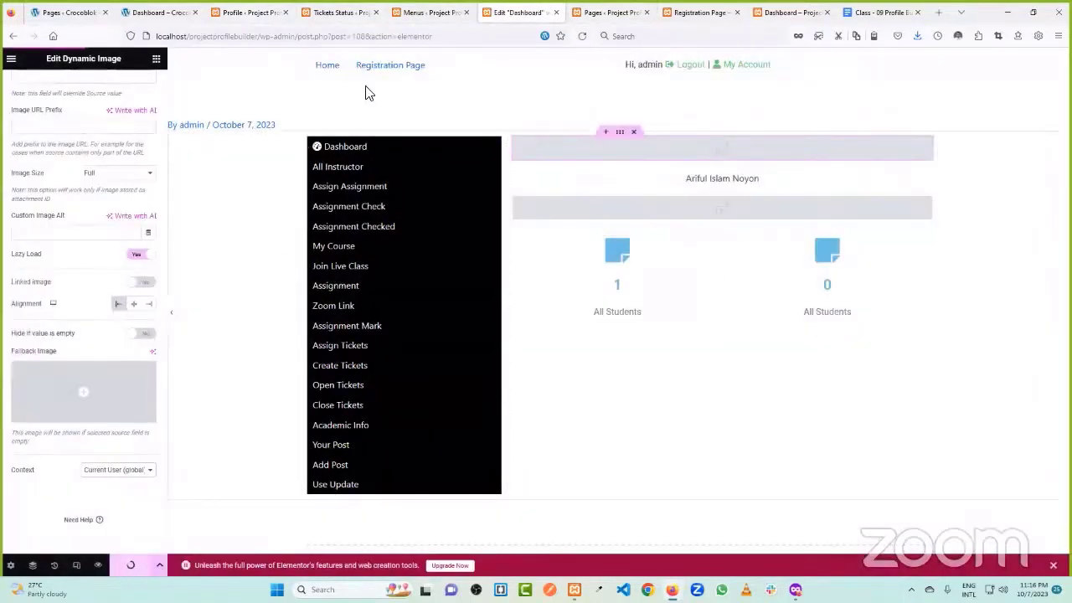
{"action": "left_click", "coordinate": [580, 38]}
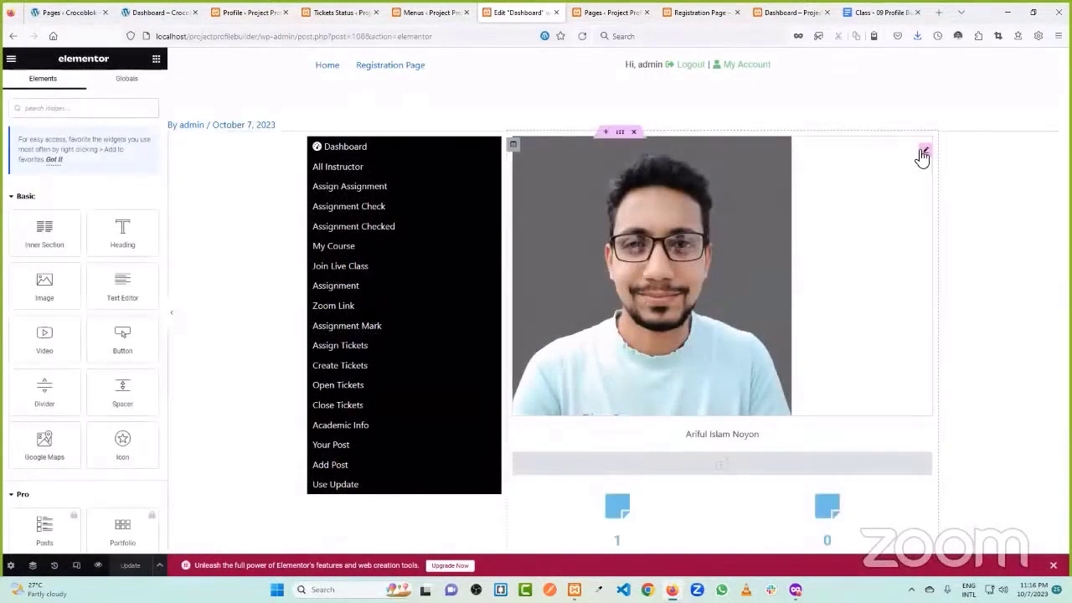
- Make the profile picture 182 px wide with 500 border radius, centred, and save
{"action": "left_click", "coordinate": [551, 242]}
{"action": "left_click", "coordinate": [80, 85]}
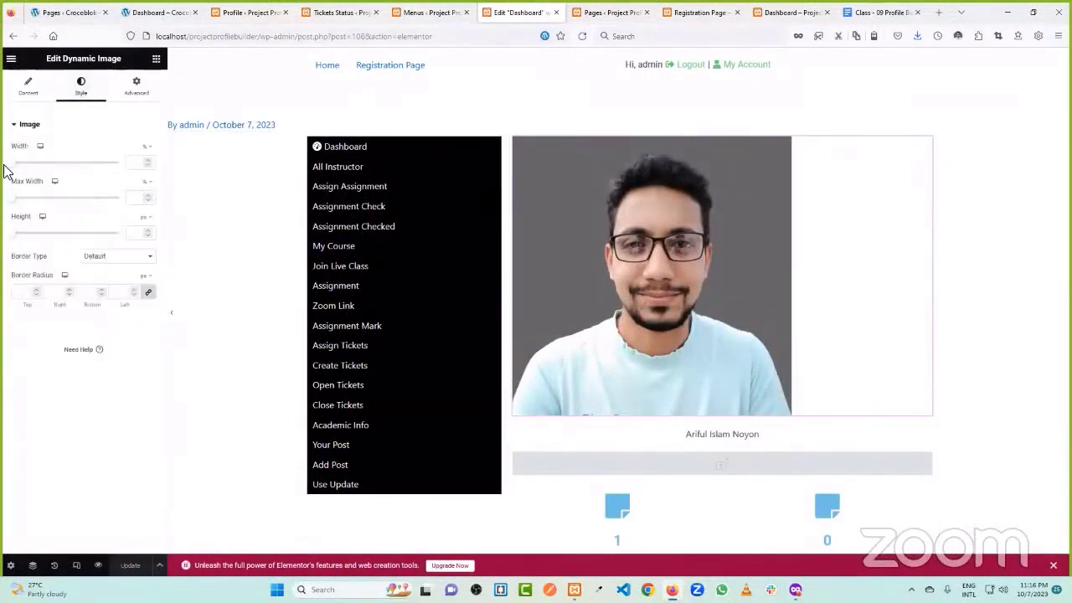
{"action": "left_click_drag", "start_coordinate": [17, 168], "coordinate": [96, 162]}
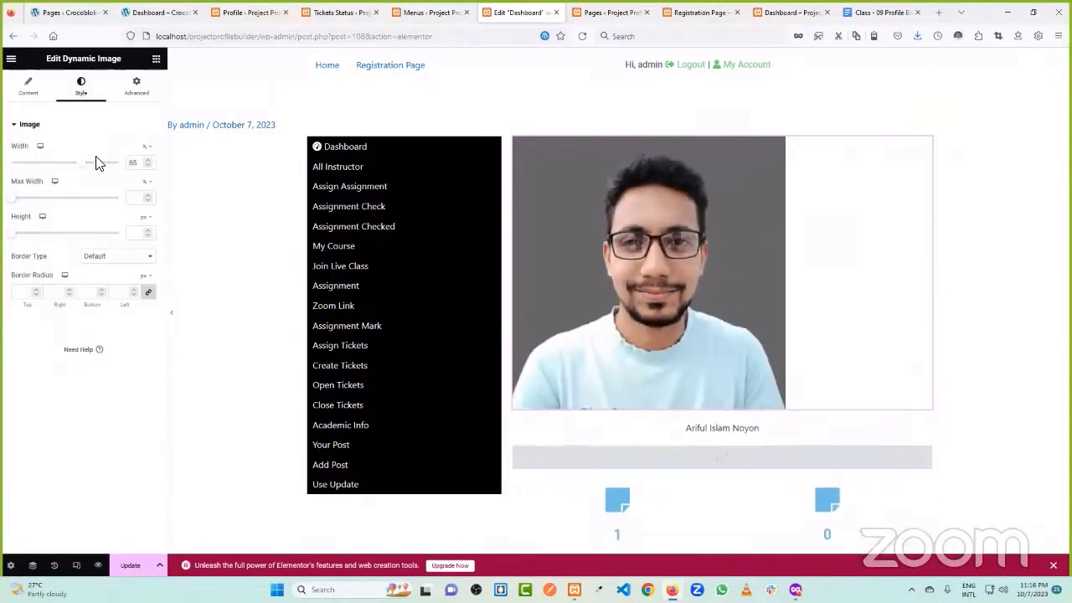
{"action": "left_click", "coordinate": [144, 147]}
{"action": "mouse_move", "coordinate": [19, 172]}
{"action": "left_mouse_down"}
{"action": "mouse_move", "coordinate": [46, 170]}
{"action": "mouse_move", "coordinate": [35, 167]}
{"action": "left_mouse_up"}
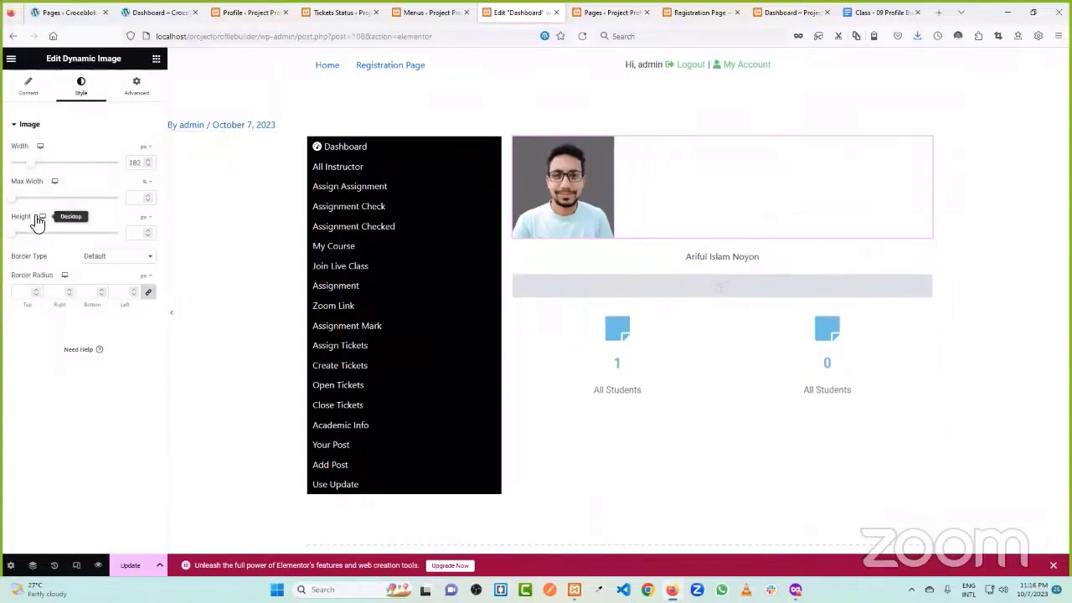
{"action": "left_click", "coordinate": [34, 290]}
{"action": "type", "text": "500"}
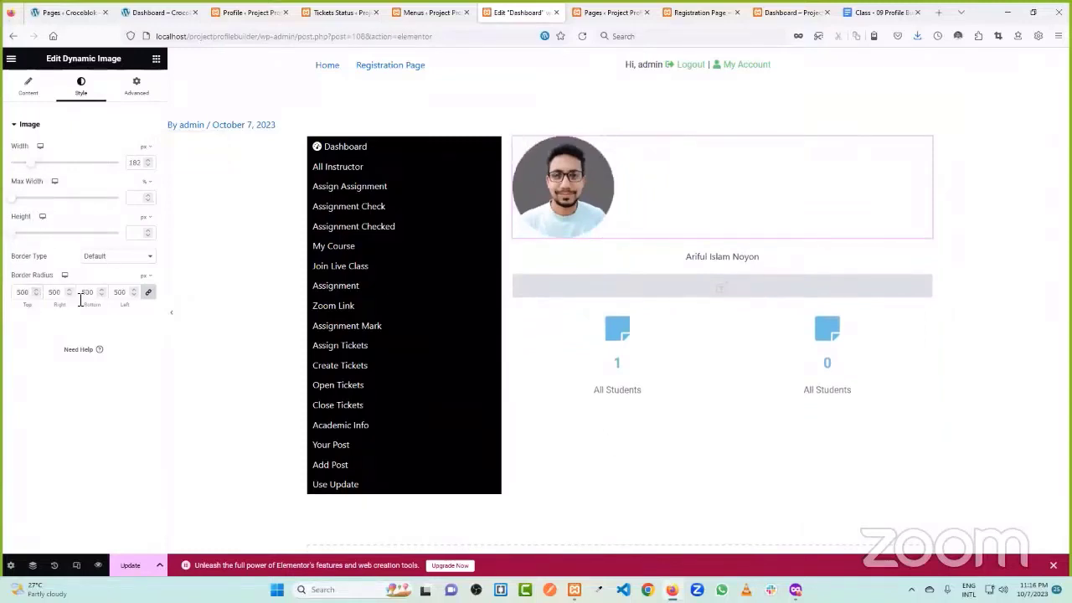
{"action": "left_click", "coordinate": [29, 90]}
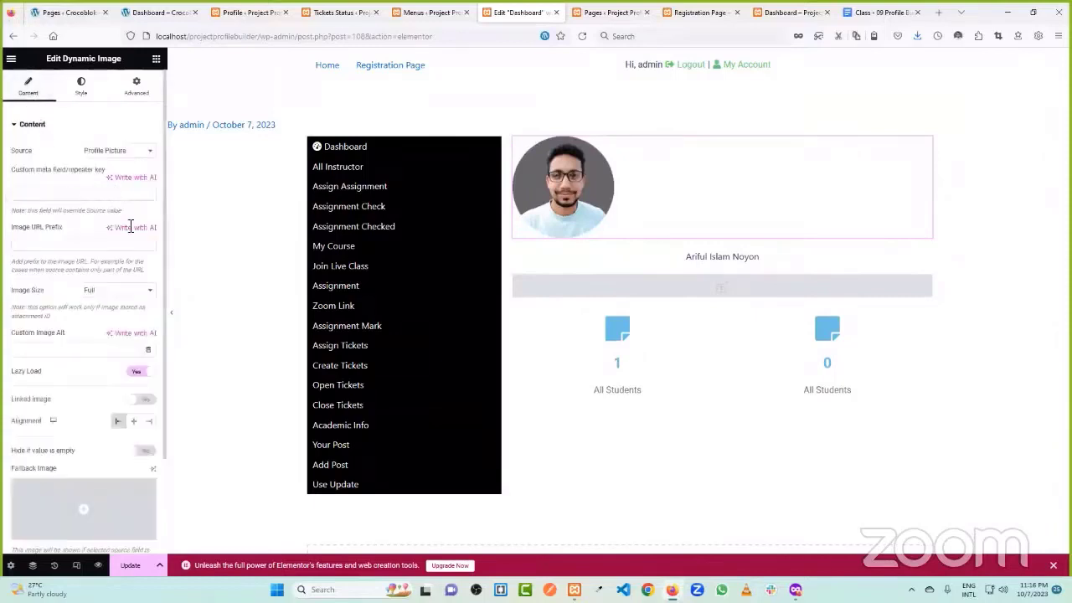
{"action": "left_click", "coordinate": [133, 423]}
{"action": "left_click", "coordinate": [129, 566]}
- Check the Menus page, then return to the Dashboard editor
{"action": "scroll", "coordinate": [641, 346], "scroll_direction": "down", "scroll_amount": 2}
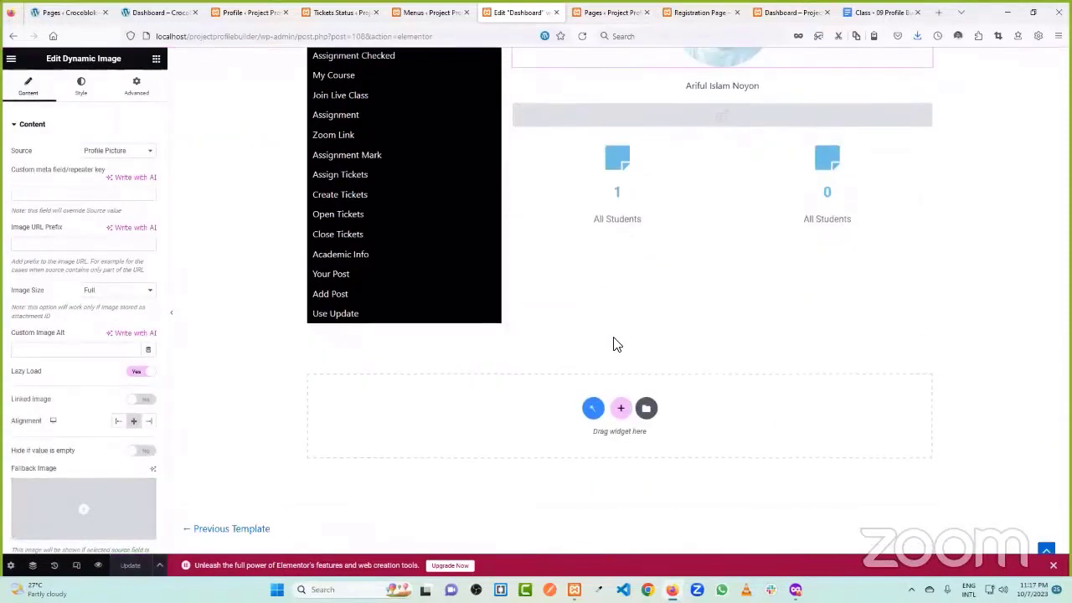
{"action": "scroll", "coordinate": [630, 273], "scroll_direction": "up", "scroll_amount": 1}
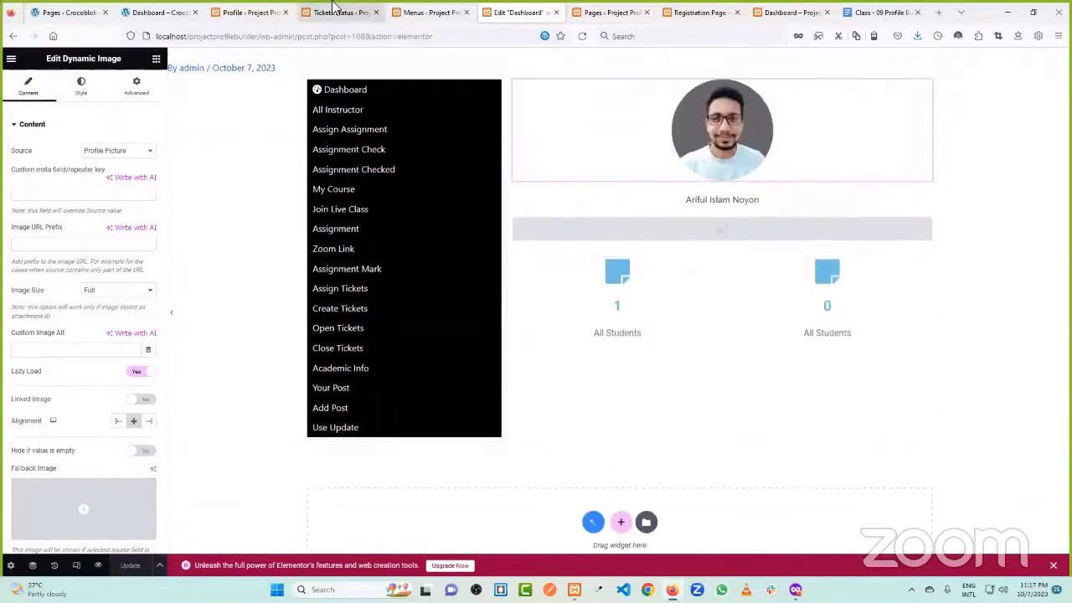
{"action": "left_click", "coordinate": [429, 13]}
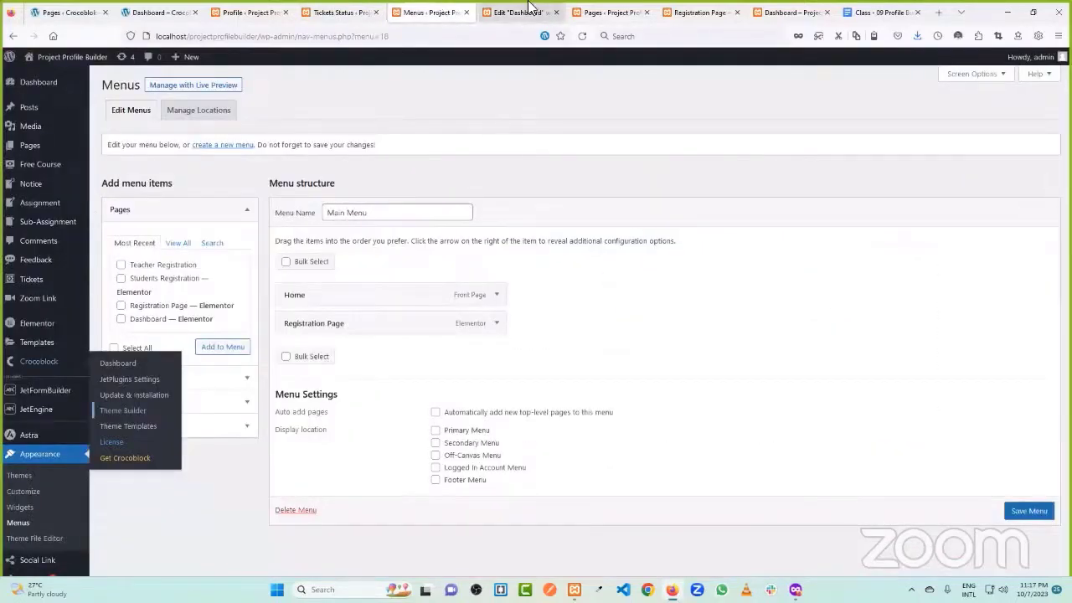
{"action": "left_click", "coordinate": [519, 12]}
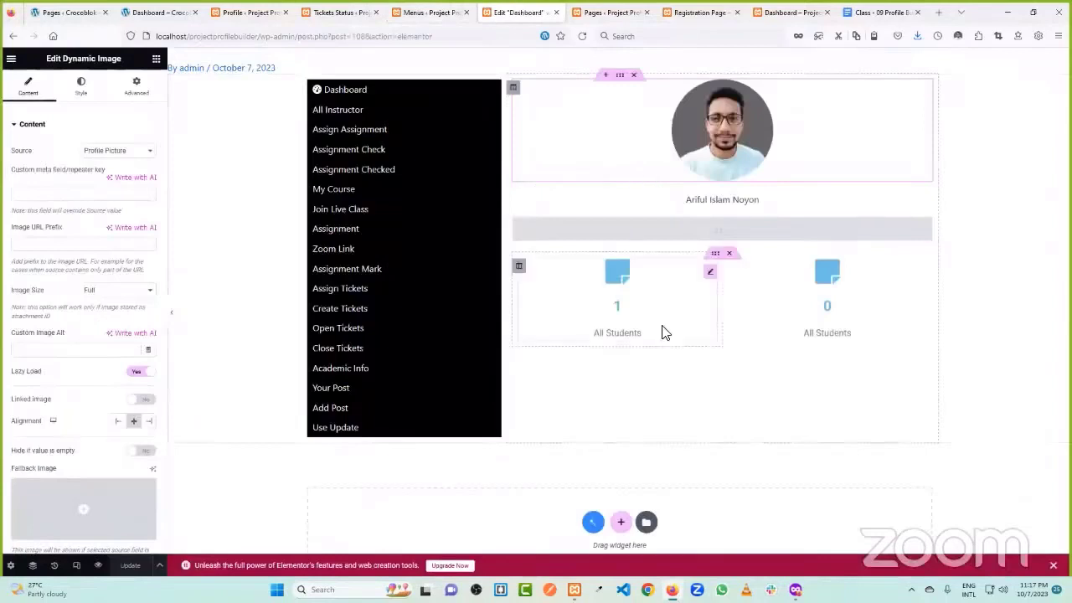
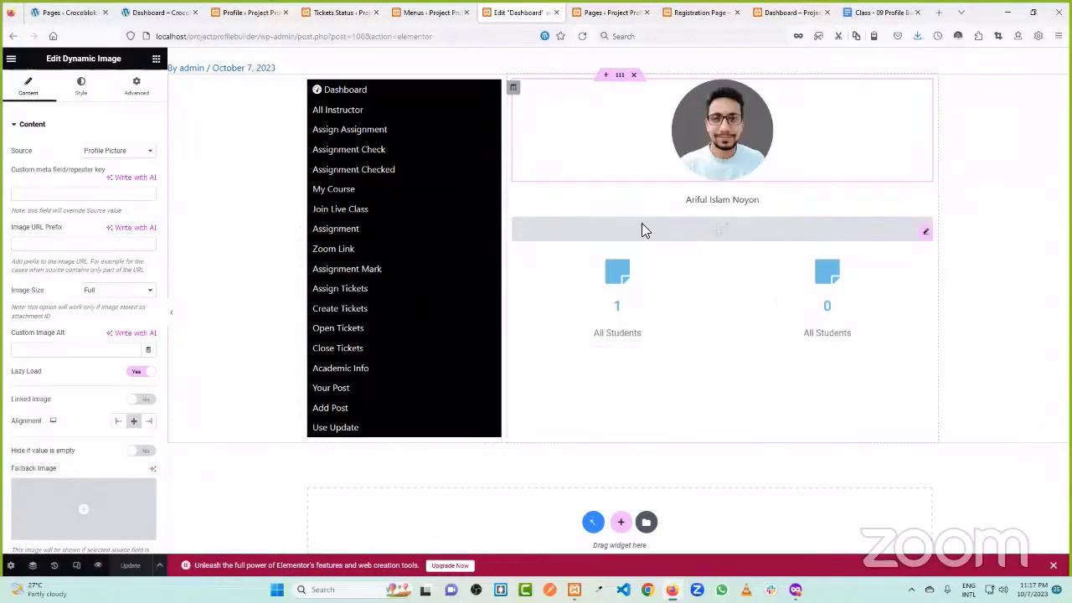
- Look over the reference dashboard and other open tabs, then return to the Dashboard editor
{"action": "scroll", "coordinate": [723, 214], "scroll_direction": "up", "scroll_amount": 1}
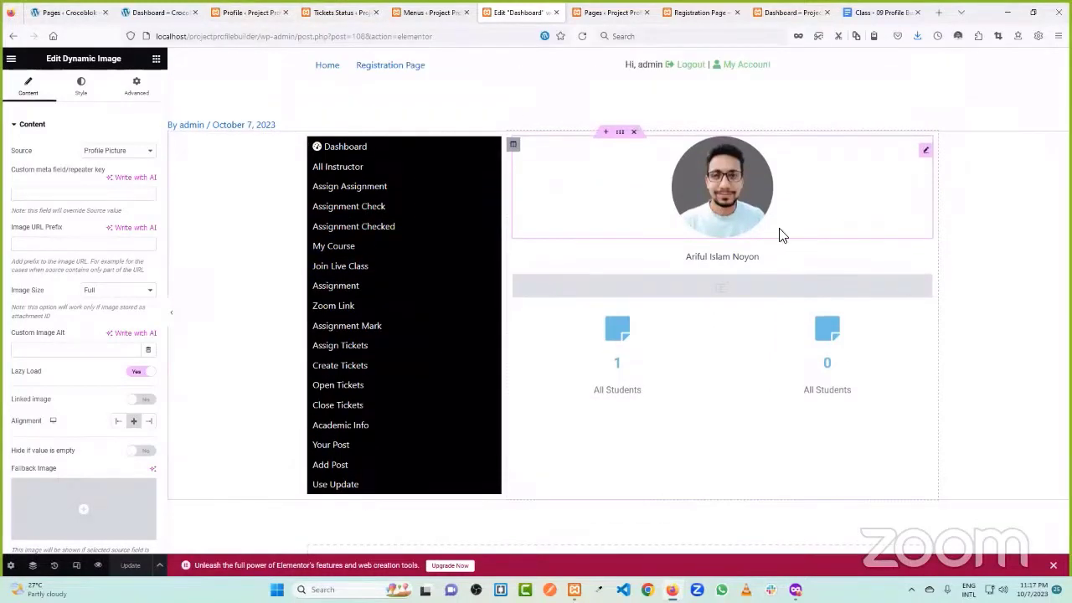
{"action": "left_click", "coordinate": [159, 12]}
{"action": "scroll", "coordinate": [289, 400], "scroll_direction": "down", "scroll_amount": 2}
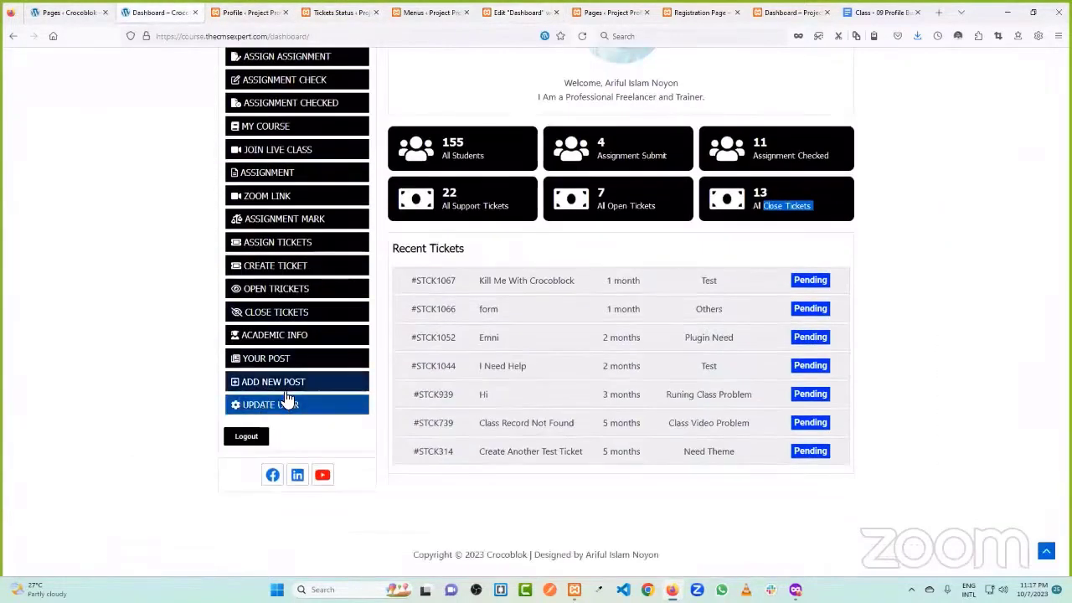
{"action": "scroll", "coordinate": [289, 400], "scroll_direction": "up", "scroll_amount": 3}
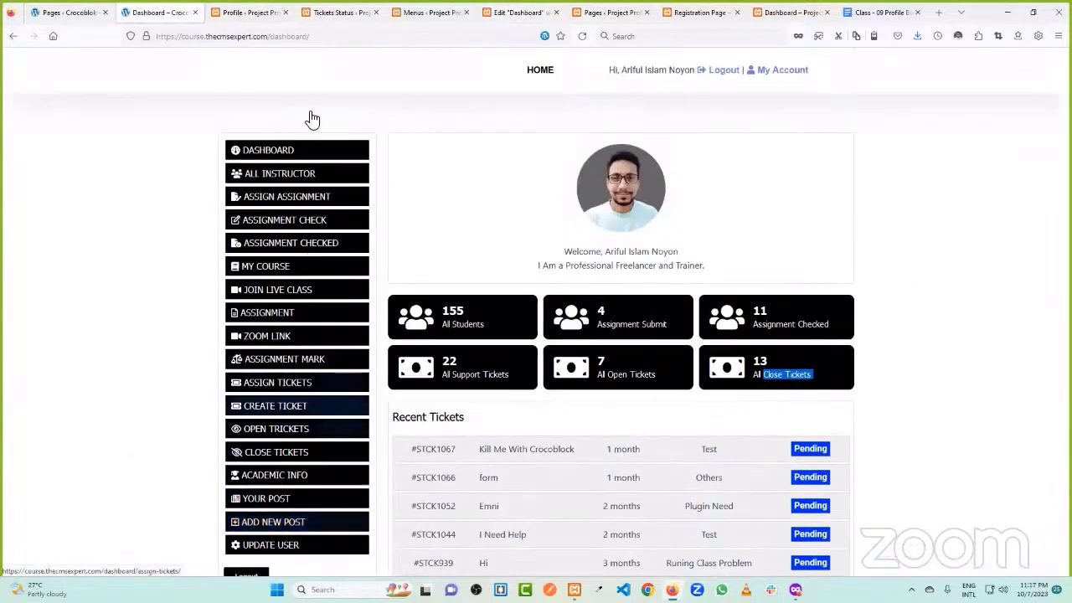
{"action": "left_click", "coordinate": [335, 12]}
{"action": "left_click", "coordinate": [251, 12]}
{"action": "left_click", "coordinate": [431, 12]}
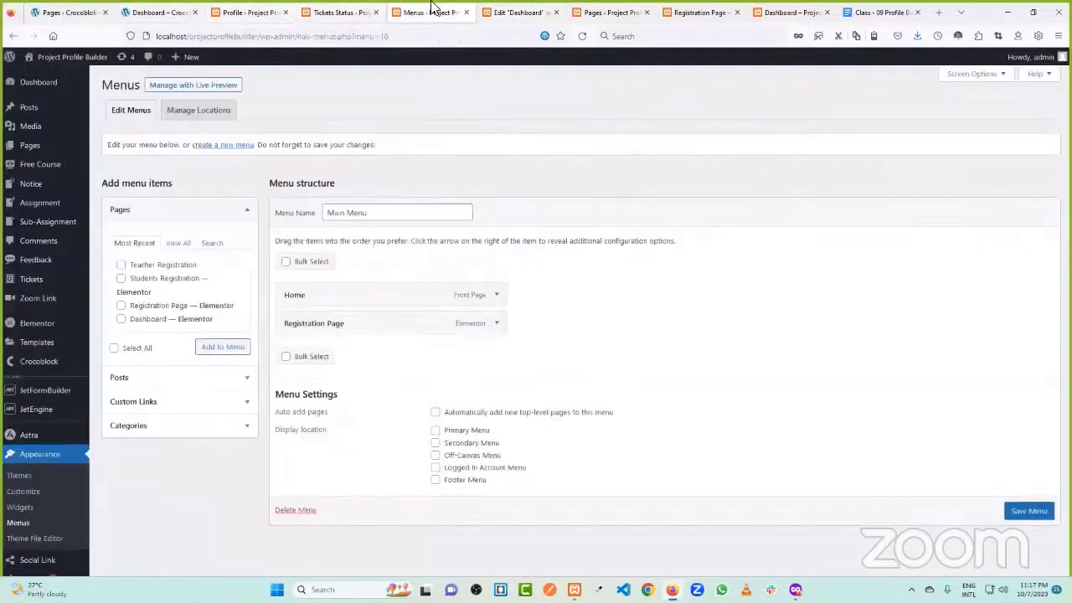
{"action": "left_click", "coordinate": [514, 10]}
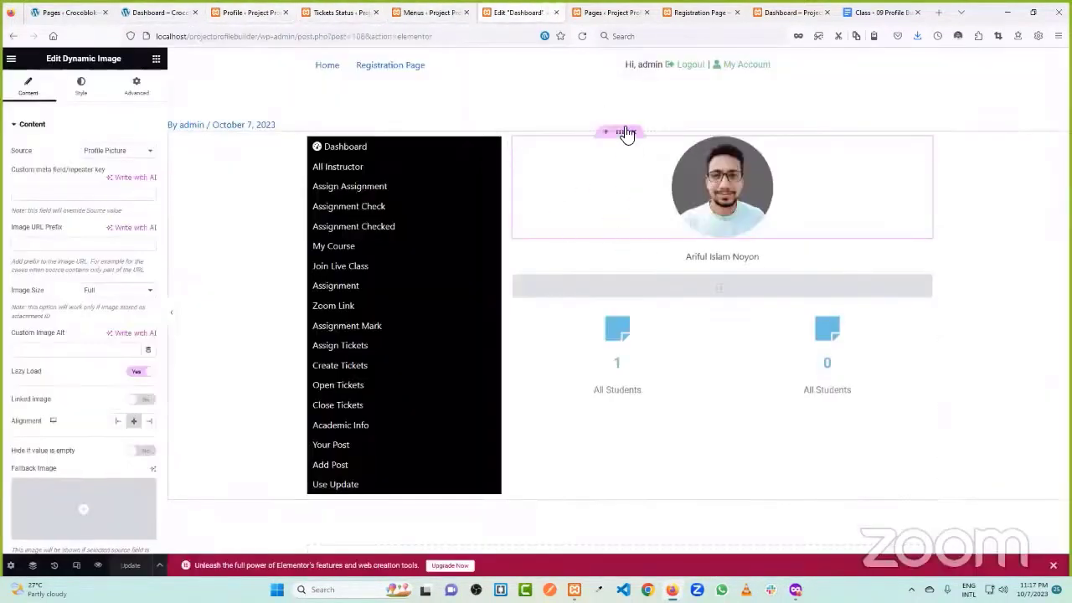
- Save the dashboard section as a library template named 'Main Design'
{"action": "left_click", "coordinate": [627, 133]}
{"action": "right_click", "coordinate": [627, 134]}
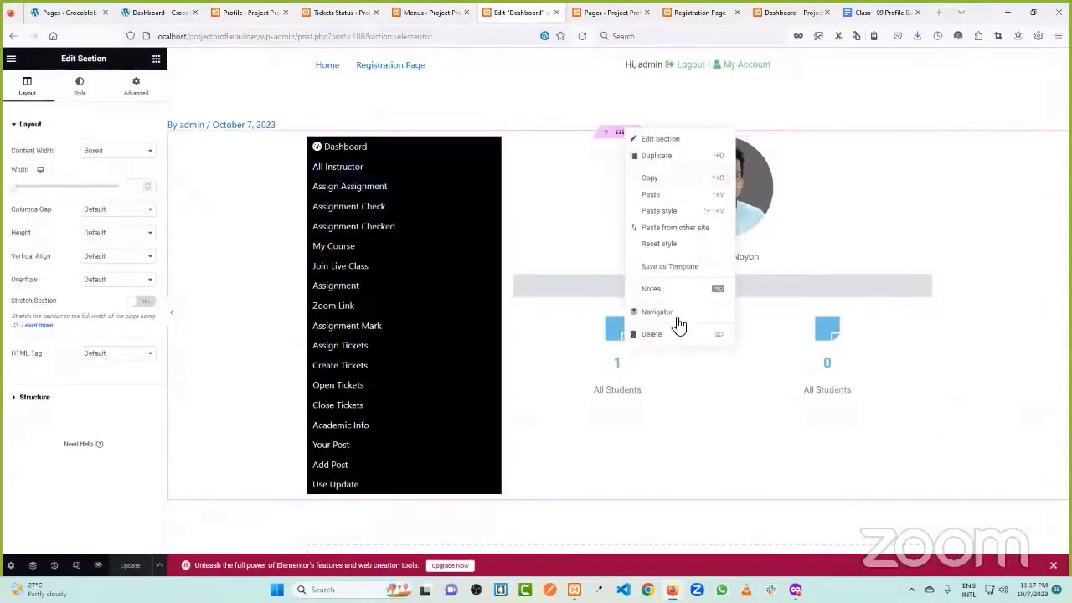
{"action": "left_click", "coordinate": [675, 266]}
{"action": "type", "text": "Main Design"}
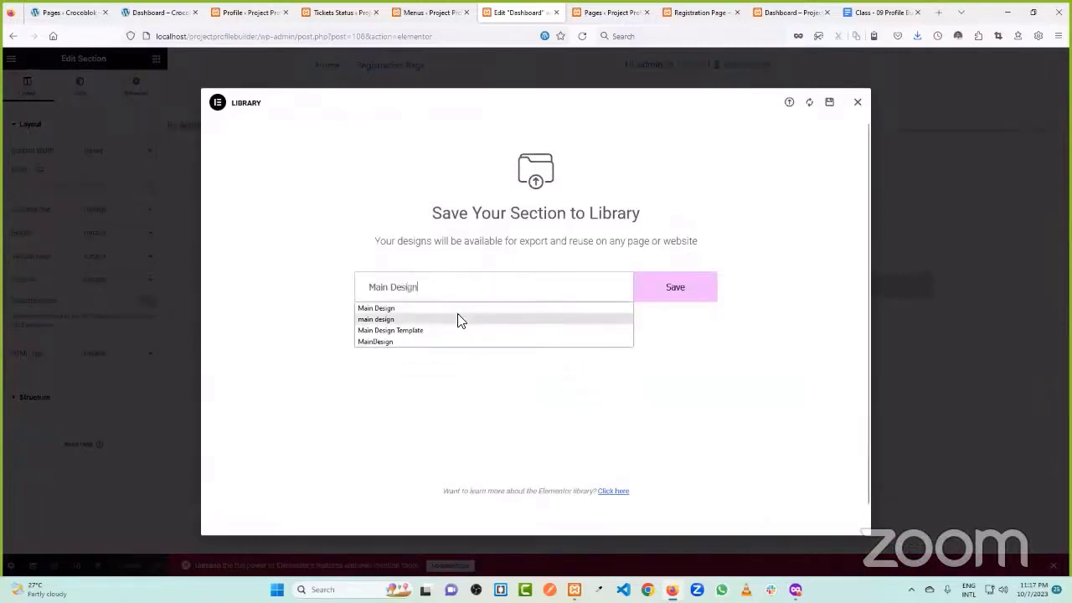
{"action": "left_click", "coordinate": [676, 293]}
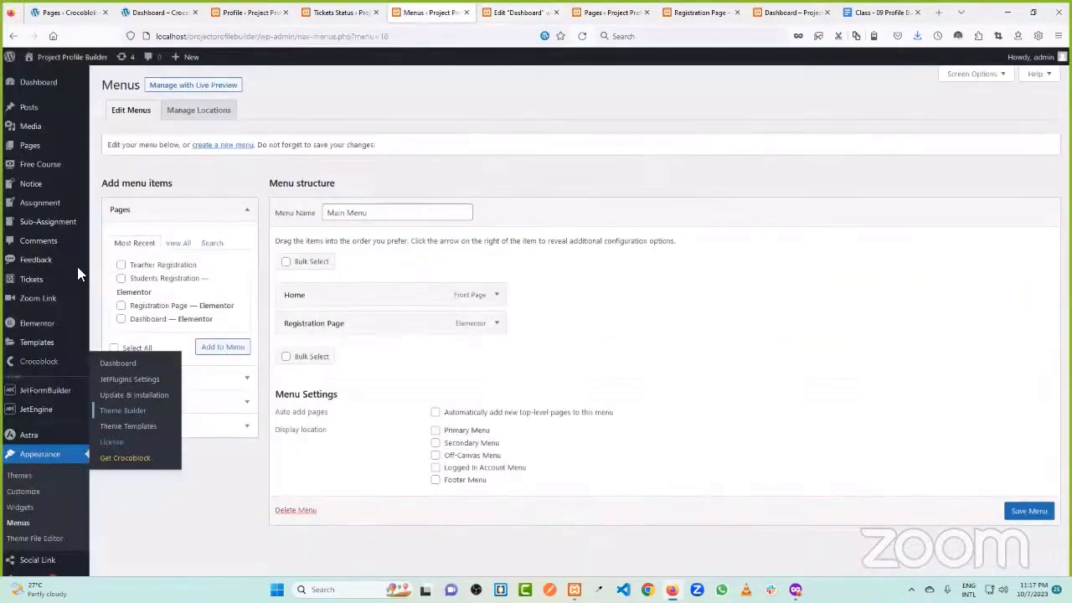
- Open JetEngine Profile Builder's Account Page settings and expand the Dashboard subpage
{"action": "scroll", "coordinate": [77, 266], "scroll_direction": "down", "scroll_amount": 2}
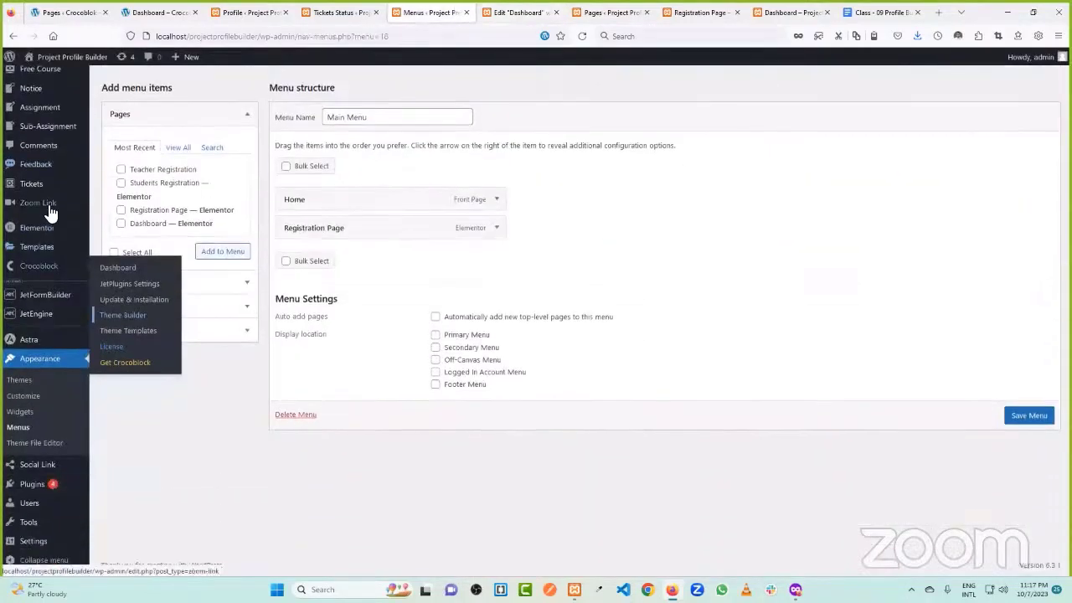
{"action": "mouse_move", "coordinate": [42, 315]}
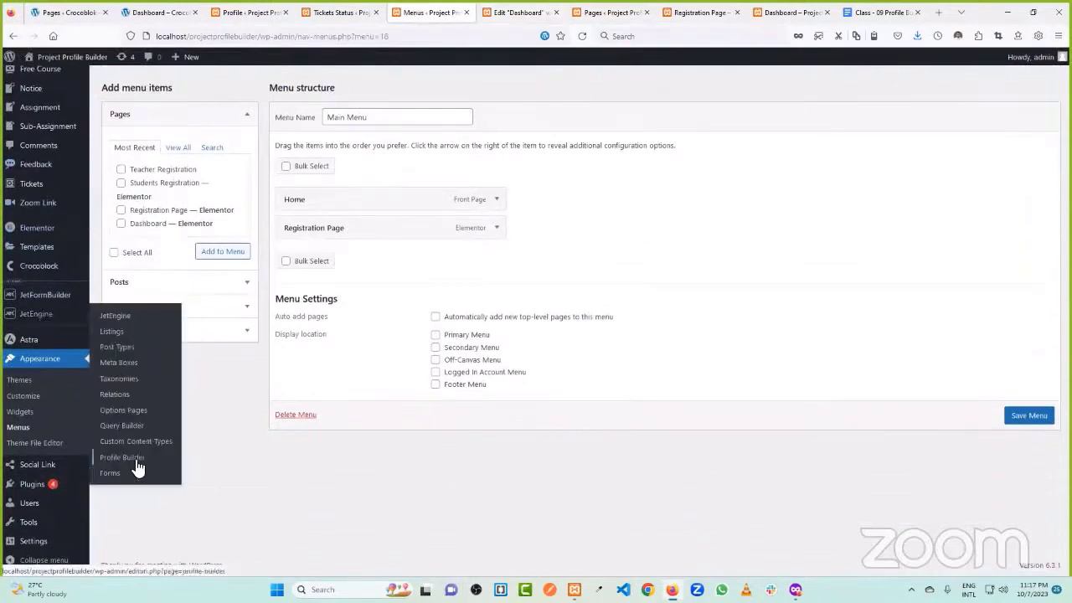
{"action": "left_click", "coordinate": [133, 458]}
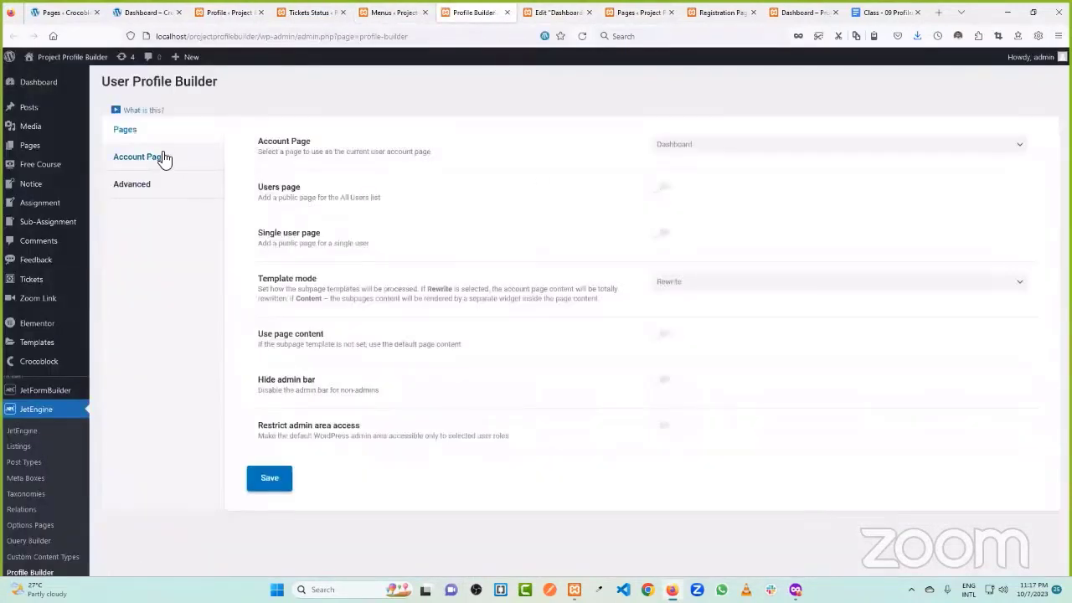
{"action": "left_click", "coordinate": [159, 156]}
{"action": "scroll", "coordinate": [418, 201], "scroll_direction": "down", "scroll_amount": 3}
{"action": "left_click", "coordinate": [394, 186]}
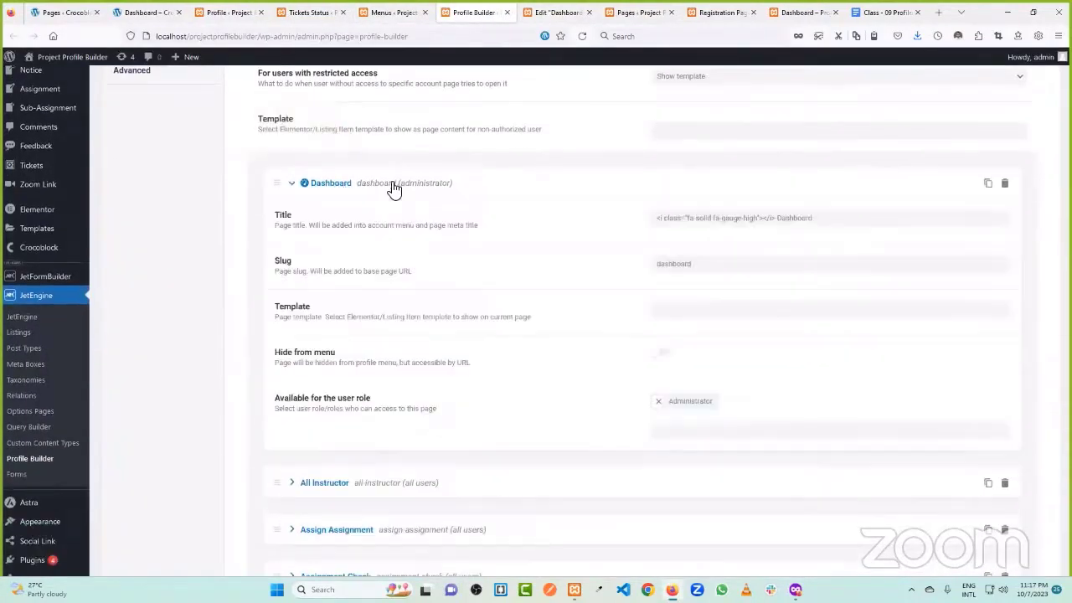
- Assign the Dashboard template to the Dashboard subpage and save the Profile Builder settings
{"action": "left_click", "coordinate": [672, 310]}
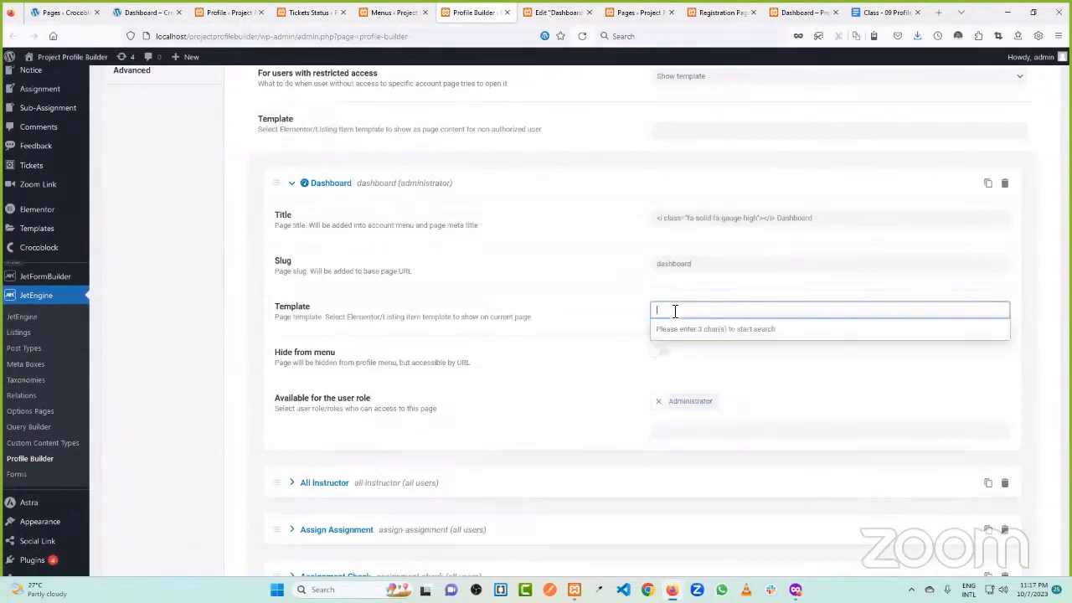
{"action": "type", "text": "dahs"}
{"action": "left_click_drag", "start_coordinate": [696, 311], "coordinate": [638, 314]}
{"action": "type", "text": "dash"}
{"action": "left_click", "coordinate": [670, 331]}
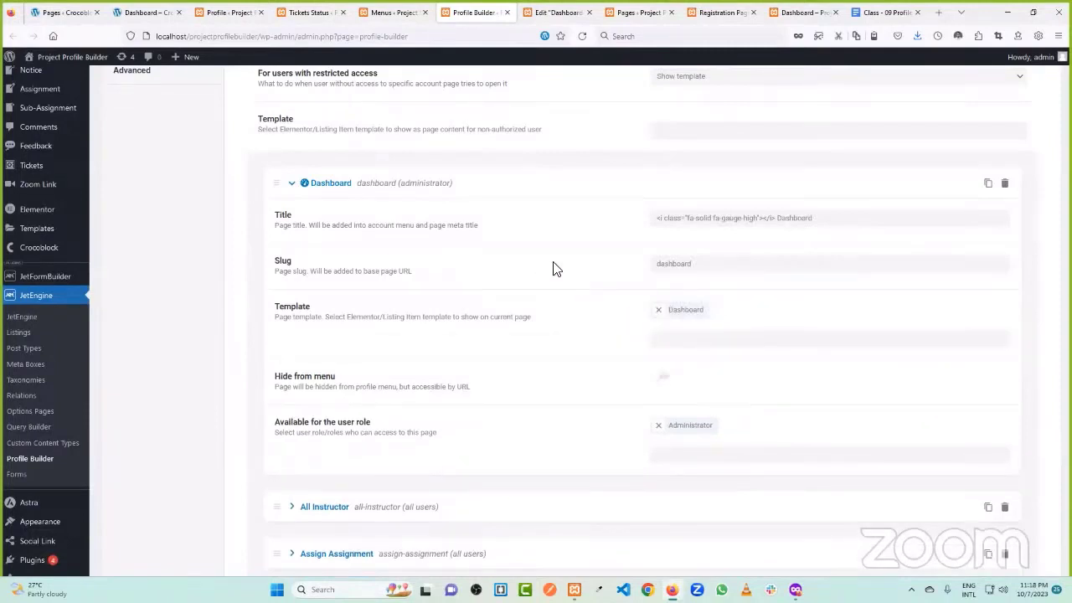
{"action": "scroll", "coordinate": [402, 214], "scroll_direction": "down", "scroll_amount": 15}
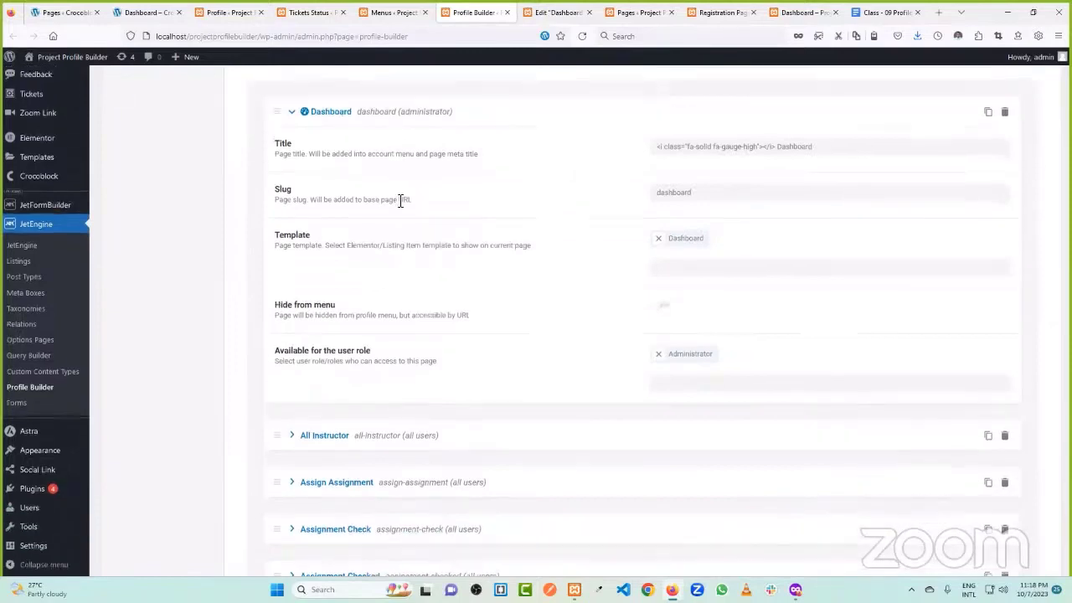
{"action": "left_click", "coordinate": [276, 491]}
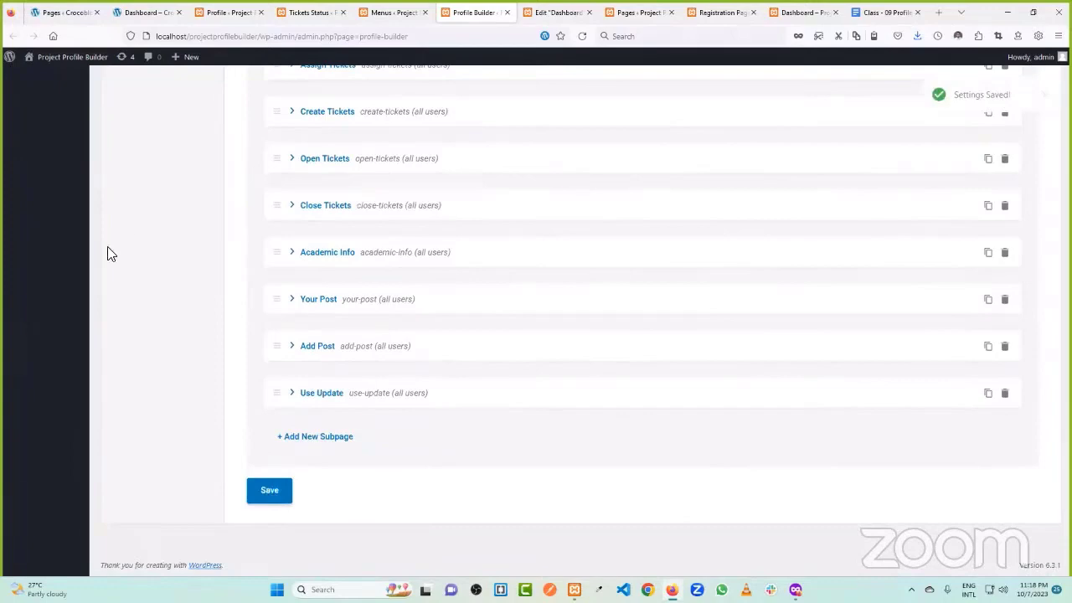
{"action": "scroll", "coordinate": [491, 145], "scroll_direction": "up", "scroll_amount": 15}
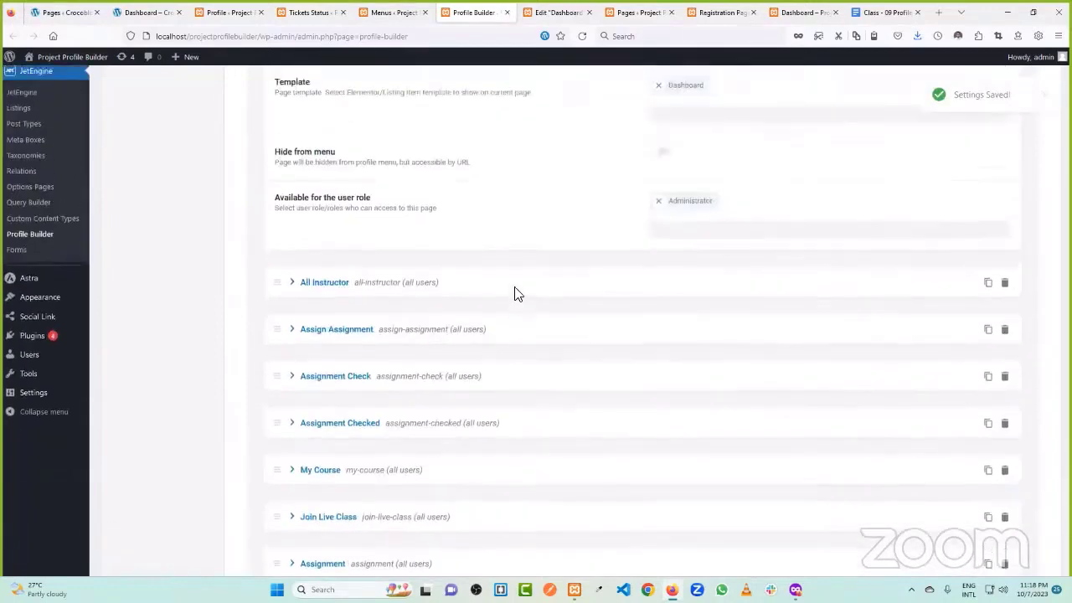
{"action": "left_click", "coordinate": [37, 145]}
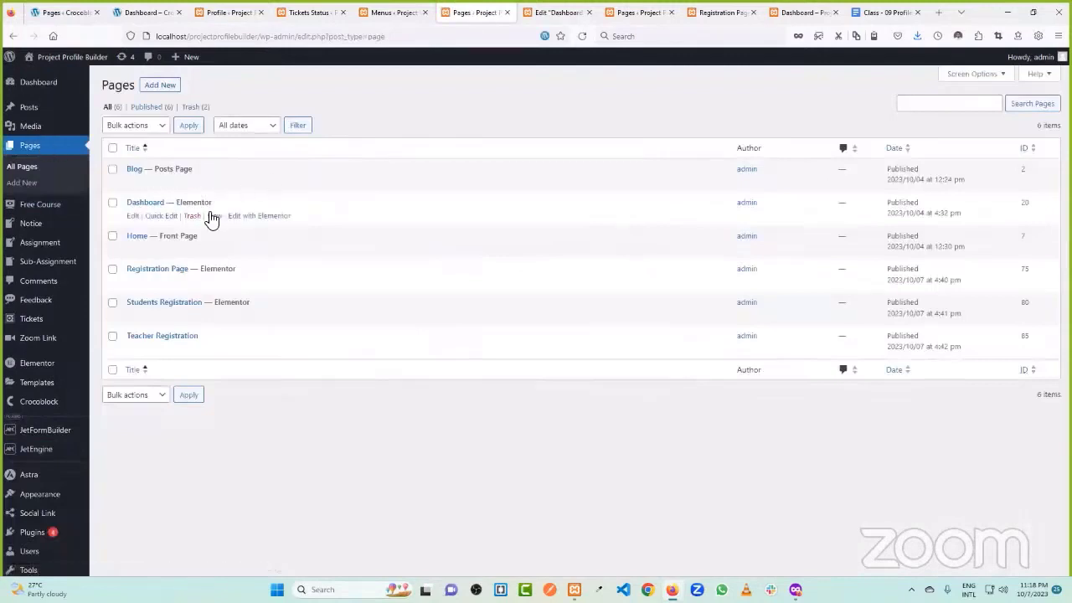
- View the live Dashboard page and check its All Students counters read 1 and 0
{"action": "left_click", "coordinate": [214, 219]}
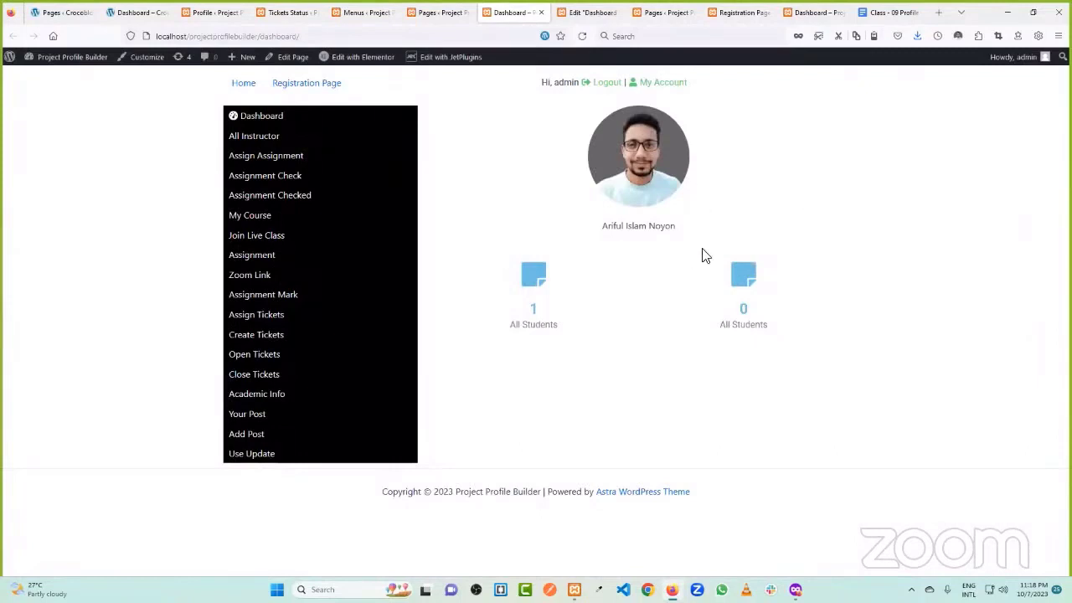
{"action": "double_click", "coordinate": [745, 310]}
{"action": "left_click_drag", "start_coordinate": [728, 330], "coordinate": [792, 327]}
{"action": "left_click", "coordinate": [796, 331]}
{"action": "double_click", "coordinate": [743, 310]}
{"action": "left_click", "coordinate": [210, 12]}
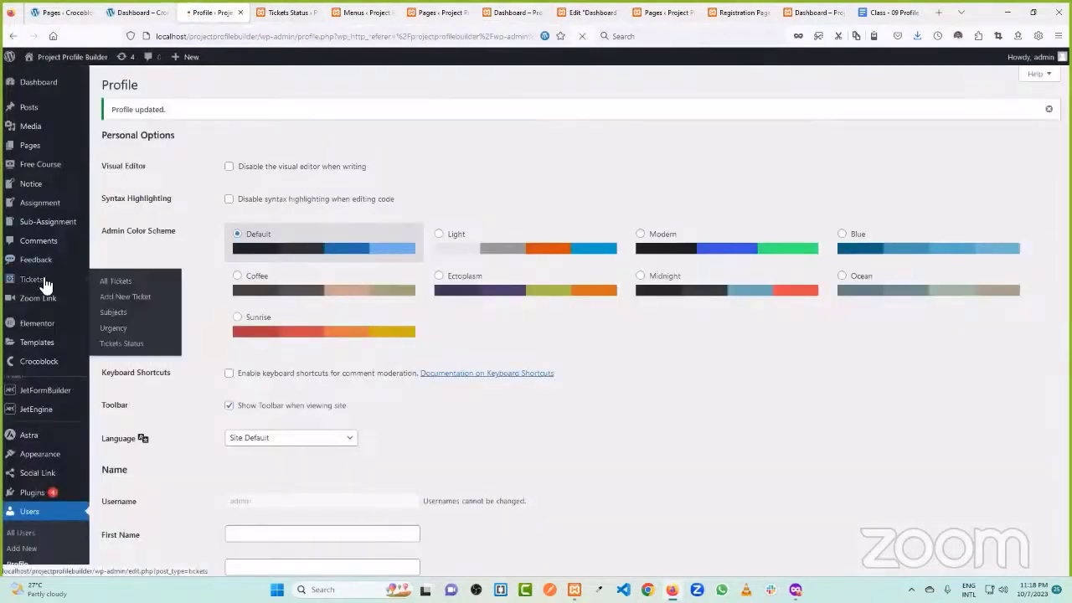
- Publish a ticket titled 'Test' with sample details and Tickets Status set to Open
{"action": "left_click", "coordinate": [44, 282]}
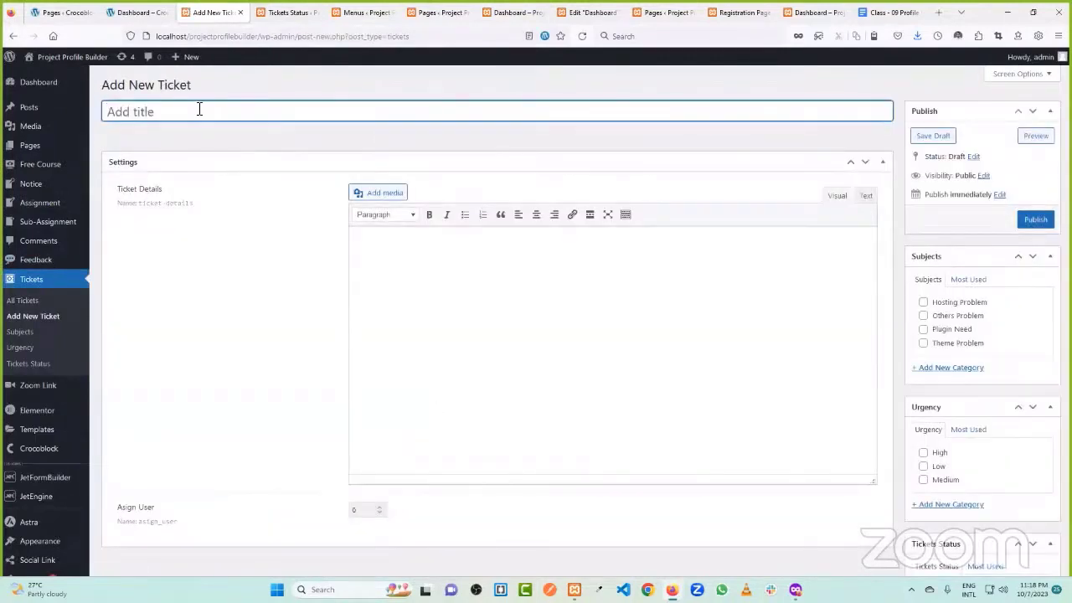
{"action": "type", "text": "Test"}
{"action": "left_click", "coordinate": [391, 285]}
{"action": "type", "text": "gfhbgfhh"}
{"action": "scroll", "coordinate": [457, 352], "scroll_direction": "down", "scroll_amount": 3}
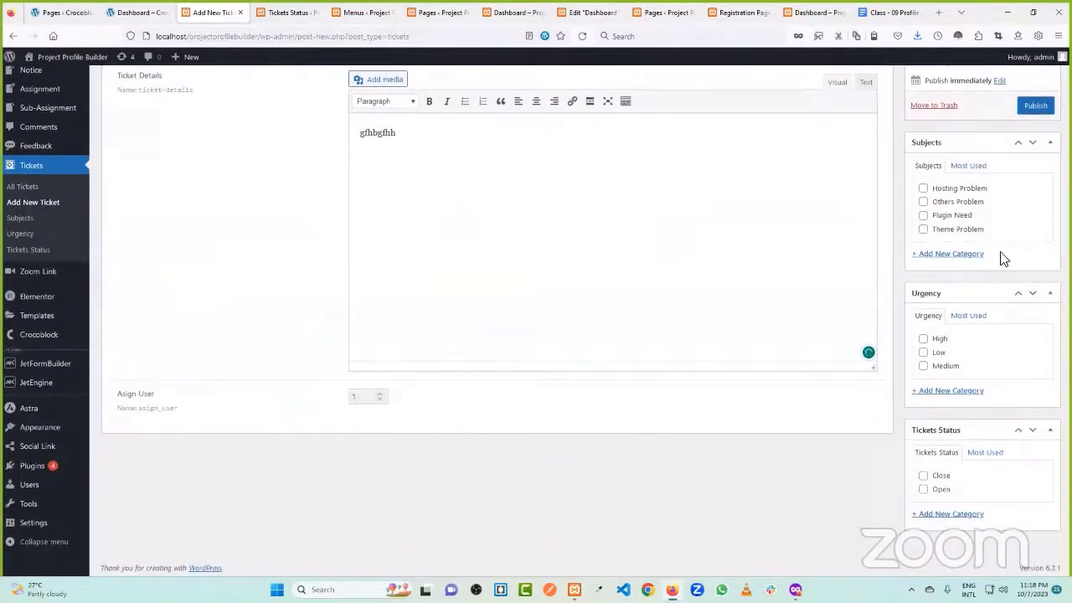
{"action": "scroll", "coordinate": [925, 285], "scroll_direction": "up", "scroll_amount": 3}
{"action": "scroll", "coordinate": [1022, 251], "scroll_direction": "down", "scroll_amount": 3}
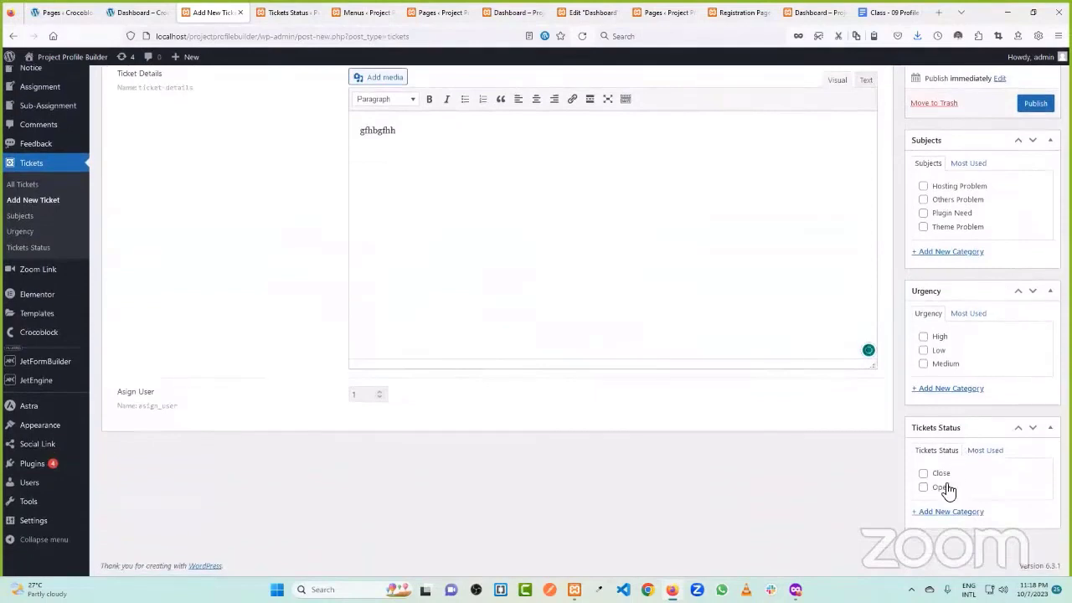
{"action": "left_click", "coordinate": [943, 492]}
{"action": "scroll", "coordinate": [992, 277], "scroll_direction": "up", "scroll_amount": 3}
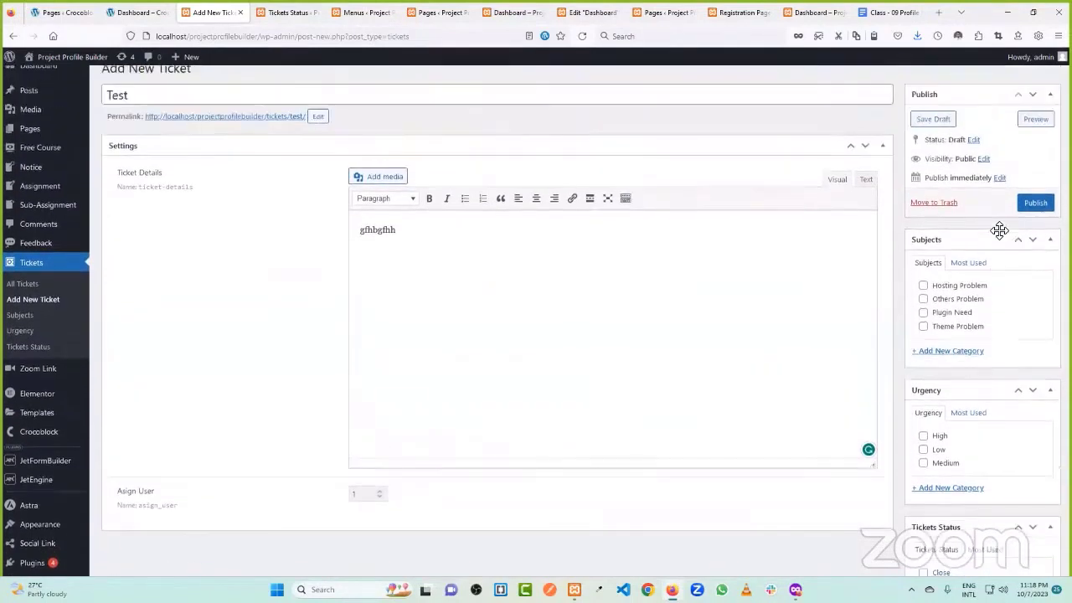
{"action": "left_click", "coordinate": [1030, 220]}
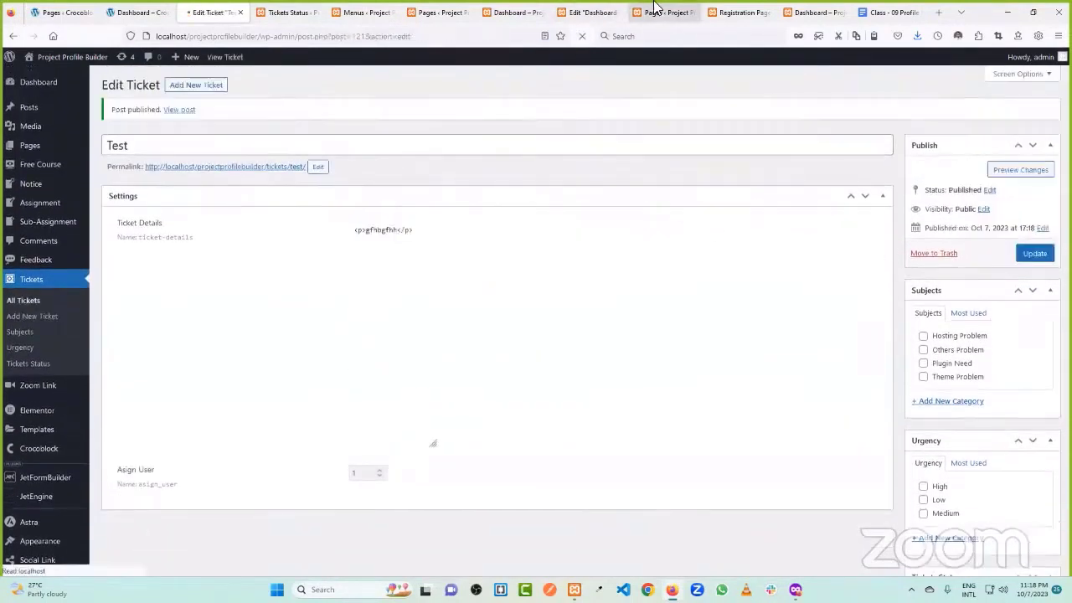
{"action": "left_click", "coordinate": [511, 12]}
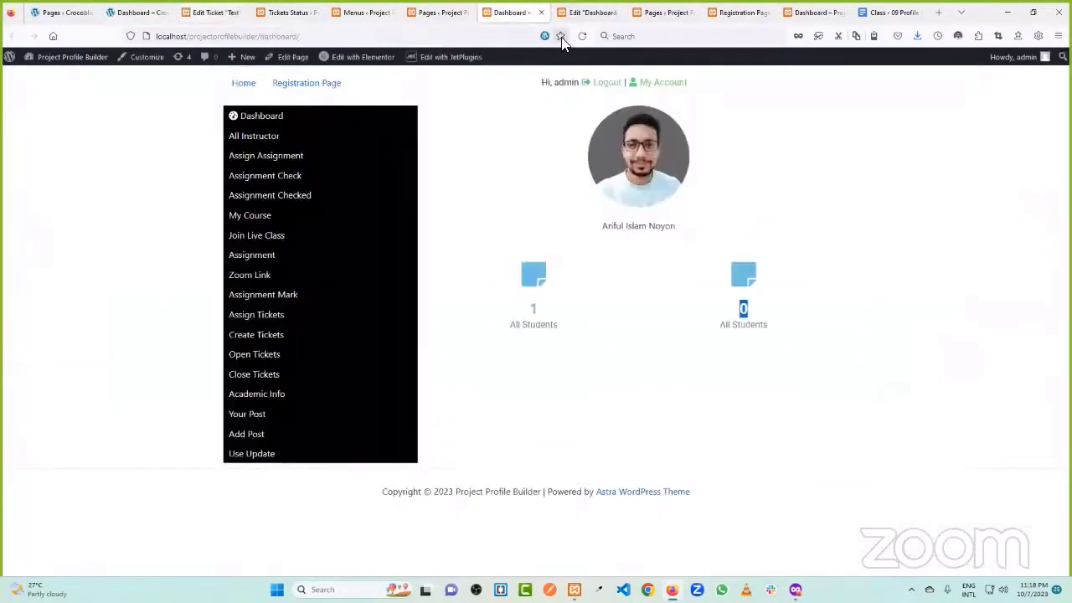
- Reload the live dashboard and confirm the second All Students counter now shows 1
{"action": "left_click", "coordinate": [582, 36]}
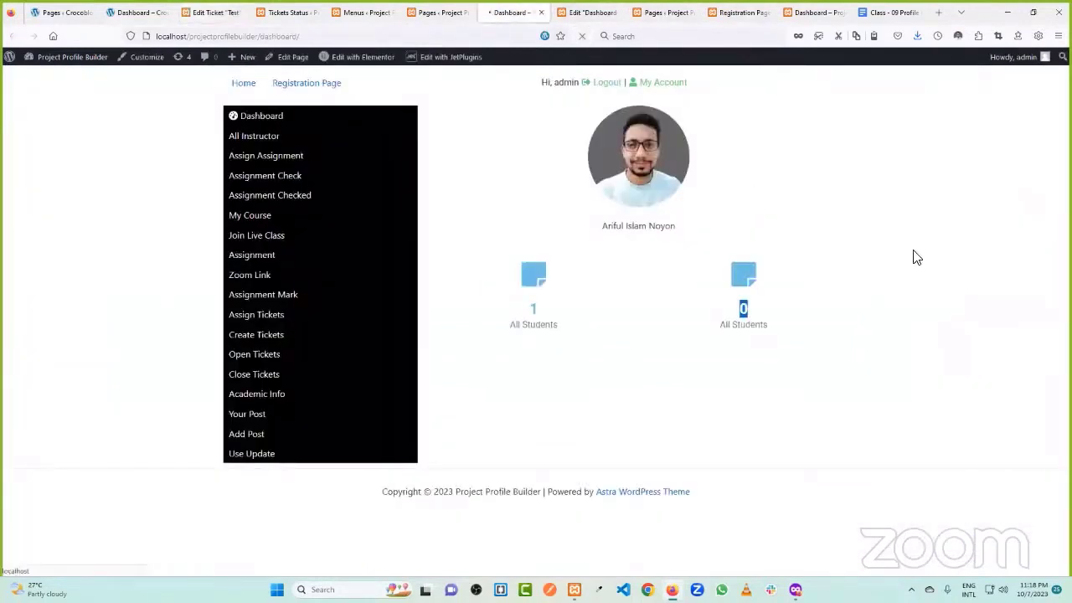
{"action": "double_click", "coordinate": [774, 310]}
{"action": "key", "text": "ctrl+shift+Tab"}
{"action": "key", "text": "ctrl+shift+Tab"}
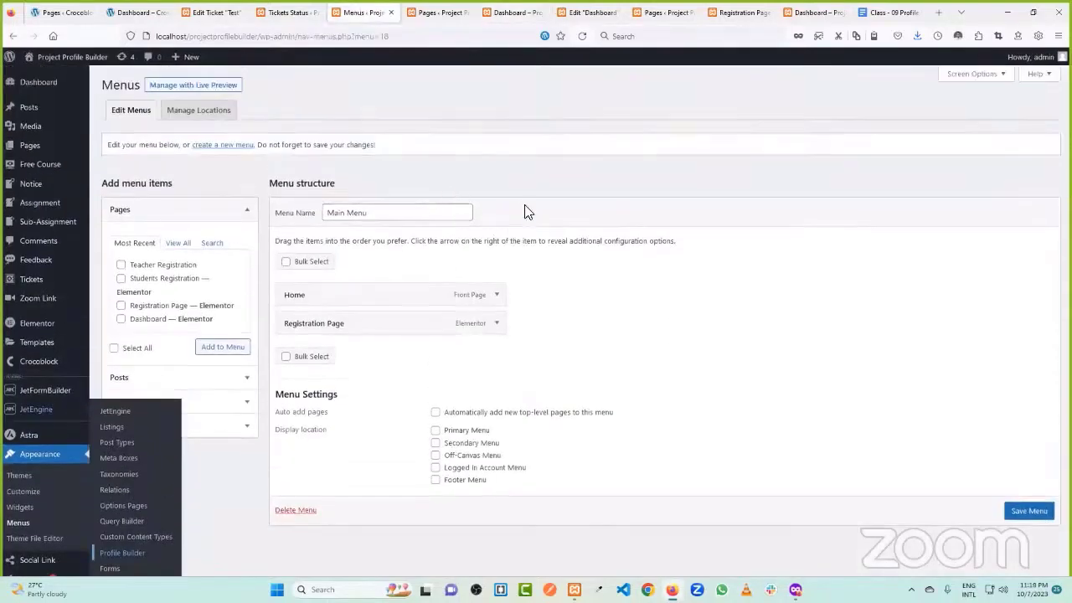
- Remove Registration Page from the Main Menu and save the menu
{"action": "left_click", "coordinate": [496, 324]}
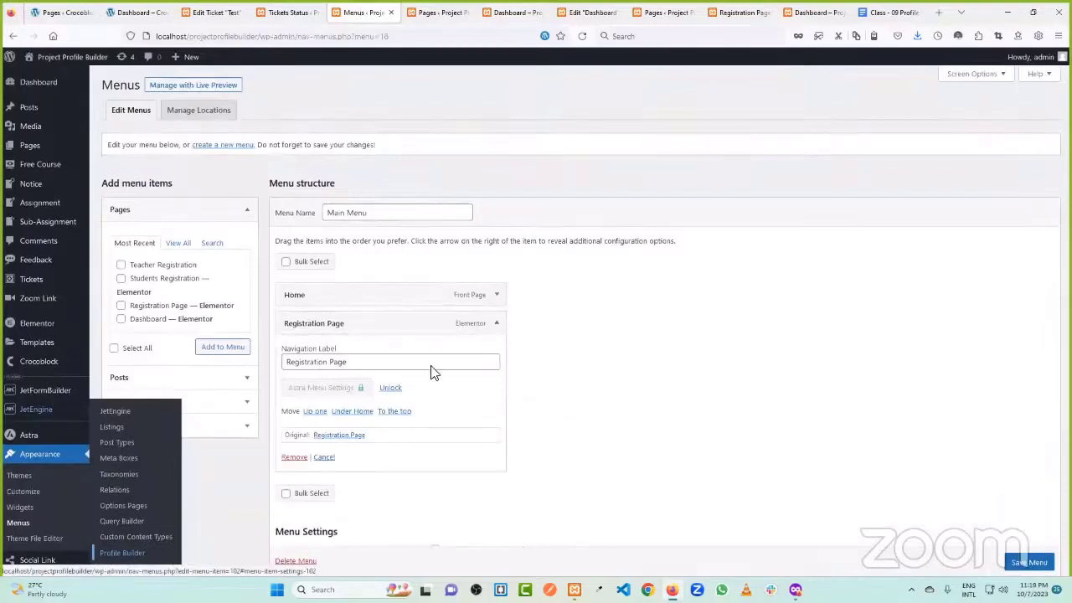
{"action": "left_click", "coordinate": [289, 458]}
{"action": "left_click", "coordinate": [1001, 477]}
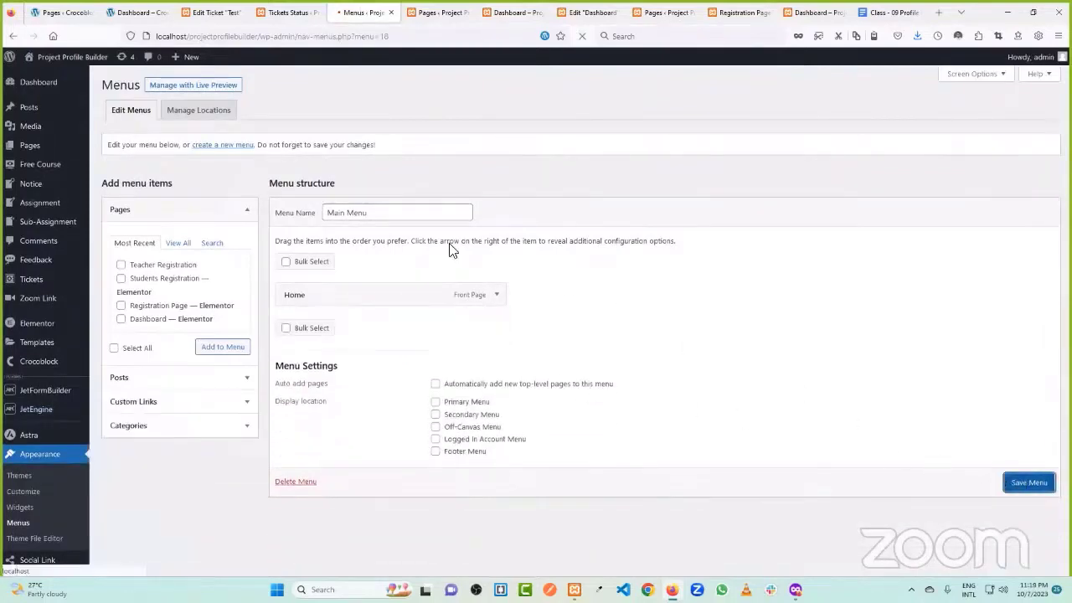
- Switch browser tabs to the reference site's live dashboard
{"action": "key", "text": "ctrl+Tab"}
{"action": "key", "text": "ctrl+shift+Tab"}
{"action": "key", "text": "ctrl+shift+Tab"}
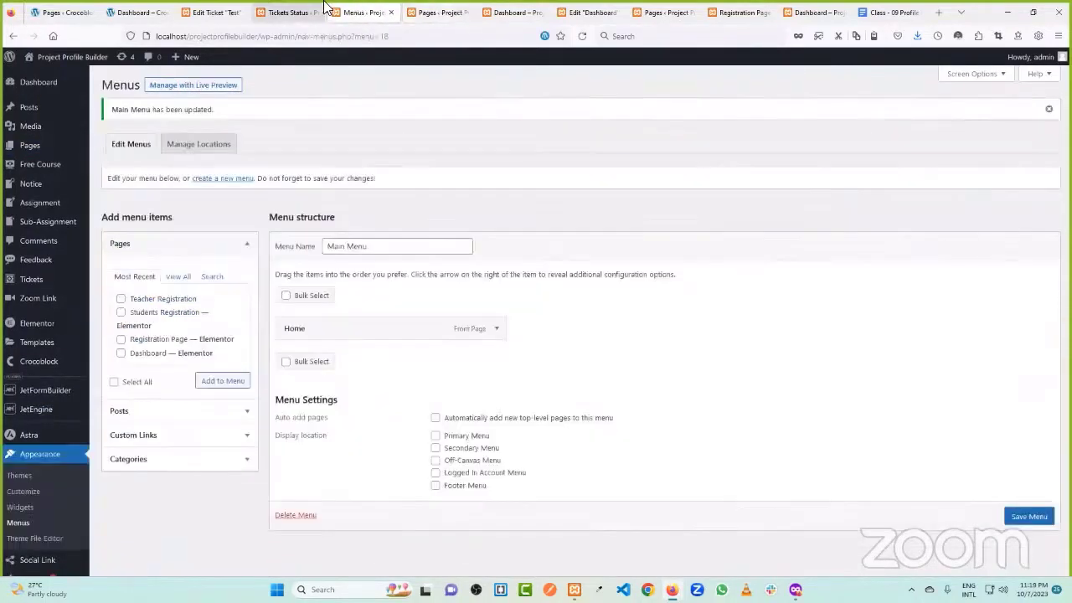
{"action": "key", "text": "ctrl+Tab"}
{"action": "key", "text": "ctrl+Tab"}
{"action": "key", "text": "ctrl+Tab"}
{"action": "key", "text": "ctrl+Tab"}
{"action": "key", "text": "ctrl+Tab"}
{"action": "key", "text": "ctrl+Tab"}
{"action": "key", "text": "ctrl+Tab"}
{"action": "key", "text": "ctrl+Tab"}
{"action": "key", "text": "ctrl+Tab"}
{"action": "key", "text": "ctrl+Tab"}
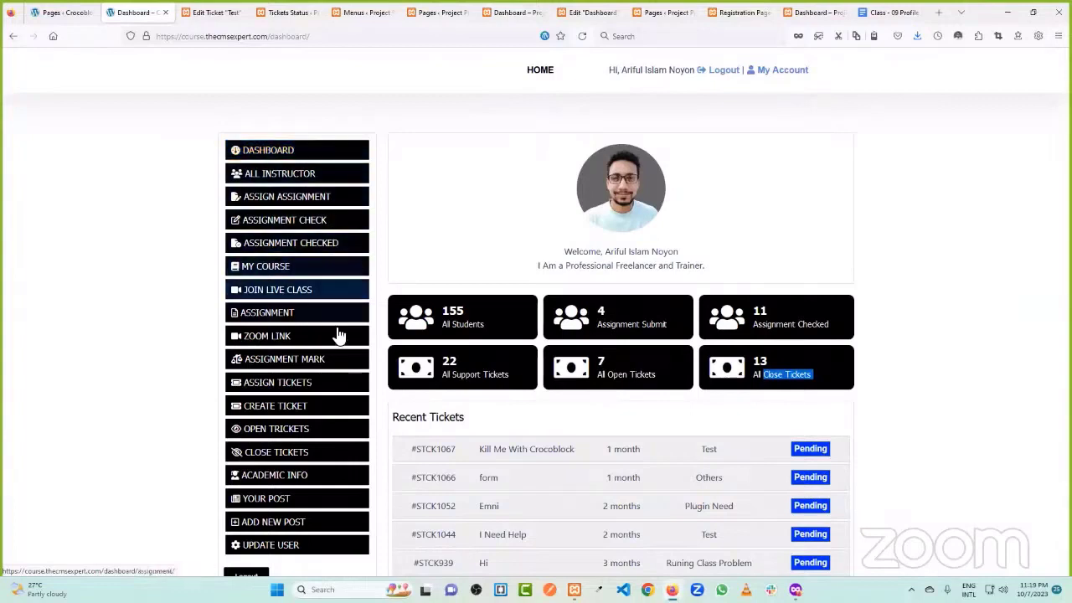
- Open the reference site's Create Ticket page and inspect its title and description fields
{"action": "scroll", "coordinate": [332, 360], "scroll_direction": "down", "scroll_amount": 1}
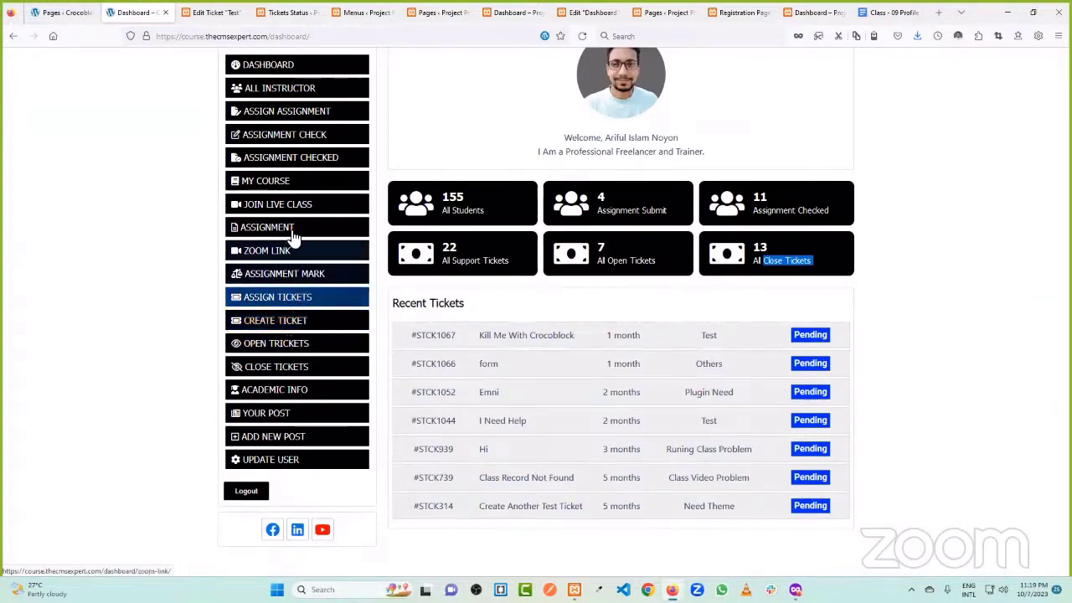
{"action": "left_click", "coordinate": [291, 327]}
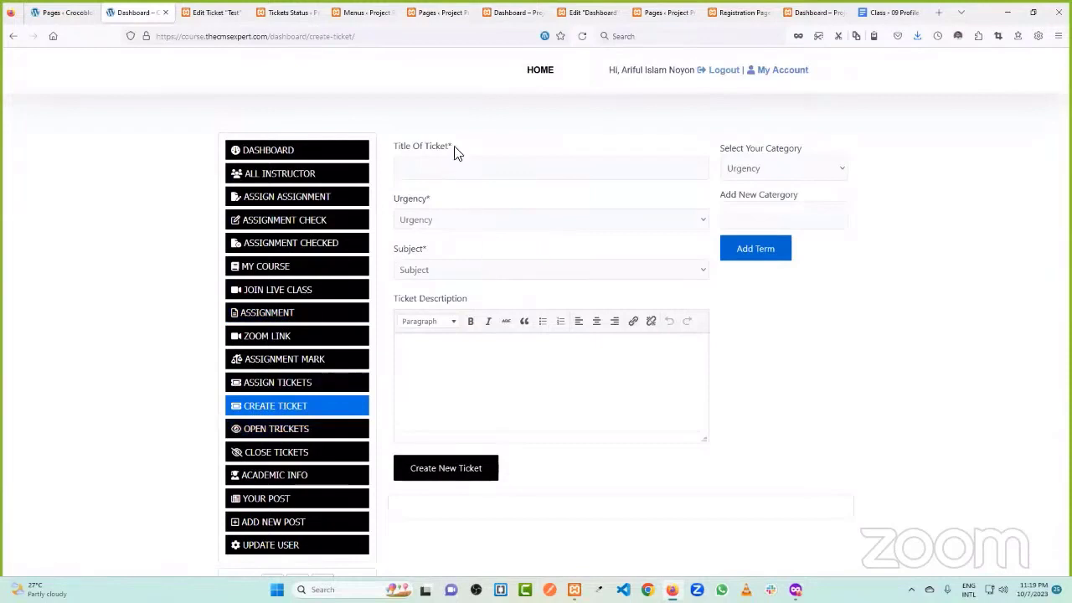
{"action": "left_click", "coordinate": [430, 160]}
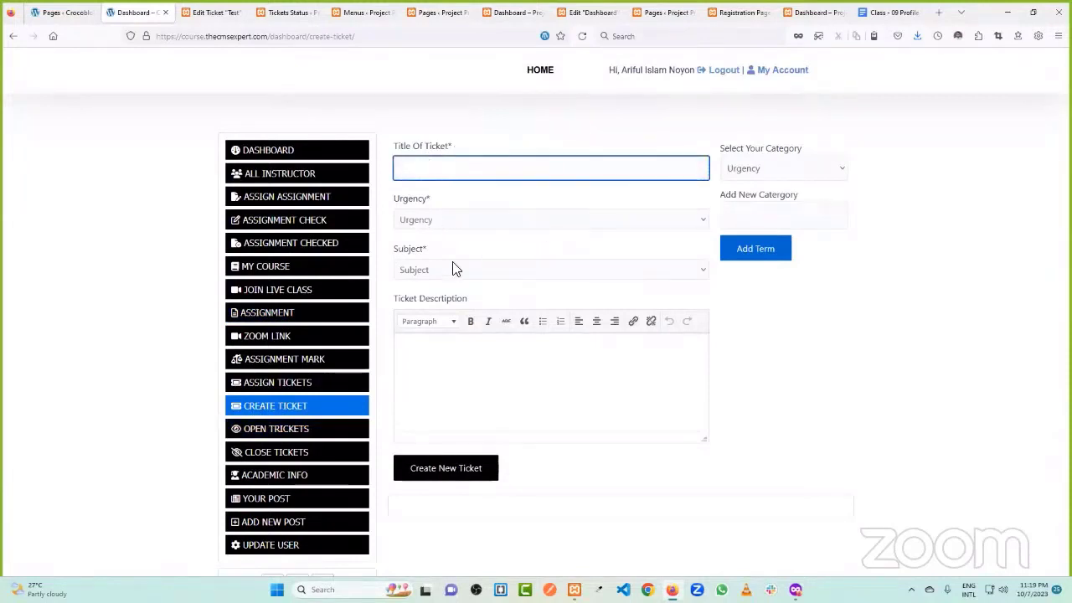
{"action": "left_click", "coordinate": [473, 361]}
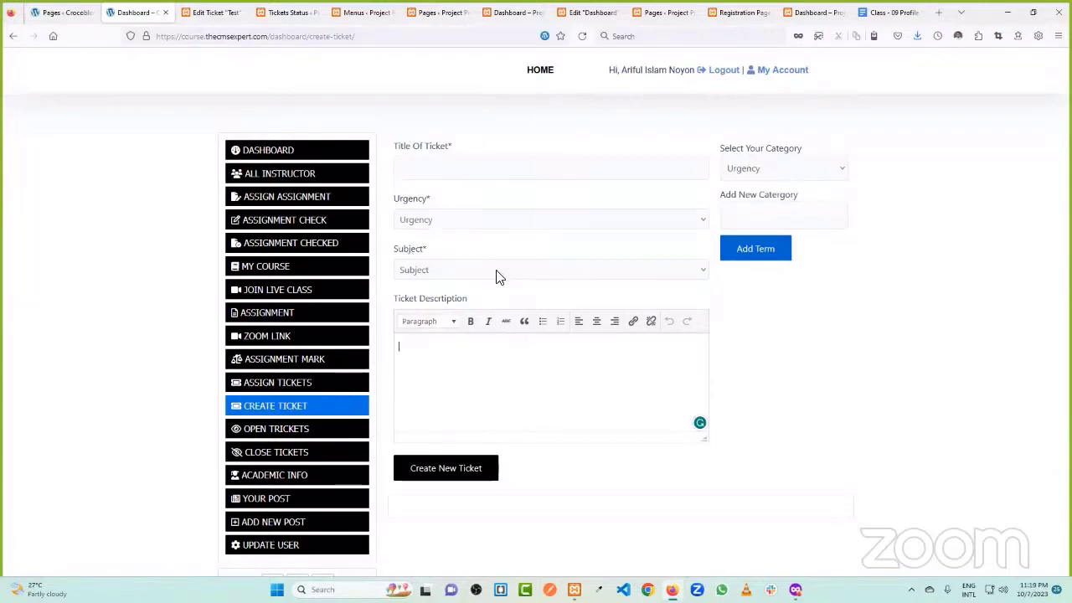
- Close the extra Menus and Pages browser tabs
{"action": "left_click", "coordinate": [368, 12]}
{"action": "left_click", "coordinate": [390, 12]}
{"action": "left_click", "coordinate": [390, 11]}
{"action": "left_click", "coordinate": [435, 12]}
- Close the Dashboard editor, Pages, Registration Page and local Dashboard tabs
{"action": "left_click", "coordinate": [467, 13]}
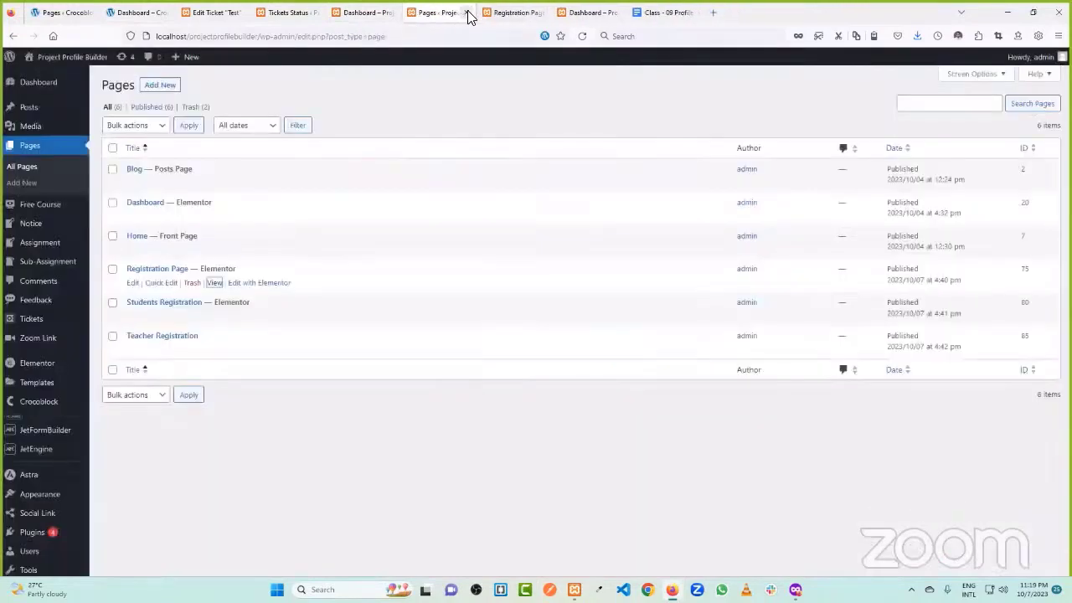
{"action": "left_click", "coordinate": [467, 13]}
{"action": "left_click", "coordinate": [468, 13]}
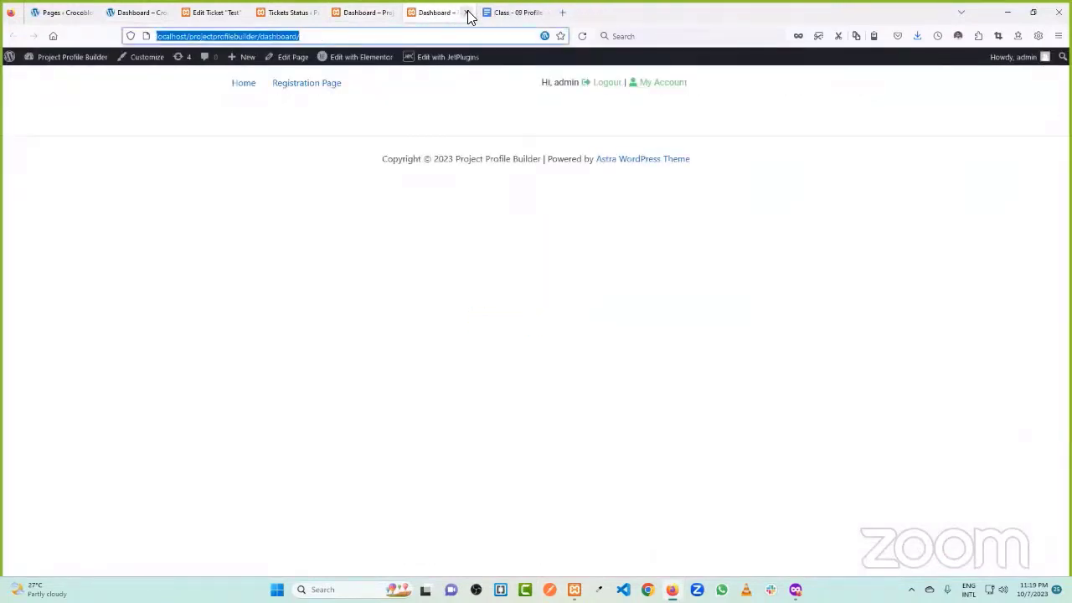
{"action": "left_click", "coordinate": [467, 12]}
- Check the Tickets Status and Profile Builder dashboard tabs, then return to the Test ticket's edit page
{"action": "left_click", "coordinate": [442, 8]}
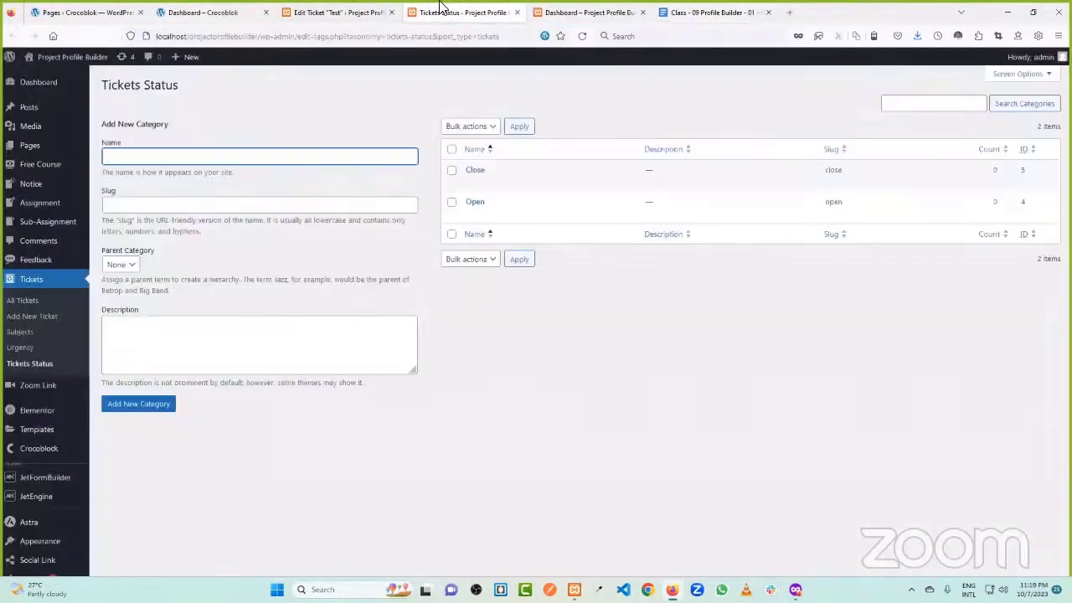
{"action": "left_click", "coordinate": [372, 11]}
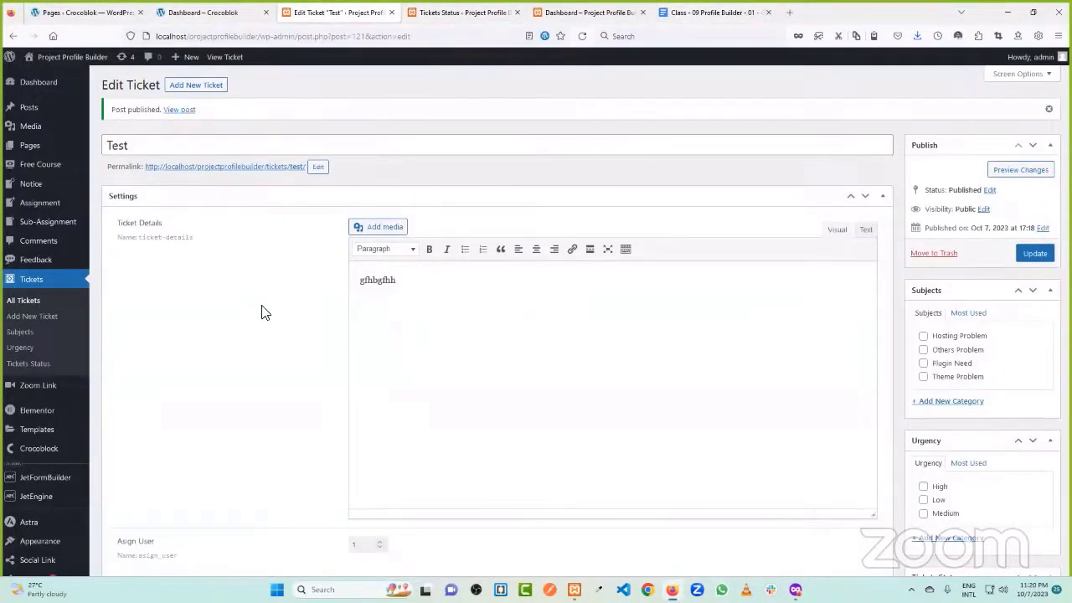
{"action": "left_click", "coordinate": [574, 13]}
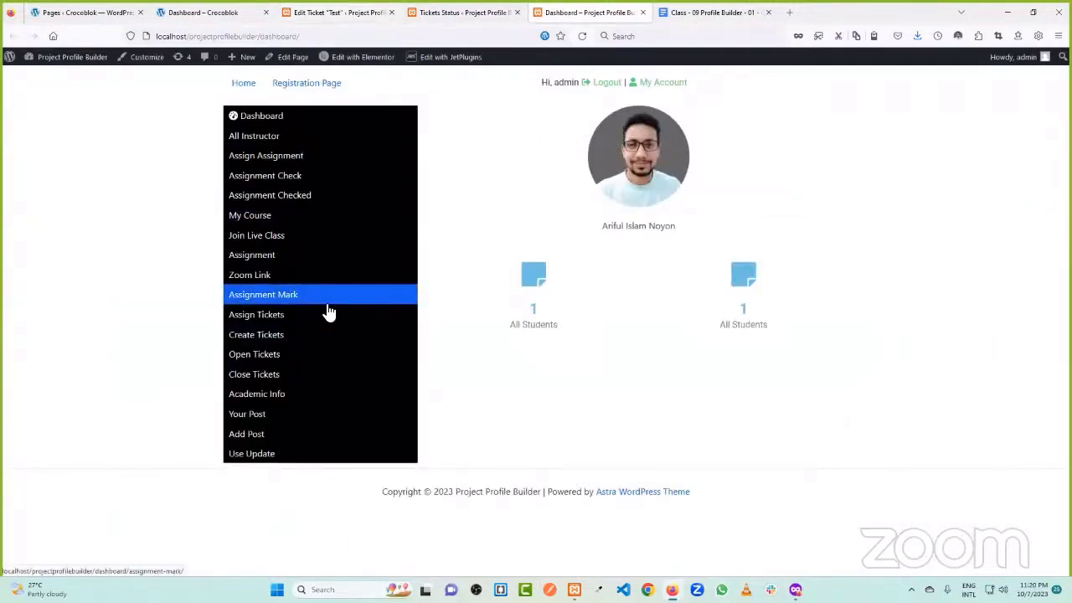
{"action": "left_click", "coordinate": [344, 13]}
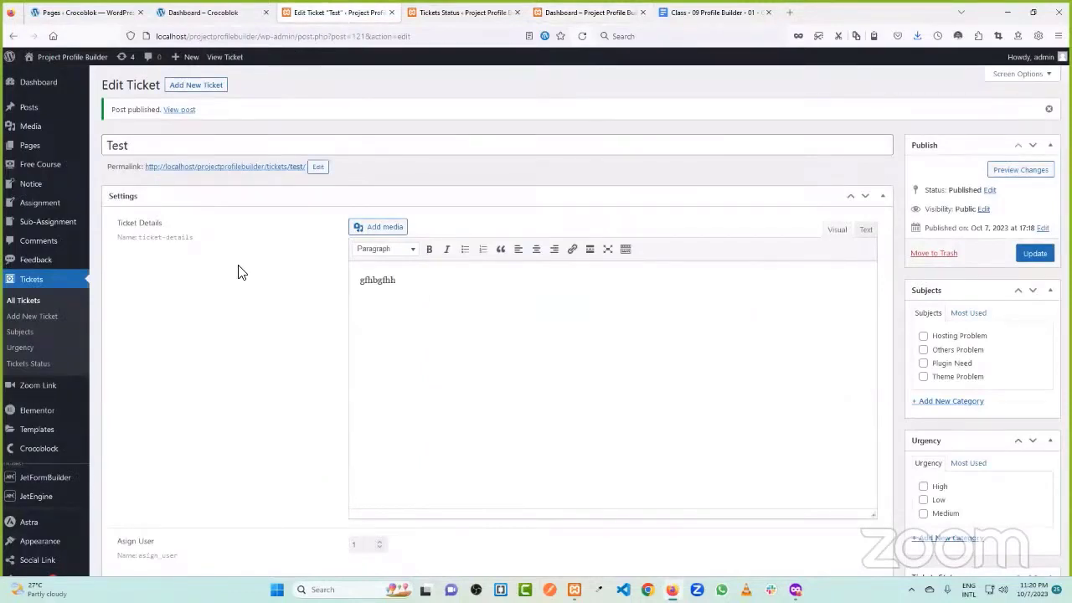
{"action": "scroll", "coordinate": [43, 360], "scroll_direction": "down", "scroll_amount": 3}
- Open JetEngine Forms in a new tab, trash the Students Registration draft and view the trash
{"action": "mouse_move", "coordinate": [47, 404]}
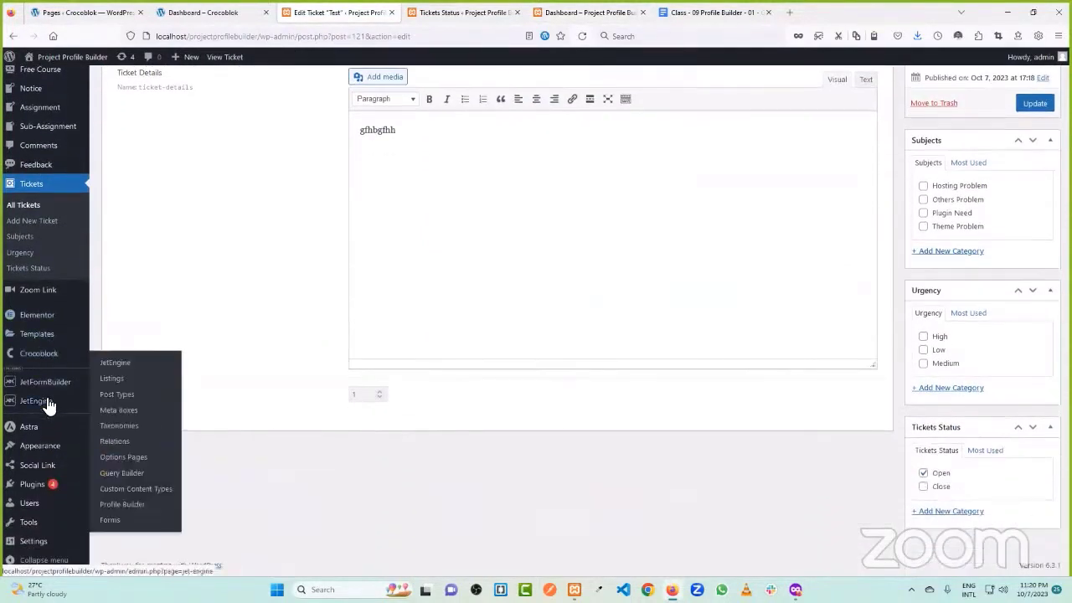
{"action": "middle_click", "coordinate": [126, 519]}
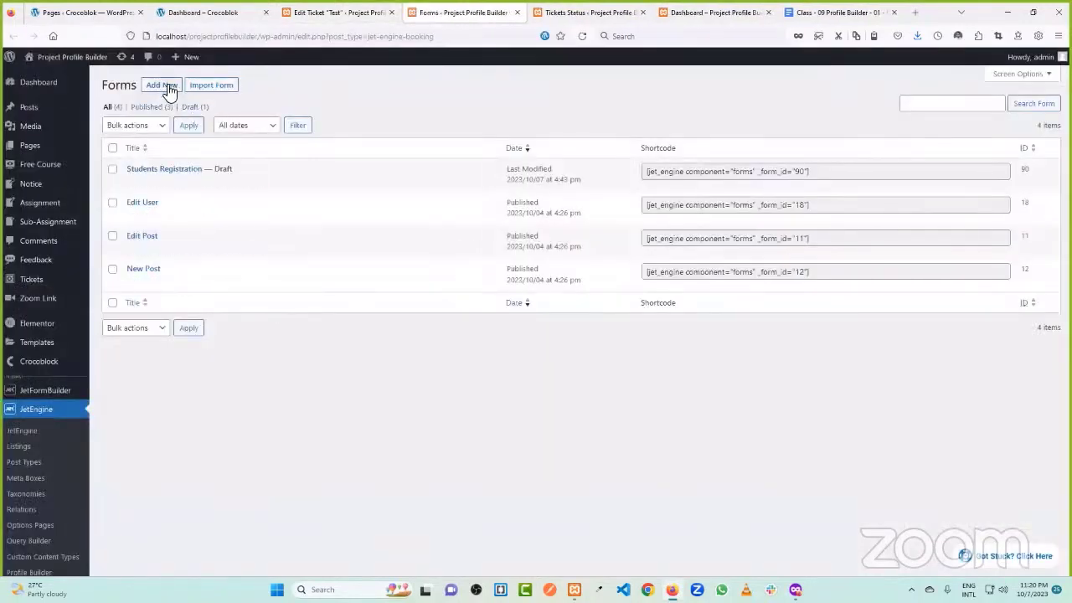
{"action": "left_click", "coordinate": [256, 184]}
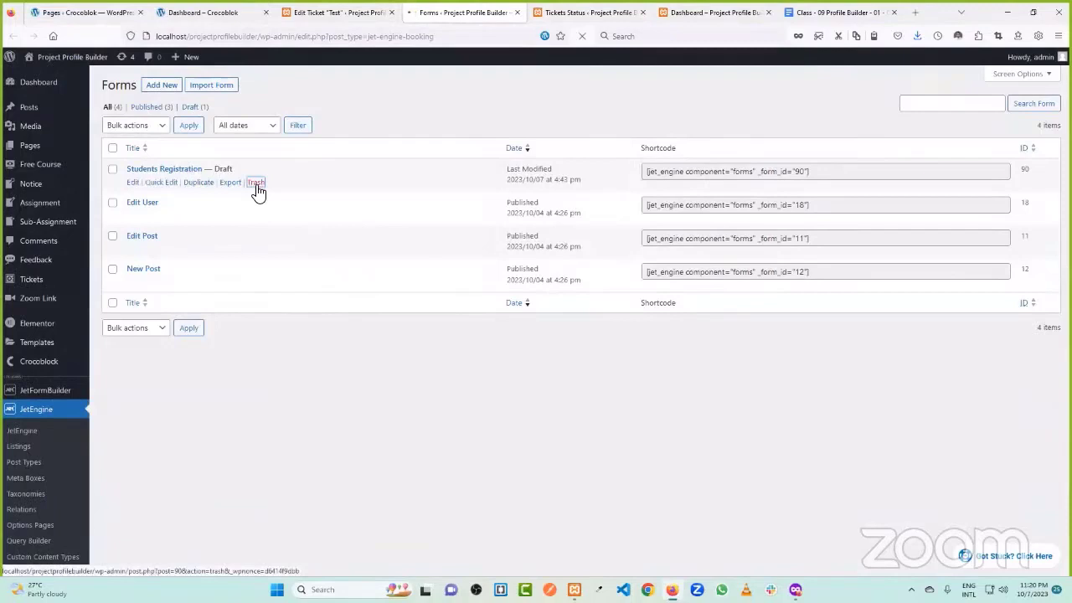
{"action": "left_click", "coordinate": [193, 141]}
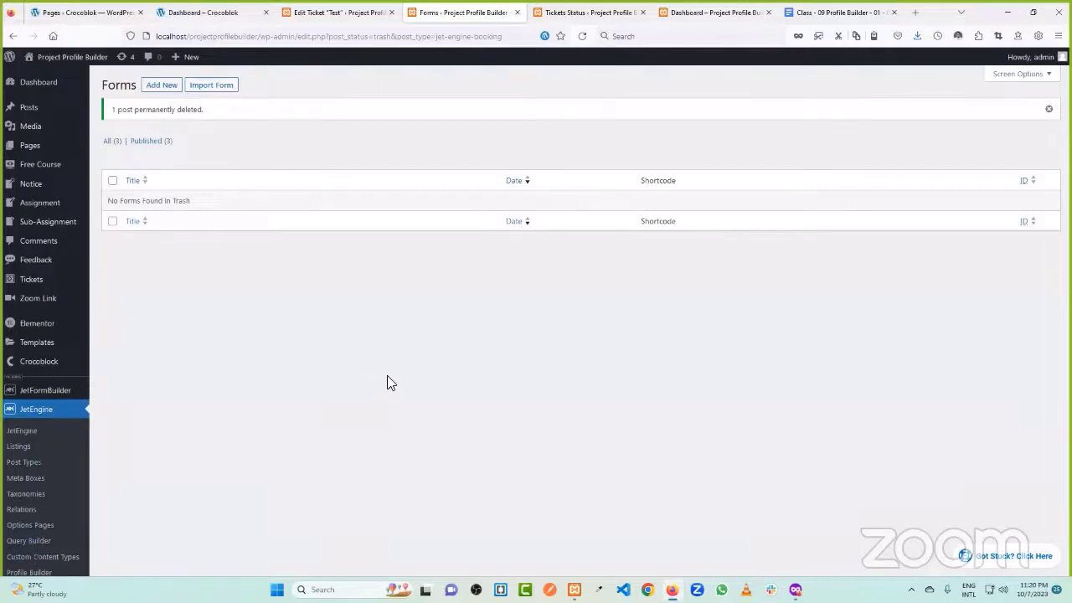
- Create a new JetEngine form titled 'Create Trickets Form'
{"action": "left_click", "coordinate": [162, 84]}
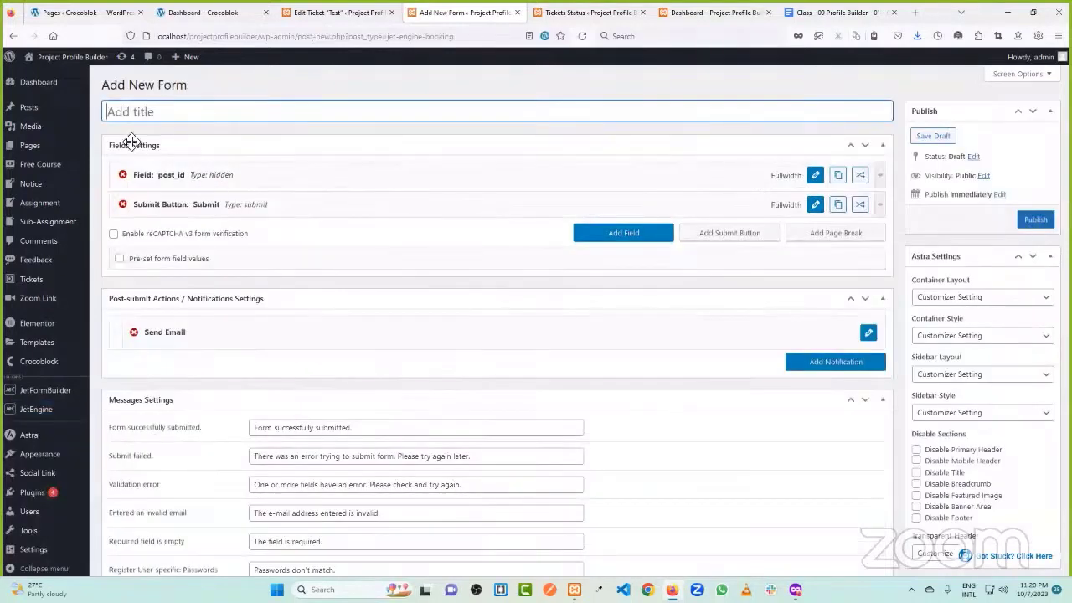
{"action": "type", "text": "Create Tri"}
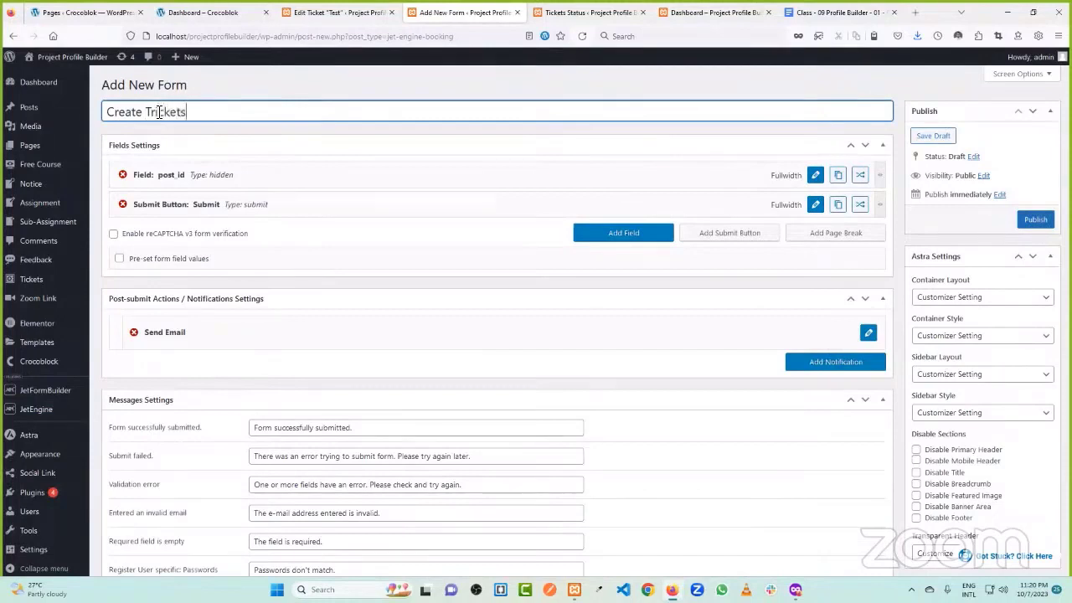
{"action": "left_click", "coordinate": [301, 132]}
{"action": "left_click", "coordinate": [255, 116]}
{"action": "left_click", "coordinate": [285, 139]}
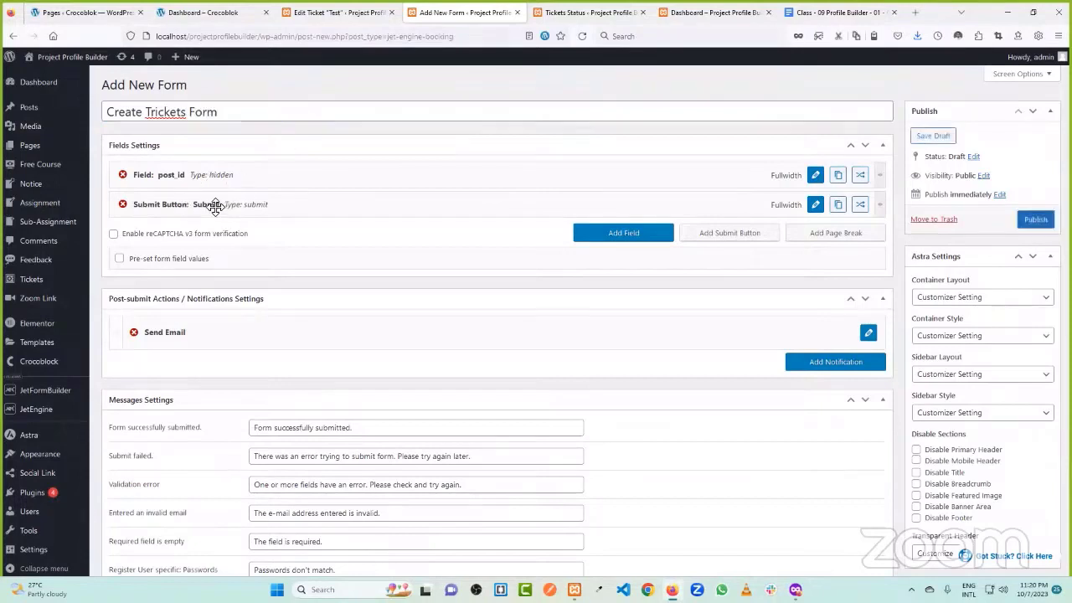
- Add a text field, move it above the Submit button and open its settings
{"action": "left_click", "coordinate": [645, 234]}
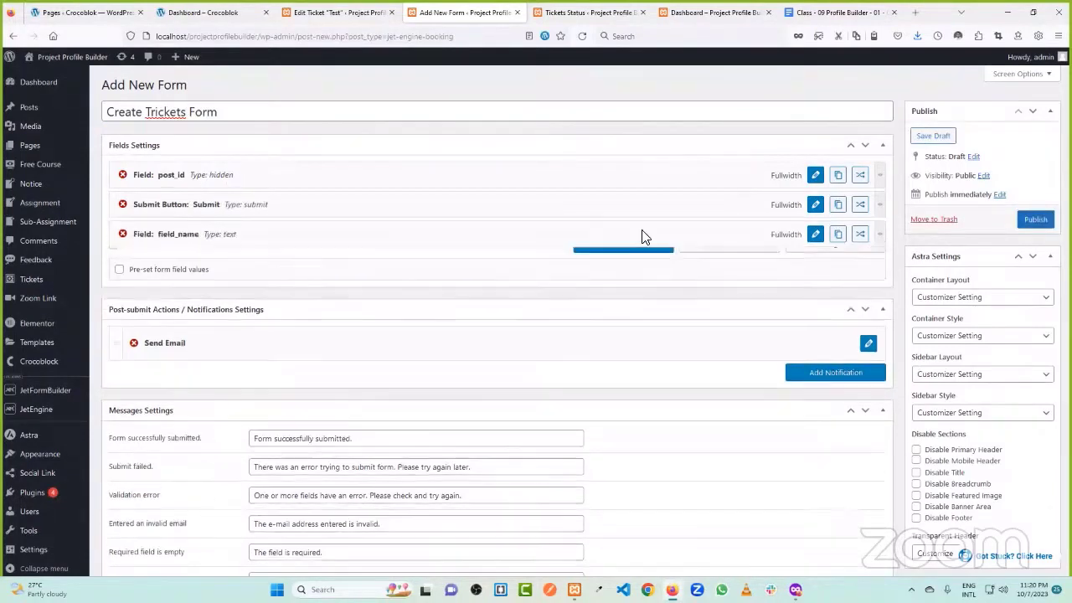
{"action": "left_click_drag", "start_coordinate": [195, 237], "coordinate": [204, 208]}
{"action": "left_click", "coordinate": [201, 11]}
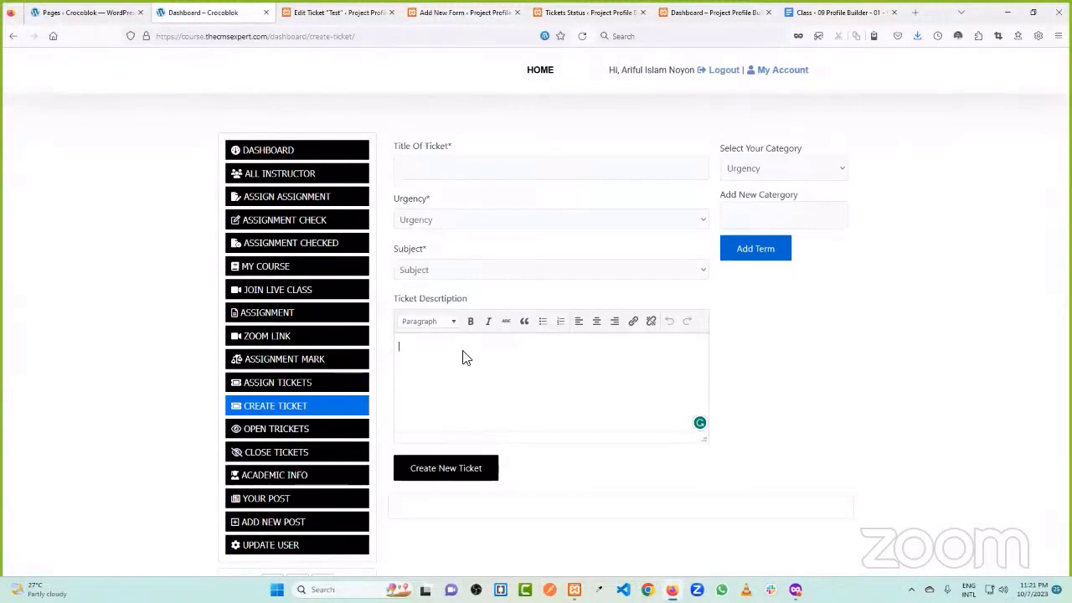
{"action": "left_click", "coordinate": [314, 10]}
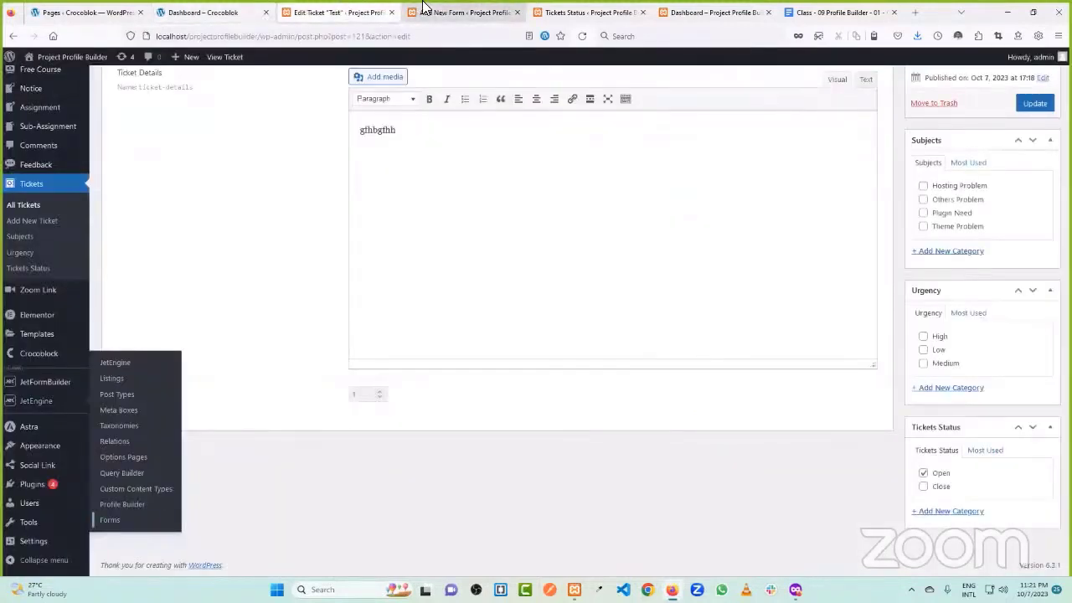
{"action": "left_click", "coordinate": [434, 12]}
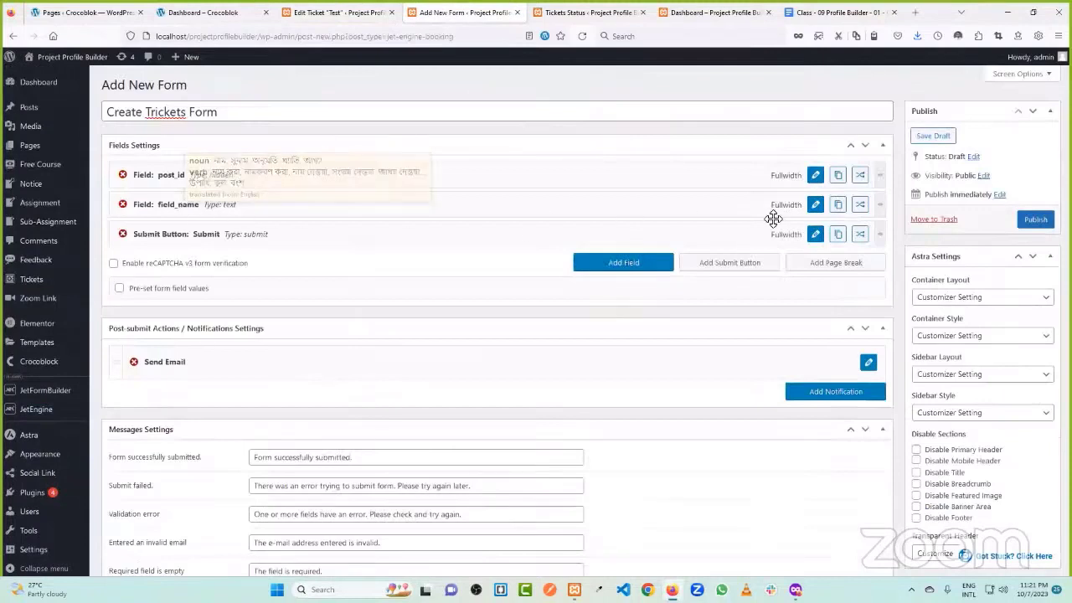
{"action": "left_click", "coordinate": [814, 204]}
- Name the first field 'title' with the label 'Title' and apply its settings
{"action": "left_click_drag", "start_coordinate": [324, 271], "coordinate": [237, 281]}
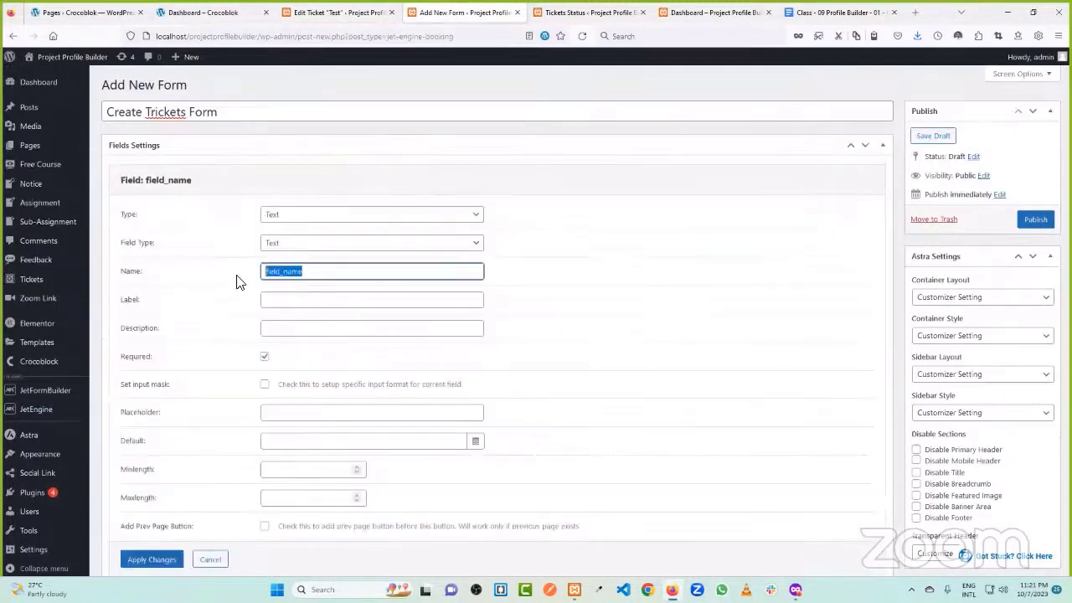
{"action": "type", "text": "title"}
{"action": "left_click", "coordinate": [237, 280]}
{"action": "left_click", "coordinate": [281, 299]}
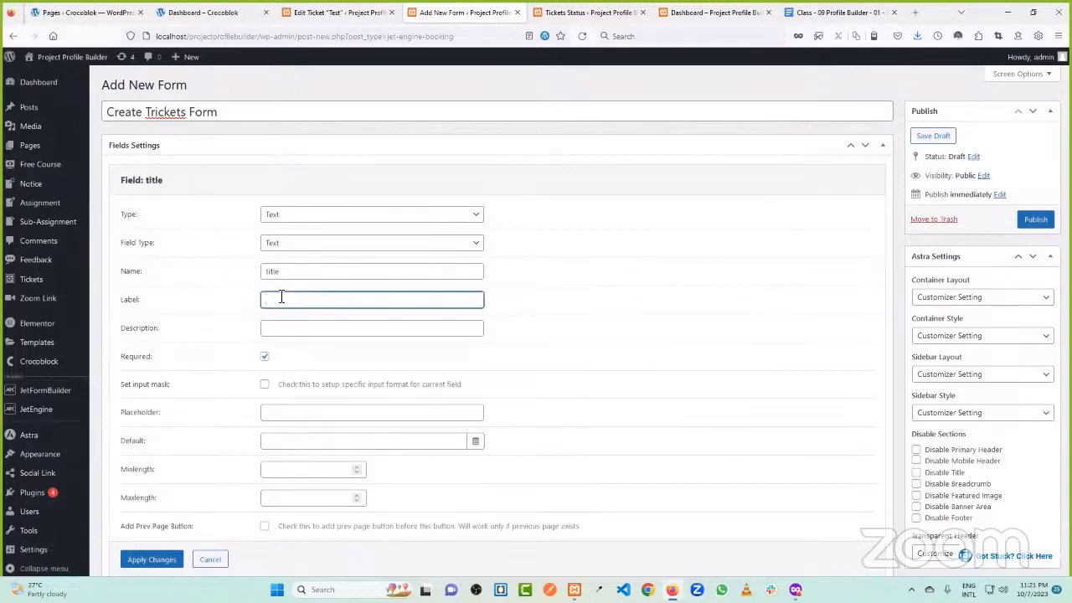
{"action": "type", "text": "Title"}
{"action": "left_click", "coordinate": [224, 308]}
{"action": "scroll", "coordinate": [204, 394], "scroll_direction": "down", "scroll_amount": 2}
{"action": "scroll", "coordinate": [204, 395], "scroll_direction": "up", "scroll_amount": 2}
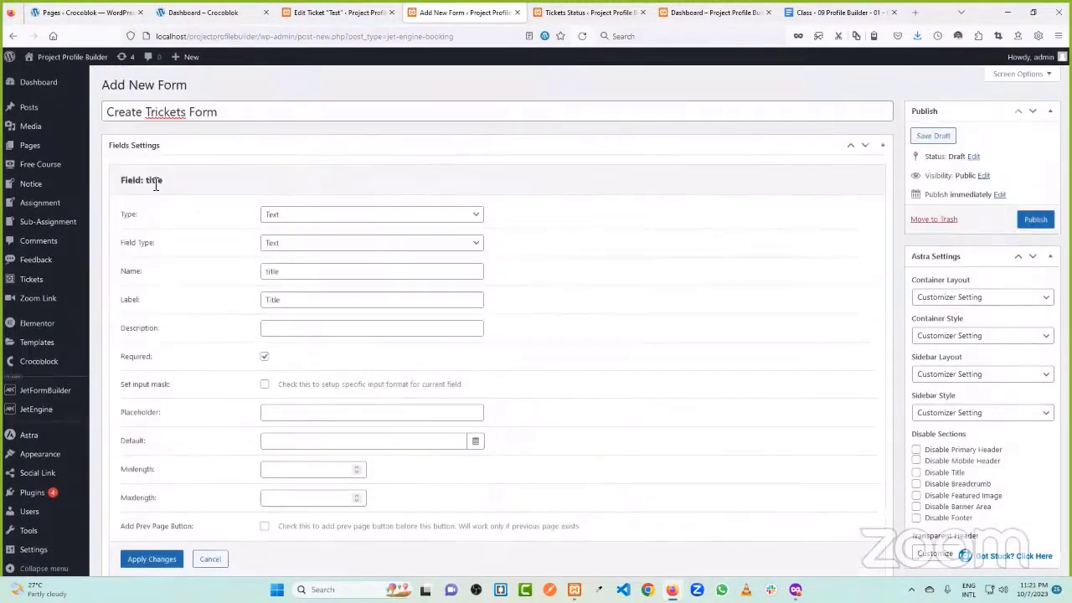
{"action": "left_click", "coordinate": [151, 559]}
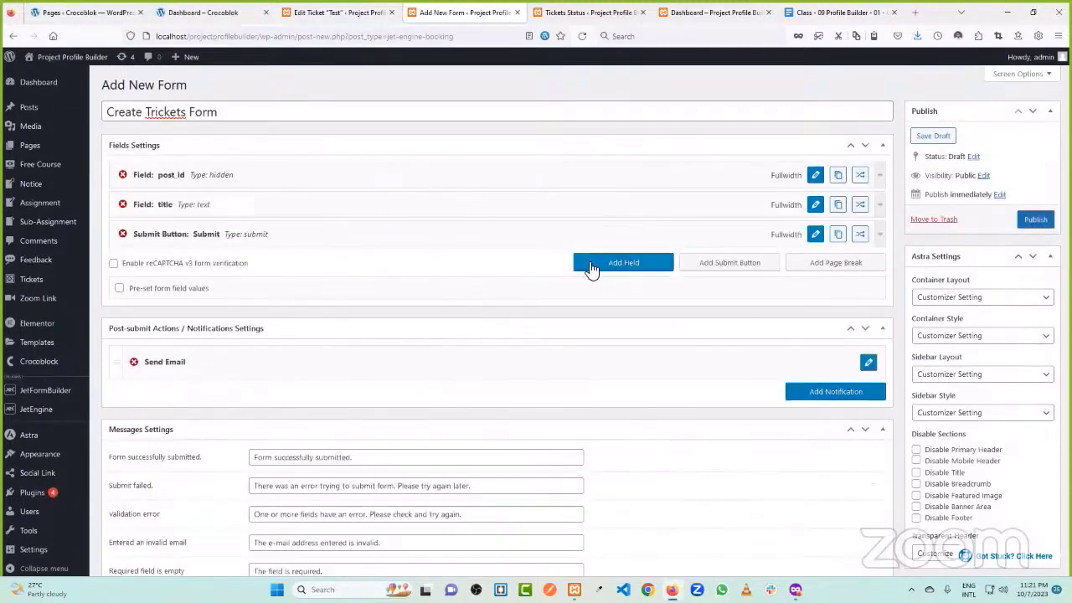
- Add a new field and copy the 'Urgency' label from the reference Create Ticket page
{"action": "left_click", "coordinate": [593, 262]}
{"action": "left_click", "coordinate": [815, 264]}
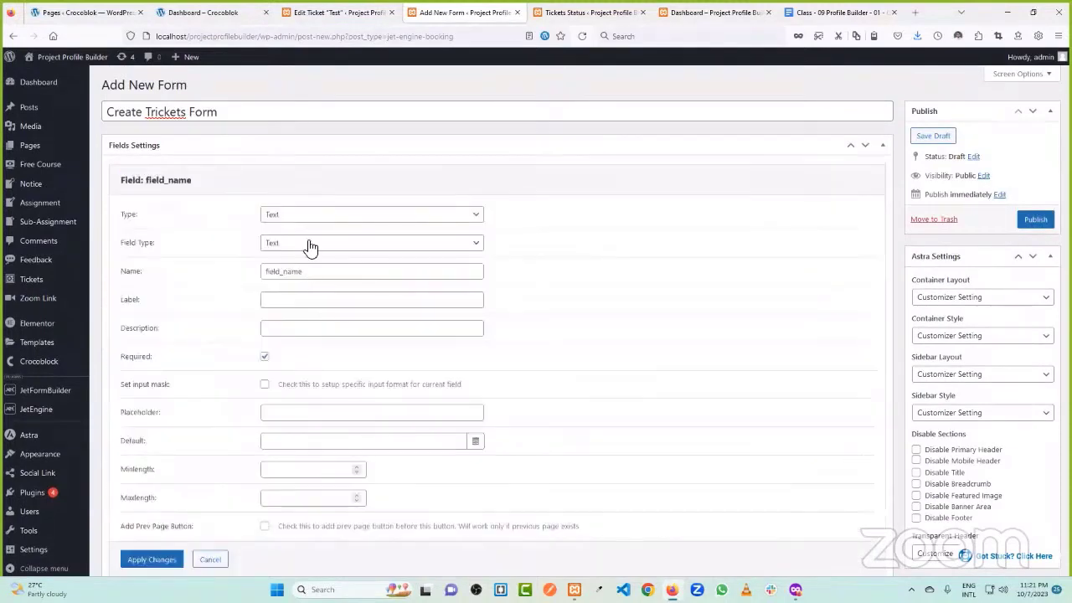
{"action": "left_click", "coordinate": [228, 10]}
{"action": "left_click_drag", "start_coordinate": [428, 201], "coordinate": [403, 197]}
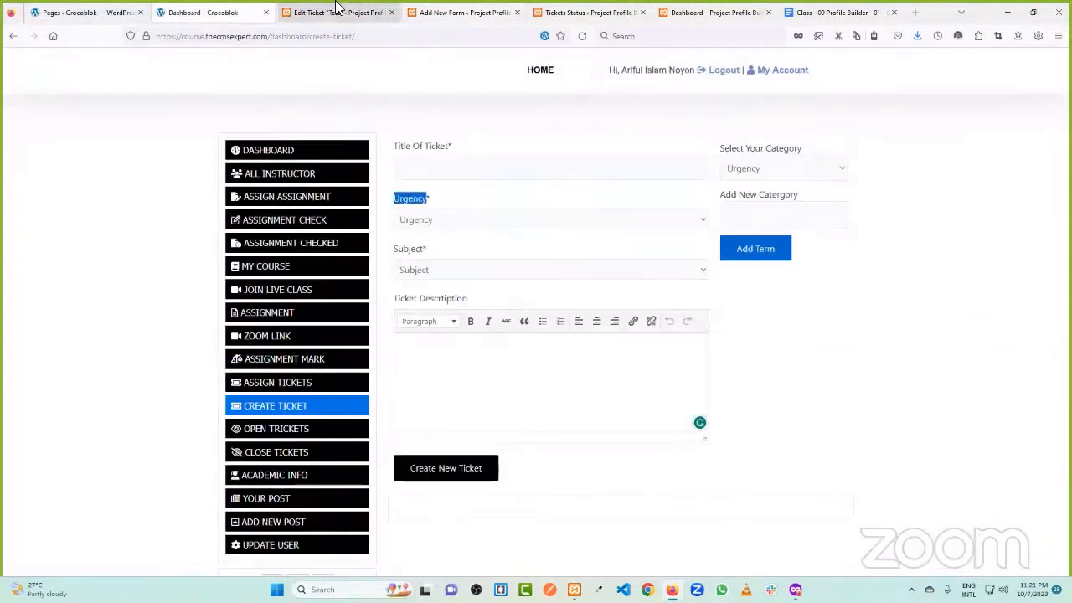
{"action": "left_click", "coordinate": [343, 12]}
{"action": "left_click", "coordinate": [414, 11]}
{"action": "left_click_drag", "start_coordinate": [358, 6], "coordinate": [347, 23]}
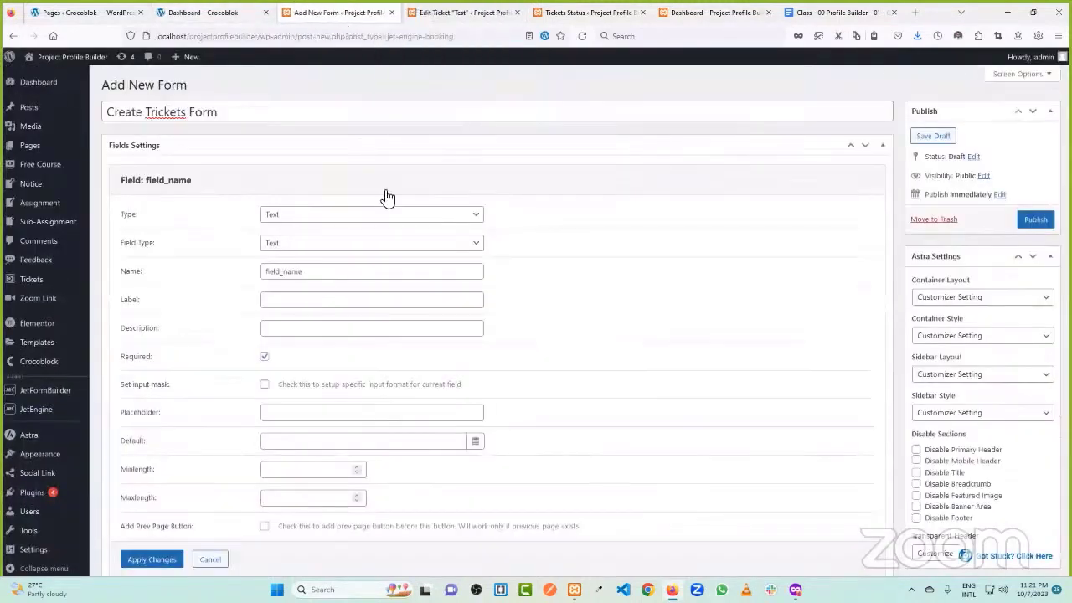
- Give the new field the label 'Urgency' and the name 'urgency'
{"action": "double_click", "coordinate": [314, 270]}
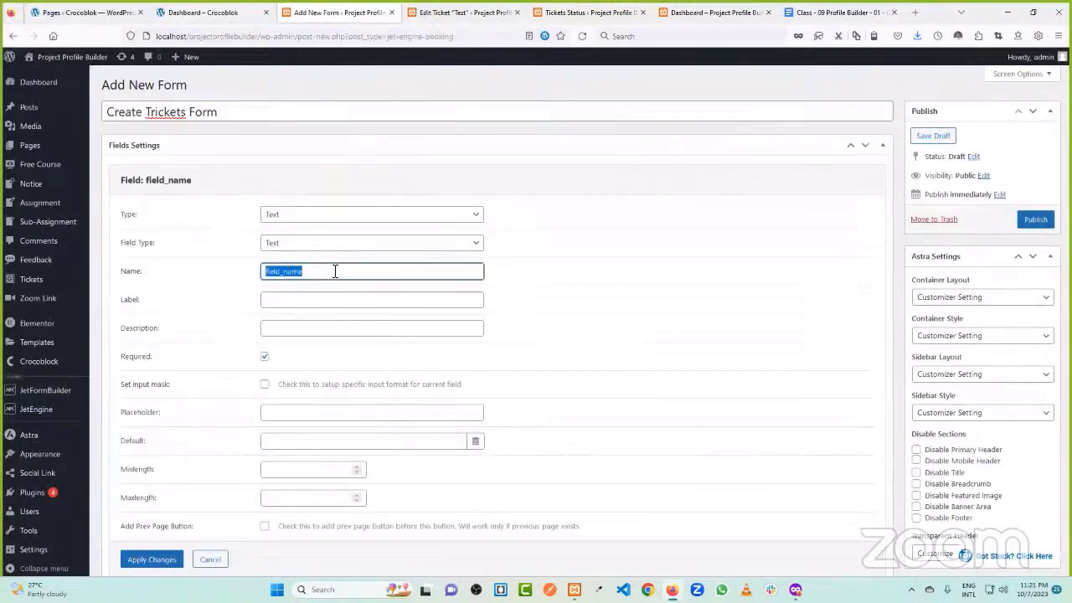
{"action": "left_click", "coordinate": [295, 299]}
{"action": "type", "text": "Urgency"}
{"action": "double_click", "coordinate": [304, 273]}
{"action": "type", "text": "Urgency"}
{"action": "left_click", "coordinate": [270, 271]}
{"action": "key", "text": "BackSpace"}
{"action": "type", "text": "u"}
- Make urgency a Select field with options from the Urgency taxonomy terms, and apply
{"action": "left_click", "coordinate": [272, 247]}
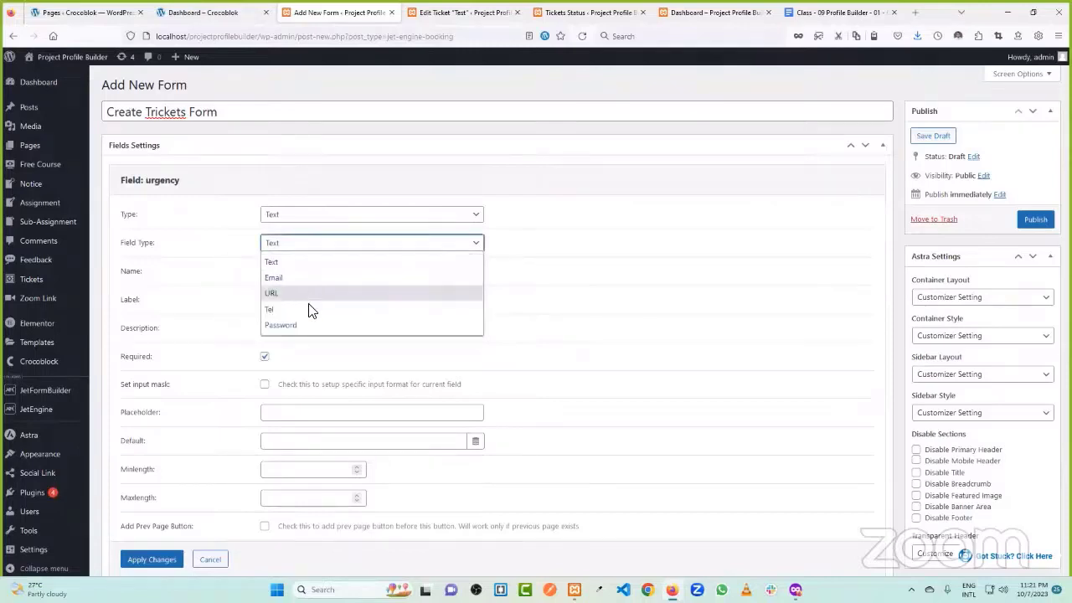
{"action": "left_click", "coordinate": [320, 217]}
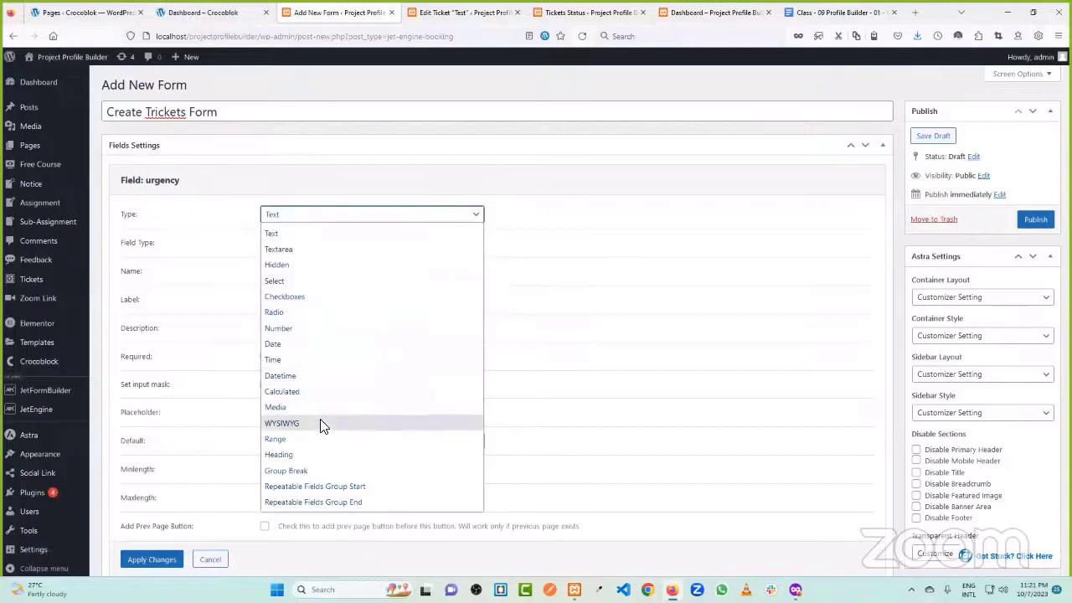
{"action": "left_click", "coordinate": [327, 285]}
{"action": "scroll", "coordinate": [318, 335], "scroll_direction": "down", "scroll_amount": 1}
{"action": "left_click", "coordinate": [310, 301]}
{"action": "left_click", "coordinate": [309, 352]}
{"action": "left_click", "coordinate": [319, 331]}
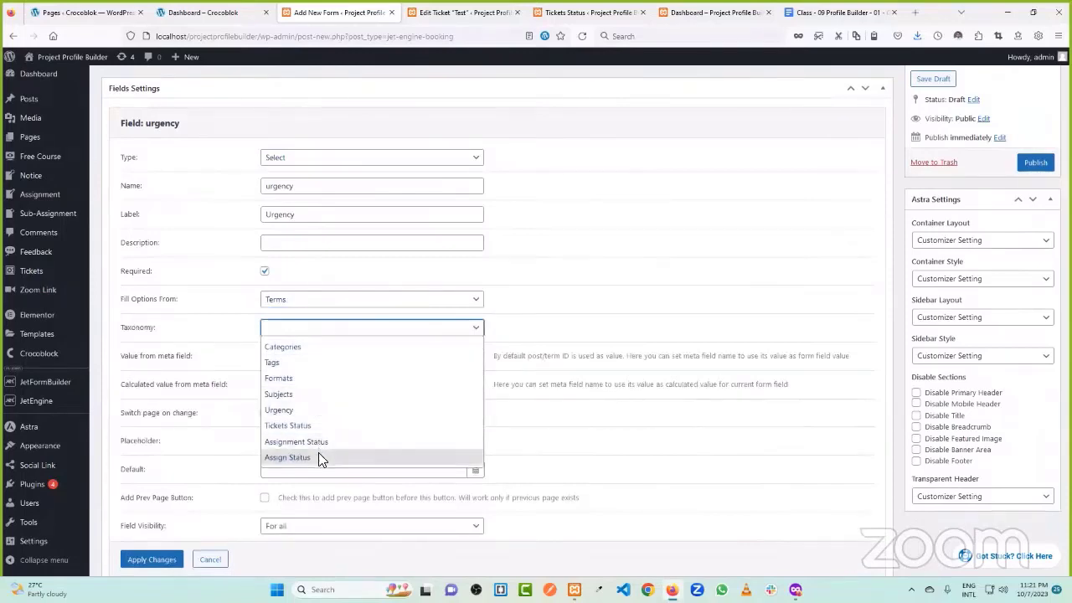
{"action": "left_click", "coordinate": [325, 411]}
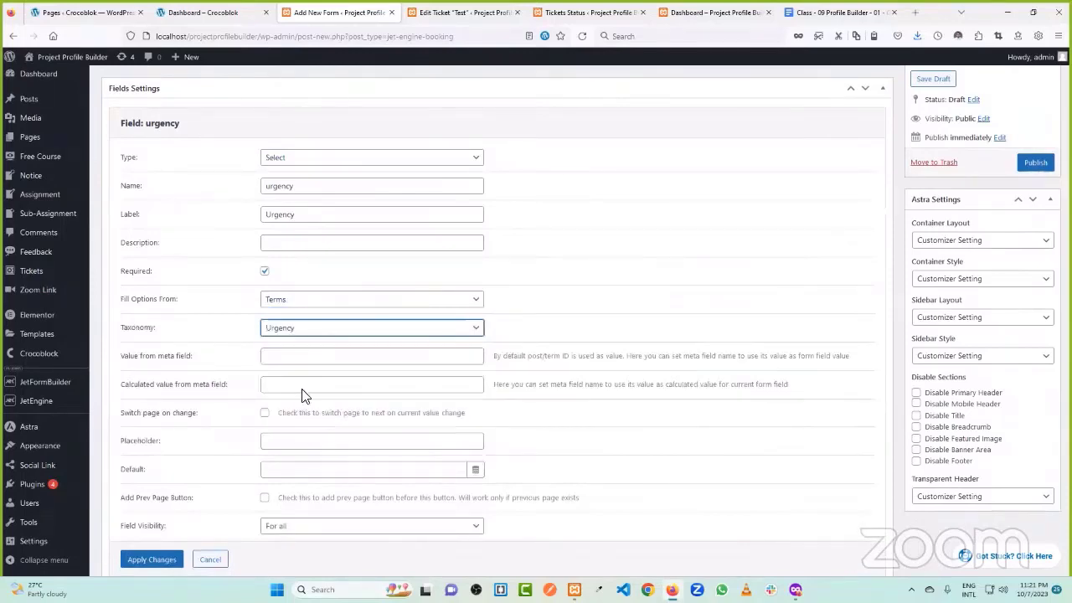
{"action": "scroll", "coordinate": [243, 385], "scroll_direction": "down", "scroll_amount": 2}
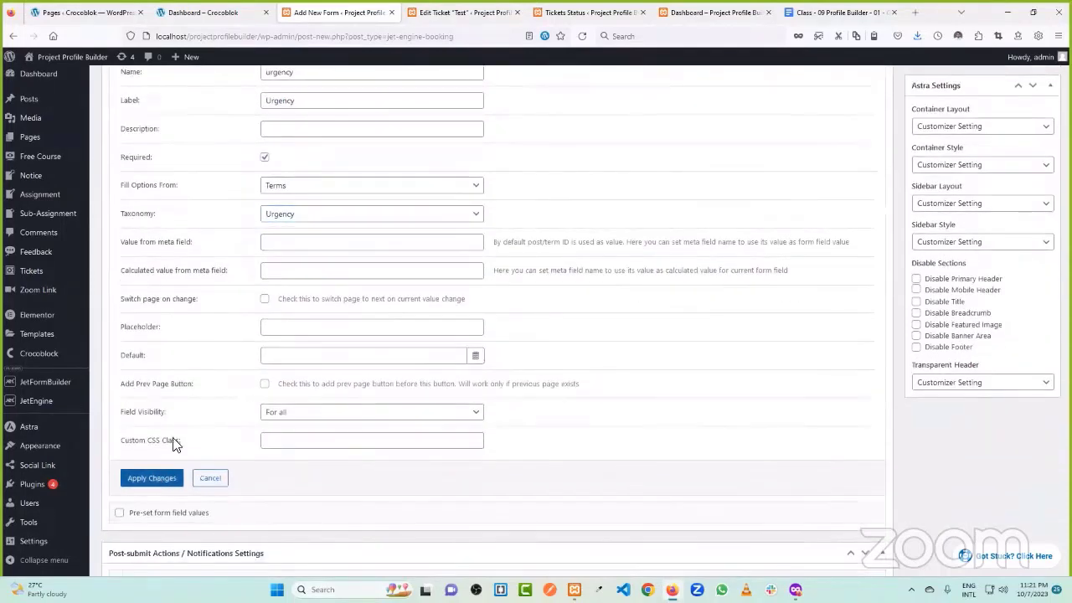
{"action": "left_click", "coordinate": [152, 477]}
- Move the urgency field above the Submit button and add another field
{"action": "scroll", "coordinate": [251, 360], "scroll_direction": "up", "scroll_amount": 3}
{"action": "left_click_drag", "start_coordinate": [179, 265], "coordinate": [209, 233]}
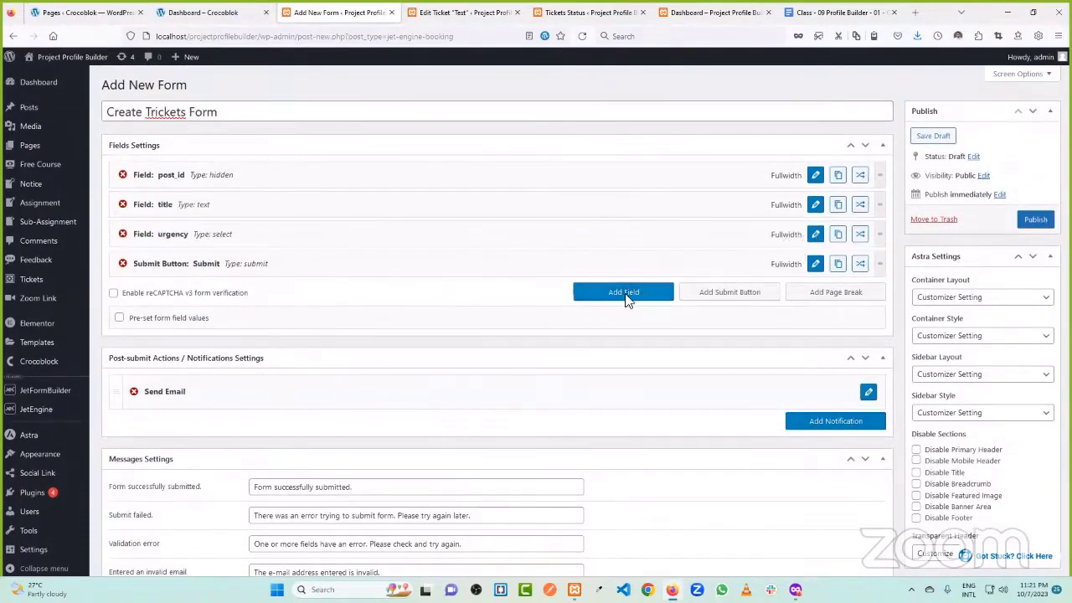
{"action": "left_click", "coordinate": [641, 293]}
- Copy the 'Subject' label from the front-end Create Ticket page and open the new field's settings
{"action": "left_click", "coordinate": [464, 12]}
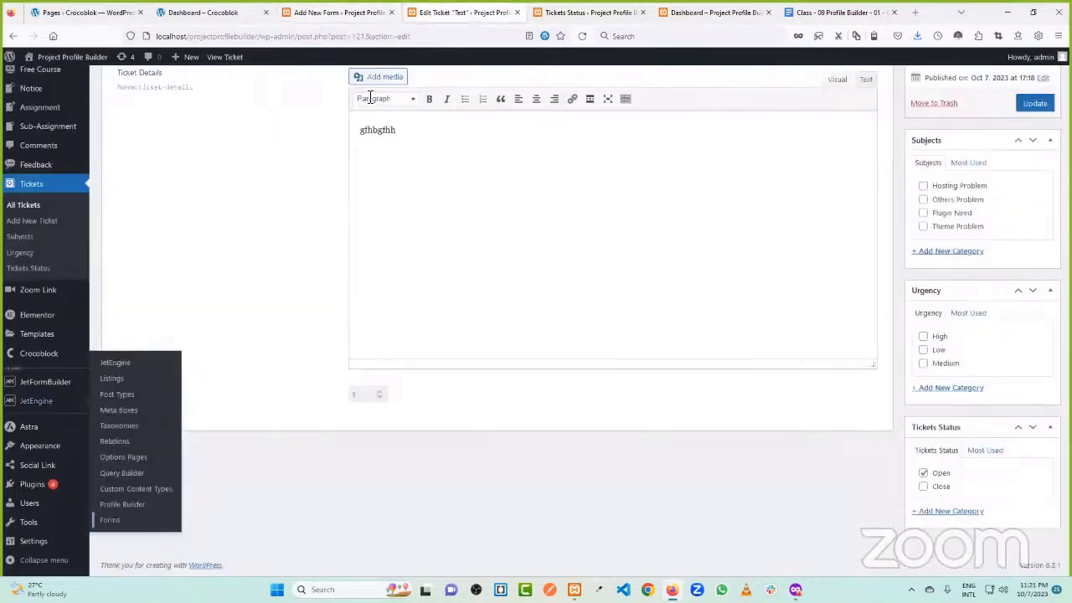
{"action": "left_click", "coordinate": [205, 12]}
{"action": "left_click", "coordinate": [429, 253]}
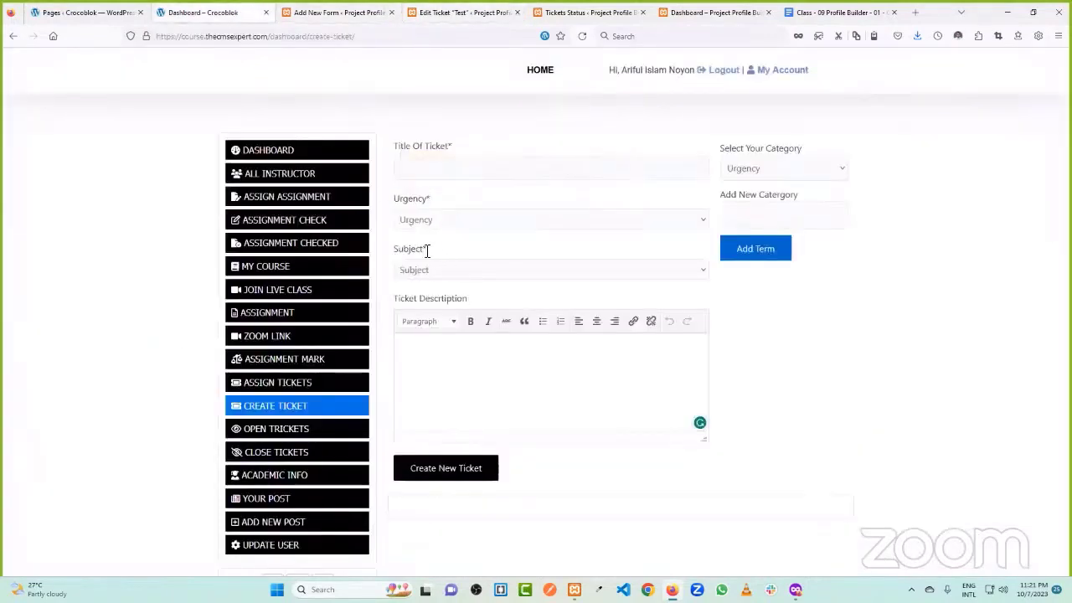
{"action": "left_click_drag", "start_coordinate": [427, 249], "coordinate": [393, 251]}
{"action": "left_click", "coordinate": [335, 12]}
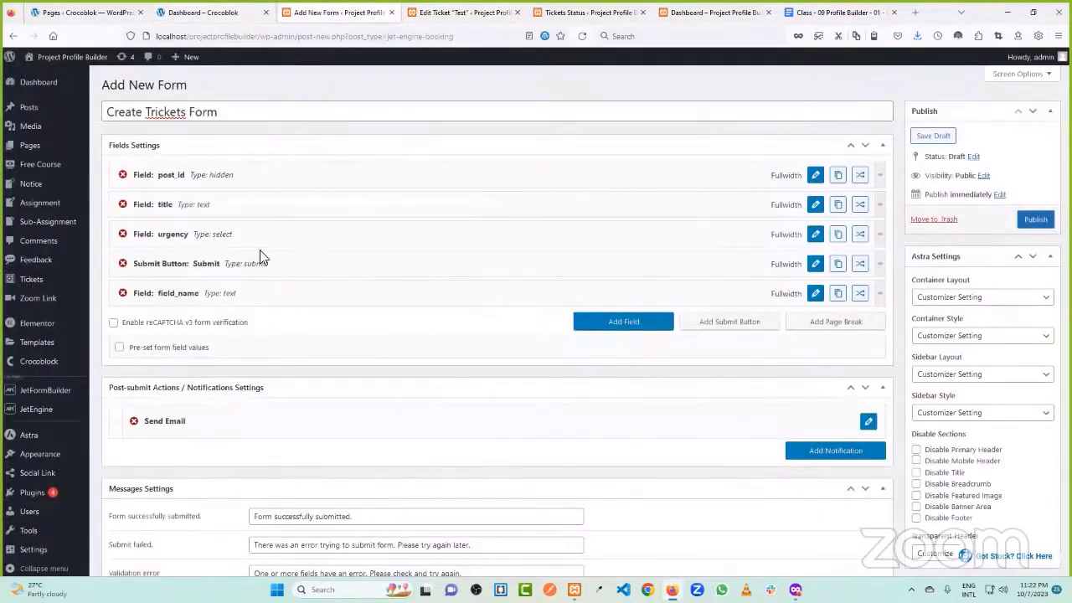
{"action": "left_click", "coordinate": [814, 293]}
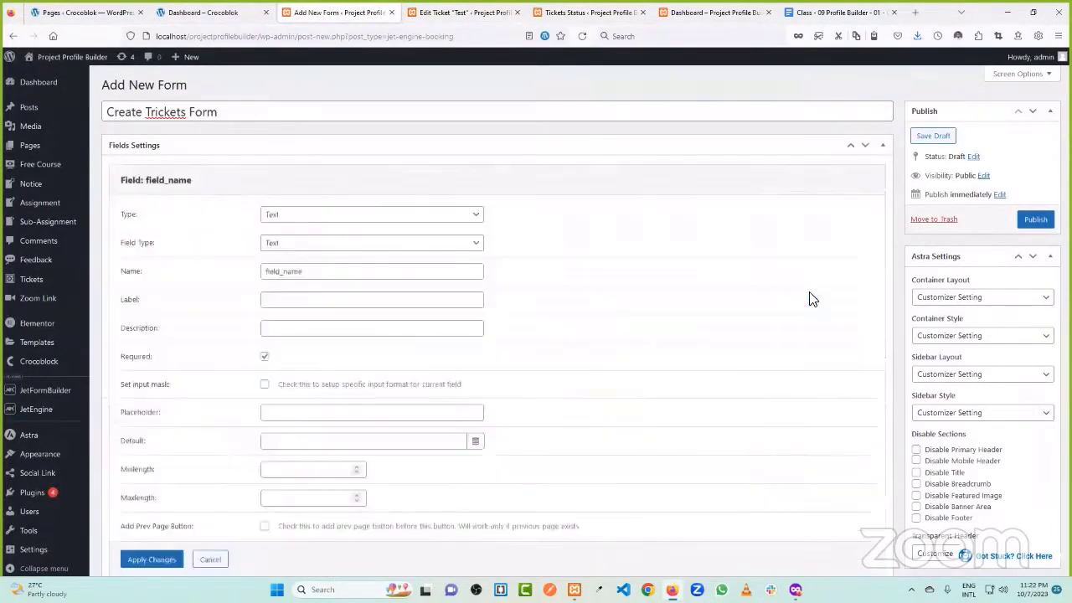
- Give the field the label 'Subject' and the name 'subject'
{"action": "left_click", "coordinate": [298, 299]}
{"action": "type", "text": "Subject"}
{"action": "left_click", "coordinate": [311, 272]}
{"action": "double_click", "coordinate": [314, 274]}
{"action": "type", "text": "Subject"}
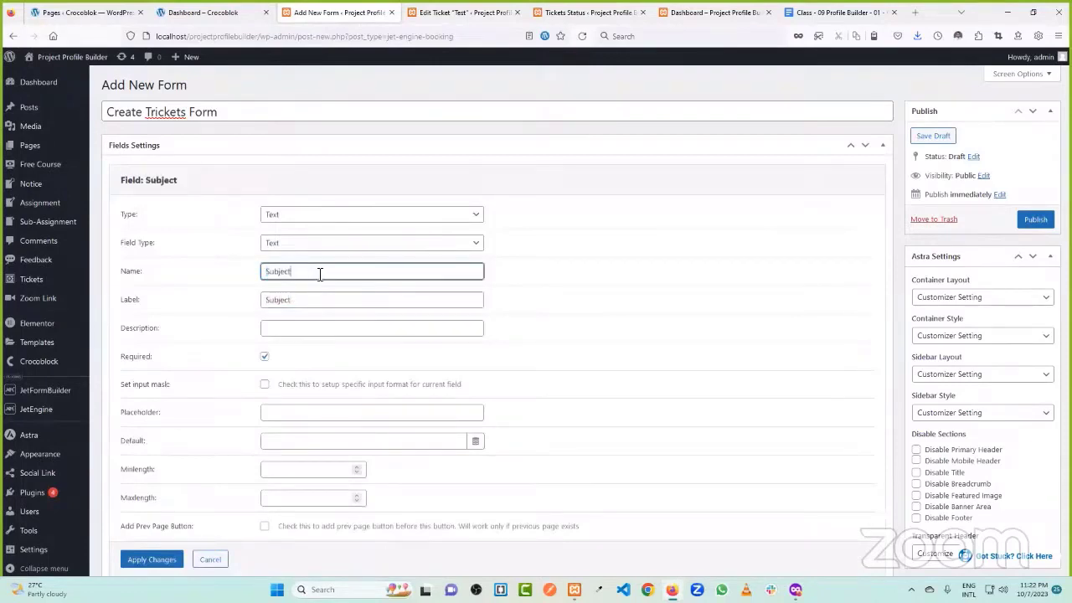
{"action": "left_click", "coordinate": [275, 271]}
{"action": "key", "text": "BackSpace"}
{"action": "type", "text": "s"}
- Make subject a Select field with options from the Subjects taxonomy terms, and apply
{"action": "left_click", "coordinate": [308, 216]}
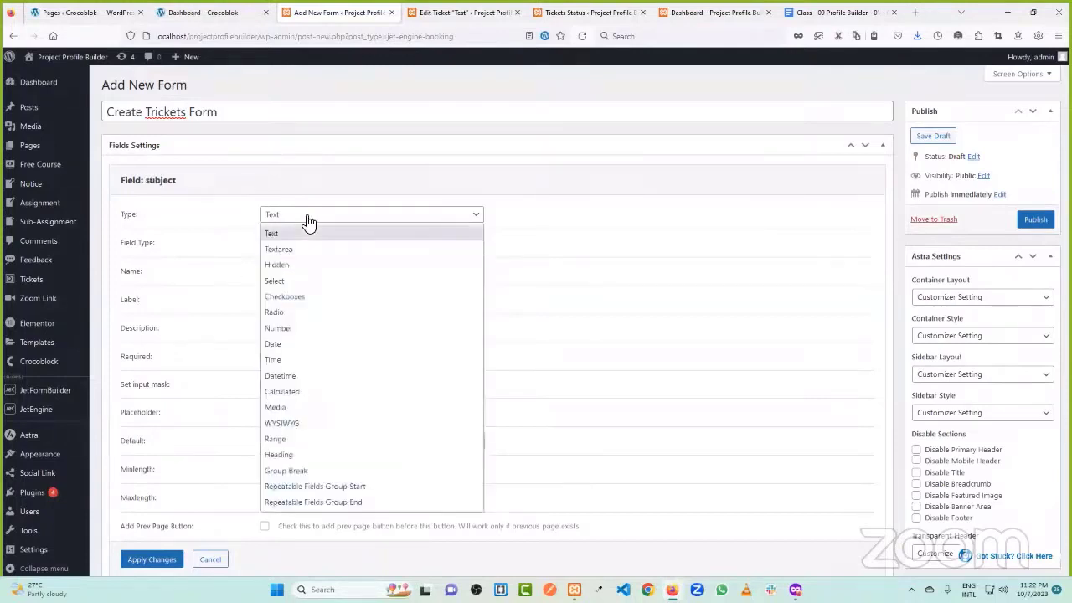
{"action": "left_click", "coordinate": [309, 281]}
{"action": "left_click", "coordinate": [298, 360]}
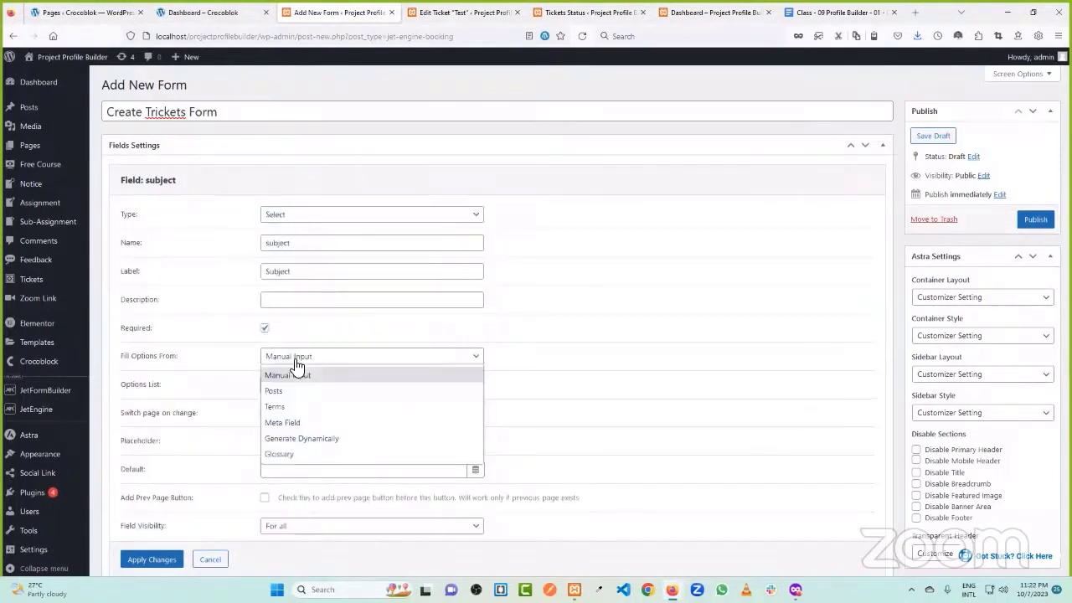
{"action": "left_click", "coordinate": [300, 404]}
{"action": "left_click", "coordinate": [317, 385]}
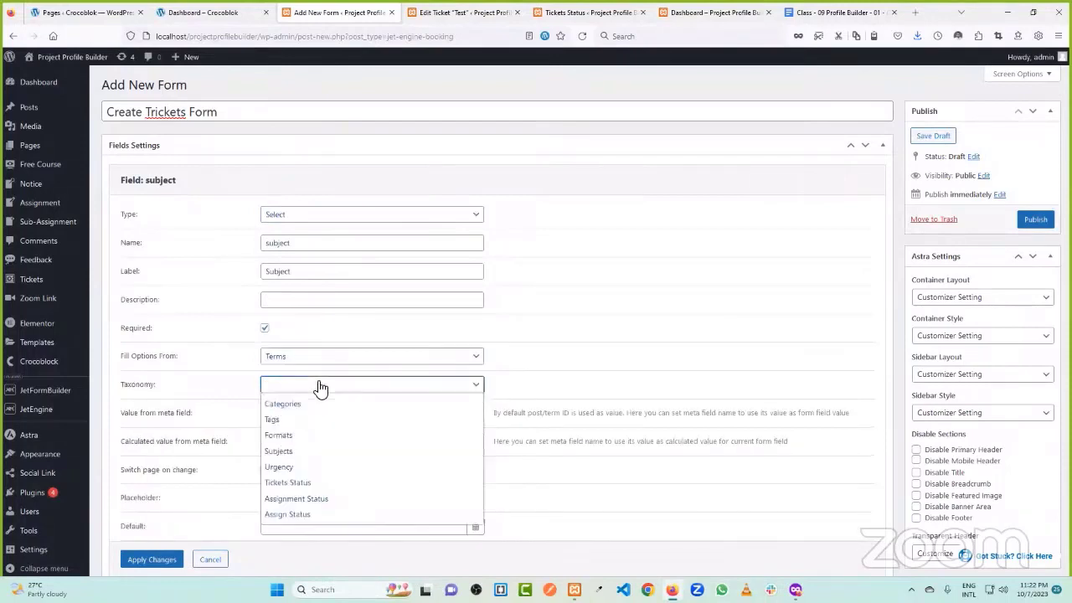
{"action": "left_click", "coordinate": [310, 450]}
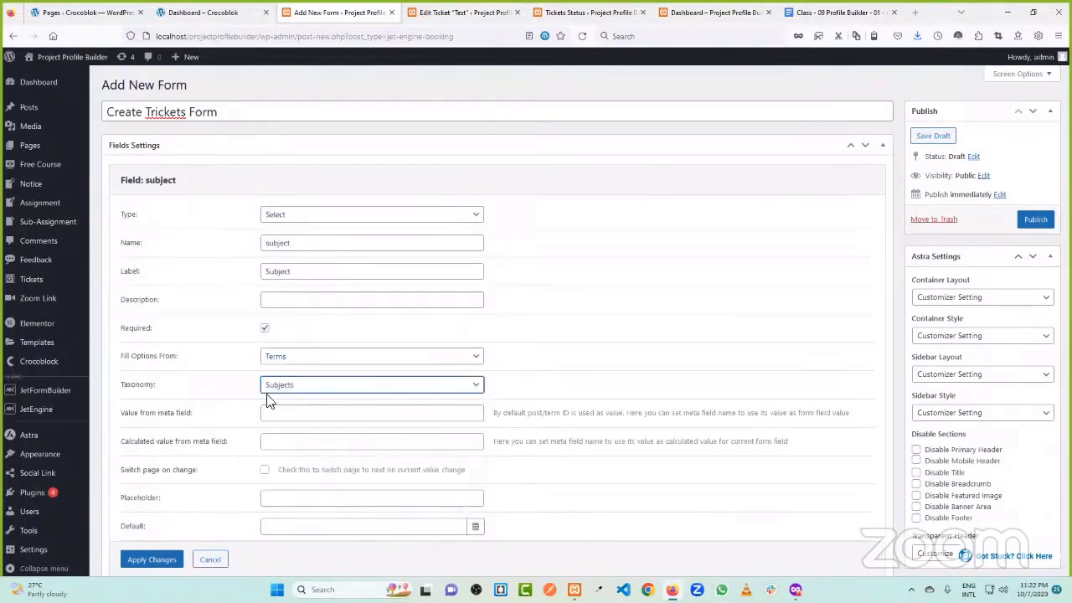
{"action": "left_click", "coordinate": [152, 559]}
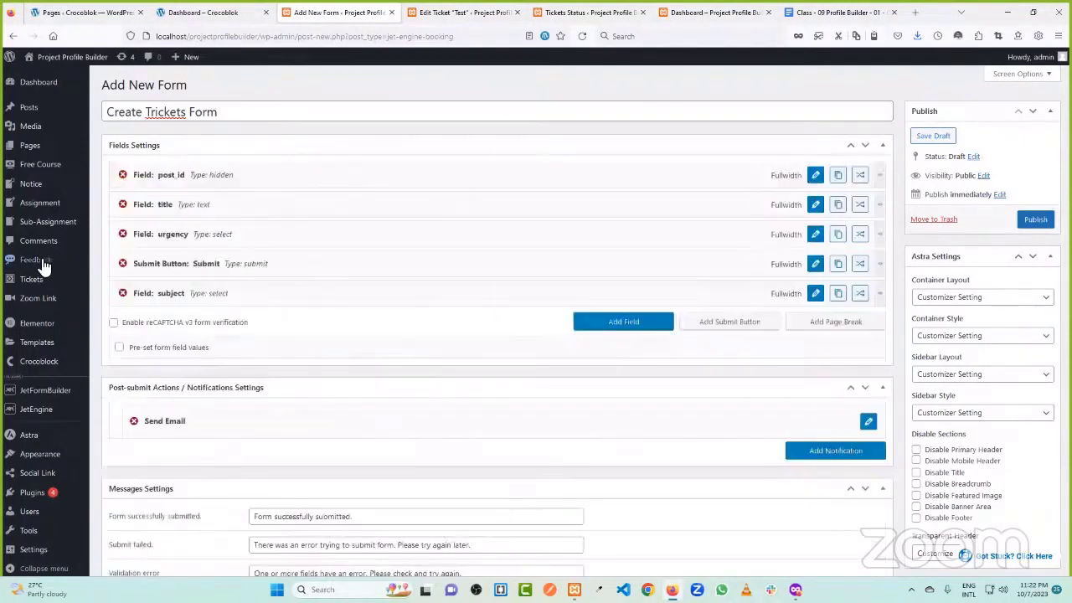
- Move the subject field above Submit and narrow it to one-third width
{"action": "mouse_move", "coordinate": [34, 283]}
{"action": "left_click_drag", "start_coordinate": [198, 293], "coordinate": [202, 266]}
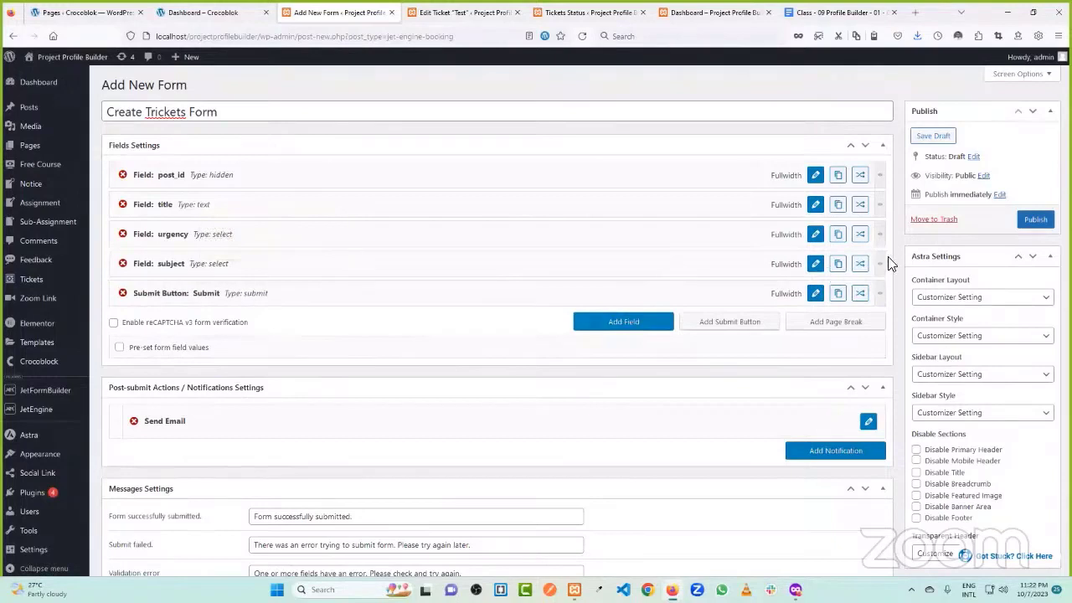
{"action": "mouse_move", "coordinate": [879, 263]}
{"action": "left_mouse_down"}
{"action": "mouse_move", "coordinate": [381, 268]}
{"action": "mouse_move", "coordinate": [898, 270]}
{"action": "left_mouse_up"}
- Add another field and copy the 'Ticket Description' label from the front-end page
{"action": "left_click", "coordinate": [623, 323]}
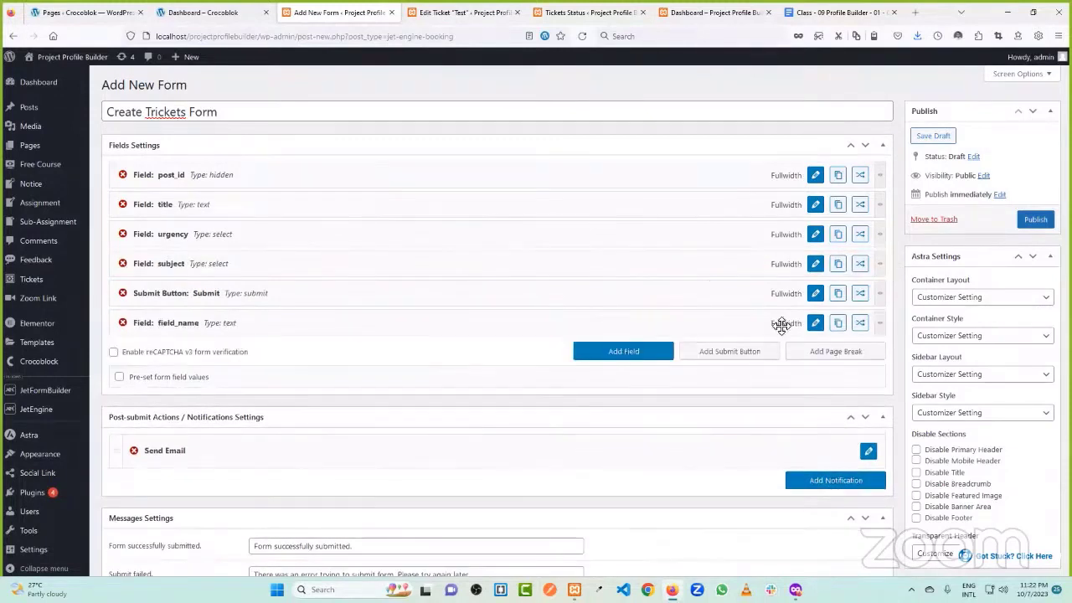
{"action": "left_click", "coordinate": [814, 323]}
{"action": "left_click", "coordinate": [236, 12]}
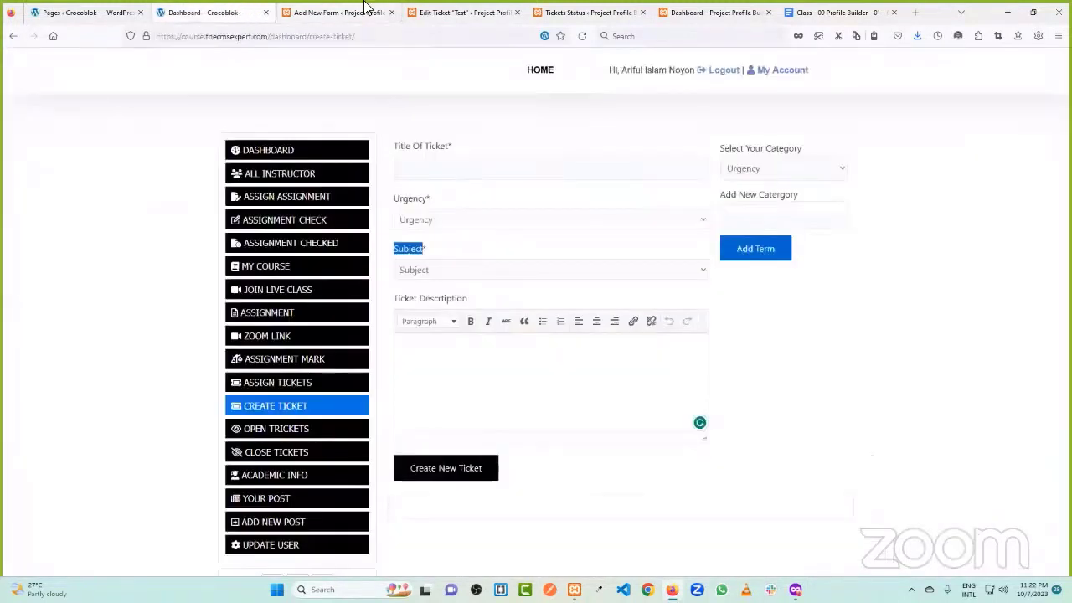
{"action": "left_click_drag", "start_coordinate": [469, 303], "coordinate": [383, 306]}
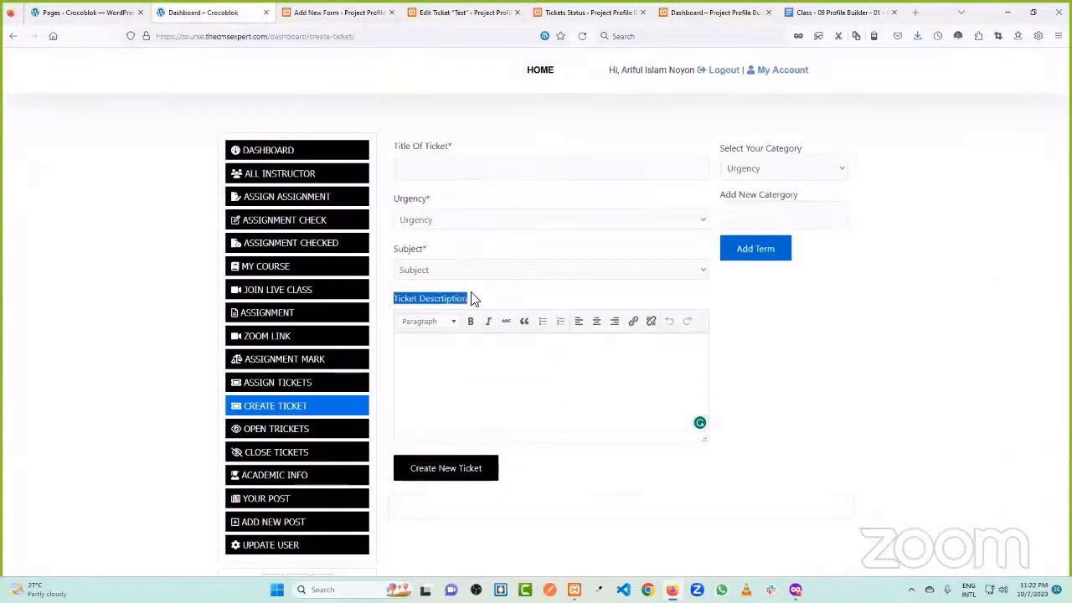
{"action": "left_click", "coordinate": [343, 12]}
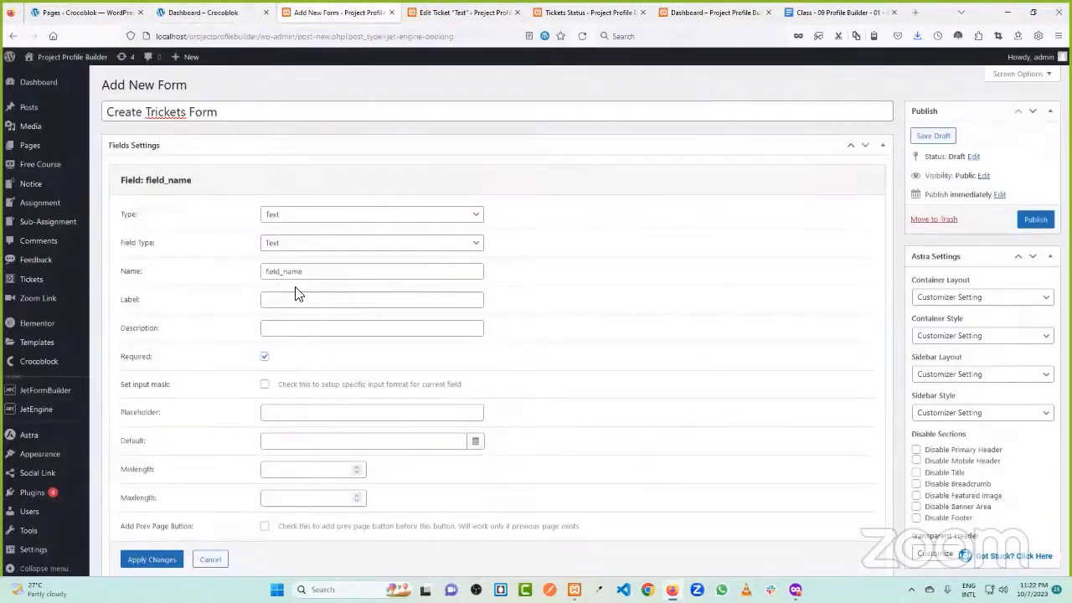
- Make the new field a WYSIWYG rich-text field
{"action": "left_click_drag", "start_coordinate": [303, 272], "coordinate": [264, 273]}
{"action": "type", "text": "Ticket Descrtiption"}
{"action": "left_click", "coordinate": [299, 215]}
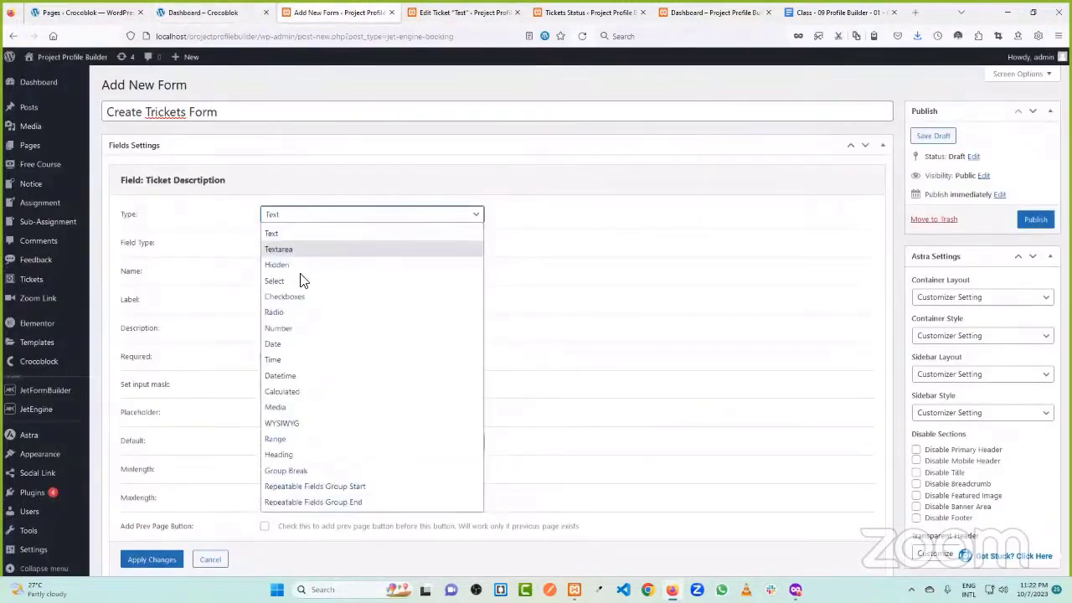
{"action": "left_click", "coordinate": [303, 423]}
- Label it 'Ticket Descrtiption', name it rck_des, apply, and move it above Submit
{"action": "left_click", "coordinate": [295, 273]}
{"action": "left_click_drag", "start_coordinate": [334, 243], "coordinate": [196, 262]}
{"action": "key", "text": "ctrl+x"}
{"action": "left_click", "coordinate": [283, 273]}
{"action": "key", "text": "ctrl+v"}
{"action": "key", "text": "shift+Tab"}
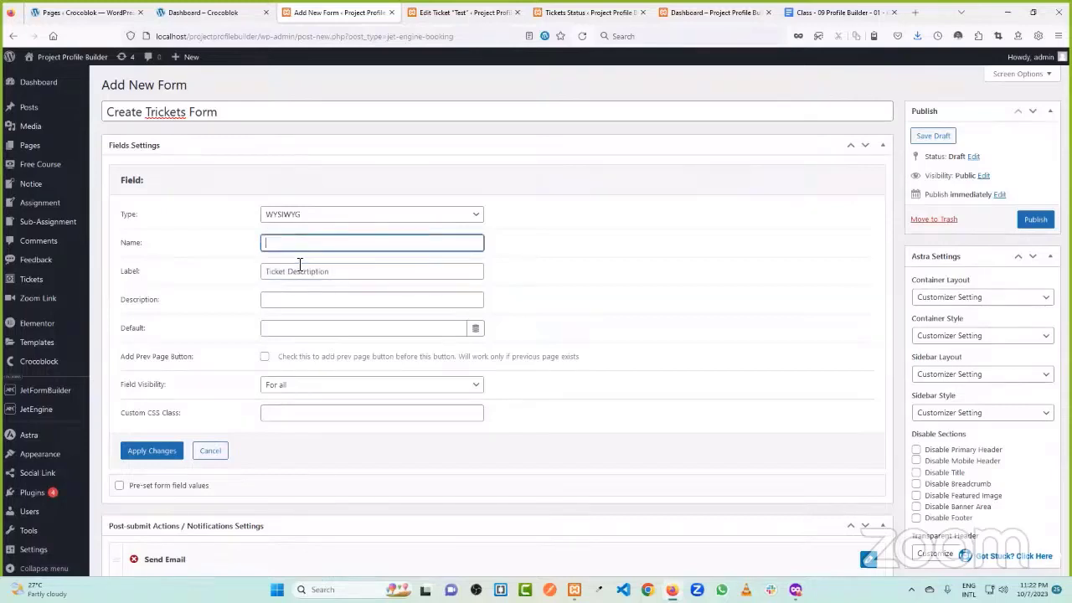
{"action": "type", "text": "rck_des"}
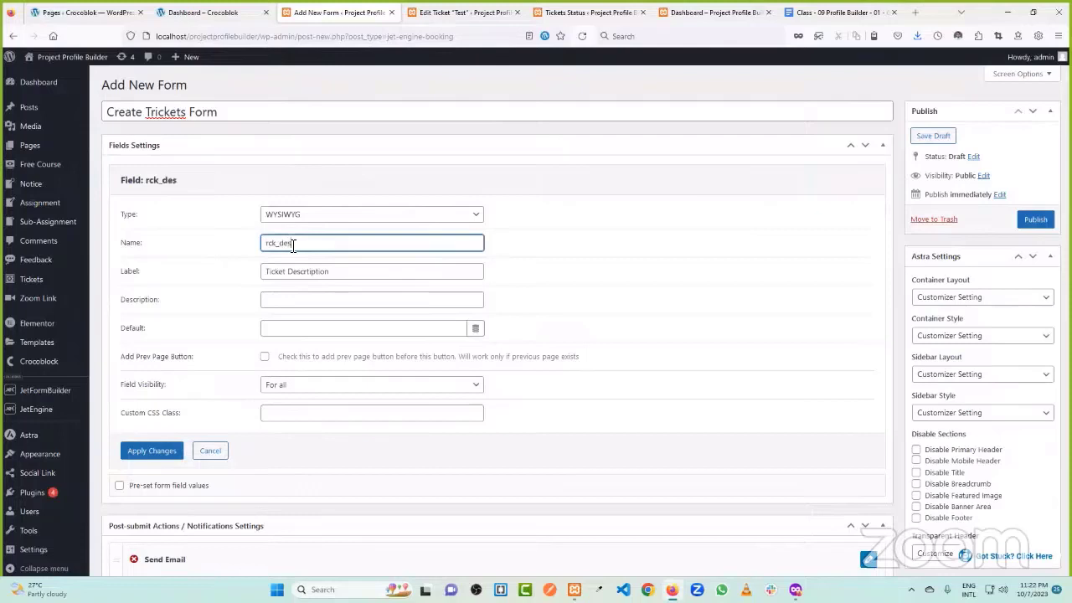
{"action": "left_click", "coordinate": [214, 249]}
{"action": "left_click", "coordinate": [151, 450]}
{"action": "left_click_drag", "start_coordinate": [160, 334], "coordinate": [186, 285]}
{"action": "left_click", "coordinate": [241, 10]}
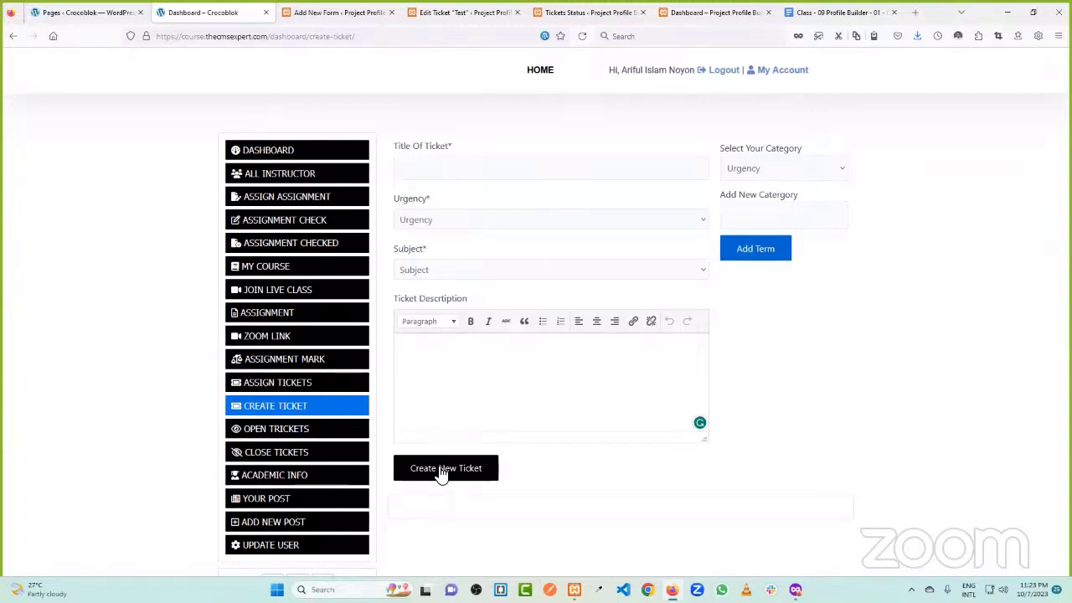
- Look over the front-end Open Tickets list, then return to the admin tabs
{"action": "left_click", "coordinate": [317, 434]}
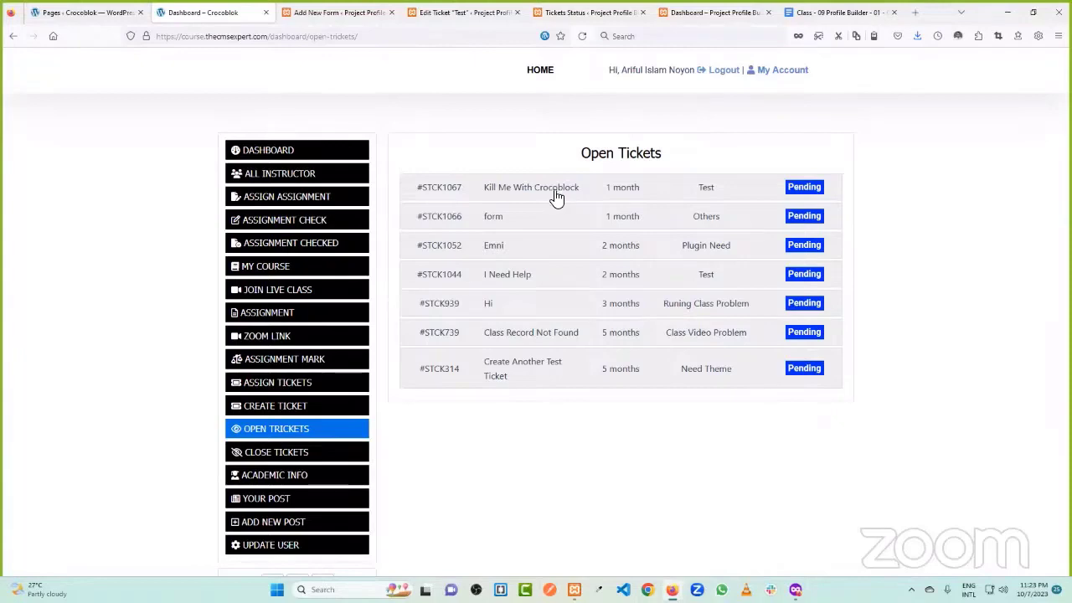
{"action": "left_click", "coordinate": [474, 11]}
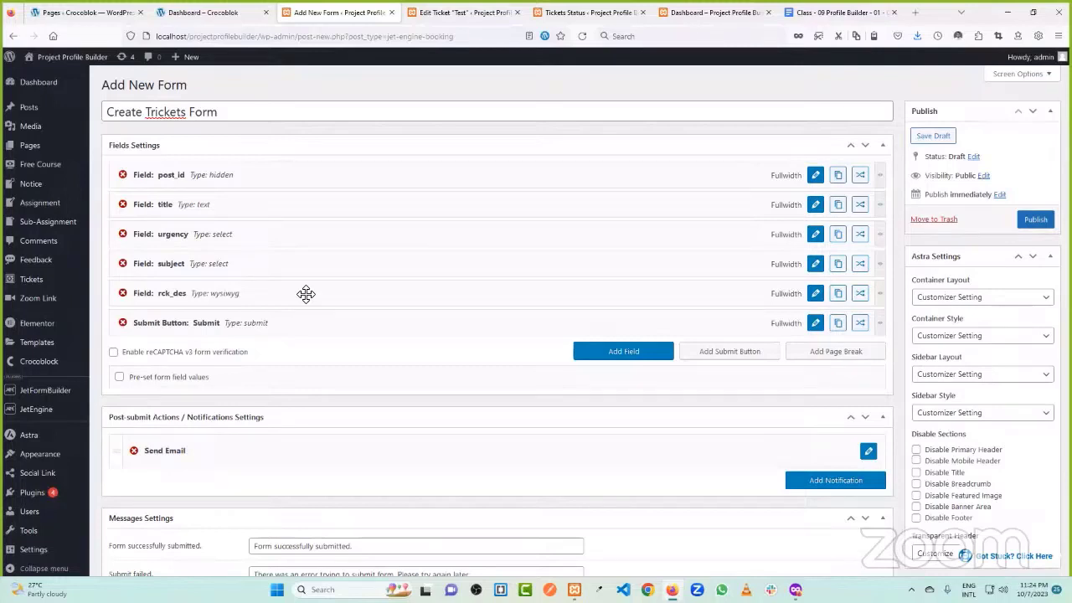
- Review the Test ticket's details in the ticket editor
{"action": "left_click", "coordinate": [479, 12]}
{"action": "scroll", "coordinate": [711, 296], "scroll_direction": "up", "scroll_amount": 1}
{"action": "scroll", "coordinate": [1000, 445], "scroll_direction": "down", "scroll_amount": 3}
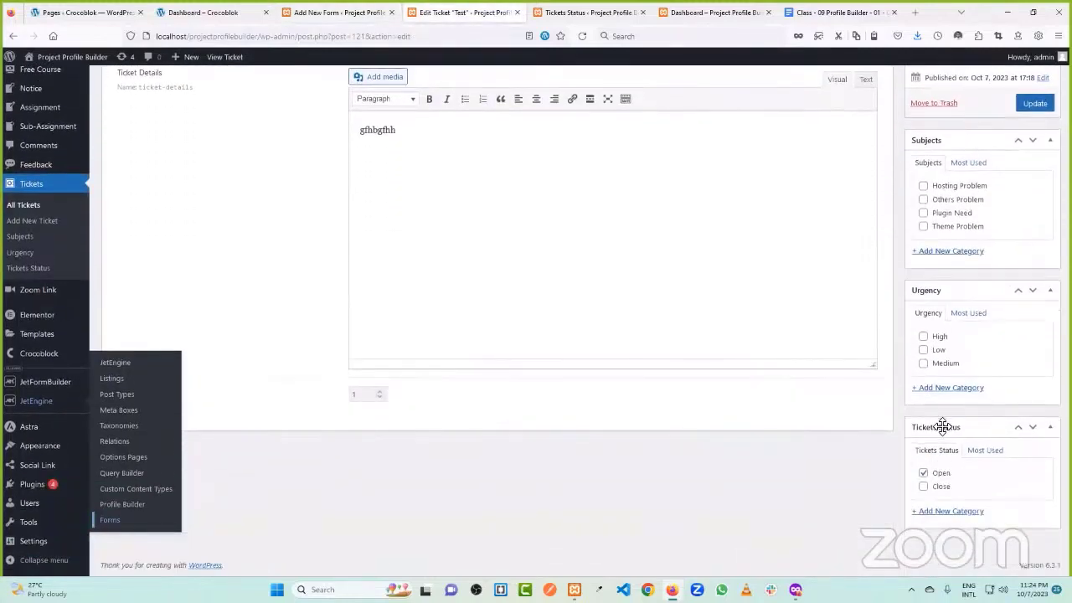
{"action": "scroll", "coordinate": [330, 335], "scroll_direction": "up", "scroll_amount": 3}
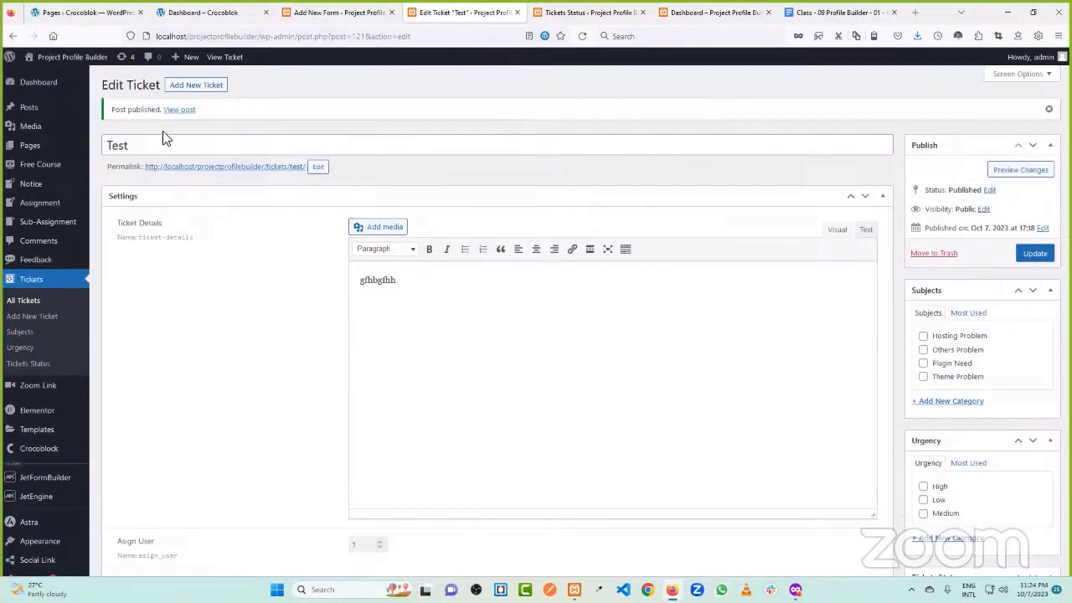
{"action": "left_click_drag", "start_coordinate": [438, 277], "coordinate": [335, 284]}
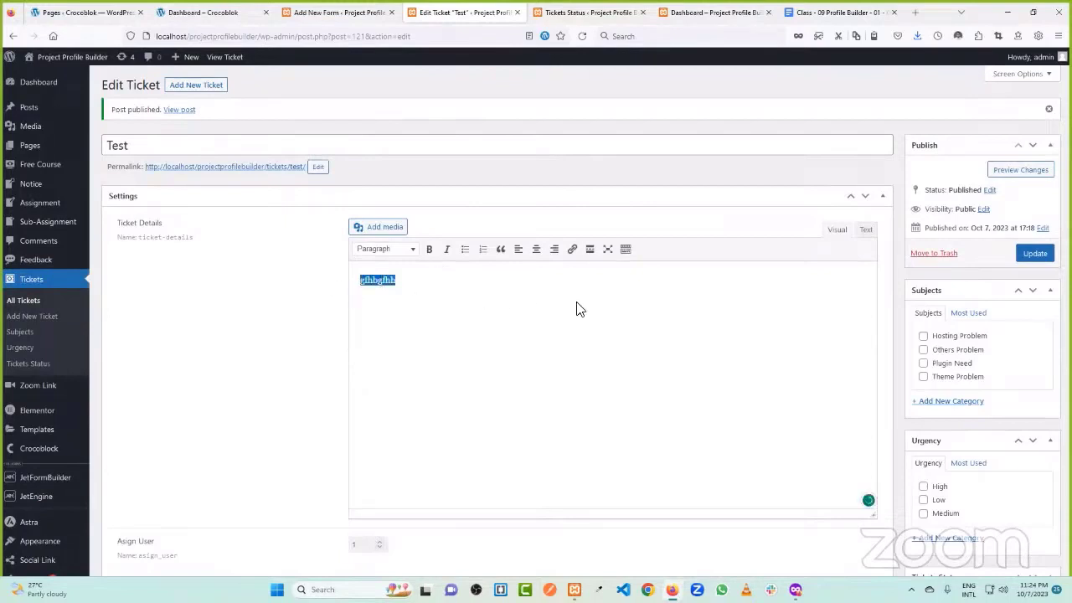
{"action": "scroll", "coordinate": [754, 293], "scroll_direction": "down", "scroll_amount": 2}
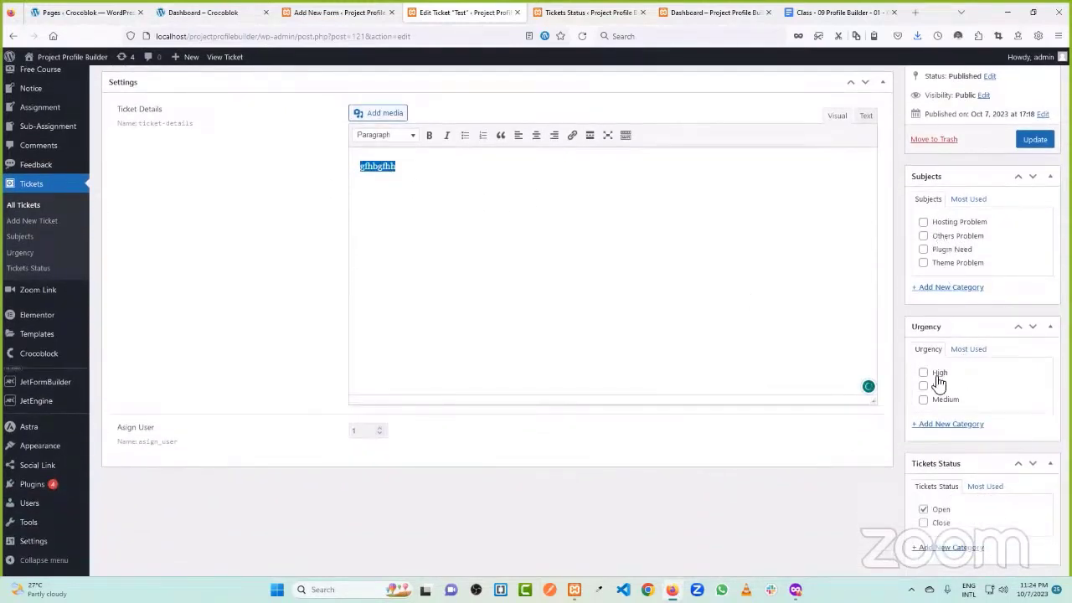
{"action": "scroll", "coordinate": [941, 391], "scroll_direction": "down", "scroll_amount": 1}
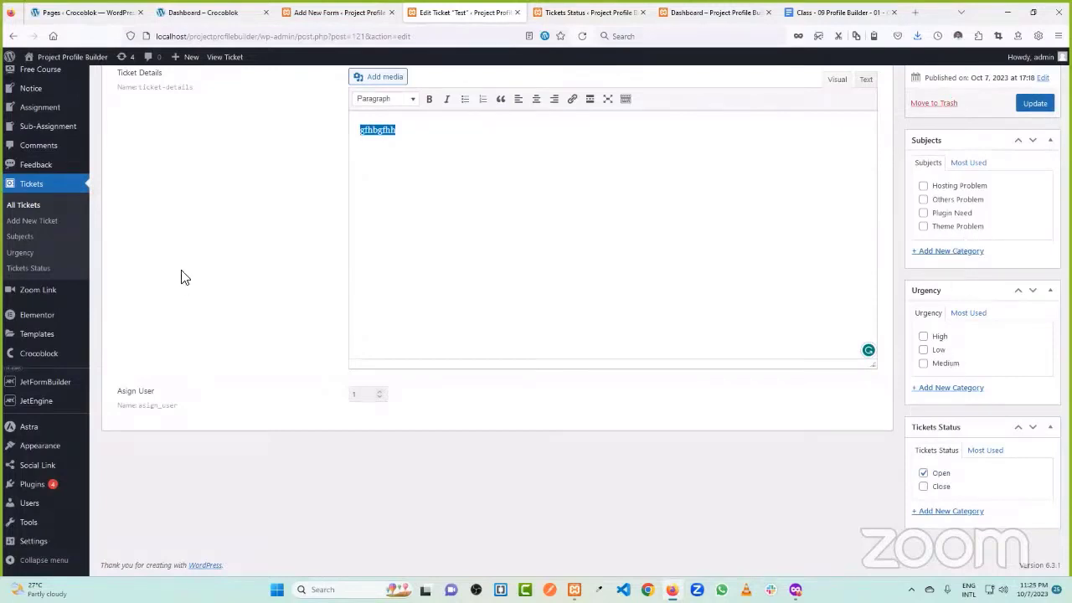
- Open the Tickets Status terms in a new tab to find the Open status ID 4
{"action": "middle_click", "coordinate": [30, 268]}
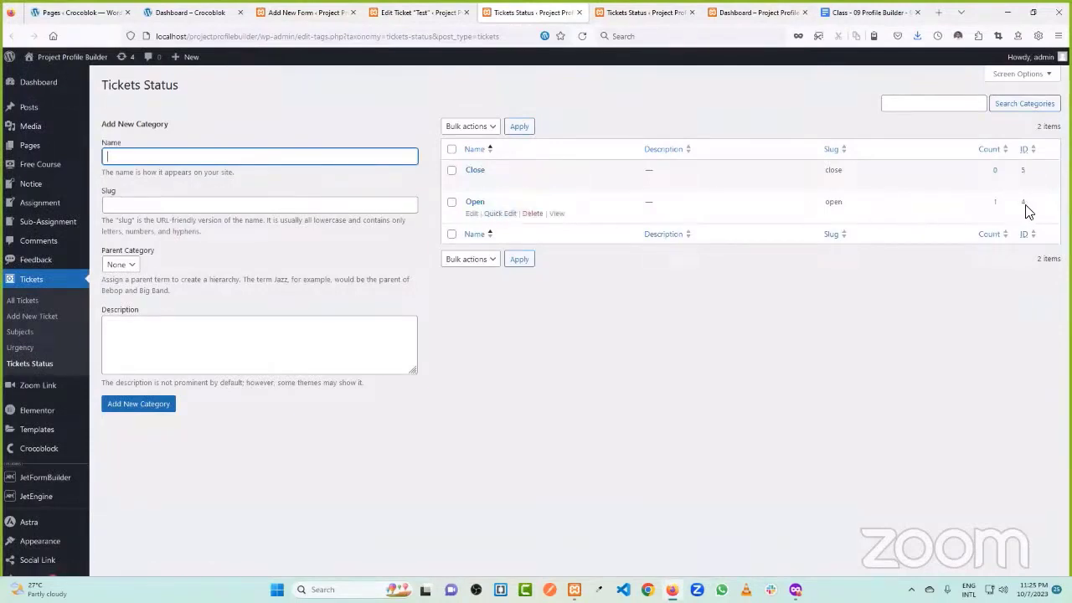
{"action": "left_click", "coordinate": [418, 12]}
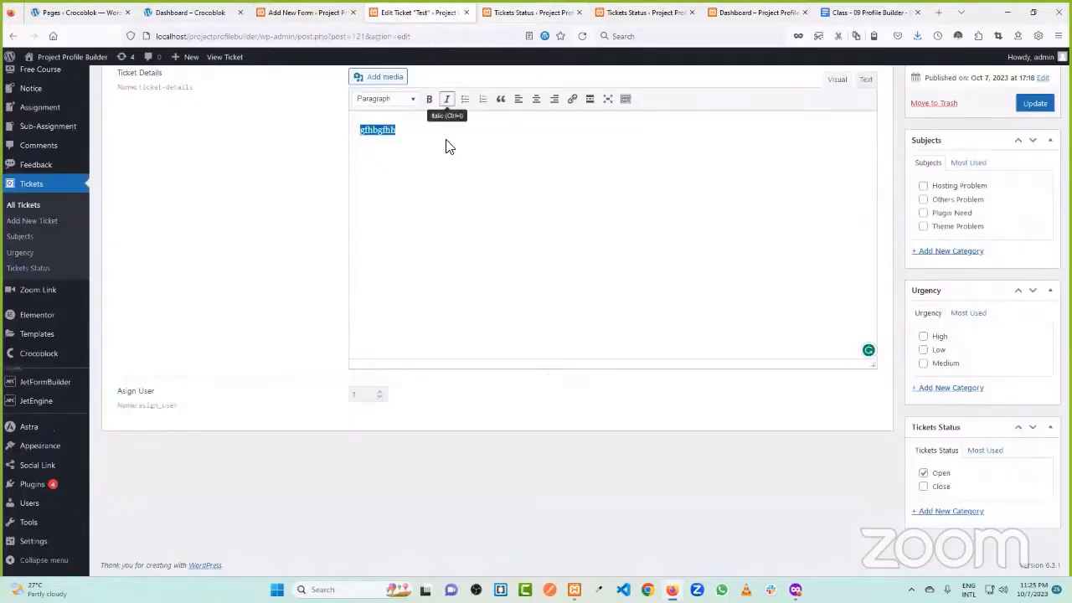
{"action": "scroll", "coordinate": [363, 222], "scroll_direction": "up", "scroll_amount": 3}
{"action": "left_click", "coordinate": [305, 12]}
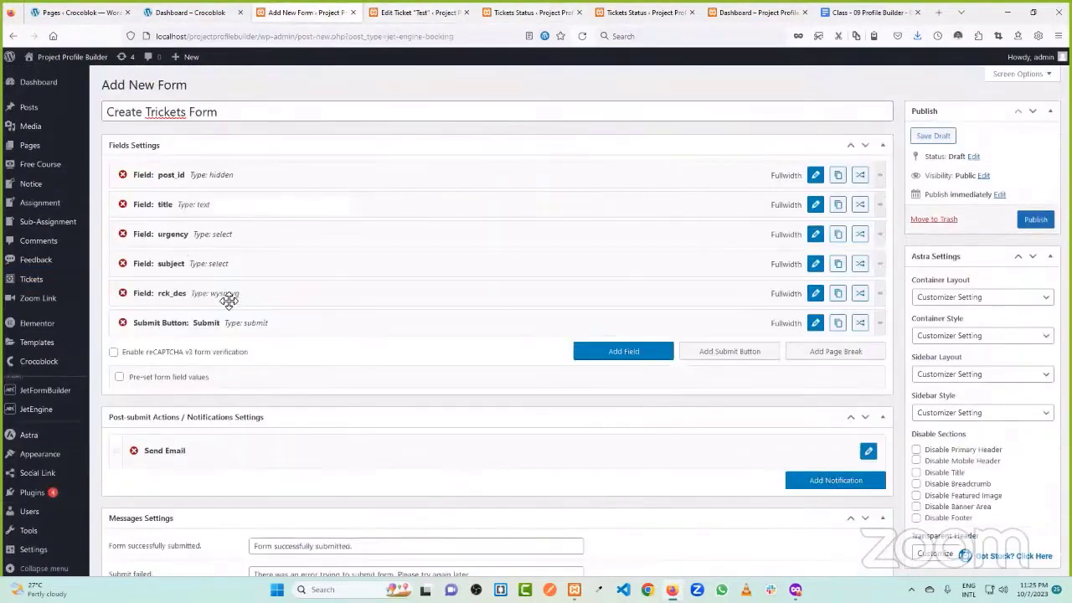
- Add a new field above the Submit button and make it a Hidden field
{"action": "scroll", "coordinate": [226, 314], "scroll_direction": "down", "scroll_amount": 1}
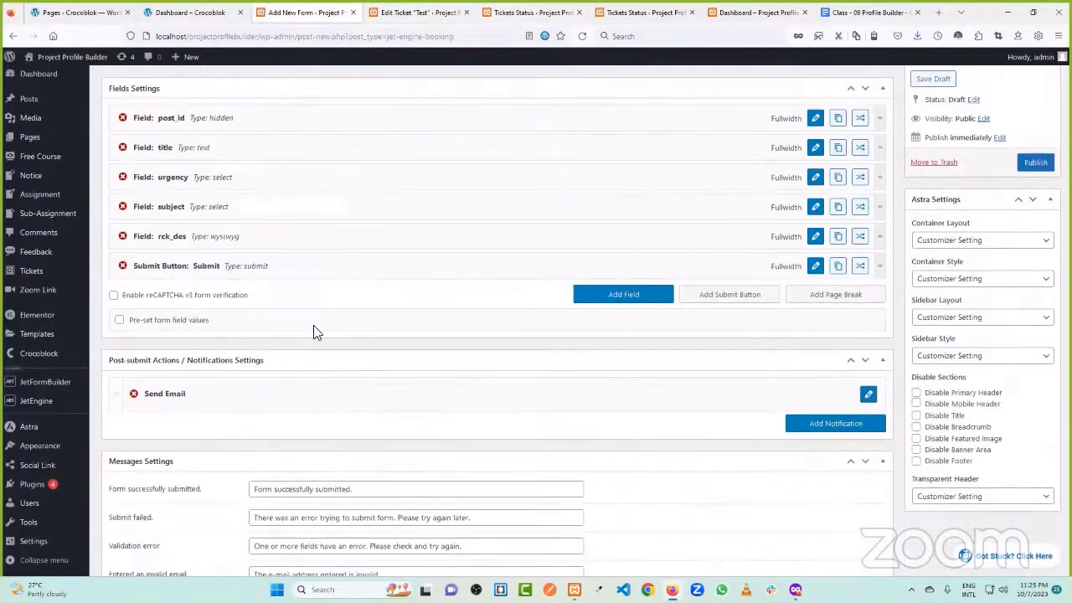
{"action": "left_click", "coordinate": [634, 299]}
{"action": "left_click_drag", "start_coordinate": [659, 301], "coordinate": [455, 288]}
{"action": "left_click", "coordinate": [813, 268]}
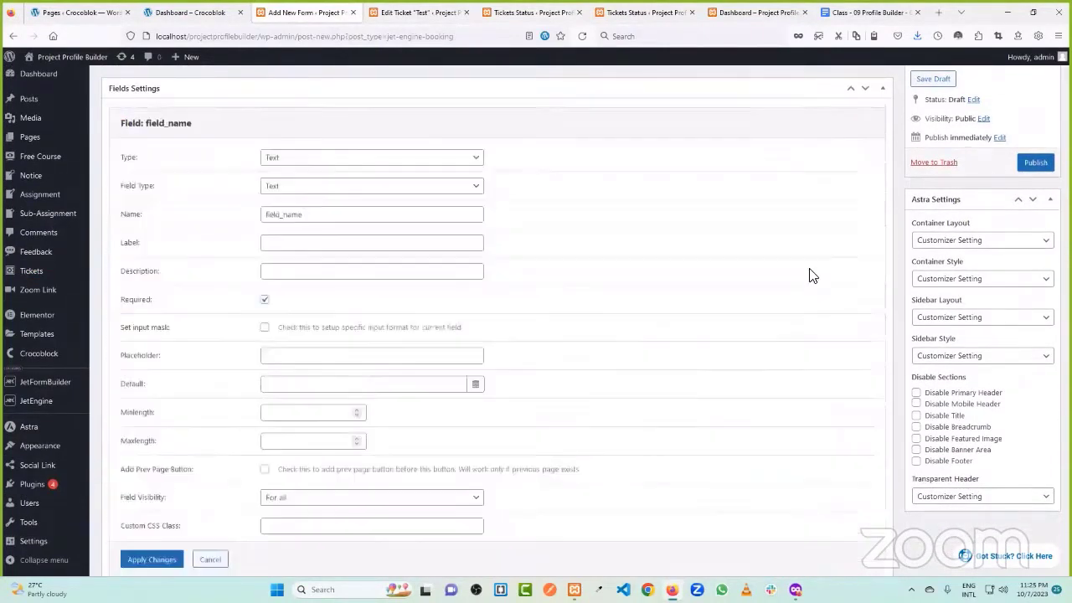
{"action": "left_click", "coordinate": [299, 164]}
{"action": "left_click", "coordinate": [298, 209]}
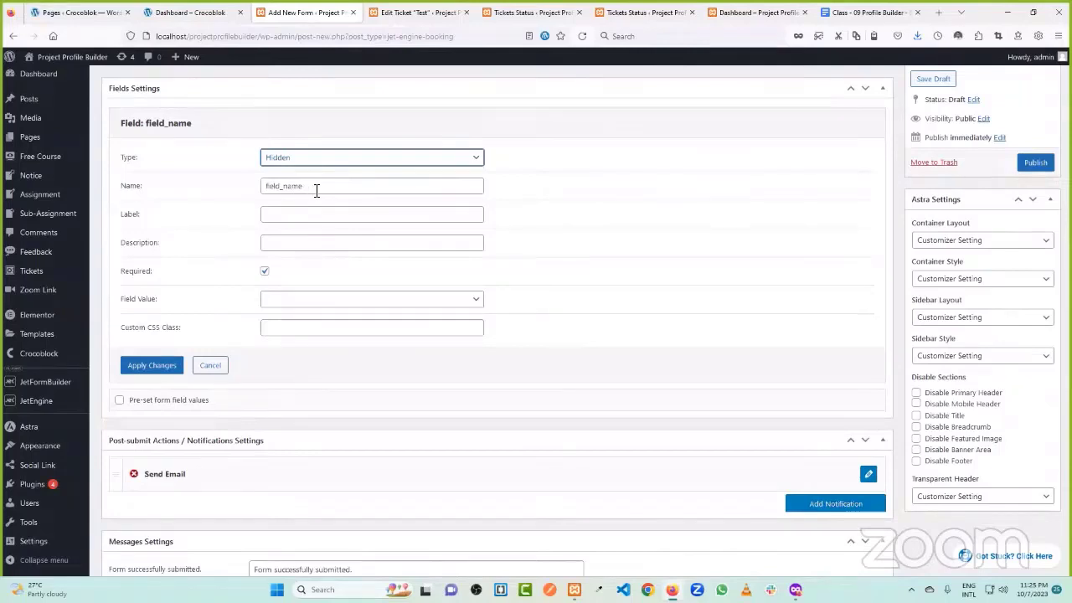
- Name the hidden field tickets_status and give it a Manual Input value of 4
{"action": "left_click_drag", "start_coordinate": [319, 190], "coordinate": [239, 187]}
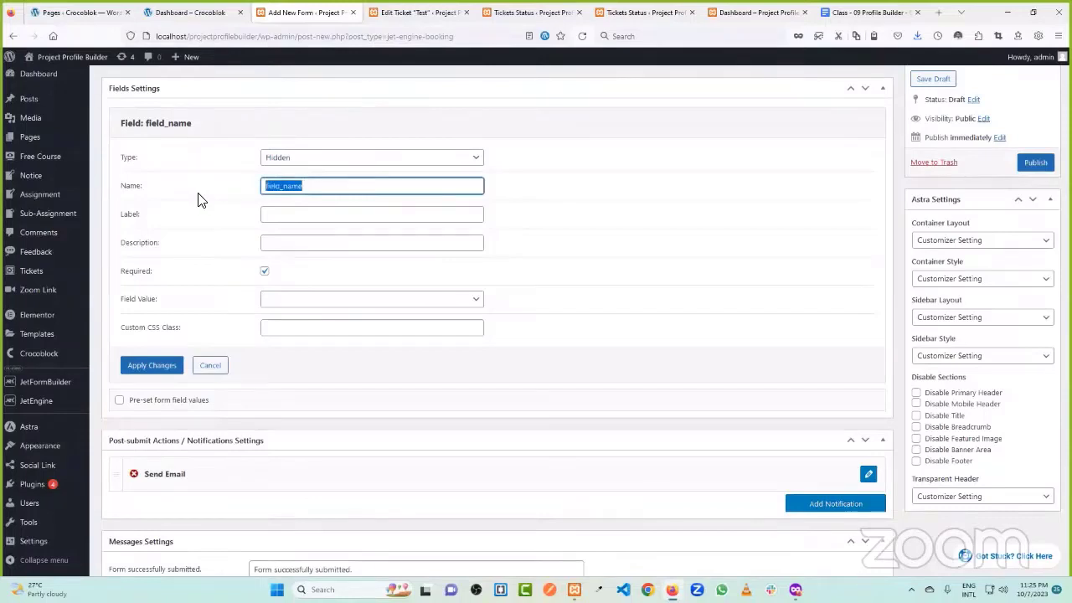
{"action": "key", "text": "BackSpace"}
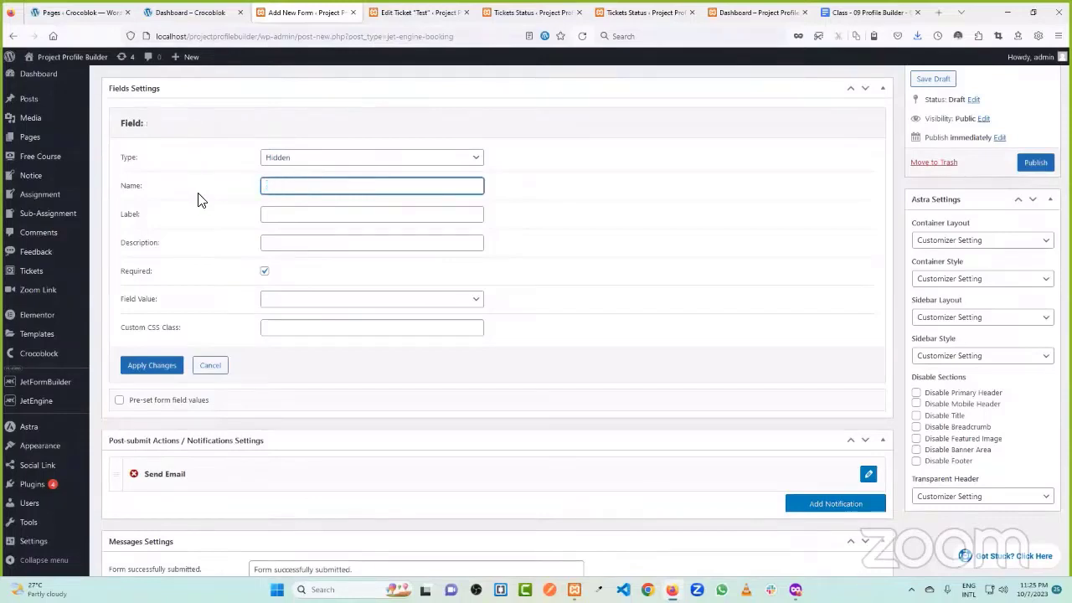
{"action": "type", "text": "tickets_status"}
{"action": "key", "text": "Tab"}
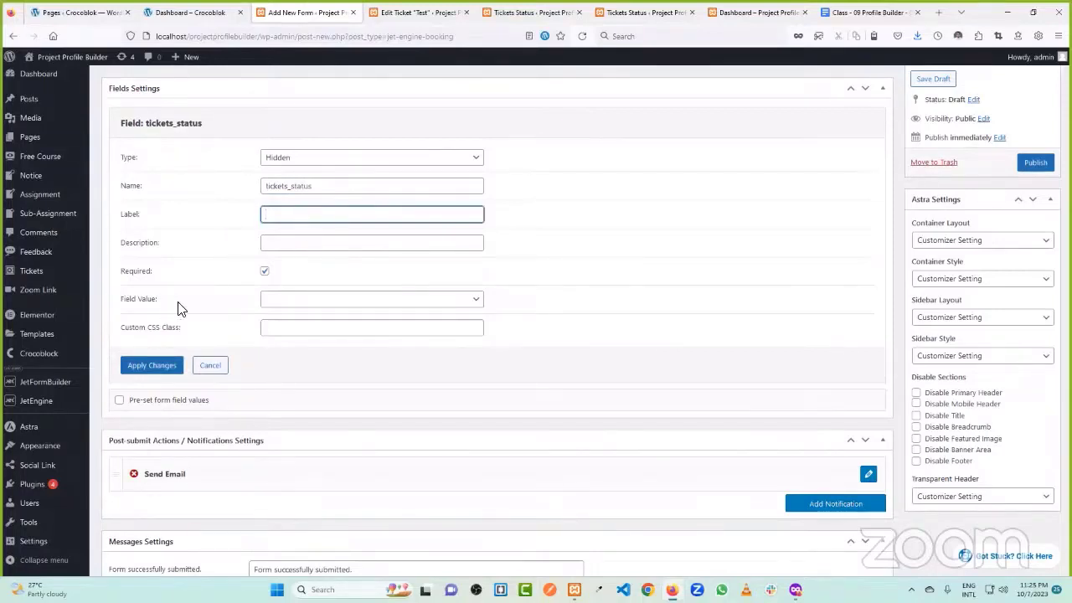
{"action": "left_click", "coordinate": [308, 305]}
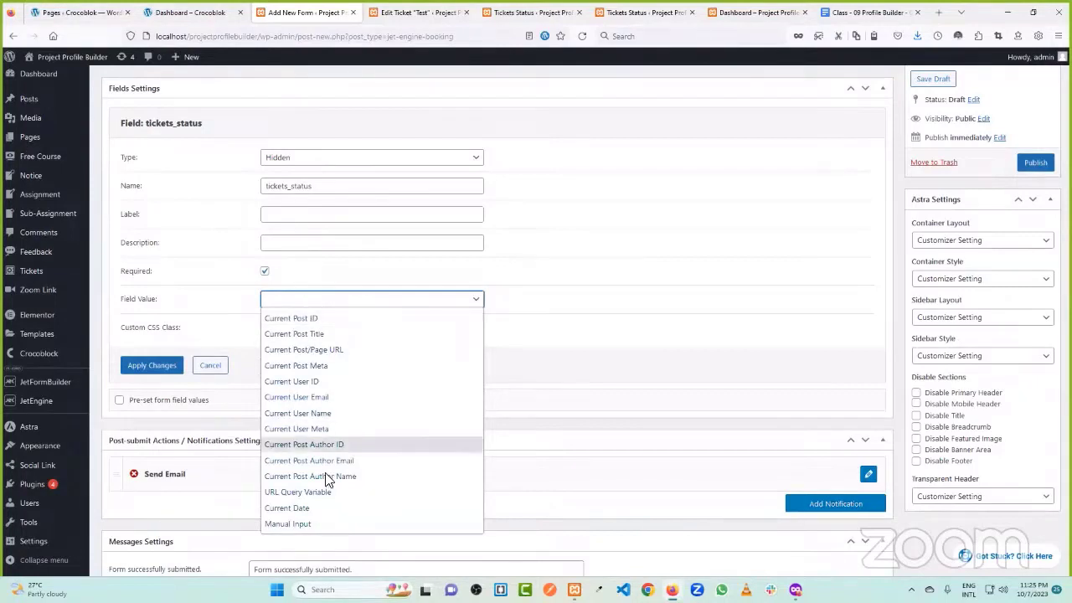
{"action": "left_click", "coordinate": [325, 524]}
{"action": "left_click", "coordinate": [306, 328]}
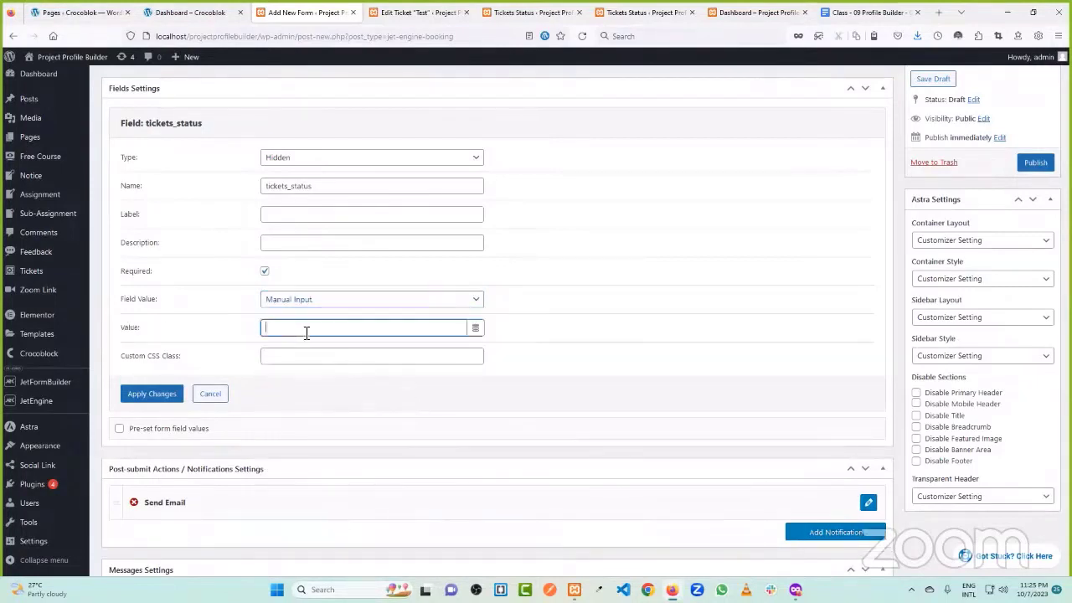
{"action": "left_click", "coordinate": [234, 338]}
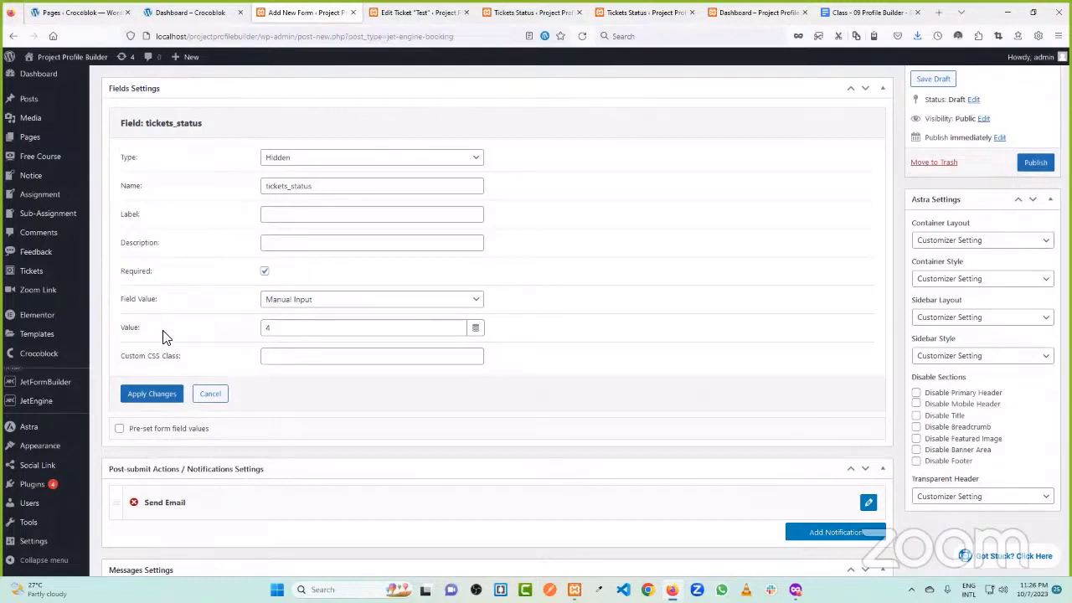
{"action": "left_click_drag", "start_coordinate": [294, 330], "coordinate": [238, 335]}
{"action": "left_click", "coordinate": [198, 327]}
- Confirm the Hidden type and Manual Input source, then apply the tickets_status settings
{"action": "left_click", "coordinate": [289, 301]}
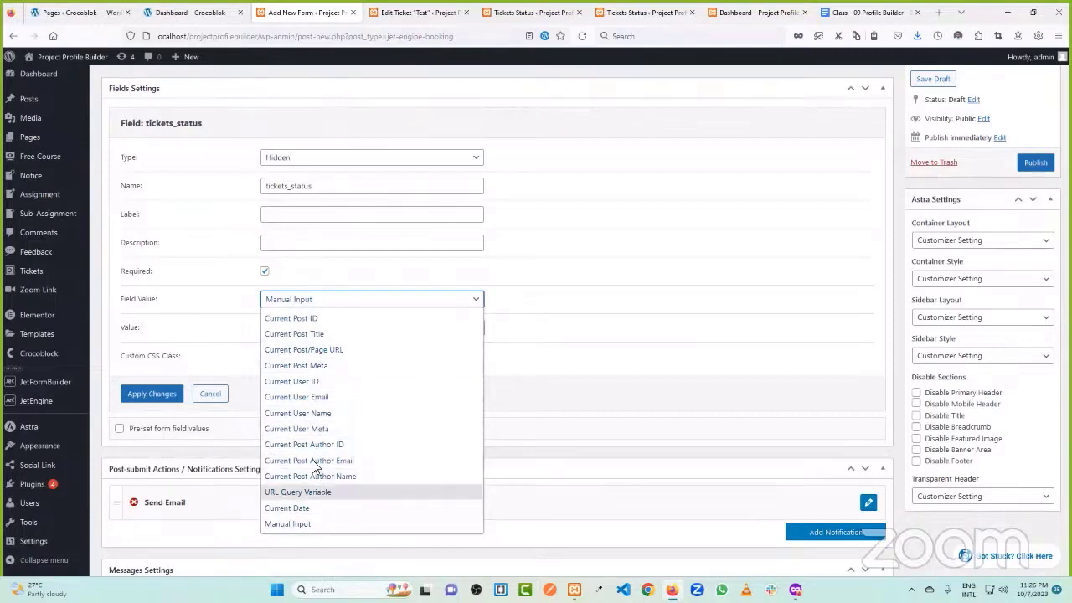
{"action": "left_click", "coordinate": [243, 318]}
{"action": "left_click", "coordinate": [298, 159]}
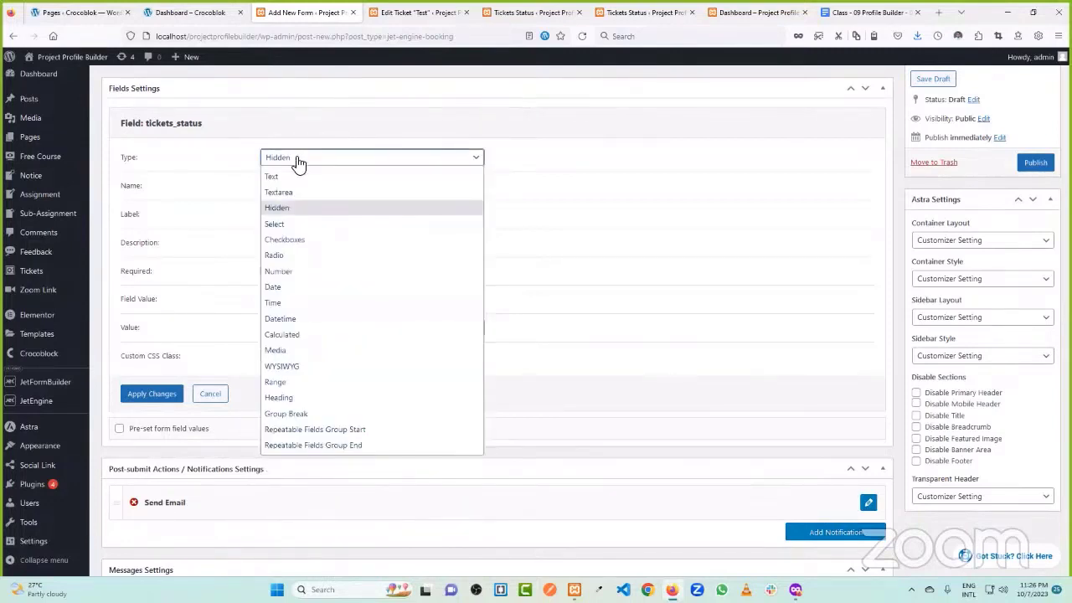
{"action": "left_click", "coordinate": [304, 163]}
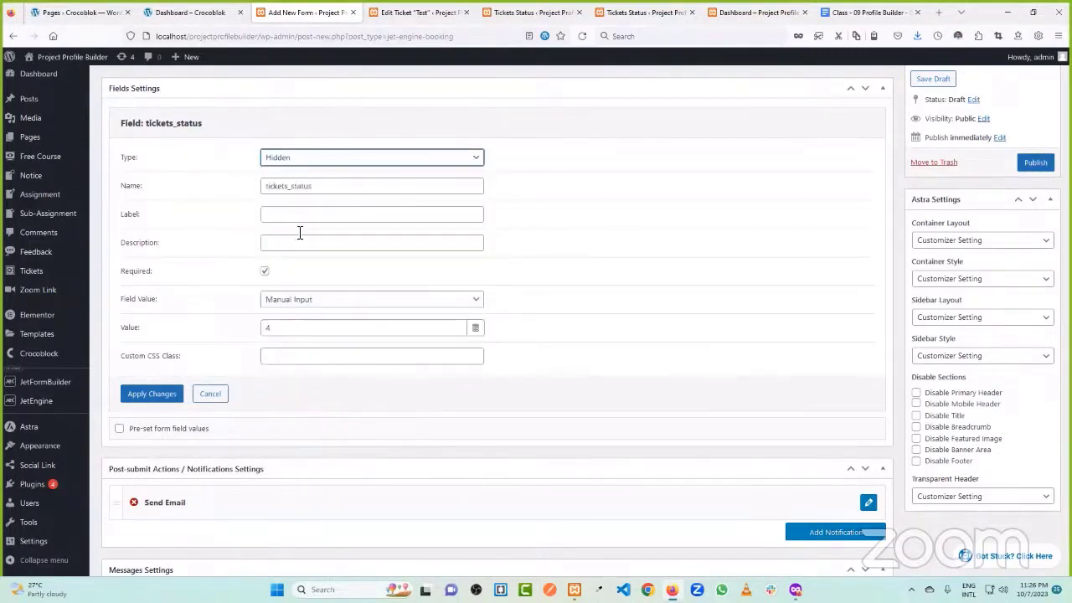
{"action": "left_click", "coordinate": [301, 305]}
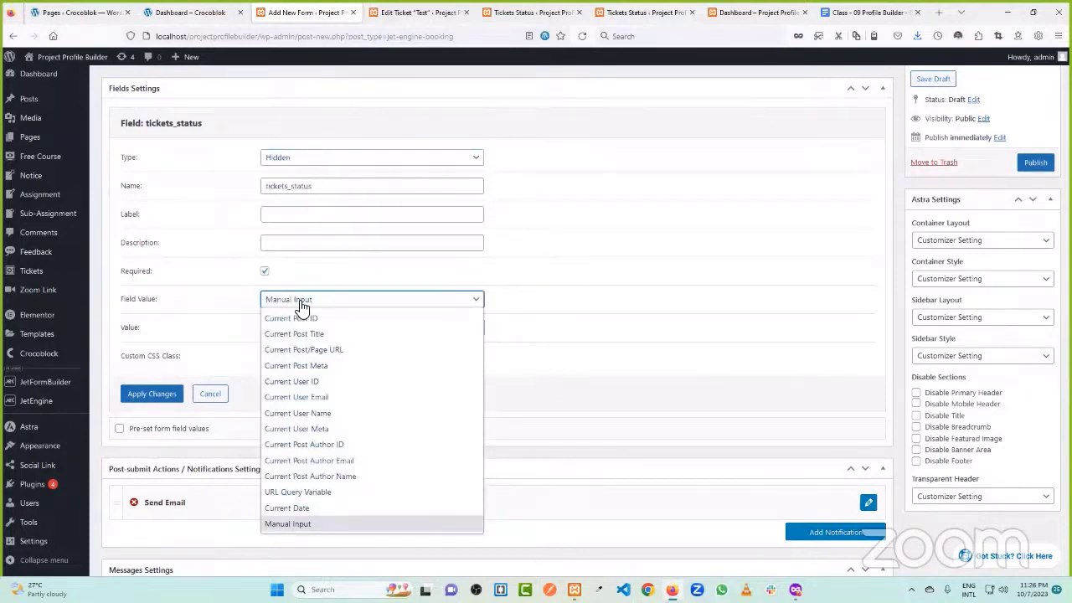
{"action": "left_click", "coordinate": [301, 308]}
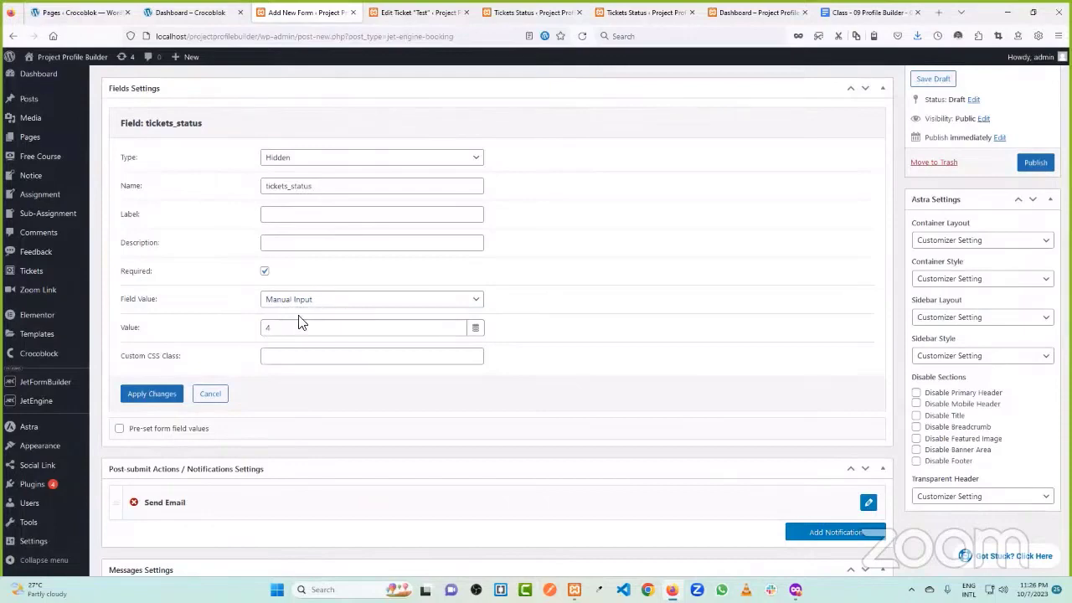
{"action": "left_click", "coordinate": [151, 394]}
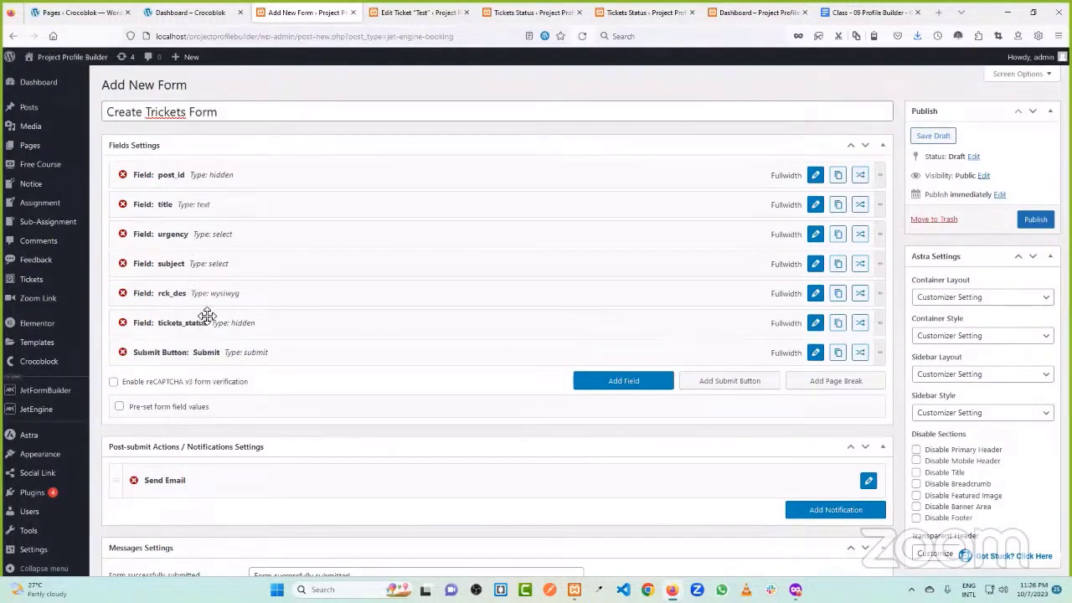
- Change the form's Send Email post-submit action to Insert/Update Post
{"action": "scroll", "coordinate": [394, 288], "scroll_direction": "down", "scroll_amount": 1}
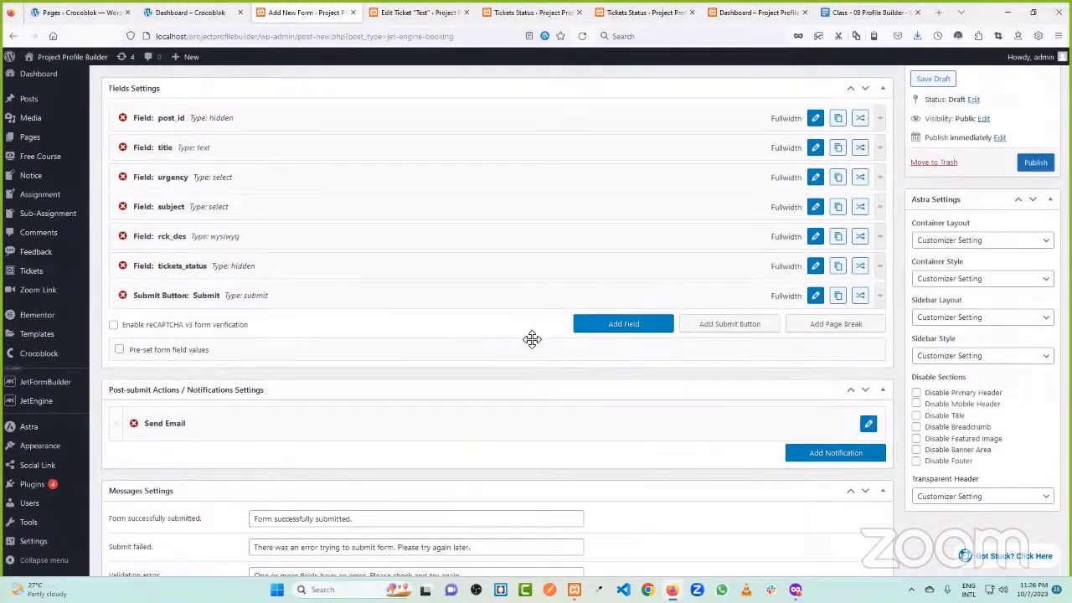
{"action": "scroll", "coordinate": [531, 337], "scroll_direction": "down", "scroll_amount": 1}
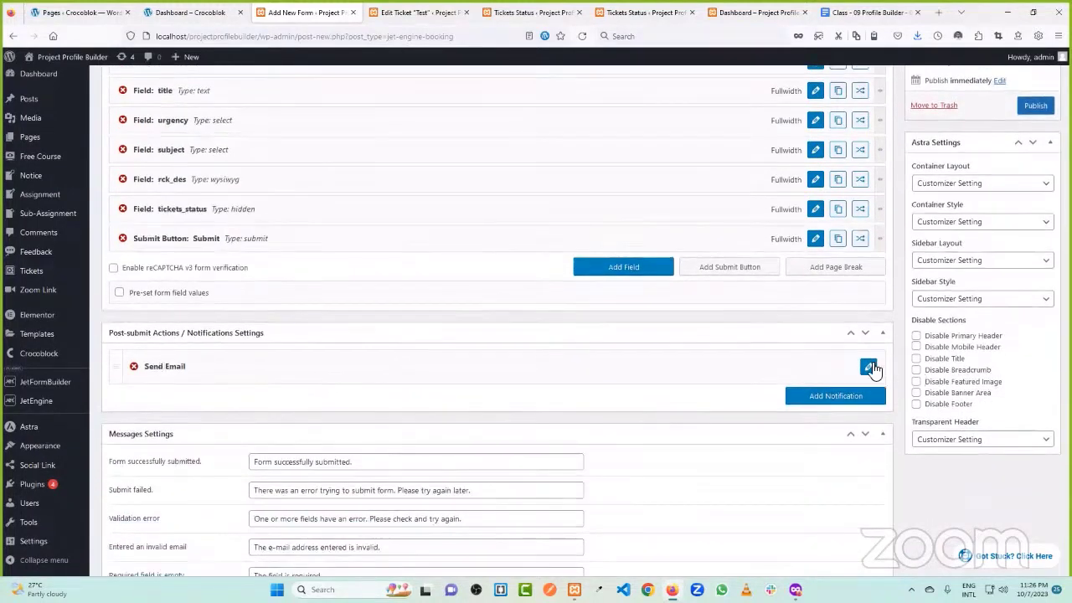
{"action": "scroll", "coordinate": [287, 173], "scroll_direction": "up", "scroll_amount": 2}
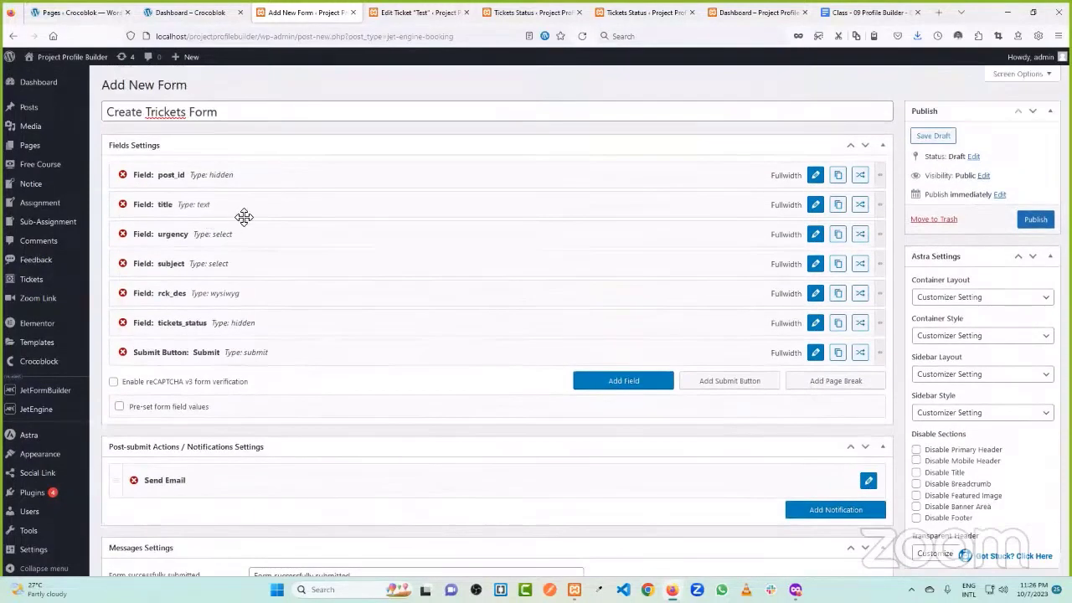
{"action": "mouse_move", "coordinate": [33, 287]}
{"action": "scroll", "coordinate": [339, 255], "scroll_direction": "down", "scroll_amount": 1}
{"action": "scroll", "coordinate": [421, 306], "scroll_direction": "down", "scroll_amount": 1}
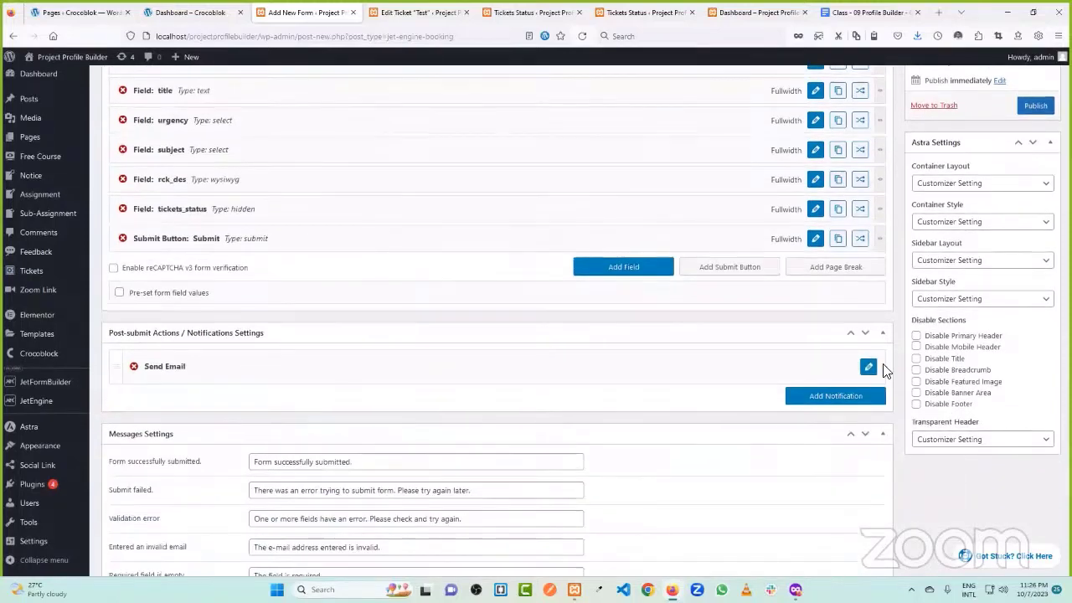
{"action": "left_click", "coordinate": [868, 368]}
{"action": "left_click", "coordinate": [324, 410]}
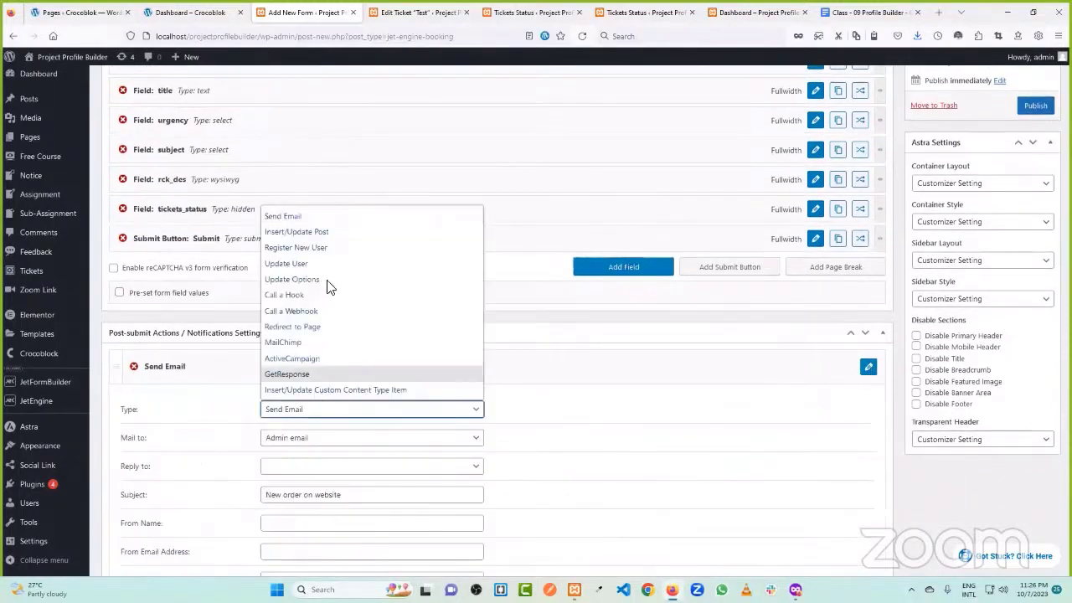
{"action": "left_click", "coordinate": [322, 233]}
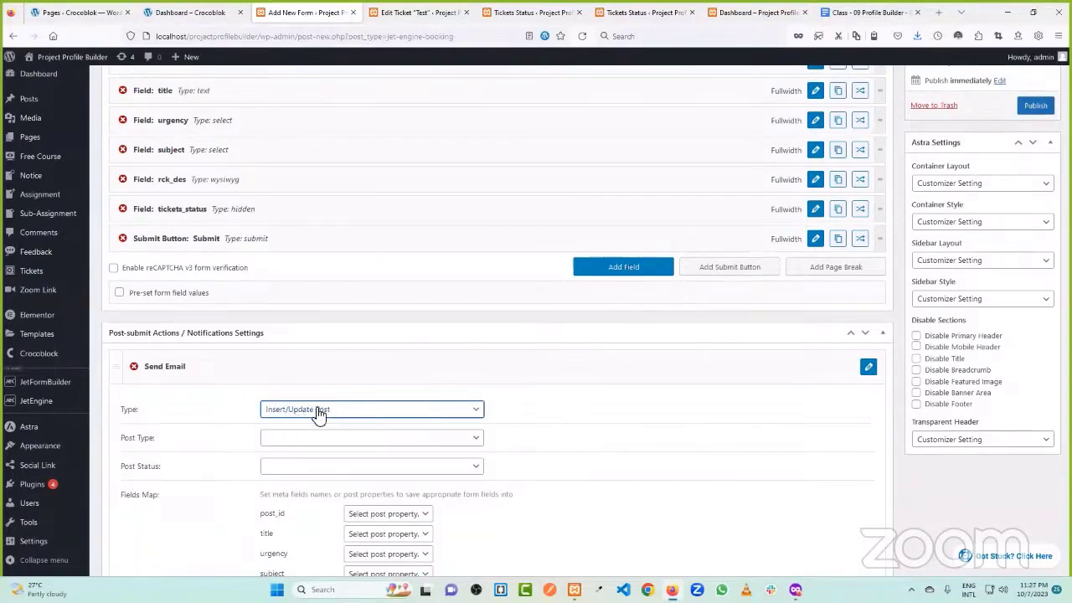
{"action": "scroll", "coordinate": [338, 370], "scroll_direction": "down", "scroll_amount": 1}
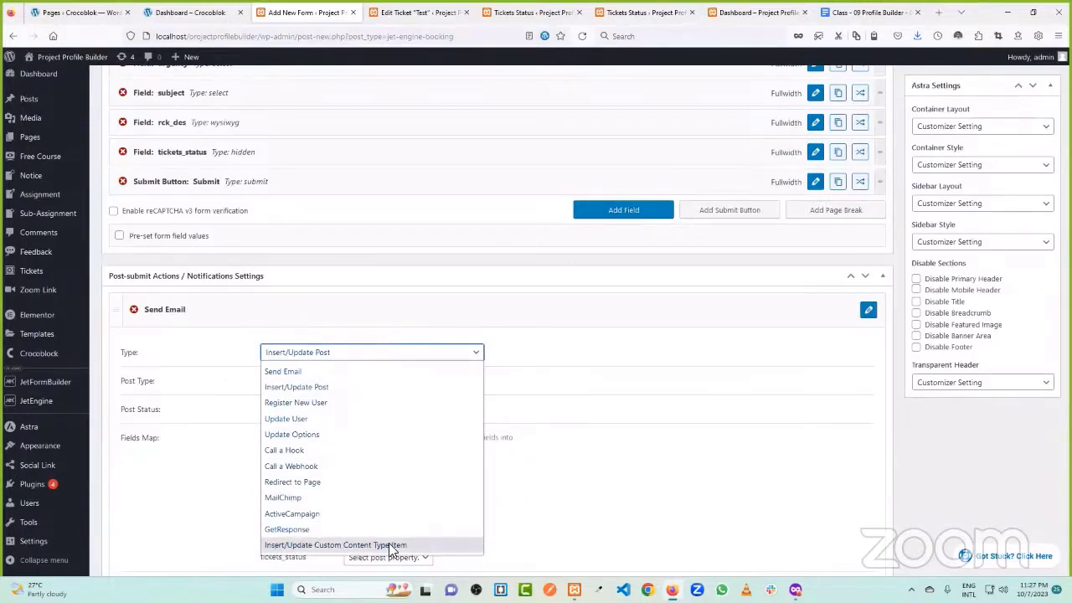
{"action": "left_click", "coordinate": [325, 387]}
- Set the action's Post Type to Tickets and Post Status to Published
{"action": "scroll", "coordinate": [276, 356], "scroll_direction": "down", "scroll_amount": 1}
{"action": "left_click", "coordinate": [302, 324]}
{"action": "scroll", "coordinate": [325, 216], "scroll_direction": "down", "scroll_amount": 3}
{"action": "left_click", "coordinate": [319, 290]}
{"action": "left_click", "coordinate": [330, 352]}
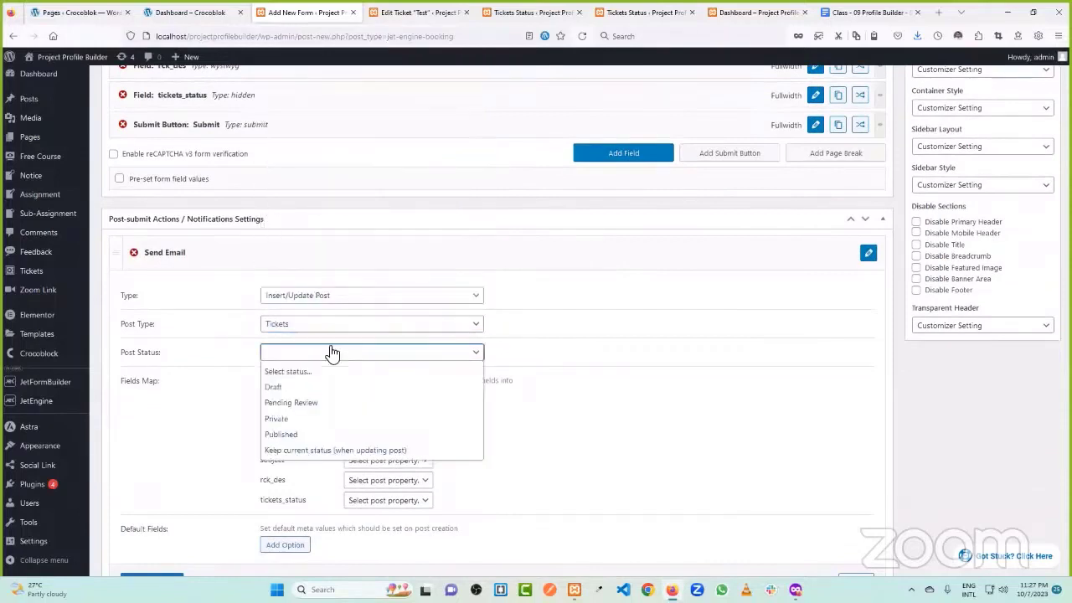
{"action": "left_click", "coordinate": [323, 434]}
{"action": "scroll", "coordinate": [324, 432], "scroll_direction": "down", "scroll_amount": 3}
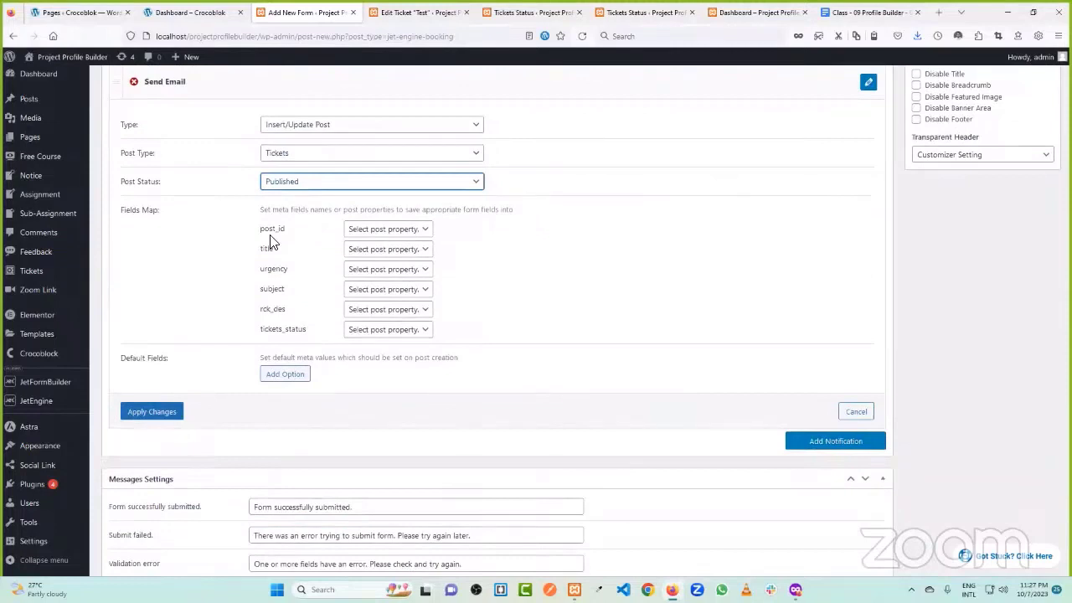
- Map title to Post Title, and urgency and subject to the Urgency and Subjects taxonomy terms
{"action": "left_click", "coordinate": [367, 251]}
{"action": "left_click", "coordinate": [376, 299]}
{"action": "left_click", "coordinate": [379, 272]}
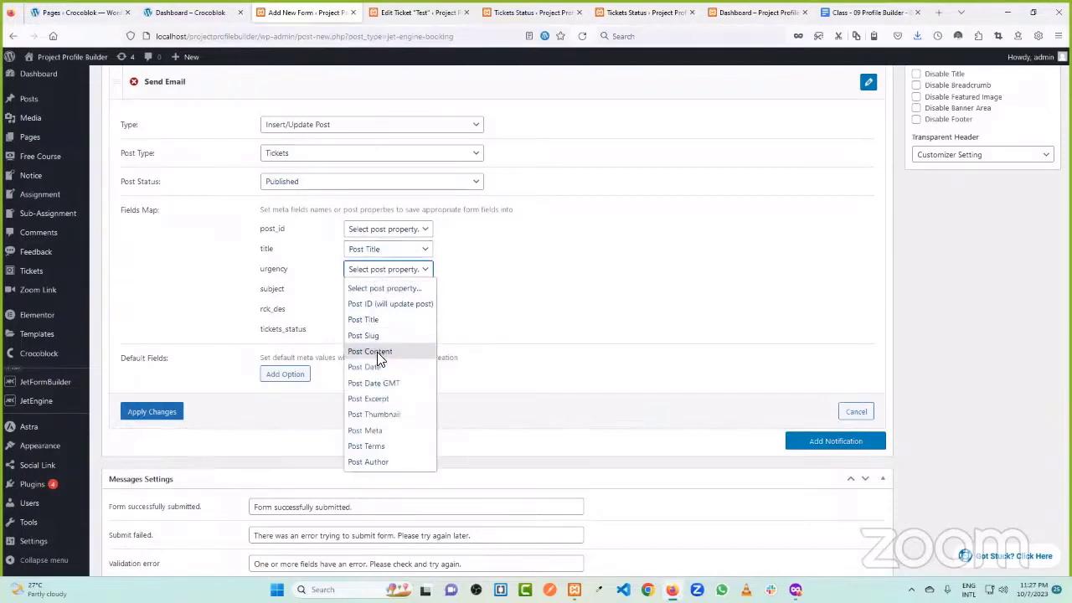
{"action": "left_click", "coordinate": [310, 246]}
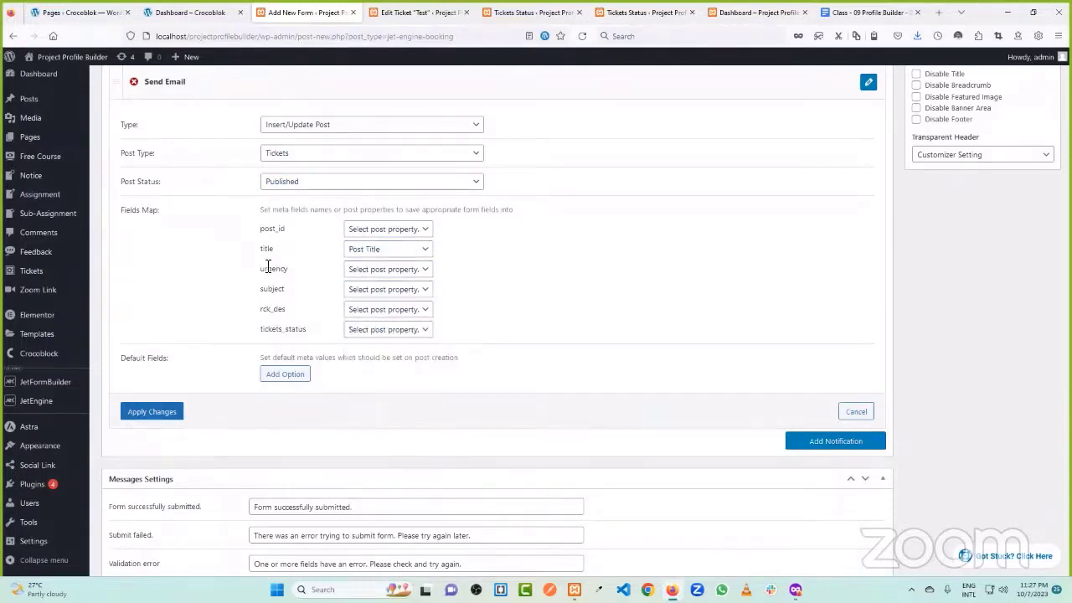
{"action": "left_click", "coordinate": [365, 272]}
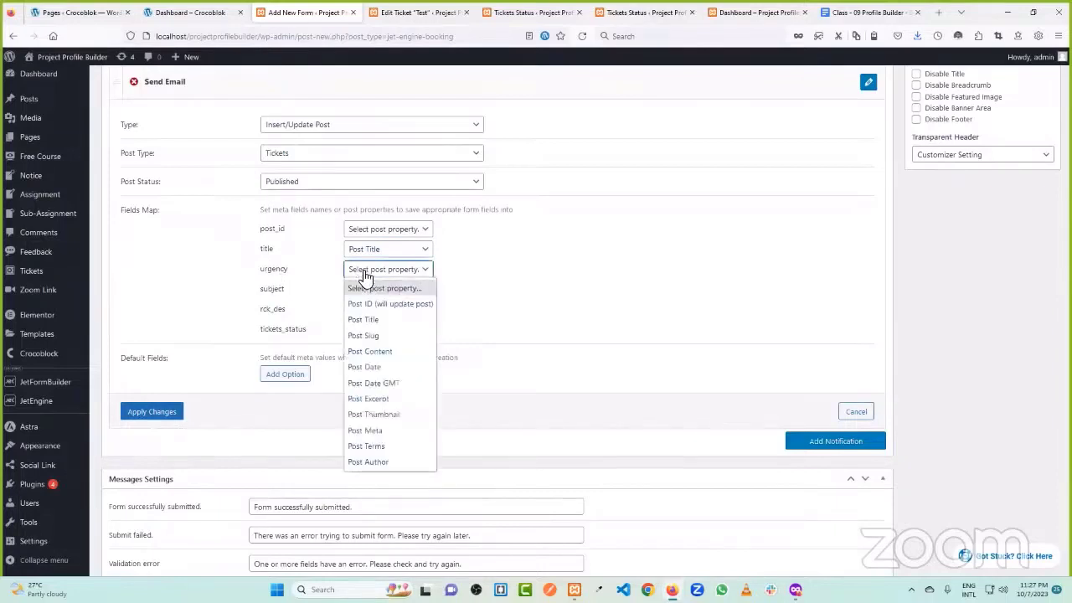
{"action": "left_click", "coordinate": [371, 445]}
{"action": "left_click", "coordinate": [476, 269]}
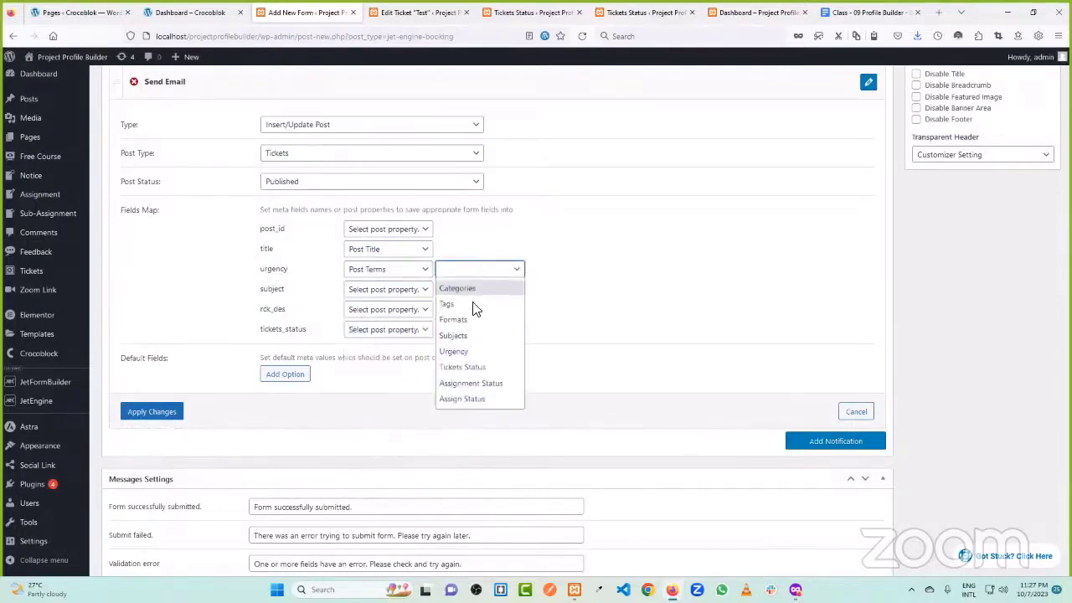
{"action": "left_click", "coordinate": [470, 352]}
{"action": "left_click", "coordinate": [410, 290]}
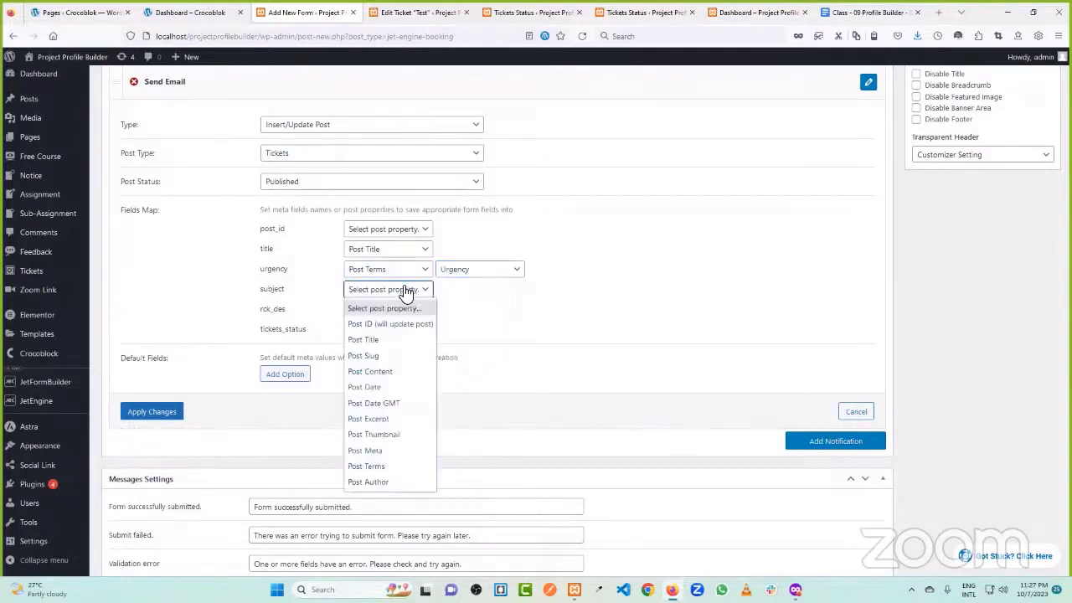
{"action": "left_click", "coordinate": [394, 466]}
{"action": "left_click", "coordinate": [485, 289]}
{"action": "left_click", "coordinate": [488, 356]}
- Map rck_des to Post Content and tickets_status to the Tickets Status taxonomy terms
{"action": "left_click", "coordinate": [384, 310]}
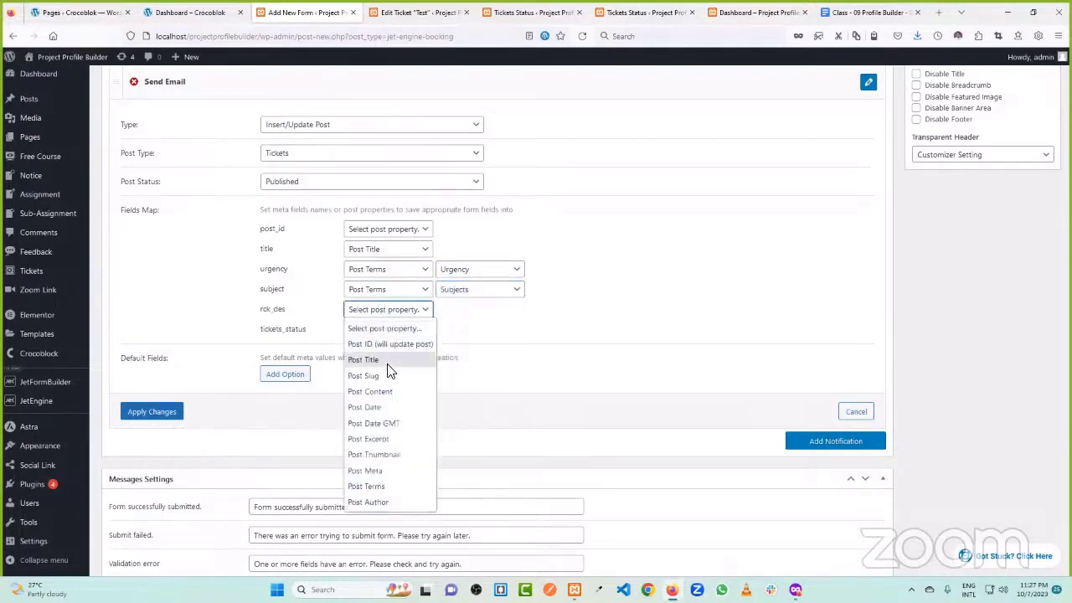
{"action": "left_click", "coordinate": [390, 379]}
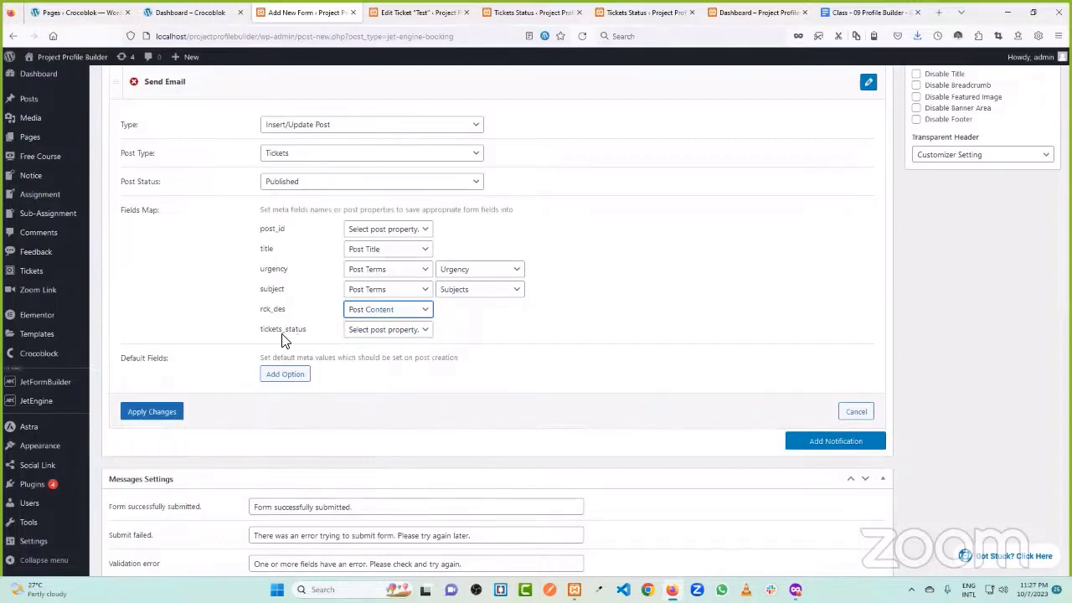
{"action": "scroll", "coordinate": [288, 339], "scroll_direction": "up", "scroll_amount": 5}
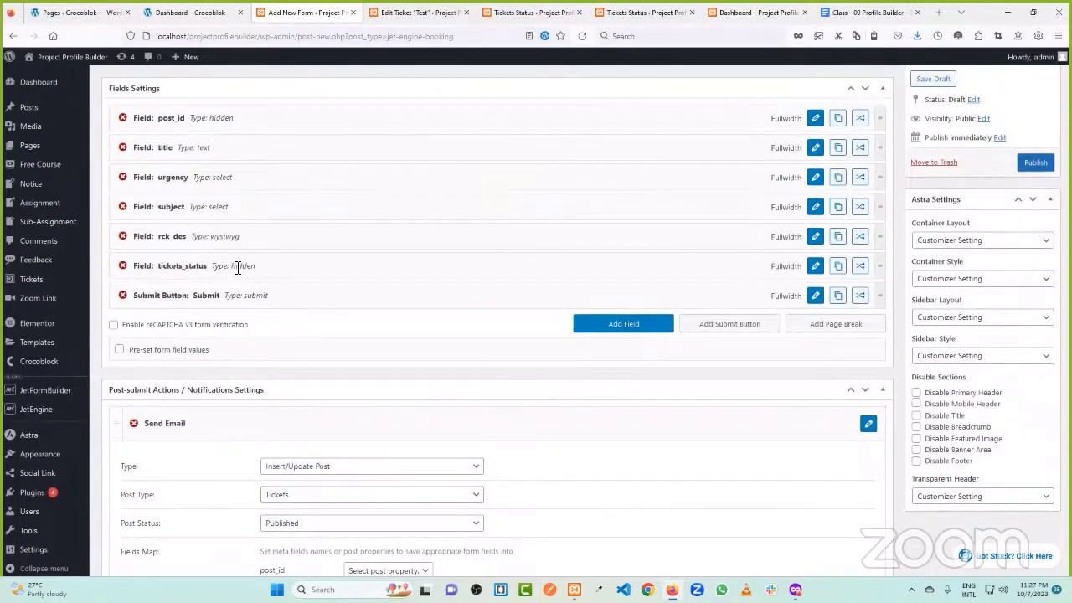
{"action": "scroll", "coordinate": [395, 250], "scroll_direction": "down", "scroll_amount": 5}
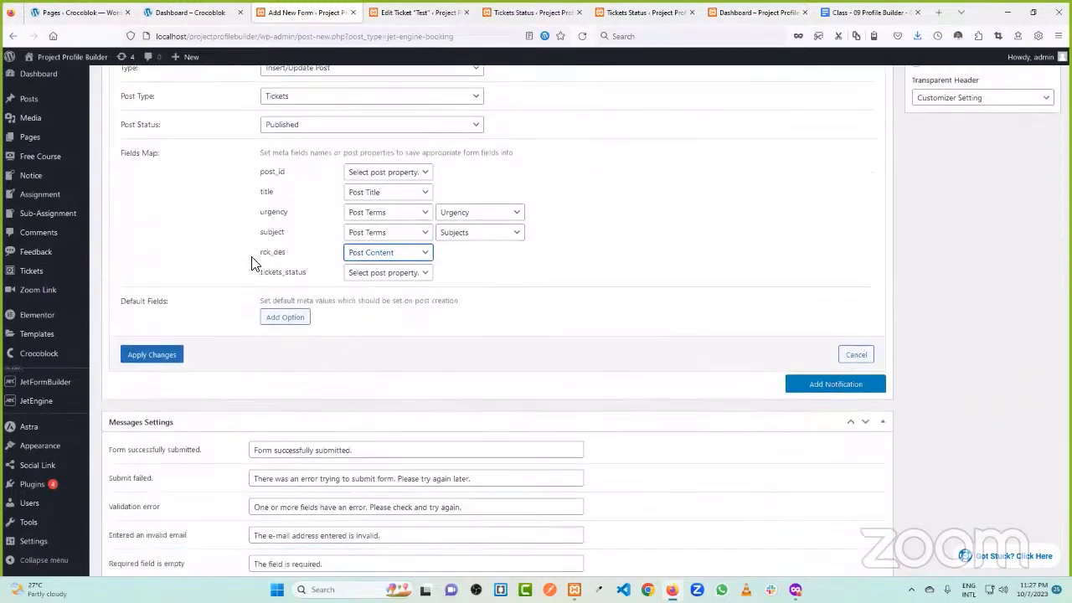
{"action": "left_click", "coordinate": [385, 276]}
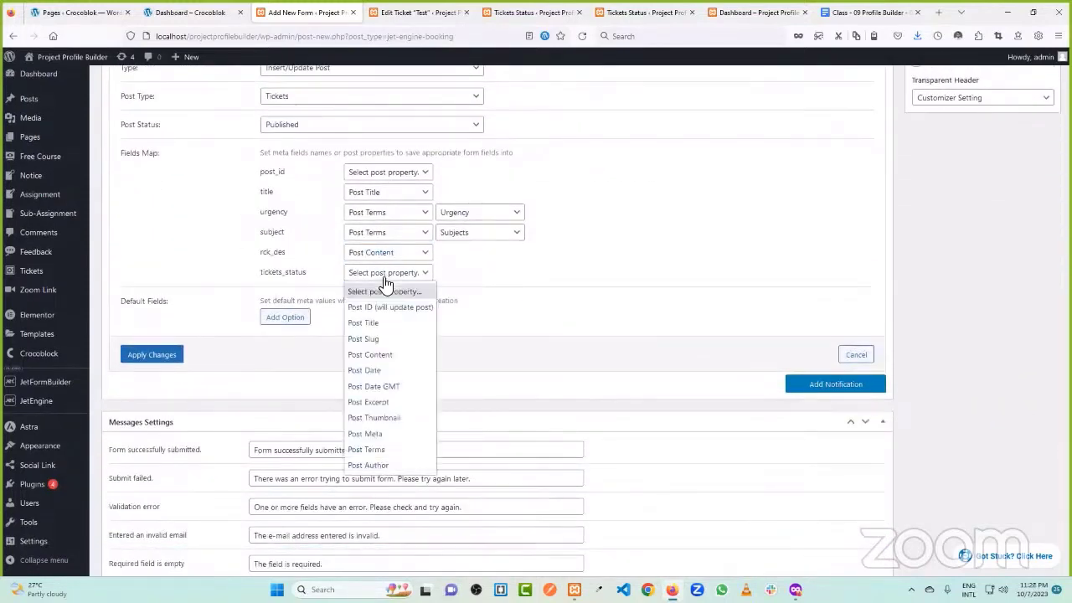
{"action": "left_click", "coordinate": [390, 449]}
{"action": "left_click", "coordinate": [485, 278]}
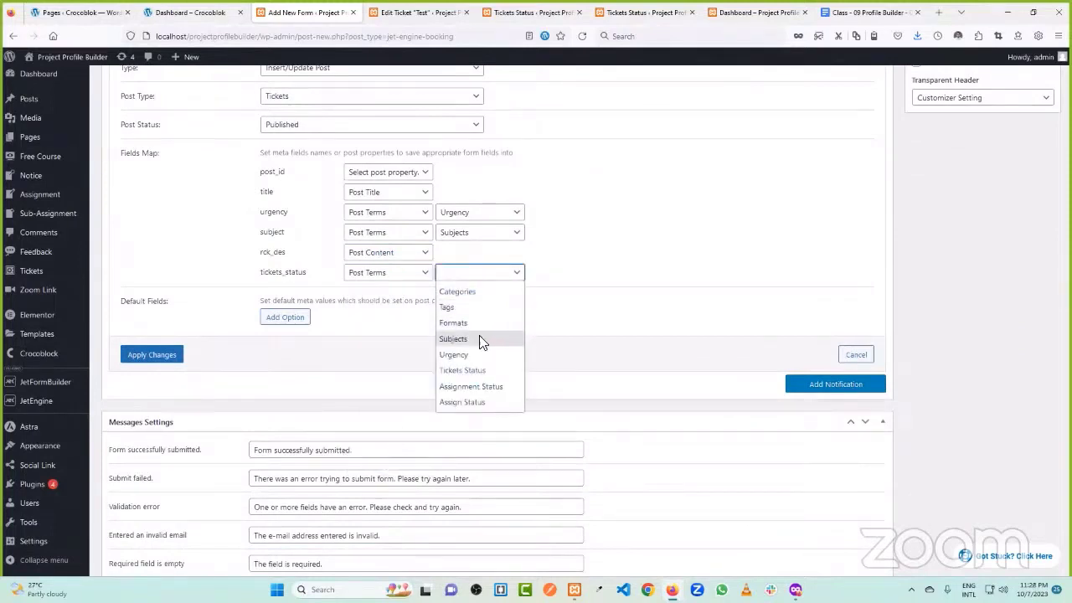
{"action": "left_click", "coordinate": [481, 371]}
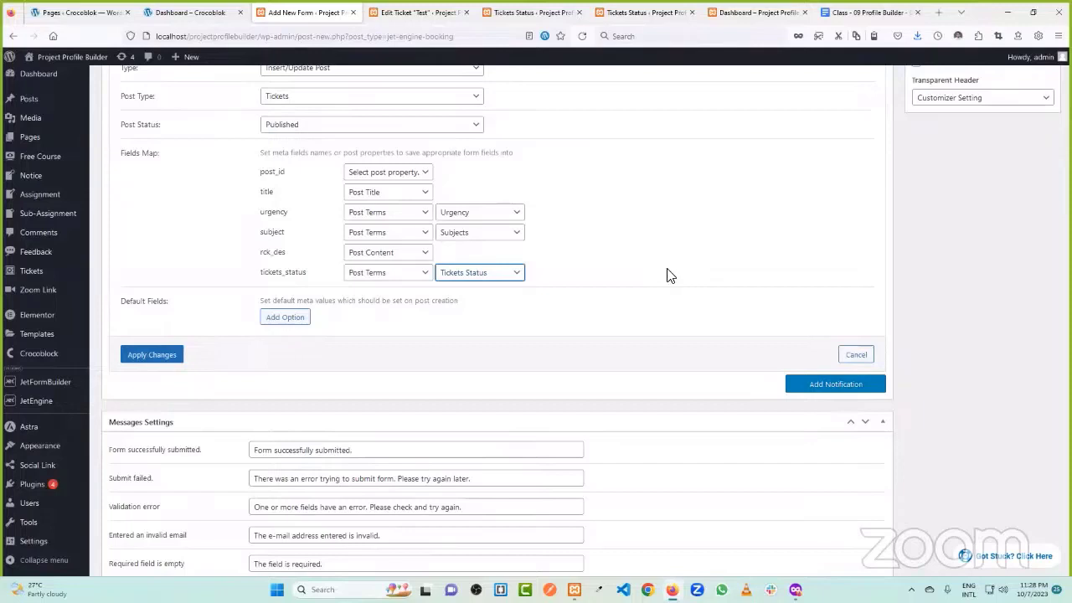
{"action": "scroll", "coordinate": [668, 275], "scroll_direction": "up", "scroll_amount": 3}
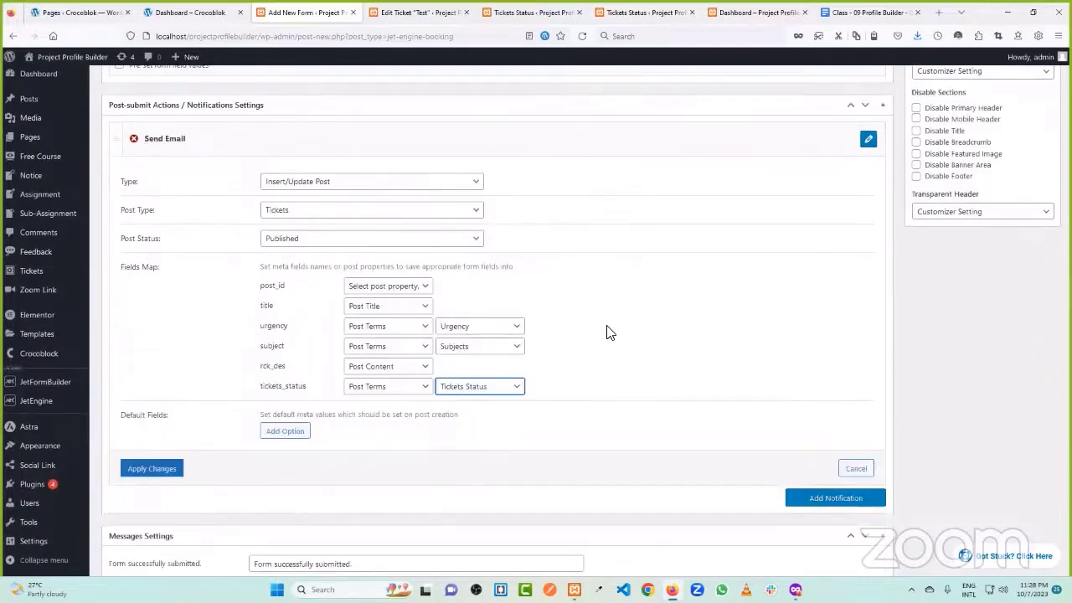
- Apply the Insert/Update Post settings and change the second post-submit action to Redirect to Page
{"action": "left_click", "coordinate": [155, 471]}
{"action": "scroll", "coordinate": [567, 215], "scroll_direction": "up", "scroll_amount": 3}
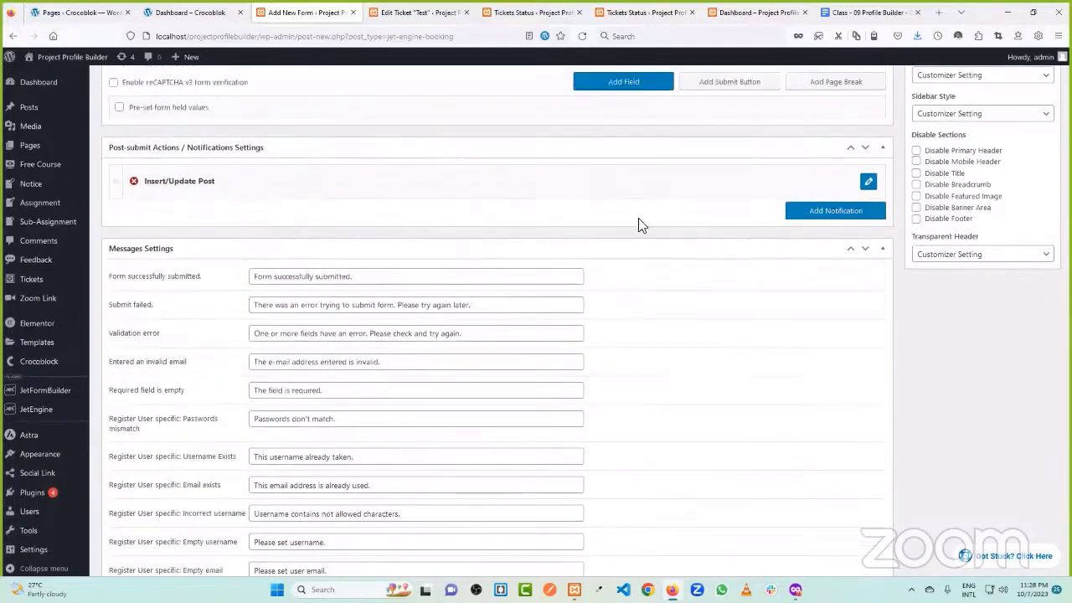
{"action": "left_click", "coordinate": [868, 234]}
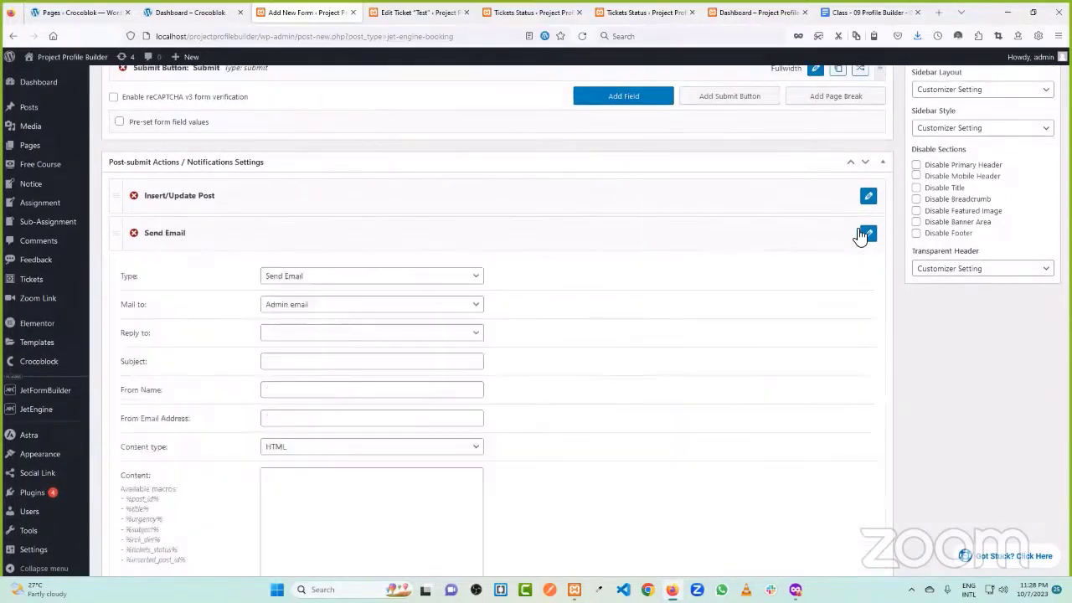
{"action": "left_click", "coordinate": [311, 279]}
{"action": "left_click", "coordinate": [320, 325]}
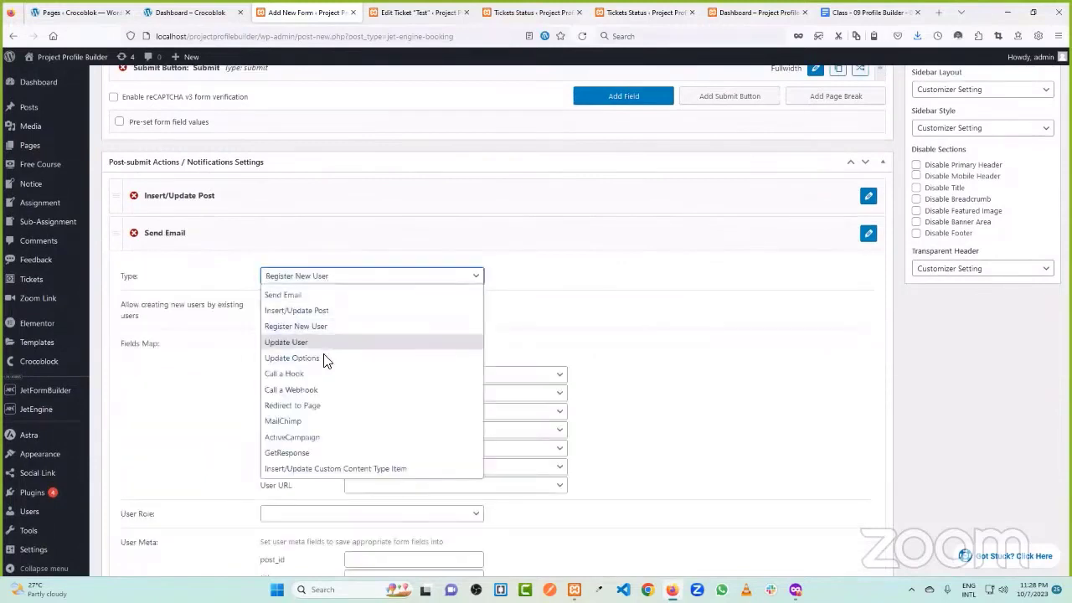
{"action": "left_click", "coordinate": [323, 405]}
- Point the redirect at the Current page, apply it, and publish the form
{"action": "left_click", "coordinate": [326, 306]}
{"action": "left_click", "coordinate": [323, 355]}
{"action": "left_click", "coordinate": [167, 494]}
{"action": "scroll", "coordinate": [796, 265], "scroll_direction": "up", "scroll_amount": 3}
{"action": "left_click", "coordinate": [1035, 219]}
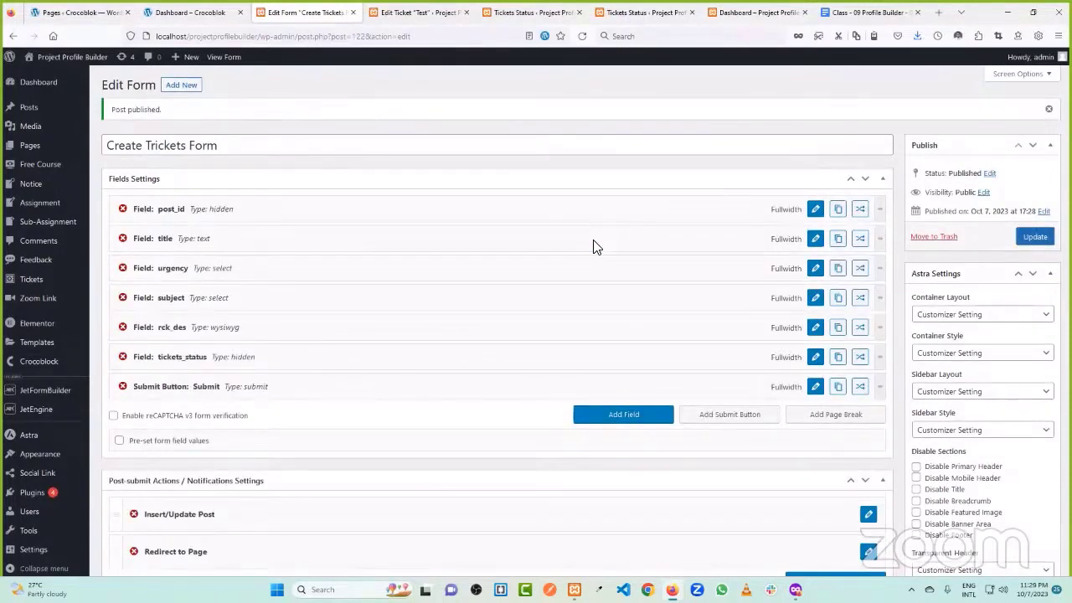
- Check the Tickets Status and front-end Dashboard pages, then return to the Create Trickets Form editor
{"action": "left_click", "coordinate": [529, 12]}
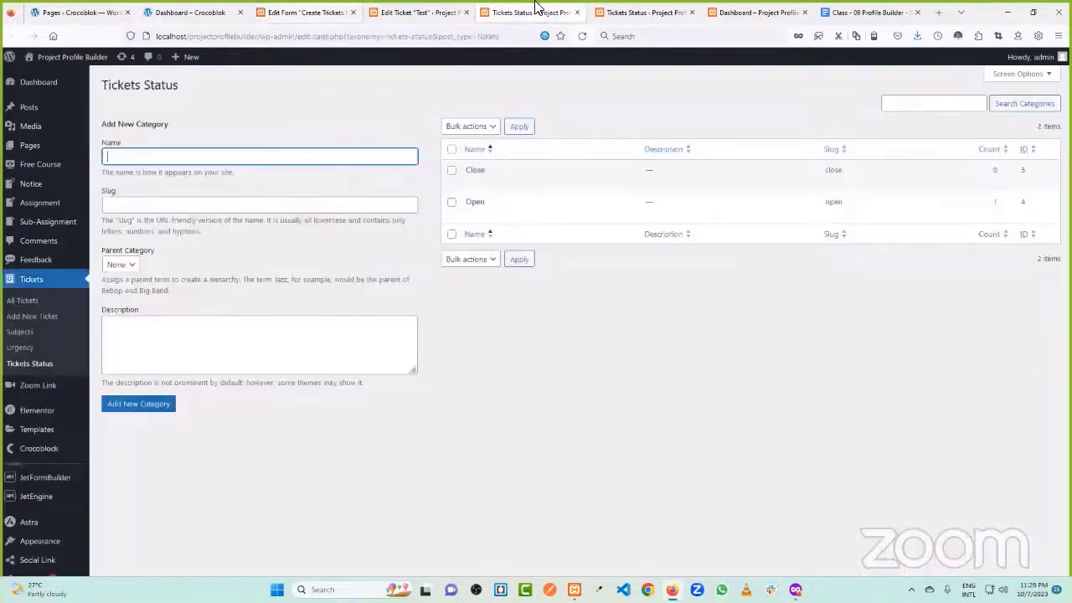
{"action": "left_click", "coordinate": [754, 12]}
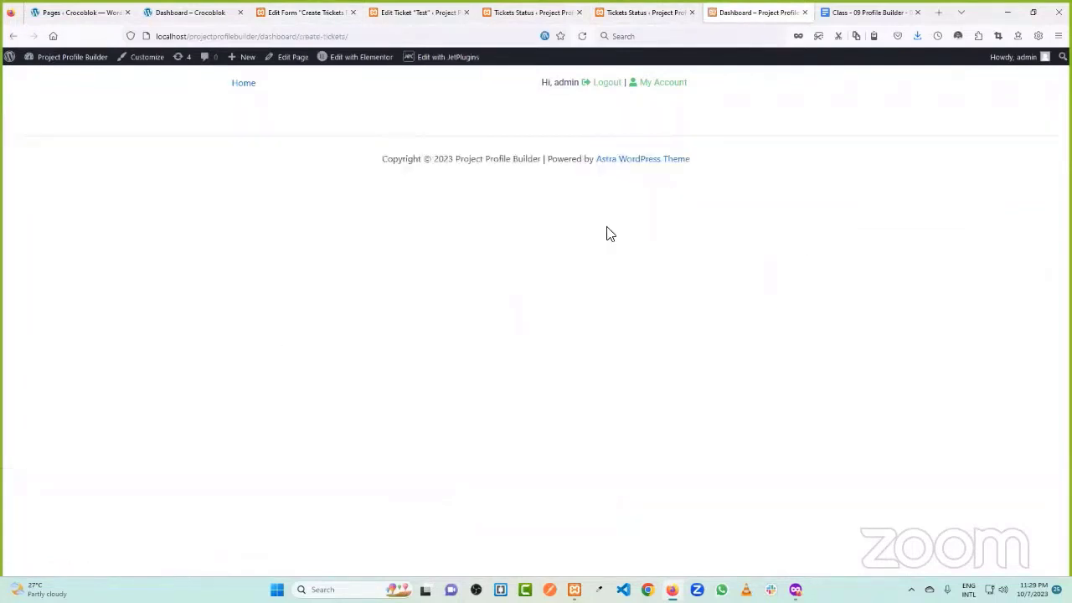
{"action": "left_click", "coordinate": [418, 11]}
{"action": "left_click", "coordinate": [305, 12]}
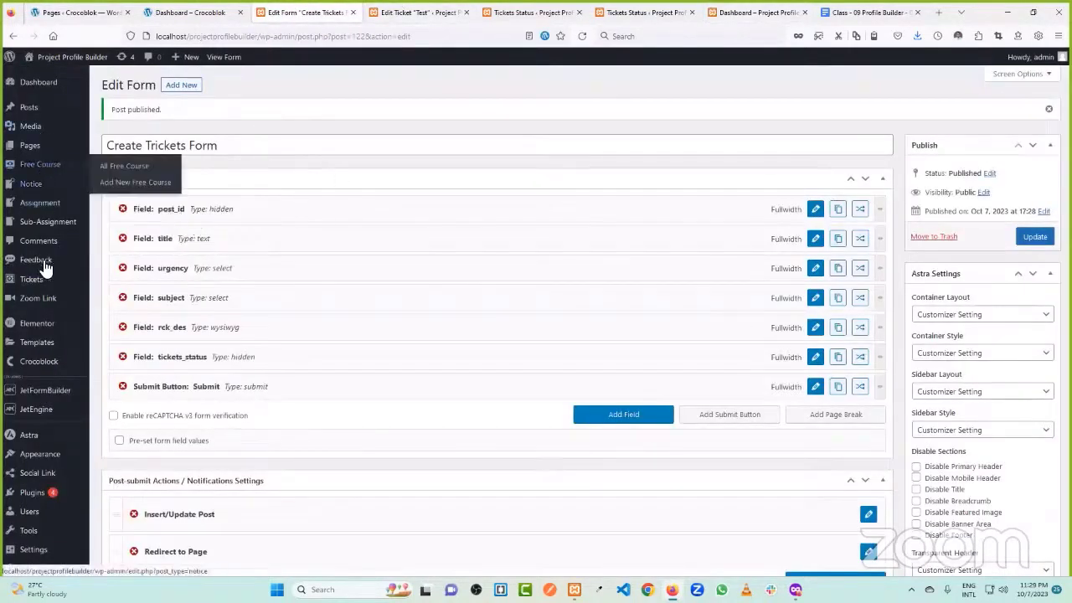
- From Saved Templates, create a new Page template named 'Create Ticket'
{"action": "mouse_move", "coordinate": [46, 343]}
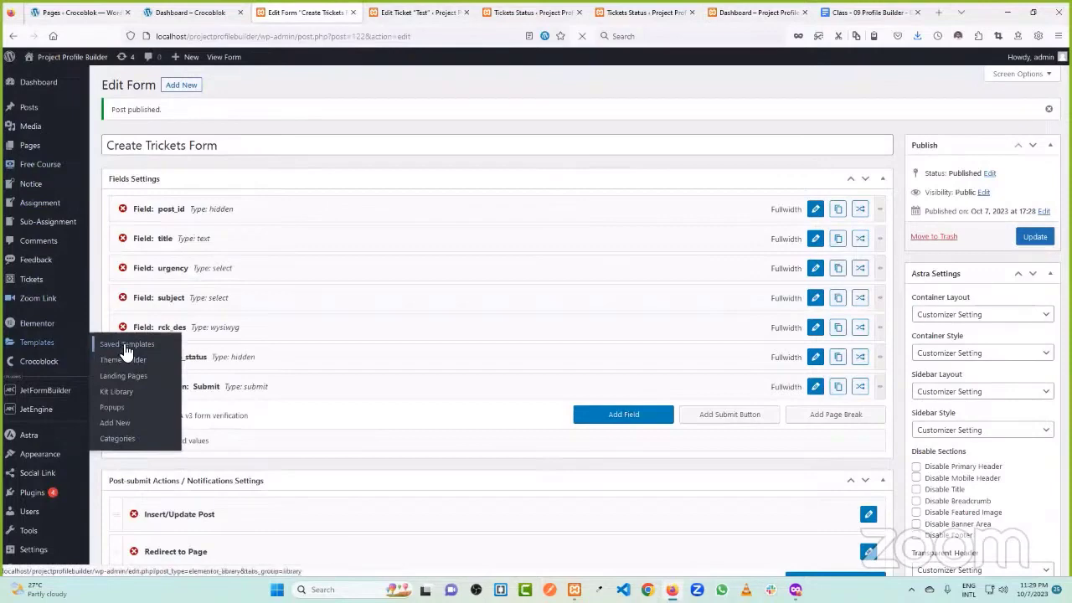
{"action": "middle_click", "coordinate": [124, 345]}
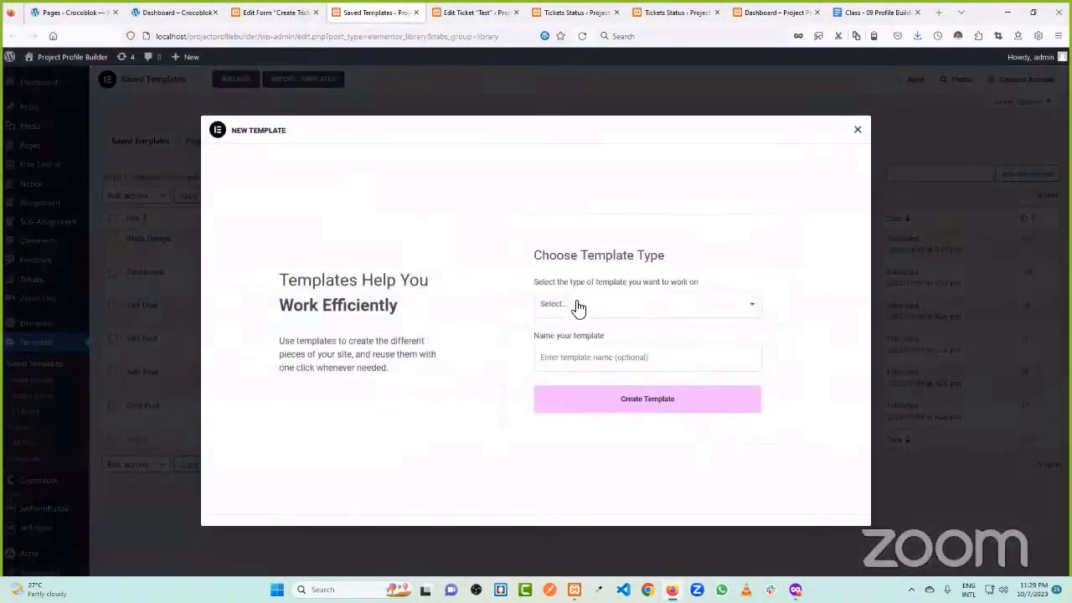
{"action": "left_click", "coordinate": [575, 304]}
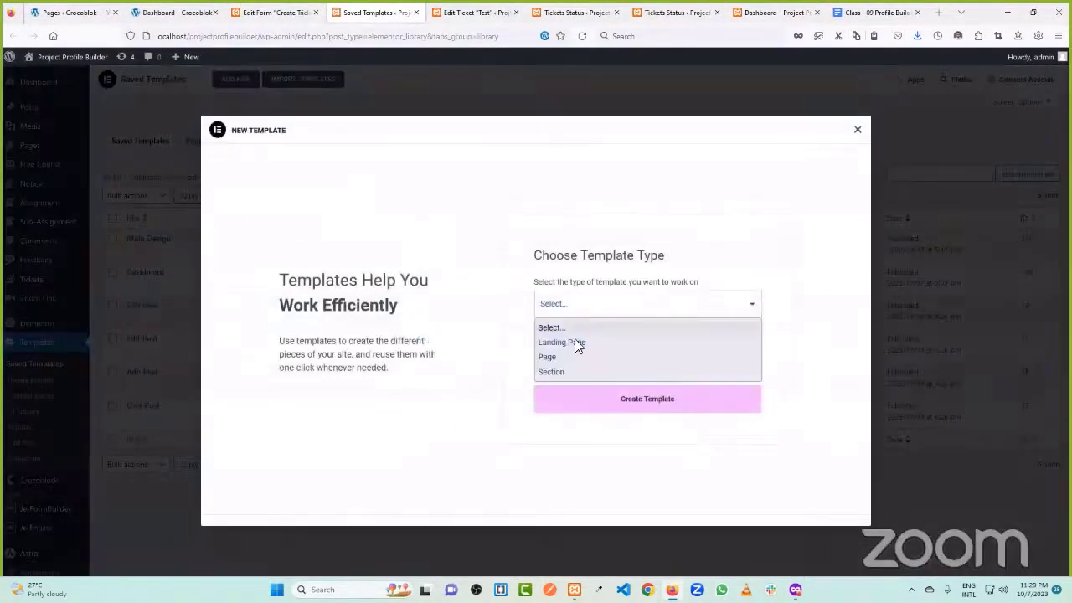
{"action": "left_click", "coordinate": [579, 357]}
{"action": "type", "text": "Cre"}
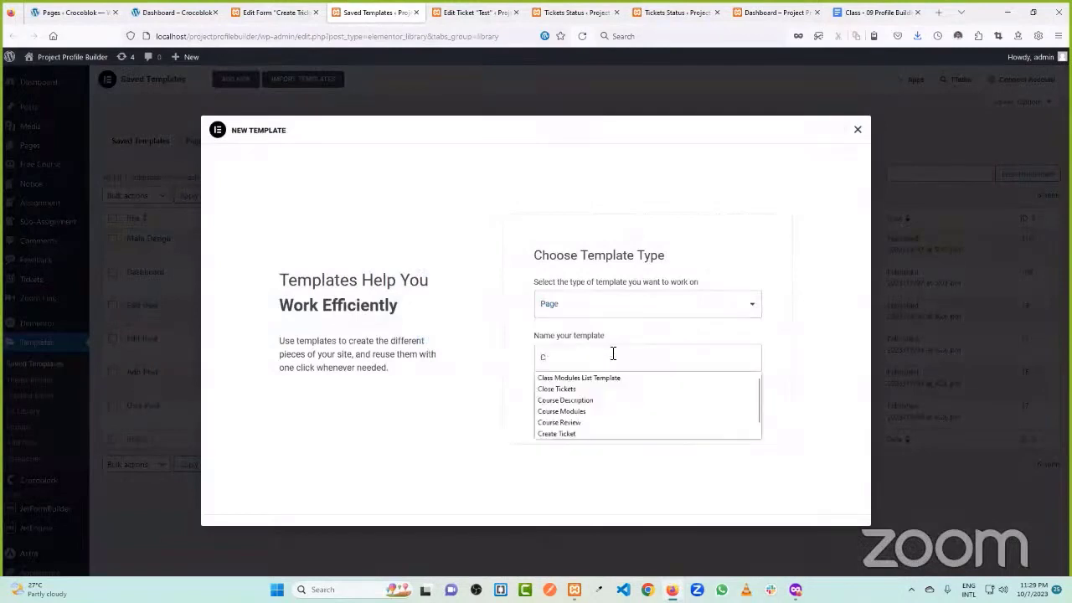
{"action": "type", "text": "ate"}
{"action": "left_click", "coordinate": [576, 377]}
{"action": "left_click", "coordinate": [652, 409]}
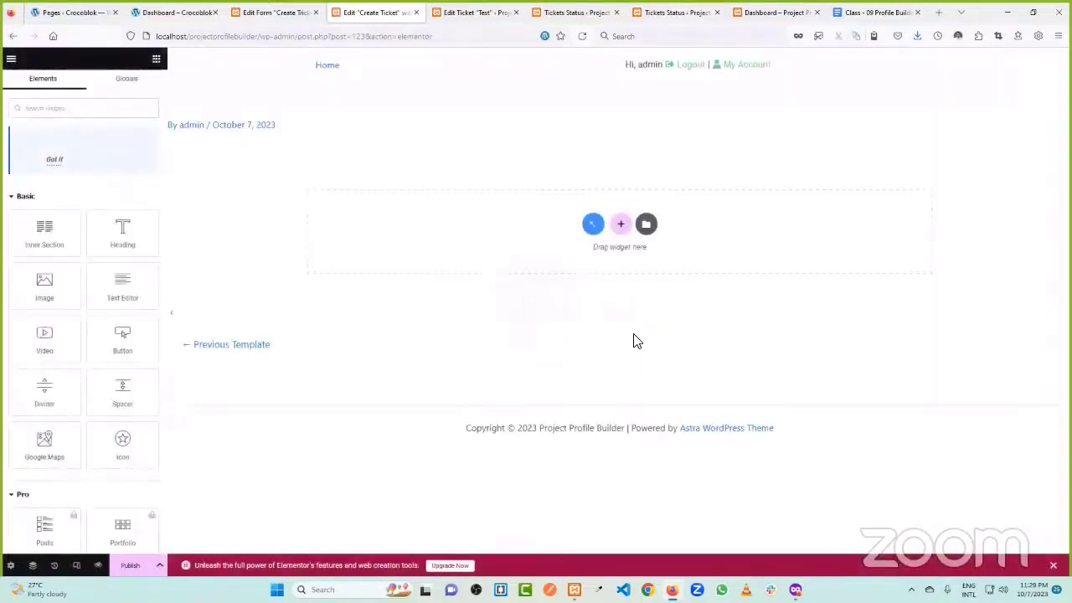
- Insert the saved Main Design template into the Create Ticket page
{"action": "left_click", "coordinate": [645, 225]}
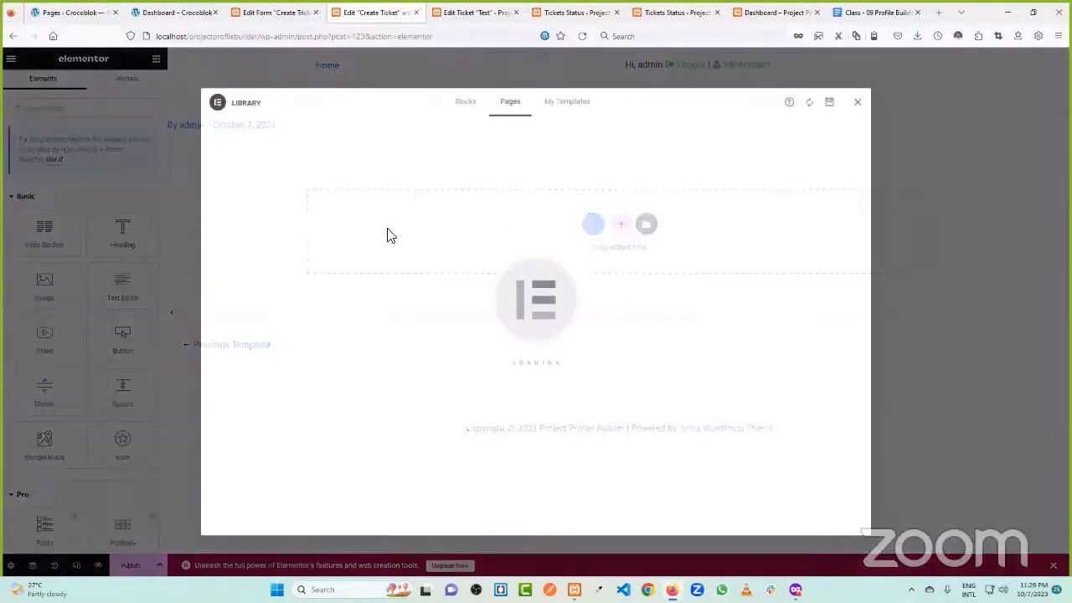
{"action": "left_click", "coordinate": [577, 106]}
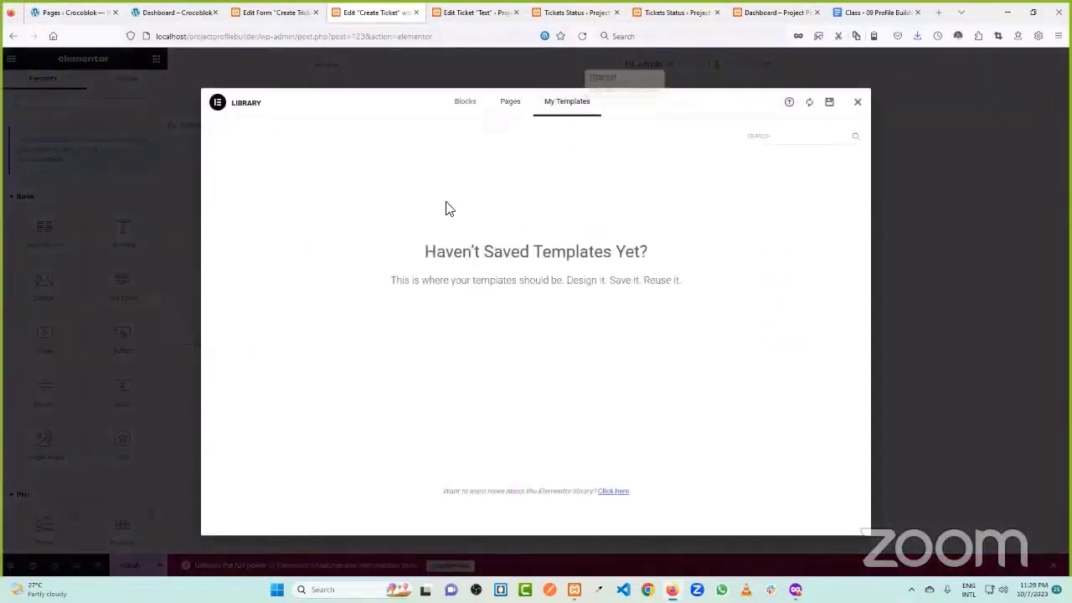
{"action": "left_click", "coordinate": [548, 104]}
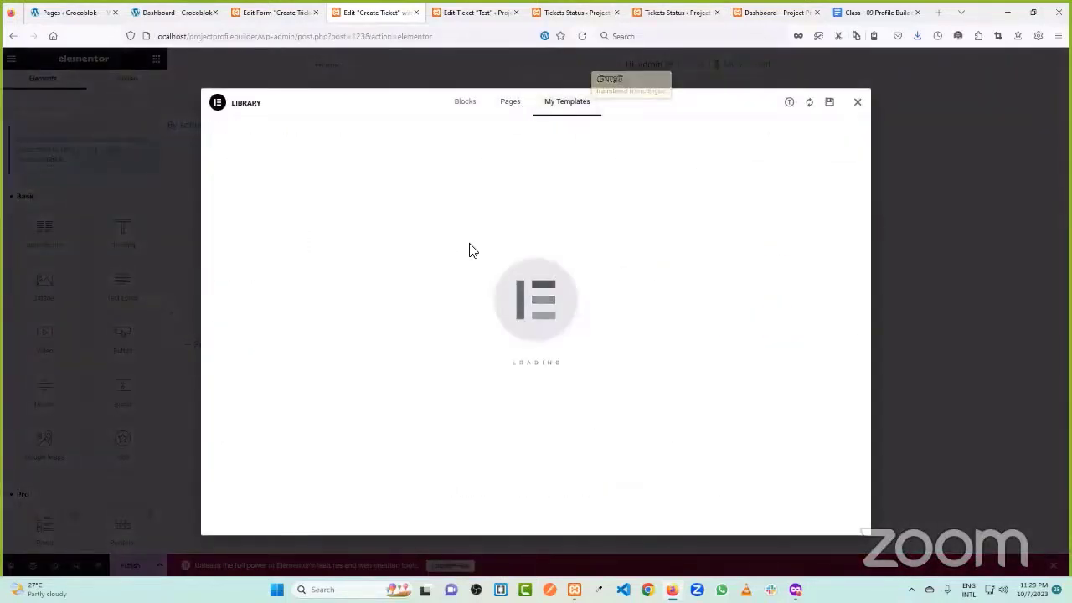
{"action": "left_click", "coordinate": [778, 308]}
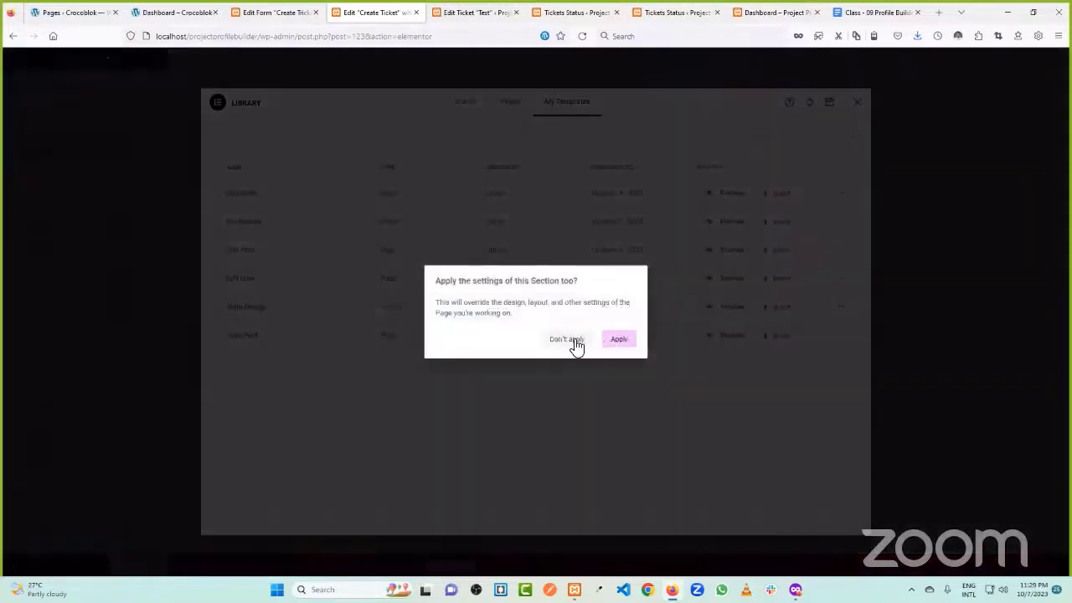
{"action": "left_click", "coordinate": [617, 338]}
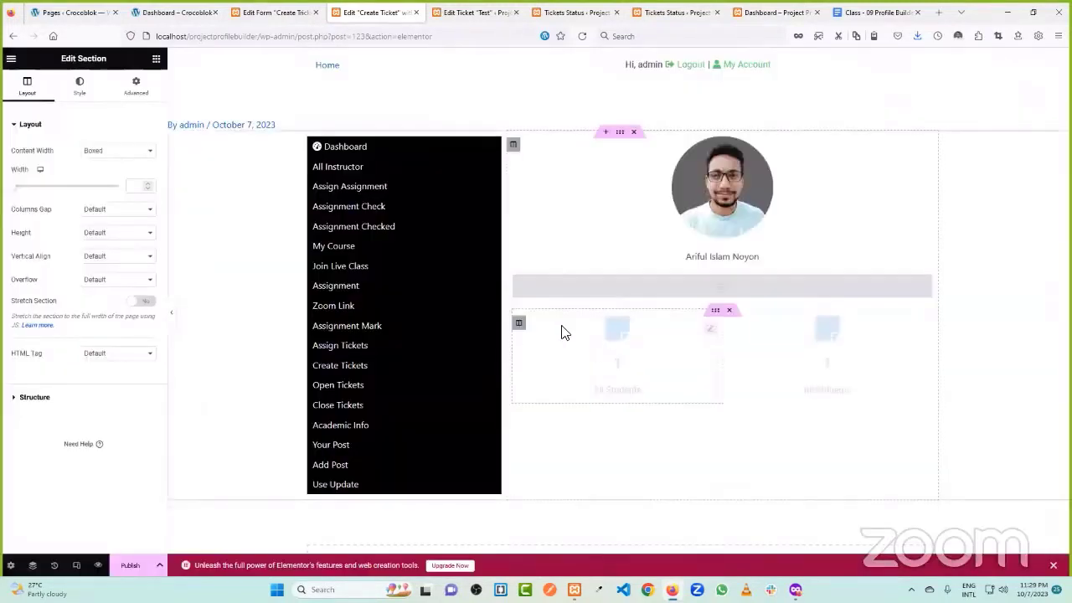
- Delete the profile photo, dynamic field, user name heading and both All Students boxes from the right column
{"action": "right_click", "coordinate": [930, 159]}
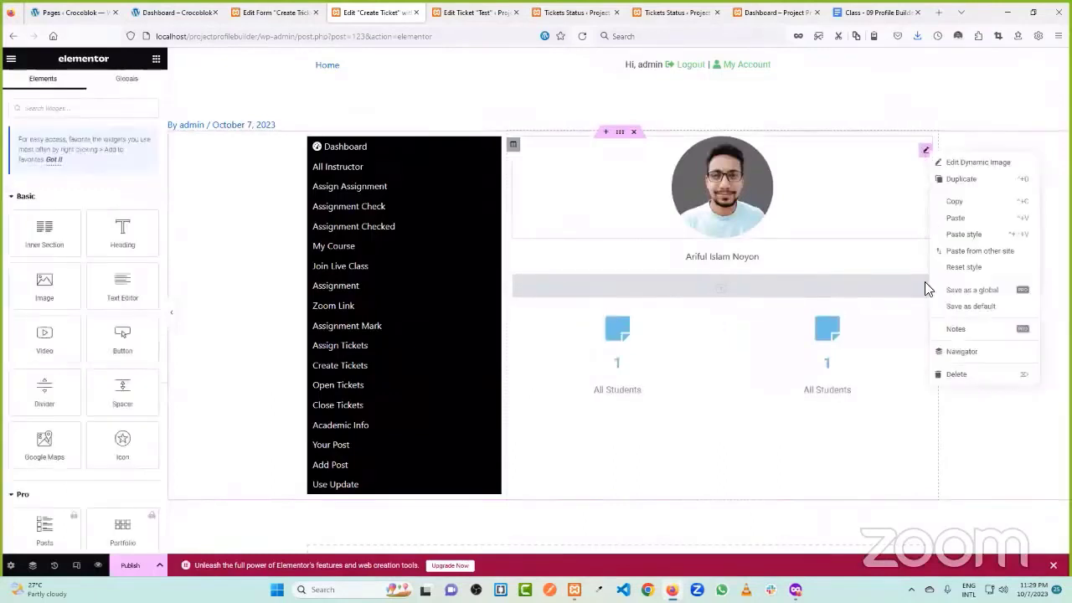
{"action": "left_click", "coordinate": [960, 371]}
{"action": "right_click", "coordinate": [927, 173]}
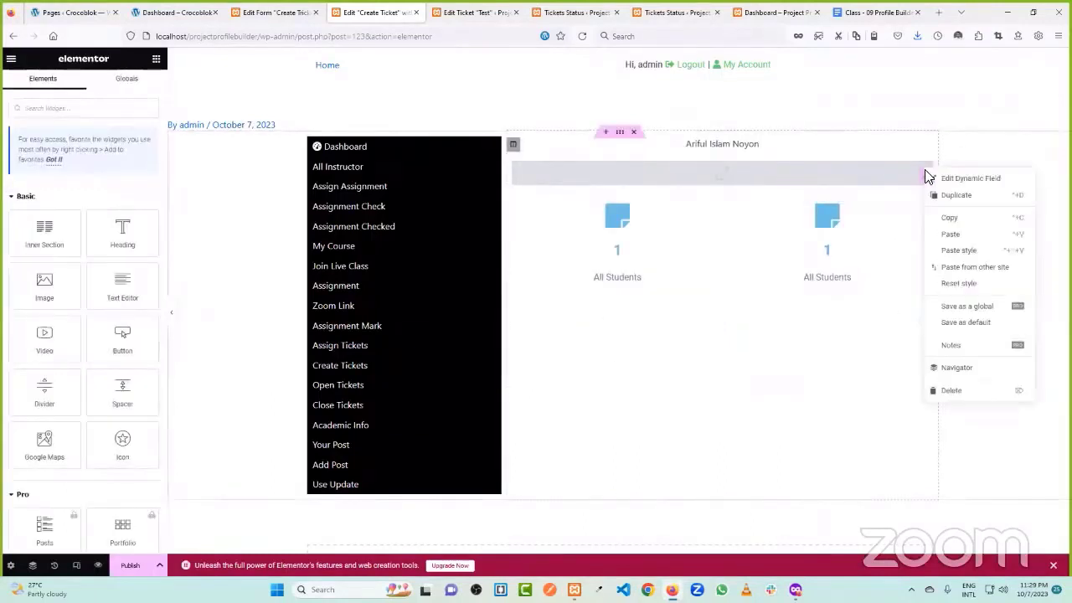
{"action": "left_click", "coordinate": [954, 389]}
{"action": "right_click", "coordinate": [924, 190]}
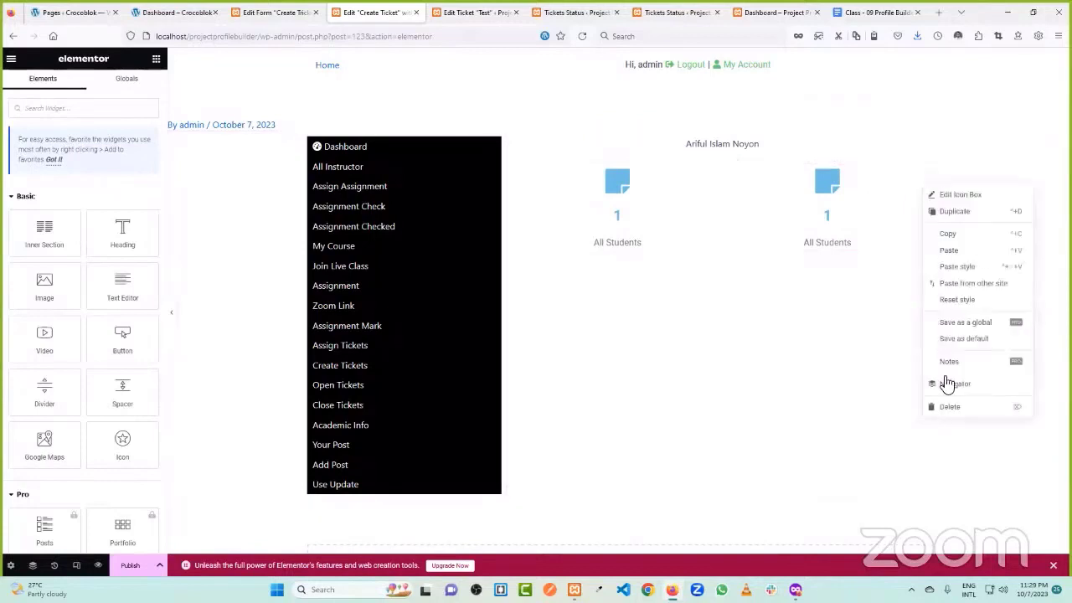
{"action": "left_click", "coordinate": [950, 406]}
{"action": "right_click", "coordinate": [924, 150]}
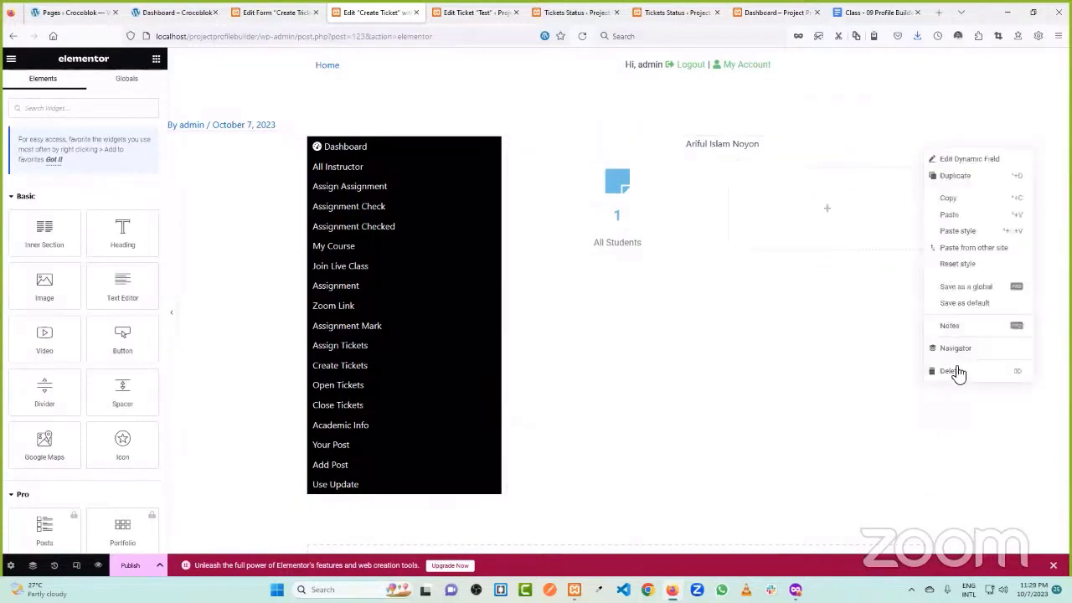
{"action": "left_click", "coordinate": [952, 372]}
{"action": "left_click", "coordinate": [732, 142]}
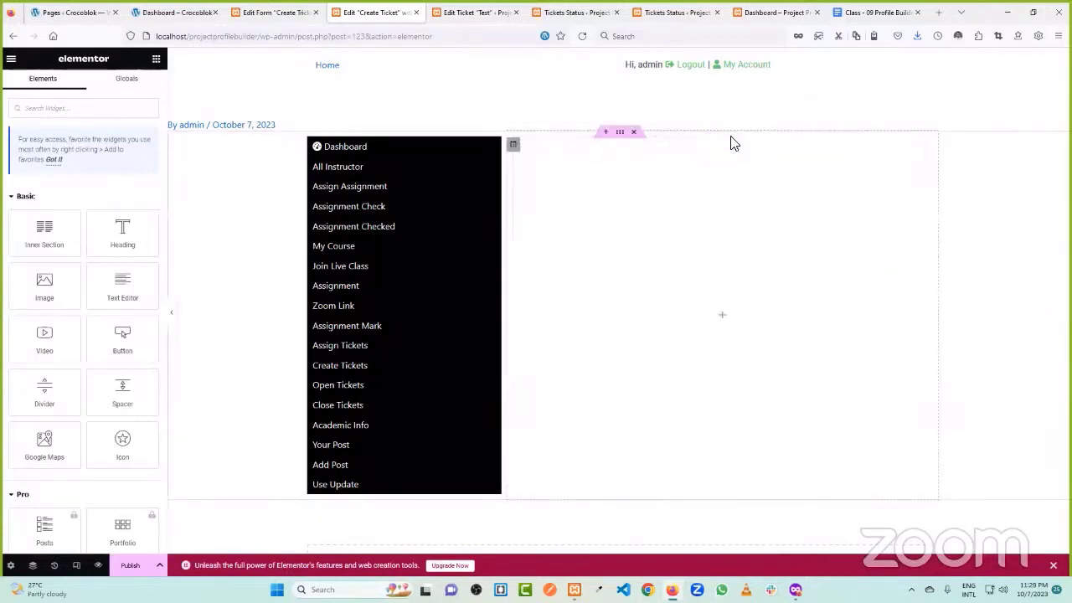
- Add a heading titled 'Create Tickets' to the empty right column
{"action": "left_click_drag", "start_coordinate": [103, 242], "coordinate": [728, 289]}
{"action": "left_click_drag", "start_coordinate": [98, 163], "coordinate": [14, 164]}
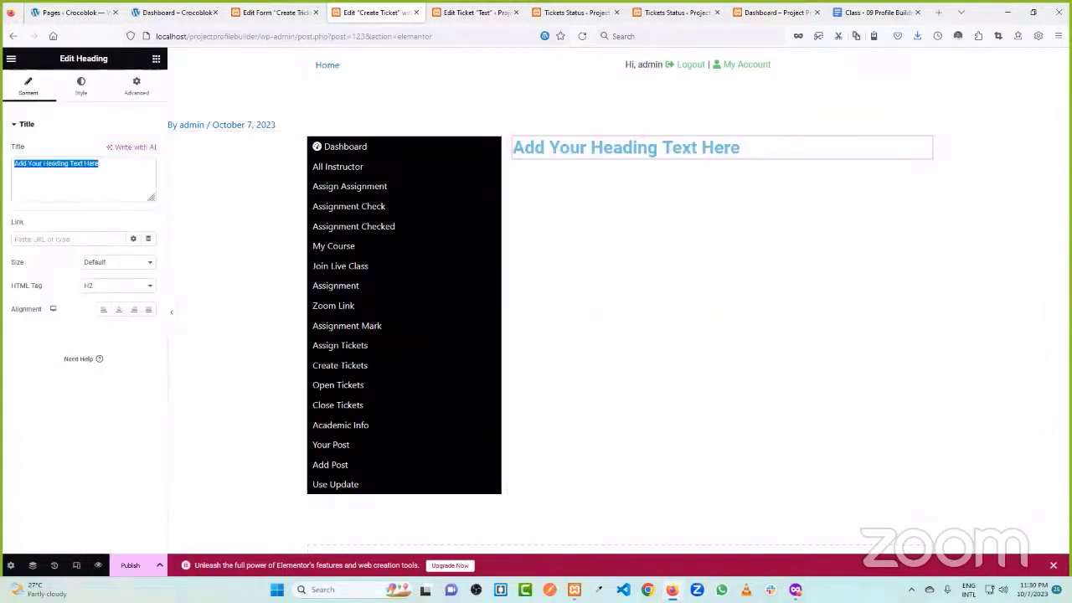
{"action": "type", "text": "Create"}
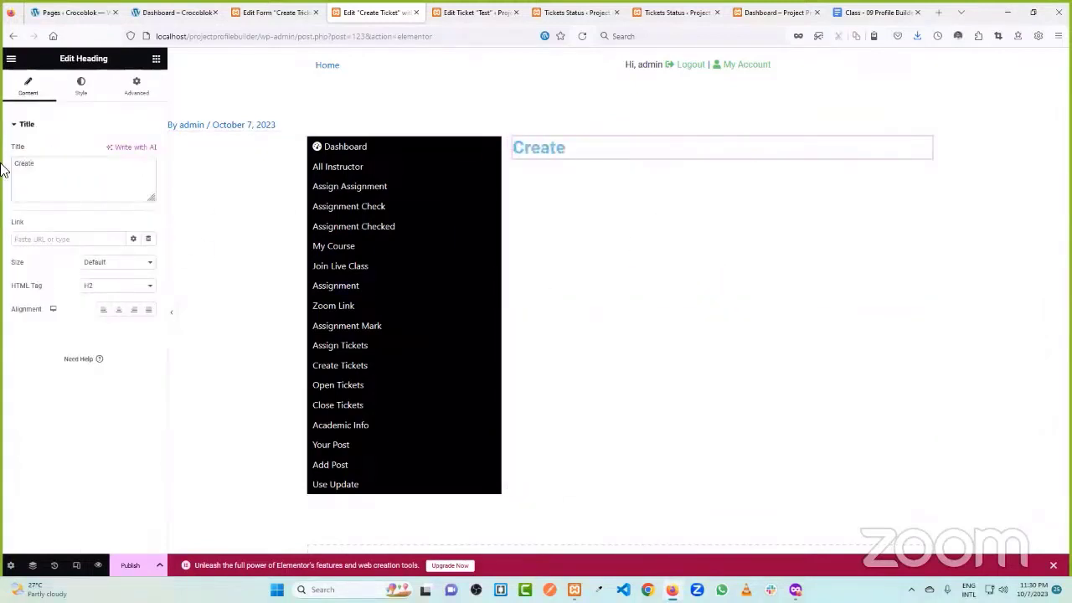
{"action": "type", "text": " Tickets"}
{"action": "left_click", "coordinate": [155, 57]}
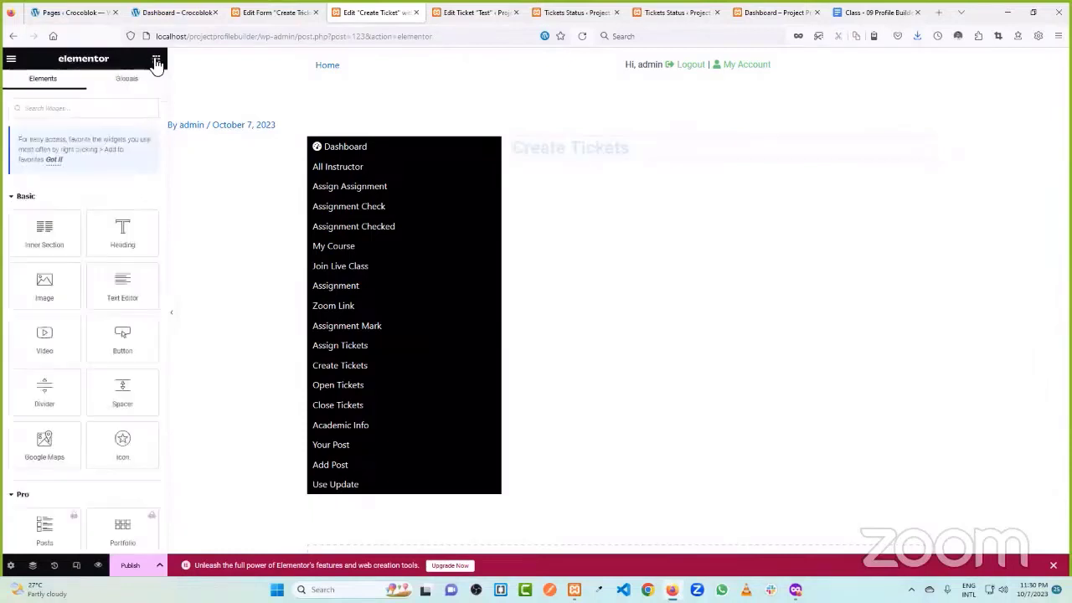
- Place a JetEngine form widget below the heading showing the Create Tickets Form
{"action": "type", "text": "form"}
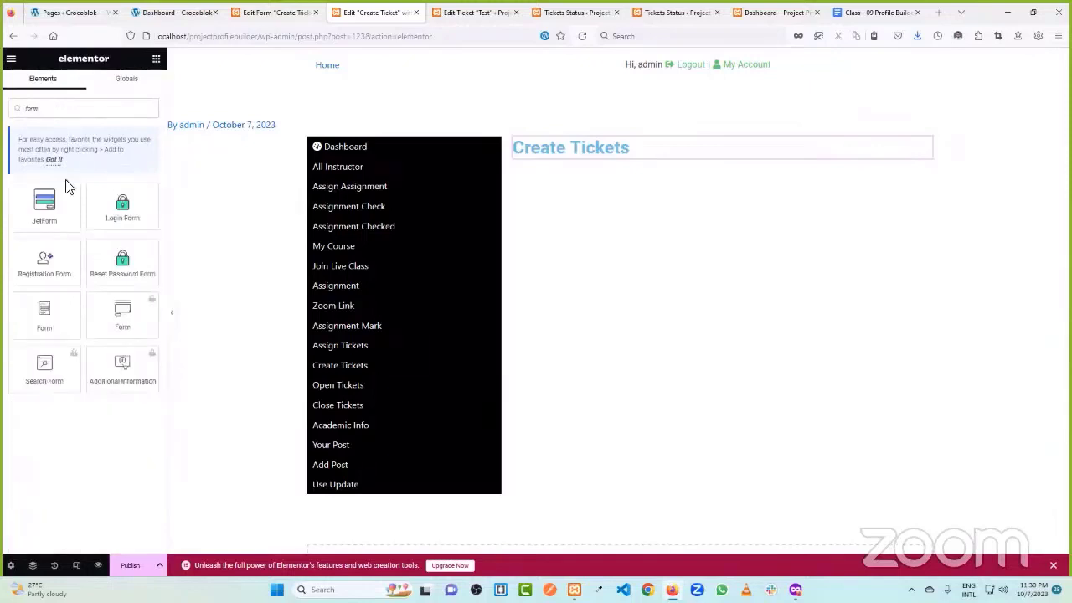
{"action": "left_click_drag", "start_coordinate": [69, 186], "coordinate": [35, 210]}
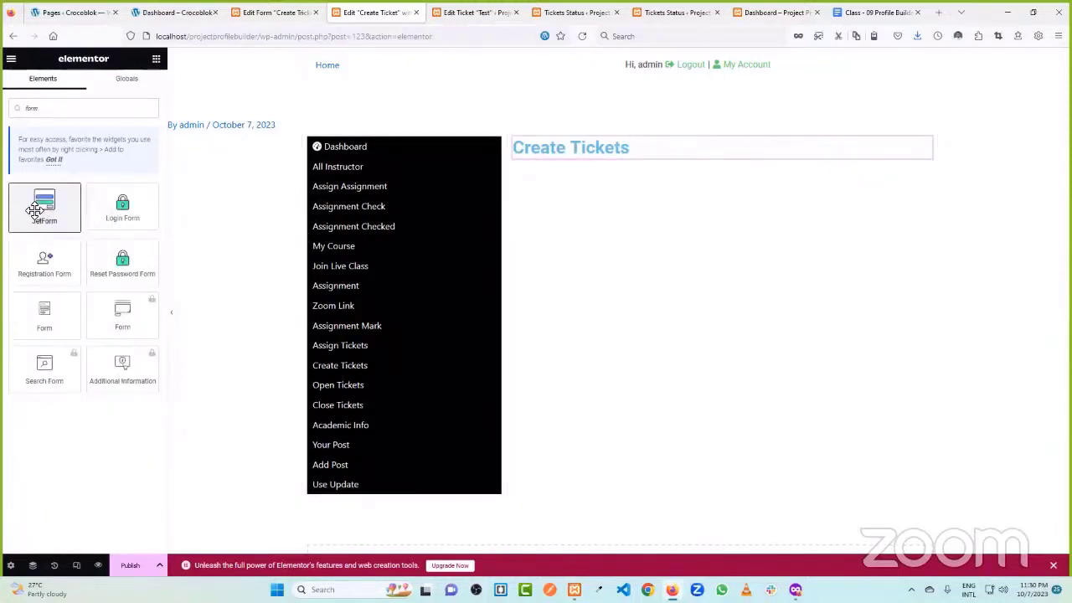
{"action": "left_click_drag", "start_coordinate": [41, 311], "coordinate": [603, 150]}
{"action": "left_click", "coordinate": [134, 172]}
{"action": "left_click", "coordinate": [127, 153]}
{"action": "left_click", "coordinate": [117, 173]}
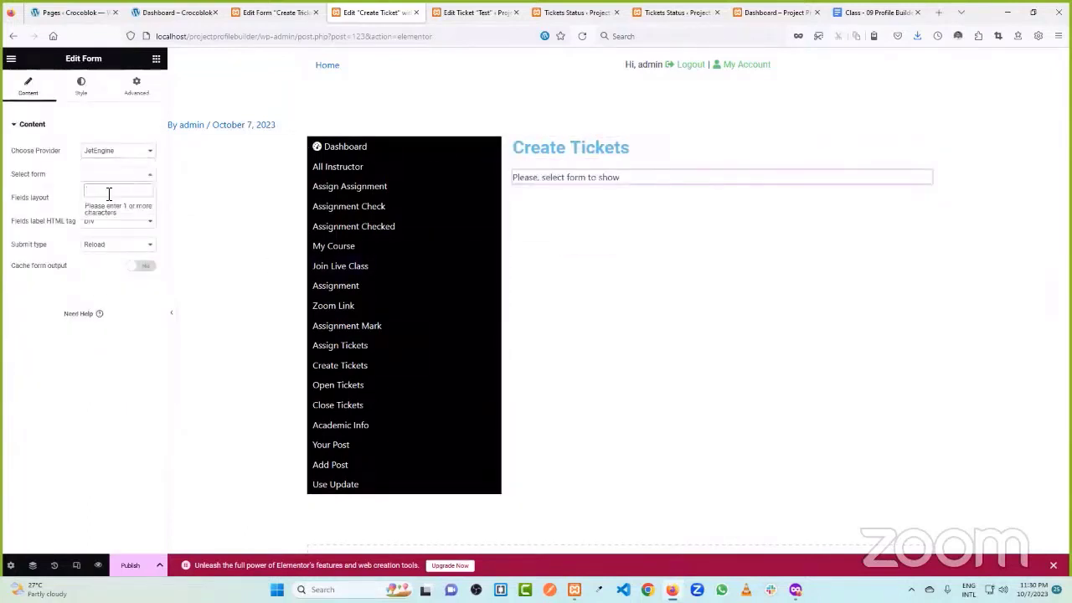
{"action": "type", "text": "cre"}
{"action": "left_click", "coordinate": [107, 205]}
- Publish the Create Ticket page template
{"action": "scroll", "coordinate": [677, 211], "scroll_direction": "down", "scroll_amount": 3}
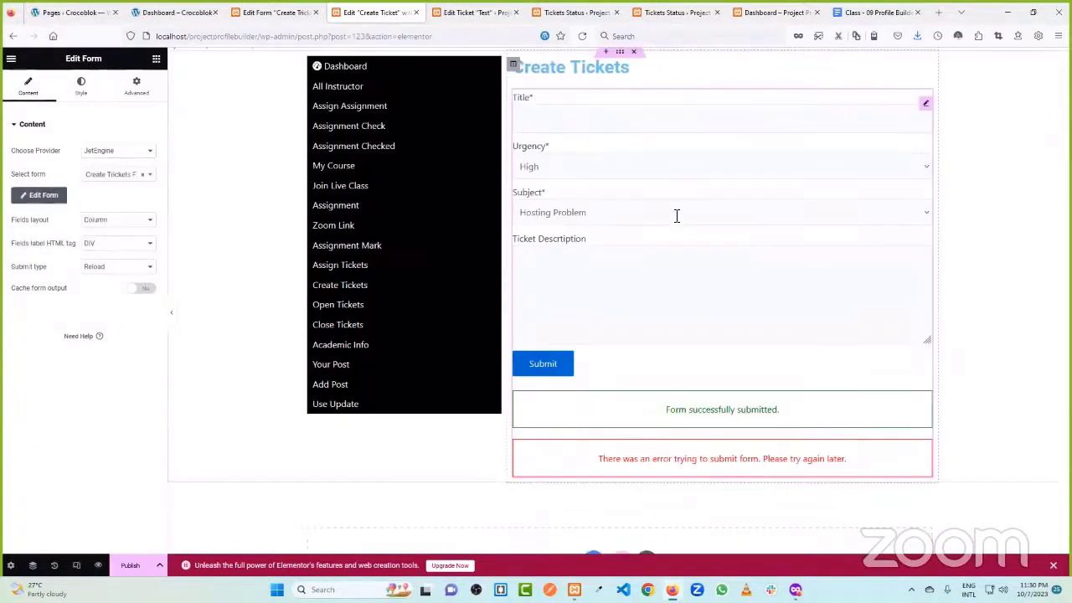
{"action": "scroll", "coordinate": [661, 218], "scroll_direction": "up", "scroll_amount": 1}
{"action": "scroll", "coordinate": [629, 271], "scroll_direction": "down", "scroll_amount": 1}
{"action": "left_click", "coordinate": [130, 565]}
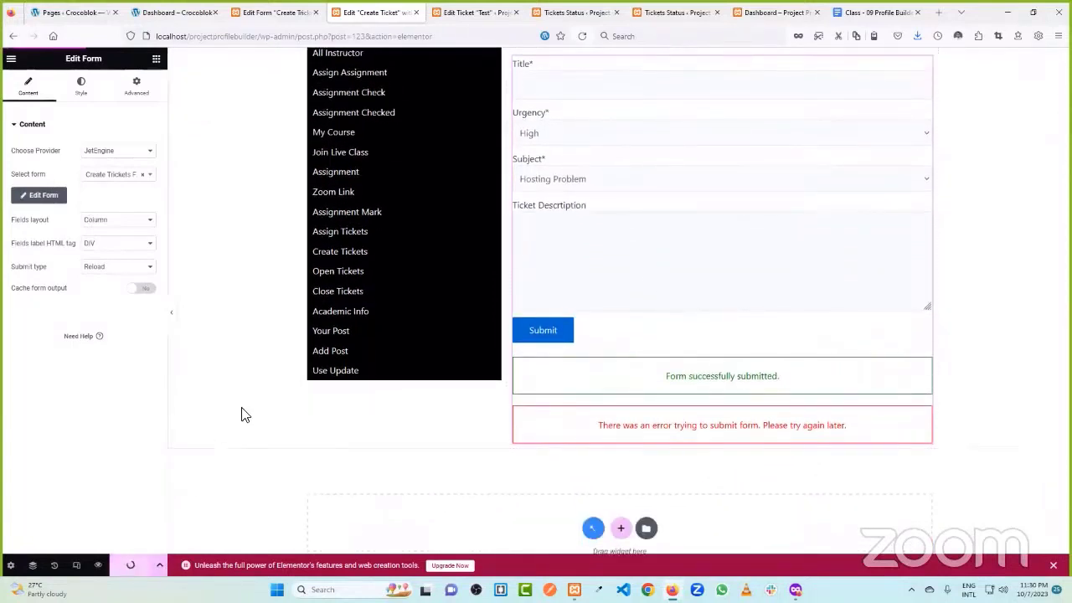
{"action": "scroll", "coordinate": [232, 372], "scroll_direction": "up", "scroll_amount": 1}
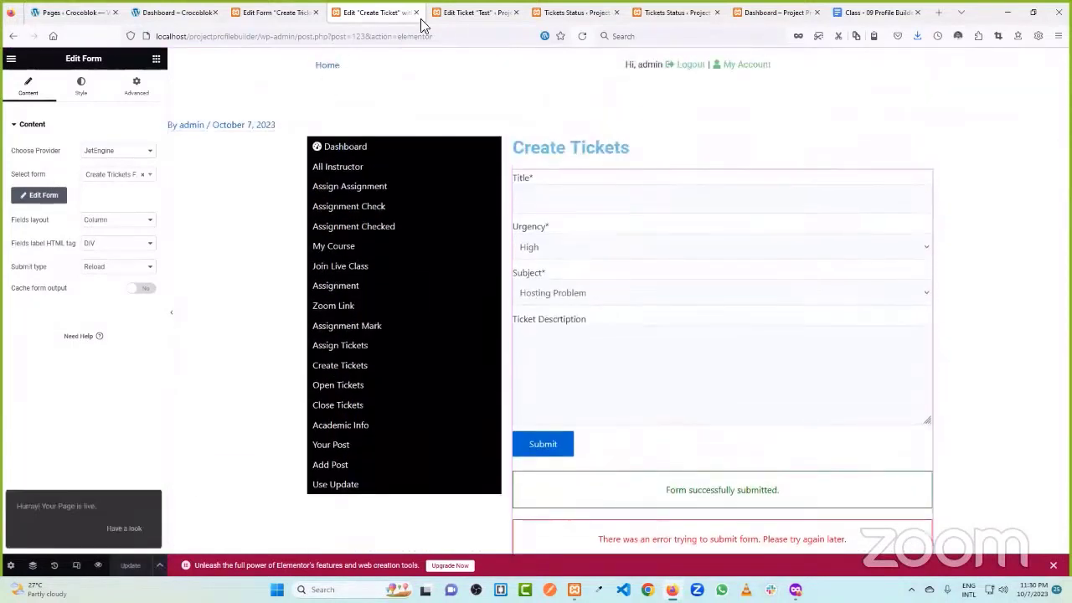
{"action": "left_click", "coordinate": [456, 13]}
- Go to JetEngine Profile Builder and show the Account Page subpage settings
{"action": "left_click", "coordinate": [292, 10]}
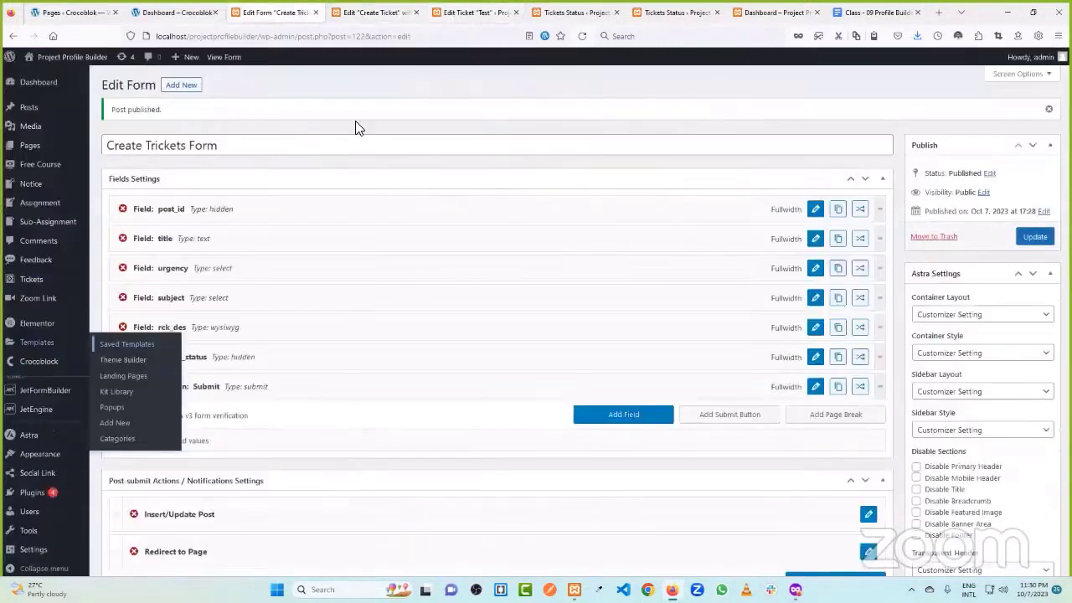
{"action": "left_click", "coordinate": [556, 11]}
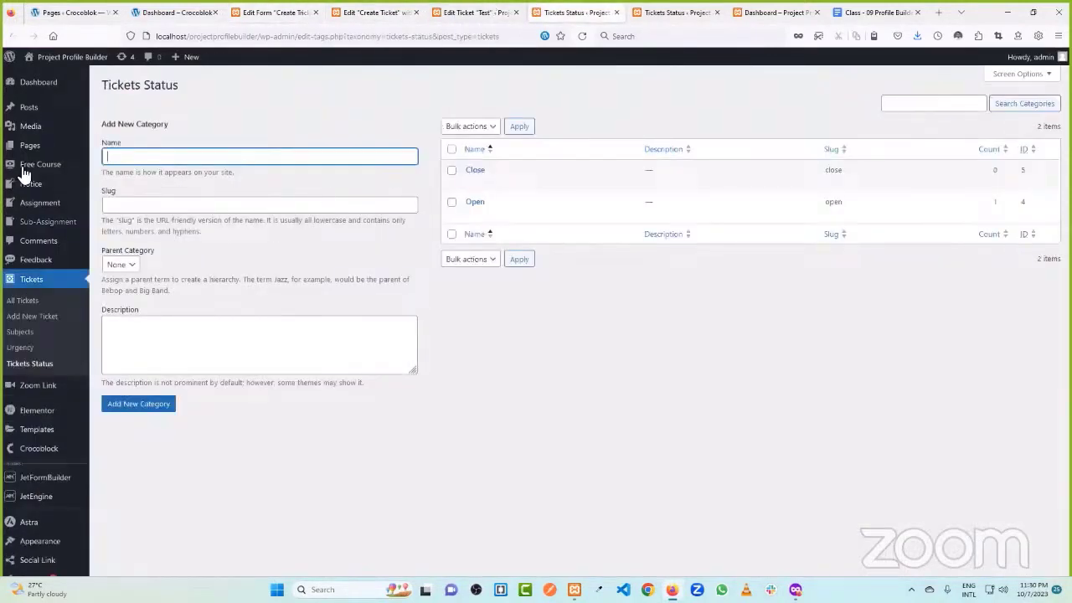
{"action": "scroll", "coordinate": [38, 226], "scroll_direction": "down", "scroll_amount": 1}
{"action": "mouse_move", "coordinate": [42, 401]}
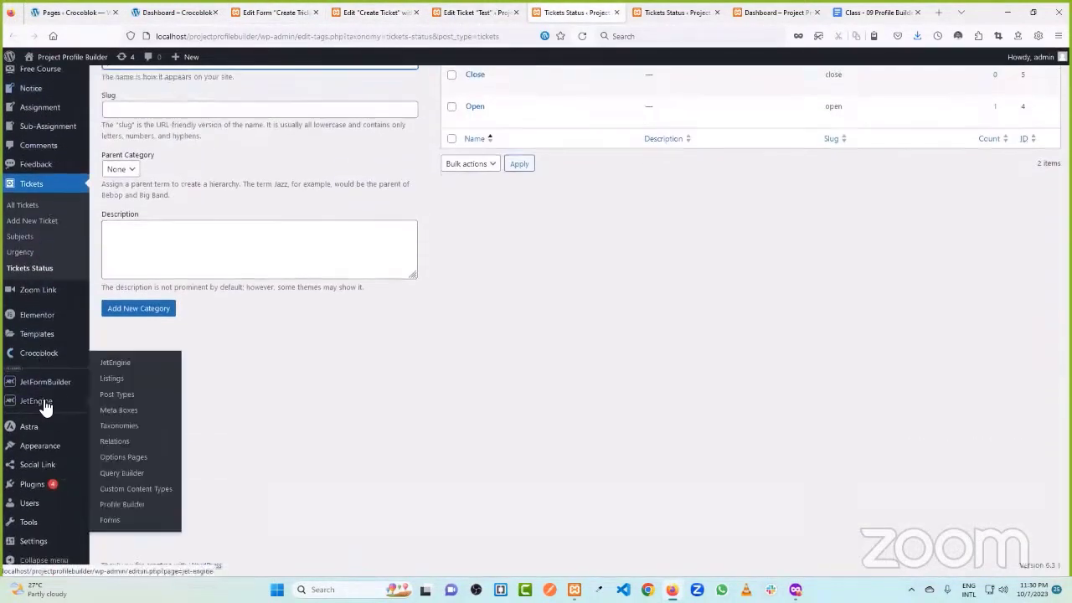
{"action": "left_click", "coordinate": [137, 509]}
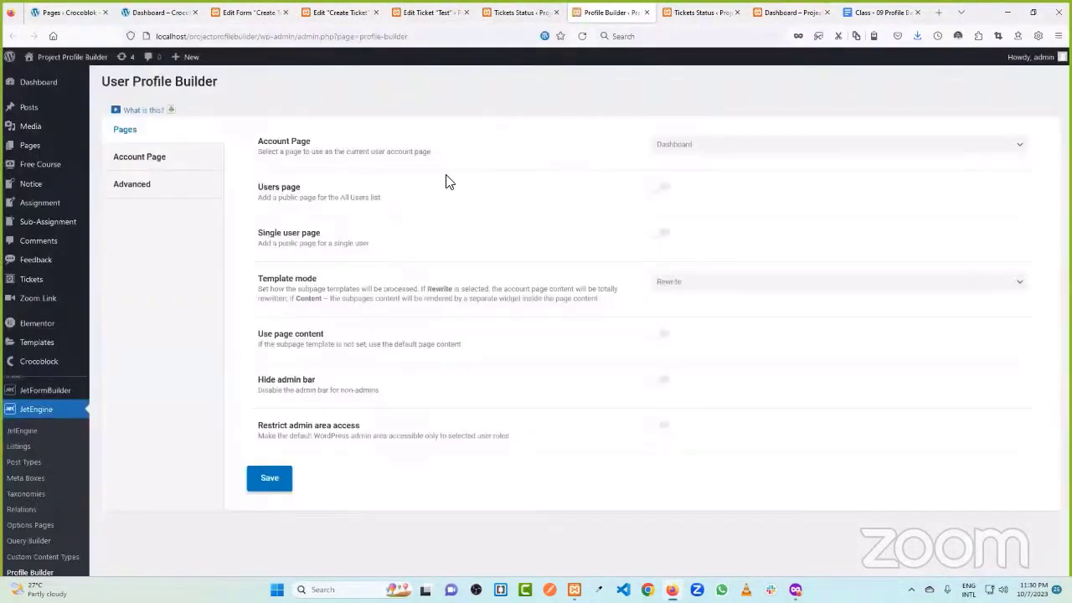
{"action": "left_click", "coordinate": [178, 164]}
- Assign the Create Ticket template to the Create Tickets subpage, save, and reload the live page
{"action": "scroll", "coordinate": [481, 216], "scroll_direction": "down", "scroll_amount": 1}
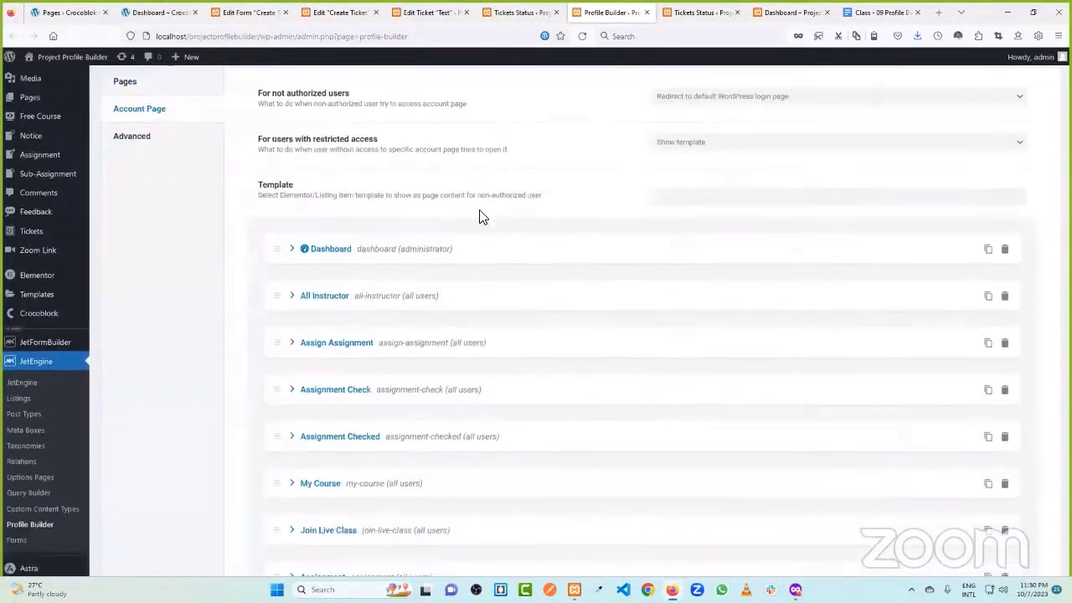
{"action": "scroll", "coordinate": [480, 218], "scroll_direction": "down", "scroll_amount": 4}
{"action": "scroll", "coordinate": [351, 349], "scroll_direction": "down", "scroll_amount": 2}
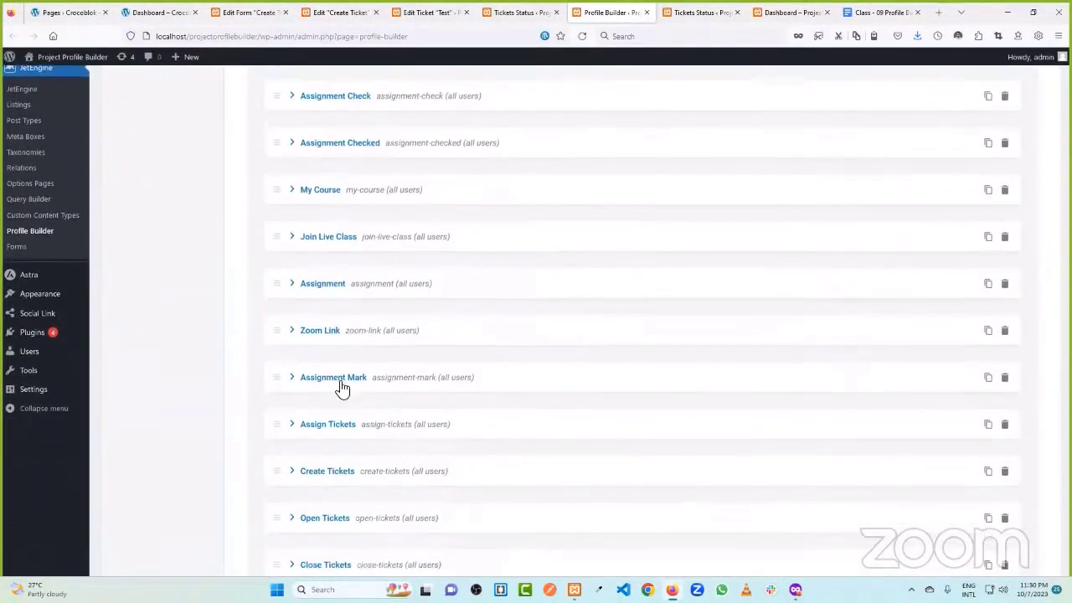
{"action": "scroll", "coordinate": [340, 385], "scroll_direction": "down", "scroll_amount": 2}
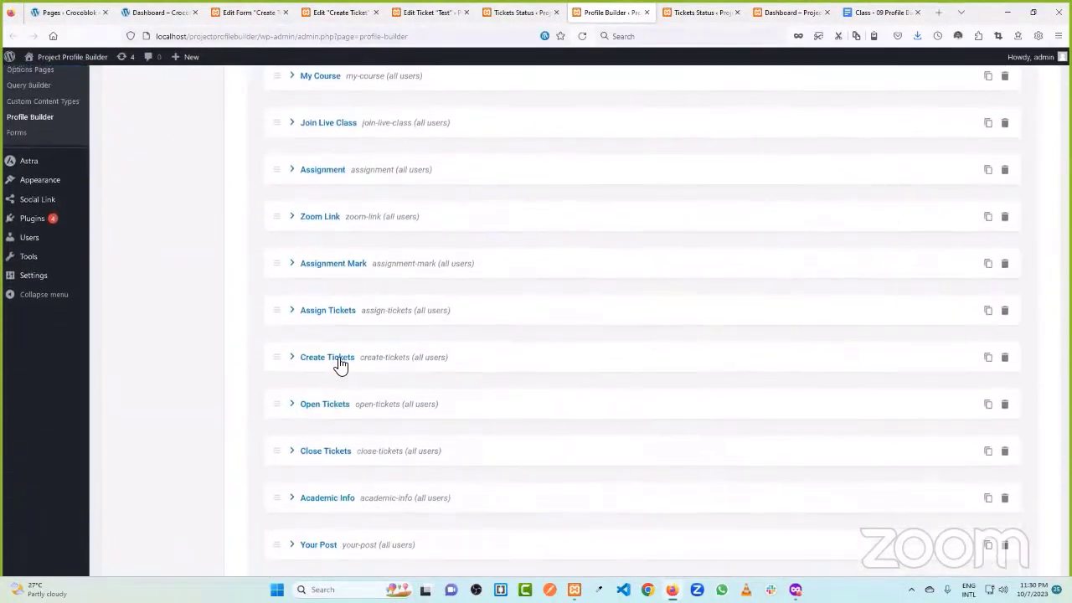
{"action": "left_click", "coordinate": [340, 366]}
{"action": "scroll", "coordinate": [555, 366], "scroll_direction": "down", "scroll_amount": 1}
{"action": "left_click", "coordinate": [664, 427]}
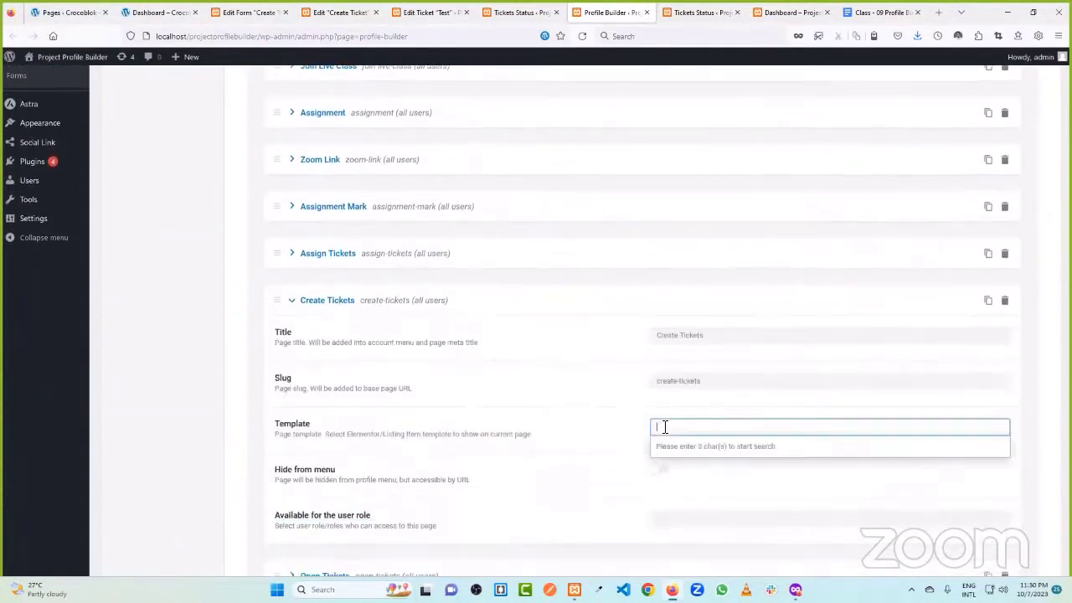
{"action": "type", "text": "crea"}
{"action": "left_click", "coordinate": [703, 445]}
{"action": "scroll", "coordinate": [402, 394], "scroll_direction": "down", "scroll_amount": 5}
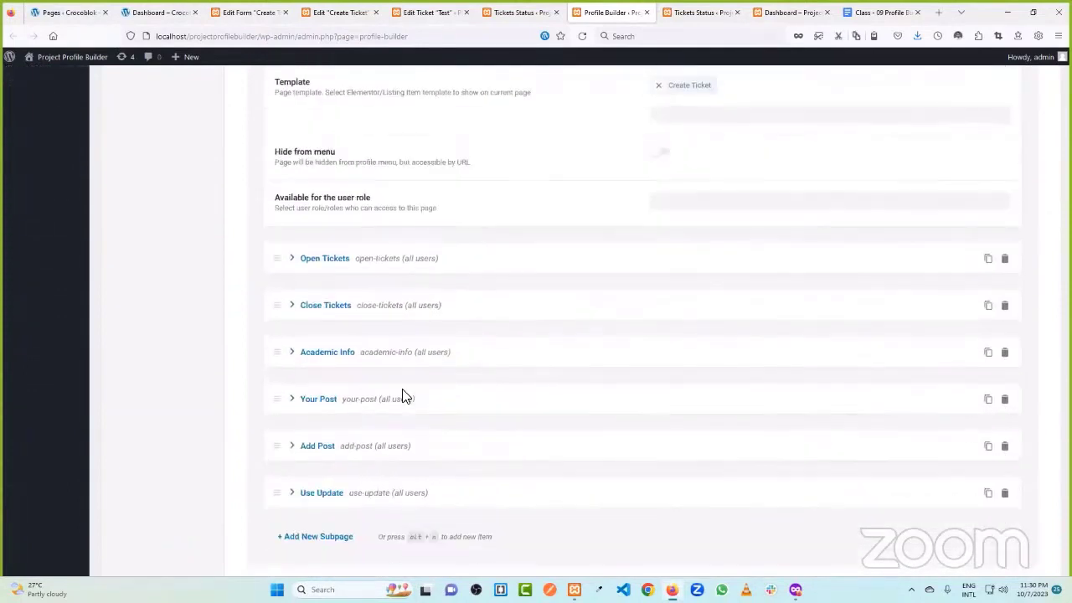
{"action": "left_click", "coordinate": [277, 494]}
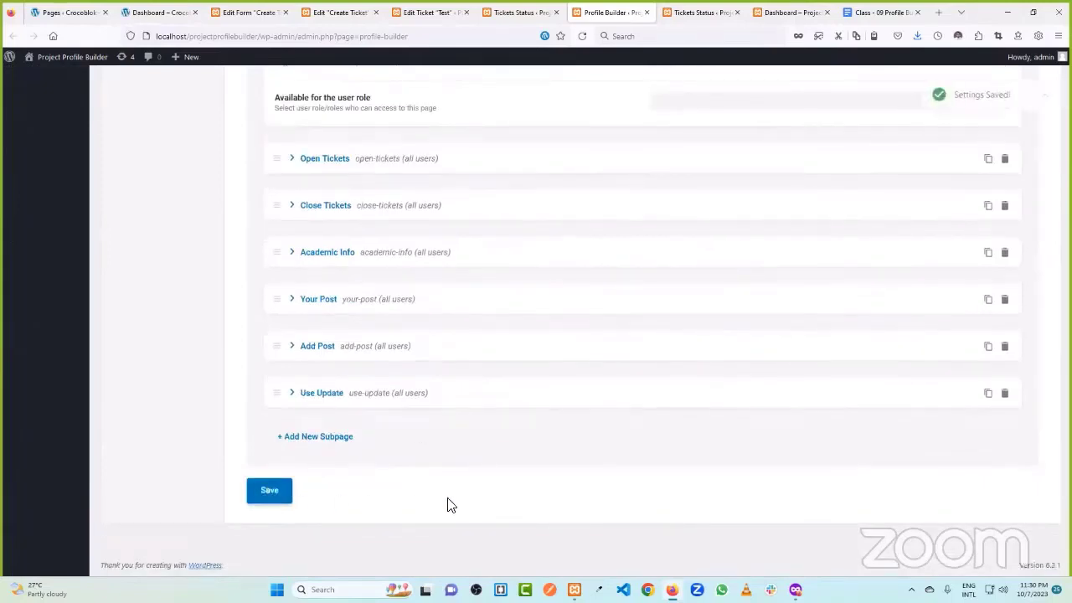
{"action": "left_click", "coordinate": [784, 11]}
{"action": "left_click", "coordinate": [582, 36]}
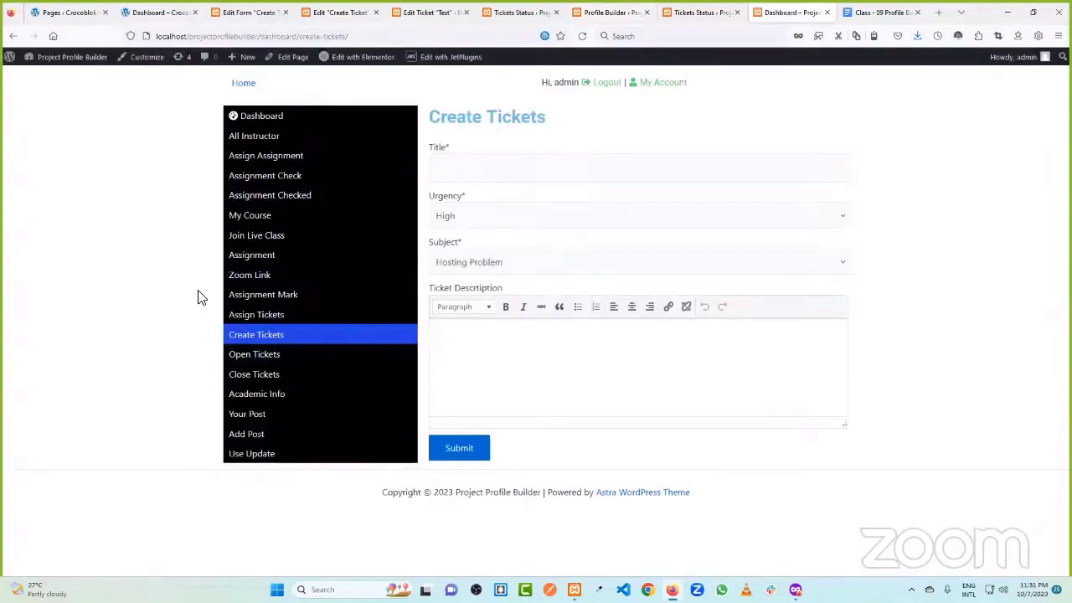
- Submit a ticket titled 'Main Design' with Low urgency, Plugin Need subject and a description
{"action": "left_click", "coordinate": [529, 179]}
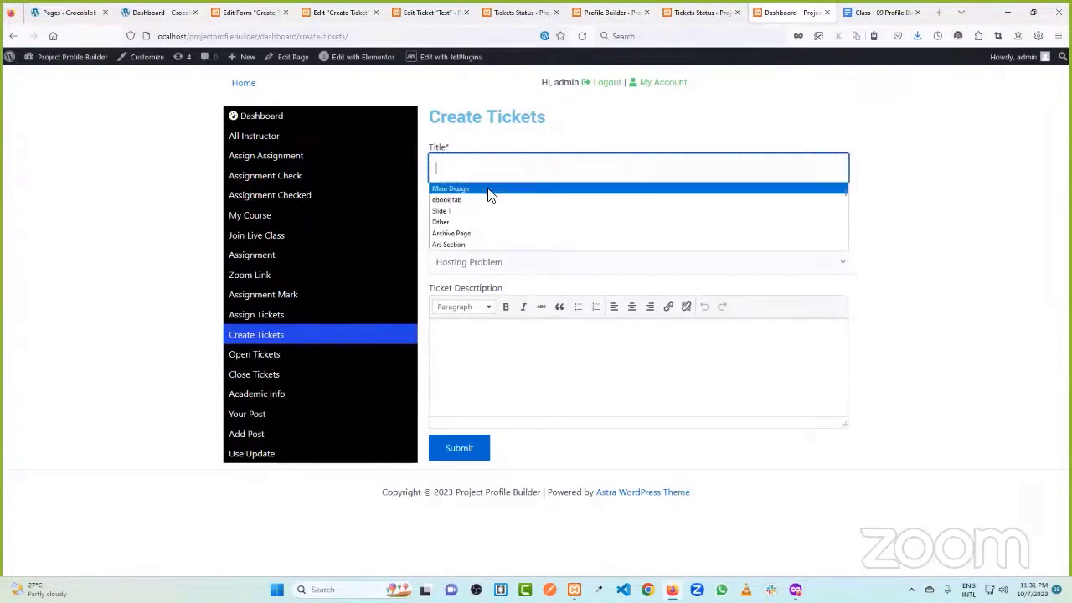
{"action": "left_click", "coordinate": [488, 190]}
{"action": "left_click", "coordinate": [478, 218]}
{"action": "left_click", "coordinate": [473, 264]}
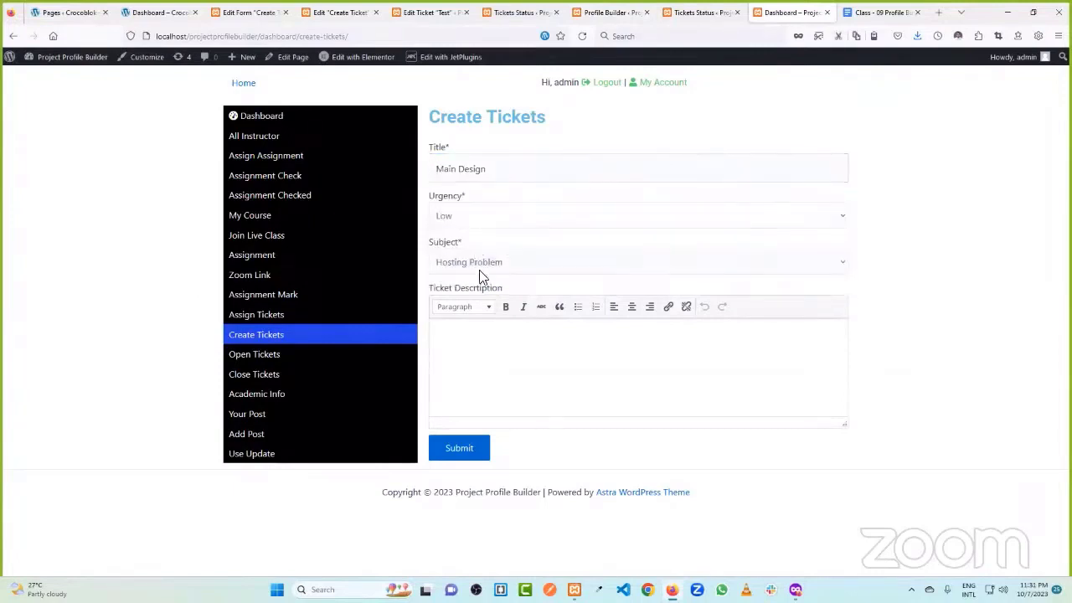
{"action": "left_click", "coordinate": [474, 273]}
{"action": "left_click", "coordinate": [475, 318]}
{"action": "left_click", "coordinate": [509, 350]}
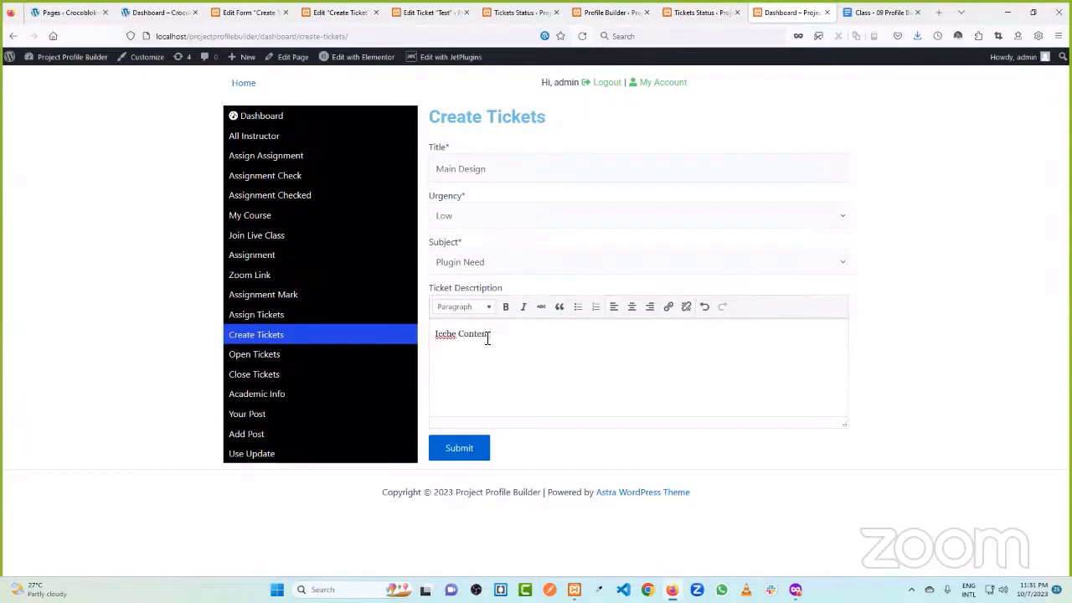
{"action": "left_click", "coordinate": [471, 449]}
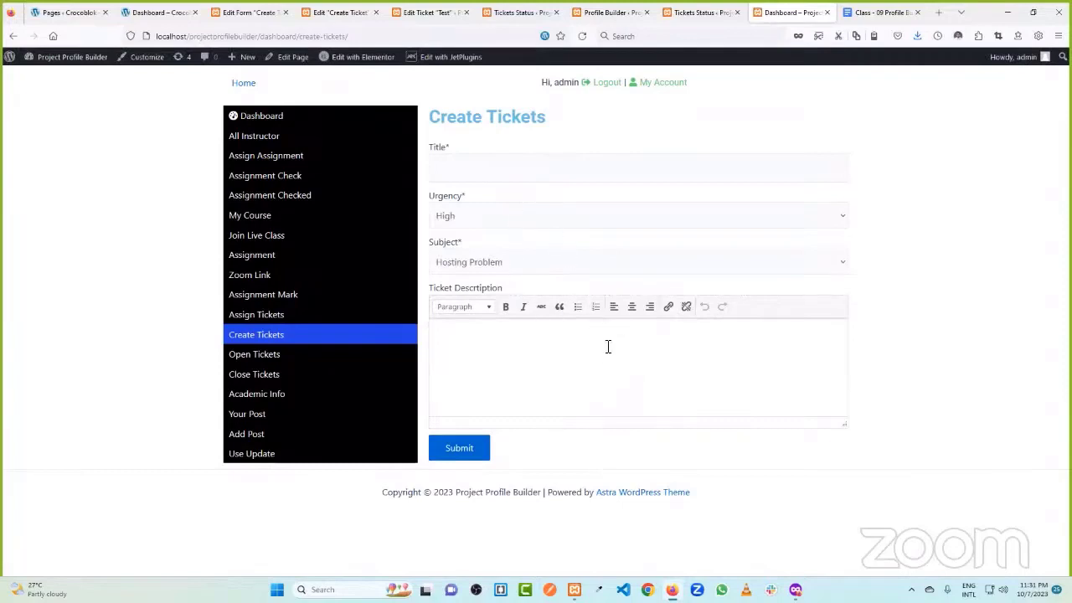
{"action": "left_click", "coordinate": [702, 12]}
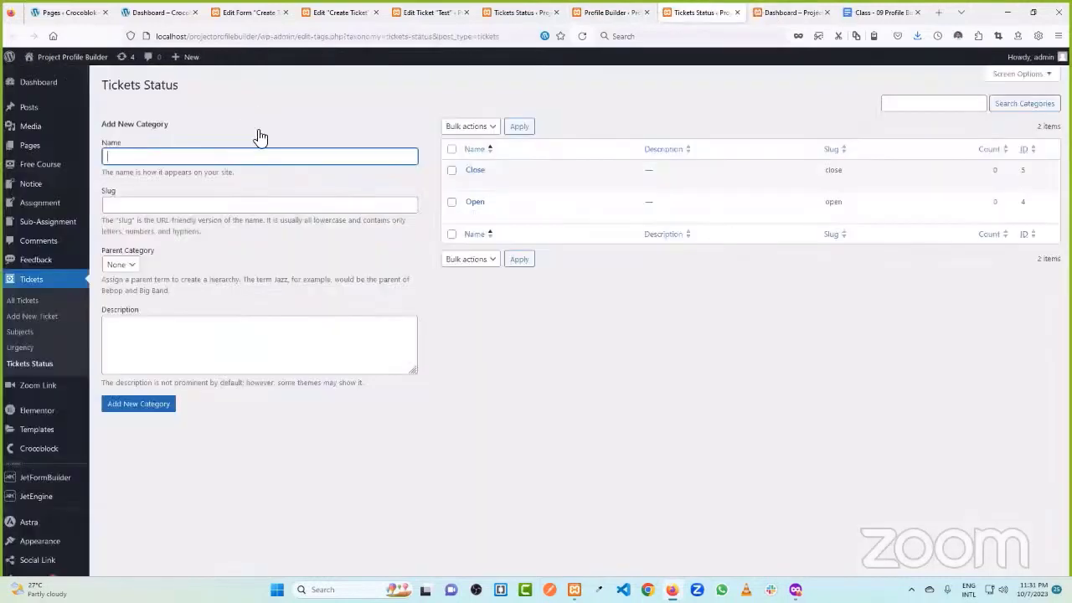
{"action": "scroll", "coordinate": [42, 226], "scroll_direction": "down", "scroll_amount": 1}
{"action": "left_click", "coordinate": [37, 245]}
{"action": "mouse_move", "coordinate": [159, 174]}
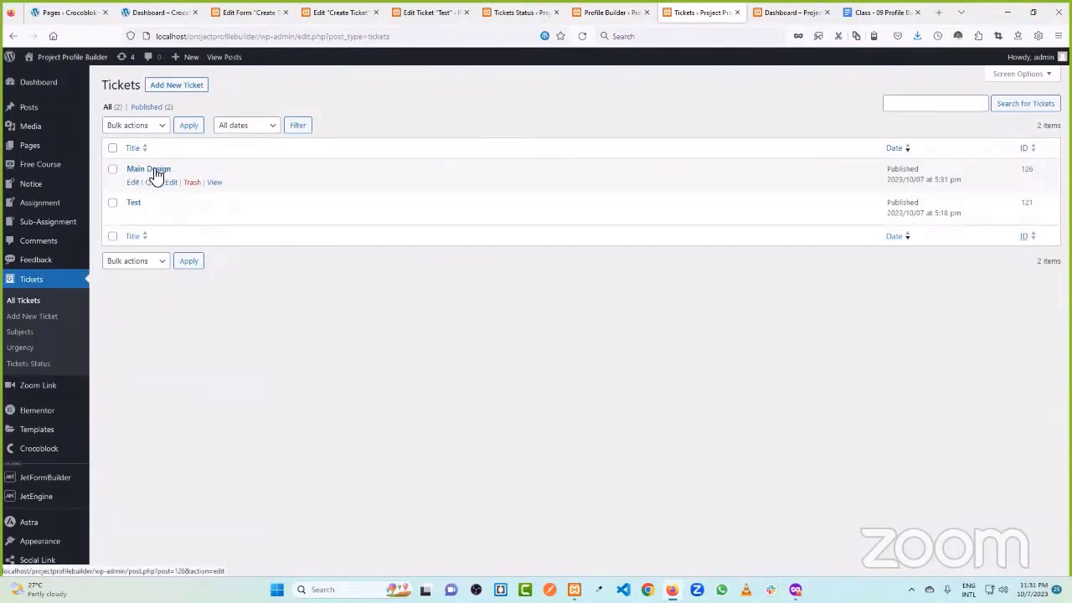
{"action": "left_click", "coordinate": [151, 170]}
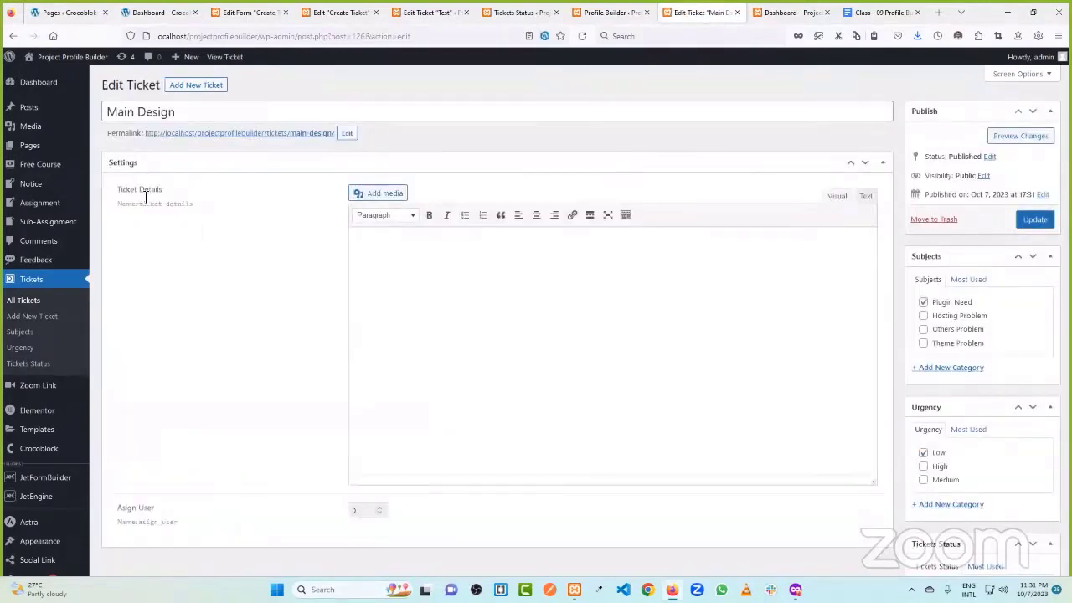
{"action": "left_click_drag", "start_coordinate": [177, 111], "coordinate": [107, 112]}
{"action": "scroll", "coordinate": [488, 234], "scroll_direction": "down", "scroll_amount": 2}
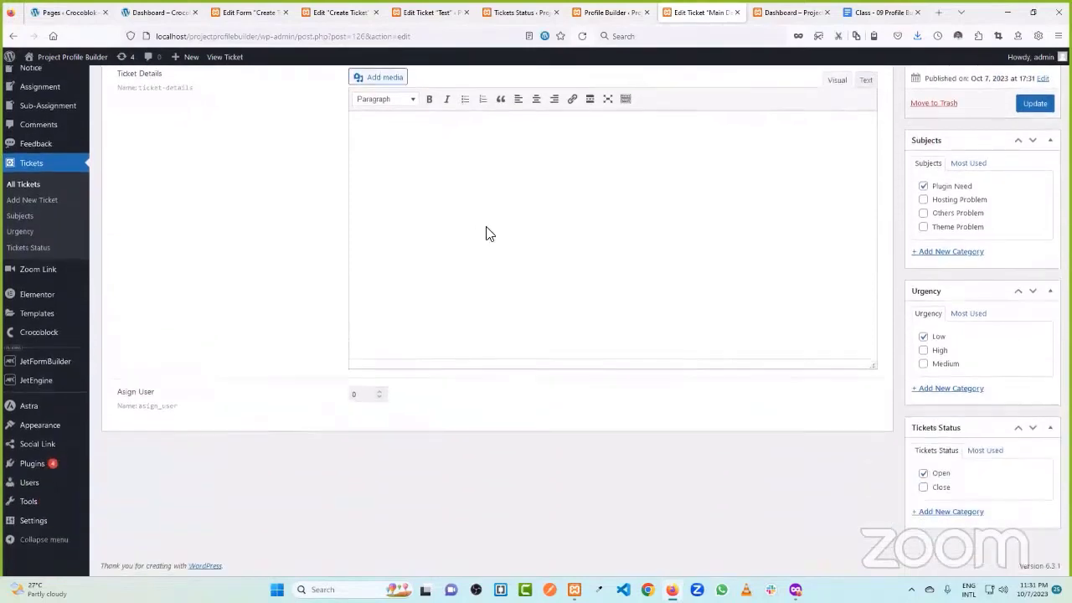
{"action": "scroll", "coordinate": [569, 256], "scroll_direction": "up", "scroll_amount": 2}
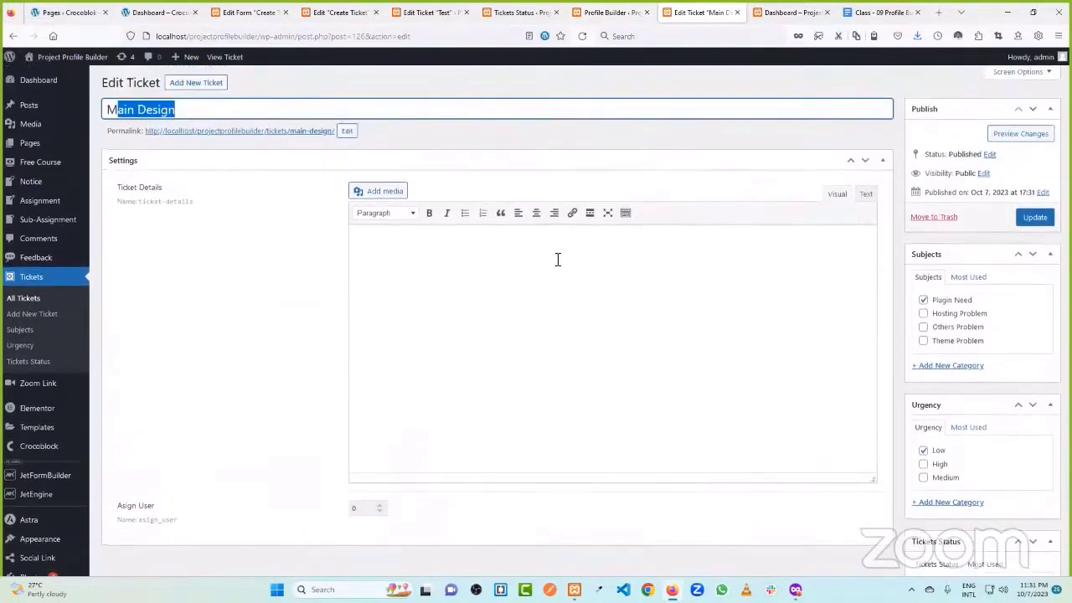
{"action": "left_click", "coordinate": [409, 250]}
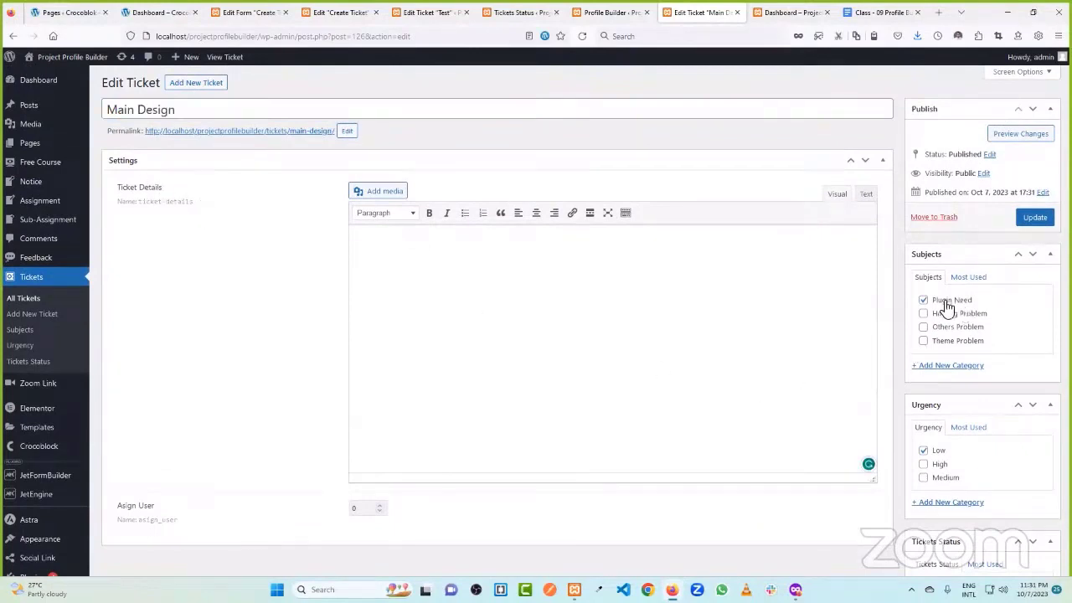
{"action": "scroll", "coordinate": [955, 469], "scroll_direction": "down", "scroll_amount": 1}
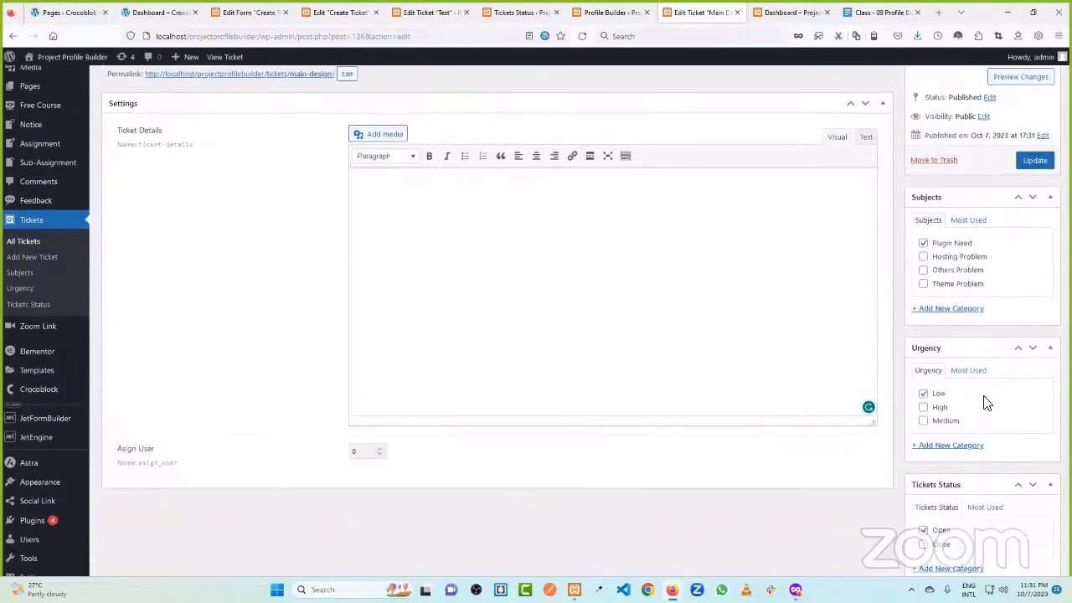
{"action": "scroll", "coordinate": [986, 399], "scroll_direction": "down", "scroll_amount": 1}
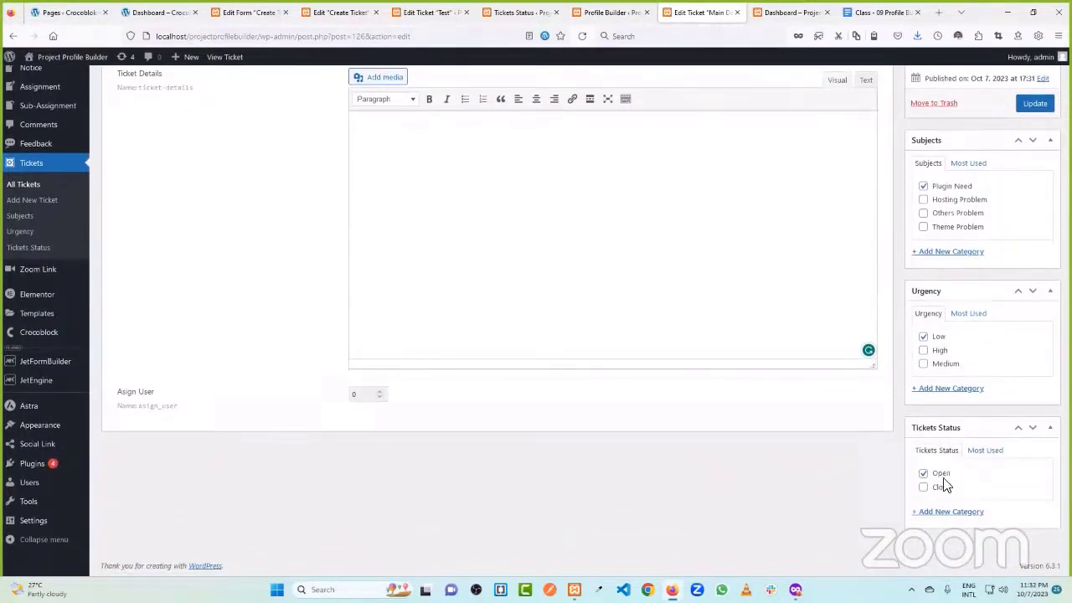
{"action": "left_click", "coordinate": [800, 12]}
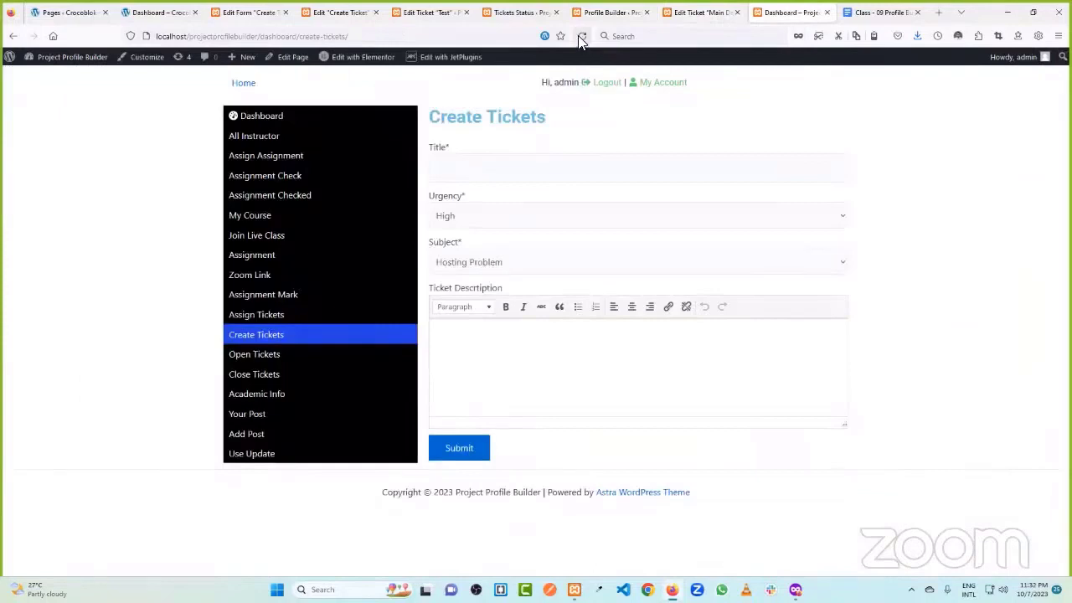
- Open the profile dashboard, then move through admin tabs to the Create Ticket Elementor editor
{"action": "left_click", "coordinate": [278, 122]}
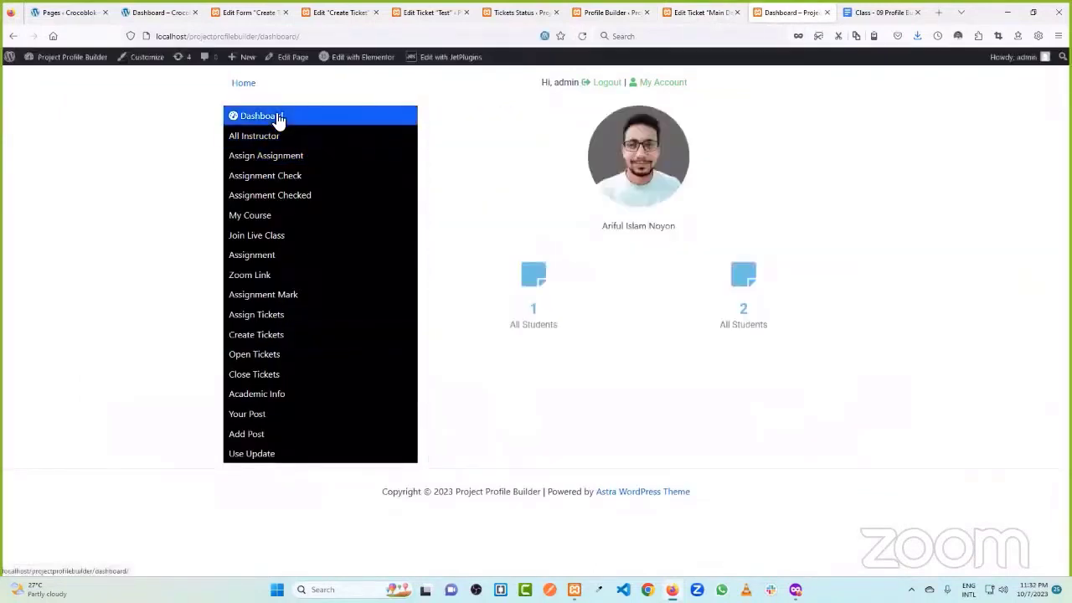
{"action": "left_click_drag", "start_coordinate": [738, 297], "coordinate": [771, 319]}
{"action": "left_click", "coordinate": [797, 399]}
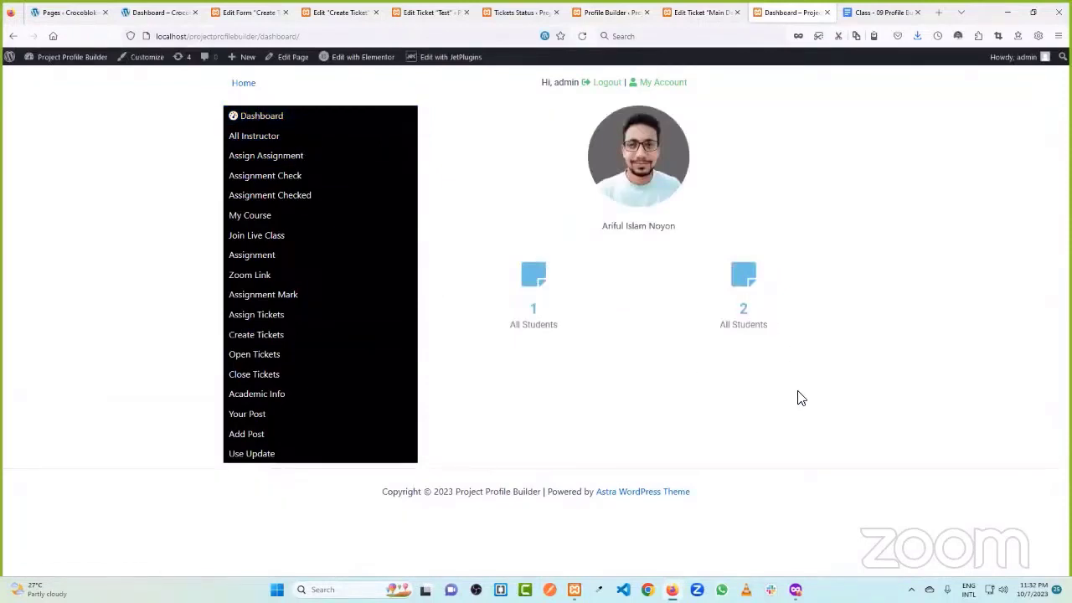
{"action": "left_click", "coordinate": [701, 12]}
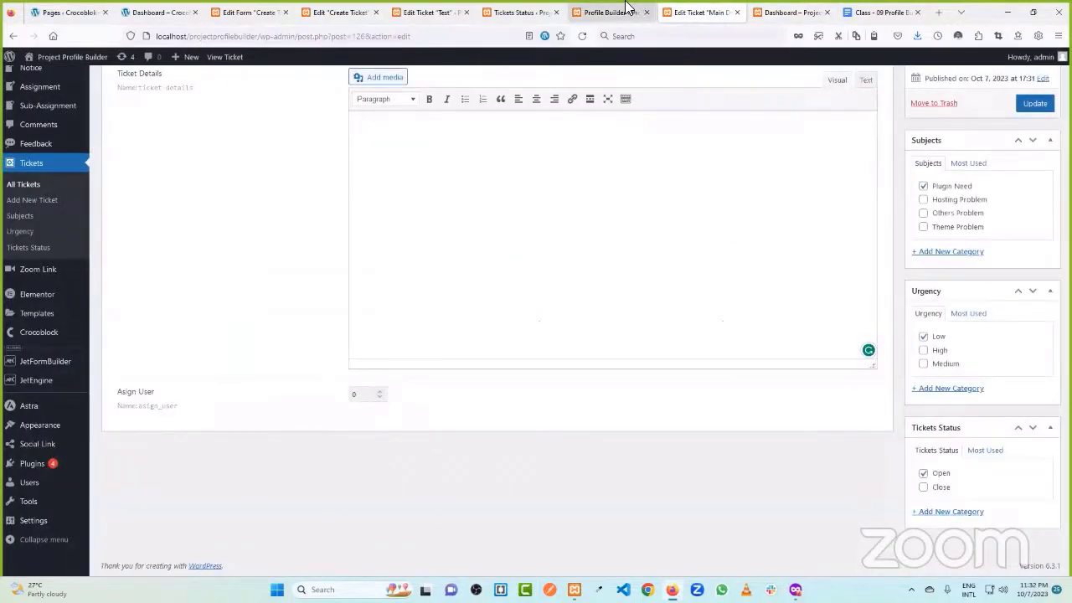
{"action": "left_click", "coordinate": [628, 12]}
{"action": "left_click", "coordinate": [515, 12]}
{"action": "scroll", "coordinate": [502, 142], "scroll_direction": "up", "scroll_amount": 2}
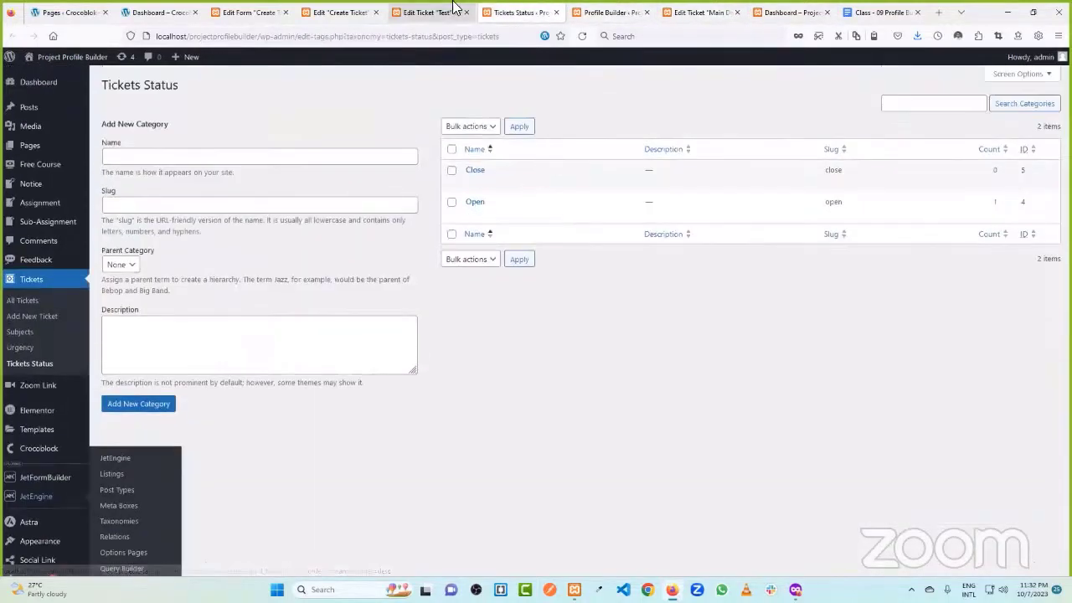
{"action": "left_click", "coordinate": [432, 12]}
{"action": "left_click", "coordinate": [362, 12]}
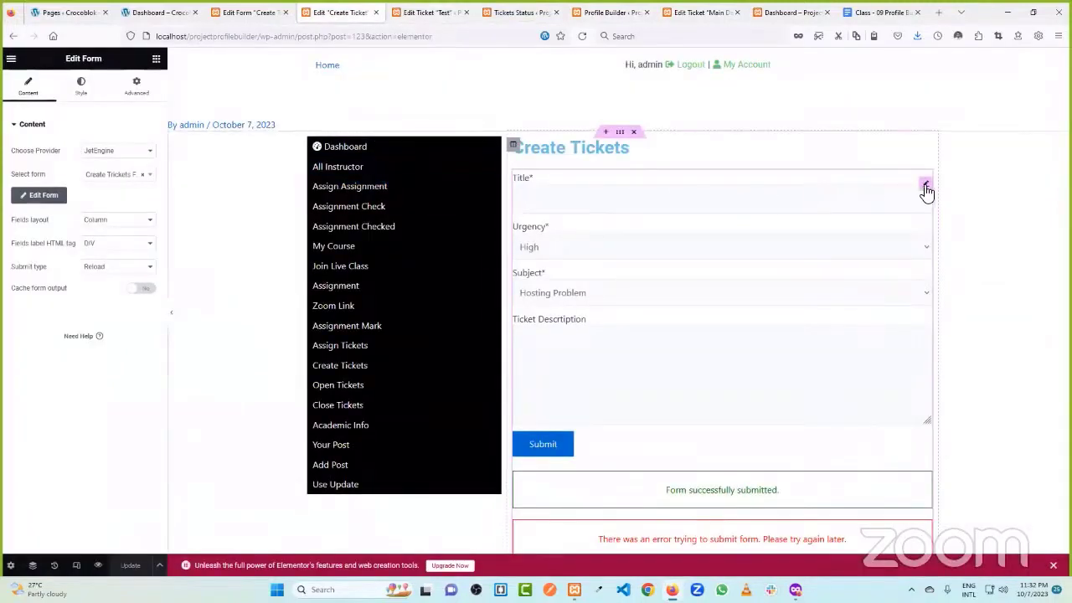
- Set the form widget's submit type to AJAX, update the page, and reload the dashboard
{"action": "left_click", "coordinate": [126, 266]}
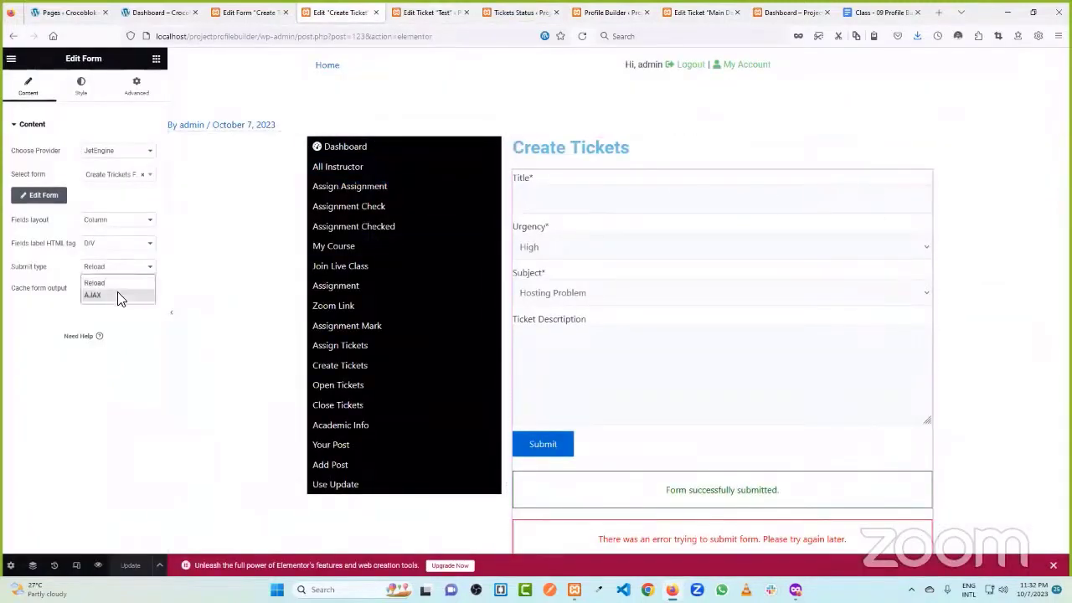
{"action": "left_click", "coordinate": [117, 292]}
{"action": "left_click", "coordinate": [130, 565]}
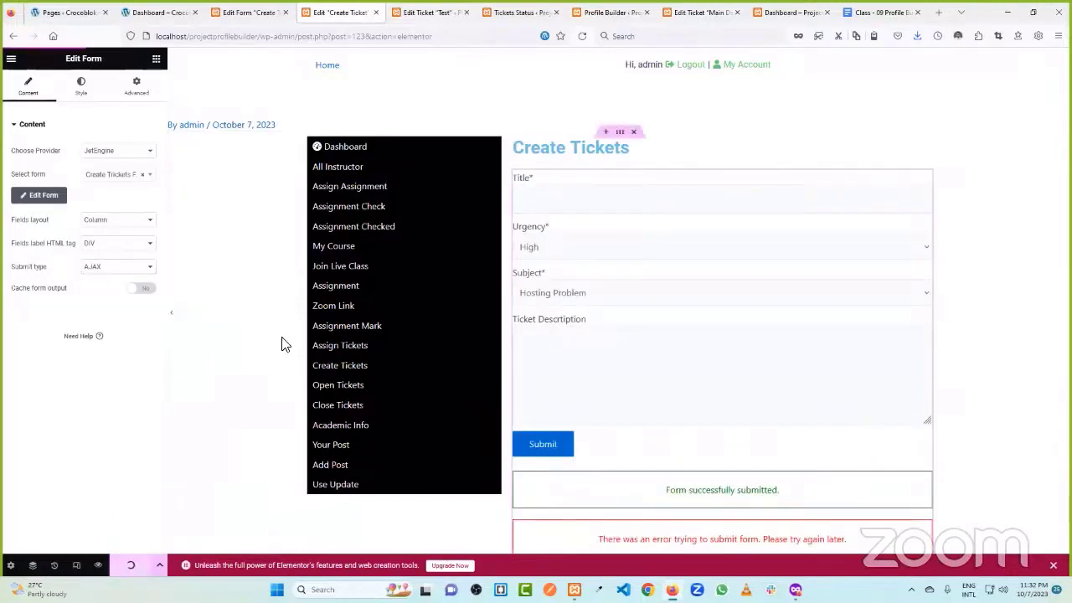
{"action": "left_click", "coordinate": [787, 12]}
{"action": "left_click", "coordinate": [582, 36]}
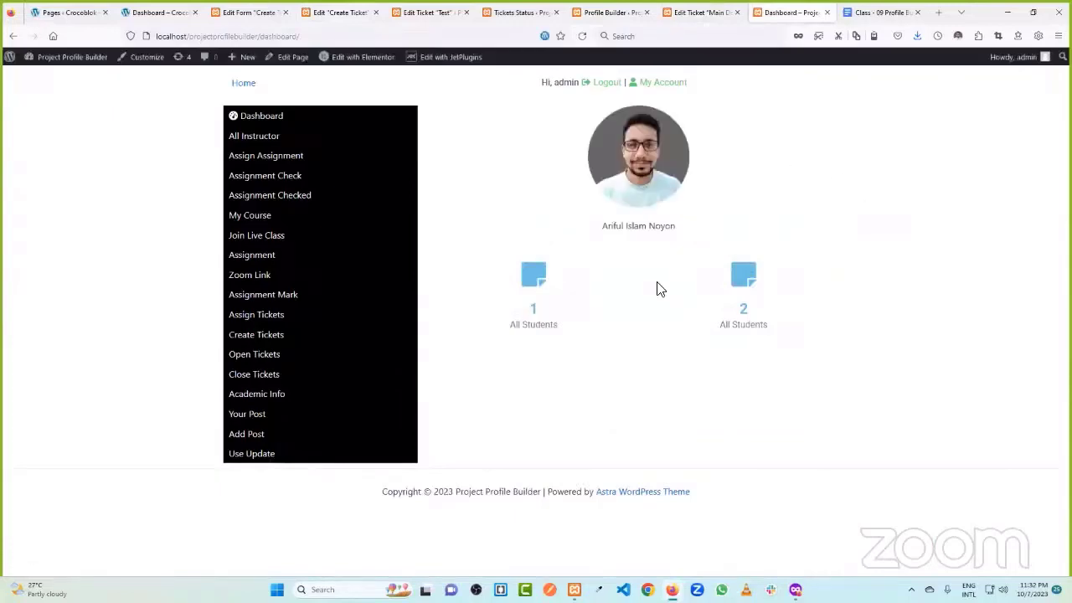
- Start a Create Tickets entry titled 'ebook tab' with Low urgency and Hosting Problem subject
{"action": "left_click", "coordinate": [276, 343]}
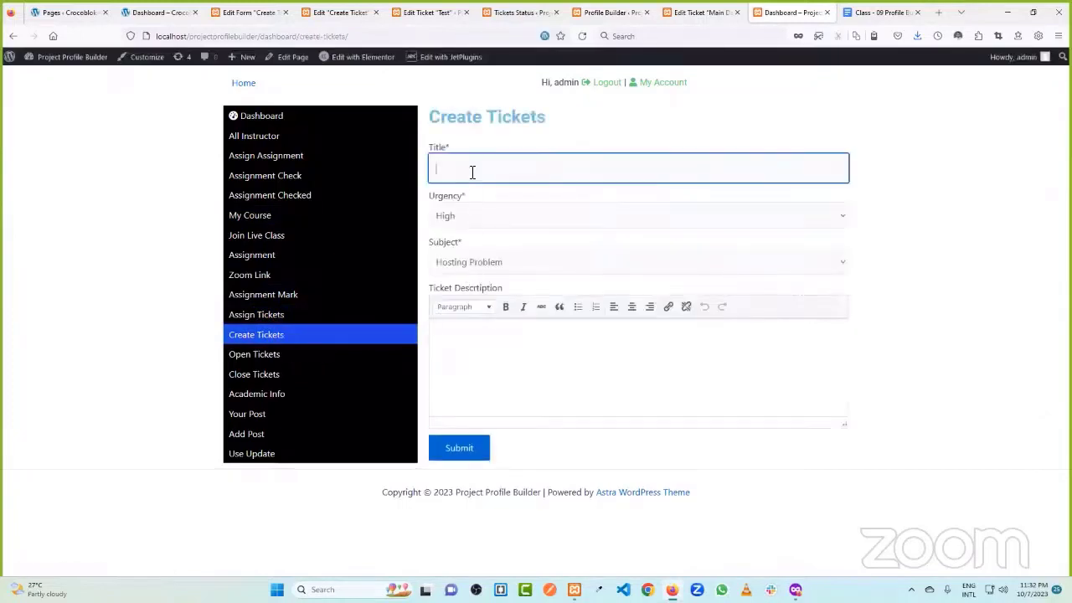
{"action": "left_click", "coordinate": [471, 172]}
{"action": "left_click", "coordinate": [467, 201]}
{"action": "left_click", "coordinate": [467, 216]}
{"action": "left_click", "coordinate": [469, 257]}
{"action": "left_click", "coordinate": [475, 261]}
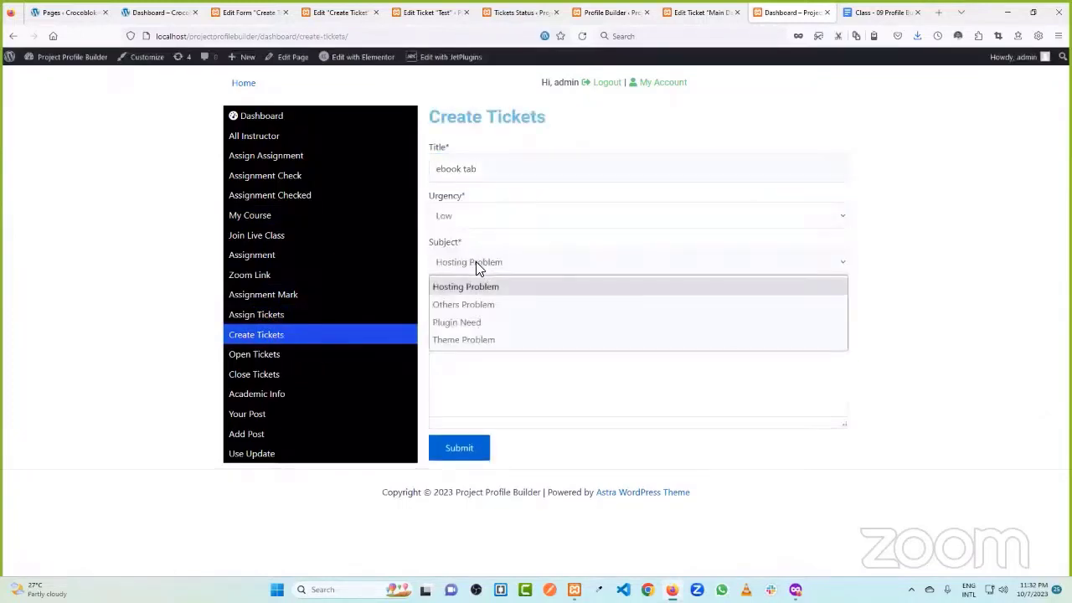
{"action": "left_click", "coordinate": [680, 278]}
{"action": "left_click", "coordinate": [343, 12]}
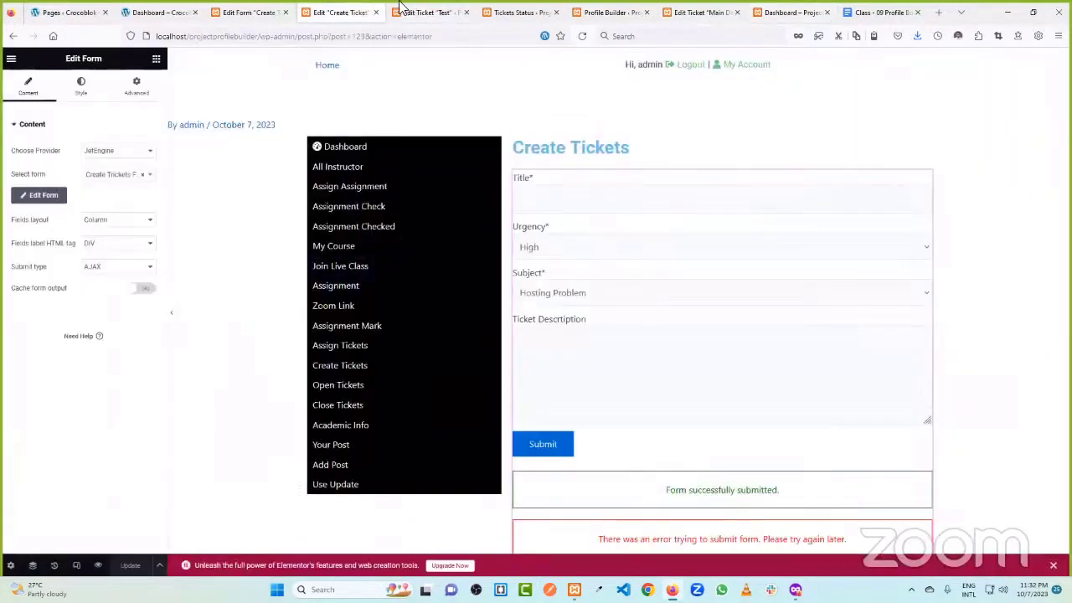
{"action": "left_click", "coordinate": [423, 11]}
{"action": "scroll", "coordinate": [411, 254], "scroll_direction": "down", "scroll_amount": 3}
- Open the Create Tickets Form settings and expand the Insert/Update Post action
{"action": "left_click", "coordinate": [248, 12]}
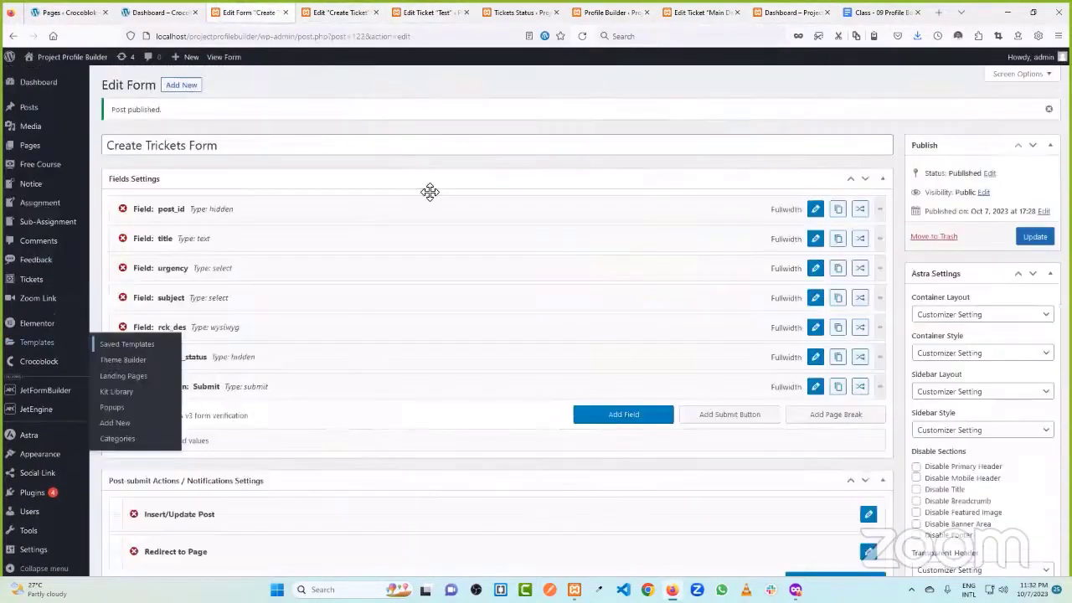
{"action": "scroll", "coordinate": [431, 209], "scroll_direction": "down", "scroll_amount": 5}
{"action": "scroll", "coordinate": [351, 297], "scroll_direction": "down", "scroll_amount": 3}
{"action": "scroll", "coordinate": [550, 258], "scroll_direction": "up", "scroll_amount": 2}
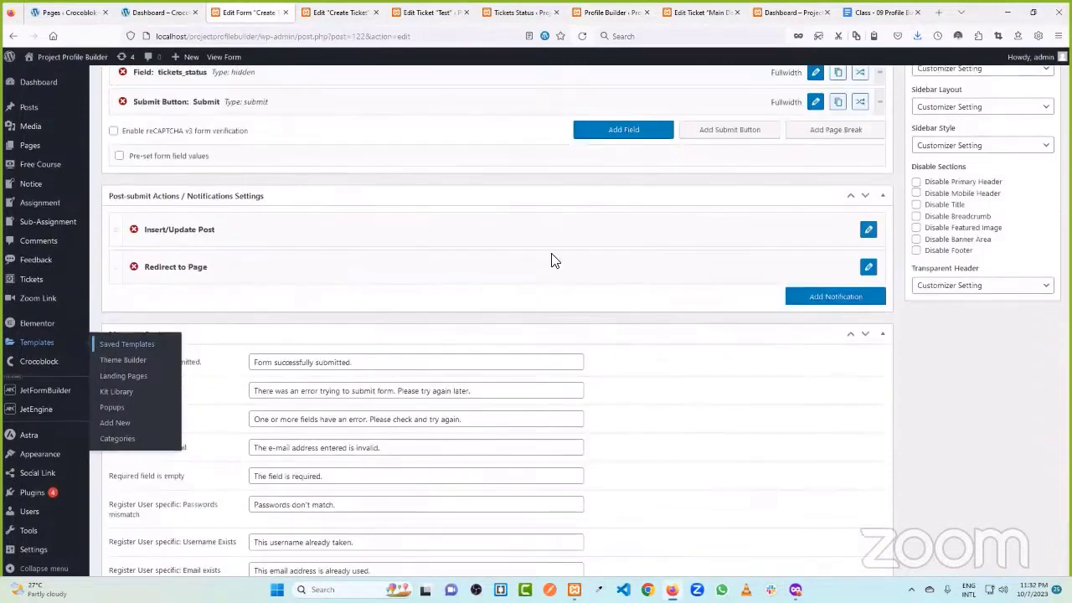
{"action": "left_click", "coordinate": [868, 229]}
{"action": "scroll", "coordinate": [323, 276], "scroll_direction": "down", "scroll_amount": 2}
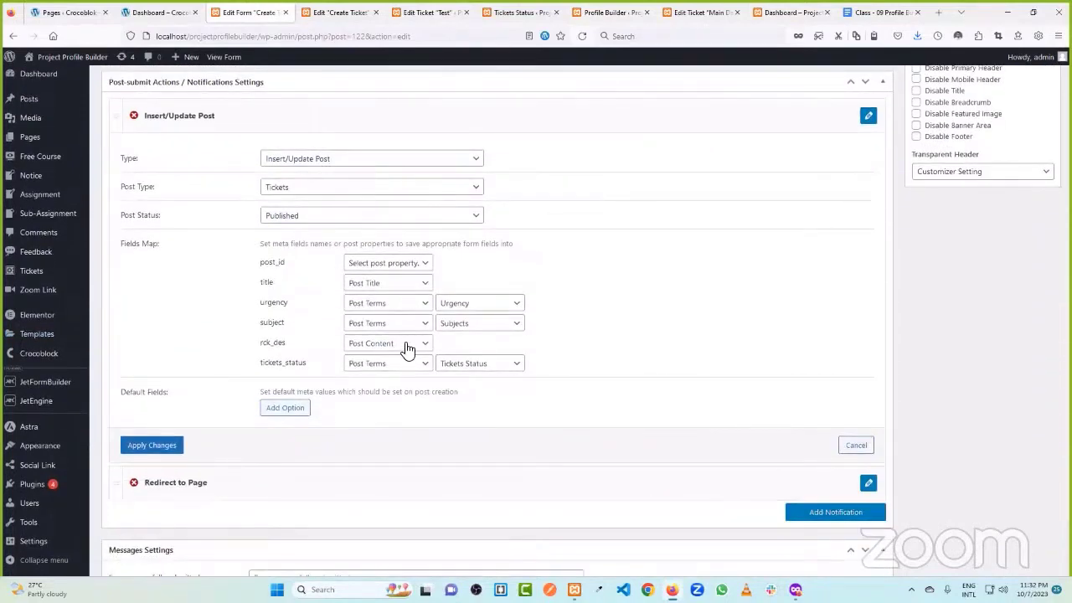
- Map rck_des to Post Meta with the key ticket-details and apply the changes
{"action": "left_click", "coordinate": [406, 349]}
{"action": "left_click", "coordinate": [400, 497]}
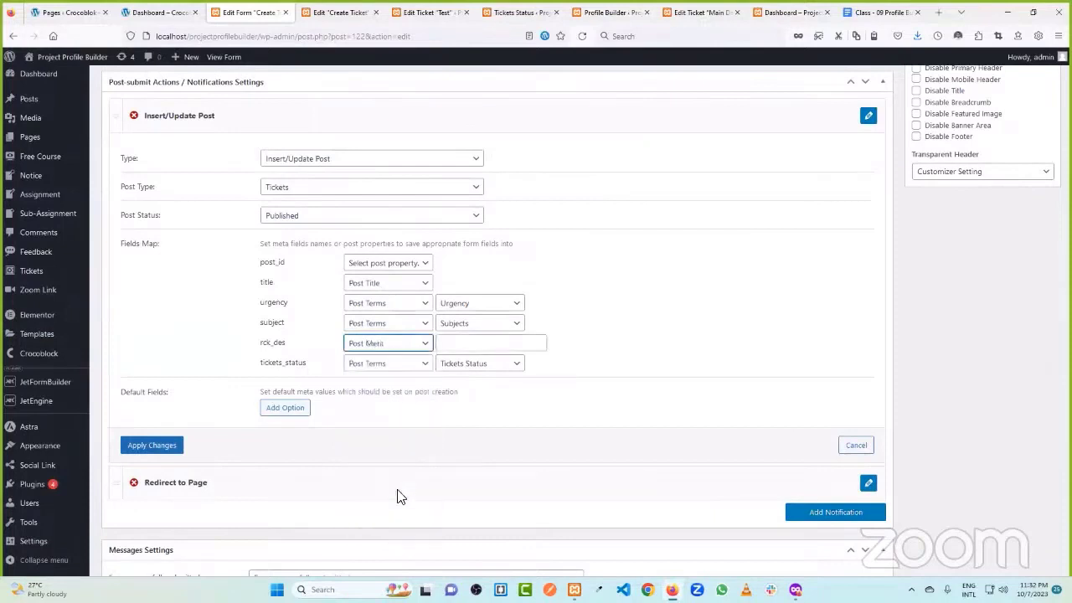
{"action": "left_click", "coordinate": [455, 344]}
{"action": "key", "text": "super+v"}
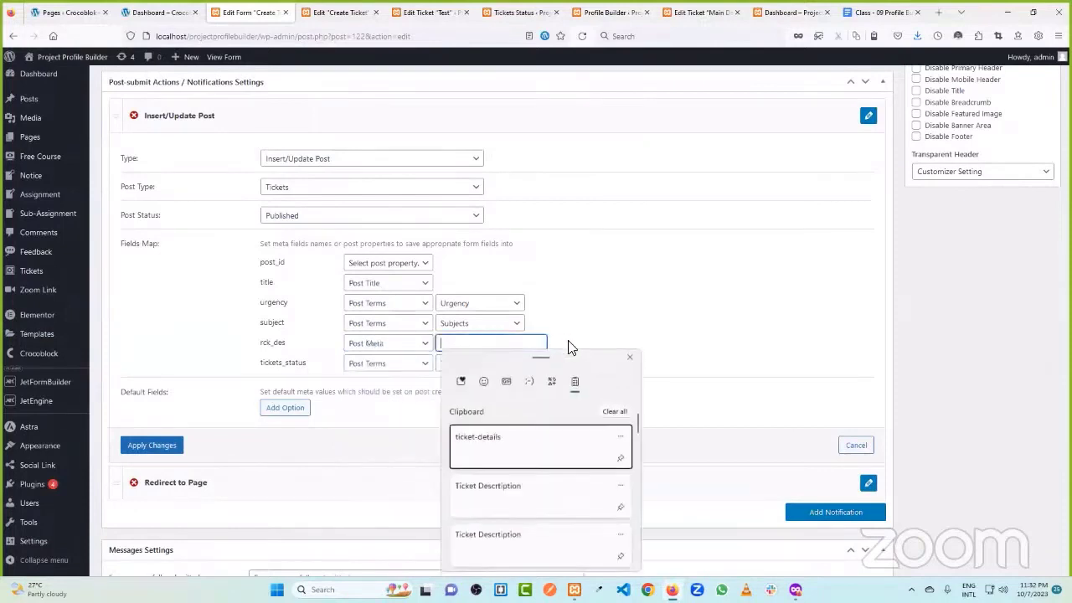
{"action": "left_click", "coordinate": [515, 451]}
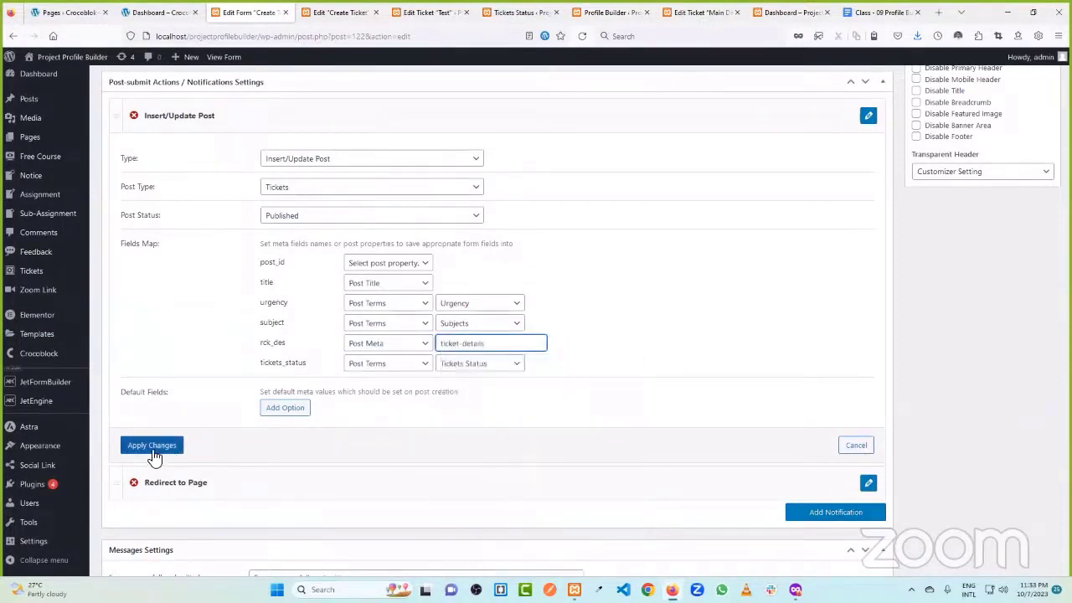
{"action": "left_click", "coordinate": [156, 449]}
- Update the form, then return to the front-end Create Tickets form
{"action": "scroll", "coordinate": [780, 278], "scroll_direction": "up", "scroll_amount": 2}
{"action": "scroll", "coordinate": [780, 278], "scroll_direction": "up", "scroll_amount": 3}
{"action": "left_click", "coordinate": [1034, 236]}
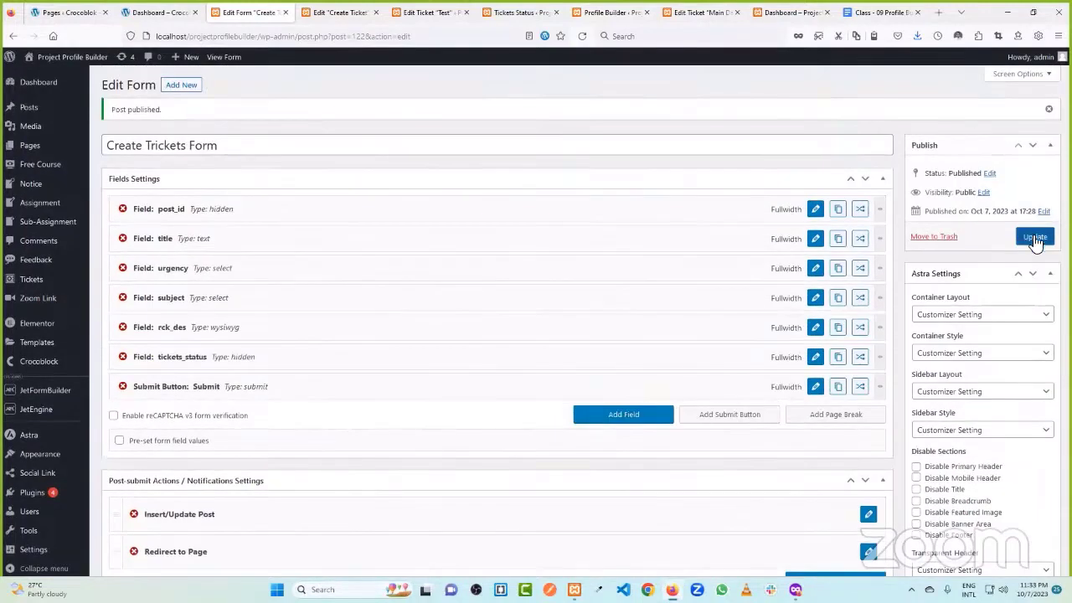
{"action": "left_click", "coordinate": [697, 12]}
{"action": "left_click", "coordinate": [787, 10]}
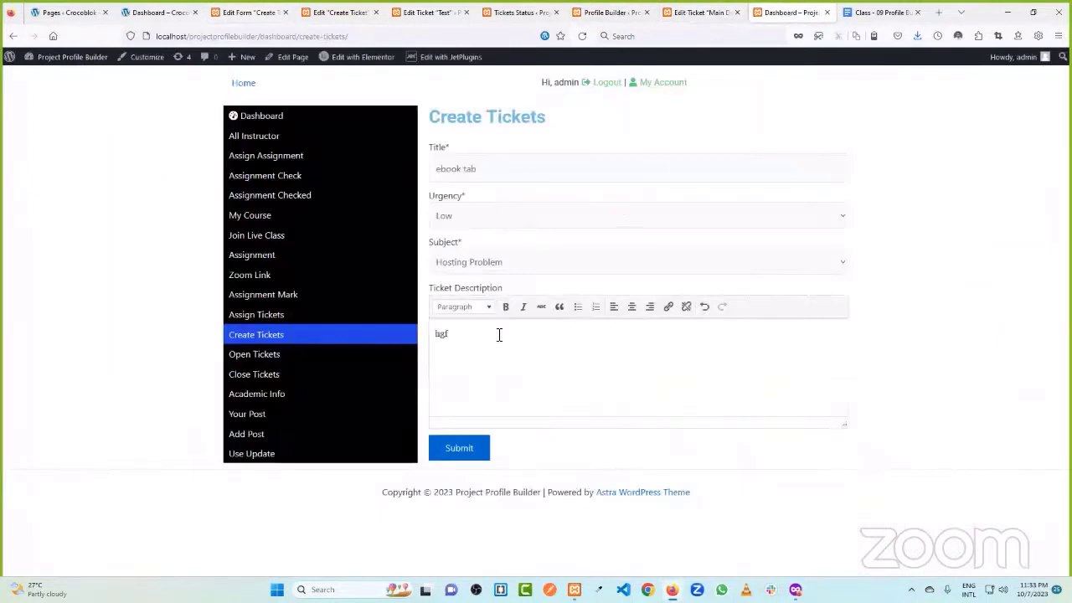
- Submit a test ticket from the front-end Create Tickets form and revisit its fields
{"action": "left_click", "coordinate": [473, 450]}
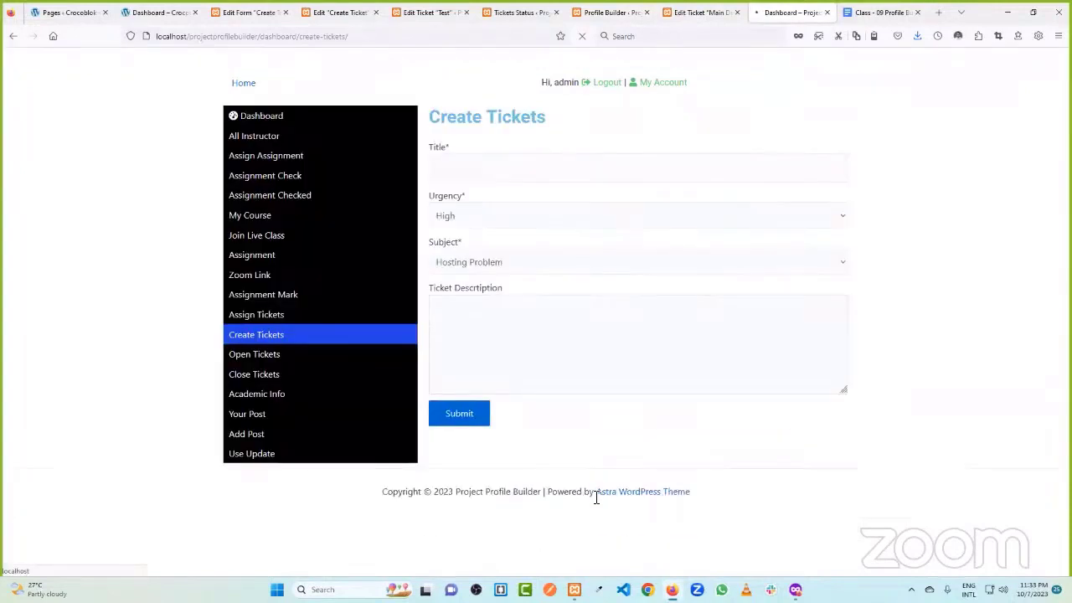
{"action": "left_click_drag", "start_coordinate": [580, 494], "coordinate": [742, 481]}
{"action": "left_click", "coordinate": [563, 379]}
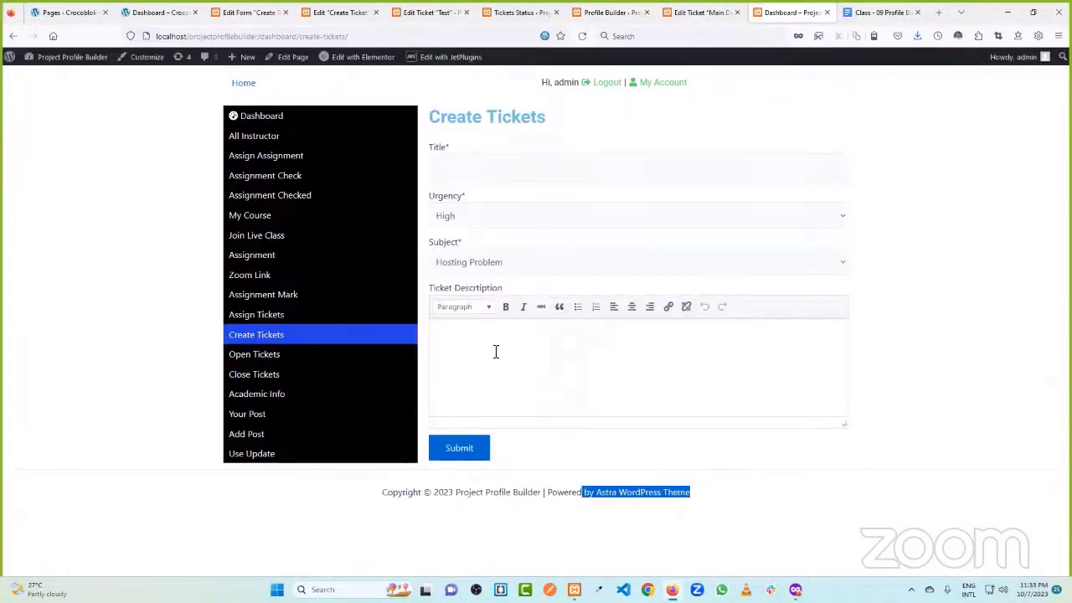
{"action": "left_click", "coordinate": [471, 171]}
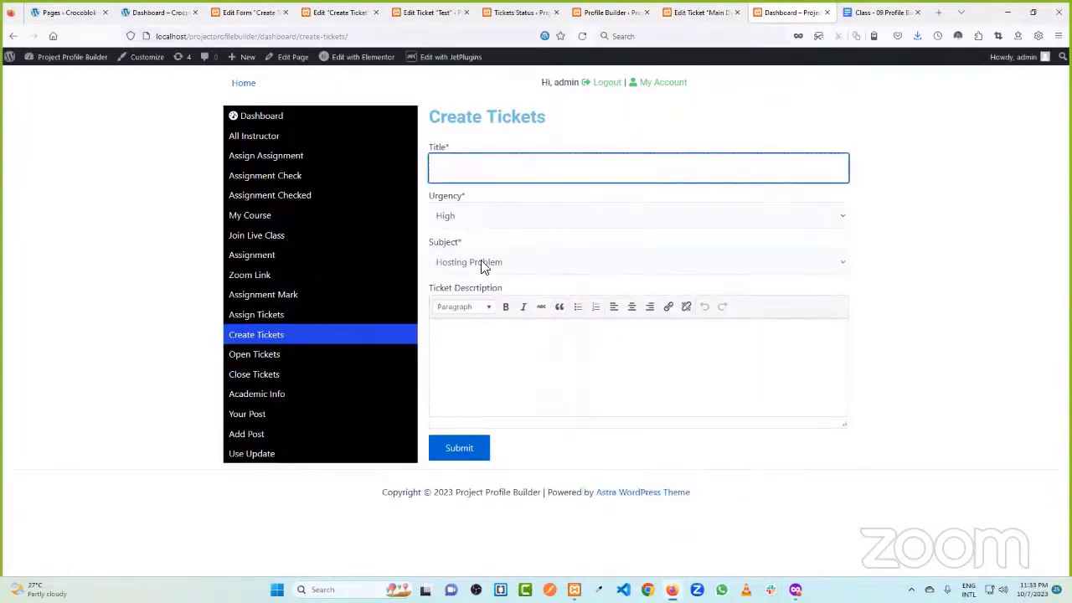
- Check the saved ticket's edit page, the profile dashboard, ticket status terms and form field settings
{"action": "left_click", "coordinate": [695, 12]}
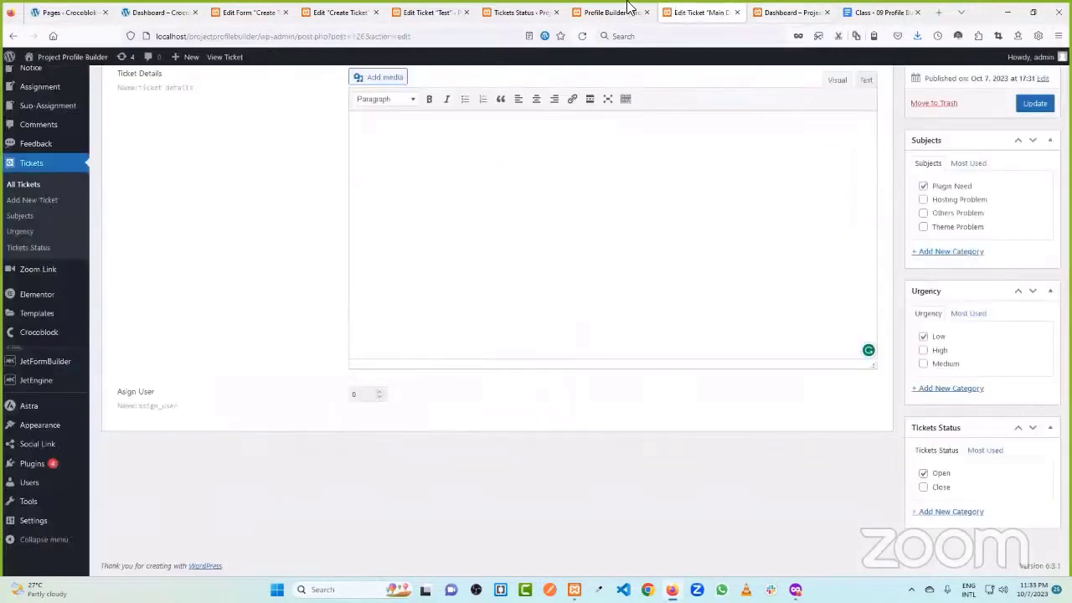
{"action": "left_click", "coordinate": [764, 8]}
{"action": "left_click", "coordinate": [302, 114]}
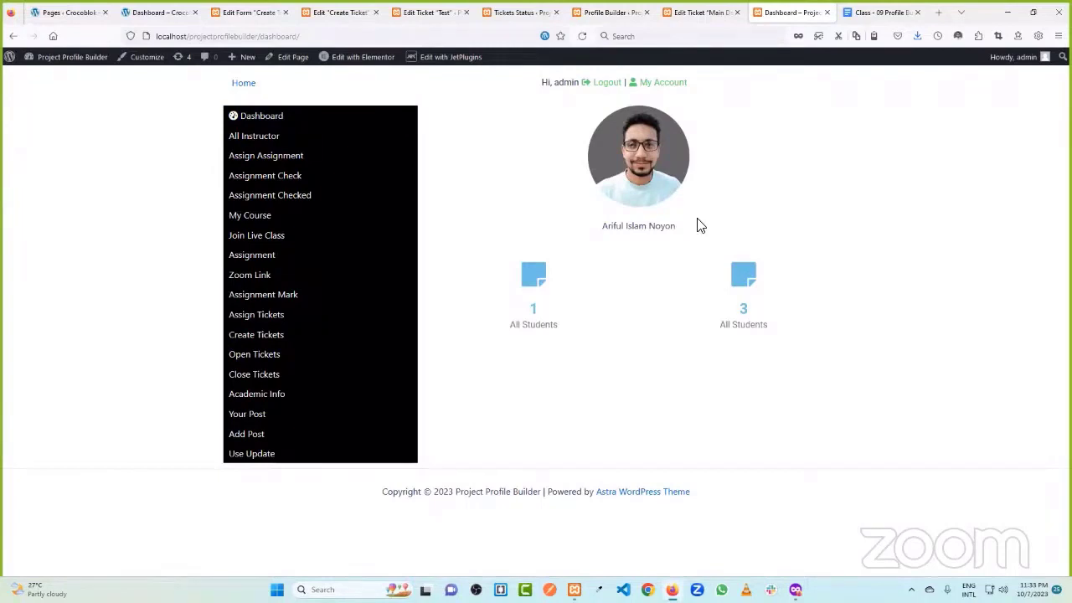
{"action": "left_click", "coordinate": [520, 12]}
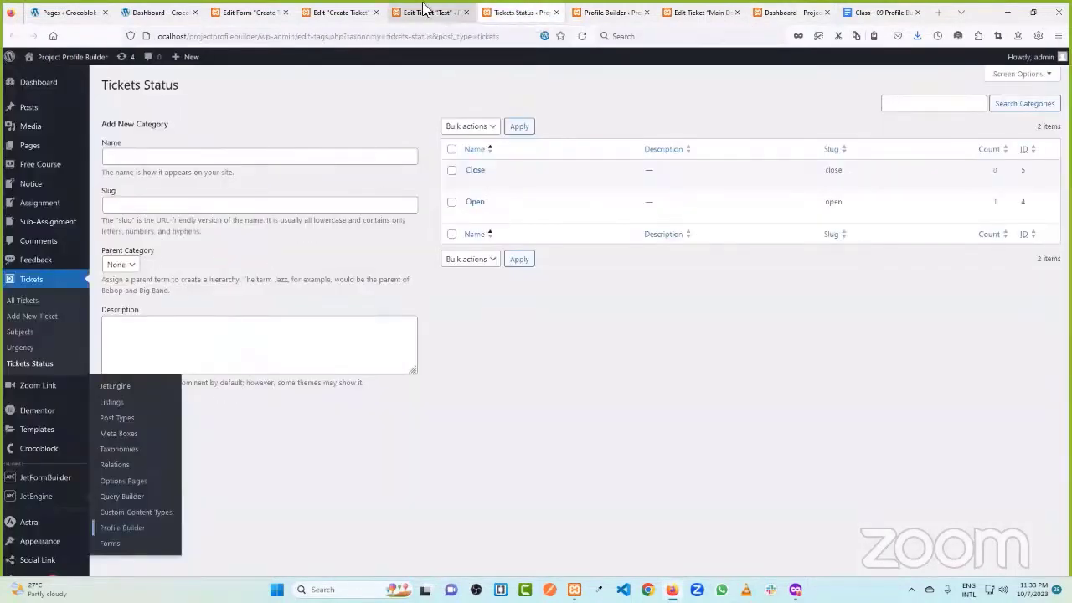
{"action": "left_click", "coordinate": [339, 12]}
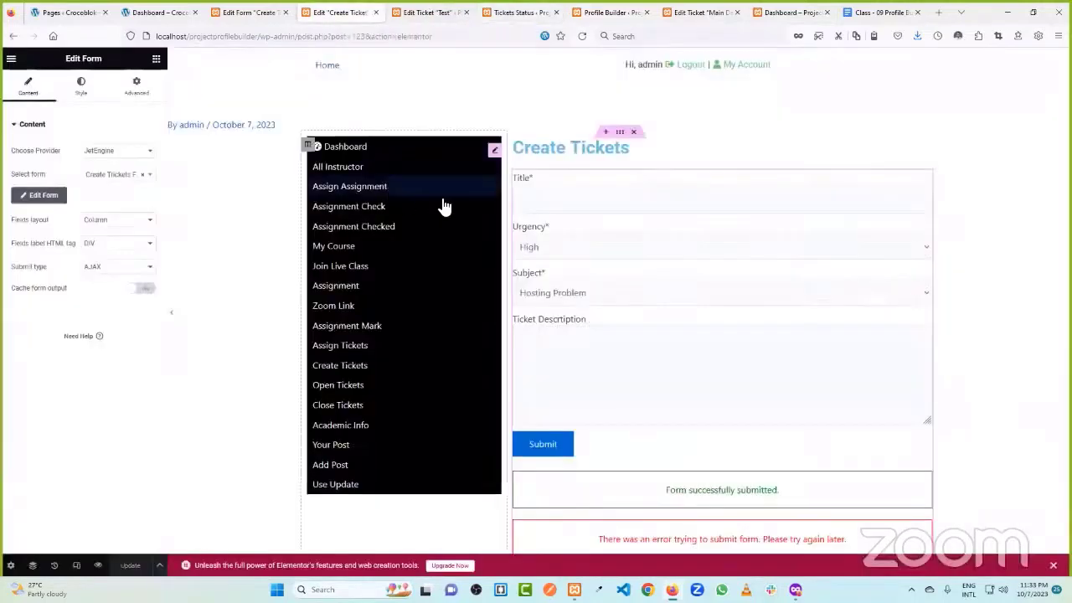
{"action": "left_click", "coordinate": [252, 12]}
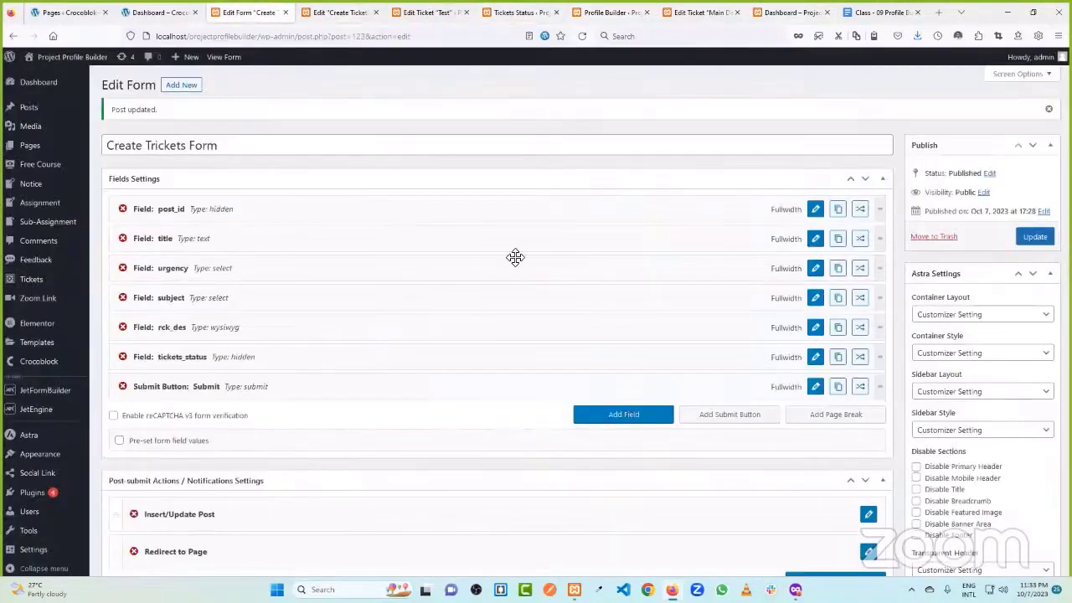
{"action": "left_click", "coordinate": [336, 11]}
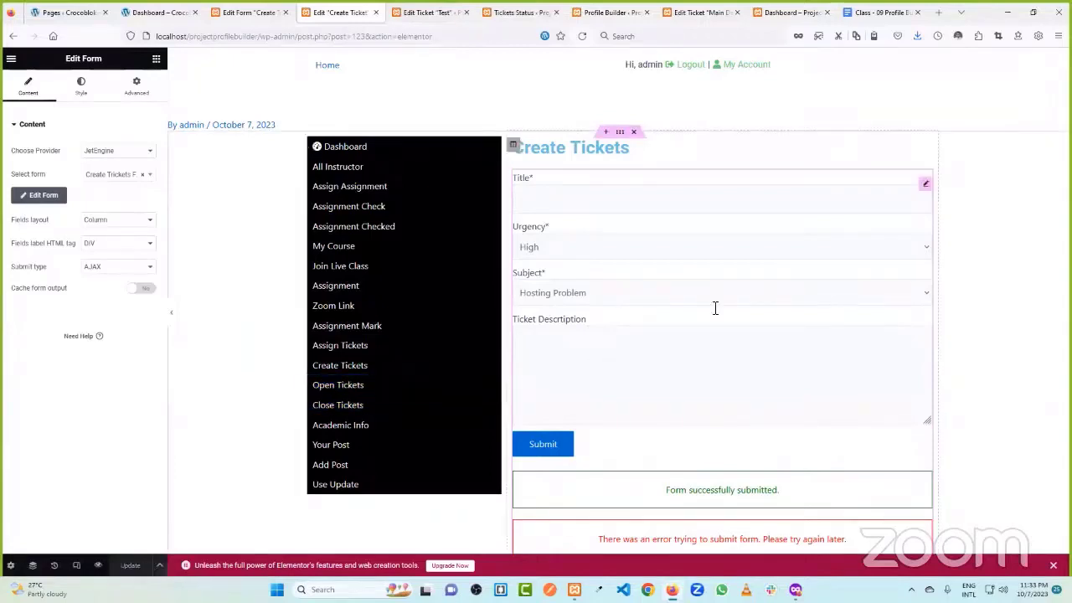
- Look over the Test ticket editor and the profile dashboard front-end page
{"action": "left_click", "coordinate": [444, 11]}
{"action": "left_click", "coordinate": [515, 10]}
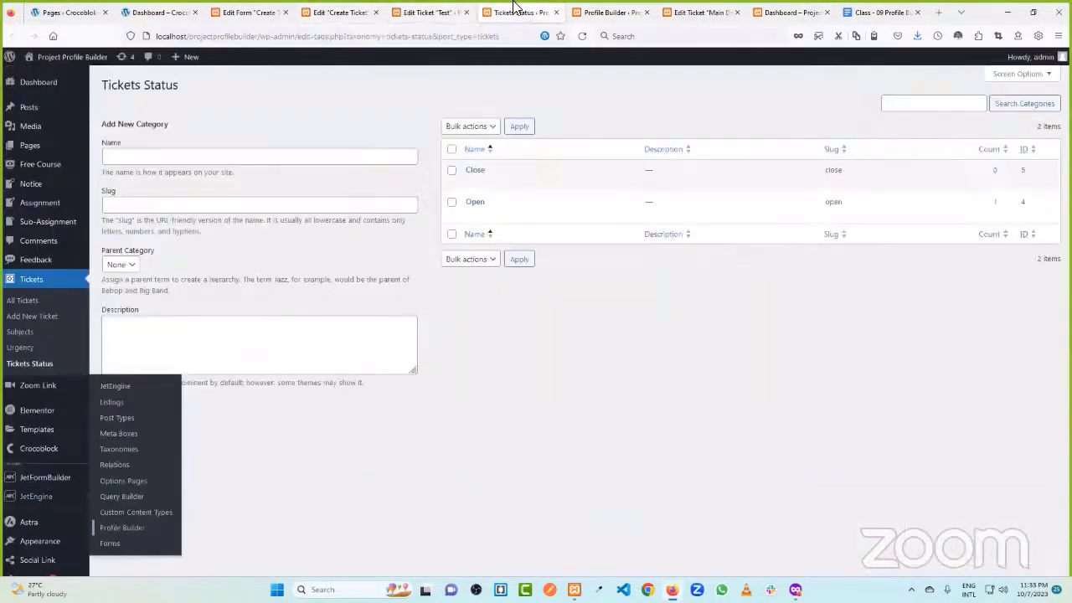
{"action": "left_click", "coordinate": [611, 10]}
{"action": "left_click", "coordinate": [711, 10]}
{"action": "left_click", "coordinate": [785, 10]}
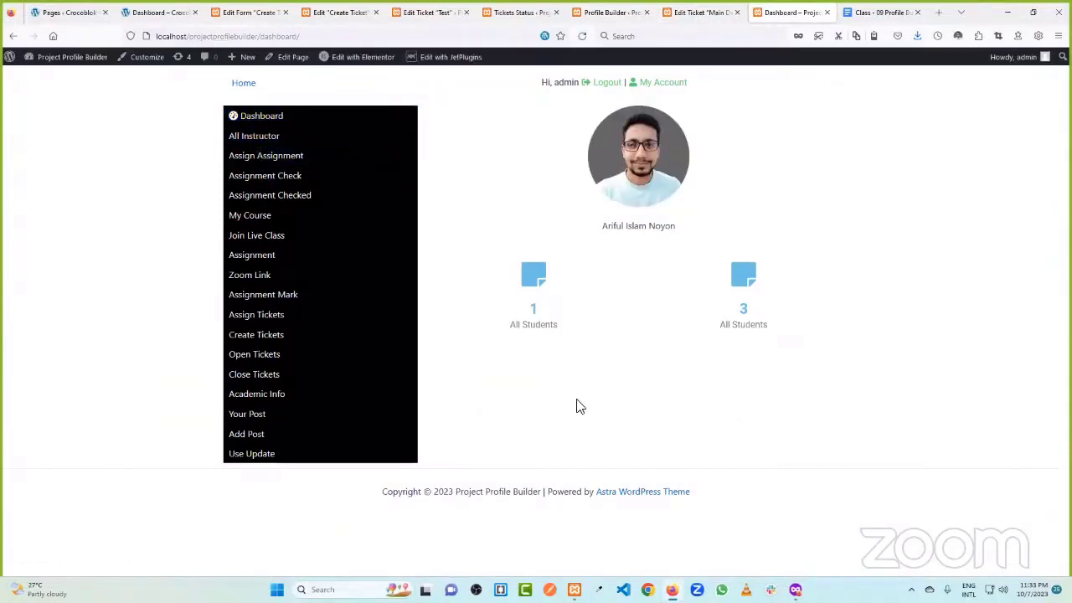
- Open the JetEngine Listings page in a new tab from the Test ticket editor
{"action": "left_click", "coordinate": [430, 11]}
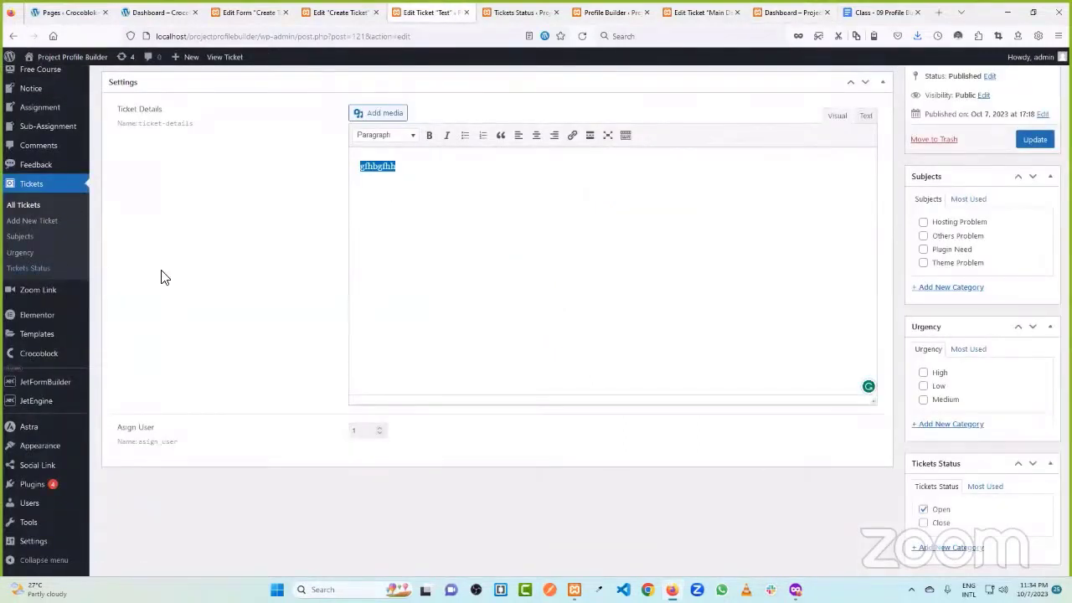
{"action": "scroll", "coordinate": [67, 352], "scroll_direction": "down", "scroll_amount": 1}
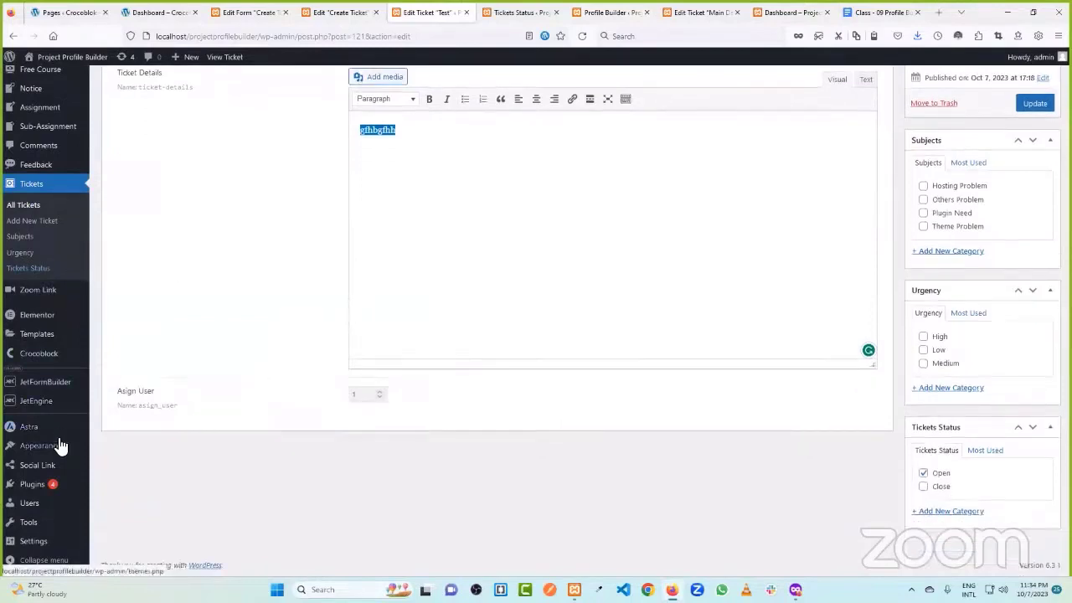
{"action": "mouse_move", "coordinate": [46, 402]}
{"action": "middle_click", "coordinate": [129, 381]}
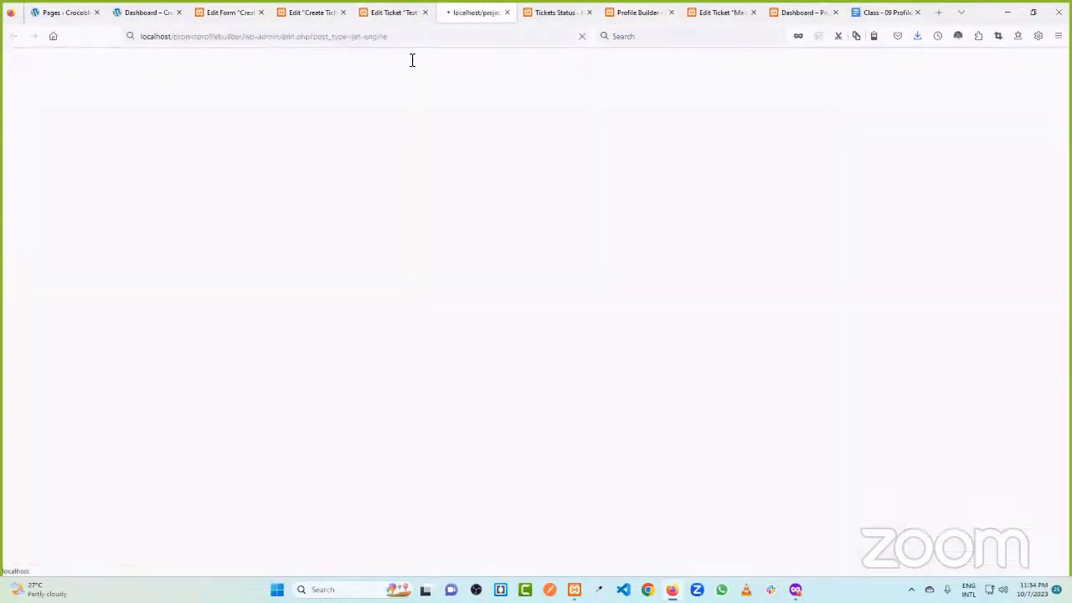
- Close the Test ticket editor and Create Tickets Elementor editor tabs
{"action": "left_click", "coordinate": [369, 10]}
{"action": "left_click", "coordinate": [425, 12]}
{"action": "left_click", "coordinate": [341, 12]}
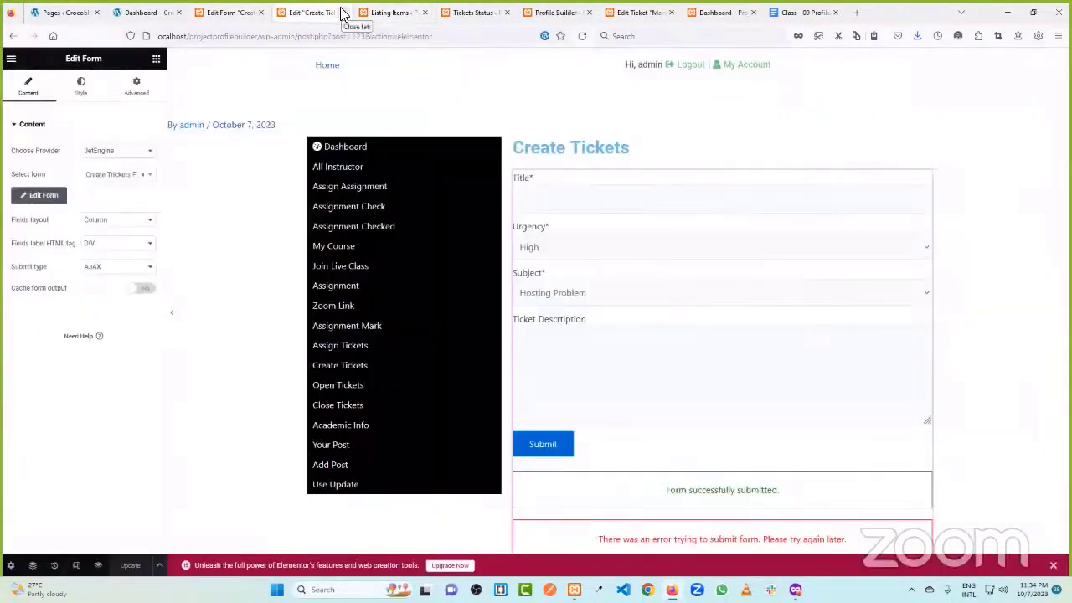
{"action": "left_click", "coordinate": [342, 12]}
{"action": "left_click", "coordinate": [262, 9]}
- Close the form and Main ticket editors, reorder tabs, and return to Listing Items
{"action": "left_click", "coordinate": [262, 13]}
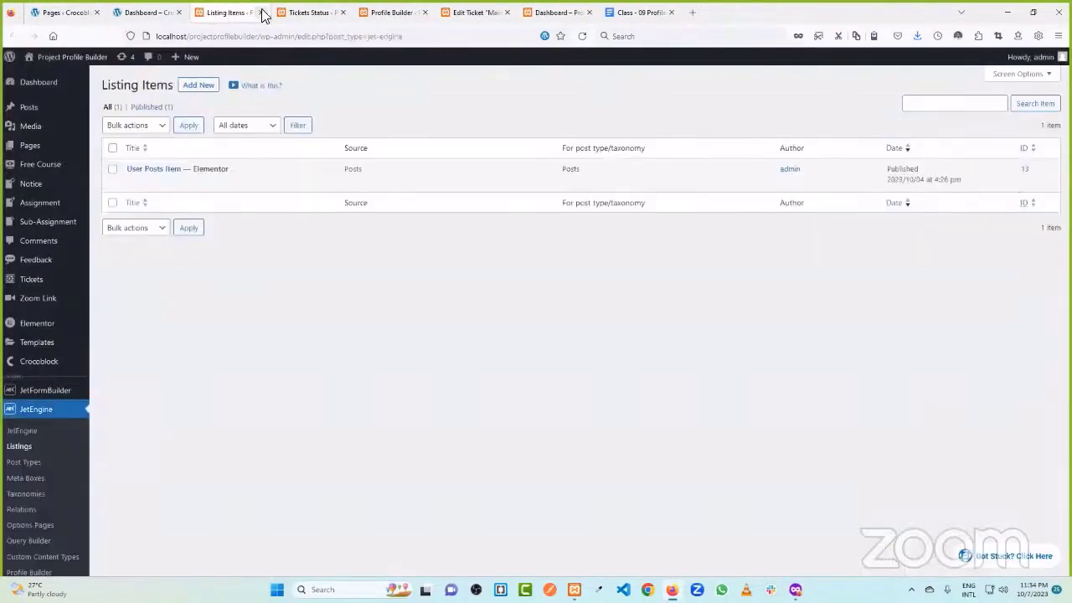
{"action": "left_click_drag", "start_coordinate": [310, 10], "coordinate": [228, 10]}
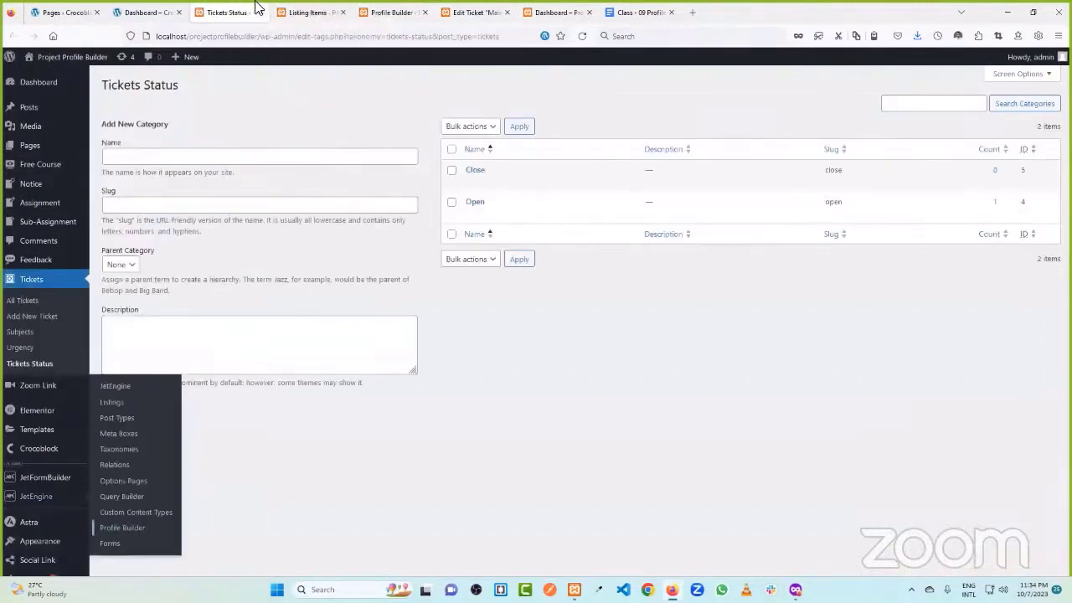
{"action": "left_click", "coordinate": [307, 12]}
{"action": "left_click", "coordinate": [375, 9]}
{"action": "left_click", "coordinate": [465, 9]}
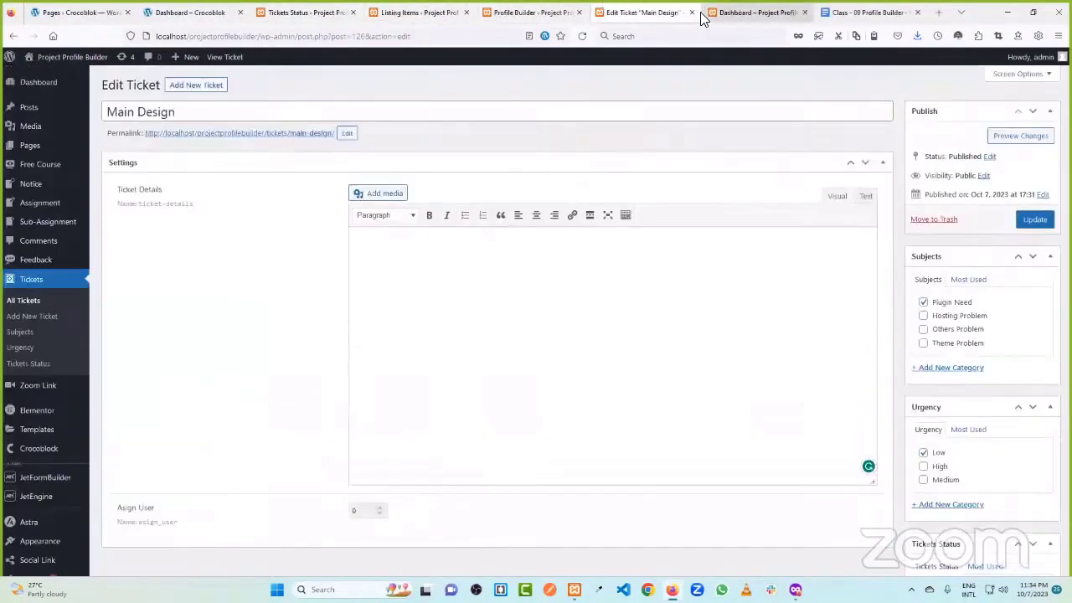
{"action": "left_click", "coordinate": [702, 12]}
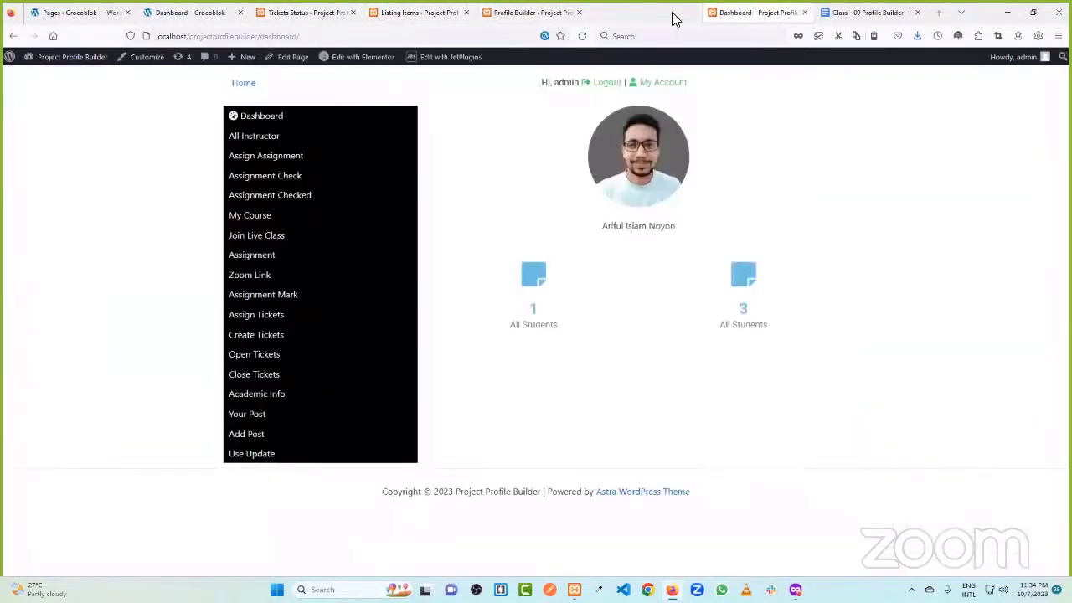
{"action": "left_click", "coordinate": [452, 10]}
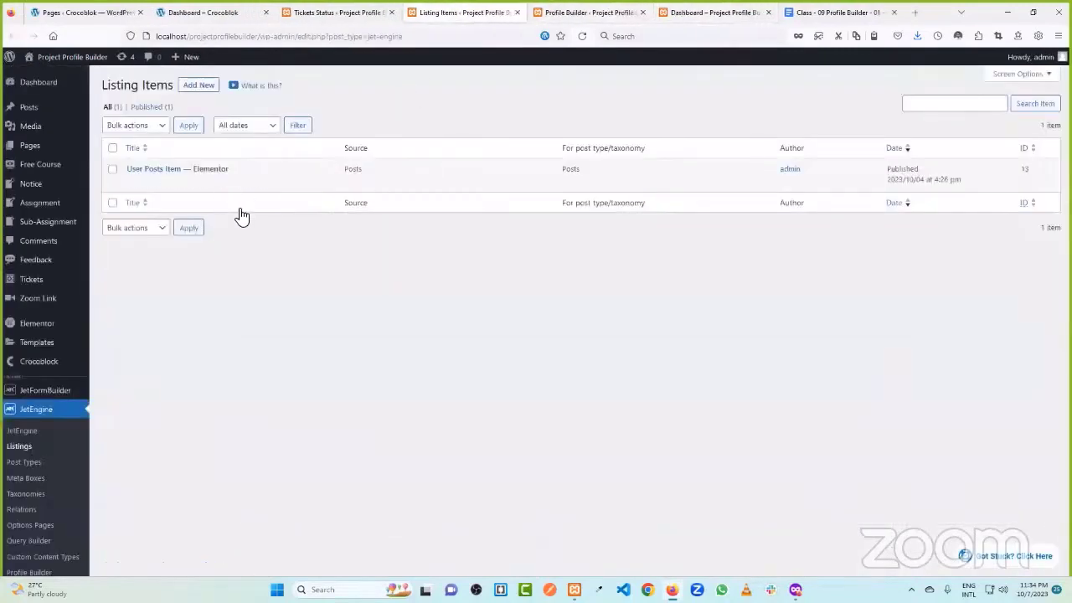
- Start a new listing item with Posts as source and Tickets as the post type
{"action": "left_click", "coordinate": [199, 86]}
{"action": "left_click", "coordinate": [467, 238]}
{"action": "left_click", "coordinate": [422, 242]}
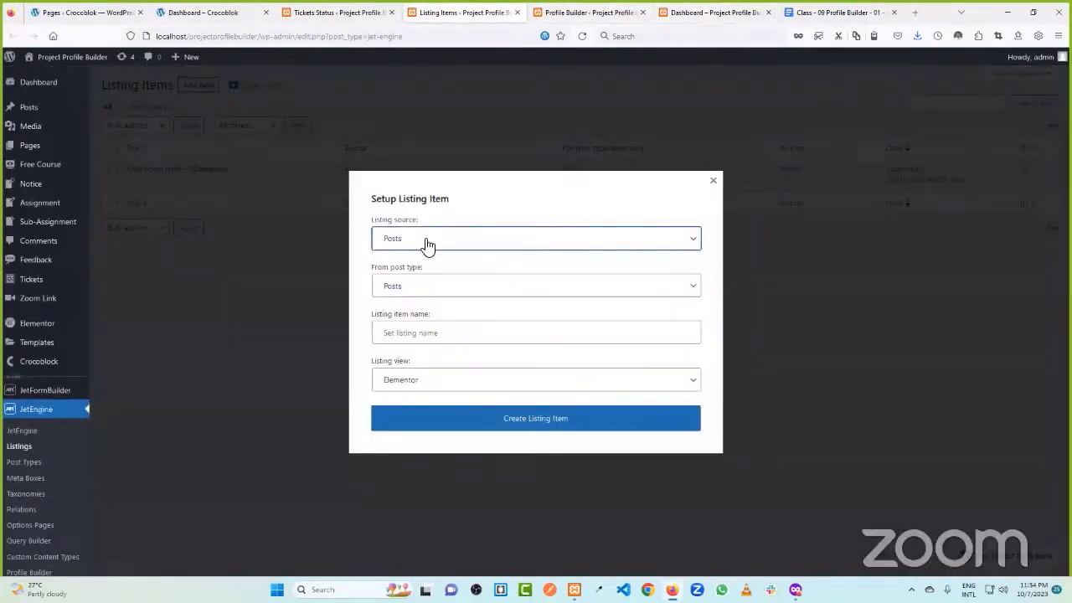
{"action": "left_click", "coordinate": [418, 286]}
{"action": "scroll", "coordinate": [430, 423], "scroll_direction": "down", "scroll_amount": 5}
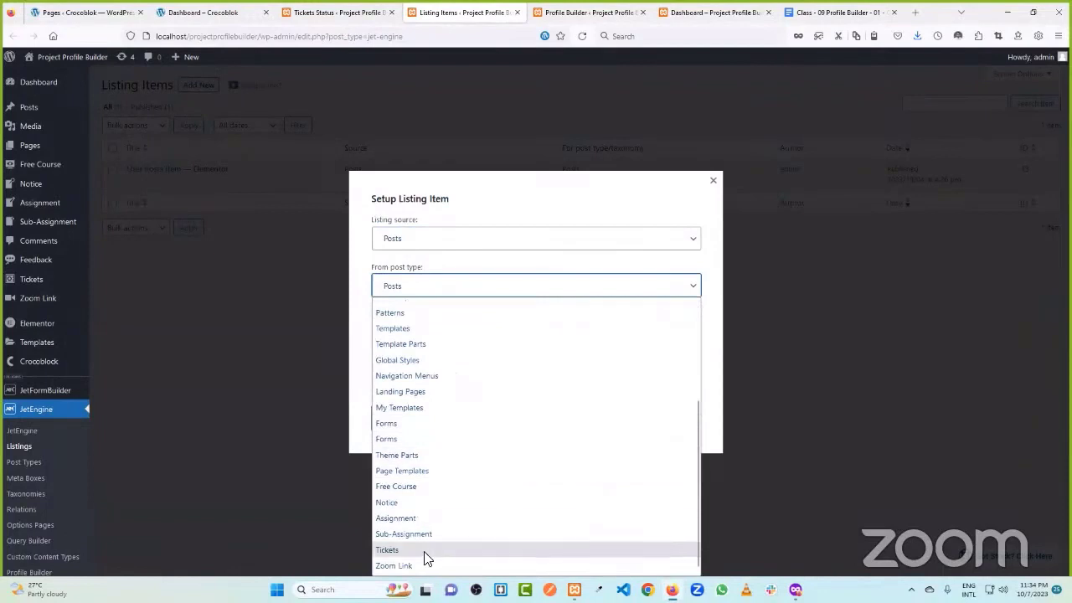
{"action": "left_click", "coordinate": [426, 553]}
- Begin entering a listing item name, then clear the partial text
{"action": "left_click", "coordinate": [423, 335]}
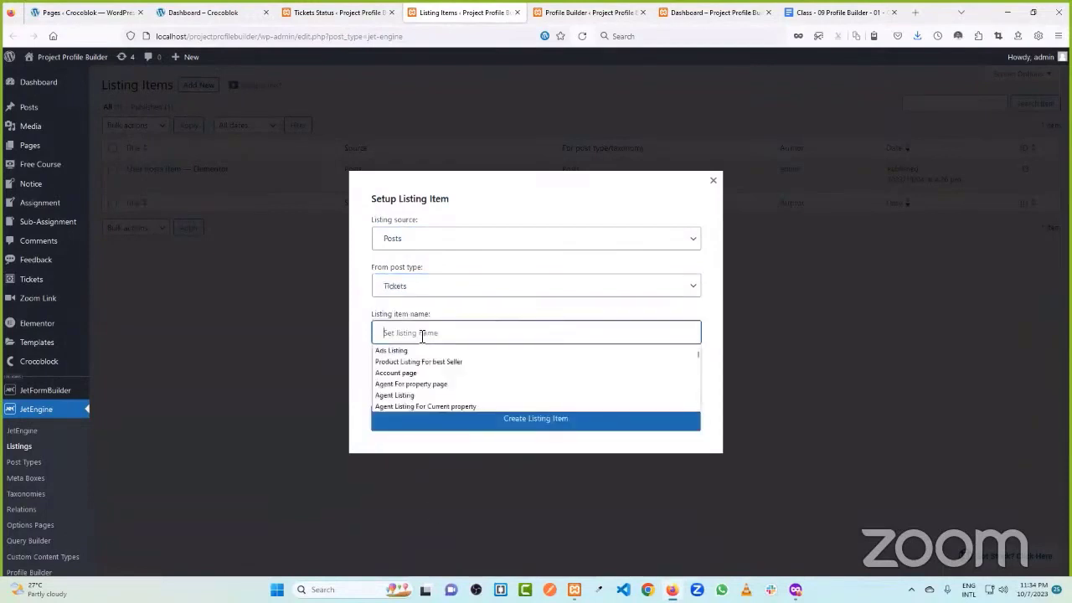
{"action": "type", "text": "O"}
{"action": "key", "text": "BackSpace"}
{"action": "type", "text": "Tick"}
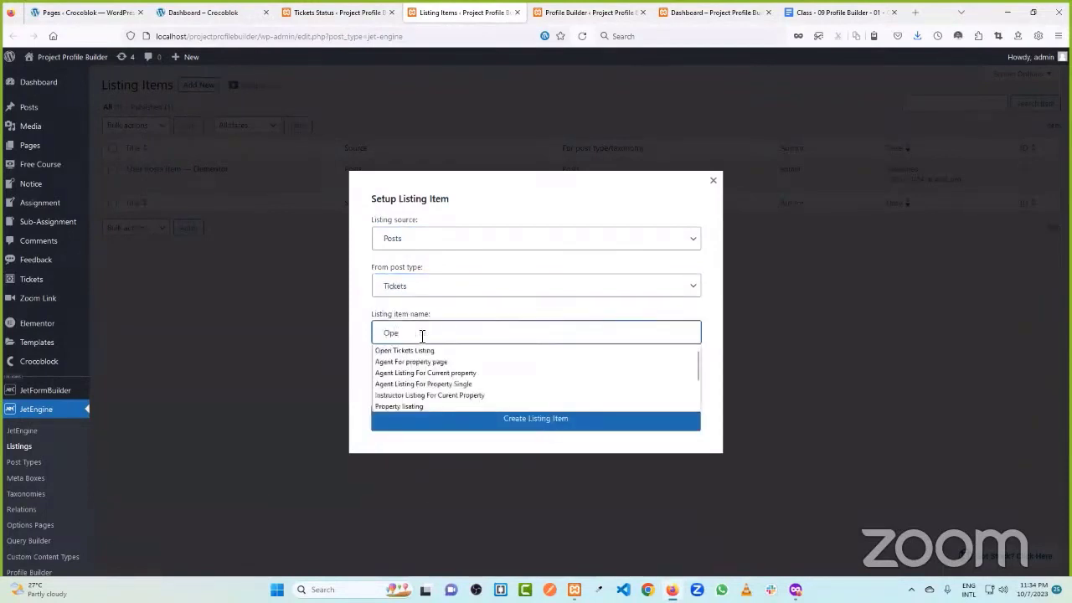
{"action": "key", "text": "BackSpace"}
{"action": "key", "text": "BackSpace"}
{"action": "key", "text": "BackSpace"}
{"action": "key", "text": "BackSpace"}
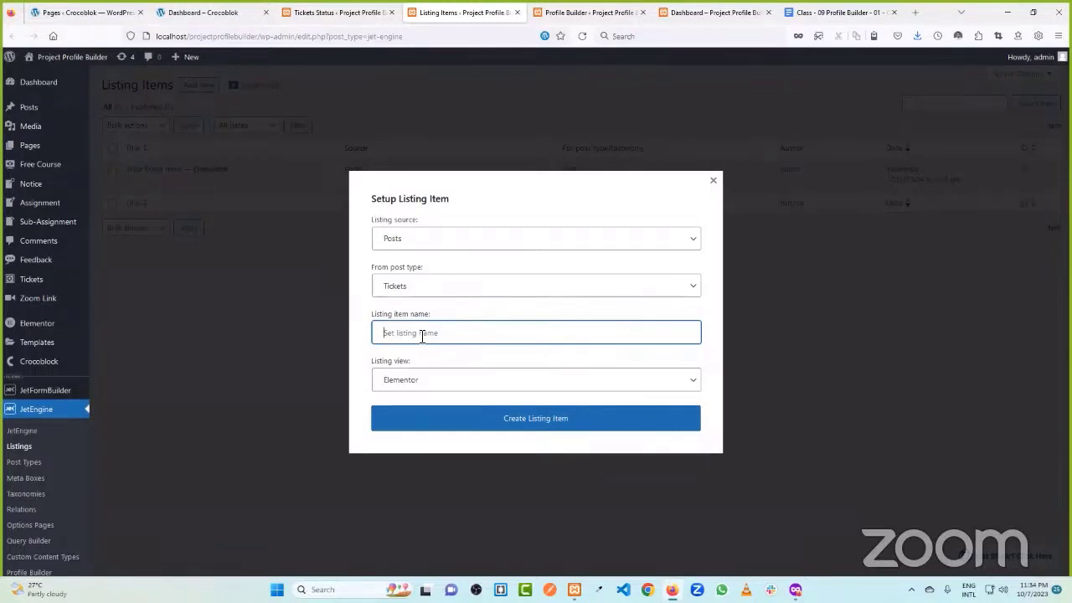
- Create the JetEngine listing item 'trickets Listing' and begin adding a section in Elementor
{"action": "type", "text": "trickets Listing"}
{"action": "left_click", "coordinate": [537, 420]}
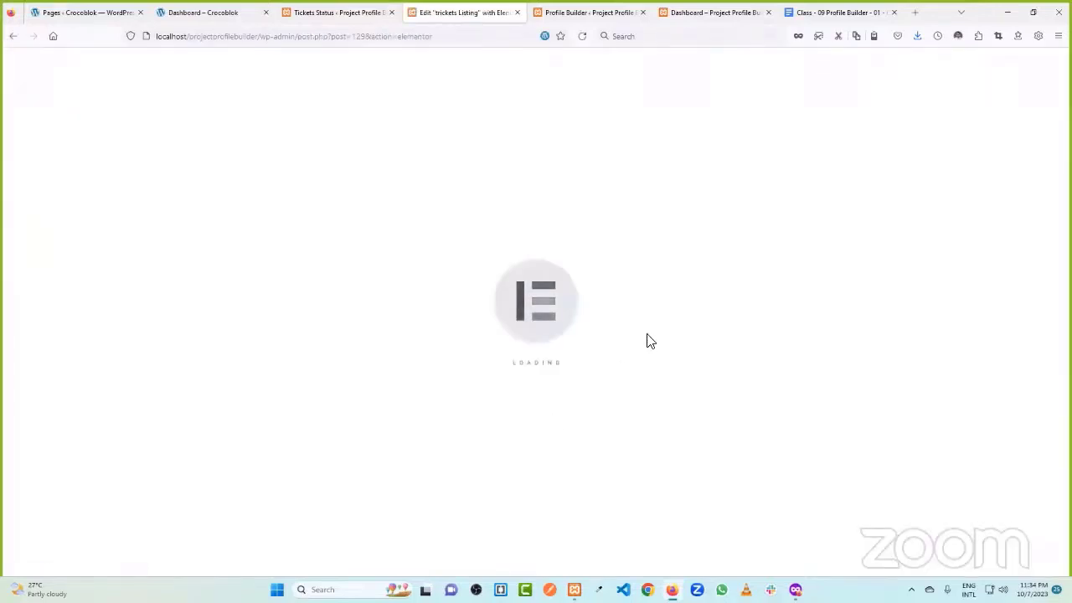
{"action": "left_click", "coordinate": [619, 139]}
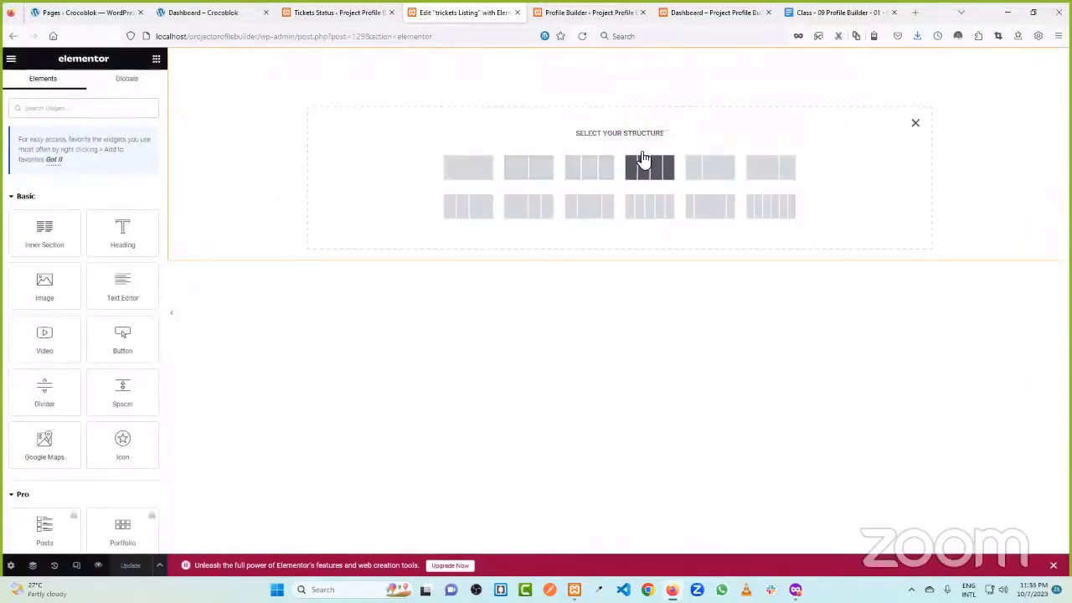
- Add a four-column section and place a Dynamic Field in its first column
{"action": "left_click", "coordinate": [649, 167]}
{"action": "left_click", "coordinate": [203, 11]}
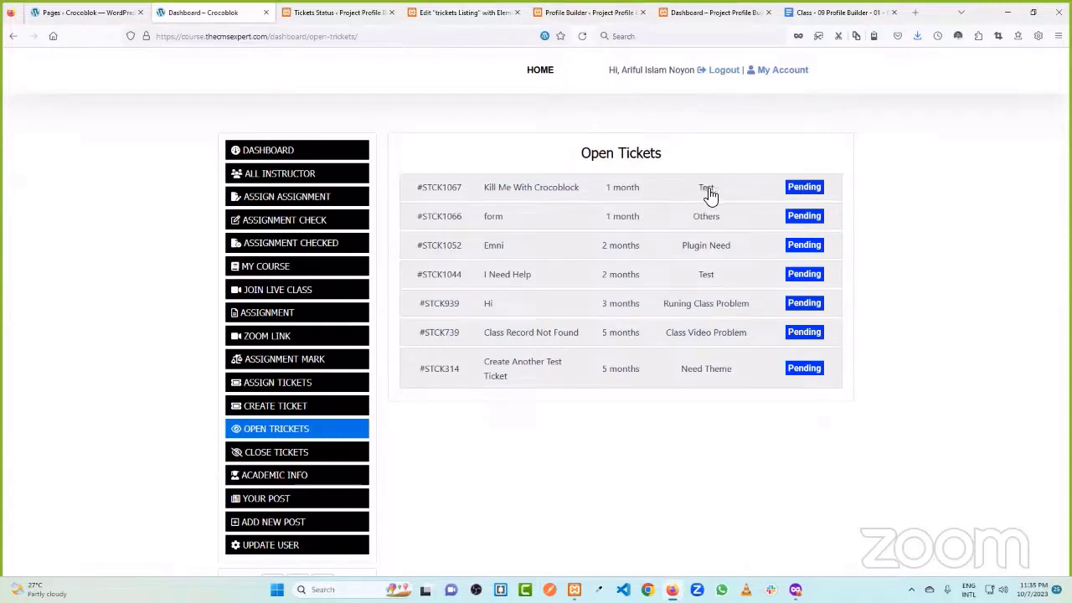
{"action": "left_click", "coordinate": [461, 12]}
{"action": "left_click", "coordinate": [374, 64]}
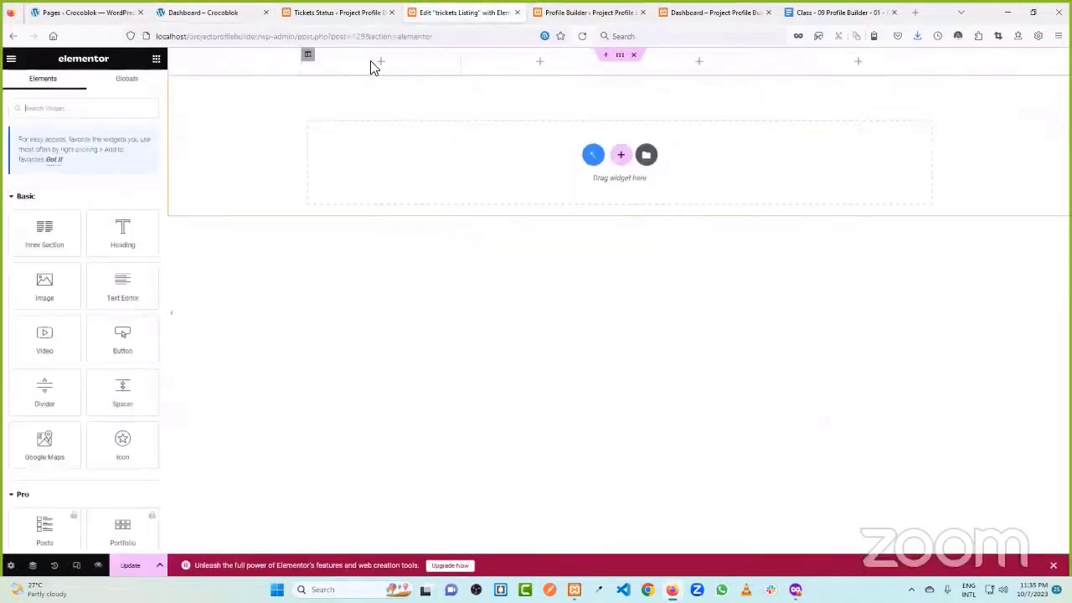
{"action": "left_click", "coordinate": [55, 110]}
{"action": "type", "text": "dyn"}
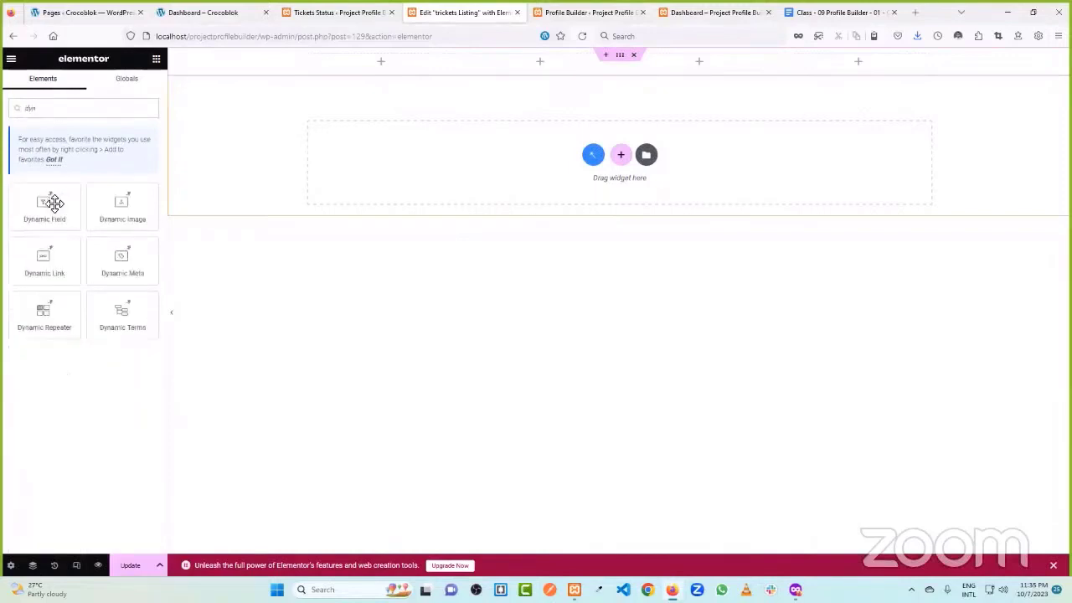
{"action": "left_click_drag", "start_coordinate": [49, 203], "coordinate": [382, 60]}
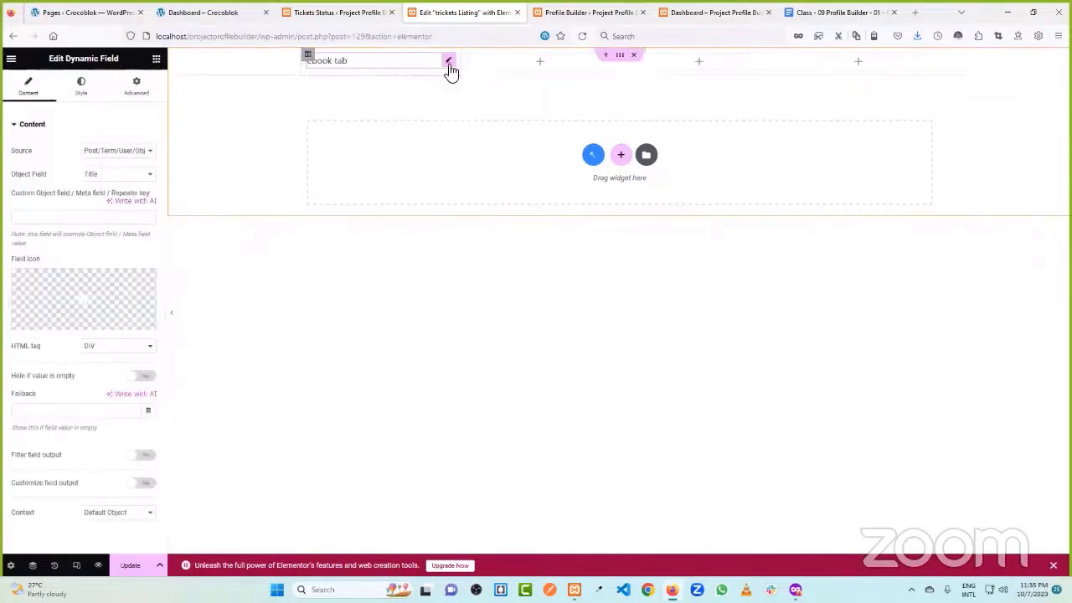
- Set the Dynamic Field's Object Field to Post ID
{"action": "right_click", "coordinate": [449, 68]}
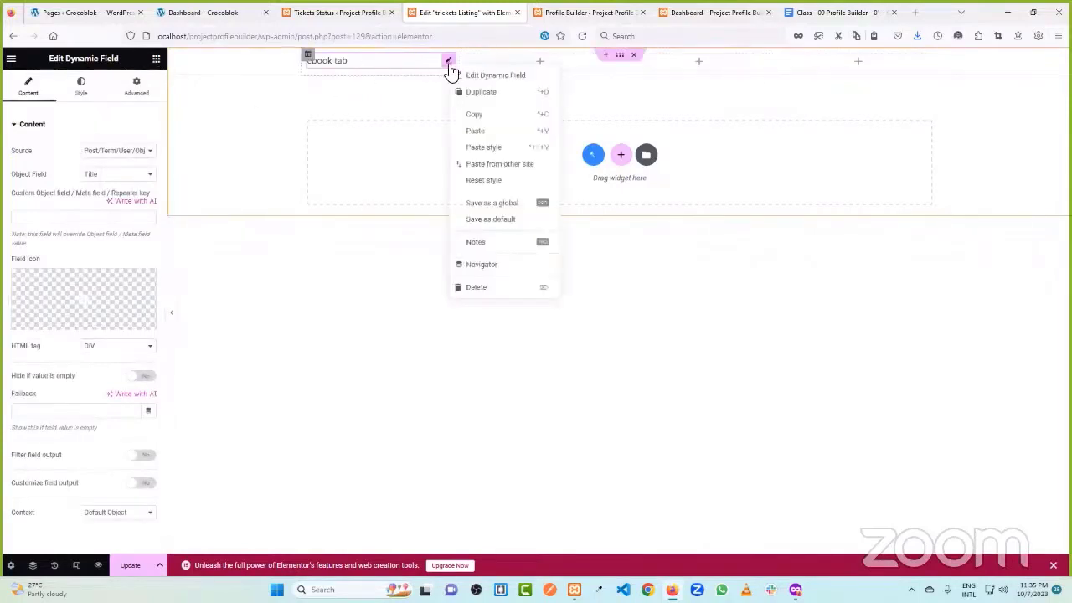
{"action": "left_click", "coordinate": [118, 175]}
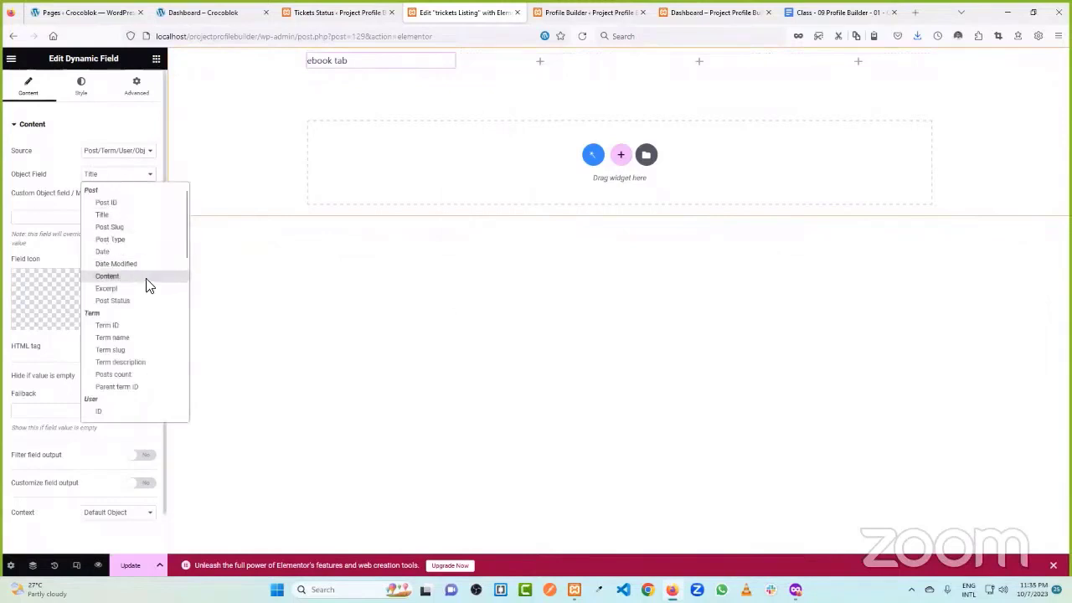
{"action": "scroll", "coordinate": [146, 286], "scroll_direction": "down", "scroll_amount": 10}
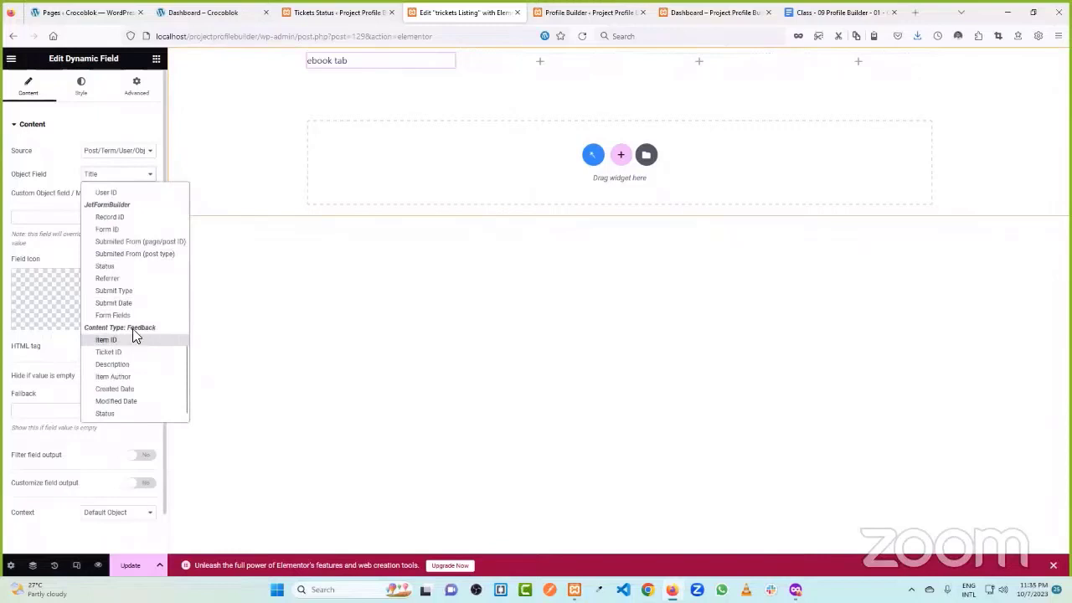
{"action": "scroll", "coordinate": [134, 335], "scroll_direction": "up", "scroll_amount": 10}
{"action": "left_click", "coordinate": [129, 209]}
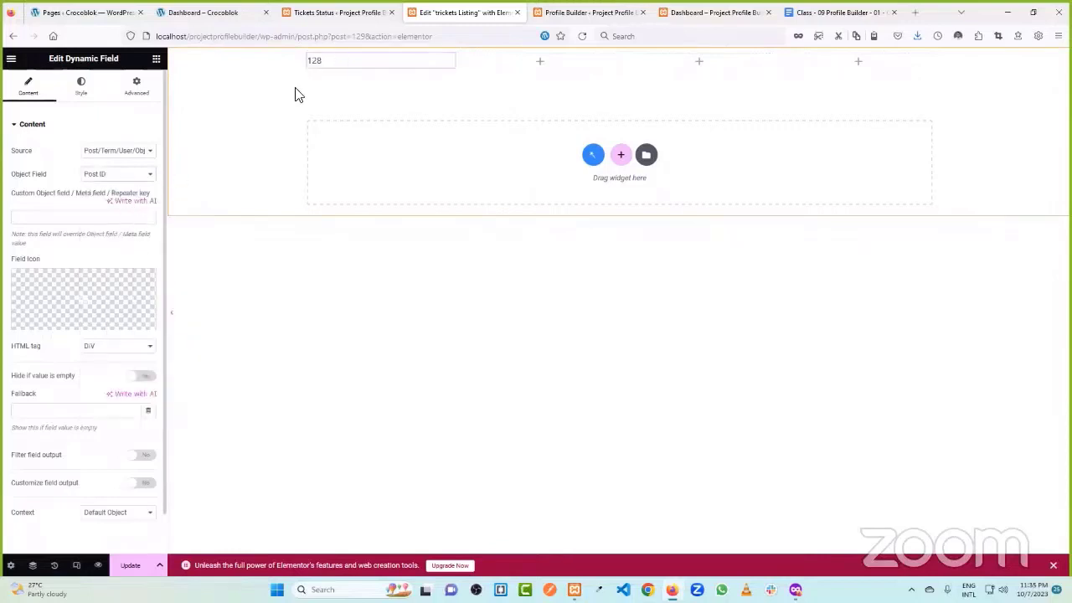
- Enable Customize field output with format '#ID%s' so it renders #ID128
{"action": "scroll", "coordinate": [76, 260], "scroll_direction": "down", "scroll_amount": 1}
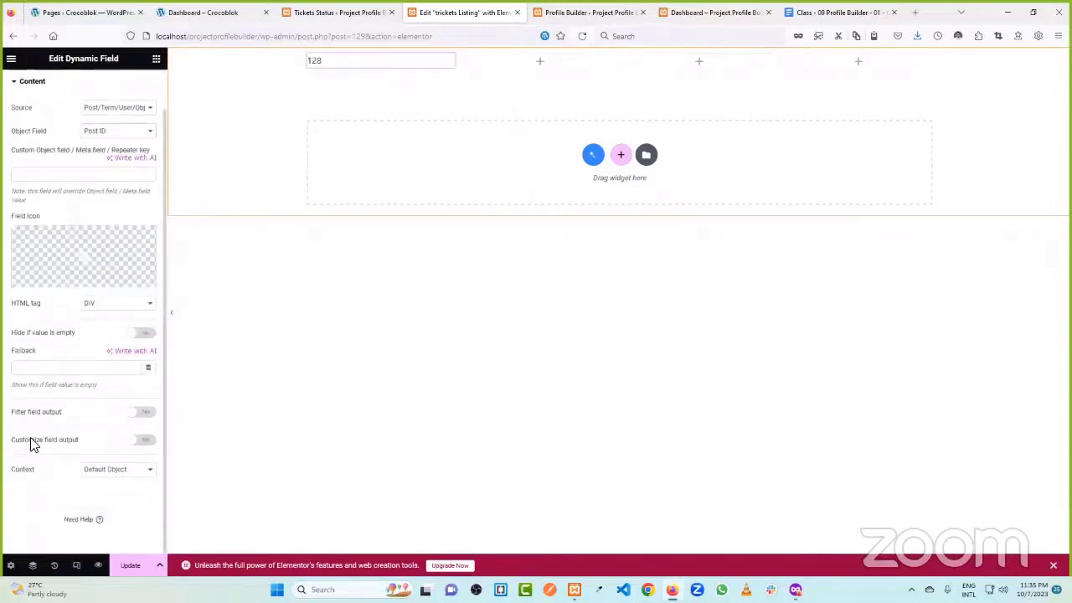
{"action": "scroll", "coordinate": [52, 112], "scroll_direction": "up", "scroll_amount": 1}
{"action": "scroll", "coordinate": [55, 125], "scroll_direction": "down", "scroll_amount": 1}
{"action": "left_click", "coordinate": [144, 442]}
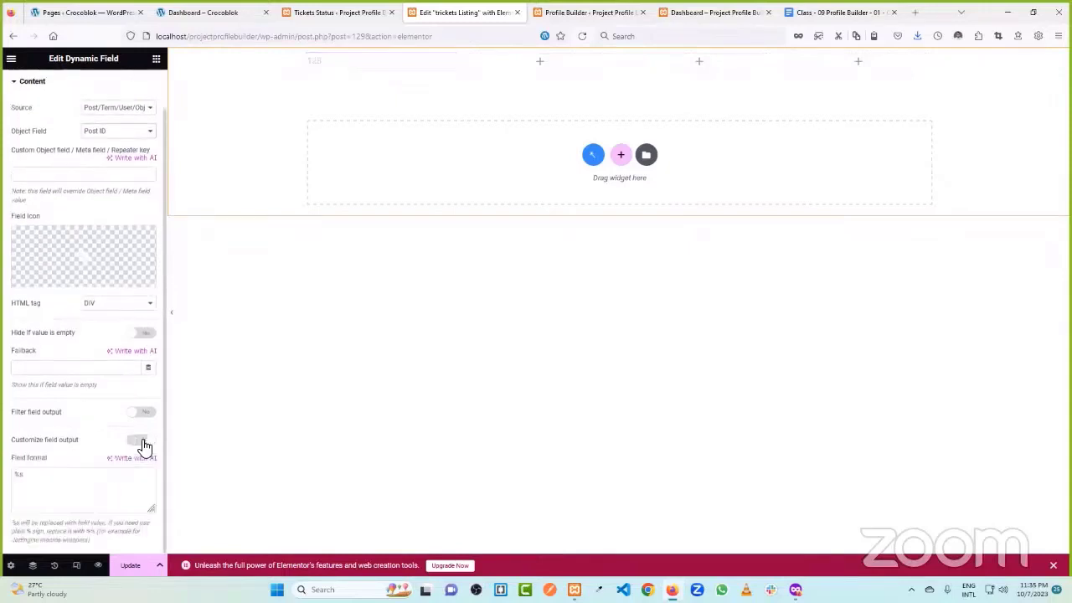
{"action": "left_click", "coordinate": [16, 474]}
{"action": "type", "text": "#"}
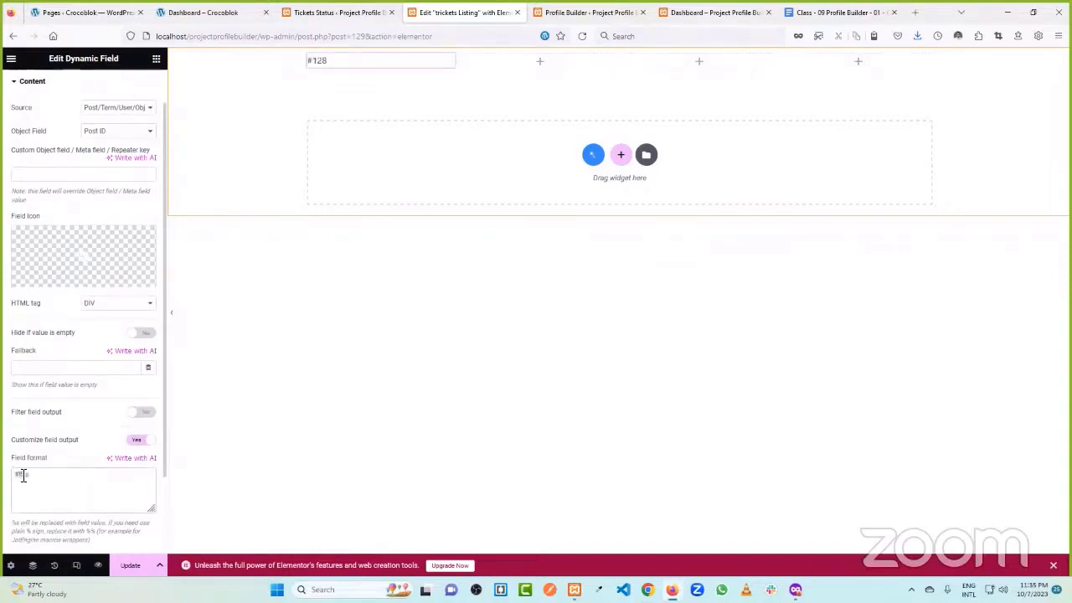
{"action": "type", "text": "ID"}
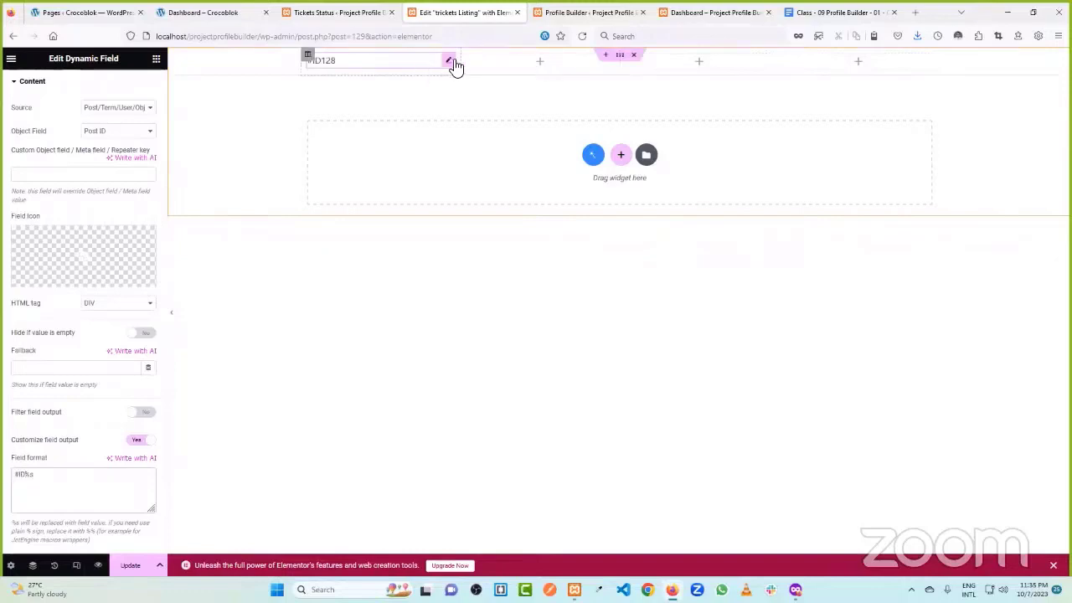
{"action": "right_click", "coordinate": [452, 64]}
{"action": "key", "text": "Escape"}
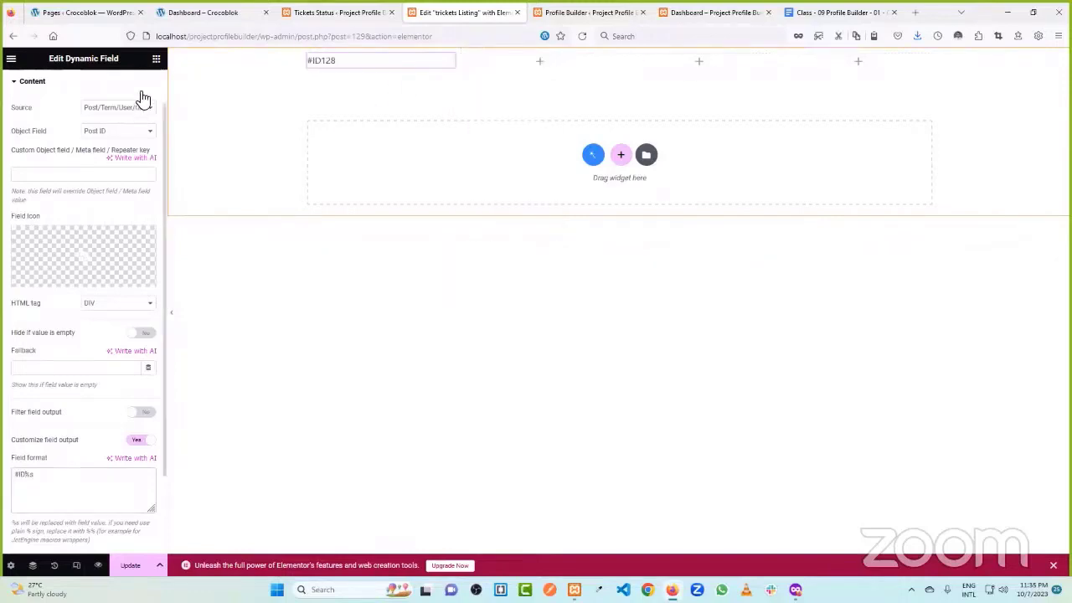
{"action": "left_click", "coordinate": [155, 59]}
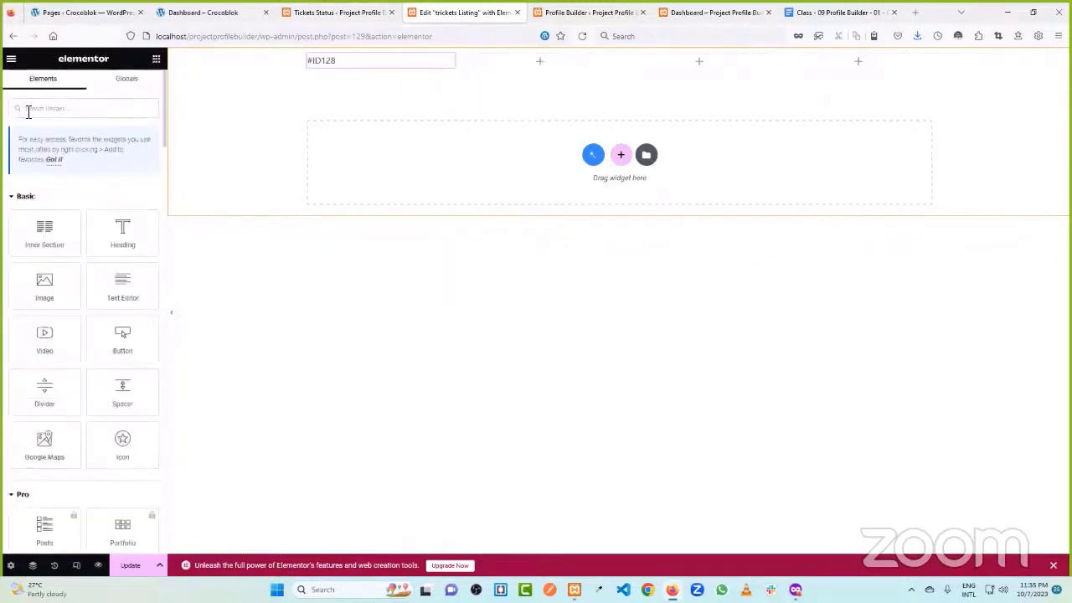
- Place a Dynamic Field showing 'ebook tab' in column two and duplicate it into column three
{"action": "left_click", "coordinate": [28, 108]}
{"action": "type", "text": "dyn"}
{"action": "left_click_drag", "start_coordinate": [43, 206], "coordinate": [579, 60]}
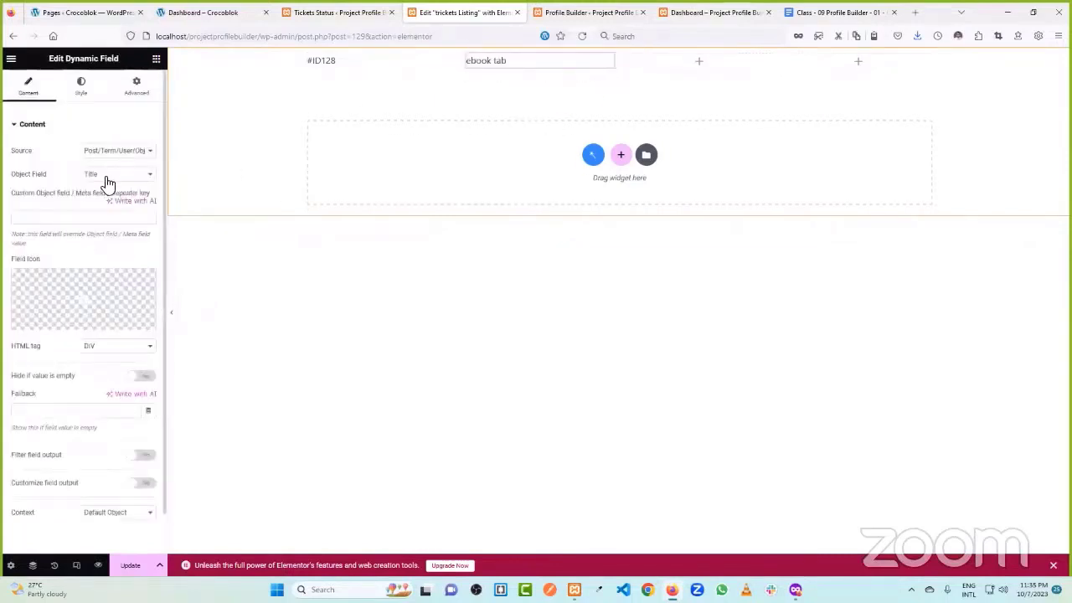
{"action": "left_click", "coordinate": [699, 61]}
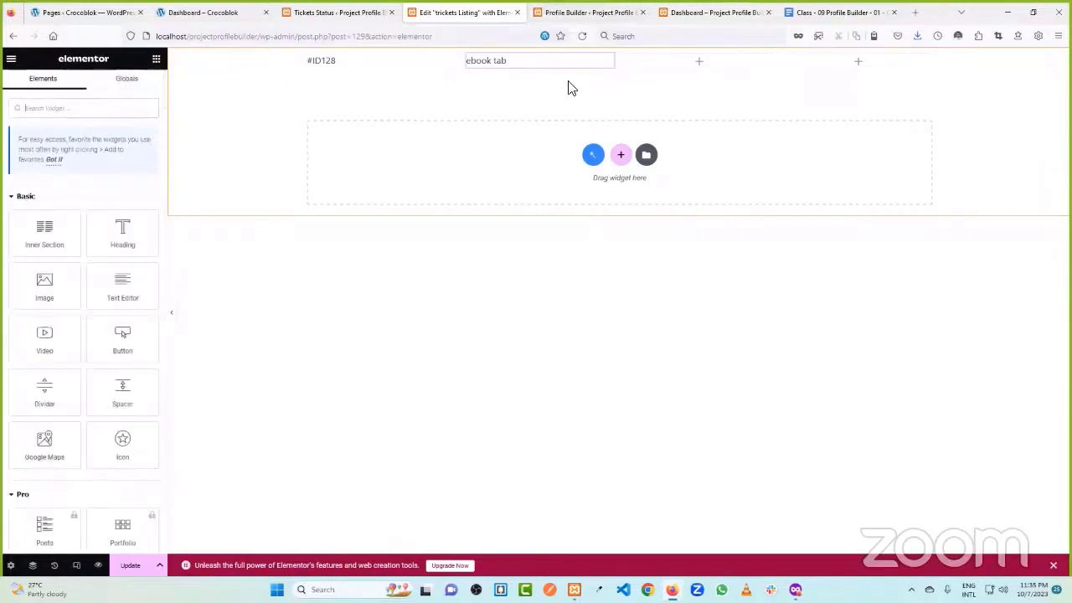
{"action": "right_click", "coordinate": [609, 67]}
{"action": "left_click", "coordinate": [633, 90]}
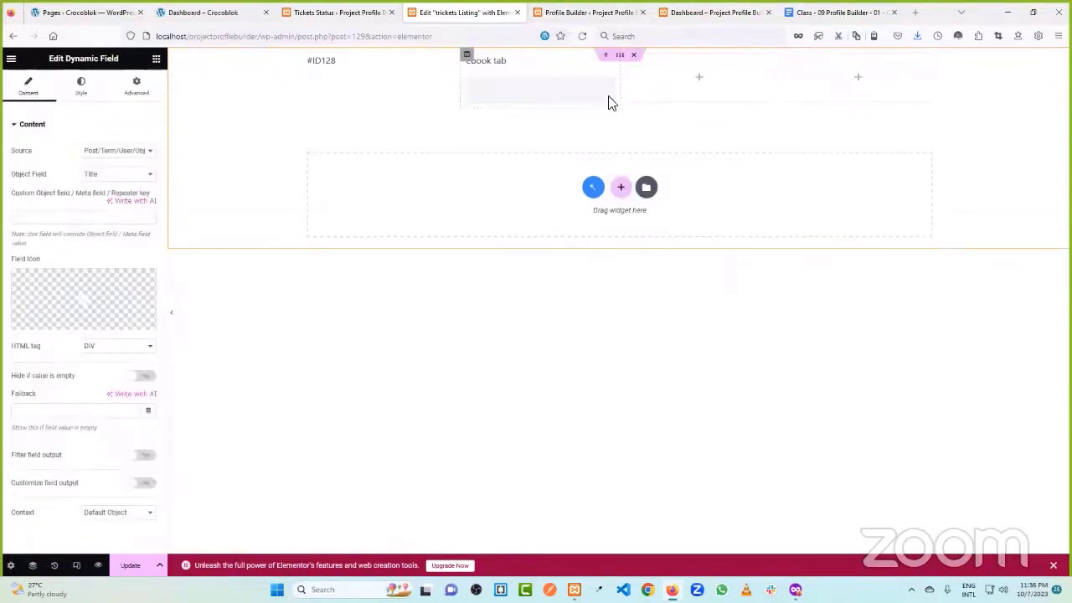
{"action": "left_click_drag", "start_coordinate": [608, 91], "coordinate": [692, 74]}
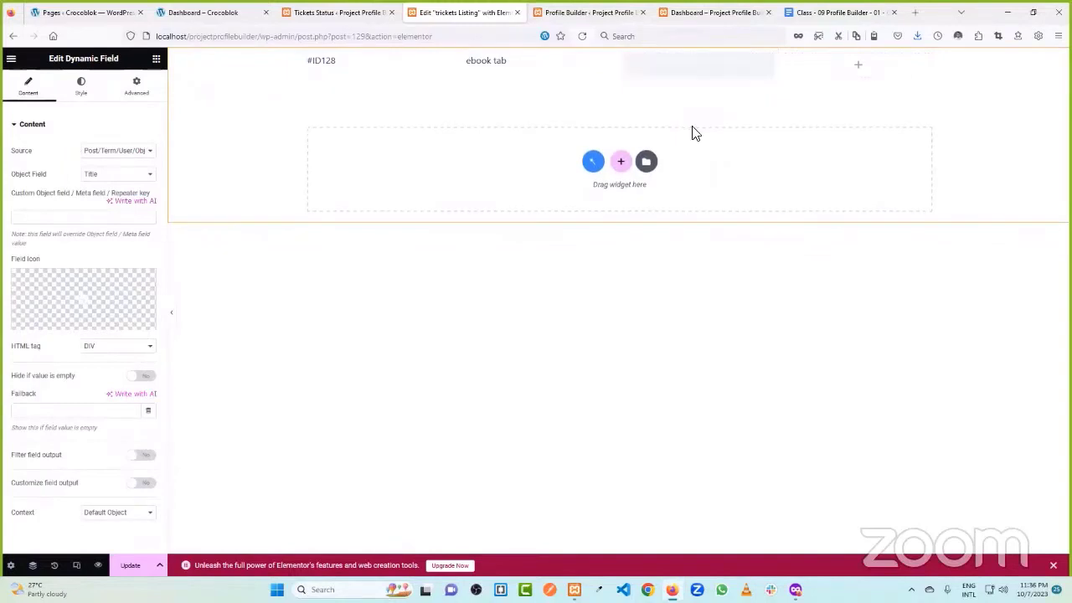
- Switch the copied field to display the post Date
{"action": "left_click", "coordinate": [120, 150]}
{"action": "left_click", "coordinate": [123, 165]}
{"action": "left_click", "coordinate": [123, 173]}
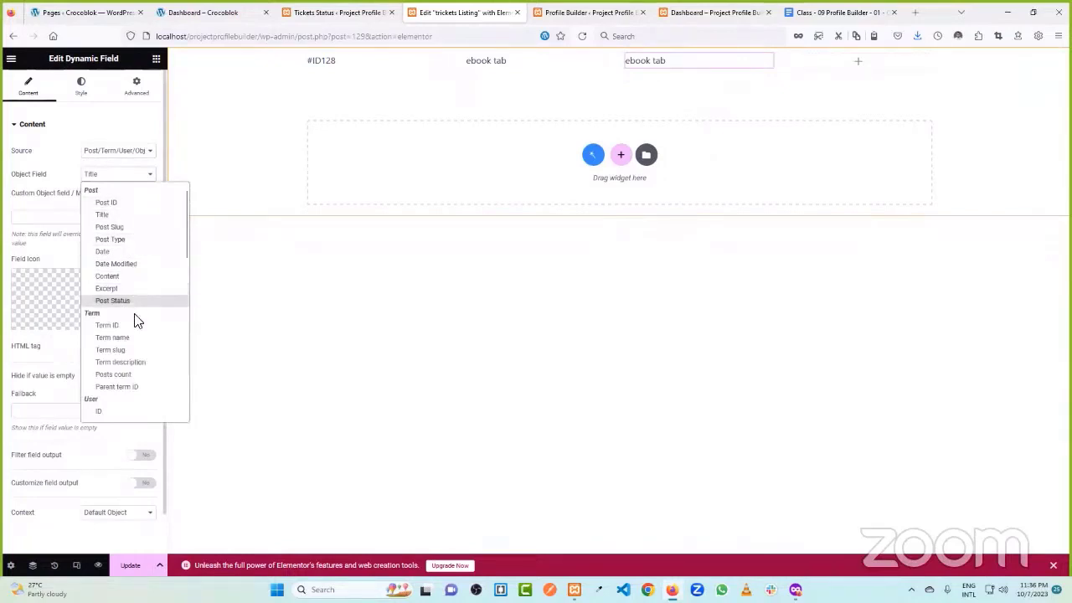
{"action": "scroll", "coordinate": [139, 346], "scroll_direction": "down", "scroll_amount": 4}
{"action": "scroll", "coordinate": [139, 347], "scroll_direction": "down", "scroll_amount": 6}
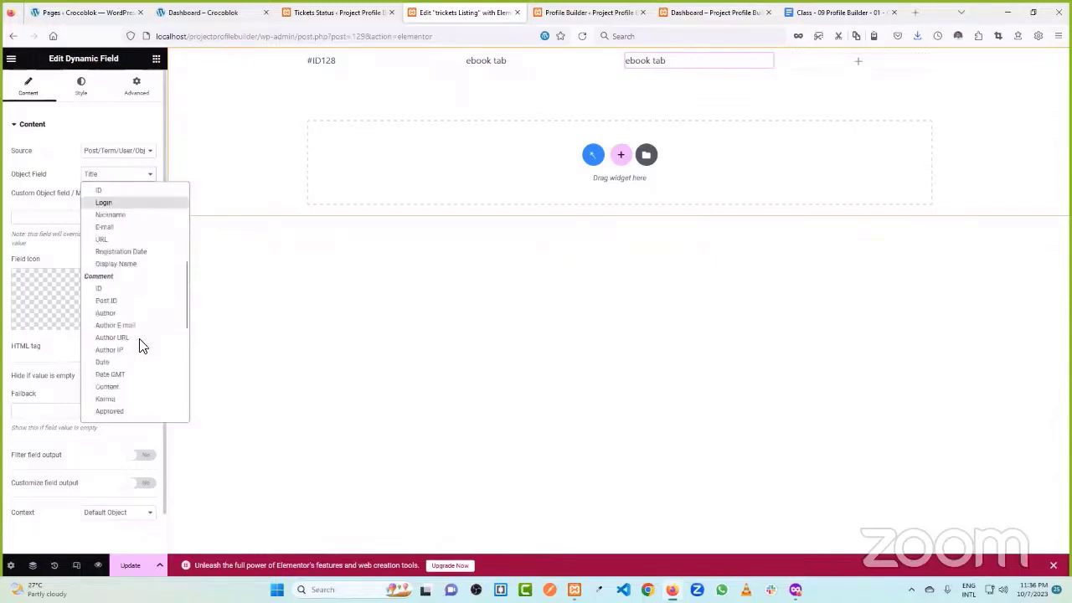
{"action": "scroll", "coordinate": [137, 325], "scroll_direction": "down", "scroll_amount": 2}
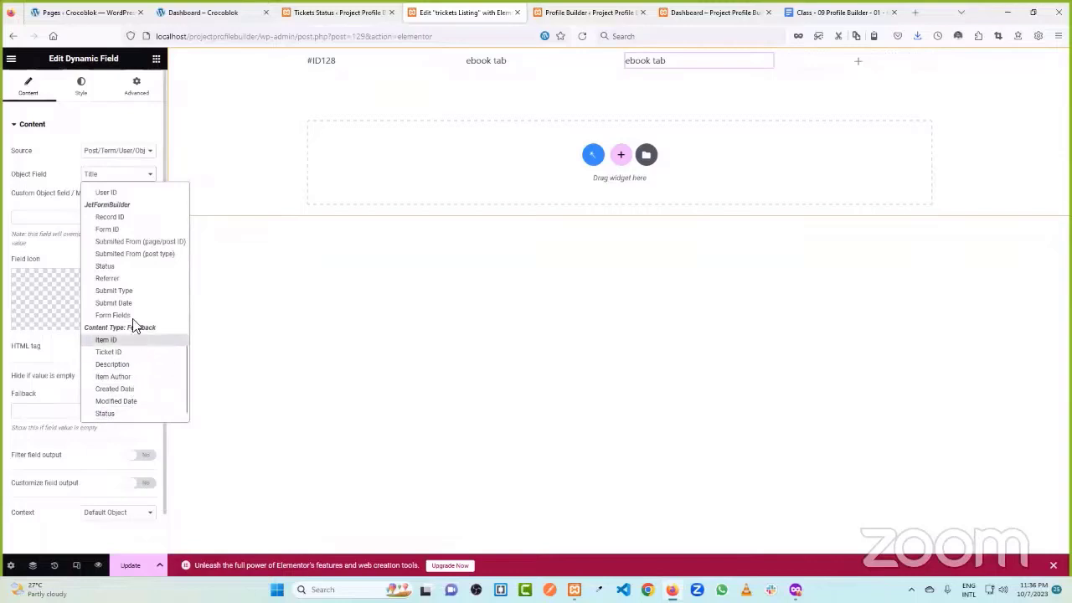
{"action": "scroll", "coordinate": [141, 288], "scroll_direction": "up", "scroll_amount": 2}
{"action": "scroll", "coordinate": [140, 289], "scroll_direction": "up", "scroll_amount": 12}
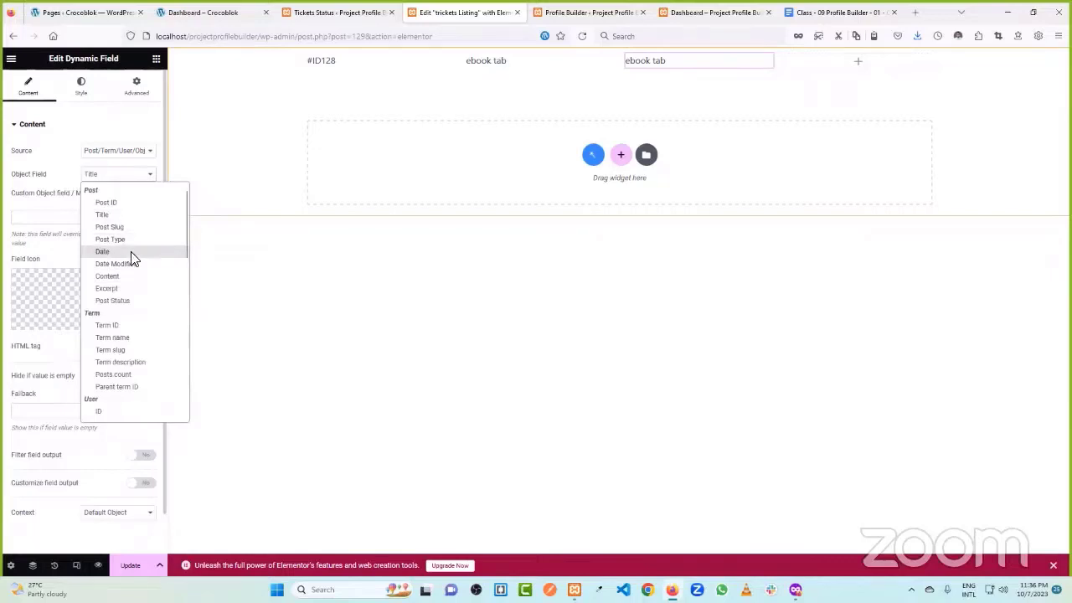
{"action": "left_click", "coordinate": [131, 252]}
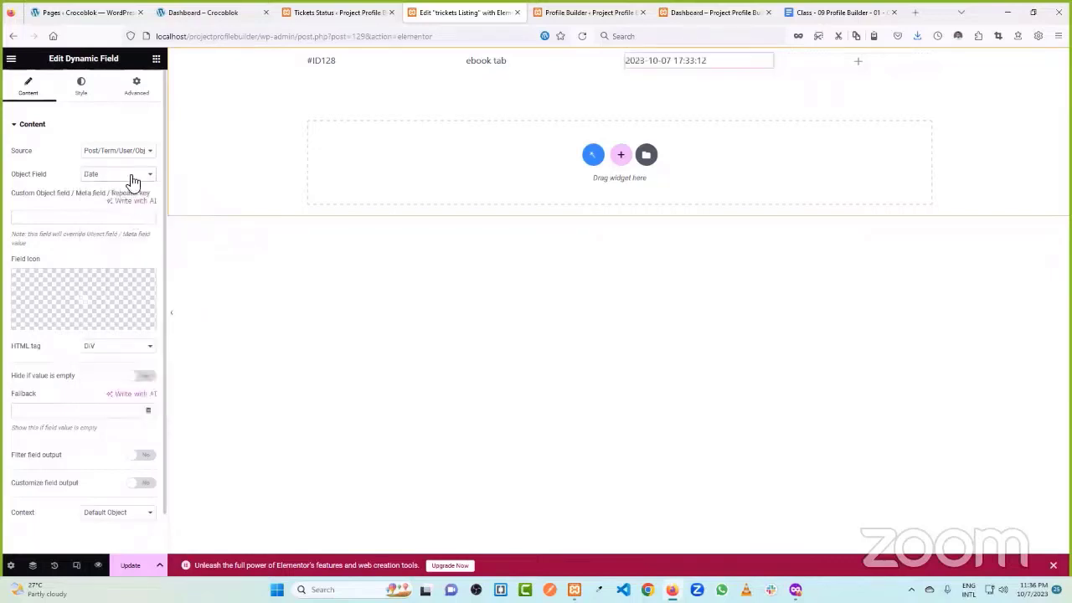
- Filter the date as human readable time difference with format '%s Ago'
{"action": "scroll", "coordinate": [131, 192], "scroll_direction": "down", "scroll_amount": 1}
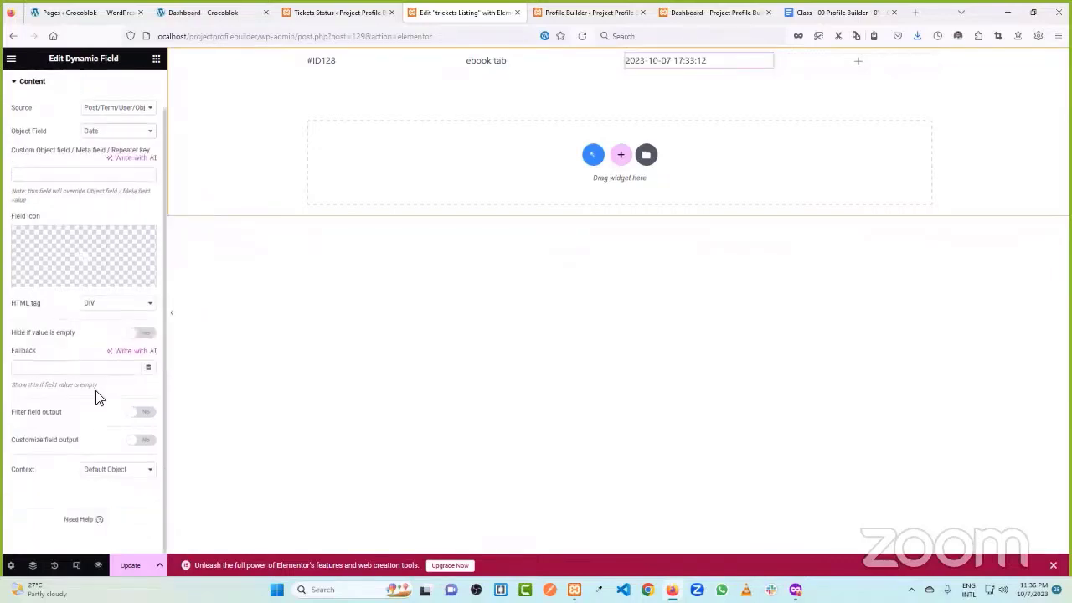
{"action": "left_click", "coordinate": [144, 414]}
{"action": "scroll", "coordinate": [126, 393], "scroll_direction": "down", "scroll_amount": 1}
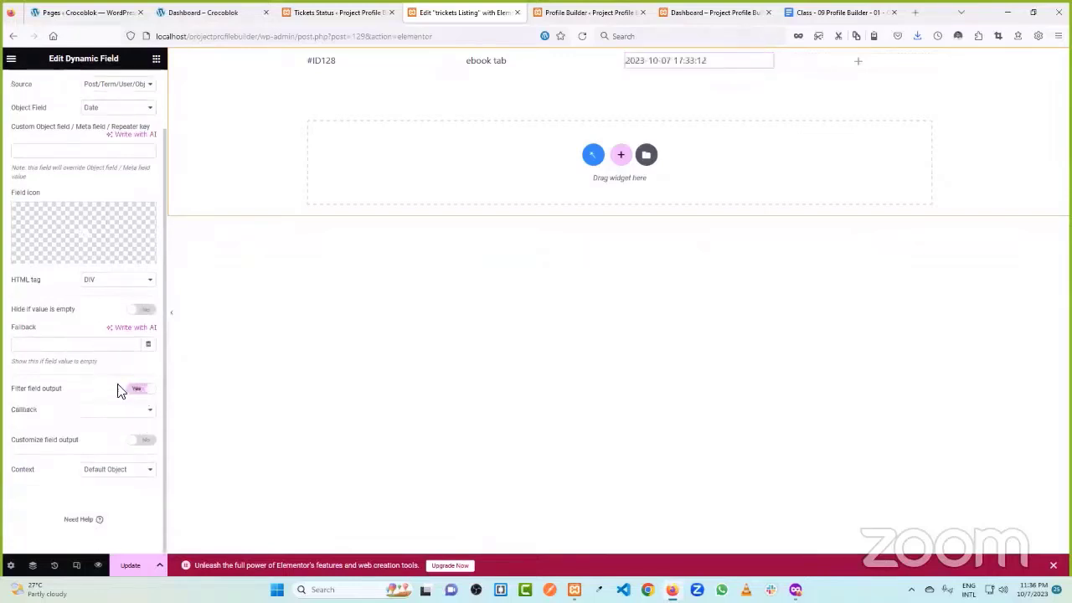
{"action": "left_click", "coordinate": [120, 419]}
{"action": "scroll", "coordinate": [142, 238], "scroll_direction": "down", "scroll_amount": 5}
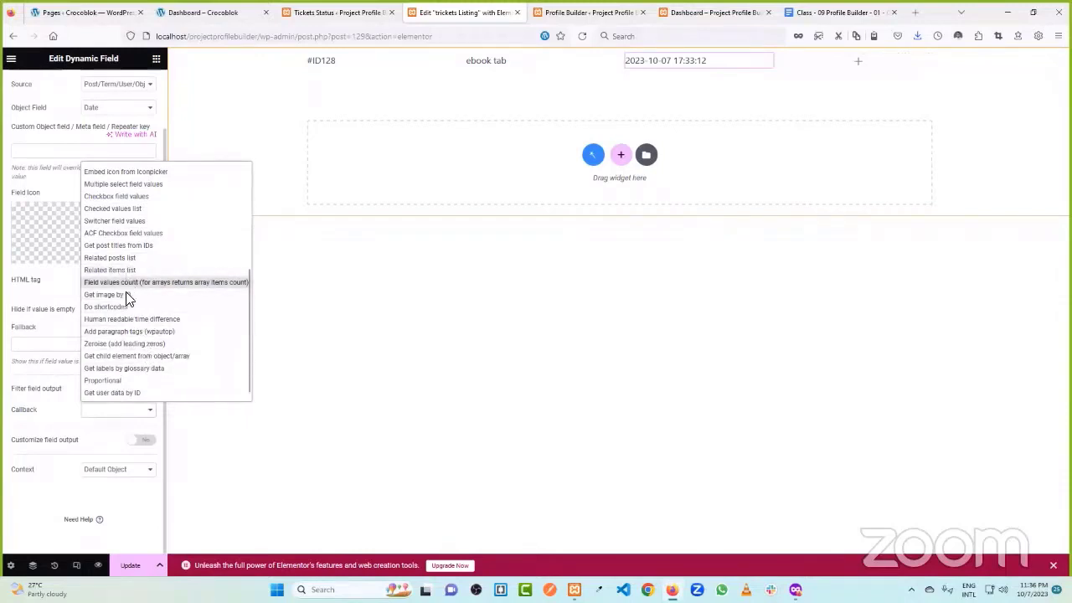
{"action": "left_click", "coordinate": [129, 319]}
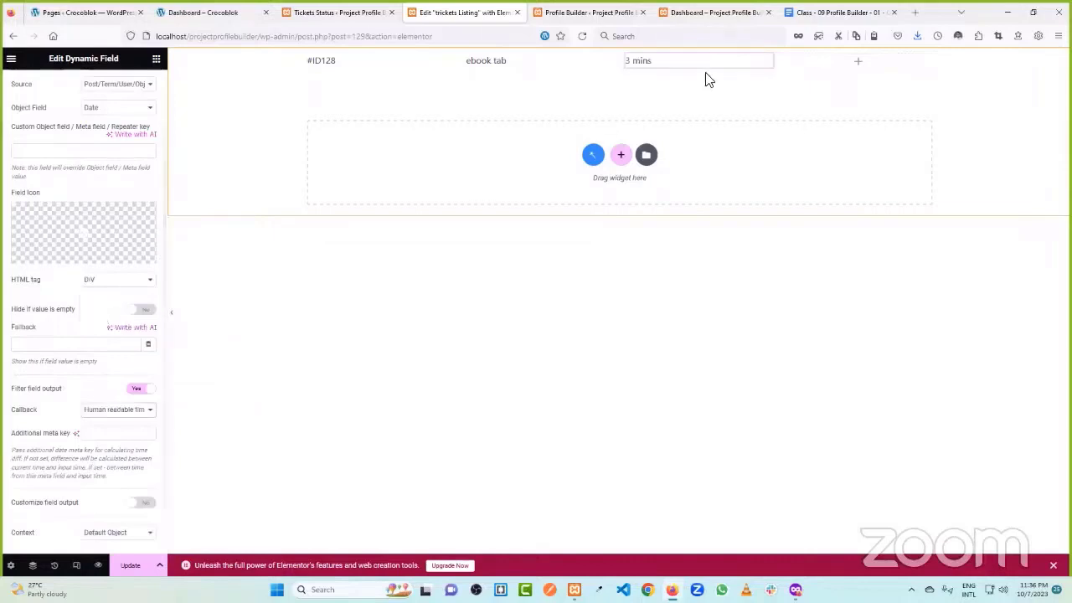
{"action": "scroll", "coordinate": [93, 343], "scroll_direction": "down", "scroll_amount": 2}
{"action": "left_click", "coordinate": [138, 440]}
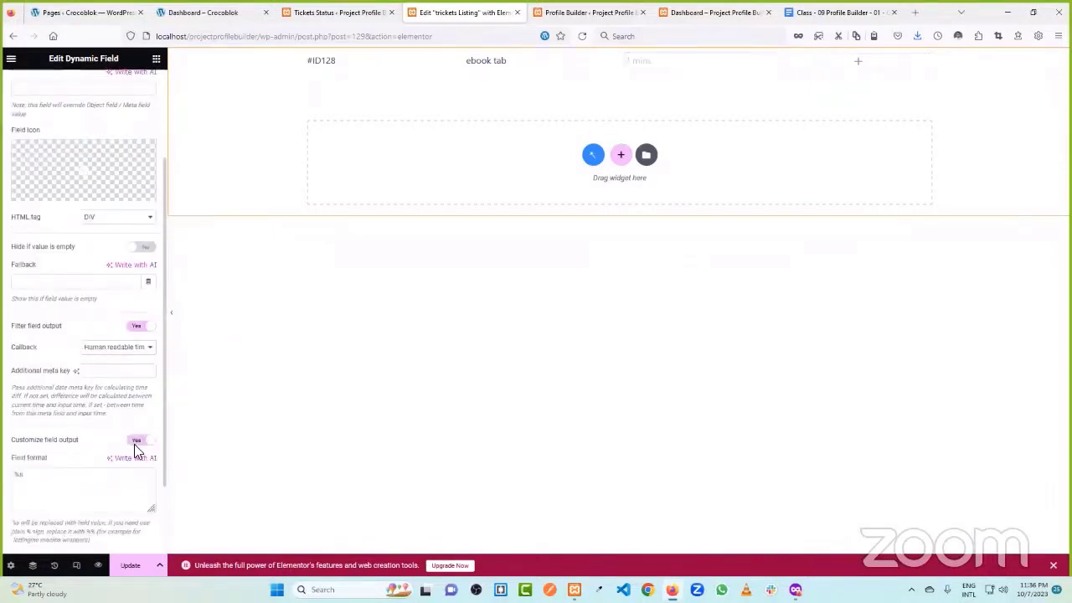
{"action": "type", "text": "Ago"}
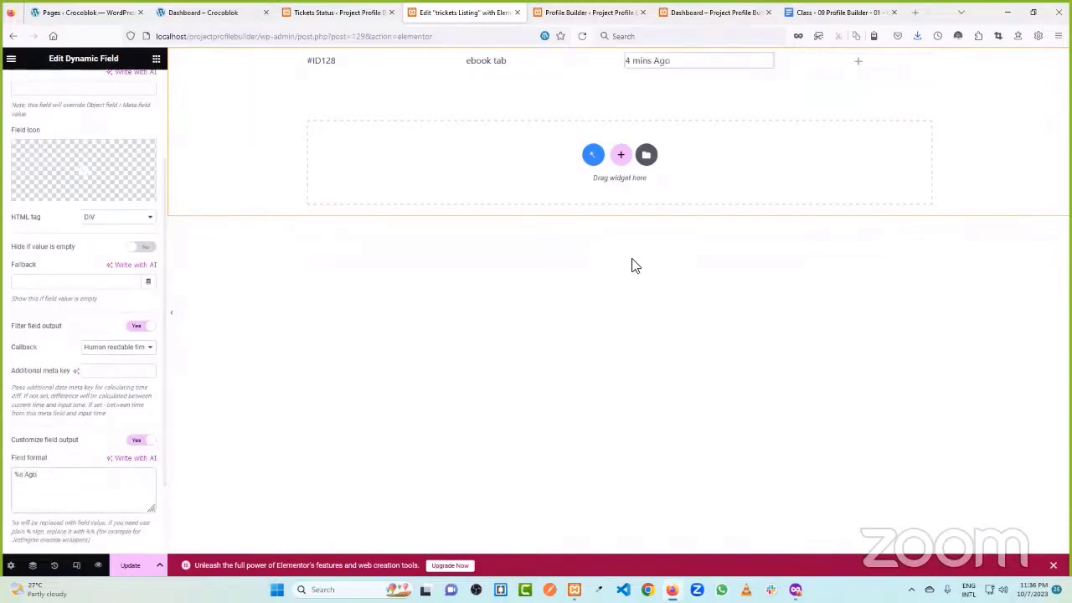
{"action": "left_click", "coordinate": [855, 64]}
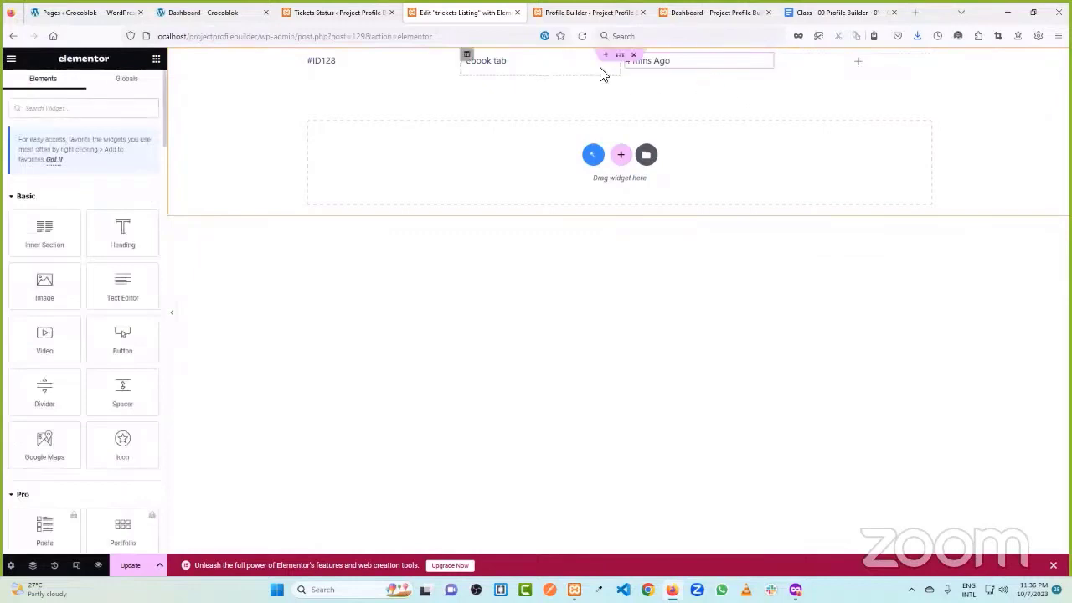
- Resize the ID, title and date columns and duplicate a column to add another
{"action": "left_click_drag", "start_coordinate": [621, 67], "coordinate": [557, 68]}
{"action": "left_click_drag", "start_coordinate": [462, 67], "coordinate": [368, 67]}
{"action": "left_click_drag", "start_coordinate": [561, 65], "coordinate": [525, 65]}
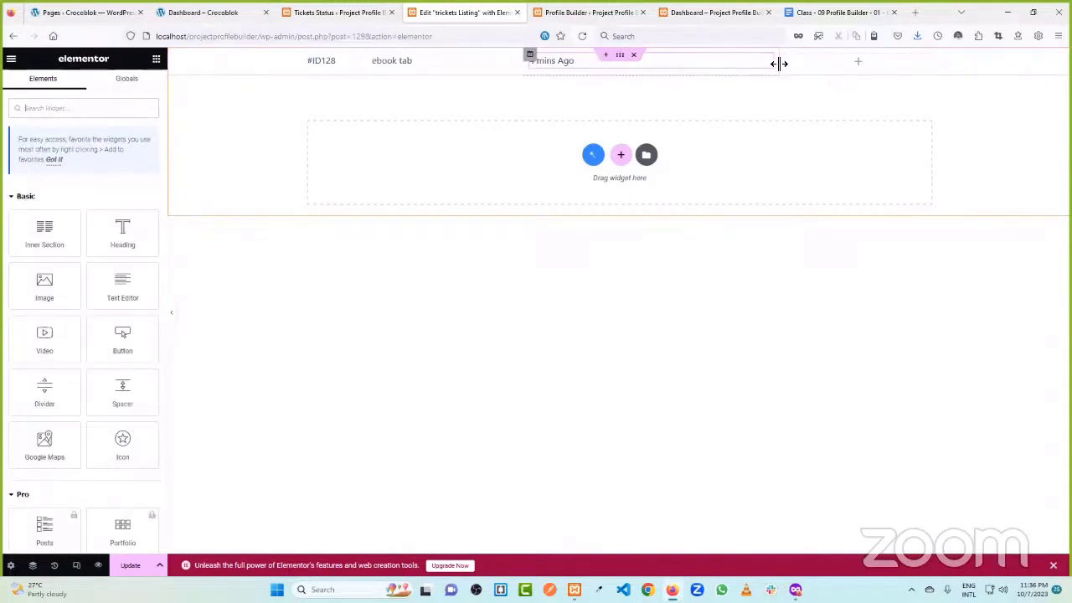
{"action": "left_click_drag", "start_coordinate": [779, 63], "coordinate": [694, 61]}
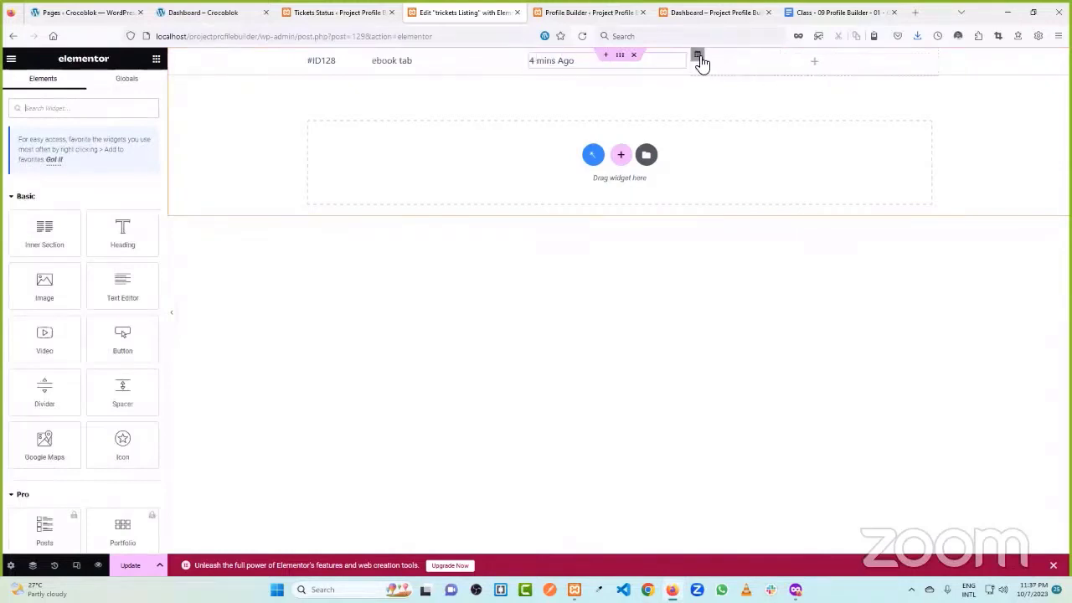
{"action": "right_click", "coordinate": [702, 63]}
{"action": "left_click", "coordinate": [730, 84]}
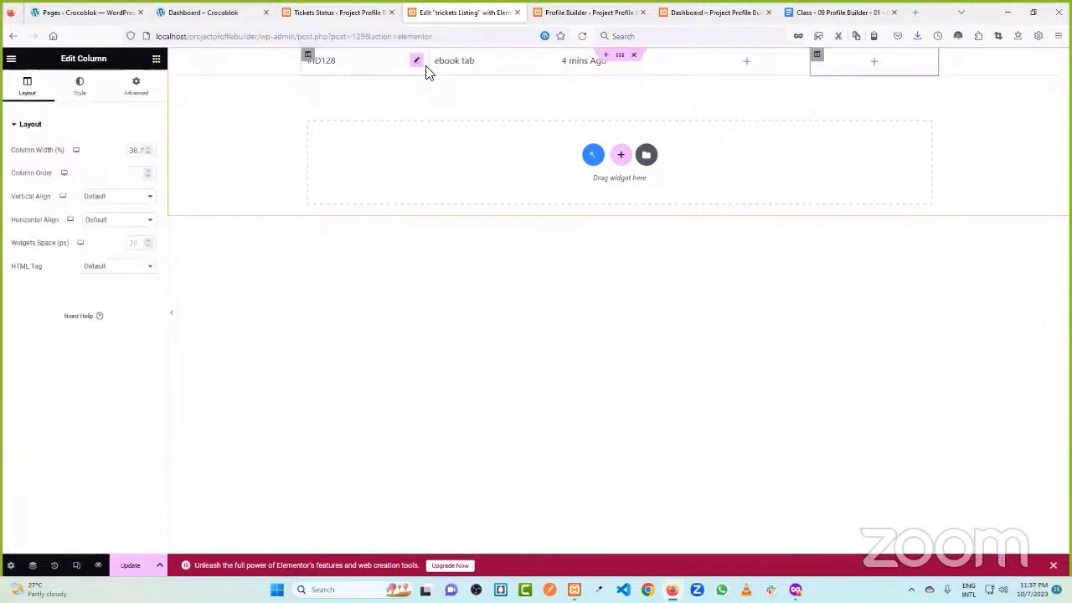
{"action": "left_click_drag", "start_coordinate": [429, 66], "coordinate": [395, 70]}
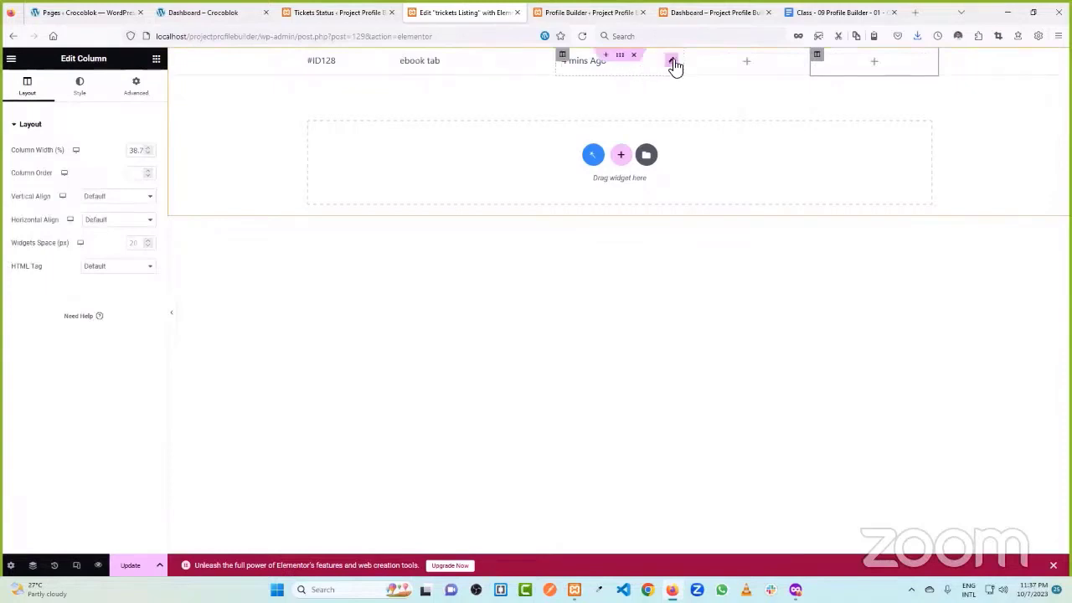
{"action": "left_click_drag", "start_coordinate": [678, 64], "coordinate": [649, 62]}
- Add a dynamic field to the new column and delete the duplicate ebook tab field
{"action": "left_click", "coordinate": [812, 67]}
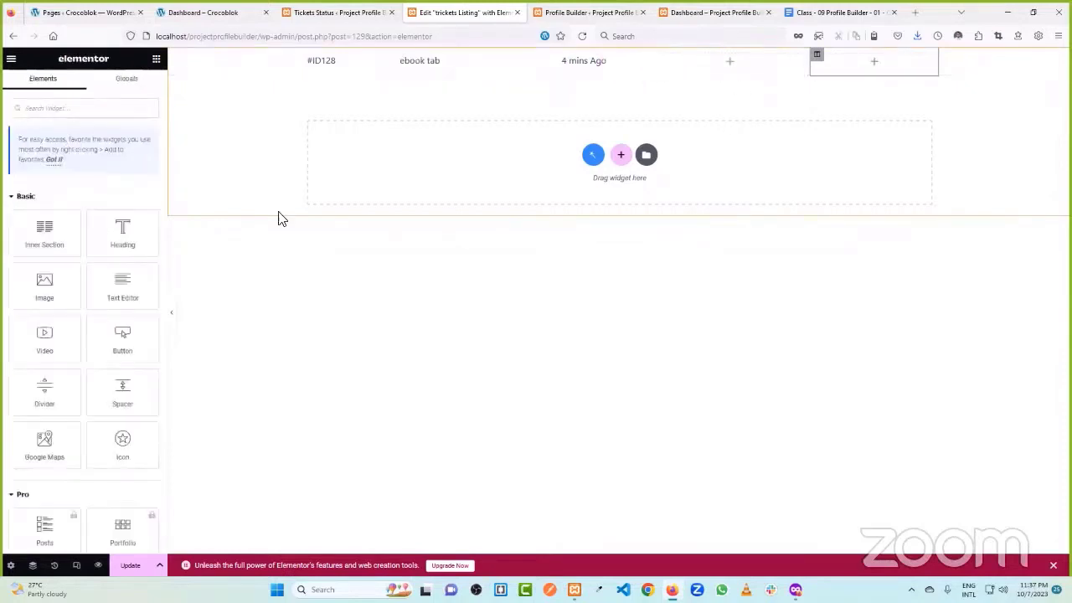
{"action": "type", "text": "dyn"}
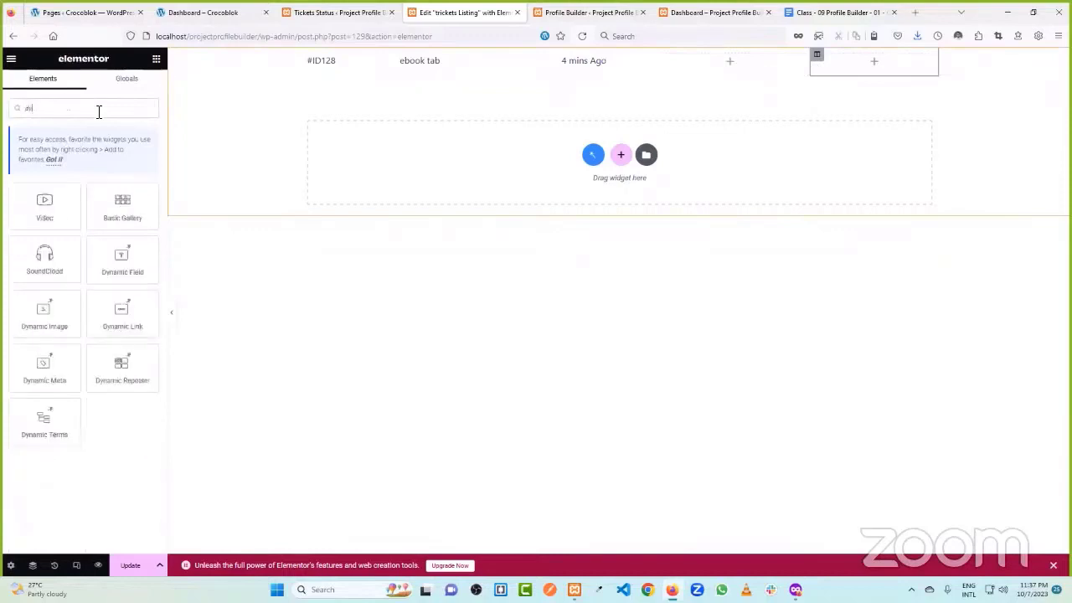
{"action": "left_click", "coordinate": [43, 209]}
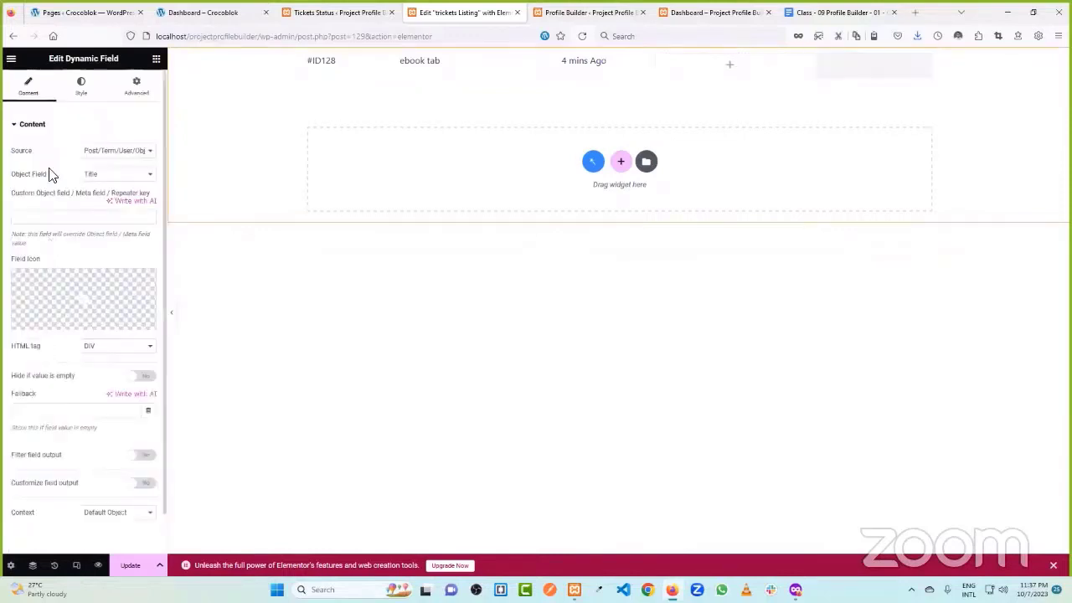
{"action": "left_click", "coordinate": [155, 60]}
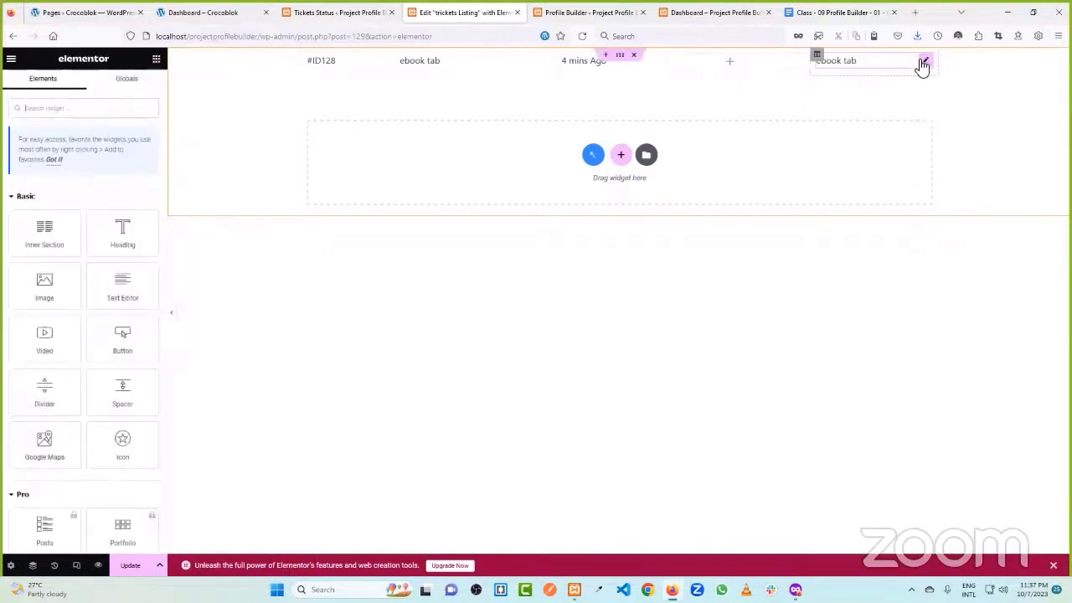
{"action": "right_click", "coordinate": [922, 66]}
{"action": "left_click", "coordinate": [953, 286]}
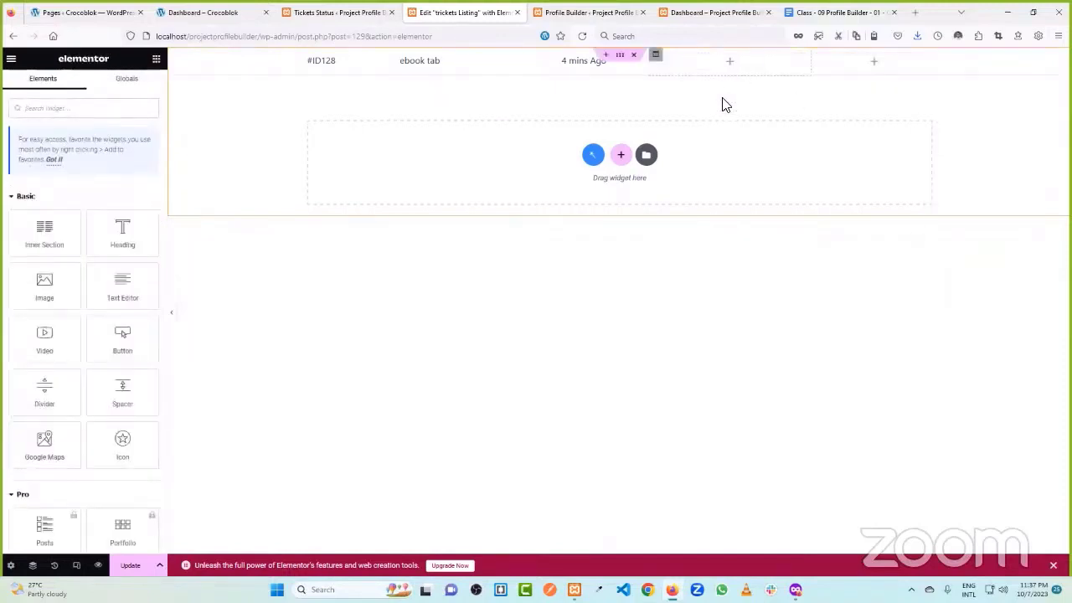
- Add a Dynamic Terms widget showing the Urgency taxonomy with Linked terms off
{"action": "type", "text": "dyn"}
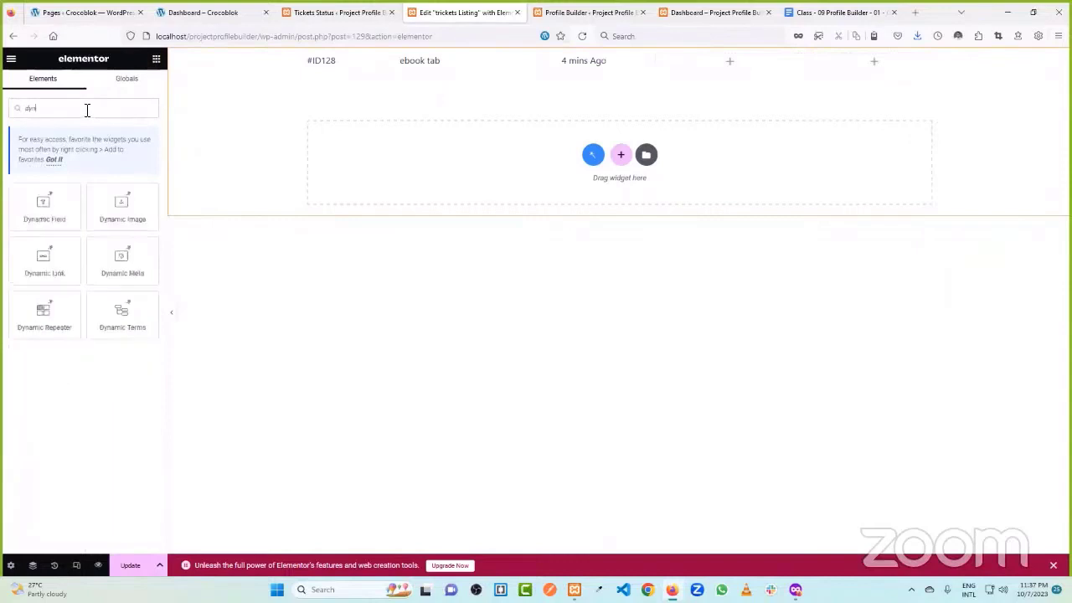
{"action": "left_click_drag", "start_coordinate": [106, 323], "coordinate": [714, 65]}
{"action": "left_click", "coordinate": [96, 152]}
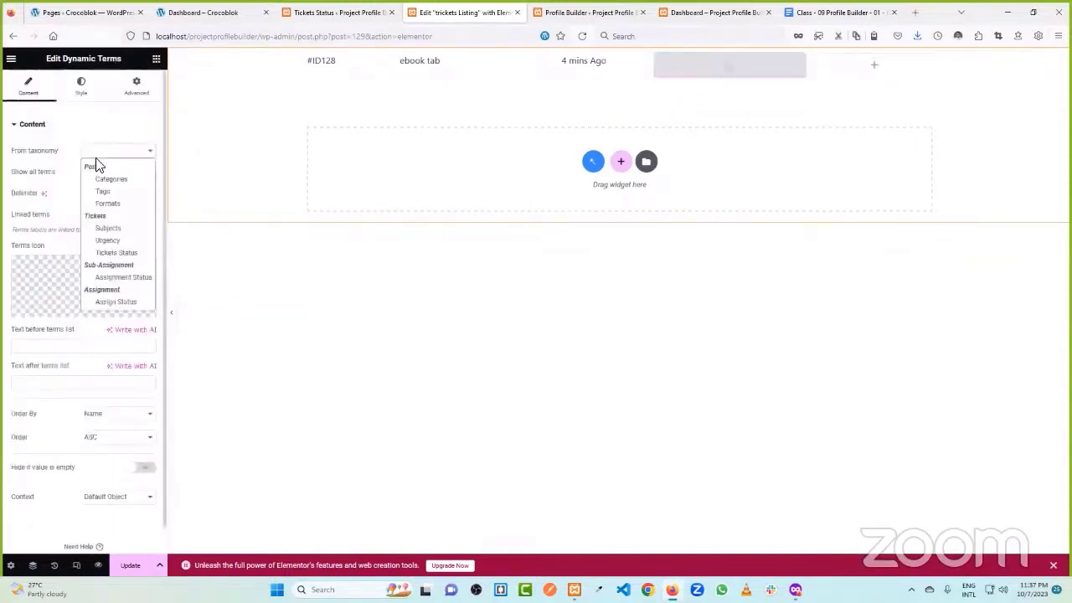
{"action": "left_click", "coordinate": [131, 241]}
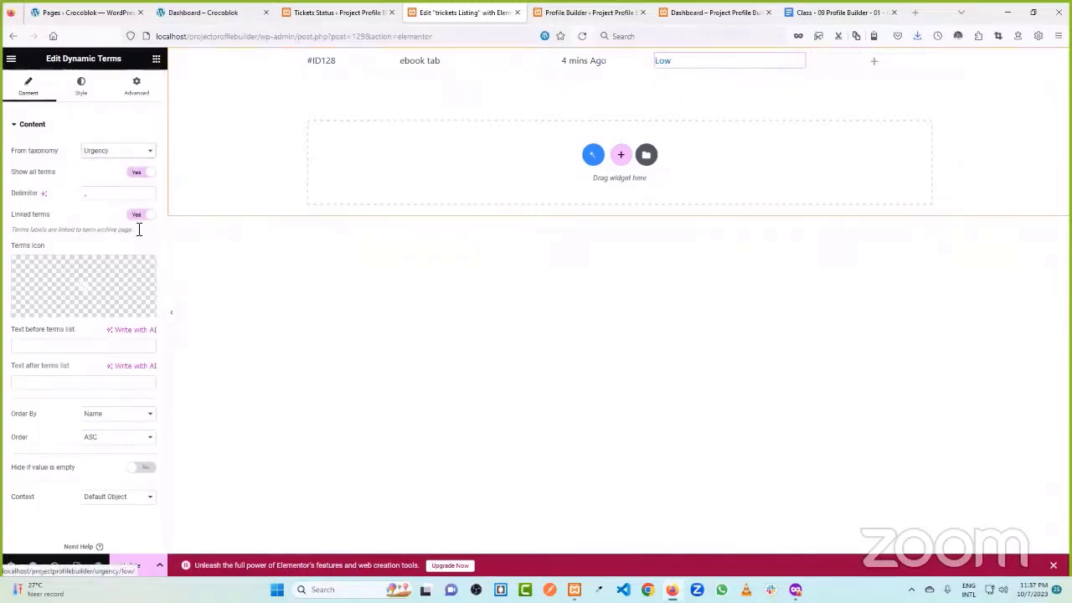
{"action": "left_click", "coordinate": [22, 216]}
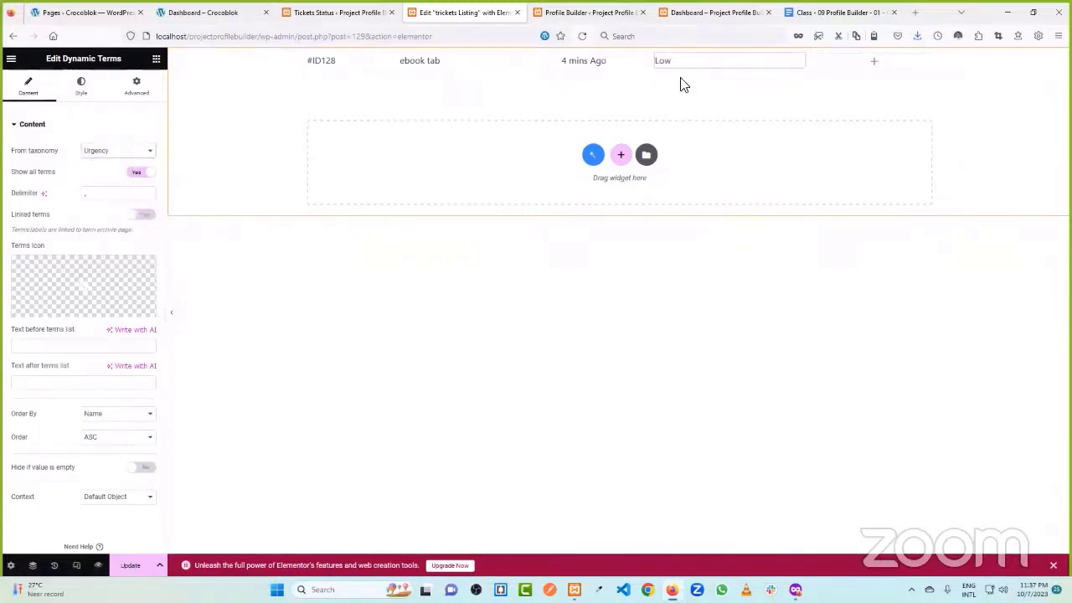
{"action": "left_click", "coordinate": [875, 65]}
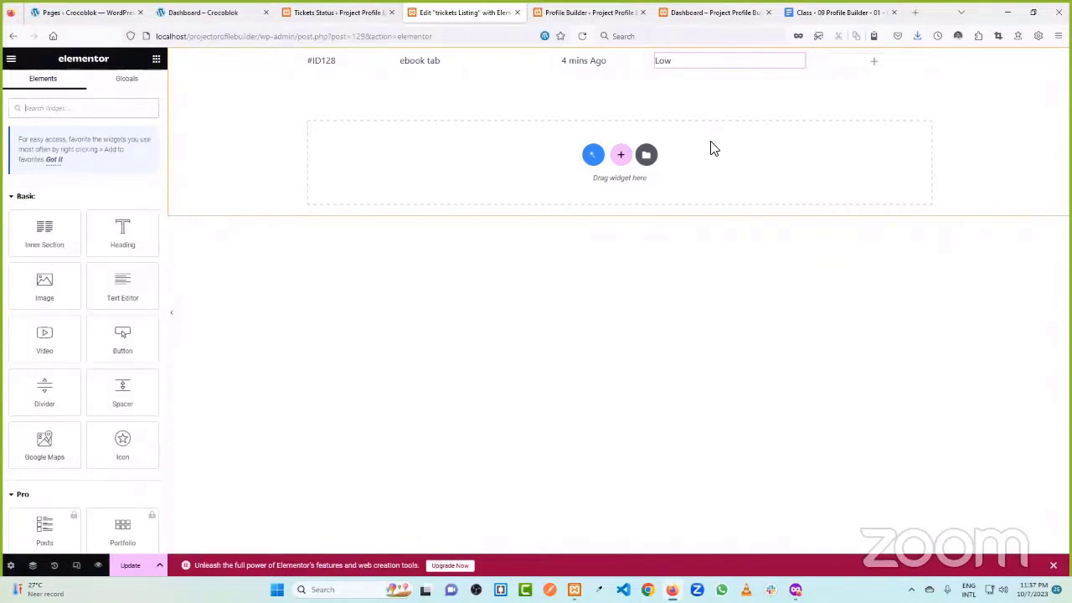
{"action": "left_click", "coordinate": [799, 67]}
{"action": "left_click", "coordinate": [108, 153]}
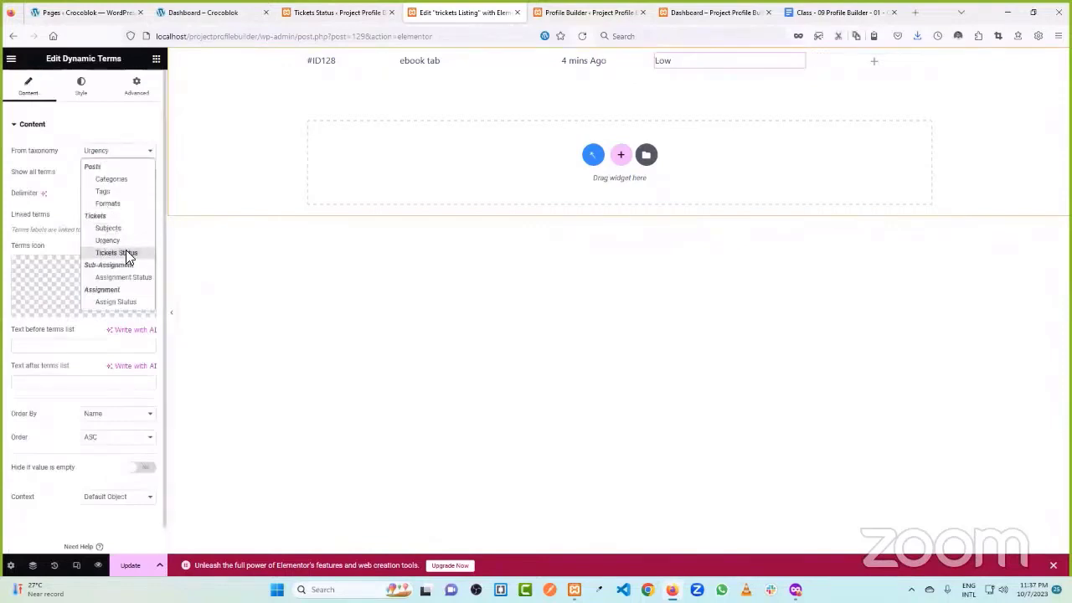
{"action": "left_click", "coordinate": [47, 148]}
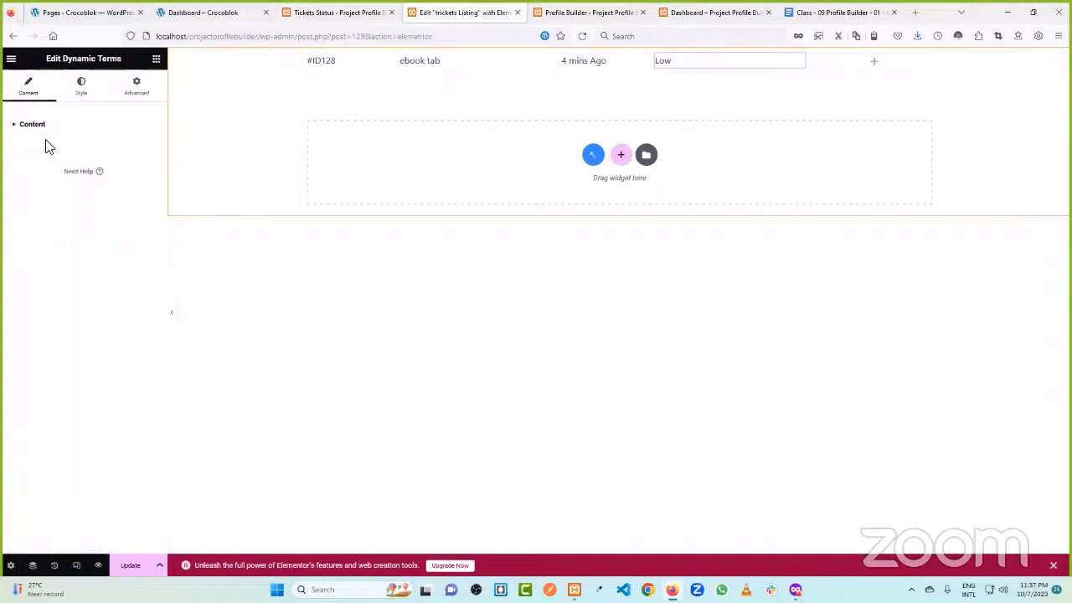
- Add a Heading titled 'Pending' beside Low with HTML tag p
{"action": "left_click", "coordinate": [875, 63]}
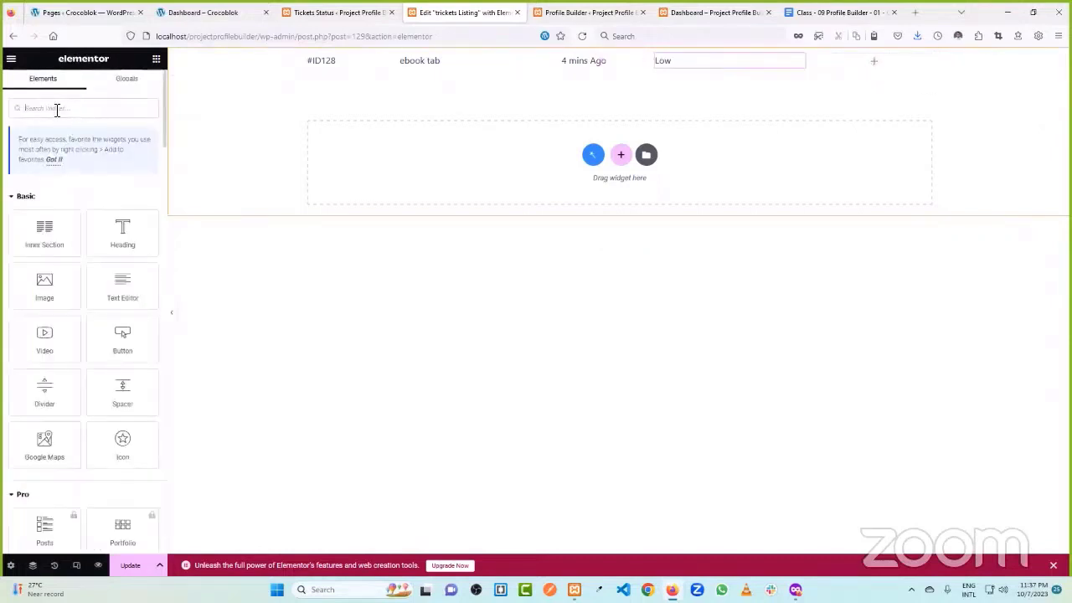
{"action": "left_click_drag", "start_coordinate": [122, 234], "coordinate": [880, 94]}
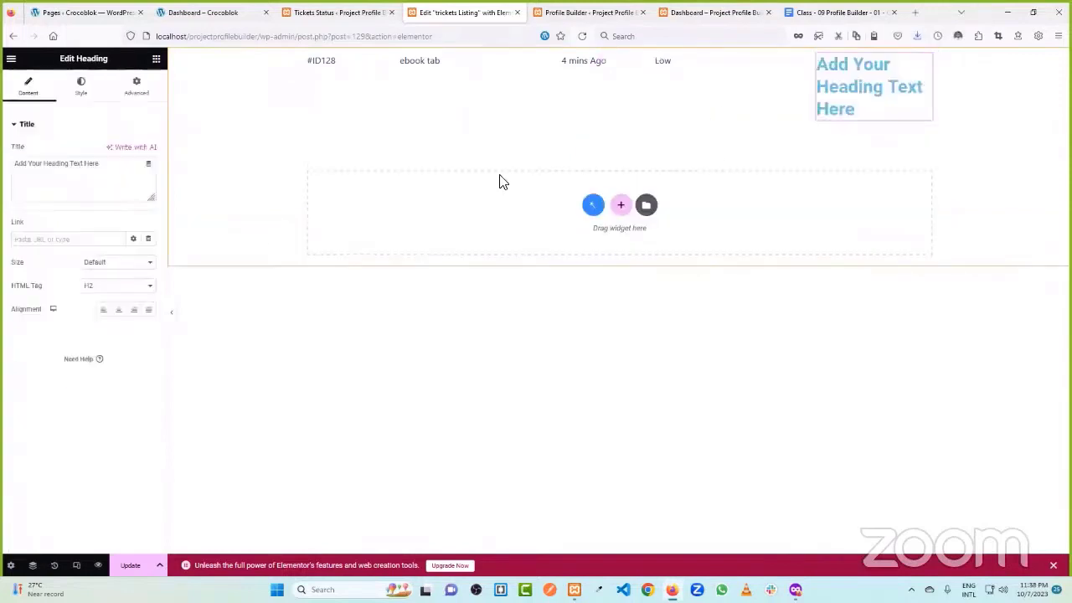
{"action": "triple_click", "coordinate": [129, 165]}
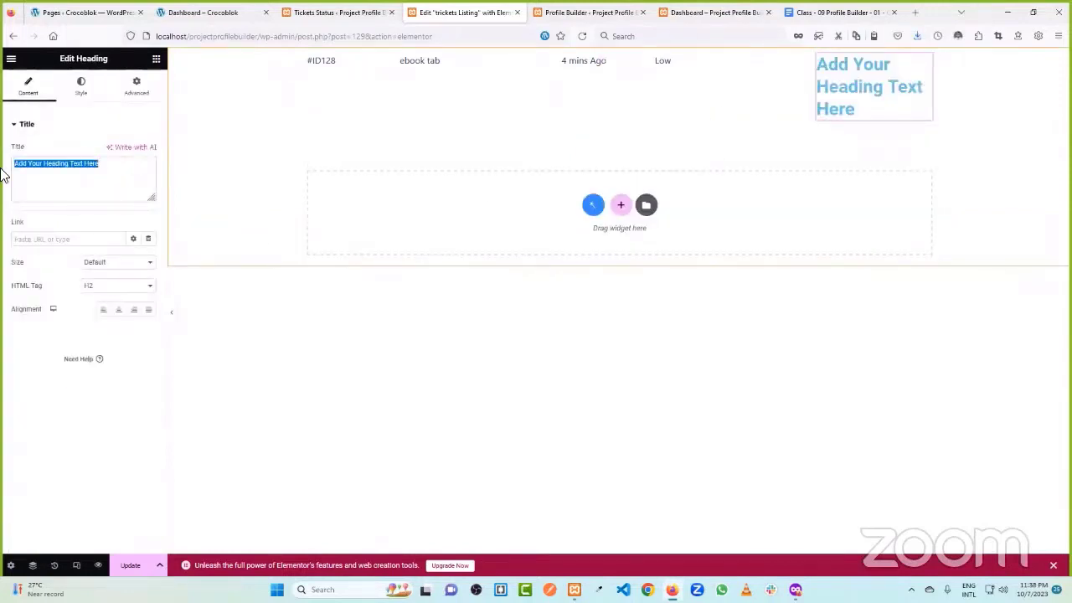
{"action": "type", "text": "Perding"}
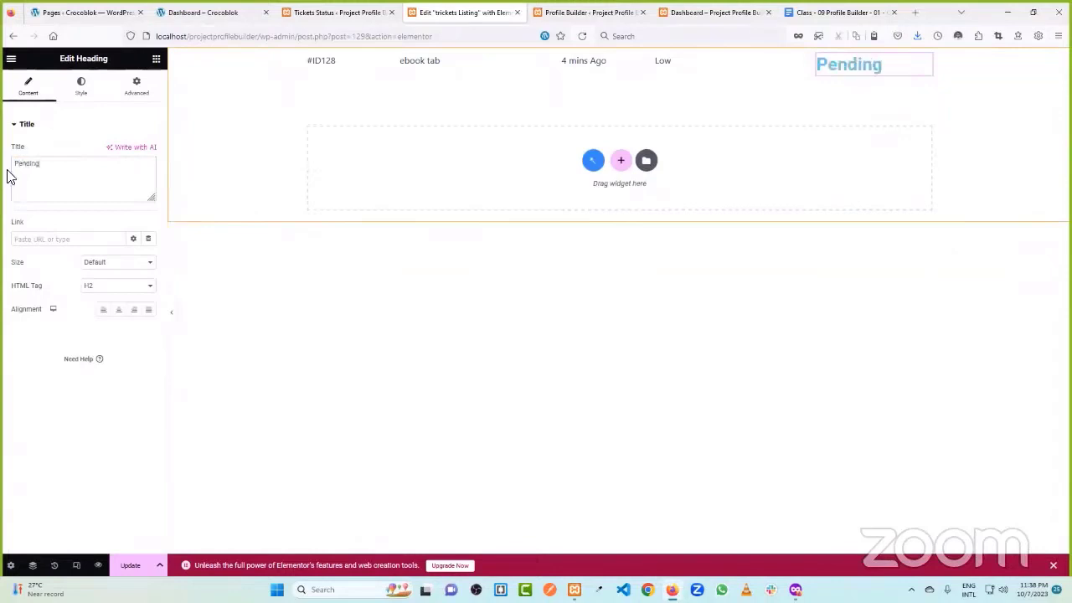
{"action": "left_click", "coordinate": [108, 285]}
{"action": "left_click", "coordinate": [102, 396]}
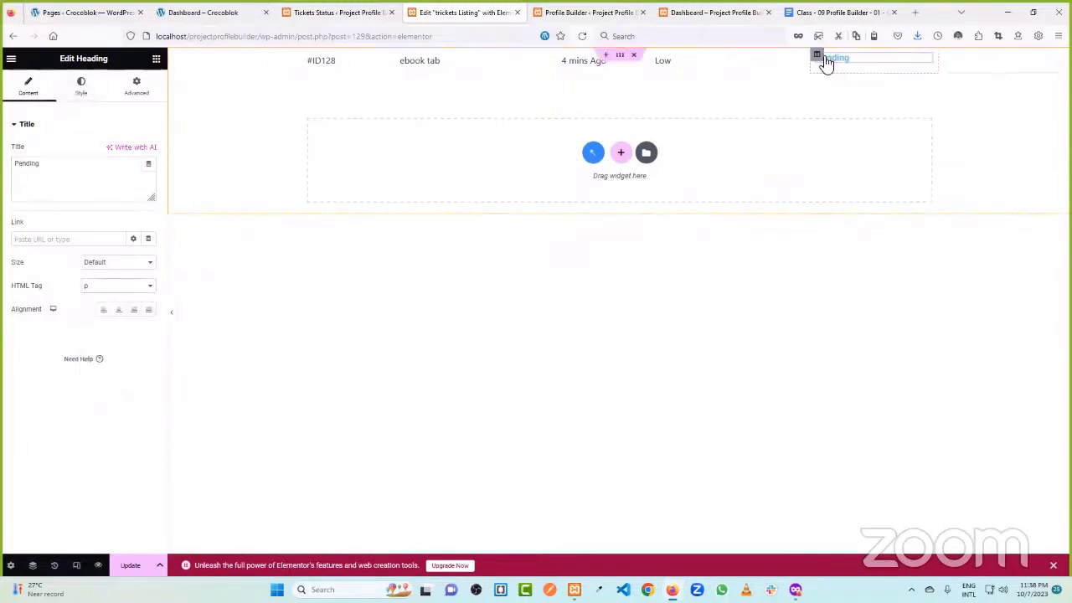
- Set Vertical Align to Middle for the Pending and Low columns
{"action": "left_click", "coordinate": [820, 58]}
{"action": "left_click", "coordinate": [120, 198]}
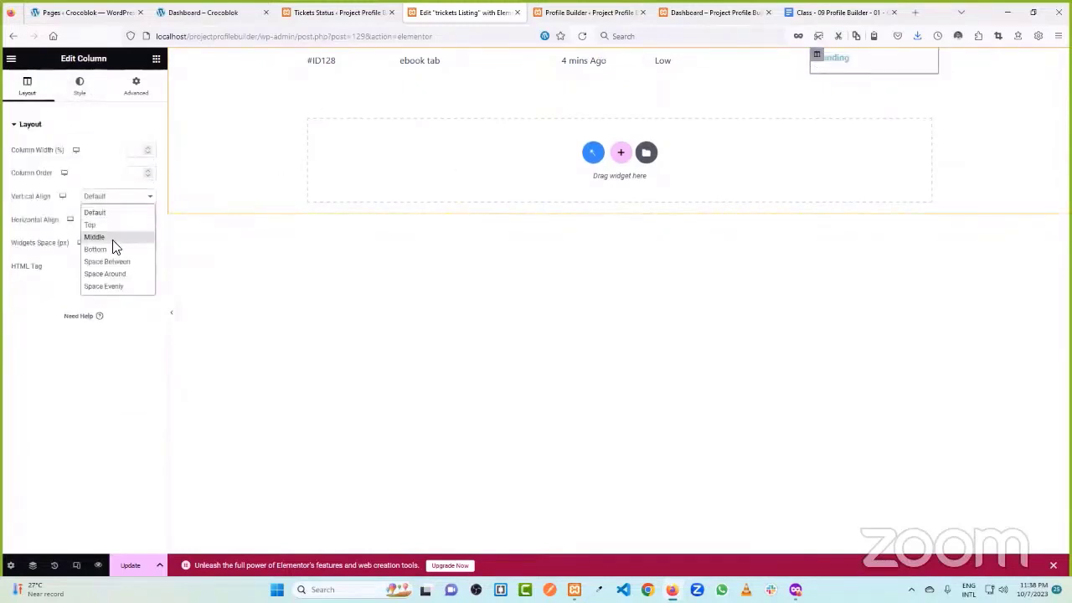
{"action": "left_click", "coordinate": [117, 237]}
{"action": "left_click", "coordinate": [655, 54]}
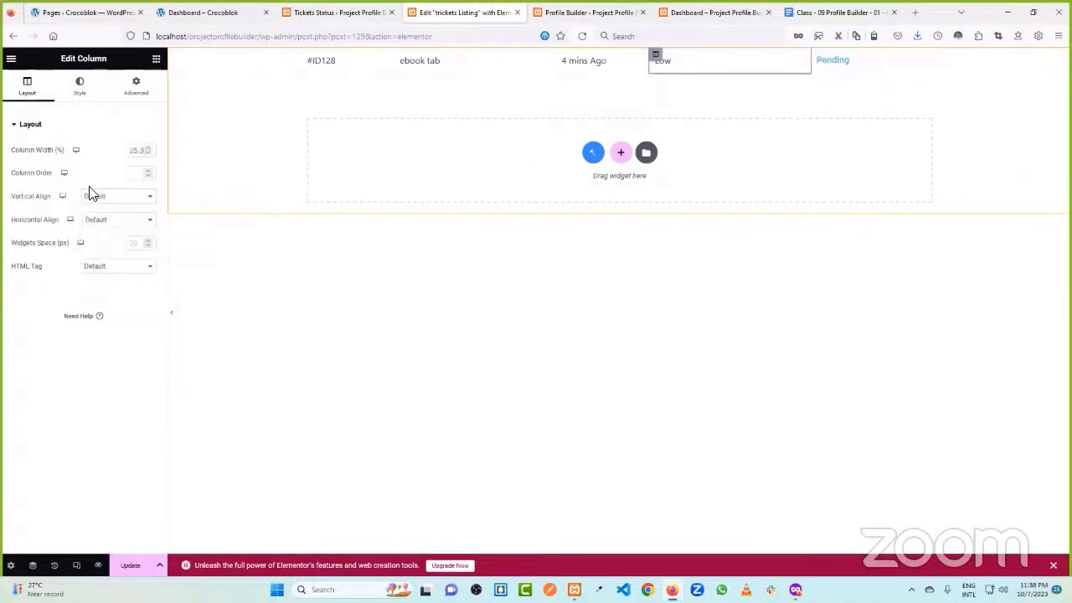
{"action": "left_click", "coordinate": [119, 196]}
{"action": "left_click", "coordinate": [115, 236]}
- Set the Pending heading's Advanced width to Inline (auto)
{"action": "left_click", "coordinate": [927, 64]}
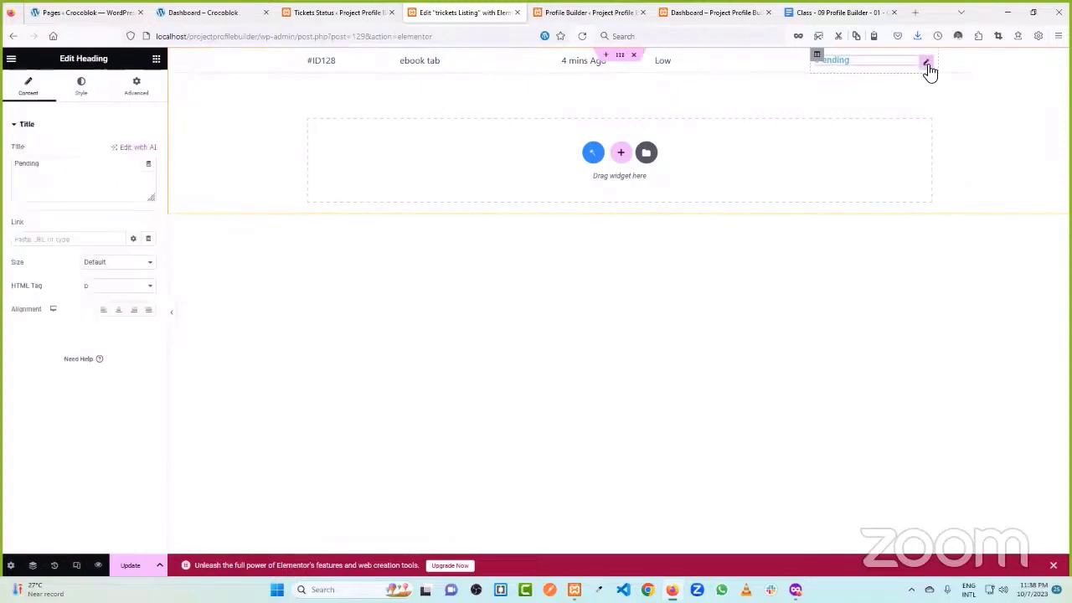
{"action": "left_click", "coordinate": [137, 85]}
{"action": "left_click", "coordinate": [113, 238]}
{"action": "left_click", "coordinate": [112, 277]}
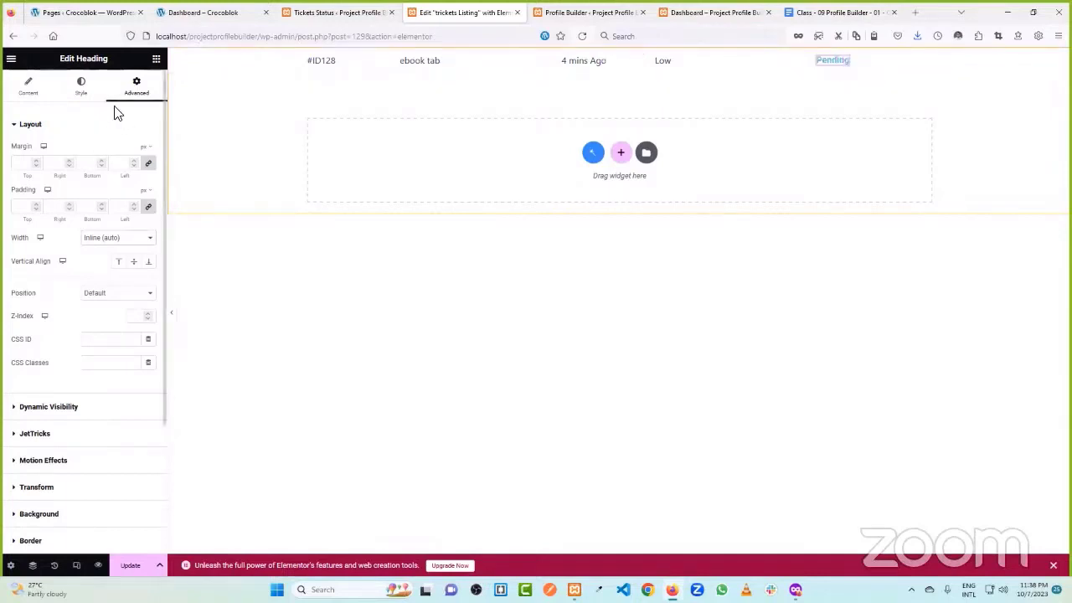
- Add a Dynamic Visibility condition Post Has Terms with value Open in Tickets Status
{"action": "scroll", "coordinate": [96, 268], "scroll_direction": "down", "scroll_amount": 2}
{"action": "left_click", "coordinate": [63, 234]}
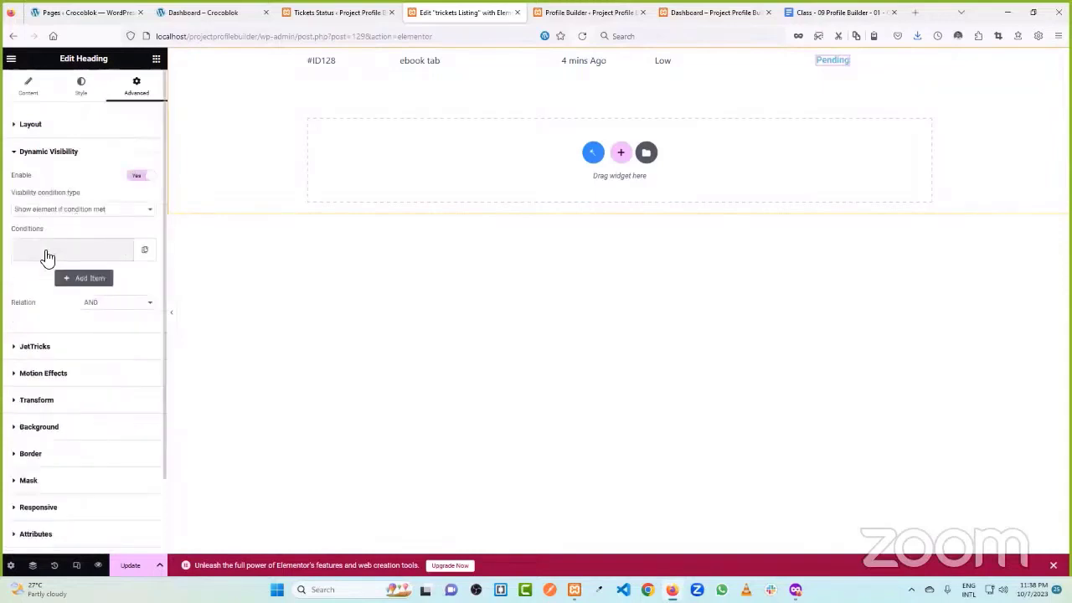
{"action": "left_click", "coordinate": [45, 253]}
{"action": "left_click", "coordinate": [76, 292]}
{"action": "scroll", "coordinate": [79, 393], "scroll_direction": "down", "scroll_amount": 3}
{"action": "scroll", "coordinate": [80, 398], "scroll_direction": "down", "scroll_amount": 5}
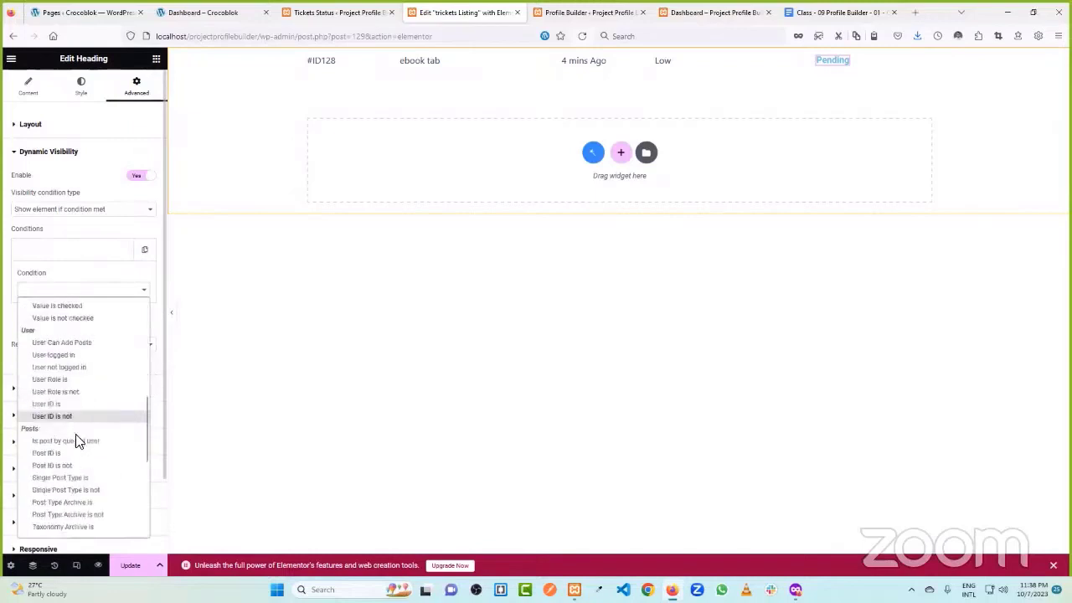
{"action": "scroll", "coordinate": [85, 402], "scroll_direction": "down", "scroll_amount": 2}
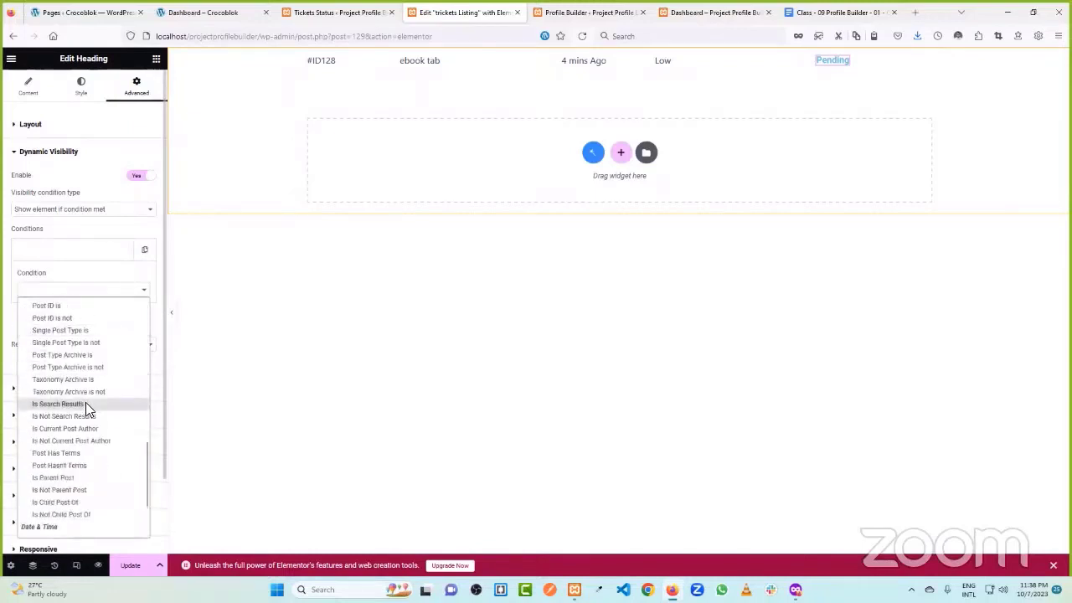
{"action": "left_click", "coordinate": [75, 453]}
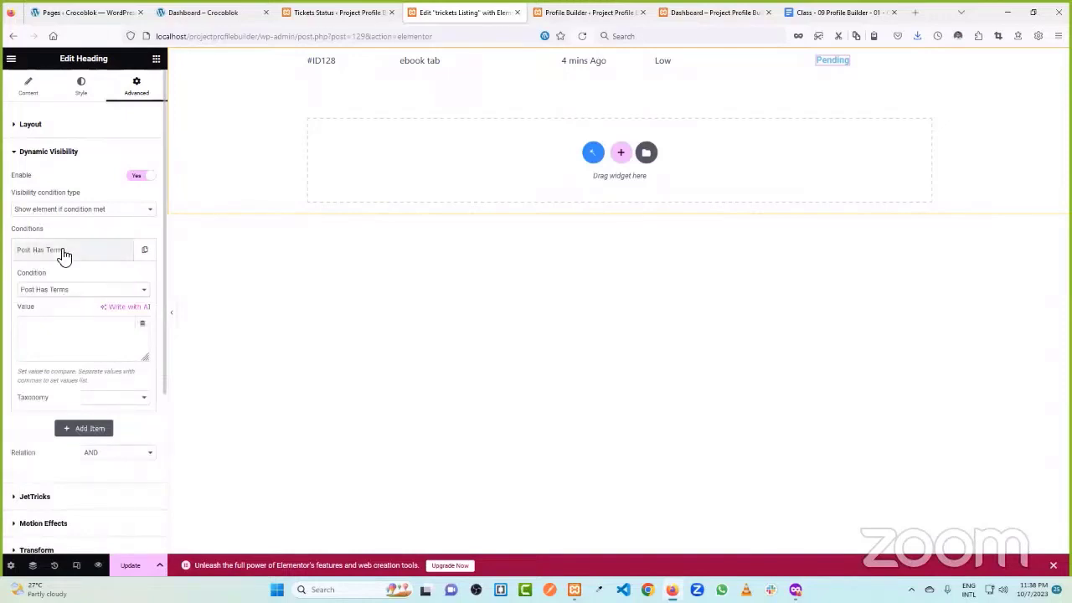
{"action": "left_click", "coordinate": [35, 338]}
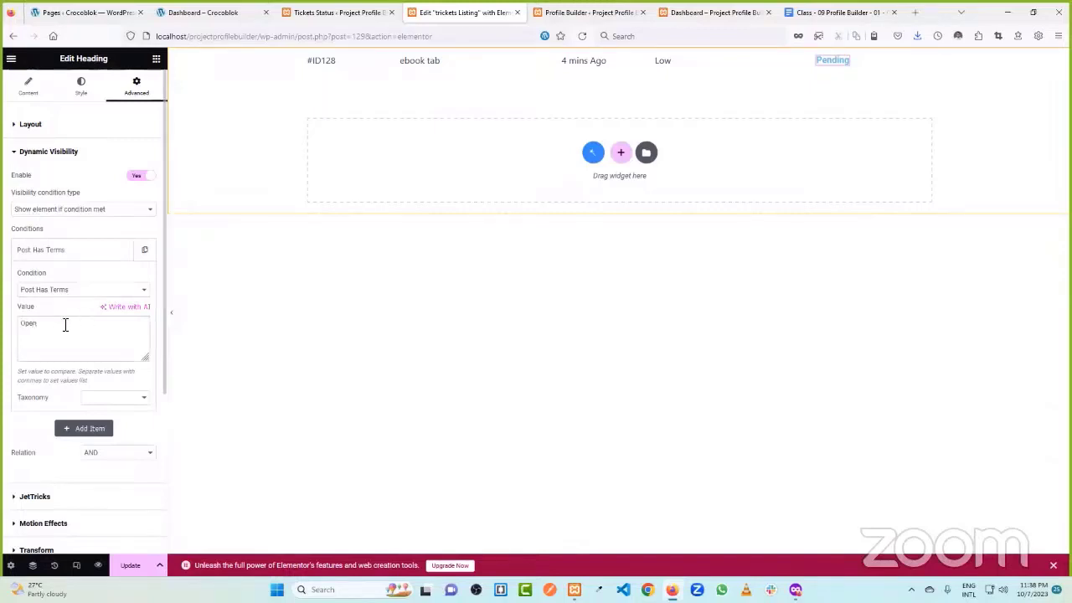
{"action": "left_click", "coordinate": [94, 397]}
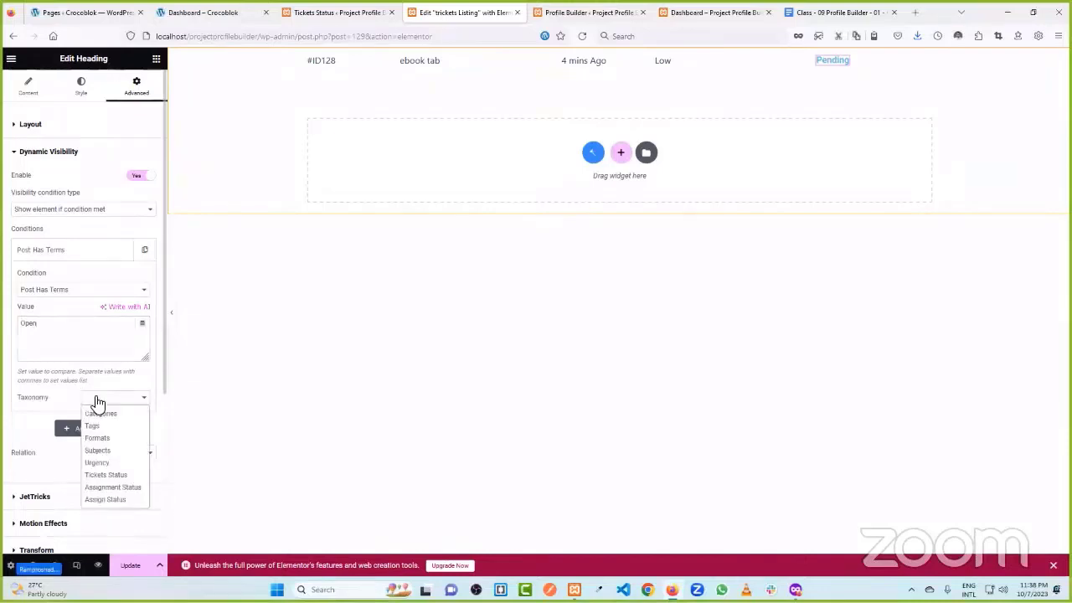
{"action": "left_click", "coordinate": [105, 475]}
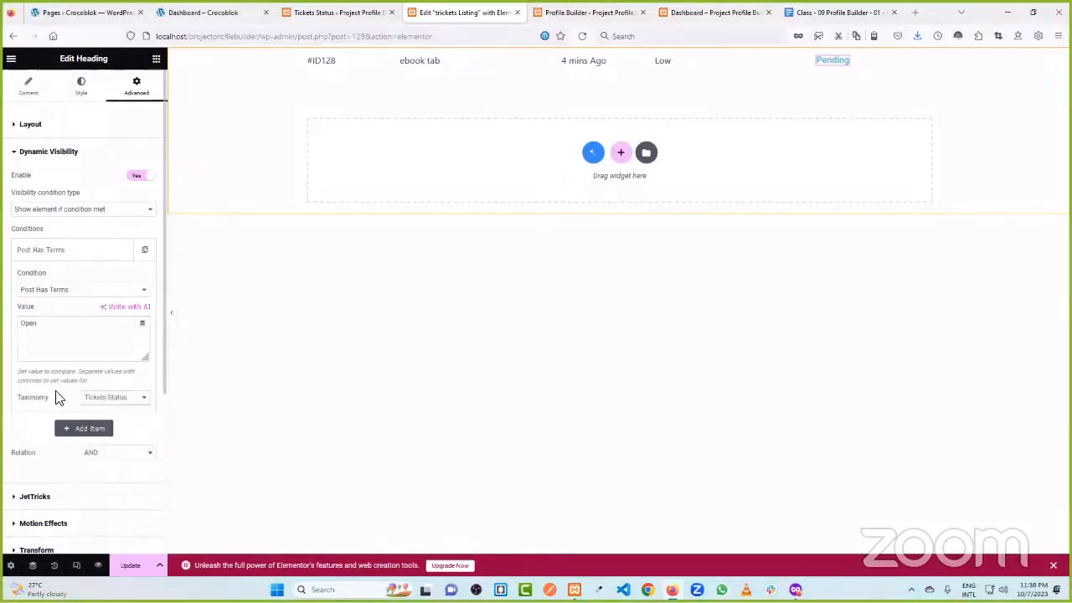
- Duplicate the Pending heading and retitle the copy 'Solved'
{"action": "right_click", "coordinate": [844, 69]}
{"action": "left_click", "coordinate": [873, 94]}
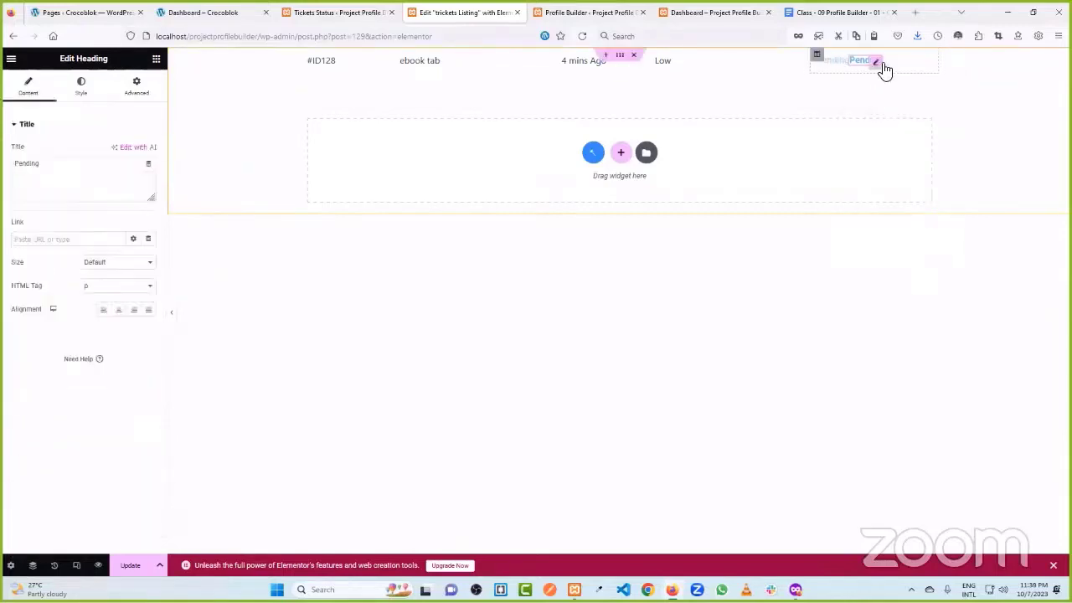
{"action": "double_click", "coordinate": [34, 172]}
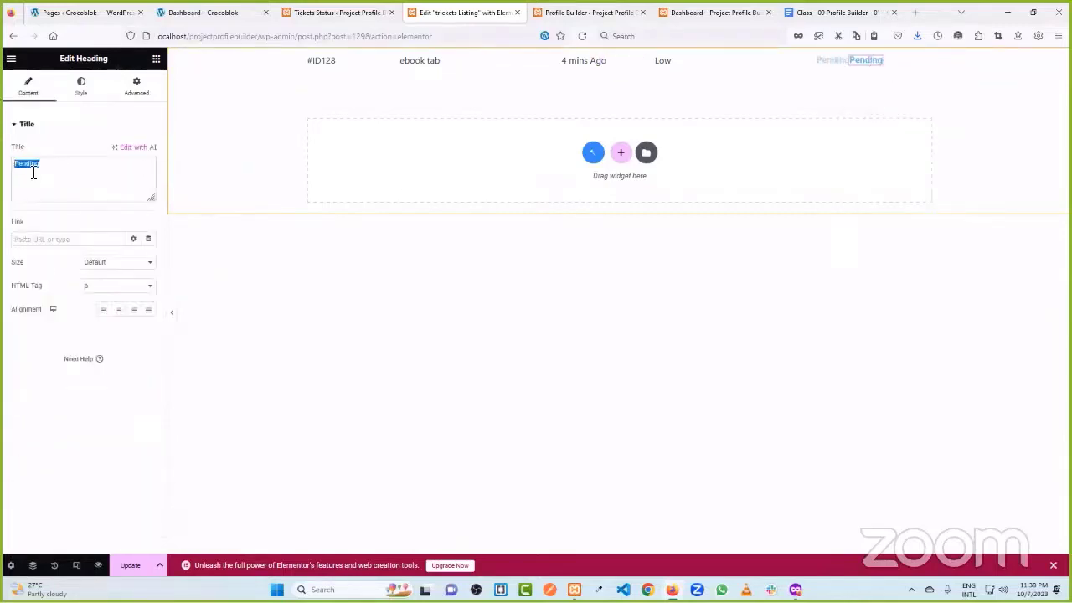
{"action": "type", "text": "So"}
- Change the Solved heading's Post Has Terms value from Open to Close
{"action": "left_click", "coordinate": [136, 84]}
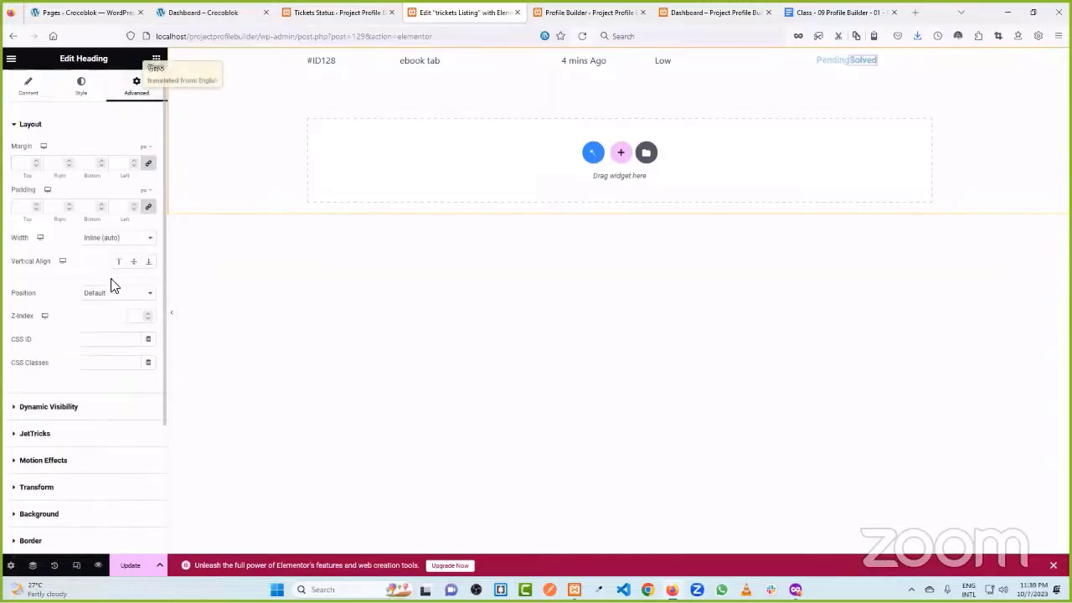
{"action": "scroll", "coordinate": [112, 293], "scroll_direction": "down", "scroll_amount": 3}
{"action": "left_click", "coordinate": [84, 293]}
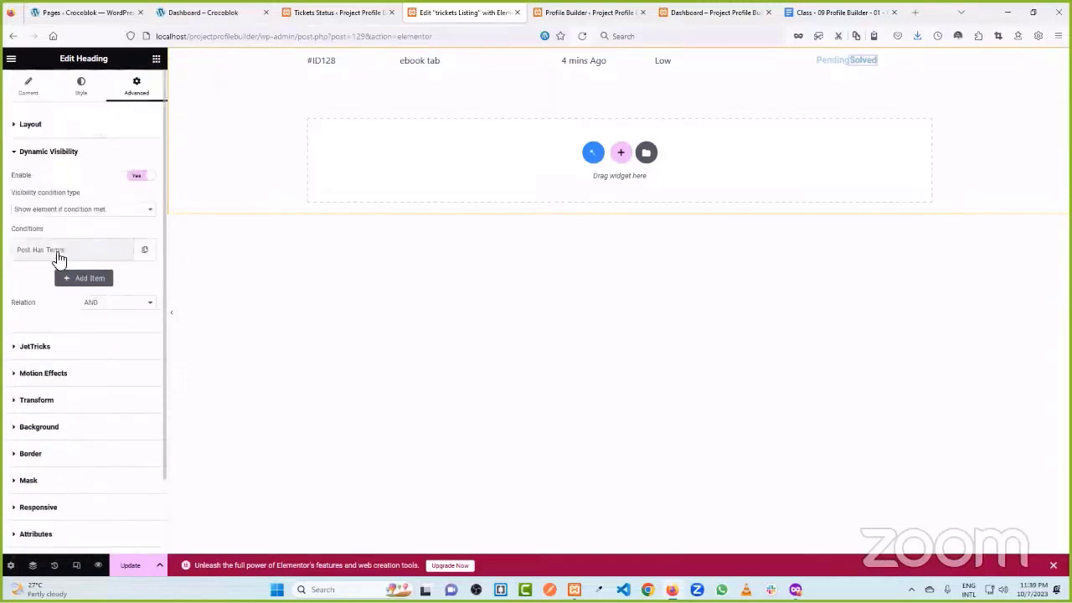
{"action": "left_click", "coordinate": [57, 249]}
{"action": "left_click_drag", "start_coordinate": [52, 323], "coordinate": [14, 328]}
{"action": "type", "text": "Close"}
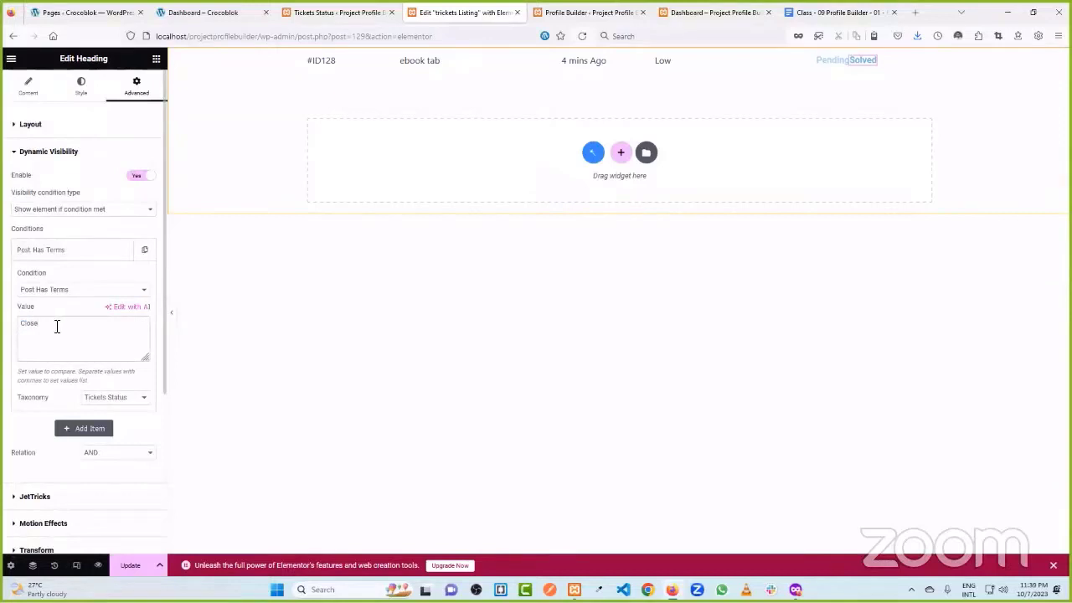
{"action": "left_click", "coordinate": [303, 11]}
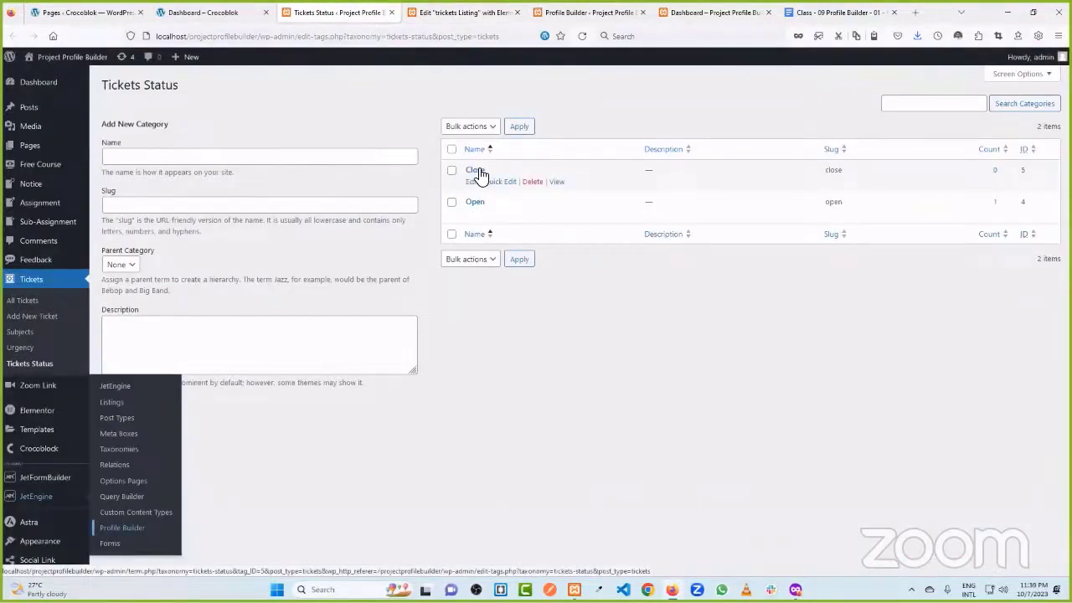
- Update the tickets listing, check the front-end Dashboard, and return to Tickets Status terms
{"action": "left_click", "coordinate": [595, 11]}
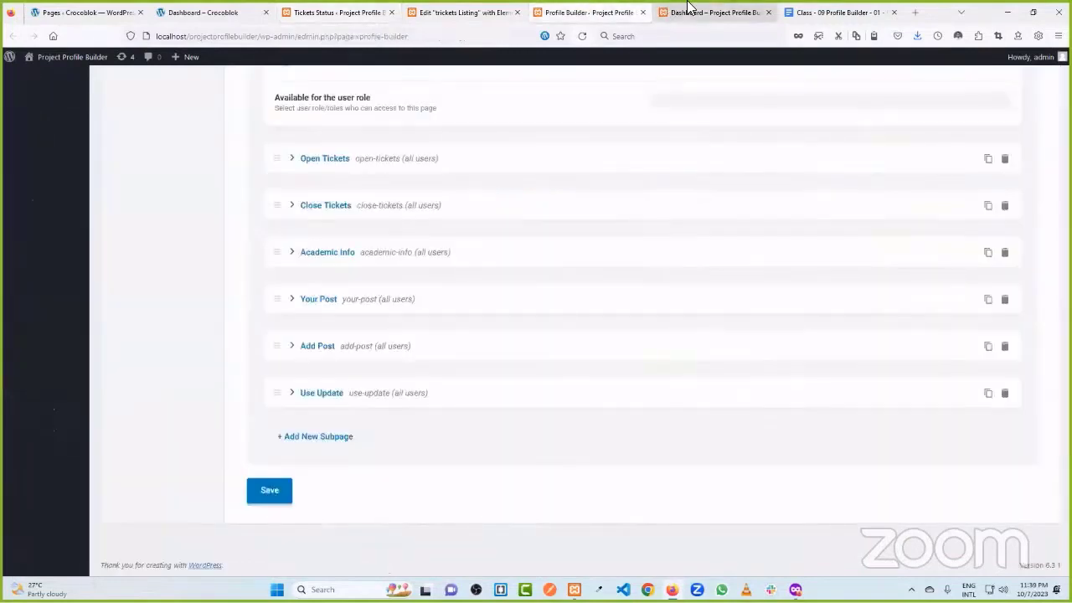
{"action": "left_click", "coordinate": [689, 8]}
{"action": "left_click", "coordinate": [438, 10]}
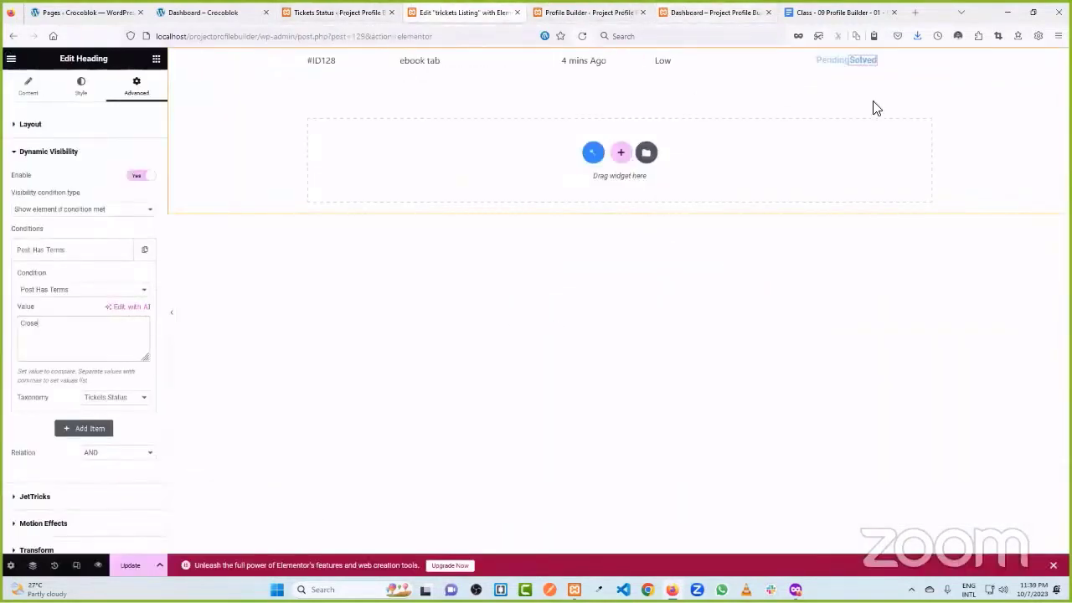
{"action": "left_click", "coordinate": [132, 565]}
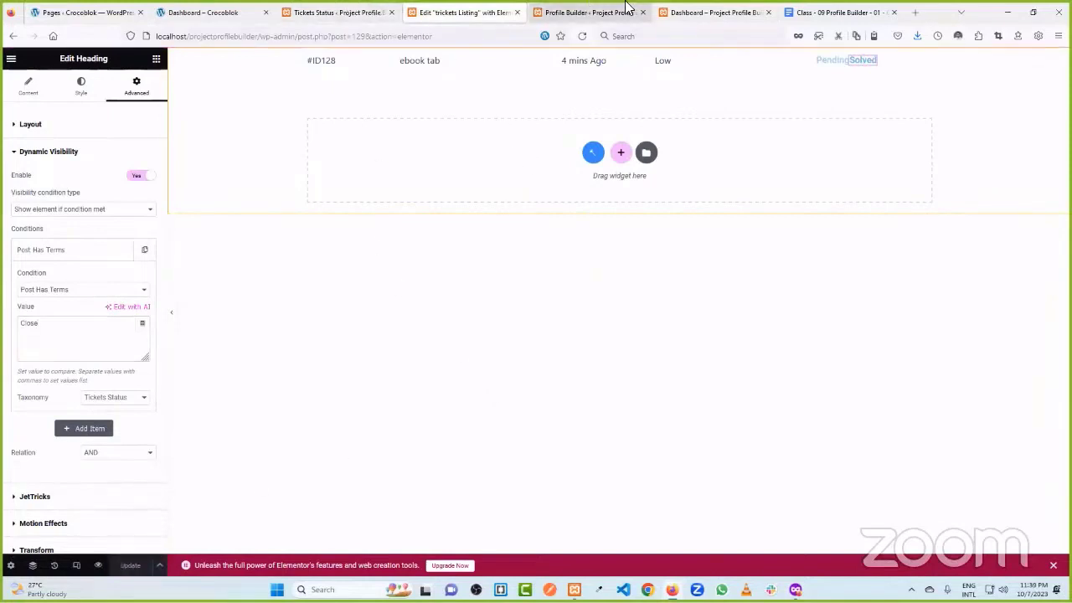
{"action": "left_click", "coordinate": [348, 8]}
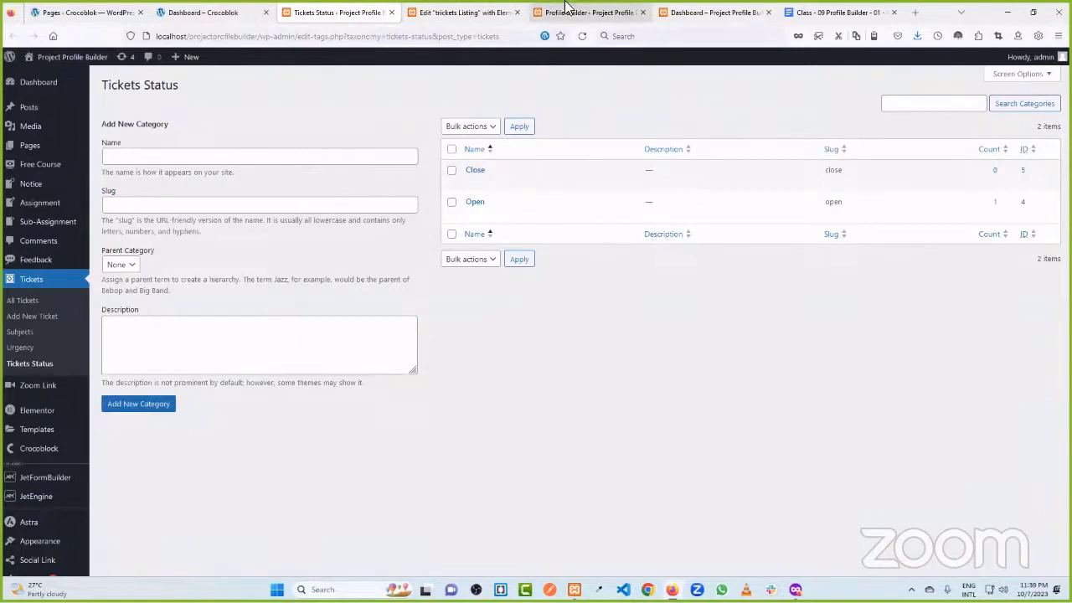
{"action": "left_click", "coordinate": [716, 12]}
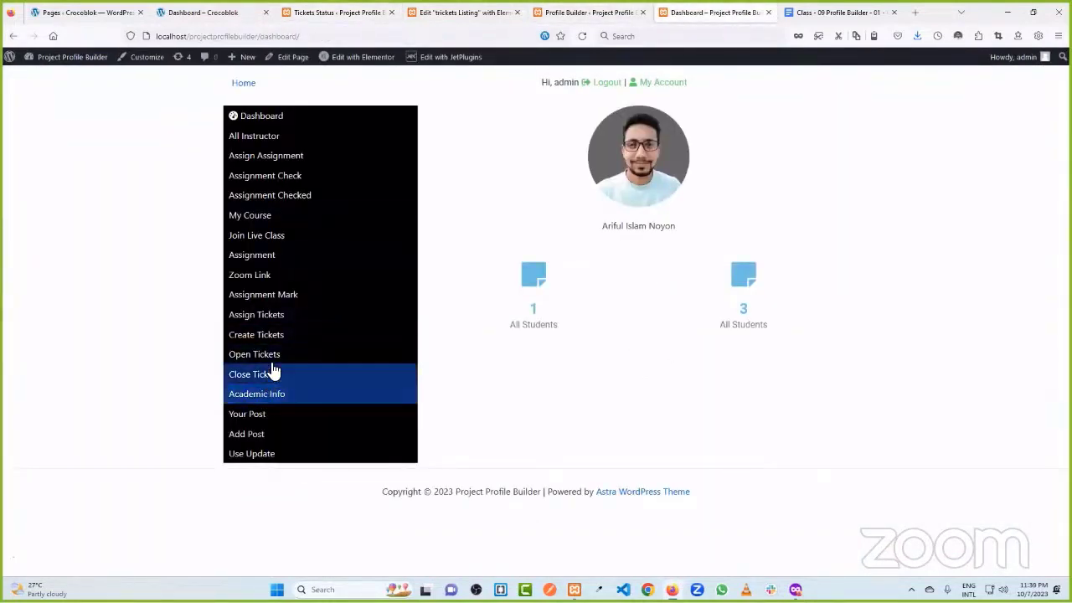
{"action": "left_click", "coordinate": [456, 11]}
{"action": "left_click", "coordinate": [335, 10]}
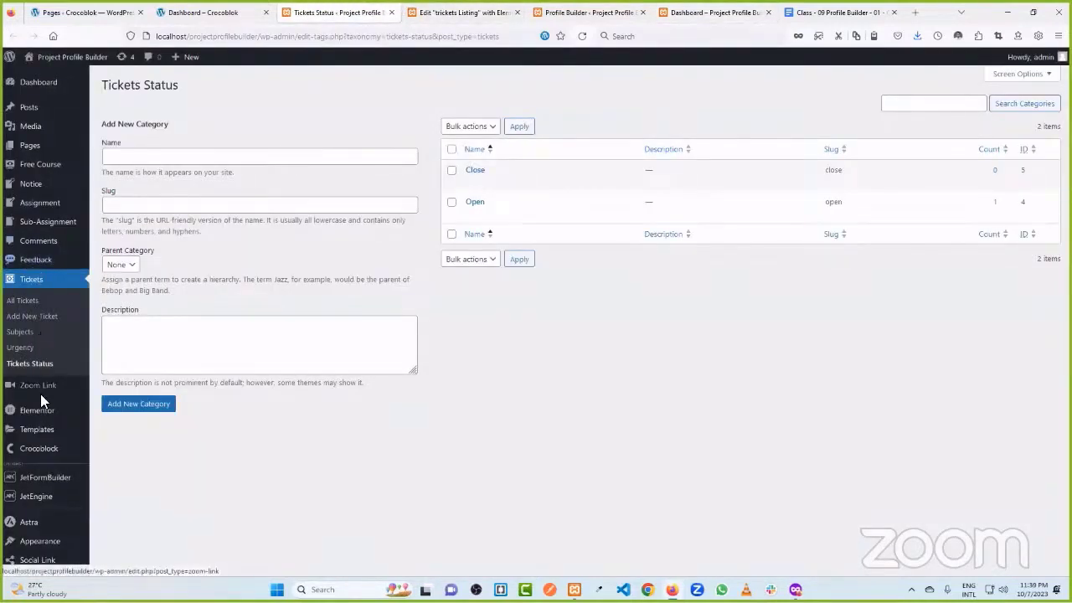
- Open Saved Templates and launch the Dashboard template editor in a separate tab
{"action": "mouse_move", "coordinate": [51, 418]}
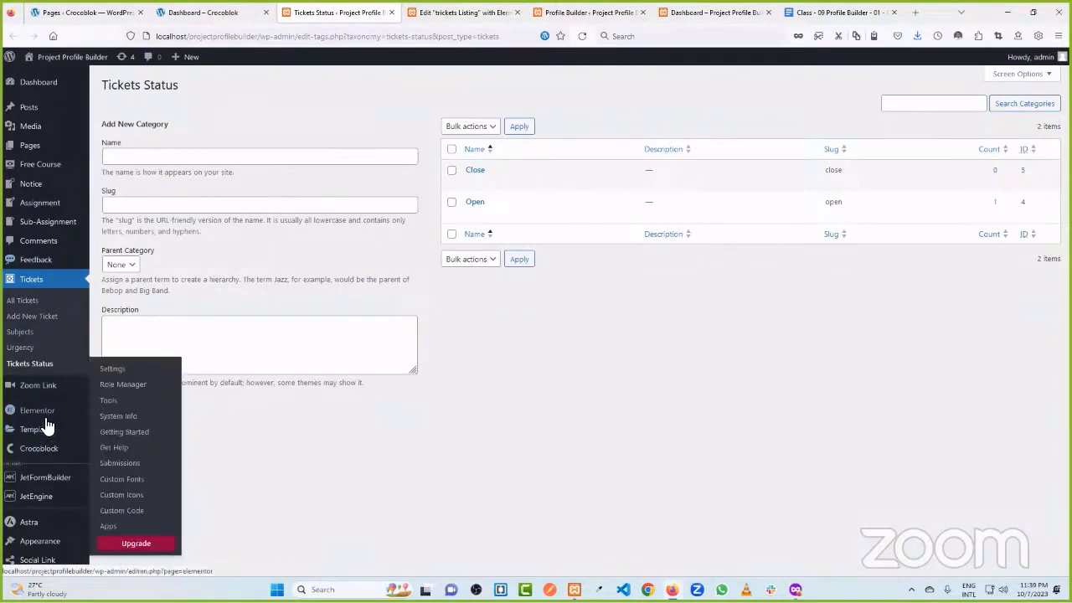
{"action": "left_click", "coordinate": [125, 435]}
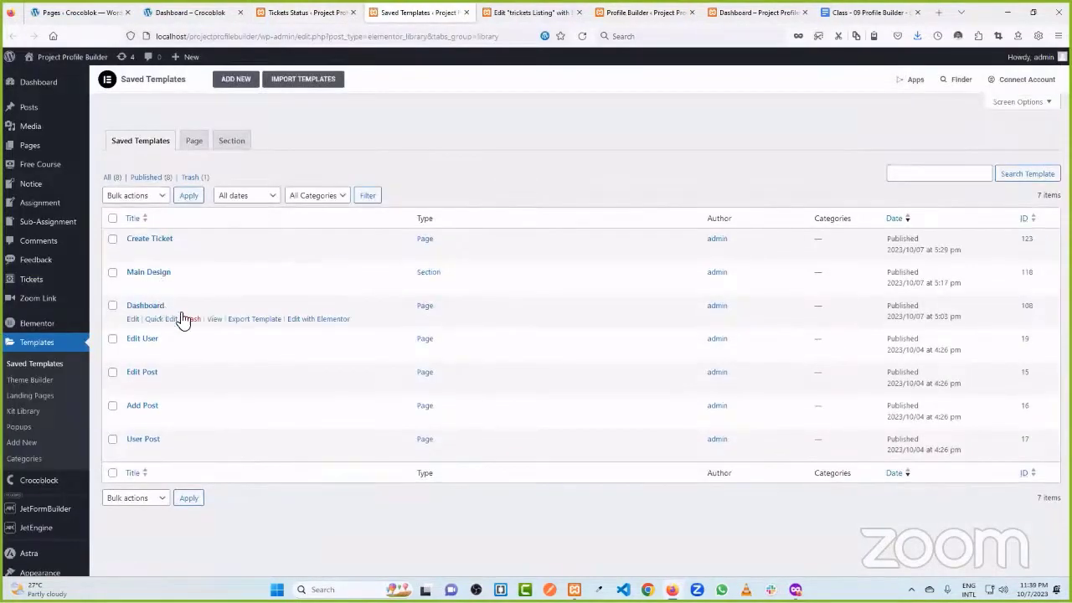
{"action": "left_click", "coordinate": [306, 319]}
{"action": "key", "text": "ctrl+shift+Tab"}
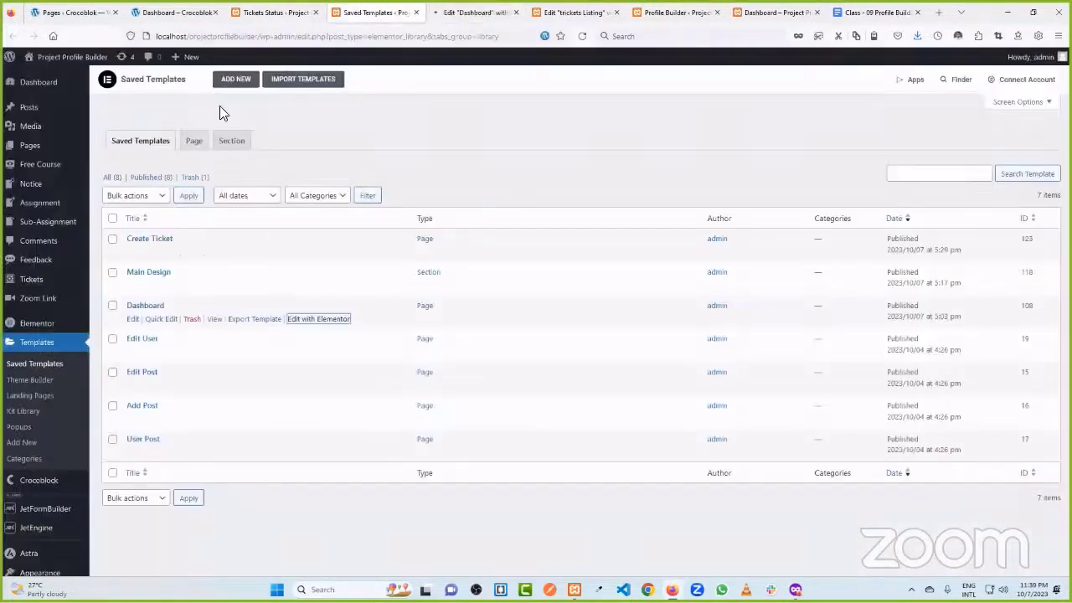
- Create a new Page template named 'Open Tickets'
{"action": "left_click", "coordinate": [234, 84]}
{"action": "left_click", "coordinate": [577, 305]}
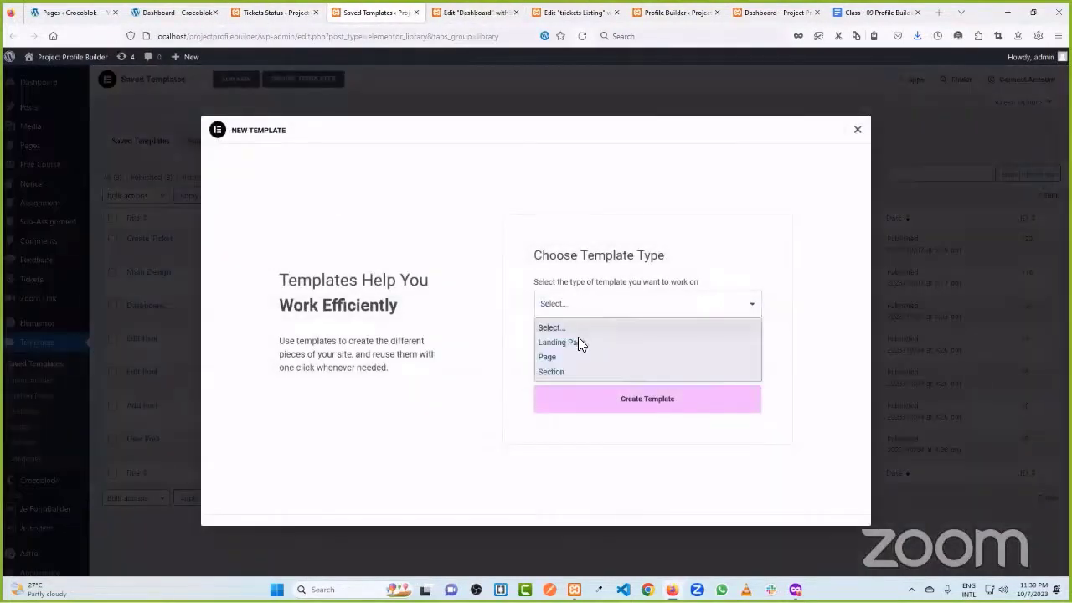
{"action": "left_click", "coordinate": [584, 354]}
{"action": "left_click", "coordinate": [567, 360]}
{"action": "type", "text": "Op"}
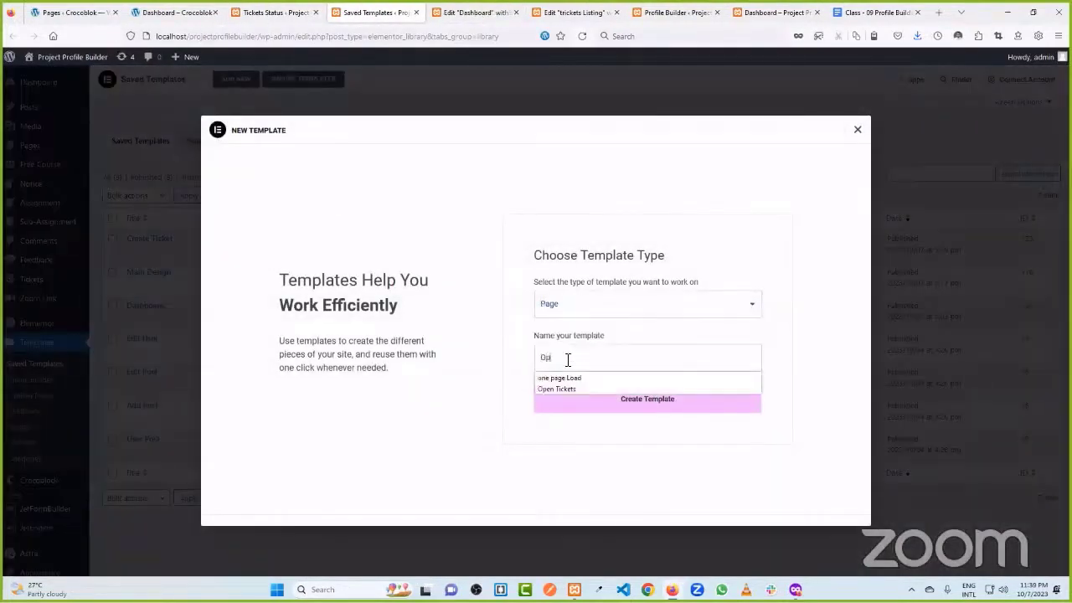
{"action": "type", "text": "ent"}
{"action": "key", "text": "BackSpace"}
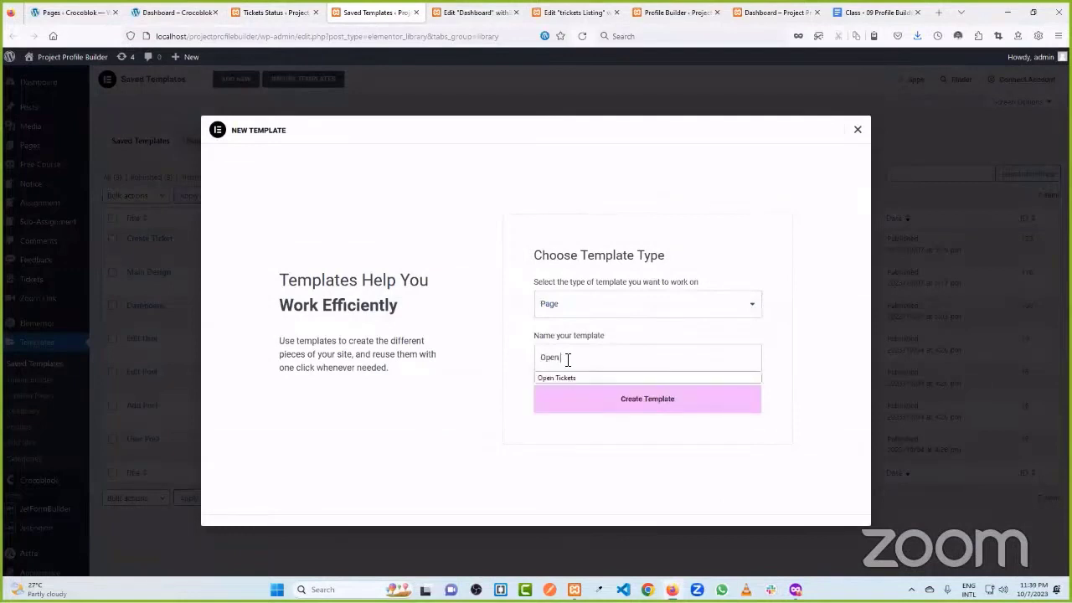
{"action": "type", "text": "Ticke"}
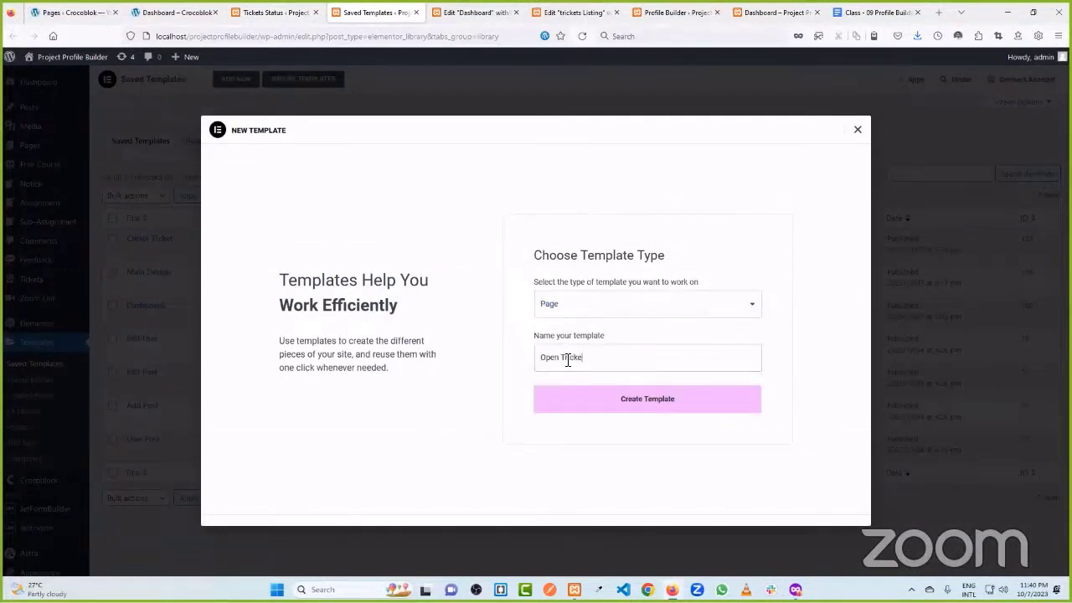
{"action": "type", "text": "ts"}
{"action": "left_click", "coordinate": [661, 405]}
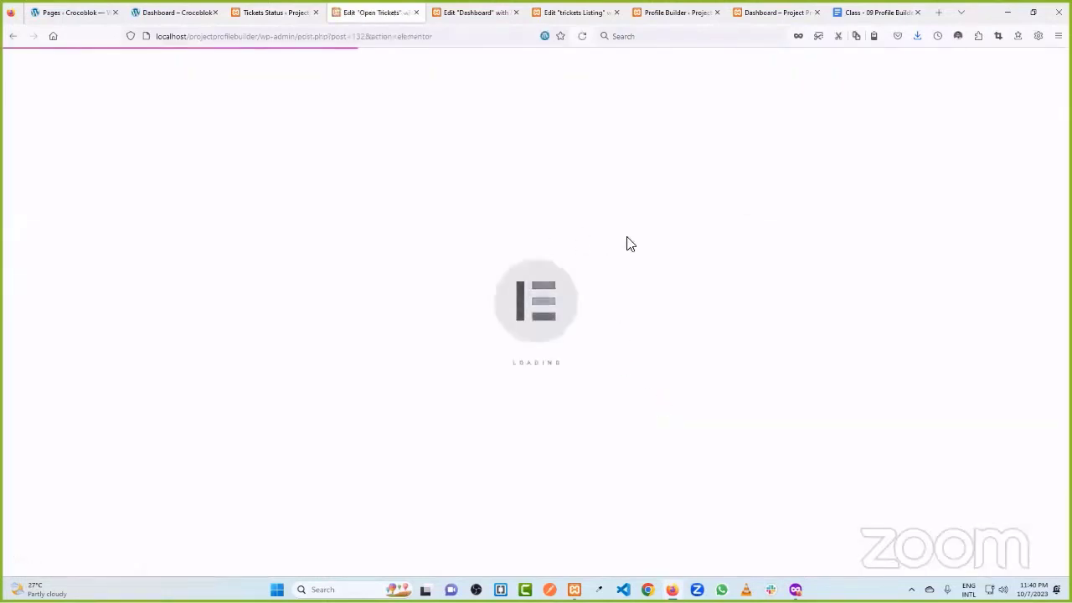
- Insert the Main Design section from My Templates into the Open Tickets page, including its settings
{"action": "left_click", "coordinate": [450, 9]}
{"action": "left_click", "coordinate": [382, 10]}
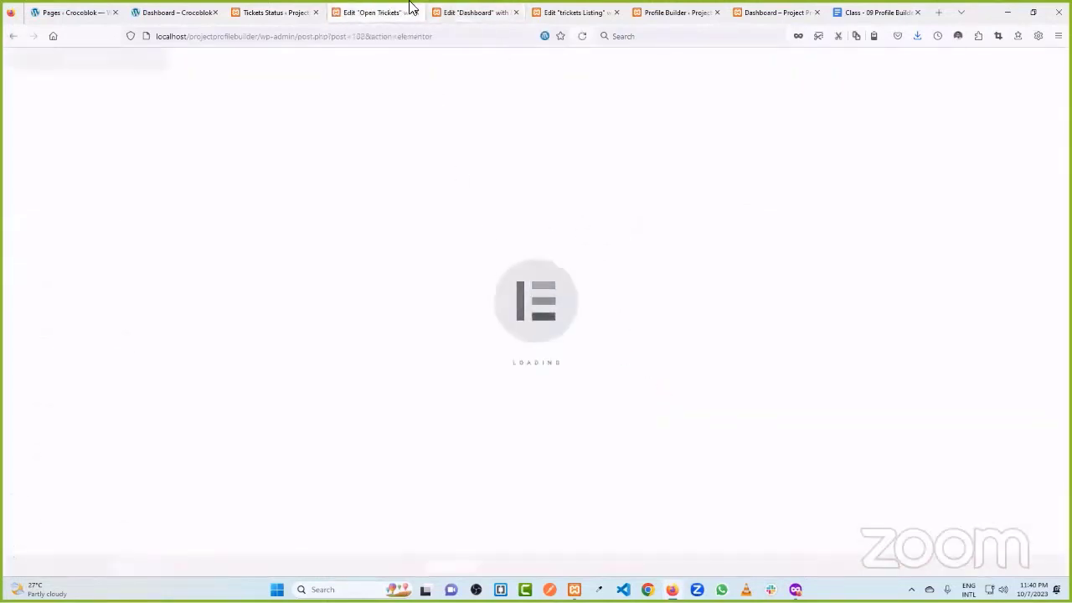
{"action": "left_click", "coordinate": [478, 9]}
{"action": "left_click", "coordinate": [383, 10]}
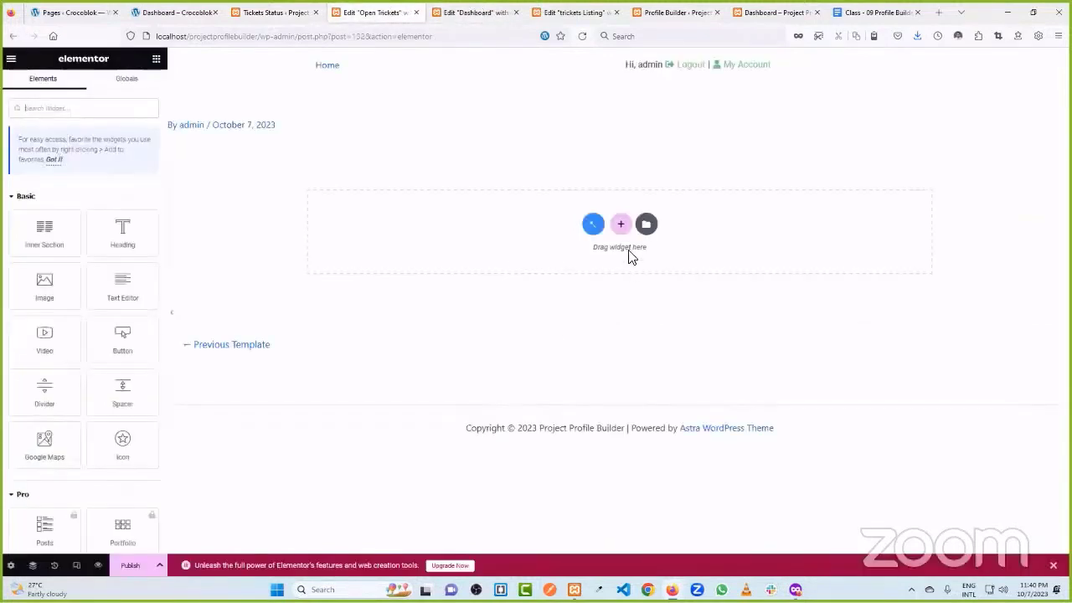
{"action": "left_click", "coordinate": [647, 225]}
{"action": "left_click", "coordinate": [576, 107]}
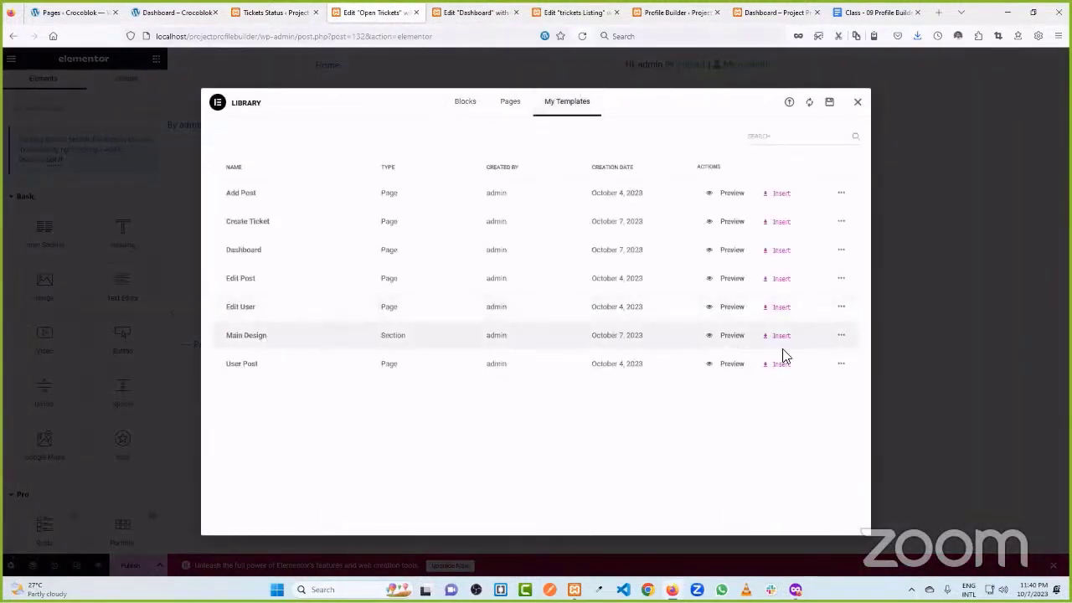
{"action": "left_click", "coordinate": [774, 337]}
{"action": "left_click", "coordinate": [610, 341]}
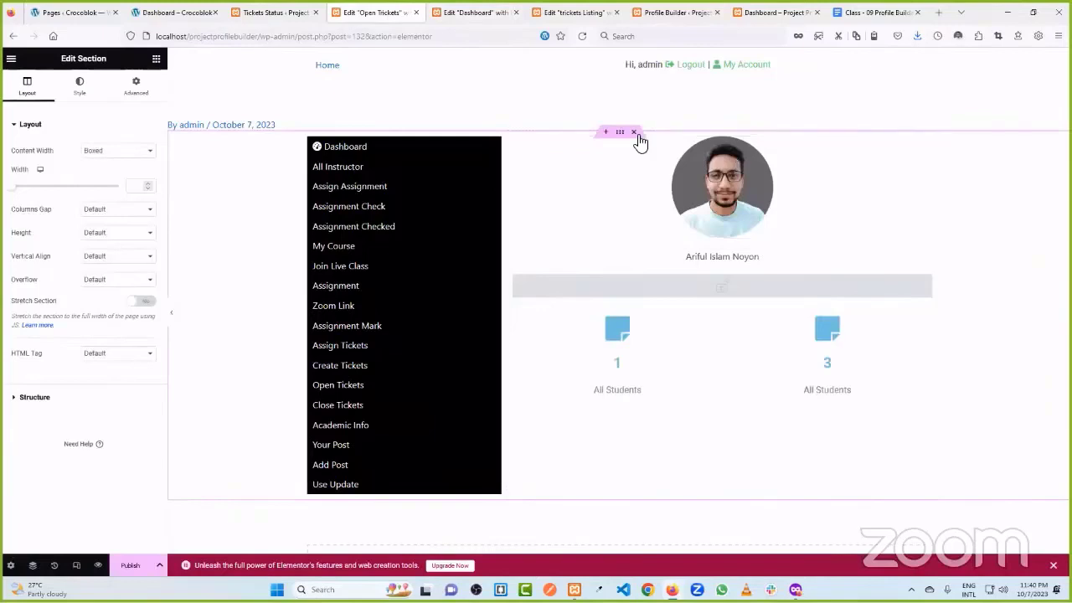
- Delete the profile image, name heading and grey bar from the right column, then start on the stat boxes
{"action": "right_click", "coordinate": [800, 177]}
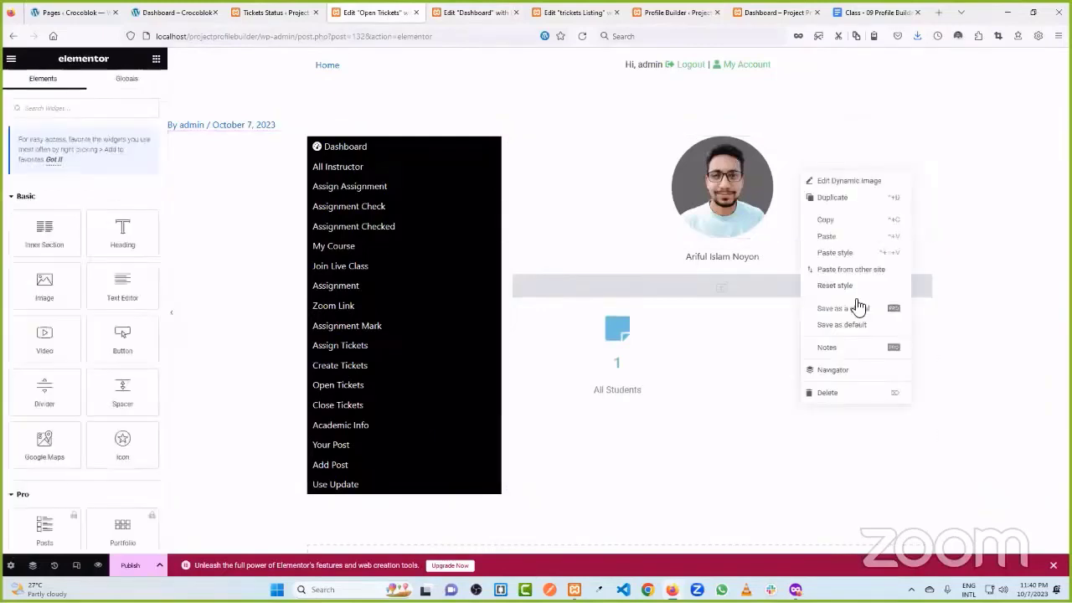
{"action": "left_click", "coordinate": [846, 394]}
{"action": "right_click", "coordinate": [775, 155]}
{"action": "left_click", "coordinate": [828, 376]}
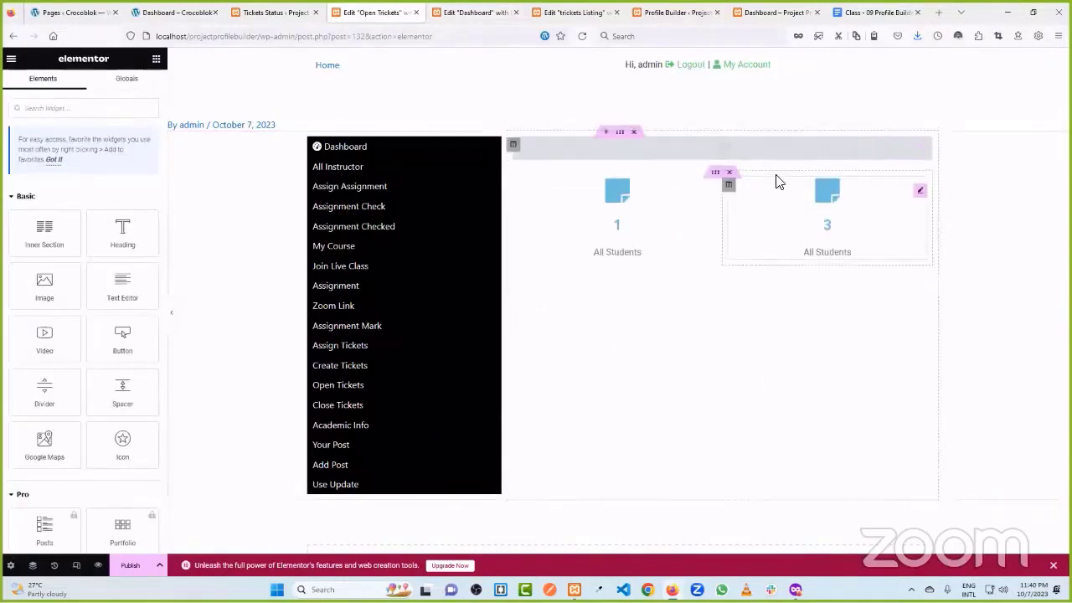
{"action": "right_click", "coordinate": [773, 154]}
{"action": "left_click", "coordinate": [828, 363]}
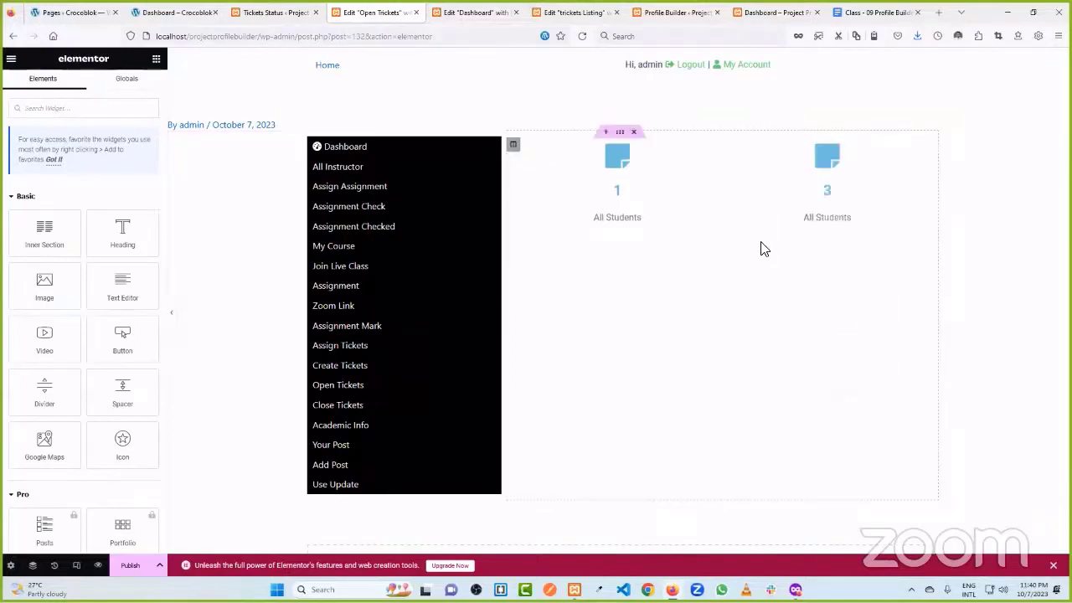
{"action": "right_click", "coordinate": [753, 175]}
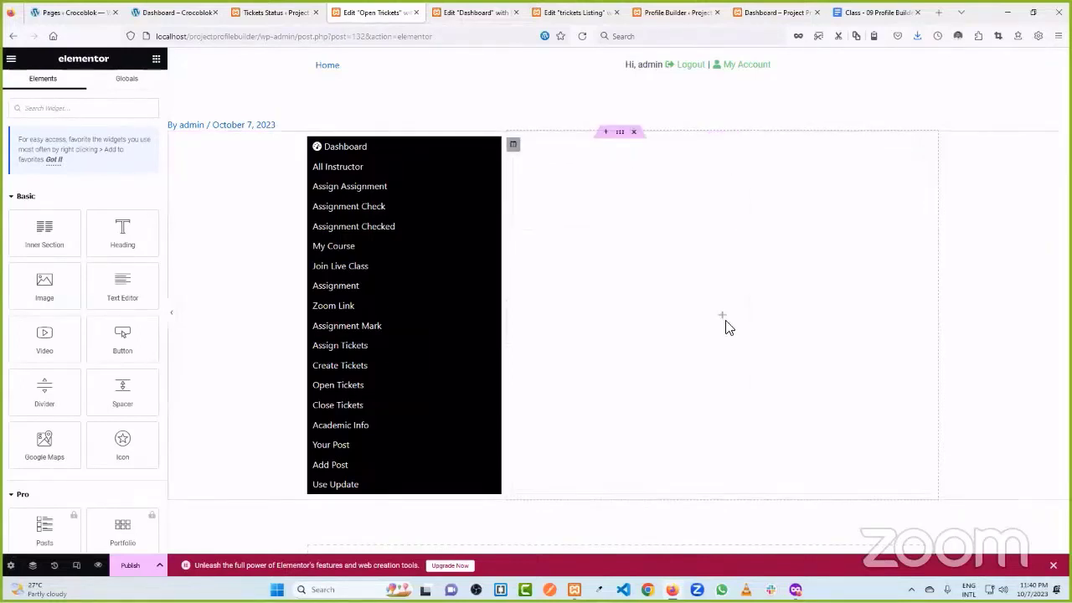
- Add a Heading titled 'Open Trickets' at the top of the empty right column
{"action": "left_click_drag", "start_coordinate": [120, 232], "coordinate": [699, 310]}
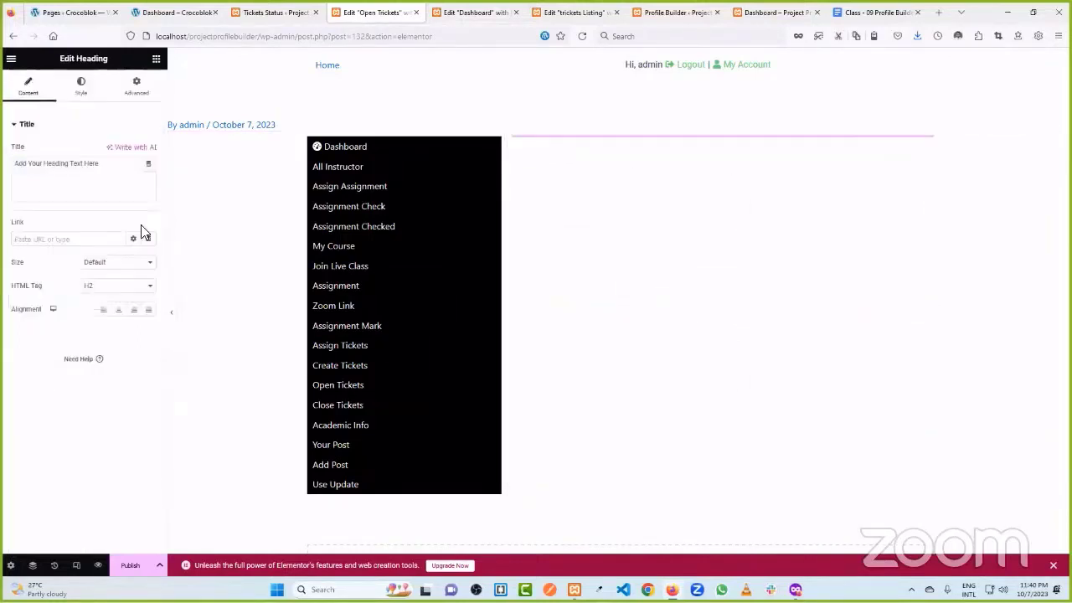
{"action": "type", "text": "Open Trickets"}
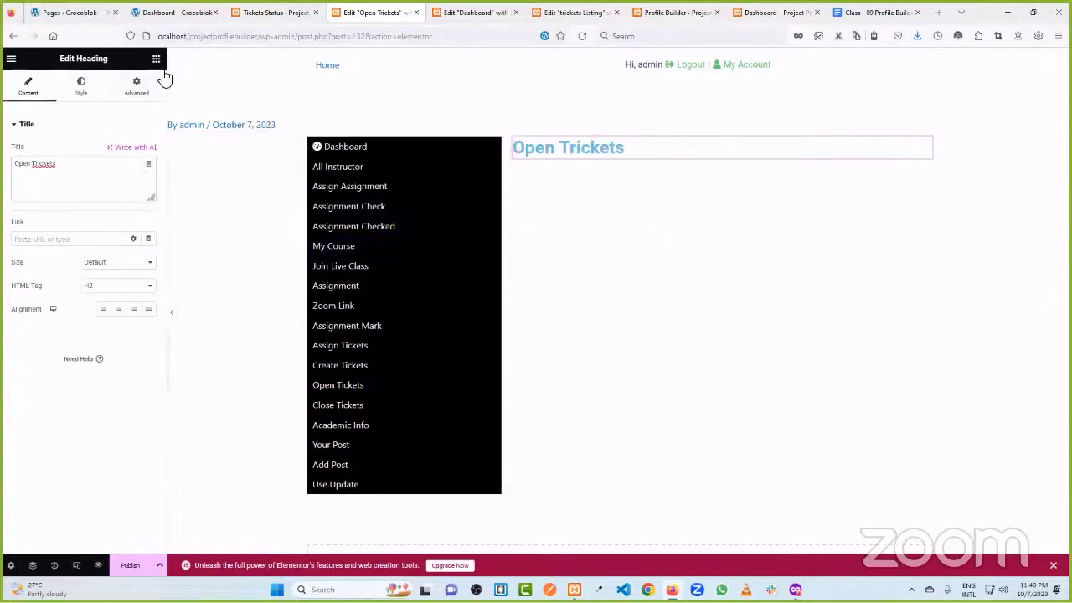
{"action": "key", "text": "Escape"}
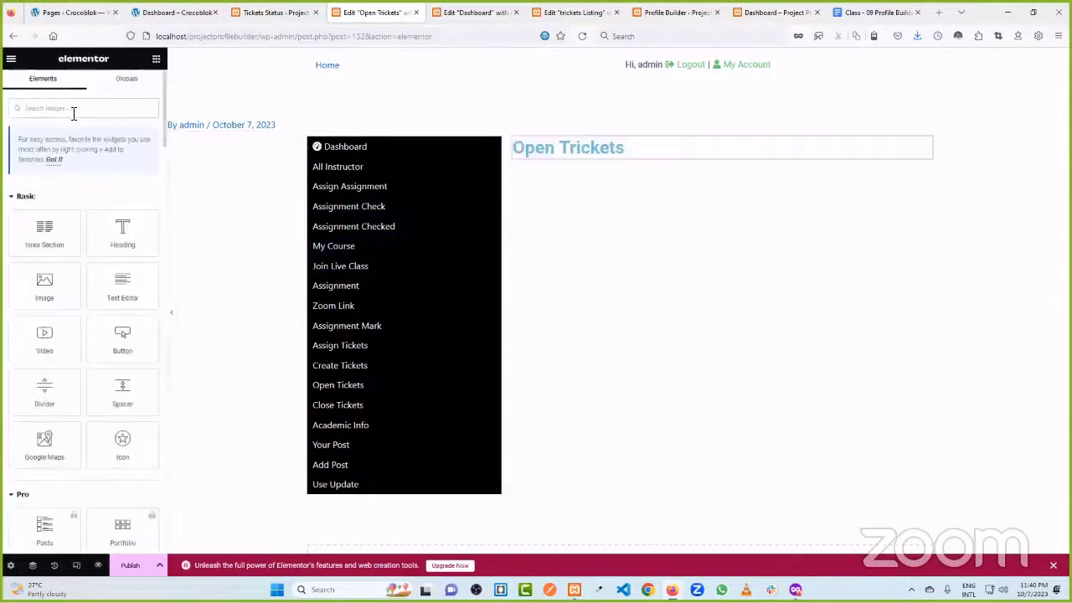
- Add a Listing Grid below the heading using tickets Listing with 1 column
{"action": "type", "text": "lis"}
{"action": "left_click_drag", "start_coordinate": [122, 210], "coordinate": [646, 150]}
{"action": "left_click", "coordinate": [114, 152]}
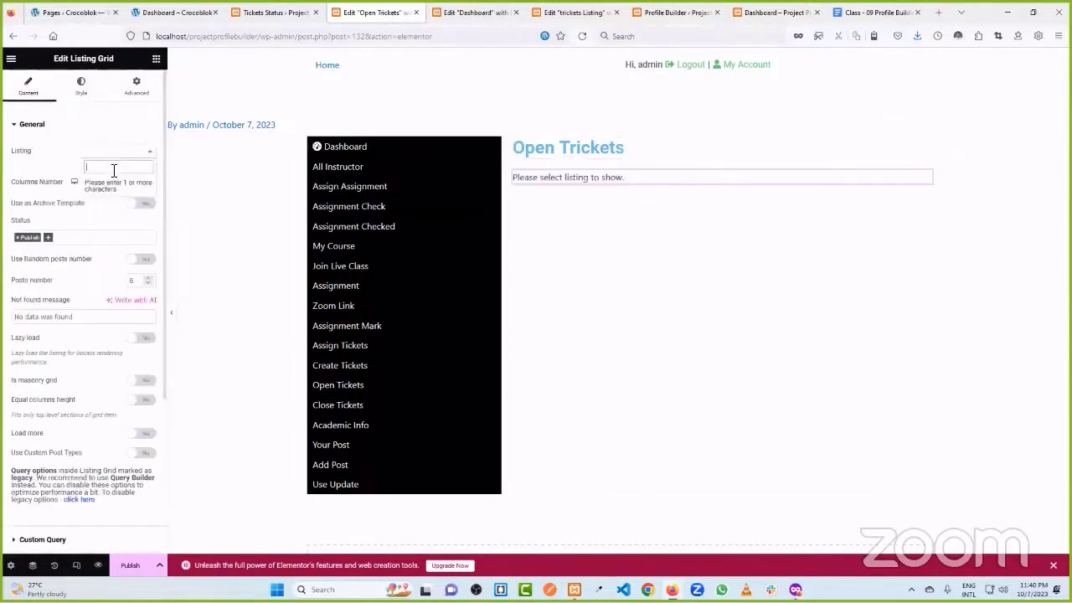
{"action": "type", "text": "ope"}
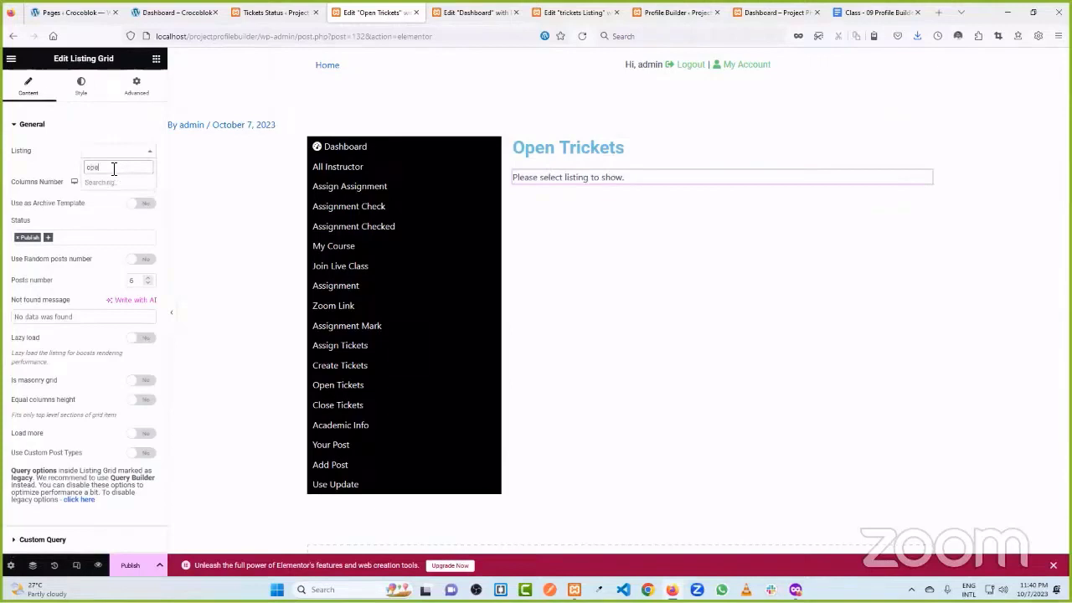
{"action": "key", "text": "ctrl+a"}
{"action": "type", "text": "l"}
{"action": "left_click", "coordinate": [113, 182]}
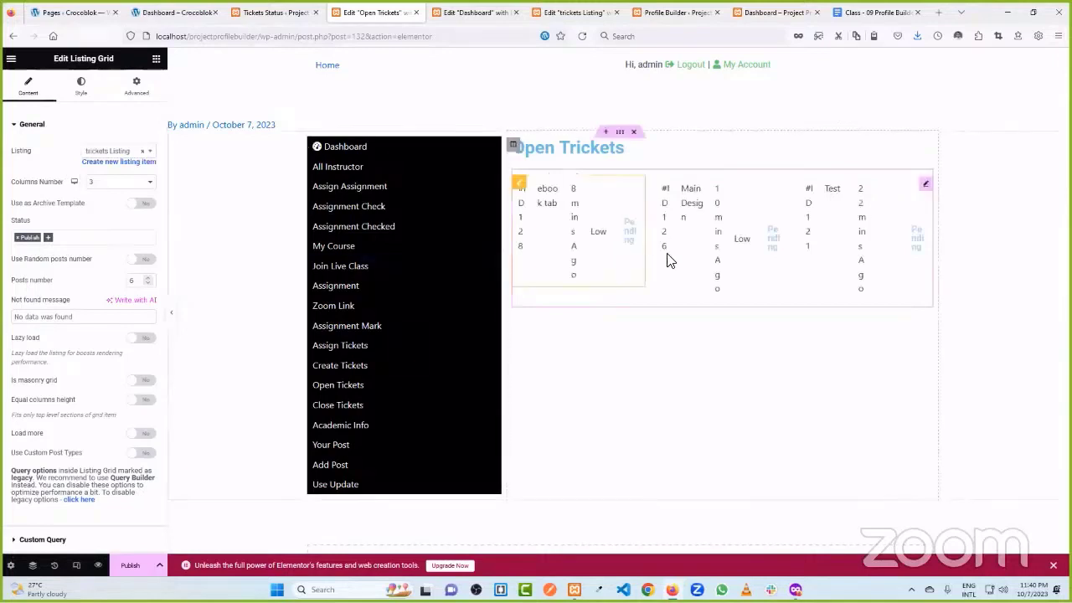
{"action": "left_click", "coordinate": [132, 182]}
{"action": "left_click", "coordinate": [99, 192]}
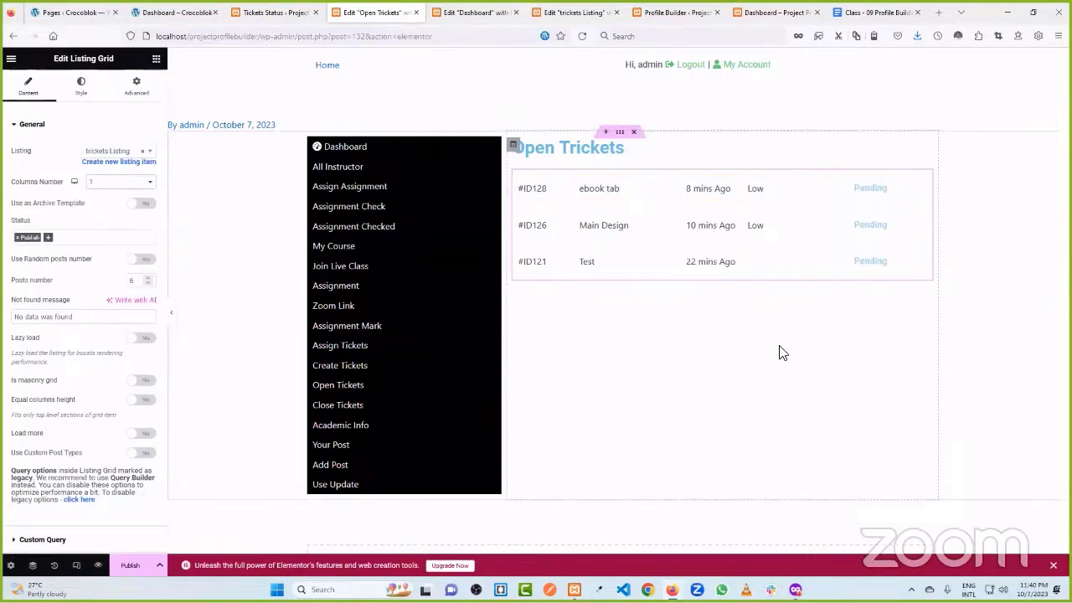
- Check the Tickets Status, Dashboard and Open Tickets tabs before editing the ticket listing template
{"action": "left_click", "coordinate": [243, 11]}
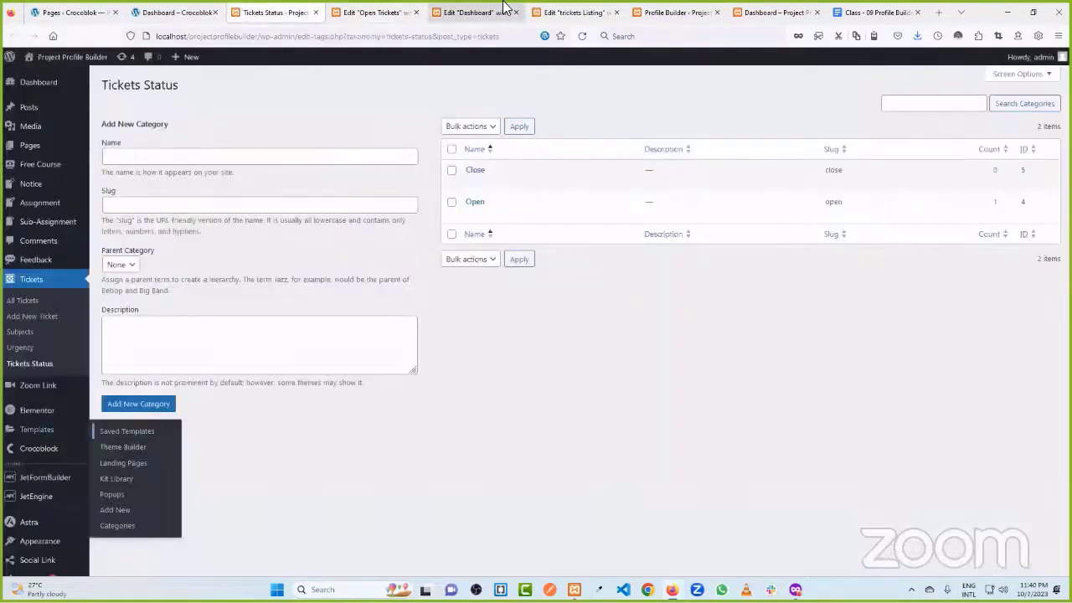
{"action": "left_click", "coordinate": [502, 10]}
{"action": "left_click", "coordinate": [377, 12]}
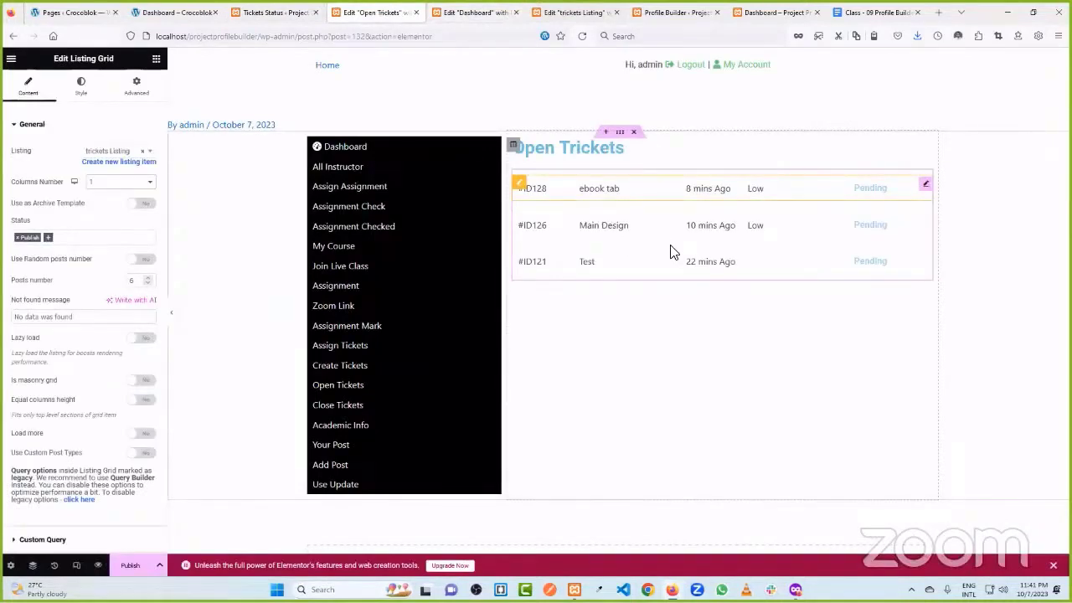
{"action": "left_click", "coordinate": [590, 12]}
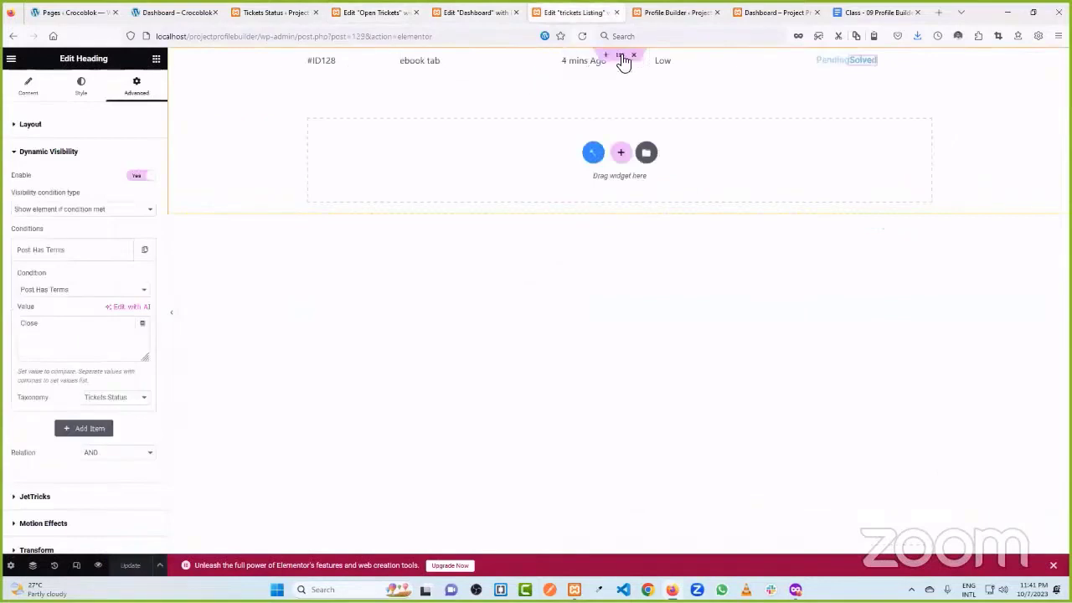
- Give the ticket row section a solid border 1 px wide
{"action": "left_click", "coordinate": [622, 57]}
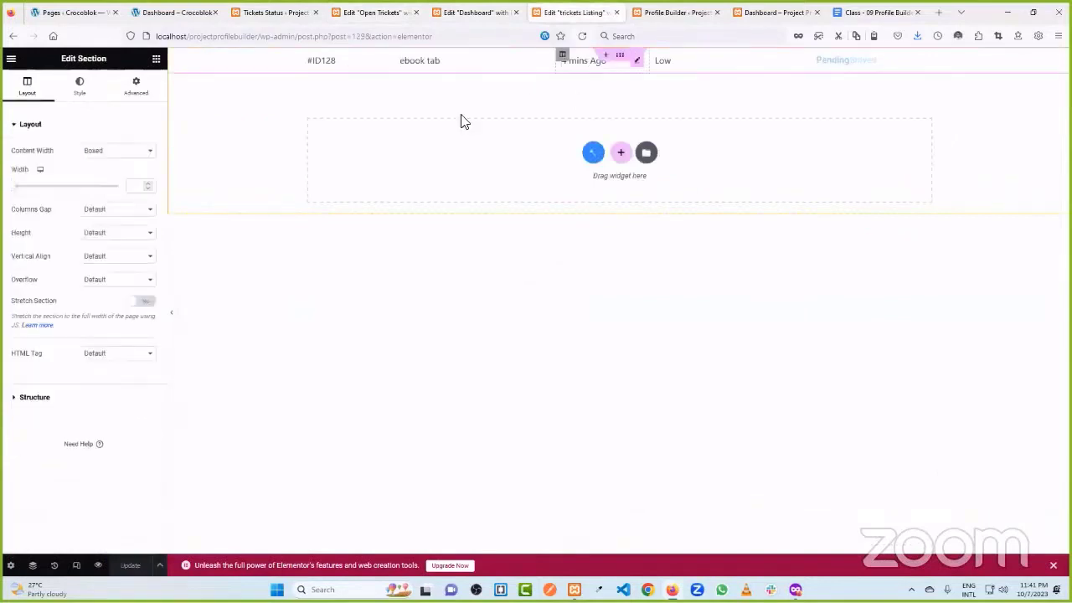
{"action": "left_click", "coordinate": [79, 94]}
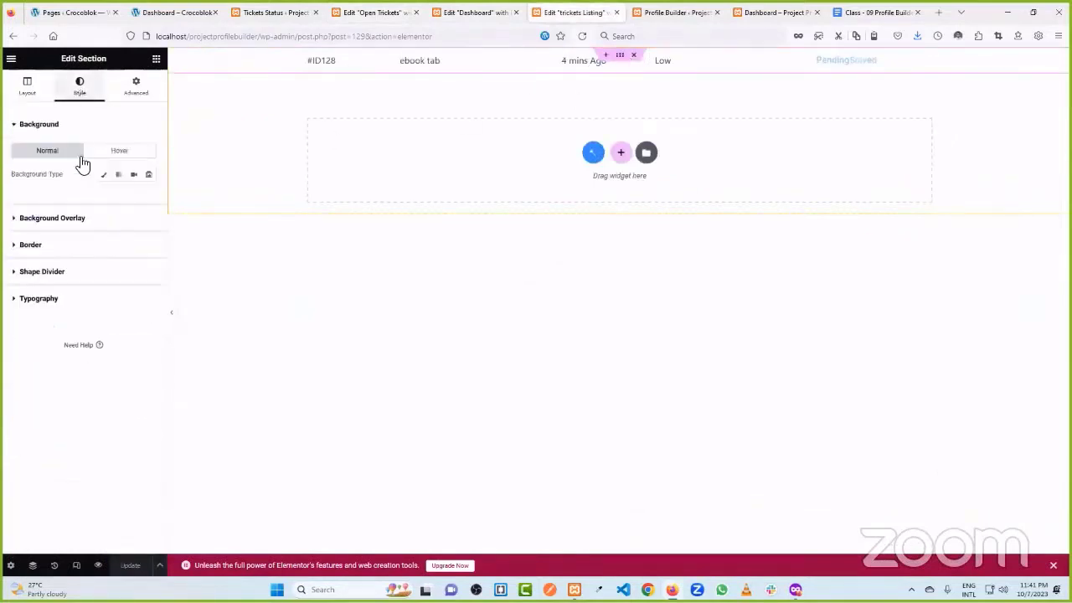
{"action": "left_click", "coordinate": [74, 244]}
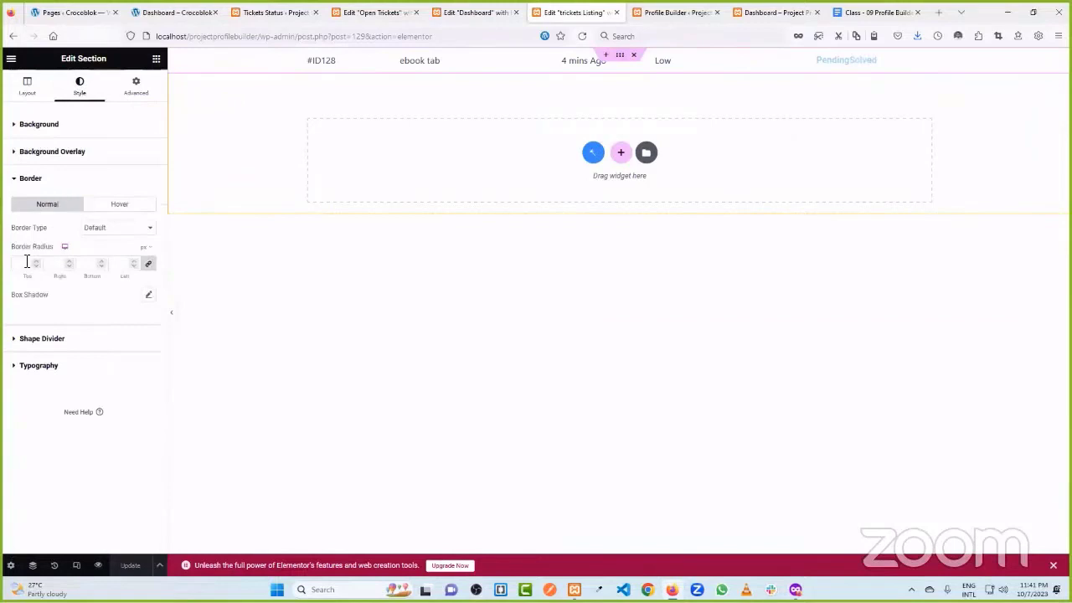
{"action": "left_click", "coordinate": [103, 229]}
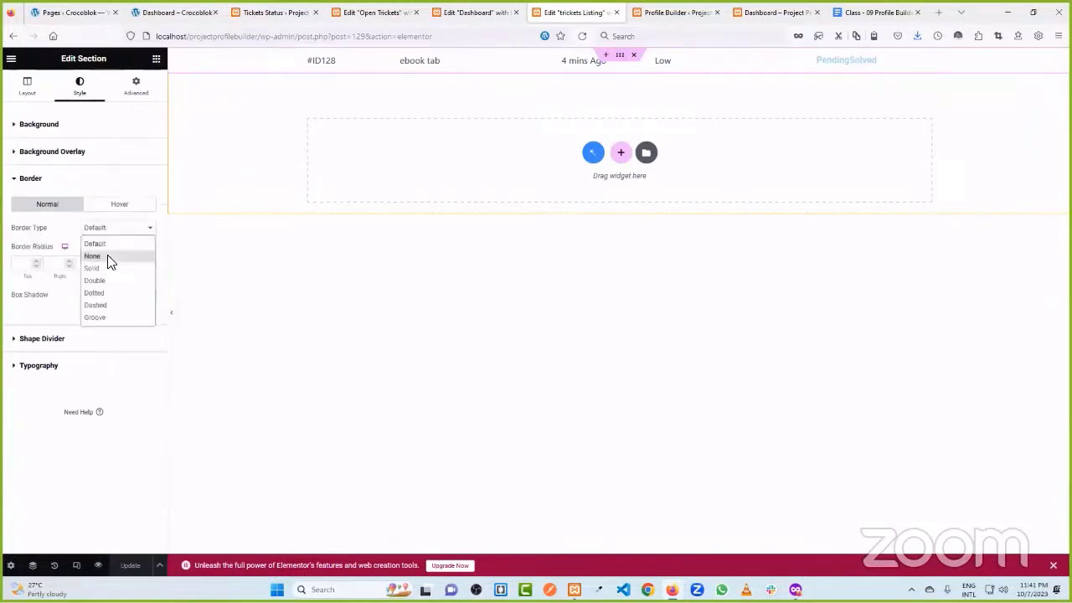
{"action": "left_click", "coordinate": [112, 266]}
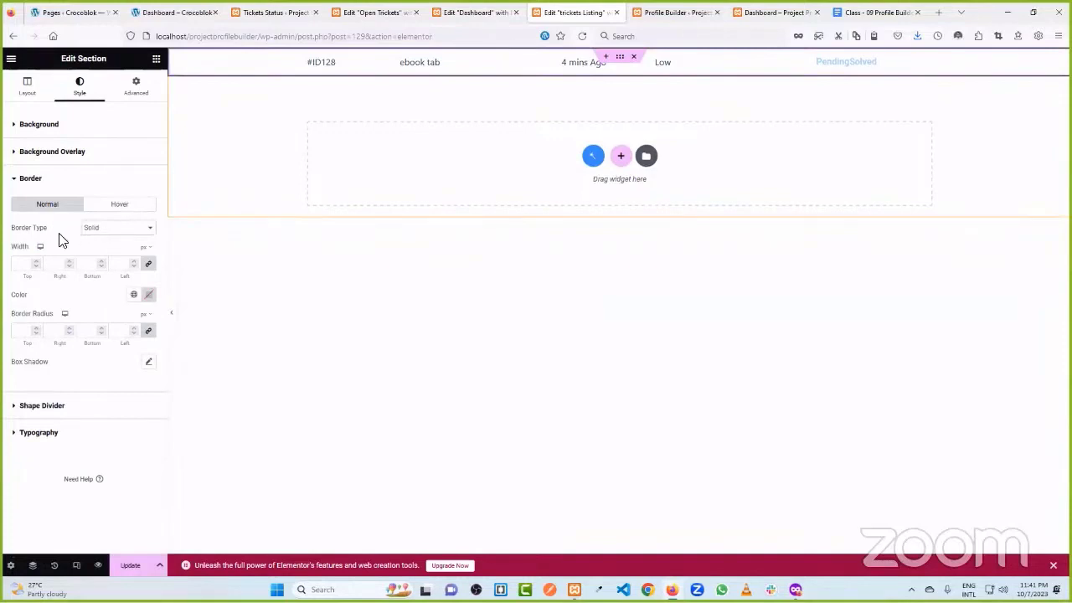
{"action": "left_click", "coordinate": [26, 263]}
{"action": "type", "text": "1"}
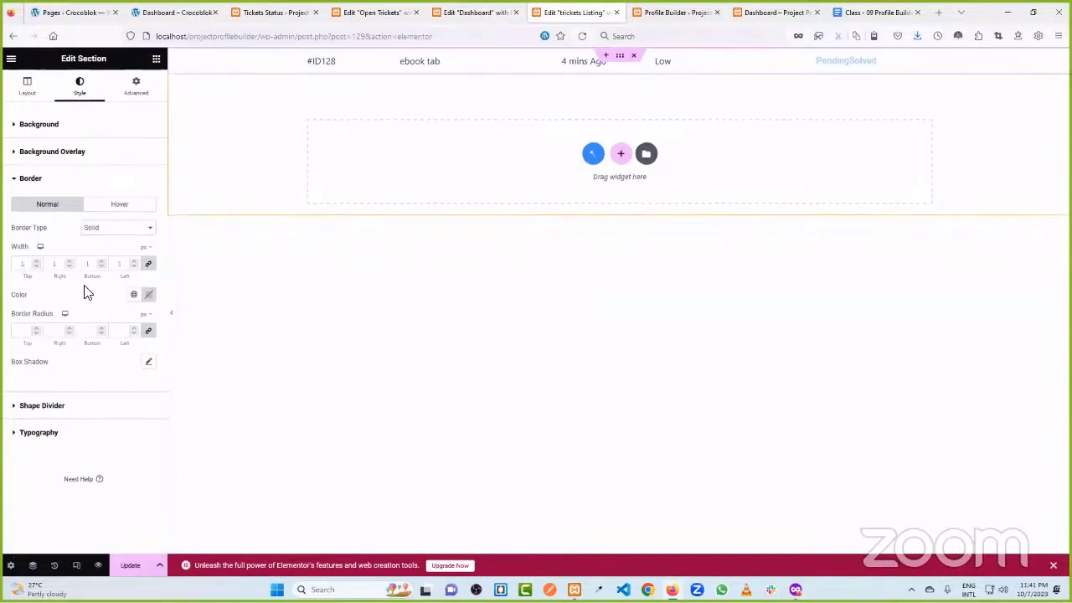
- Set the row border colour to light grey #ECECEC and save the listing template
{"action": "left_click", "coordinate": [148, 295]}
{"action": "left_click", "coordinate": [84, 347]}
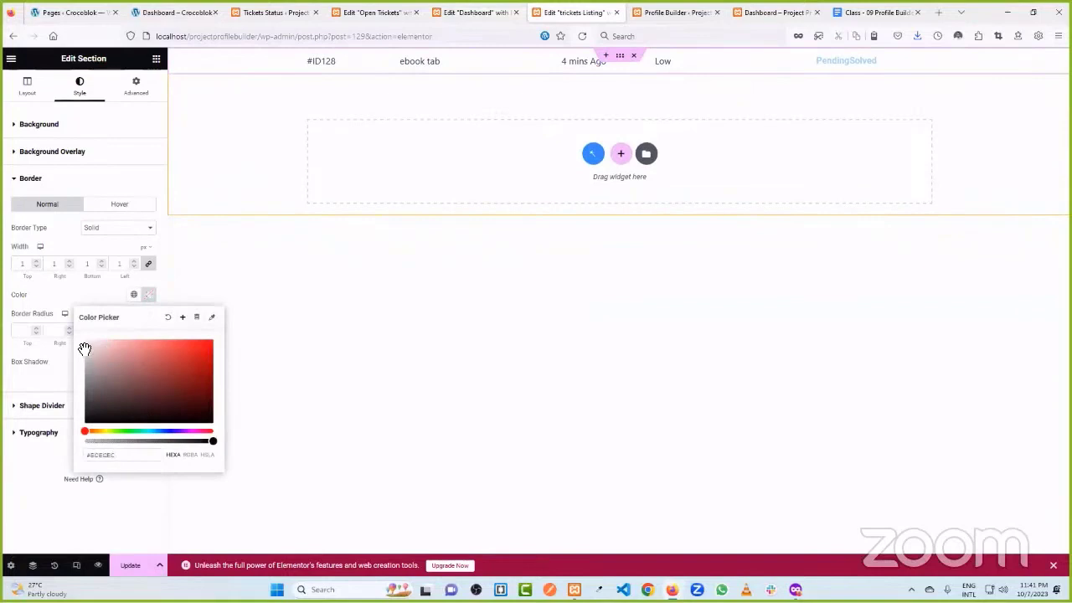
{"action": "left_click", "coordinate": [45, 306]}
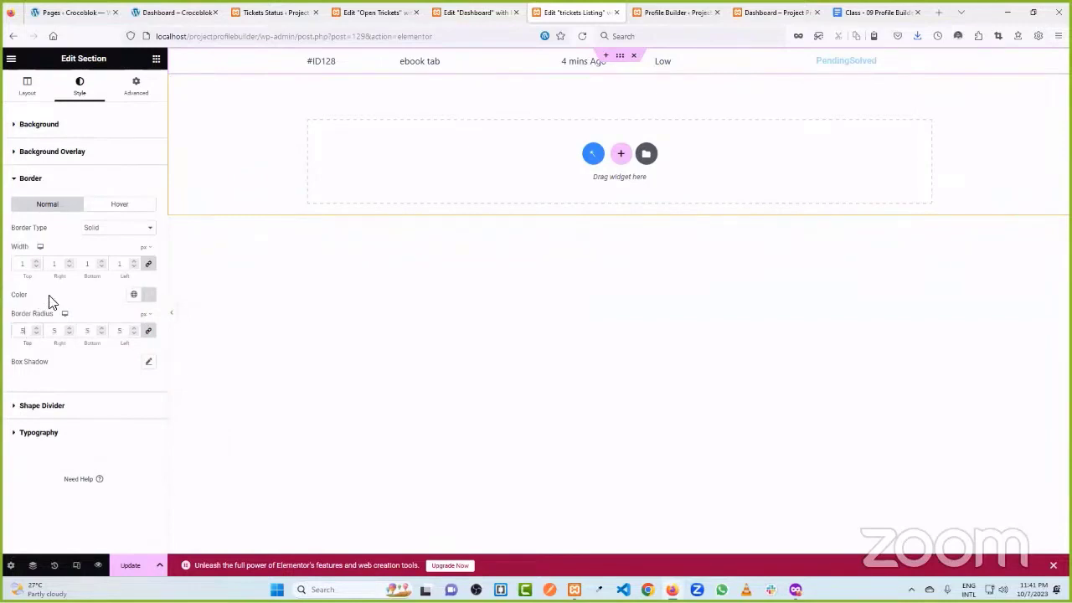
{"action": "left_click", "coordinate": [129, 565]}
{"action": "left_click", "coordinate": [370, 12]}
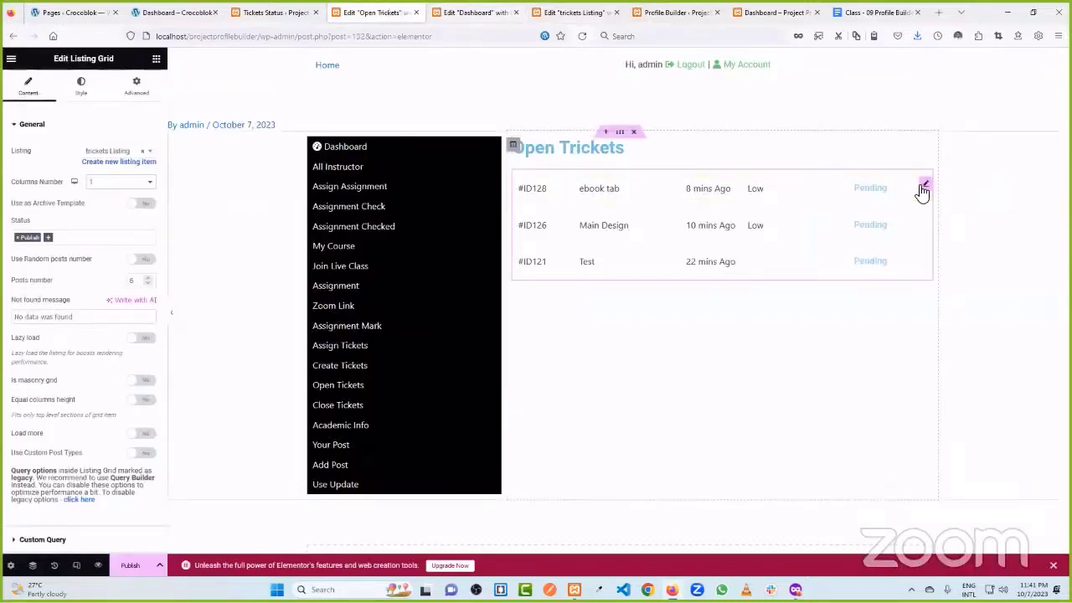
- Set the Listing Grid's vertical gap to 5 and publish the Open Tickets page
{"action": "left_click", "coordinate": [80, 85]}
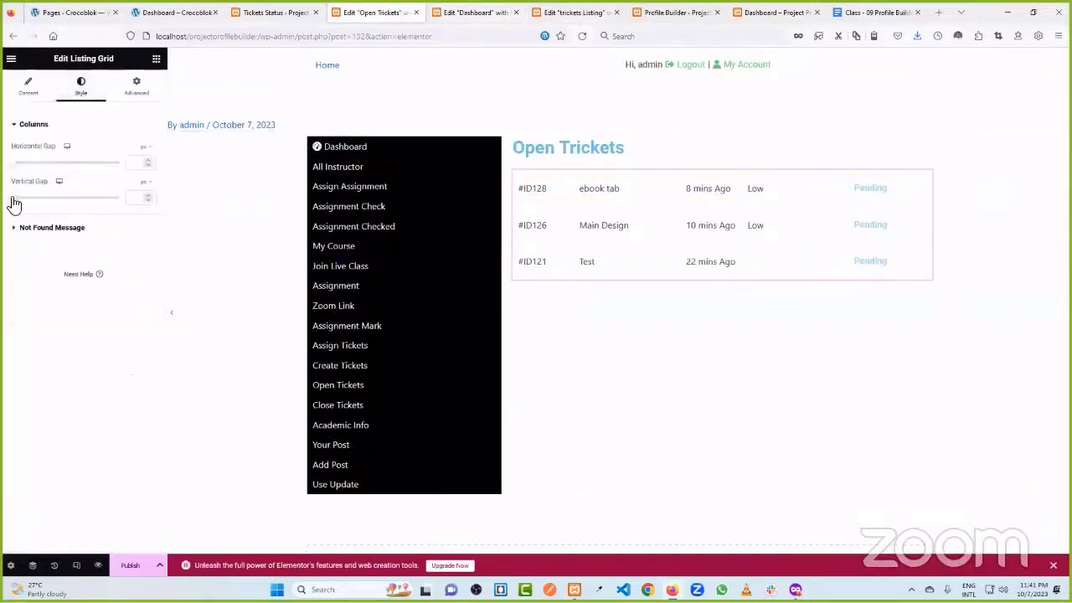
{"action": "left_click_drag", "start_coordinate": [13, 204], "coordinate": [19, 205]}
{"action": "left_click", "coordinate": [128, 567]}
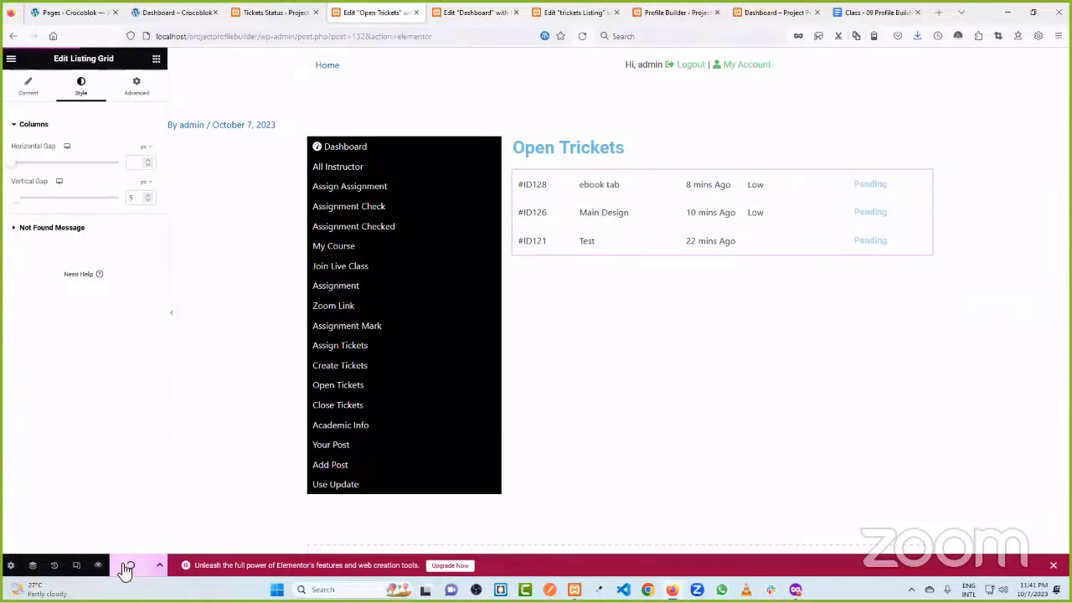
- On the reloaded Dashboard page, add a one-column inner section below the student counters
{"action": "left_click", "coordinate": [459, 10]}
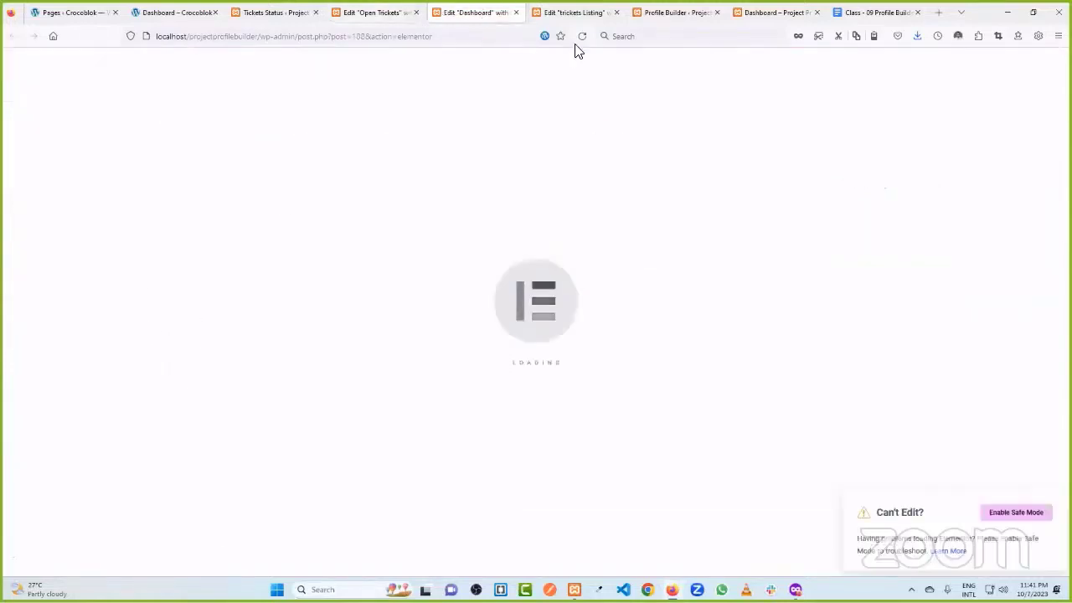
{"action": "left_click", "coordinate": [582, 36]}
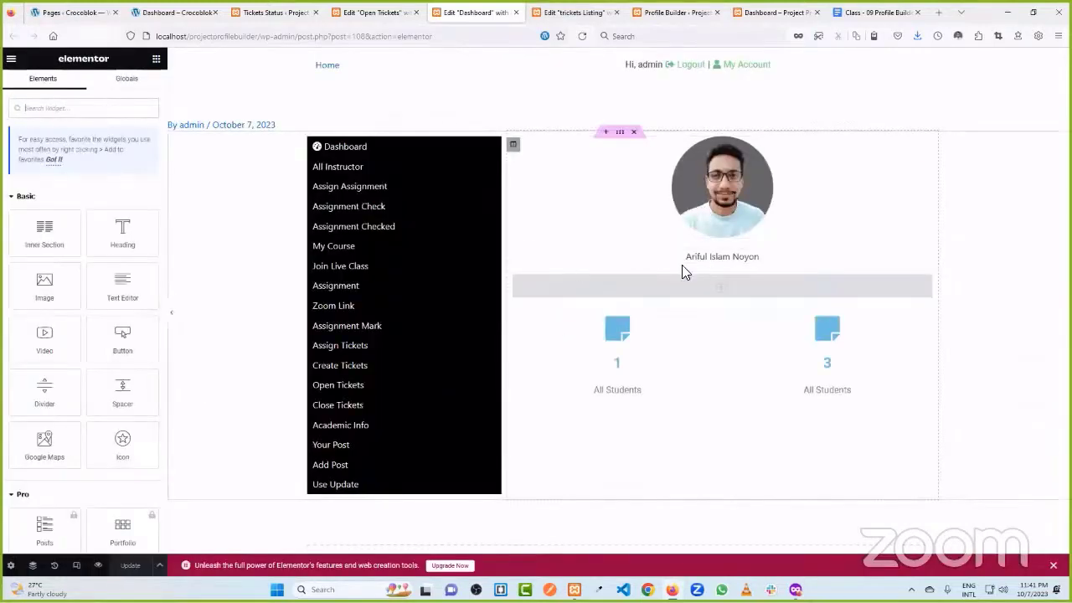
{"action": "scroll", "coordinate": [699, 267], "scroll_direction": "down", "scroll_amount": 1}
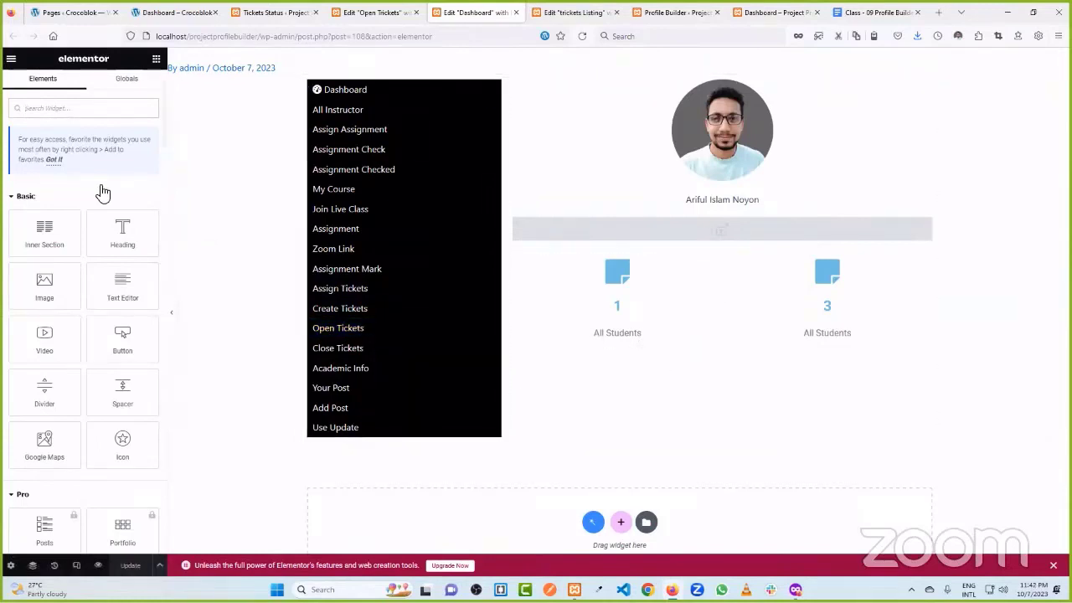
{"action": "mouse_move", "coordinate": [125, 231]}
{"action": "left_mouse_down"}
{"action": "mouse_move", "coordinate": [722, 343]}
{"action": "mouse_move", "coordinate": [675, 337]}
{"action": "mouse_move", "coordinate": [768, 344]}
{"action": "mouse_move", "coordinate": [484, 371]}
{"action": "mouse_move", "coordinate": [125, 232]}
{"action": "left_mouse_up"}
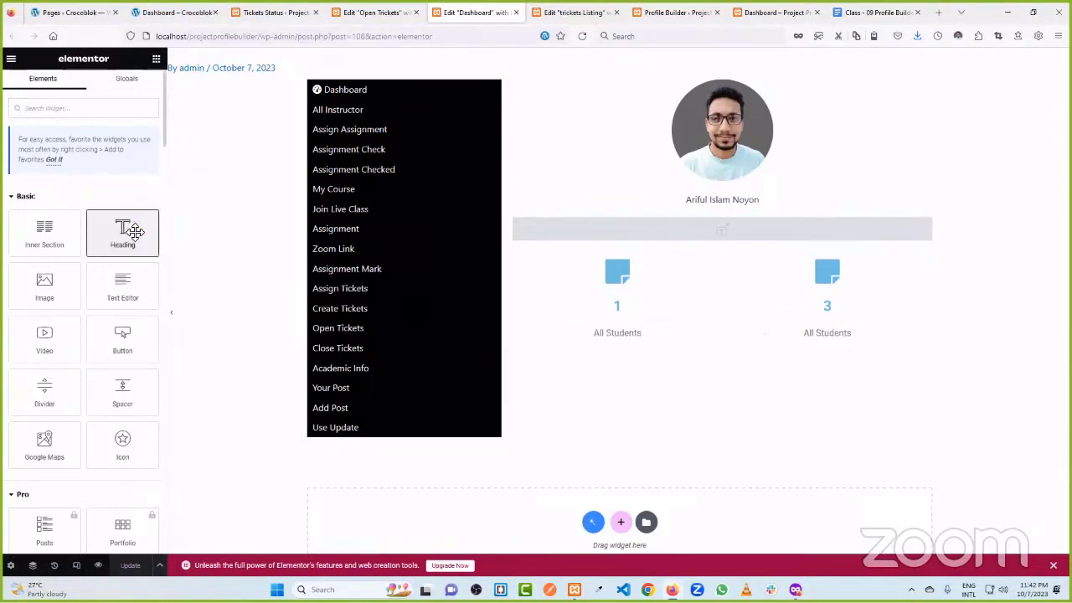
{"action": "left_click_drag", "start_coordinate": [44, 232], "coordinate": [620, 348]}
{"action": "right_click", "coordinate": [730, 362]}
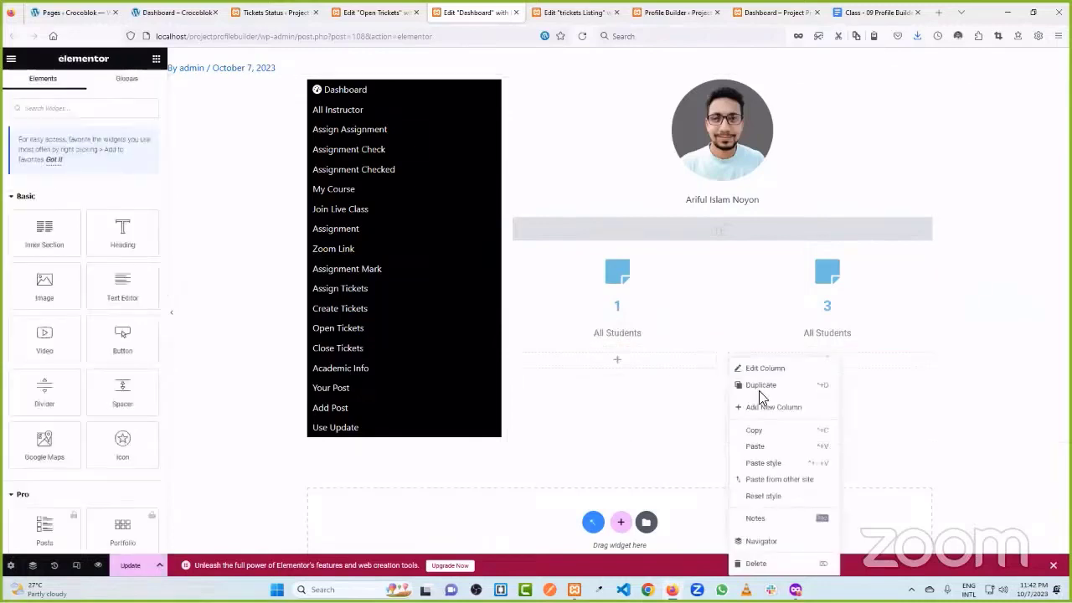
{"action": "left_click", "coordinate": [767, 563]}
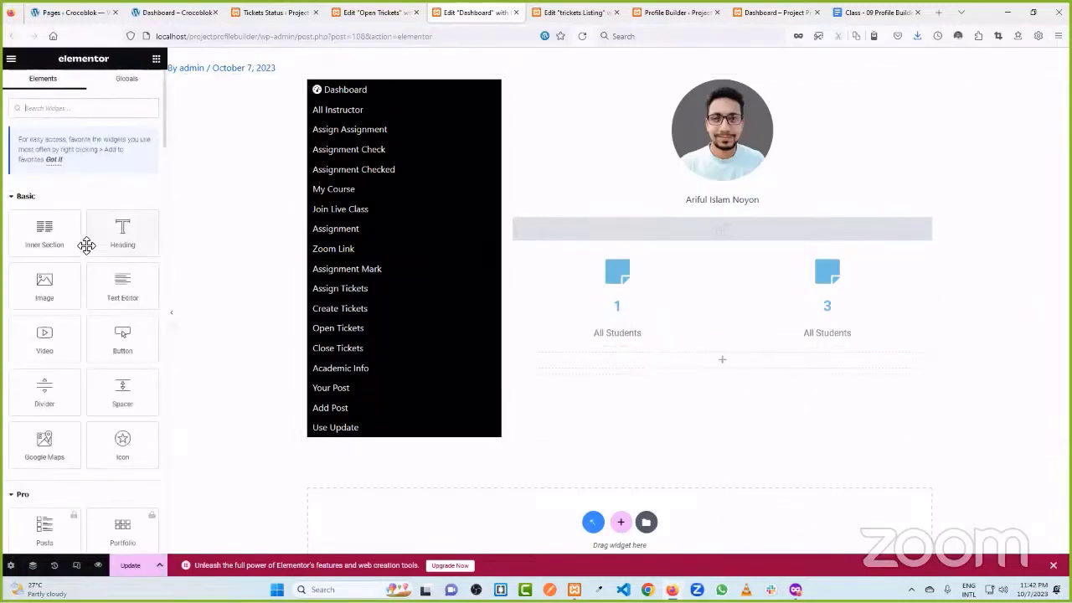
- Place a Heading in the new row reading 'Recent tickets'
{"action": "left_click_drag", "start_coordinate": [101, 234], "coordinate": [719, 367]}
{"action": "triple_click", "coordinate": [115, 166]}
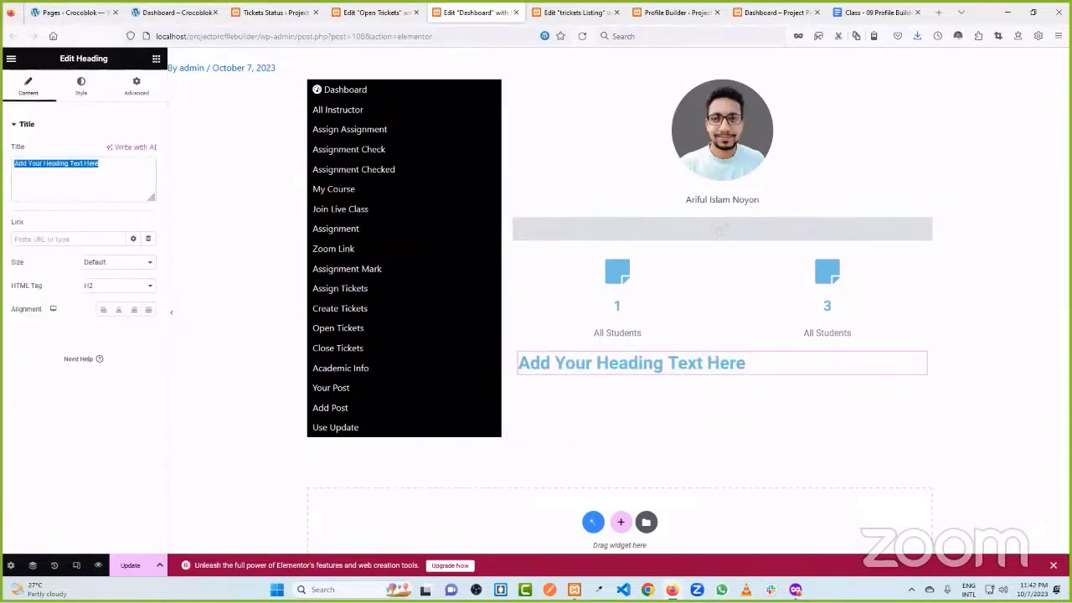
{"action": "type", "text": "Re"}
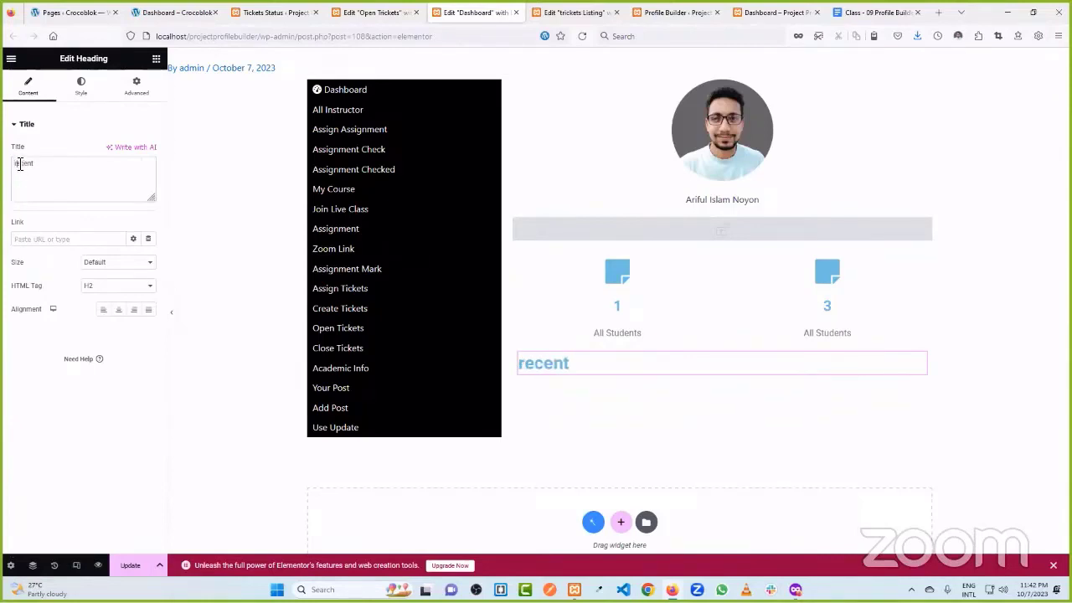
{"action": "key", "text": "BackSpace"}
{"action": "type", "text": "R"}
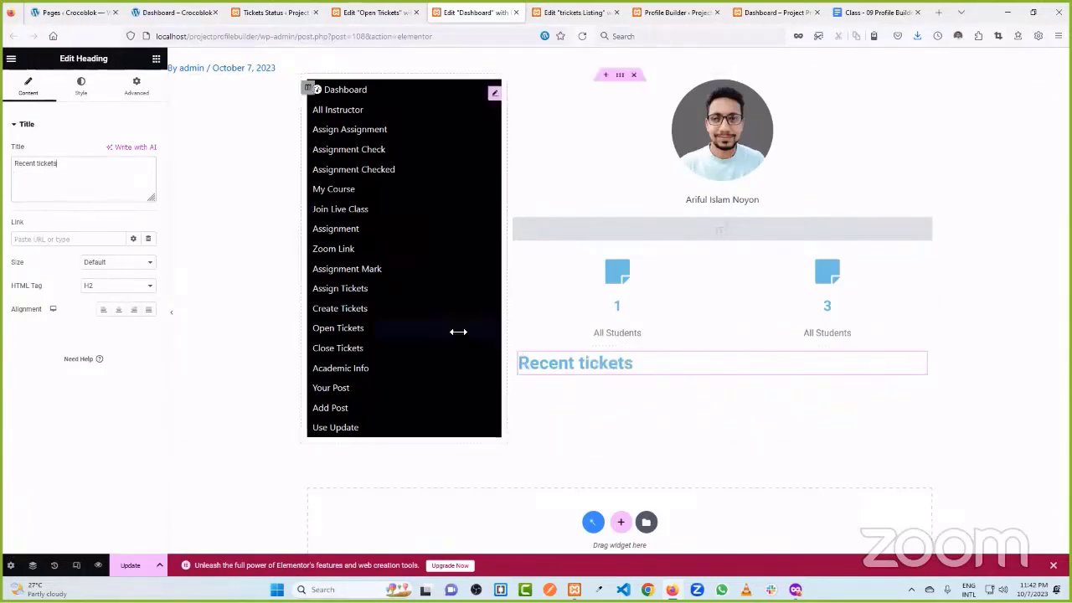
{"action": "left_click", "coordinate": [156, 58]}
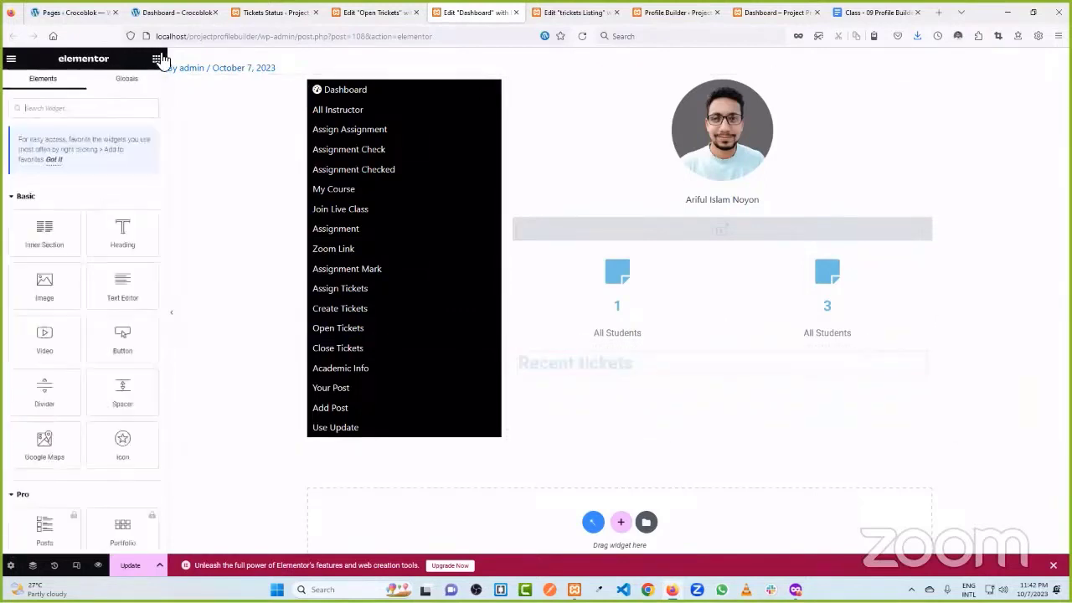
- Add a Listing Grid under Recent tickets using tickets Listing with 1 column
{"action": "left_click", "coordinate": [82, 104]}
{"action": "type", "text": "list"}
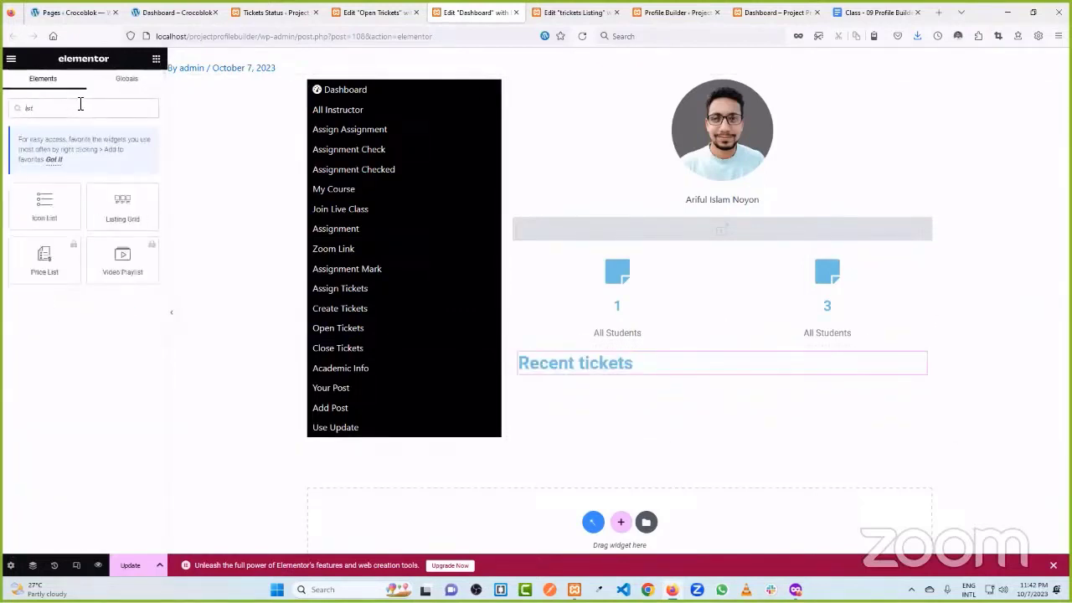
{"action": "left_click_drag", "start_coordinate": [122, 207], "coordinate": [617, 377]}
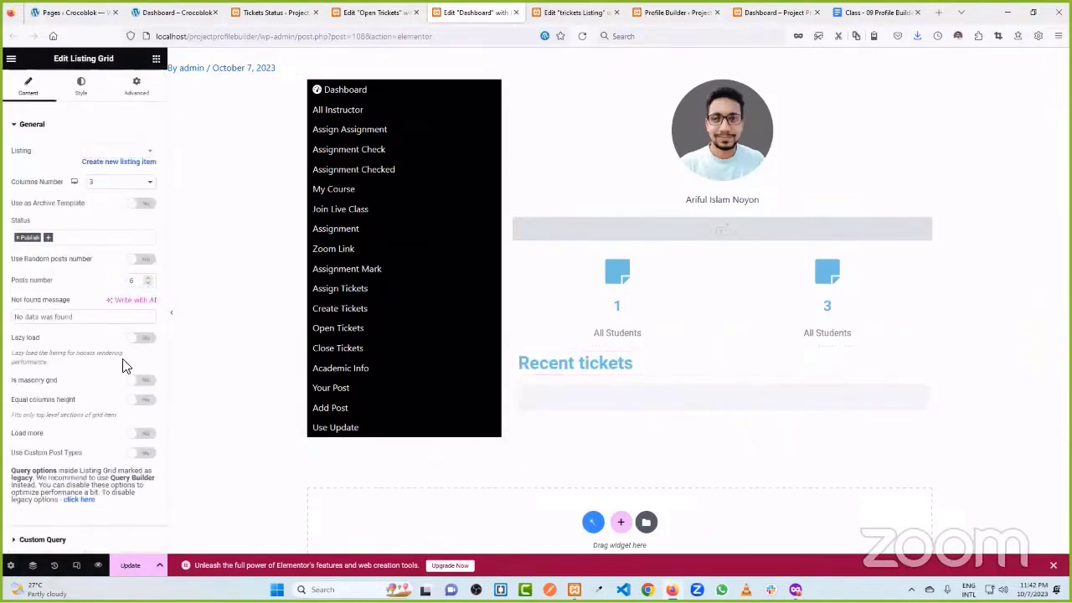
{"action": "left_click", "coordinate": [117, 152]}
{"action": "type", "text": "ti"}
{"action": "left_click", "coordinate": [117, 180]}
{"action": "left_click", "coordinate": [117, 182]}
{"action": "left_click", "coordinate": [114, 208]}
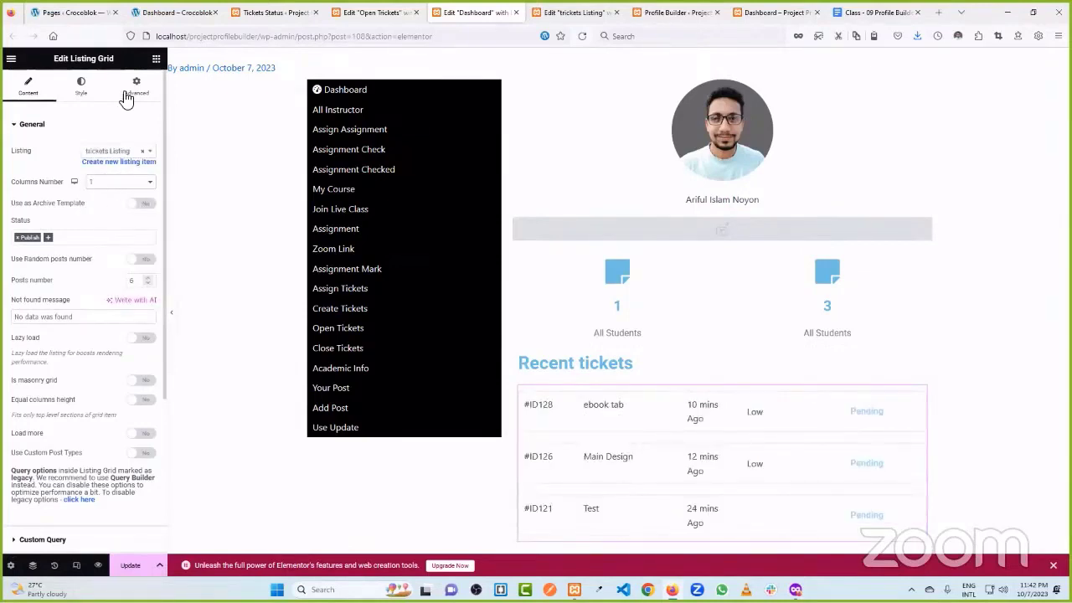
- Set the grid's vertical gap between ticket rows to 5 and save the Dashboard page
{"action": "left_click", "coordinate": [84, 87]}
{"action": "left_click", "coordinate": [20, 202]}
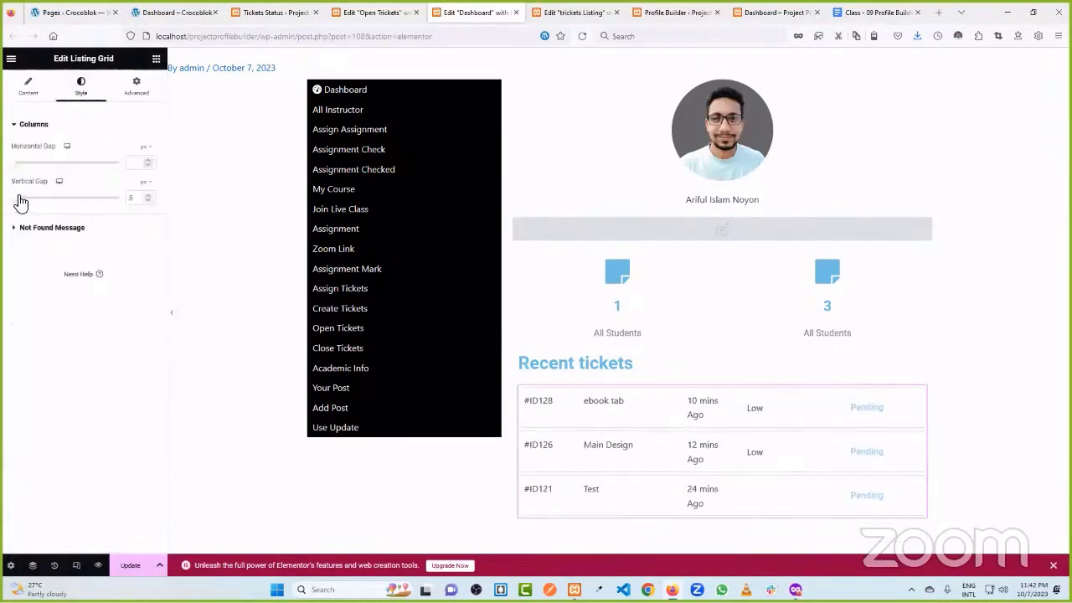
{"action": "left_click_drag", "start_coordinate": [20, 202], "coordinate": [27, 200]}
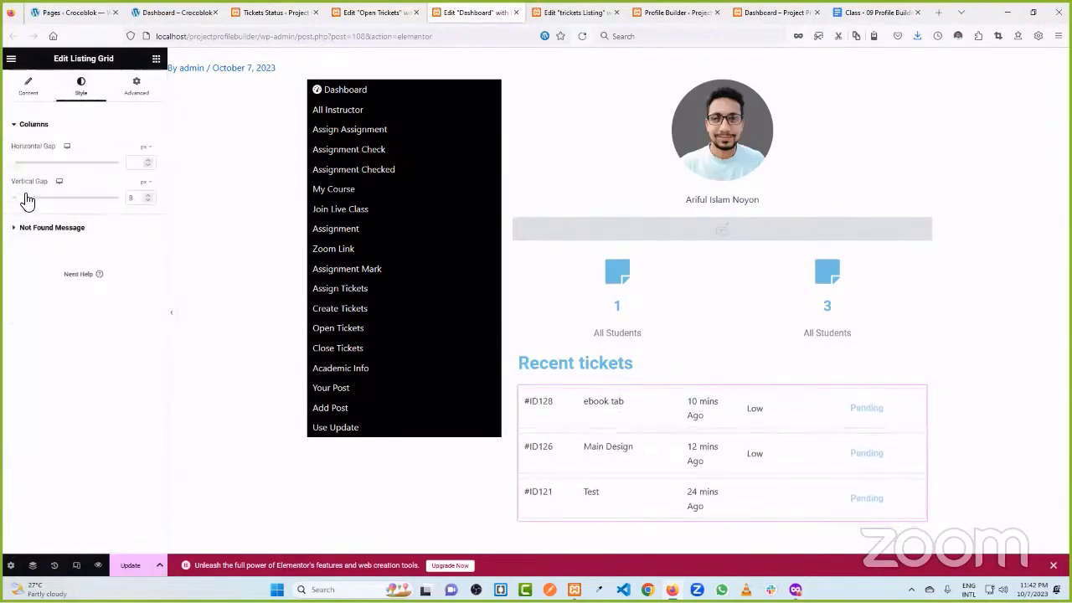
{"action": "left_click", "coordinate": [148, 201]}
{"action": "left_click", "coordinate": [148, 201]}
{"action": "left_click", "coordinate": [147, 201]}
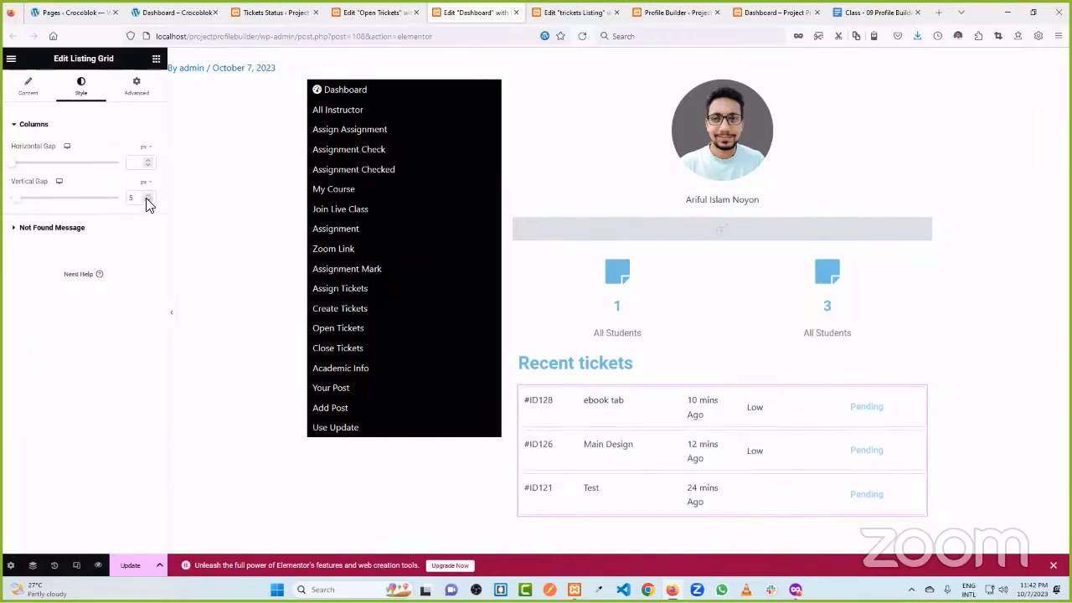
{"action": "left_click", "coordinate": [128, 567]}
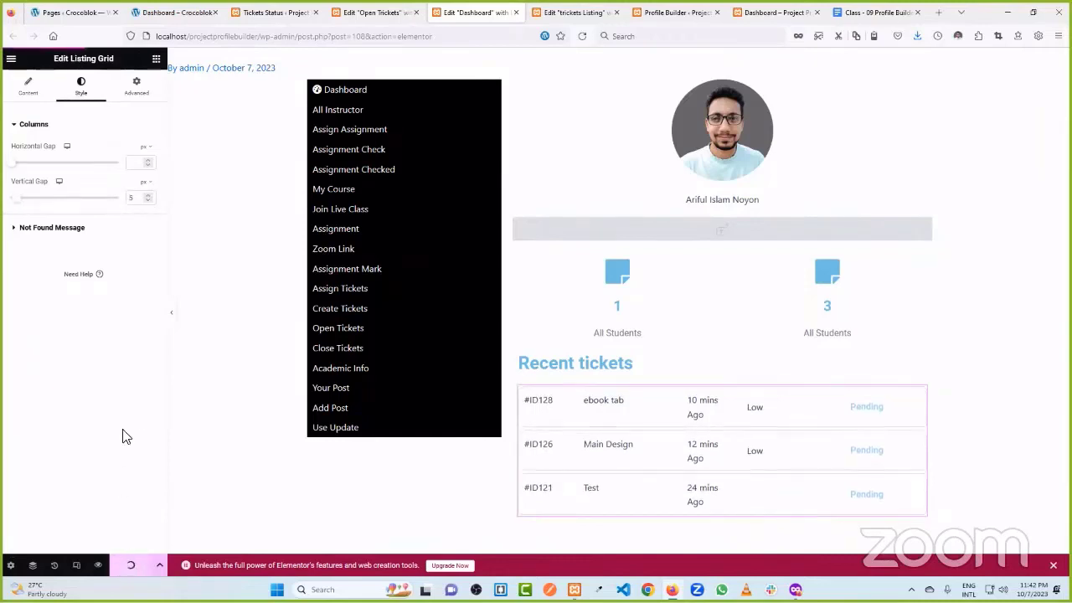
{"action": "scroll", "coordinate": [869, 382], "scroll_direction": "down", "scroll_amount": 2}
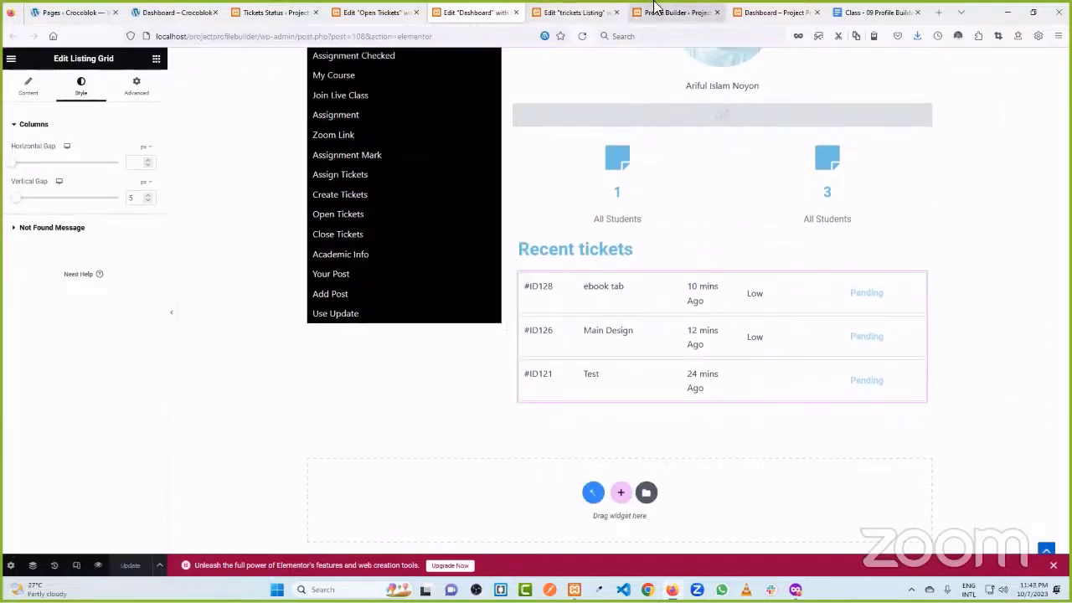
{"action": "left_click", "coordinate": [576, 12]}
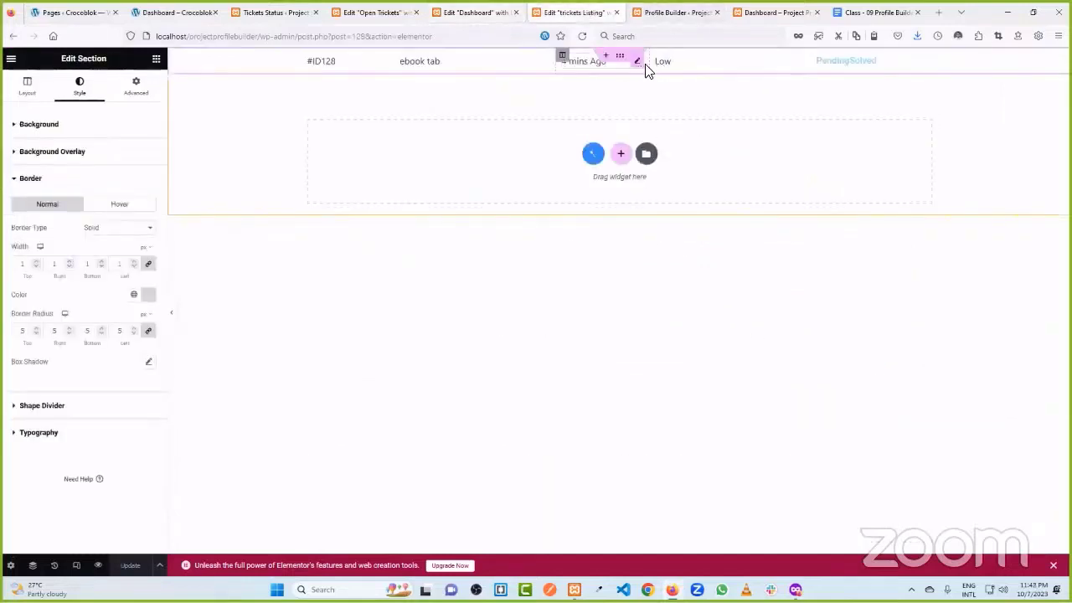
- Widen a ticket-row column and make each tickets listing item clickable, then save it
{"action": "left_click_drag", "start_coordinate": [645, 70], "coordinate": [671, 75]}
{"action": "left_click", "coordinate": [134, 565]}
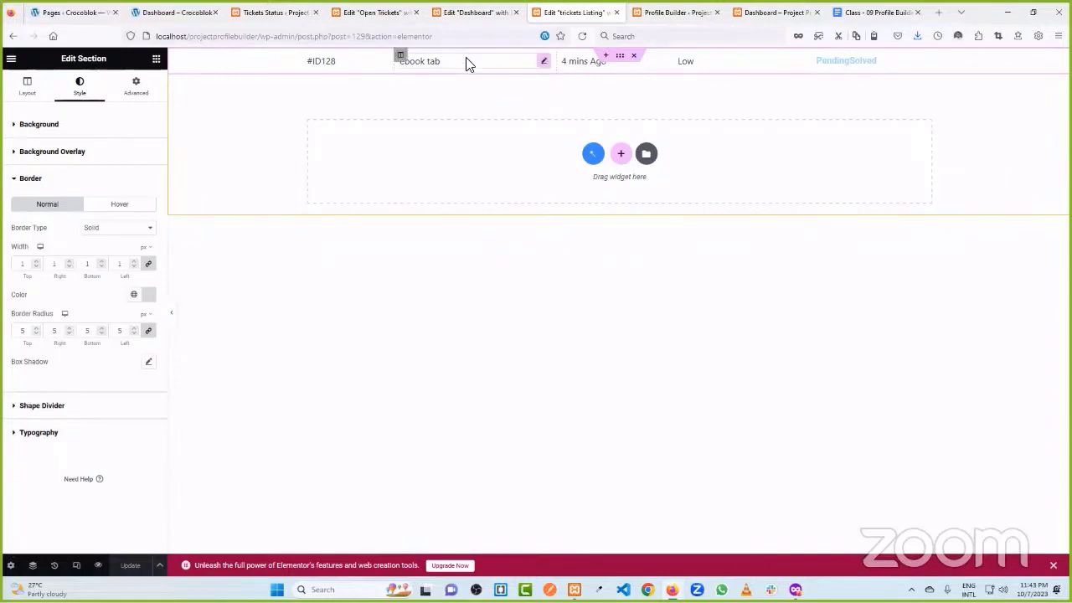
{"action": "left_click", "coordinate": [11, 565]}
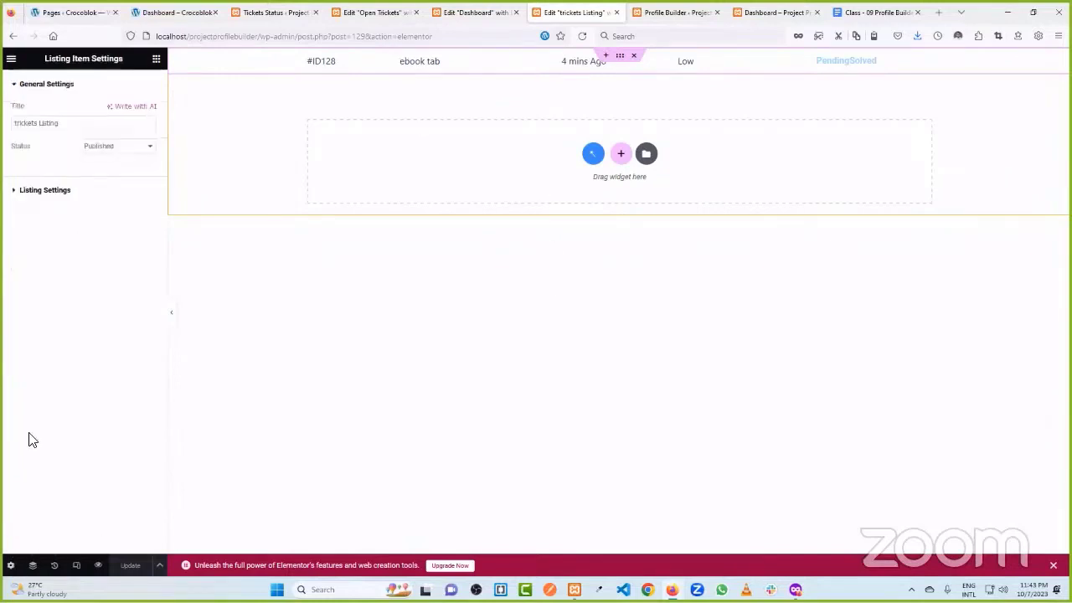
{"action": "left_click", "coordinate": [52, 191]}
{"action": "left_click", "coordinate": [135, 274]}
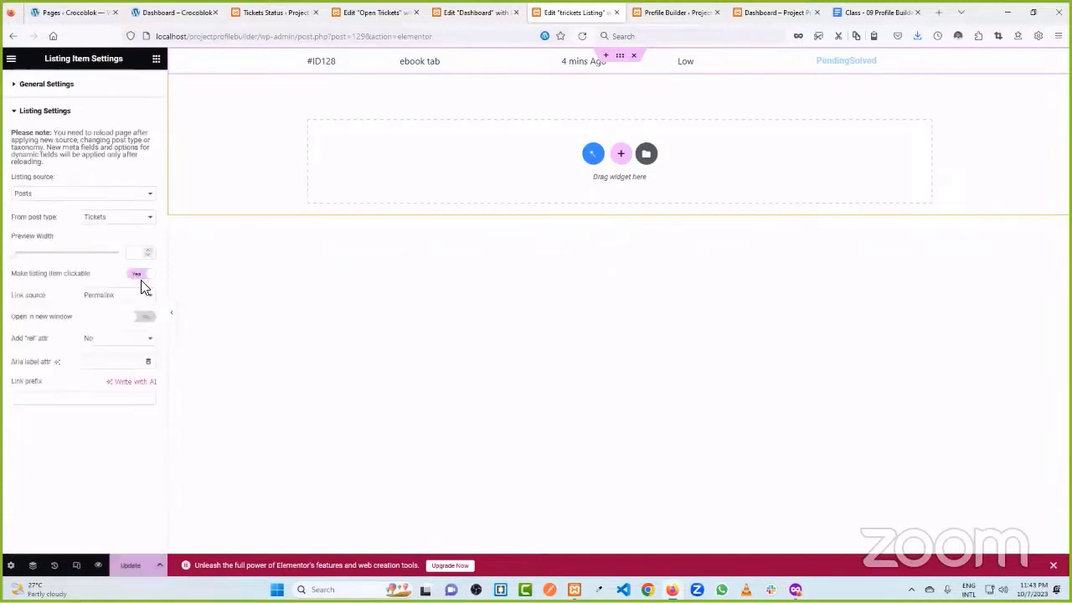
{"action": "left_click", "coordinate": [146, 566]}
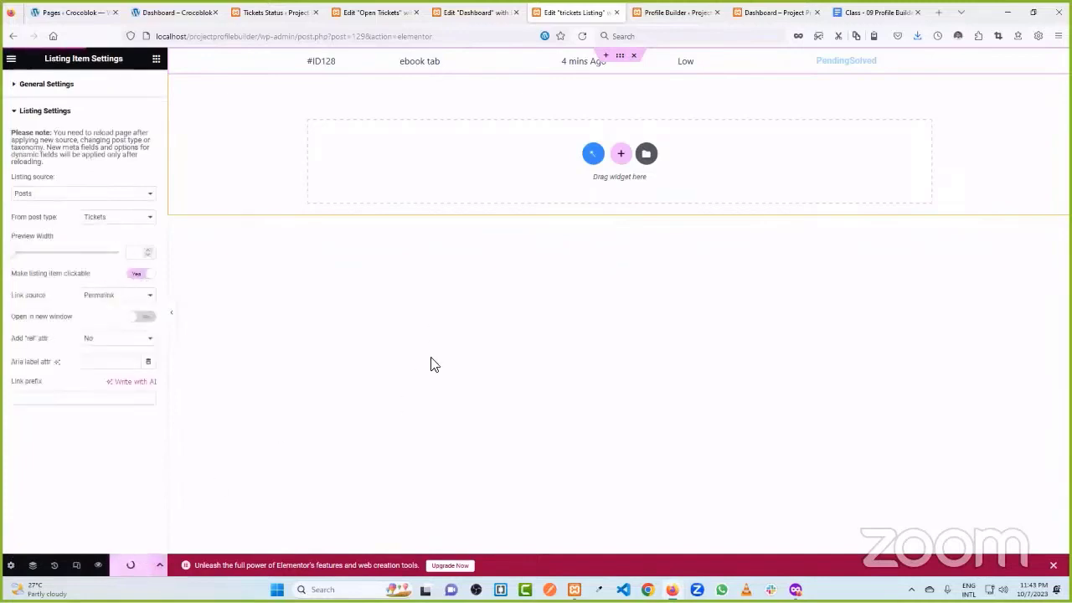
{"action": "left_click", "coordinate": [461, 12]}
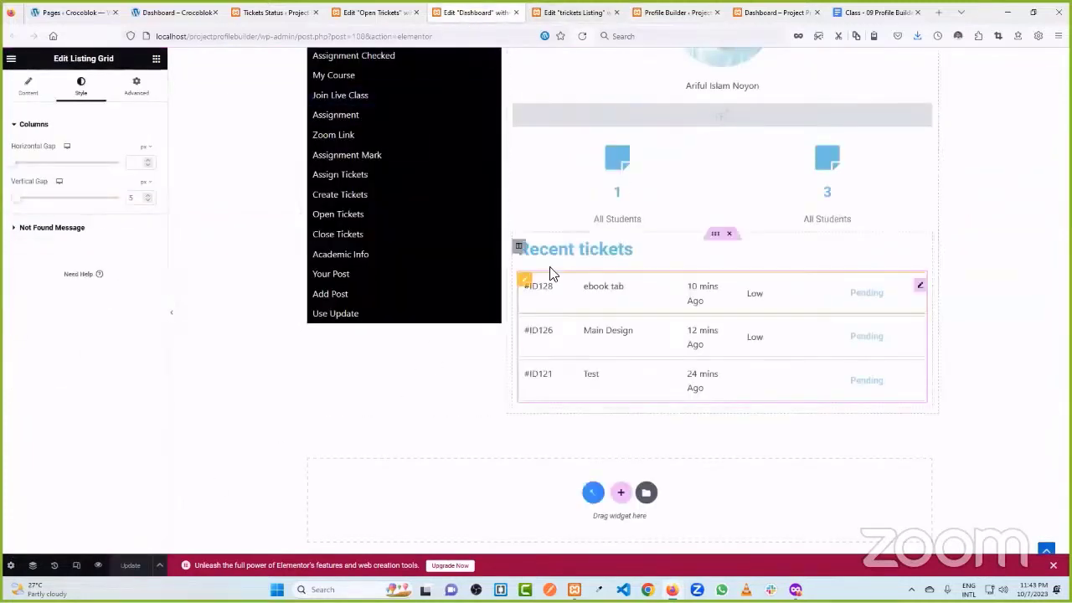
{"action": "left_click", "coordinate": [372, 12]}
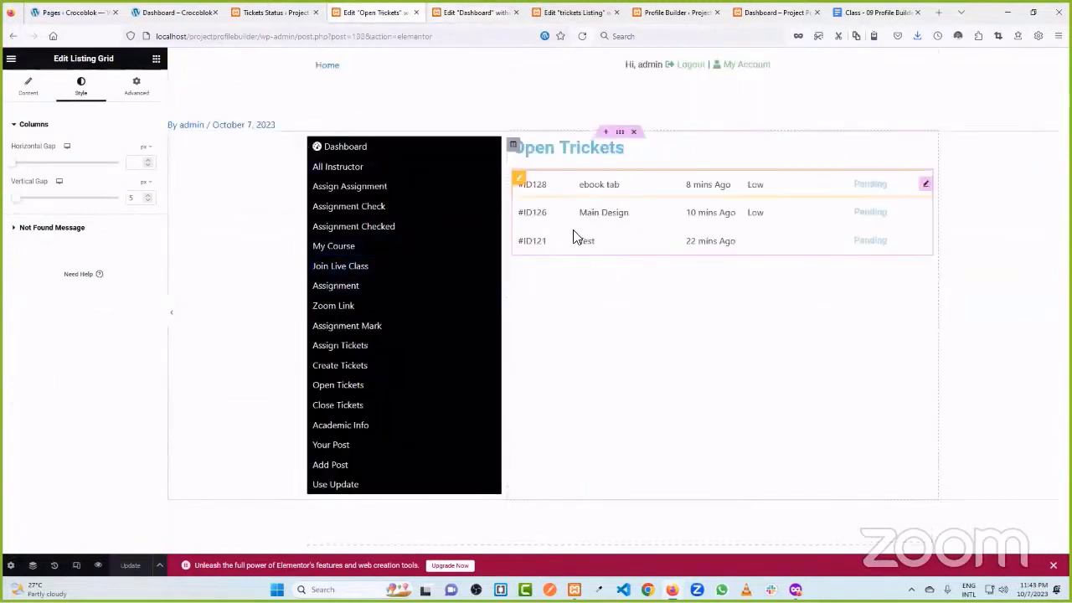
- In Profile Builder, expand the Open Tickets account subpage settings
{"action": "left_click", "coordinate": [293, 7]}
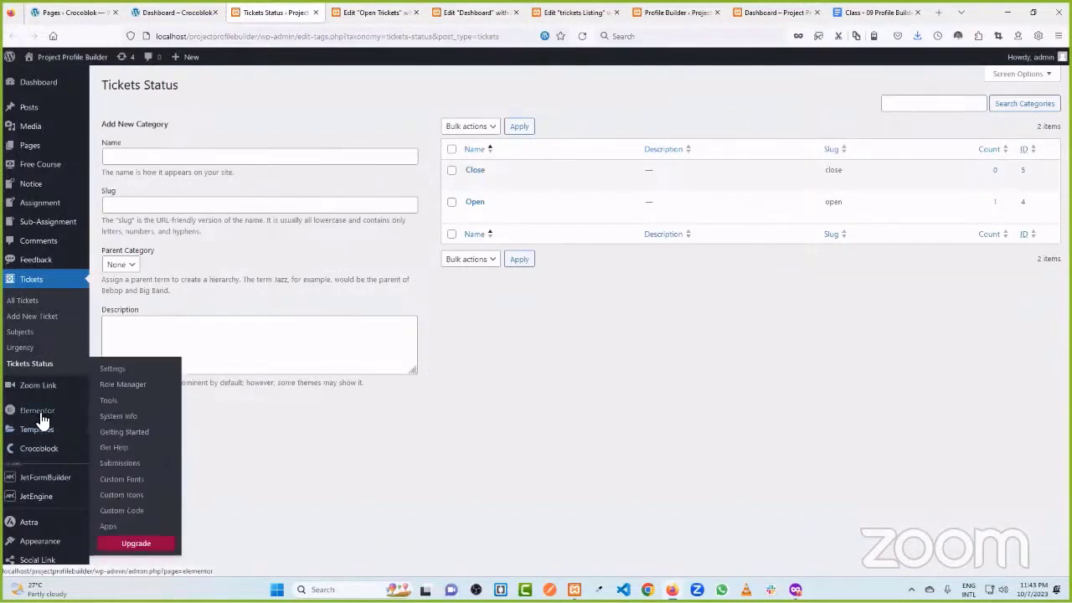
{"action": "left_click", "coordinate": [127, 504]}
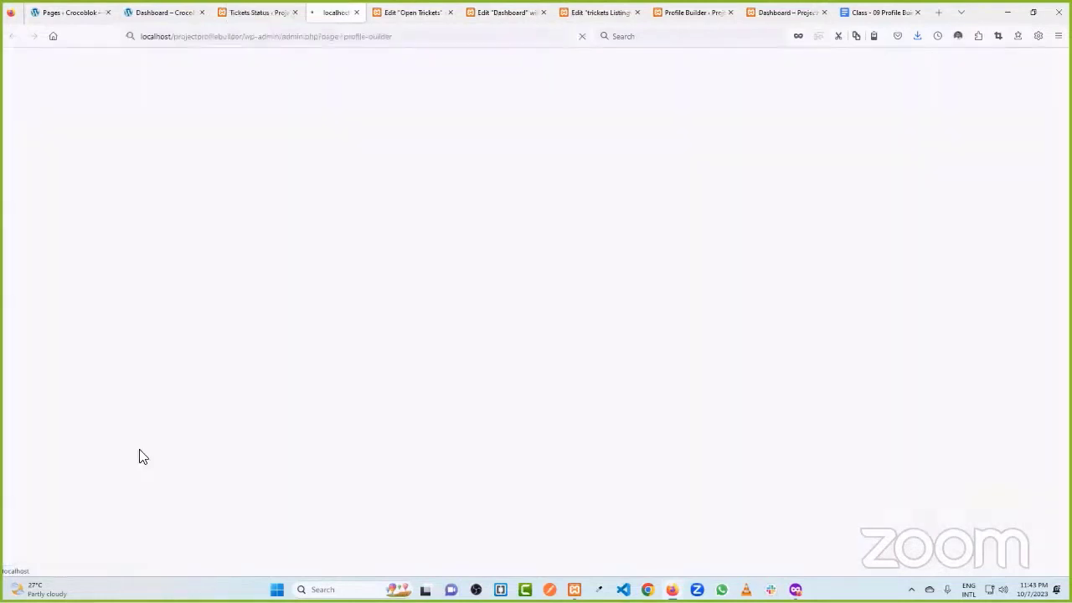
{"action": "left_click", "coordinate": [147, 160]}
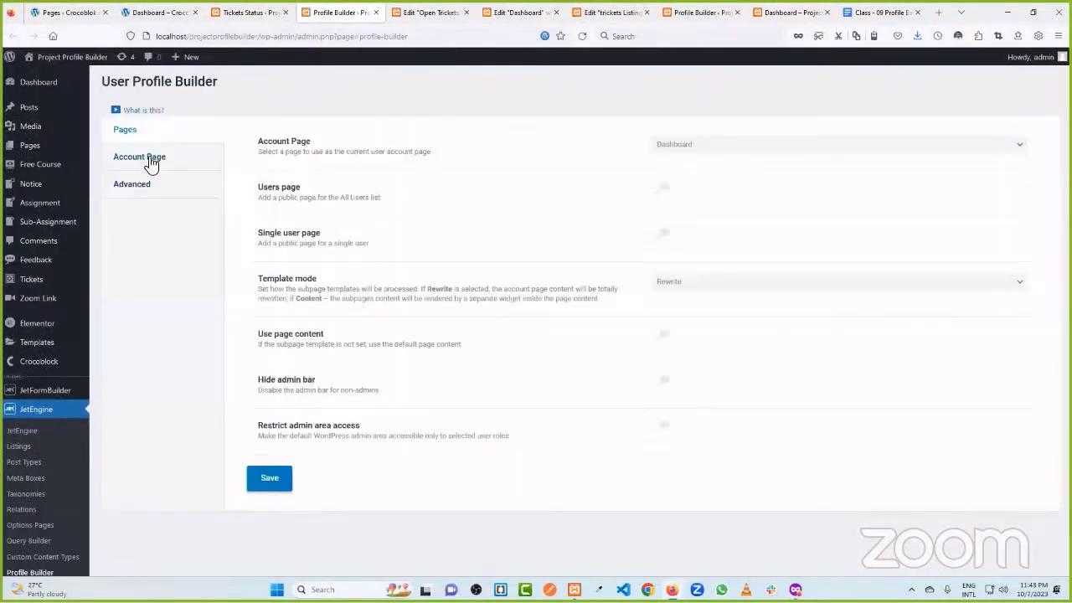
{"action": "scroll", "coordinate": [378, 337], "scroll_direction": "down", "scroll_amount": 6}
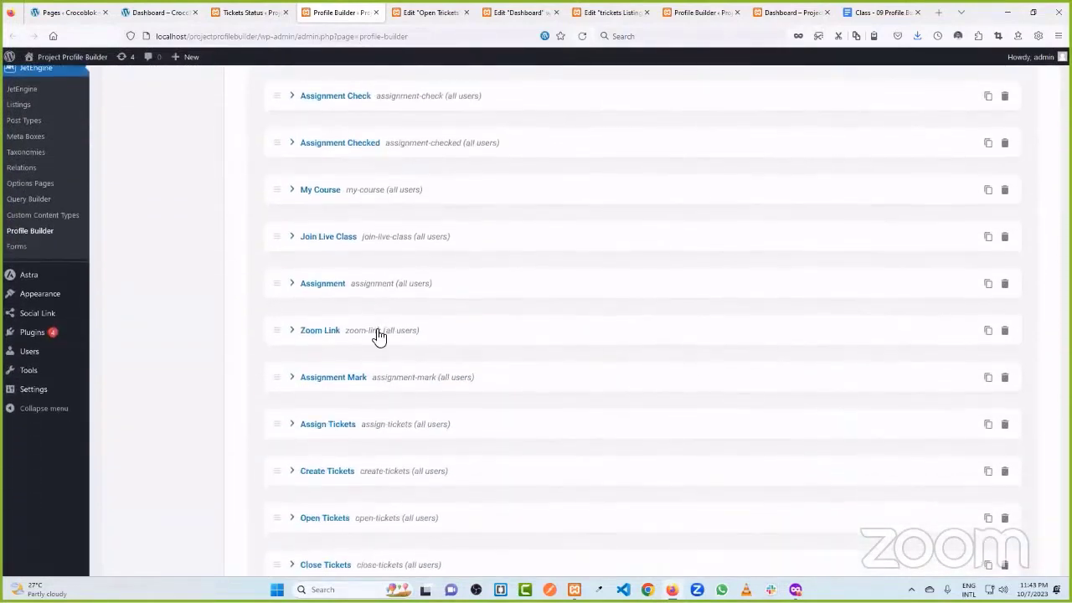
{"action": "scroll", "coordinate": [327, 293], "scroll_direction": "down", "scroll_amount": 1}
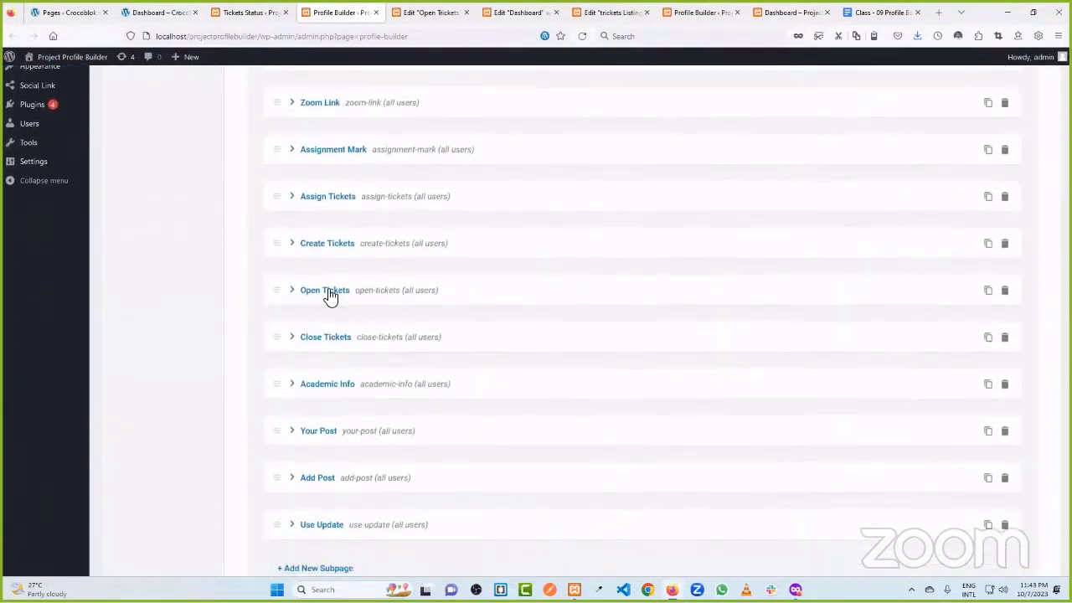
{"action": "left_click", "coordinate": [330, 293]}
{"action": "scroll", "coordinate": [716, 358], "scroll_direction": "down", "scroll_amount": 2}
- Assign the Open Tickets template to that subpage and save the settings
{"action": "left_click", "coordinate": [679, 247]}
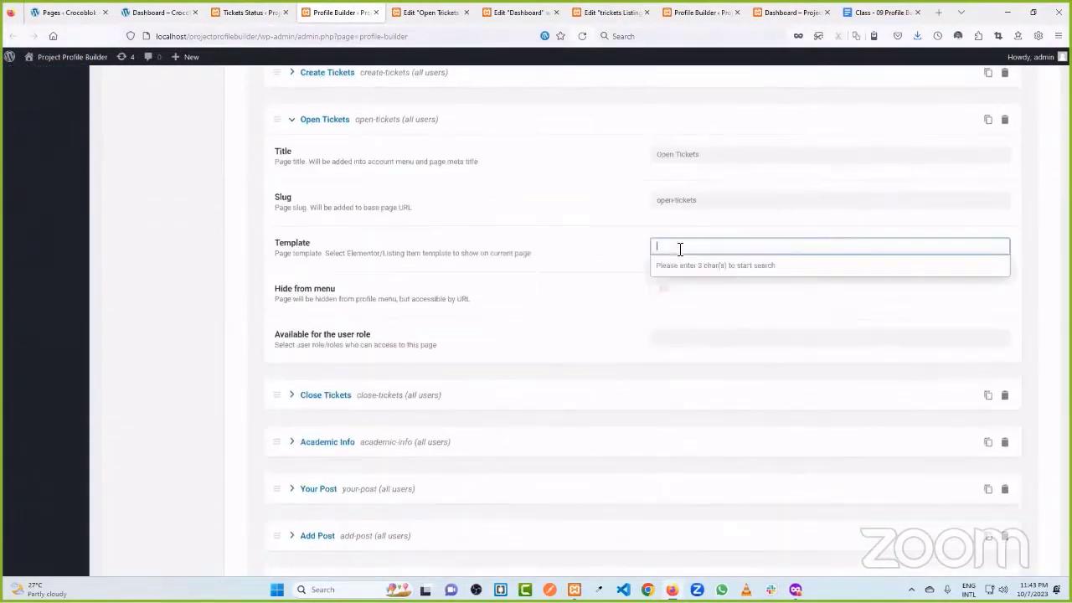
{"action": "type", "text": "open"}
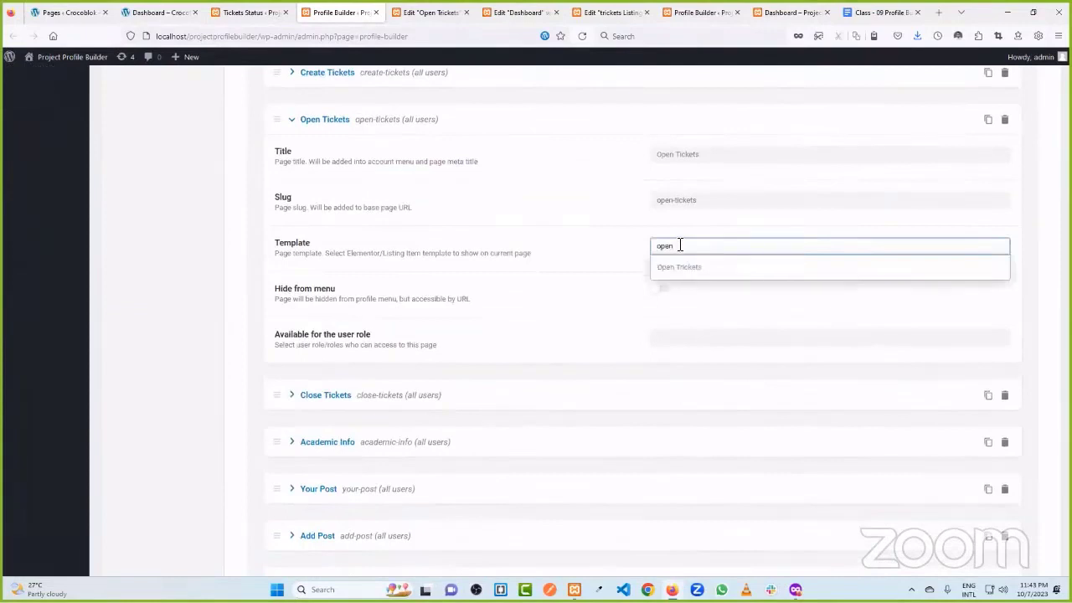
{"action": "left_click", "coordinate": [681, 267]}
{"action": "scroll", "coordinate": [591, 238], "scroll_direction": "down", "scroll_amount": 3}
{"action": "left_click", "coordinate": [268, 491]}
{"action": "left_click", "coordinate": [758, 10]}
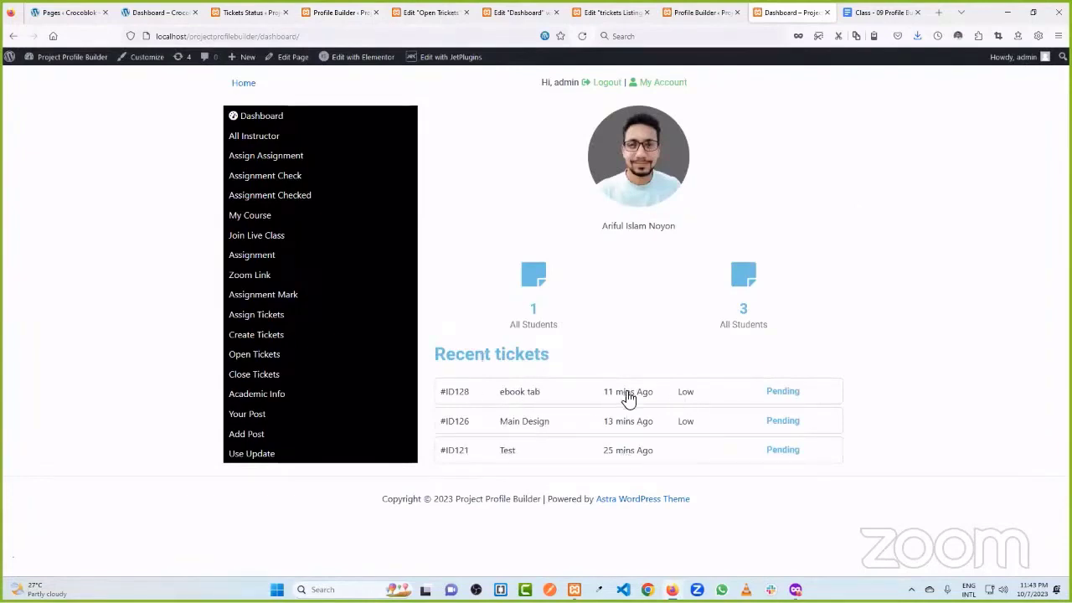
- View the local Open Tickets page, then compare the reference site's Kill Me With Crocoblock ticket details
{"action": "left_click", "coordinate": [262, 356]}
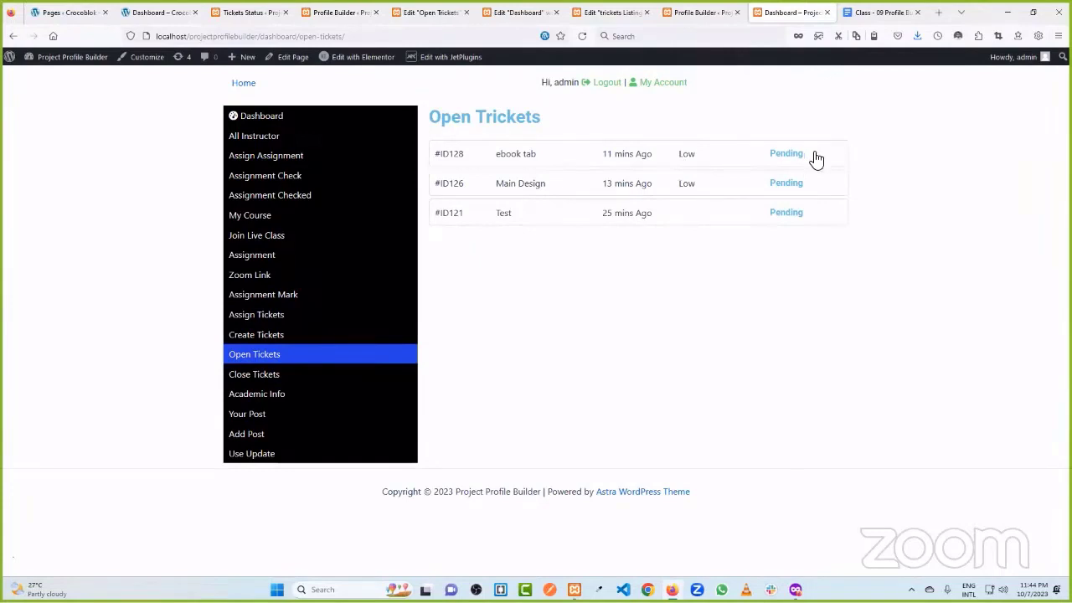
{"action": "left_click", "coordinate": [176, 11]}
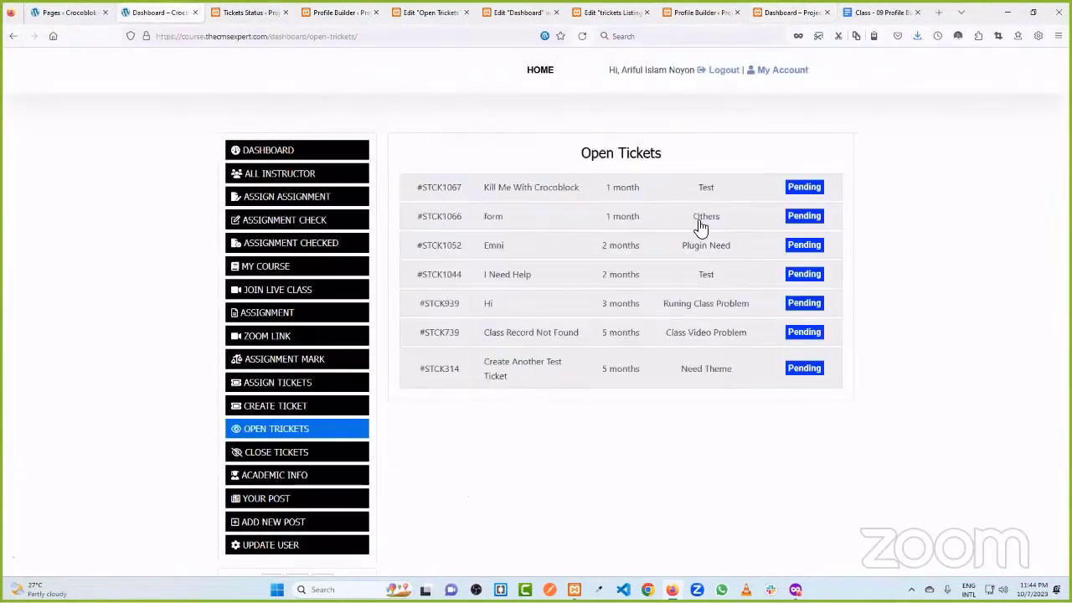
{"action": "key", "text": "F5"}
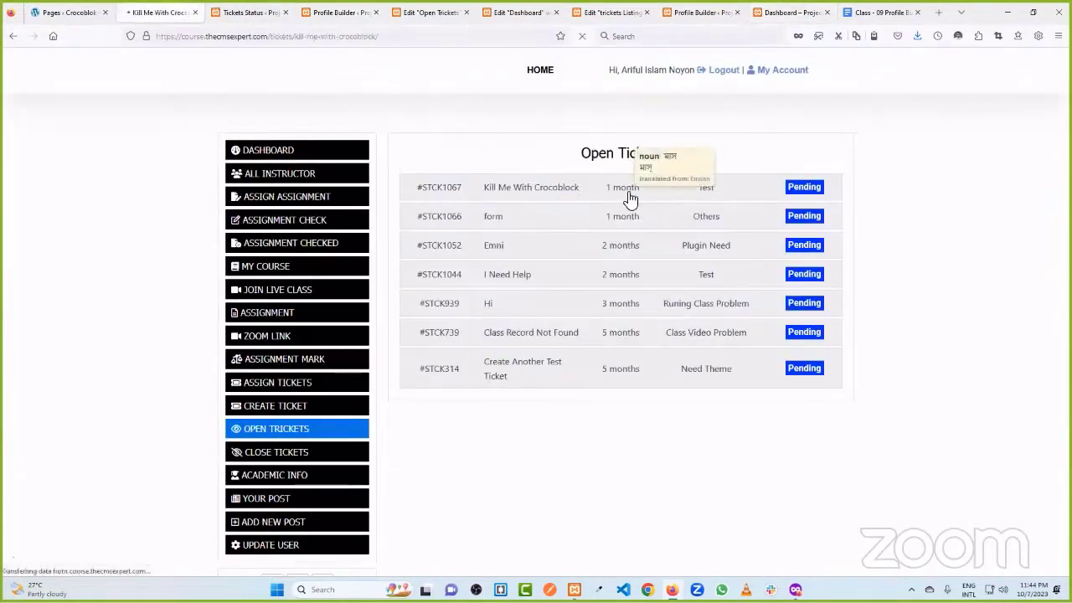
{"action": "left_click", "coordinate": [628, 198]}
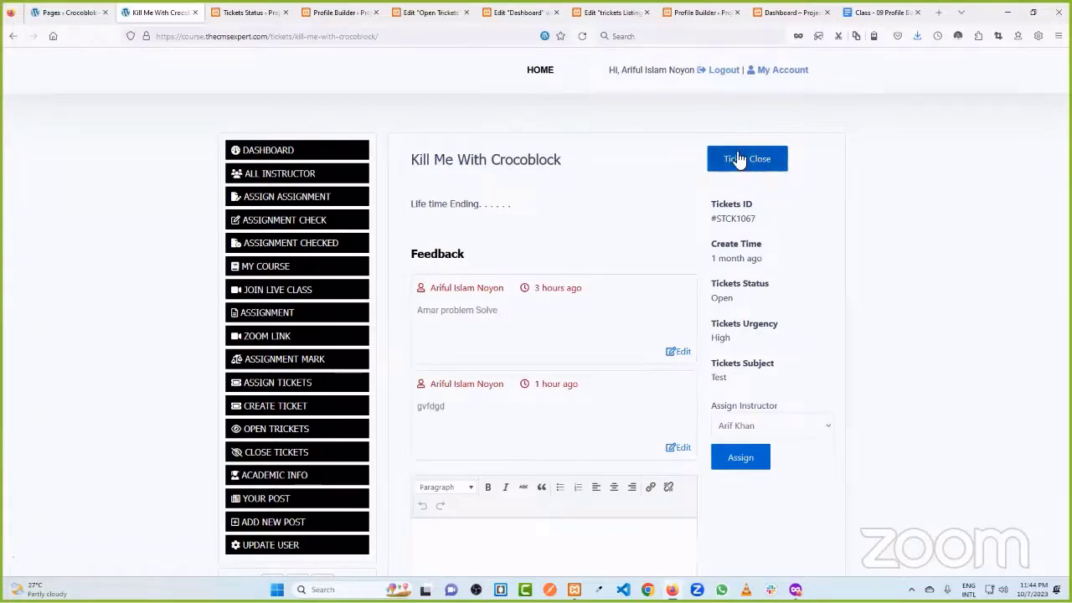
{"action": "left_click", "coordinate": [431, 13]}
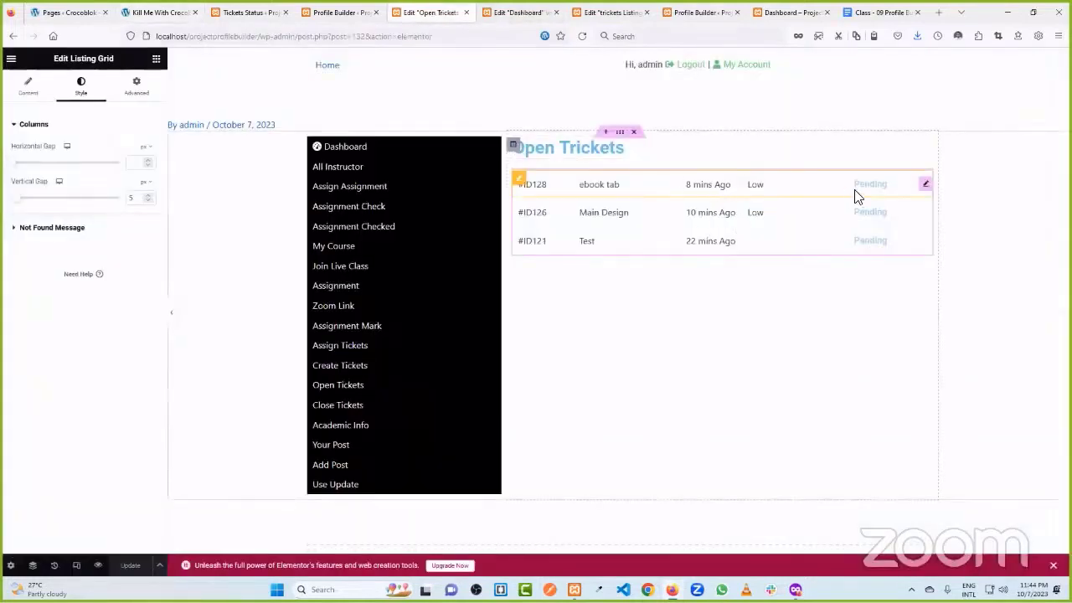
{"action": "left_click", "coordinate": [277, 11]}
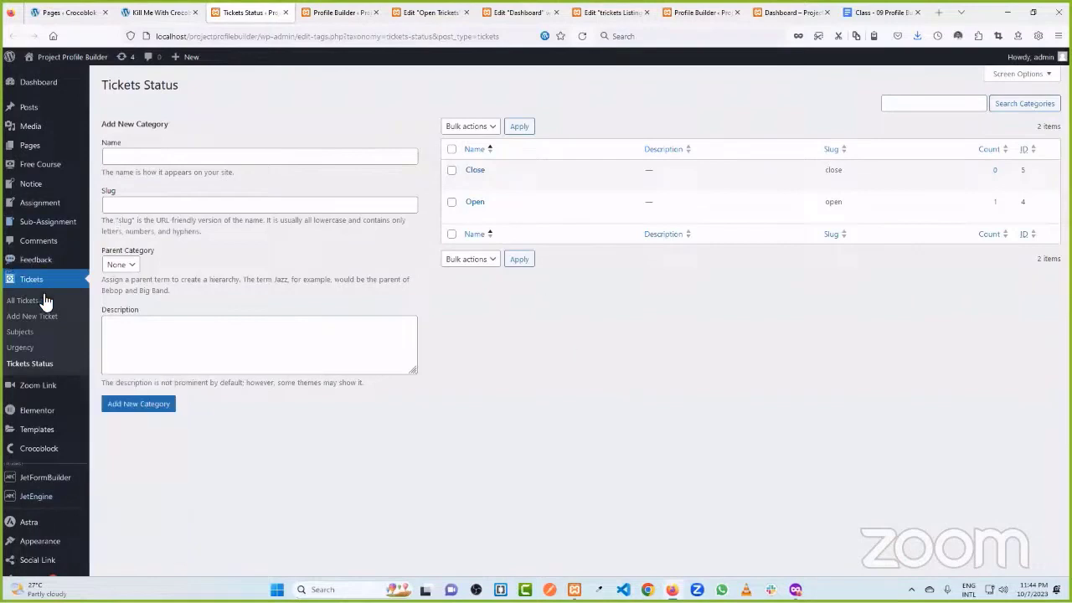
- Edit the Test ticket, tick Close under Tickets Status, and update it
{"action": "mouse_move", "coordinate": [136, 184]}
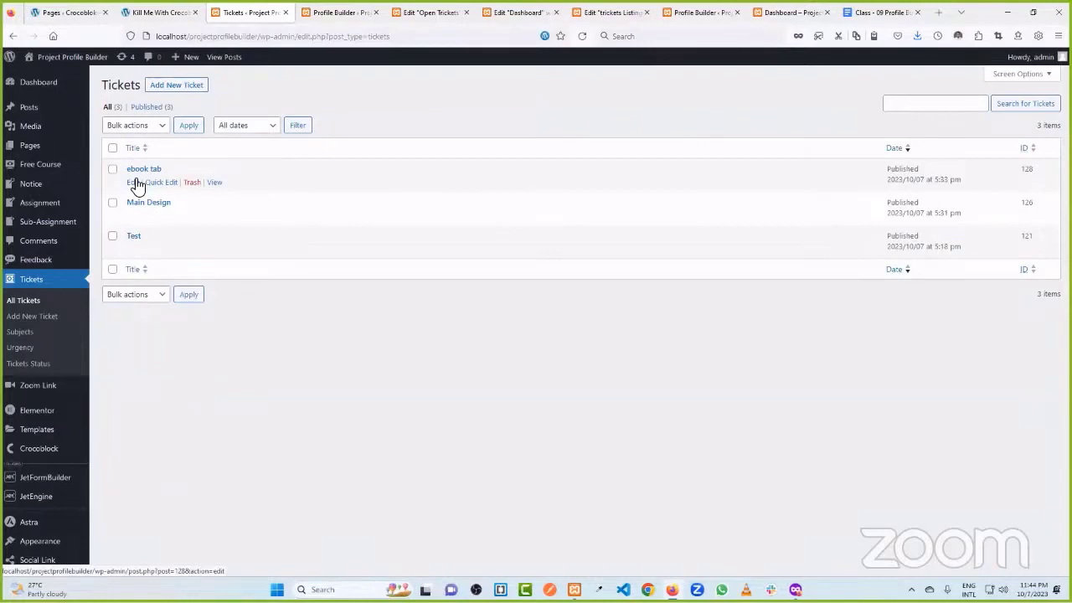
{"action": "left_click", "coordinate": [134, 249]}
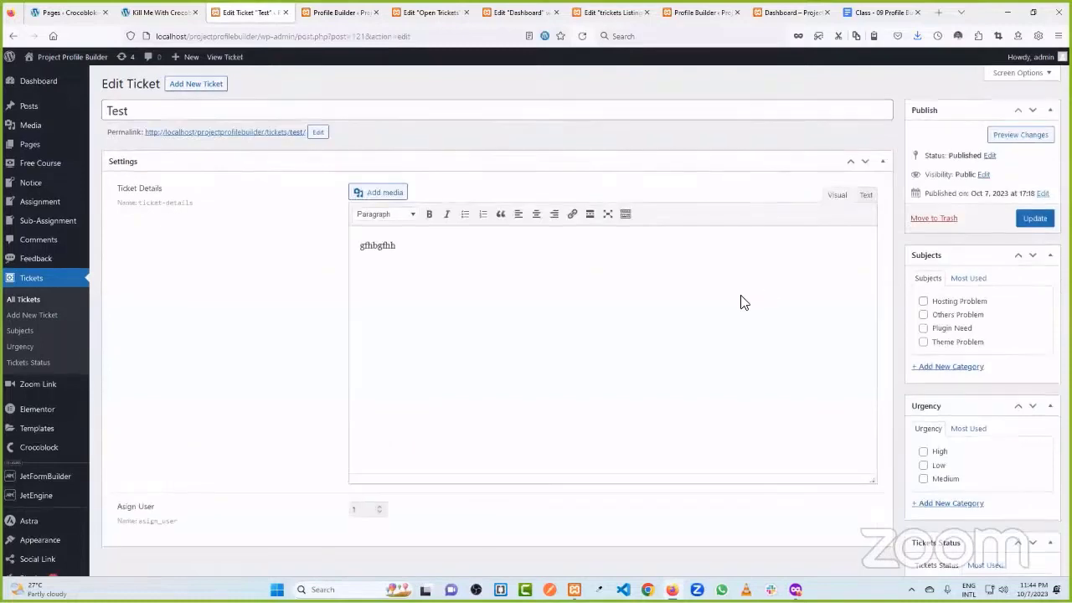
{"action": "scroll", "coordinate": [957, 428], "scroll_direction": "down", "scroll_amount": 3}
{"action": "left_click", "coordinate": [936, 487]}
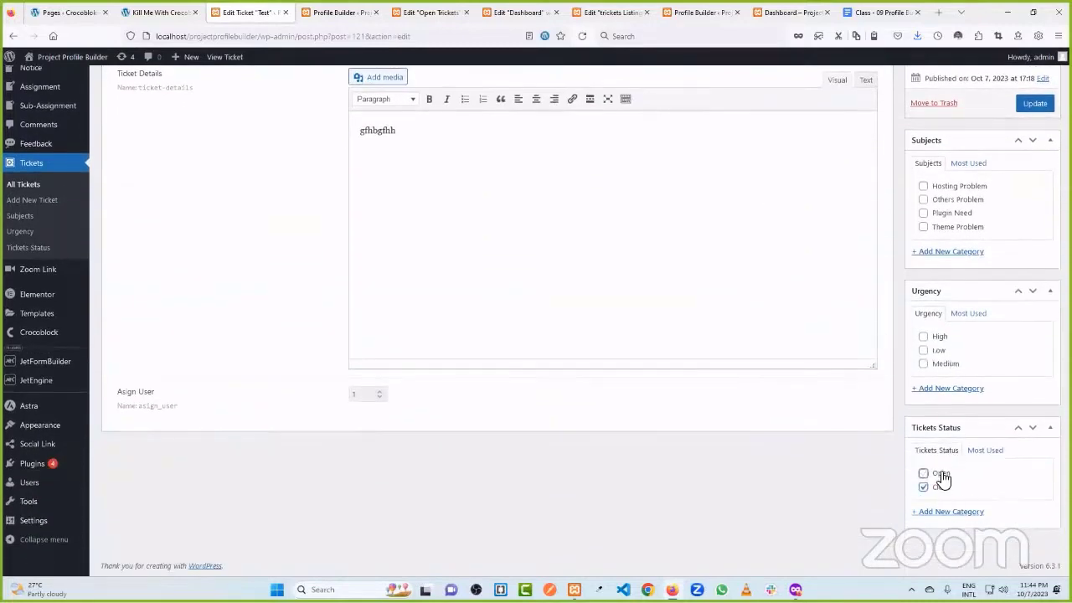
{"action": "left_click", "coordinate": [1035, 102]}
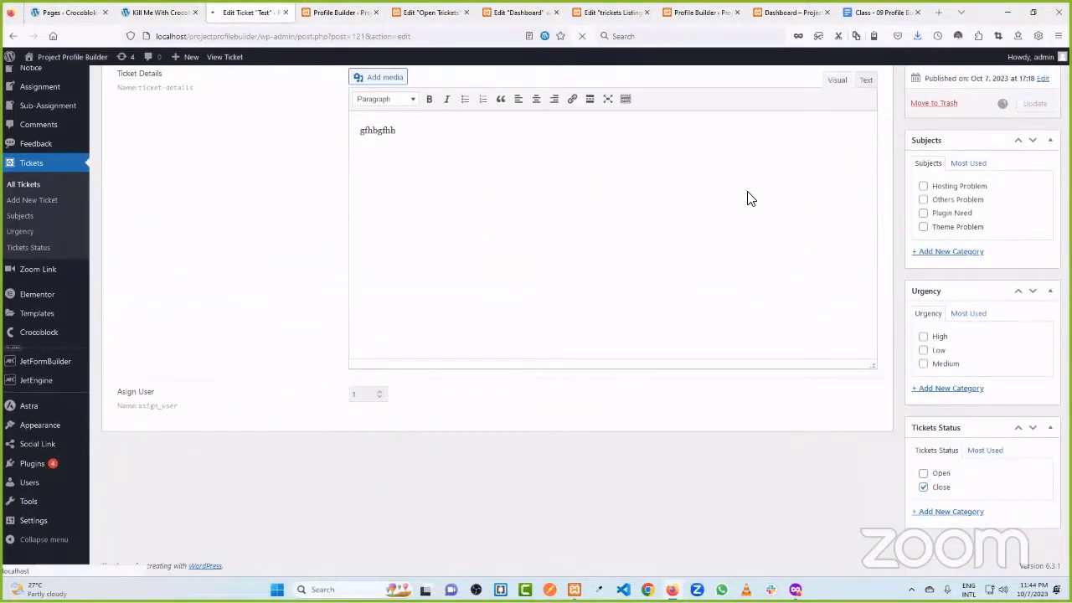
- Reload the front-end Open Tickets and Dashboard pages to confirm #ID121 shows Solved
{"action": "left_click", "coordinate": [787, 11]}
{"action": "left_click", "coordinate": [584, 39]}
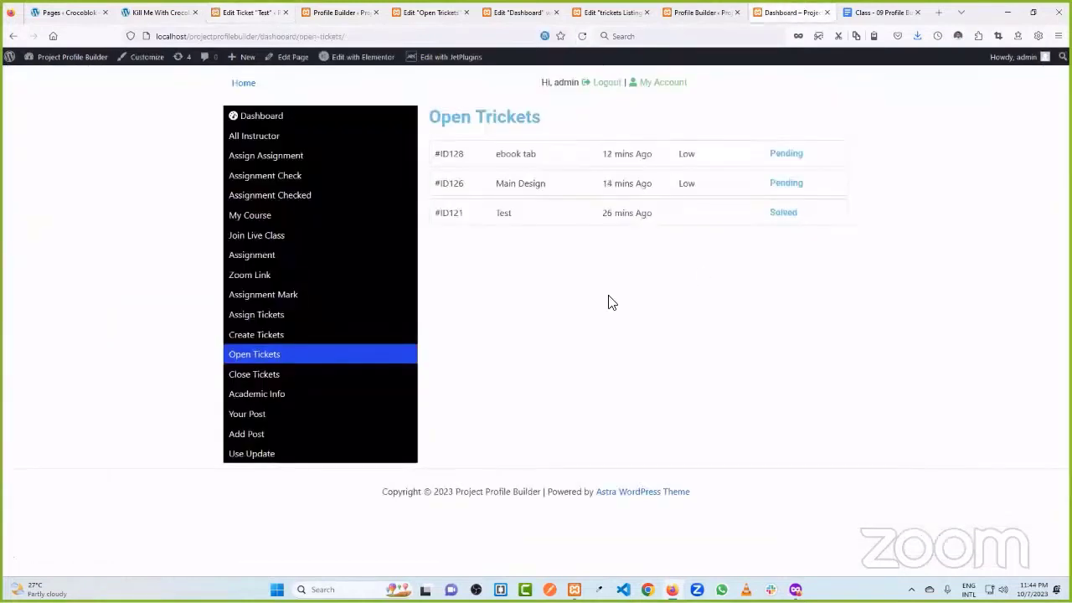
{"action": "double_click", "coordinate": [791, 213]}
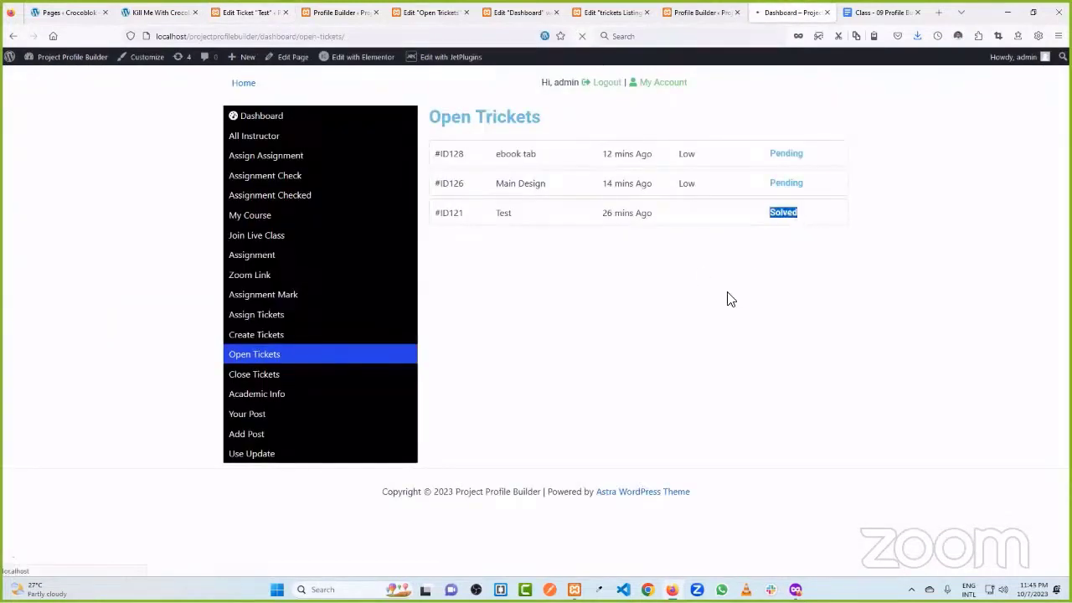
{"action": "left_click", "coordinate": [10, 35]}
{"action": "left_click", "coordinate": [305, 126]}
{"action": "left_click_drag", "start_coordinate": [737, 312], "coordinate": [866, 314]}
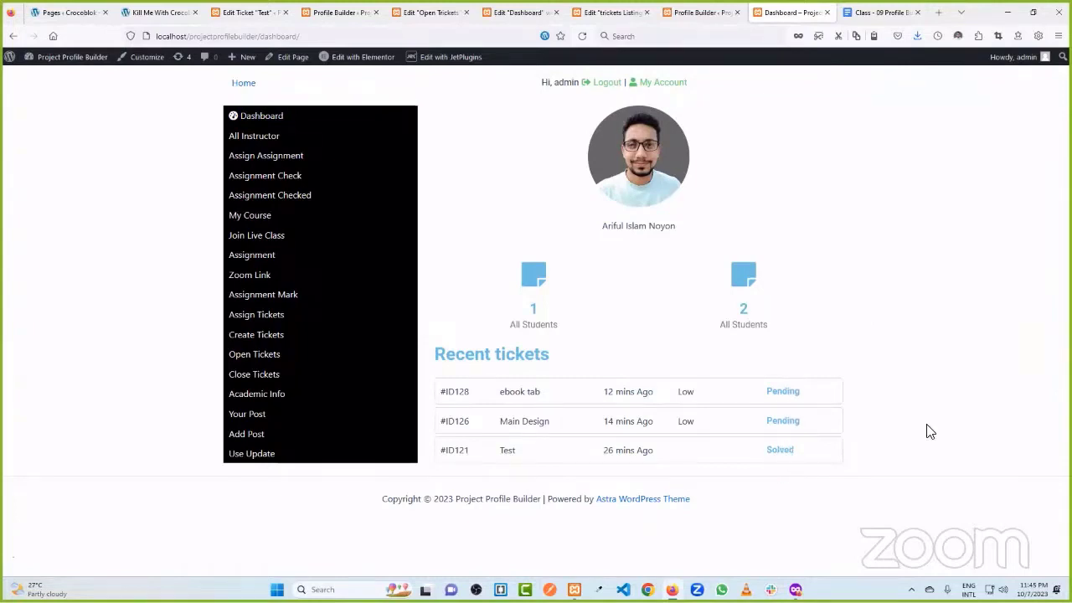
{"action": "left_click", "coordinate": [266, 379]}
- Return to the WordPress admin and open the JetEngine Query Builder list
{"action": "left_click", "coordinate": [246, 12]}
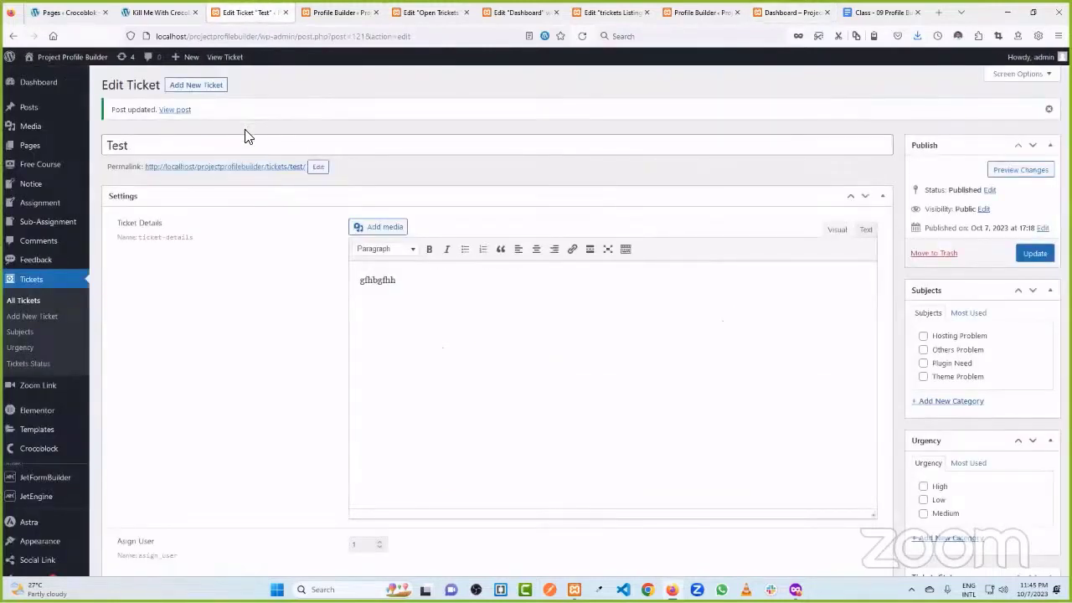
{"action": "scroll", "coordinate": [38, 421], "scroll_direction": "down", "scroll_amount": 2}
{"action": "mouse_move", "coordinate": [37, 408]}
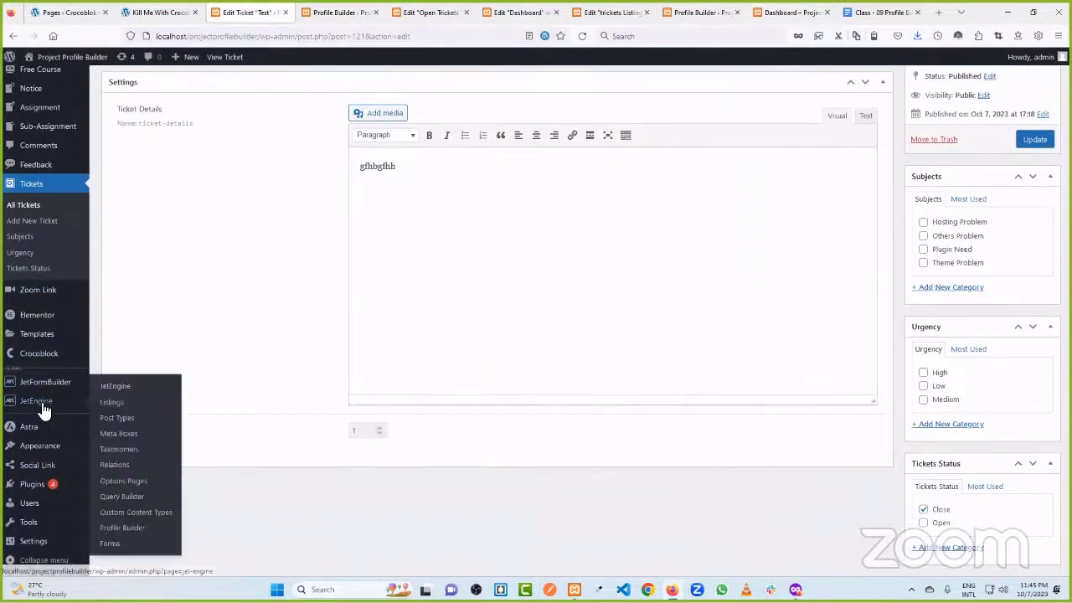
{"action": "left_click", "coordinate": [134, 499]}
- Start a new query named 'For Open Tickets' with Post Type set to Tickets
{"action": "left_click", "coordinate": [197, 92]}
{"action": "left_click", "coordinate": [529, 162]}
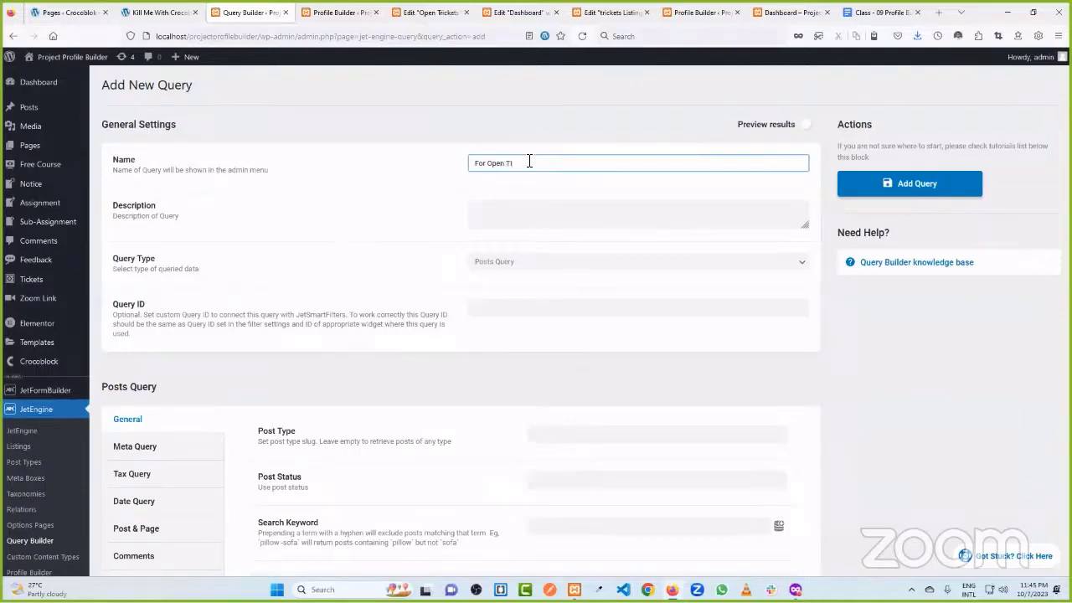
{"action": "left_click", "coordinate": [463, 172]}
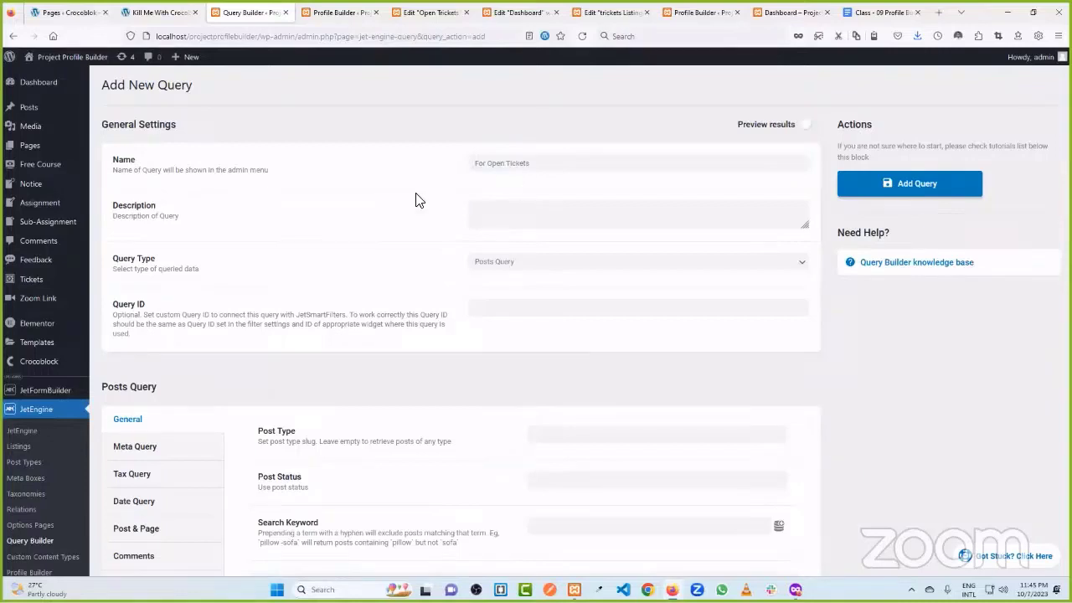
{"action": "scroll", "coordinate": [411, 204], "scroll_direction": "down", "scroll_amount": 1}
{"action": "scroll", "coordinate": [395, 204], "scroll_direction": "down", "scroll_amount": 1}
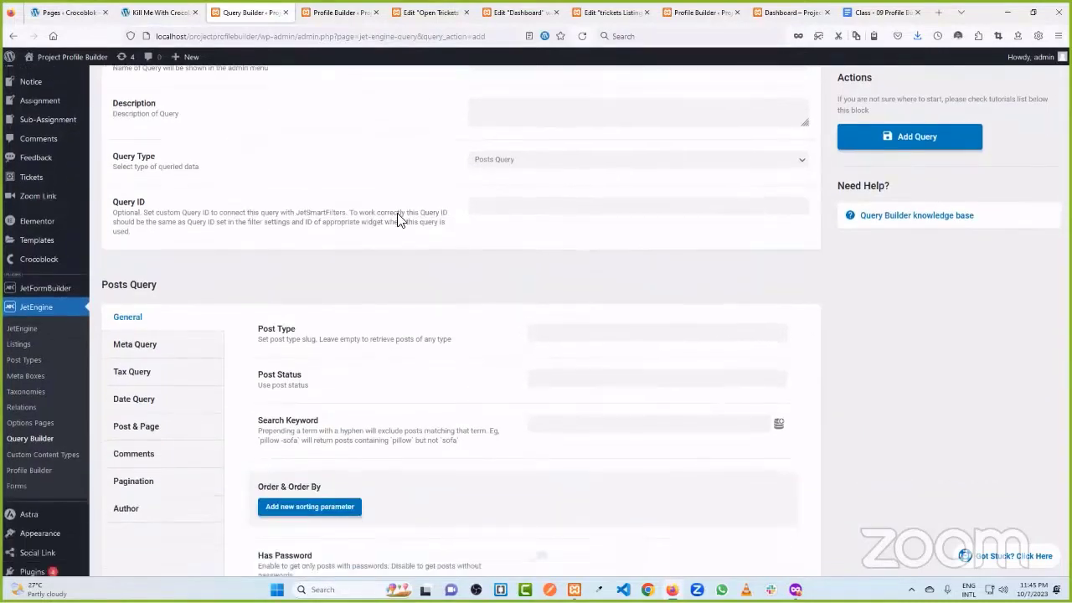
{"action": "left_click", "coordinate": [574, 323]}
{"action": "scroll", "coordinate": [552, 392], "scroll_direction": "down", "scroll_amount": 2}
{"action": "scroll", "coordinate": [552, 392], "scroll_direction": "down", "scroll_amount": 1}
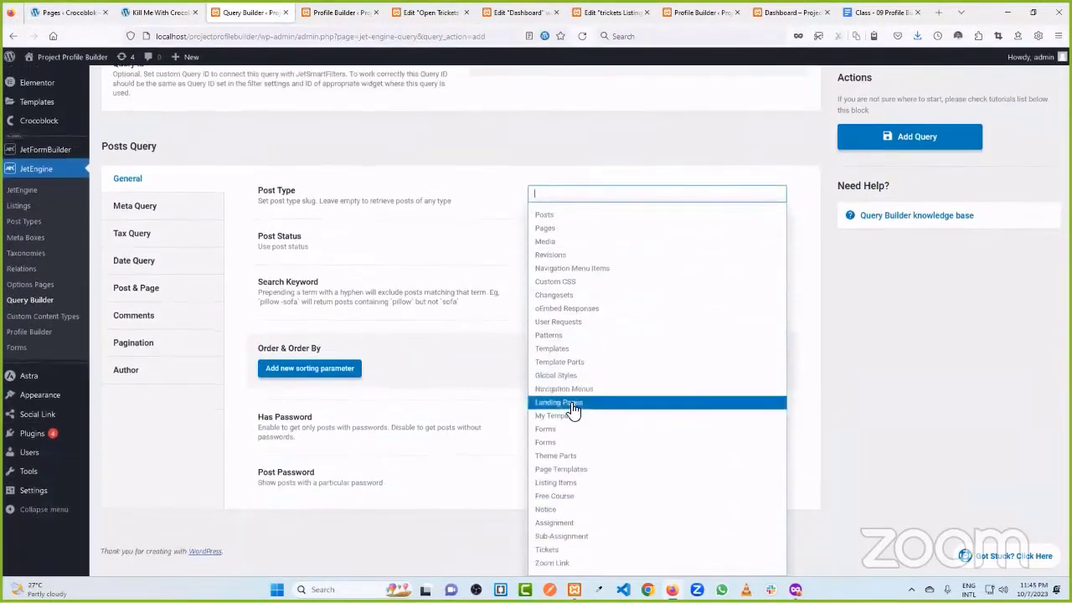
{"action": "left_click", "coordinate": [575, 542]}
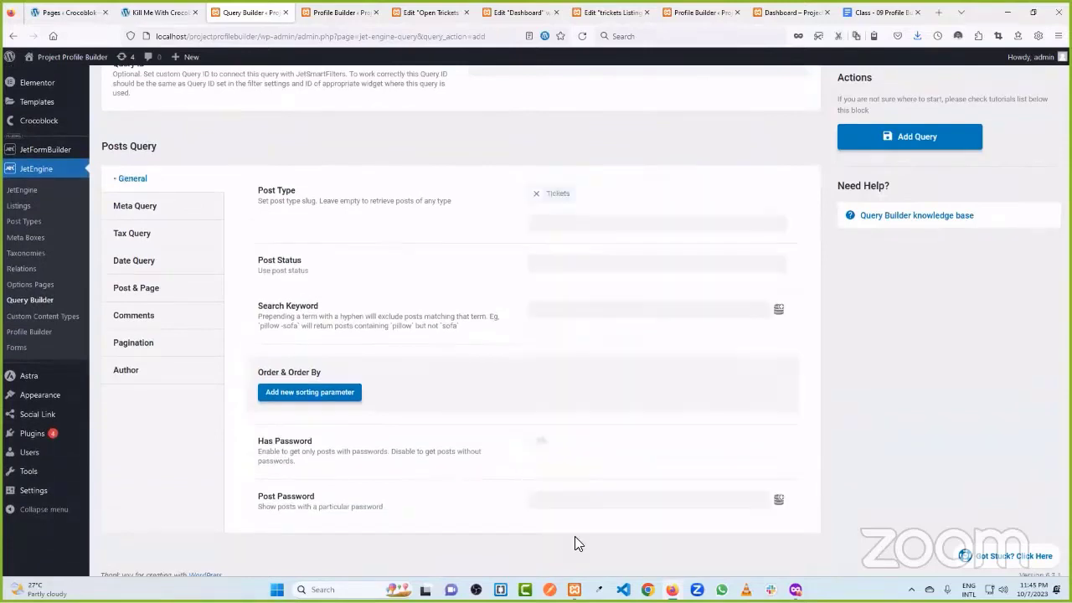
{"action": "left_click", "coordinate": [559, 262]}
{"action": "left_click", "coordinate": [476, 273]}
- Add a Tax Query on Tickets Status matching Name = Open, and save the query
{"action": "left_click", "coordinate": [146, 243]}
{"action": "left_click", "coordinate": [276, 281]}
{"action": "scroll", "coordinate": [596, 240], "scroll_direction": "down", "scroll_amount": 1}
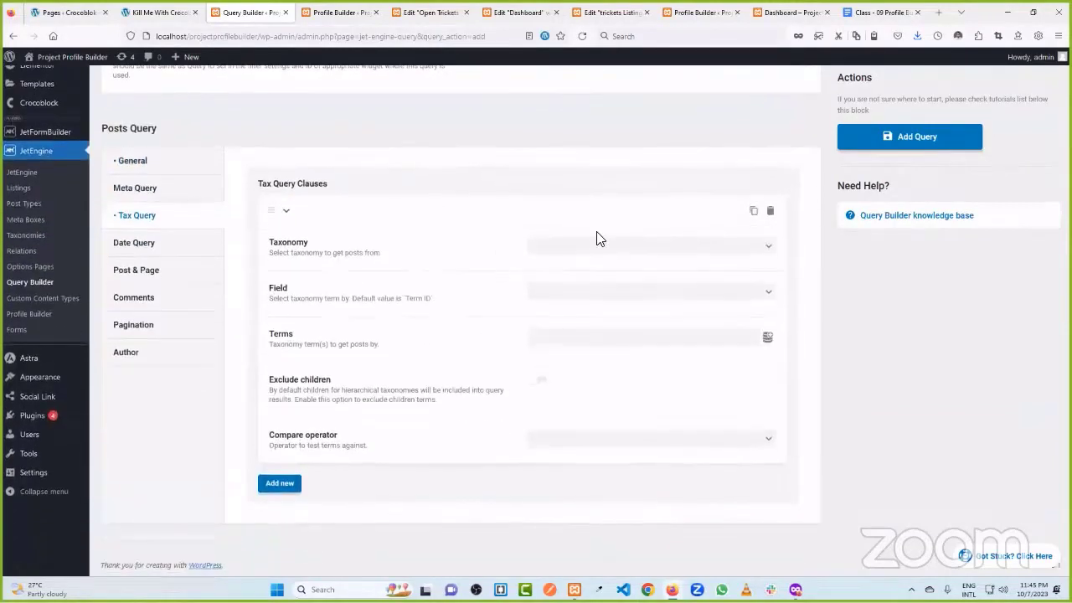
{"action": "left_click", "coordinate": [588, 245]}
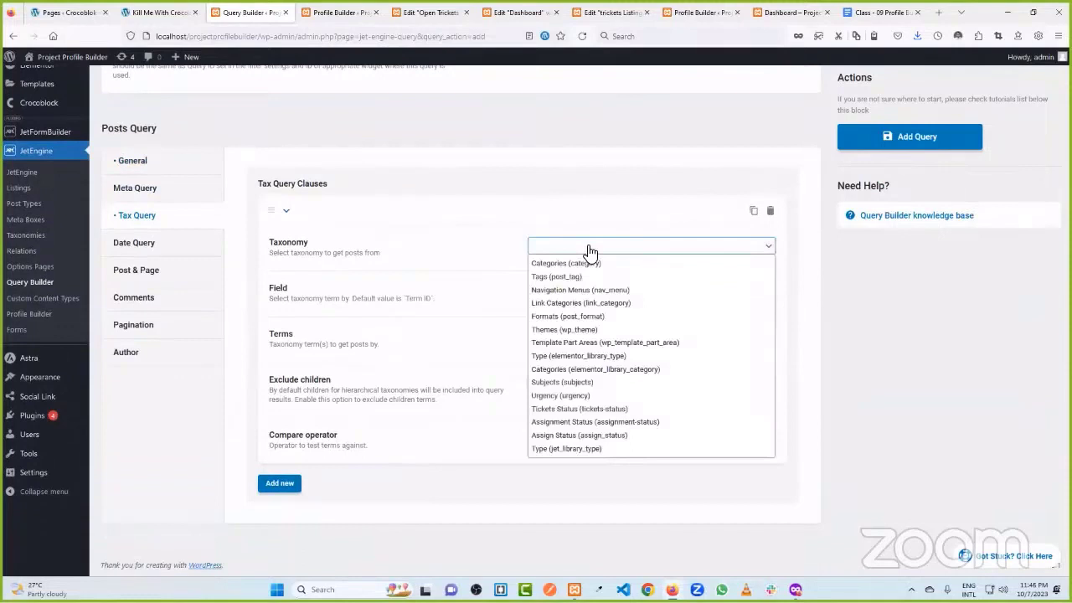
{"action": "left_click", "coordinate": [586, 408]}
{"action": "left_click", "coordinate": [576, 293]}
{"action": "left_click", "coordinate": [574, 321]}
{"action": "left_click", "coordinate": [564, 334]}
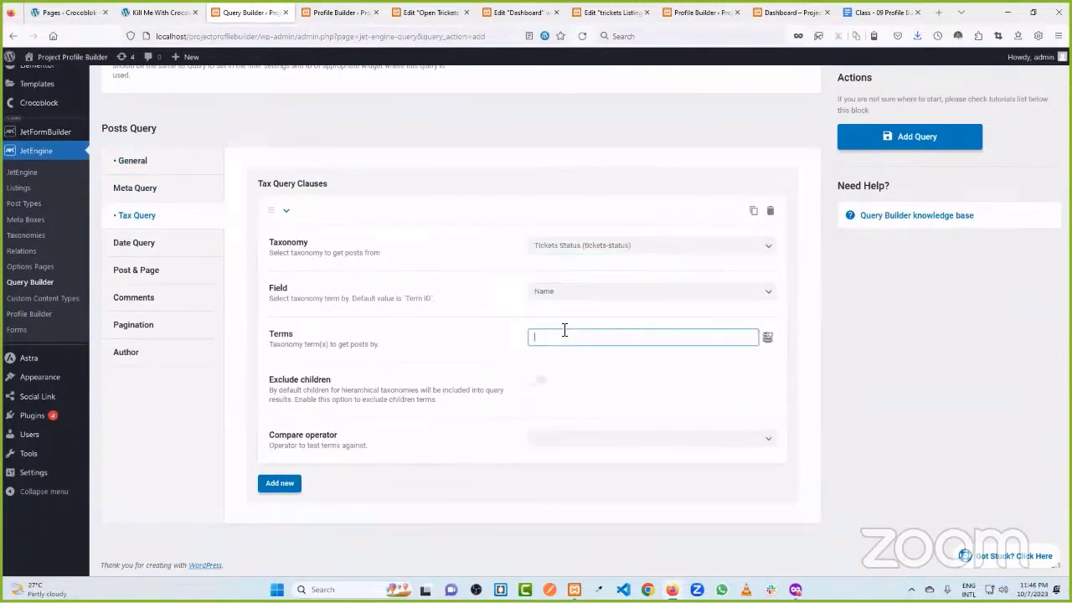
{"action": "left_click", "coordinate": [480, 342]}
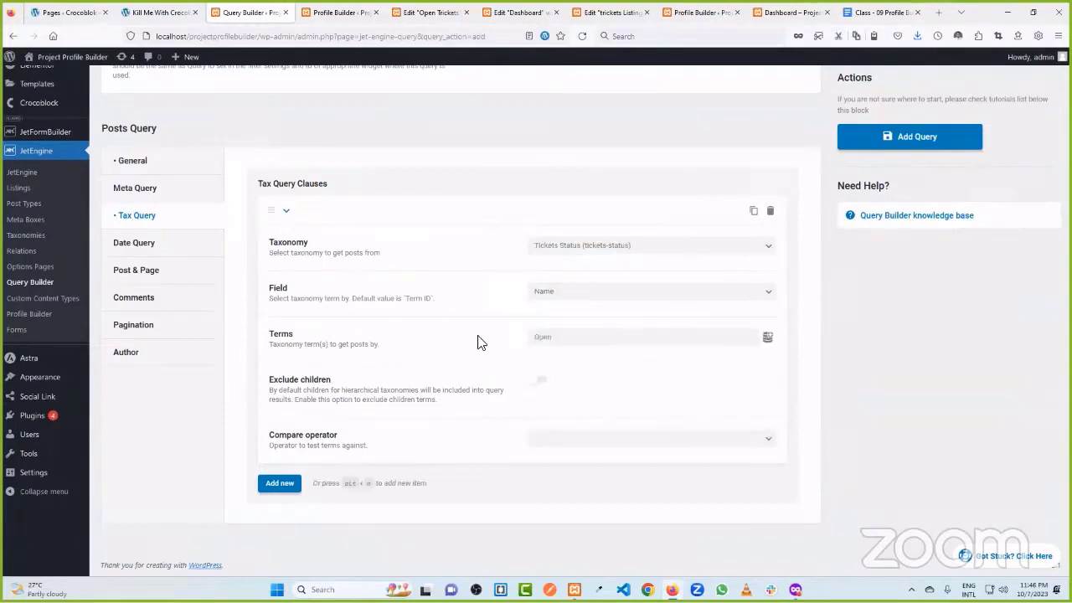
{"action": "left_click", "coordinate": [898, 142]}
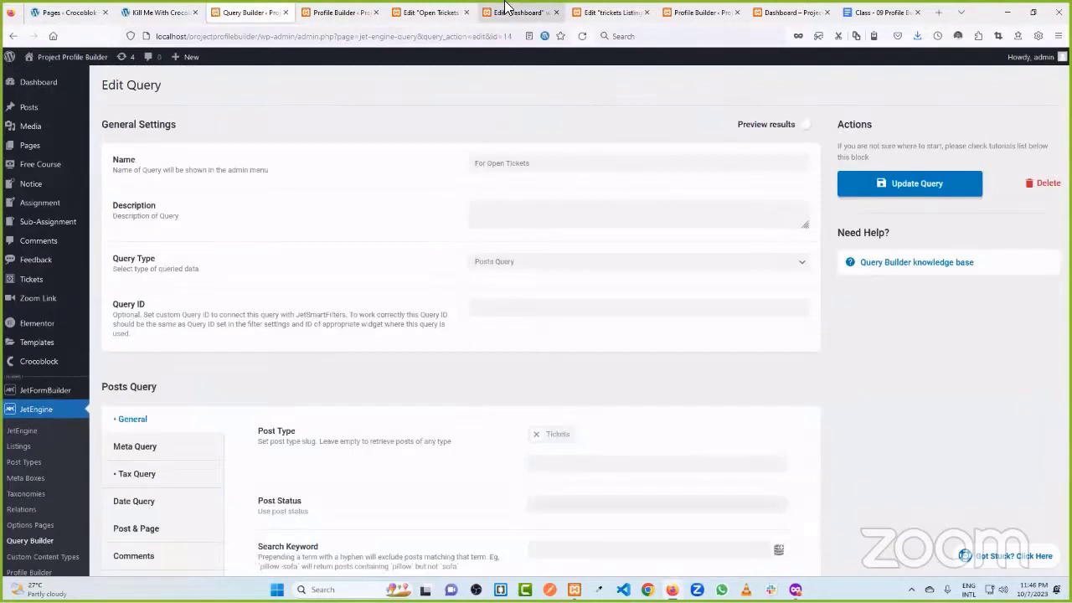
{"action": "left_click", "coordinate": [506, 10]}
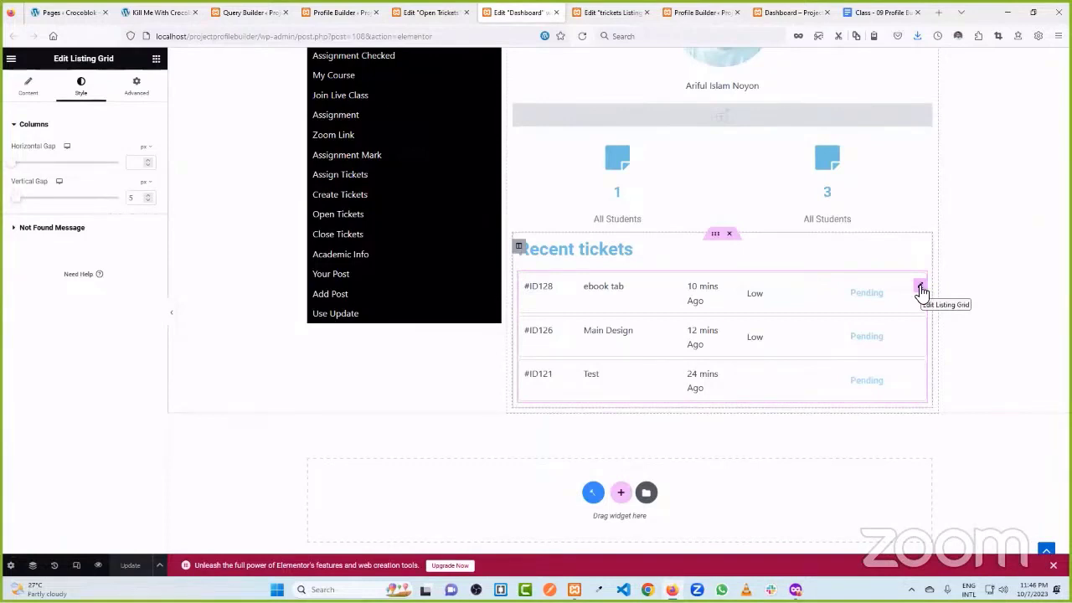
- Enable Use Custom Query on the Recent tickets Listing Grid, save, and reload the editor
{"action": "left_click", "coordinate": [920, 289]}
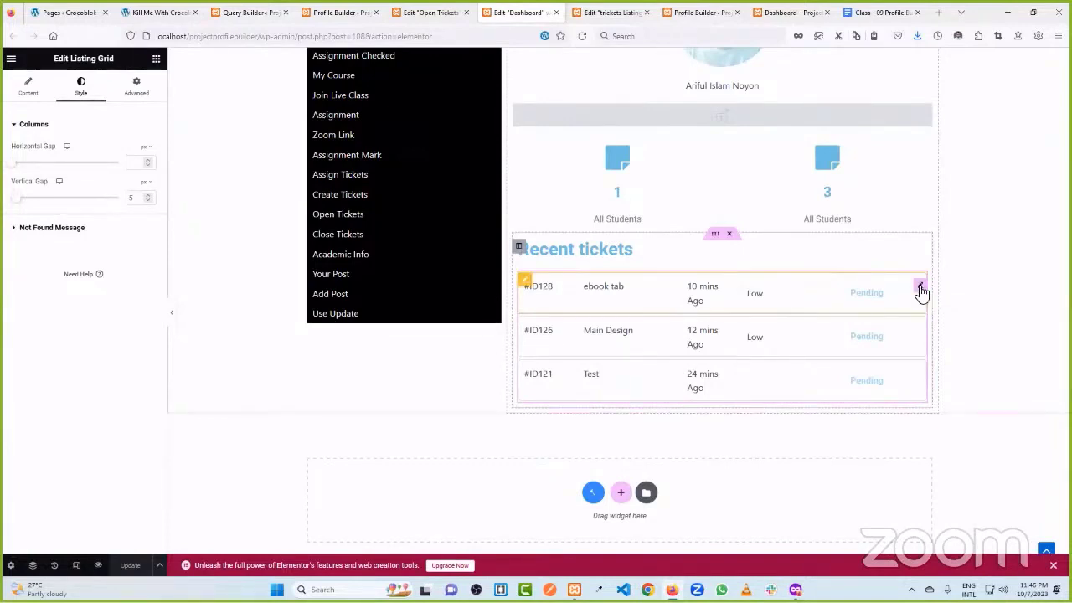
{"action": "left_click", "coordinate": [29, 94]}
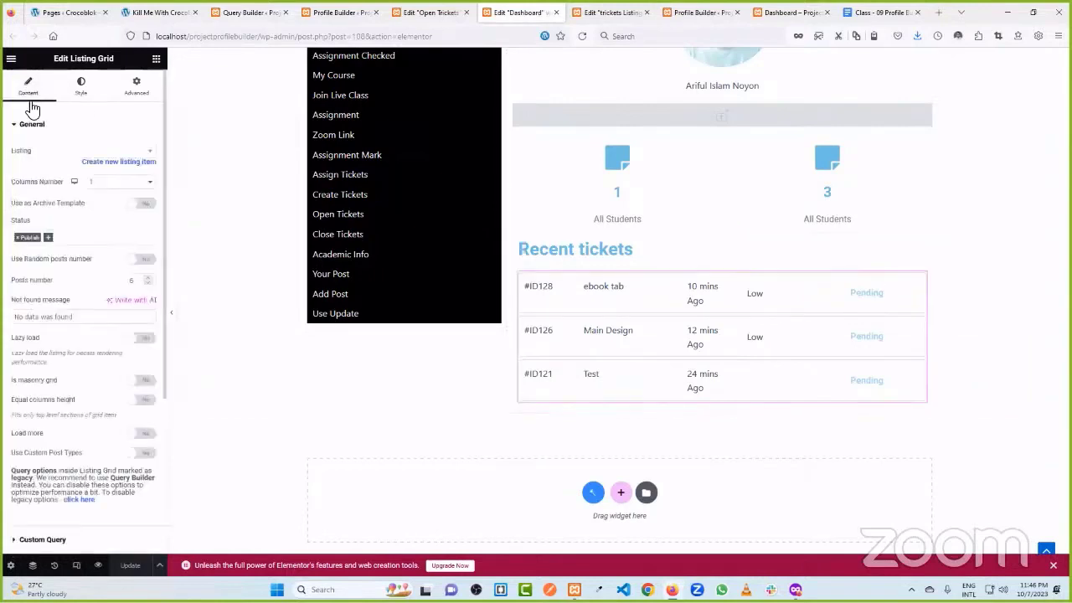
{"action": "scroll", "coordinate": [105, 277], "scroll_direction": "down", "scroll_amount": 3}
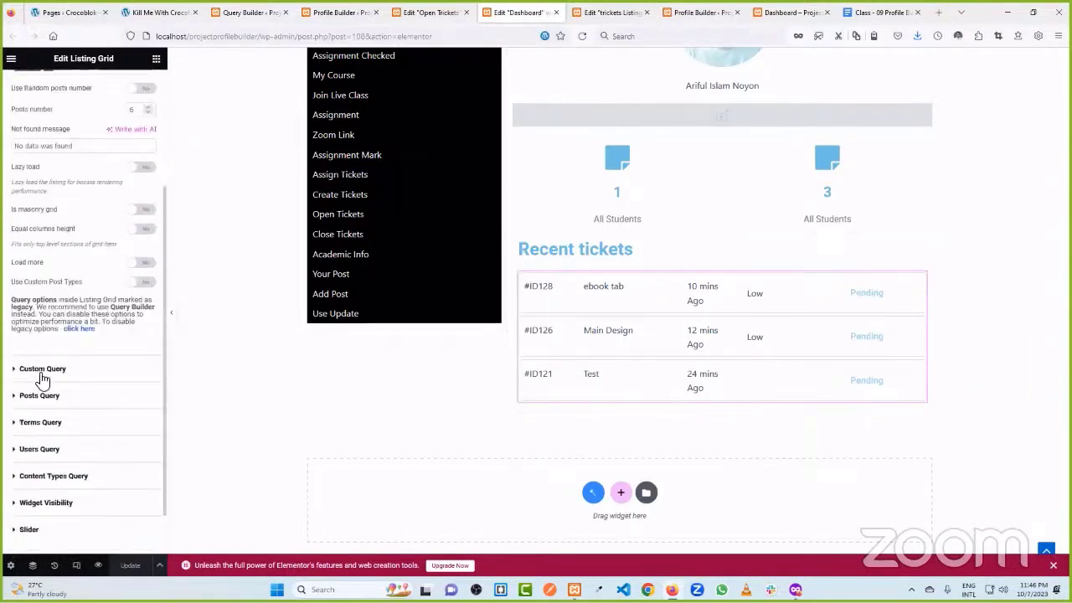
{"action": "left_click", "coordinate": [62, 375]}
{"action": "left_click", "coordinate": [141, 176]}
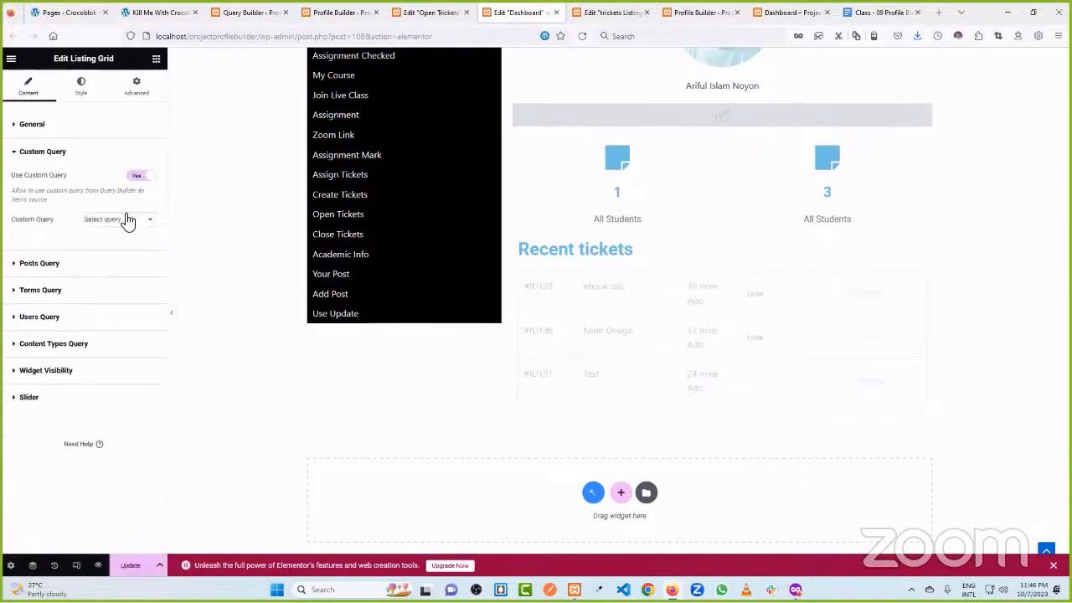
{"action": "left_click", "coordinate": [130, 219]}
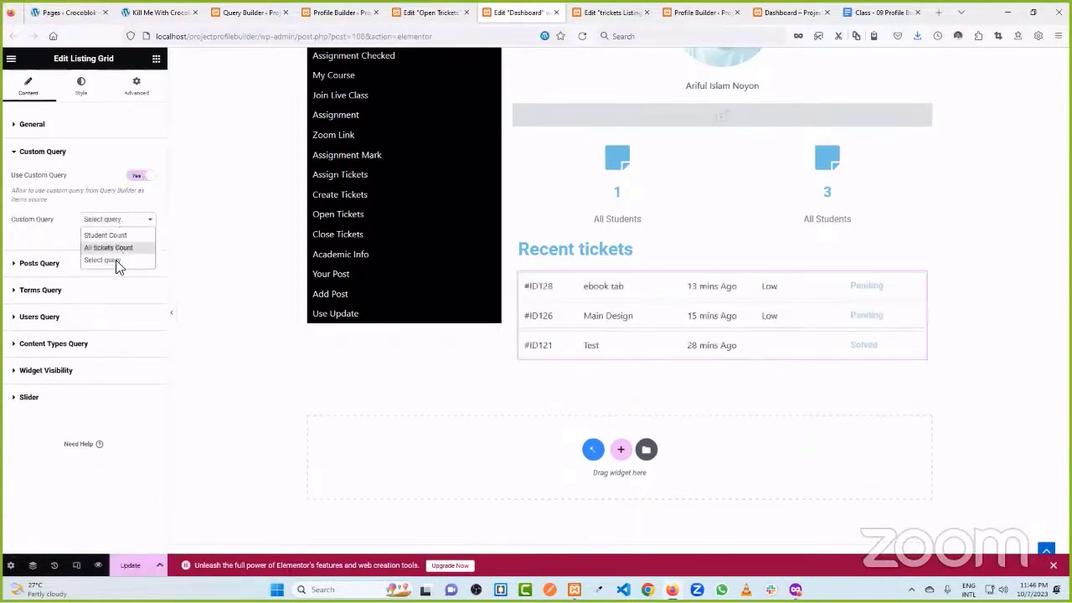
{"action": "left_click", "coordinate": [129, 565]}
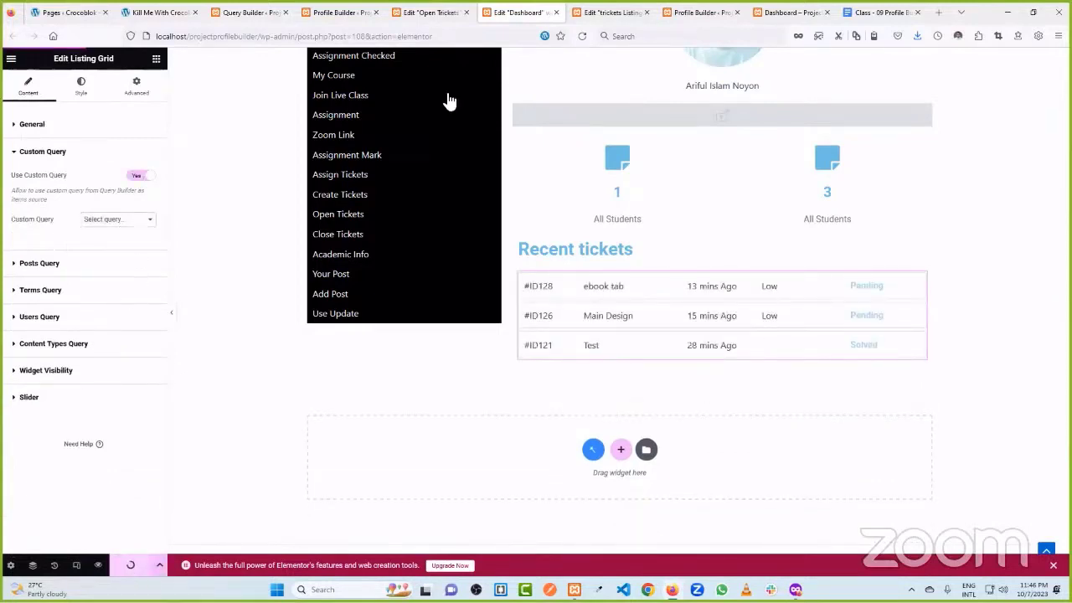
{"action": "left_click", "coordinate": [579, 36]}
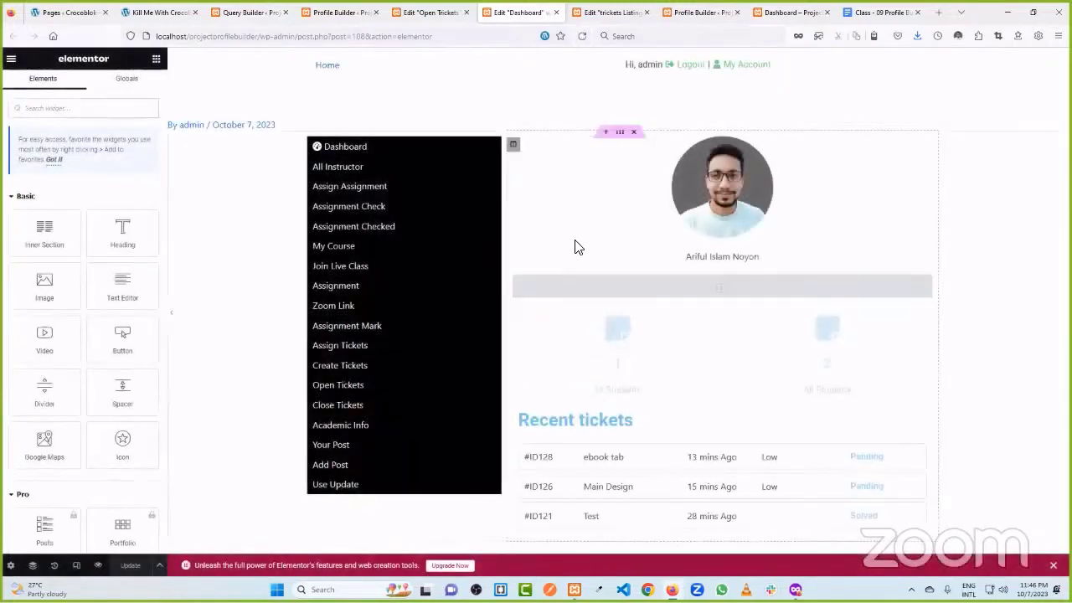
- Pick 'For Open Tickets' as the grid's Custom Query and update the Dashboard page
{"action": "scroll", "coordinate": [574, 243], "scroll_direction": "down", "scroll_amount": 5}
{"action": "left_click", "coordinate": [600, 264]}
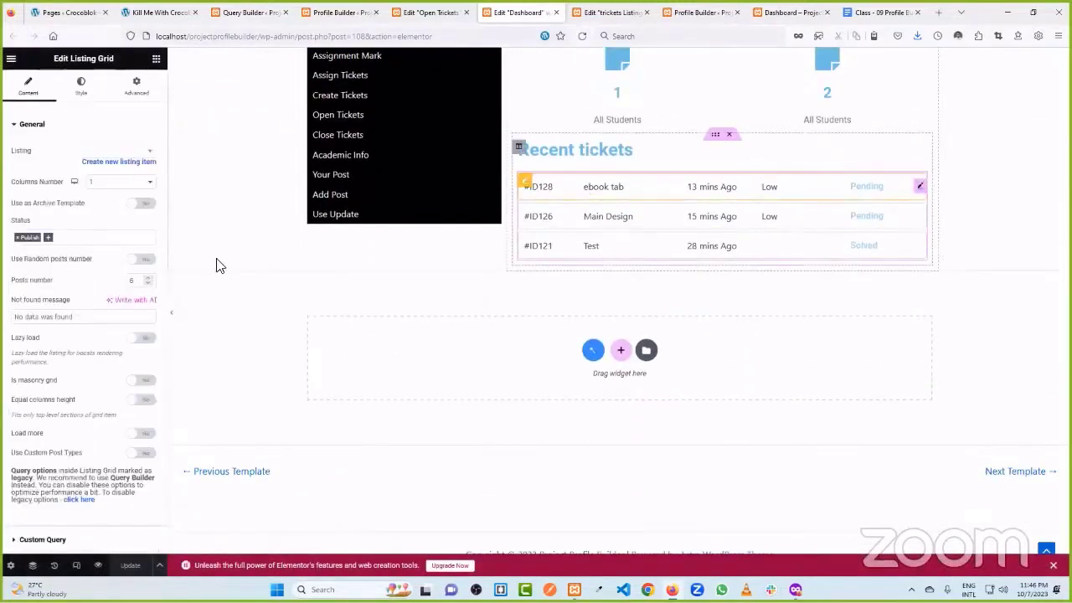
{"action": "scroll", "coordinate": [120, 207], "scroll_direction": "down", "scroll_amount": 3}
{"action": "left_click", "coordinate": [79, 318]}
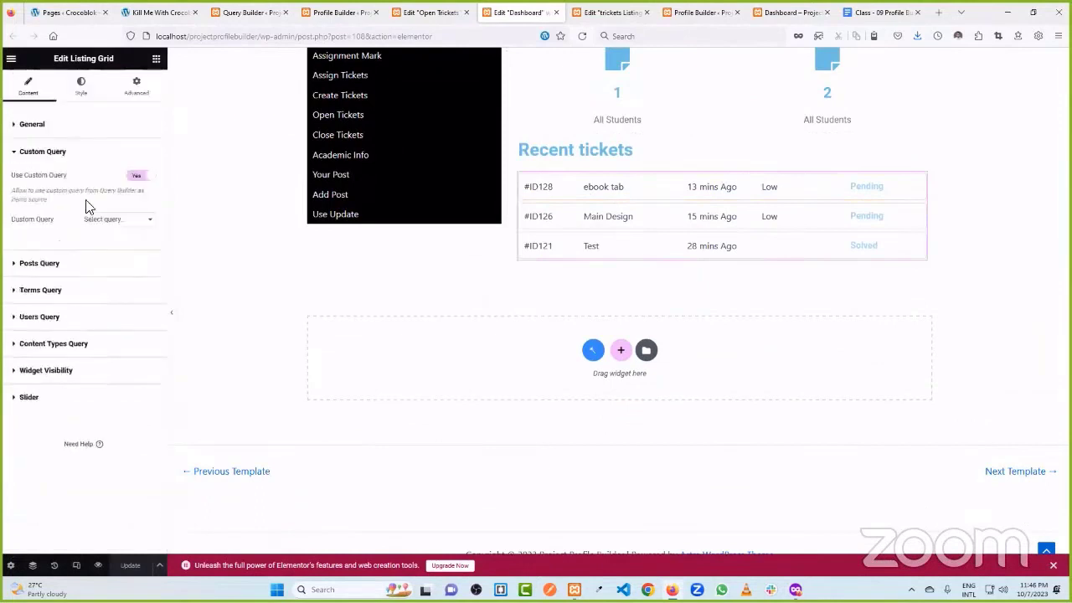
{"action": "left_click", "coordinate": [130, 219]}
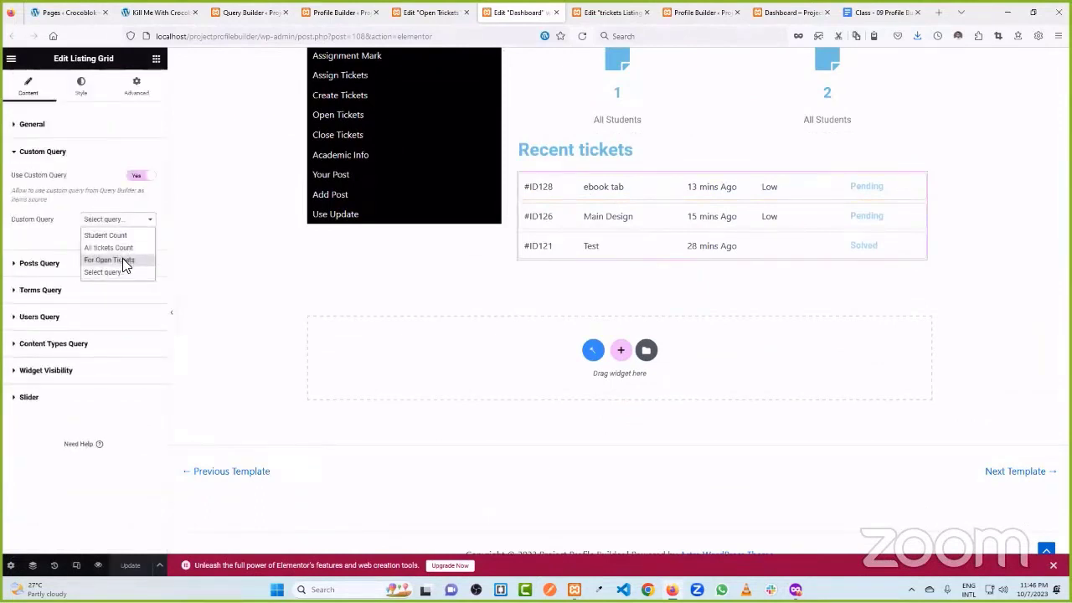
{"action": "left_click", "coordinate": [122, 259]}
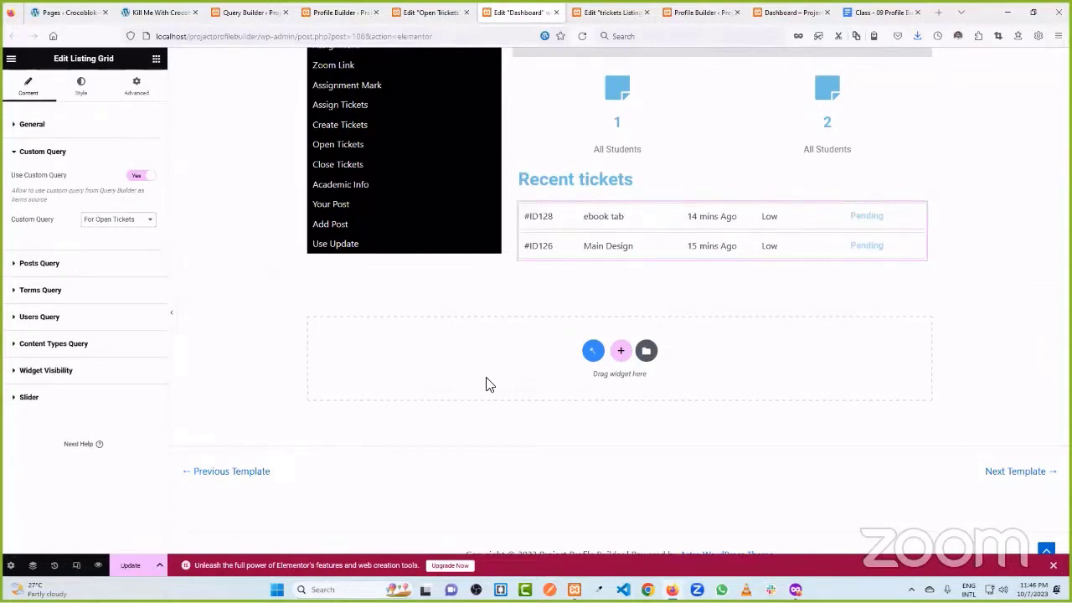
{"action": "left_click", "coordinate": [130, 566]}
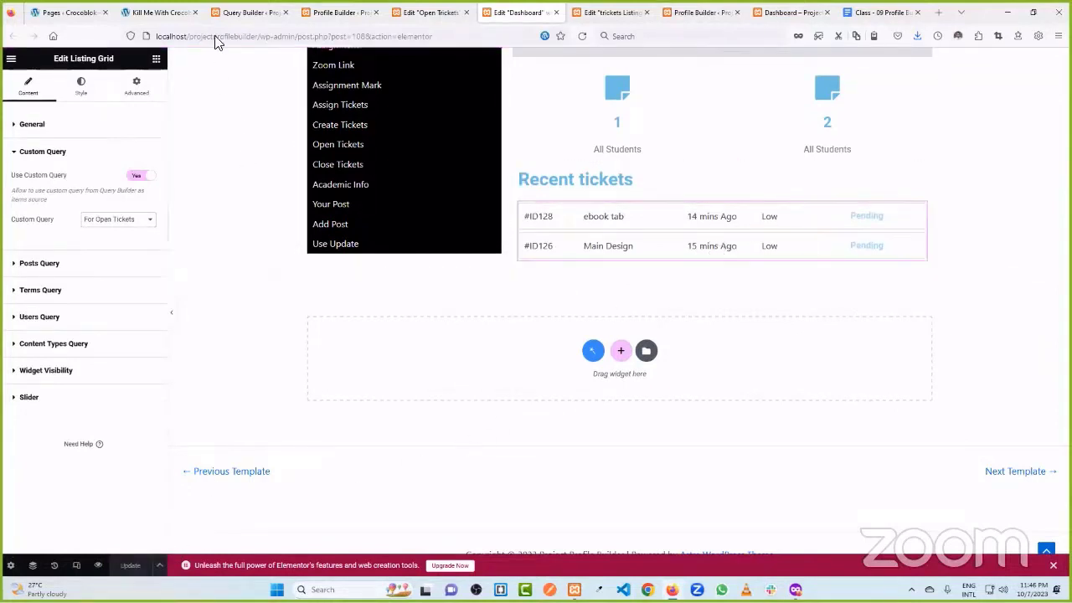
{"action": "left_click", "coordinate": [247, 12]}
{"action": "scroll", "coordinate": [603, 326], "scroll_direction": "down", "scroll_amount": 3}
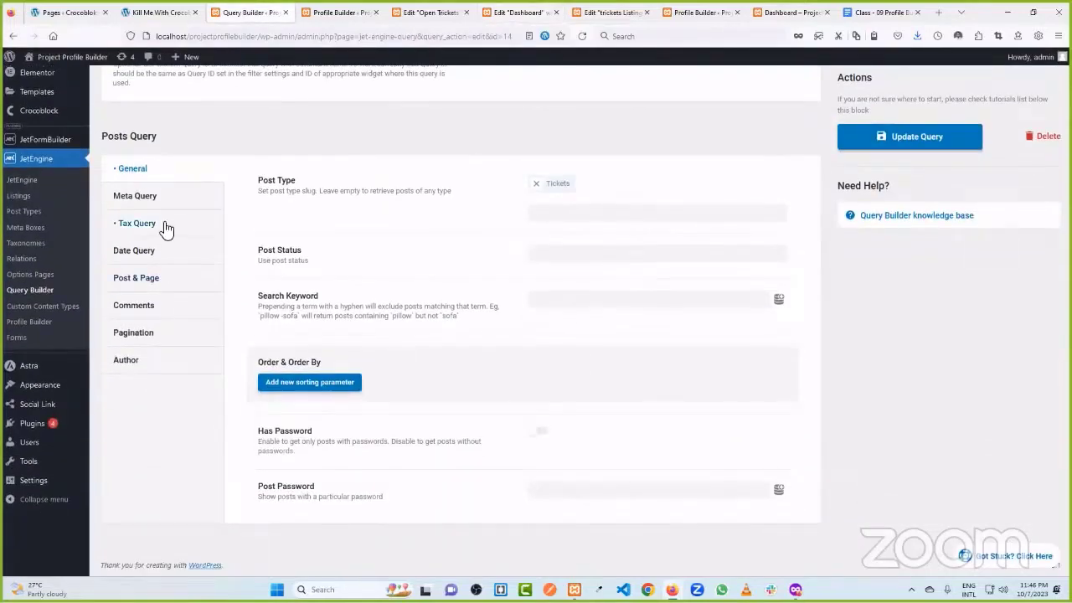
- Re-save the For Open Tickets query with its Tax Query term left as Open
{"action": "left_click", "coordinate": [165, 224]}
{"action": "left_click_drag", "start_coordinate": [558, 353], "coordinate": [495, 345]}
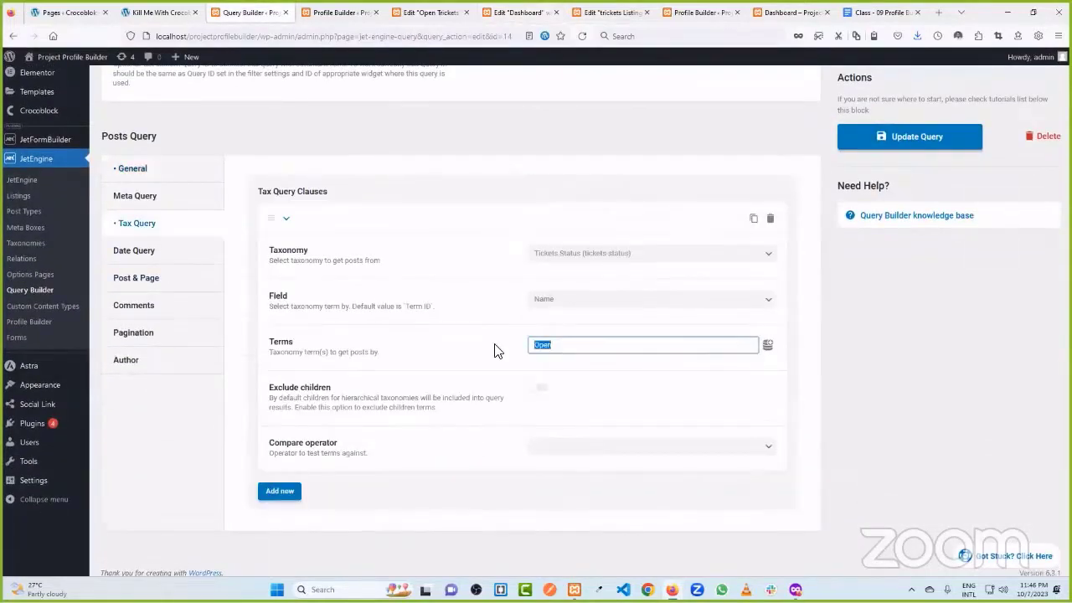
{"action": "type", "text": "Close"}
{"action": "left_click_drag", "start_coordinate": [571, 345], "coordinate": [505, 350]}
{"action": "key", "text": "BackSpace"}
{"action": "left_click", "coordinate": [921, 137]}
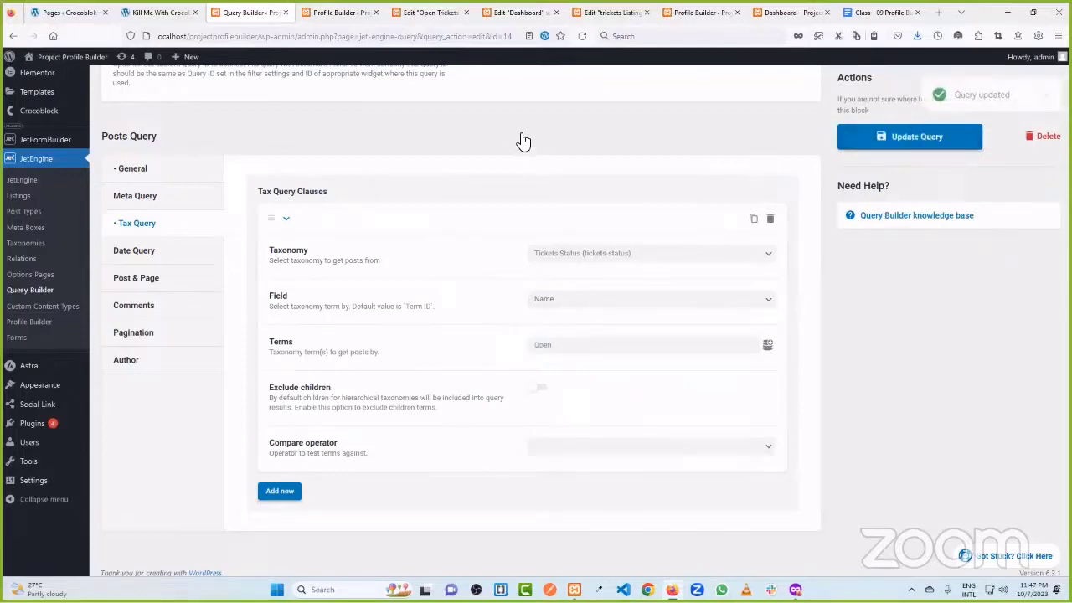
{"action": "scroll", "coordinate": [468, 227], "scroll_direction": "up", "scroll_amount": 1}
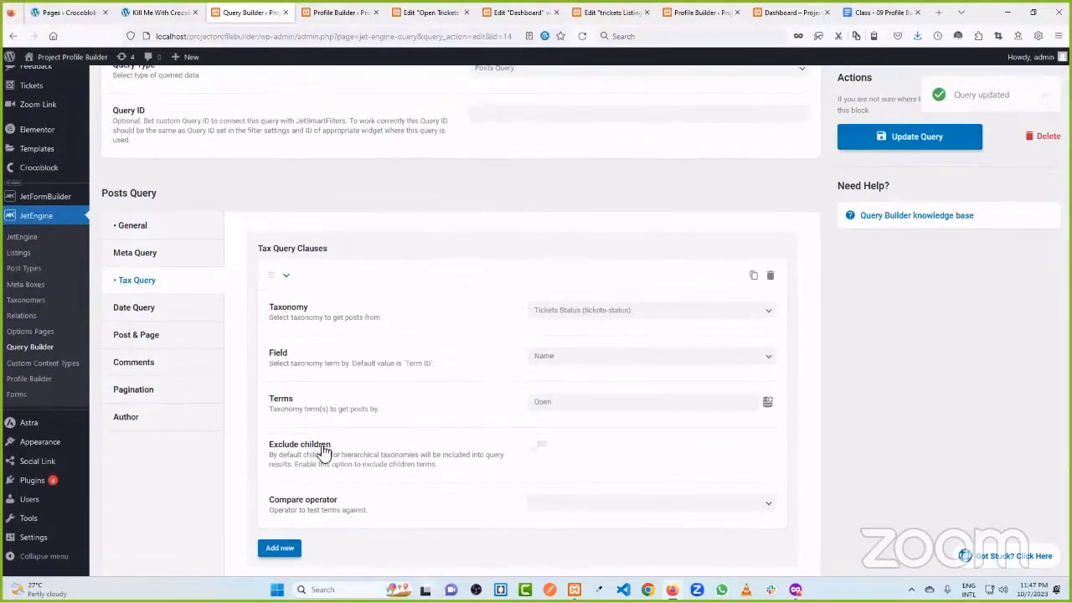
{"action": "scroll", "coordinate": [543, 405], "scroll_direction": "up", "scroll_amount": 3}
{"action": "left_click", "coordinate": [467, 10]}
- Bring up the Open Tickets page editor and reload it to pick up the query
{"action": "left_click", "coordinate": [519, 12]}
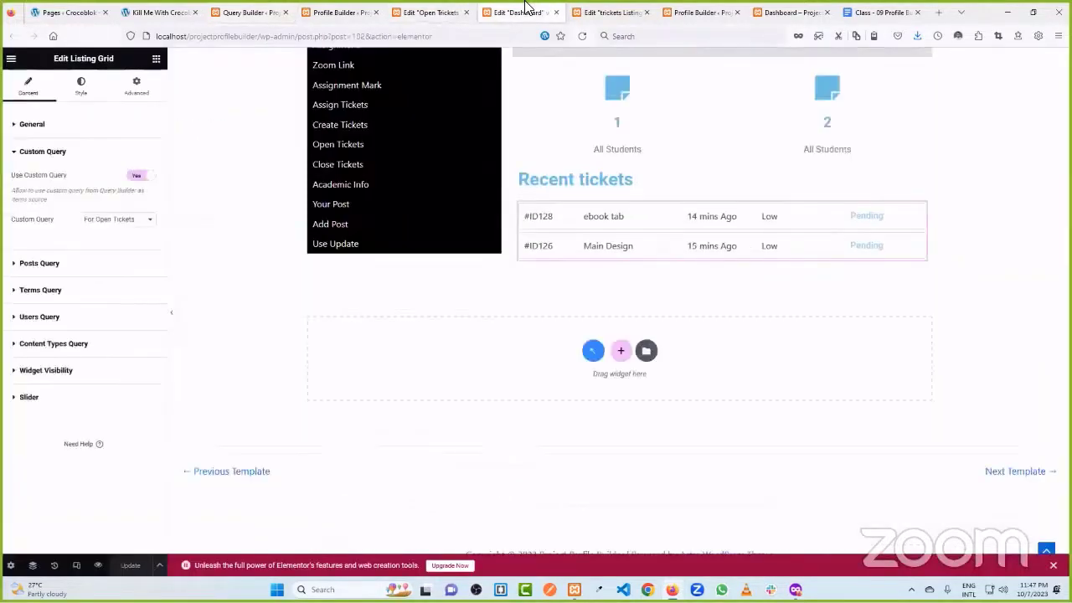
{"action": "left_click", "coordinate": [614, 12]}
{"action": "left_click", "coordinate": [419, 11]}
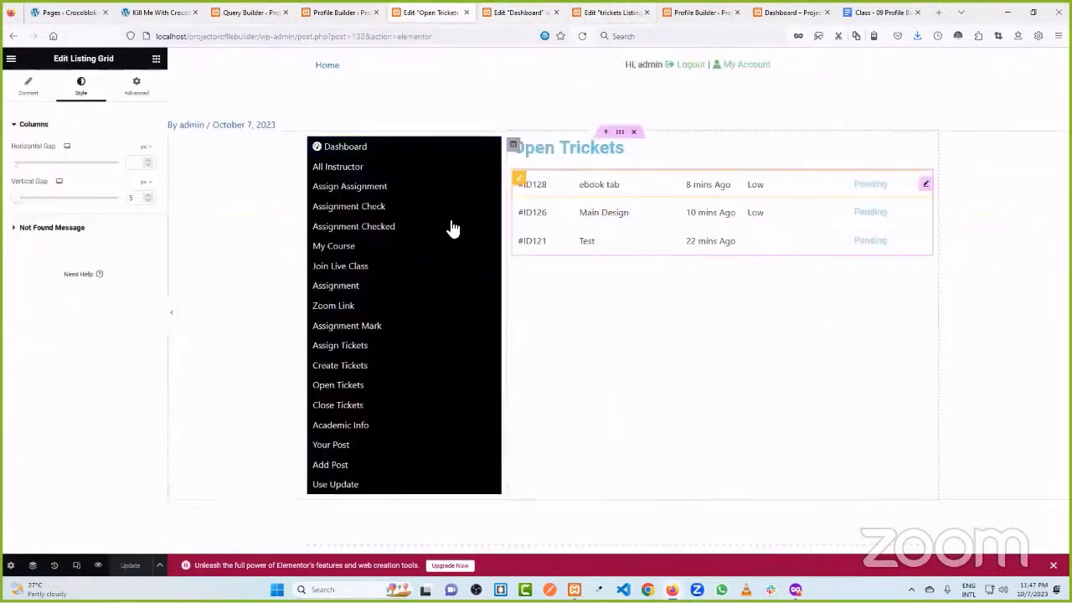
{"action": "left_click", "coordinate": [580, 37]}
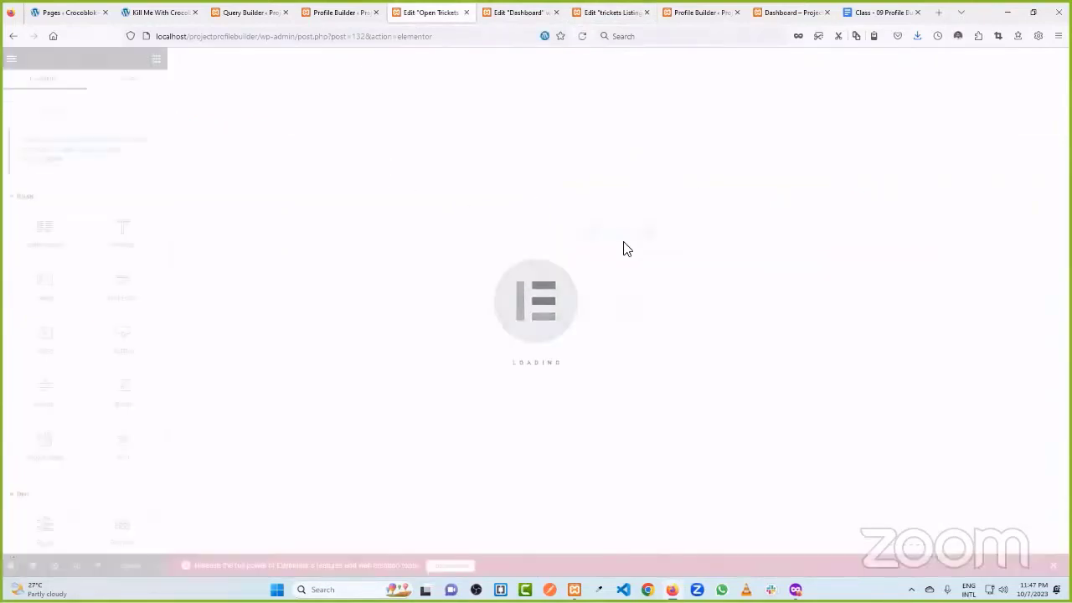
- Enable Use Custom Query on its Listing Grid and choose 'For Open Tickets'
{"action": "left_click", "coordinate": [926, 186]}
{"action": "scroll", "coordinate": [126, 305], "scroll_direction": "down", "scroll_amount": 5}
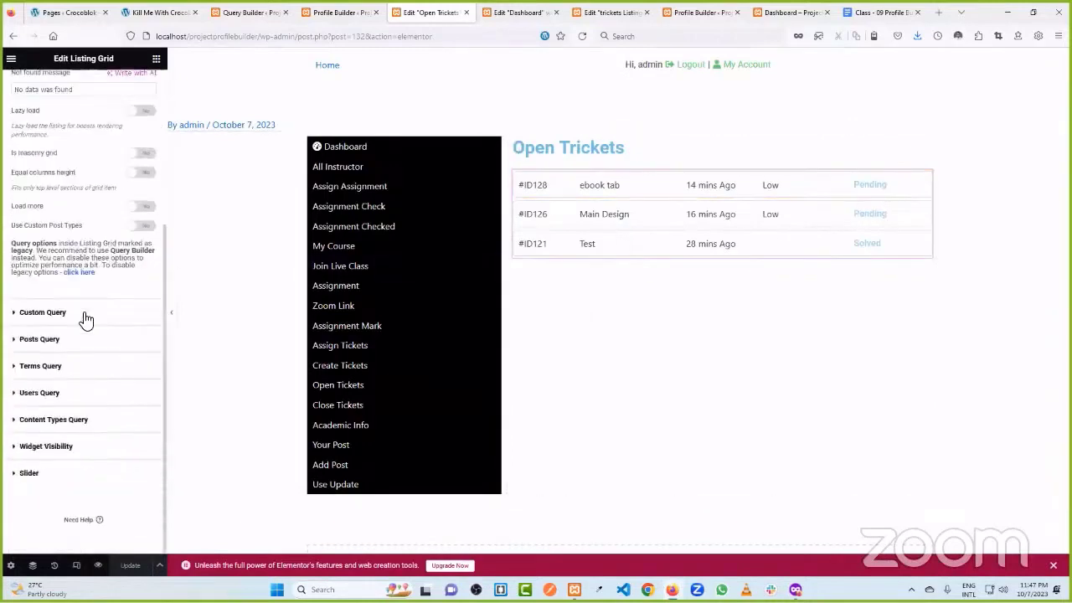
{"action": "left_click", "coordinate": [81, 312]}
{"action": "left_click", "coordinate": [143, 178]}
{"action": "left_click", "coordinate": [126, 220]}
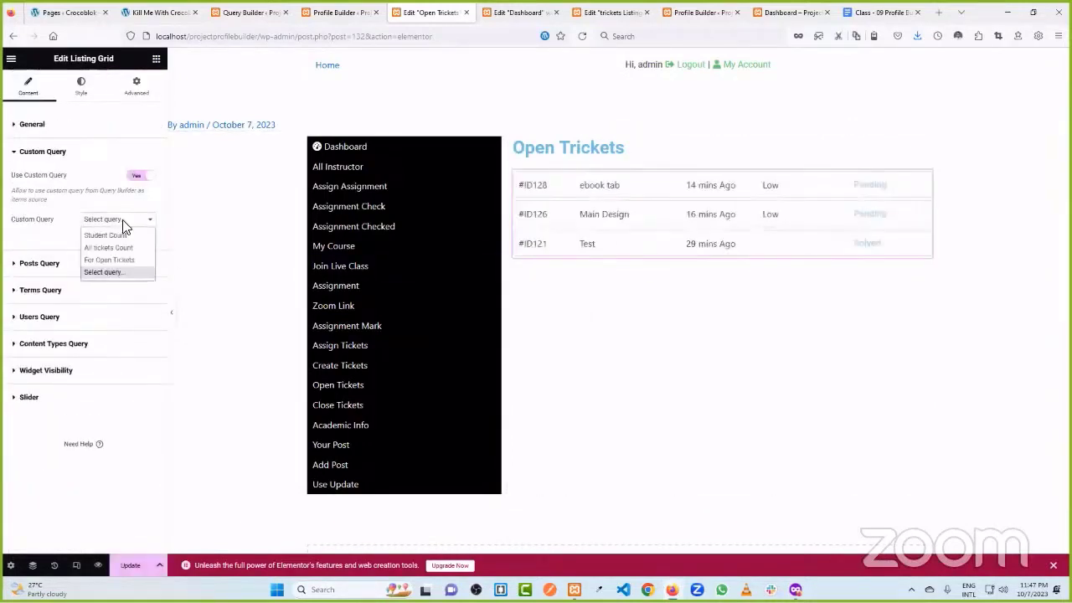
{"action": "left_click", "coordinate": [119, 248]}
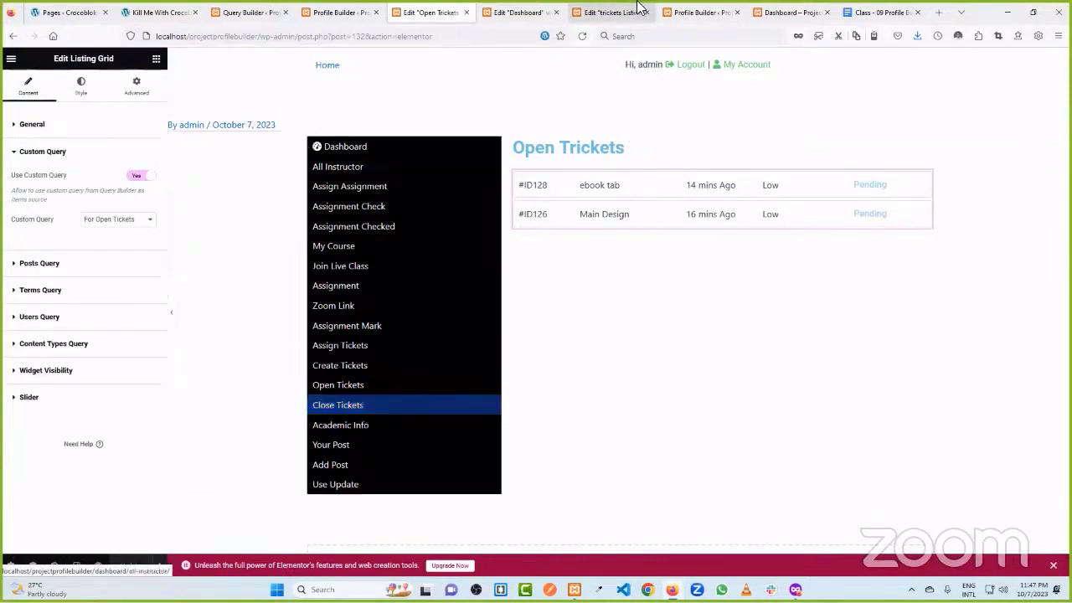
{"action": "left_click", "coordinate": [784, 12]}
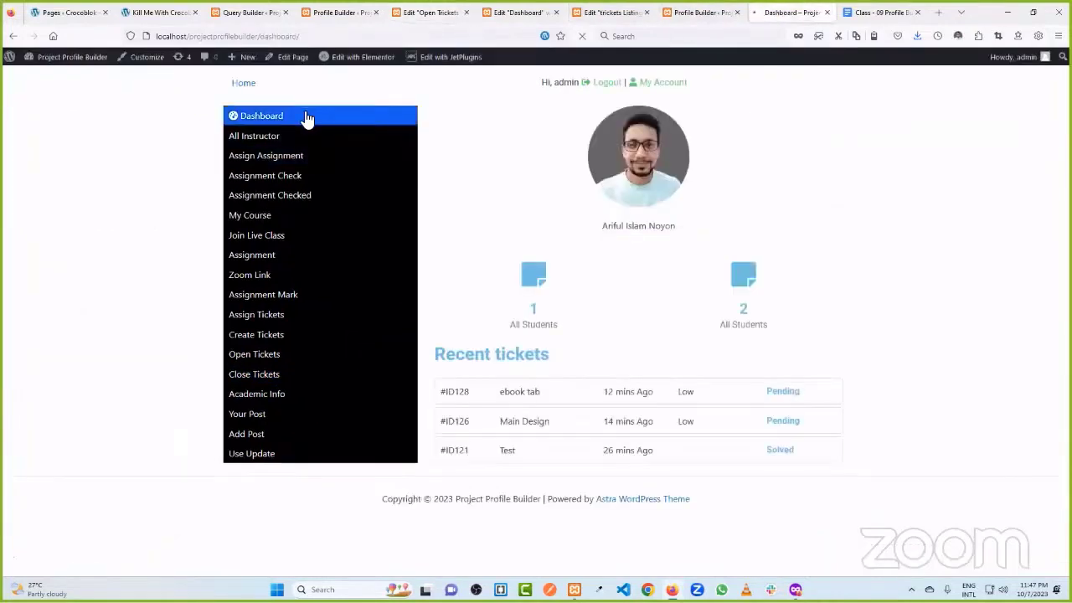
- Reload the Dashboard to check the filtered tickets, then close the listing, Dashboard and Open Tickets editor tabs
{"action": "left_click", "coordinate": [307, 115]}
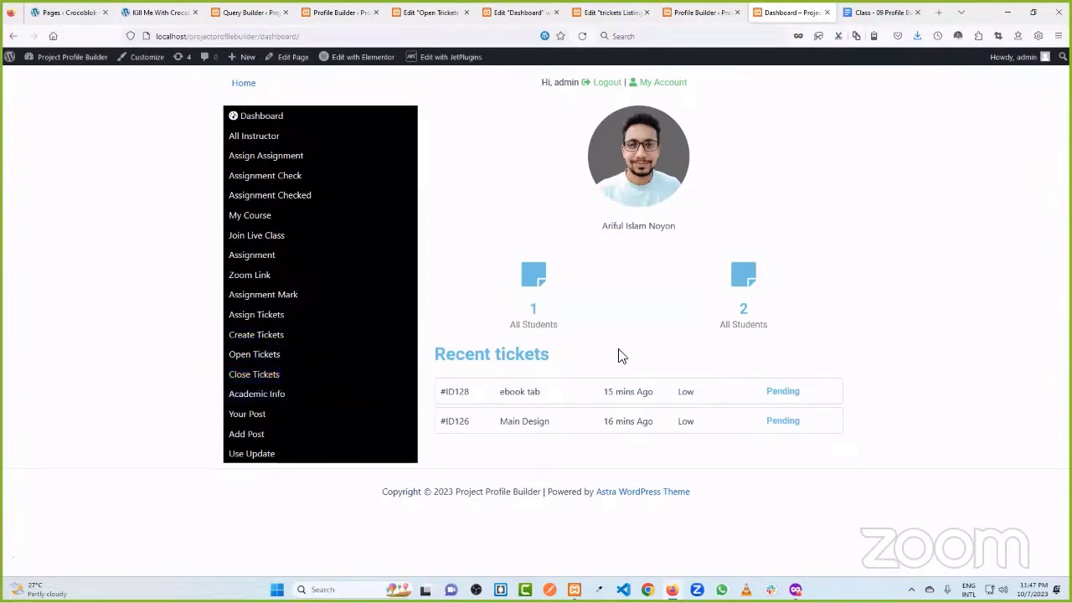
{"action": "left_click", "coordinate": [644, 13]}
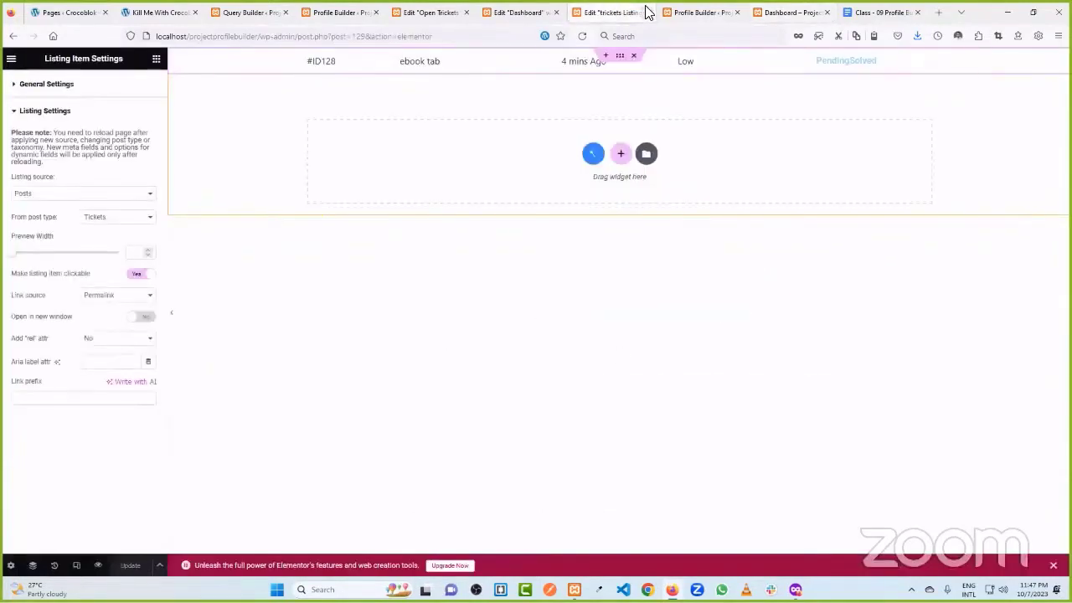
{"action": "left_click", "coordinate": [646, 11]}
{"action": "left_click", "coordinate": [515, 13]}
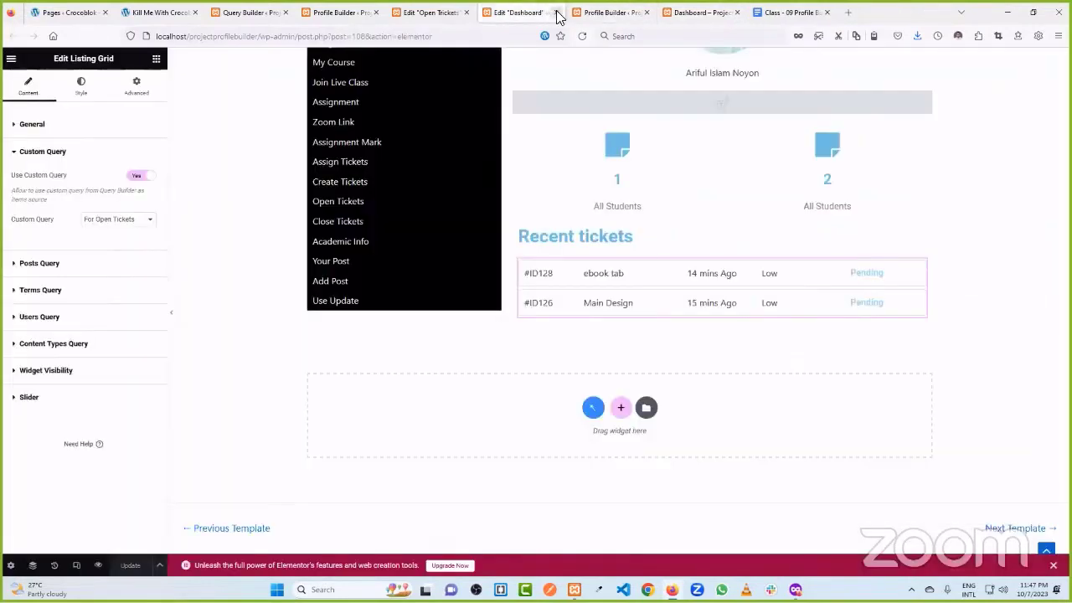
{"action": "left_click", "coordinate": [556, 13]}
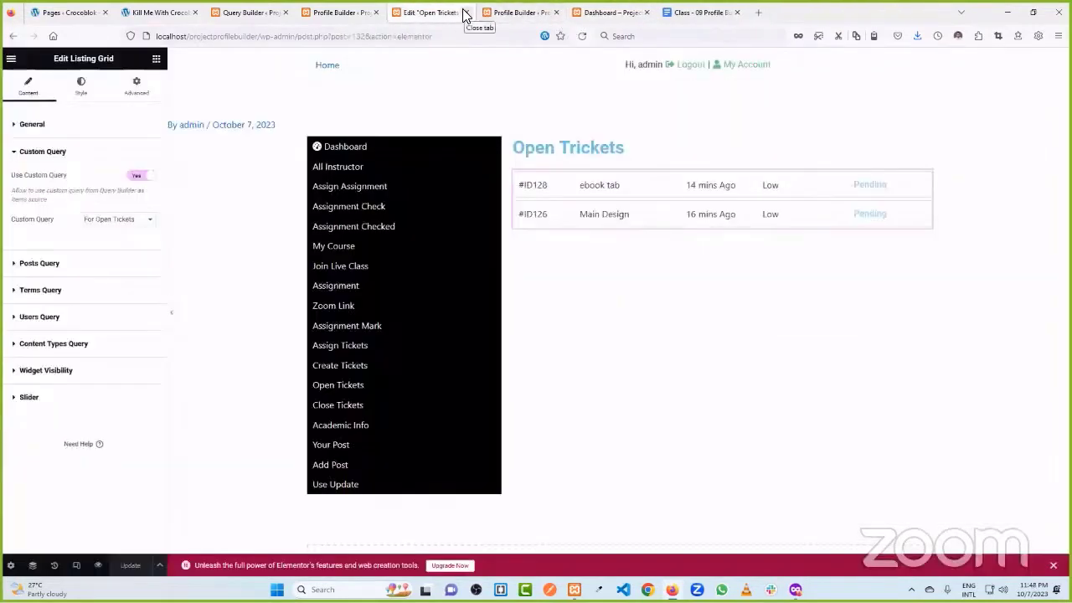
{"action": "left_click", "coordinate": [465, 15]}
- Close the extra Profile Builder tab and show the front-end Dashboard
{"action": "left_click", "coordinate": [339, 12]}
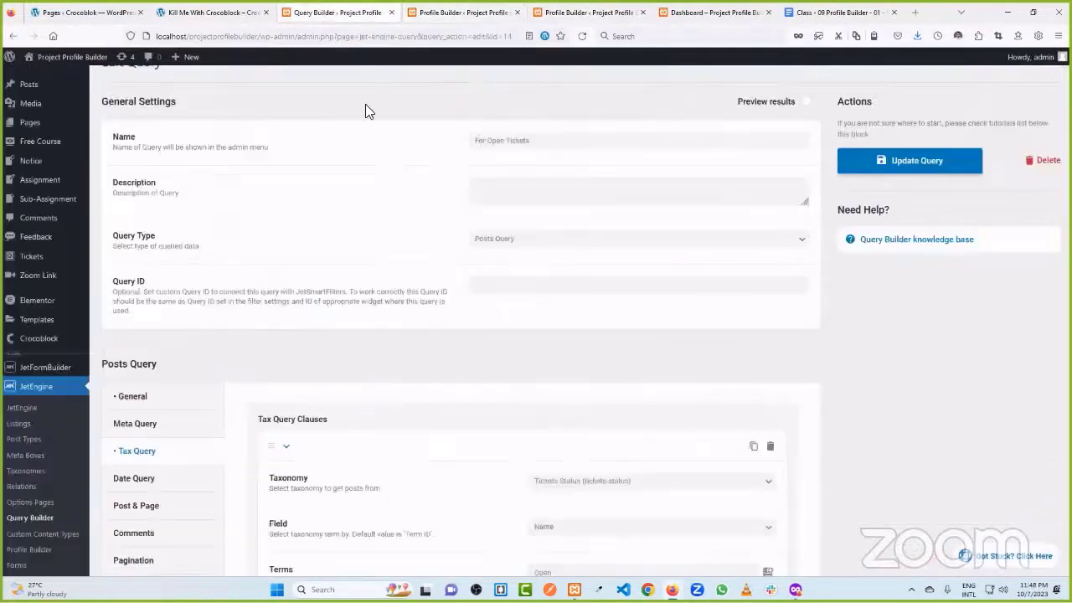
{"action": "scroll", "coordinate": [361, 164], "scroll_direction": "up", "scroll_amount": 1}
{"action": "left_click", "coordinate": [590, 12]}
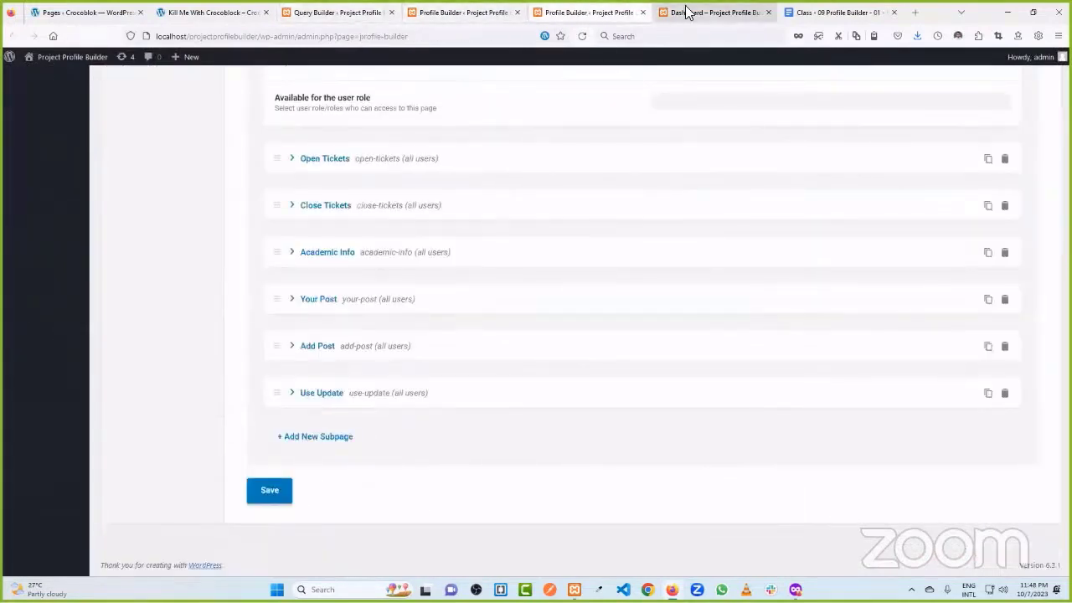
{"action": "left_click", "coordinate": [470, 10]}
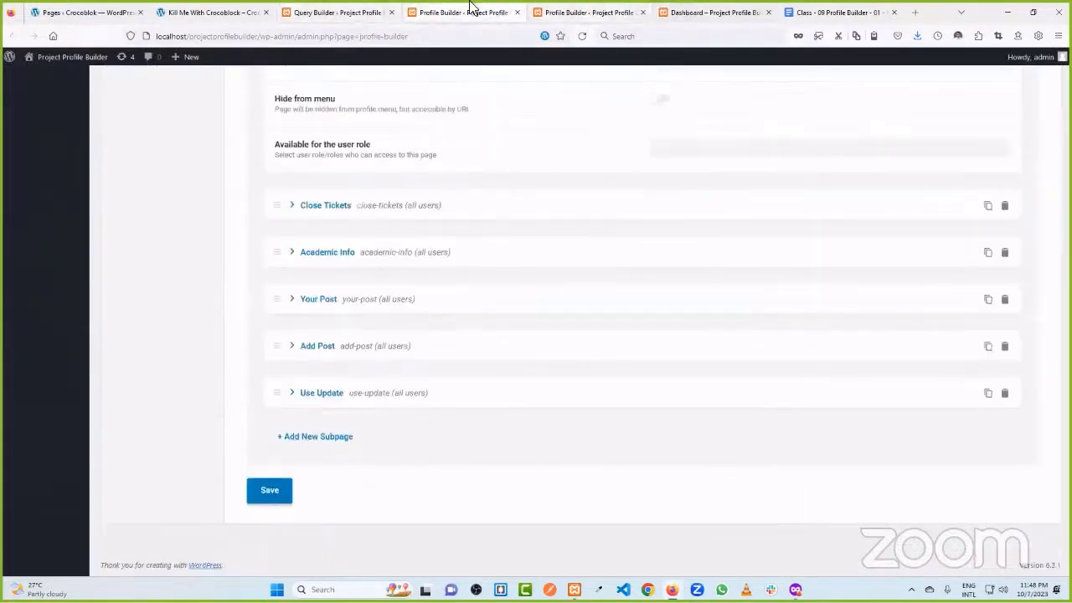
{"action": "left_click", "coordinate": [516, 13]}
{"action": "left_click", "coordinate": [586, 13]}
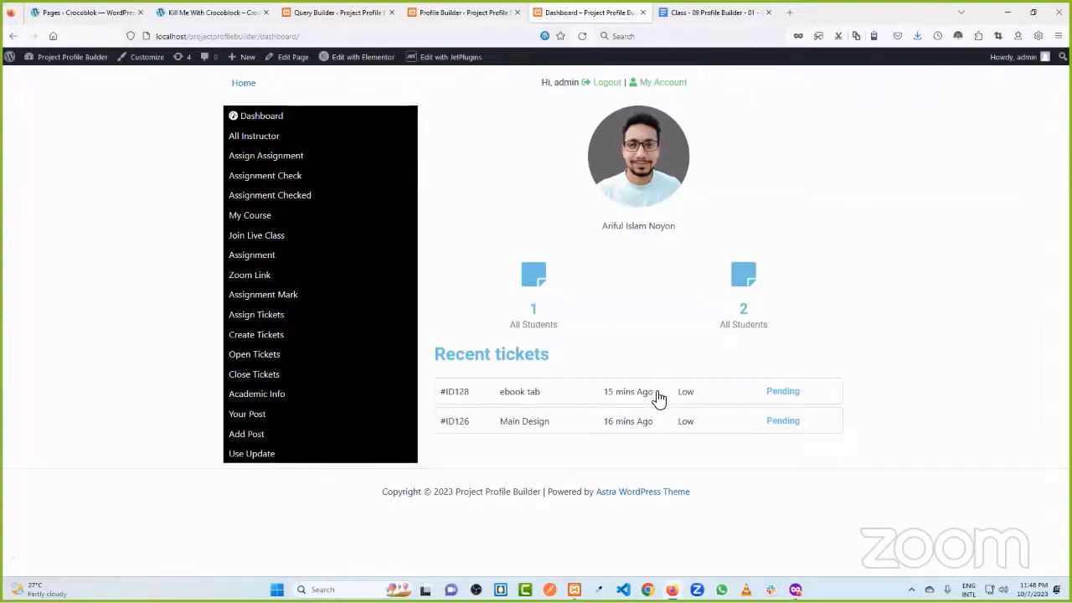
- Open the JetThemeCore Theme Builder in a new tab
{"action": "left_click", "coordinate": [376, 10]}
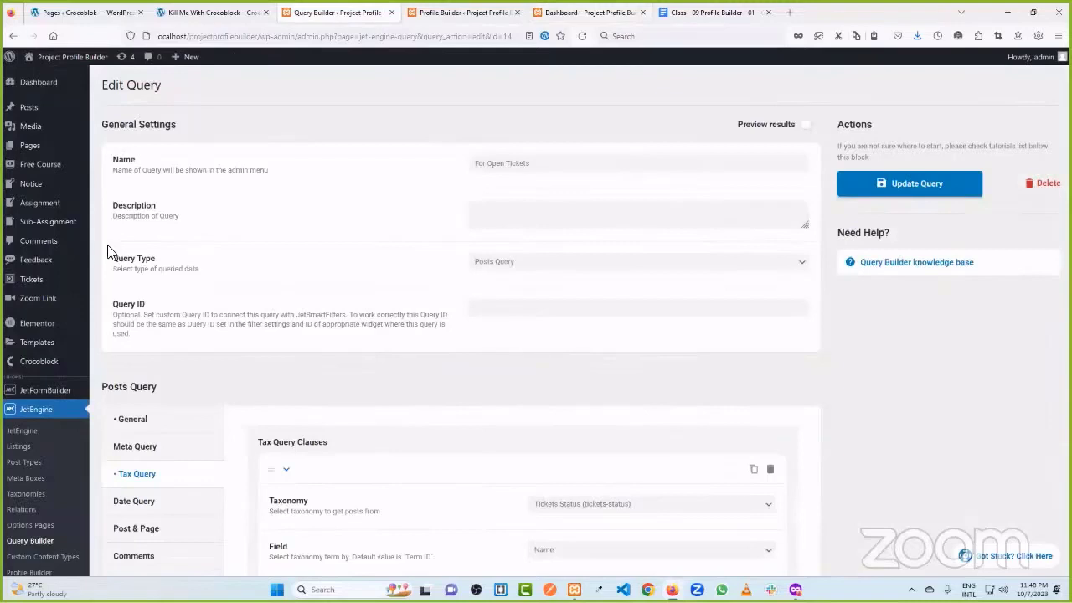
{"action": "mouse_move", "coordinate": [38, 346]}
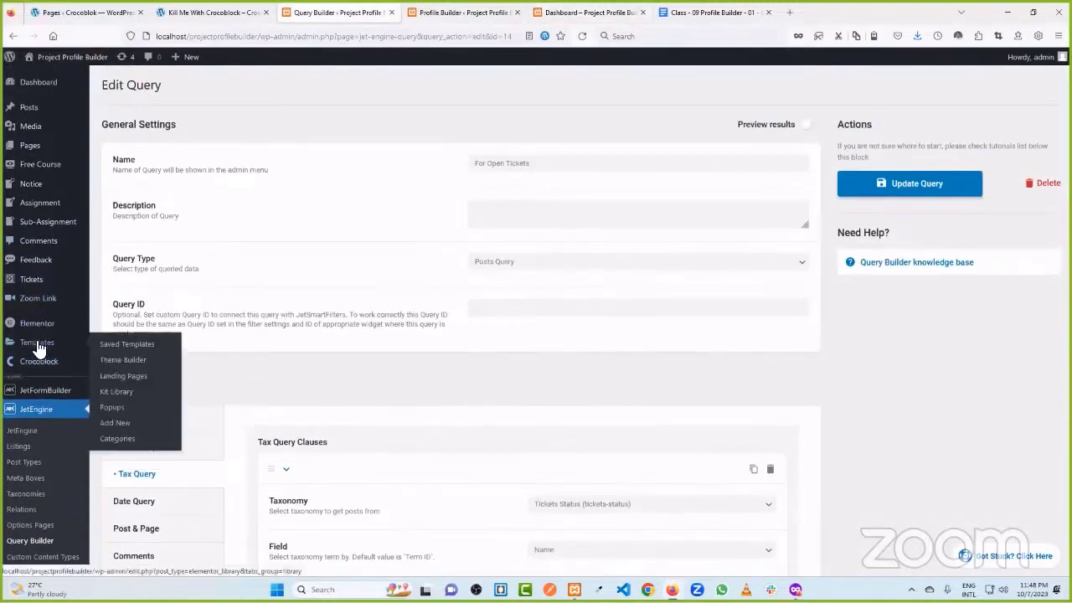
{"action": "left_click", "coordinate": [134, 360]}
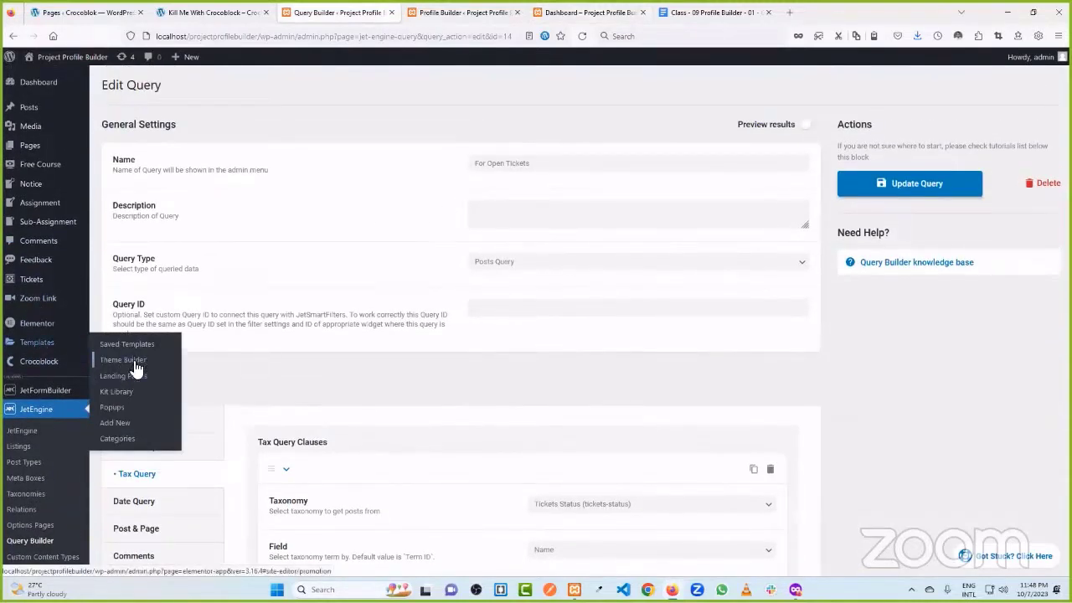
{"action": "left_click", "coordinate": [218, 13]}
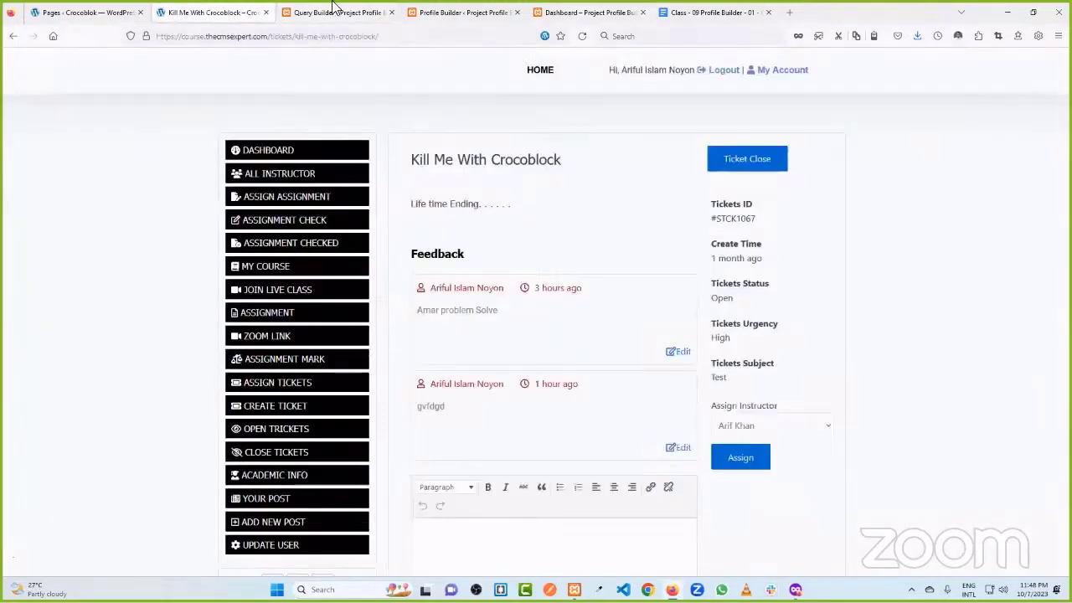
{"action": "left_click", "coordinate": [345, 13]}
{"action": "left_click", "coordinate": [12, 36]}
{"action": "mouse_move", "coordinate": [43, 172]}
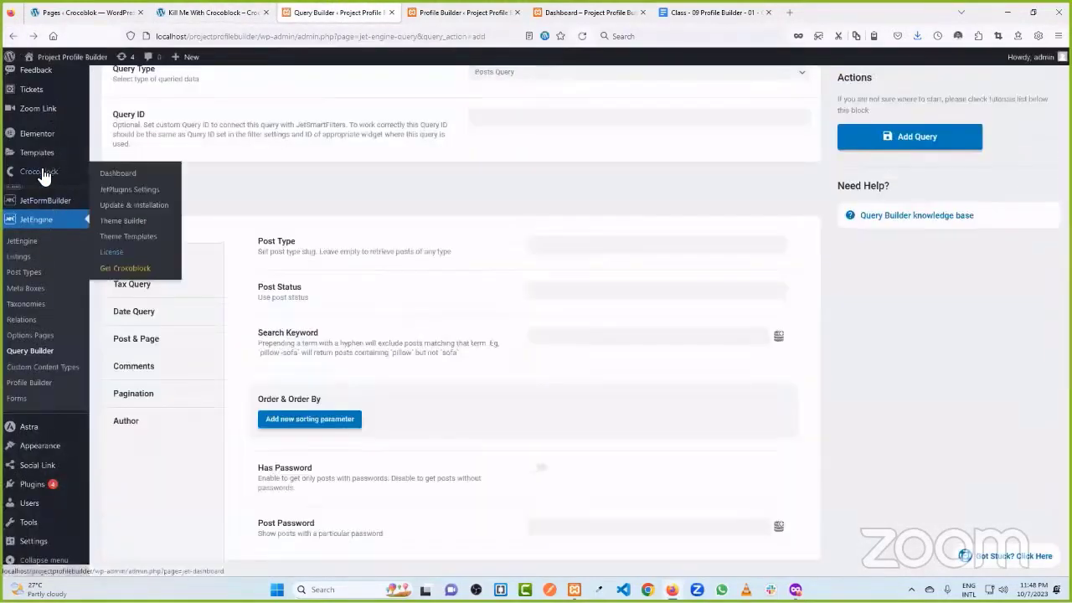
{"action": "middle_click", "coordinate": [131, 220]}
{"action": "left_click", "coordinate": [449, 12]}
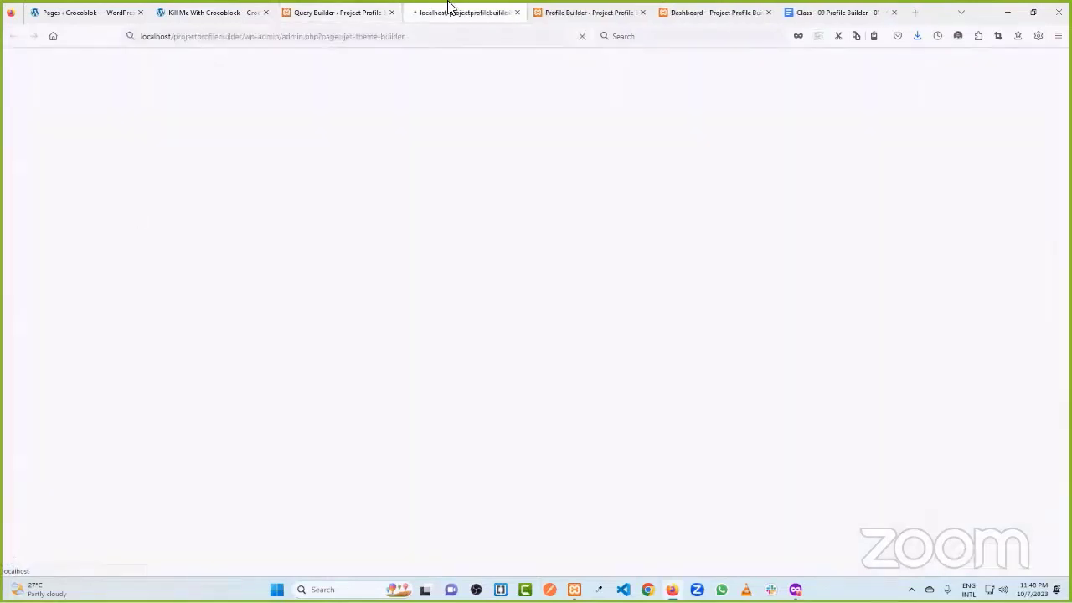
- Create a page template with condition Include > Singular > CPT Single > Tickets
{"action": "left_click", "coordinate": [220, 262]}
{"action": "left_click", "coordinate": [343, 322]}
{"action": "left_click", "coordinate": [408, 307]}
{"action": "left_click", "coordinate": [410, 337]}
{"action": "left_click", "coordinate": [572, 306]}
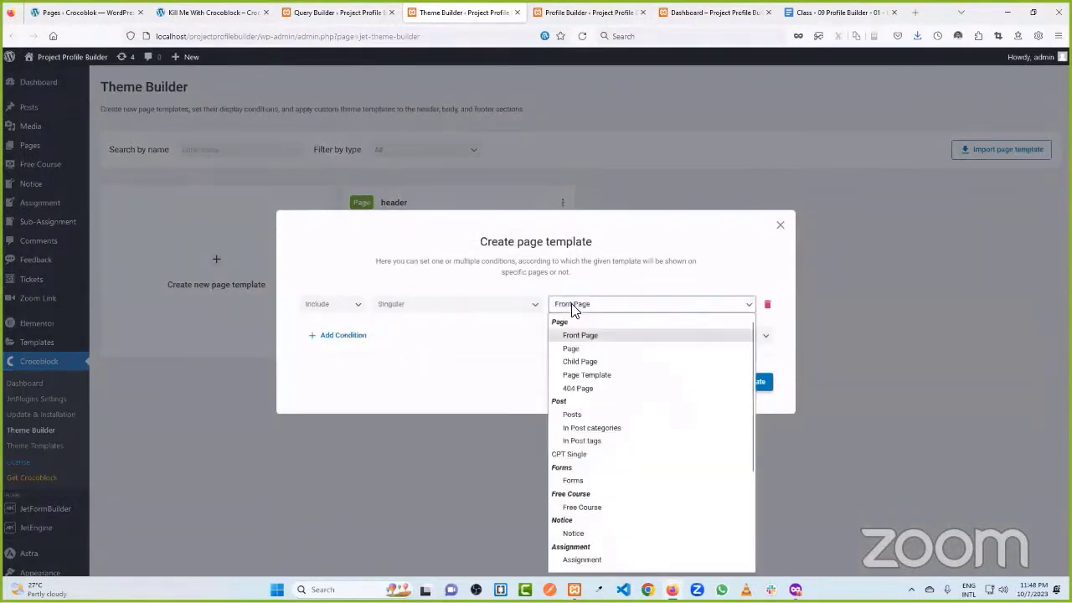
{"action": "left_click", "coordinate": [574, 454]}
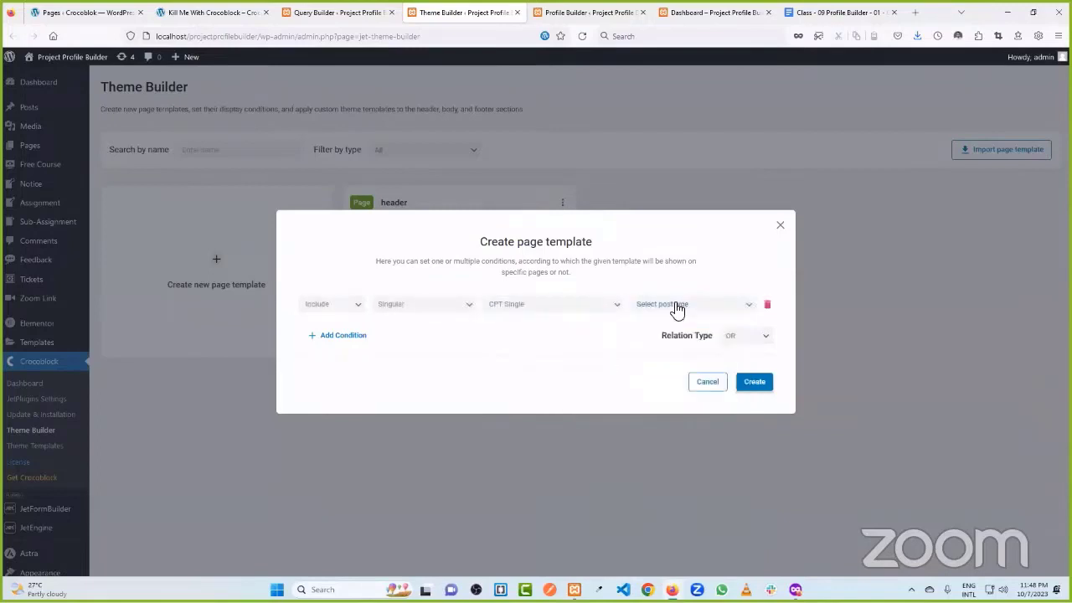
{"action": "left_click", "coordinate": [676, 306]}
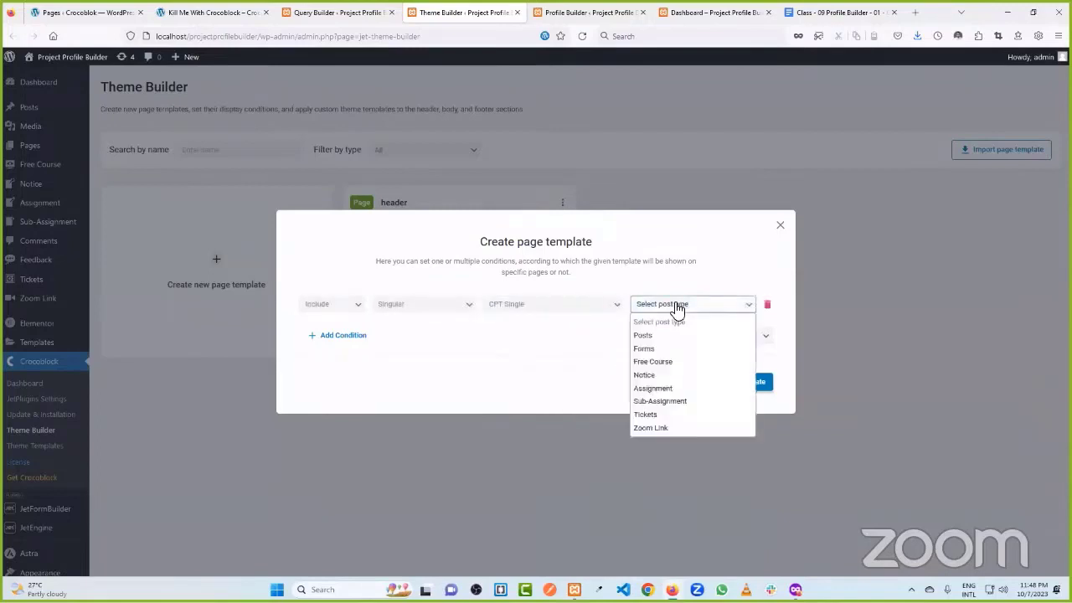
{"action": "left_click", "coordinate": [661, 413]}
{"action": "left_click", "coordinate": [755, 384]}
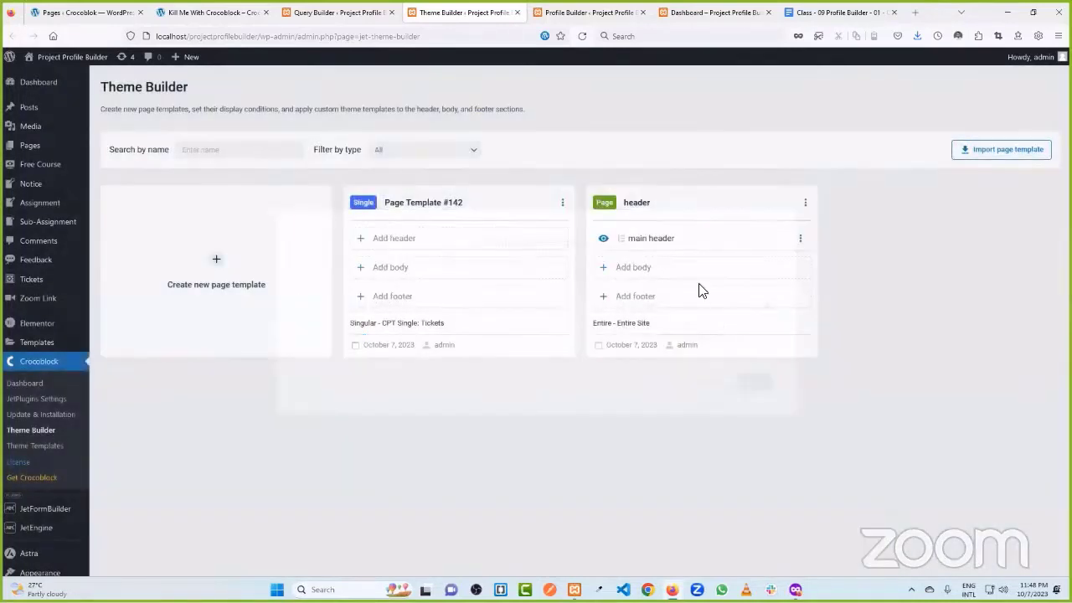
- Rename the template to 'Tickets Single Page', correcting the 'Trickets' typo
{"action": "left_click", "coordinate": [437, 241]}
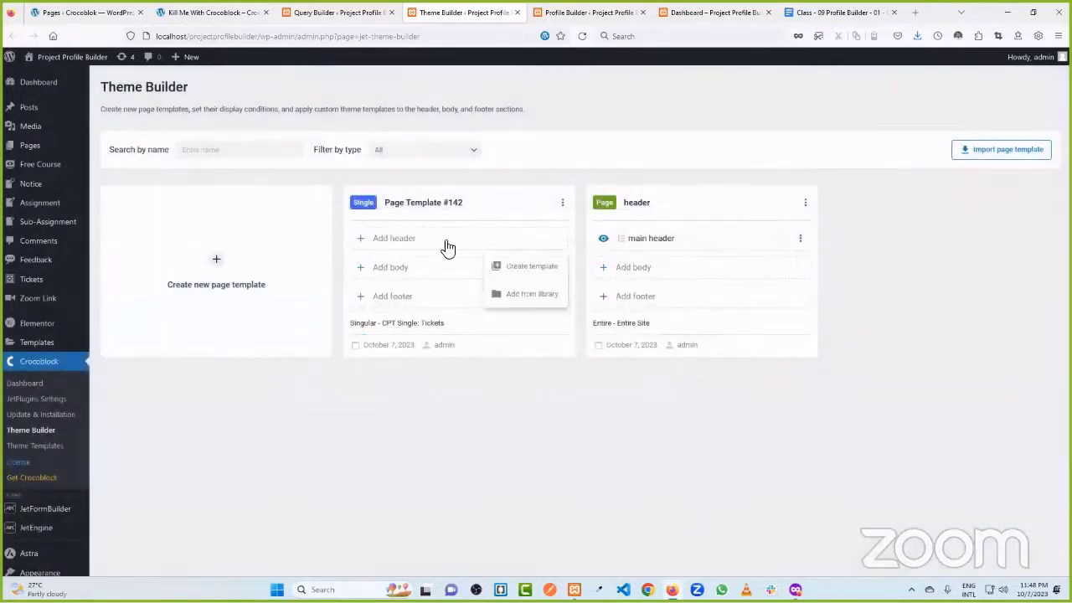
{"action": "left_click", "coordinate": [403, 268]}
{"action": "left_click", "coordinate": [475, 206]}
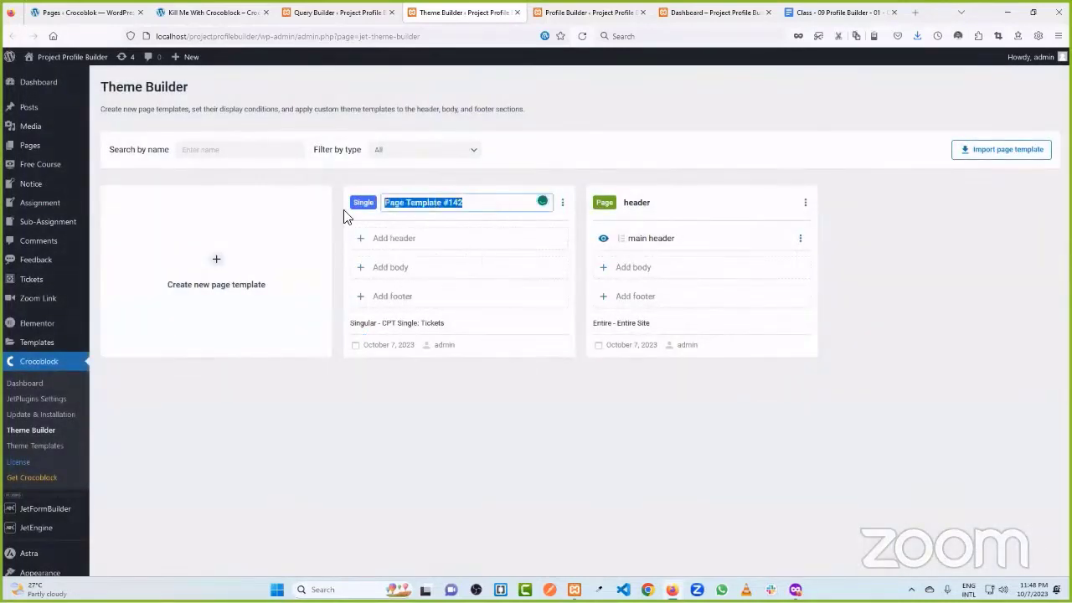
{"action": "type", "text": "C"}
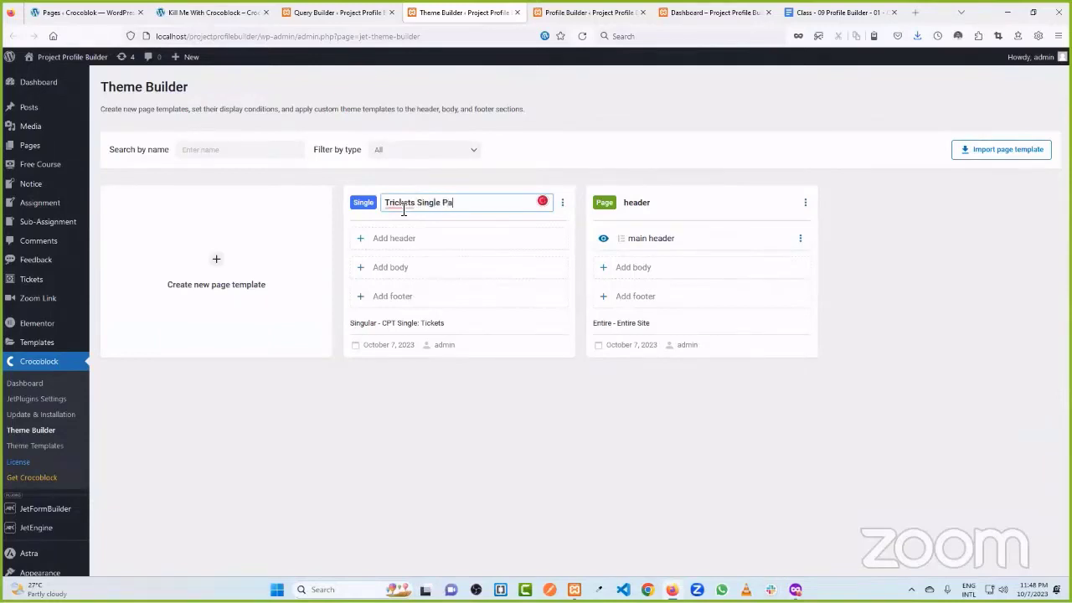
{"action": "right_click", "coordinate": [410, 210]}
{"action": "left_click", "coordinate": [410, 221]}
- Add a body as a new Elementor template named 'TCK Single'
{"action": "left_click", "coordinate": [419, 267]}
{"action": "left_click", "coordinate": [530, 295]}
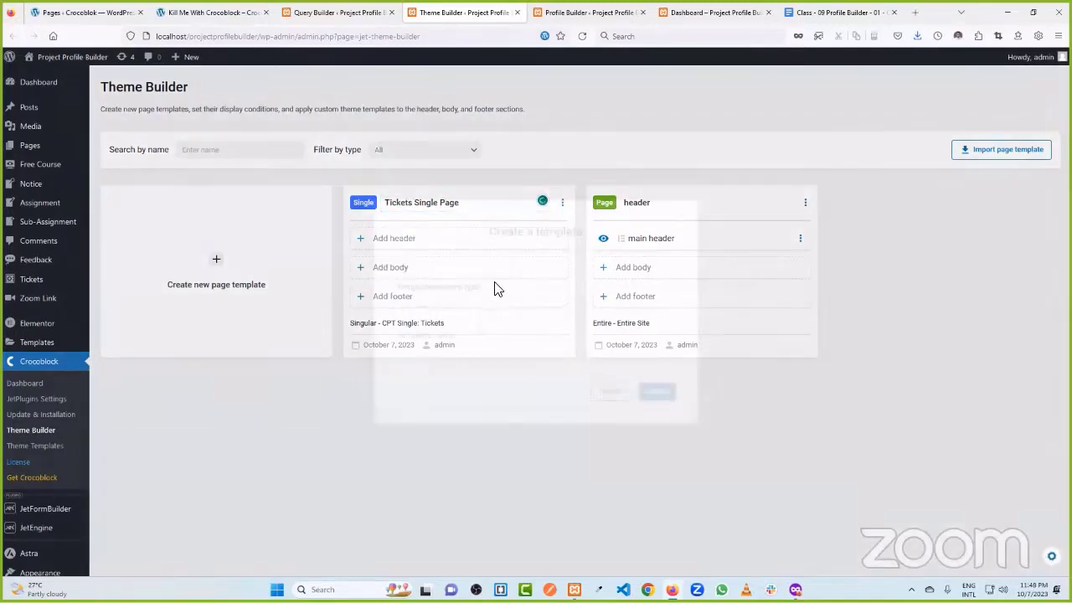
{"action": "left_click", "coordinate": [442, 313]}
{"action": "left_click", "coordinate": [462, 352]}
{"action": "left_click", "coordinate": [464, 355]}
{"action": "type", "text": "TCK S"}
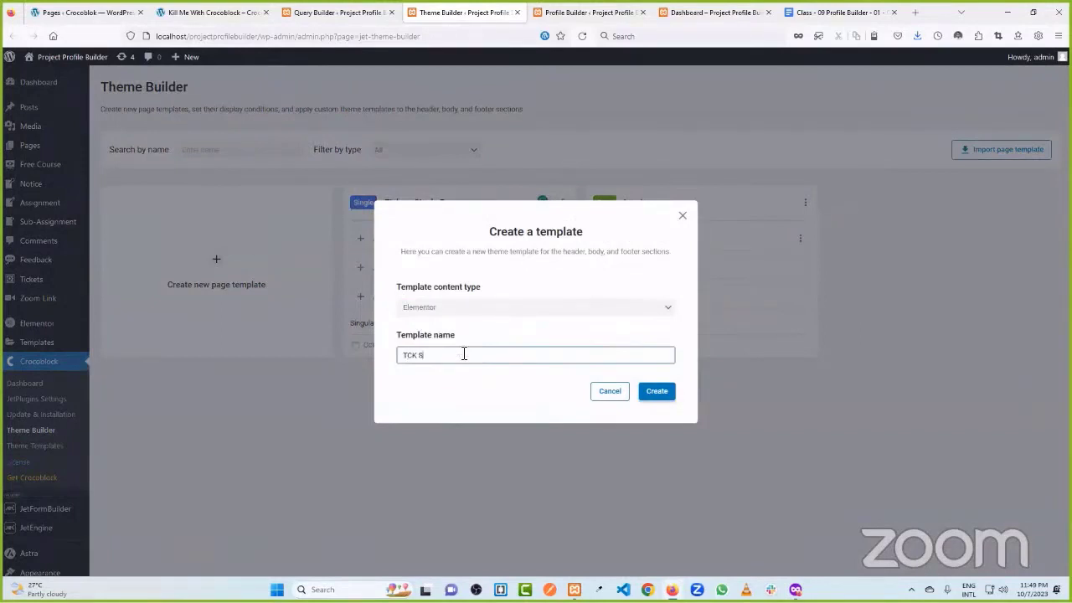
{"action": "left_click", "coordinate": [658, 392]}
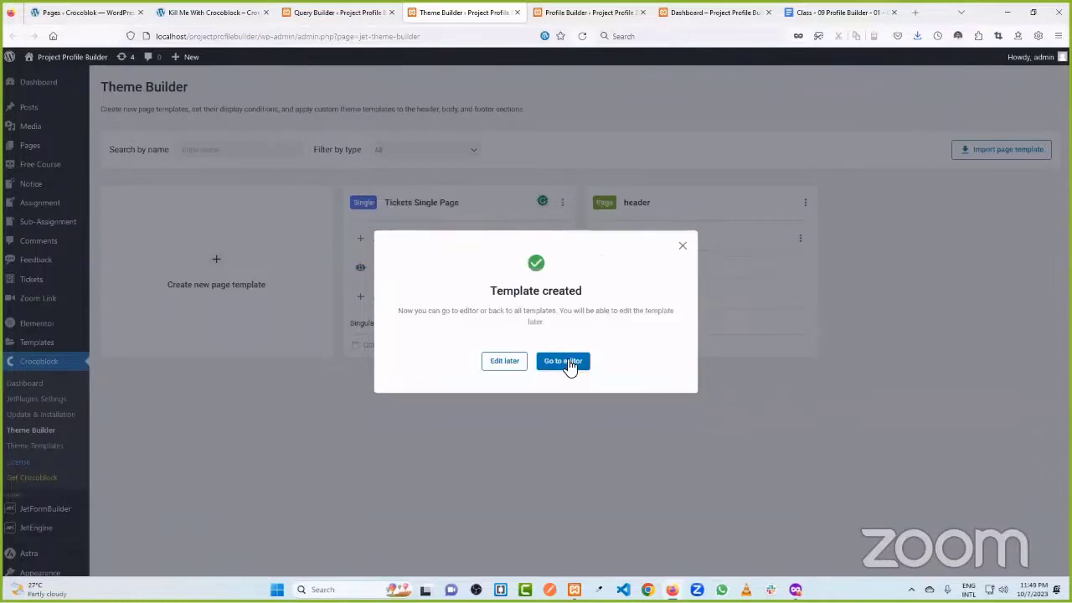
- Open TCK Single in Elementor, then the reference site's Kill Me With Crocoblock ticket via DASHBOARD
{"action": "left_click", "coordinate": [566, 361]}
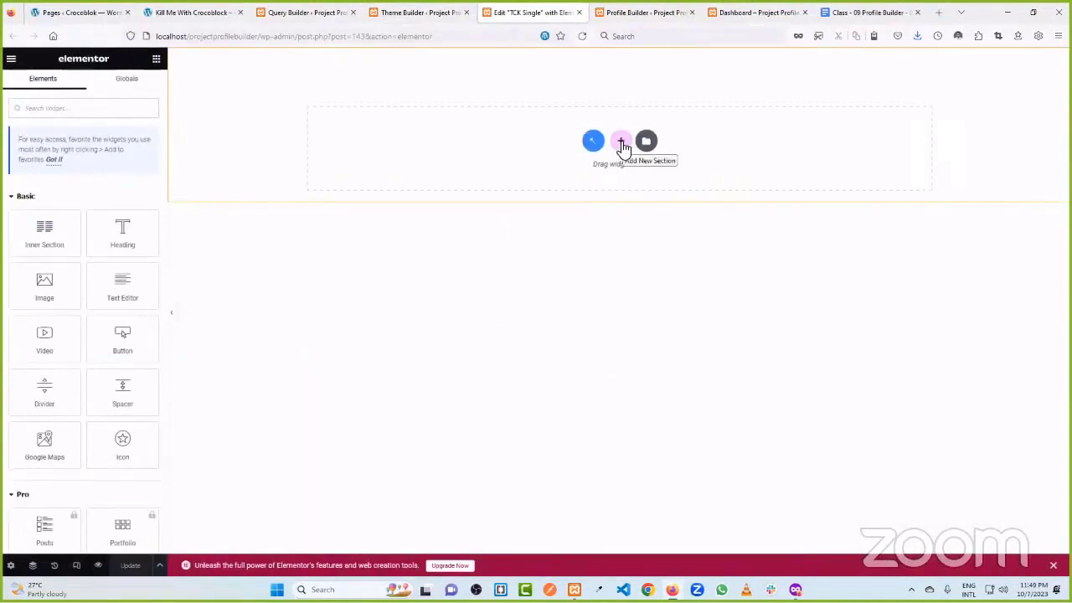
{"action": "left_click", "coordinate": [196, 12]}
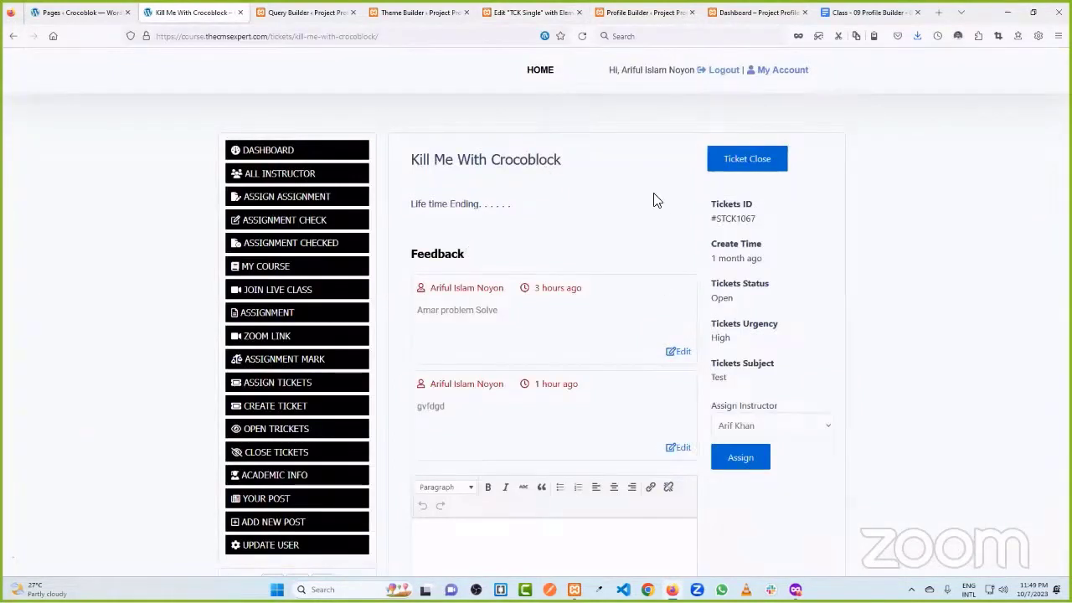
{"action": "left_click", "coordinate": [279, 162]}
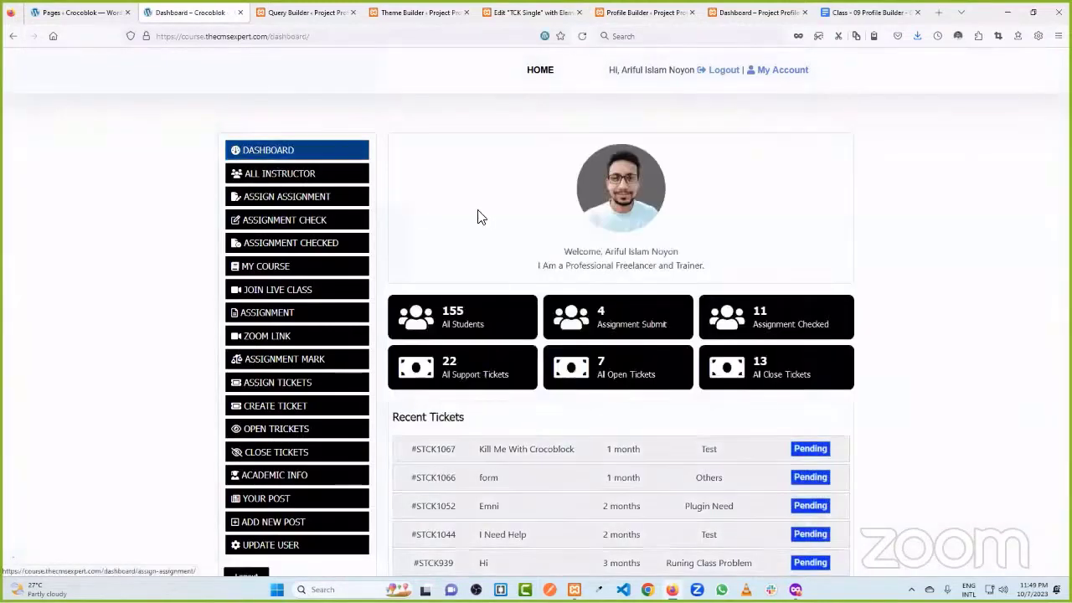
{"action": "scroll", "coordinate": [478, 216], "scroll_direction": "down", "scroll_amount": 2}
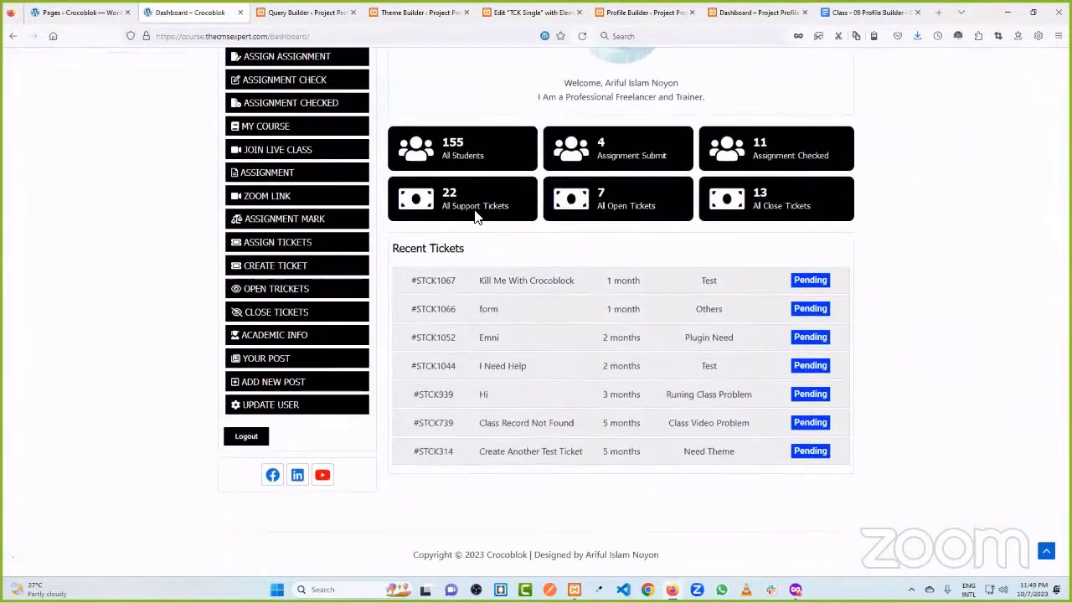
{"action": "left_click", "coordinate": [528, 288]}
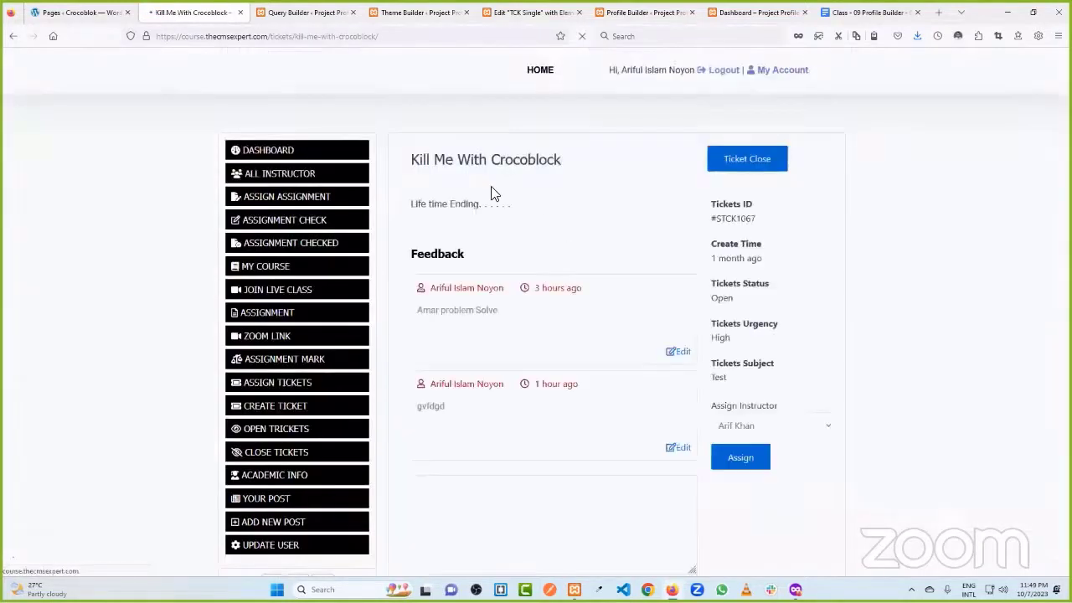
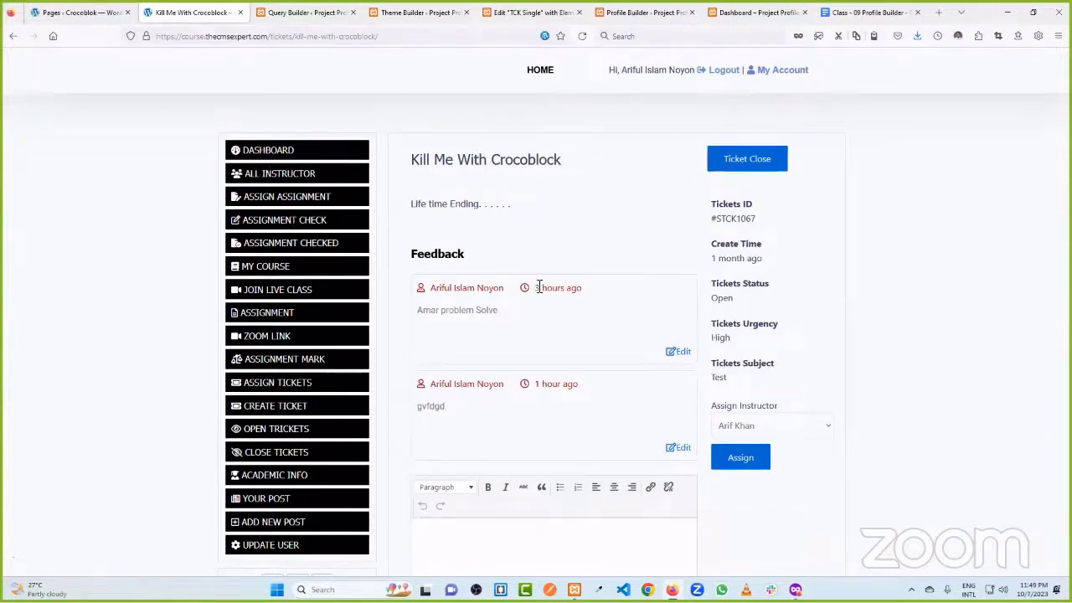
- Open the TCK Single template from the Theme Builder for editing
{"action": "left_click", "coordinate": [425, 12]}
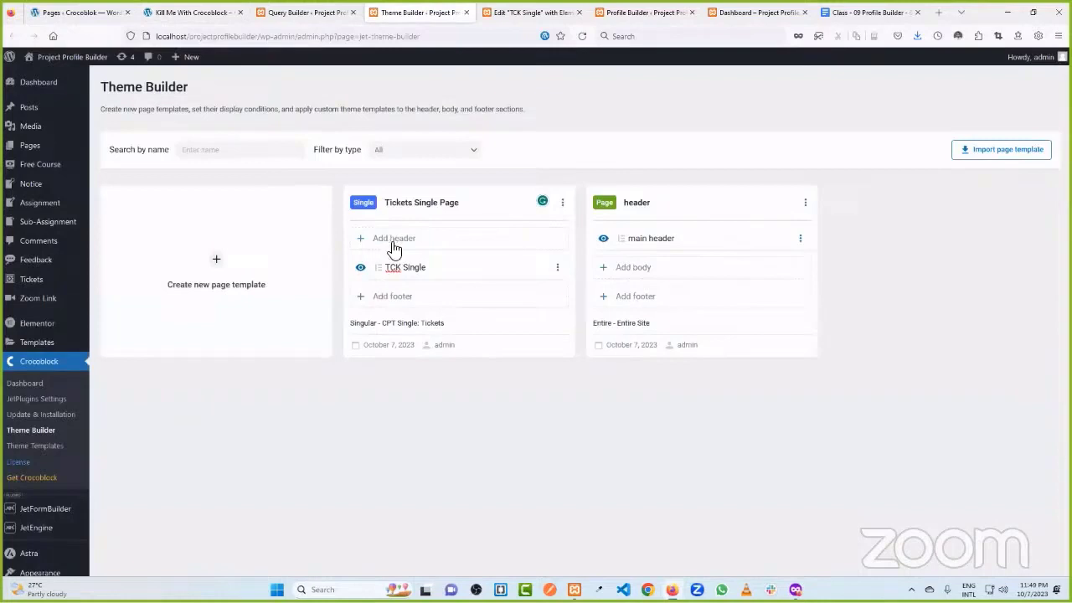
{"action": "left_click", "coordinate": [561, 269]}
{"action": "left_click", "coordinate": [551, 291]}
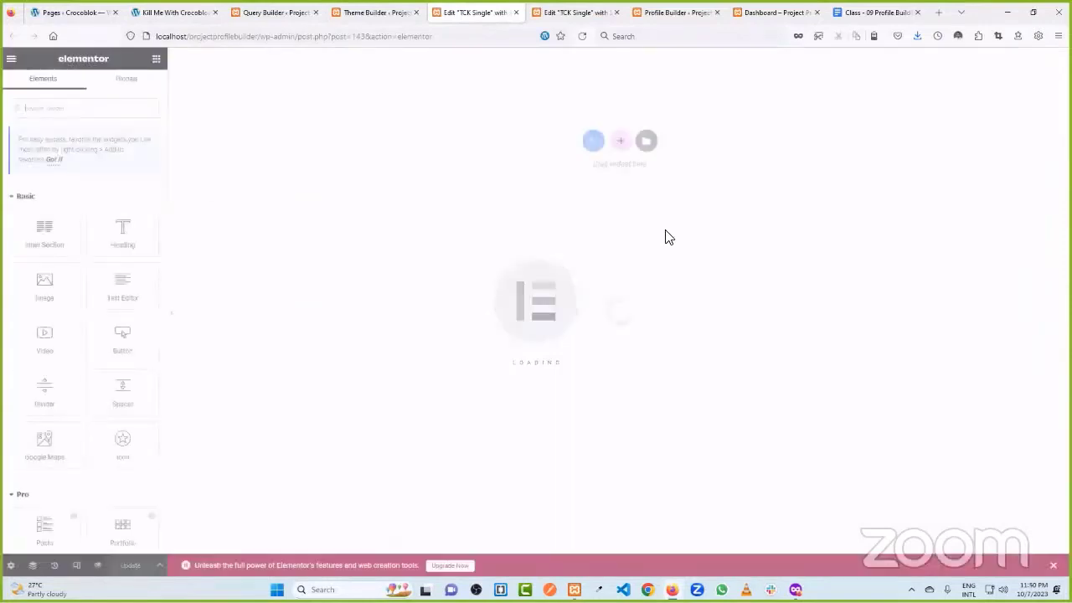
- Insert the Main Design section from My Templates, applying its settings
{"action": "left_click", "coordinate": [646, 143]}
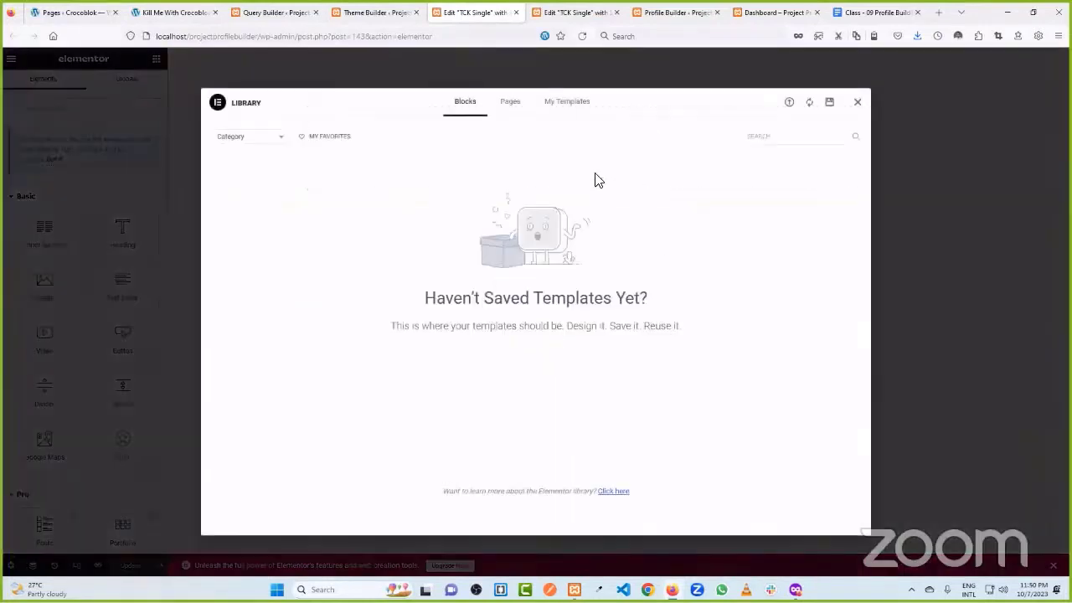
{"action": "left_click", "coordinate": [582, 116]}
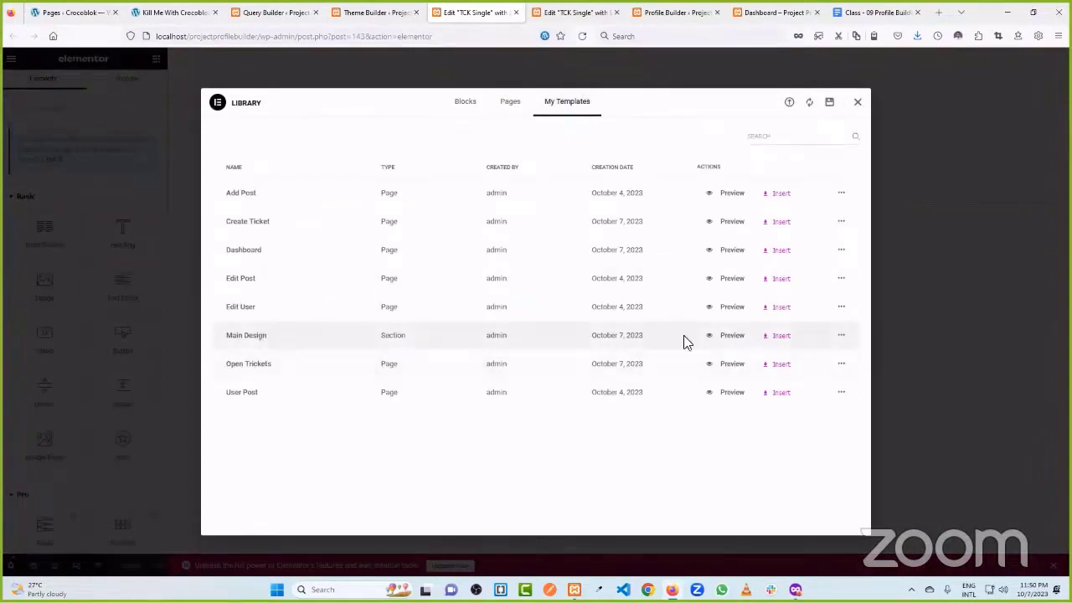
{"action": "left_click", "coordinate": [779, 336]}
{"action": "left_click", "coordinate": [629, 343]}
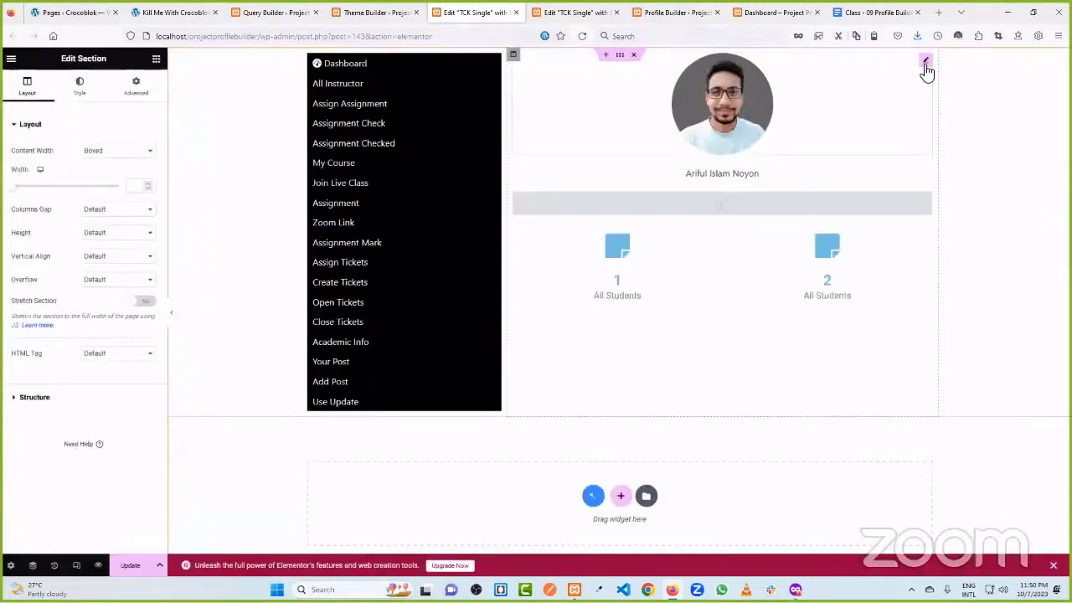
- Delete the profile image, name heading, grey bar and student counters, leaving only the menu
{"action": "right_click", "coordinate": [926, 70]}
{"action": "left_click", "coordinate": [957, 288]}
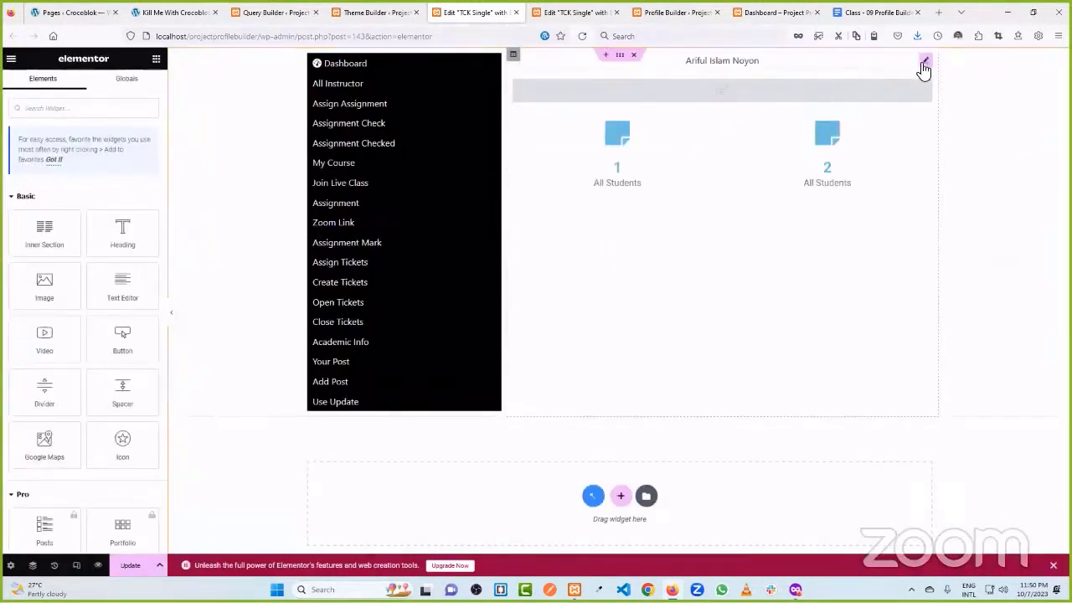
{"action": "right_click", "coordinate": [924, 67]}
{"action": "left_click", "coordinate": [954, 285]}
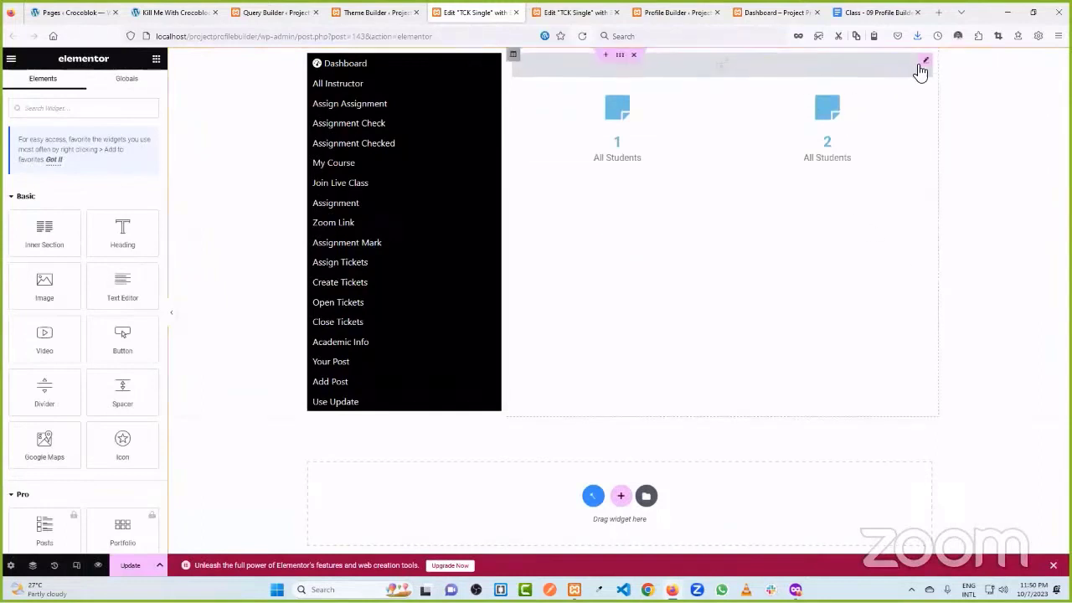
{"action": "right_click", "coordinate": [920, 65]}
{"action": "left_click", "coordinate": [951, 282]}
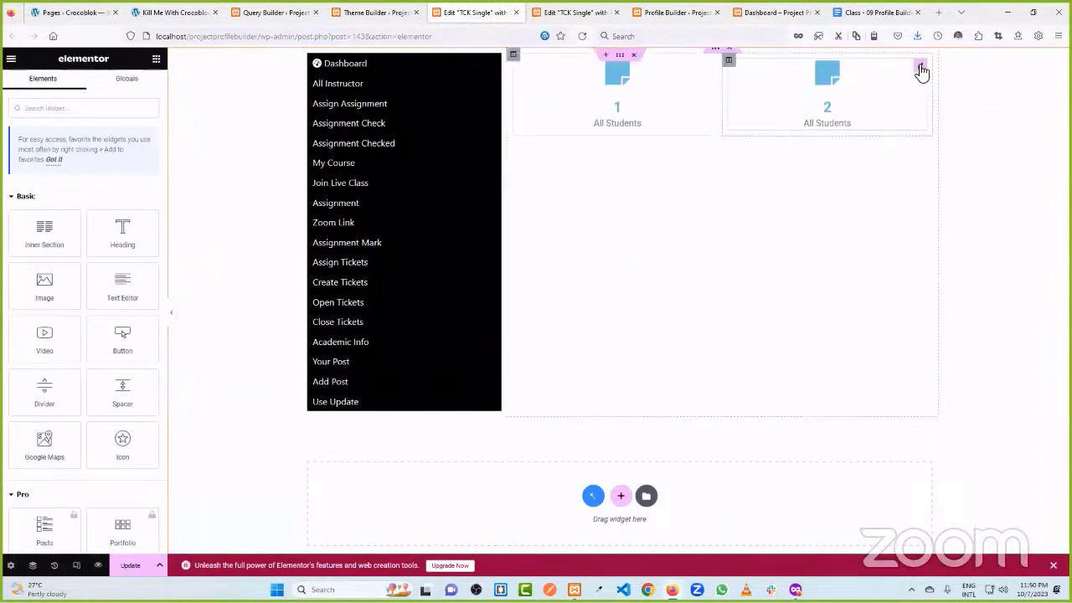
{"action": "left_click", "coordinate": [732, 57]}
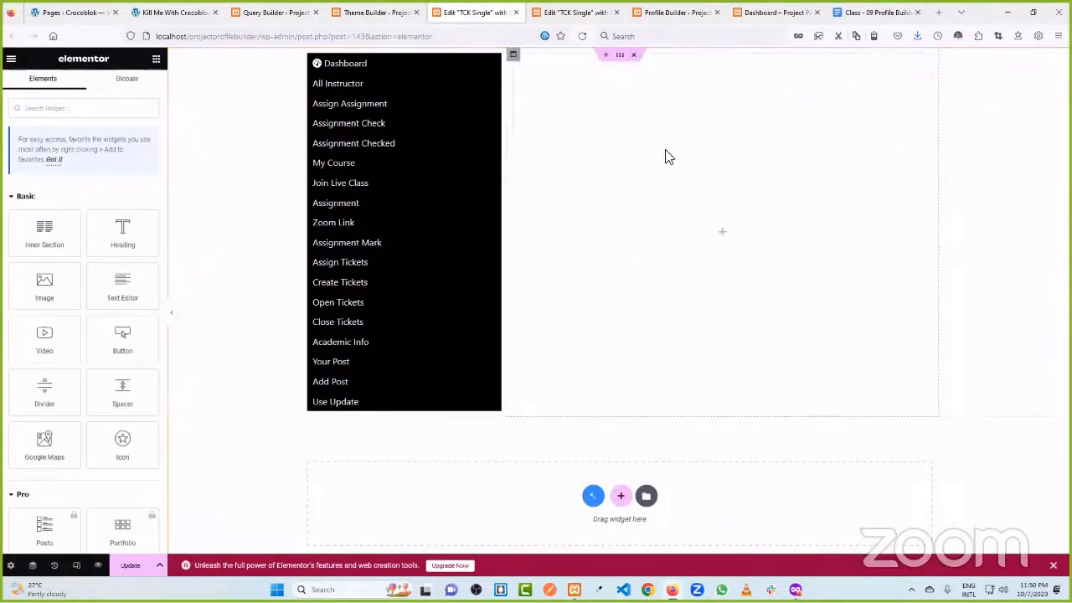
{"action": "left_click", "coordinate": [619, 55]}
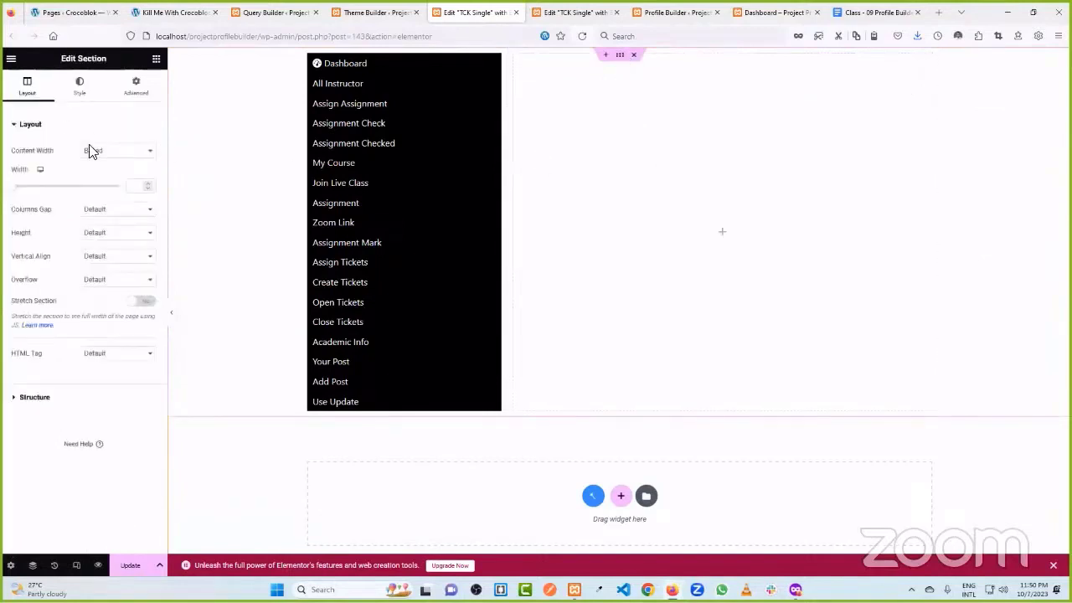
{"action": "left_click", "coordinate": [135, 85]}
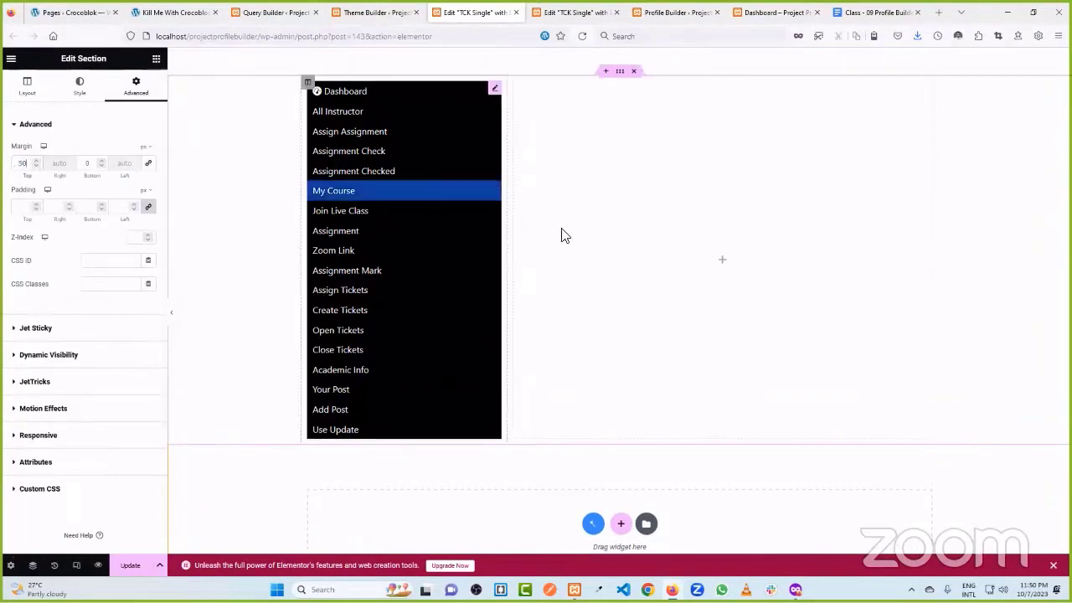
- Narrow the menu column and drop a two-column Inner Section beside it
{"action": "left_click", "coordinate": [722, 261]}
{"action": "left_click_drag", "start_coordinate": [507, 168], "coordinate": [469, 172]}
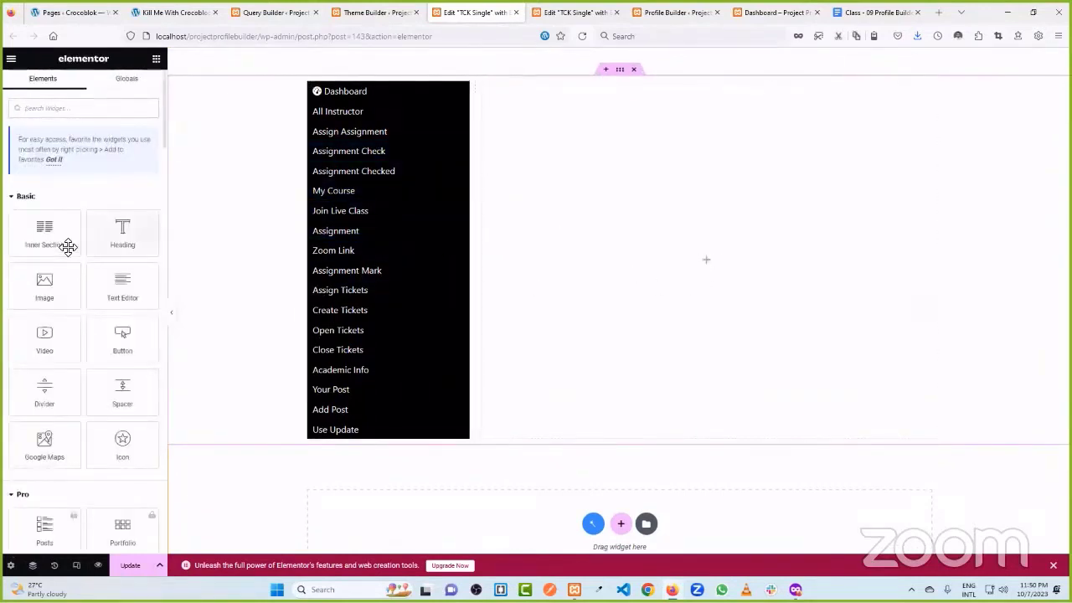
{"action": "left_click_drag", "start_coordinate": [44, 239], "coordinate": [680, 270]}
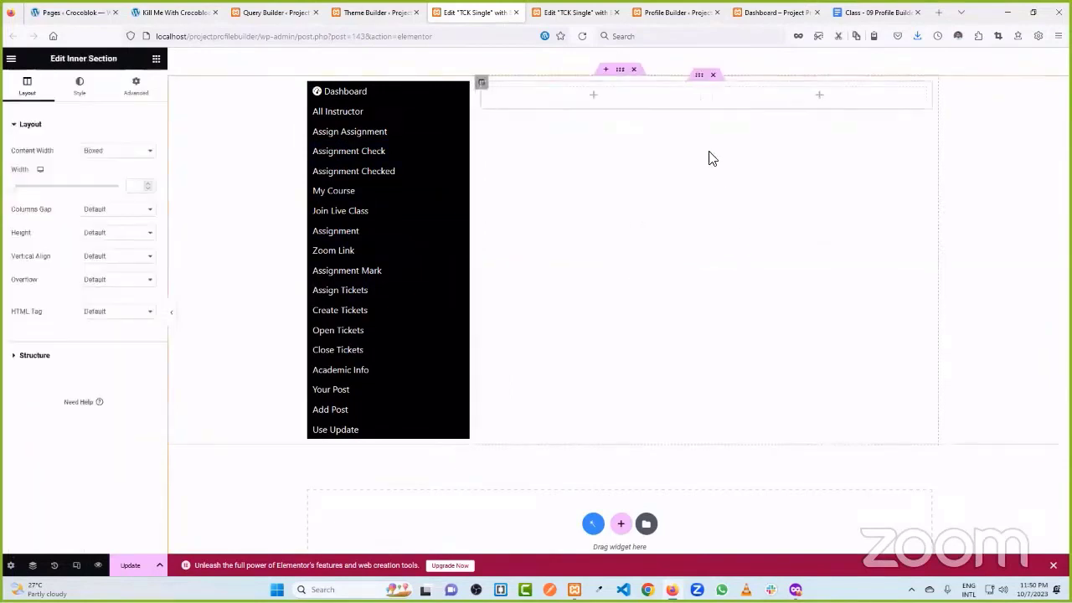
{"action": "left_click", "coordinate": [174, 12]}
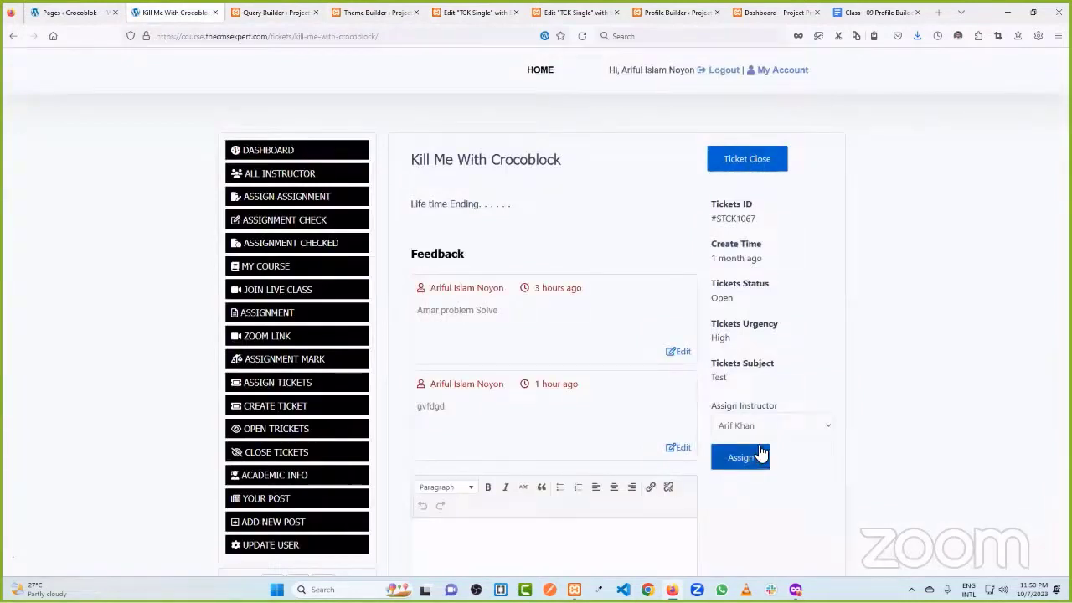
{"action": "key", "text": "ctrl+Tab"}
{"action": "key", "text": "ctrl+Tab"}
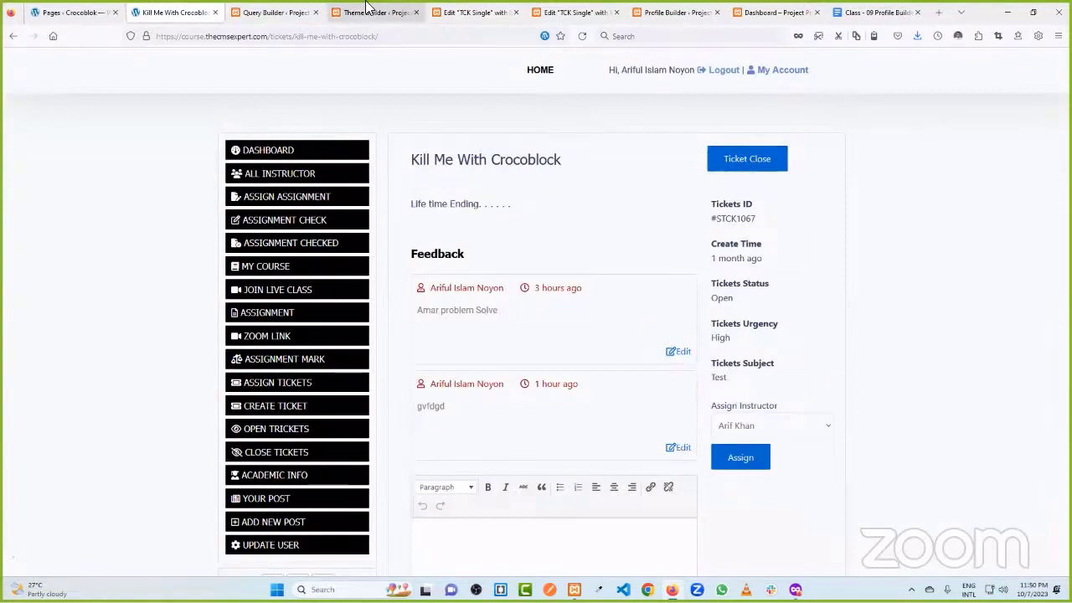
{"action": "key", "text": "ctrl+Tab"}
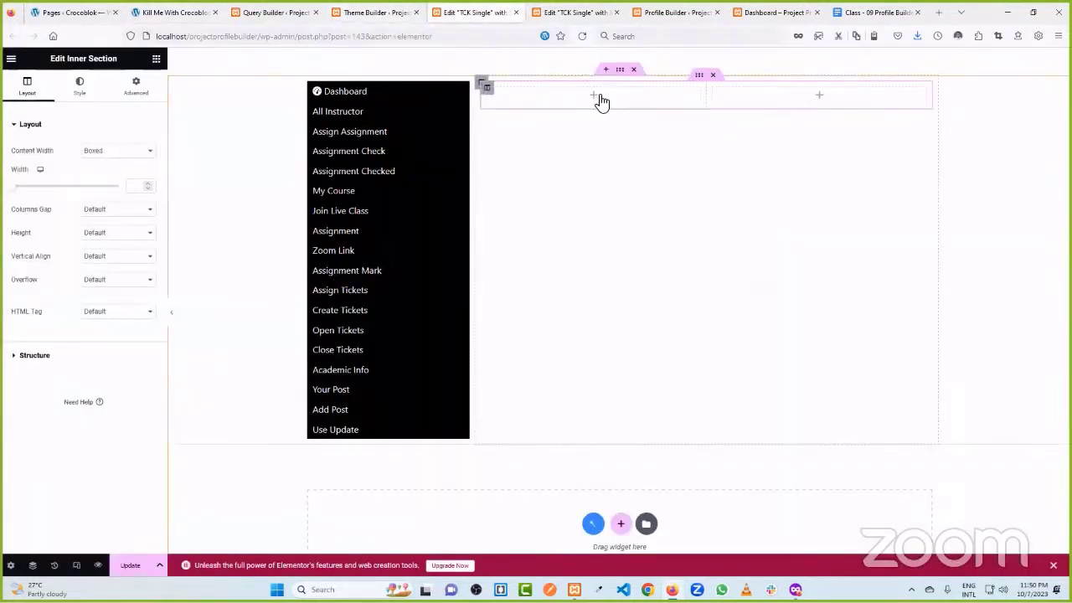
- Widen the inner section's left column and place a Dynamic Field showing the title TCK Single
{"action": "left_click_drag", "start_coordinate": [706, 99], "coordinate": [778, 102]}
{"action": "left_click", "coordinate": [635, 98]}
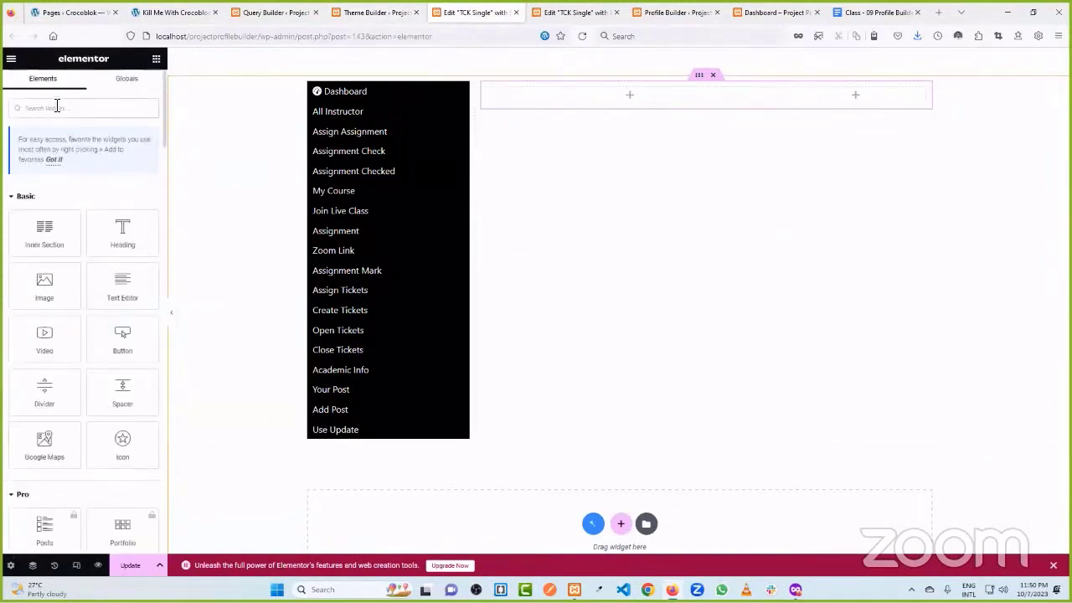
{"action": "type", "text": "dyn"}
{"action": "left_click_drag", "start_coordinate": [46, 213], "coordinate": [634, 96]}
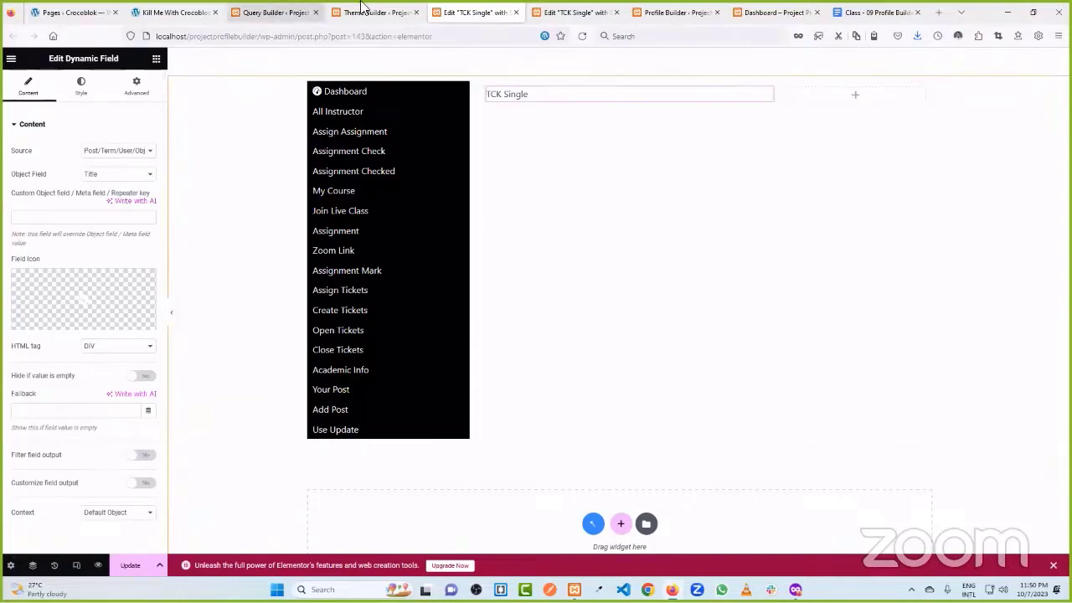
- Add a second Dynamic Field below the TCK Single title field
{"action": "left_click", "coordinate": [339, 10]}
{"action": "left_click", "coordinate": [479, 10]}
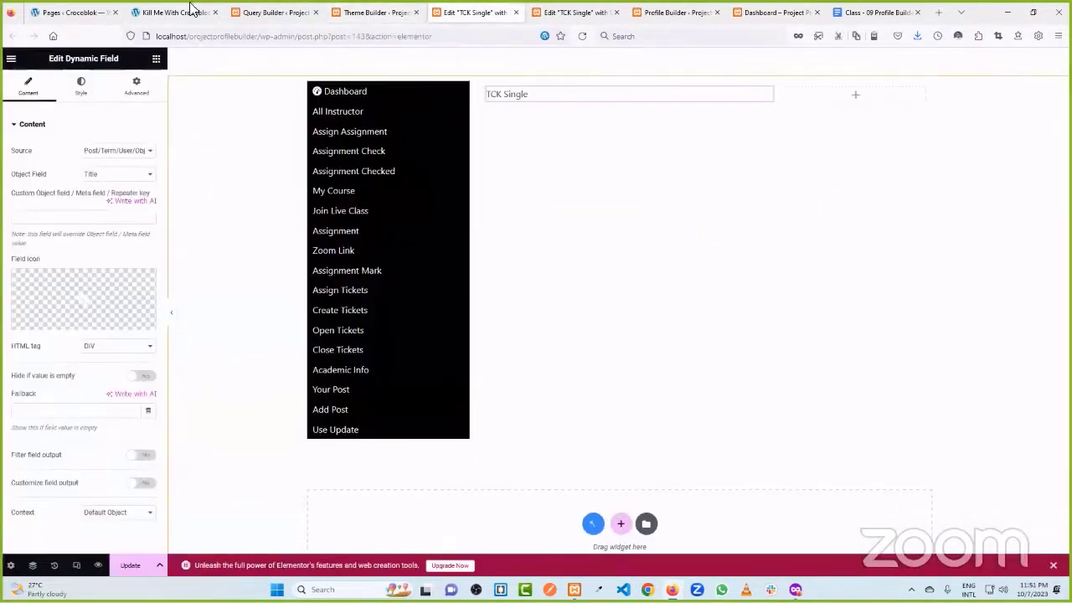
{"action": "left_click", "coordinate": [191, 10]}
{"action": "left_click", "coordinate": [360, 9]}
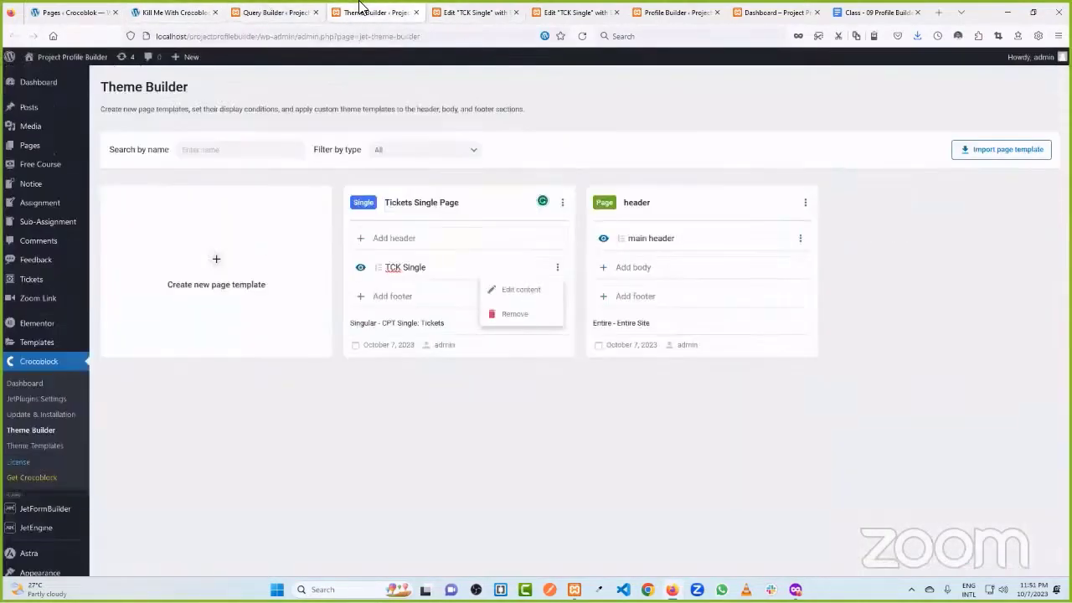
{"action": "left_click", "coordinate": [471, 12]}
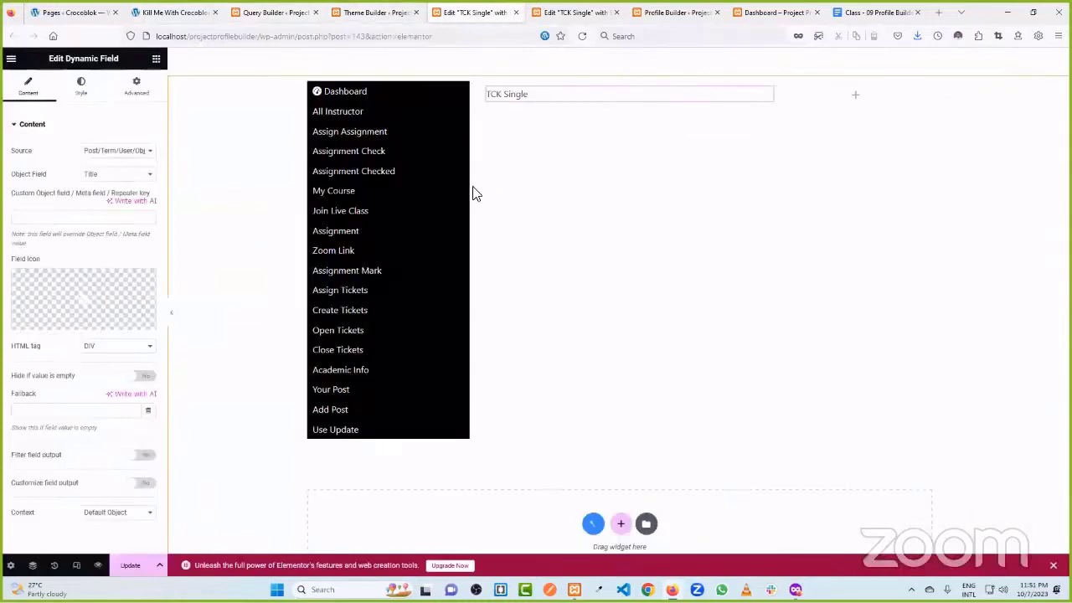
{"action": "left_click", "coordinate": [156, 59]}
{"action": "left_click", "coordinate": [53, 113]}
{"action": "type", "text": "dyn"}
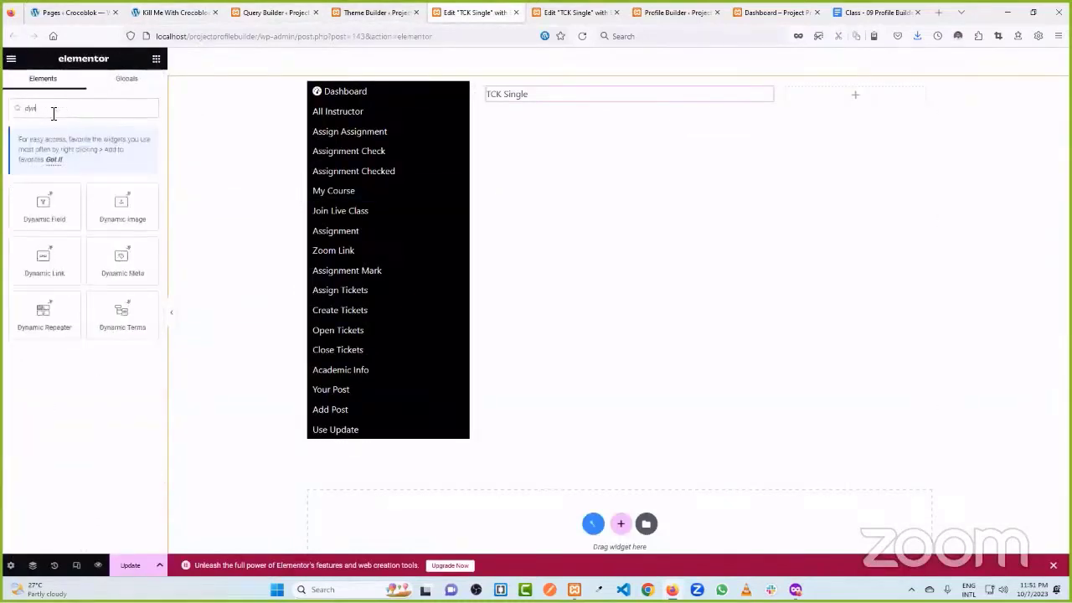
{"action": "left_click_drag", "start_coordinate": [43, 208], "coordinate": [582, 126]}
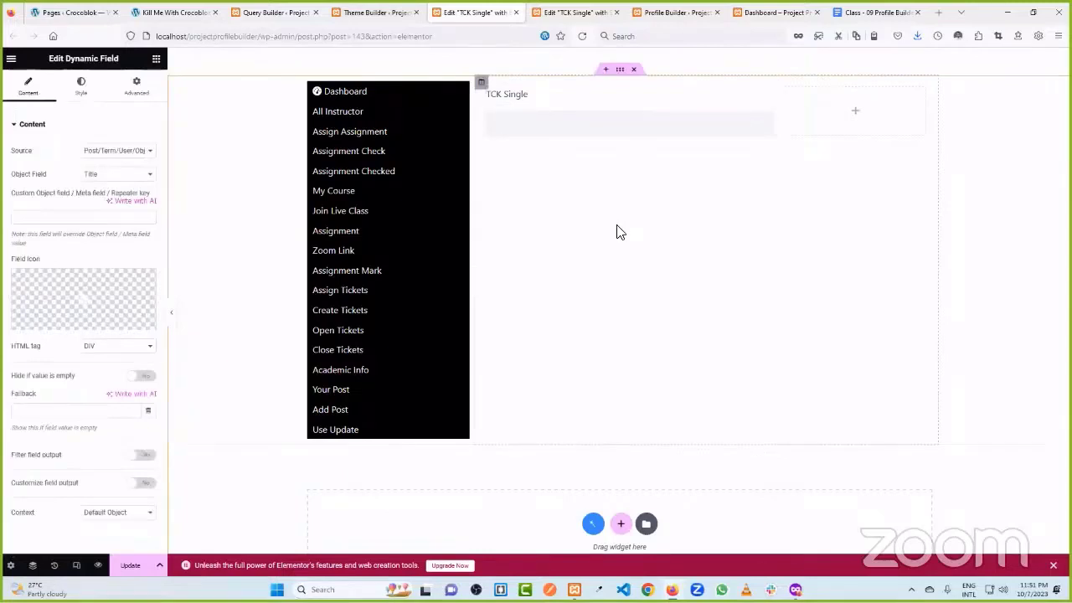
- Set the second Dynamic Field's Object Field to post Content, keeping Post data as source
{"action": "left_click", "coordinate": [115, 175]}
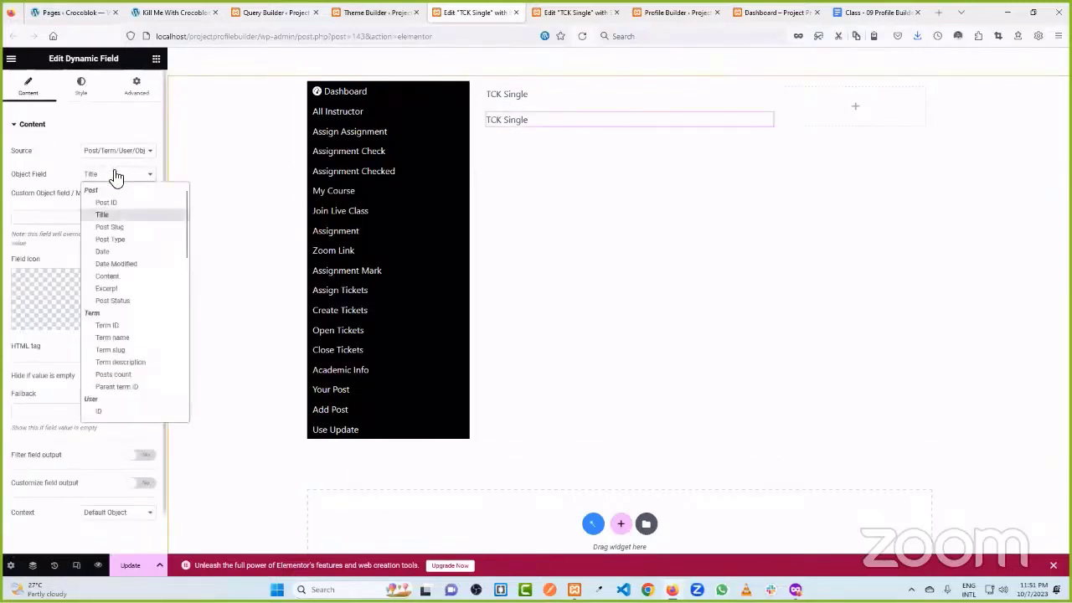
{"action": "left_click", "coordinate": [117, 275]}
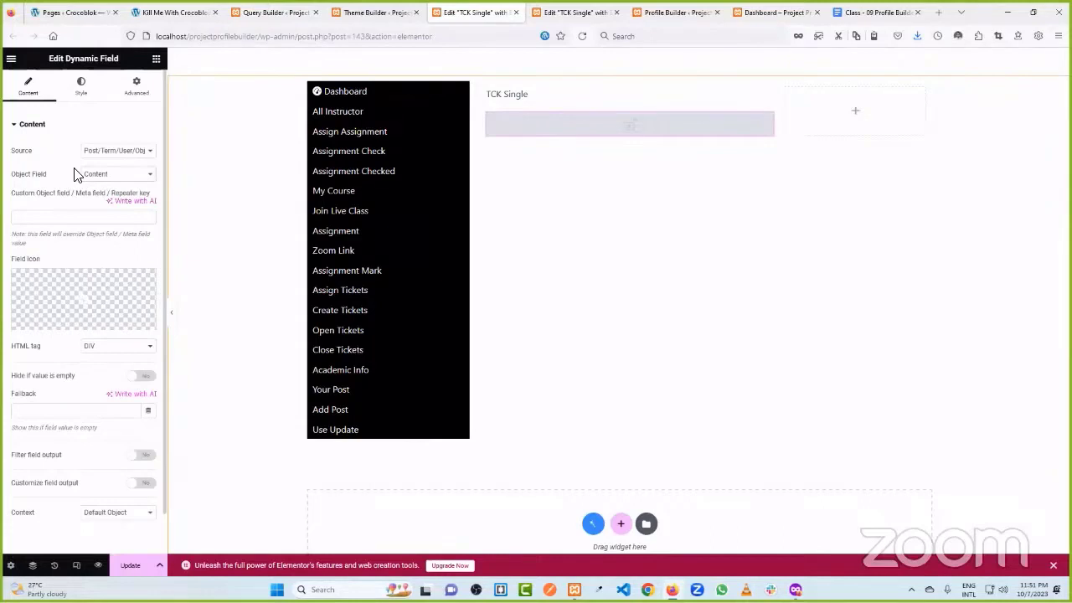
{"action": "left_click", "coordinate": [107, 154]}
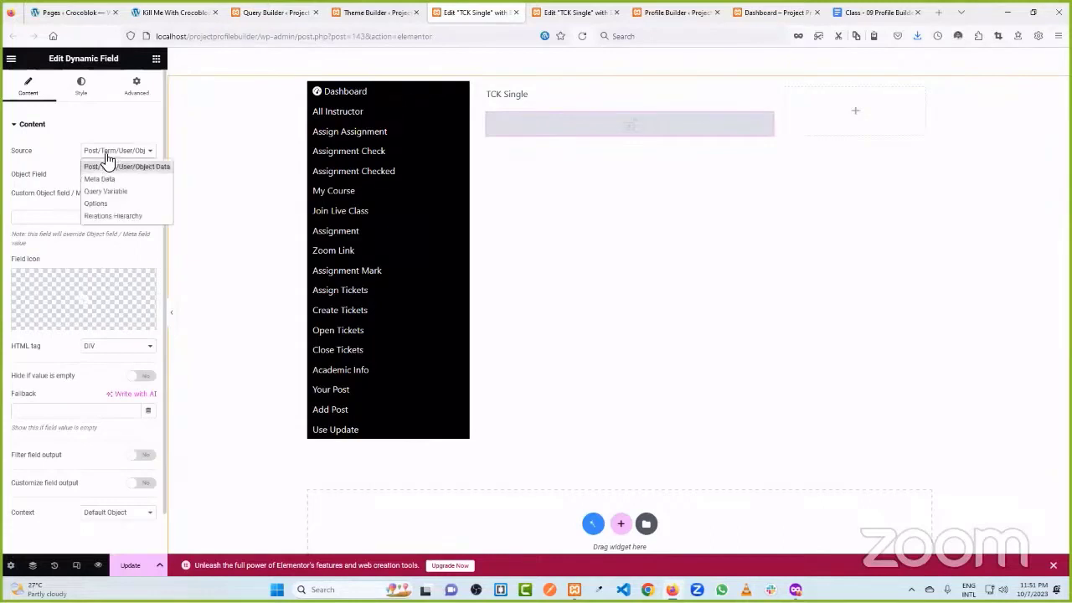
{"action": "left_click", "coordinate": [108, 156]}
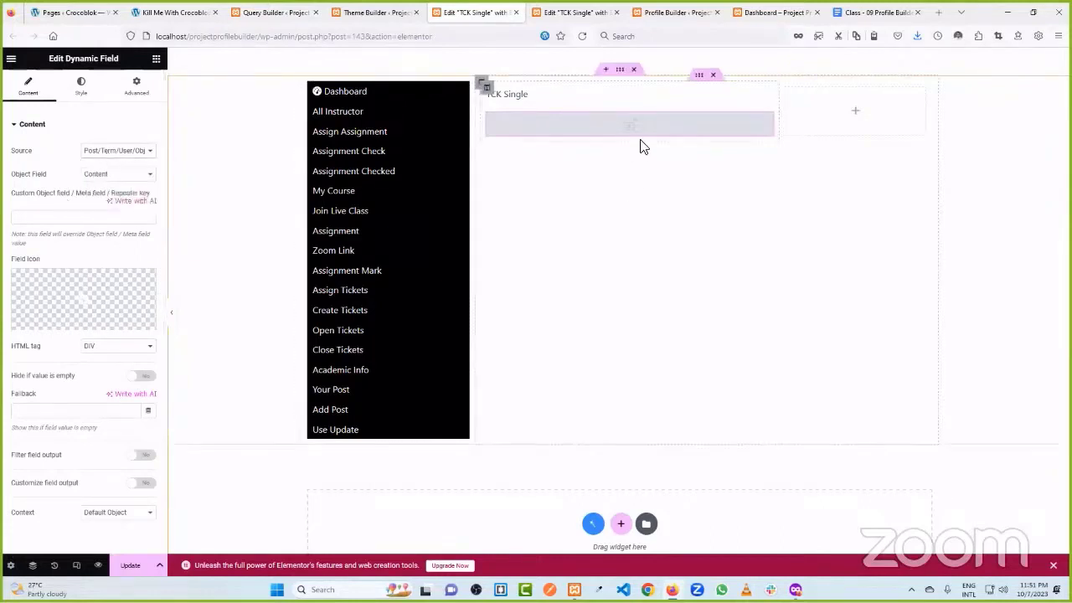
- Compare the layout with the feedback replies on the live ticket page
{"action": "left_click", "coordinate": [570, 13]}
{"action": "left_click", "coordinate": [474, 11]}
{"action": "left_click", "coordinate": [381, 12]}
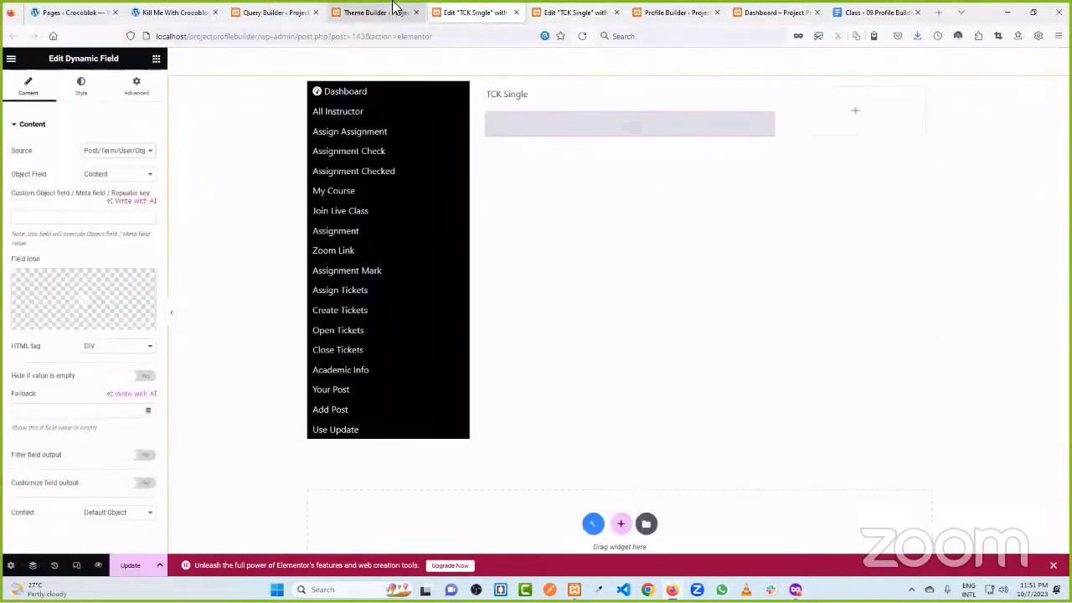
{"action": "left_click", "coordinate": [171, 12]}
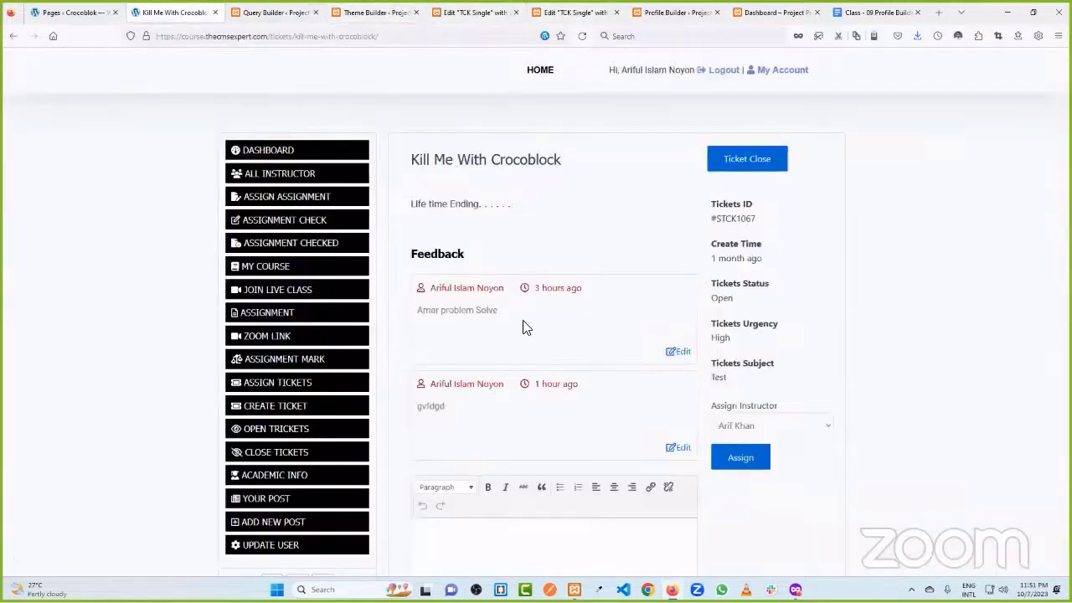
{"action": "scroll", "coordinate": [545, 450], "scroll_direction": "down", "scroll_amount": 3}
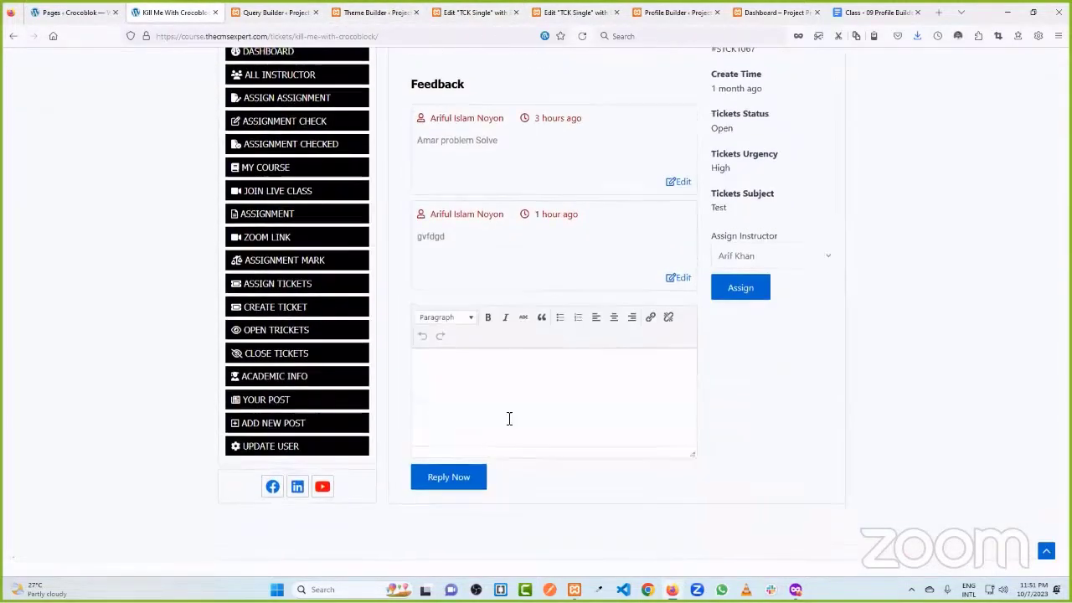
{"action": "scroll", "coordinate": [505, 424], "scroll_direction": "up", "scroll_amount": 2}
{"action": "left_click", "coordinate": [456, 10]}
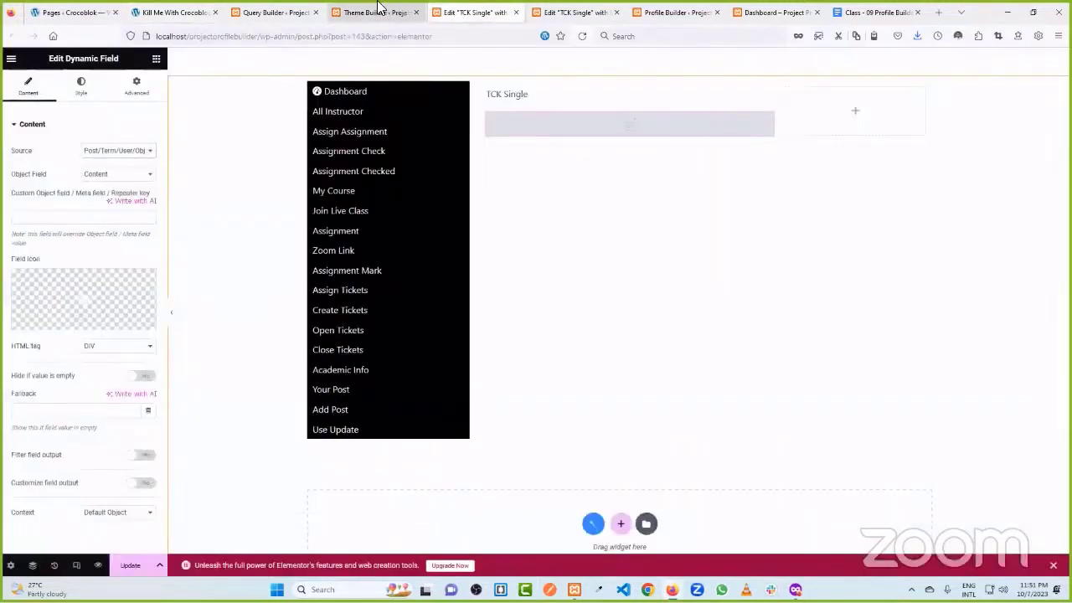
- Add a Heading titled 'Feedback' under the TCK Single field and update the template
{"action": "left_click", "coordinate": [368, 12]}
{"action": "left_click", "coordinate": [463, 12]}
{"action": "left_click", "coordinate": [156, 61]}
{"action": "left_click_drag", "start_coordinate": [151, 237], "coordinate": [597, 139]}
{"action": "left_click_drag", "start_coordinate": [97, 163], "coordinate": [5, 166]}
{"action": "type", "text": "feedback"}
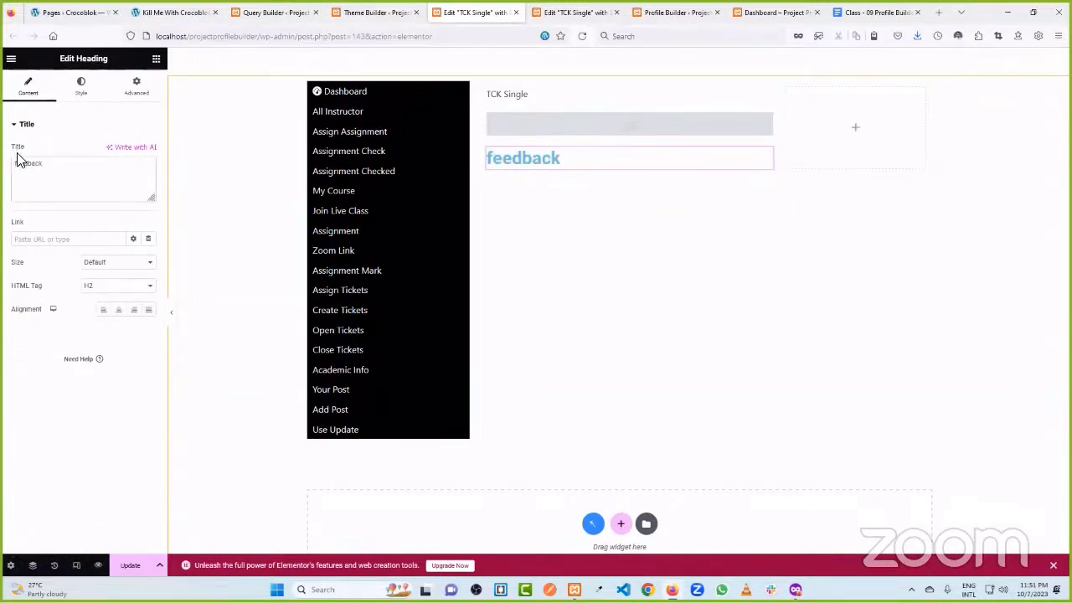
{"action": "key", "text": "BackSpace"}
{"action": "type", "text": "F"}
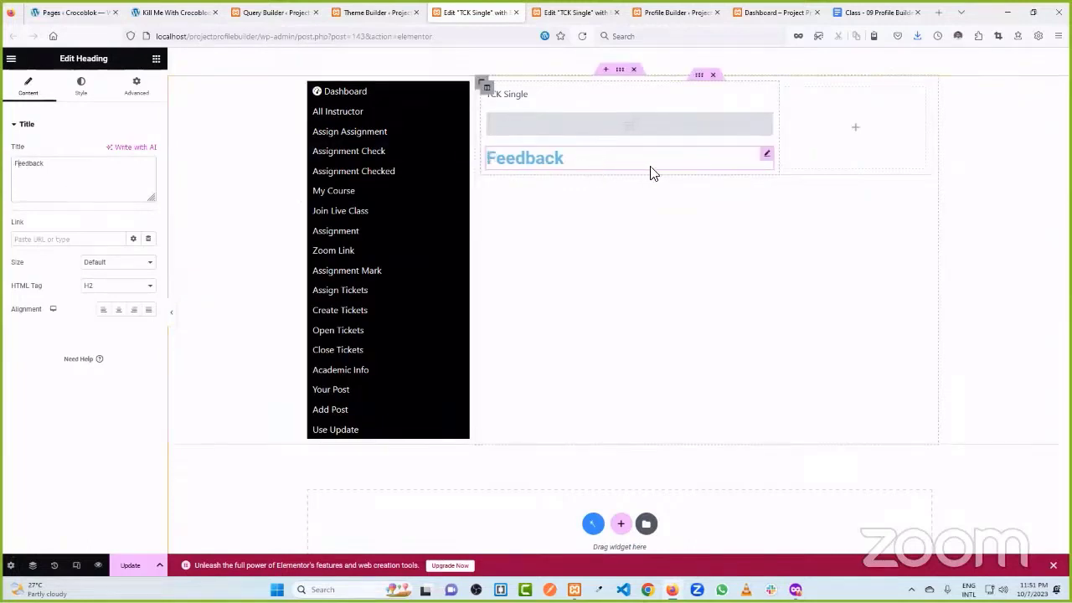
{"action": "left_click", "coordinate": [132, 563]}
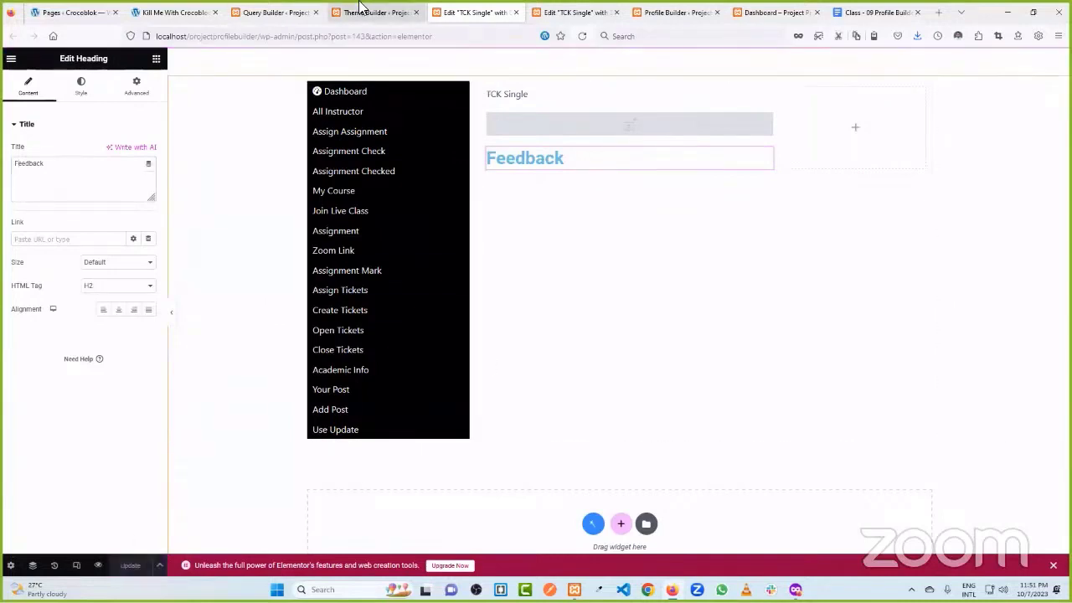
- Post the test reply 'fsftert' on the live ticket page
{"action": "left_click", "coordinate": [184, 12]}
{"action": "scroll", "coordinate": [569, 352], "scroll_direction": "down", "scroll_amount": 3}
{"action": "left_click", "coordinate": [531, 376]}
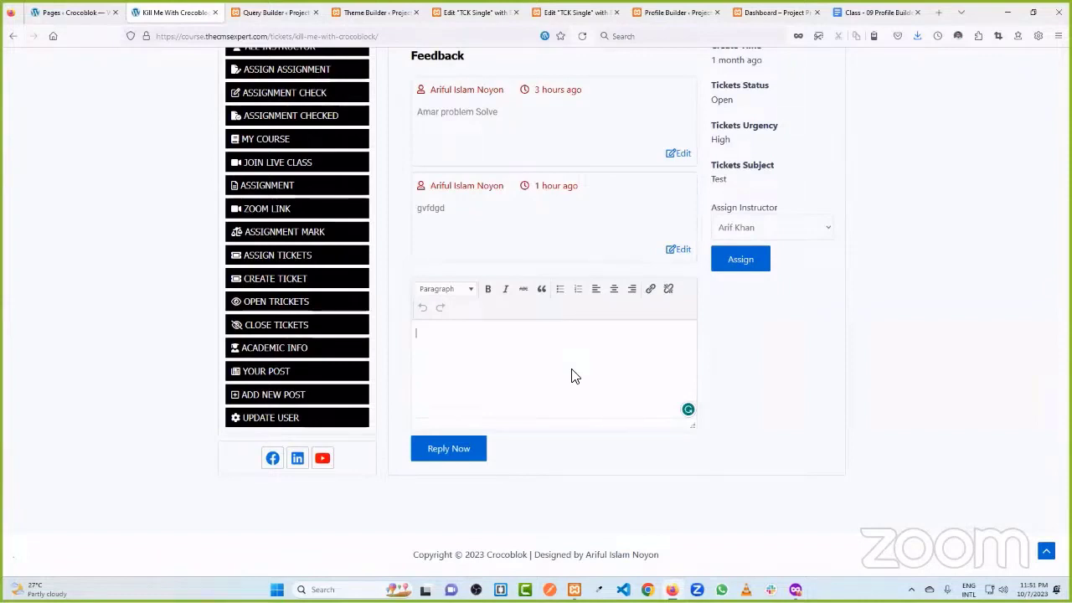
{"action": "type", "text": "ert"}
{"action": "left_click", "coordinate": [447, 453]}
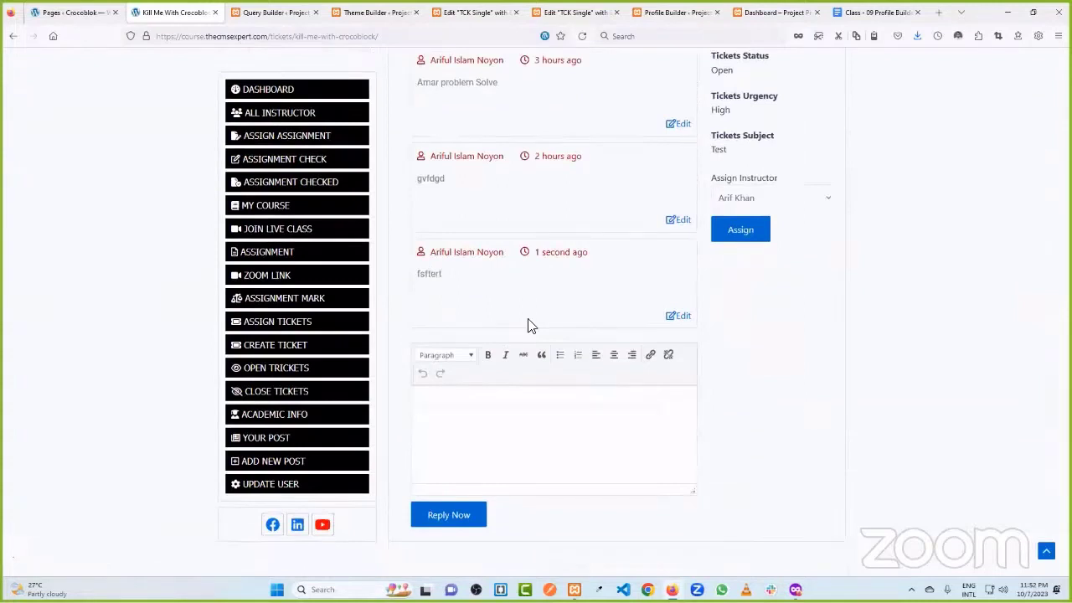
{"action": "scroll", "coordinate": [527, 309], "scroll_direction": "up", "scroll_amount": 3}
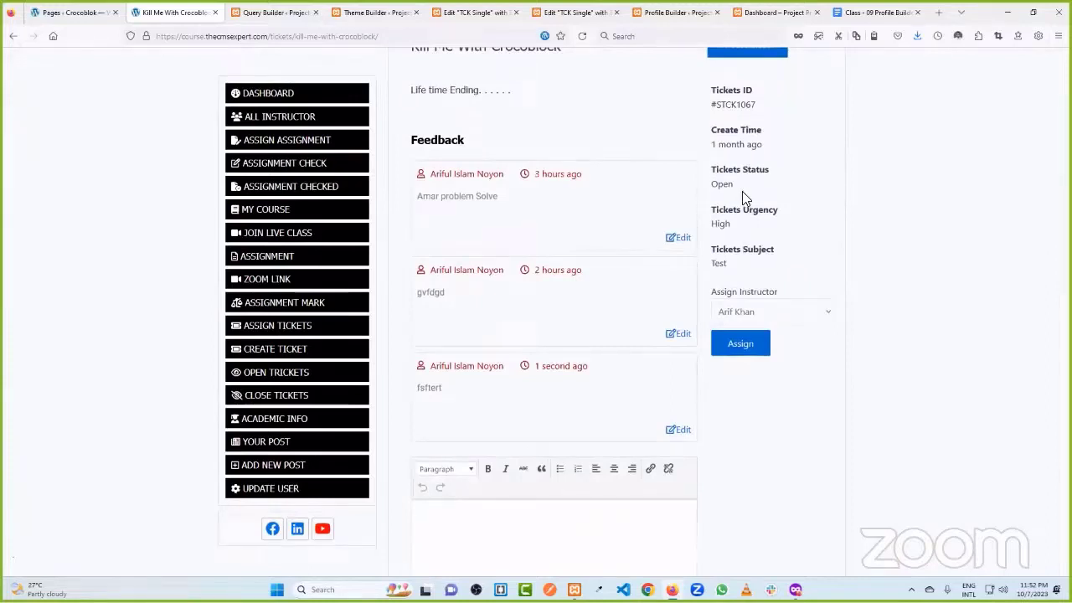
{"action": "left_click", "coordinate": [473, 12]}
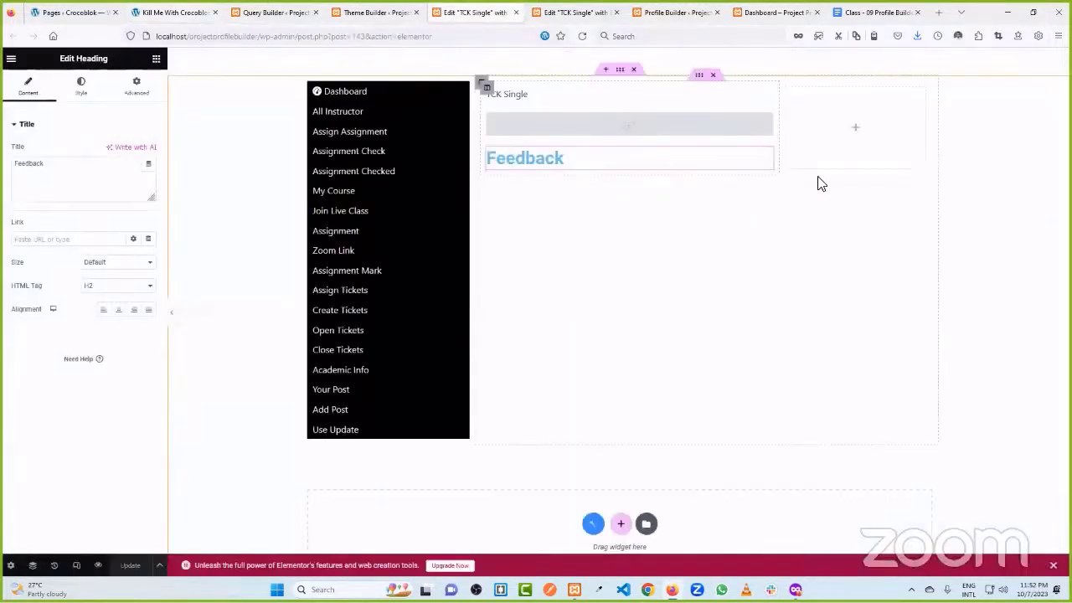
- Place a Click here button in the right column with a Dynamic Field below it
{"action": "left_click", "coordinate": [855, 134]}
{"action": "left_click_drag", "start_coordinate": [120, 345], "coordinate": [867, 155]}
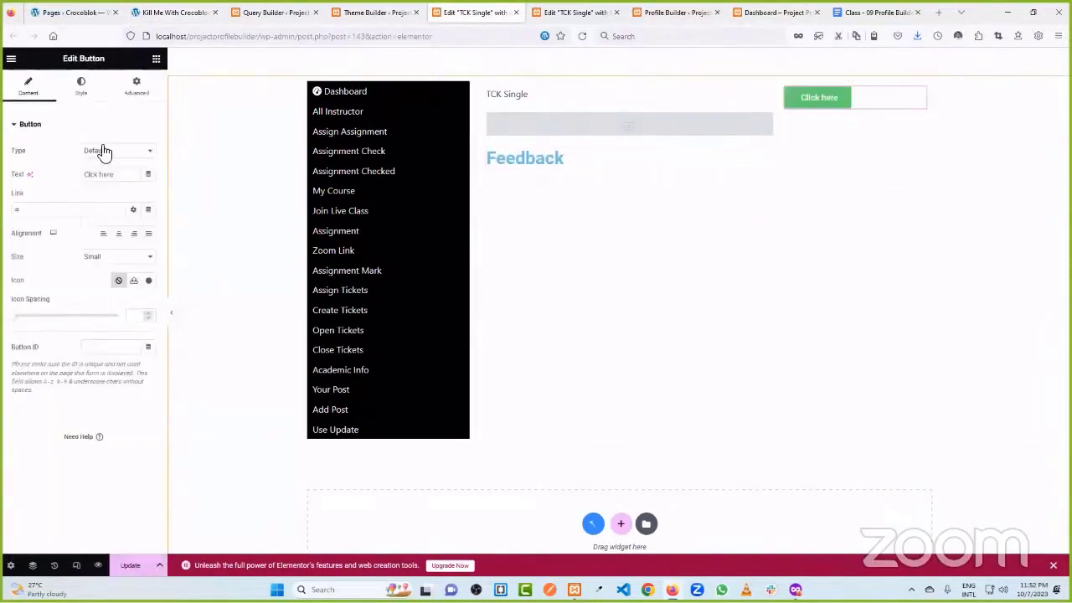
{"action": "left_click", "coordinate": [156, 61]}
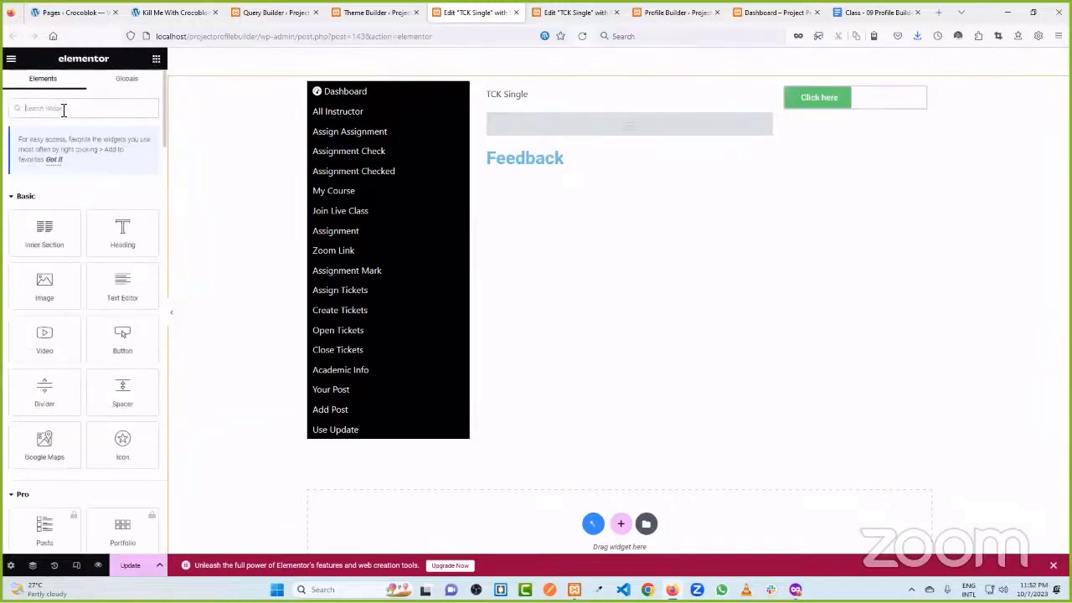
{"action": "type", "text": "dyn"}
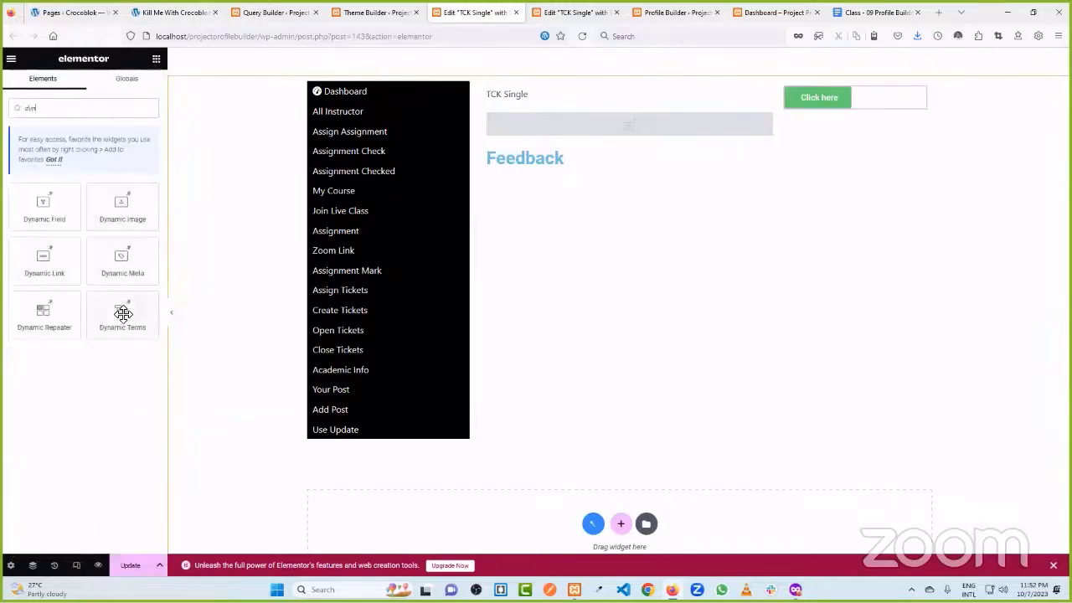
{"action": "left_click", "coordinate": [169, 12]}
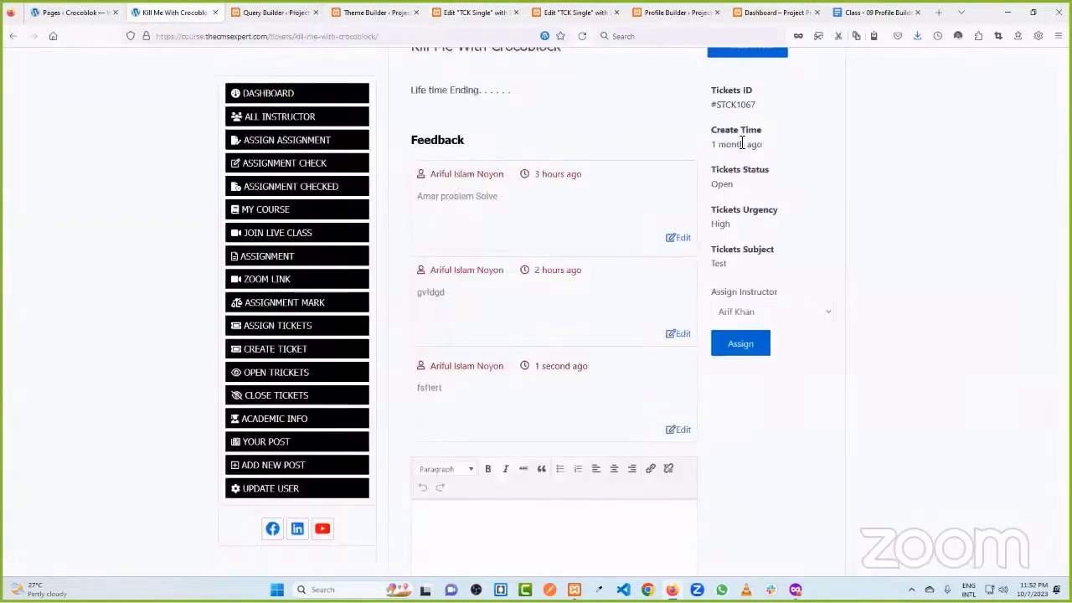
{"action": "left_click", "coordinate": [377, 12]}
{"action": "left_click", "coordinate": [475, 12]}
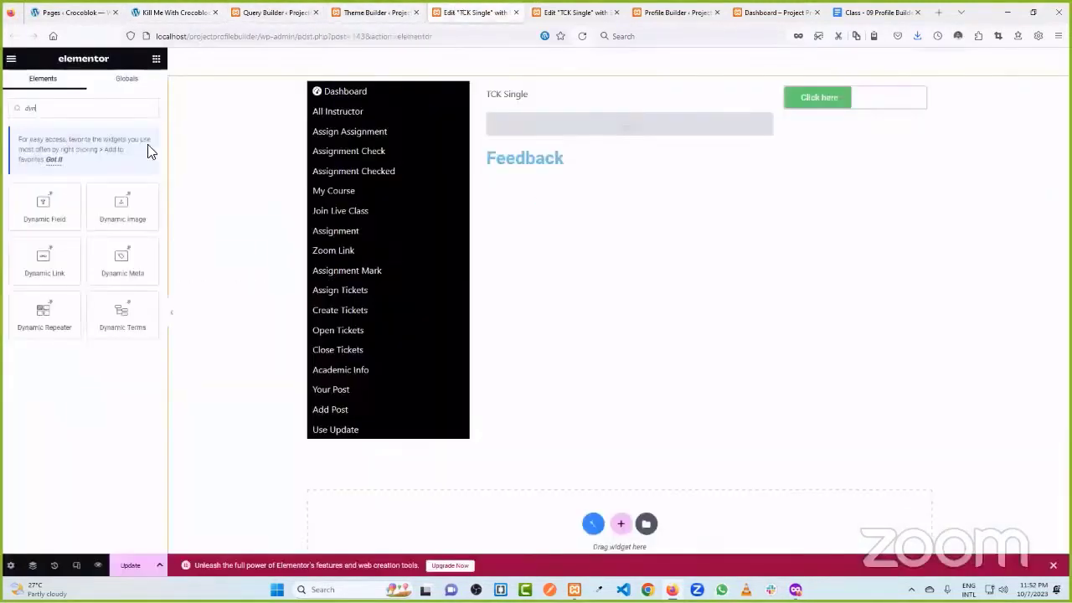
{"action": "left_click_drag", "start_coordinate": [52, 219], "coordinate": [863, 110]}
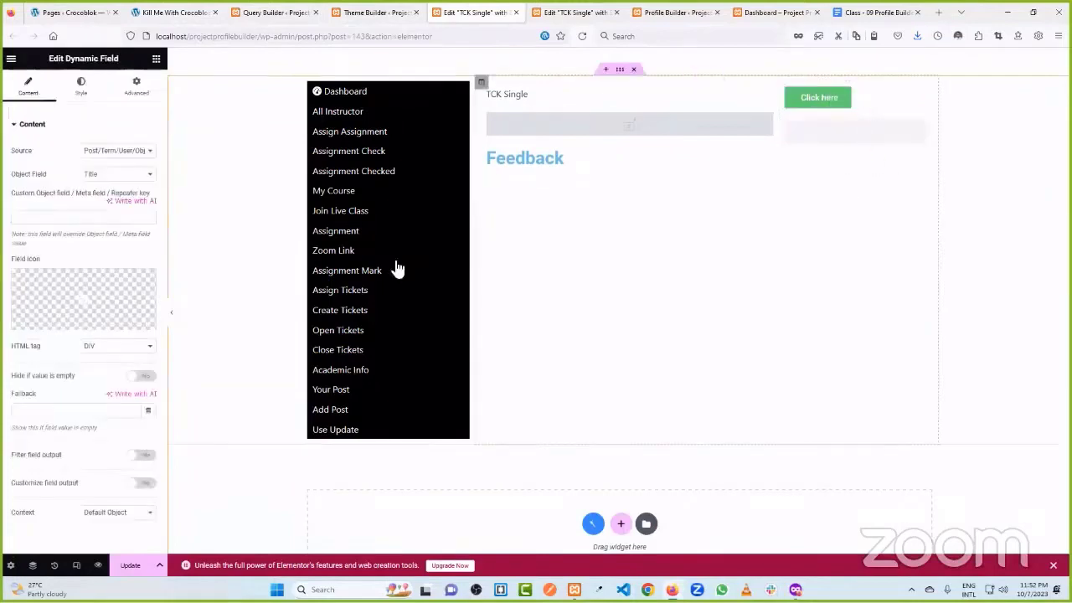
- Show the post Date filtered as Human readable time difference, displaying '4 mins'
{"action": "left_click", "coordinate": [123, 177]}
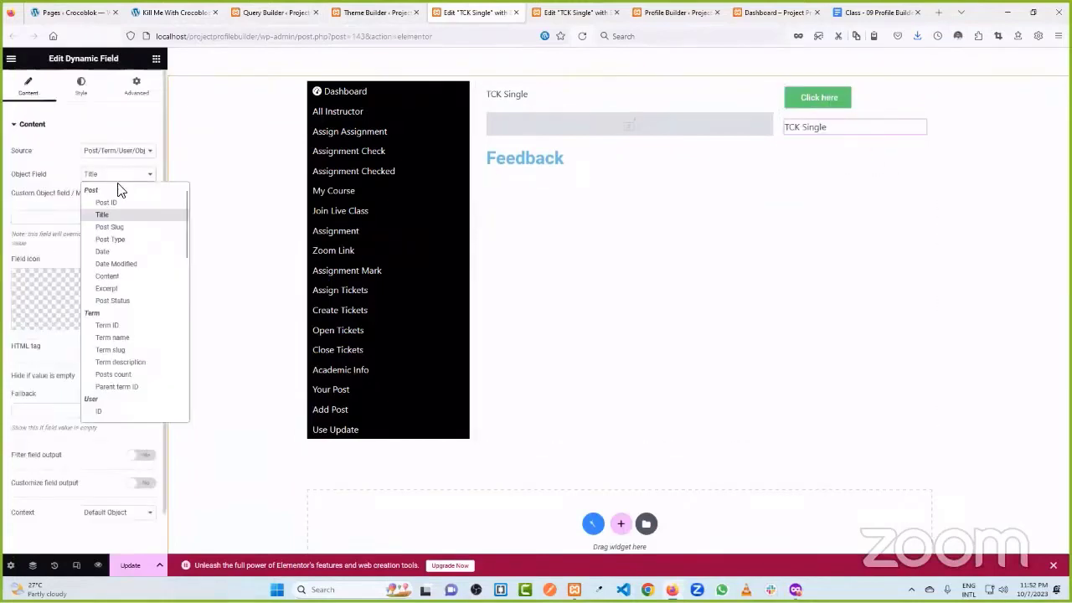
{"action": "left_click", "coordinate": [125, 250]}
{"action": "scroll", "coordinate": [116, 297], "scroll_direction": "down", "scroll_amount": 1}
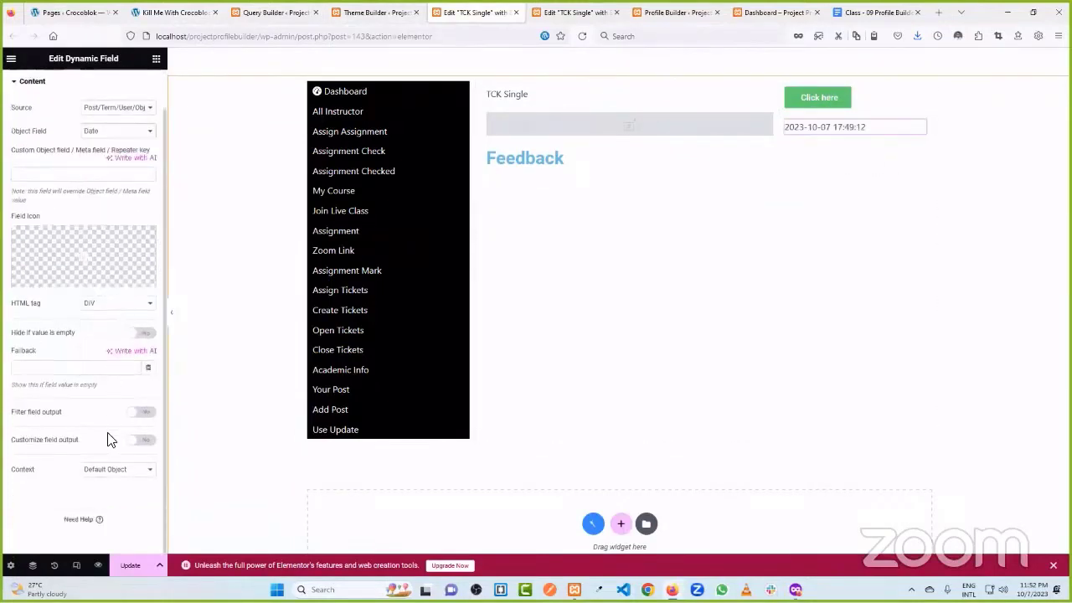
{"action": "left_click", "coordinate": [144, 411]}
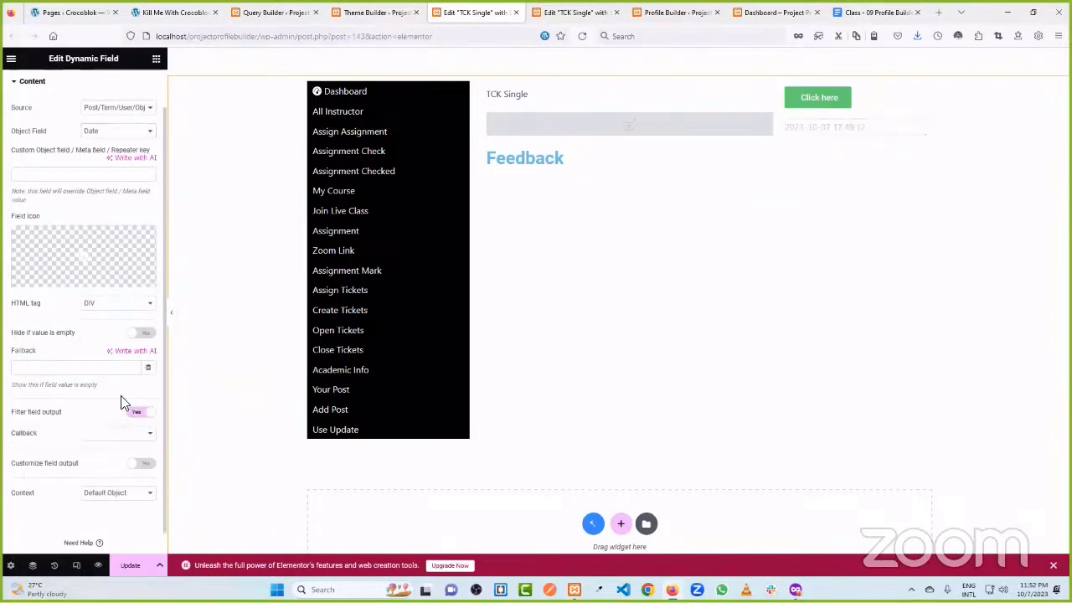
{"action": "scroll", "coordinate": [121, 402], "scroll_direction": "down", "scroll_amount": 1}
{"action": "left_click", "coordinate": [117, 409]}
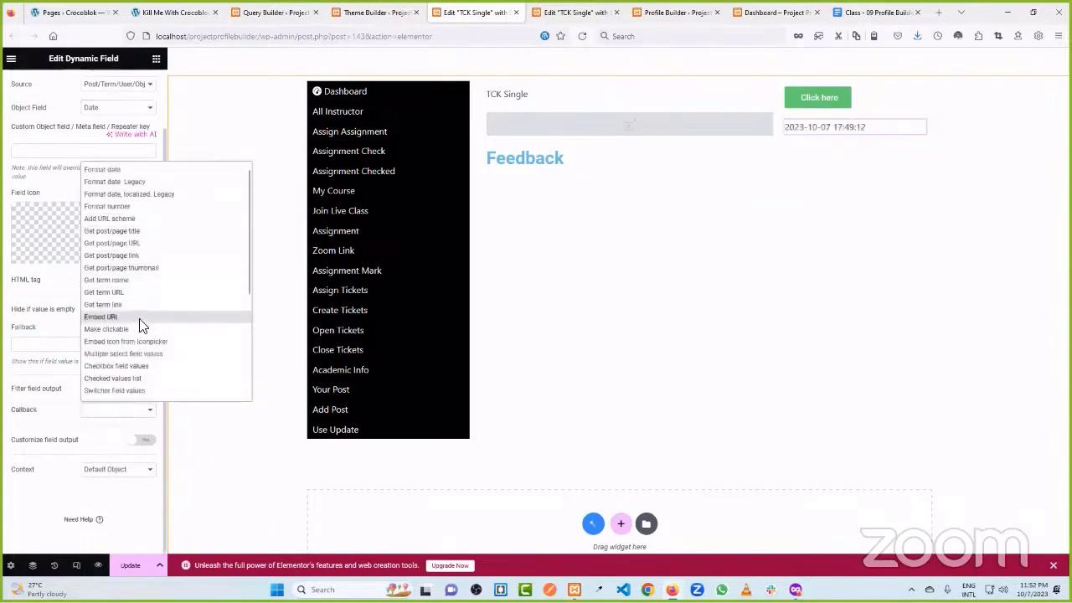
{"action": "scroll", "coordinate": [144, 352], "scroll_direction": "down", "scroll_amount": 2}
{"action": "scroll", "coordinate": [144, 348], "scroll_direction": "down", "scroll_amount": 4}
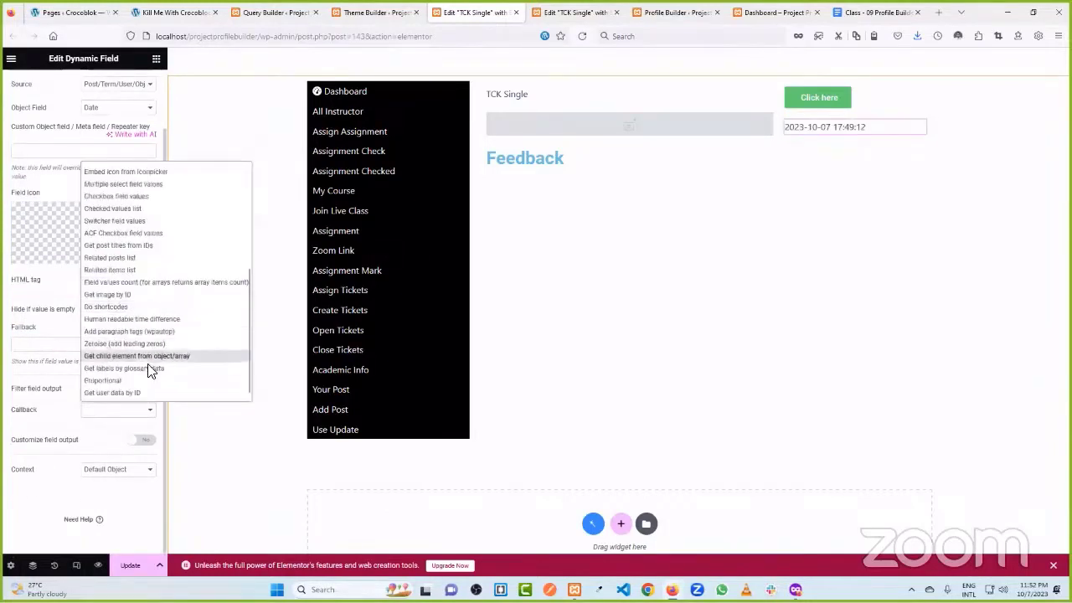
{"action": "left_click", "coordinate": [146, 320]}
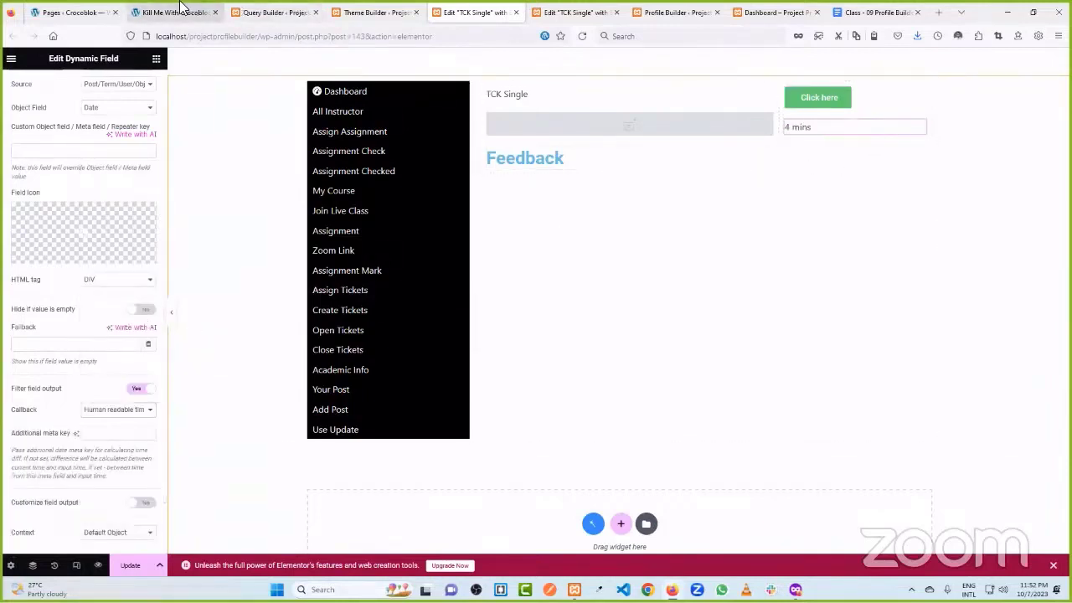
{"action": "scroll", "coordinate": [134, 86], "scroll_direction": "up", "scroll_amount": 2}
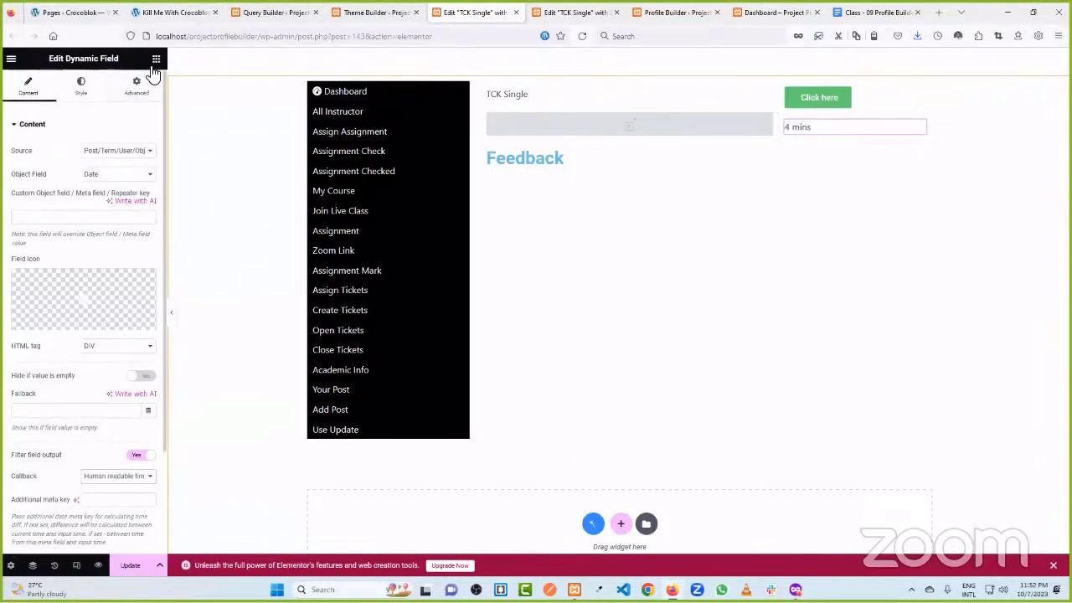
{"action": "left_click", "coordinate": [156, 58]}
- Add a Dynamic Terms widget below the date using the Subjects taxonomy
{"action": "type", "text": "dyn"}
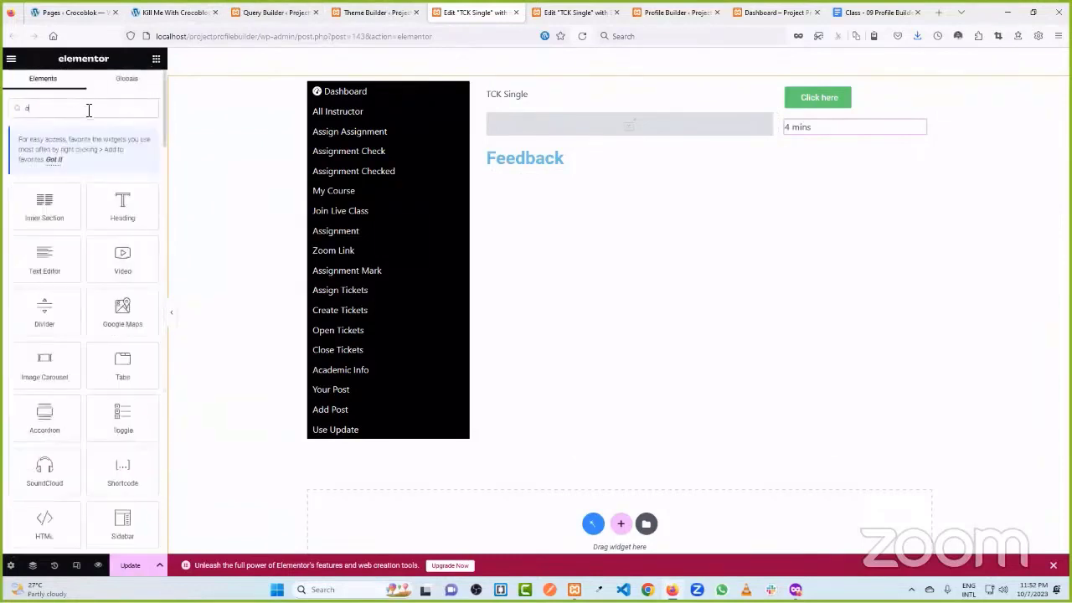
{"action": "left_click_drag", "start_coordinate": [118, 318], "coordinate": [833, 144]}
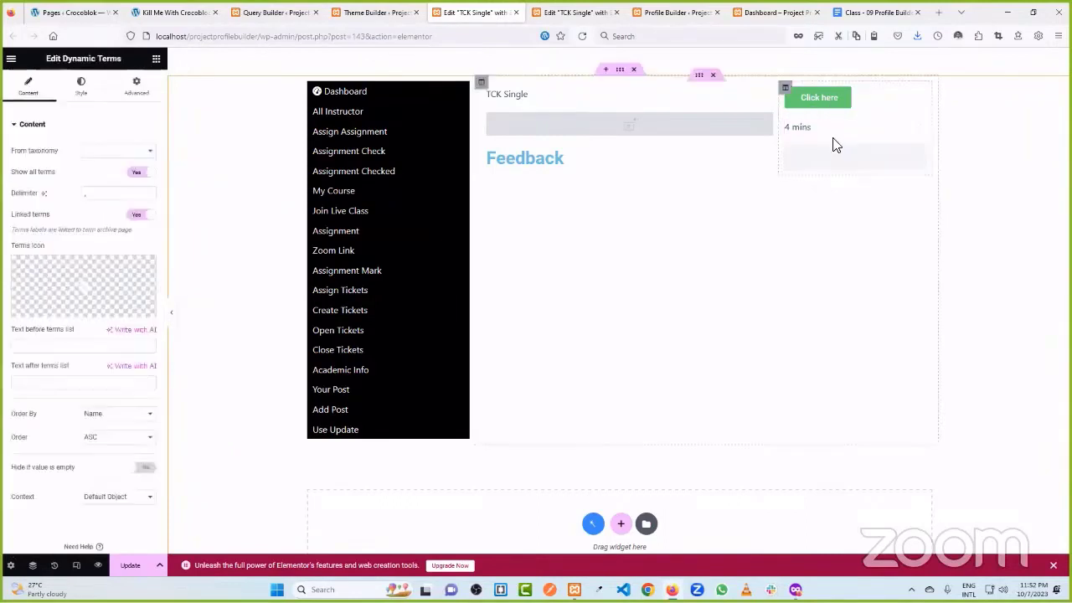
{"action": "left_click", "coordinate": [125, 151]}
{"action": "left_click", "coordinate": [108, 228]}
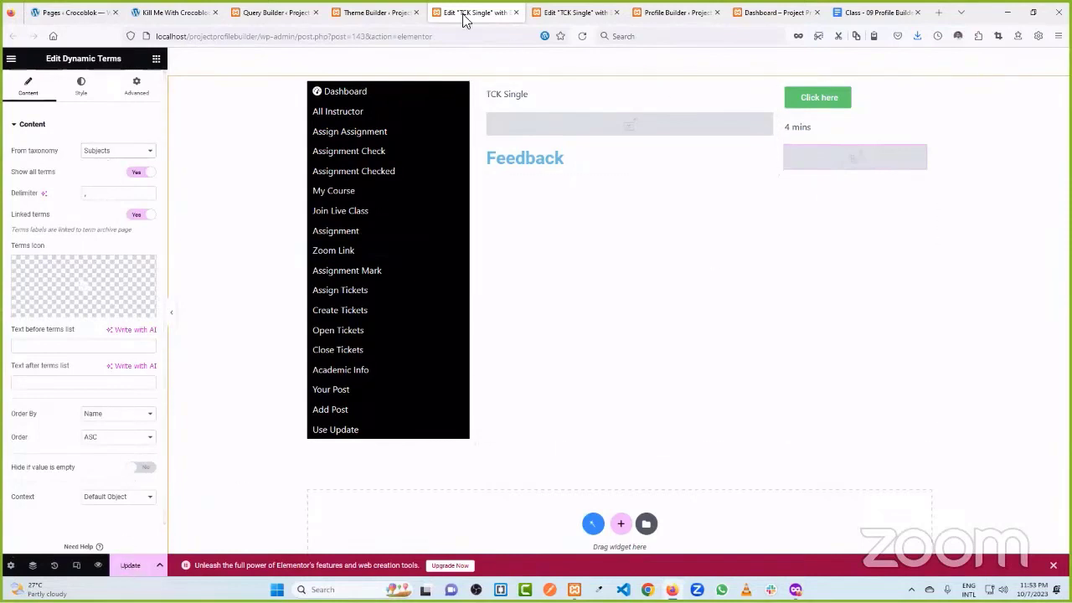
- On the live ticket page, highlight the Tickets Status, Urgency and Subject labels
{"action": "left_click", "coordinate": [173, 12]}
{"action": "left_click_drag", "start_coordinate": [713, 169], "coordinate": [773, 175]}
{"action": "left_click_drag", "start_coordinate": [732, 209], "coordinate": [780, 222]}
{"action": "left_click_drag", "start_coordinate": [732, 249], "coordinate": [774, 250]}
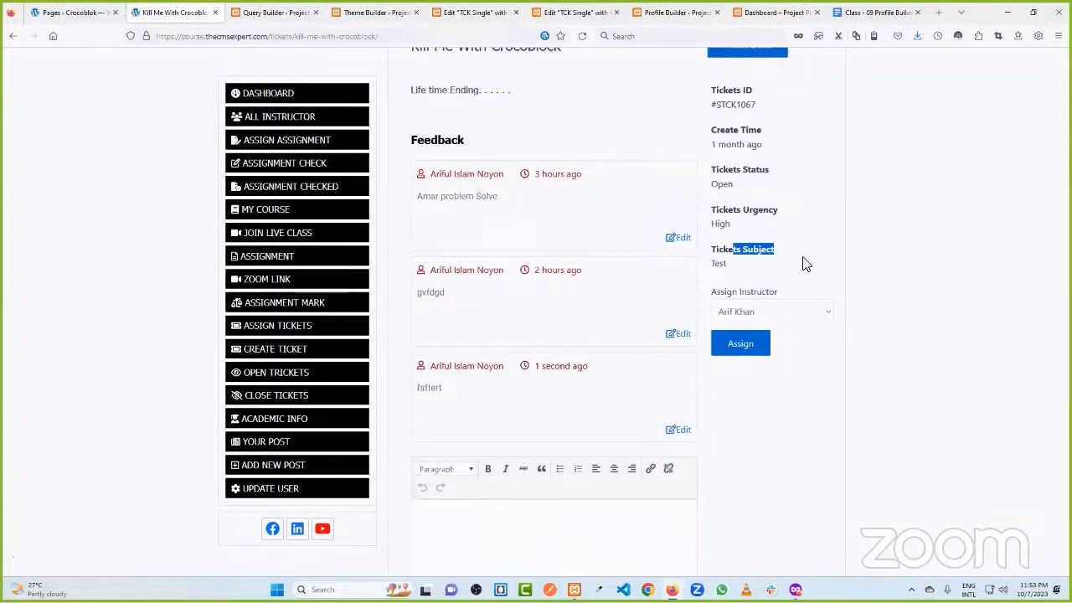
- Scroll through the ticket's feedback replies, then go to the JetEngine Query Builder
{"action": "left_click", "coordinate": [803, 264]}
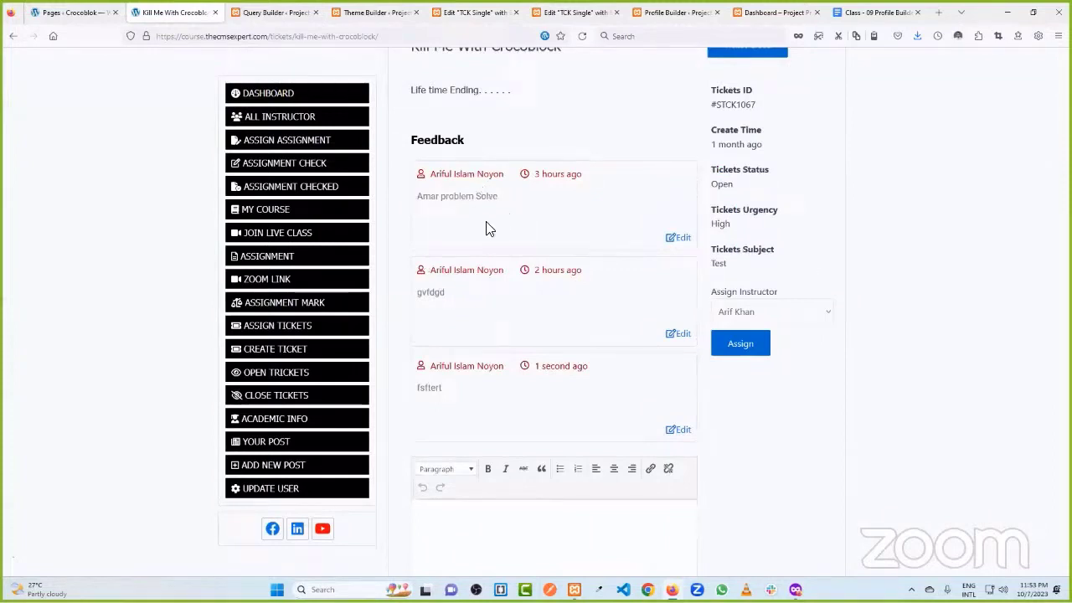
{"action": "scroll", "coordinate": [506, 260], "scroll_direction": "down", "scroll_amount": 1}
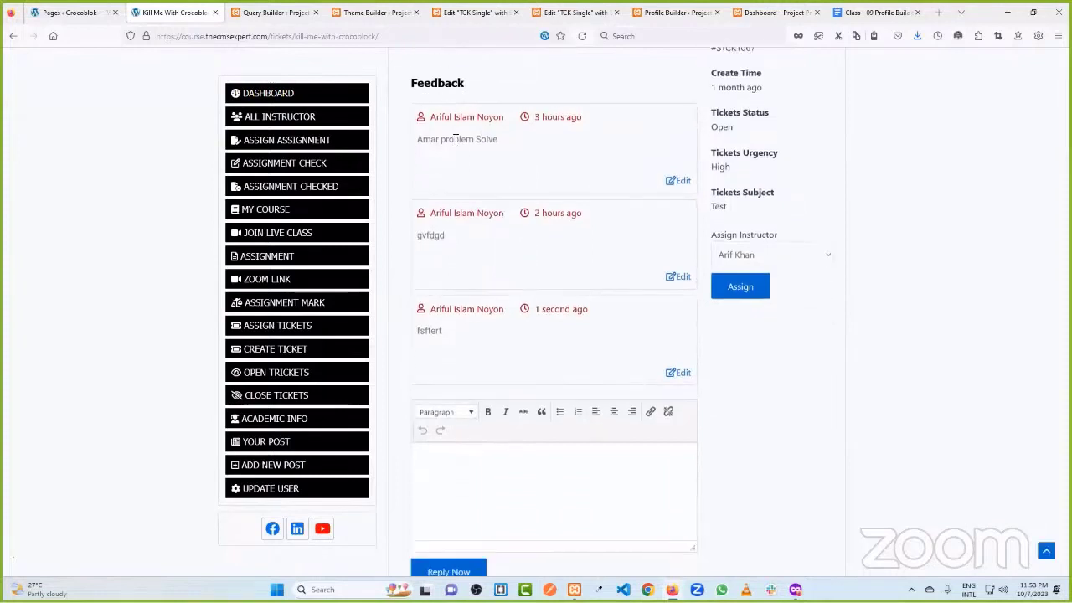
{"action": "left_click_drag", "start_coordinate": [439, 142], "coordinate": [493, 140]}
{"action": "left_click", "coordinate": [493, 147]}
{"action": "scroll", "coordinate": [500, 174], "scroll_direction": "down", "scroll_amount": 2}
{"action": "left_click", "coordinate": [484, 362]}
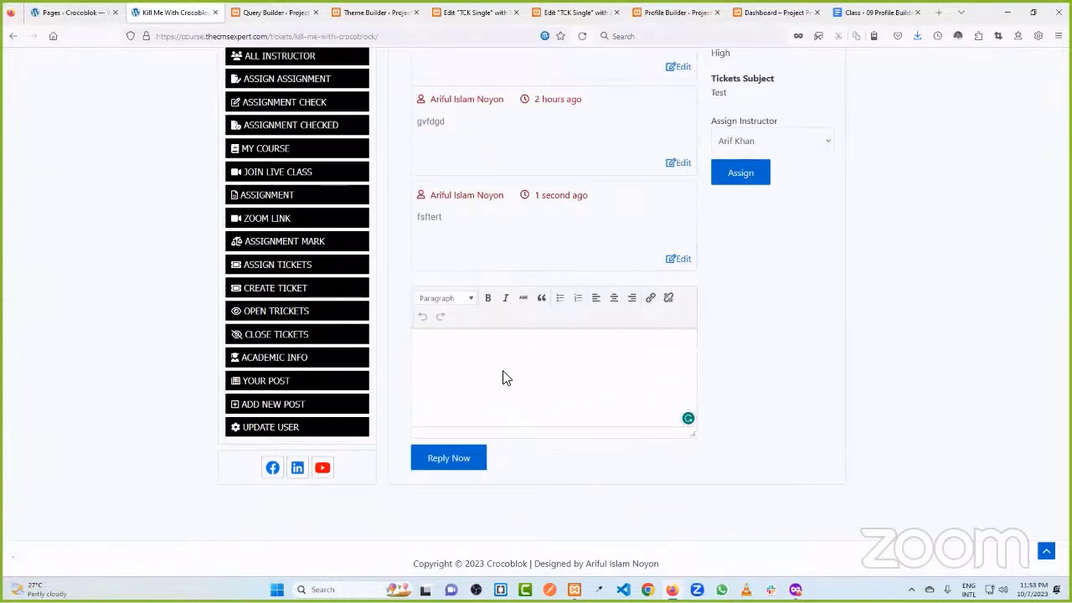
{"action": "left_click", "coordinate": [272, 11]}
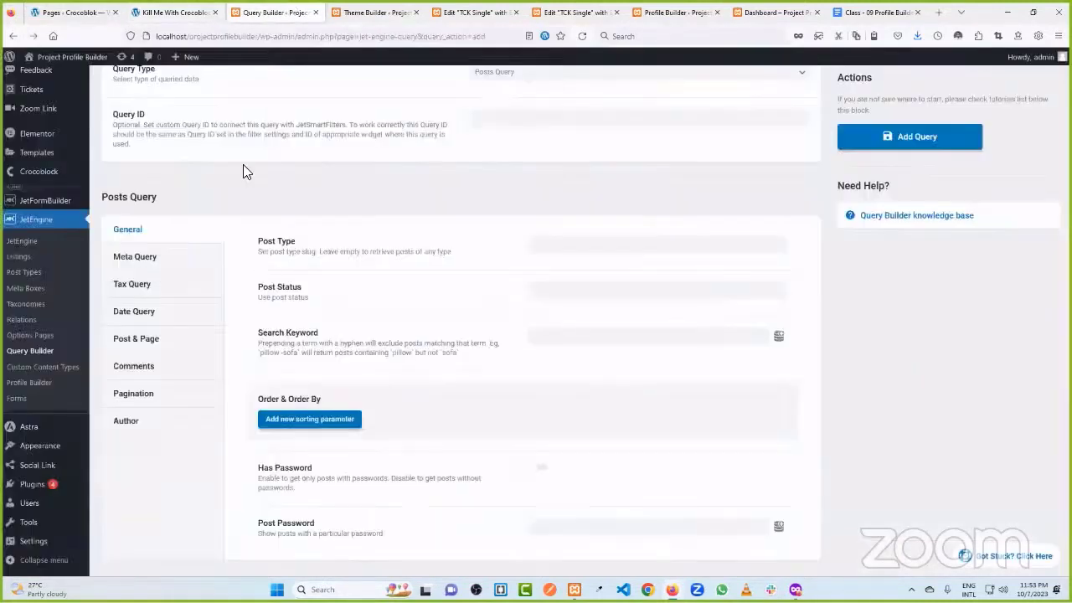
- Look over the empty Feedback list and Add Item form, then return to the live ticket
{"action": "scroll", "coordinate": [44, 260], "scroll_direction": "down", "scroll_amount": 1}
{"action": "scroll", "coordinate": [41, 251], "scroll_direction": "up", "scroll_amount": 2}
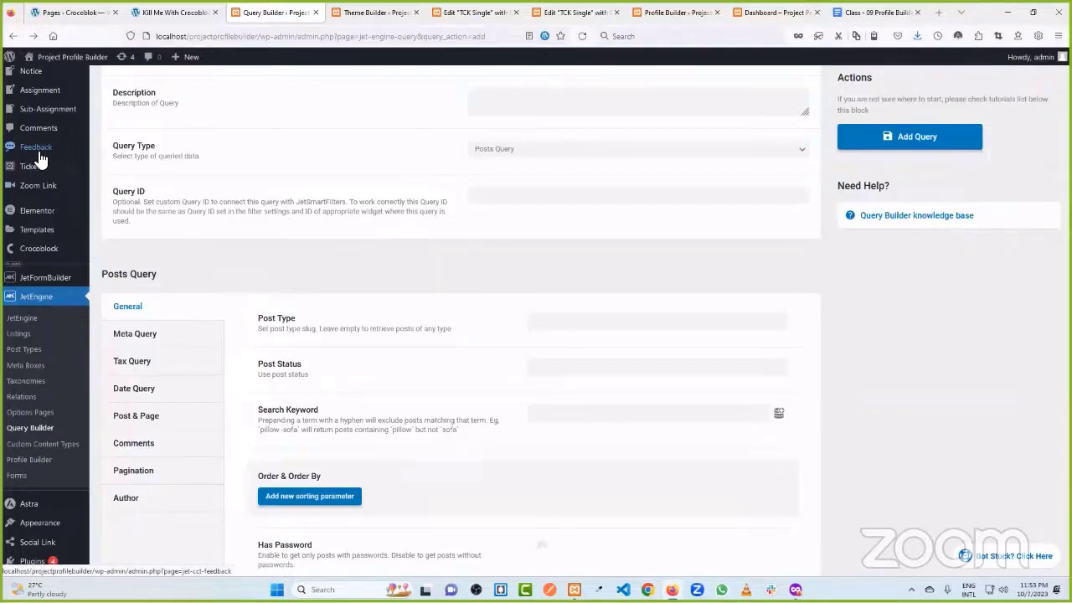
{"action": "left_click", "coordinate": [45, 155]}
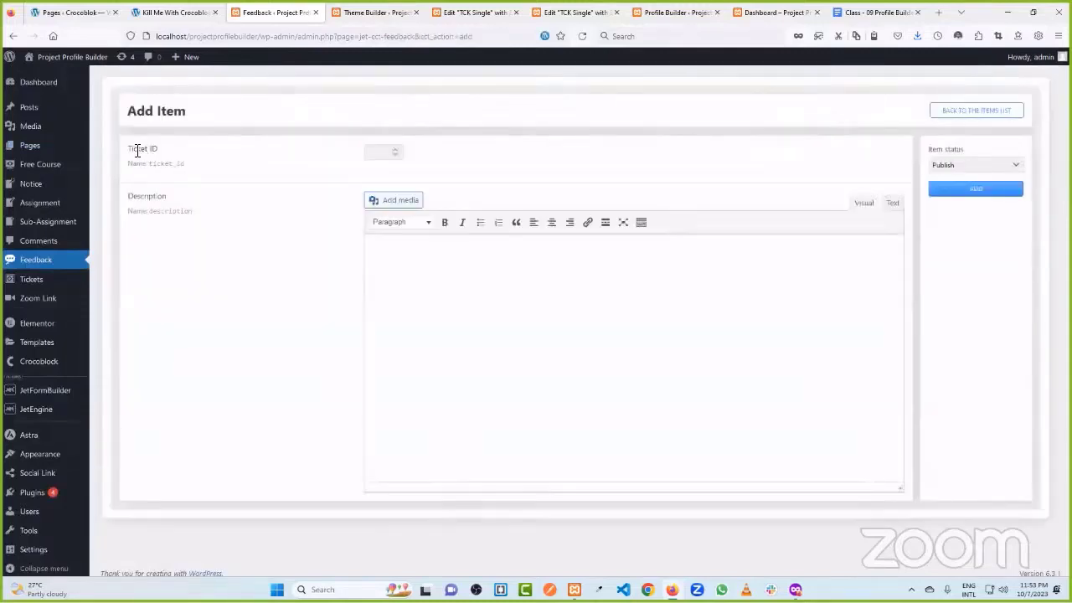
{"action": "left_click_drag", "start_coordinate": [129, 148], "coordinate": [159, 153]}
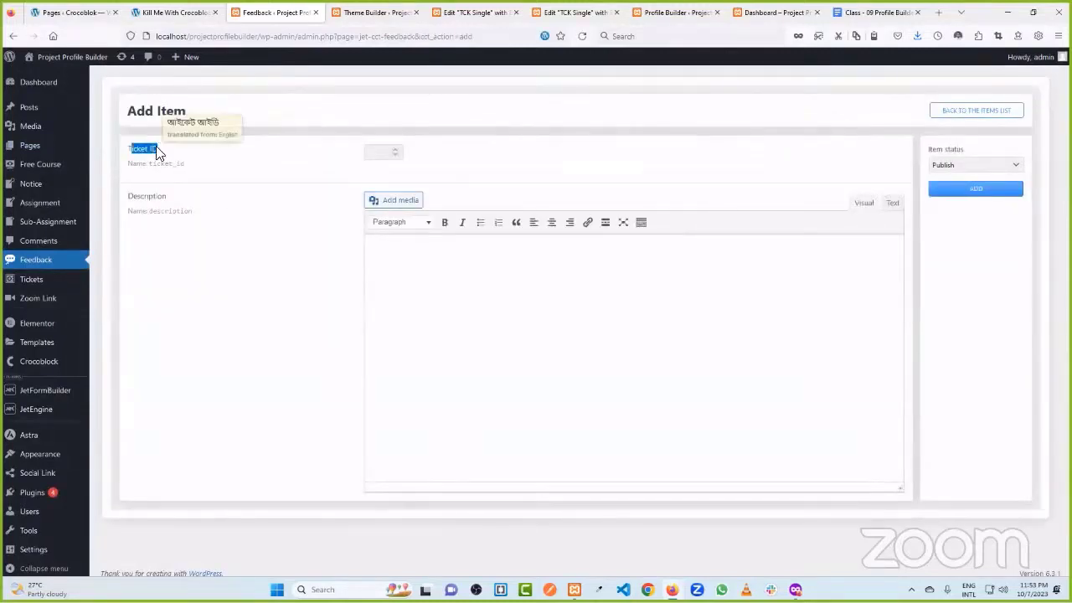
{"action": "left_click", "coordinate": [226, 153]}
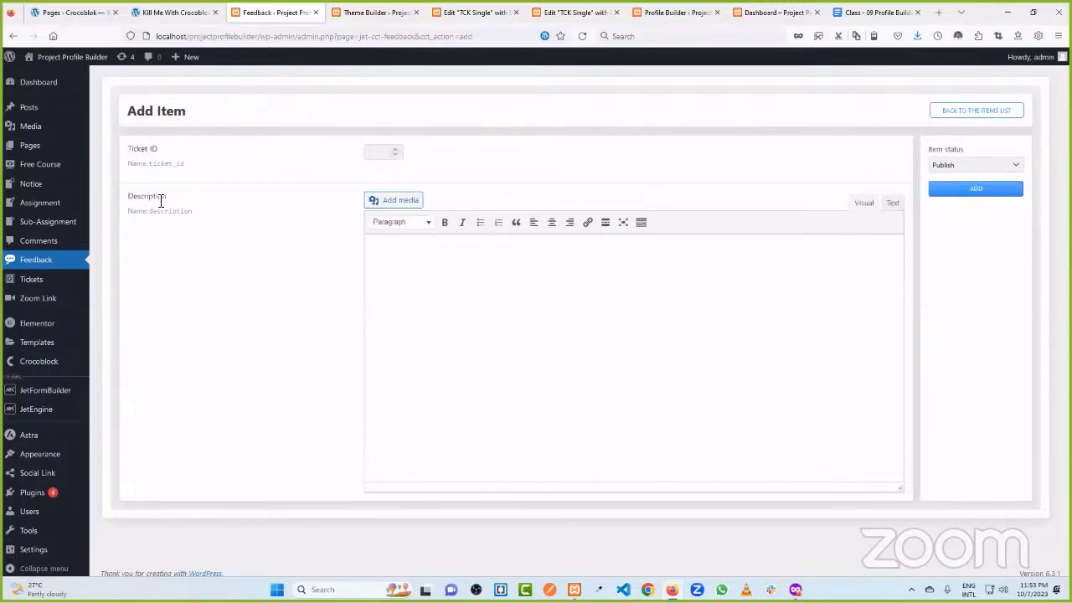
{"action": "left_click", "coordinate": [463, 304]}
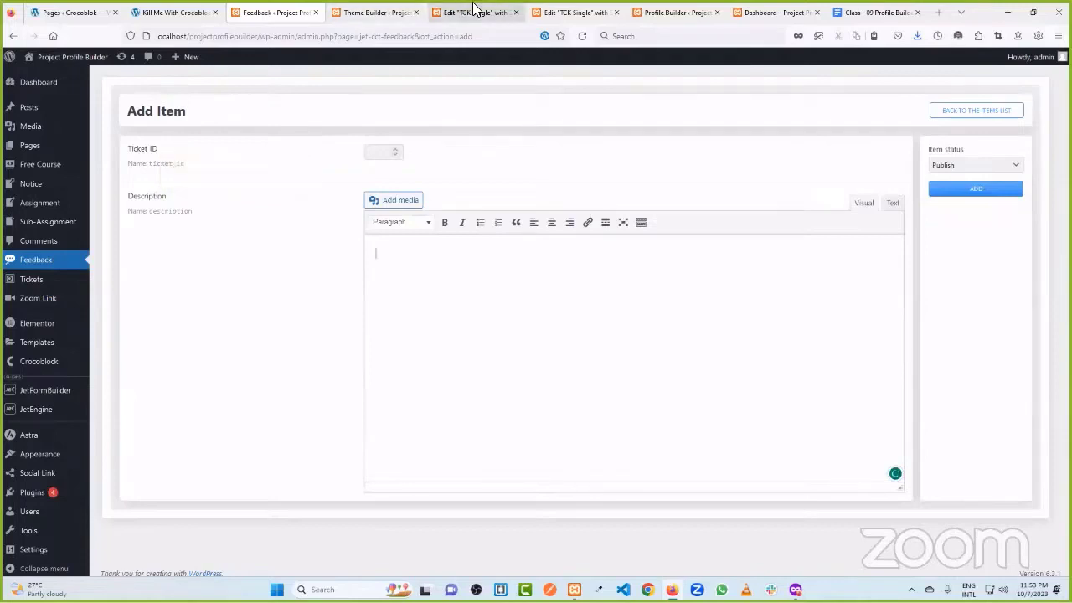
{"action": "left_click", "coordinate": [174, 12]}
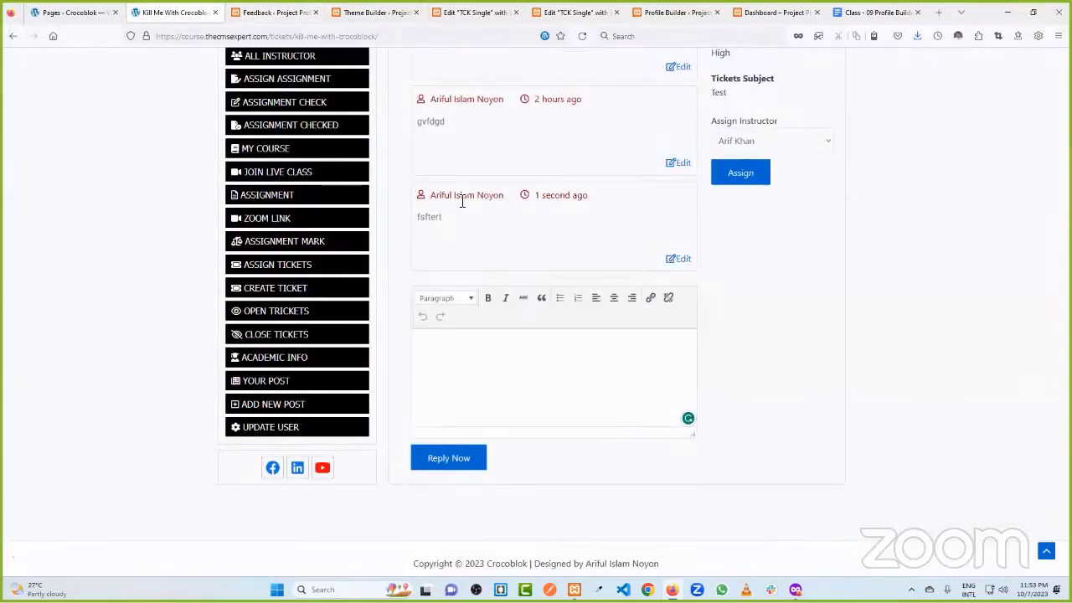
- Review the ticket's newest reply, title and empty reply editor on the live page
{"action": "double_click", "coordinate": [422, 217]}
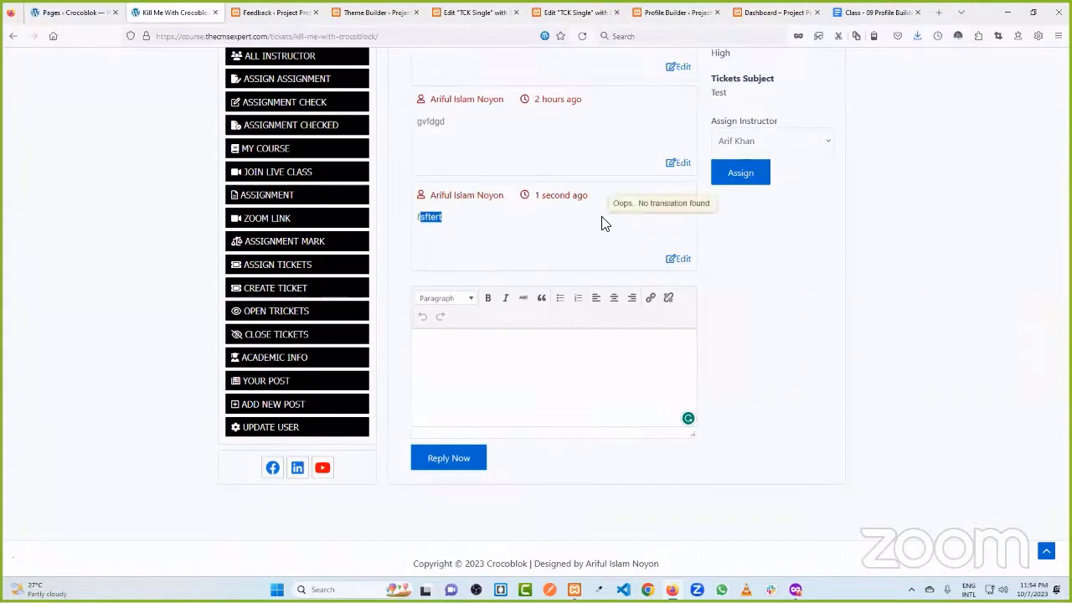
{"action": "left_click", "coordinate": [523, 231]}
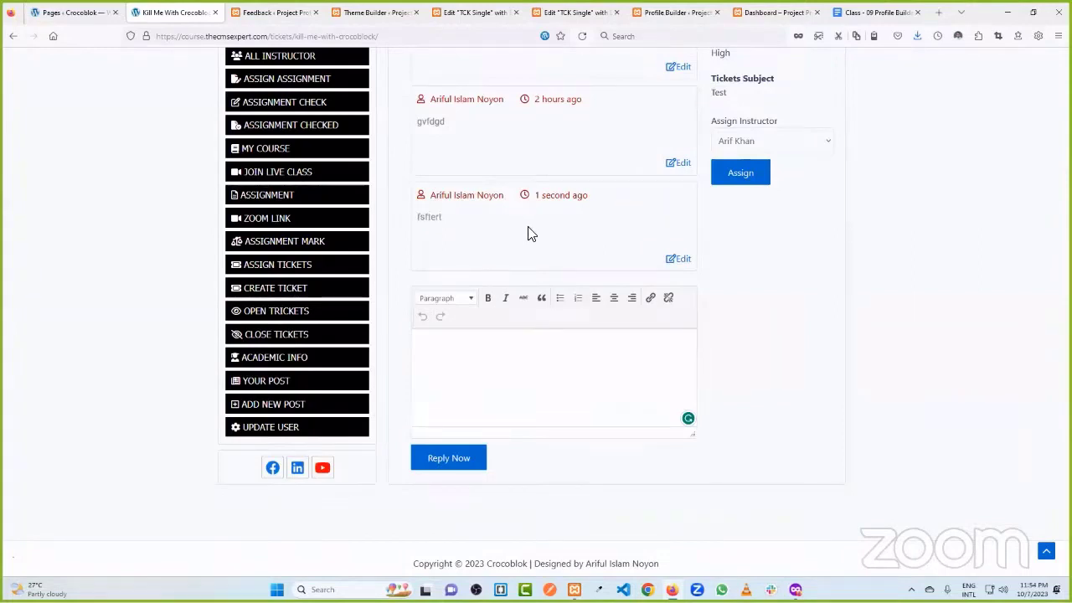
{"action": "scroll", "coordinate": [559, 189], "scroll_direction": "up", "scroll_amount": 2}
{"action": "scroll", "coordinate": [560, 189], "scroll_direction": "up", "scroll_amount": 2}
{"action": "left_click_drag", "start_coordinate": [408, 161], "coordinate": [555, 186]}
{"action": "left_click", "coordinate": [556, 186]}
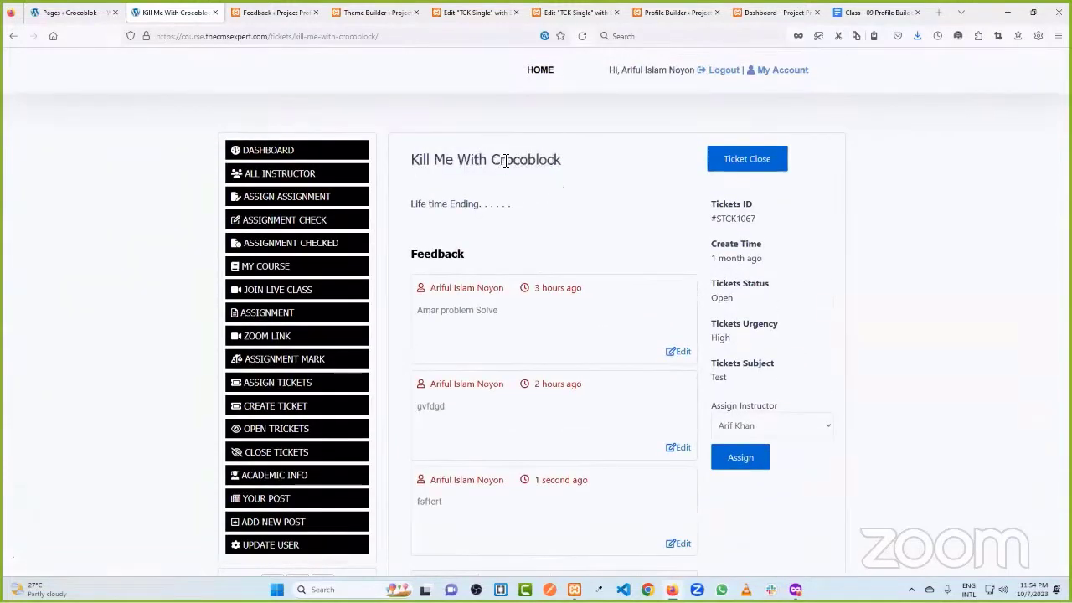
{"action": "scroll", "coordinate": [517, 196], "scroll_direction": "down", "scroll_amount": 3}
{"action": "left_click", "coordinate": [489, 373]}
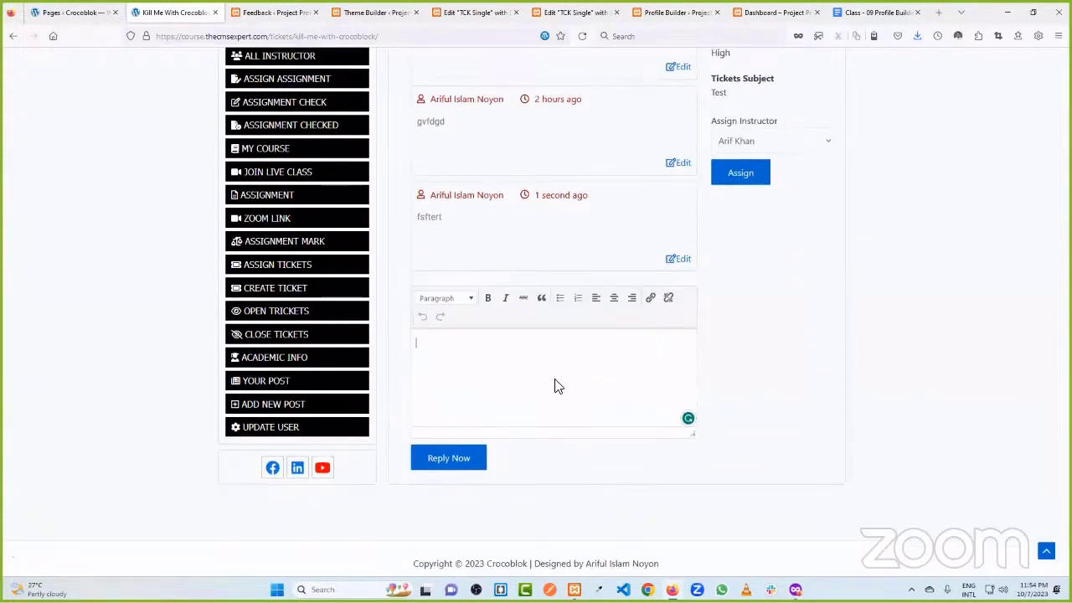
{"action": "scroll", "coordinate": [504, 392], "scroll_direction": "up", "scroll_amount": 4}
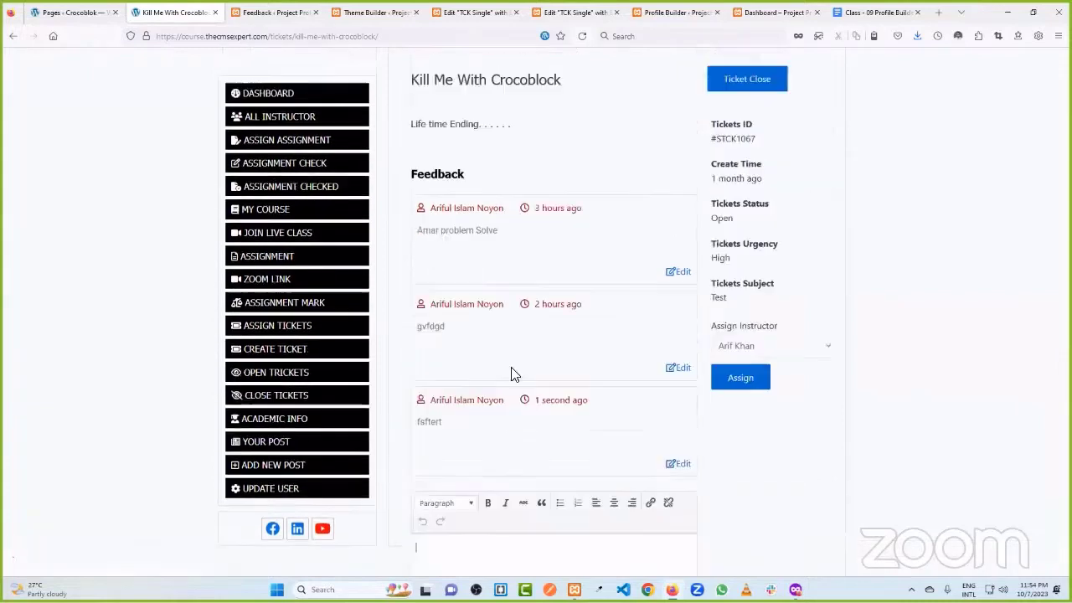
{"action": "left_click_drag", "start_coordinate": [427, 160], "coordinate": [576, 165]}
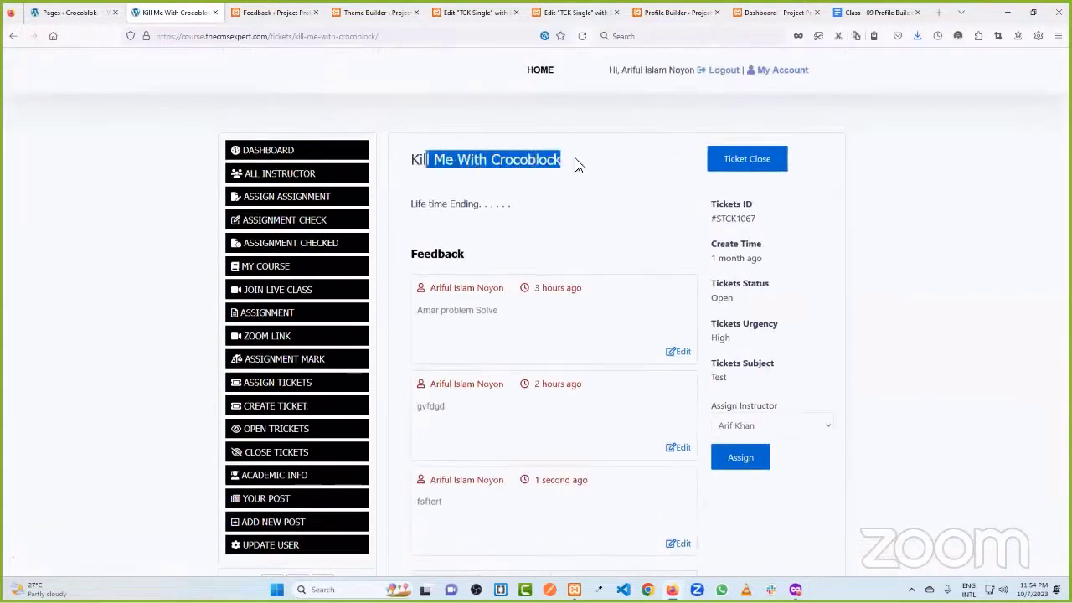
- Open the site dashboard in a new tab and return to the Feedback Add Item form
{"action": "left_click", "coordinate": [275, 150]}
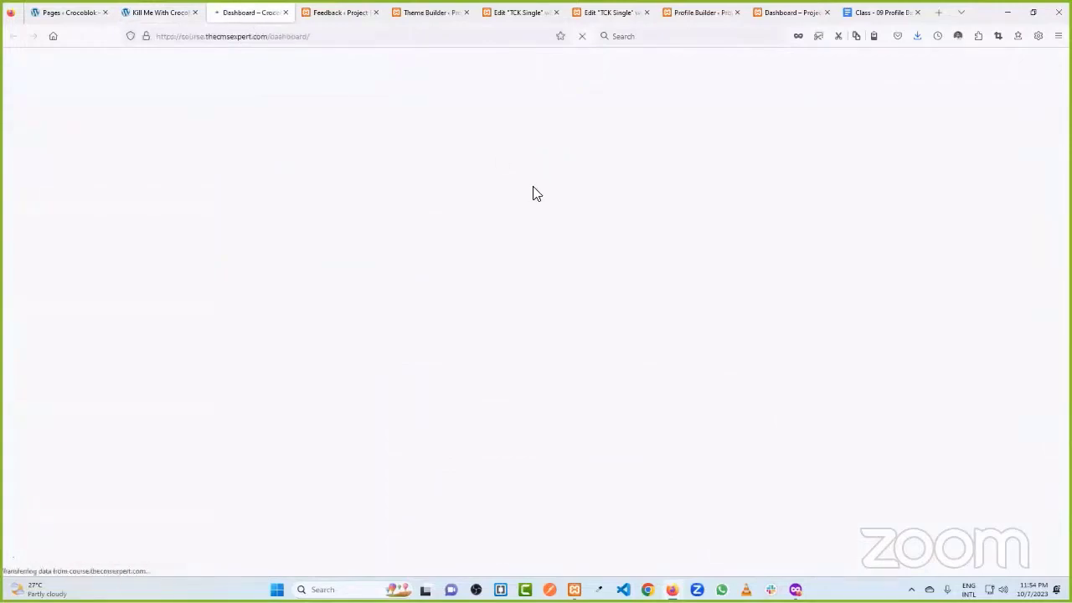
{"action": "scroll", "coordinate": [518, 306], "scroll_direction": "down", "scroll_amount": 2}
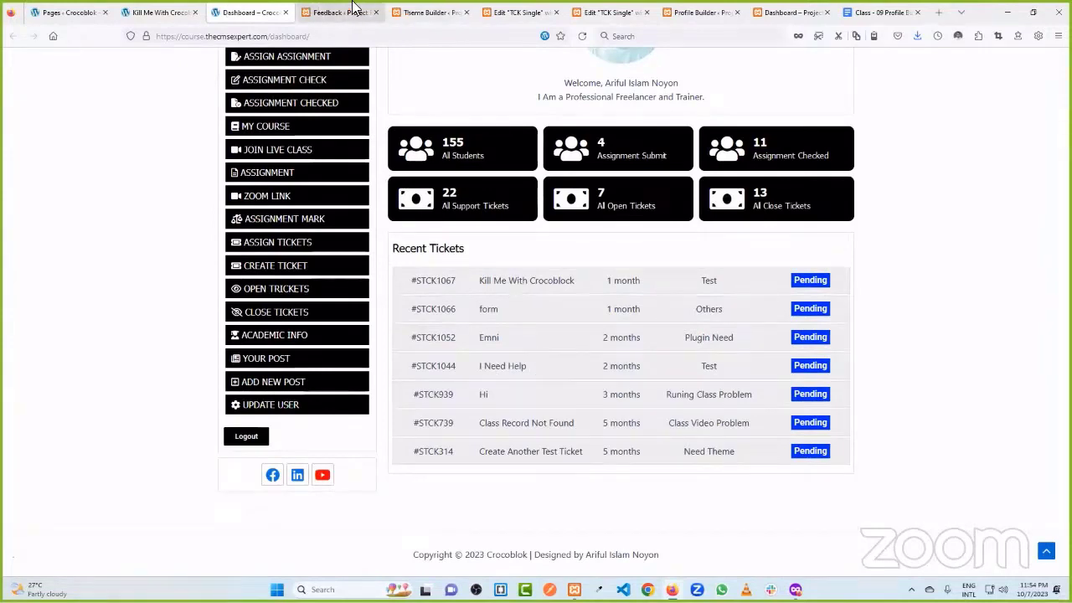
{"action": "left_click", "coordinate": [337, 12]}
{"action": "double_click", "coordinate": [151, 149]}
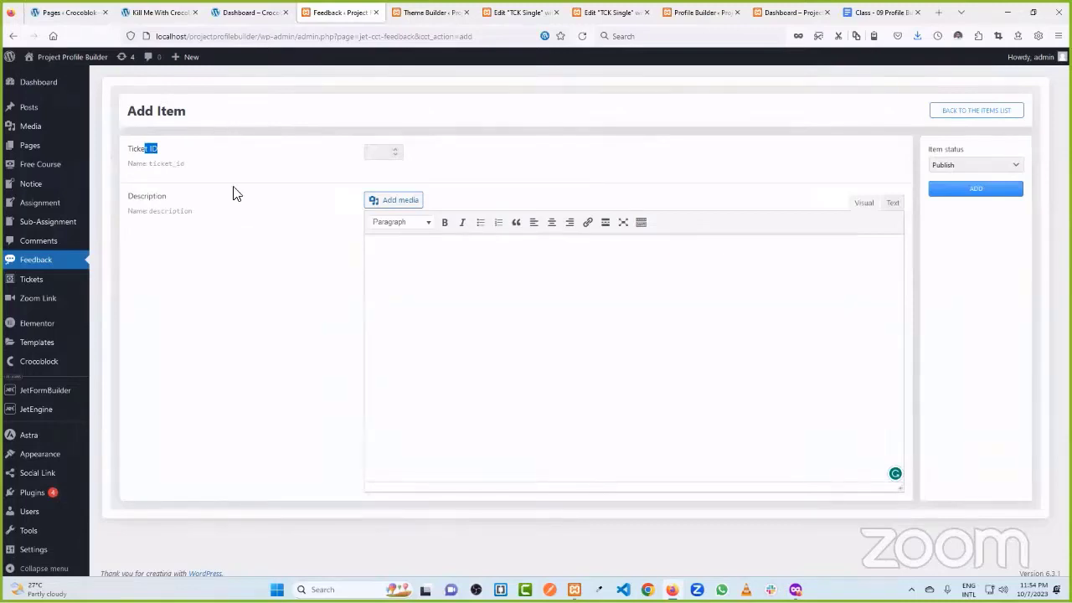
- Check the TCK Single editor, then open a new JetEngine form in a new tab
{"action": "left_click", "coordinate": [210, 161]}
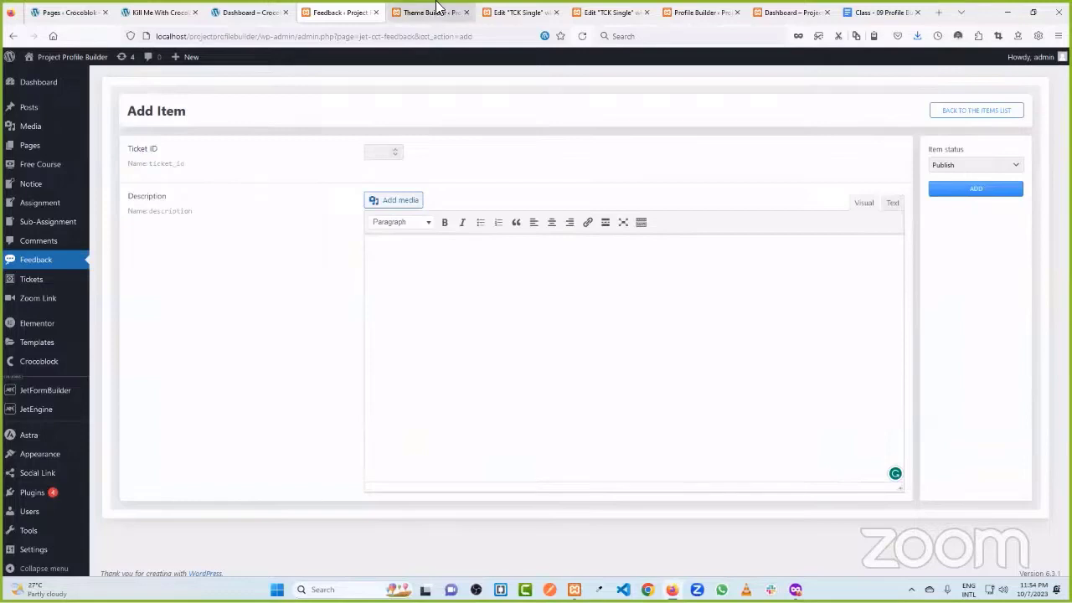
{"action": "left_click", "coordinate": [429, 12]}
{"action": "left_click", "coordinate": [523, 11]}
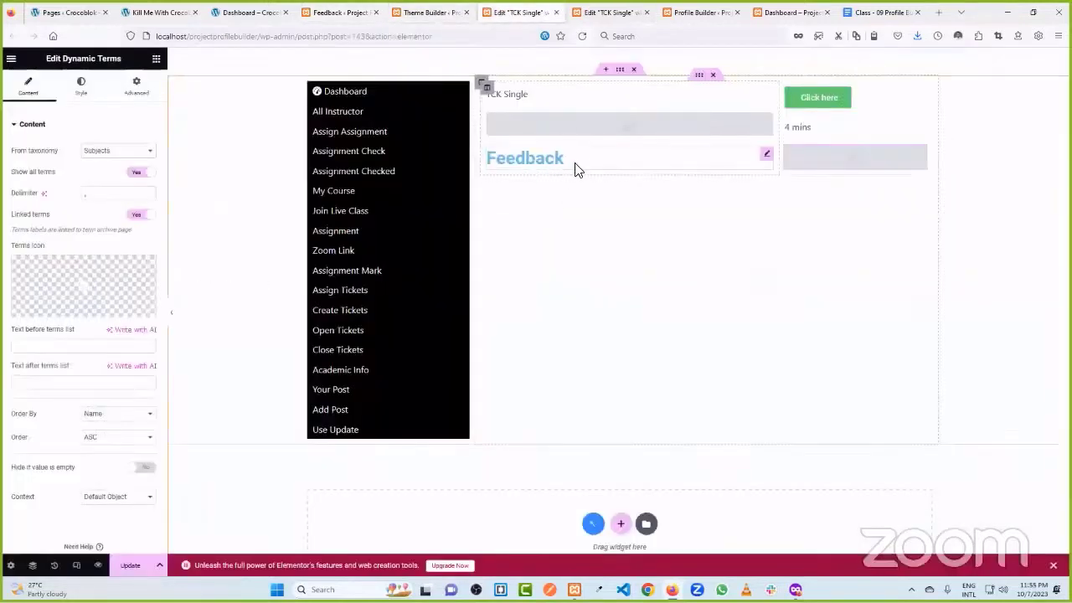
{"action": "left_click", "coordinate": [350, 10]}
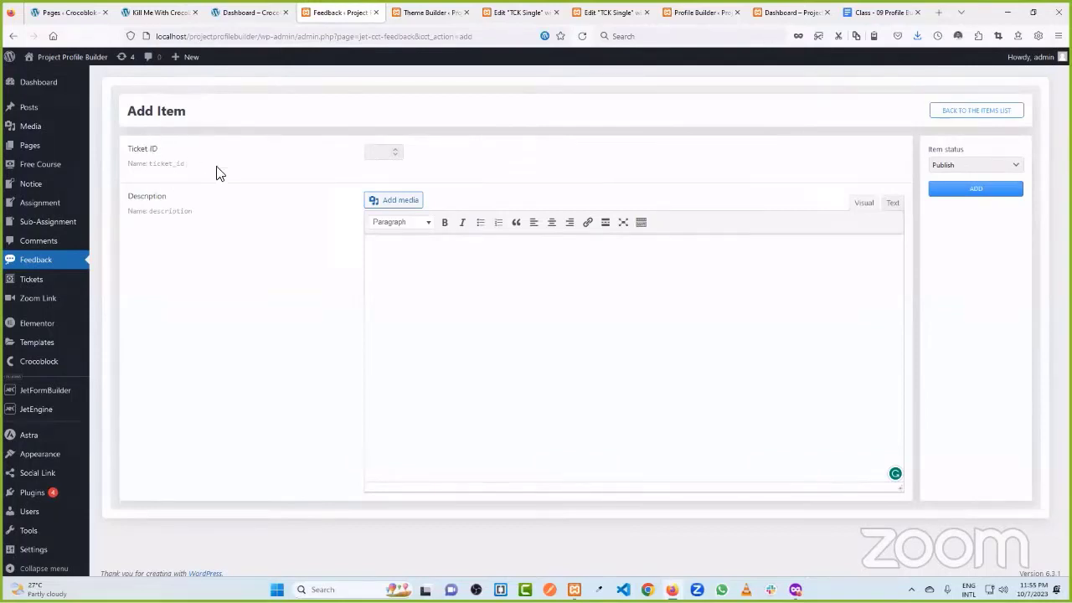
{"action": "mouse_move", "coordinate": [50, 411]}
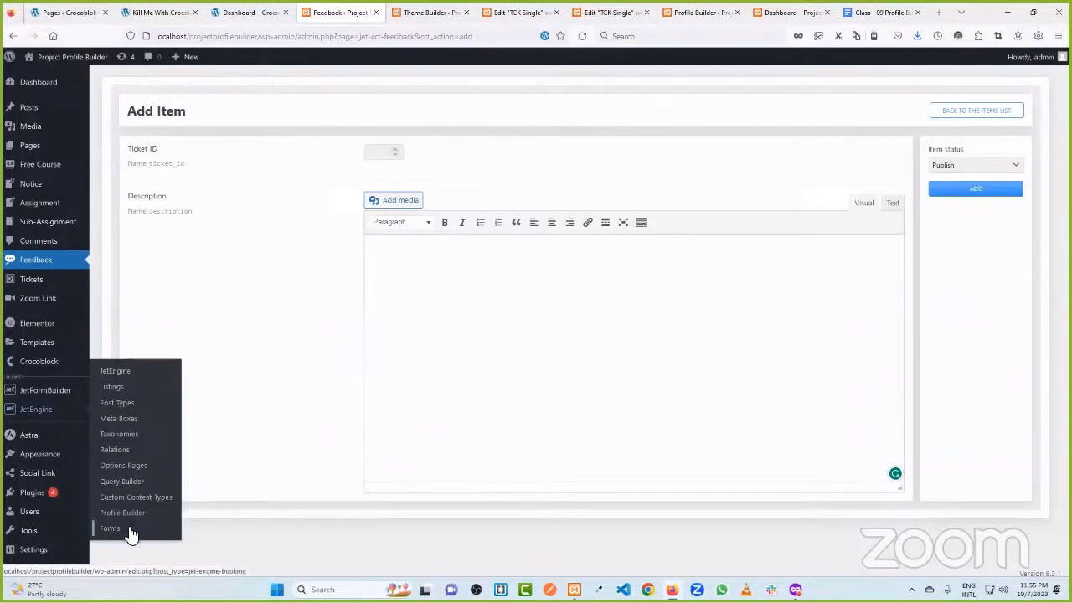
{"action": "middle_click", "coordinate": [126, 529]}
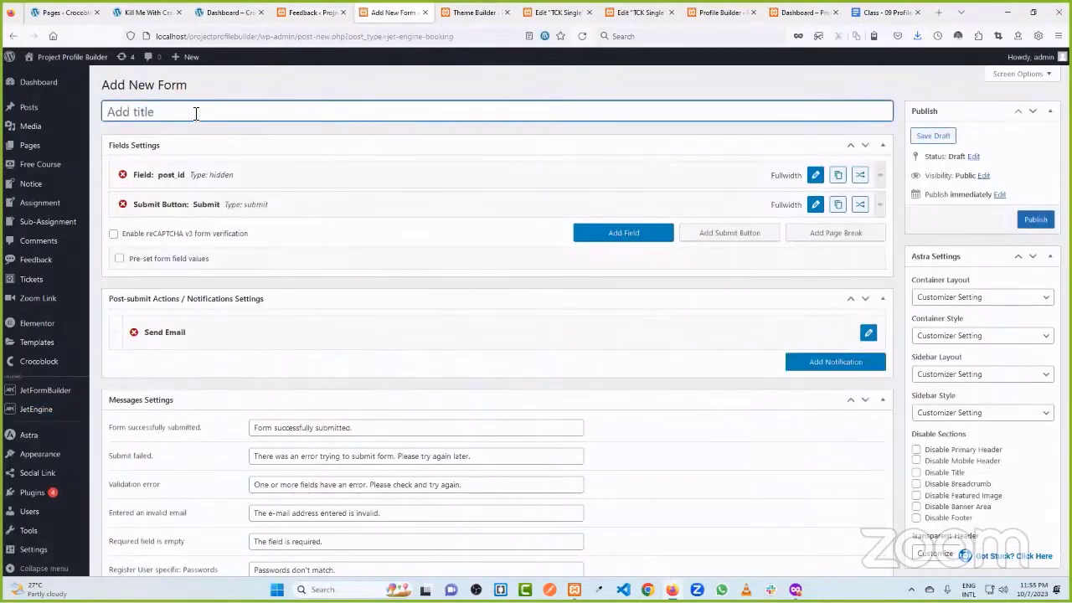
- Enter 'Add feedback' as the form title, glance at the Feedback Add Item page, and add a field
{"action": "type", "text": "Add feedback"}
{"action": "left_click", "coordinate": [309, 139]}
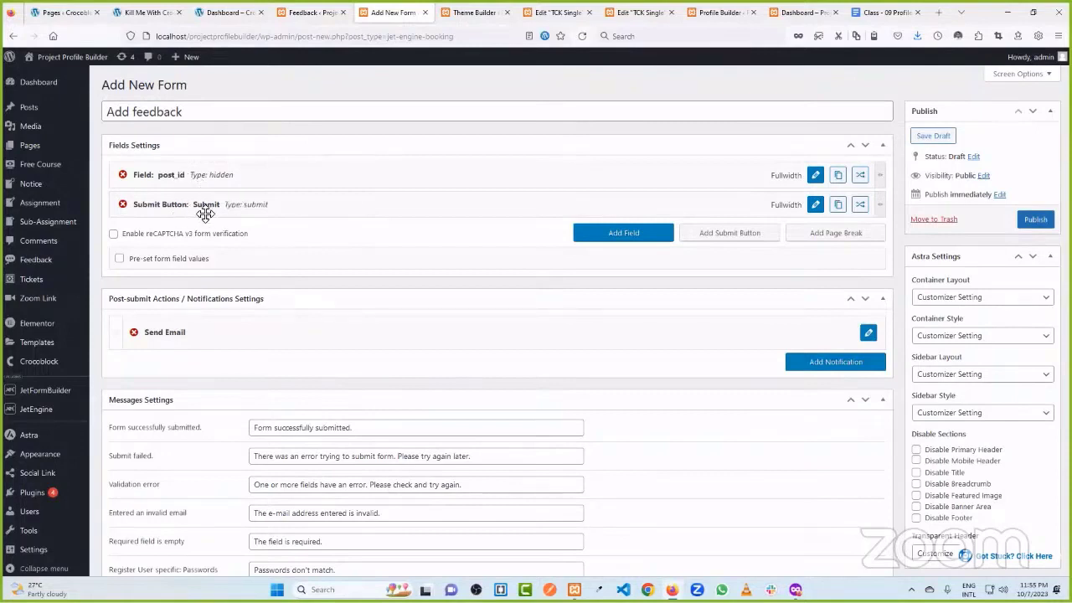
{"action": "left_click", "coordinate": [310, 12]}
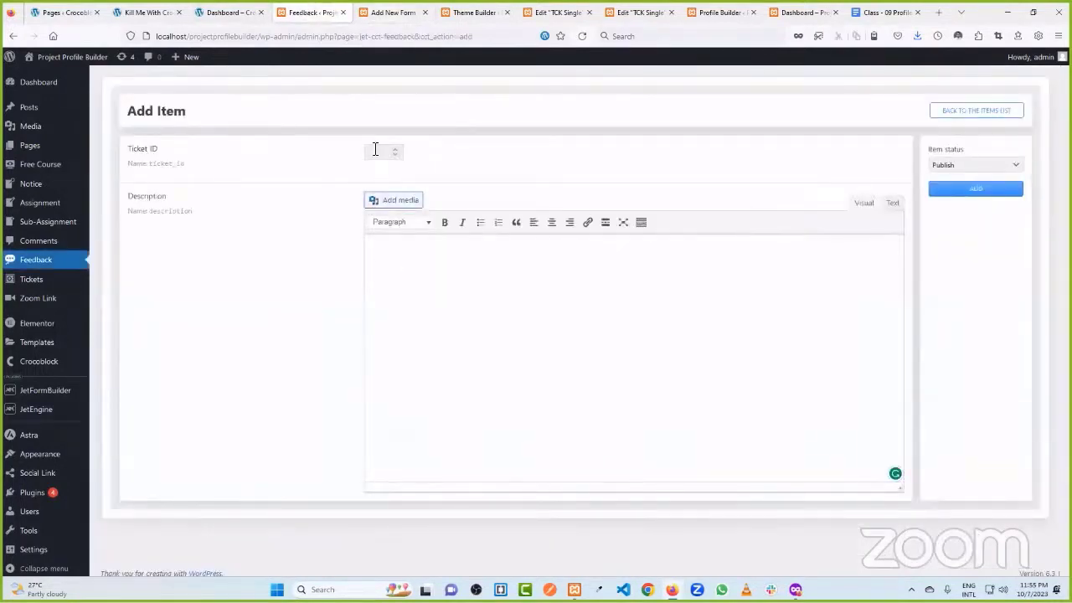
{"action": "left_click", "coordinate": [375, 149]}
{"action": "left_click", "coordinate": [388, 248]}
{"action": "key", "text": "ctrl+Tab"}
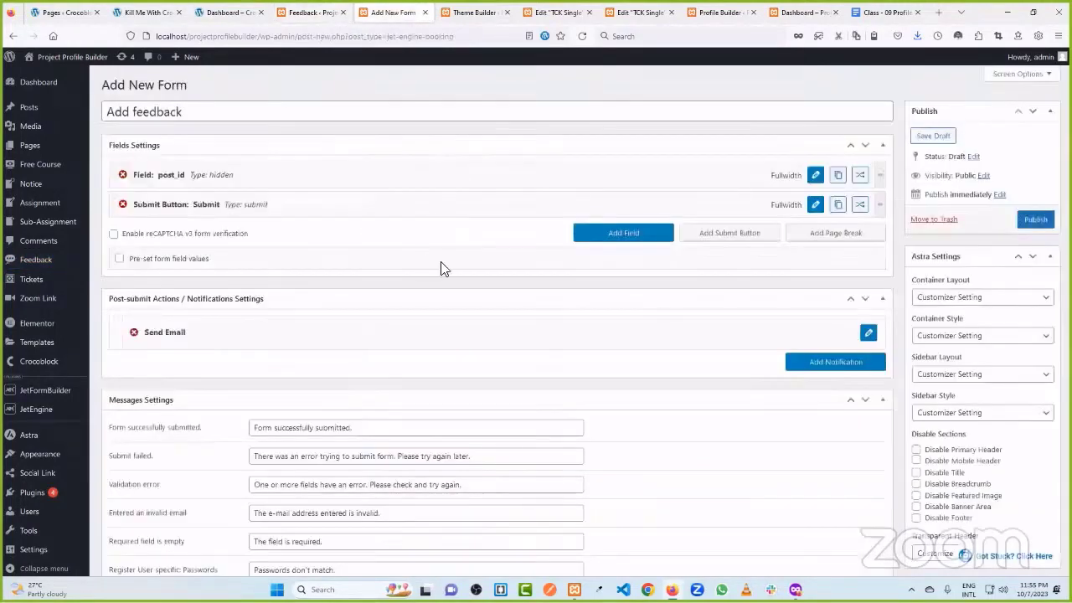
{"action": "left_click", "coordinate": [590, 235]}
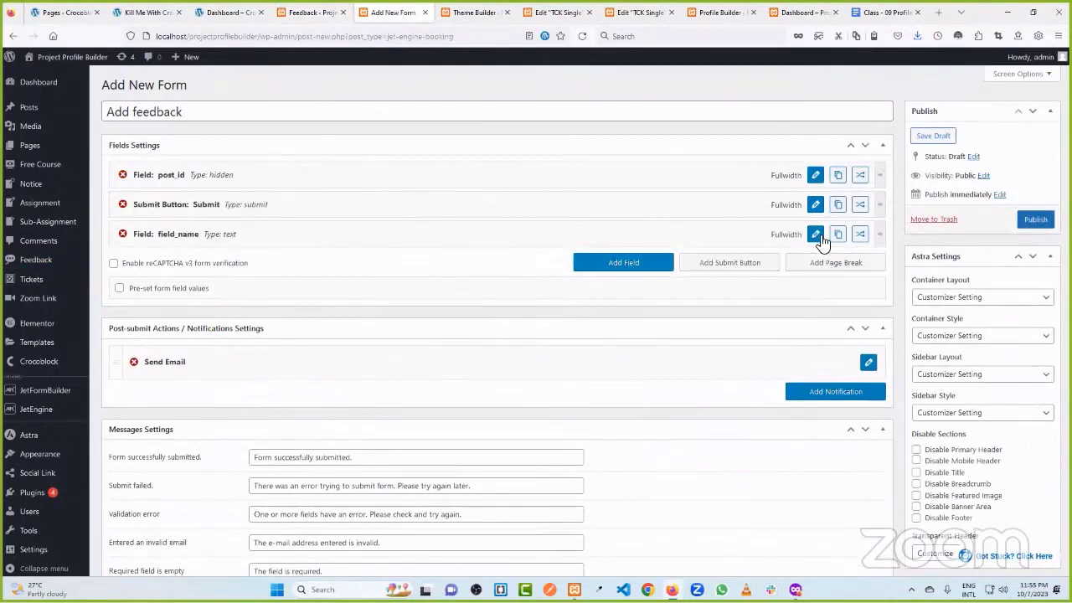
- Name the new text field reply_feed and give it the label 'Reply me'
{"action": "left_click", "coordinate": [816, 236]}
{"action": "left_click_drag", "start_coordinate": [300, 270], "coordinate": [240, 272]}
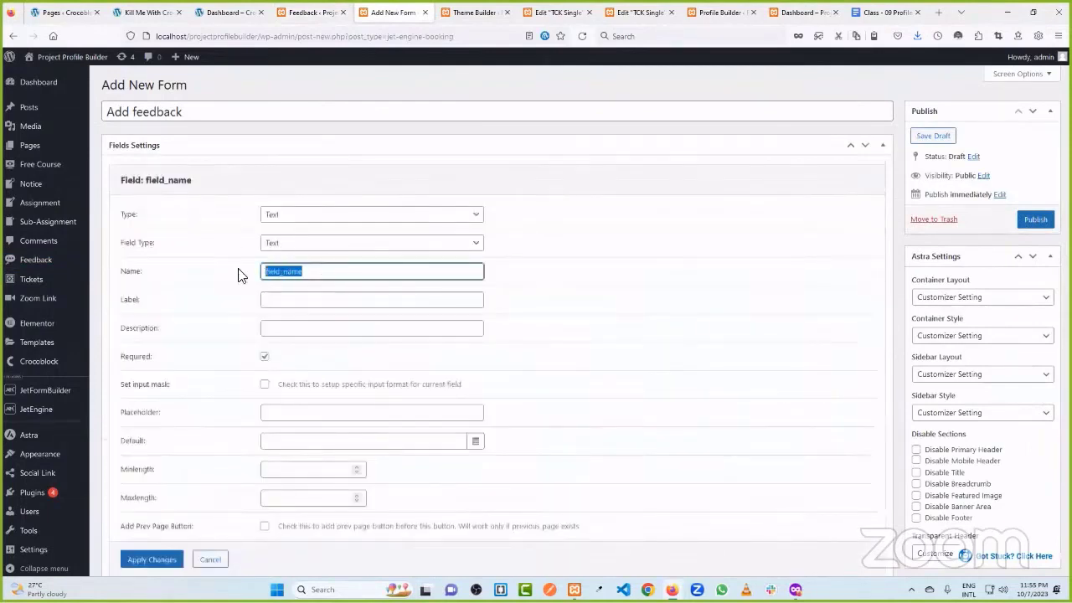
{"action": "type", "text": "reply"}
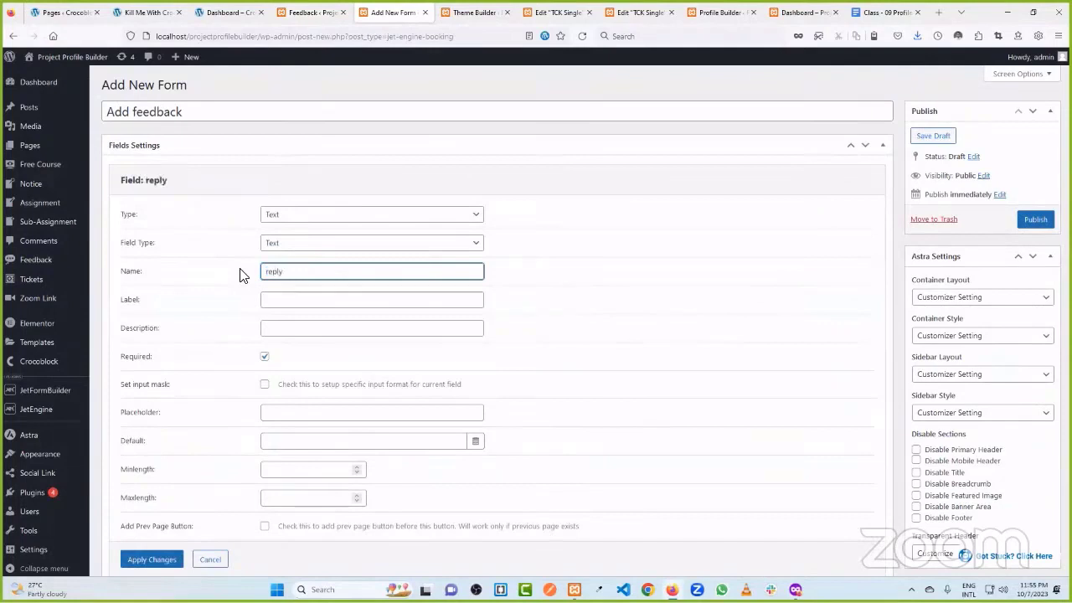
{"action": "type", "text": "_feed"}
{"action": "left_click", "coordinate": [305, 300]}
{"action": "type", "text": "reply"}
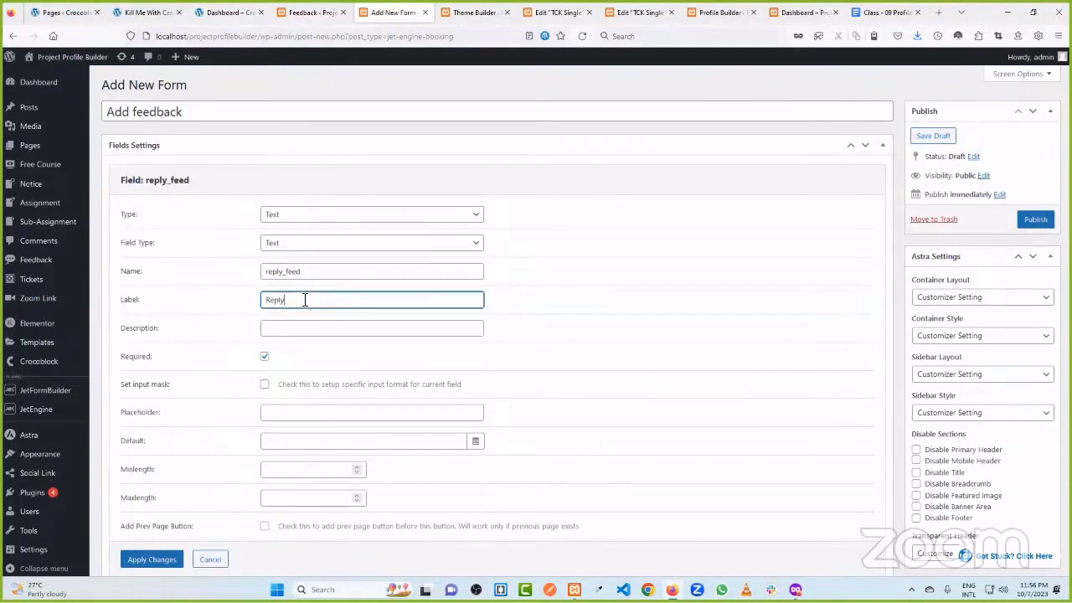
{"action": "left_click", "coordinate": [217, 303]}
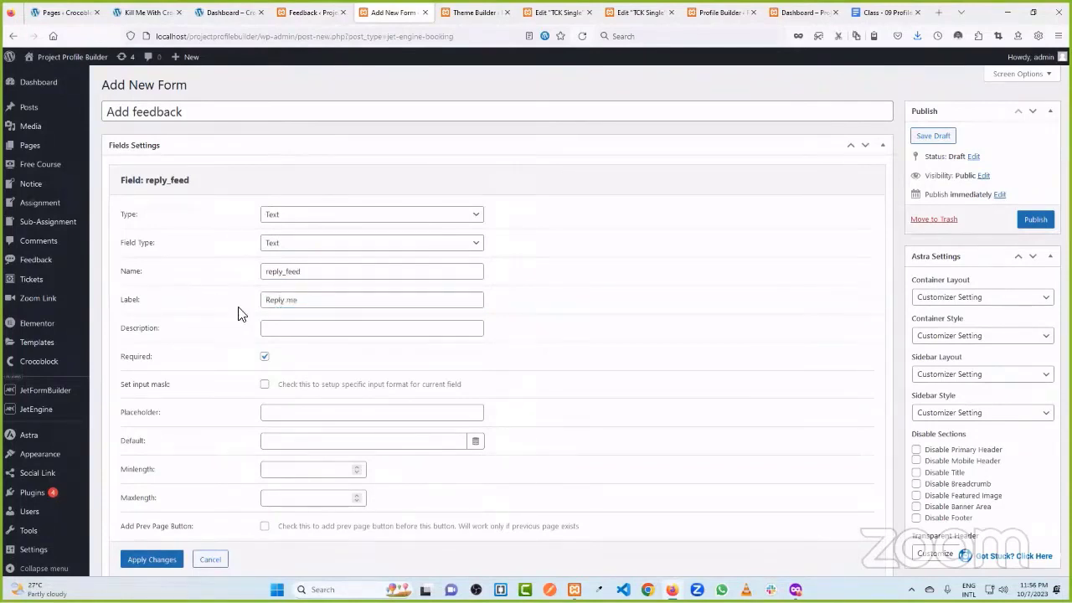
{"action": "left_click", "coordinate": [152, 559]}
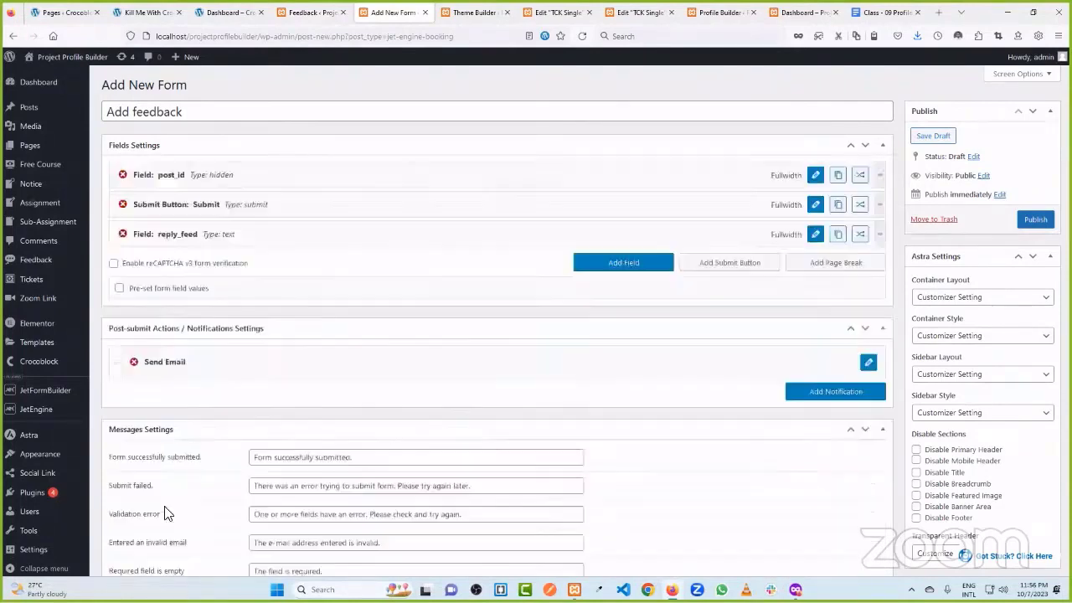
- Drag the reply_feed field above the Submit Button field
{"action": "left_click_drag", "start_coordinate": [168, 243], "coordinate": [178, 205]}
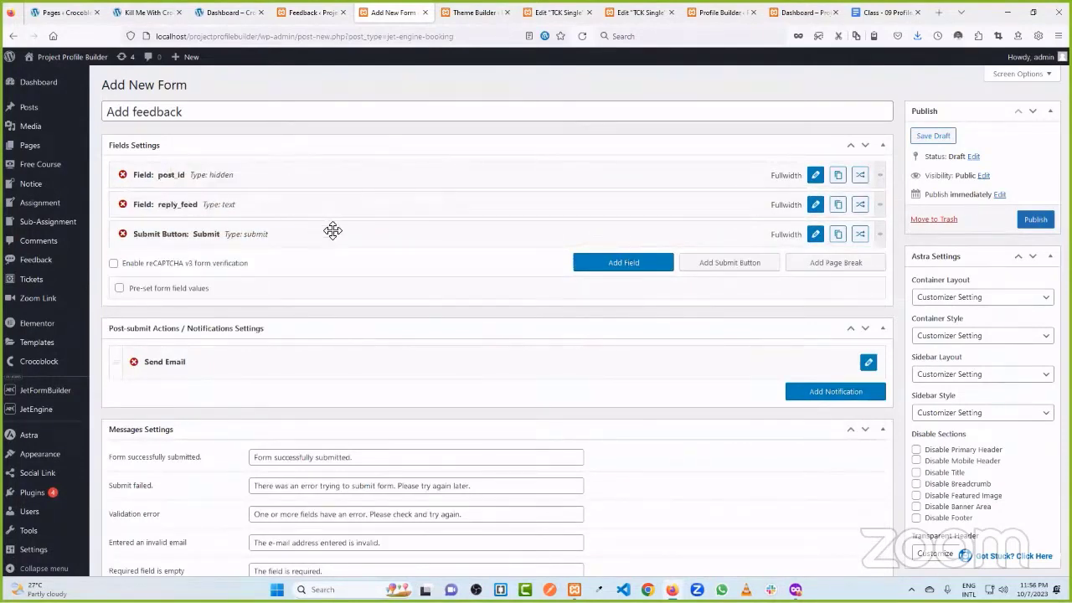
{"action": "scroll", "coordinate": [339, 250], "scroll_direction": "down", "scroll_amount": 3}
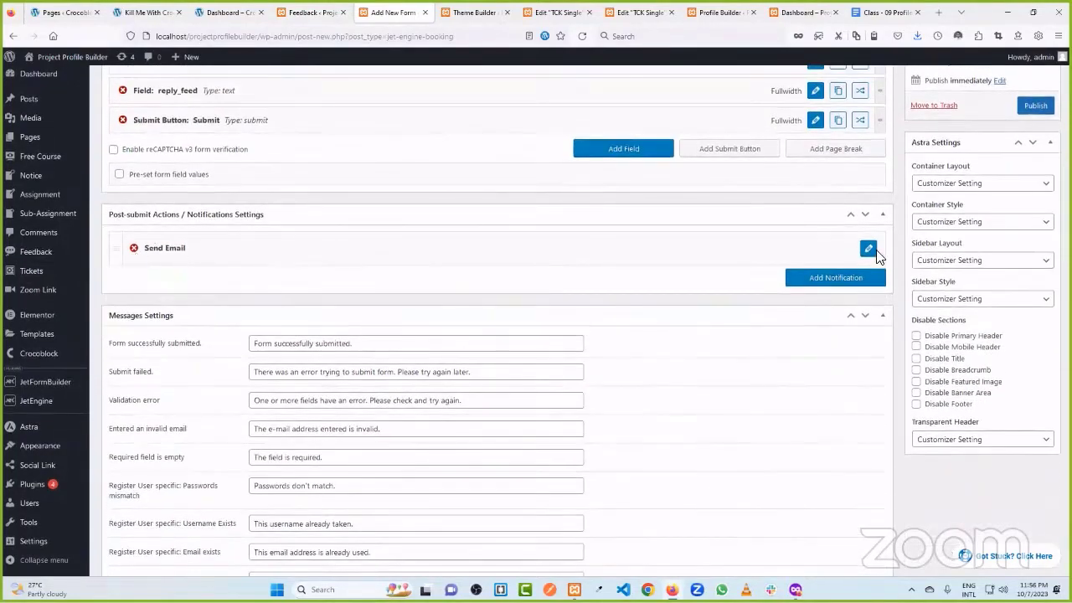
{"action": "scroll", "coordinate": [406, 209], "scroll_direction": "up", "scroll_amount": 3}
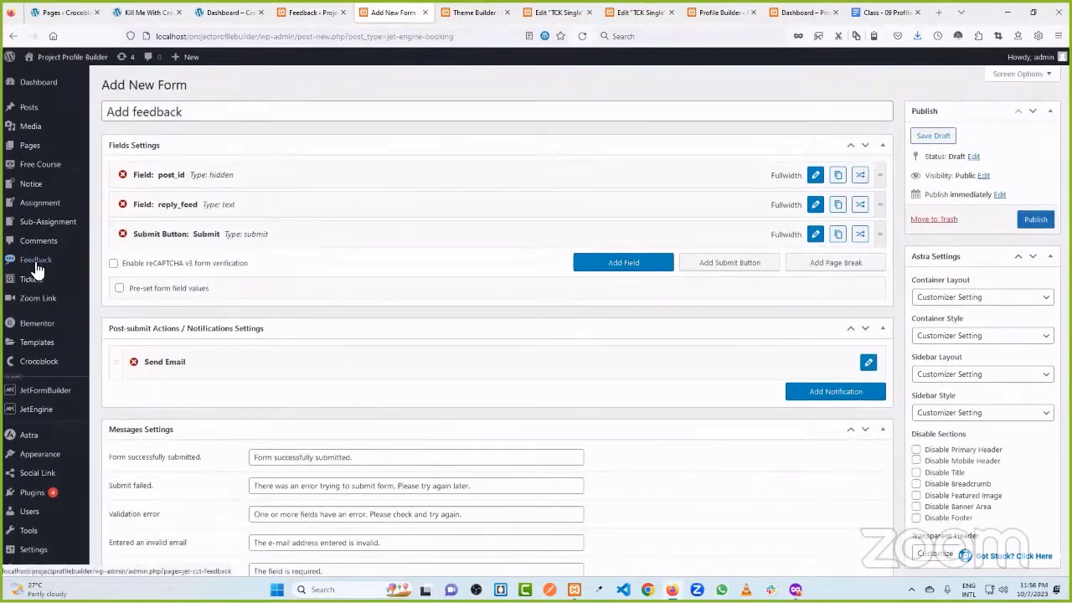
{"action": "left_click", "coordinate": [869, 364]}
- Set the notification to Insert/Update Custom Content Type Item, content type Feedback, status Publish
{"action": "scroll", "coordinate": [503, 402], "scroll_direction": "down", "scroll_amount": 2}
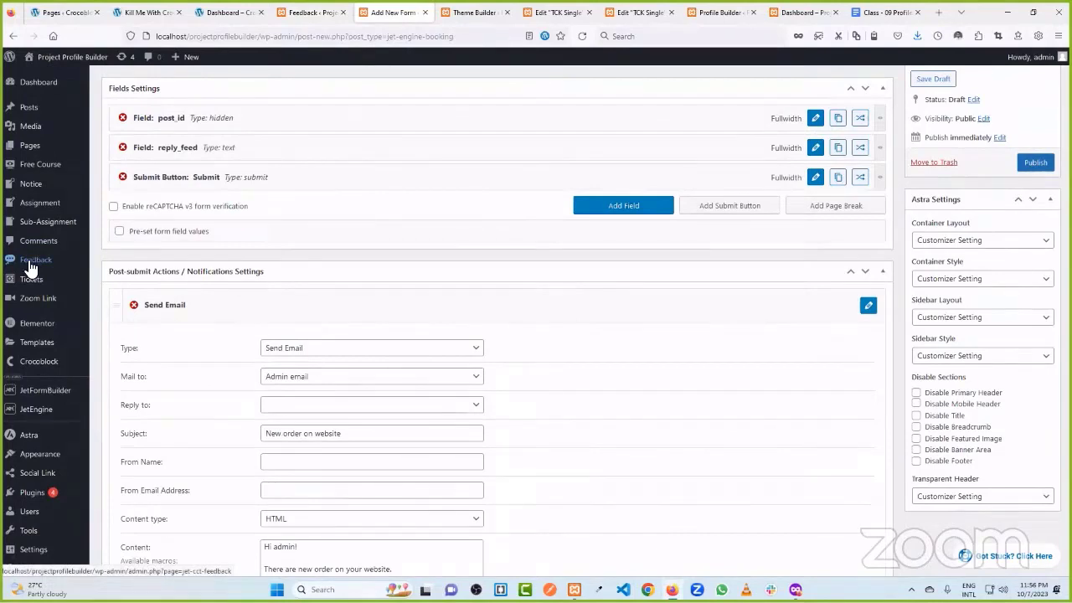
{"action": "left_click", "coordinate": [319, 352]}
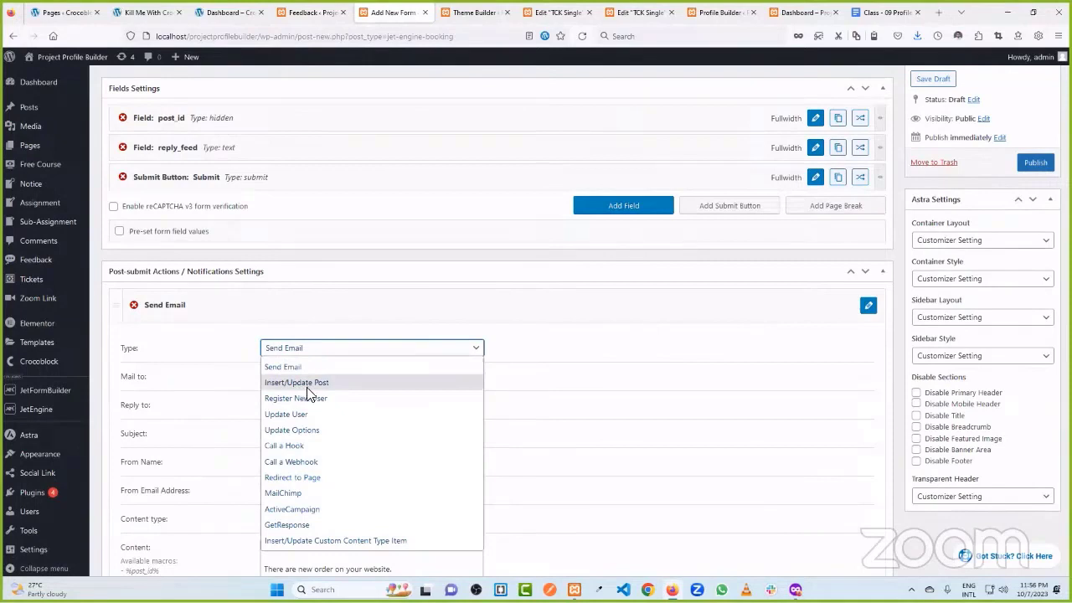
{"action": "left_click", "coordinate": [352, 545]}
{"action": "scroll", "coordinate": [352, 370], "scroll_direction": "down", "scroll_amount": 1}
{"action": "left_click", "coordinate": [301, 318]}
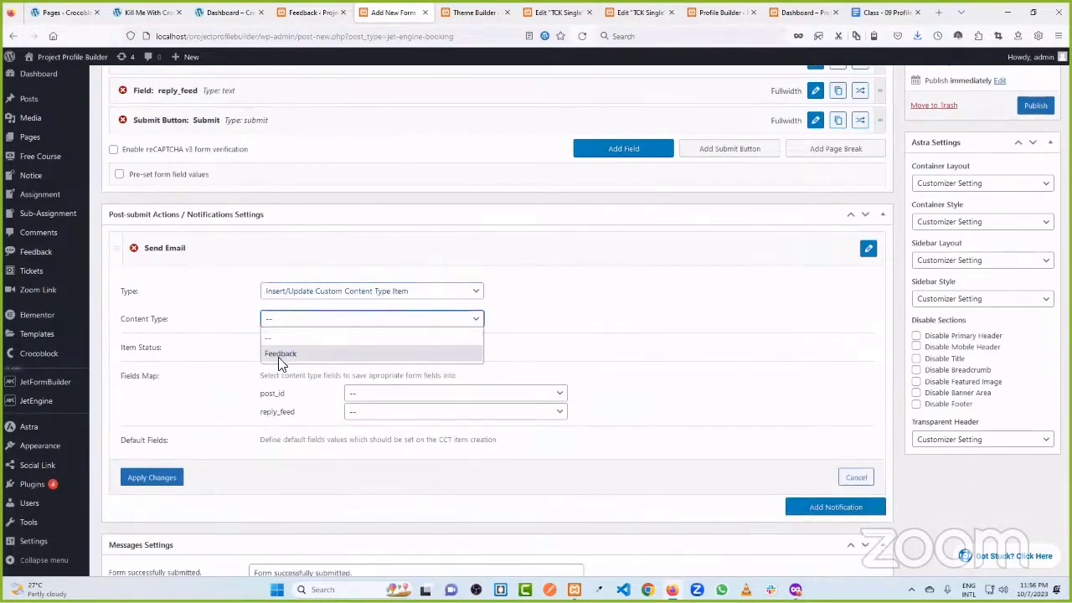
{"action": "left_click", "coordinate": [280, 354]}
{"action": "left_click", "coordinate": [291, 350]}
{"action": "left_click", "coordinate": [295, 381]}
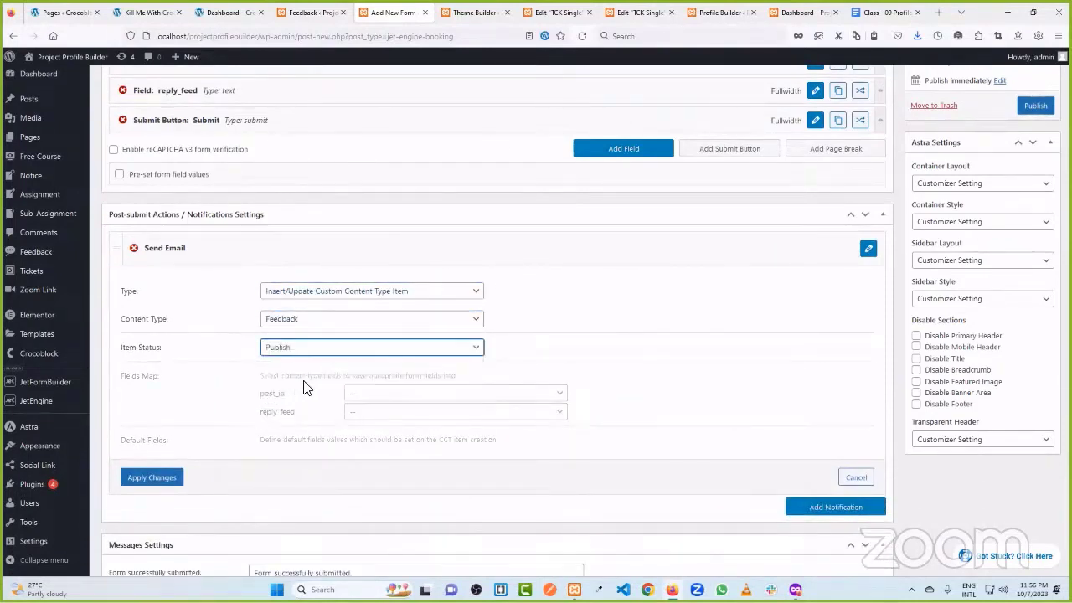
- Map the post_id form field to the Feedback item's Ticket ID field
{"action": "scroll", "coordinate": [281, 279], "scroll_direction": "down", "scroll_amount": 2}
{"action": "left_click_drag", "start_coordinate": [284, 279], "coordinate": [259, 283]}
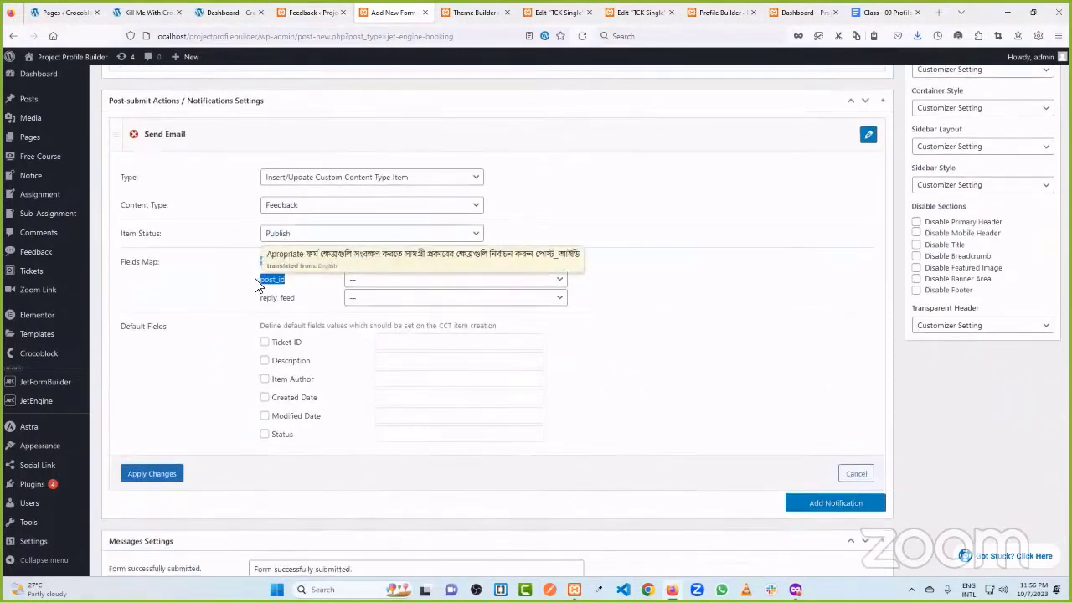
{"action": "left_click", "coordinate": [285, 281]}
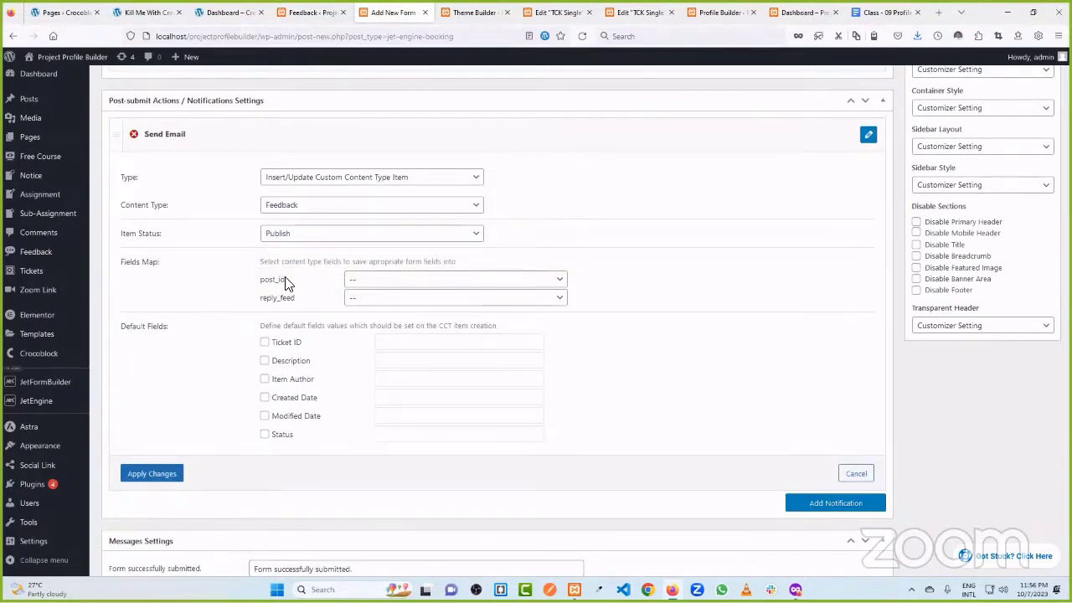
{"action": "left_click_drag", "start_coordinate": [285, 282], "coordinate": [258, 283]}
{"action": "left_click", "coordinate": [234, 289]}
{"action": "left_click", "coordinate": [365, 282]}
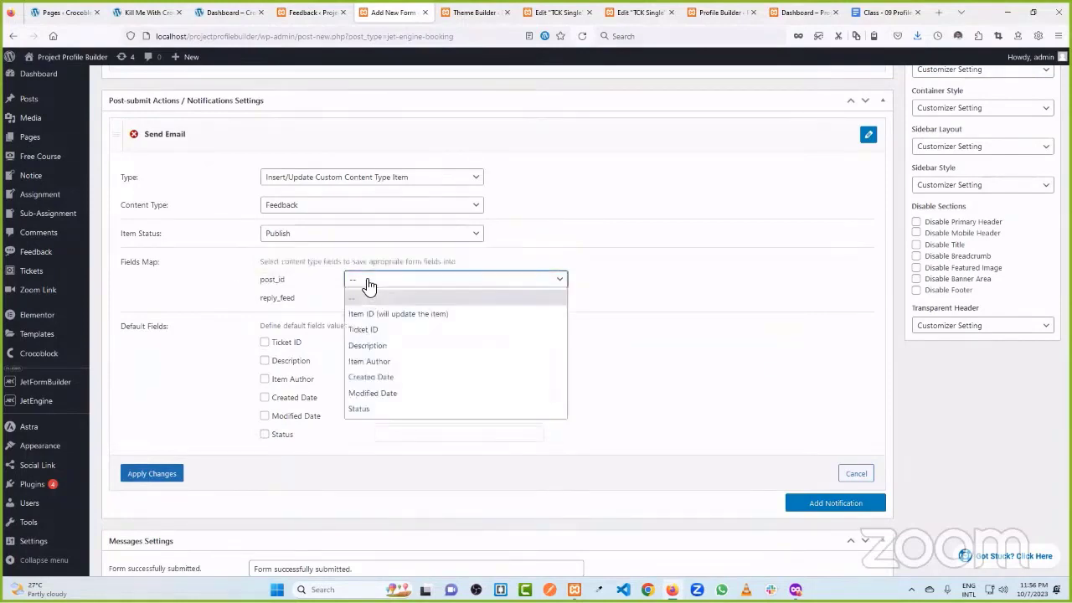
{"action": "left_click", "coordinate": [365, 330]}
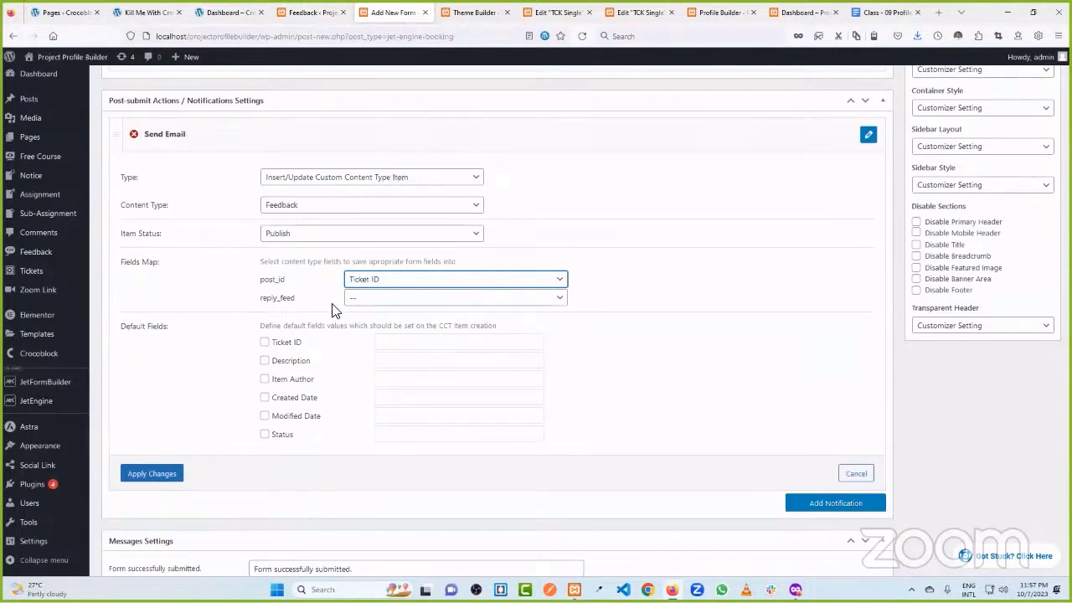
{"action": "left_click", "coordinate": [558, 10]}
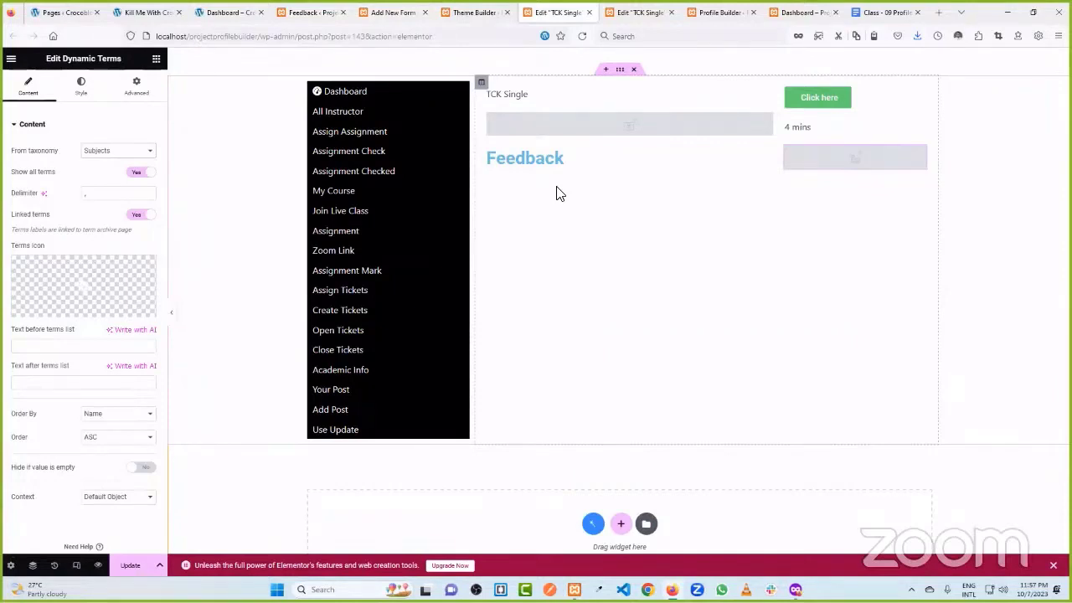
{"action": "left_click", "coordinate": [391, 11]}
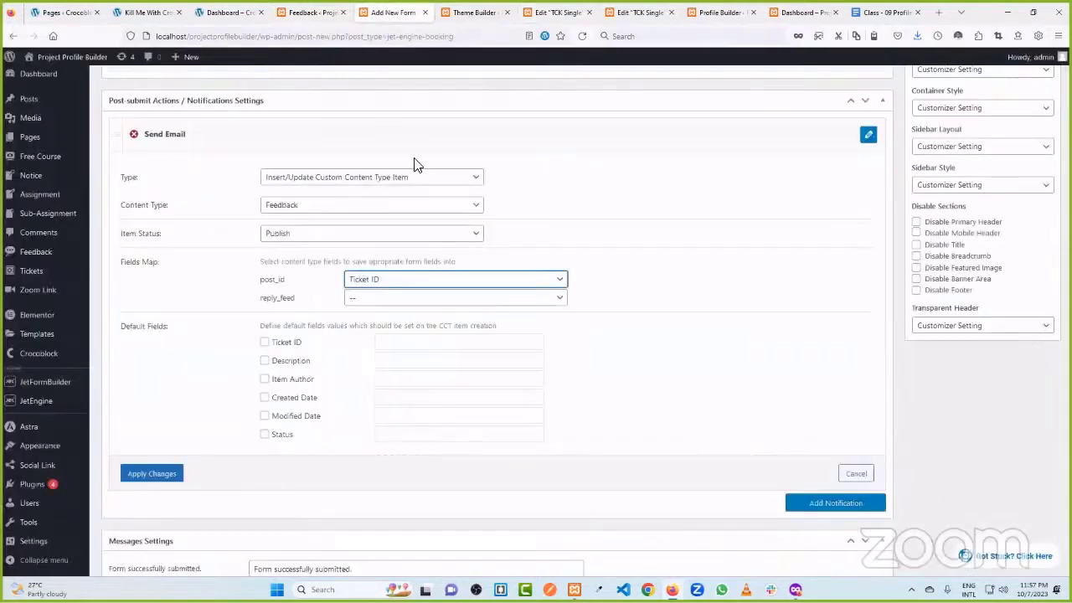
{"action": "left_click_drag", "start_coordinate": [282, 279], "coordinate": [261, 278]}
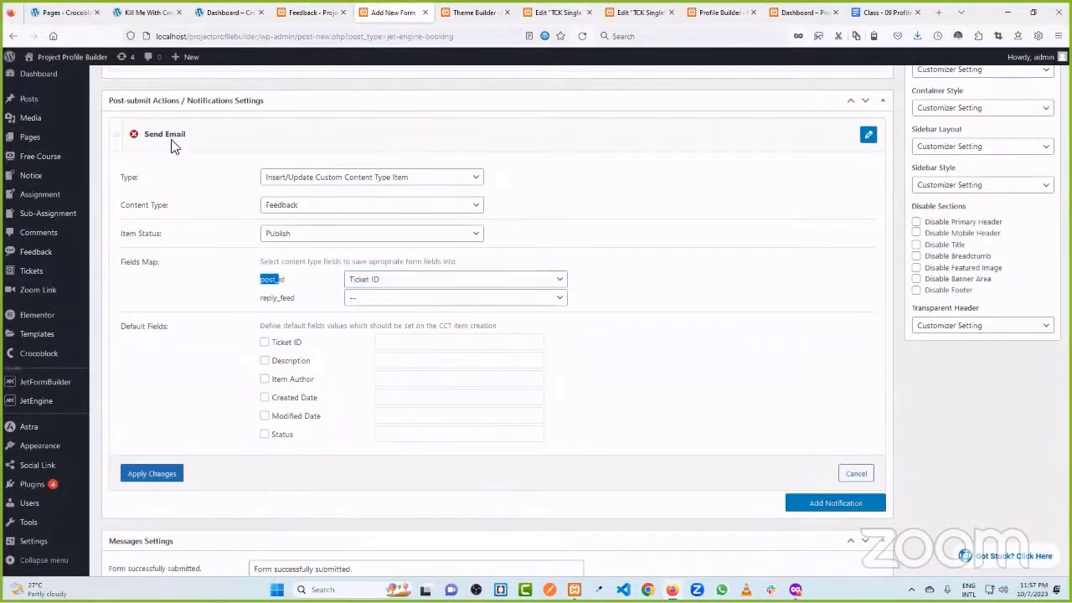
- Map the reply_feed form field to the Feedback item's Description field
{"action": "scroll", "coordinate": [167, 167], "scroll_direction": "up", "scroll_amount": 3}
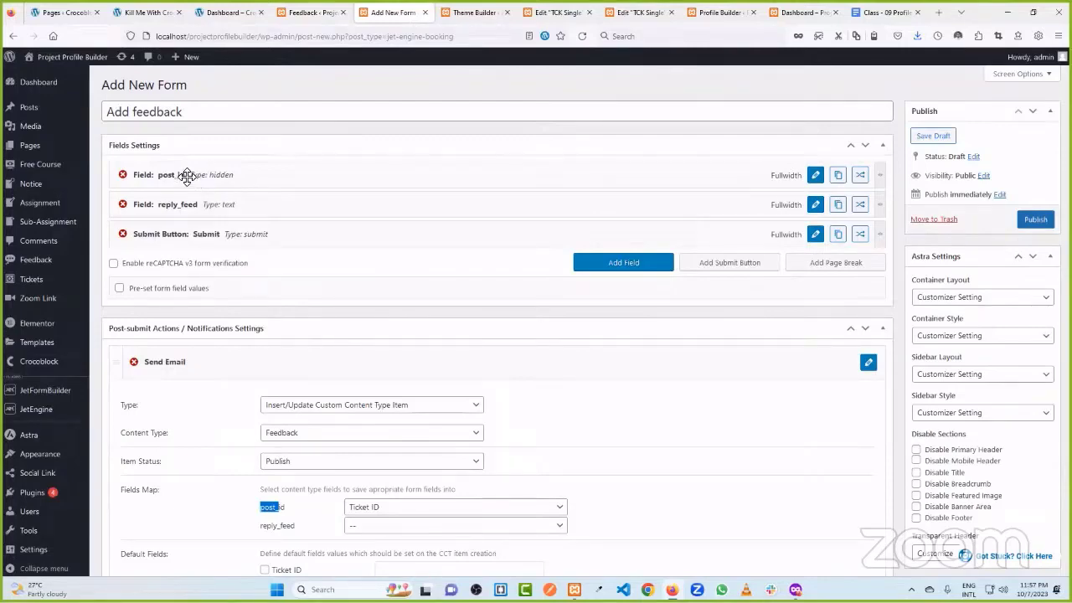
{"action": "scroll", "coordinate": [271, 323], "scroll_direction": "down", "scroll_amount": 3}
{"action": "left_click", "coordinate": [271, 341]}
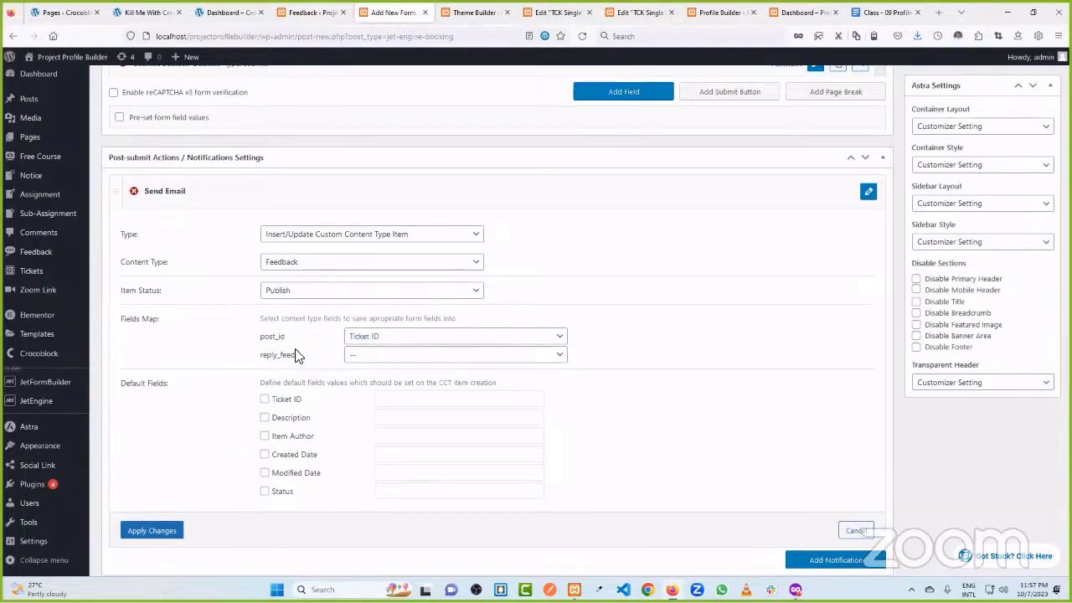
{"action": "left_click", "coordinate": [374, 356]}
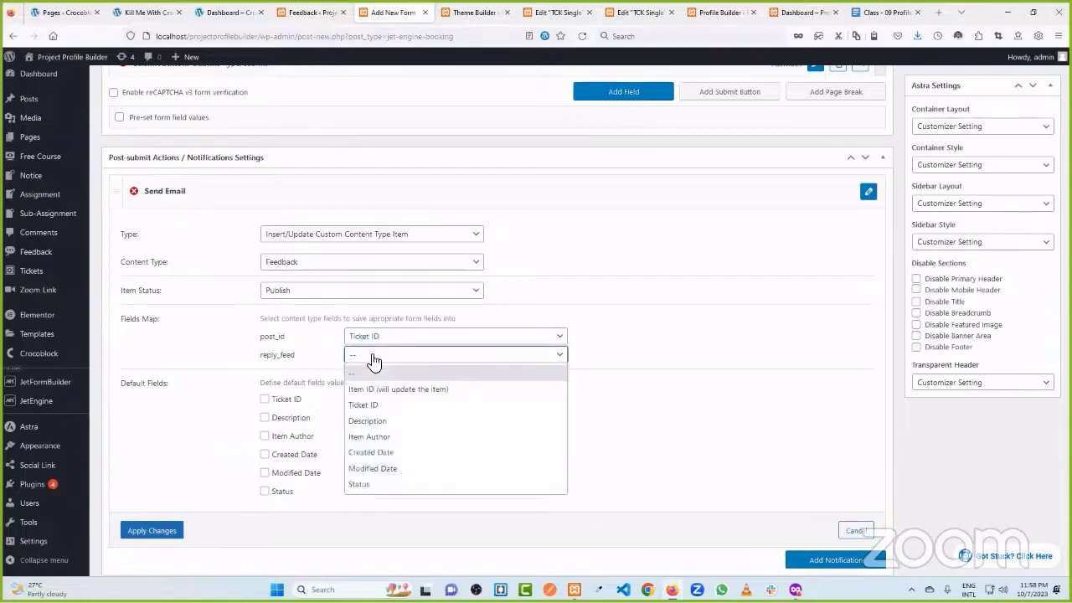
{"action": "left_click", "coordinate": [385, 420]}
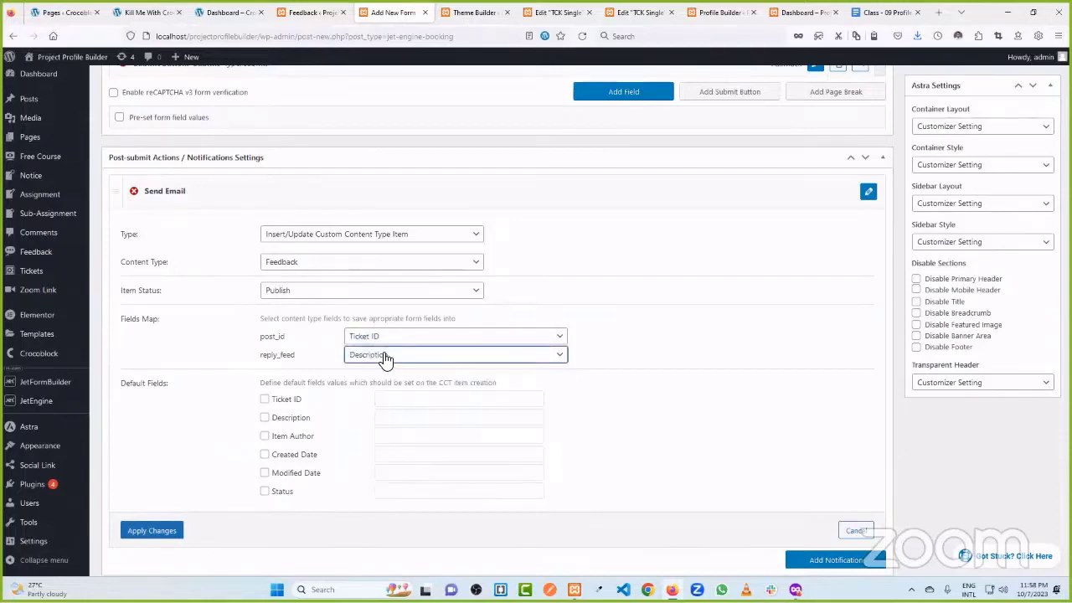
- Apply the Custom Content Type notification settings and add a second notification
{"action": "left_click", "coordinate": [245, 11]}
{"action": "left_click", "coordinate": [308, 12]}
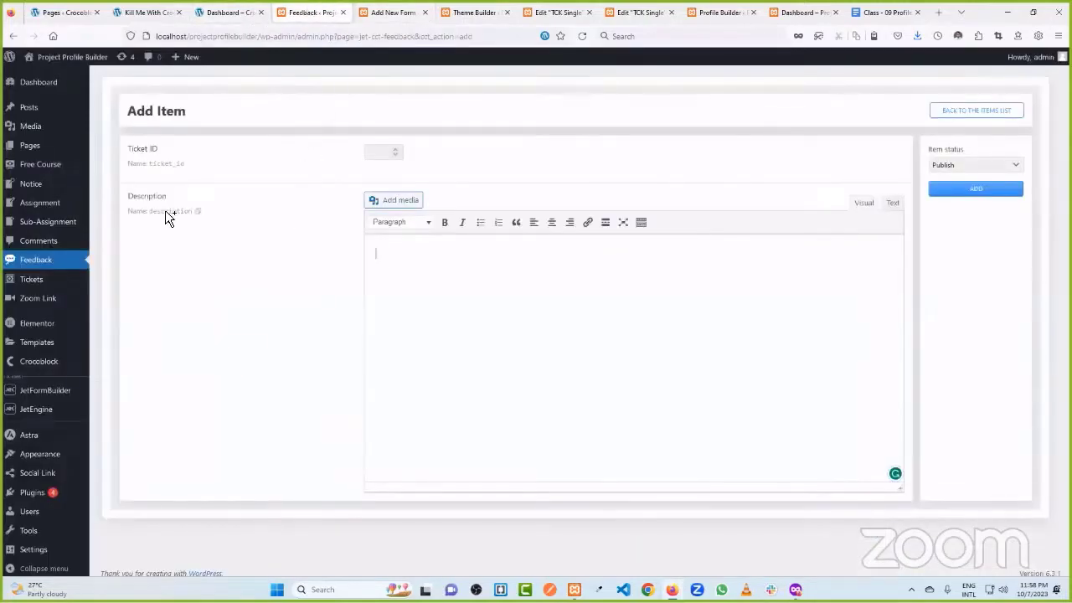
{"action": "left_click", "coordinate": [387, 12]}
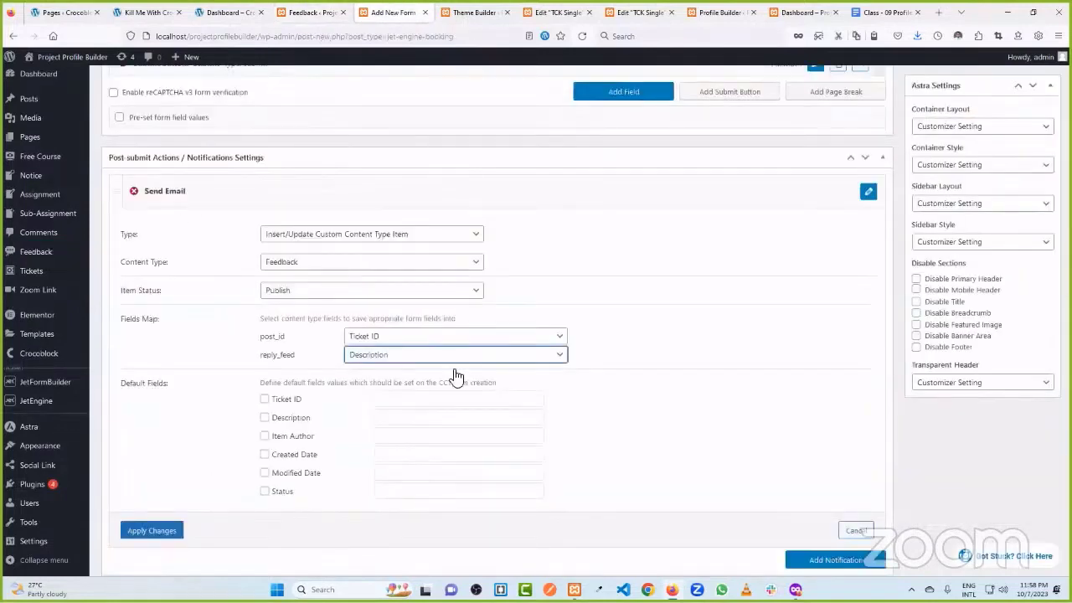
{"action": "left_click", "coordinate": [163, 521]}
{"action": "left_click", "coordinate": [824, 219]}
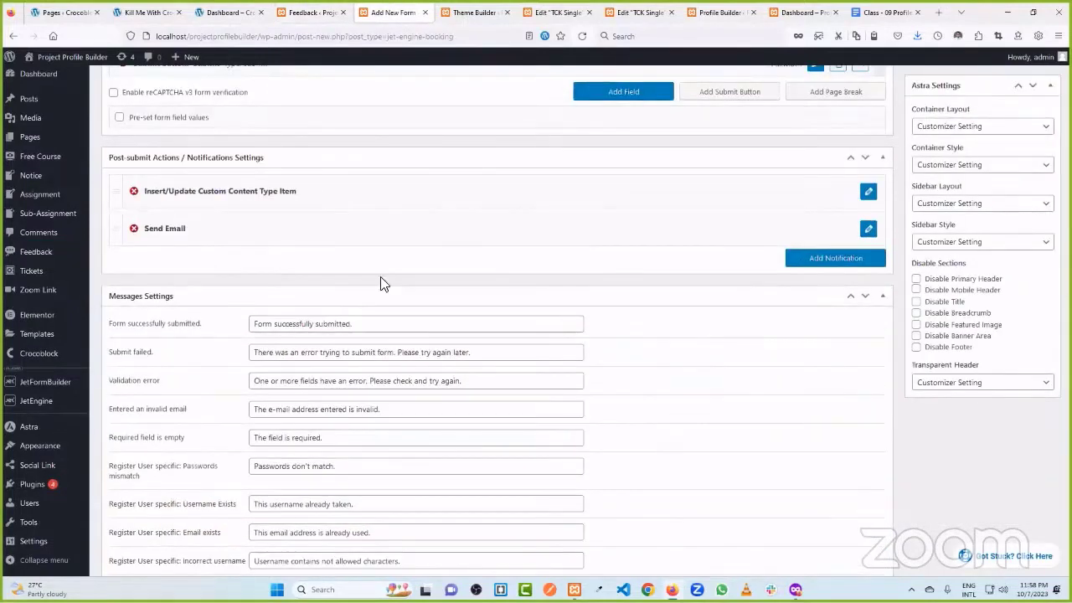
- Make the second notification Redirect to Page targeting the current page, and apply it
{"action": "left_click", "coordinate": [868, 231]}
{"action": "left_click", "coordinate": [326, 272]}
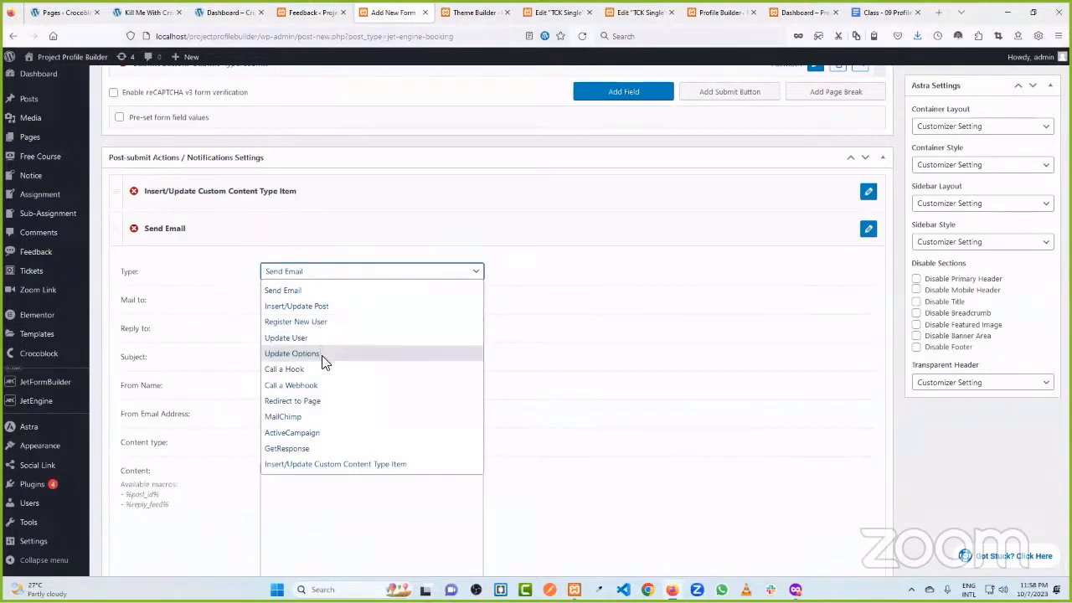
{"action": "left_click", "coordinate": [319, 402]}
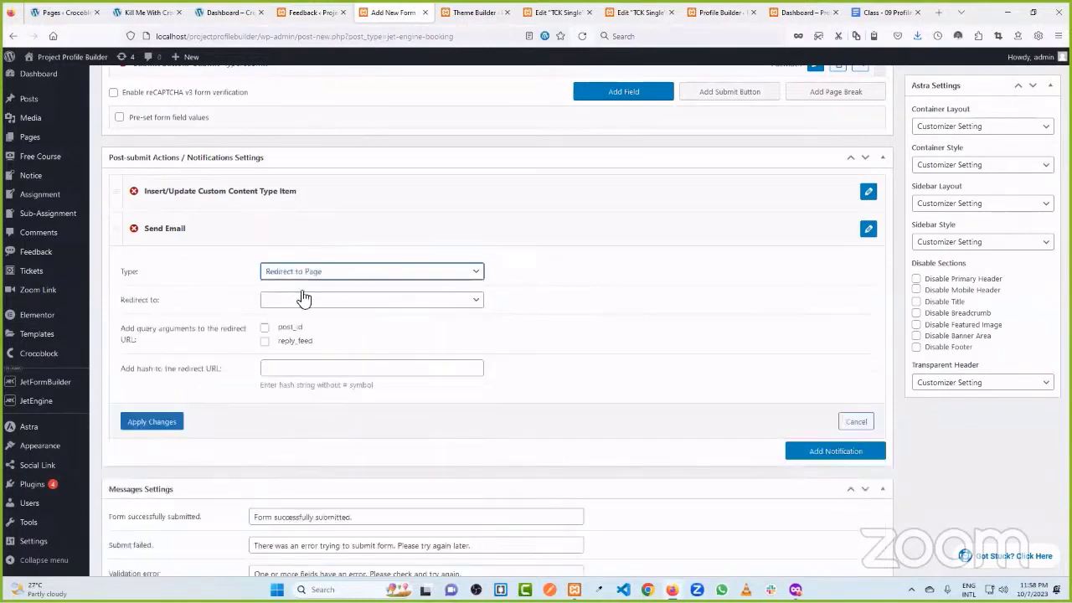
{"action": "left_click", "coordinate": [311, 301]}
{"action": "left_click", "coordinate": [315, 347]}
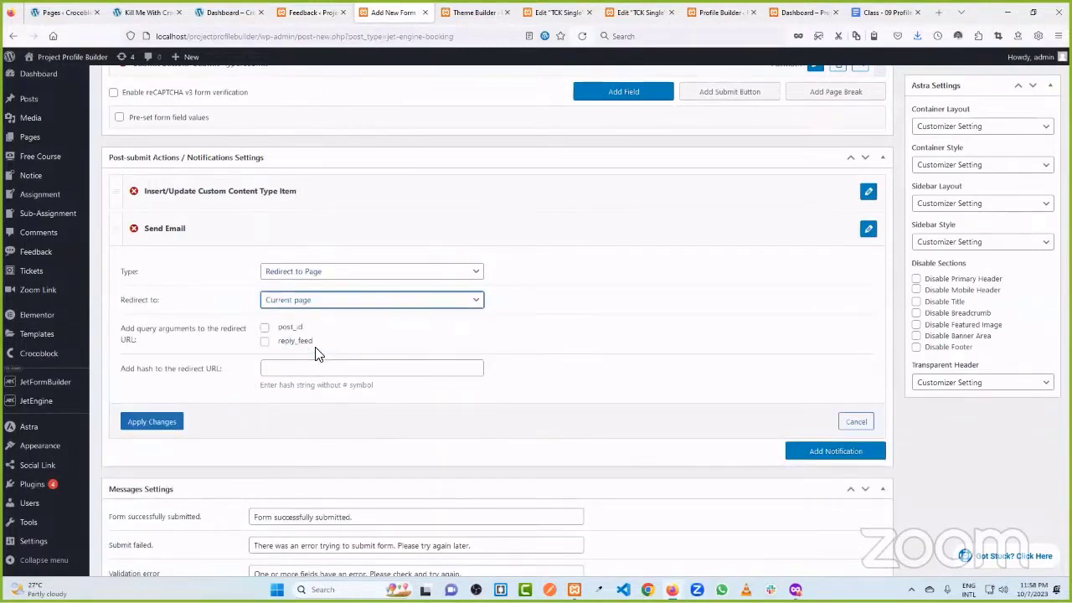
{"action": "left_click", "coordinate": [163, 422]}
- Add a hidden field filled with the Current Post ID
{"action": "scroll", "coordinate": [395, 319], "scroll_direction": "up", "scroll_amount": 3}
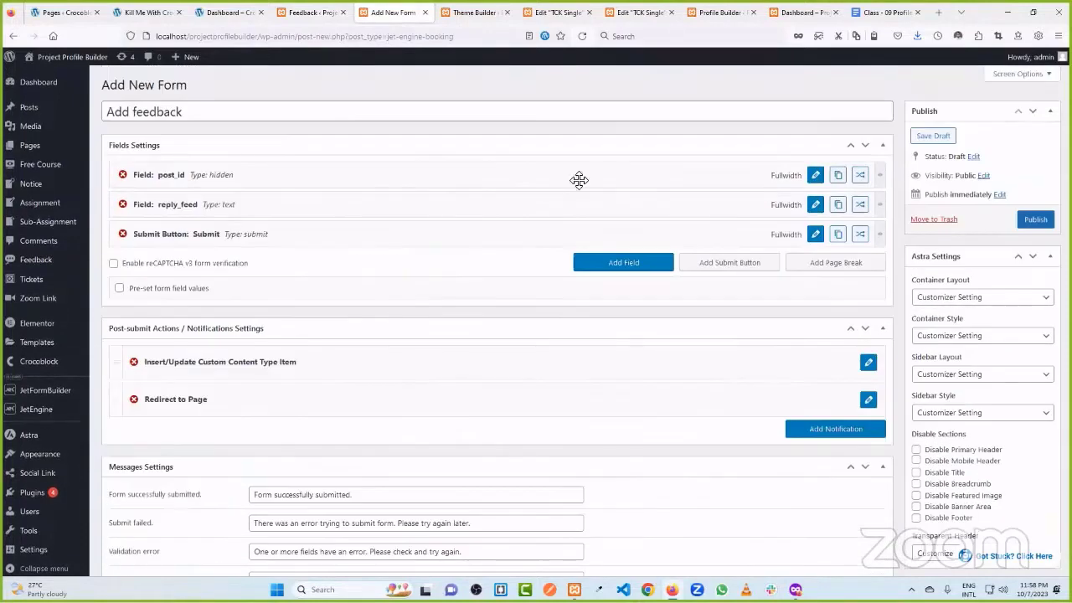
{"action": "left_click", "coordinate": [628, 265]}
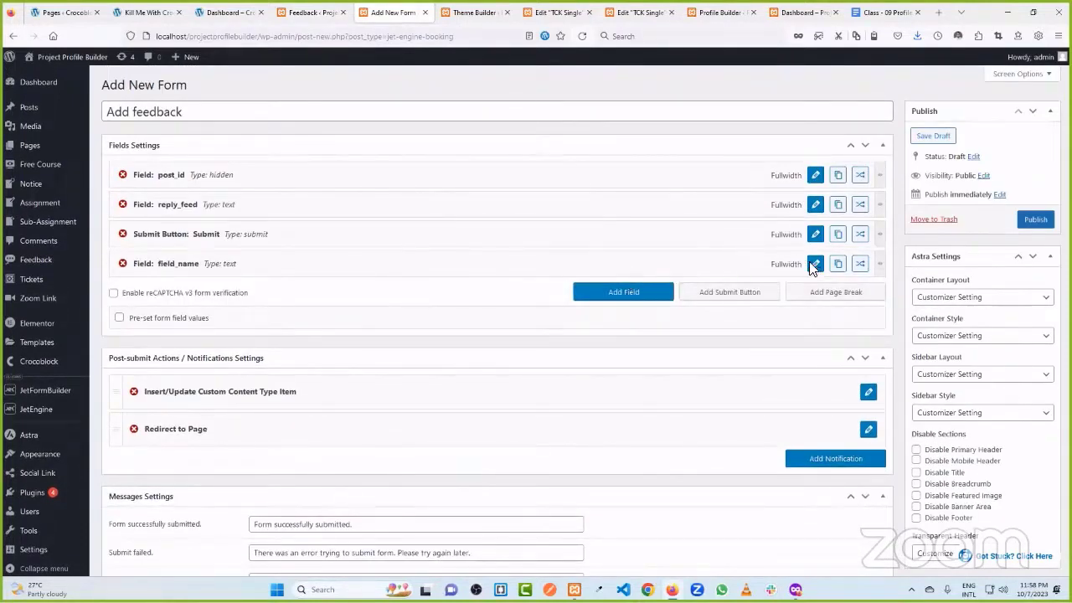
{"action": "left_click", "coordinate": [815, 264]}
{"action": "left_click", "coordinate": [296, 218]}
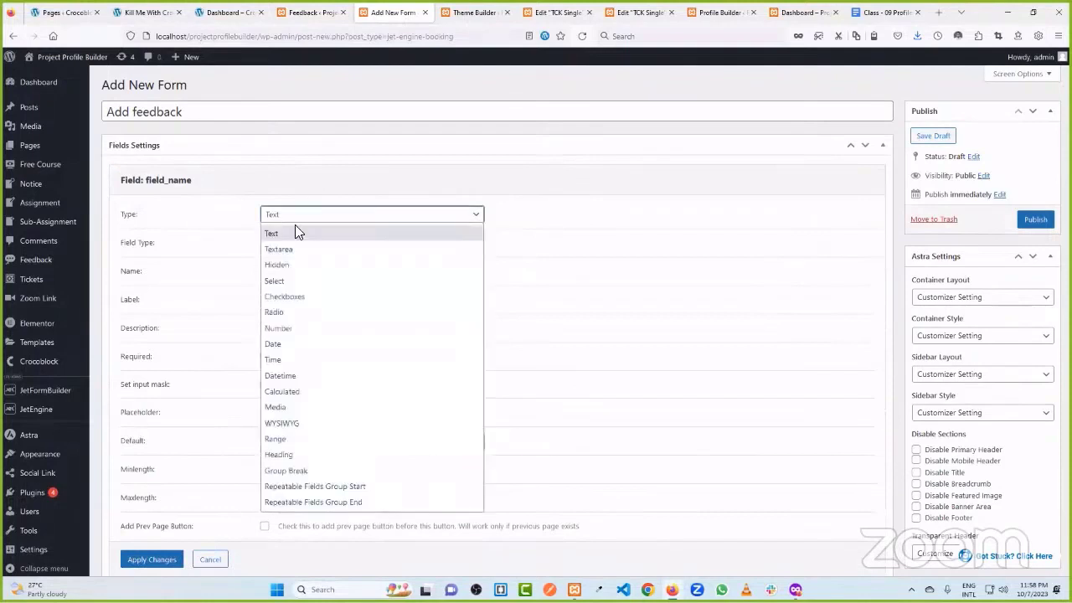
{"action": "left_click", "coordinate": [299, 265]}
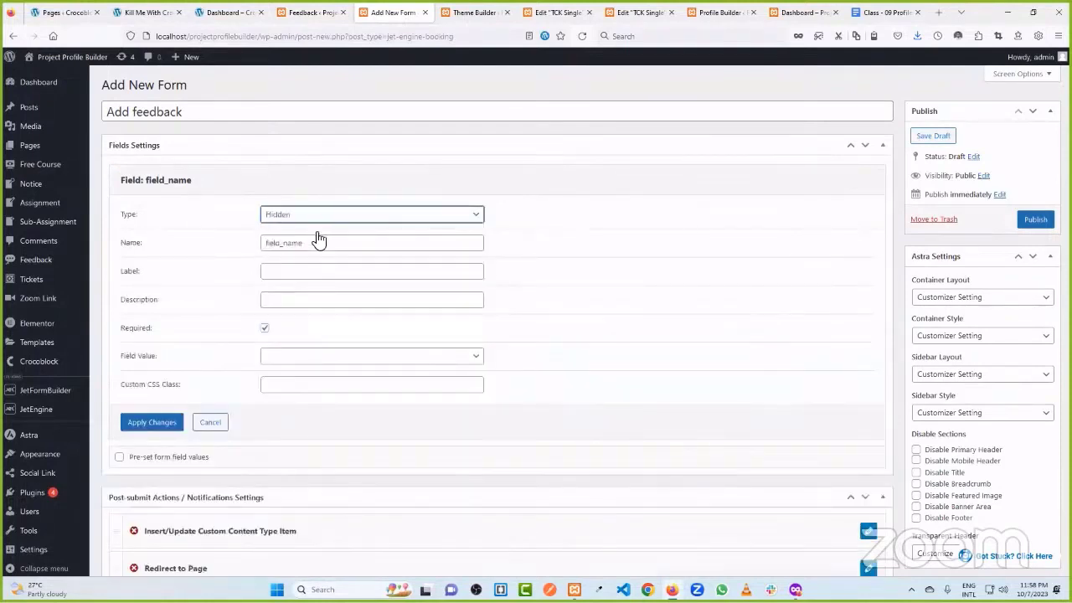
{"action": "left_click", "coordinate": [283, 359]}
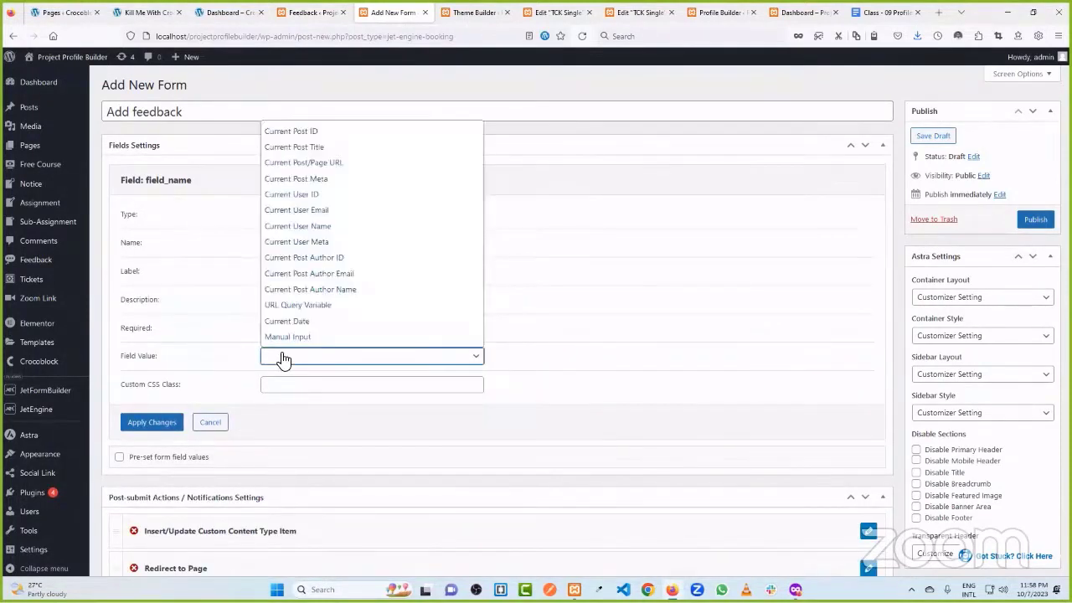
{"action": "left_click", "coordinate": [333, 139]}
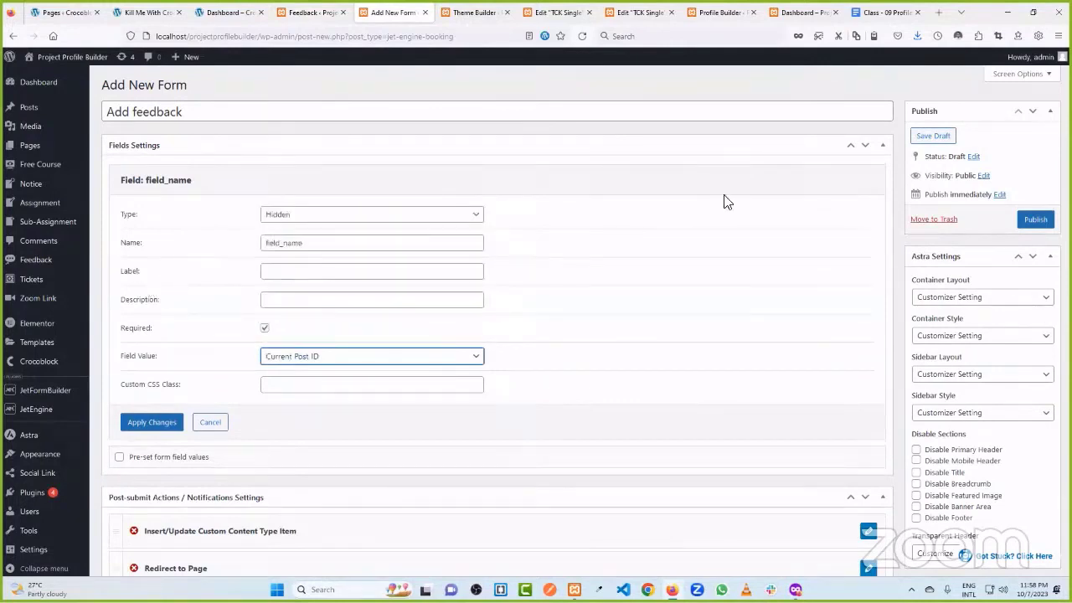
{"action": "left_click", "coordinate": [210, 422]}
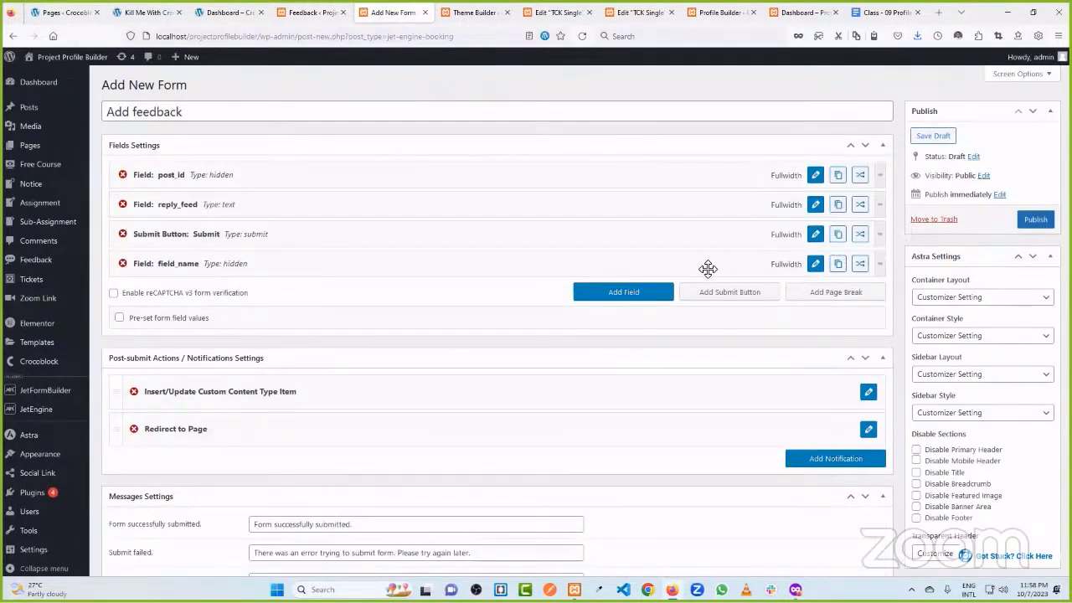
- Delete the extra field_name field and publish the Add feedback form
{"action": "left_click", "coordinate": [122, 263]}
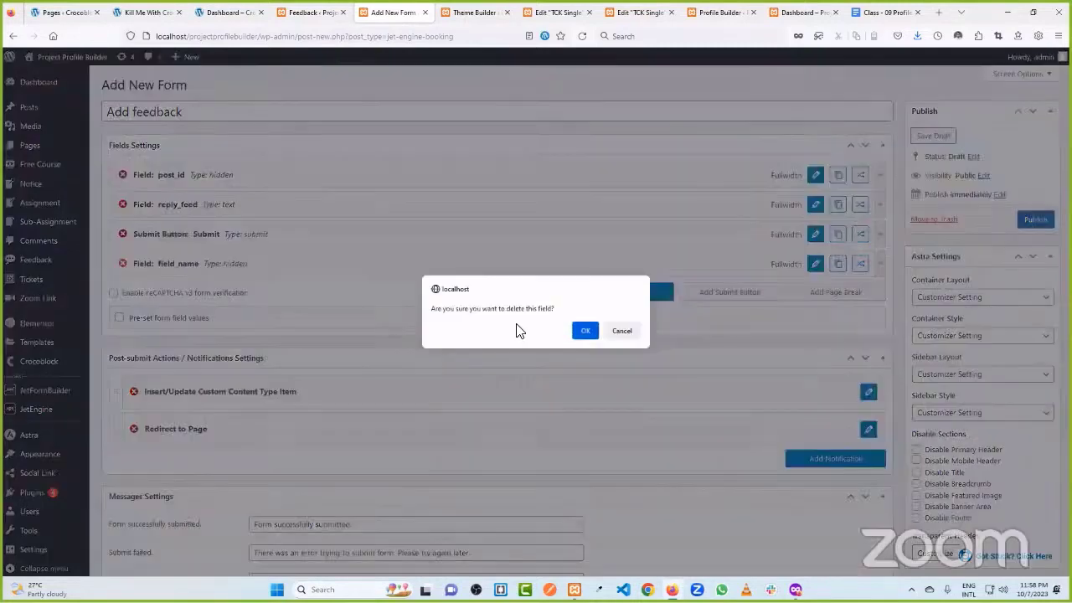
{"action": "left_click", "coordinate": [586, 331]}
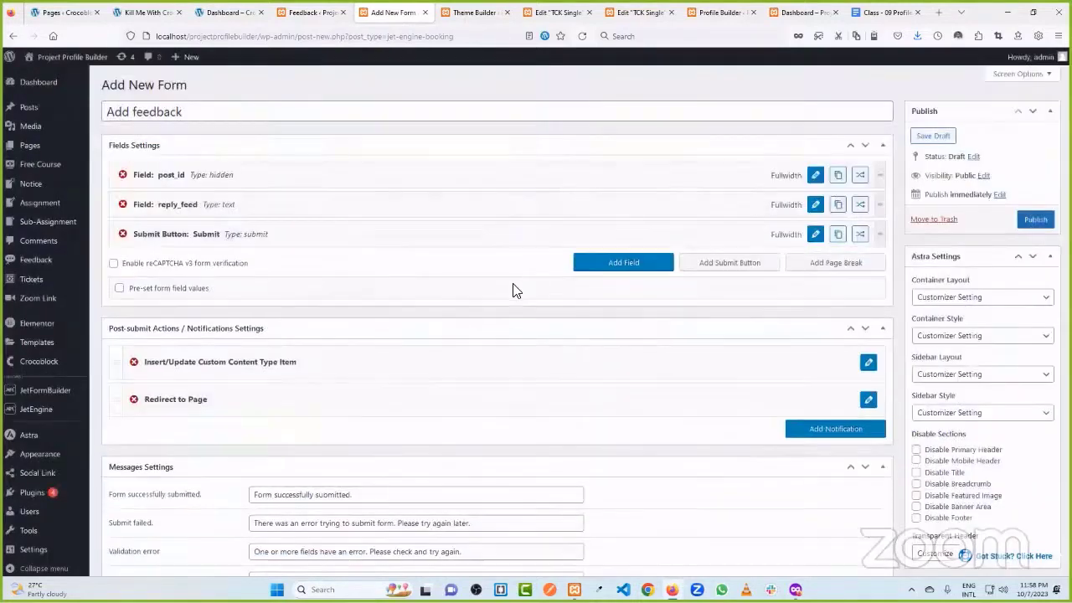
{"action": "left_click", "coordinate": [1035, 219]}
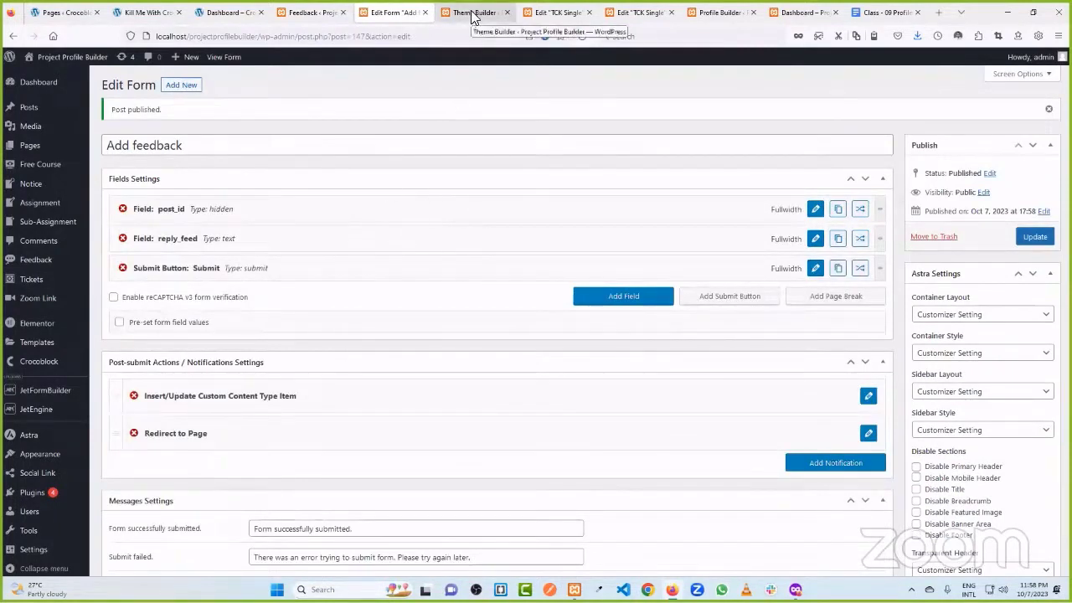
- Save the TCK Single template and reload the Elementor editor
{"action": "left_click", "coordinate": [558, 7]}
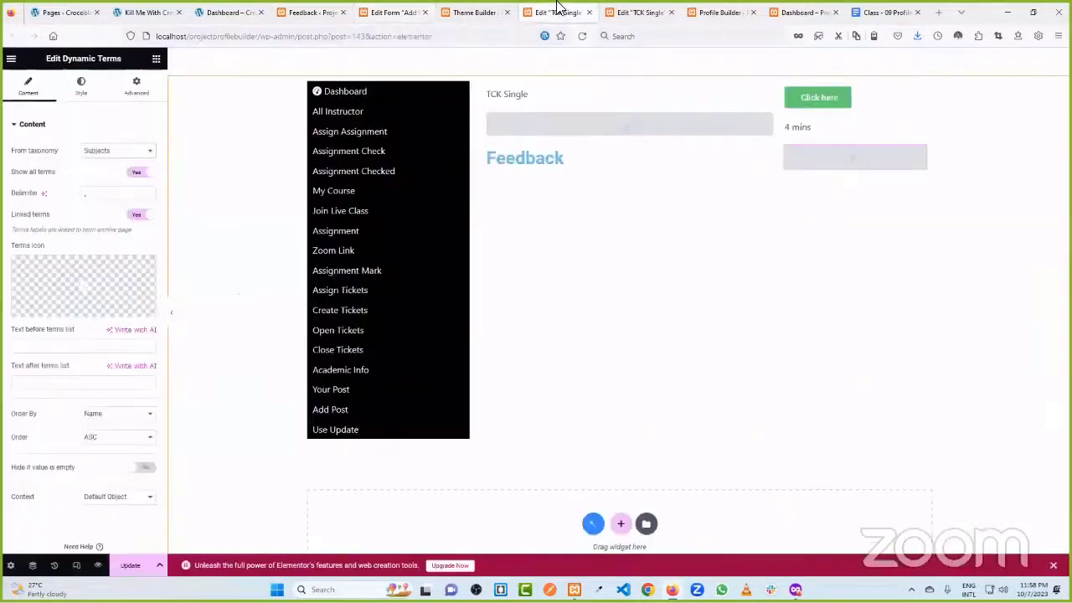
{"action": "left_click", "coordinate": [130, 566]}
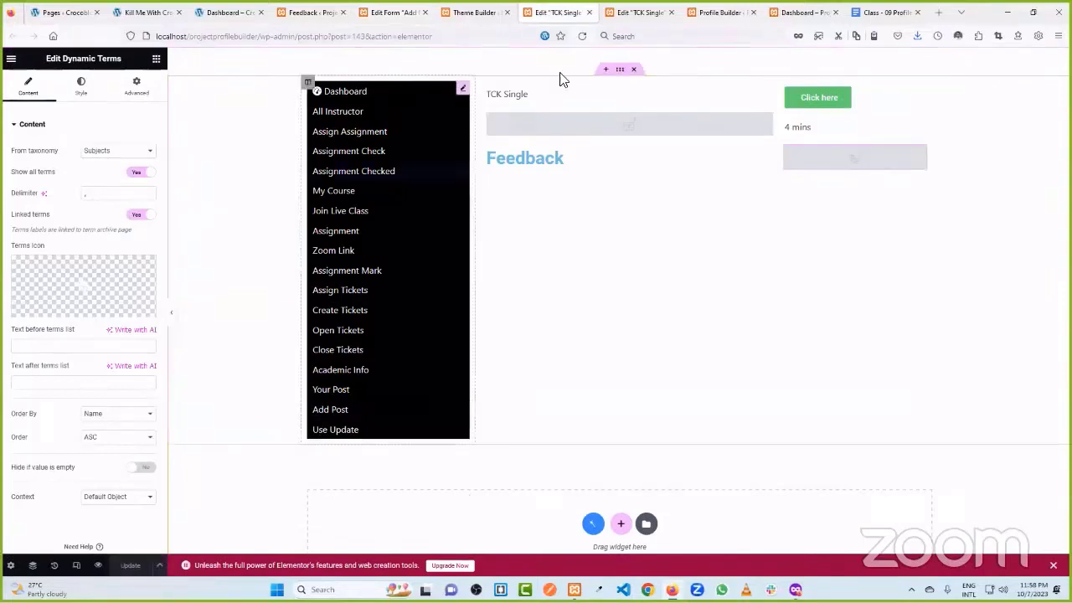
{"action": "left_click", "coordinate": [583, 36]}
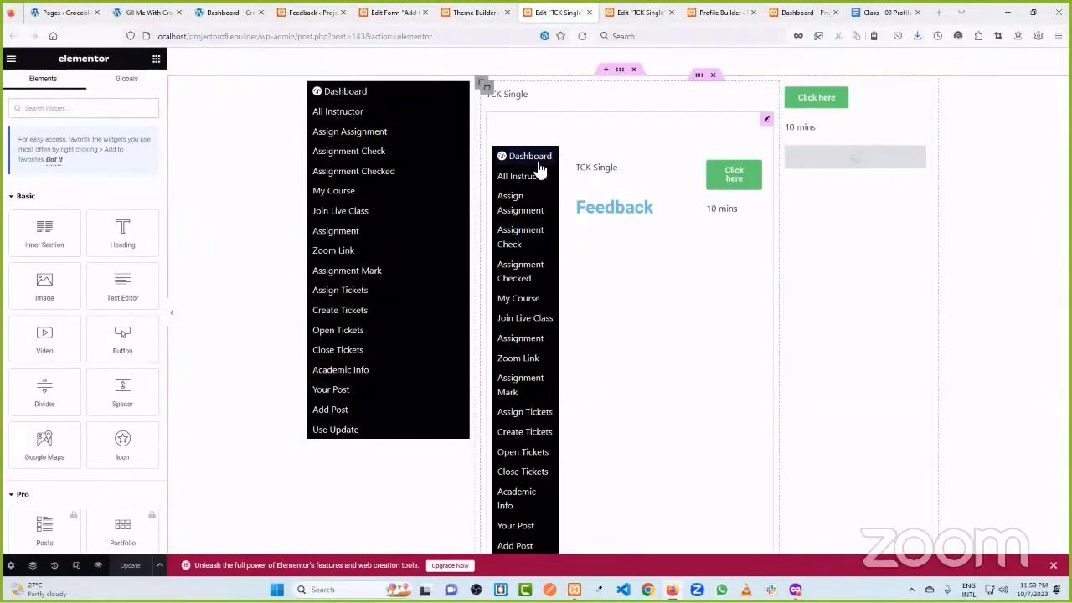
{"action": "scroll", "coordinate": [541, 169], "scroll_direction": "down", "scroll_amount": 2}
{"action": "scroll", "coordinate": [541, 170], "scroll_direction": "up", "scroll_amount": 2}
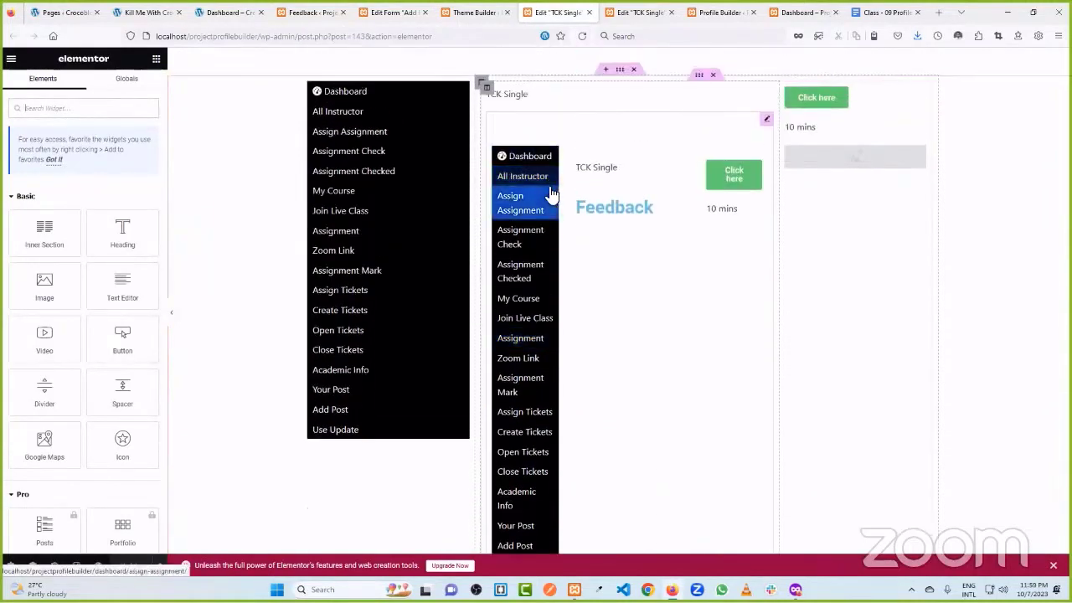
- Delete the nested Dynamic Field widget via its right-click menu
{"action": "left_click", "coordinate": [765, 122]}
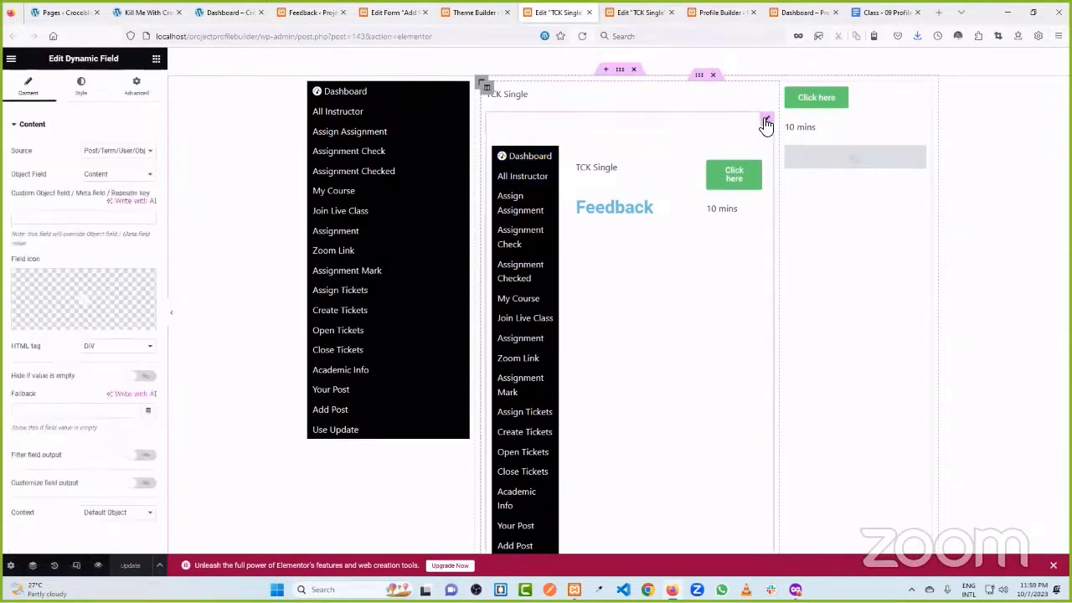
{"action": "right_click", "coordinate": [766, 124]}
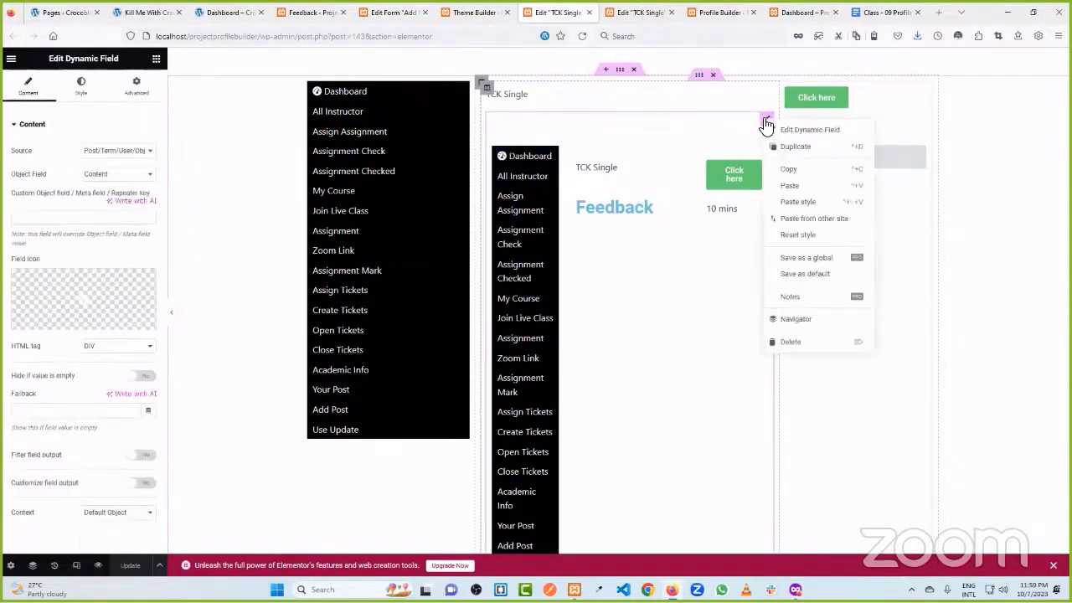
{"action": "left_click", "coordinate": [766, 124]}
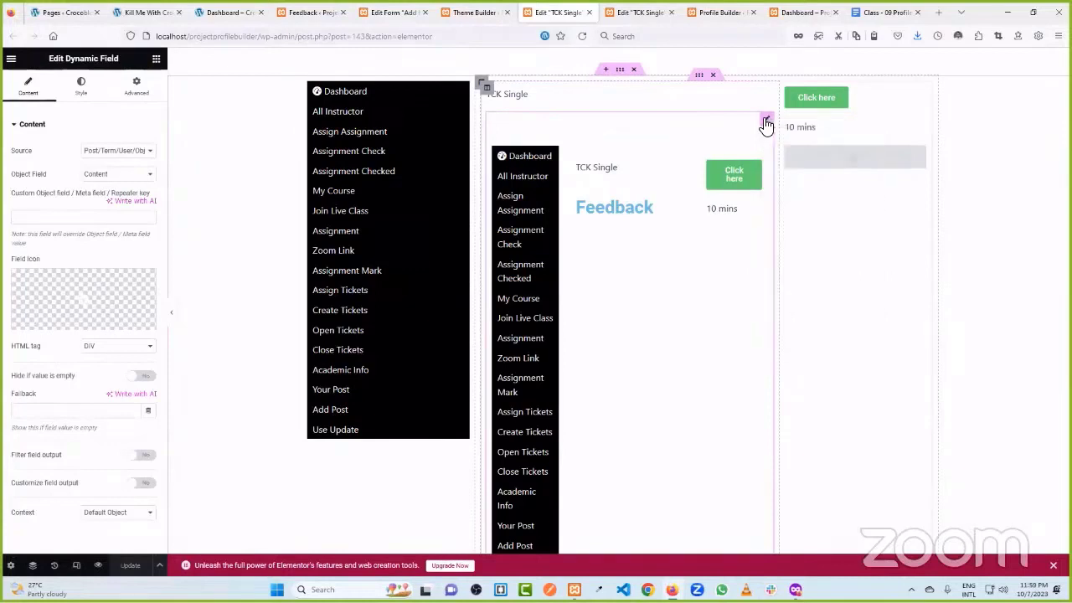
{"action": "right_click", "coordinate": [766, 124]}
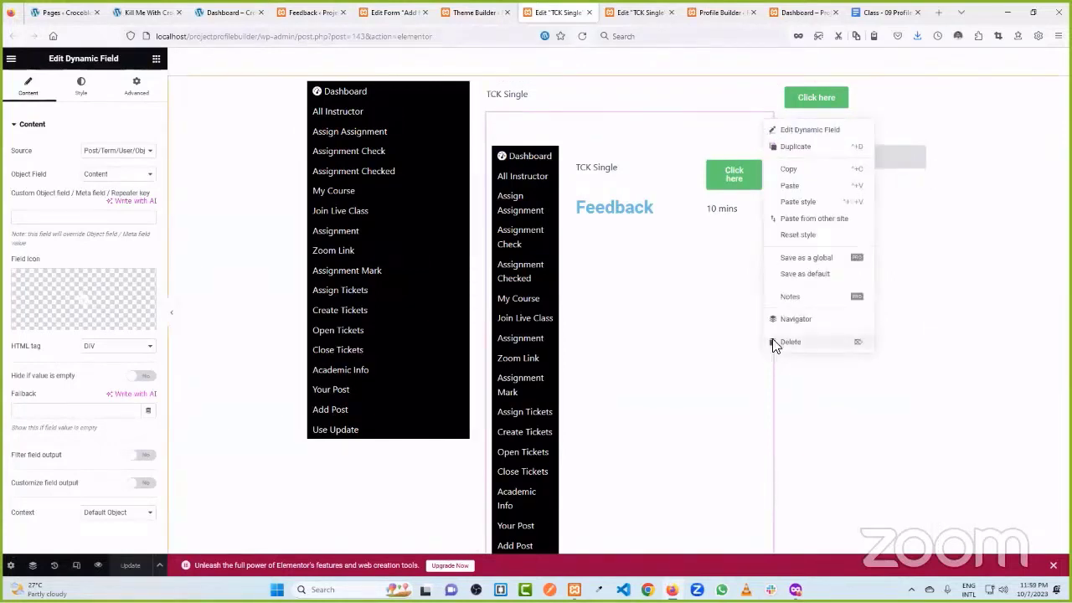
{"action": "left_click", "coordinate": [771, 343]}
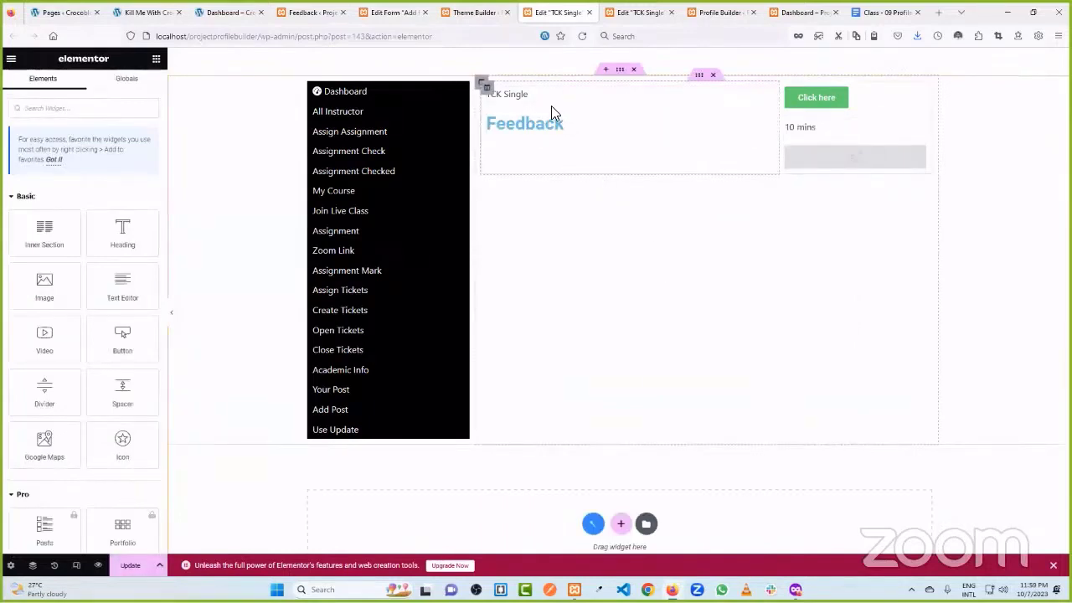
- Drop a Dynamic Field widget below TCK Single with Object Field set to Content
{"action": "left_click", "coordinate": [51, 108]}
{"action": "type", "text": "dyn"}
{"action": "left_click_drag", "start_coordinate": [46, 207], "coordinate": [543, 119]}
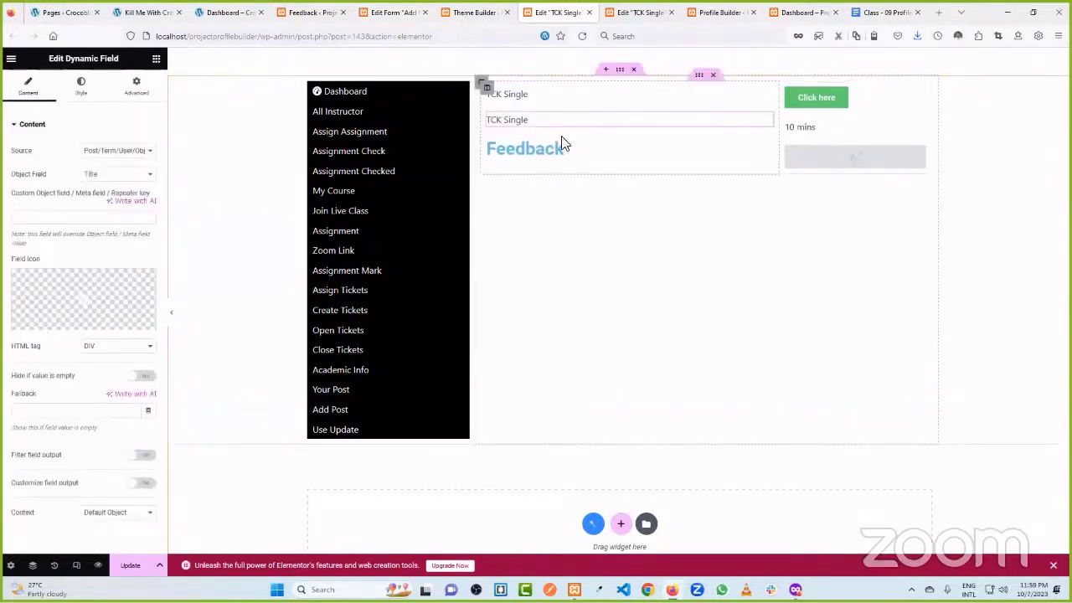
{"action": "left_click", "coordinate": [90, 171]}
{"action": "left_click", "coordinate": [124, 276]}
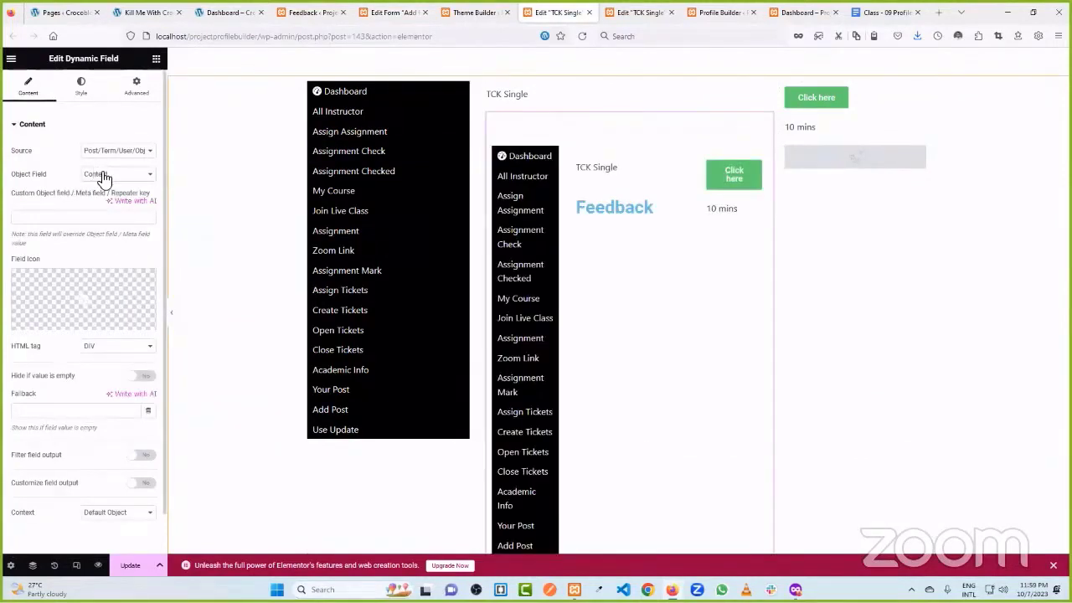
- Recheck the Object Field options, keep Content, and scroll the preview to inspect it
{"action": "left_click", "coordinate": [104, 180]}
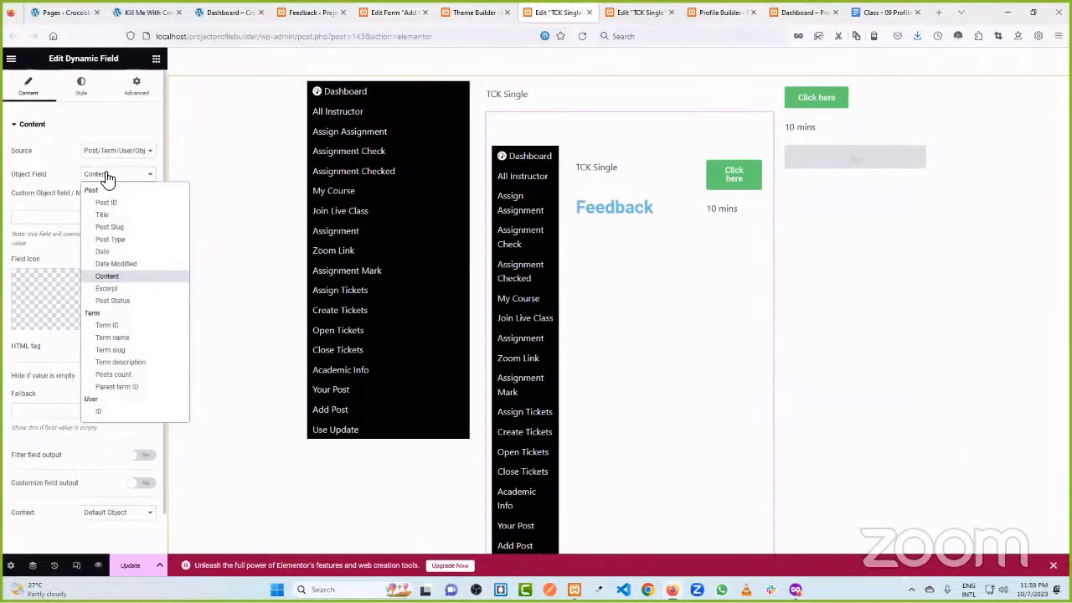
{"action": "scroll", "coordinate": [126, 303], "scroll_direction": "down", "scroll_amount": 10}
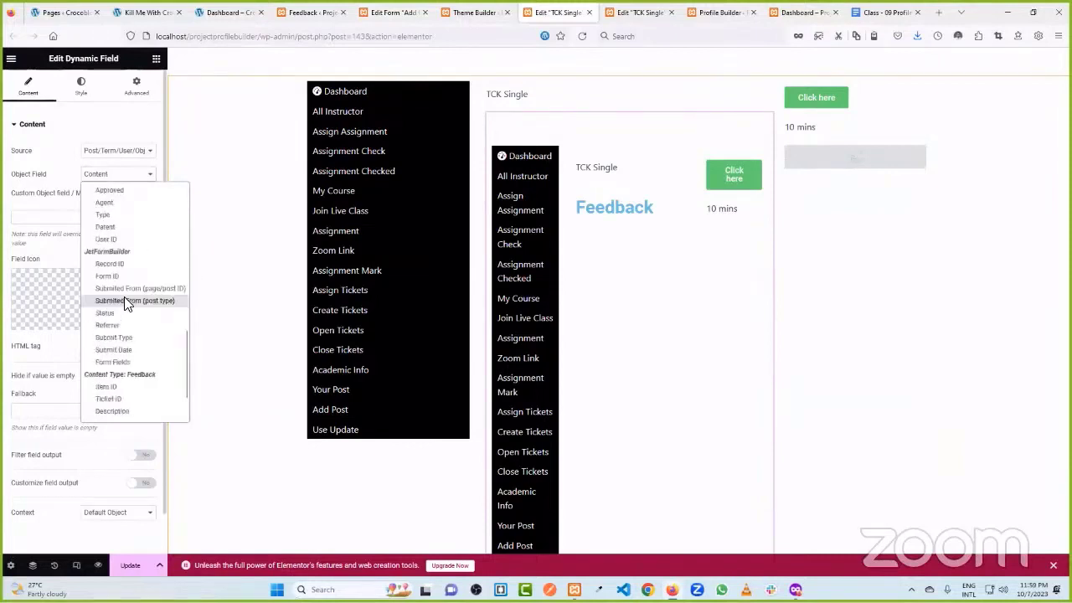
{"action": "scroll", "coordinate": [125, 304], "scroll_direction": "down", "scroll_amount": 1}
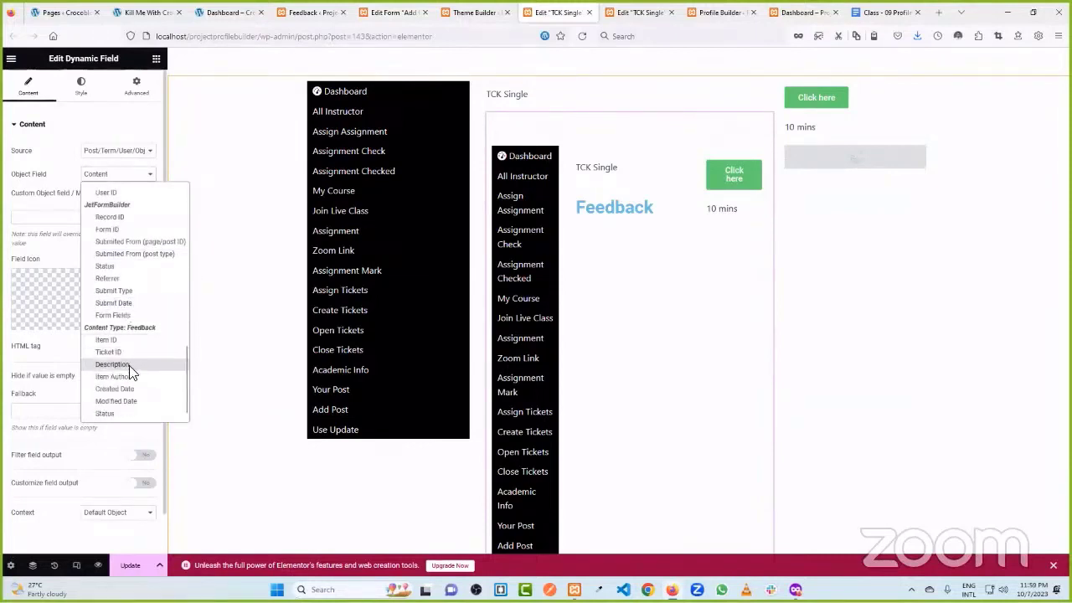
{"action": "scroll", "coordinate": [126, 277], "scroll_direction": "up", "scroll_amount": 3}
{"action": "left_click", "coordinate": [57, 170]}
{"action": "scroll", "coordinate": [636, 280], "scroll_direction": "down", "scroll_amount": 3}
{"action": "scroll", "coordinate": [609, 280], "scroll_direction": "up", "scroll_amount": 3}
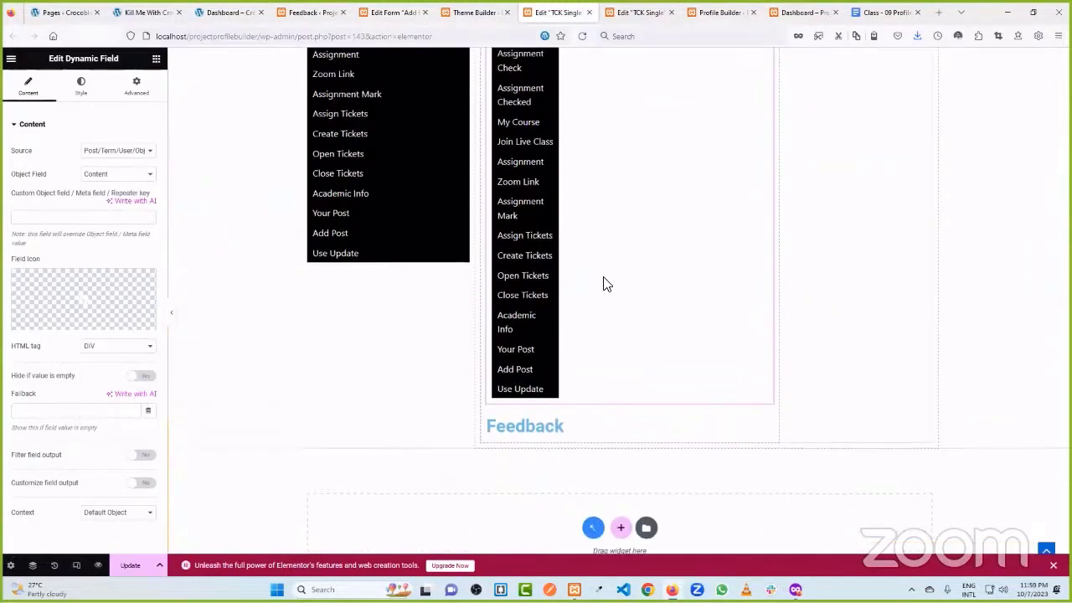
{"action": "scroll", "coordinate": [609, 282], "scroll_direction": "down", "scroll_amount": 3}
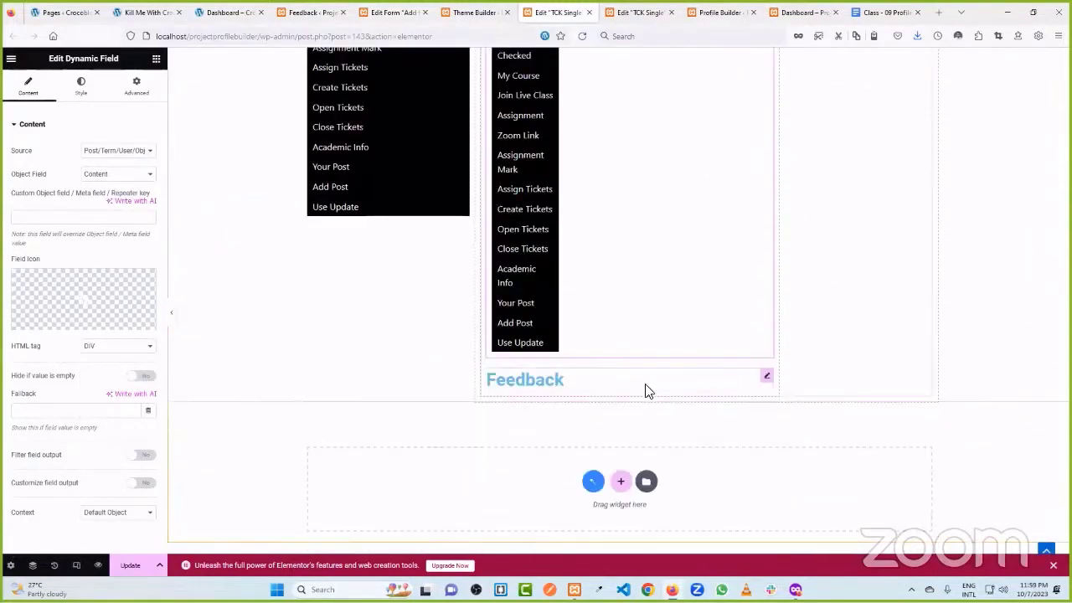
{"action": "scroll", "coordinate": [578, 217], "scroll_direction": "up", "scroll_amount": 3}
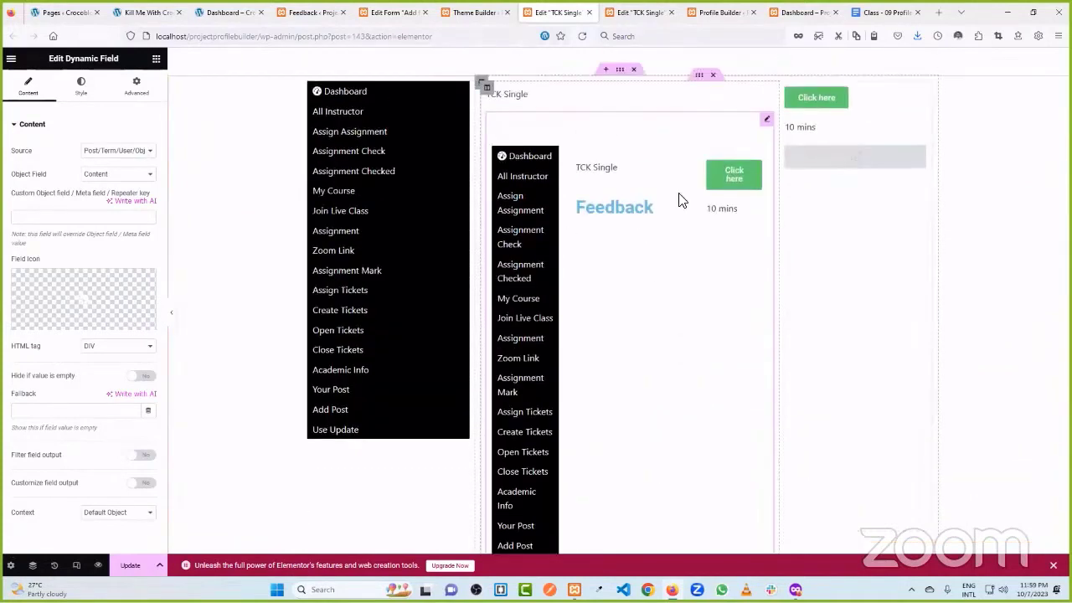
{"action": "scroll", "coordinate": [599, 183], "scroll_direction": "down", "scroll_amount": 3}
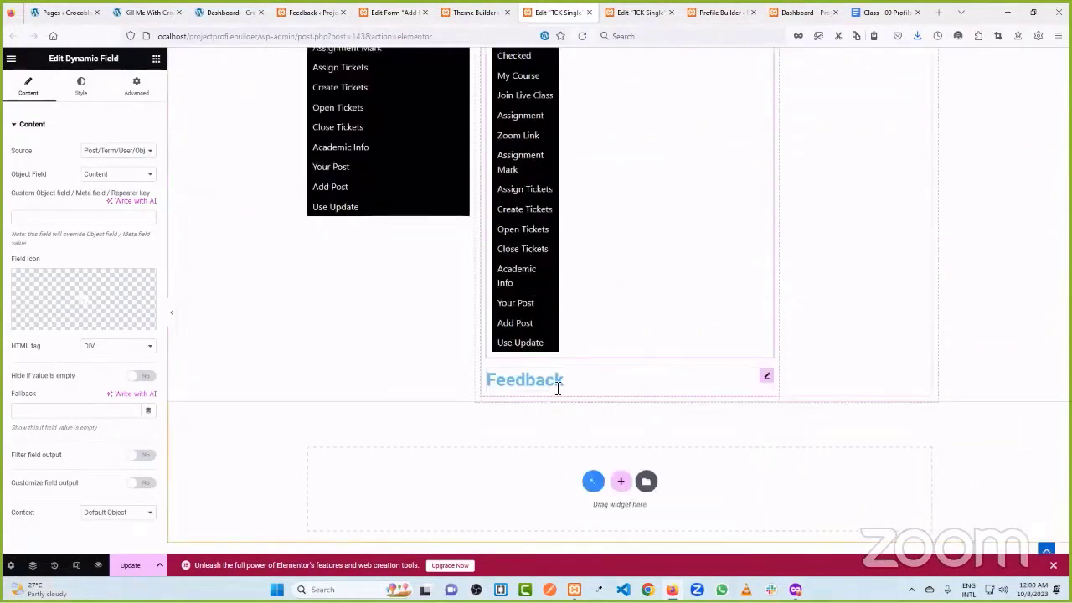
- Search 'form' and drop the Form widget below the Feedback heading
{"action": "left_click", "coordinate": [156, 58]}
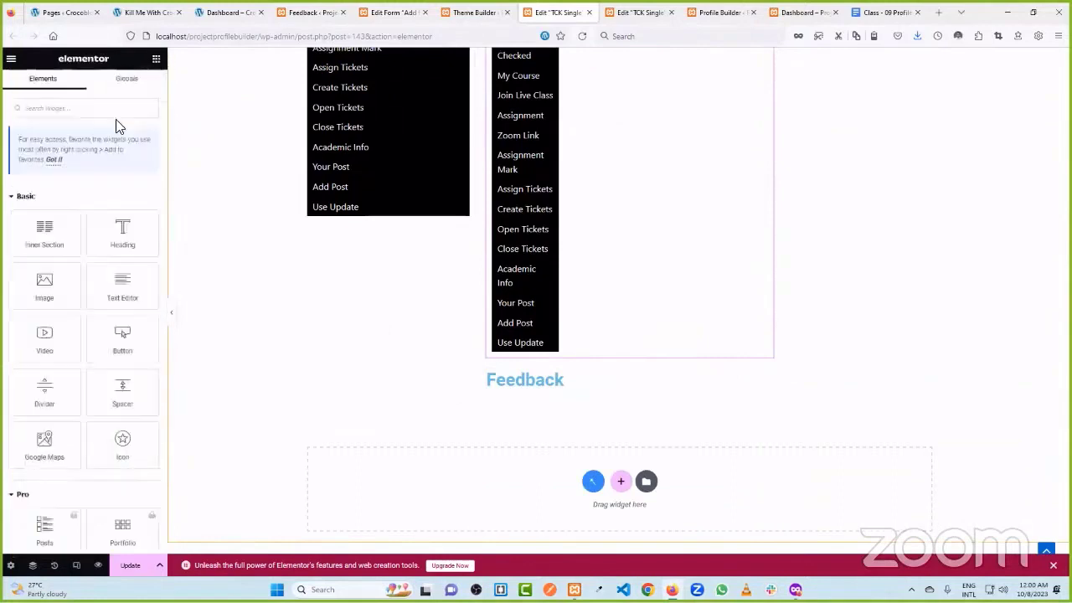
{"action": "left_click", "coordinate": [55, 110]}
{"action": "type", "text": "form"}
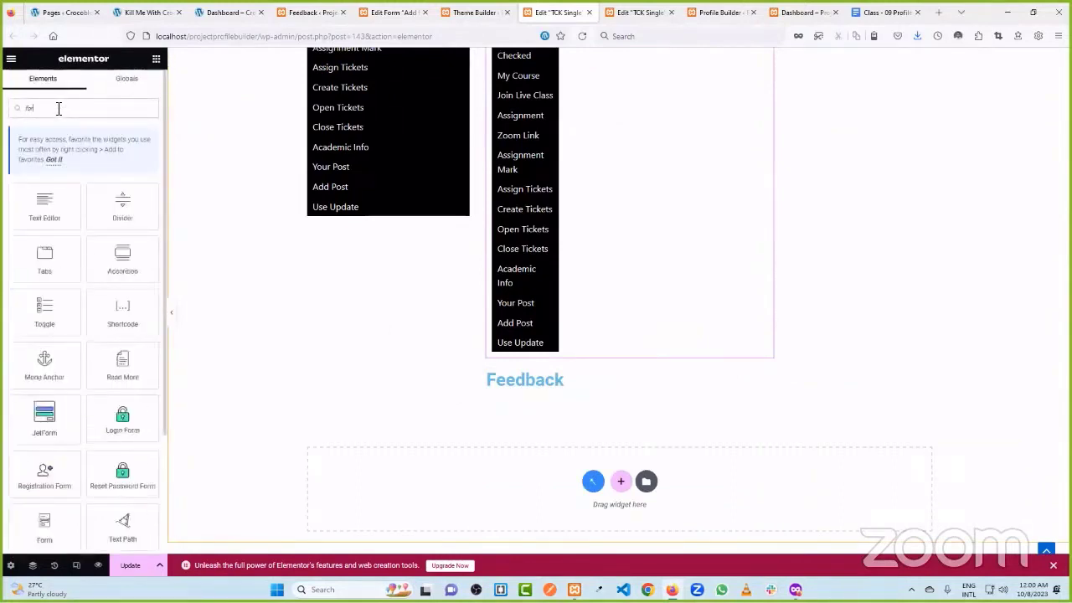
{"action": "left_click_drag", "start_coordinate": [38, 315], "coordinate": [575, 393]}
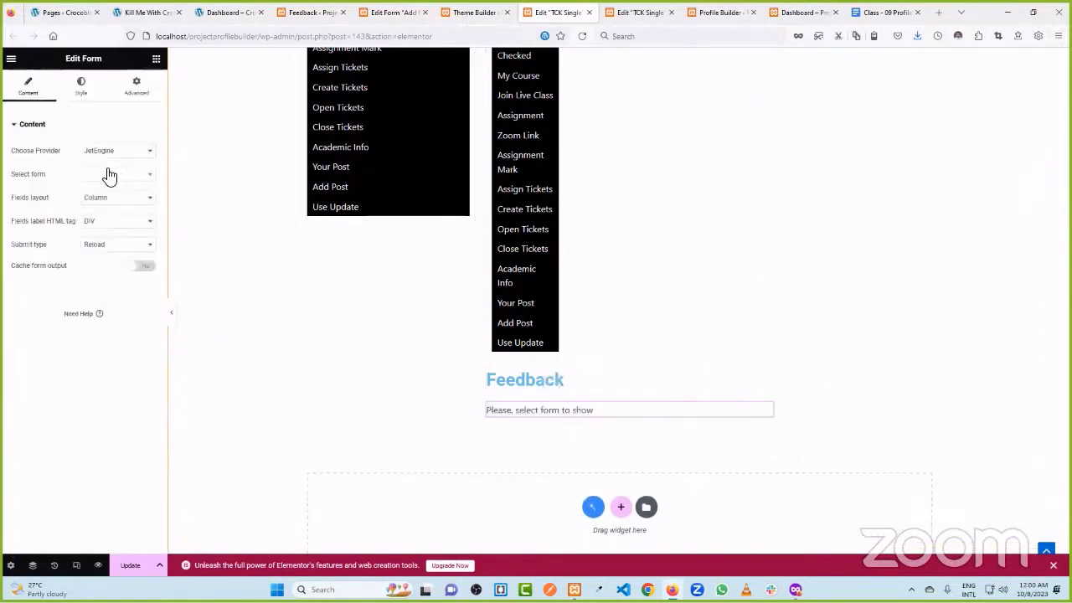
- Select the 'Add feedback' form in the widget and update the template
{"action": "left_click", "coordinate": [107, 174]}
{"action": "type", "text": "f"}
{"action": "left_click", "coordinate": [113, 210]}
{"action": "scroll", "coordinate": [538, 284], "scroll_direction": "down", "scroll_amount": 2}
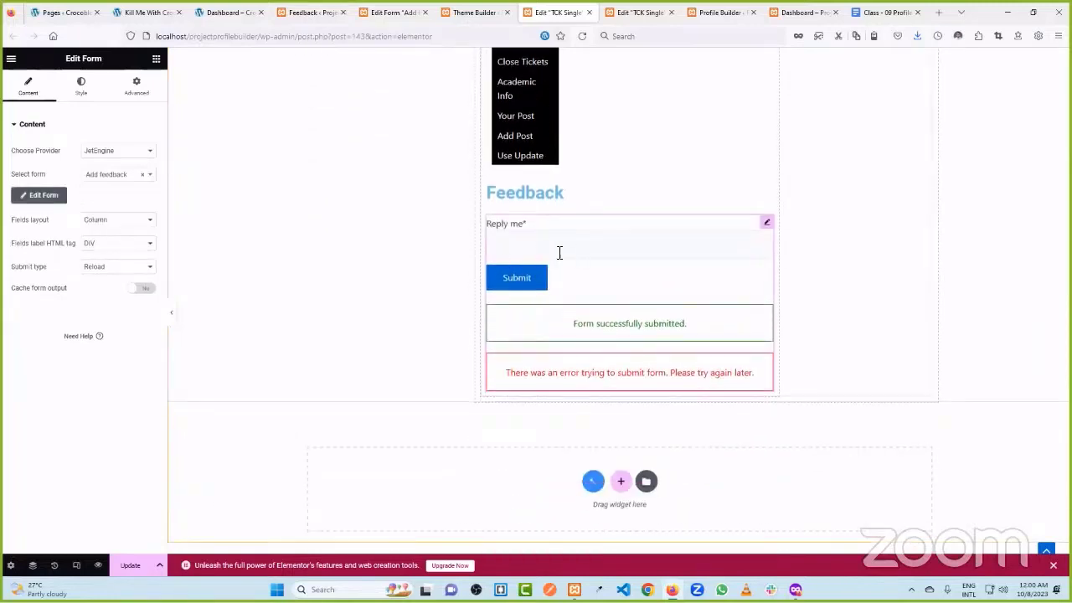
{"action": "left_click", "coordinate": [132, 566]}
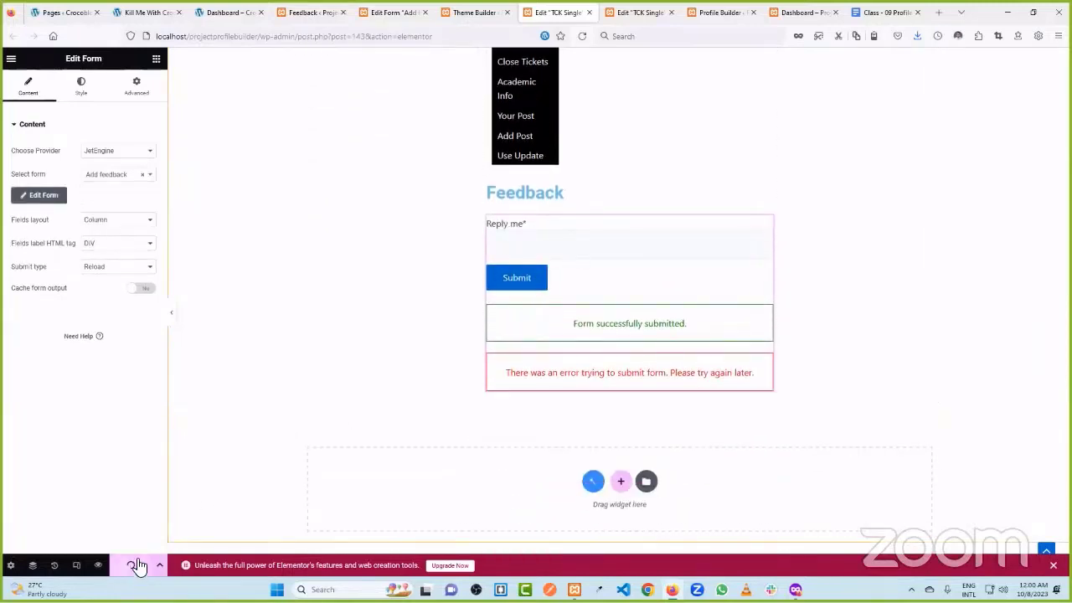
{"action": "left_click", "coordinate": [392, 10]}
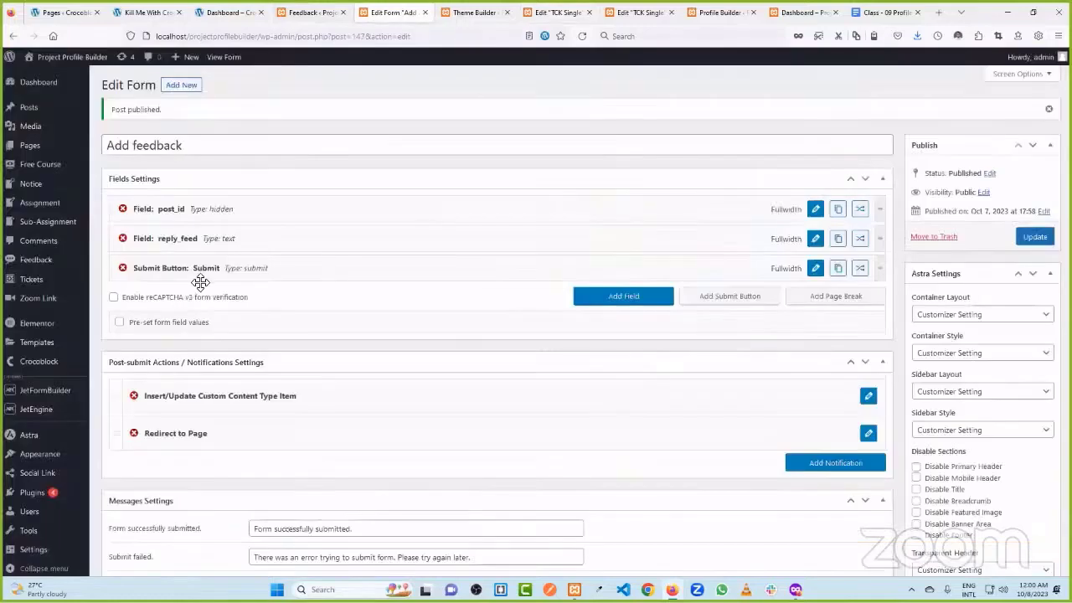
- Change reply_feed's field type to Textarea, apply it, and update the Add feedback form
{"action": "left_click", "coordinate": [815, 238]}
{"action": "left_click", "coordinate": [354, 276]}
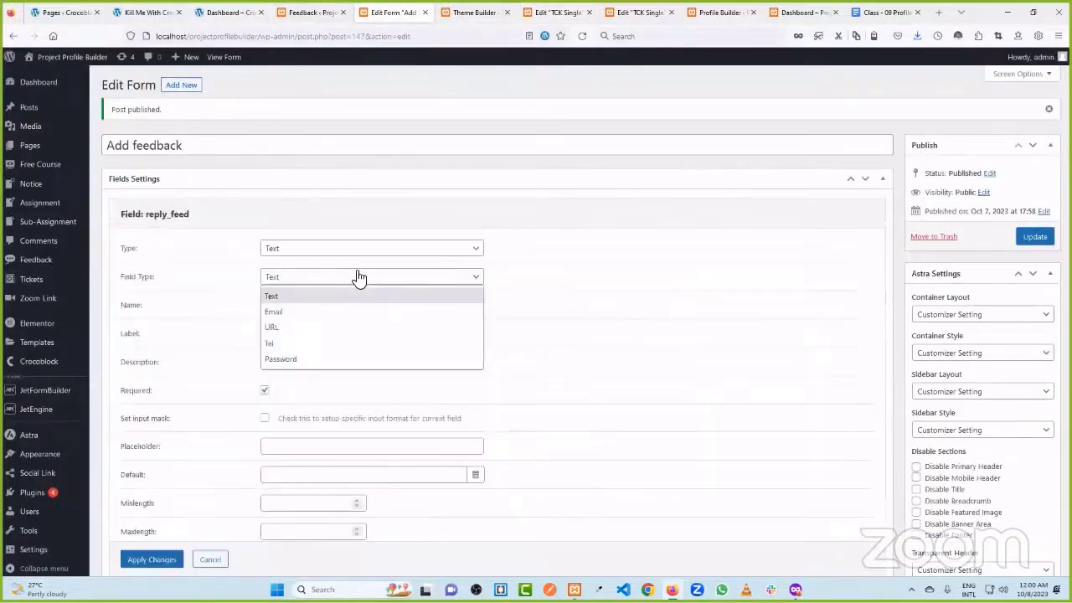
{"action": "left_click", "coordinate": [319, 249]}
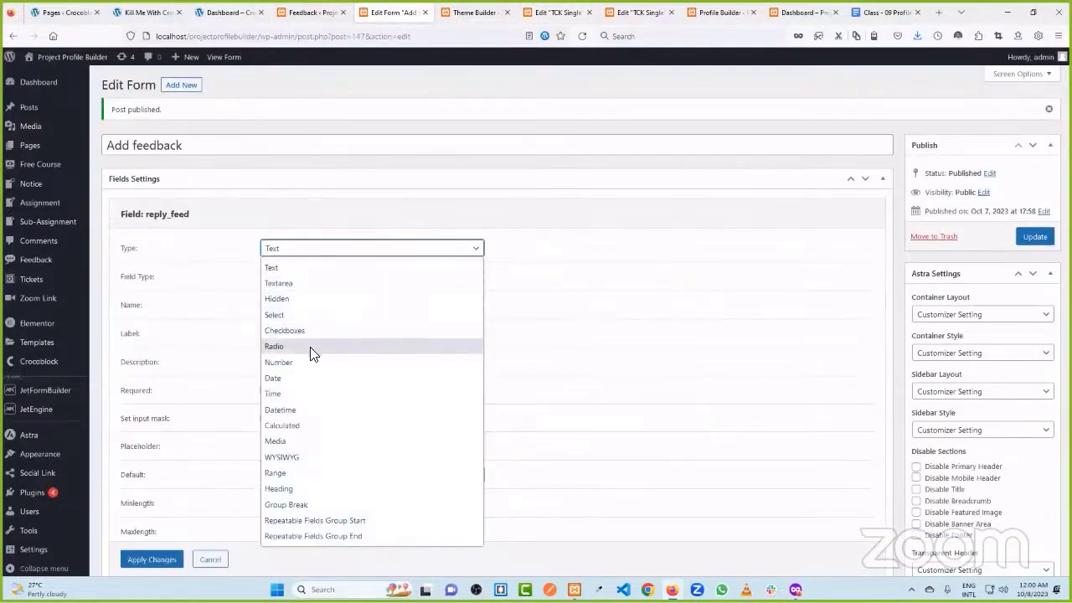
{"action": "left_click", "coordinate": [314, 283]}
{"action": "scroll", "coordinate": [244, 301], "scroll_direction": "down", "scroll_amount": 5}
{"action": "scroll", "coordinate": [234, 266], "scroll_direction": "up", "scroll_amount": 3}
{"action": "scroll", "coordinate": [235, 310], "scroll_direction": "down", "scroll_amount": 1}
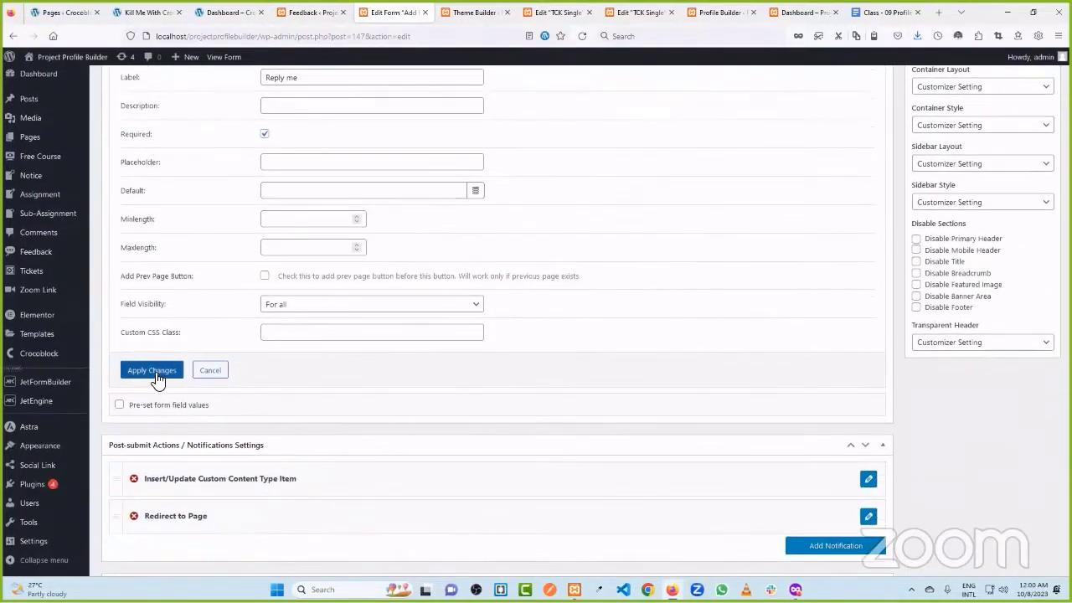
{"action": "left_click", "coordinate": [156, 376]}
{"action": "scroll", "coordinate": [658, 335], "scroll_direction": "up", "scroll_amount": 5}
{"action": "left_click", "coordinate": [1035, 239]}
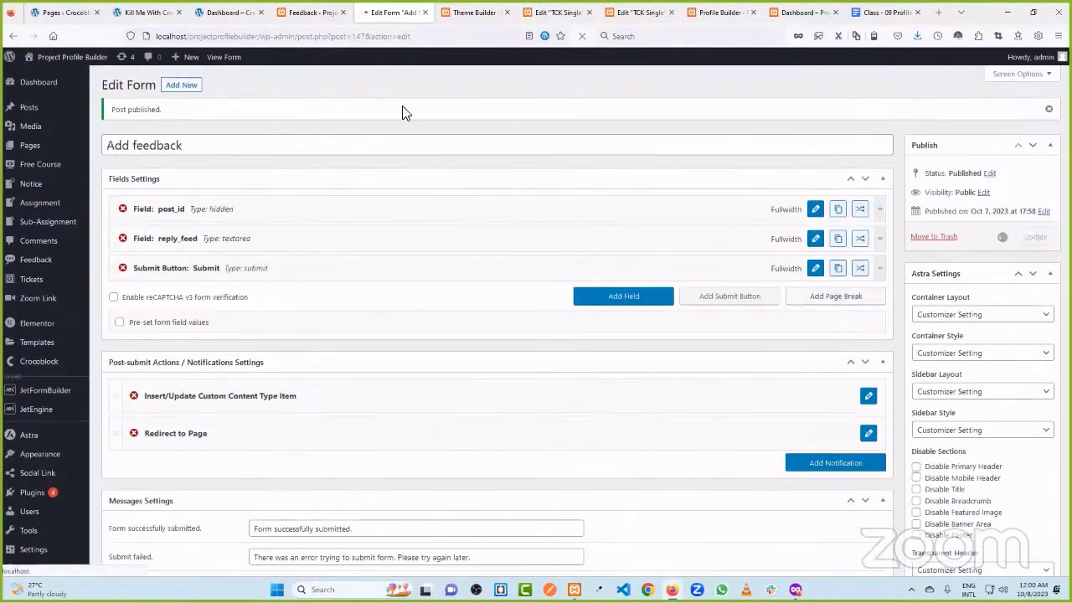
{"action": "left_click", "coordinate": [473, 12]}
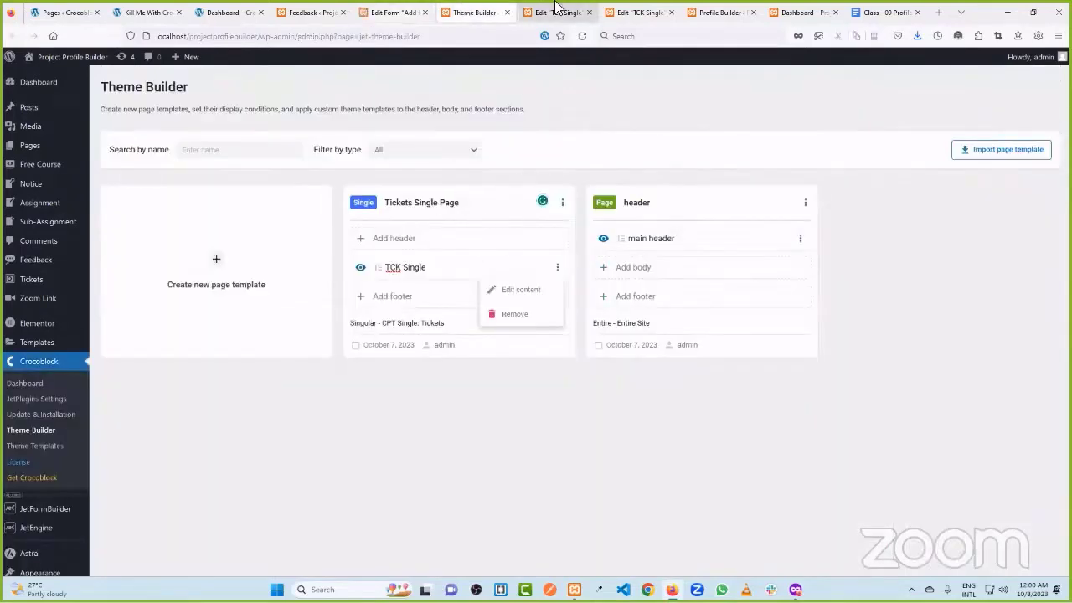
- Look through the TCK Single, Profile Builder and dashboard tabs, ending back in Theme Builder
{"action": "left_click", "coordinate": [556, 11]}
{"action": "left_click", "coordinate": [632, 12]}
{"action": "left_click", "coordinate": [730, 10]}
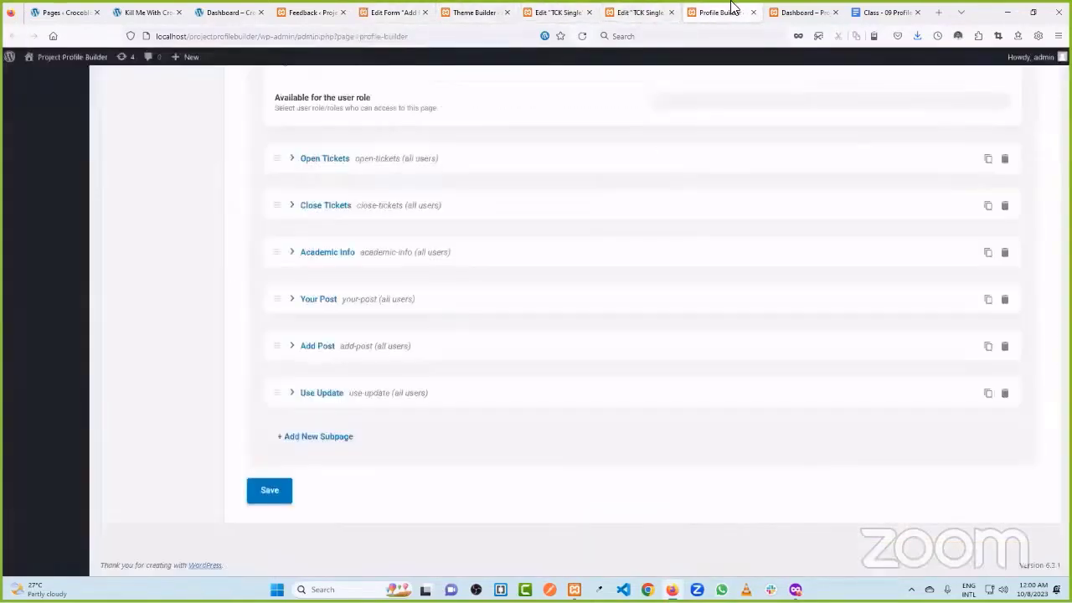
{"action": "left_click", "coordinate": [785, 10]}
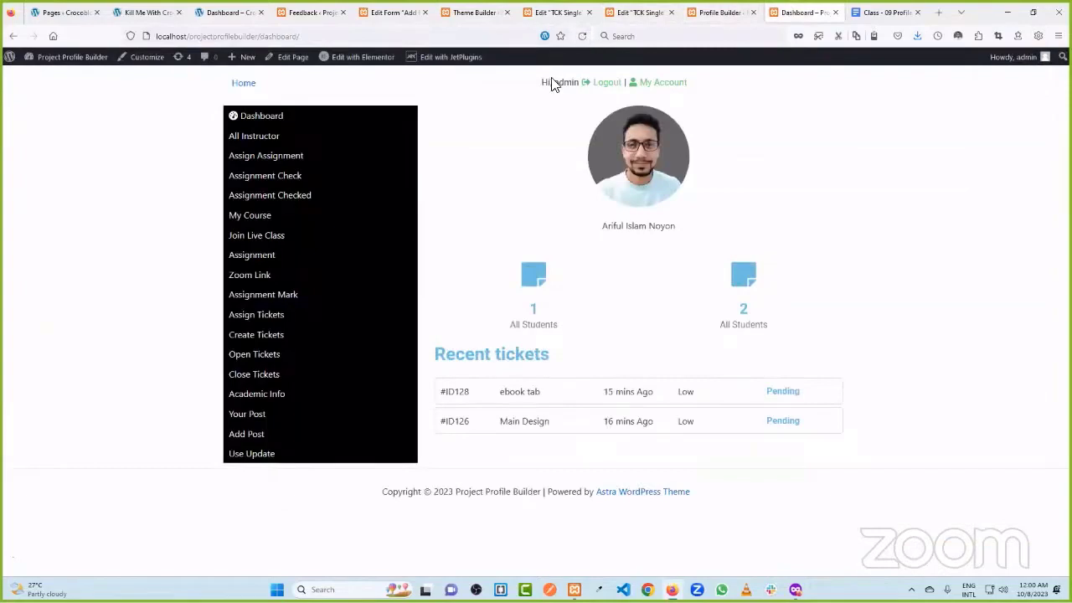
{"action": "left_click", "coordinate": [392, 12]}
{"action": "left_click", "coordinate": [471, 12]}
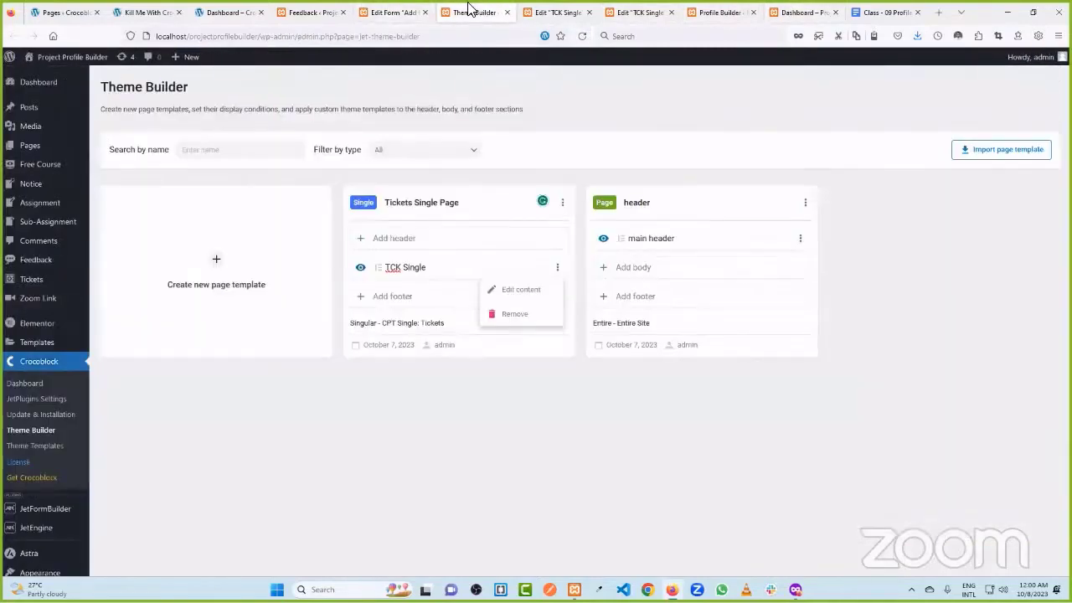
- Re-add TCK Single from the library as the Tickets Single Page body and open the ebook tab ticket
{"action": "left_click", "coordinate": [578, 39]}
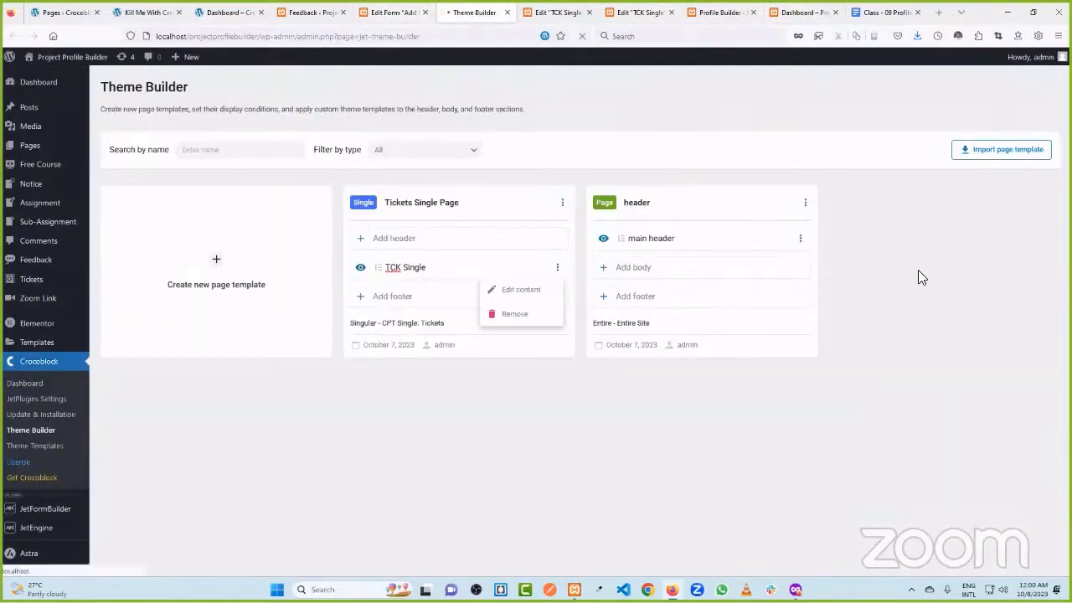
{"action": "left_click", "coordinate": [461, 267]}
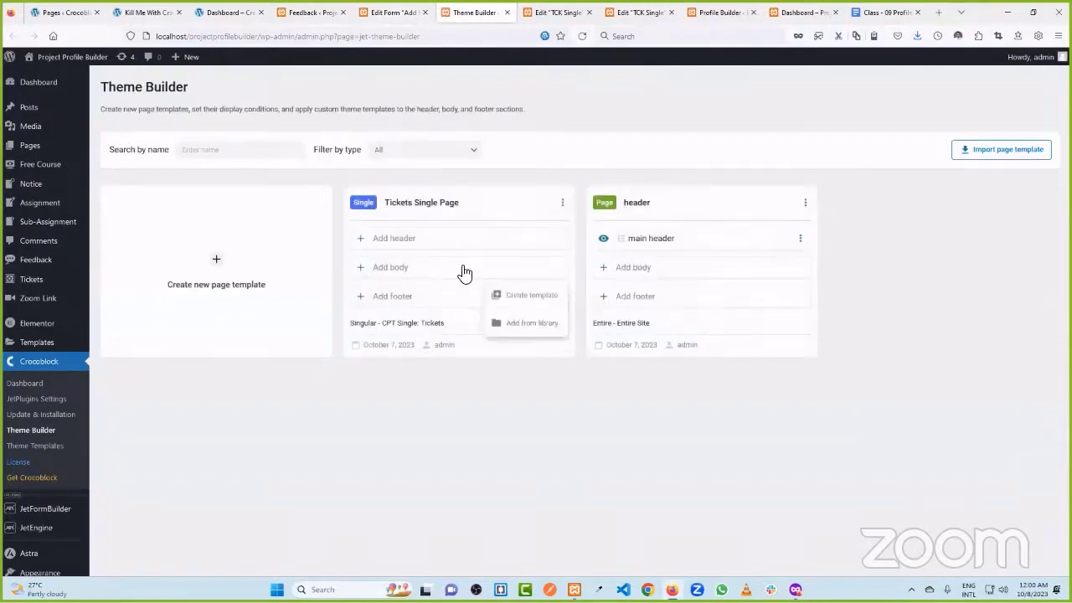
{"action": "left_click", "coordinate": [529, 322]}
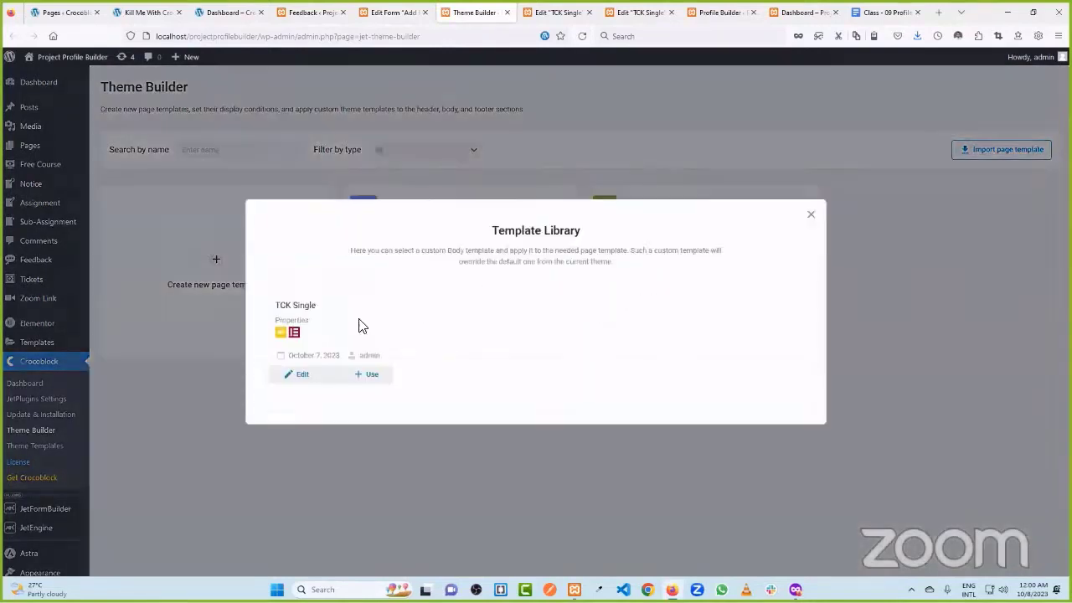
{"action": "left_click", "coordinate": [377, 376]}
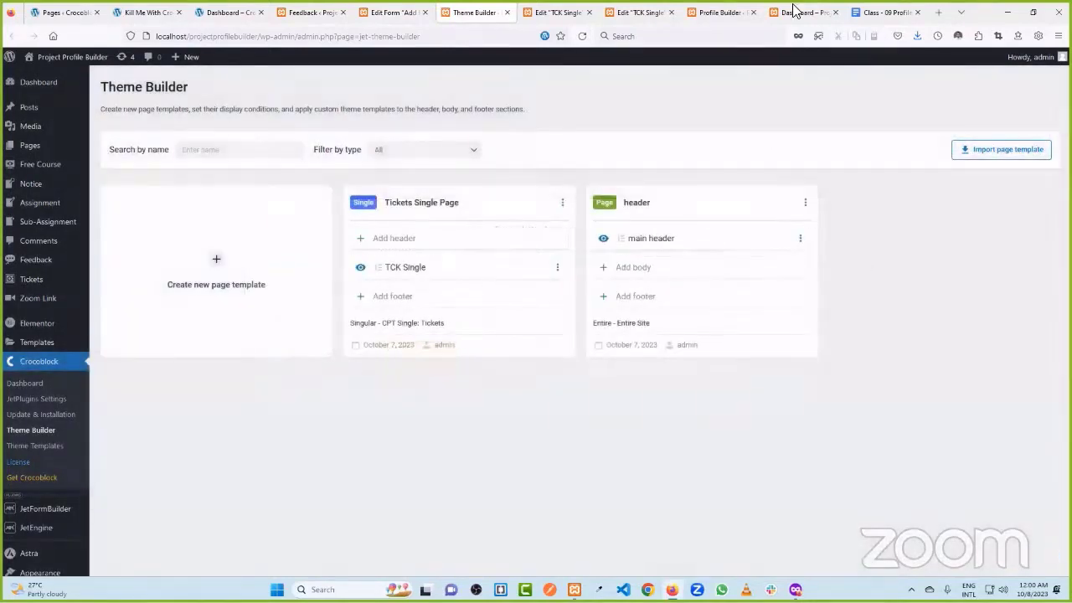
{"action": "left_click", "coordinate": [795, 13]}
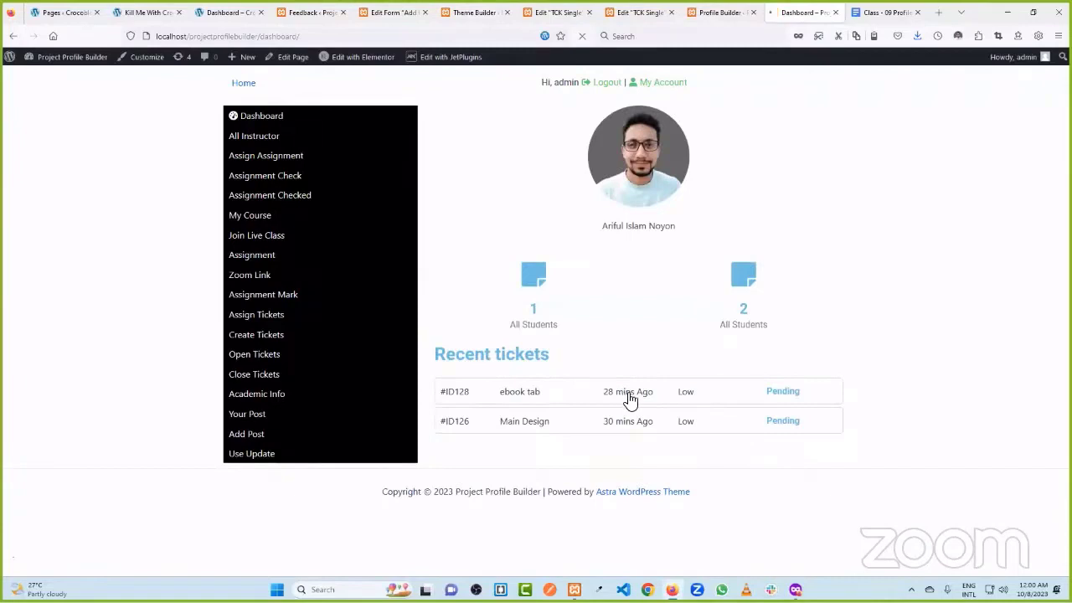
{"action": "left_click", "coordinate": [631, 400]}
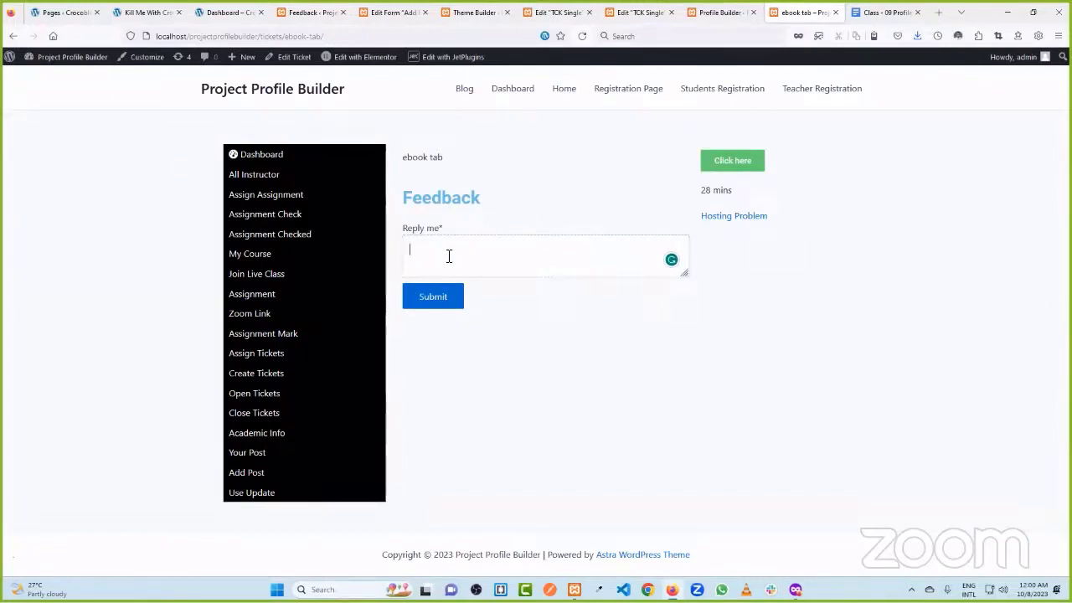
- Submit the reply 'hjghjhf' through the ebook tab ticket's feedback form
{"action": "triple_click", "coordinate": [415, 157]}
{"action": "left_click", "coordinate": [471, 175]}
{"action": "left_click", "coordinate": [510, 247]}
{"action": "type", "text": "hjghjhf"}
{"action": "left_click", "coordinate": [453, 302]}
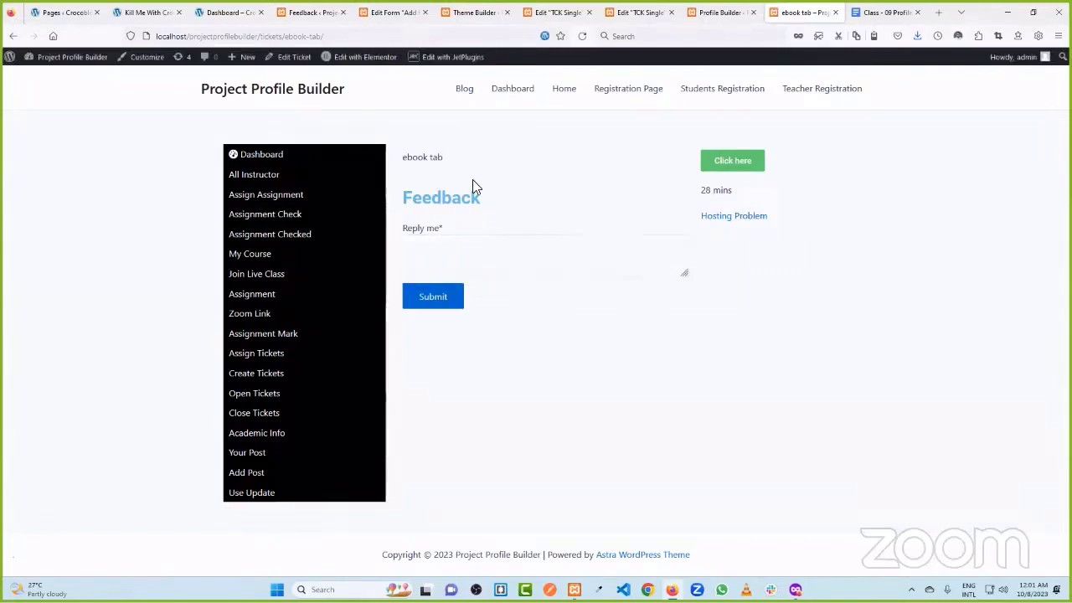
{"action": "left_click", "coordinate": [312, 12]}
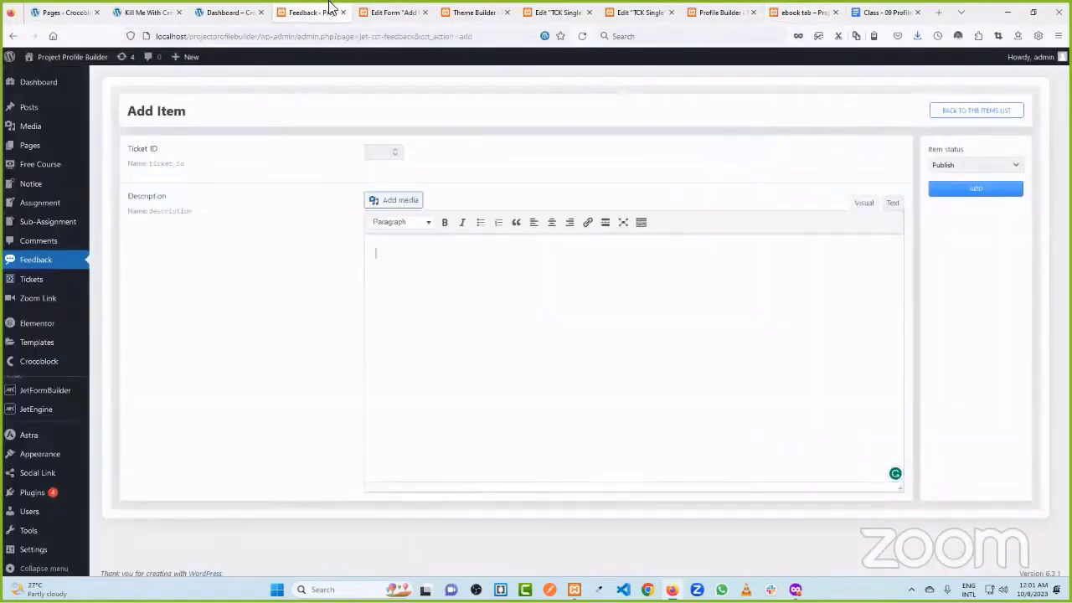
- Confirm Feedback item #1 is saved for ticket 128, then show the reference dashboard
{"action": "left_click", "coordinate": [53, 266]}
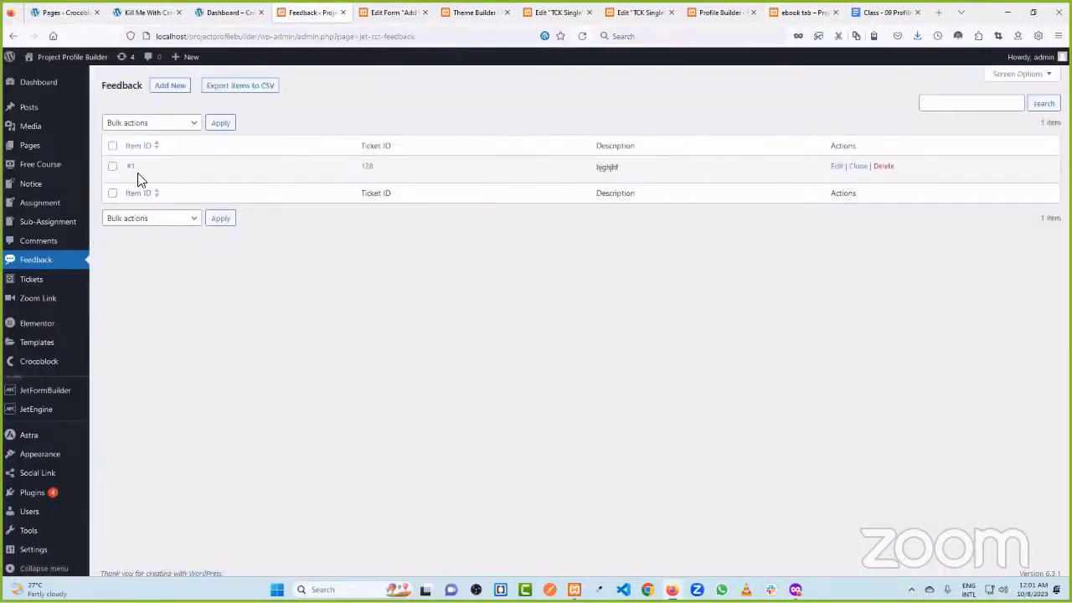
{"action": "left_click", "coordinate": [439, 286]}
{"action": "left_click", "coordinate": [223, 11]}
{"action": "scroll", "coordinate": [427, 209], "scroll_direction": "up", "scroll_amount": 3}
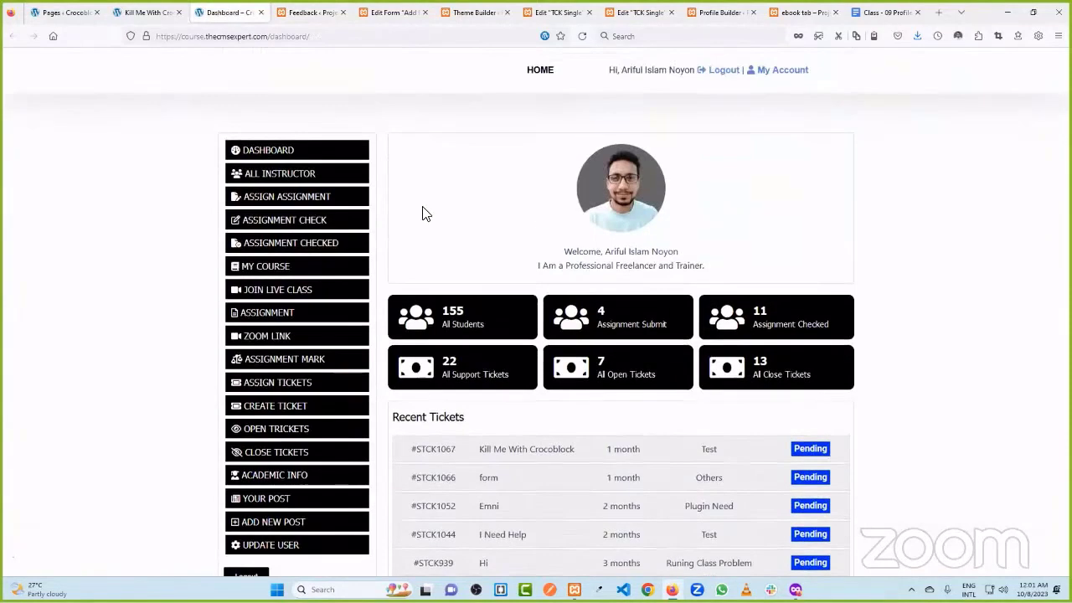
- Review the Kill Me With Crocoblock ticket's feedback, then return to the TCK Single editor
{"action": "left_click", "coordinate": [153, 12]}
{"action": "scroll", "coordinate": [416, 221], "scroll_direction": "down", "scroll_amount": 1}
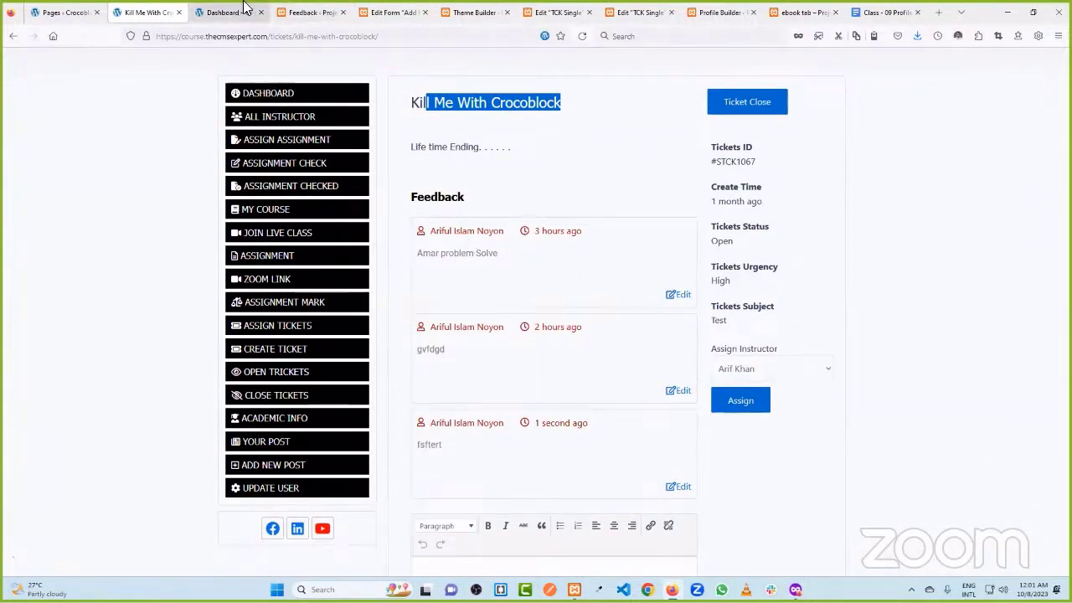
{"action": "left_click", "coordinate": [641, 12]}
{"action": "left_click", "coordinate": [722, 12]}
{"action": "left_click", "coordinate": [649, 12]}
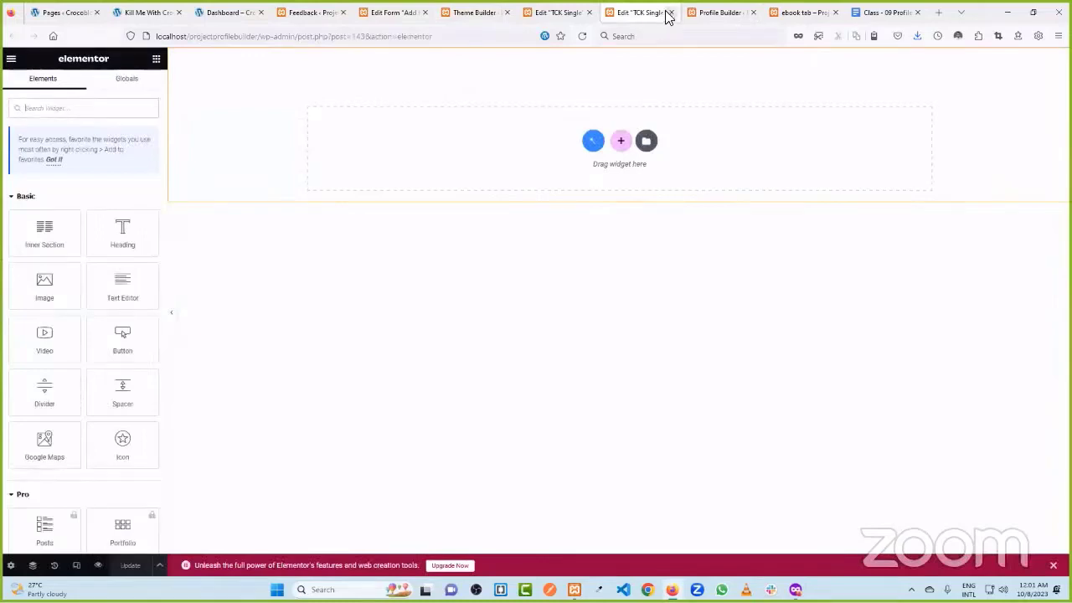
- Close the duplicate empty TCK Single editor and check the Profile Builder subpage list
{"action": "left_click", "coordinate": [670, 12]}
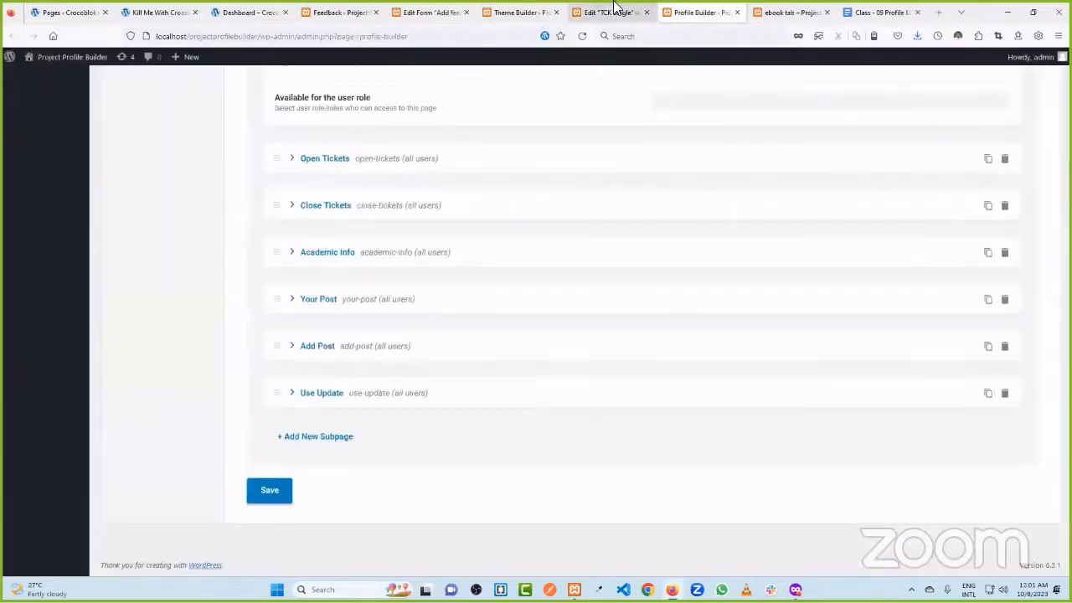
{"action": "left_click", "coordinate": [610, 12]}
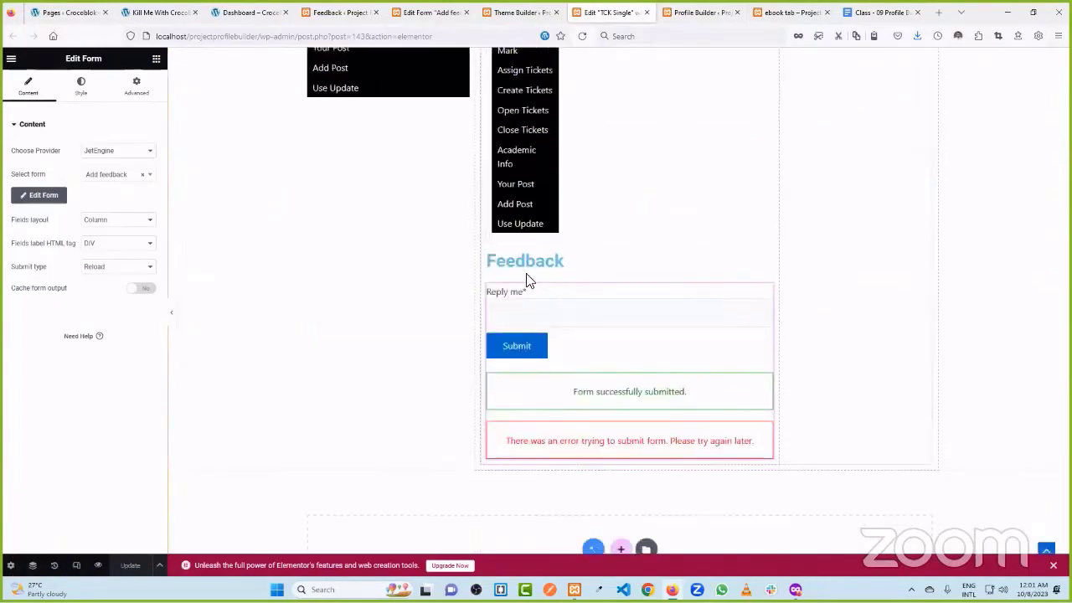
{"action": "left_click", "coordinate": [715, 8]}
{"action": "scroll", "coordinate": [519, 159], "scroll_direction": "up", "scroll_amount": 10}
- Look over the ebook ticket, Profile Builder and Feedback tabs, then go to JetEngine Listings
{"action": "left_click", "coordinate": [787, 12]}
{"action": "left_click", "coordinate": [701, 12]}
{"action": "scroll", "coordinate": [552, 184], "scroll_direction": "up", "scroll_amount": 3}
{"action": "scroll", "coordinate": [551, 184], "scroll_direction": "up", "scroll_amount": 1}
{"action": "left_click", "coordinate": [339, 12]}
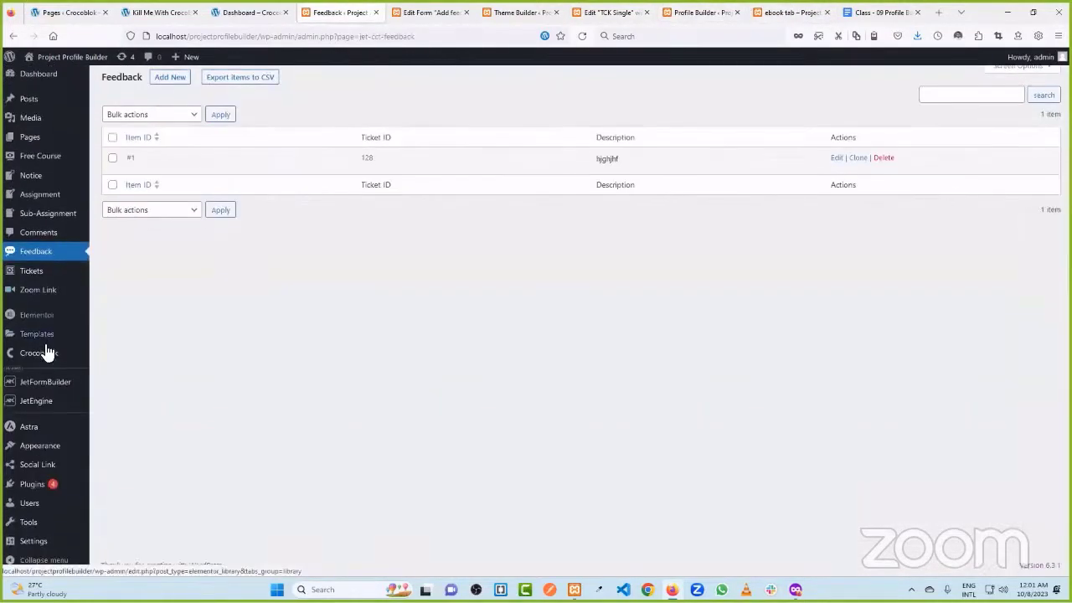
{"action": "left_click", "coordinate": [117, 378]}
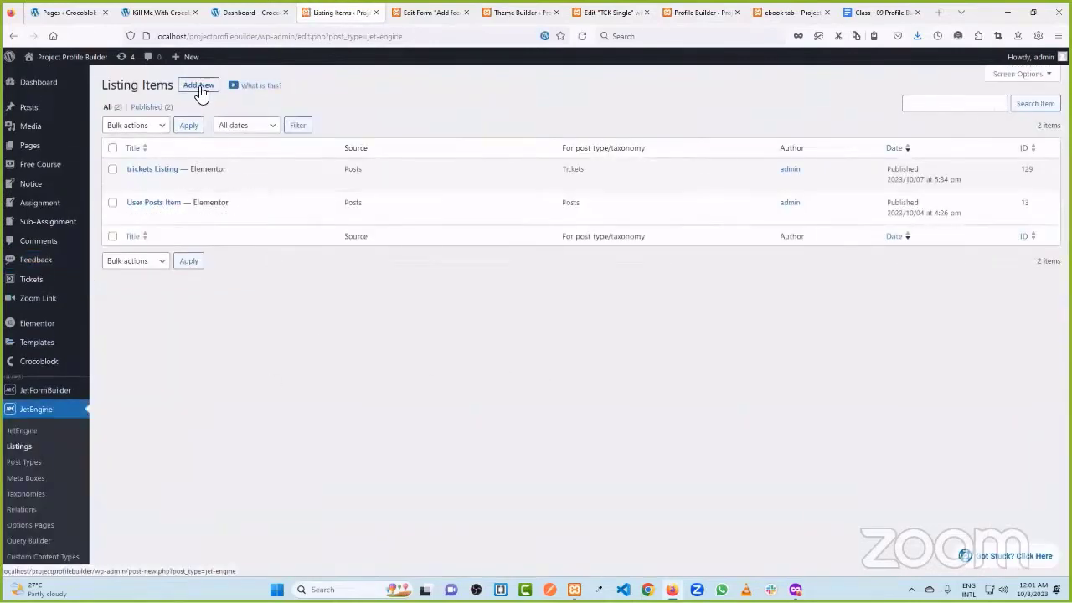
- Dismiss the Setup Listing Item dialog and open Listings in a second tab
{"action": "left_click", "coordinate": [200, 86]}
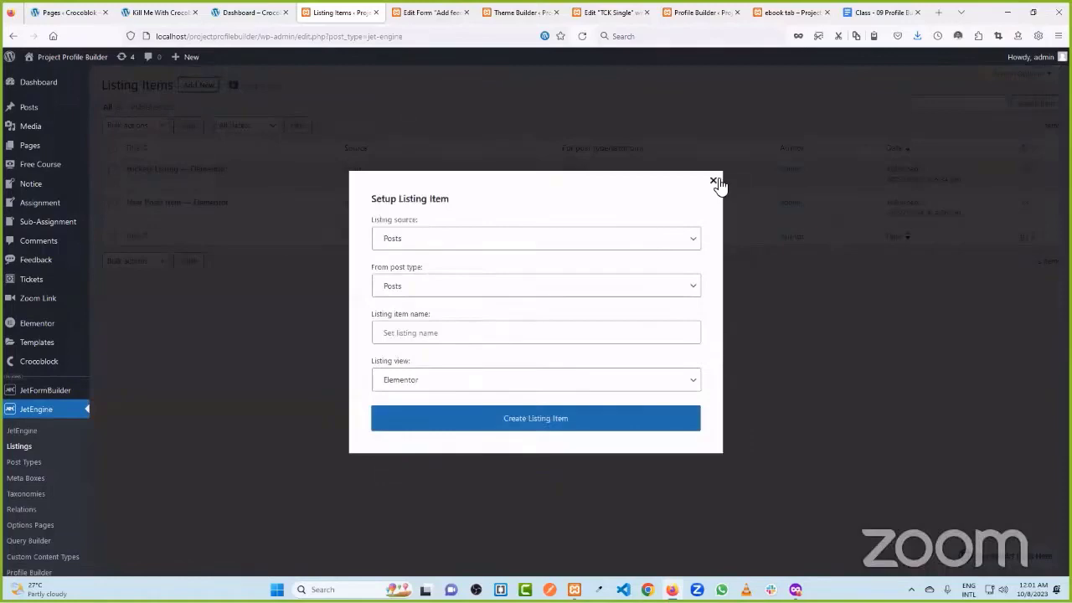
{"action": "left_click", "coordinate": [713, 182]}
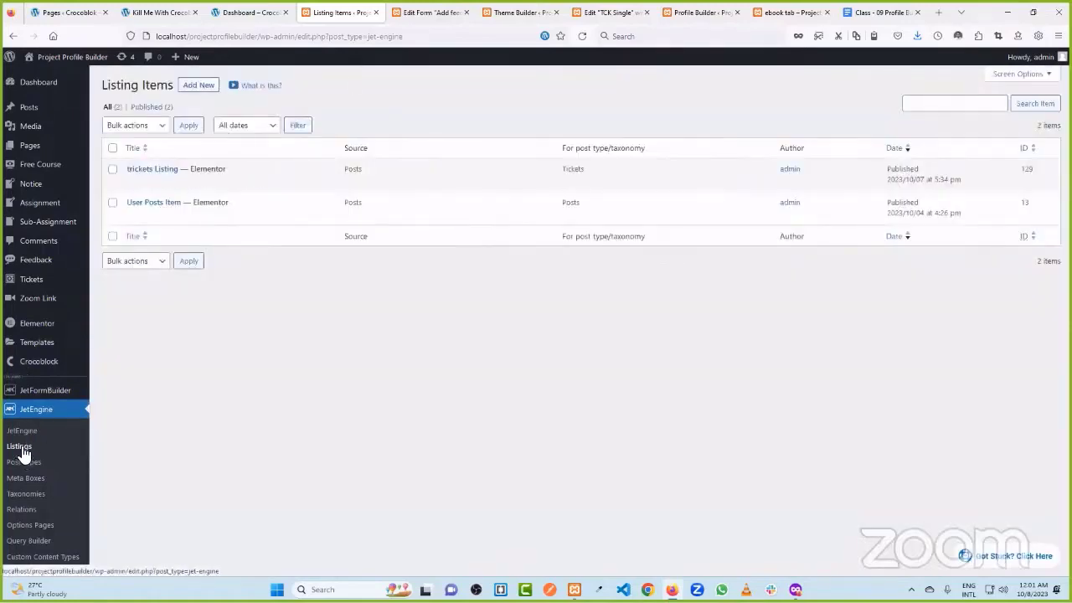
{"action": "middle_click", "coordinate": [19, 448]}
- Close the feedback form editor, Theme Builder and Profile Builder tabs
{"action": "left_click", "coordinate": [481, 12]}
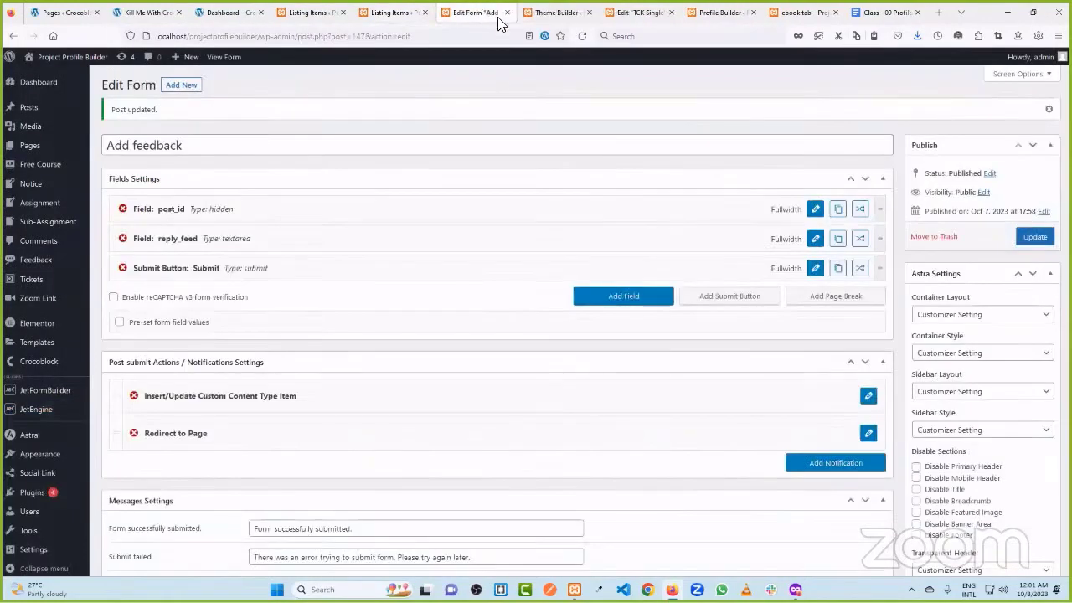
{"action": "left_click", "coordinate": [507, 13]}
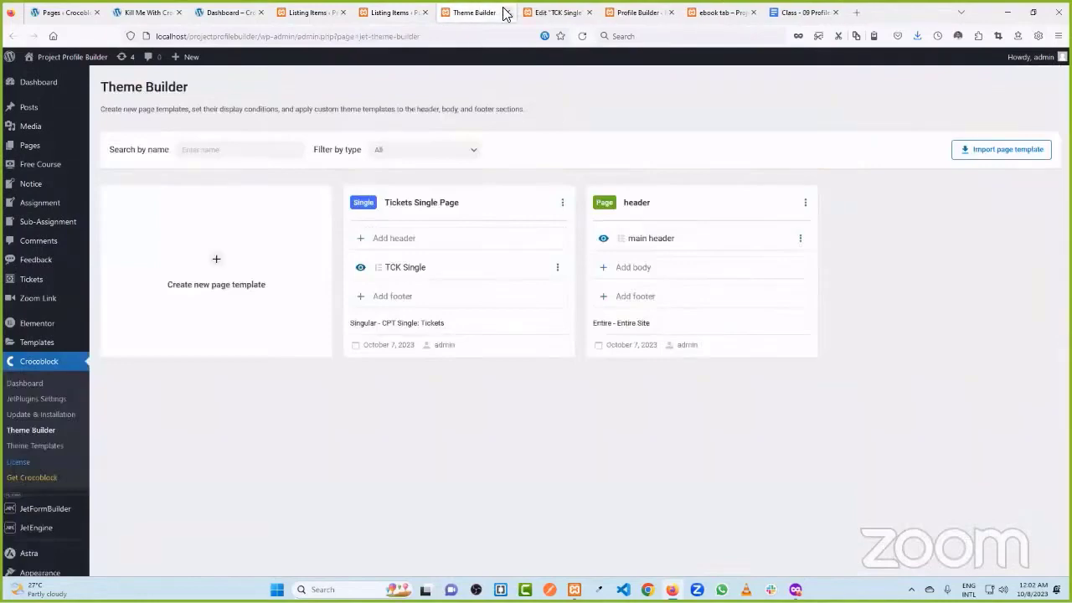
{"action": "left_click", "coordinate": [506, 13]}
{"action": "left_click", "coordinate": [526, 12]}
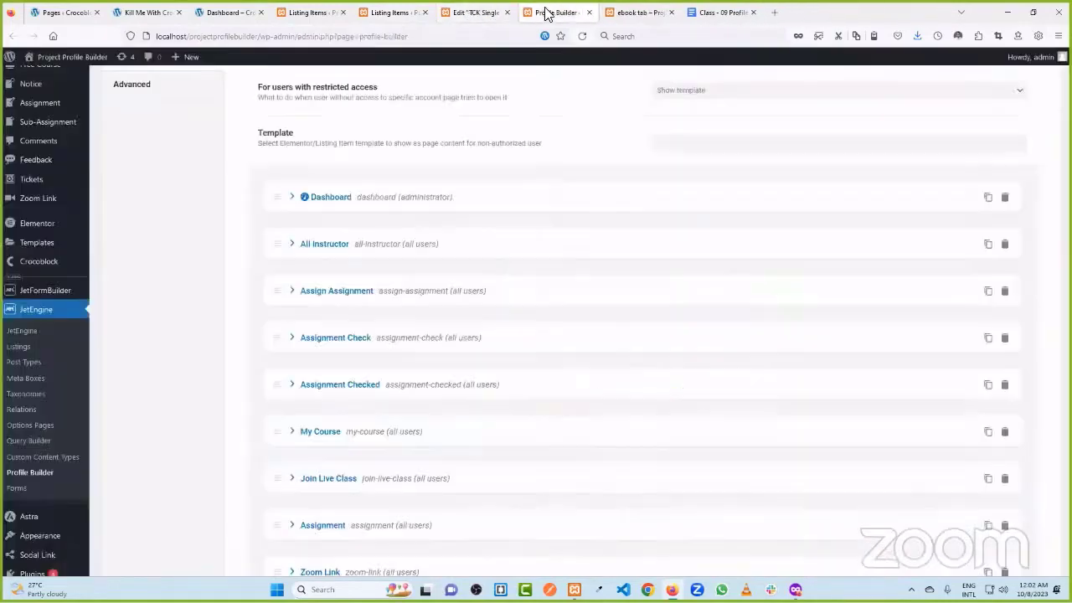
{"action": "left_click", "coordinate": [589, 12]}
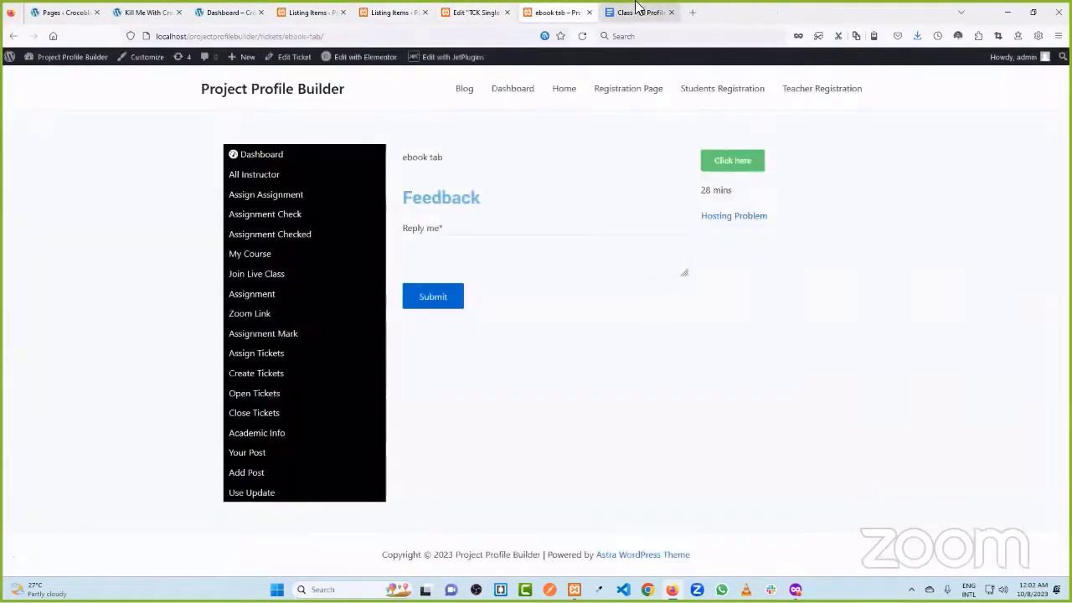
- Move the Class - 09 course outline tab to the front and close the Pages list
{"action": "left_click", "coordinate": [641, 11]}
{"action": "left_click_drag", "start_coordinate": [641, 12], "coordinate": [131, 12]}
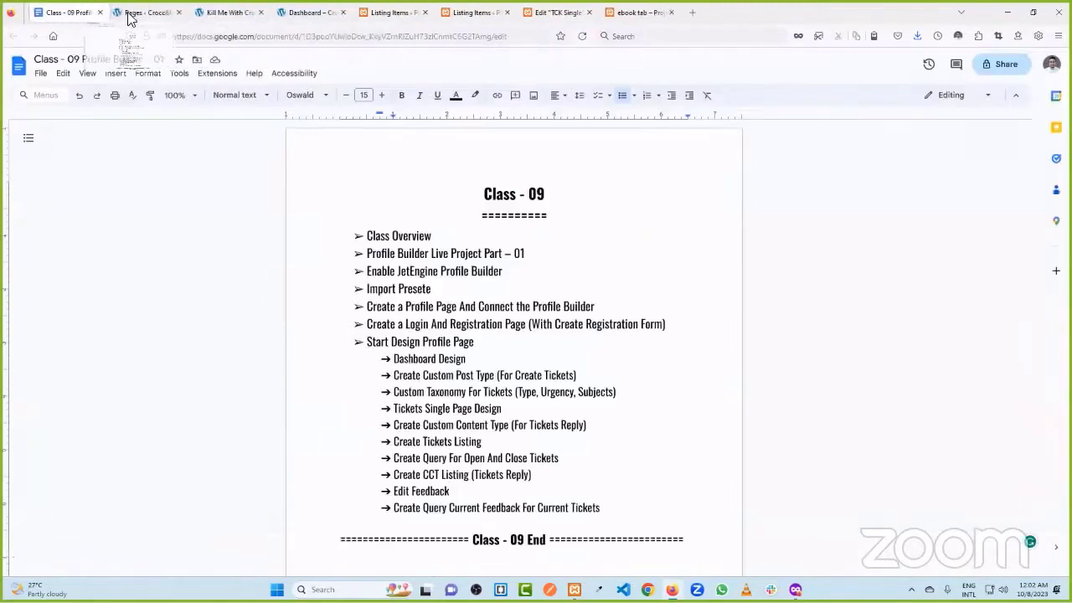
{"action": "left_click", "coordinate": [173, 12]}
{"action": "left_click", "coordinate": [179, 12]}
{"action": "left_click", "coordinate": [227, 13]}
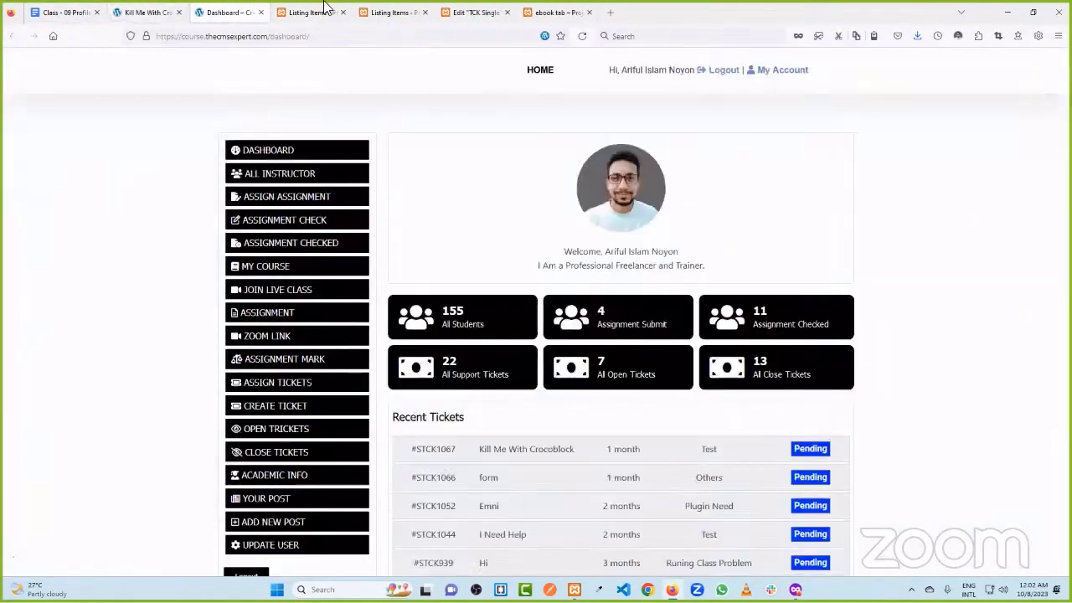
{"action": "left_click", "coordinate": [310, 12]}
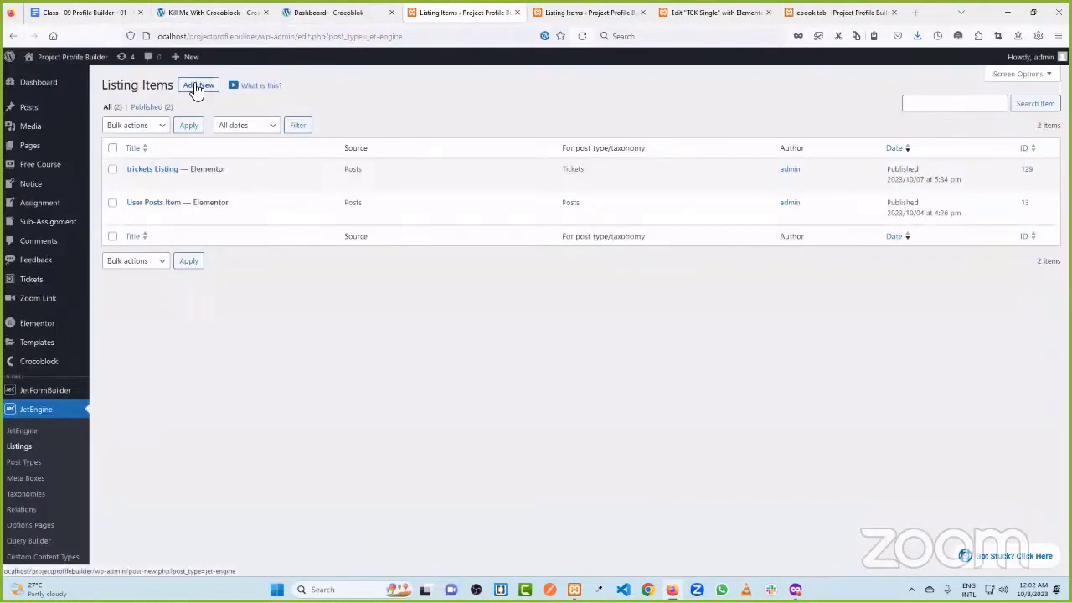
- Start a new listing item on the second Listing Items page with source Custom Content Type
{"action": "left_click", "coordinate": [198, 86]}
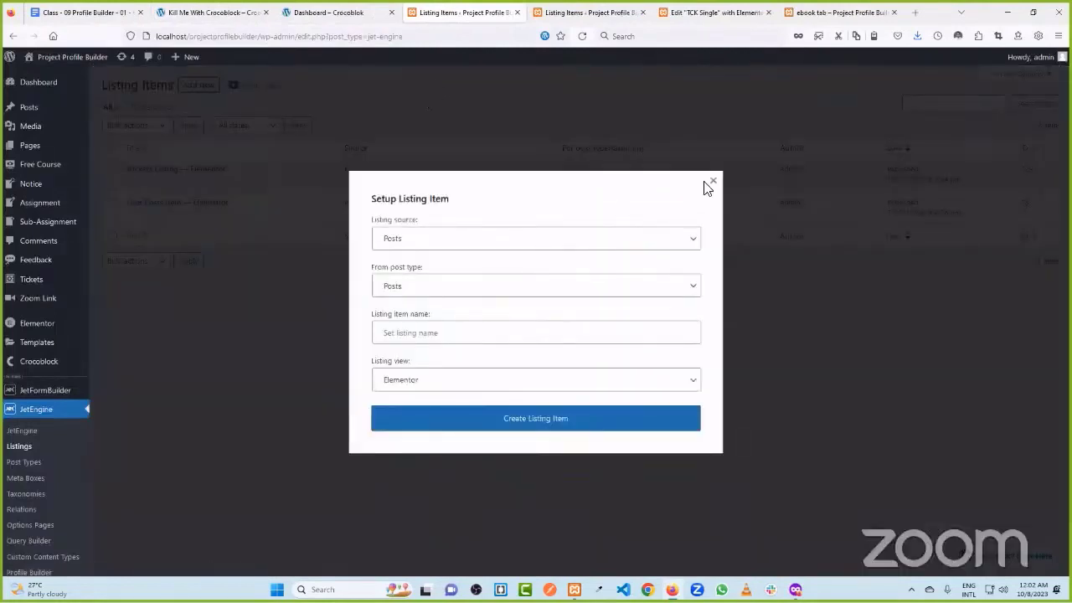
{"action": "left_click", "coordinate": [711, 181]}
{"action": "left_click", "coordinate": [586, 12]}
{"action": "left_click", "coordinate": [198, 86]}
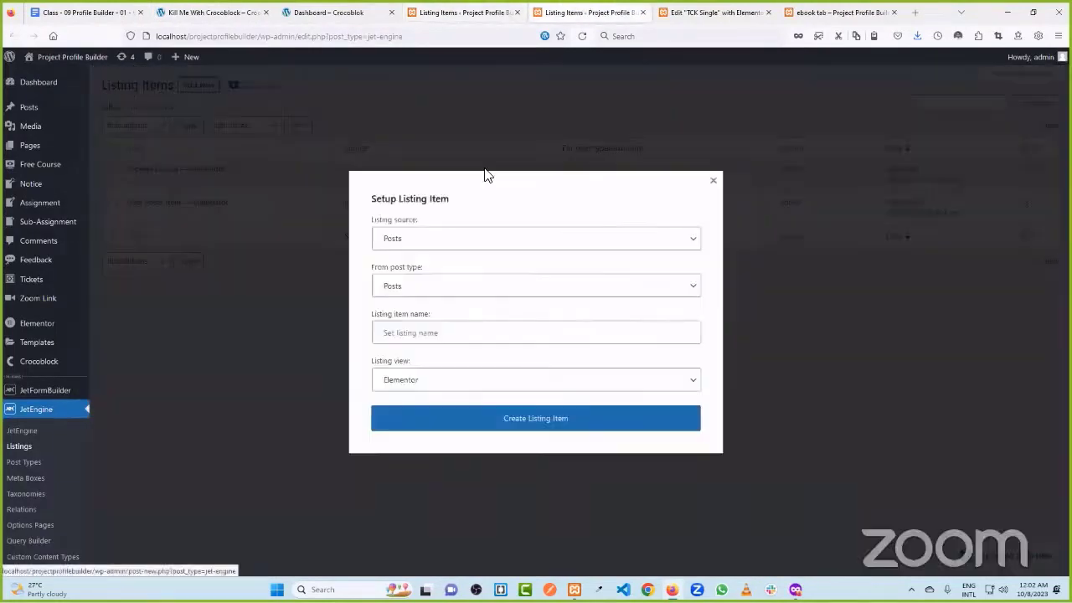
{"action": "left_click", "coordinate": [455, 238]}
{"action": "left_click", "coordinate": [459, 238]}
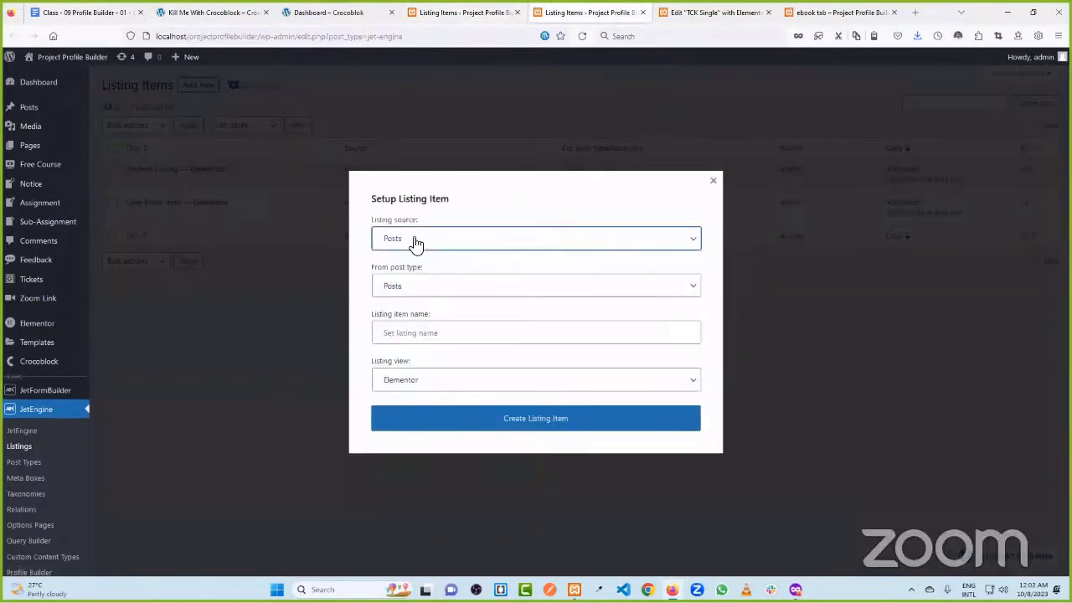
{"action": "left_click", "coordinate": [417, 241]}
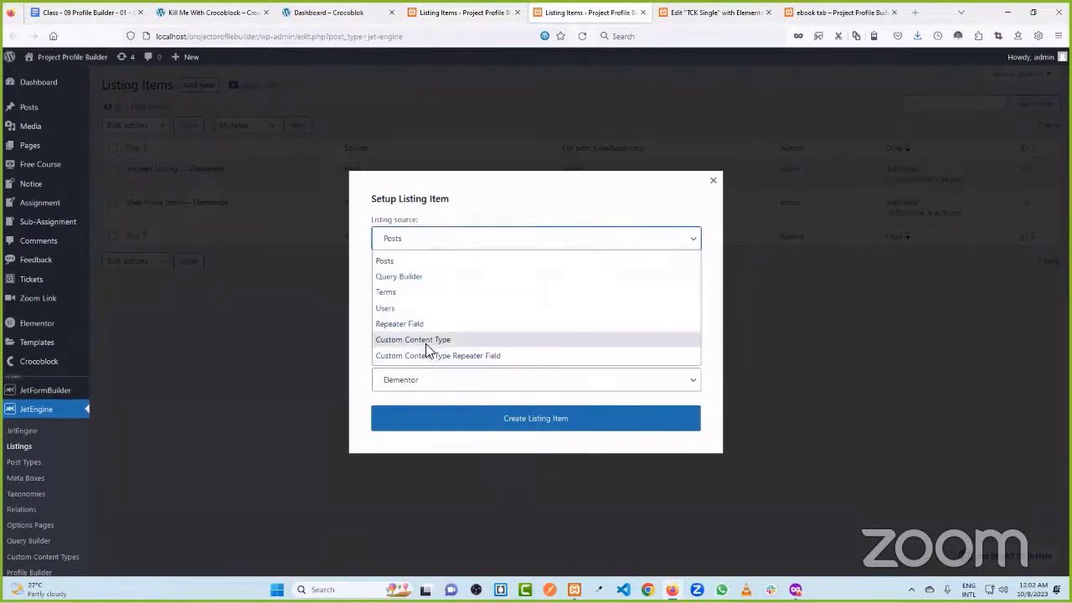
{"action": "left_click", "coordinate": [421, 341]}
- Name the Feedback listing 'FeedBack Listing', keep the Elementor view, and create it
{"action": "left_click", "coordinate": [410, 289]}
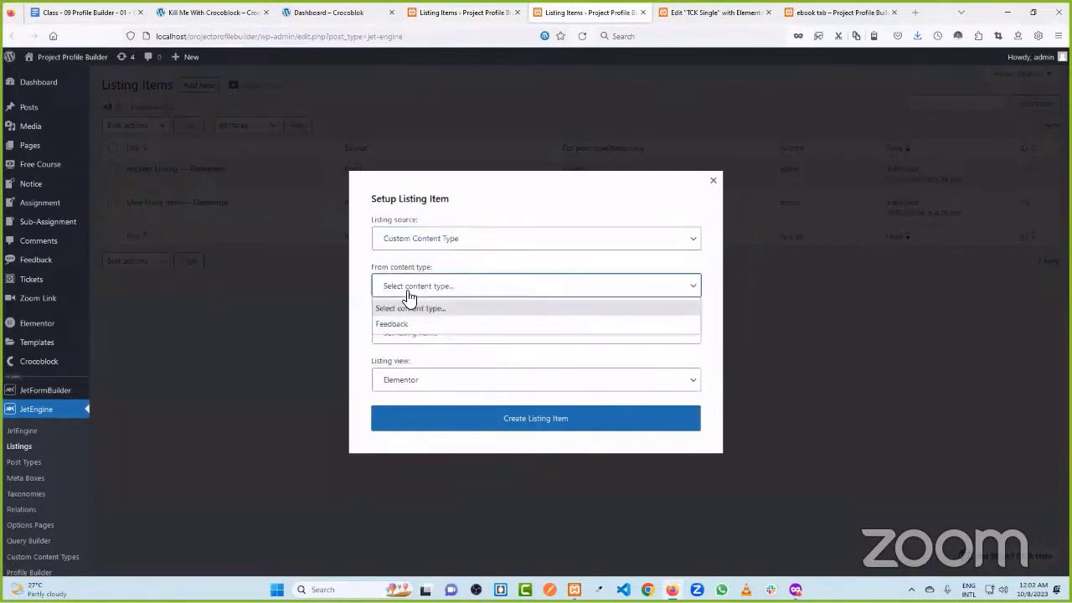
{"action": "left_click", "coordinate": [410, 327]}
{"action": "left_click", "coordinate": [409, 334]}
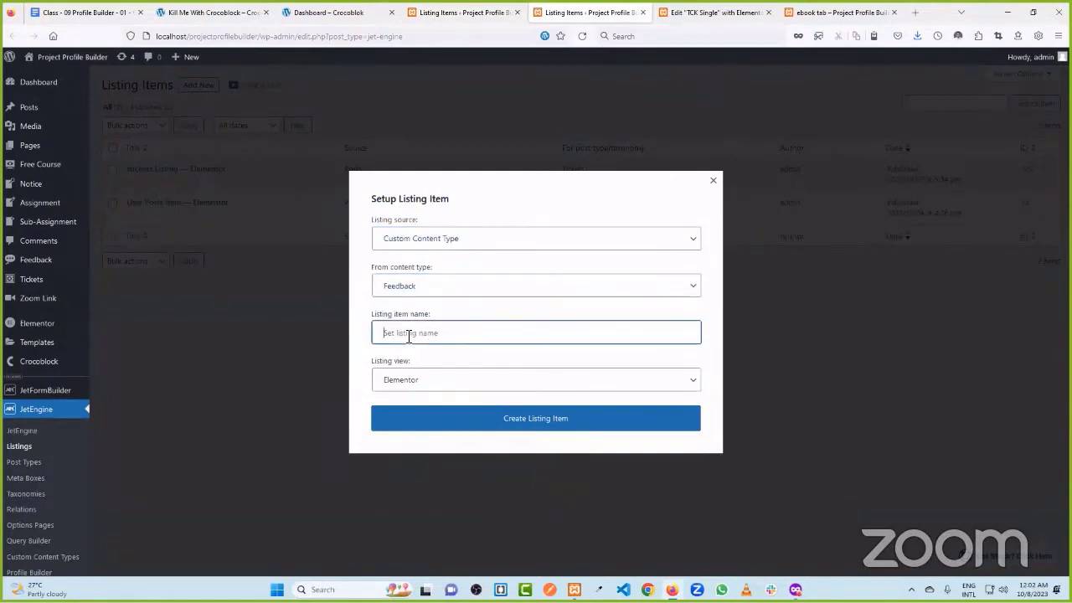
{"action": "type", "text": "fee"}
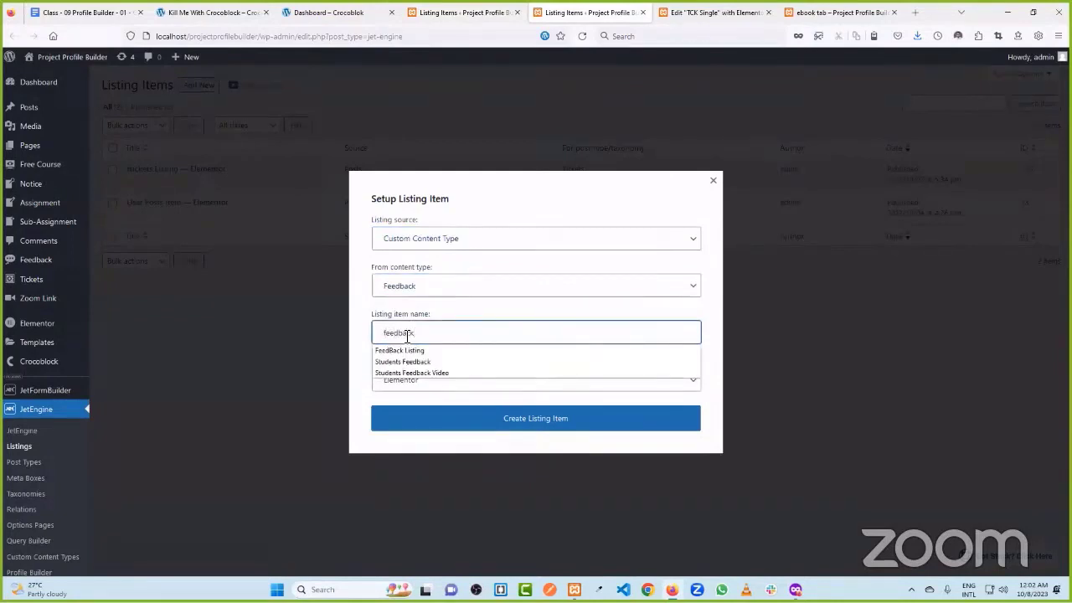
{"action": "type", "text": "dback"}
{"action": "left_click", "coordinate": [412, 351]}
{"action": "left_click", "coordinate": [410, 381]}
{"action": "left_click", "coordinate": [397, 402]}
{"action": "left_click", "coordinate": [576, 422]}
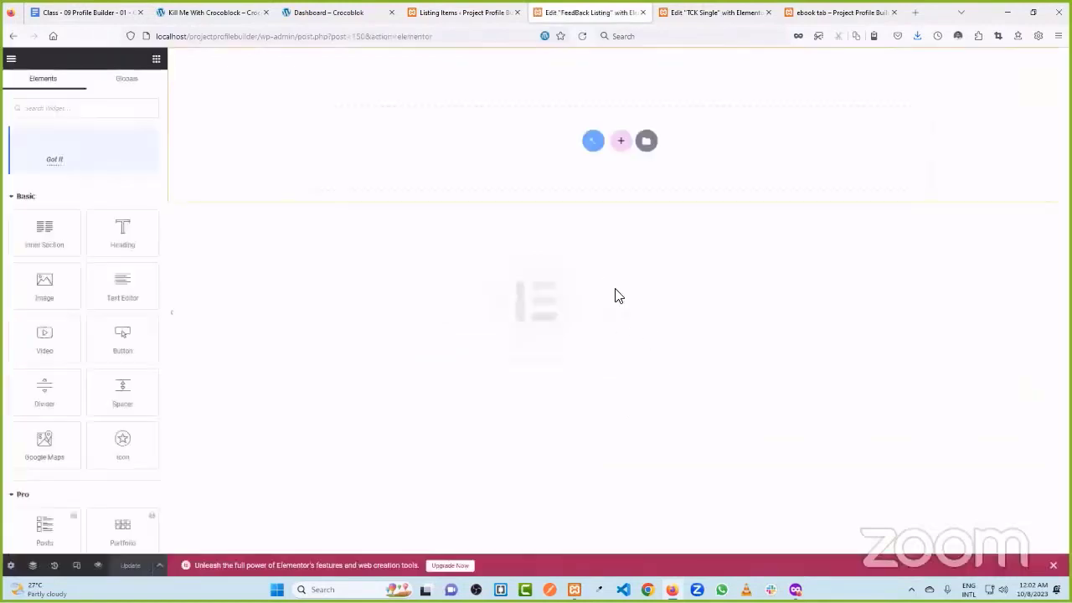
- Add a one-column section to the FeedBack Listing
{"action": "left_click", "coordinate": [621, 144]}
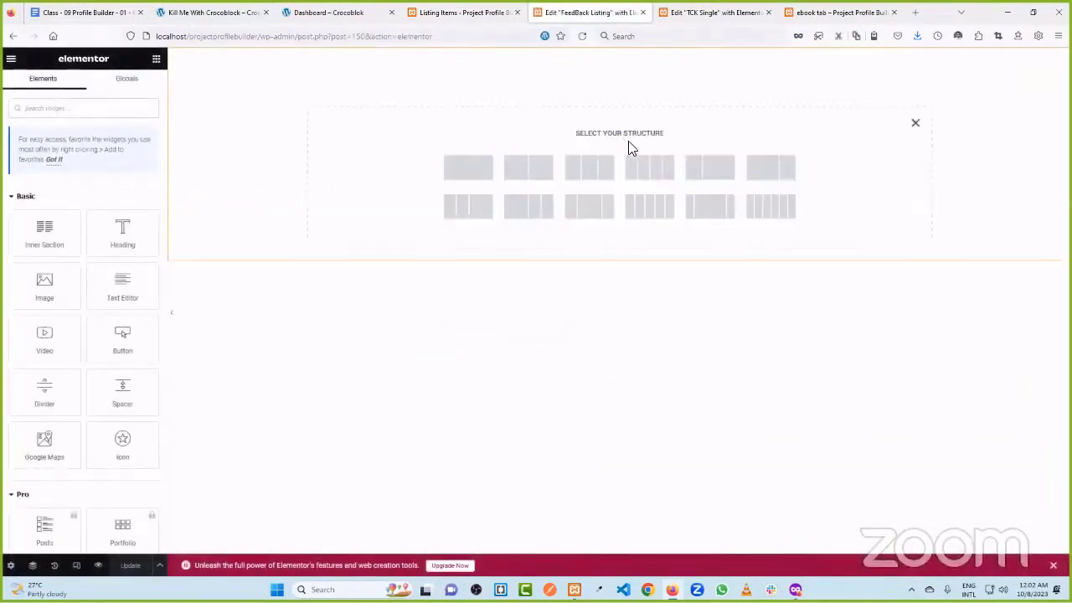
{"action": "left_click", "coordinate": [476, 172]}
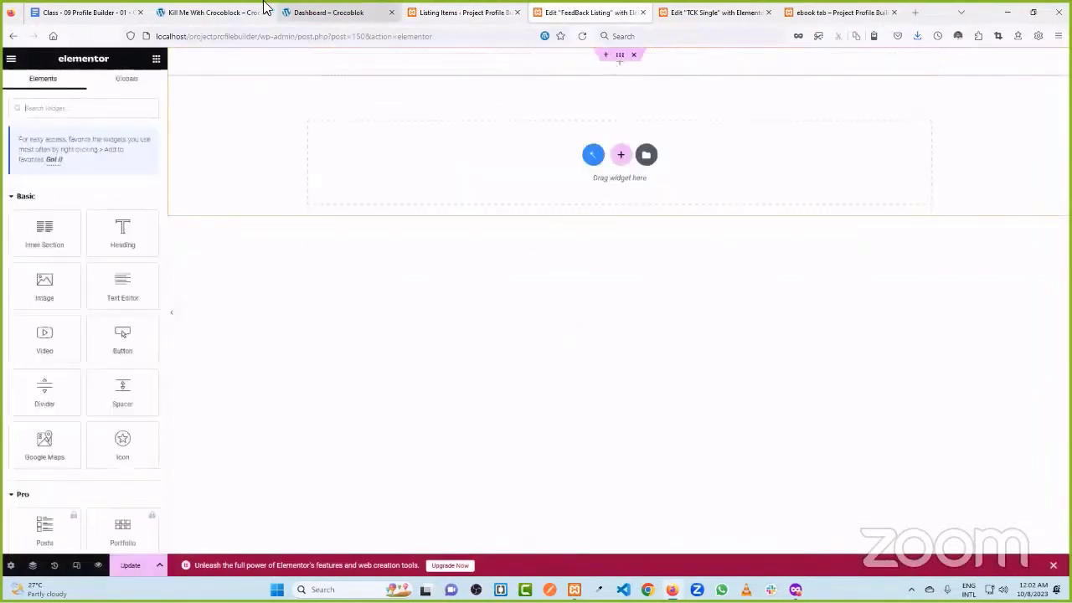
{"action": "left_click", "coordinate": [214, 12]}
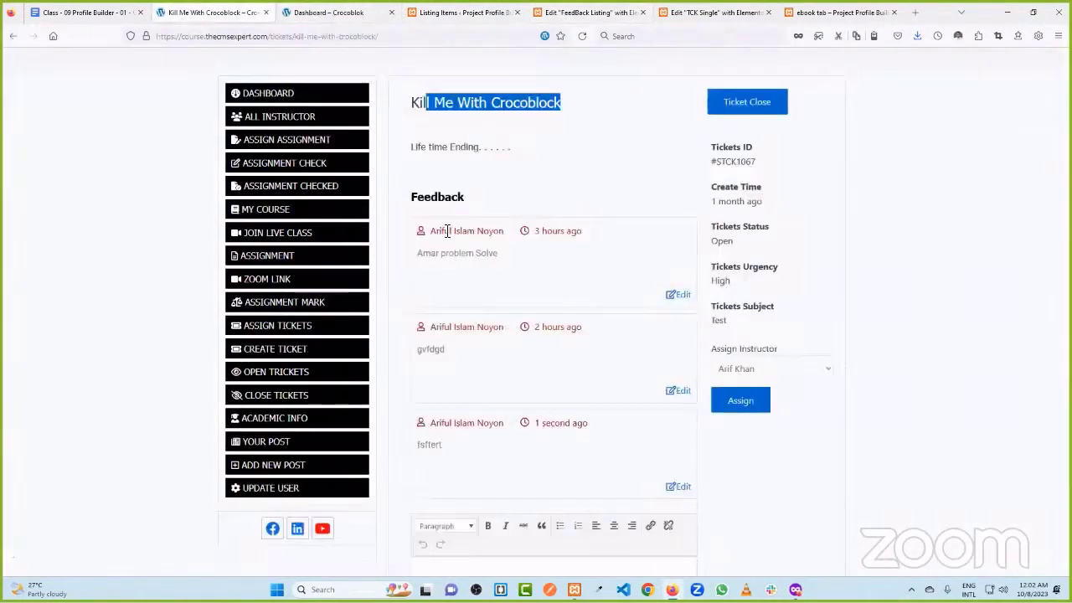
{"action": "left_click", "coordinate": [461, 12]}
{"action": "left_click", "coordinate": [586, 12]}
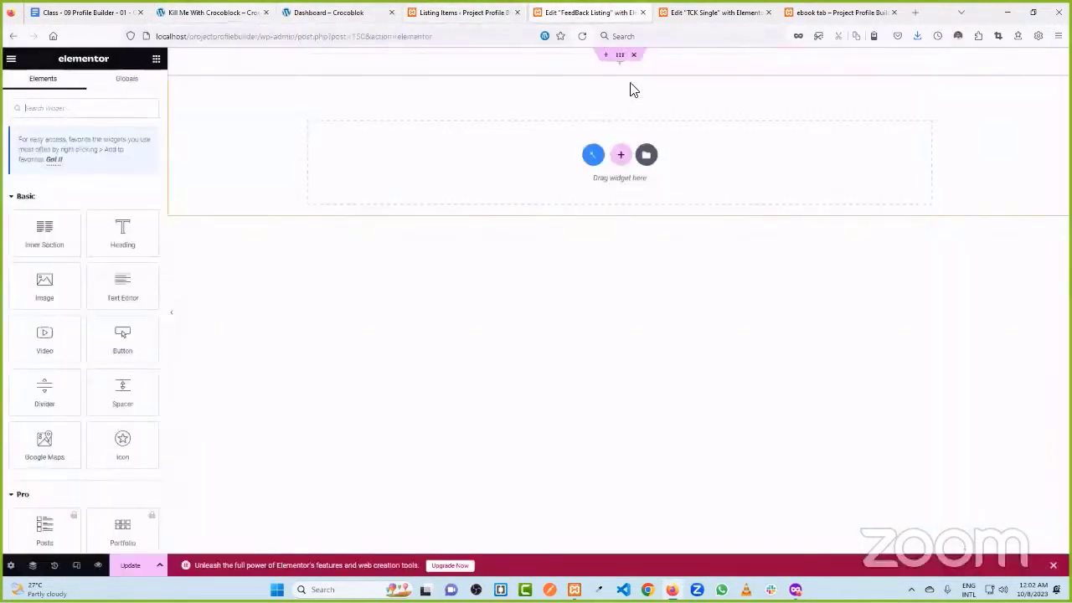
- Search widgets for 'dyn' and drop a Dynamic Field into the new section
{"action": "left_click", "coordinate": [82, 112]}
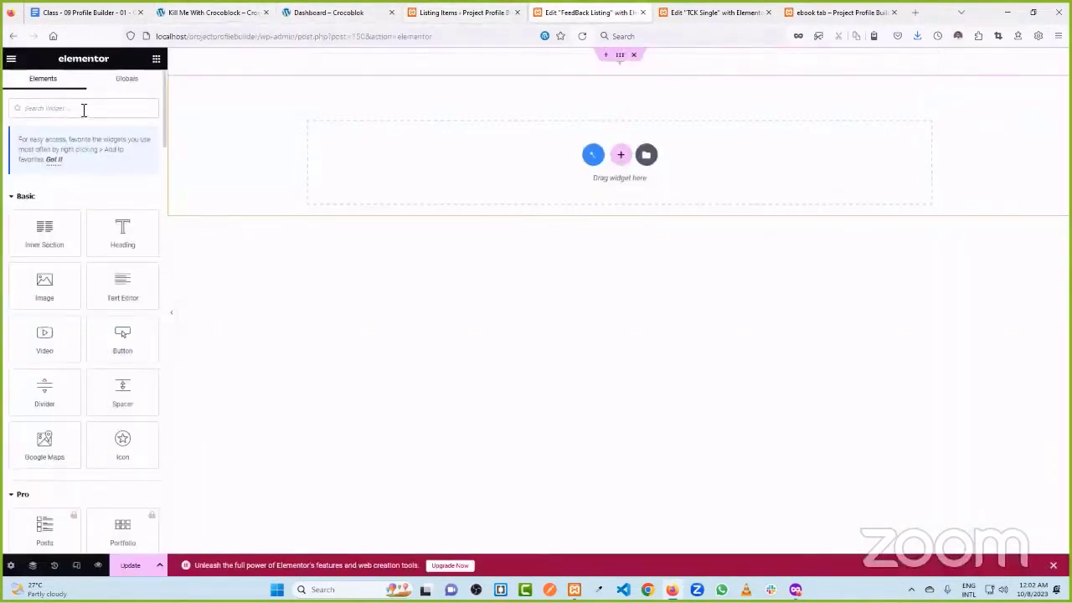
{"action": "type", "text": "dyn"}
{"action": "left_click_drag", "start_coordinate": [46, 212], "coordinate": [496, 72]}
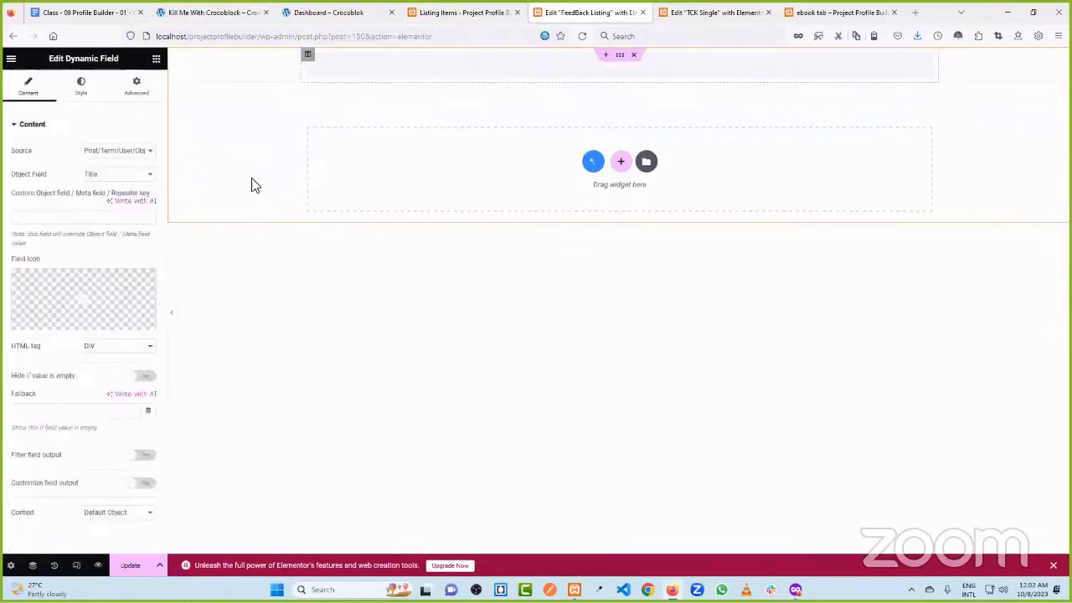
- Browse the Dynamic Field's object field options, keeping Post/Term/User/Object data as source
{"action": "left_click", "coordinate": [106, 152]}
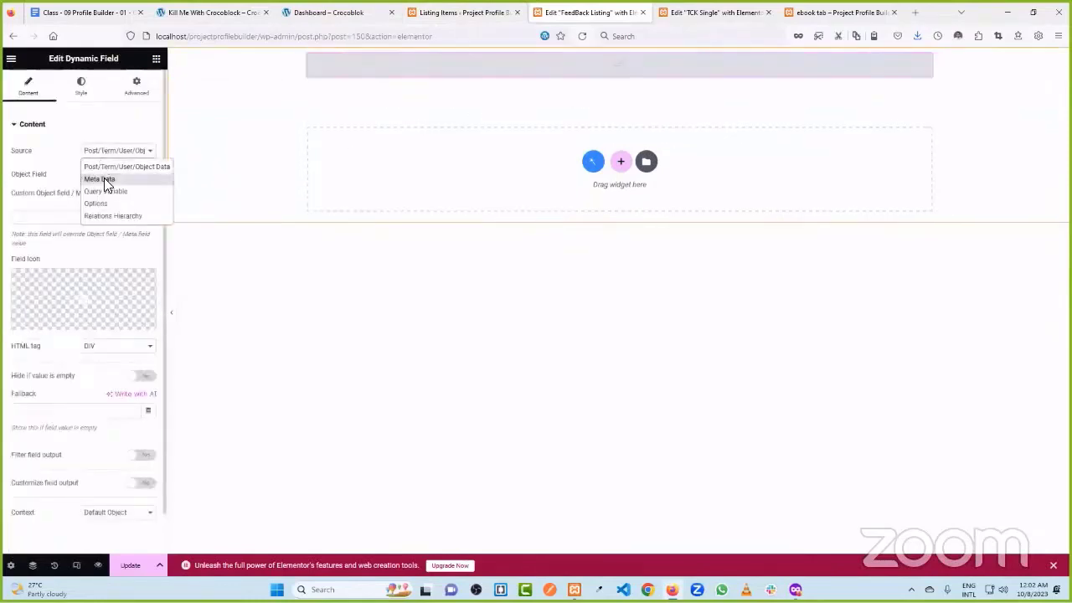
{"action": "left_click", "coordinate": [106, 167]}
{"action": "left_click", "coordinate": [111, 178]}
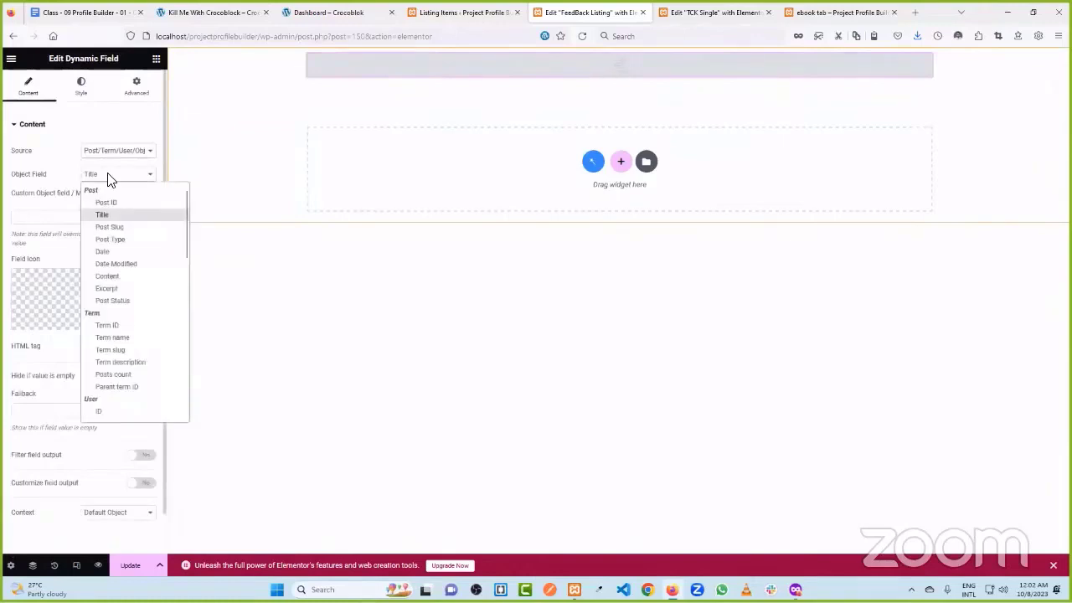
{"action": "scroll", "coordinate": [142, 351], "scroll_direction": "down", "scroll_amount": 2}
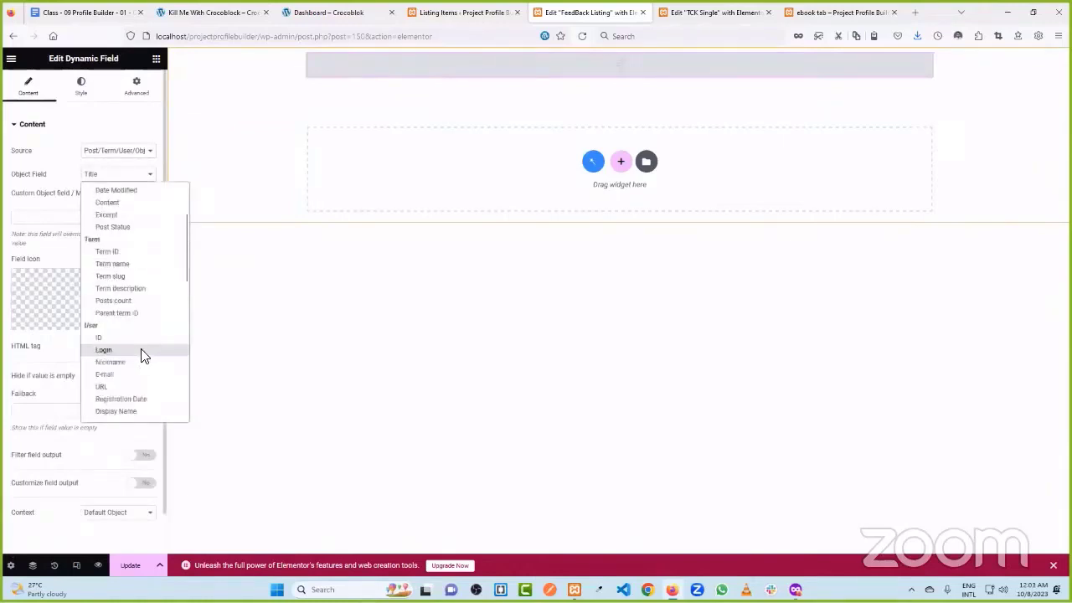
{"action": "scroll", "coordinate": [142, 355], "scroll_direction": "down", "scroll_amount": 2}
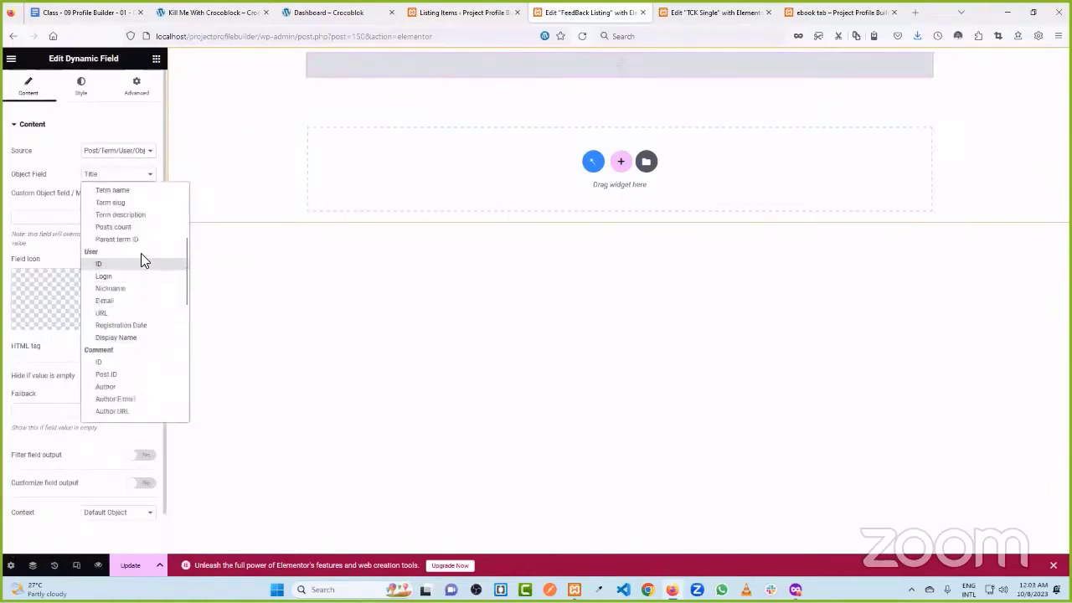
{"action": "scroll", "coordinate": [140, 259], "scroll_direction": "down", "scroll_amount": 4}
{"action": "scroll", "coordinate": [141, 266], "scroll_direction": "down", "scroll_amount": 4}
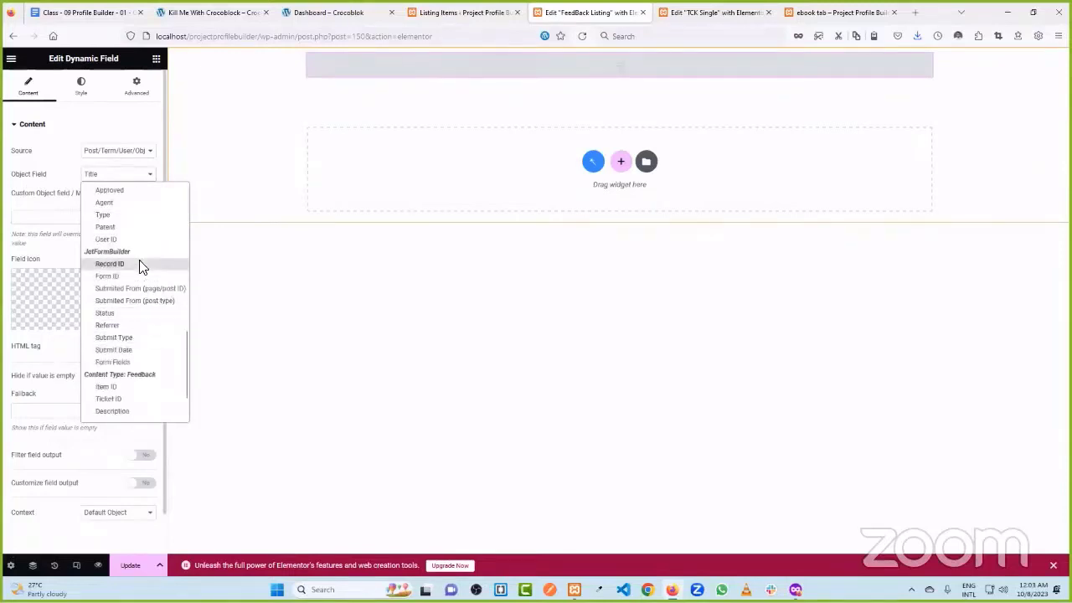
{"action": "scroll", "coordinate": [146, 289], "scroll_direction": "up", "scroll_amount": 10}
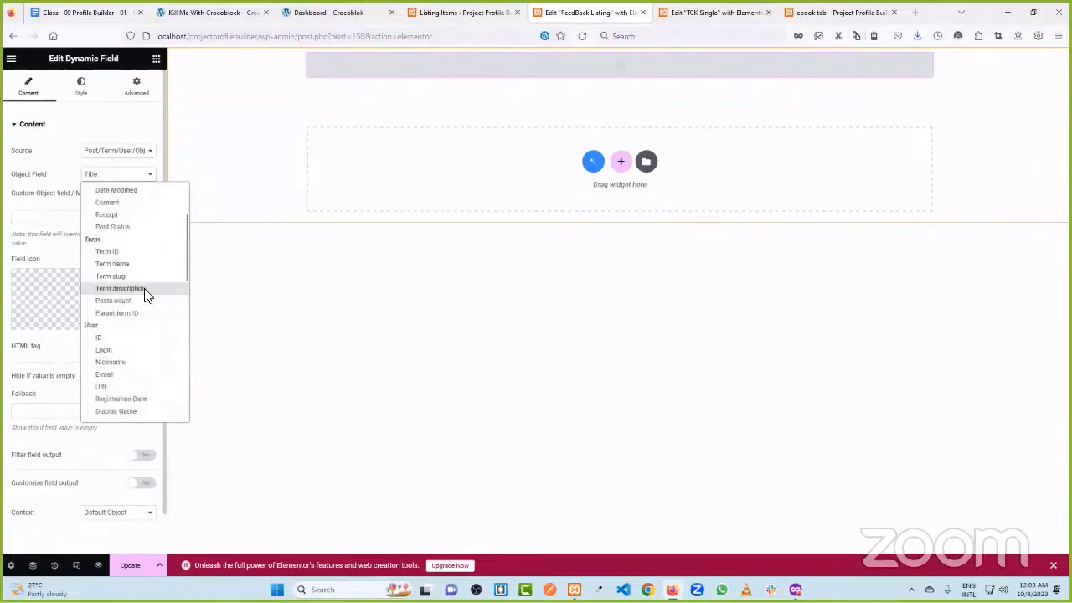
{"action": "left_click", "coordinate": [114, 158]}
{"action": "left_click", "coordinate": [114, 158]}
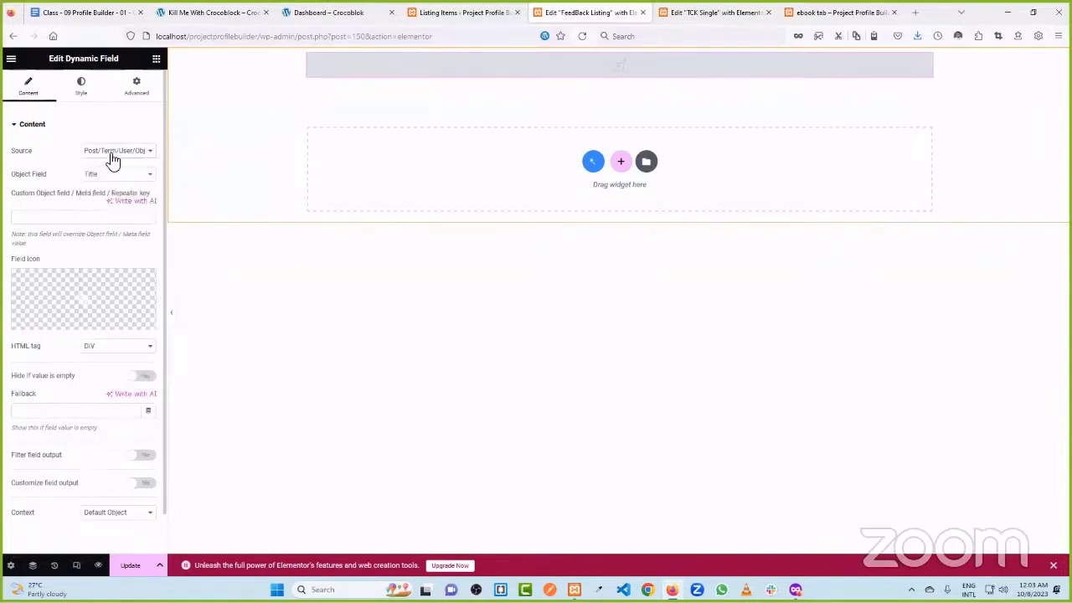
{"action": "scroll", "coordinate": [112, 167], "scroll_direction": "down", "scroll_amount": 1}
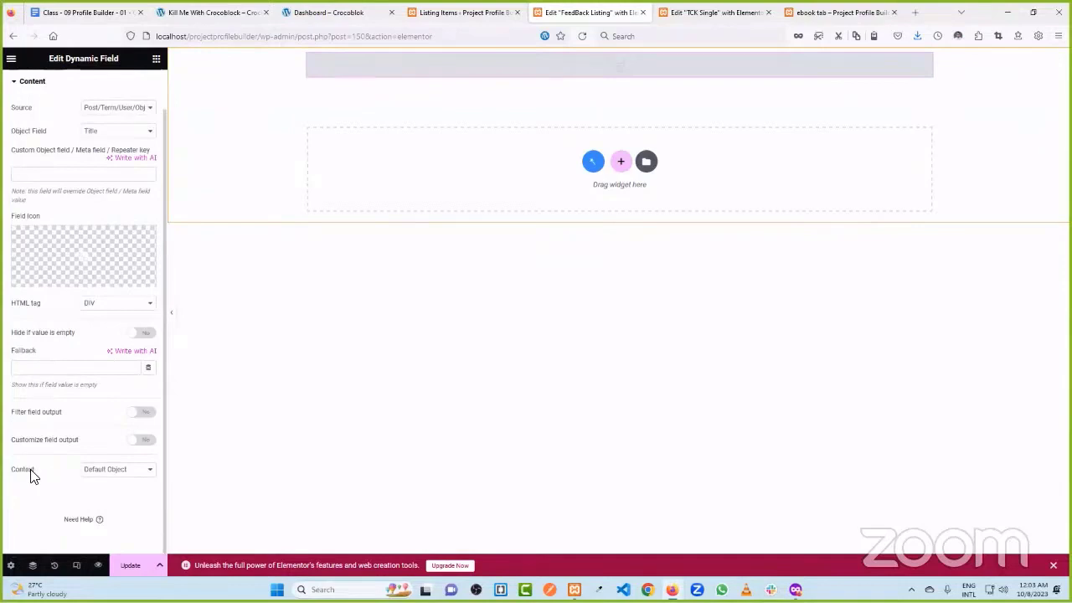
- Set the context to Current CCT Item author and the object field to Item Author
{"action": "left_click", "coordinate": [102, 475]}
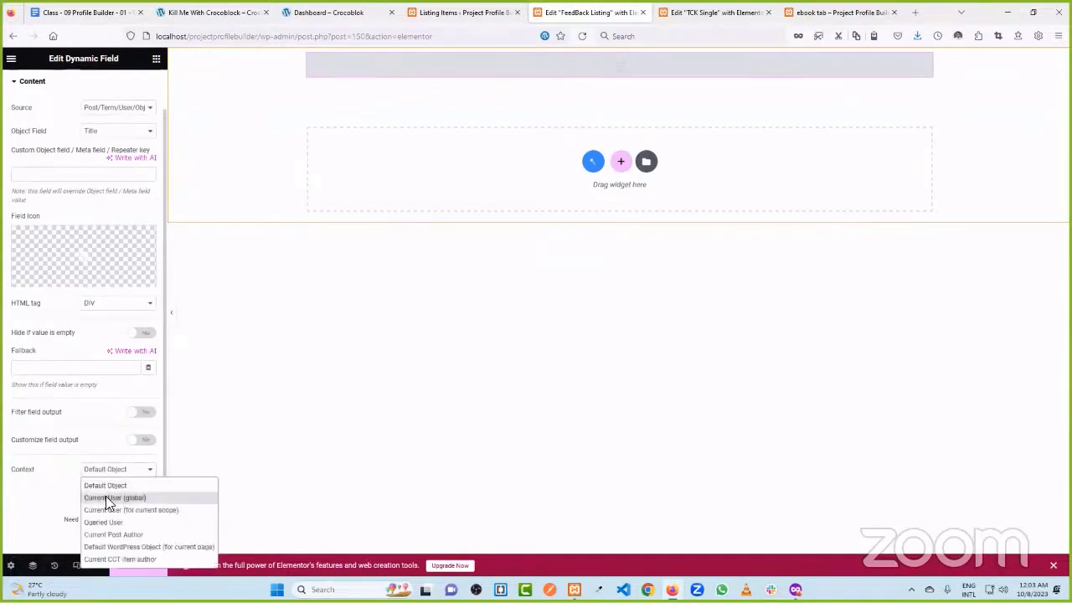
{"action": "left_click", "coordinate": [121, 559]}
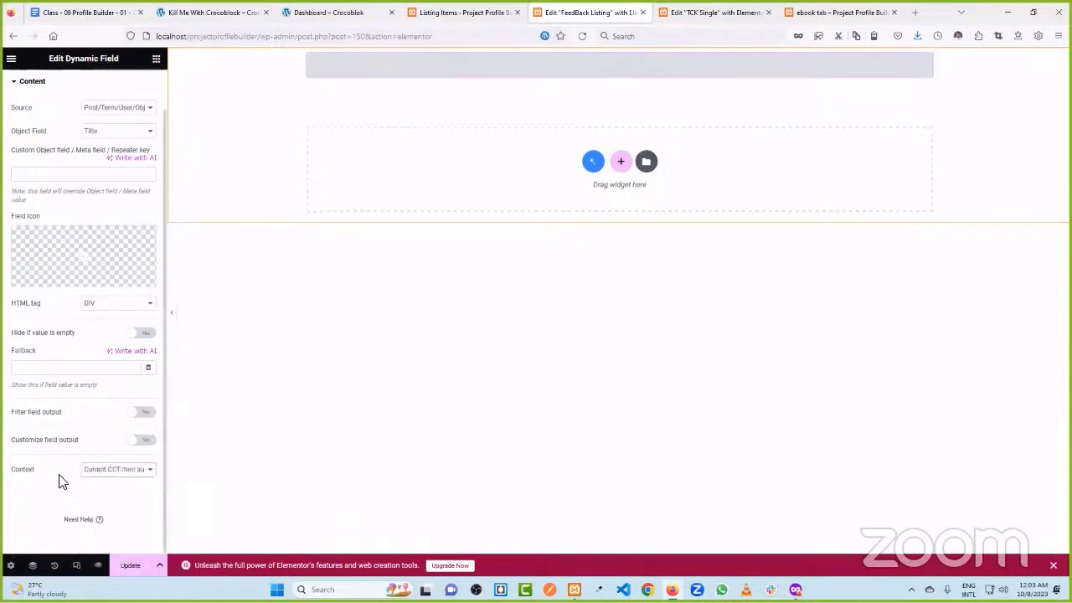
{"action": "left_click", "coordinate": [108, 134]}
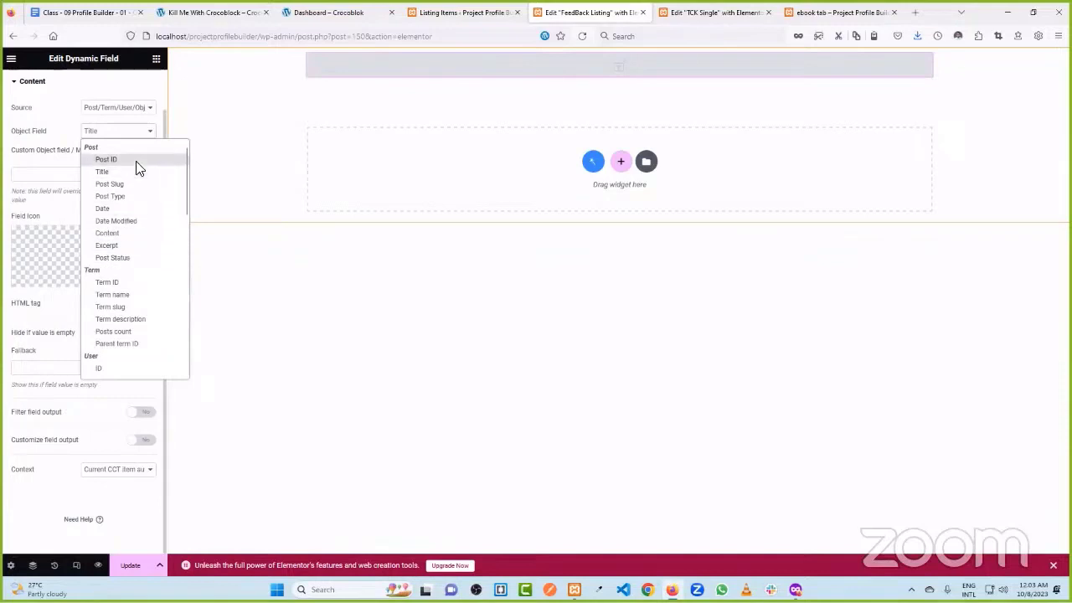
{"action": "scroll", "coordinate": [142, 237], "scroll_direction": "down", "scroll_amount": 4}
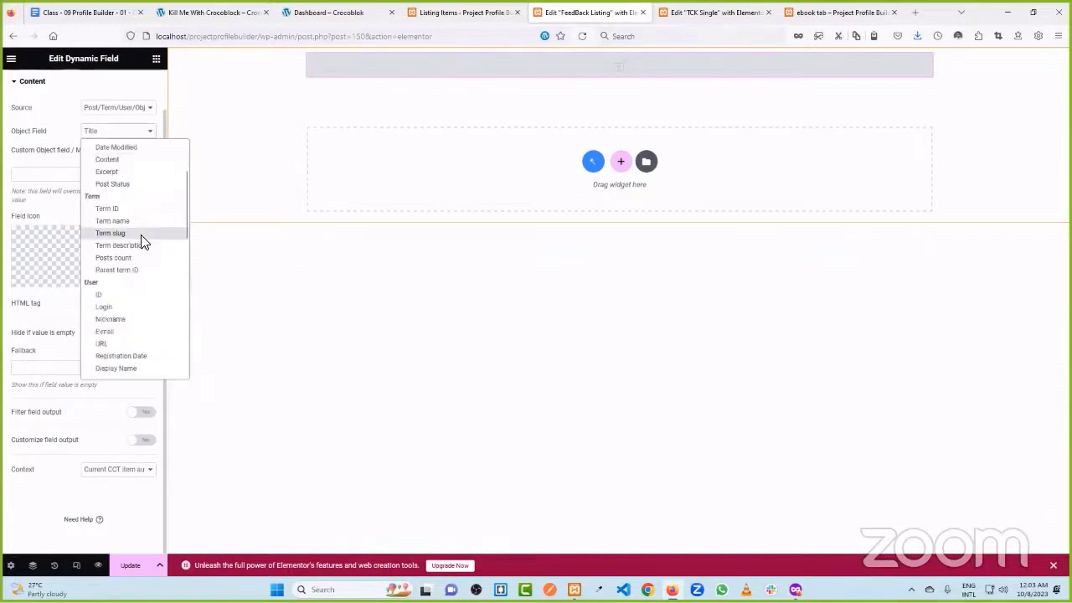
{"action": "scroll", "coordinate": [139, 310], "scroll_direction": "down", "scroll_amount": 10}
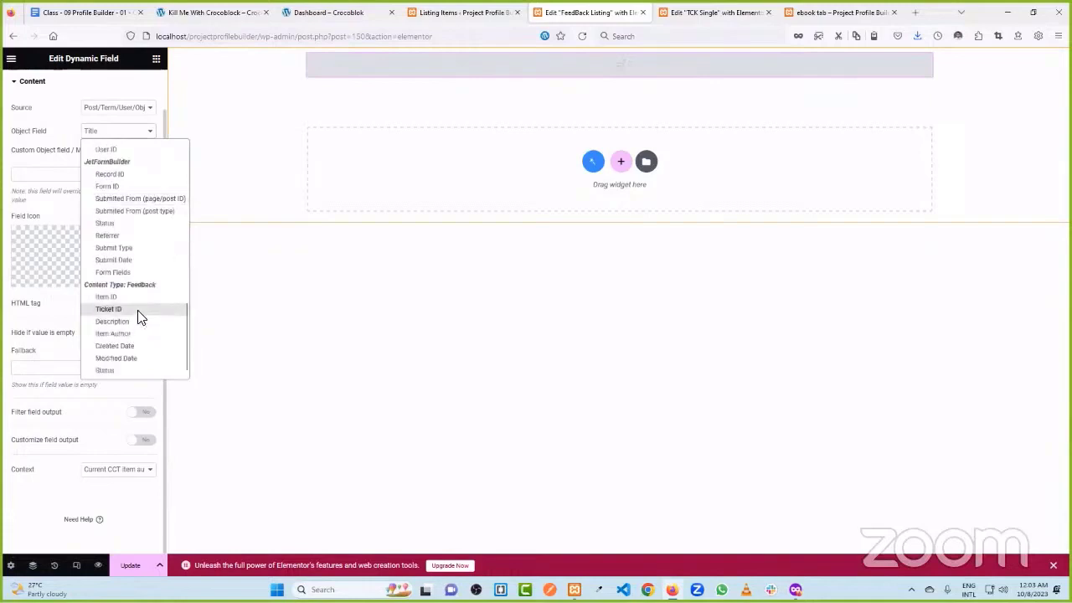
{"action": "left_click", "coordinate": [143, 335]}
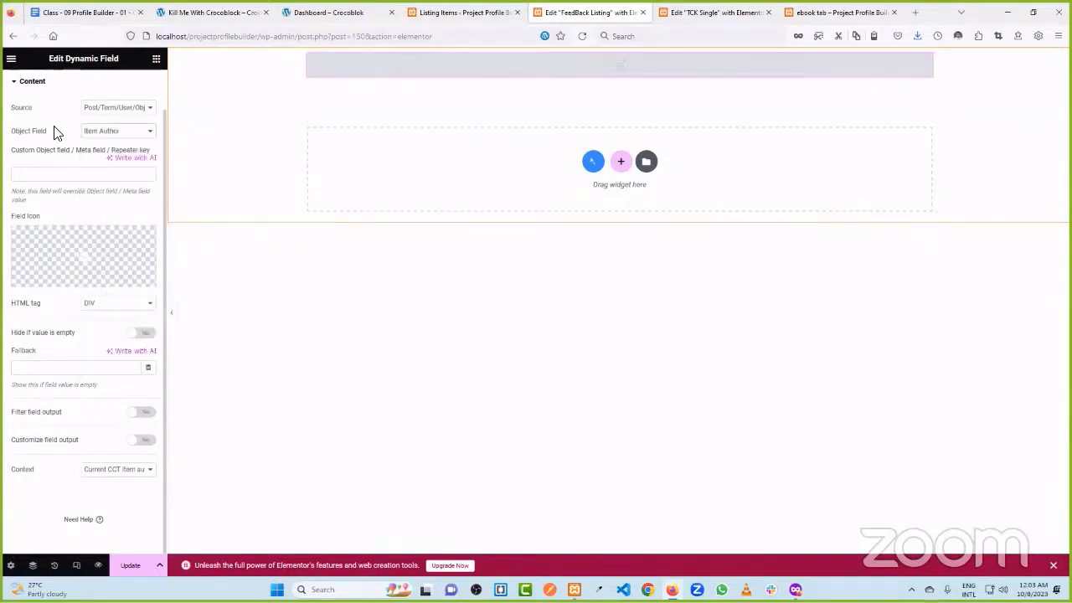
- Save the listing item, keeping Item Author as the object field
{"action": "left_click", "coordinate": [117, 132]}
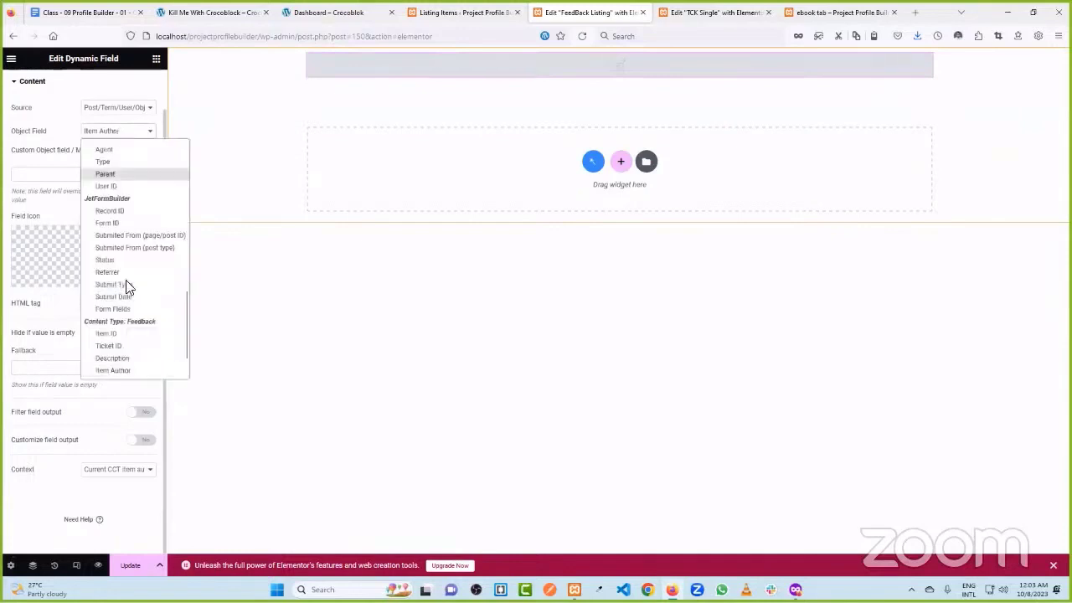
{"action": "scroll", "coordinate": [128, 365], "scroll_direction": "down", "scroll_amount": 1}
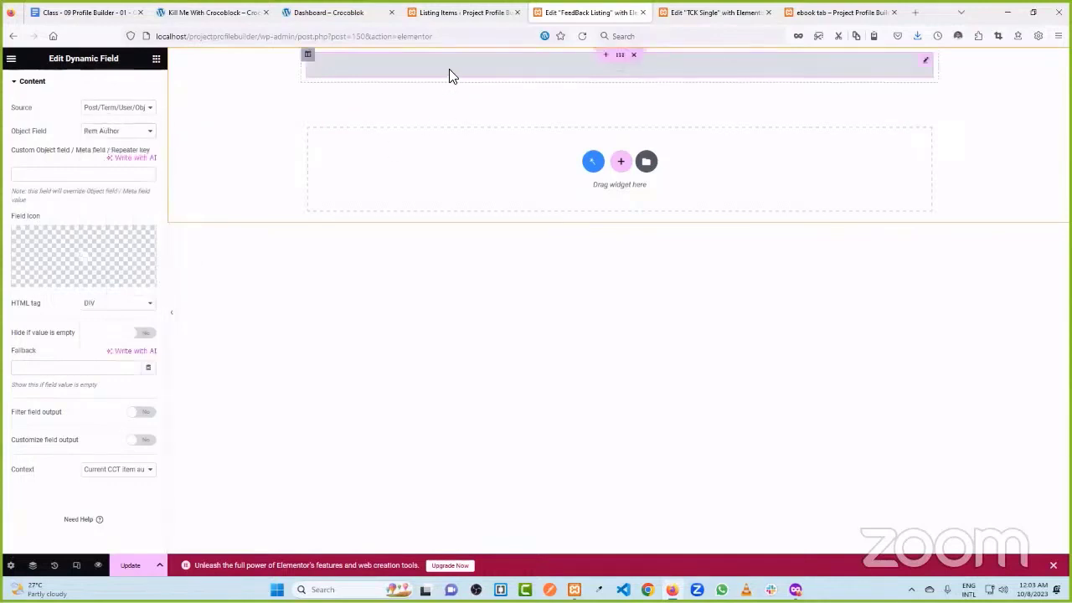
{"action": "left_click", "coordinate": [130, 565]}
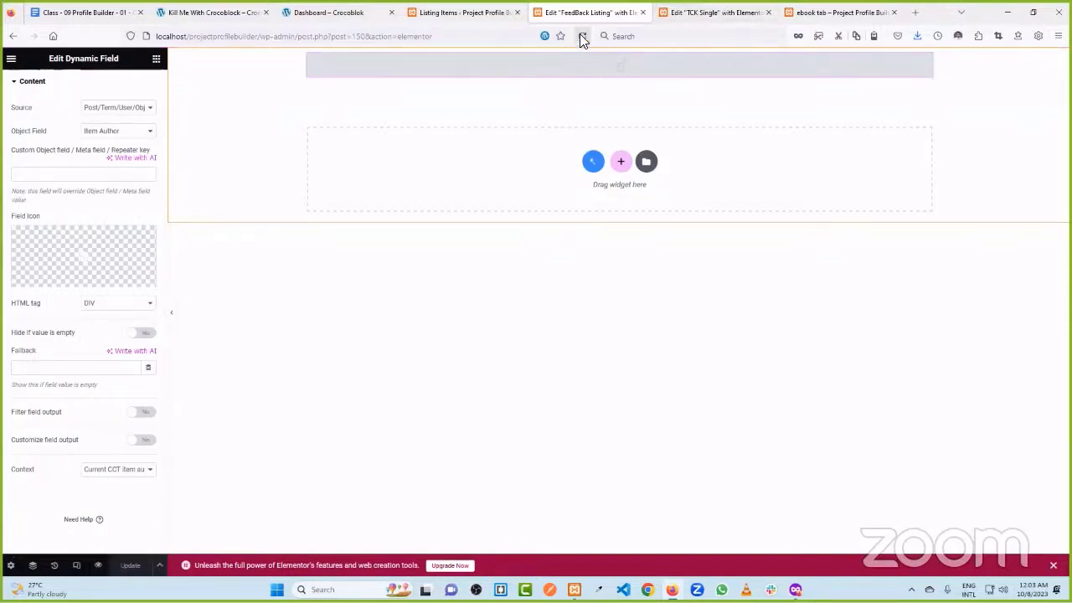
{"action": "left_click", "coordinate": [115, 134]}
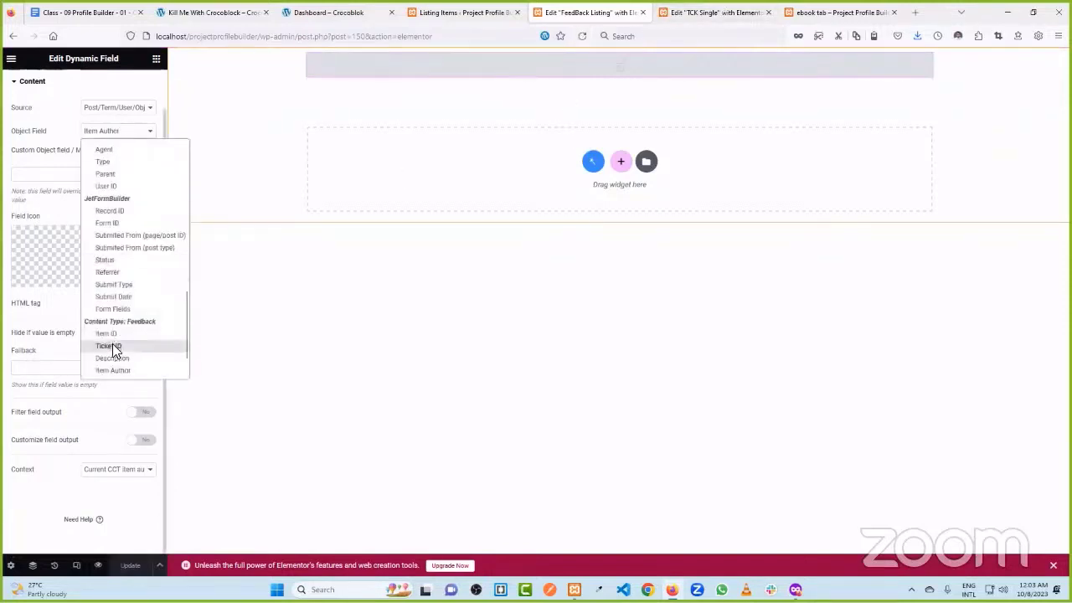
{"action": "scroll", "coordinate": [119, 364], "scroll_direction": "down", "scroll_amount": 1}
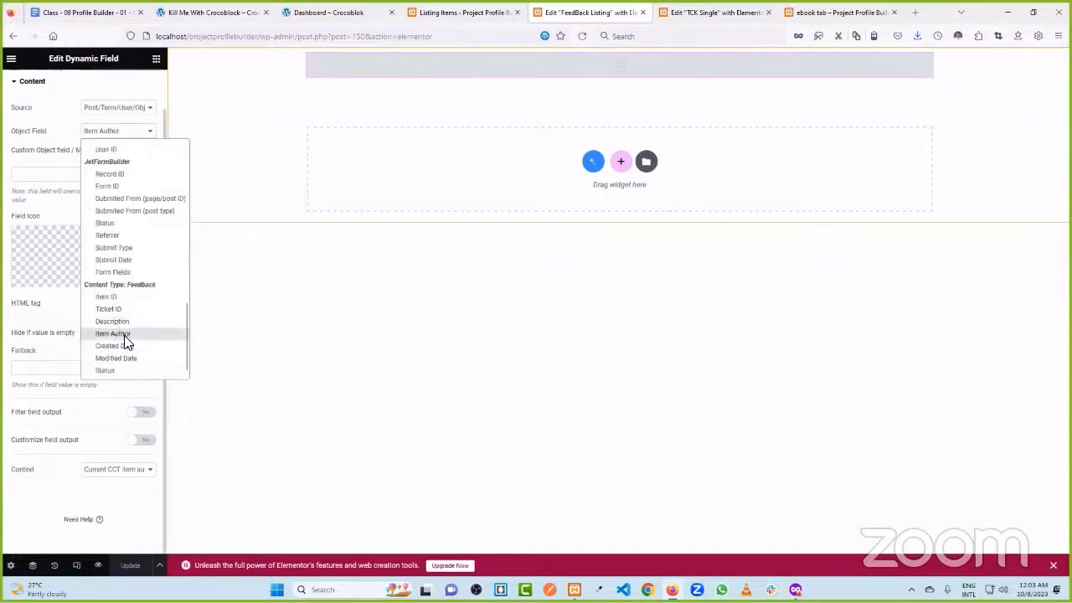
{"action": "scroll", "coordinate": [124, 360], "scroll_direction": "up", "scroll_amount": 2}
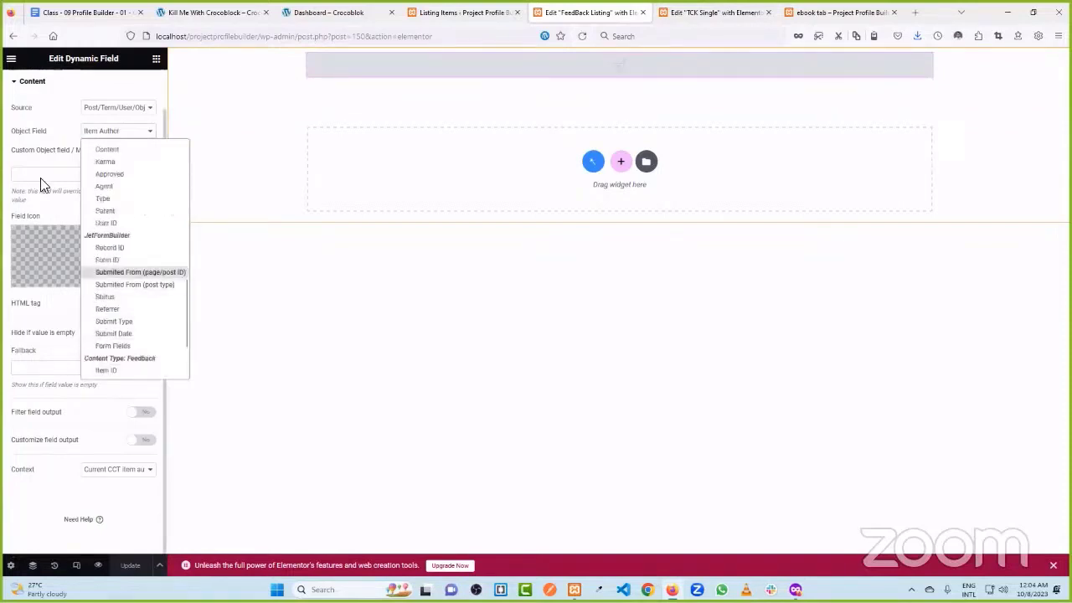
{"action": "left_click", "coordinate": [20, 159]}
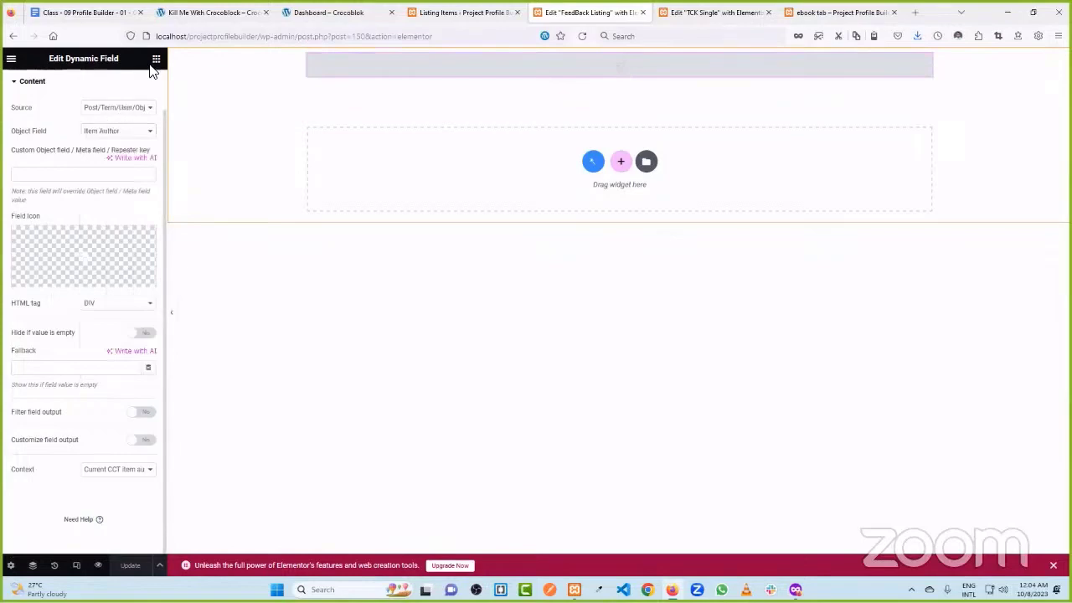
- Check the reference ticket and dashboard tabs, then return to the Edit FeedBack Listing tab
{"action": "left_click", "coordinate": [209, 12]}
{"action": "left_click", "coordinate": [314, 12]}
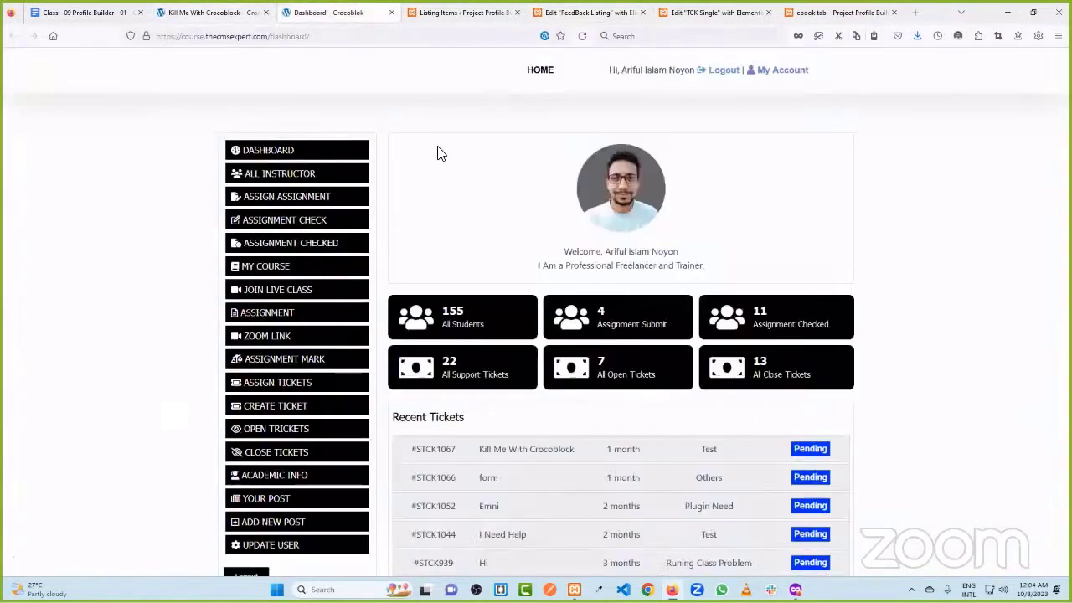
{"action": "left_click", "coordinate": [222, 12]}
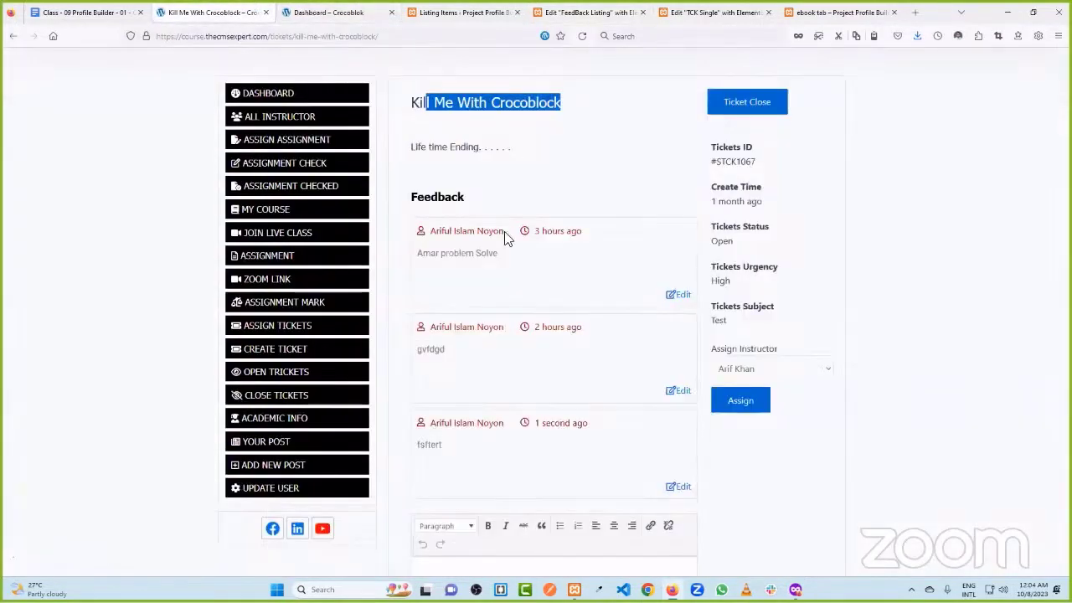
{"action": "left_click", "coordinate": [373, 10]}
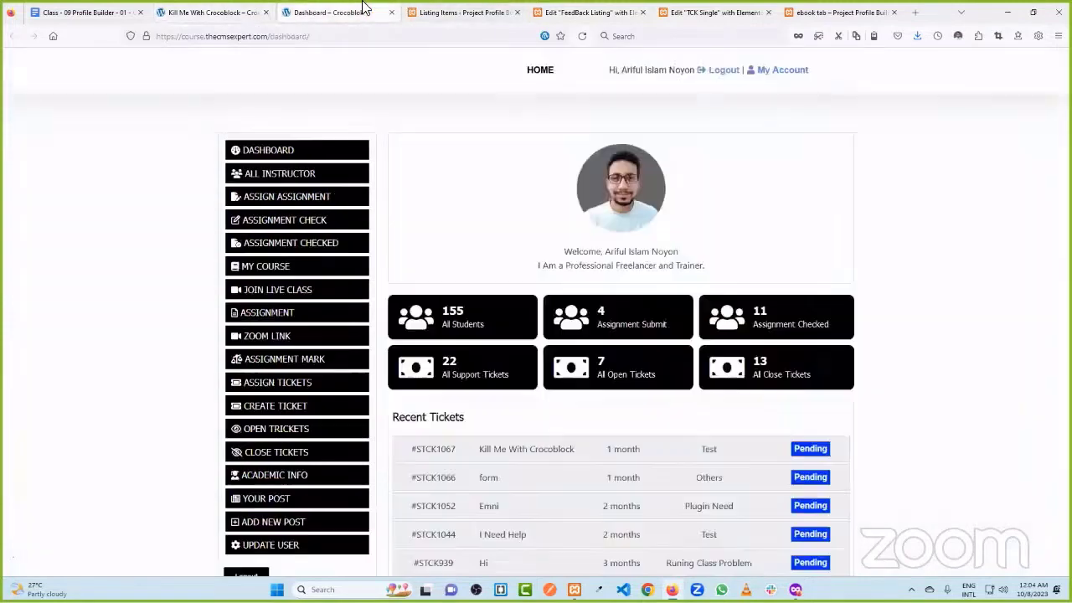
{"action": "left_click", "coordinate": [460, 12]}
{"action": "left_click", "coordinate": [314, 10]}
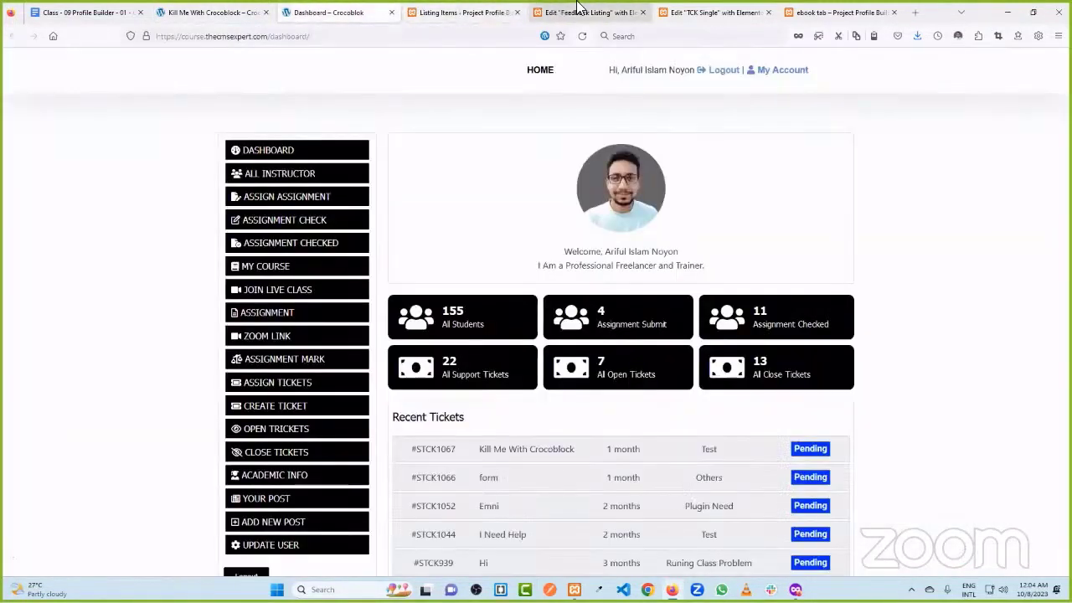
{"action": "left_click", "coordinate": [586, 11]}
- Add a second Dynamic Field widget showing the feedback's Created Date
{"action": "left_click", "coordinate": [156, 59]}
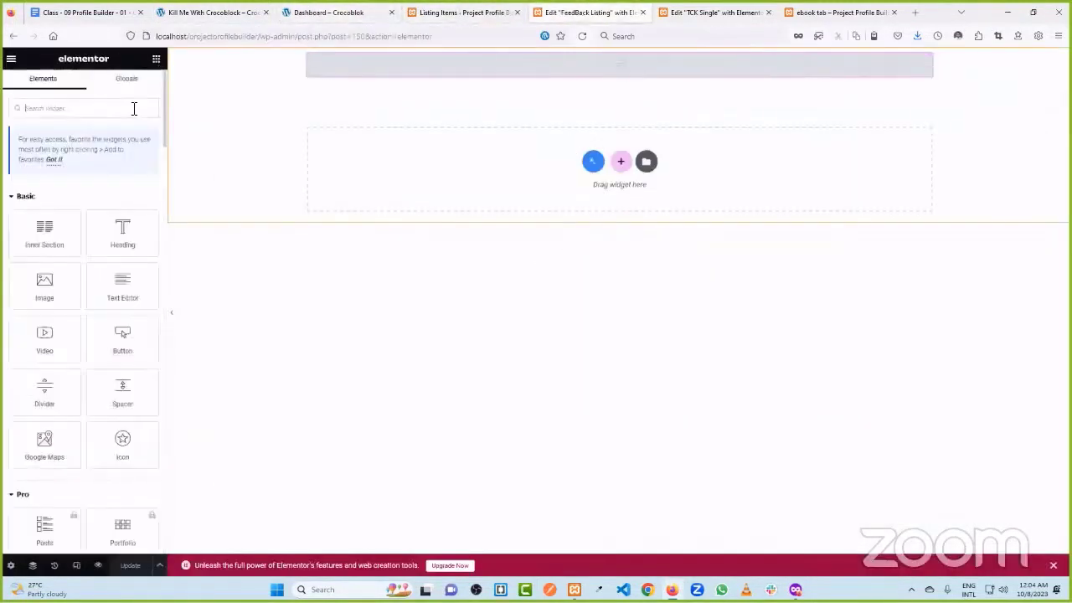
{"action": "type", "text": "dyn"}
{"action": "left_click_drag", "start_coordinate": [45, 205], "coordinate": [550, 82]}
{"action": "left_click", "coordinate": [117, 151]}
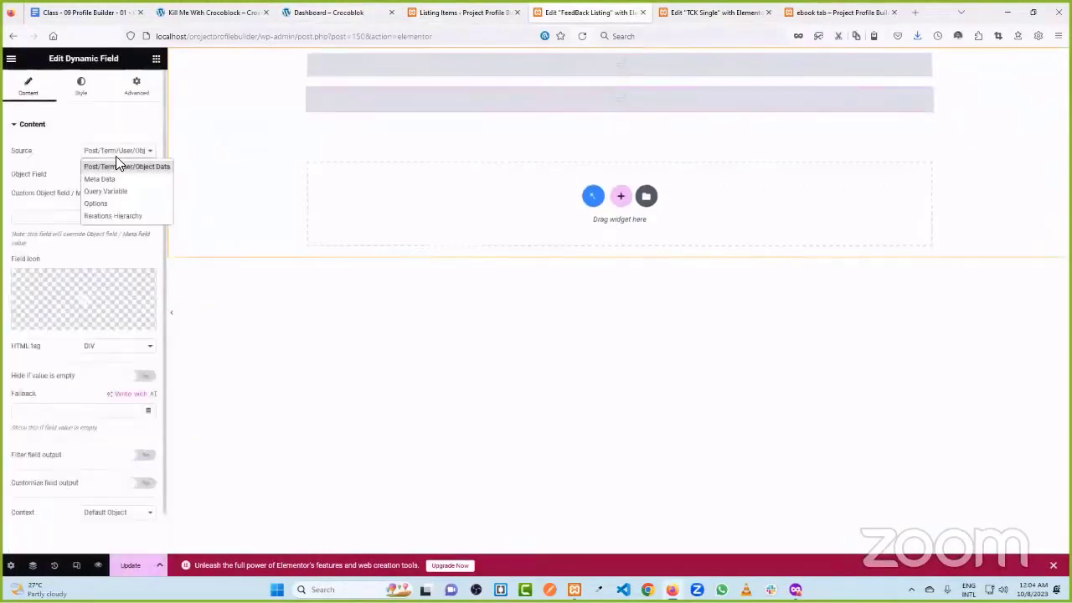
{"action": "left_click", "coordinate": [115, 165]}
{"action": "left_click", "coordinate": [111, 179]}
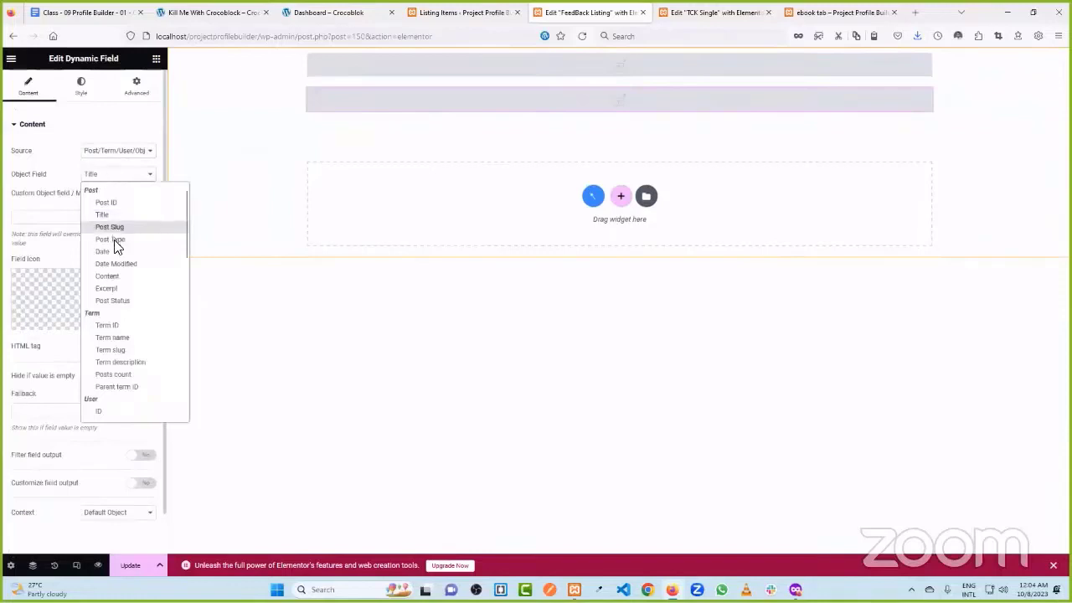
{"action": "scroll", "coordinate": [120, 339], "scroll_direction": "down", "scroll_amount": 2}
{"action": "scroll", "coordinate": [122, 342], "scroll_direction": "down", "scroll_amount": 8}
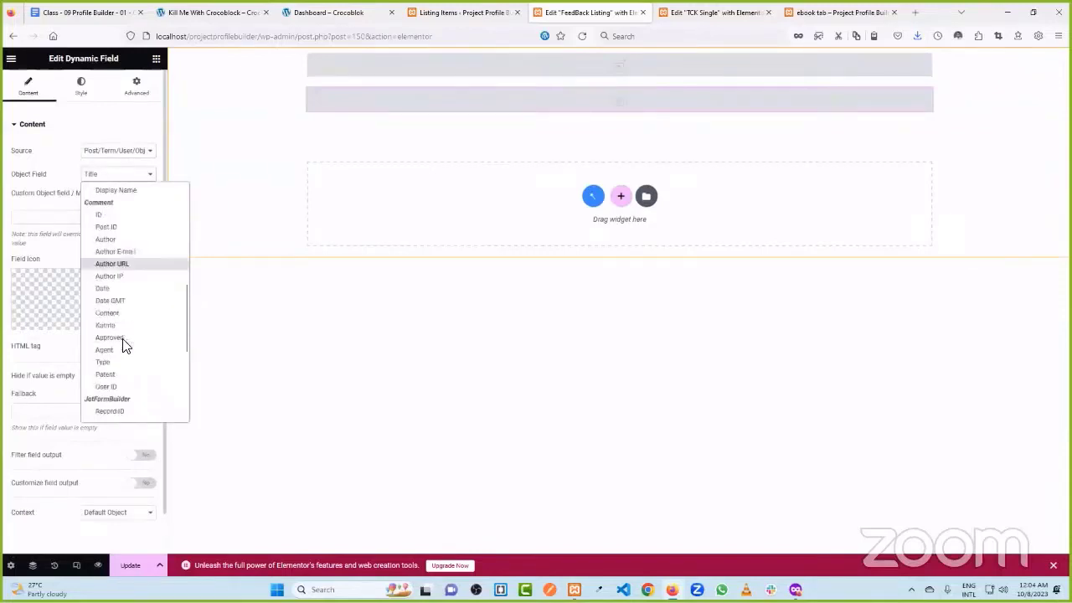
{"action": "scroll", "coordinate": [142, 277], "scroll_direction": "down", "scroll_amount": 1}
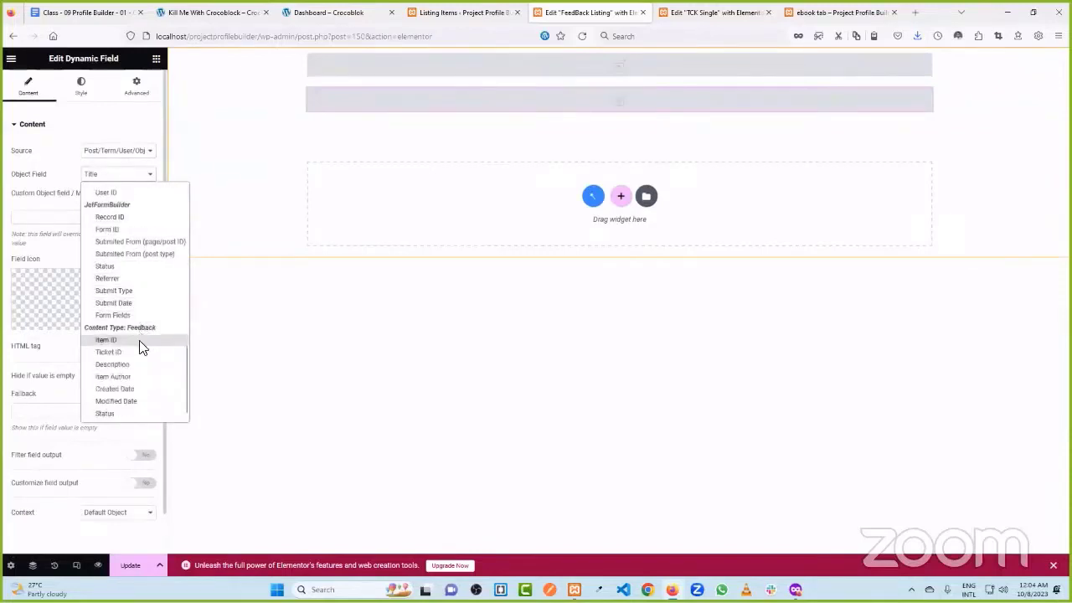
{"action": "left_click", "coordinate": [139, 388]}
- Filter the date output with 'Human readable time difference' and bring up its icon choices
{"action": "scroll", "coordinate": [122, 362], "scroll_direction": "down", "scroll_amount": 1}
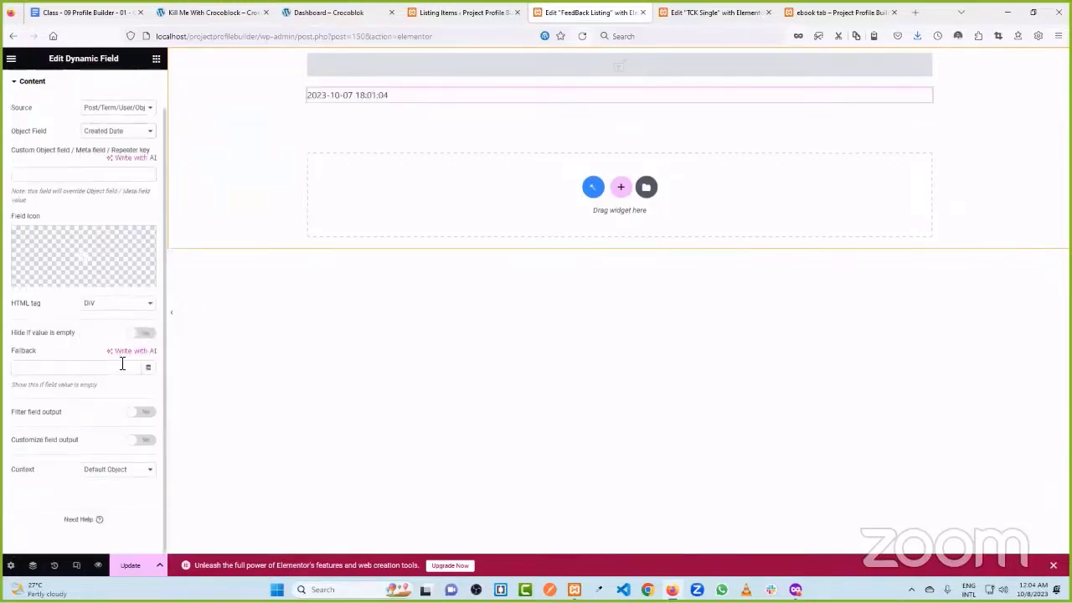
{"action": "left_click", "coordinate": [143, 412]}
{"action": "left_click", "coordinate": [134, 434]}
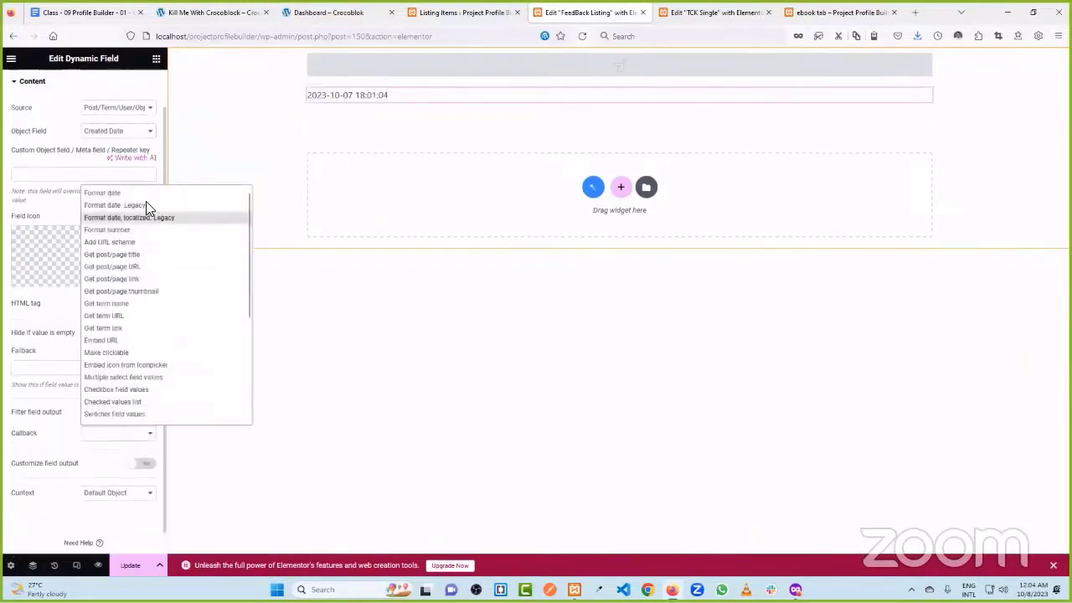
{"action": "scroll", "coordinate": [153, 354], "scroll_direction": "down", "scroll_amount": 6}
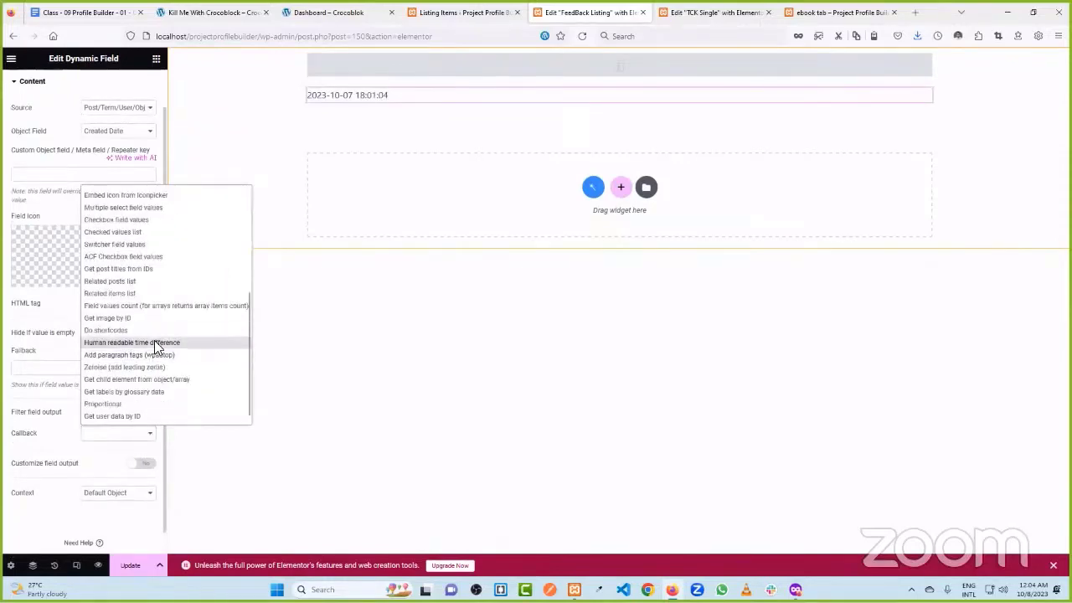
{"action": "left_click", "coordinate": [156, 349]}
{"action": "scroll", "coordinate": [88, 360], "scroll_direction": "down", "scroll_amount": 2}
{"action": "scroll", "coordinate": [75, 320], "scroll_direction": "up", "scroll_amount": 3}
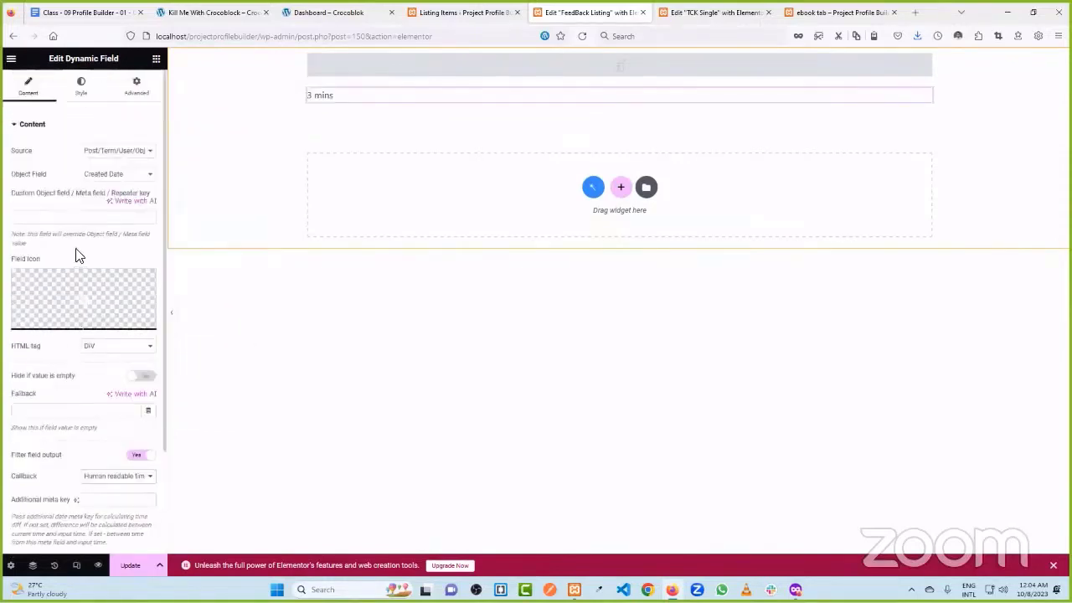
{"action": "left_click", "coordinate": [84, 310]}
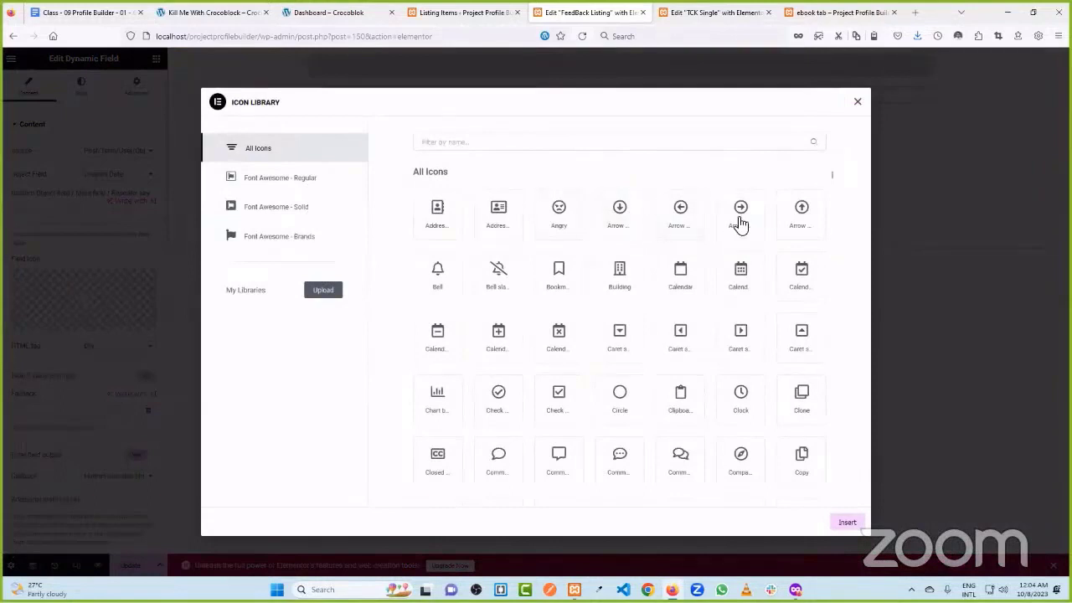
- Insert the Clock icon from the Icon Library beside the '4 mins' date field
{"action": "scroll", "coordinate": [654, 428], "scroll_direction": "down", "scroll_amount": 3}
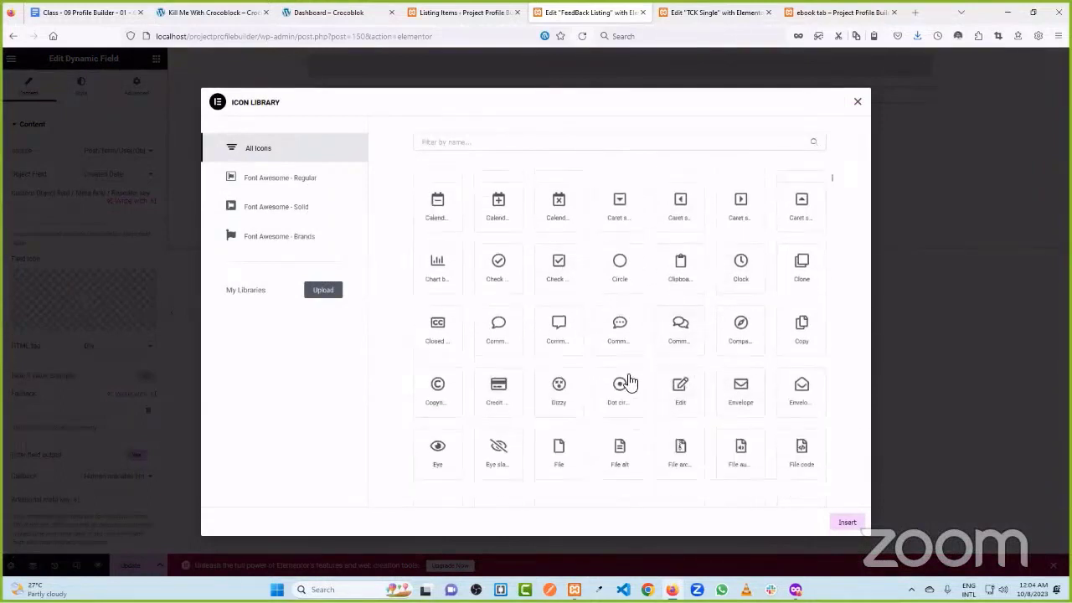
{"action": "scroll", "coordinate": [580, 298], "scroll_direction": "down", "scroll_amount": 2}
{"action": "scroll", "coordinate": [577, 304], "scroll_direction": "up", "scroll_amount": 3}
{"action": "left_click", "coordinate": [510, 148]}
{"action": "type", "text": "clock"}
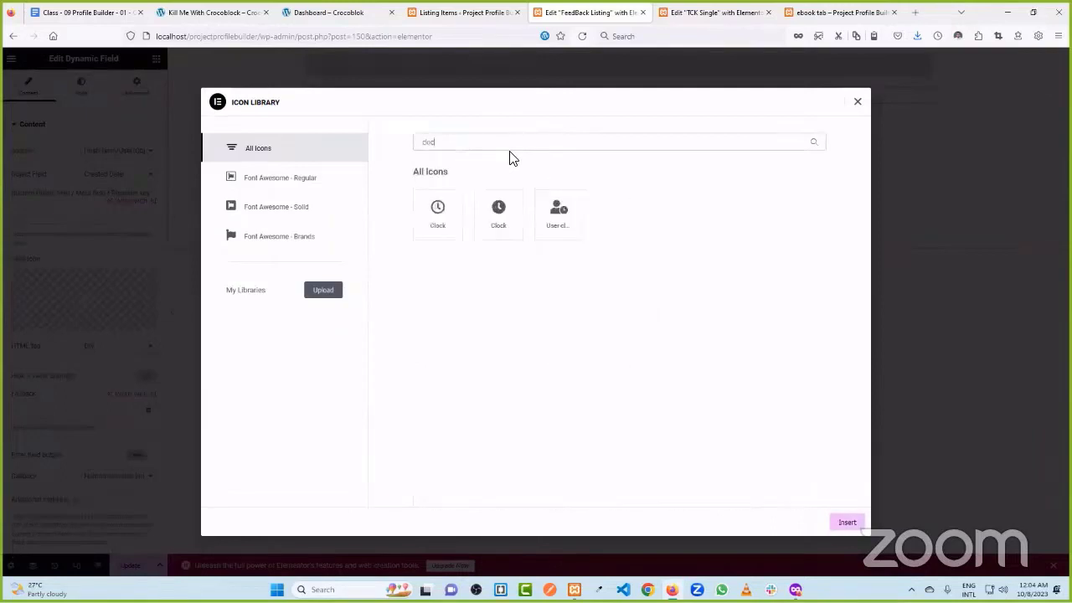
{"action": "left_click", "coordinate": [438, 217]}
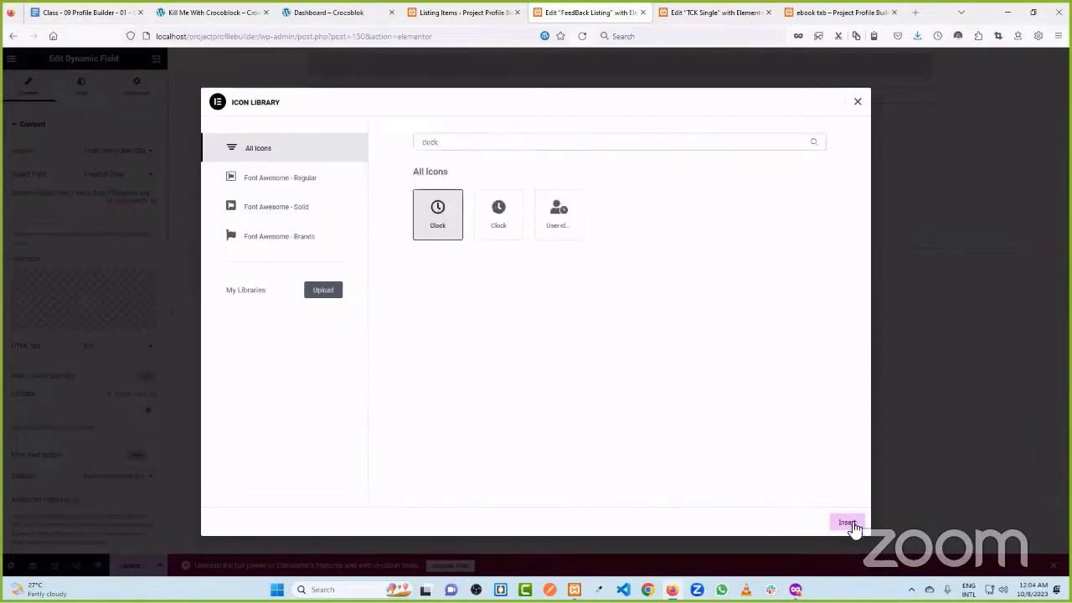
{"action": "left_click", "coordinate": [847, 523]}
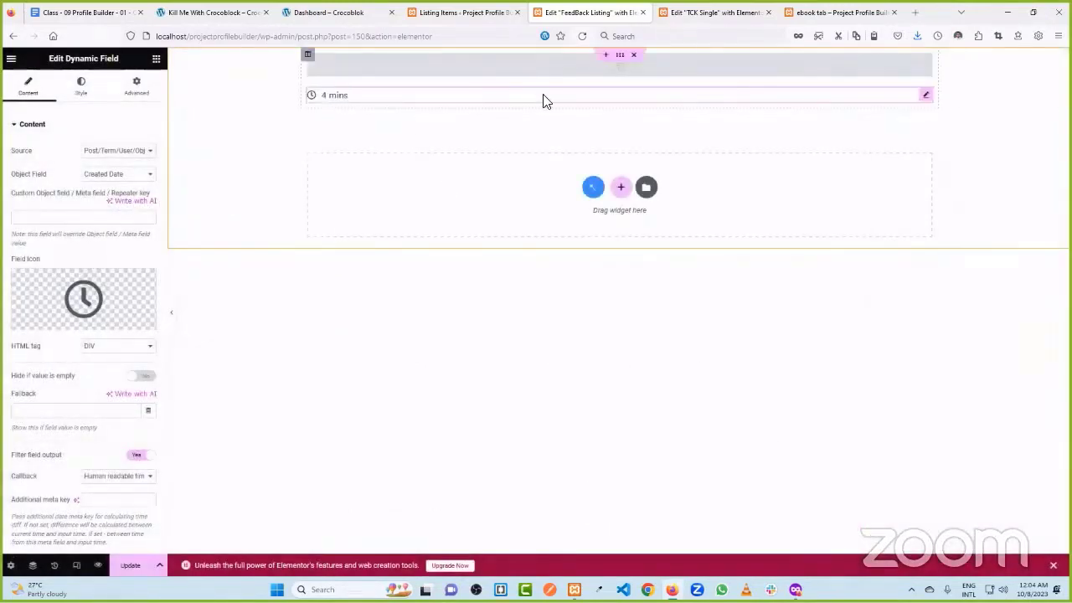
- Search the widgets for 'dyn' and drag a third Dynamic Field below the date
{"action": "left_click", "coordinate": [156, 60]}
{"action": "left_click", "coordinate": [97, 108]}
{"action": "type", "text": "dyn"}
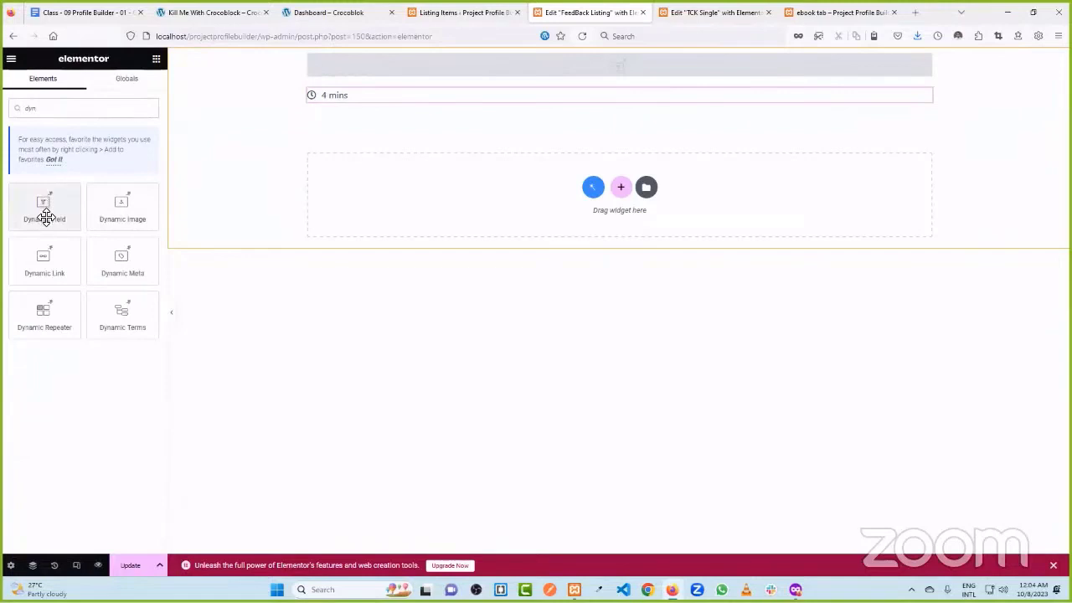
{"action": "left_click_drag", "start_coordinate": [46, 218], "coordinate": [443, 101]}
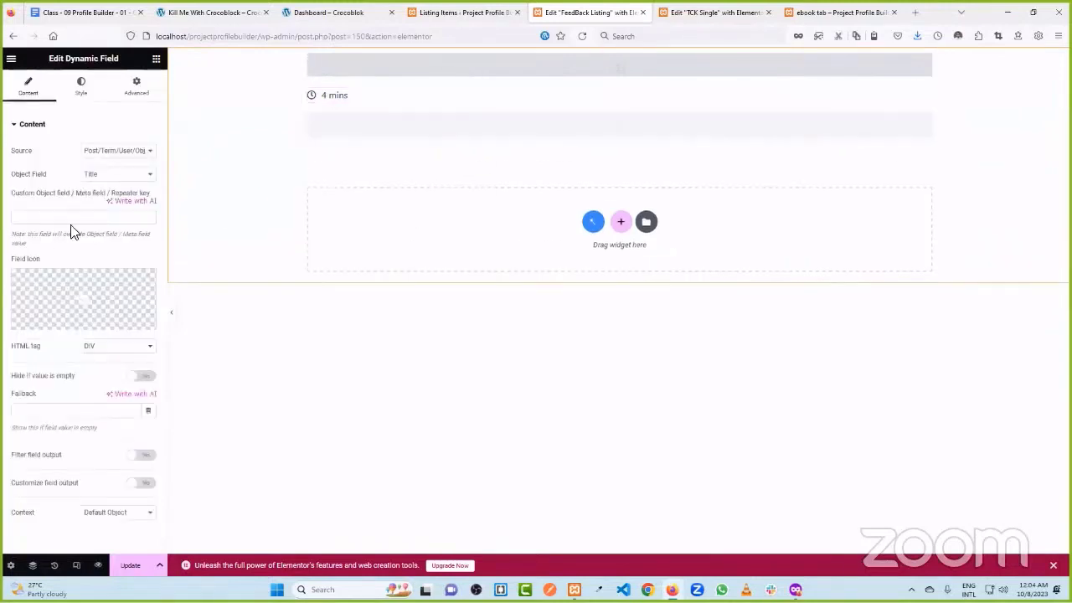
- Set the new Dynamic Field's Object Field to Description
{"action": "left_click", "coordinate": [103, 175]}
{"action": "scroll", "coordinate": [126, 314], "scroll_direction": "down", "scroll_amount": 10}
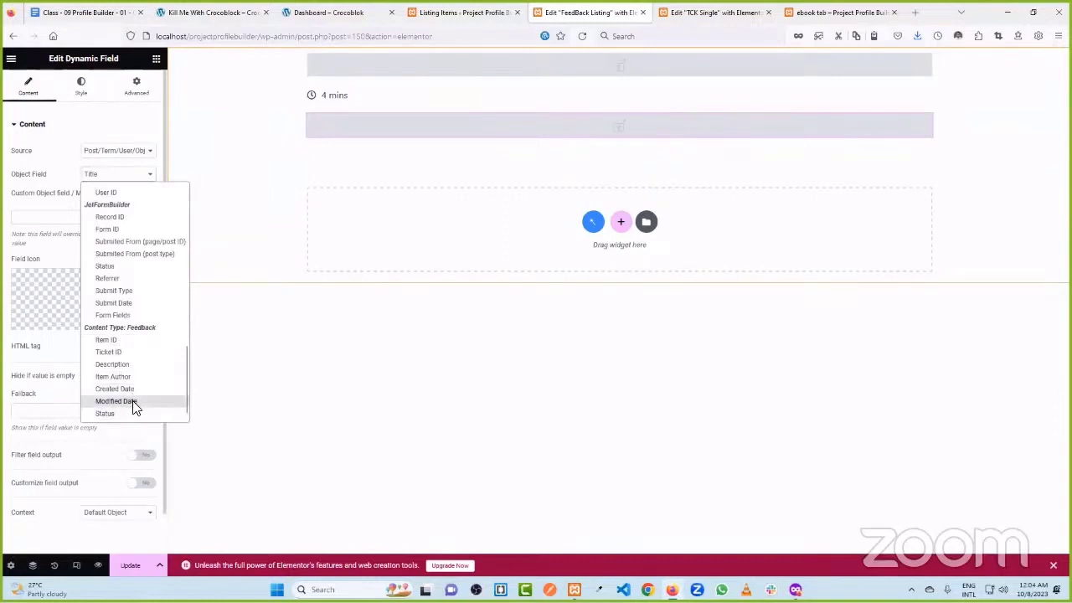
{"action": "left_click", "coordinate": [139, 366]}
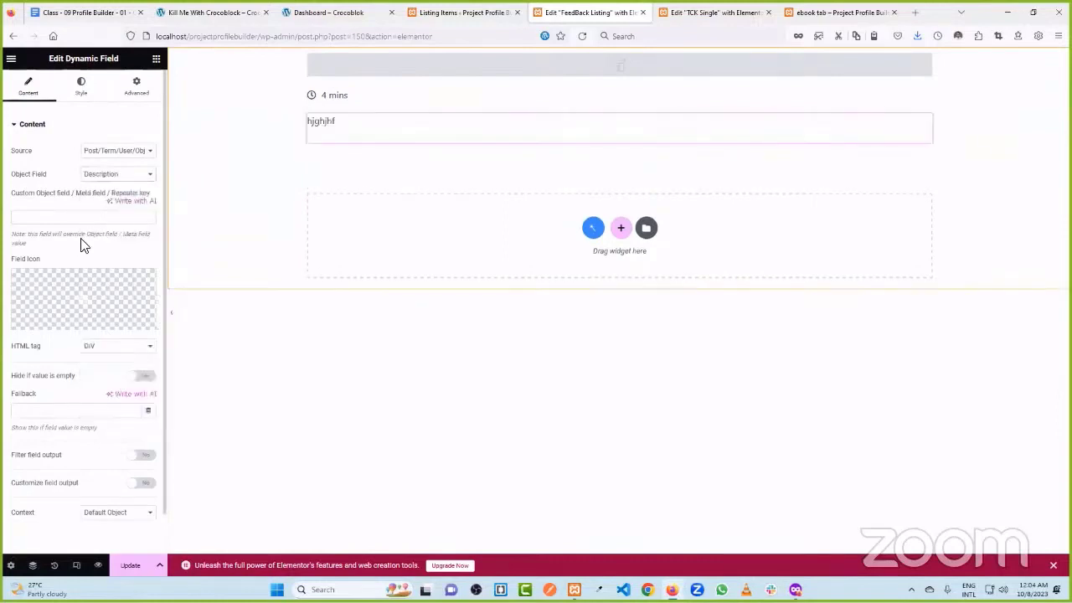
- Set the top author field's Object Field to Display Name
{"action": "left_click", "coordinate": [377, 64]}
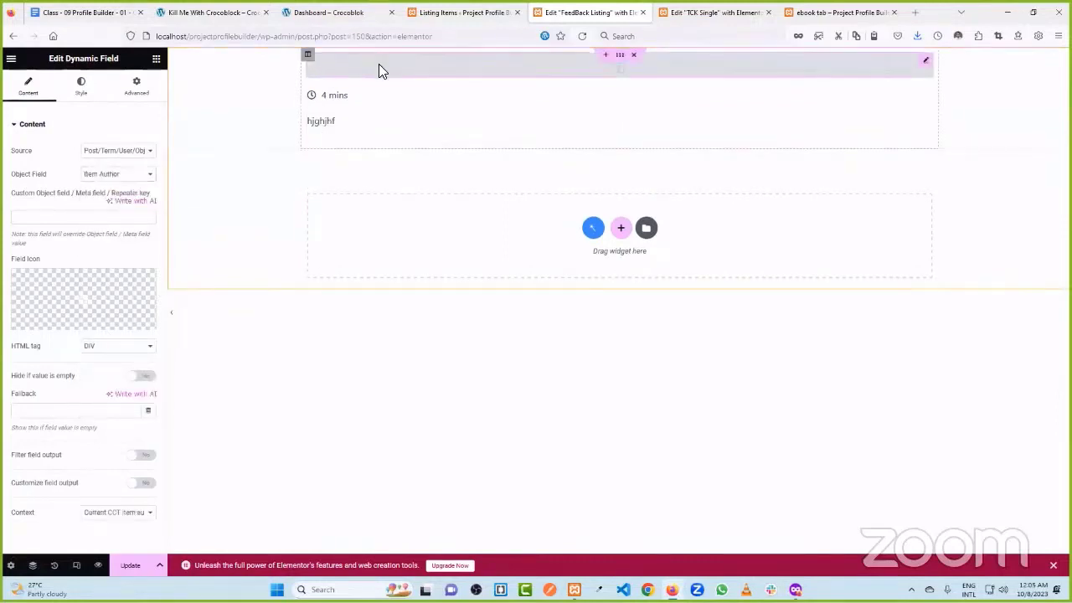
{"action": "left_click", "coordinate": [126, 175]}
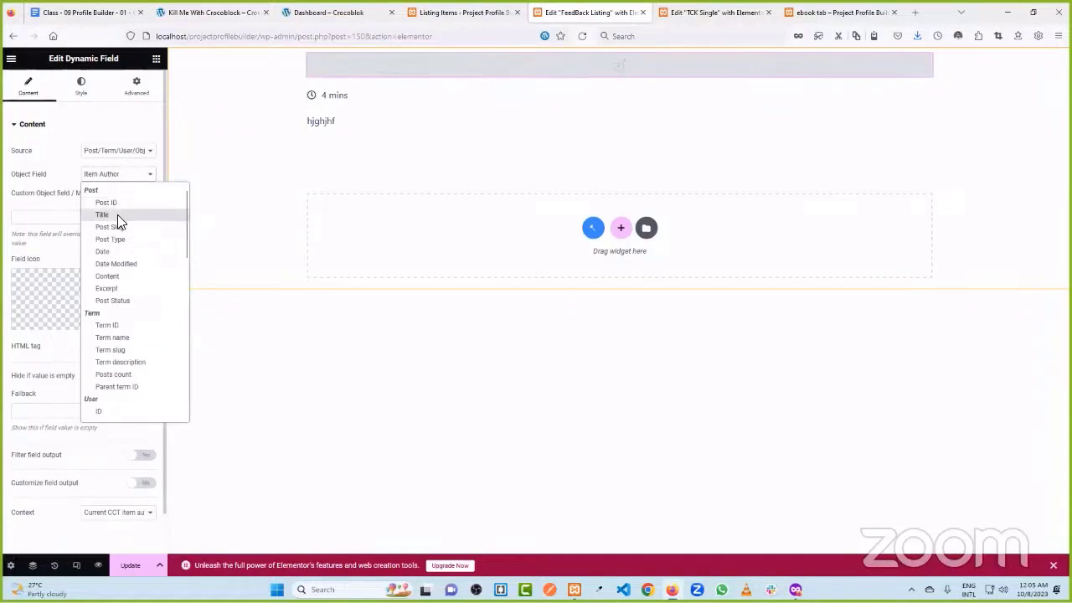
{"action": "scroll", "coordinate": [140, 322], "scroll_direction": "down", "scroll_amount": 1}
{"action": "scroll", "coordinate": [129, 294], "scroll_direction": "down", "scroll_amount": 2}
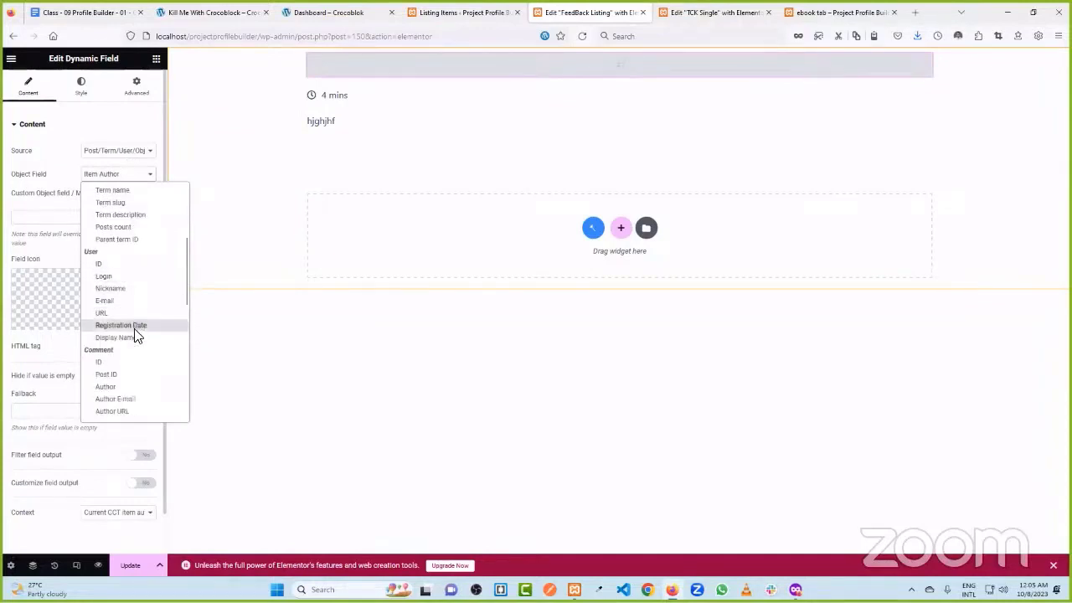
{"action": "left_click", "coordinate": [134, 338]}
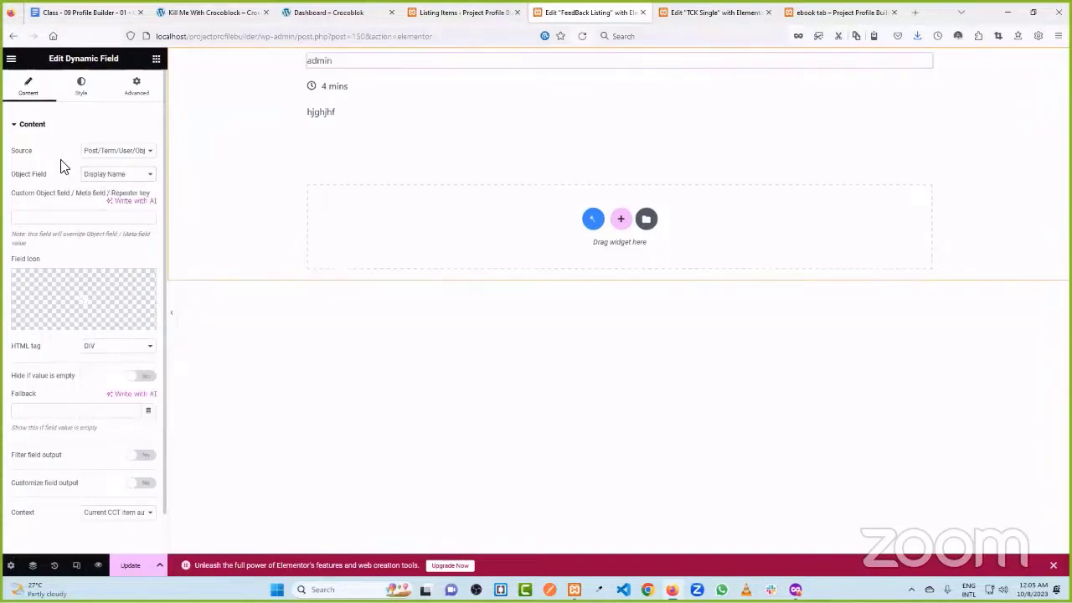
{"action": "left_click", "coordinate": [126, 174]}
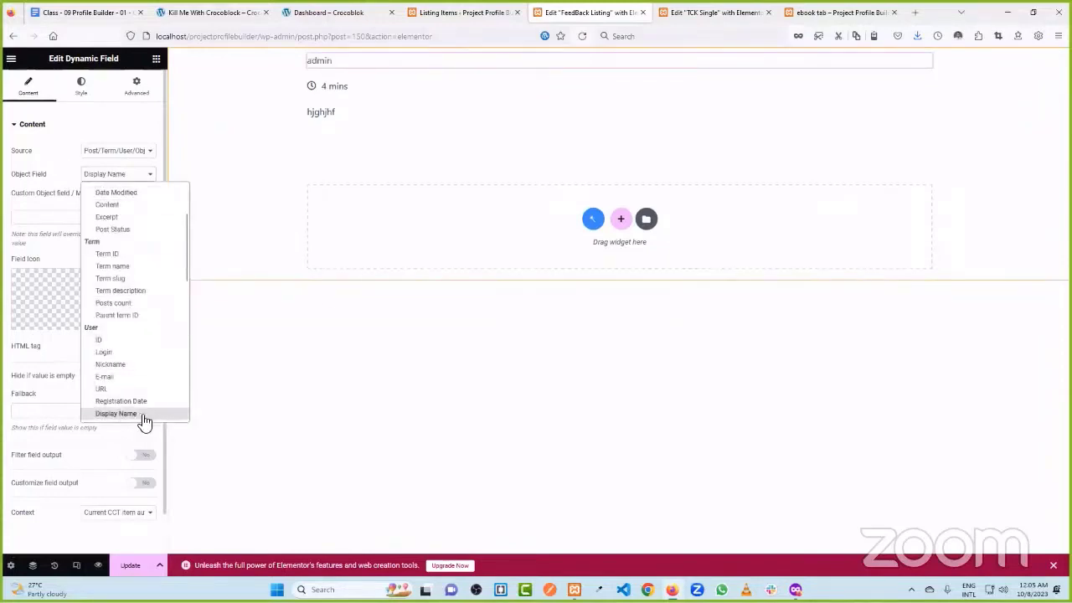
{"action": "left_click", "coordinate": [142, 416]}
{"action": "scroll", "coordinate": [130, 421], "scroll_direction": "down", "scroll_amount": 1}
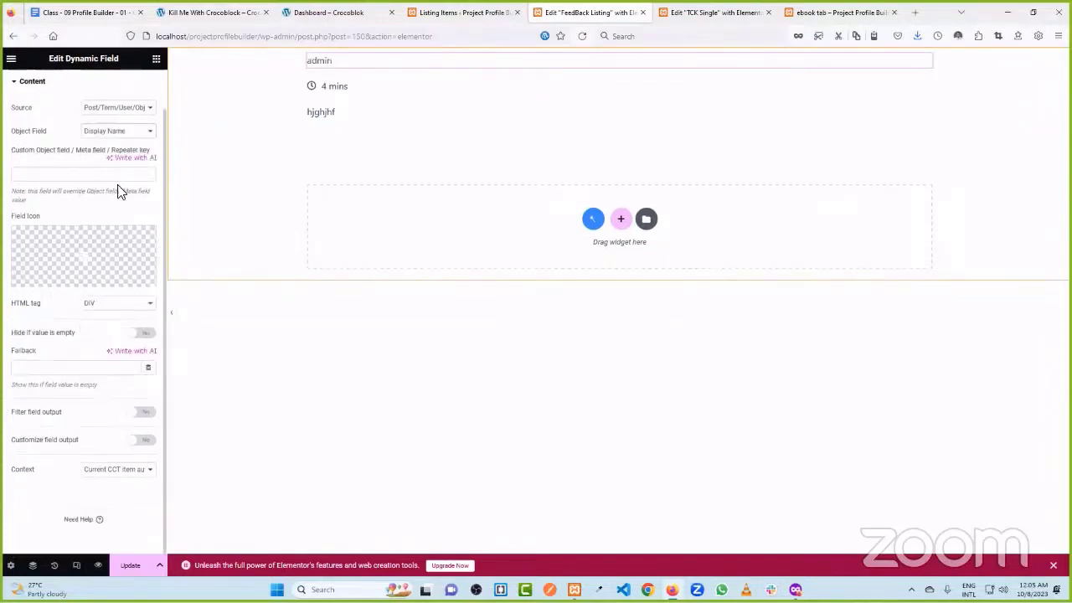
{"action": "left_click", "coordinate": [48, 481]}
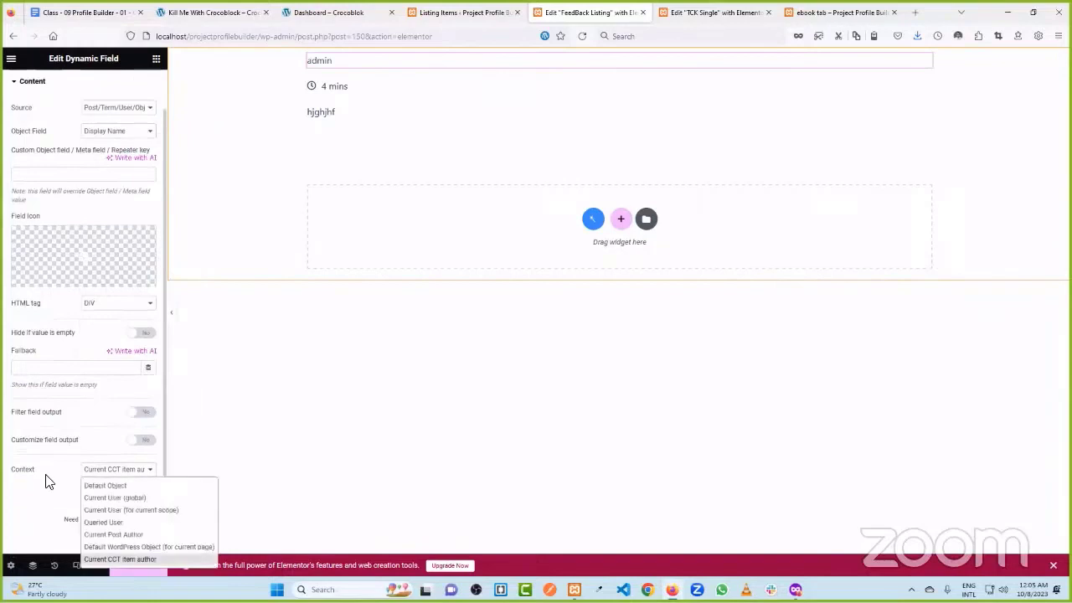
{"action": "left_click", "coordinate": [117, 561]}
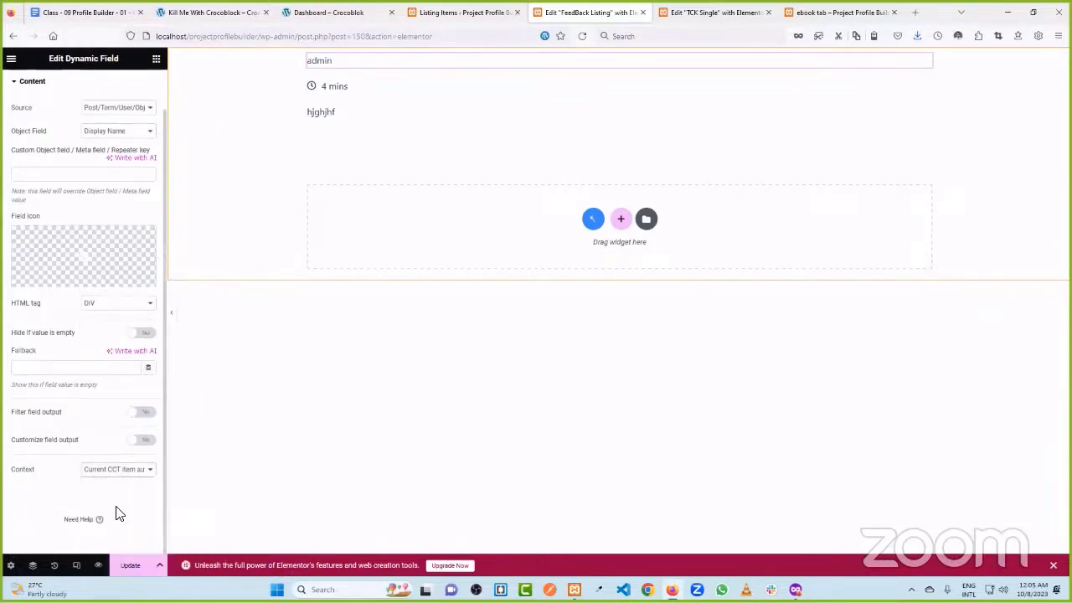
{"action": "scroll", "coordinate": [120, 510], "scroll_direction": "up", "scroll_amount": 1}
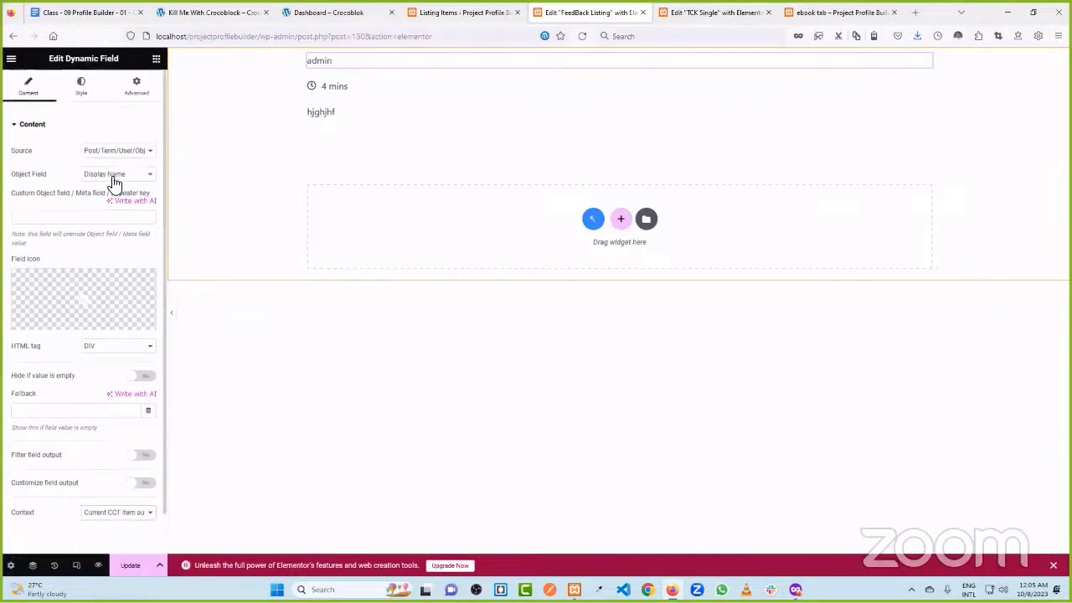
{"action": "scroll", "coordinate": [117, 307], "scroll_direction": "down", "scroll_amount": 1}
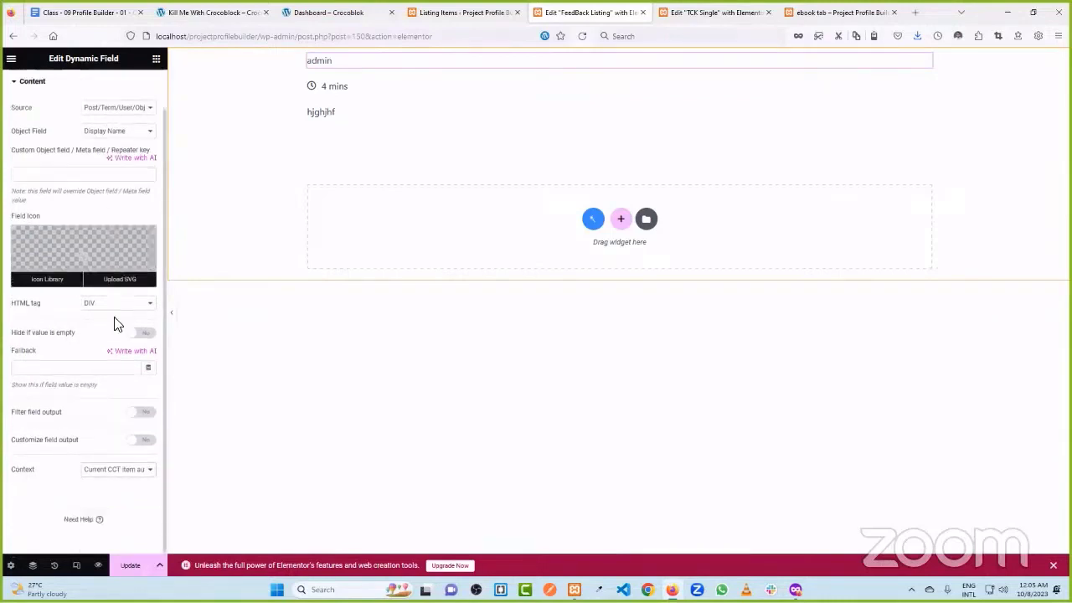
{"action": "scroll", "coordinate": [96, 220], "scroll_direction": "up", "scroll_amount": 1}
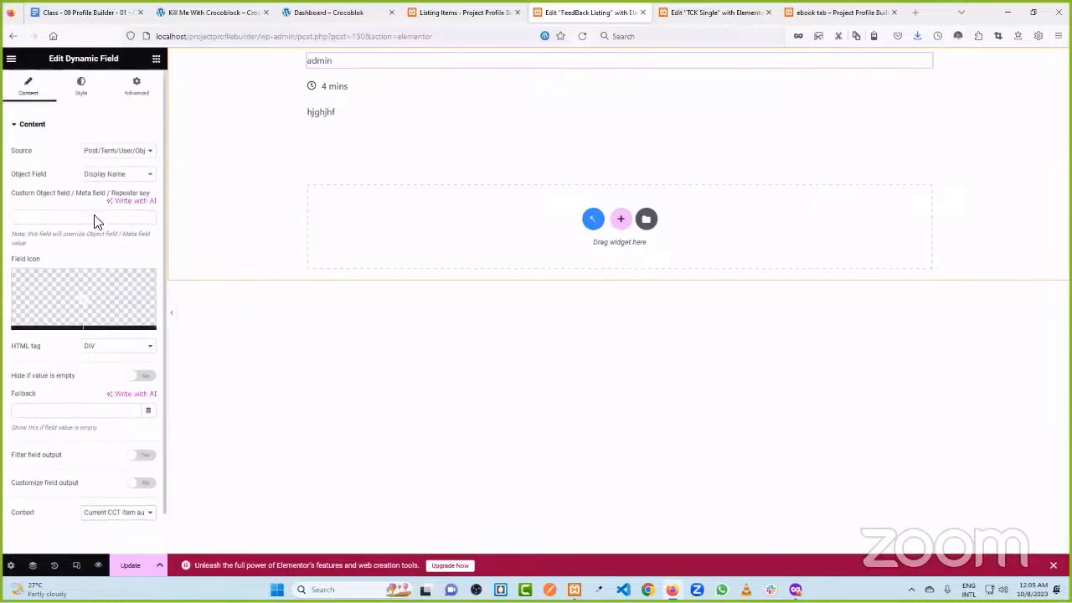
{"action": "left_click", "coordinate": [109, 175]}
{"action": "scroll", "coordinate": [125, 347], "scroll_direction": "down", "scroll_amount": 2}
{"action": "scroll", "coordinate": [139, 301], "scroll_direction": "up", "scroll_amount": 4}
{"action": "scroll", "coordinate": [149, 282], "scroll_direction": "down", "scroll_amount": 6}
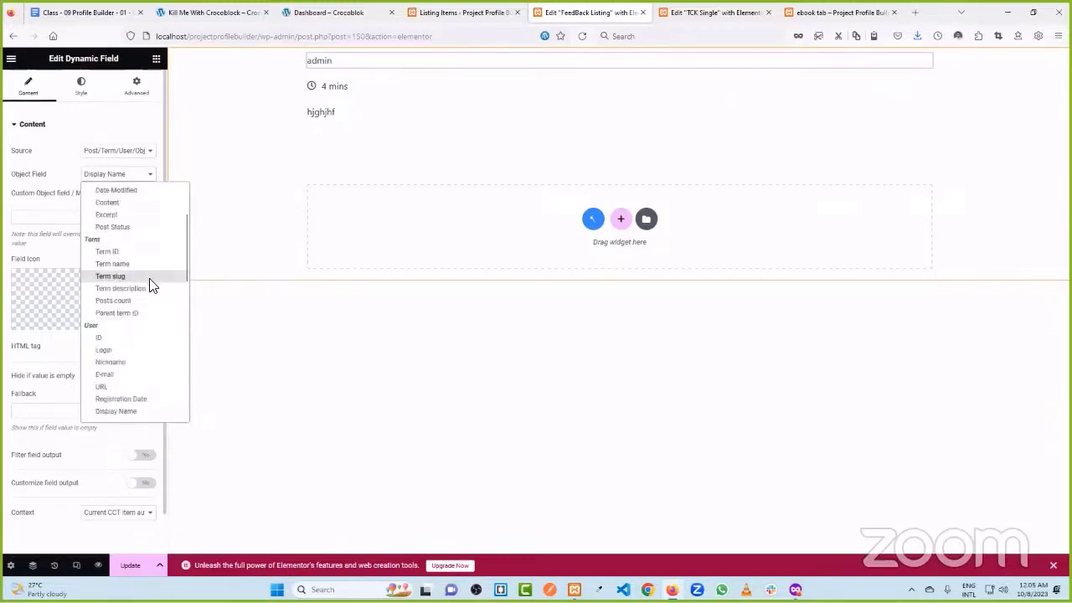
{"action": "scroll", "coordinate": [140, 272], "scroll_direction": "down", "scroll_amount": 6}
{"action": "scroll", "coordinate": [149, 335], "scroll_direction": "down", "scroll_amount": 1}
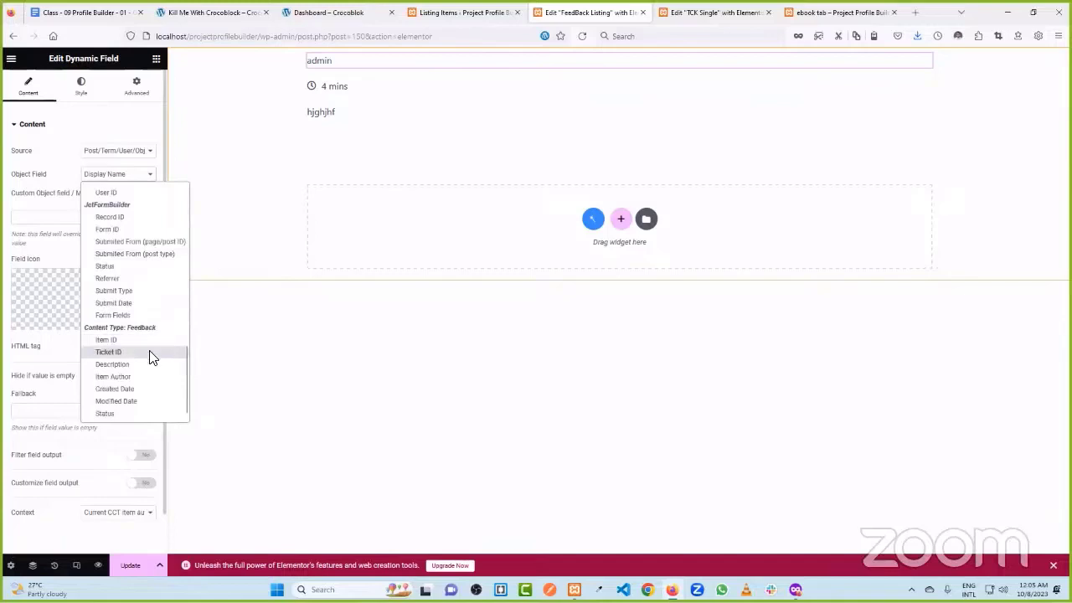
{"action": "scroll", "coordinate": [150, 354], "scroll_direction": "up", "scroll_amount": 4}
{"action": "scroll", "coordinate": [140, 301], "scroll_direction": "up", "scroll_amount": 2}
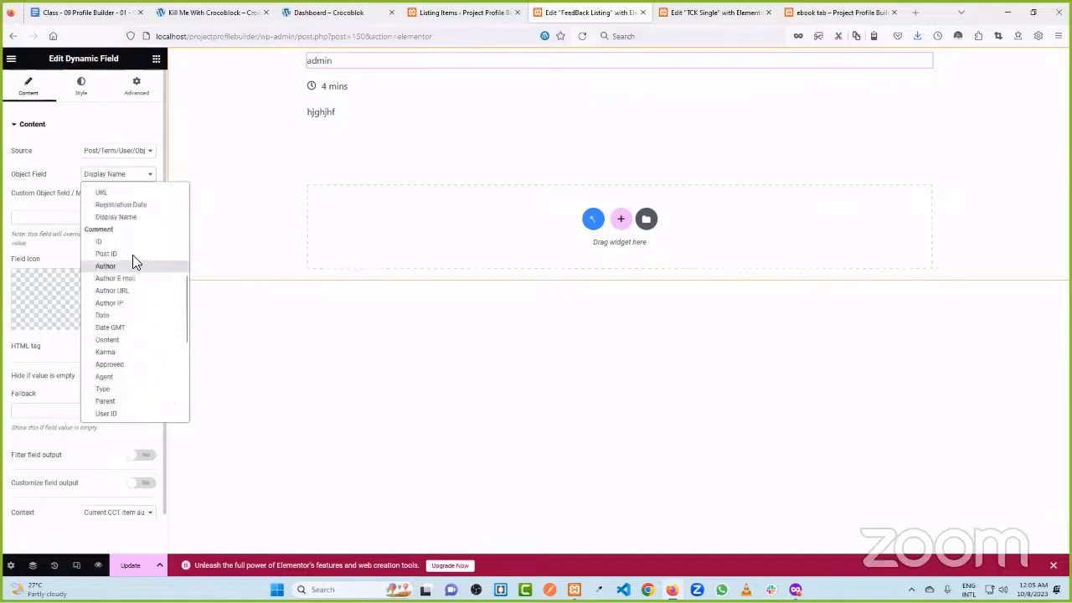
{"action": "left_click", "coordinate": [132, 221]}
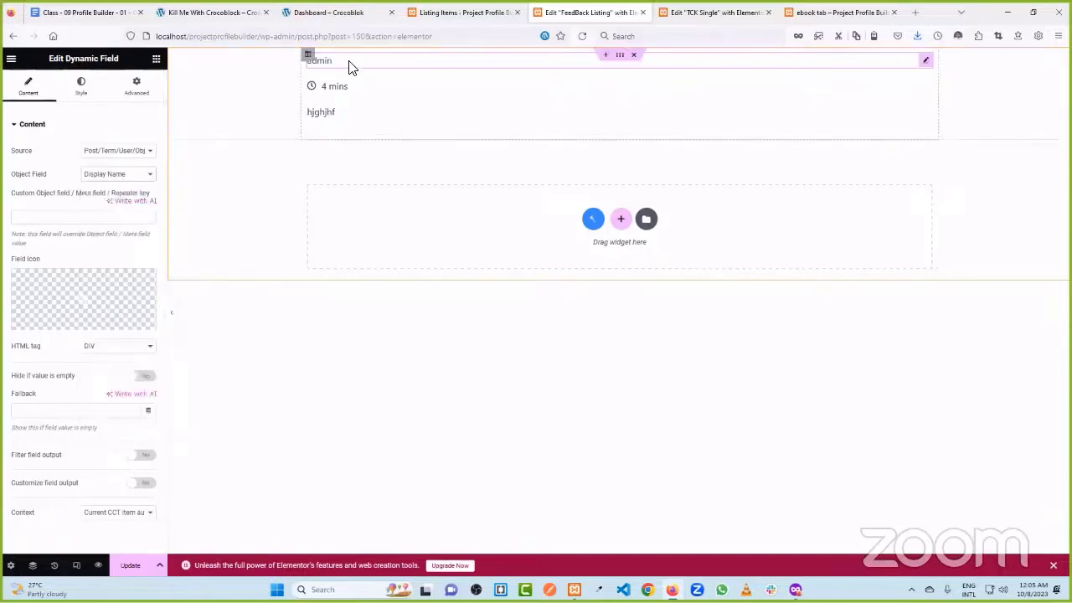
{"action": "scroll", "coordinate": [99, 444], "scroll_direction": "down", "scroll_amount": 1}
{"action": "scroll", "coordinate": [92, 460], "scroll_direction": "up", "scroll_amount": 1}
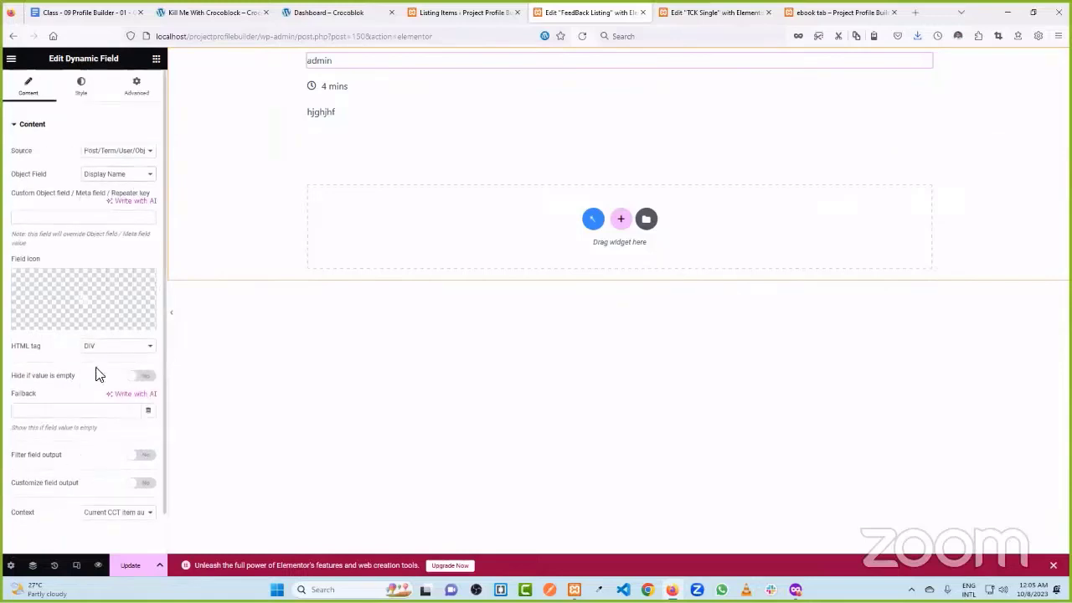
{"action": "scroll", "coordinate": [98, 372], "scroll_direction": "down", "scroll_amount": 1}
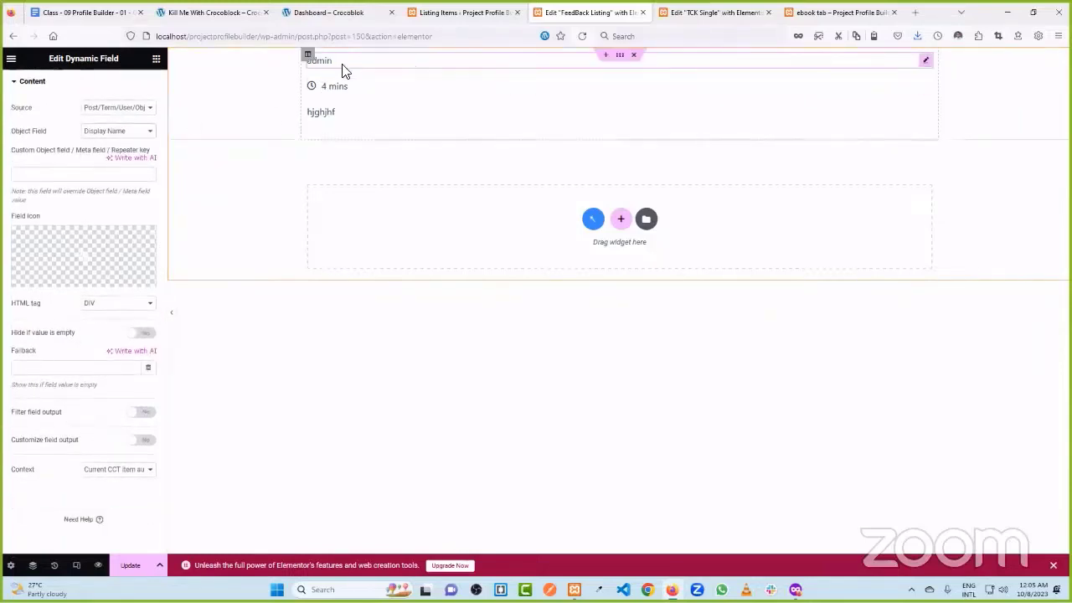
- Give the 'admin' author field a User field icon from the Icon Library
{"action": "left_click", "coordinate": [95, 259]}
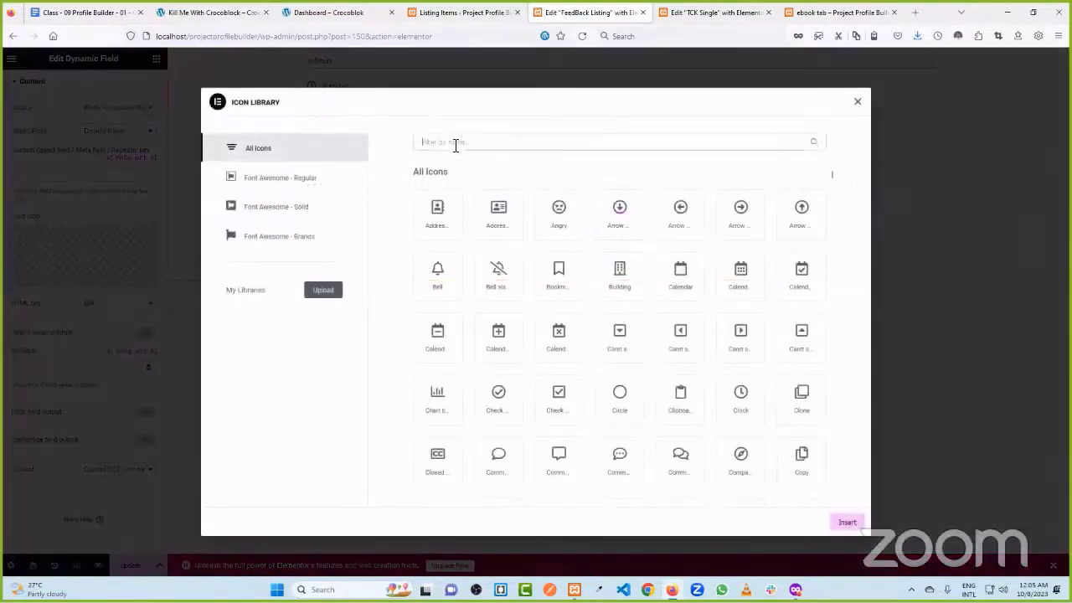
{"action": "type", "text": "pro"}
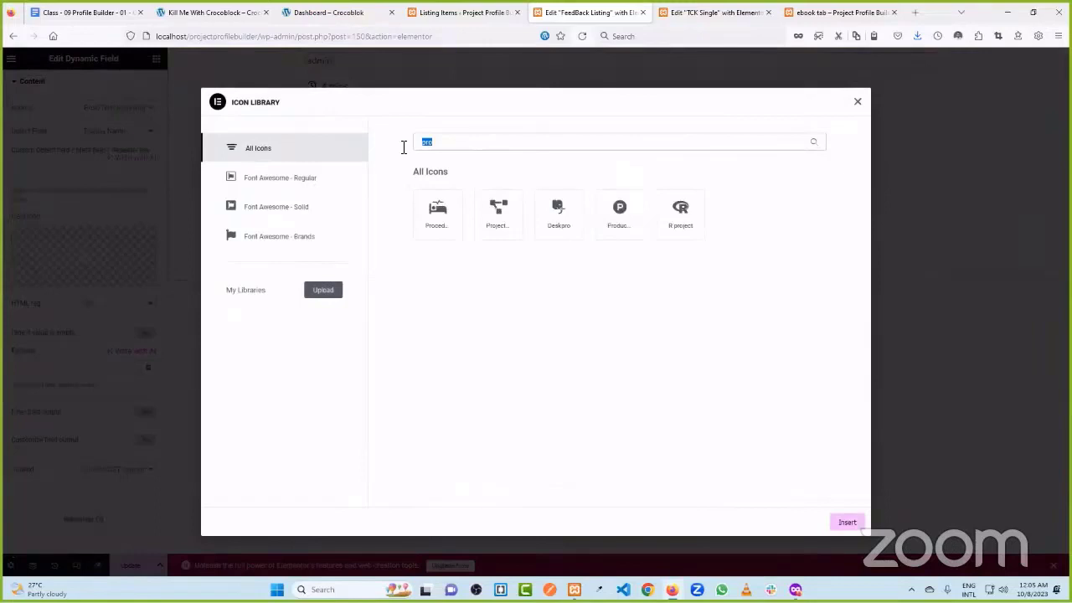
{"action": "type", "text": "user"}
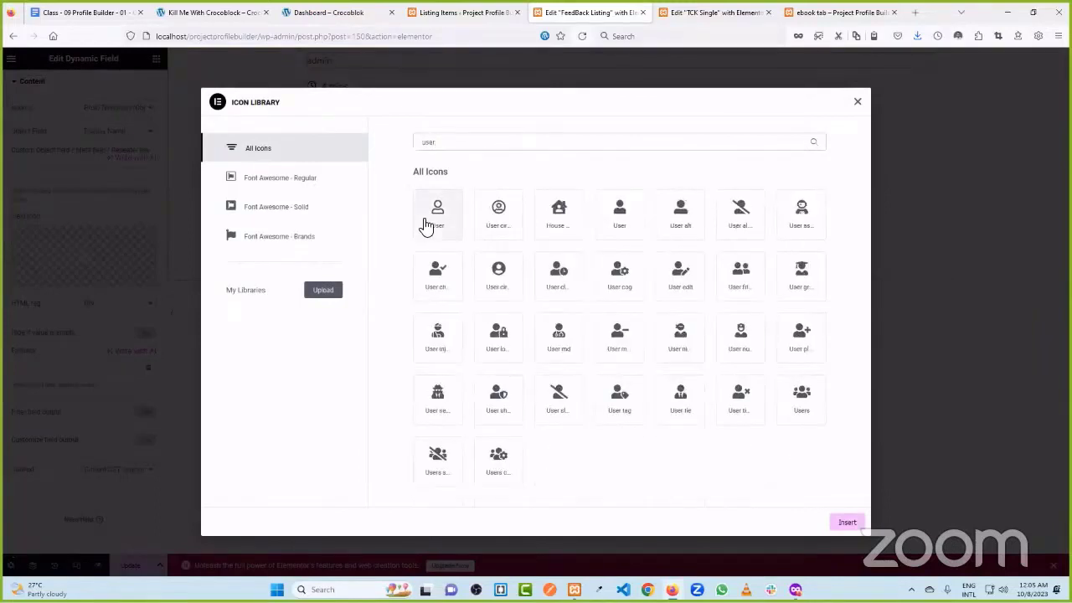
{"action": "left_click", "coordinate": [426, 221]}
{"action": "left_click", "coordinate": [848, 521]}
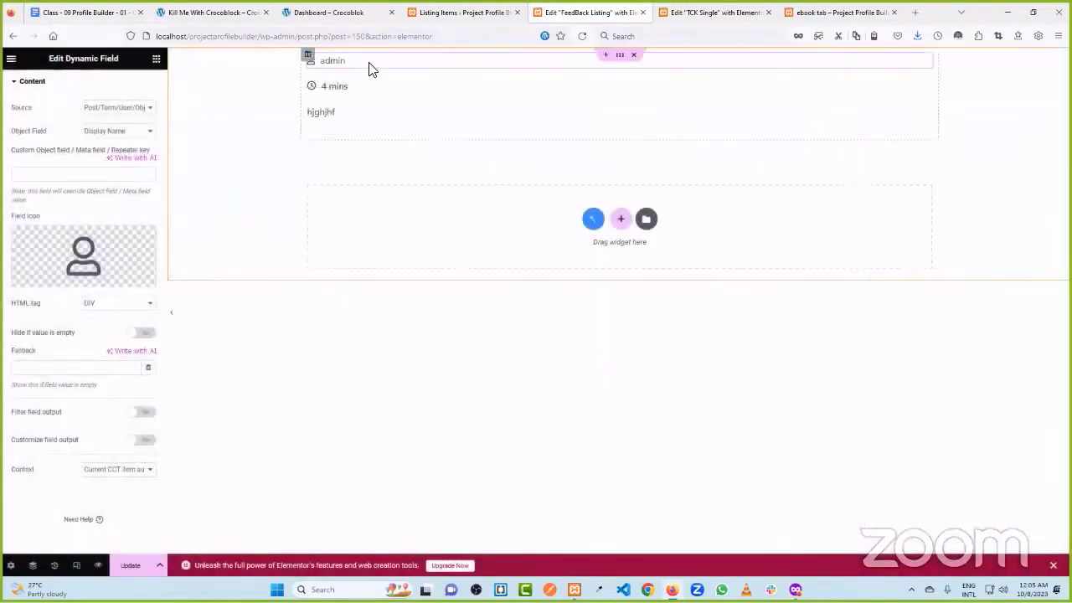
- Set the author field's layout width to Inline (auto)
{"action": "scroll", "coordinate": [129, 110], "scroll_direction": "up", "scroll_amount": 1}
{"action": "left_click", "coordinate": [137, 86]}
{"action": "left_click", "coordinate": [117, 238]}
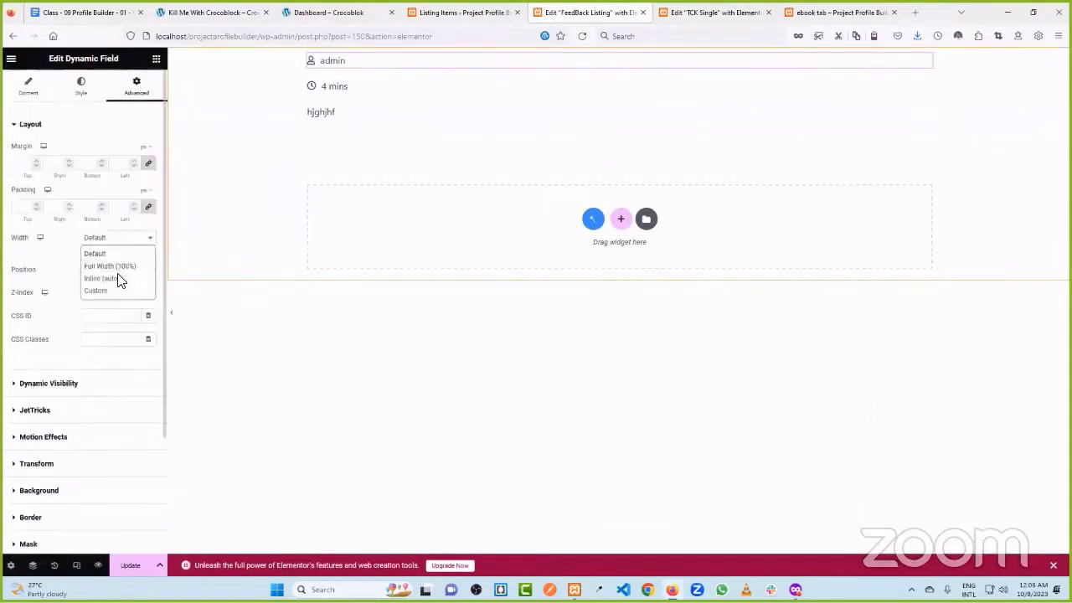
{"action": "left_click", "coordinate": [120, 267]}
- Make the '4 mins' date Inline (auto) with an unlinked 30 px left margin
{"action": "left_click", "coordinate": [354, 82]}
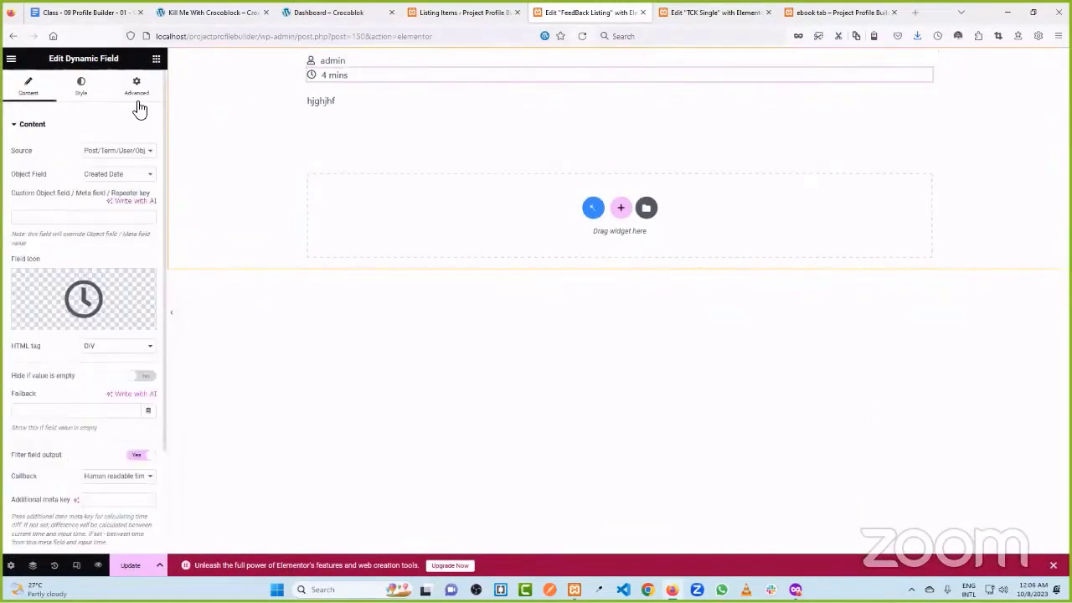
{"action": "left_click", "coordinate": [137, 87]}
{"action": "scroll", "coordinate": [98, 327], "scroll_direction": "down", "scroll_amount": 1}
{"action": "scroll", "coordinate": [92, 277], "scroll_direction": "up", "scroll_amount": 1}
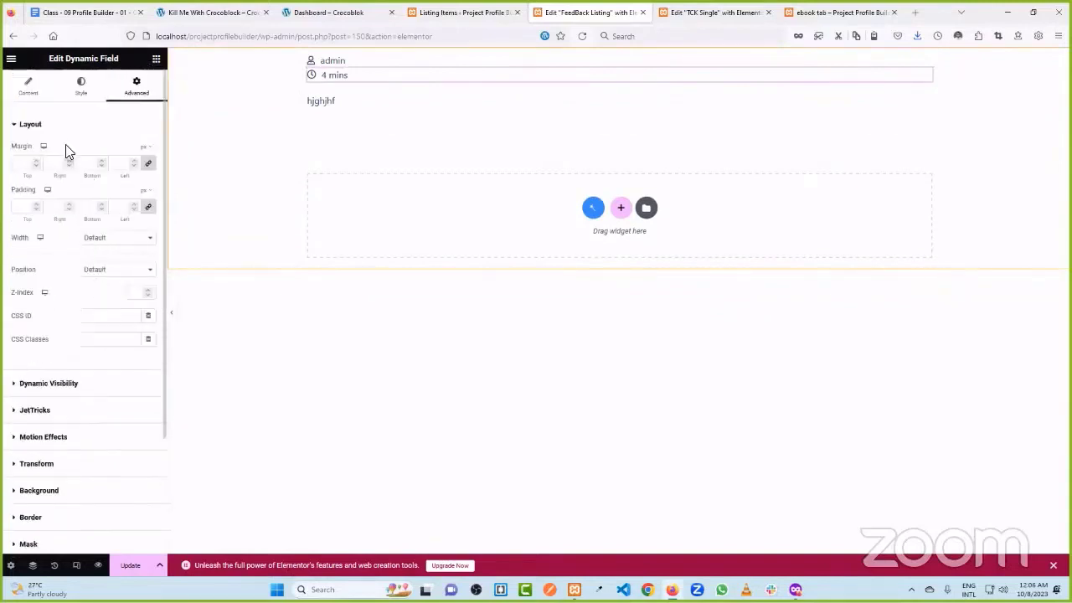
{"action": "left_click", "coordinate": [98, 238]}
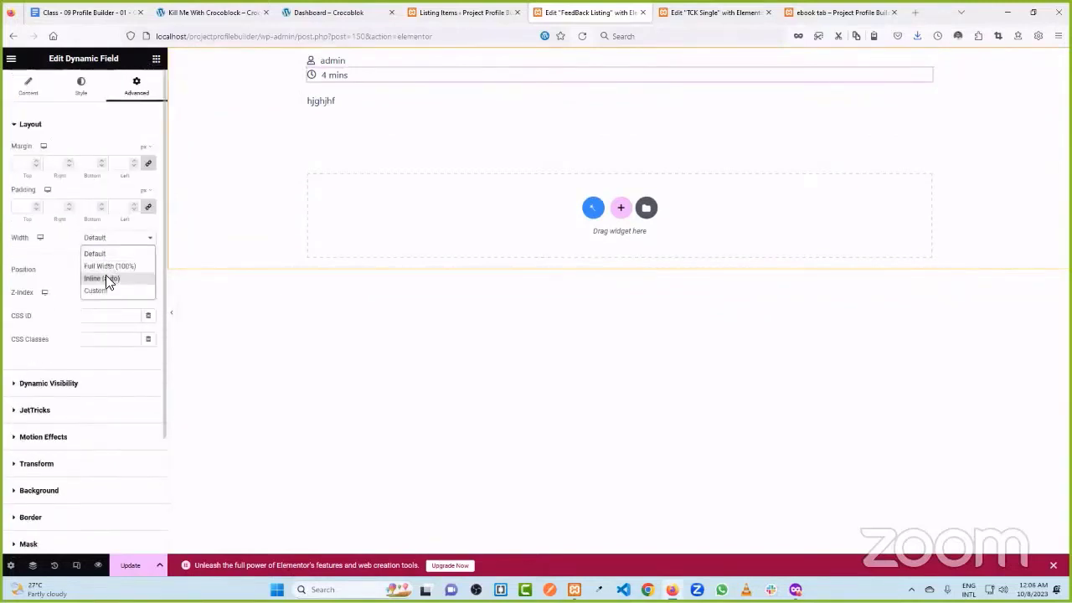
{"action": "left_click", "coordinate": [106, 276]}
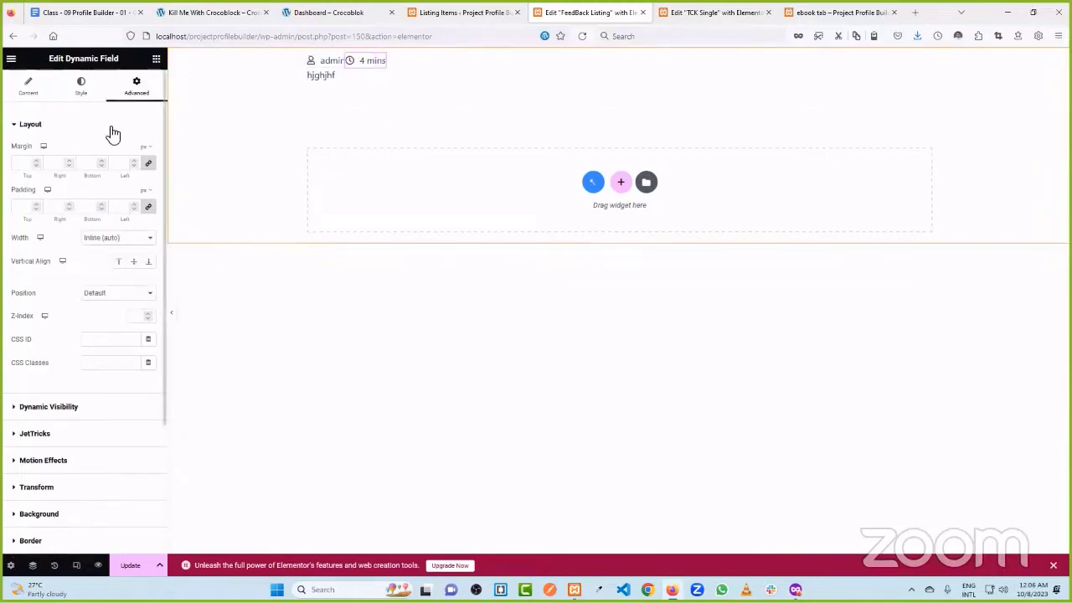
{"action": "left_click", "coordinate": [149, 163]}
{"action": "type", "text": "30"}
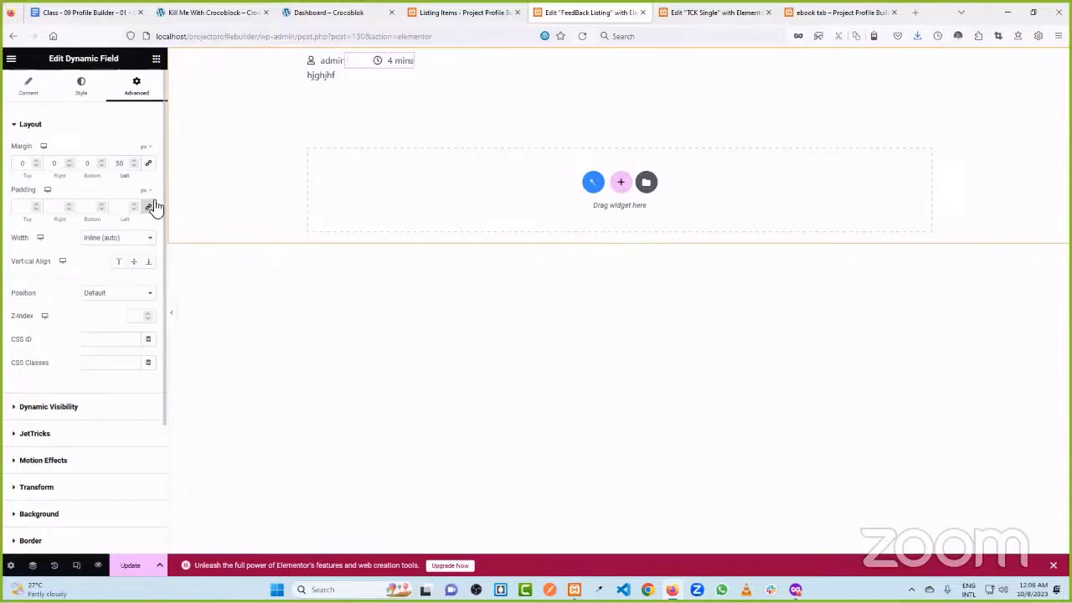
- Give the 'hjghjhf' description field a 20 px top margin
{"action": "left_click", "coordinate": [341, 80]}
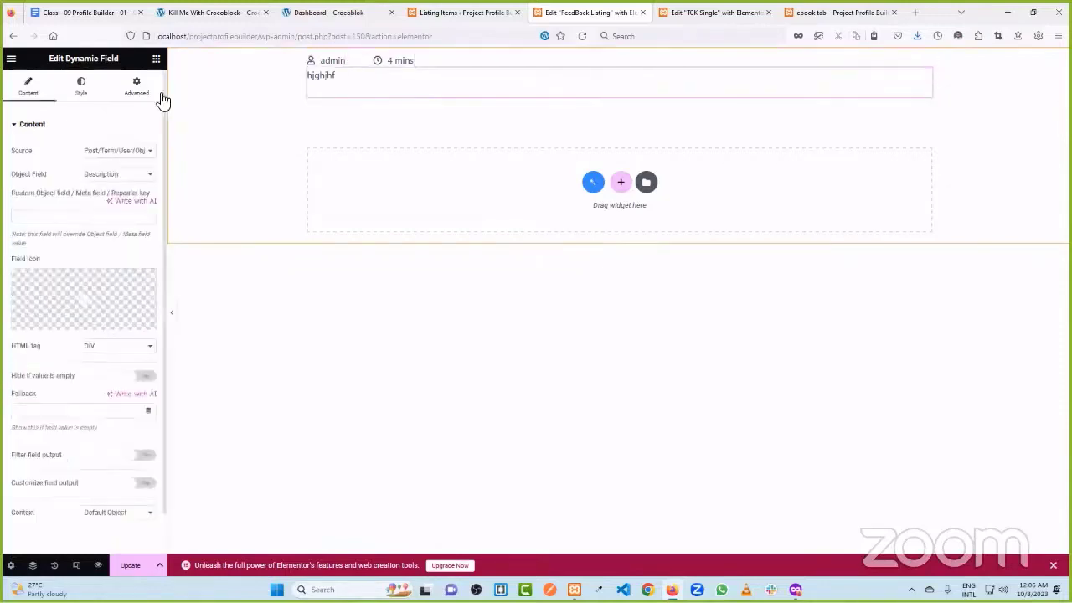
{"action": "left_click", "coordinate": [136, 86]}
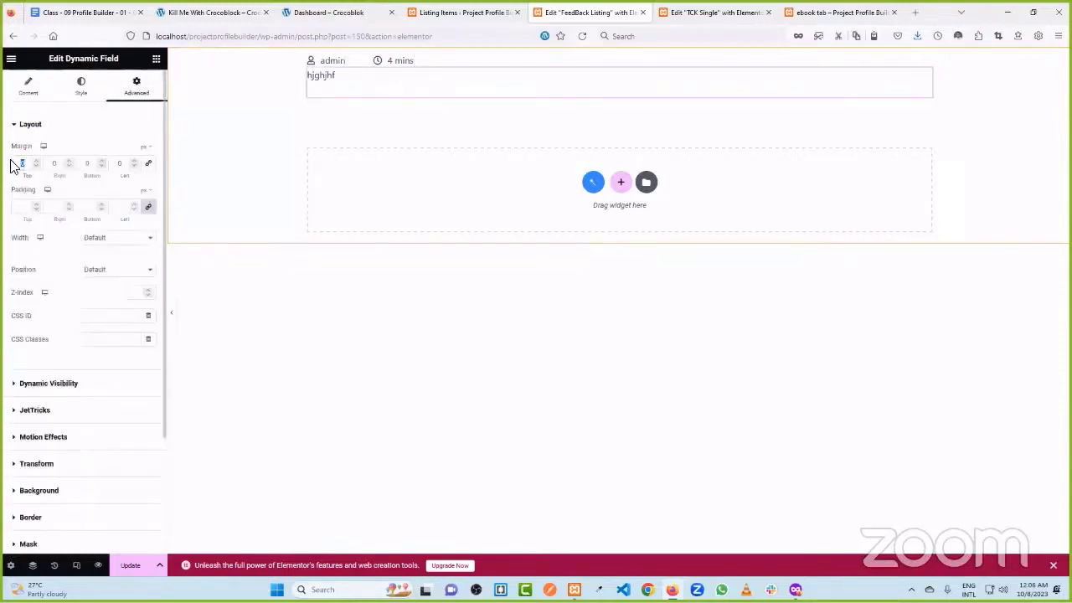
{"action": "type", "text": "20"}
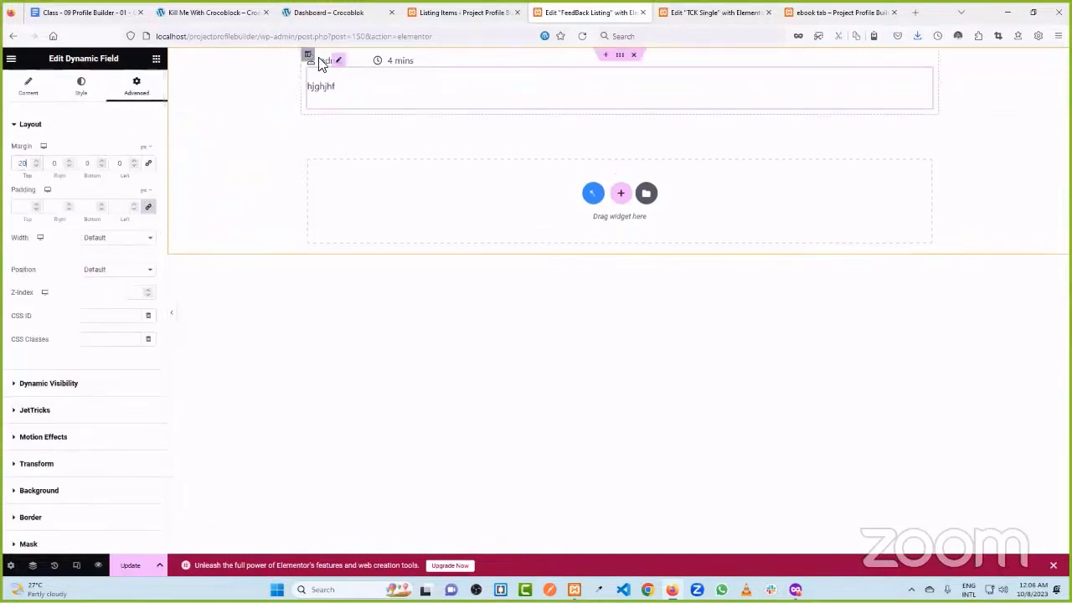
{"action": "left_click", "coordinate": [308, 57]}
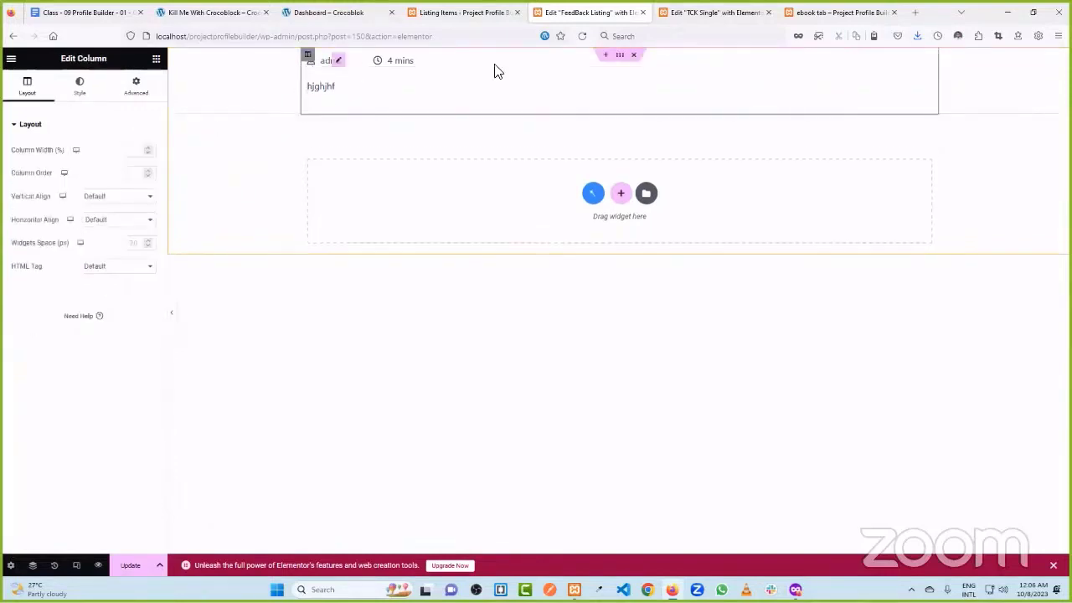
- Give the section a 1 px solid light-grey #CACACA border and save the listing template
{"action": "left_click", "coordinate": [619, 56]}
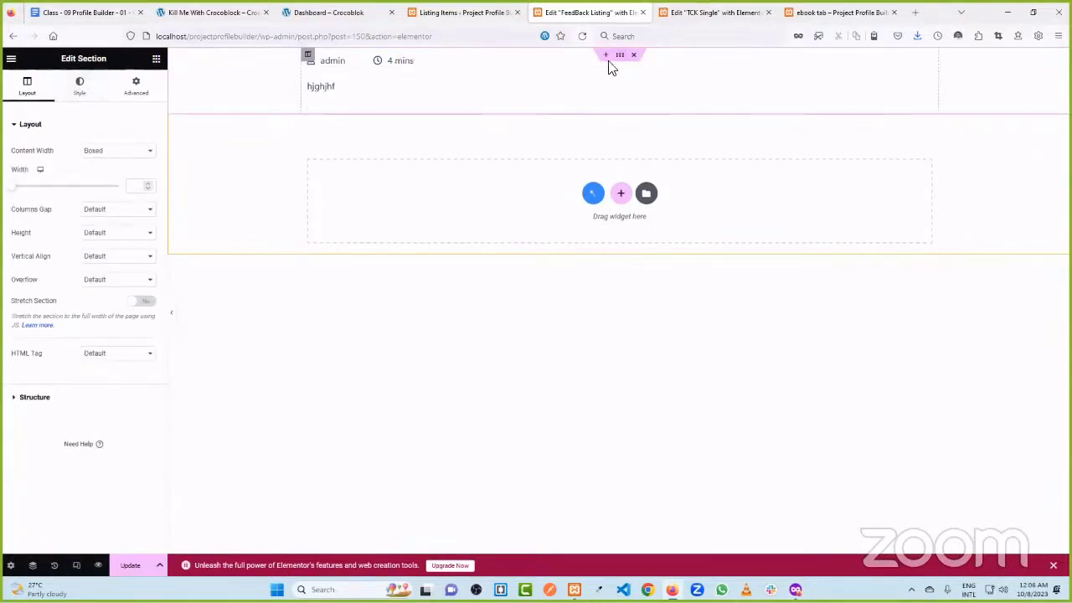
{"action": "left_click", "coordinate": [83, 87]}
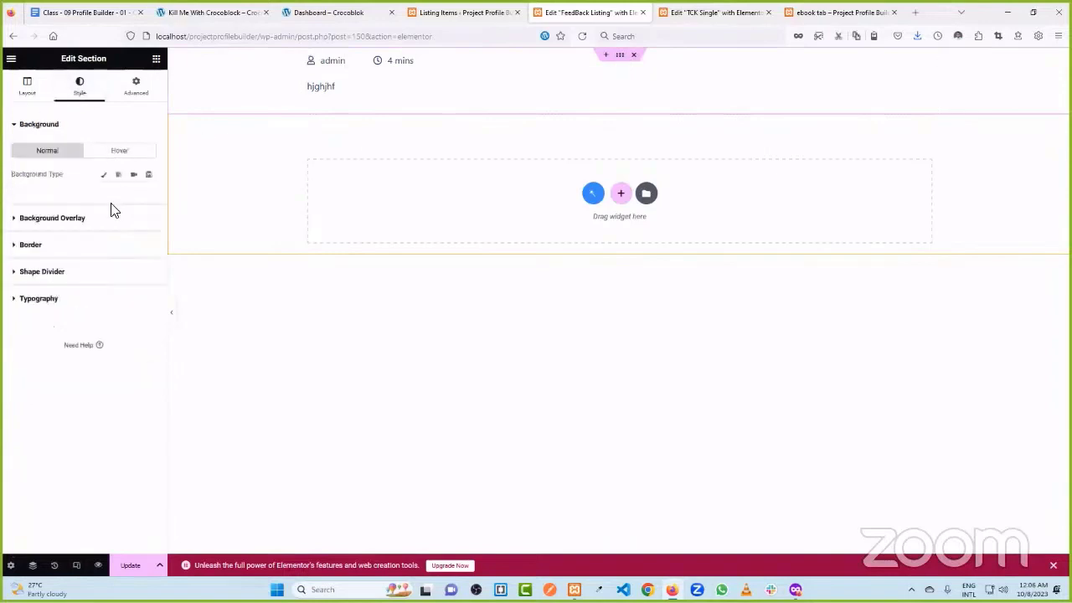
{"action": "left_click", "coordinate": [59, 244]}
{"action": "left_click", "coordinate": [110, 229]}
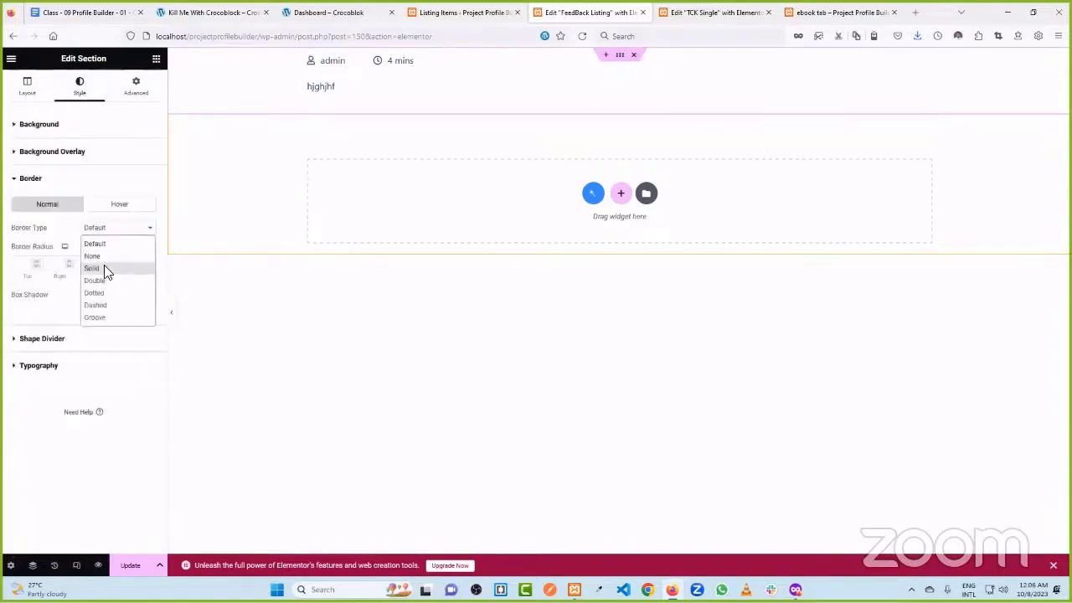
{"action": "left_click", "coordinate": [104, 263]}
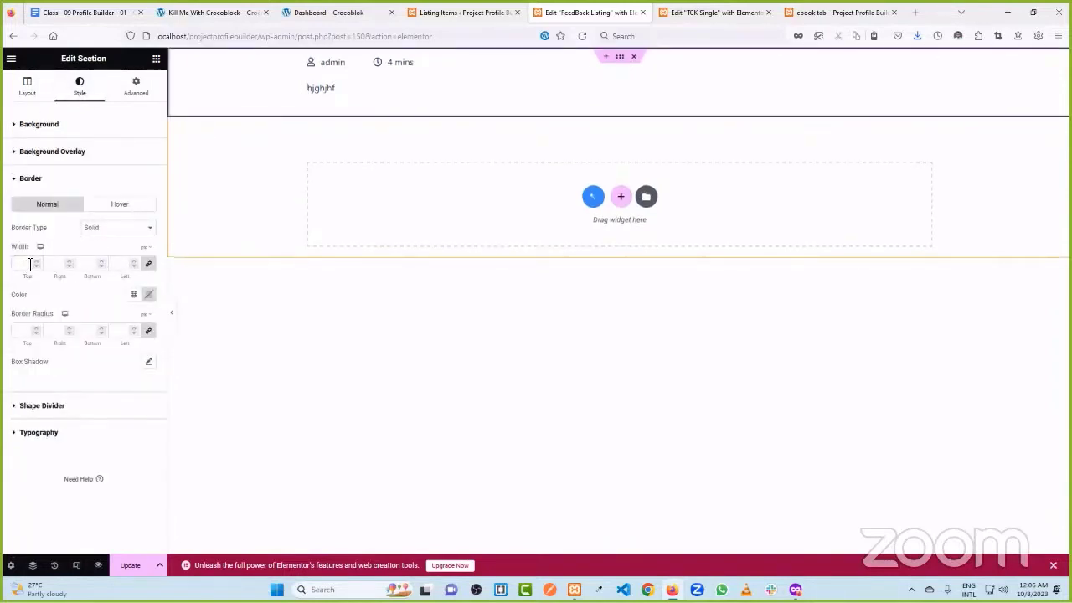
{"action": "left_click", "coordinate": [149, 295]}
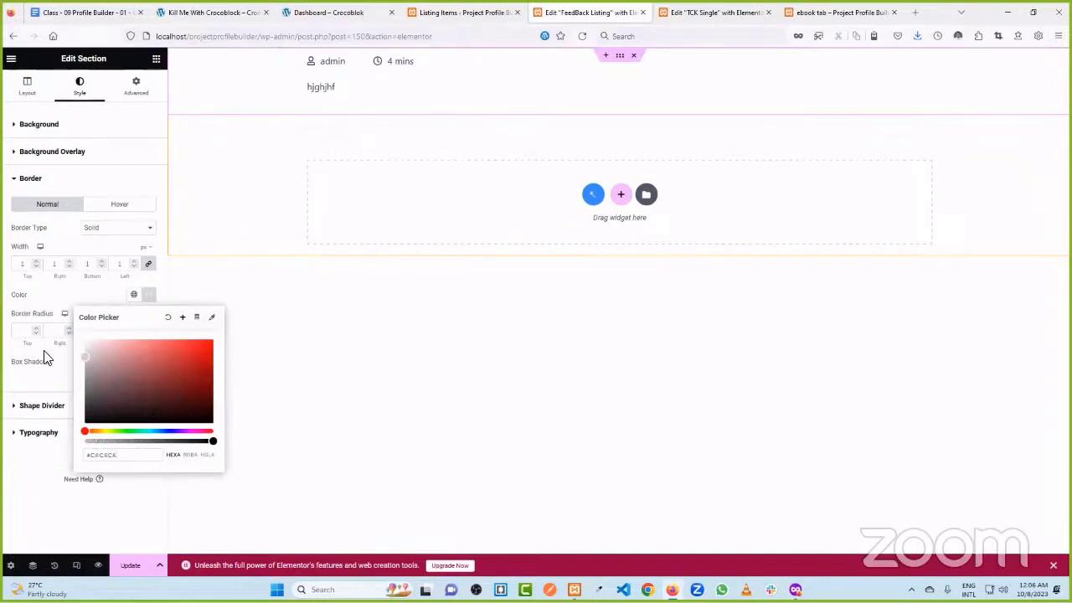
{"action": "left_click", "coordinate": [109, 479]}
{"action": "left_click", "coordinate": [131, 567]}
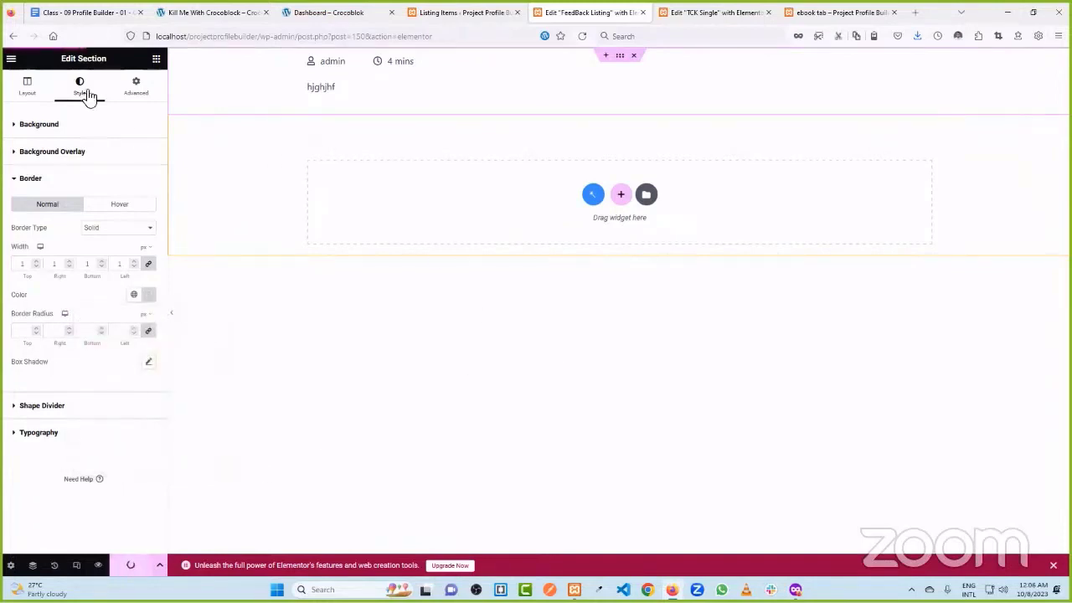
{"action": "left_click", "coordinate": [156, 59]}
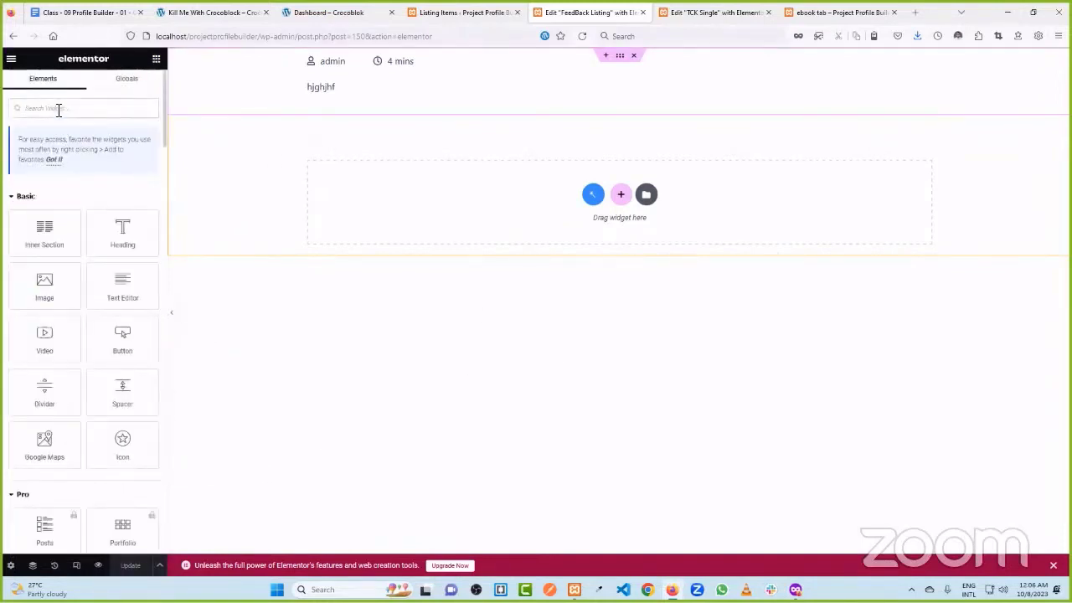
- Drag a Dynamic Link widget labelled 'Read More' under the description
{"action": "left_click", "coordinate": [58, 110]}
{"action": "type", "text": "dyn"}
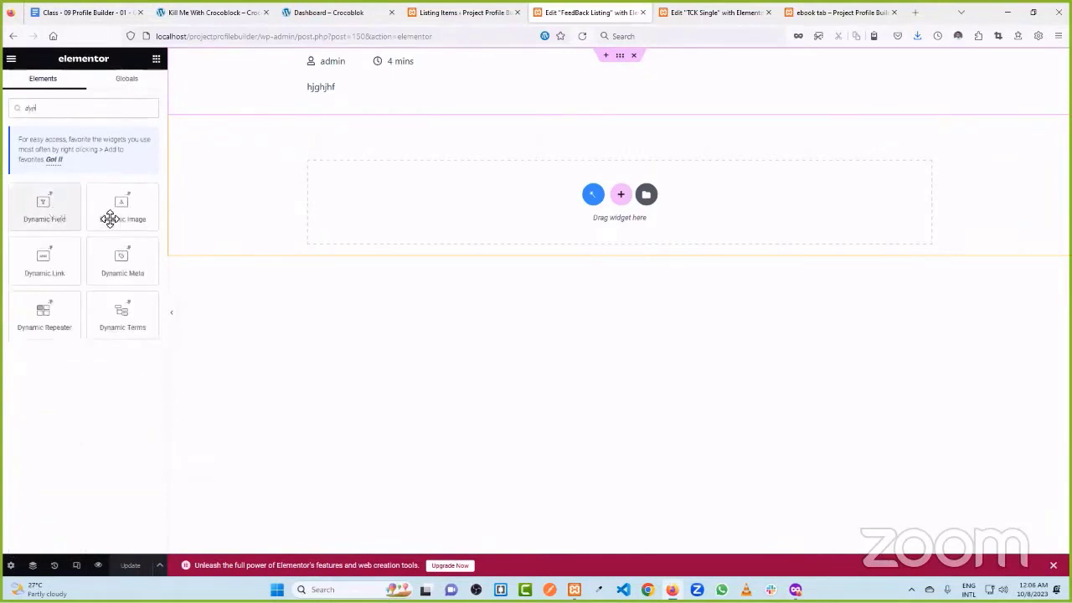
{"action": "left_click_drag", "start_coordinate": [52, 264], "coordinate": [734, 120]}
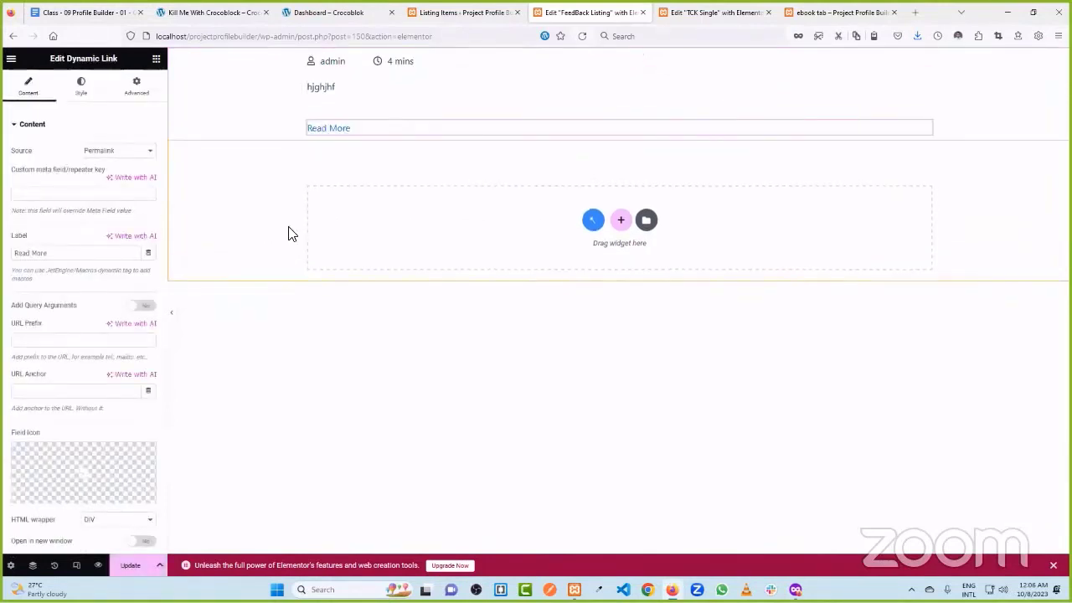
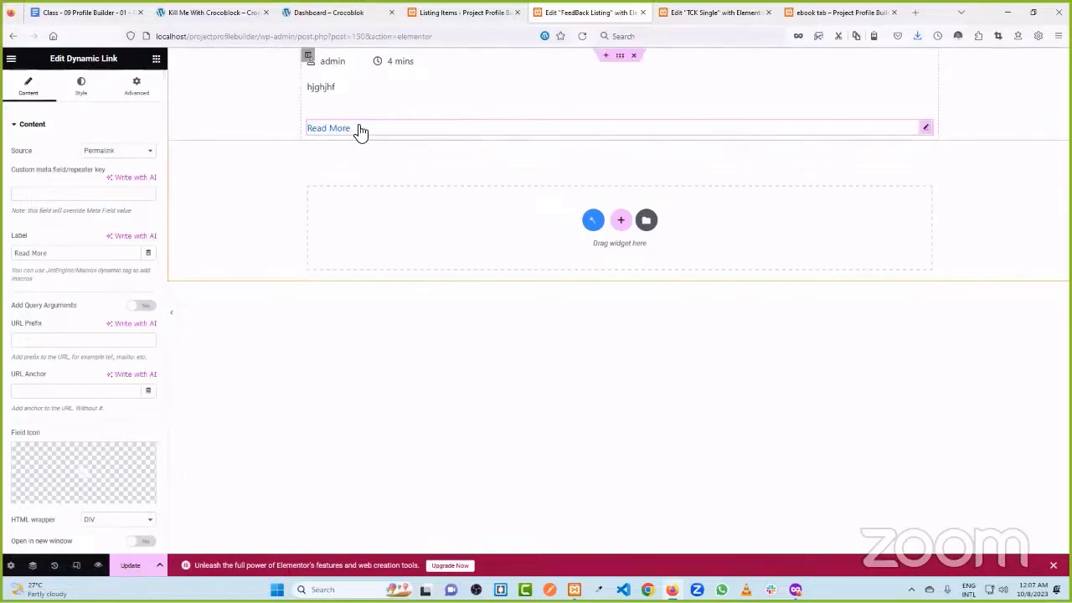
- Point the Read More dynamic link to Profile Page and relabel it 'Edit'
{"action": "left_click", "coordinate": [124, 150]}
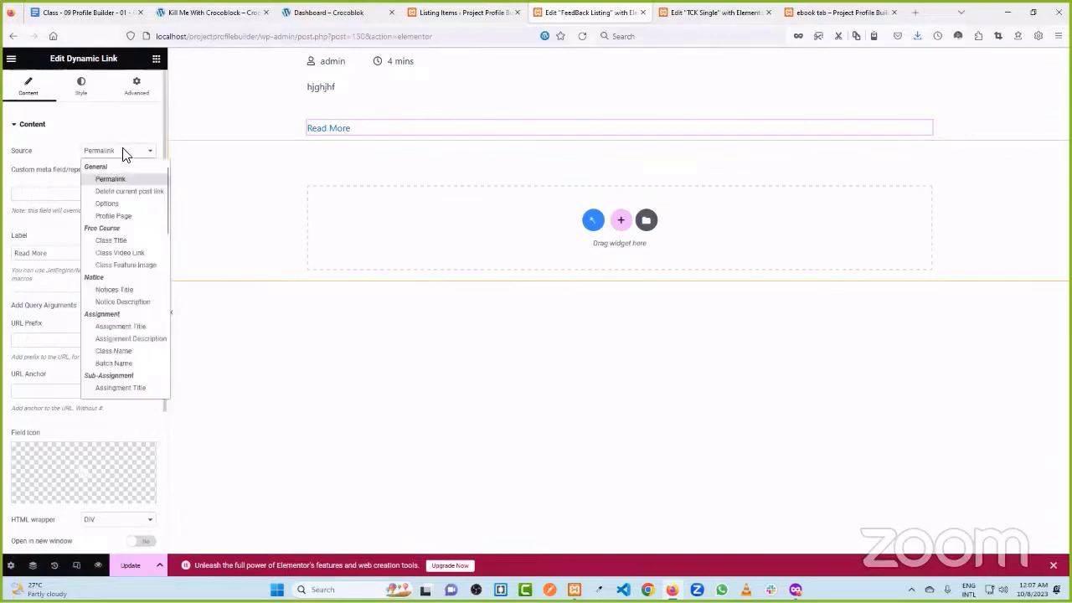
{"action": "left_click", "coordinate": [130, 216]}
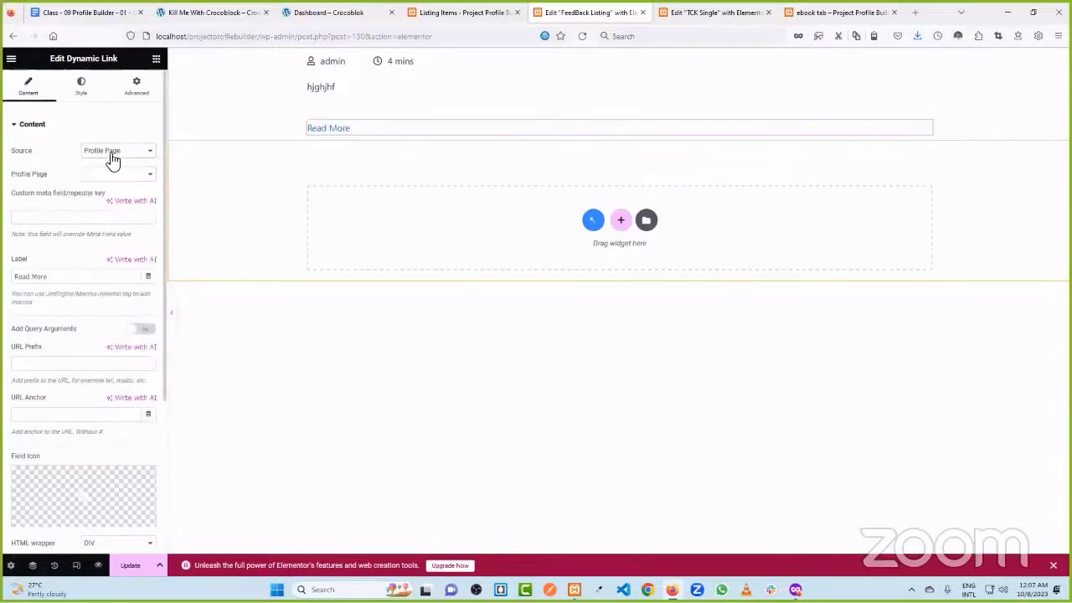
{"action": "left_click", "coordinate": [119, 177]}
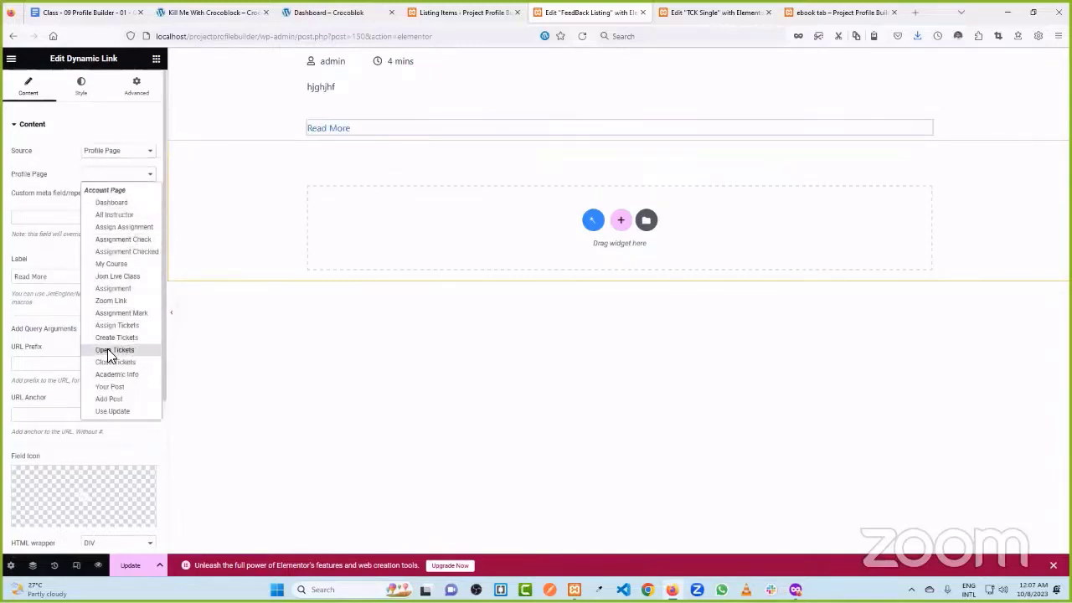
{"action": "left_click", "coordinate": [67, 173]}
{"action": "left_click", "coordinate": [134, 151]}
{"action": "left_click", "coordinate": [126, 217]}
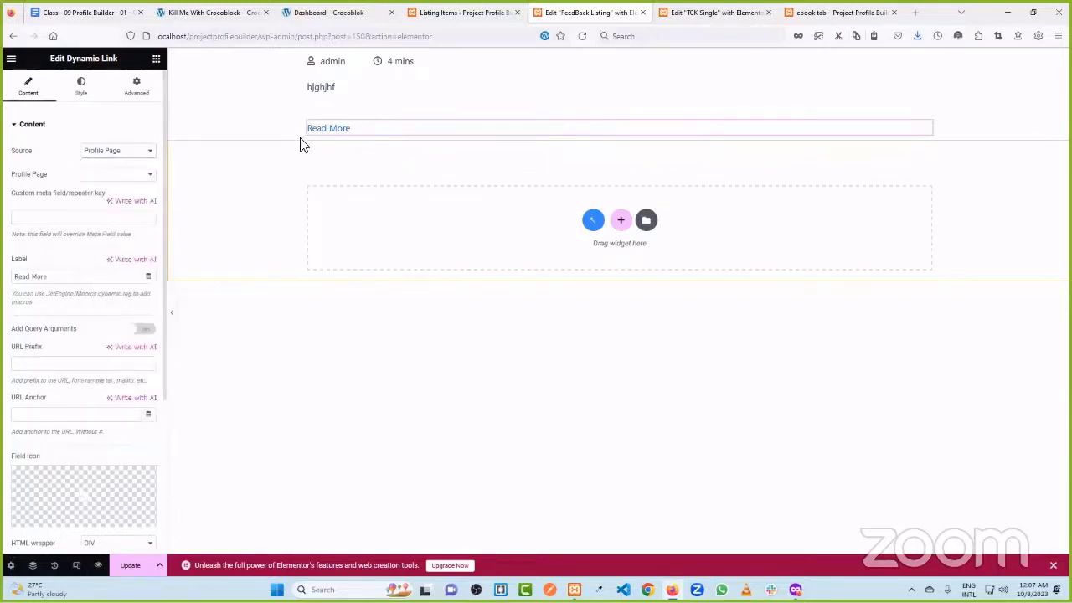
{"action": "left_click", "coordinate": [62, 220]}
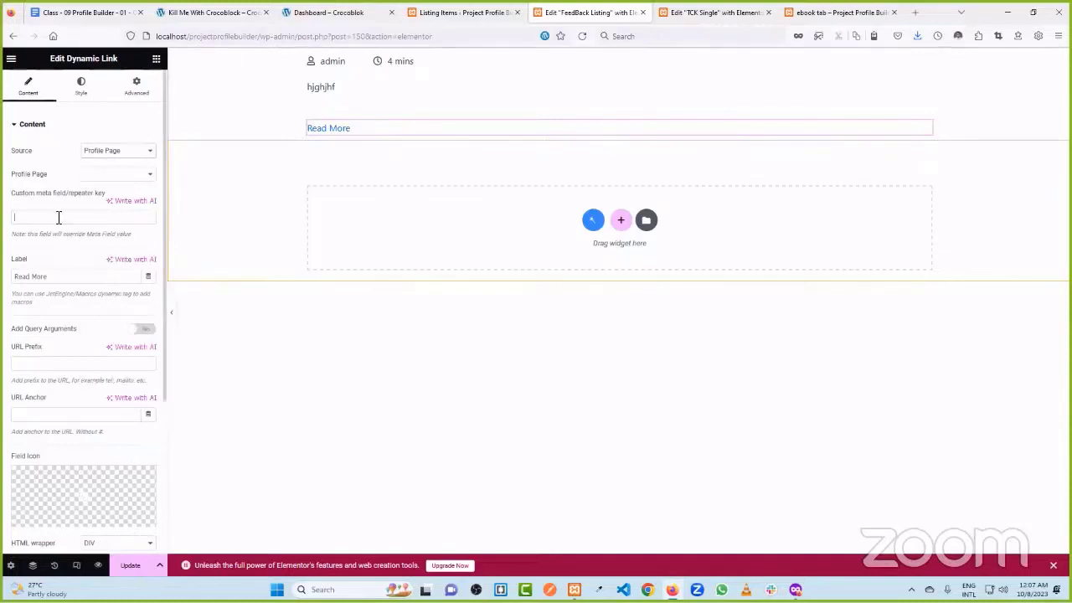
{"action": "left_click_drag", "start_coordinate": [50, 278], "coordinate": [16, 282]}
{"action": "type", "text": "Edit"}
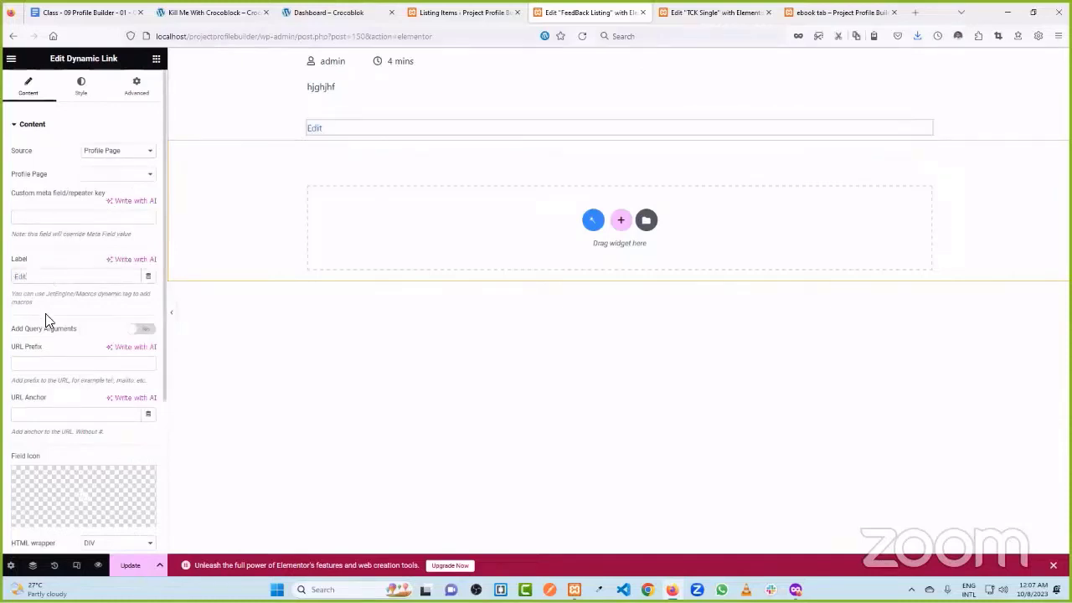
- Enable query arguments, set them to _feedback_id=%current_id%, and save the listing item
{"action": "left_click", "coordinate": [141, 329]}
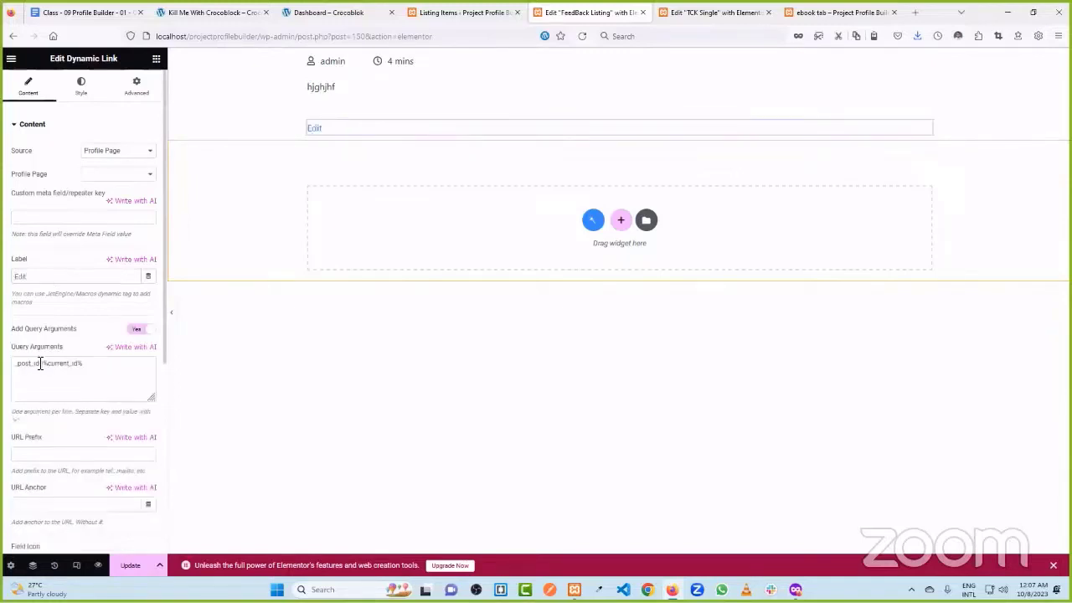
{"action": "left_click_drag", "start_coordinate": [34, 363], "coordinate": [20, 366]}
{"action": "type", "text": "_feedback"}
{"action": "left_click_drag", "start_coordinate": [56, 367], "coordinate": [23, 371]}
{"action": "left_click", "coordinate": [23, 371]}
{"action": "left_click_drag", "start_coordinate": [55, 366], "coordinate": [25, 366]}
{"action": "left_click", "coordinate": [112, 375]}
{"action": "left_click", "coordinate": [127, 567]}
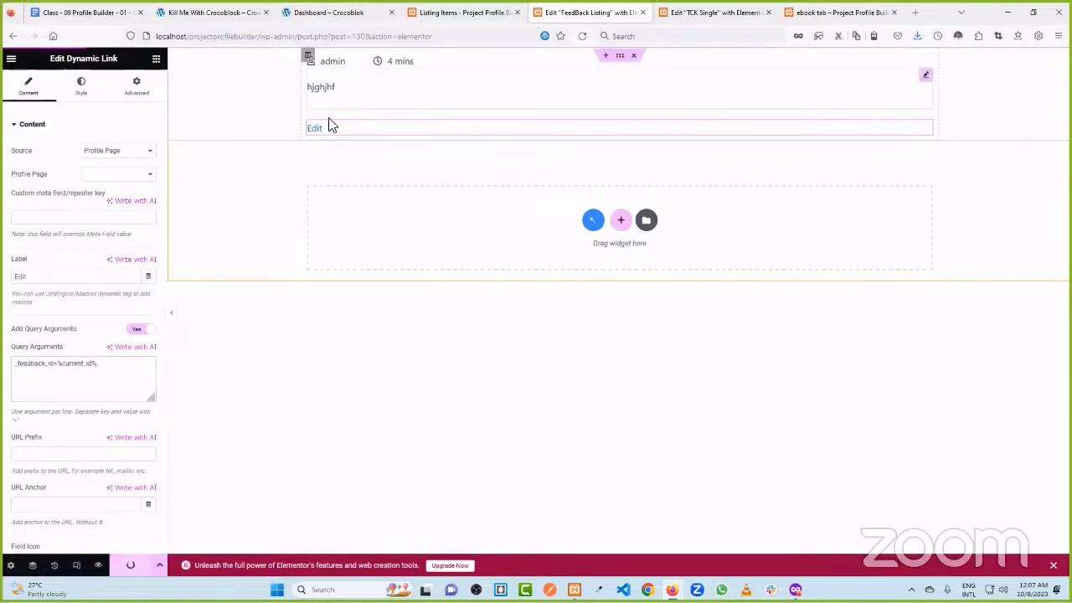
{"action": "scroll", "coordinate": [62, 169], "scroll_direction": "down", "scroll_amount": 3}
{"action": "scroll", "coordinate": [71, 251], "scroll_direction": "down", "scroll_amount": 1}
- Insert the edit icon from the icon library (searching 'edi') on the Edit link
{"action": "left_click", "coordinate": [67, 325]}
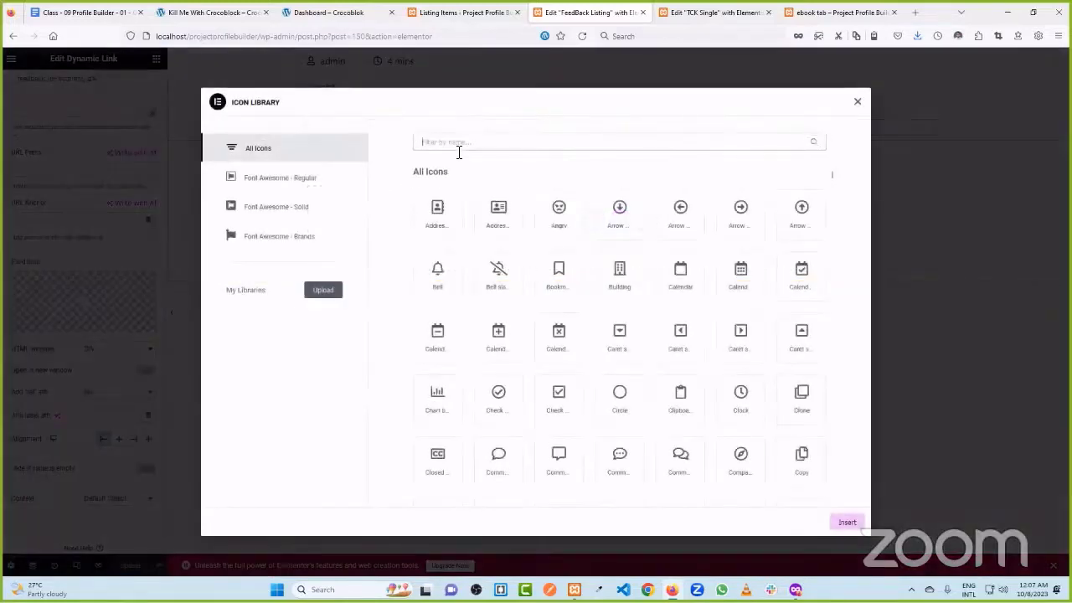
{"action": "type", "text": "edi"}
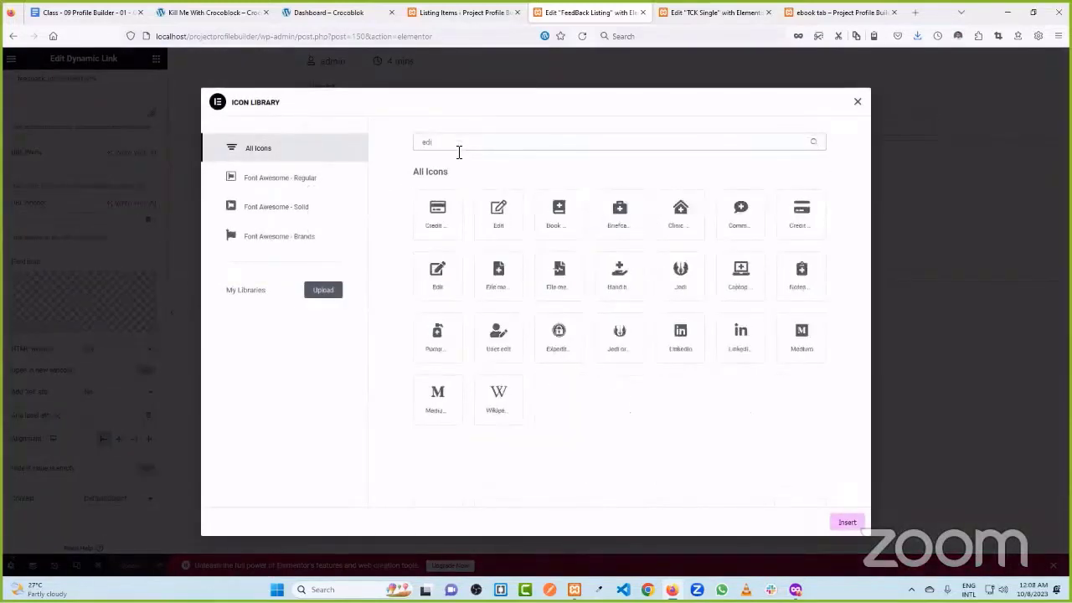
{"action": "left_click", "coordinate": [498, 214]}
{"action": "left_click", "coordinate": [847, 522]}
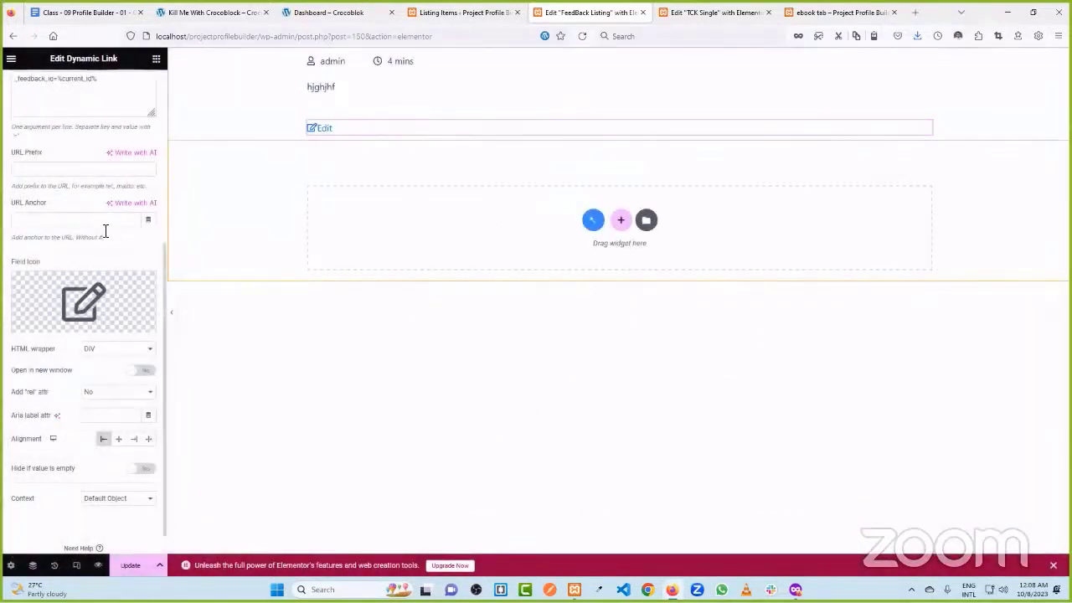
- Align the Edit link to the end, save, and bring up the TCK Single editor
{"action": "scroll", "coordinate": [134, 394], "scroll_direction": "down", "scroll_amount": 1}
{"action": "left_click", "coordinate": [136, 411]}
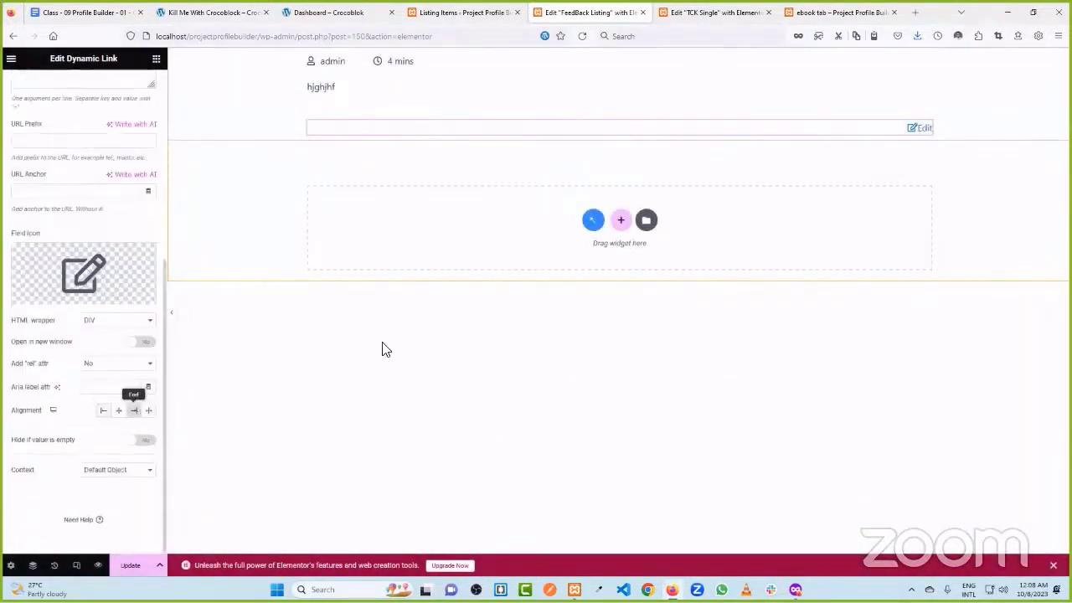
{"action": "left_click", "coordinate": [130, 568]}
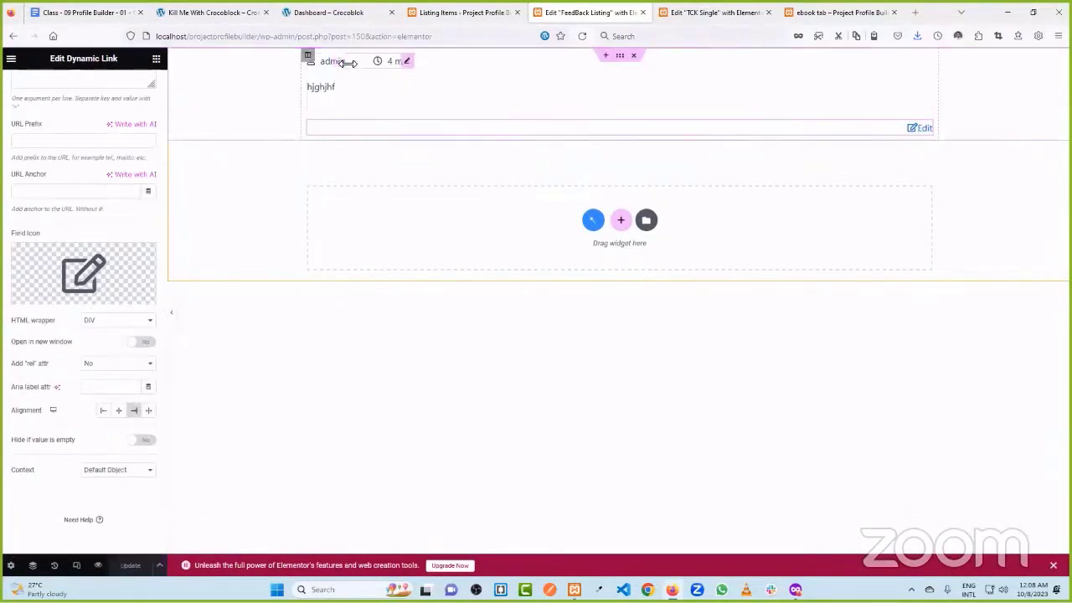
{"action": "left_click", "coordinate": [461, 12]}
{"action": "left_click", "coordinate": [675, 12]}
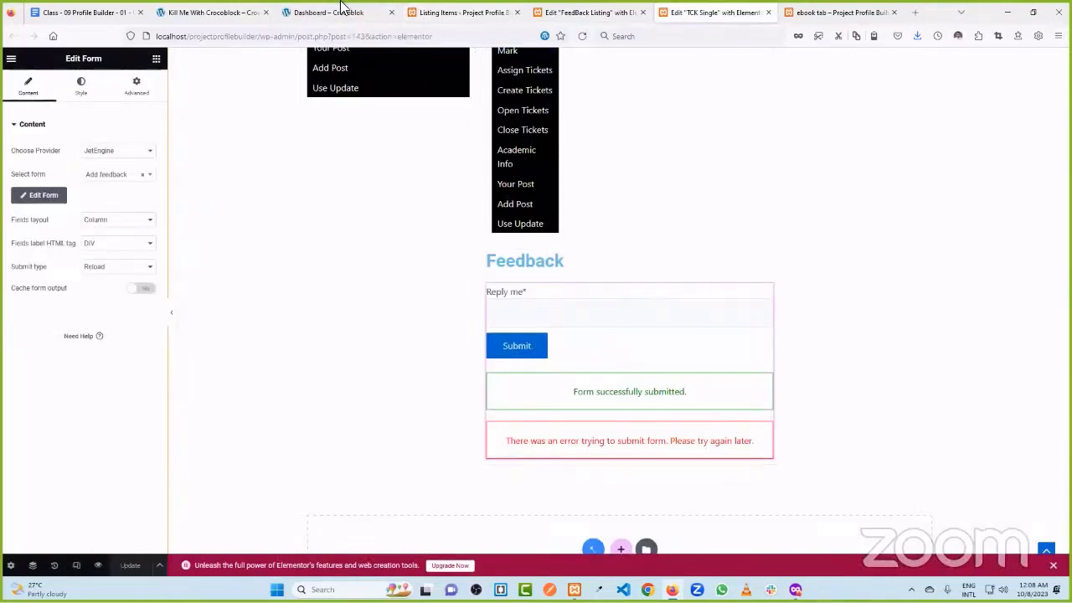
- In JetEngine Query Builder, add a new query named Current feedback For Current Tickets
{"action": "scroll", "coordinate": [615, 242], "scroll_direction": "up", "scroll_amount": 3}
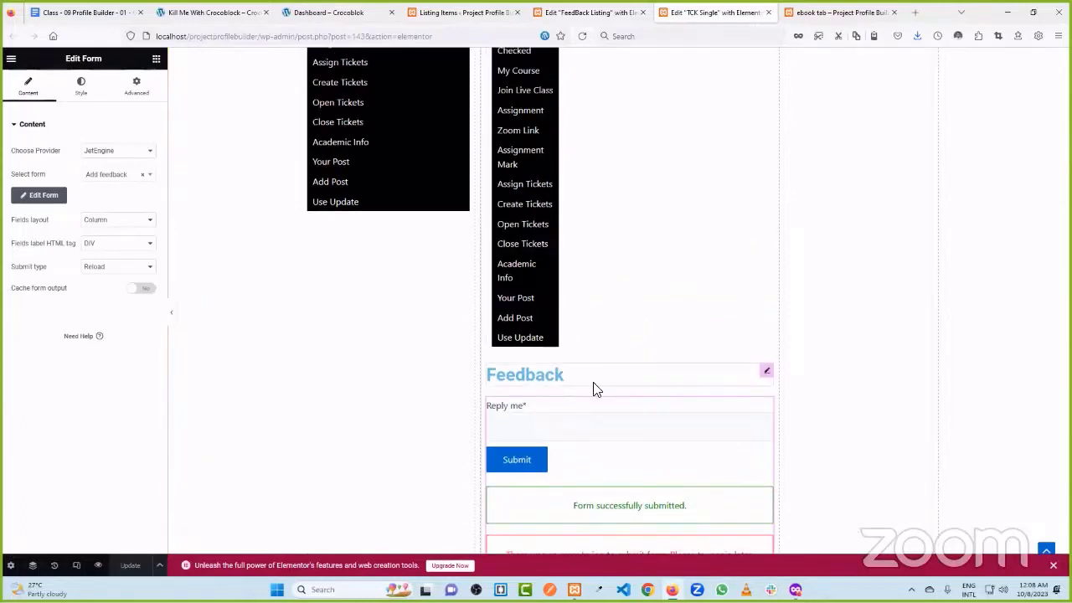
{"action": "left_click", "coordinate": [328, 13]}
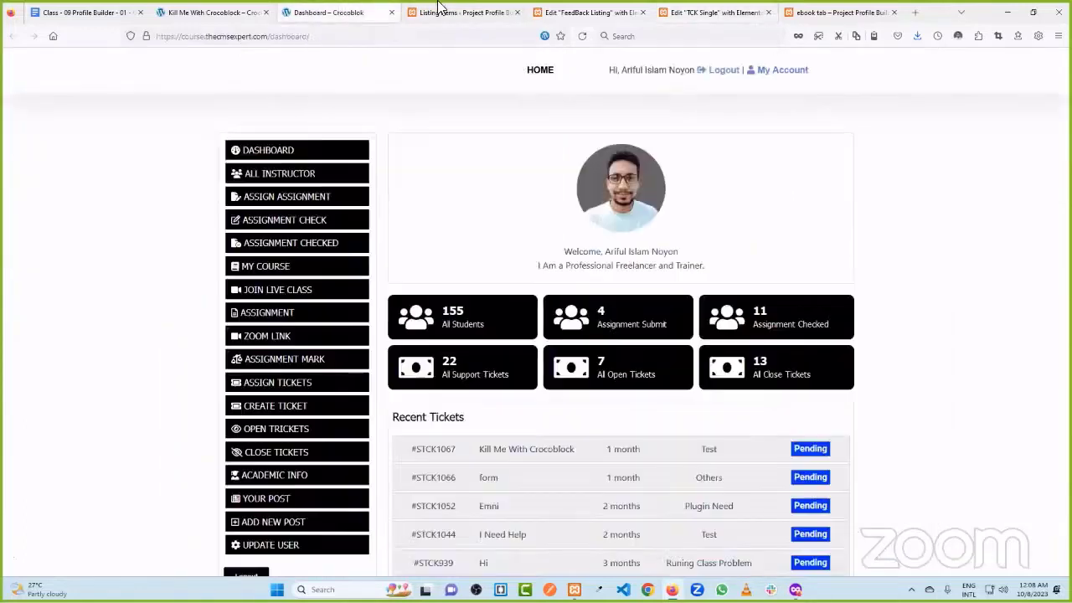
{"action": "left_click", "coordinate": [459, 13]}
{"action": "scroll", "coordinate": [80, 320], "scroll_direction": "down", "scroll_amount": 2}
{"action": "scroll", "coordinate": [80, 321], "scroll_direction": "down", "scroll_amount": 2}
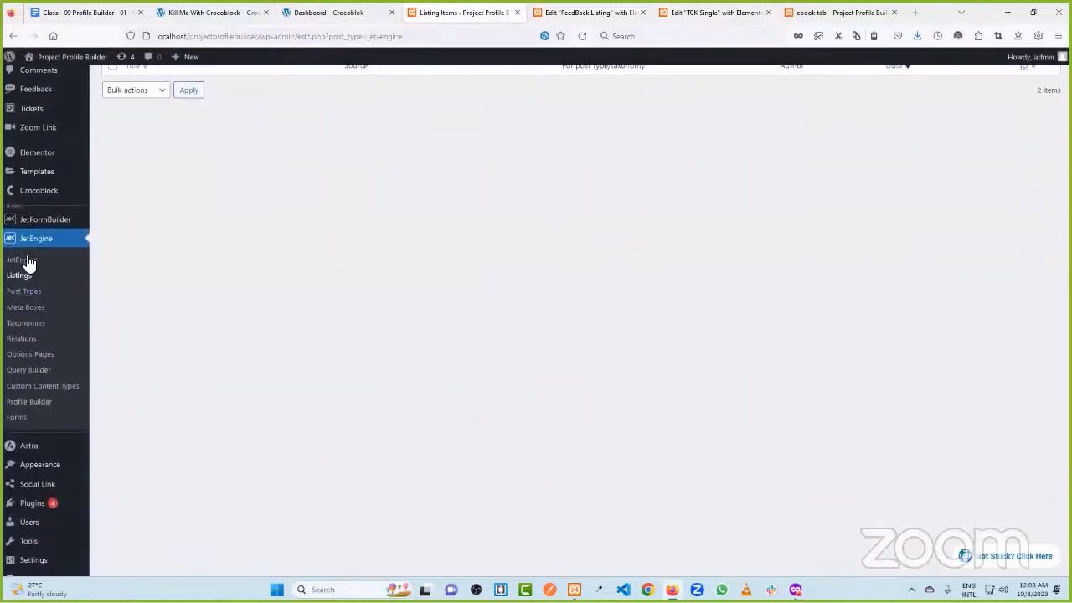
{"action": "left_click", "coordinate": [42, 376]}
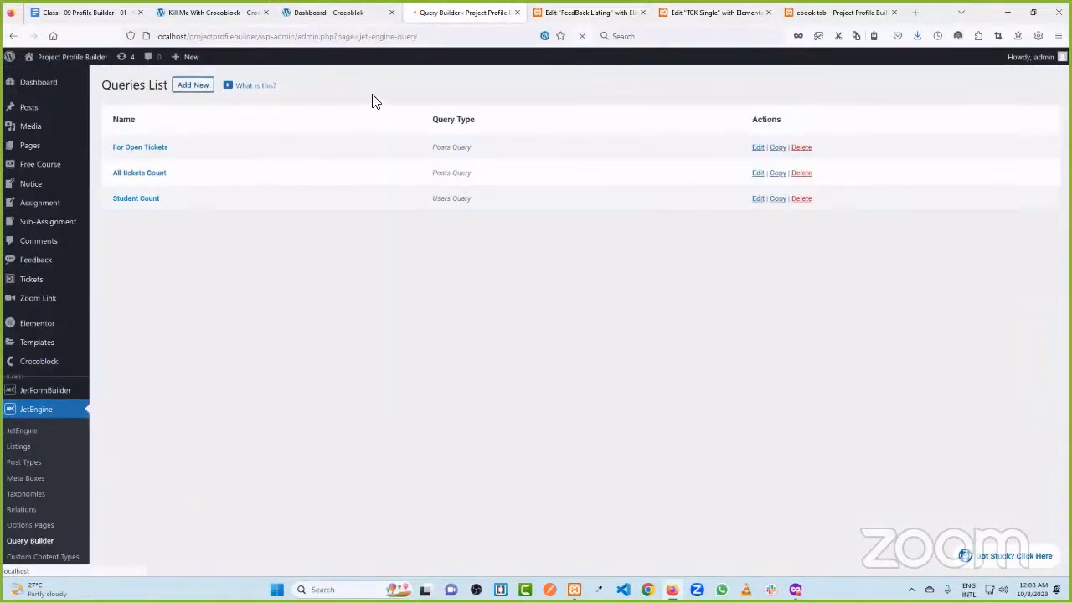
{"action": "left_click", "coordinate": [505, 164]}
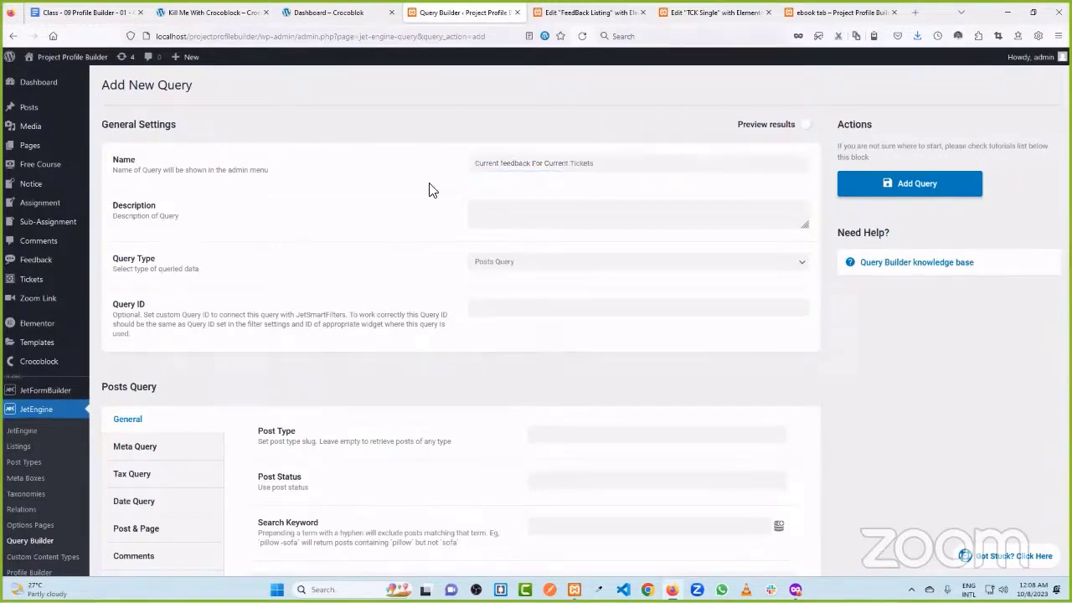
- Make the query a Custom Content Type query reading the Feedback content type
{"action": "scroll", "coordinate": [514, 244], "scroll_direction": "down", "scroll_amount": 1}
{"action": "left_click", "coordinate": [519, 206]}
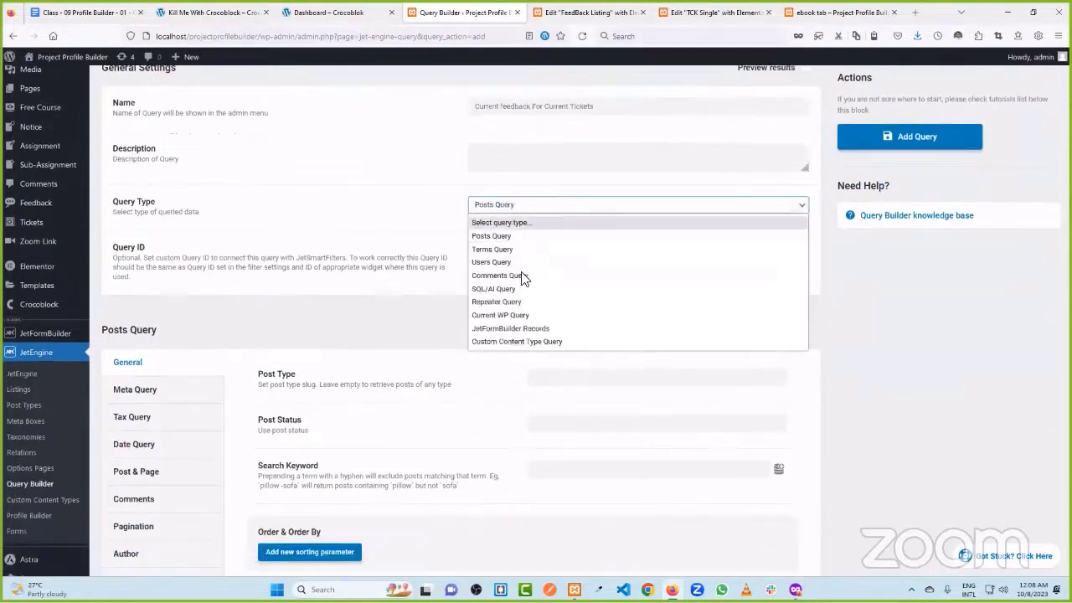
{"action": "left_click", "coordinate": [526, 340]}
{"action": "scroll", "coordinate": [531, 315], "scroll_direction": "down", "scroll_amount": 1}
{"action": "left_click", "coordinate": [492, 311]}
{"action": "left_click", "coordinate": [494, 329]}
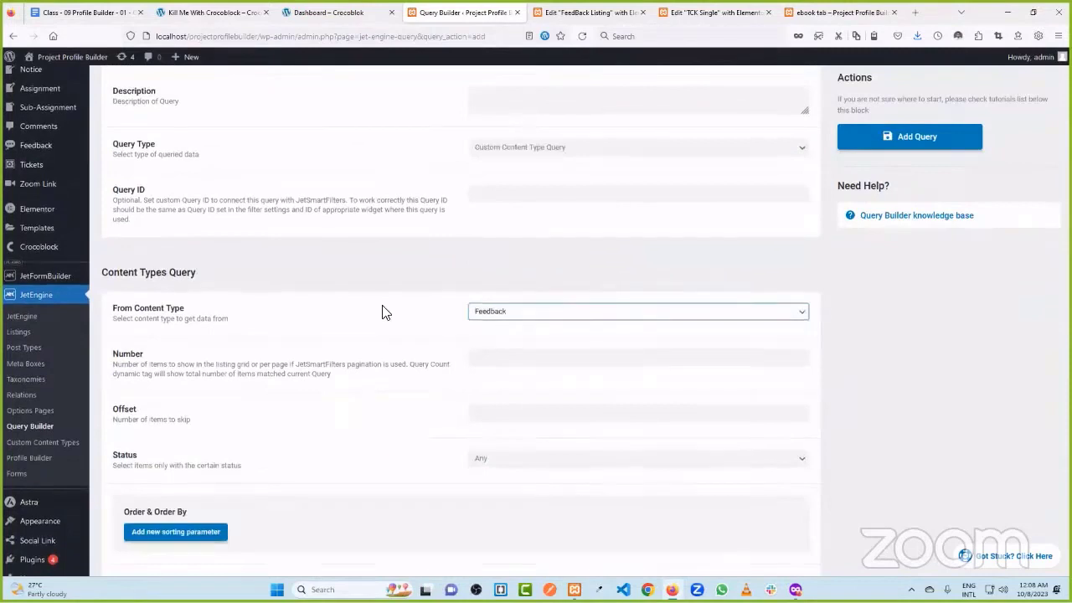
{"action": "scroll", "coordinate": [381, 322], "scroll_direction": "down", "scroll_amount": 3}
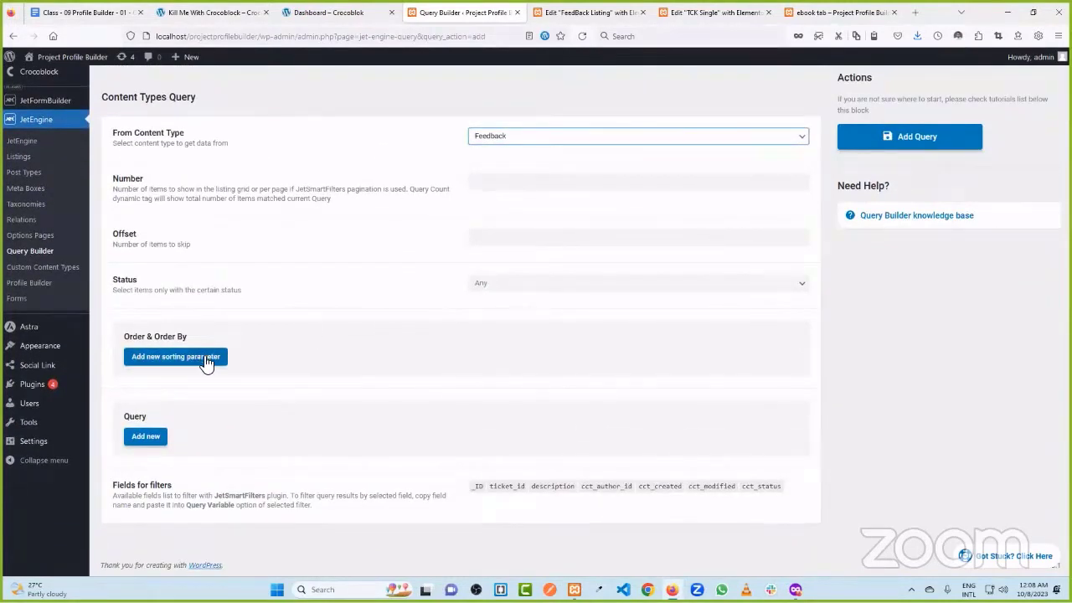
{"action": "left_click", "coordinate": [716, 13]}
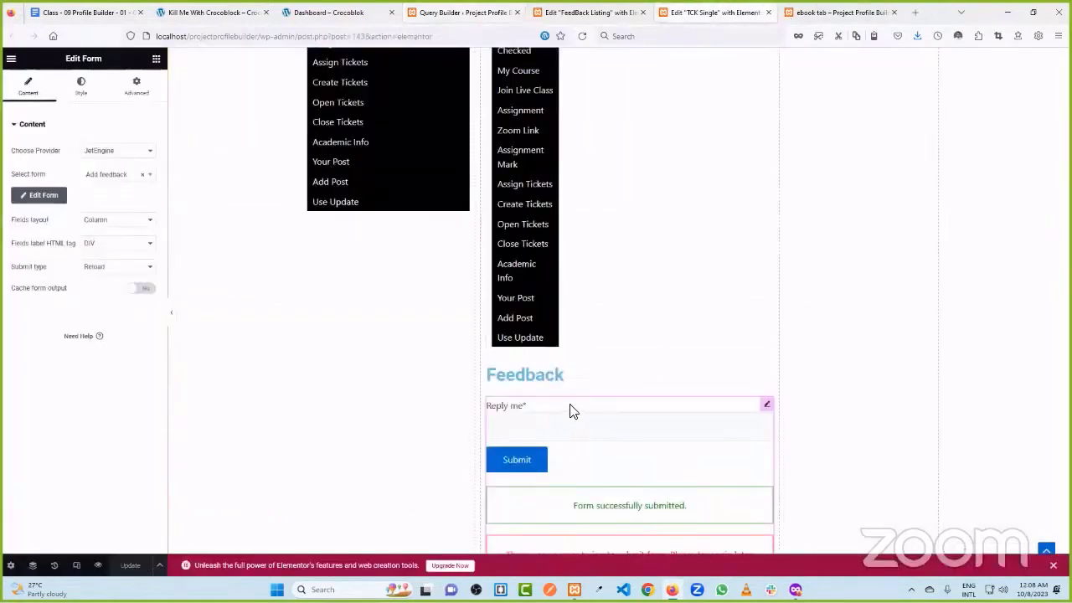
{"action": "left_click", "coordinate": [837, 13]}
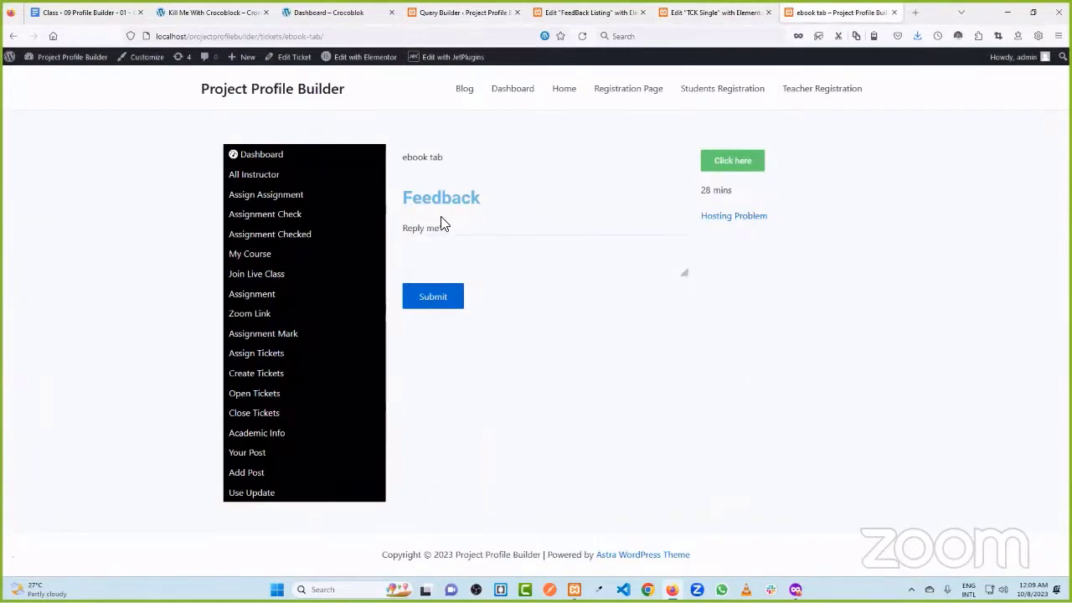
{"action": "left_click", "coordinate": [461, 12]}
- Add a sort rule ordering by Created Date from lowest to highest
{"action": "left_click", "coordinate": [127, 360]}
{"action": "scroll", "coordinate": [414, 351], "scroll_direction": "down", "scroll_amount": 1}
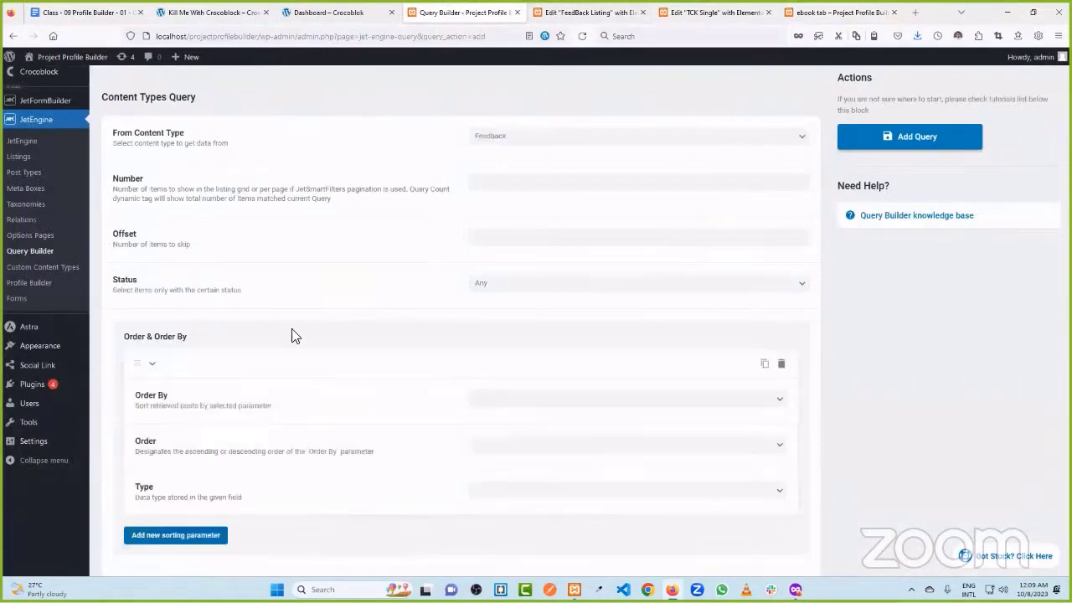
{"action": "left_click", "coordinate": [519, 350]}
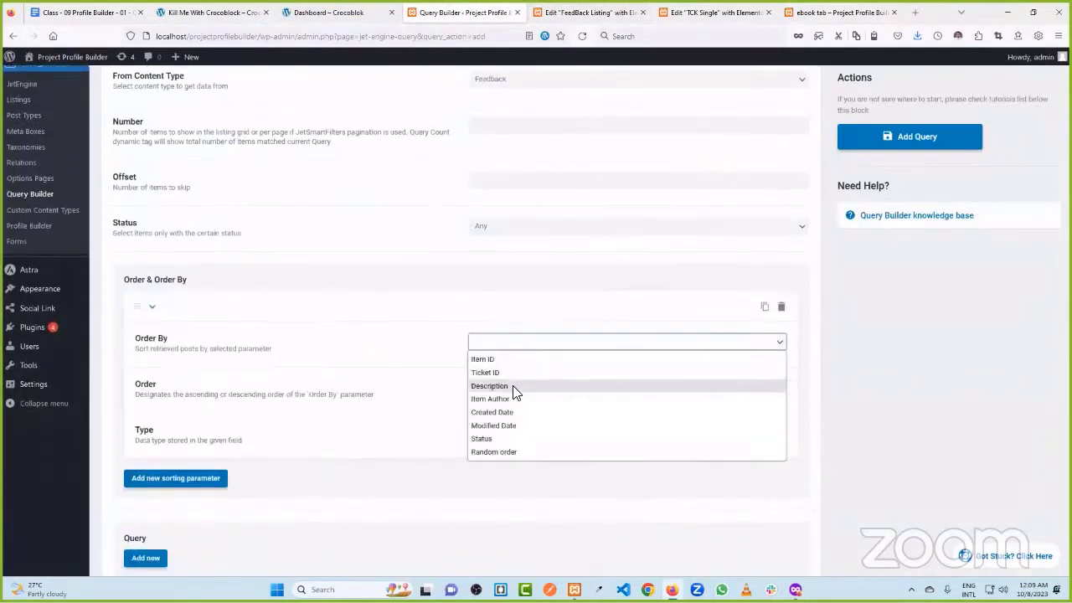
{"action": "left_click", "coordinate": [513, 411]}
{"action": "left_click", "coordinate": [504, 390]}
{"action": "left_click", "coordinate": [509, 406]}
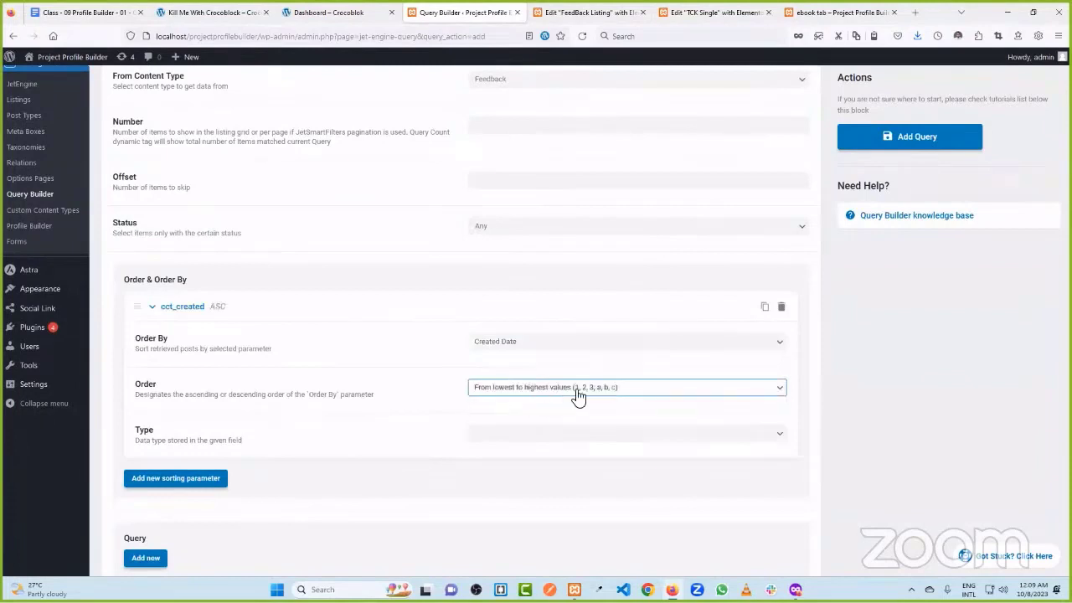
{"action": "scroll", "coordinate": [374, 386], "scroll_direction": "down", "scroll_amount": 1}
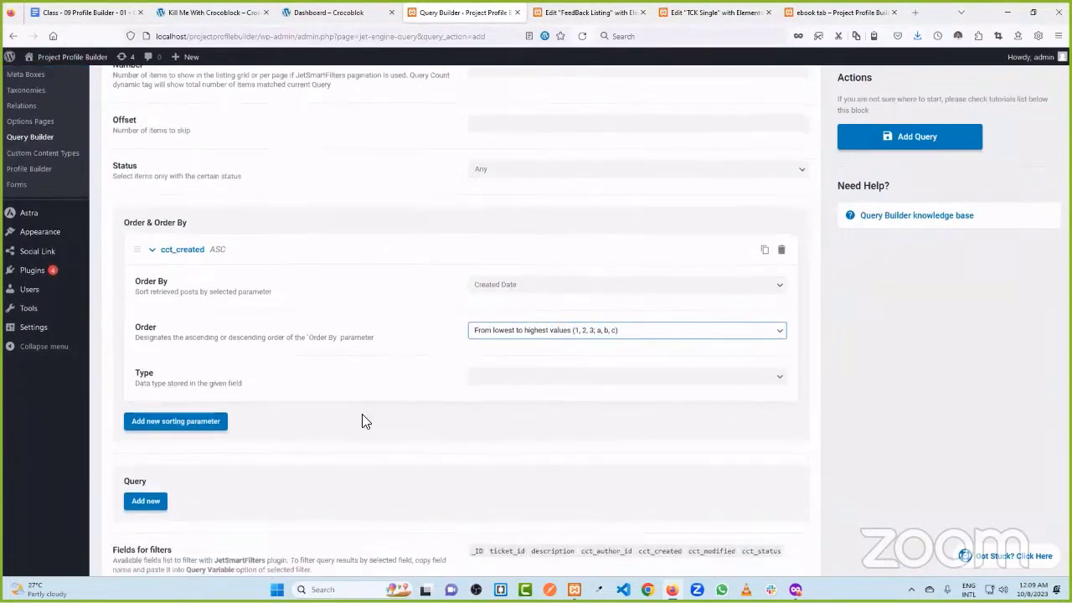
- Add a query clause on the Ticket ID field
{"action": "left_click", "coordinate": [147, 502]}
{"action": "scroll", "coordinate": [342, 373], "scroll_direction": "down", "scroll_amount": 4}
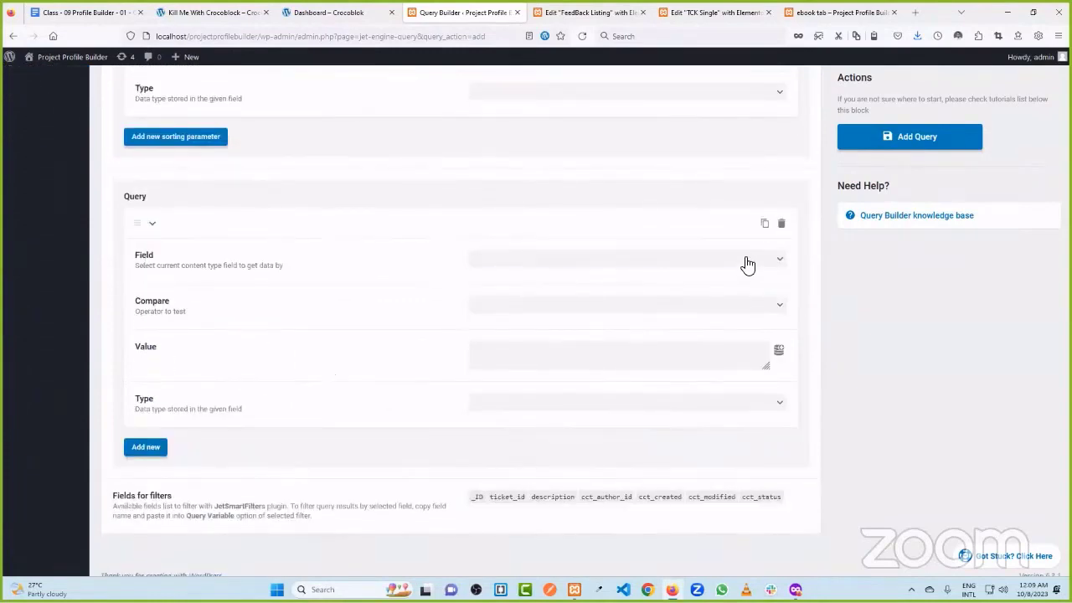
{"action": "left_click", "coordinate": [748, 261]}
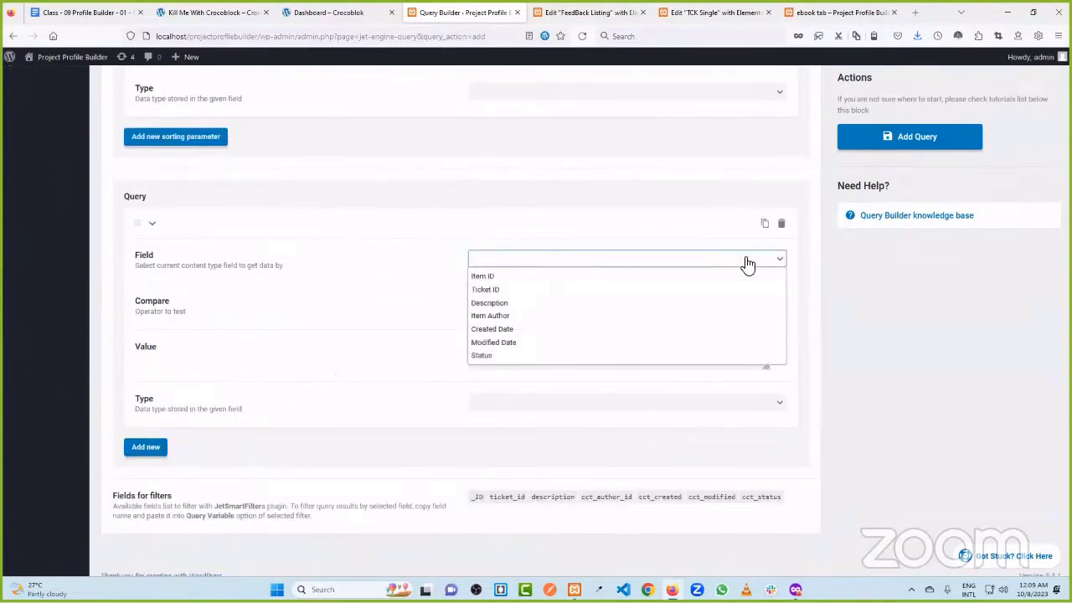
{"action": "left_click", "coordinate": [486, 290]}
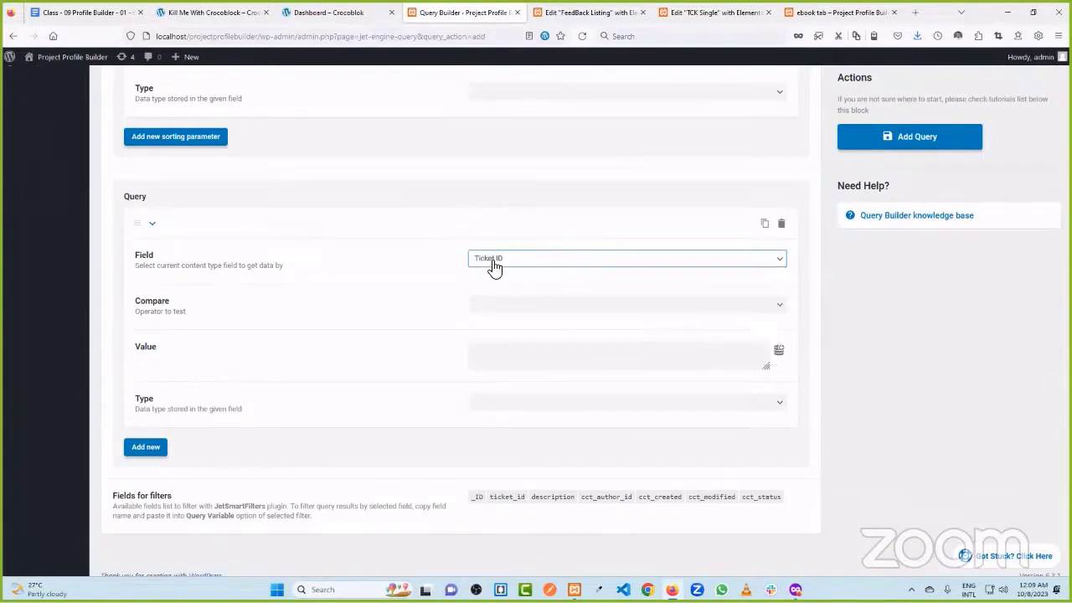
{"action": "scroll", "coordinate": [492, 268], "scroll_direction": "up", "scroll_amount": 6}
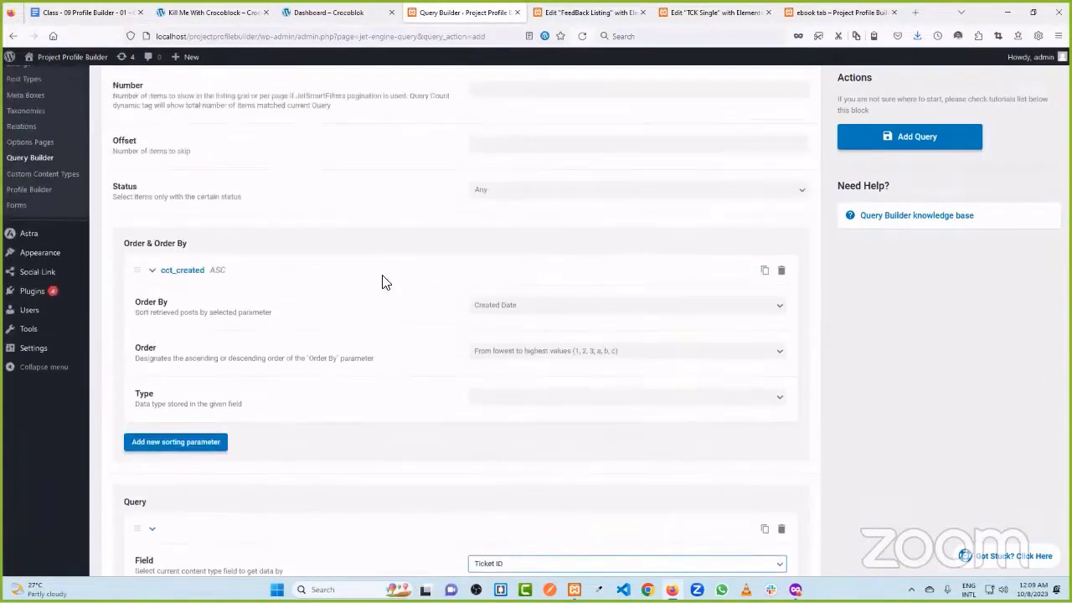
{"action": "scroll", "coordinate": [390, 285], "scroll_direction": "up", "scroll_amount": 3}
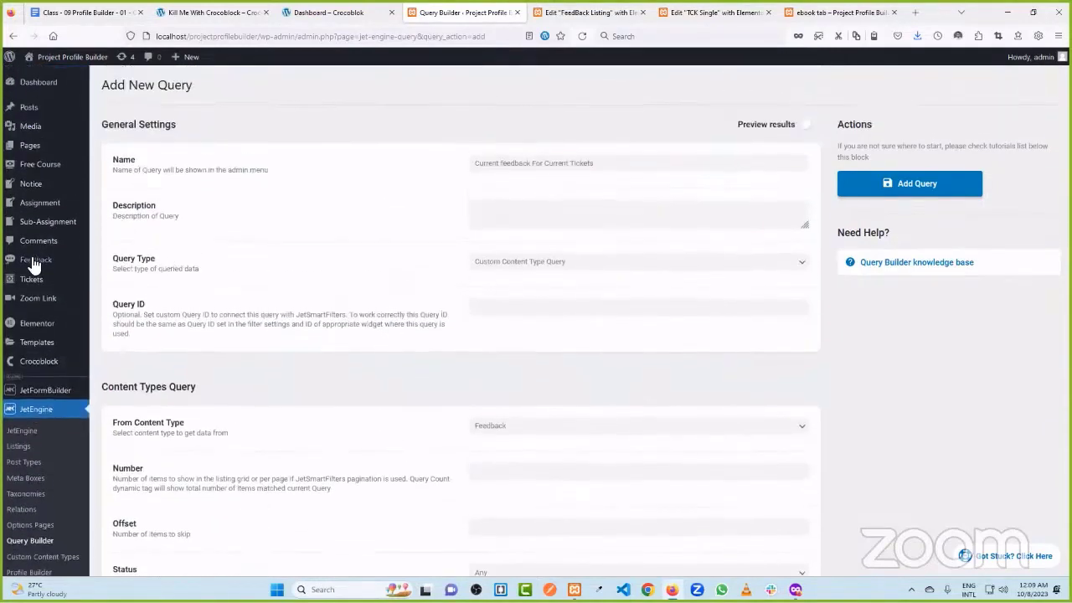
- Open Feedback item #1 in a new tab and check its stored Ticket ID, 128
{"action": "middle_click", "coordinate": [63, 266]}
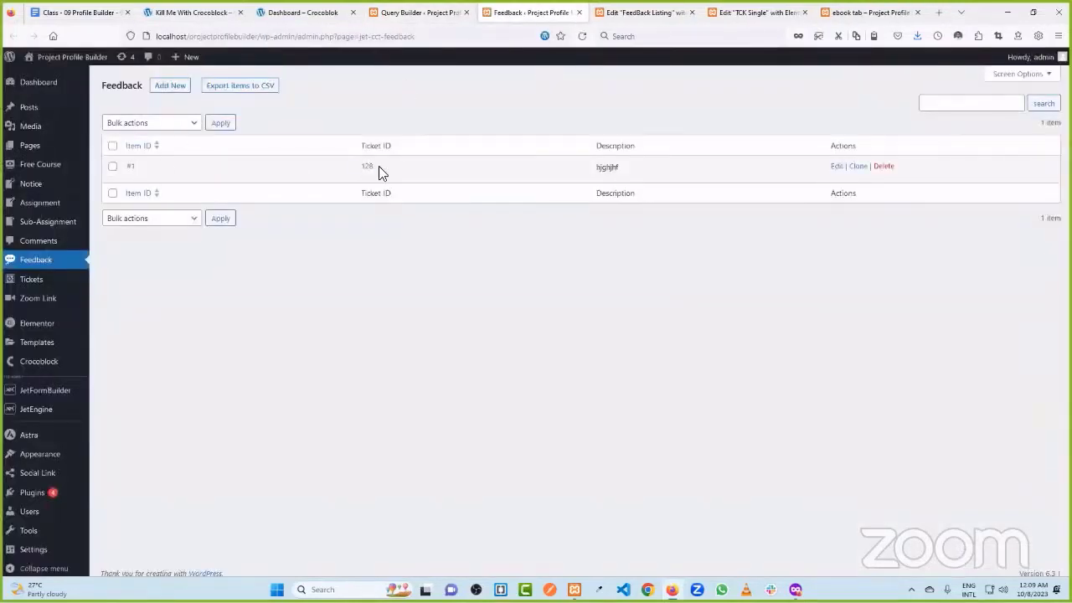
{"action": "left_click", "coordinate": [836, 166]}
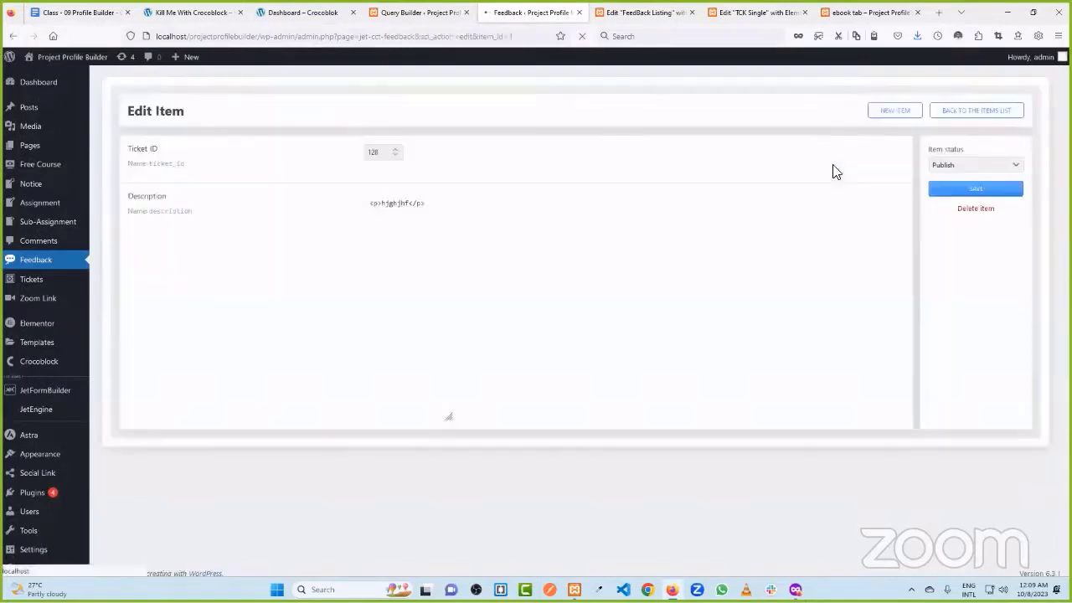
{"action": "double_click", "coordinate": [367, 155]}
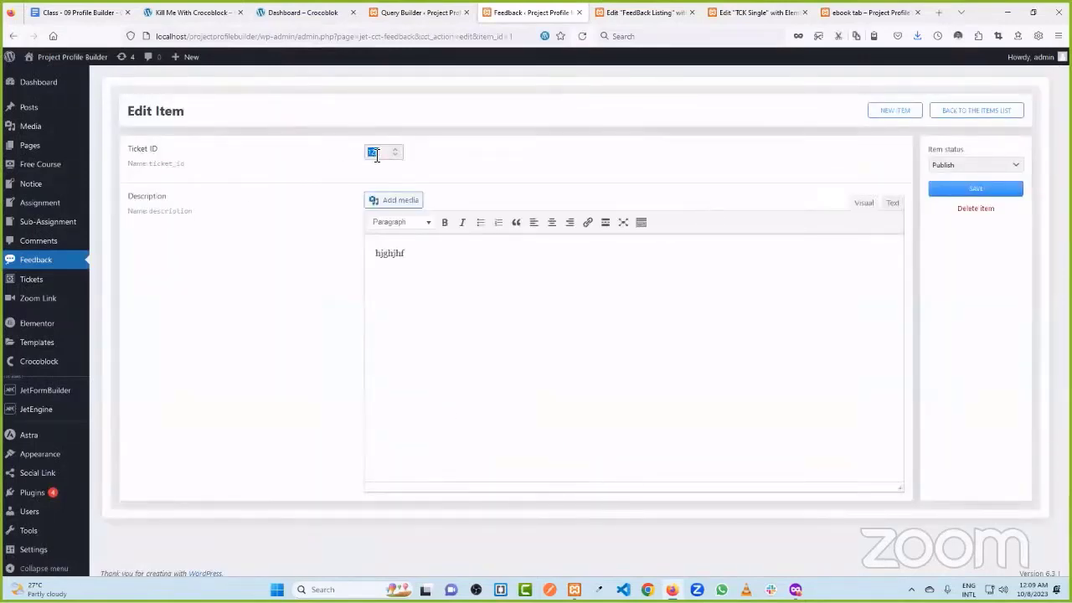
{"action": "left_click", "coordinate": [749, 11]}
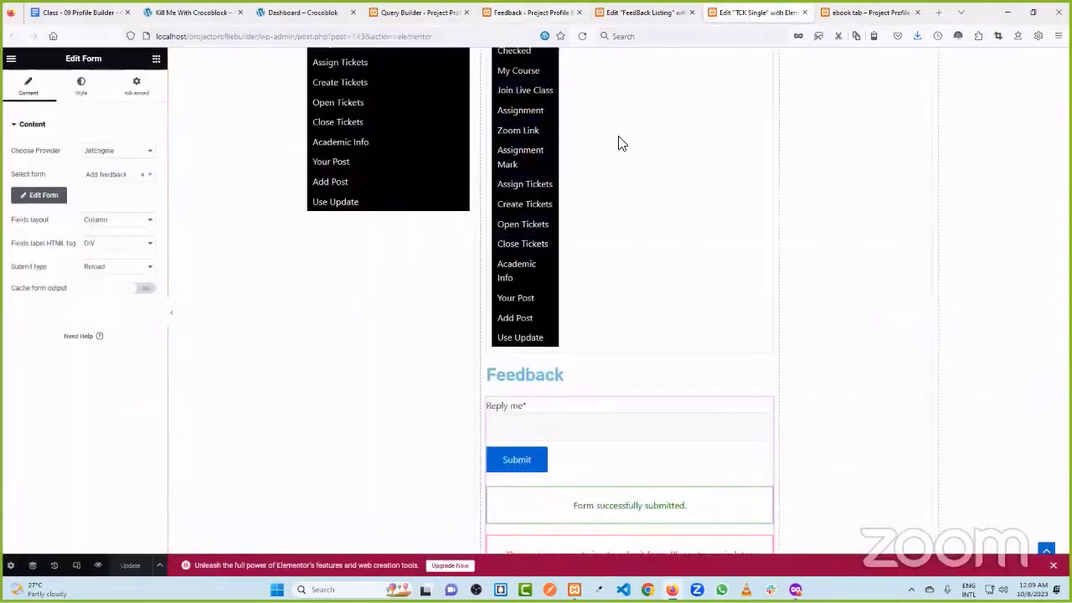
{"action": "left_click", "coordinate": [531, 12]}
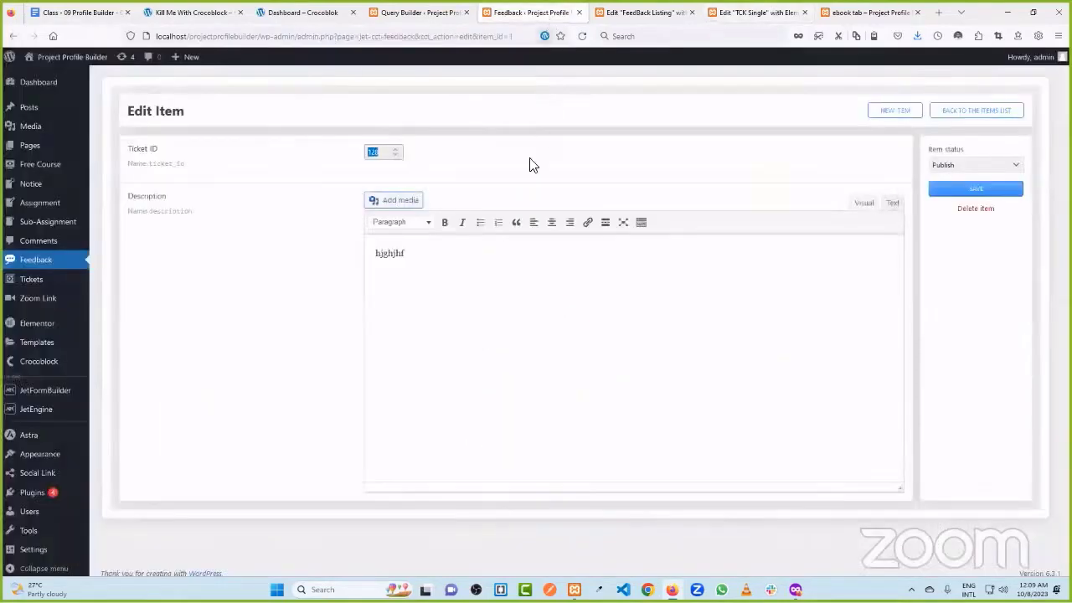
{"action": "left_click", "coordinate": [376, 153]}
- Set the Ticket ID clause to Equal (=) Current ID and add the query
{"action": "left_click", "coordinate": [419, 12]}
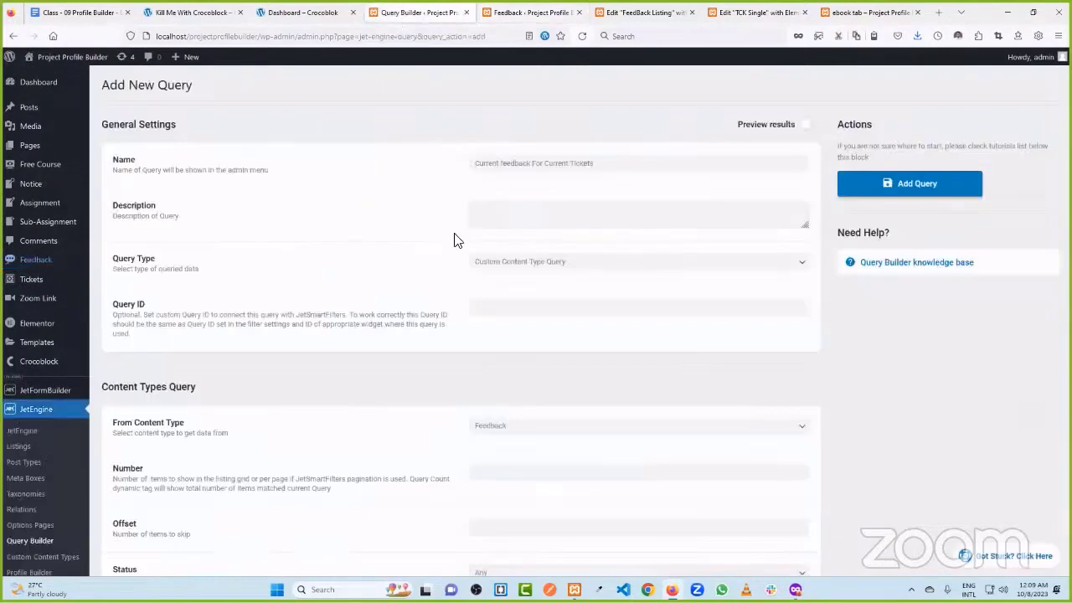
{"action": "scroll", "coordinate": [458, 347], "scroll_direction": "down", "scroll_amount": 3}
{"action": "scroll", "coordinate": [458, 348], "scroll_direction": "down", "scroll_amount": 5}
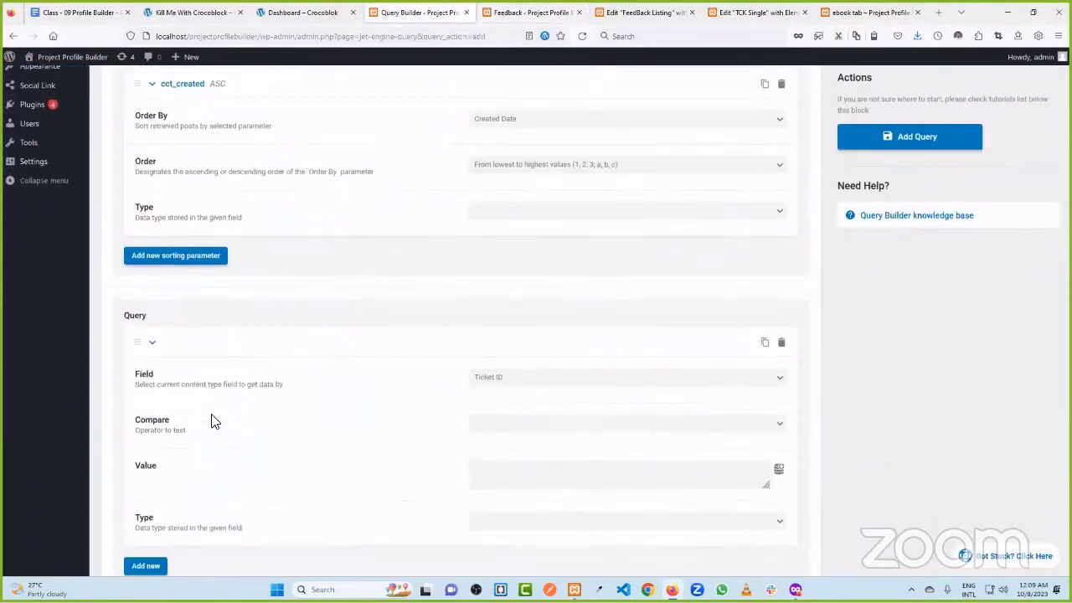
{"action": "left_click", "coordinate": [520, 423]}
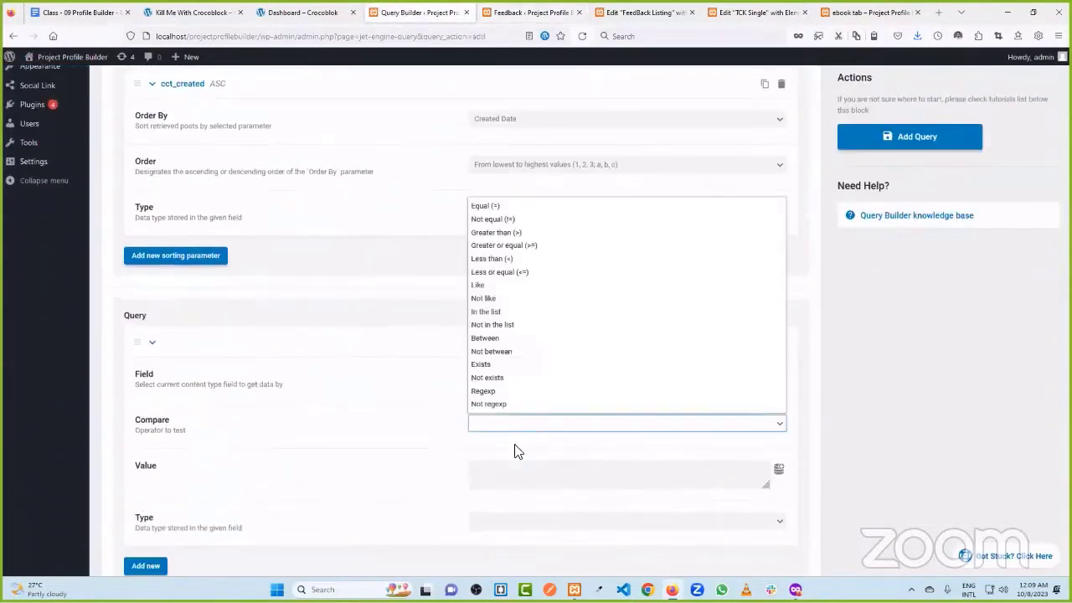
{"action": "left_click", "coordinate": [498, 212]}
{"action": "scroll", "coordinate": [533, 424], "scroll_direction": "down", "scroll_amount": 2}
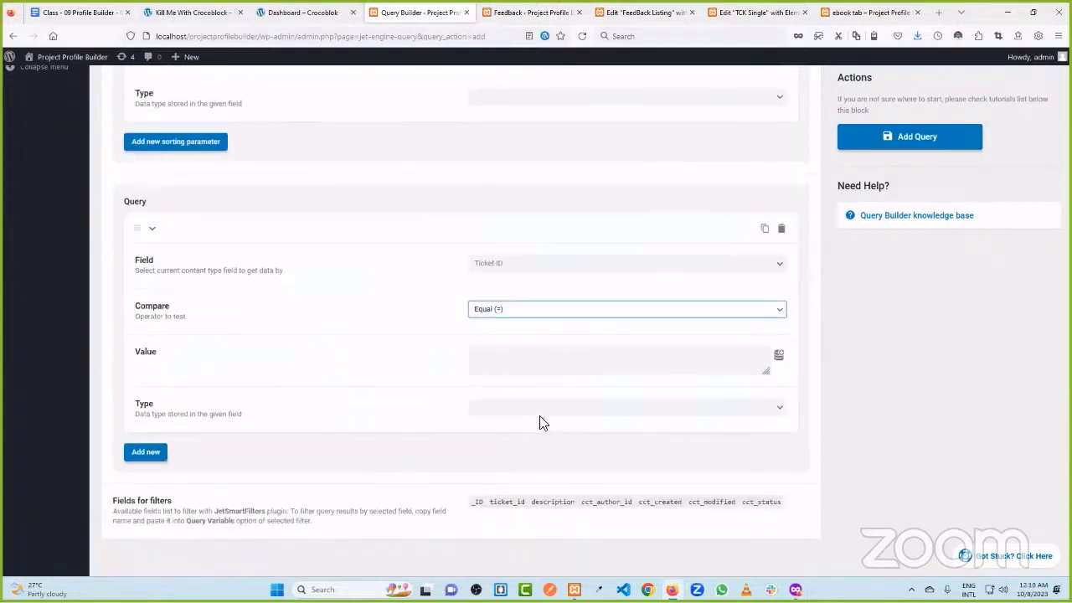
{"action": "left_click", "coordinate": [780, 355]}
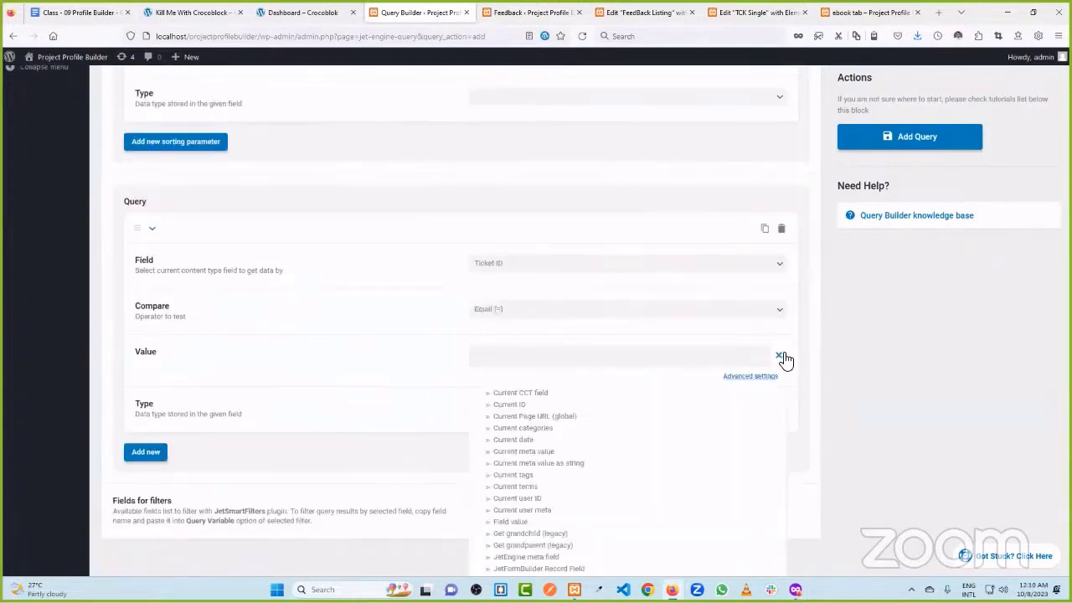
{"action": "left_click", "coordinate": [517, 407]}
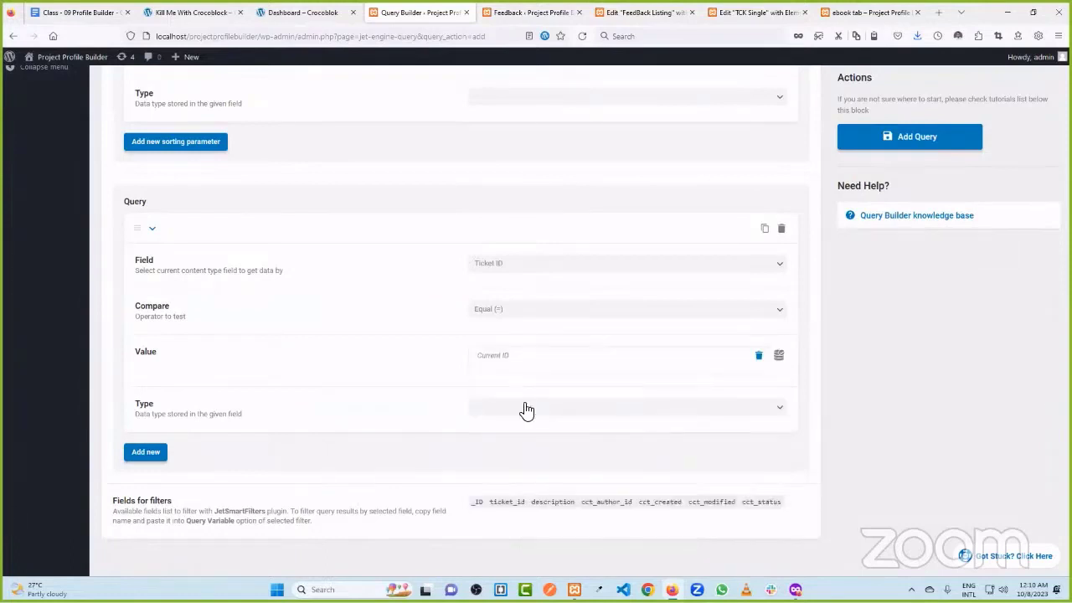
{"action": "left_click", "coordinate": [909, 136]}
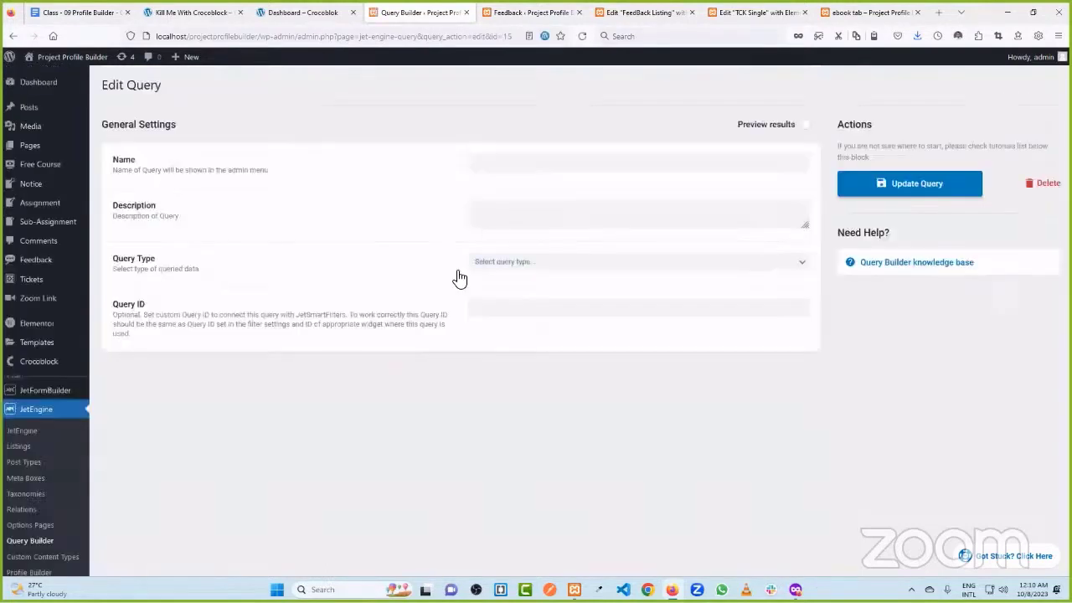
{"action": "left_click", "coordinate": [528, 11]}
- Reload the TCK Single editor and place a Listing Grid above the feedback form
{"action": "left_click", "coordinate": [647, 9]}
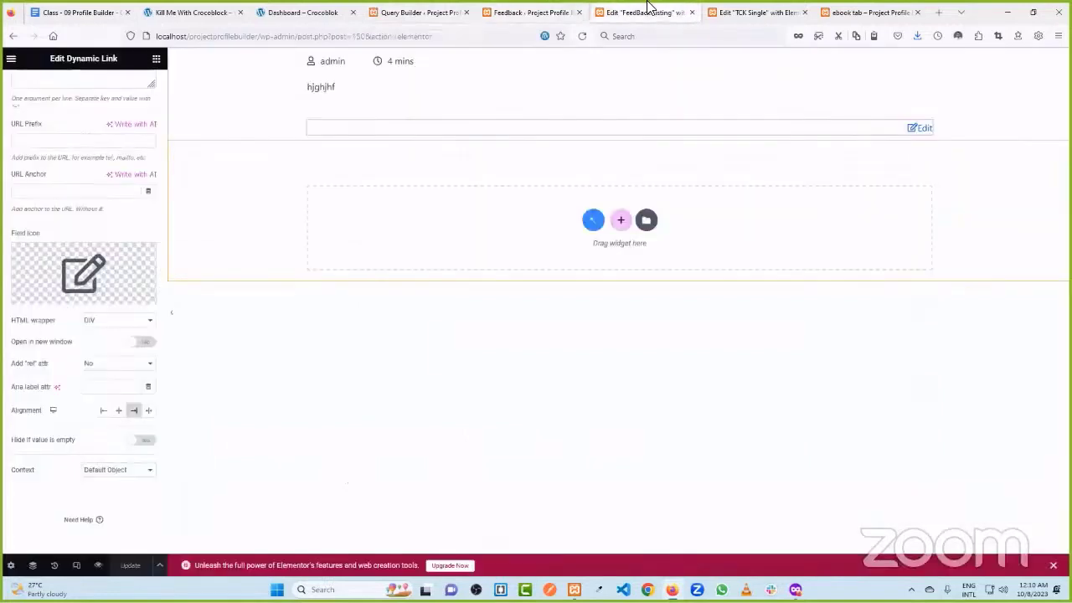
{"action": "left_click", "coordinate": [742, 11]}
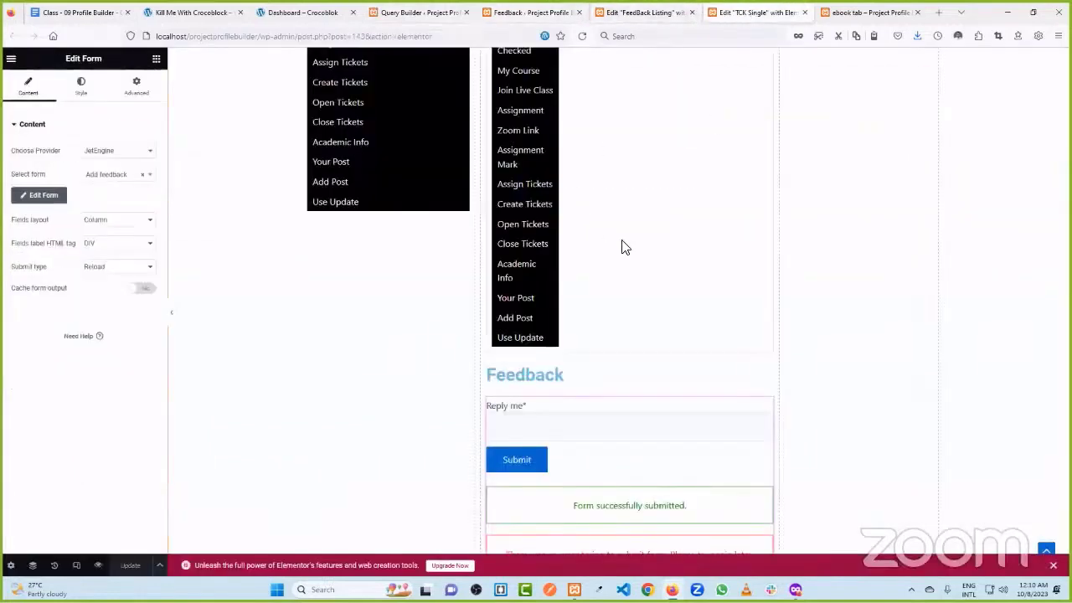
{"action": "scroll", "coordinate": [621, 249], "scroll_direction": "down", "scroll_amount": 2}
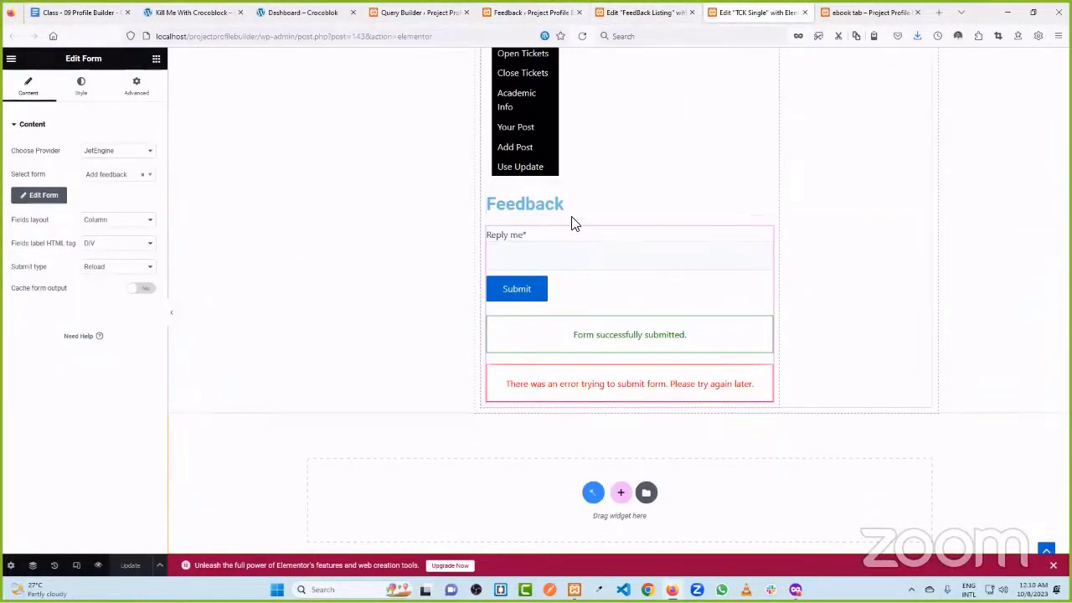
{"action": "left_click", "coordinate": [582, 36]}
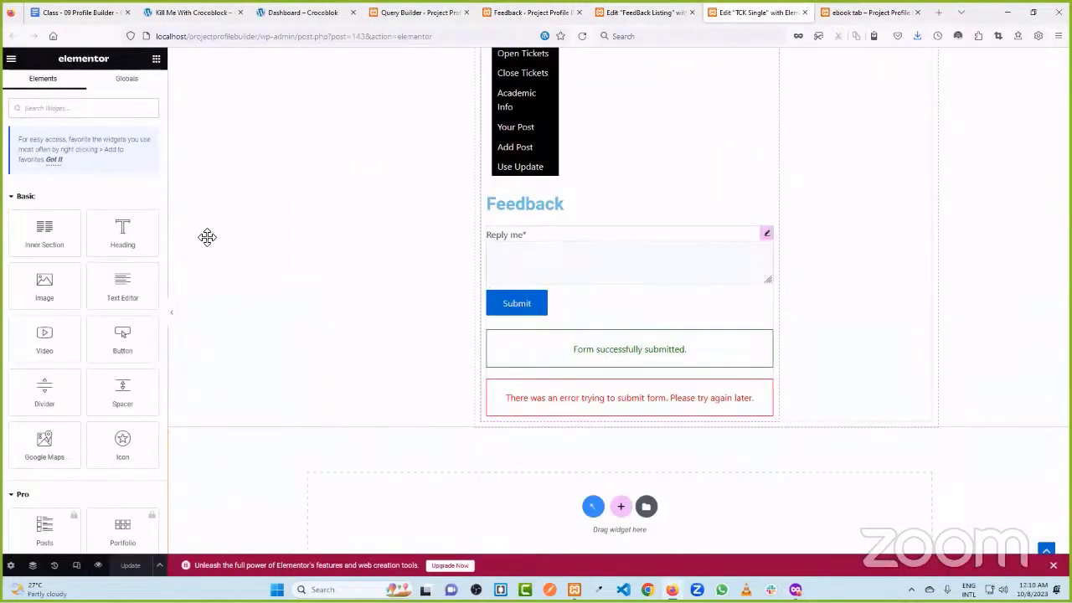
{"action": "type", "text": "is"}
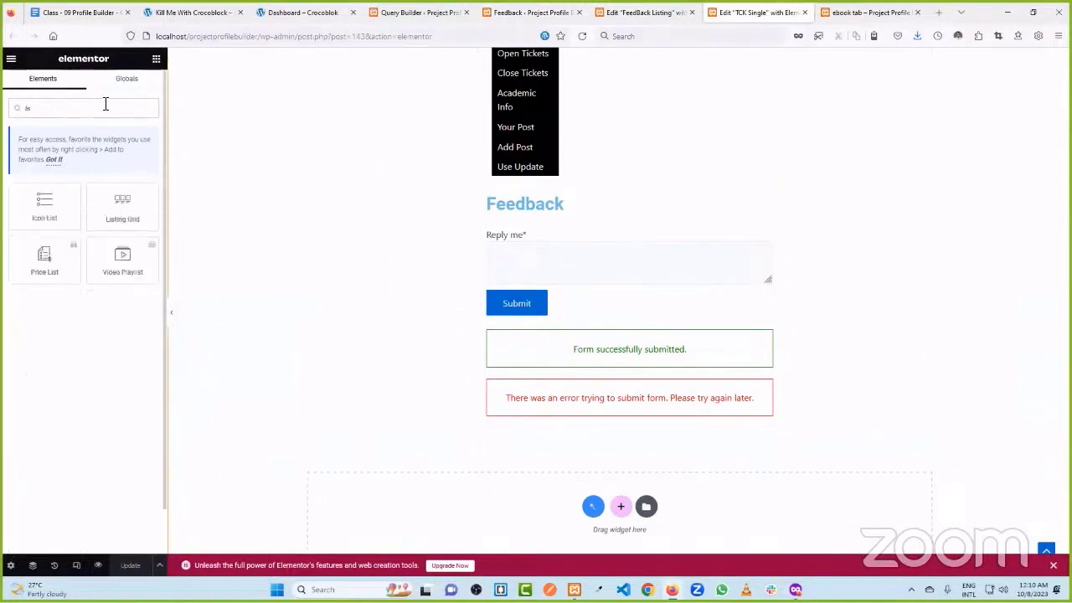
{"action": "left_click_drag", "start_coordinate": [104, 208], "coordinate": [545, 237]}
- Set the grid to FeedBack Listing with 1 column, save, and reload the ebook ticket page
{"action": "left_click", "coordinate": [101, 152]}
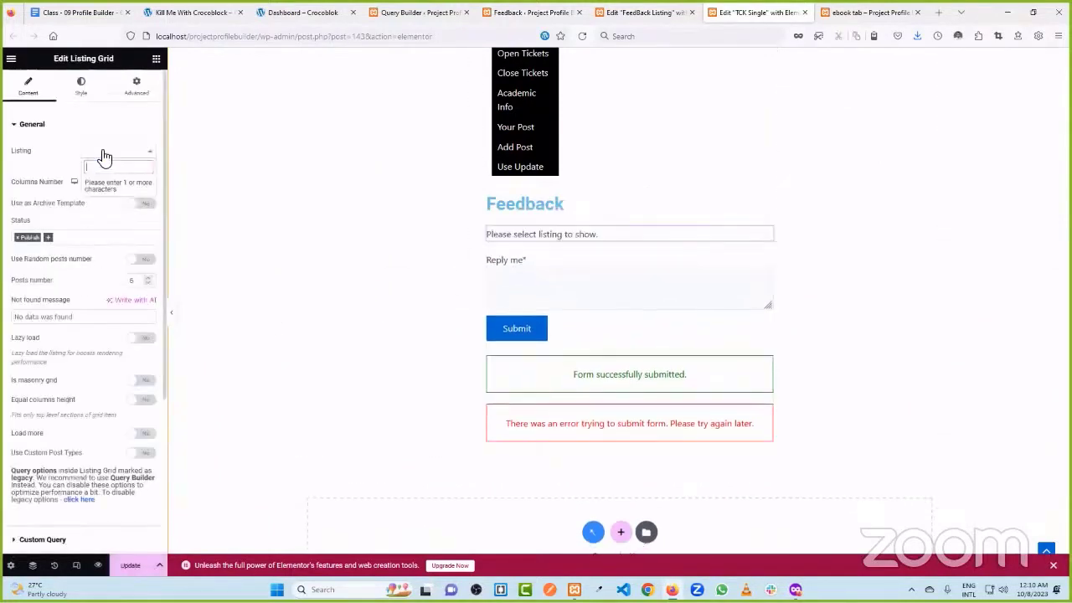
{"action": "type", "text": "feed"}
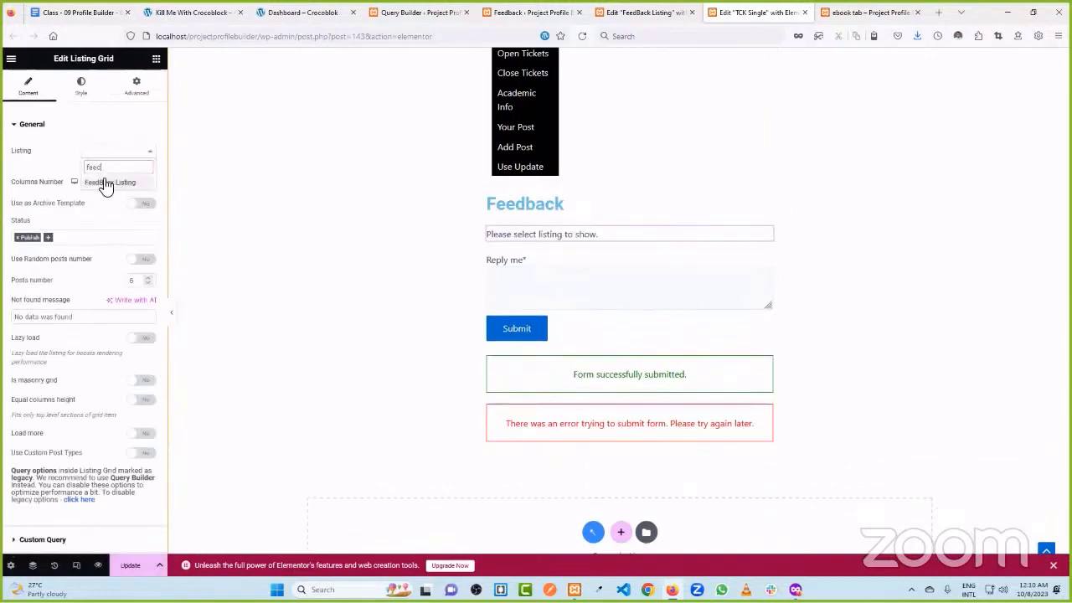
{"action": "left_click", "coordinate": [102, 182]}
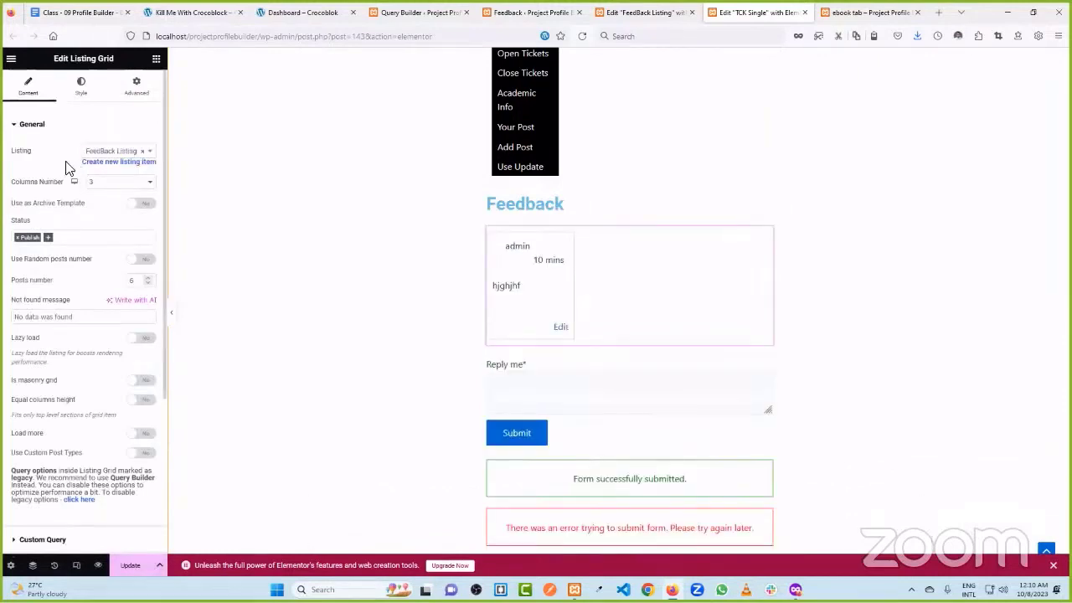
{"action": "left_click", "coordinate": [93, 182]}
{"action": "left_click", "coordinate": [103, 194]}
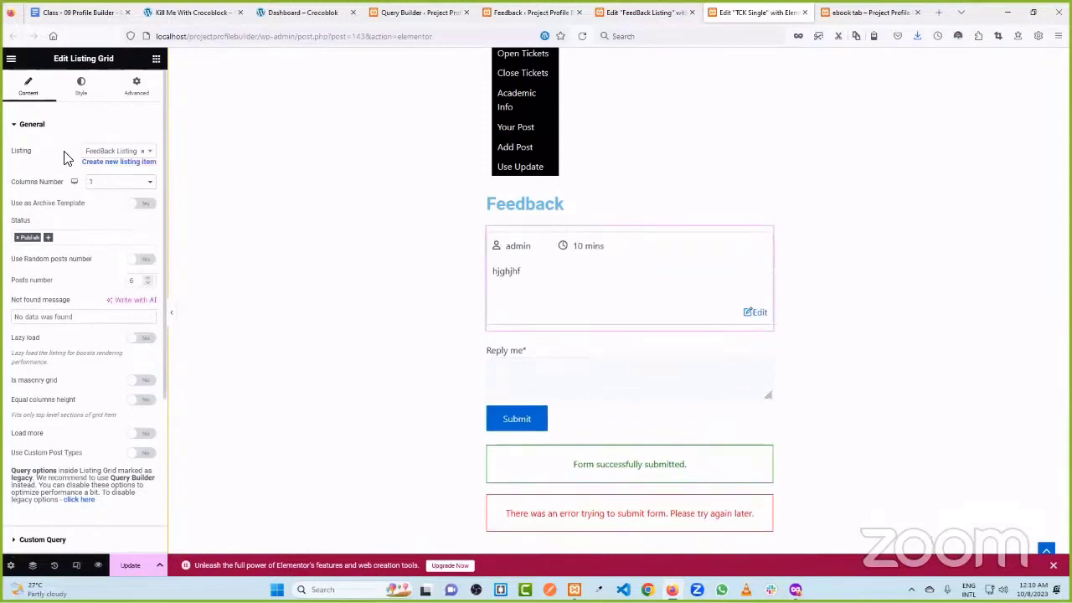
{"action": "scroll", "coordinate": [67, 158], "scroll_direction": "down", "scroll_amount": 2}
{"action": "left_click", "coordinate": [131, 565]}
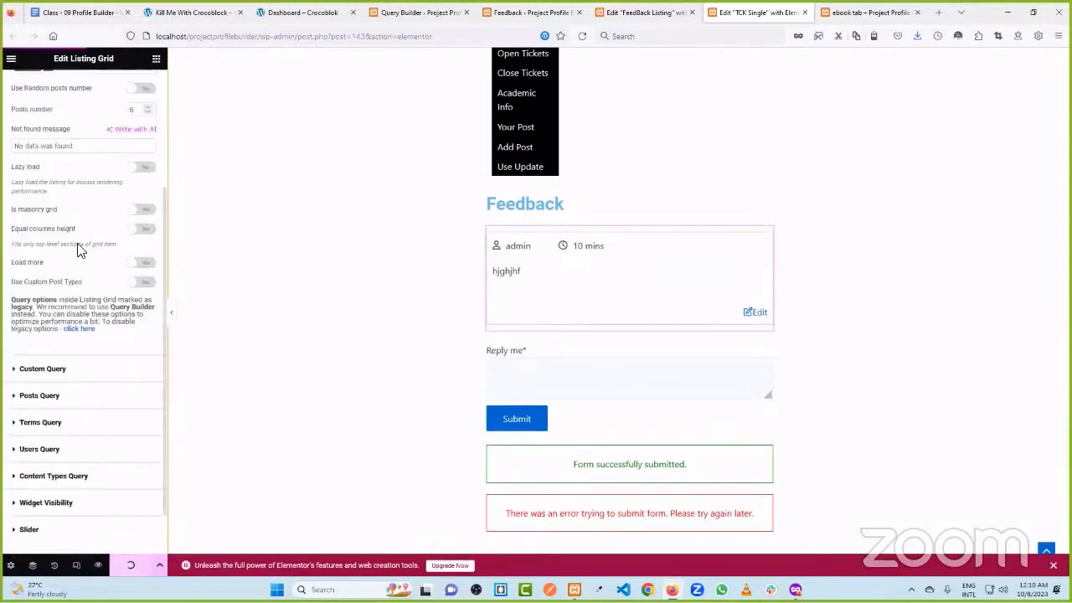
{"action": "left_click", "coordinate": [849, 10]}
{"action": "left_click", "coordinate": [582, 36]}
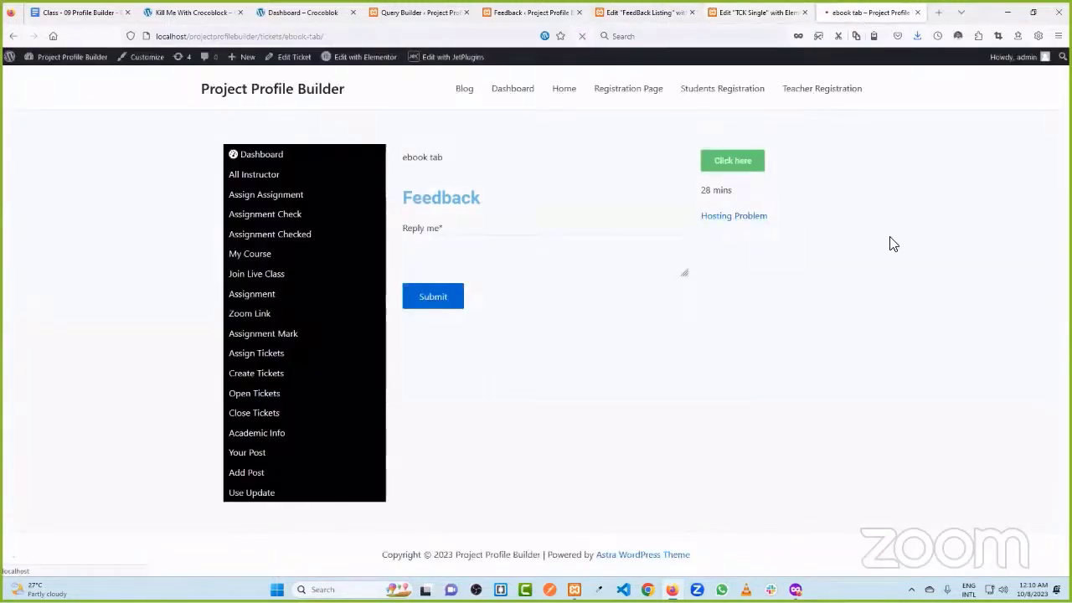
- Submit the reply 'fdgfdsgdfg' and confirm it appears in the Feedback list
{"action": "type", "text": "fdgfdsgdfg"}
{"action": "left_click", "coordinate": [451, 422]}
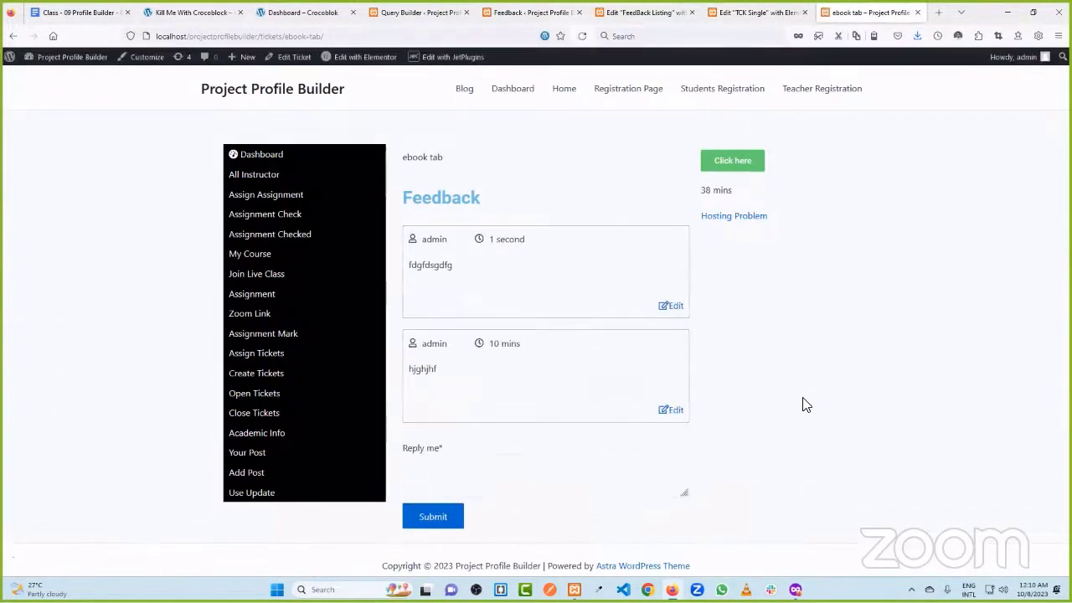
{"action": "left_click_drag", "start_coordinate": [497, 240], "coordinate": [528, 244]}
{"action": "left_click", "coordinate": [505, 249]}
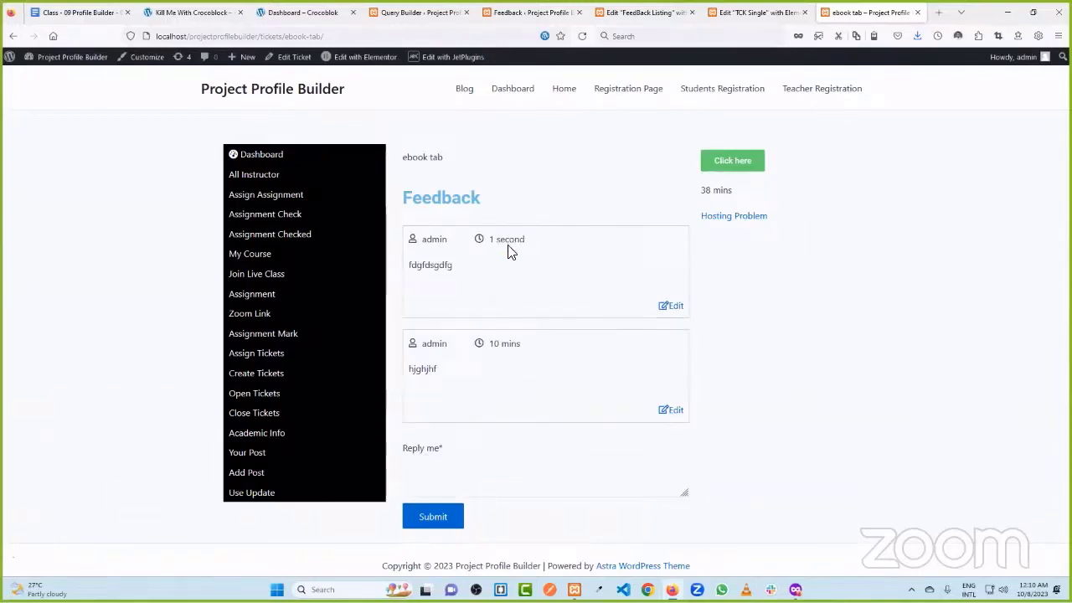
- Change the query's order to From highest to lowest values and update it
{"action": "left_click", "coordinate": [421, 10]}
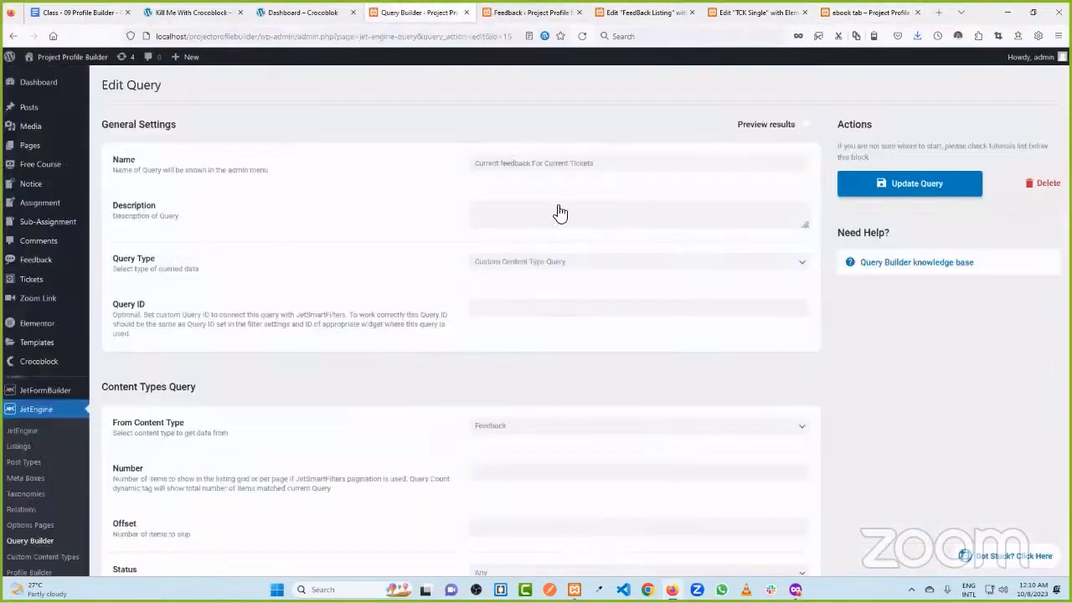
{"action": "scroll", "coordinate": [478, 355], "scroll_direction": "down", "scroll_amount": 5}
{"action": "left_click", "coordinate": [551, 337]}
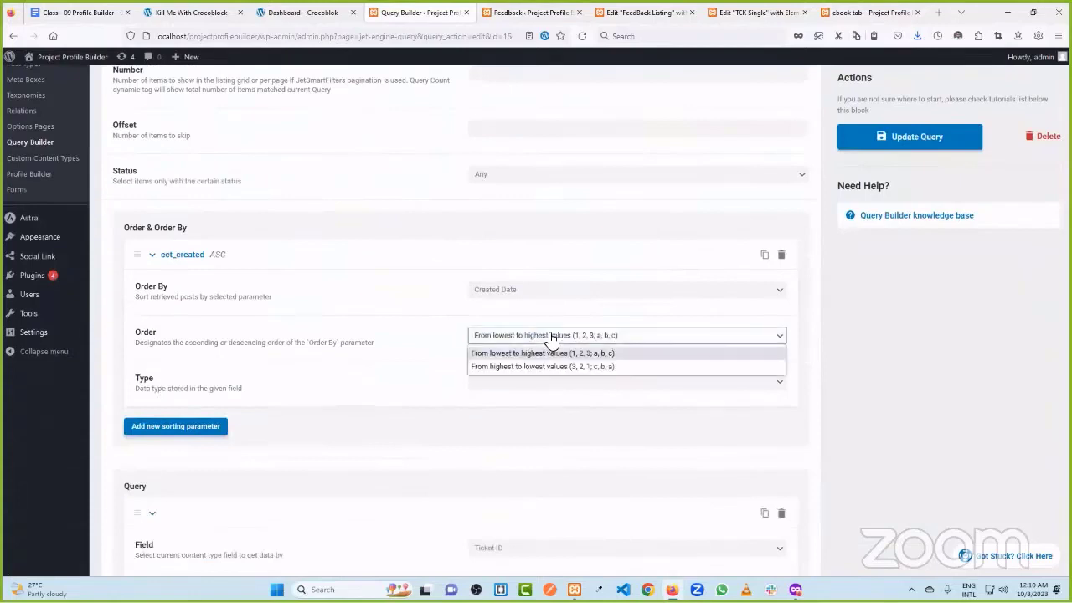
{"action": "left_click", "coordinate": [553, 367]}
{"action": "left_click", "coordinate": [912, 141]}
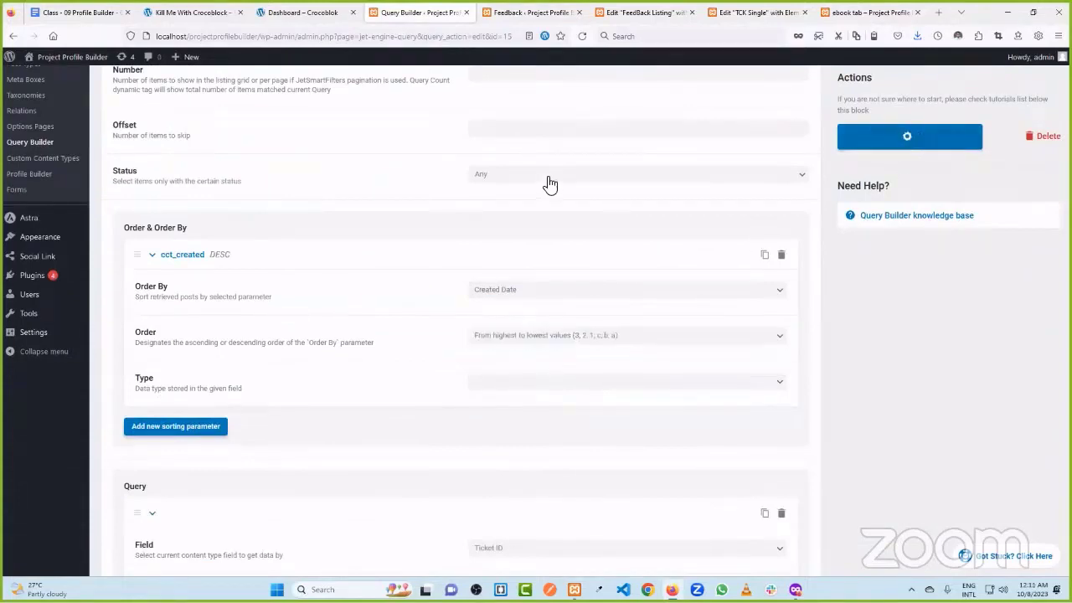
- Reload the ebook ticket page to check the feedback order, then return to TCK Single
{"action": "left_click", "coordinate": [867, 12]}
{"action": "left_click", "coordinate": [582, 36]}
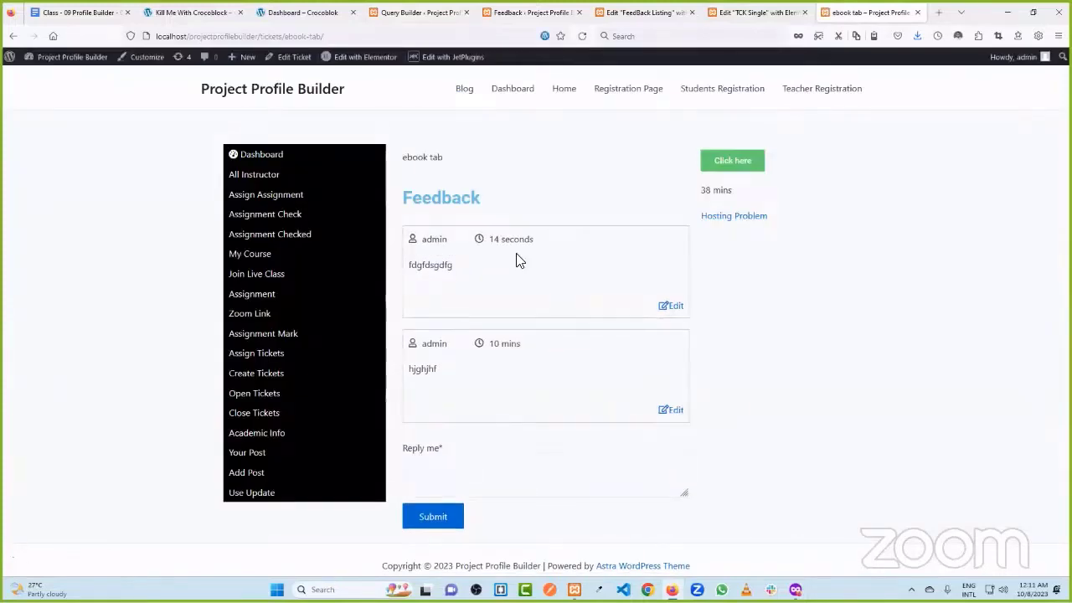
{"action": "scroll", "coordinate": [502, 297], "scroll_direction": "down", "scroll_amount": 1}
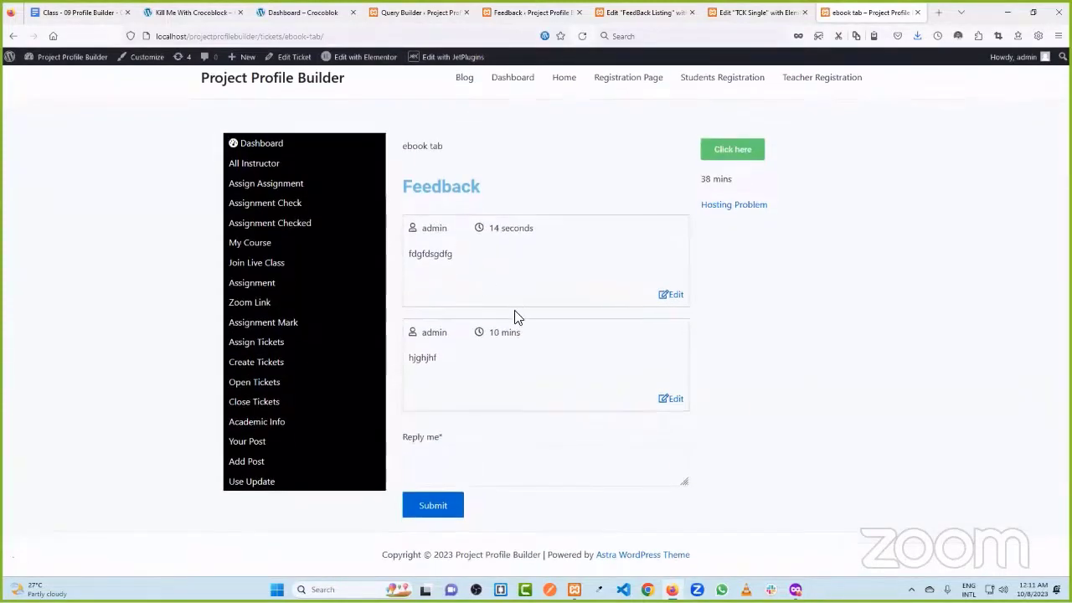
{"action": "left_click", "coordinate": [639, 12]}
{"action": "left_click", "coordinate": [532, 8]}
{"action": "left_click", "coordinate": [645, 12]}
{"action": "left_click", "coordinate": [754, 12]}
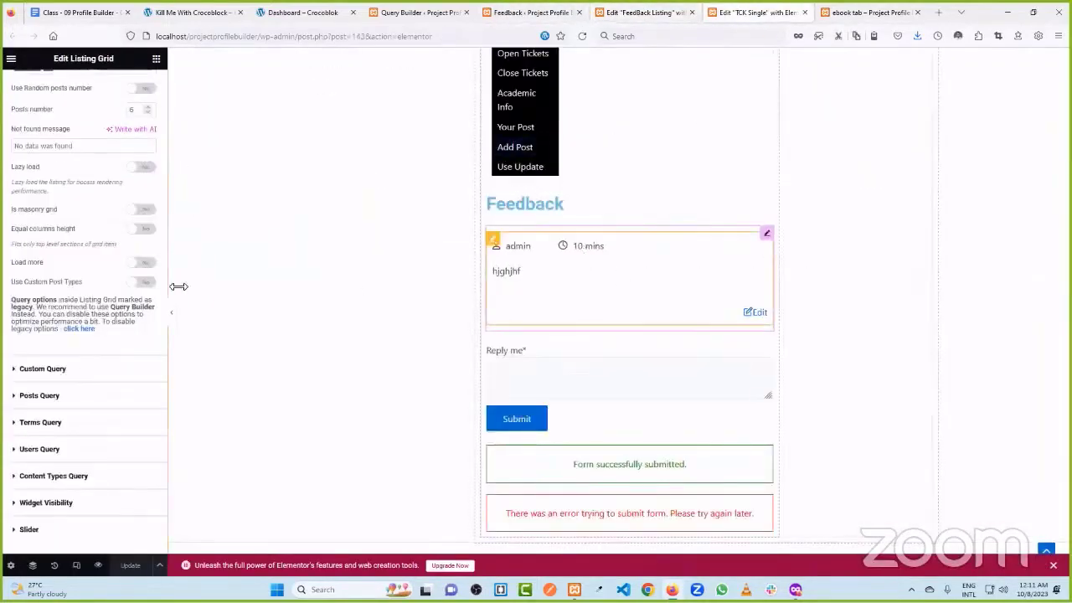
- Enable Use Custom Query with Current feedback For Current Tickets, save, and reload the ticket page
{"action": "scroll", "coordinate": [98, 170], "scroll_direction": "up", "scroll_amount": 3}
{"action": "scroll", "coordinate": [89, 318], "scroll_direction": "down", "scroll_amount": 4}
{"action": "left_click", "coordinate": [84, 315]}
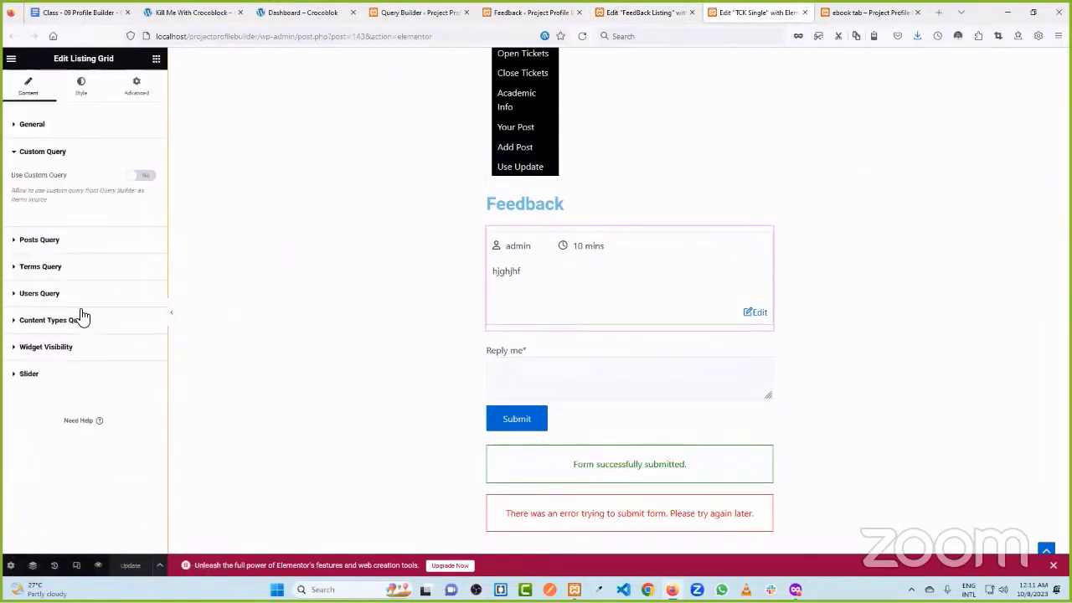
{"action": "left_click", "coordinate": [139, 175]}
{"action": "left_click", "coordinate": [114, 219]}
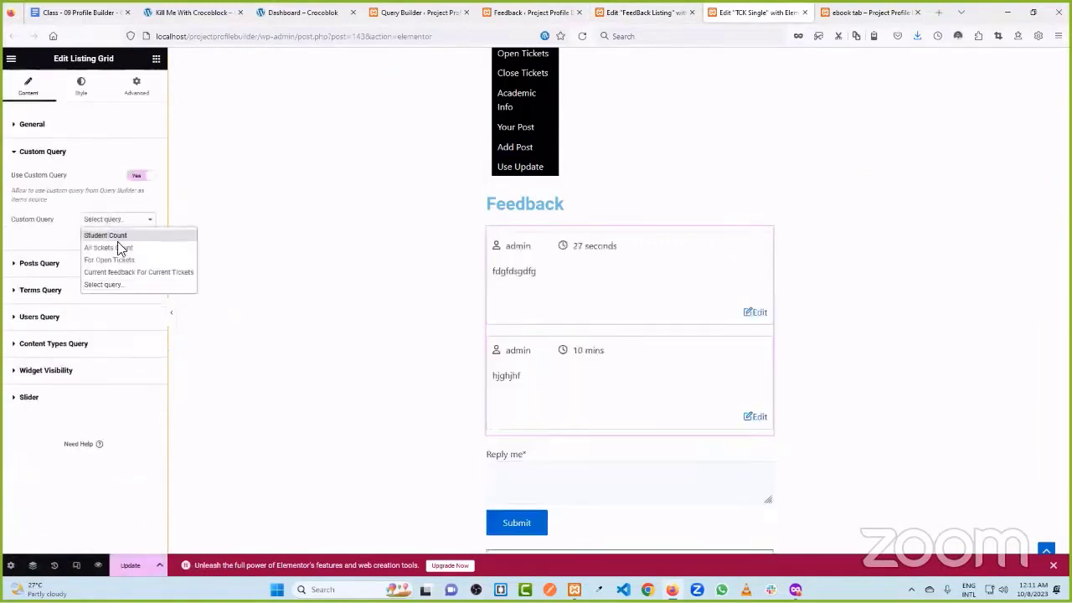
{"action": "left_click", "coordinate": [124, 274]}
{"action": "left_click", "coordinate": [131, 567]}
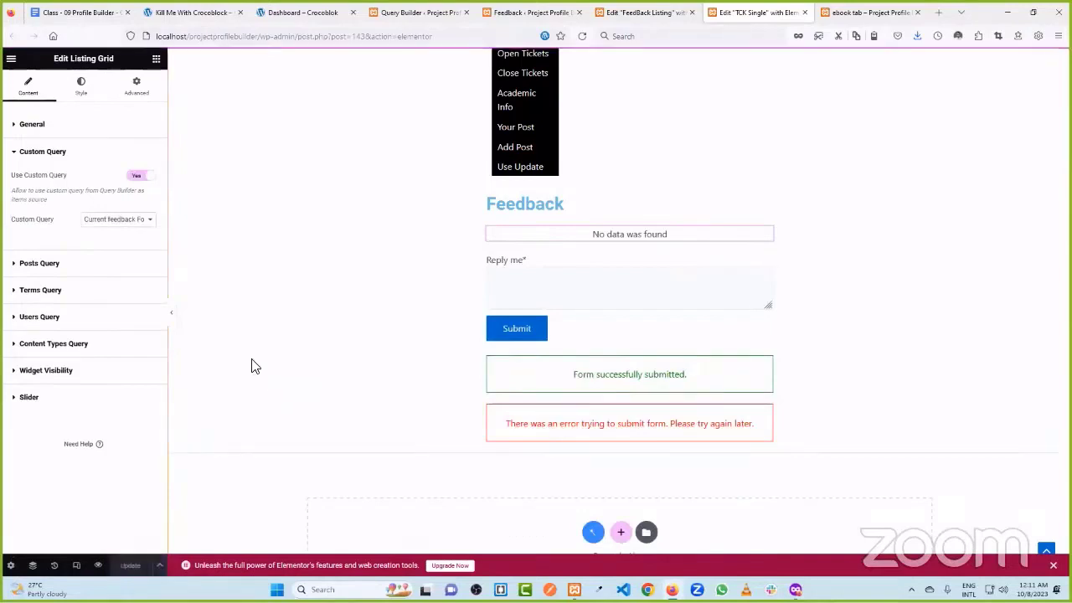
{"action": "left_click", "coordinate": [858, 12]}
{"action": "left_click", "coordinate": [582, 36]}
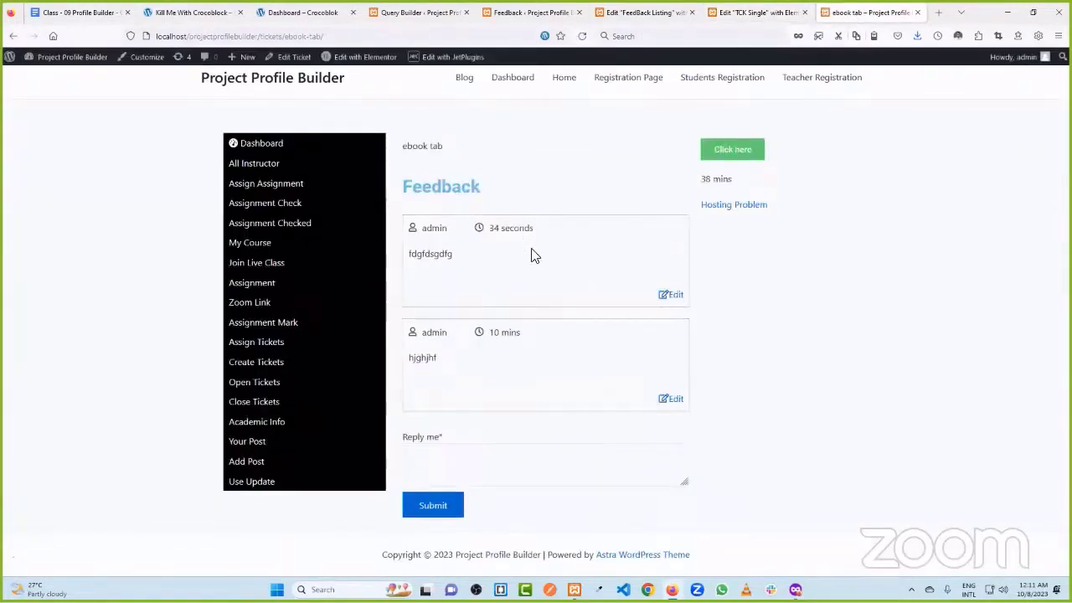
- Set the feedback query's Order back to 'From lowest to highest values' and update the query
{"action": "left_click", "coordinate": [419, 11]}
{"action": "scroll", "coordinate": [566, 305], "scroll_direction": "down", "scroll_amount": 1}
{"action": "left_click", "coordinate": [565, 286]}
{"action": "left_click", "coordinate": [564, 296]}
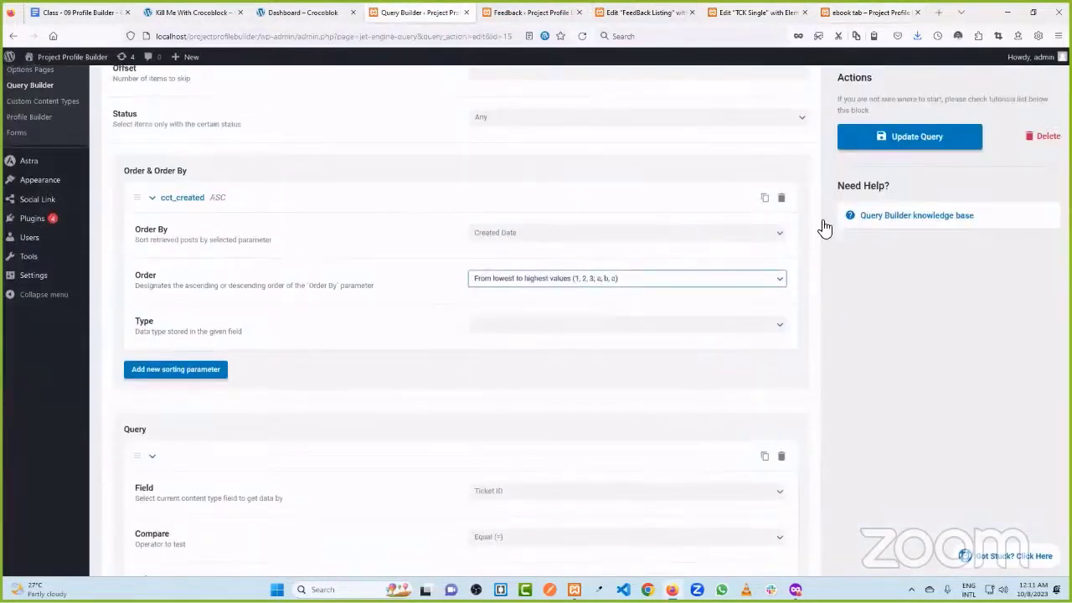
{"action": "left_click", "coordinate": [921, 137]}
- Reload the ebook tab ticket page and confirm hjghjhf now lists above fdgfdsgdfg
{"action": "left_click", "coordinate": [866, 12]}
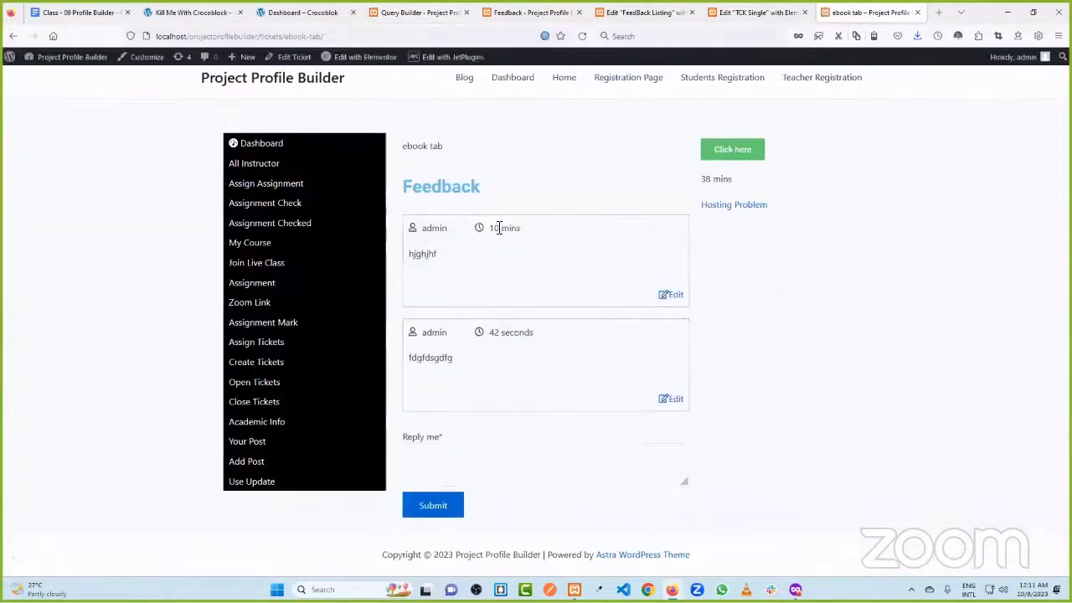
{"action": "left_click_drag", "start_coordinate": [500, 227], "coordinate": [444, 256]}
{"action": "left_click_drag", "start_coordinate": [502, 332], "coordinate": [816, 365]}
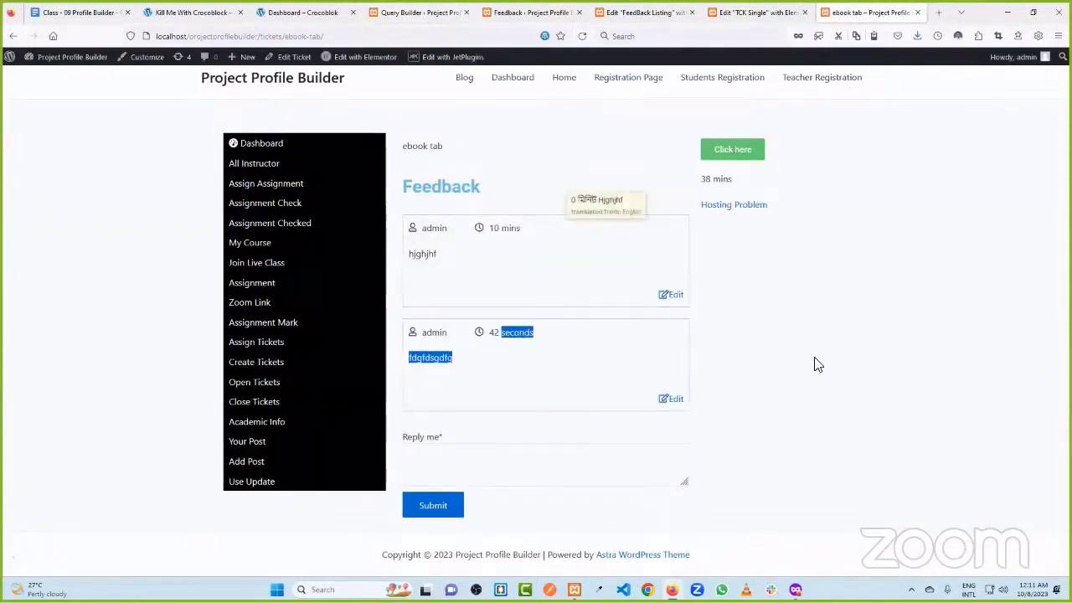
{"action": "left_click", "coordinate": [816, 364]}
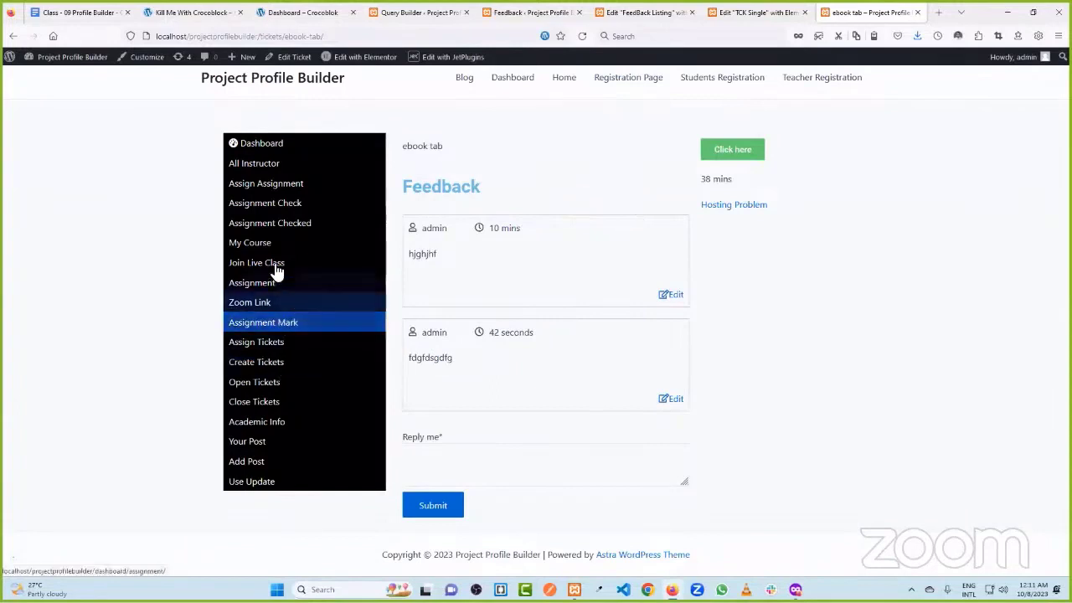
- Open the Main Design ticket from Open Tickets and confirm it shows no feedback yet
{"action": "left_click", "coordinate": [274, 384]}
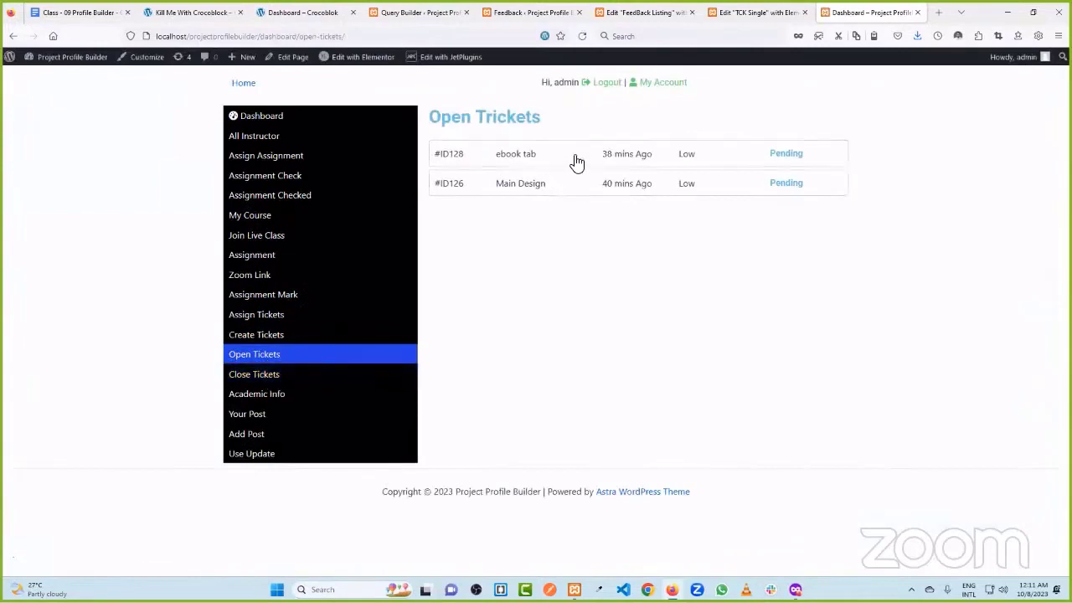
{"action": "left_click", "coordinate": [569, 193]}
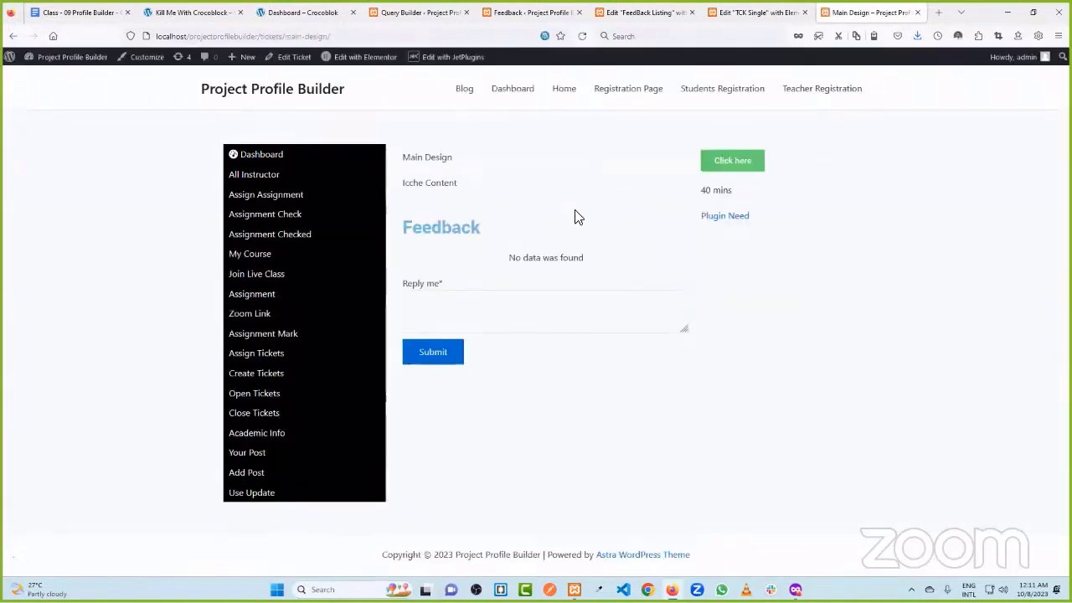
{"action": "left_click_drag", "start_coordinate": [502, 268], "coordinate": [613, 268]}
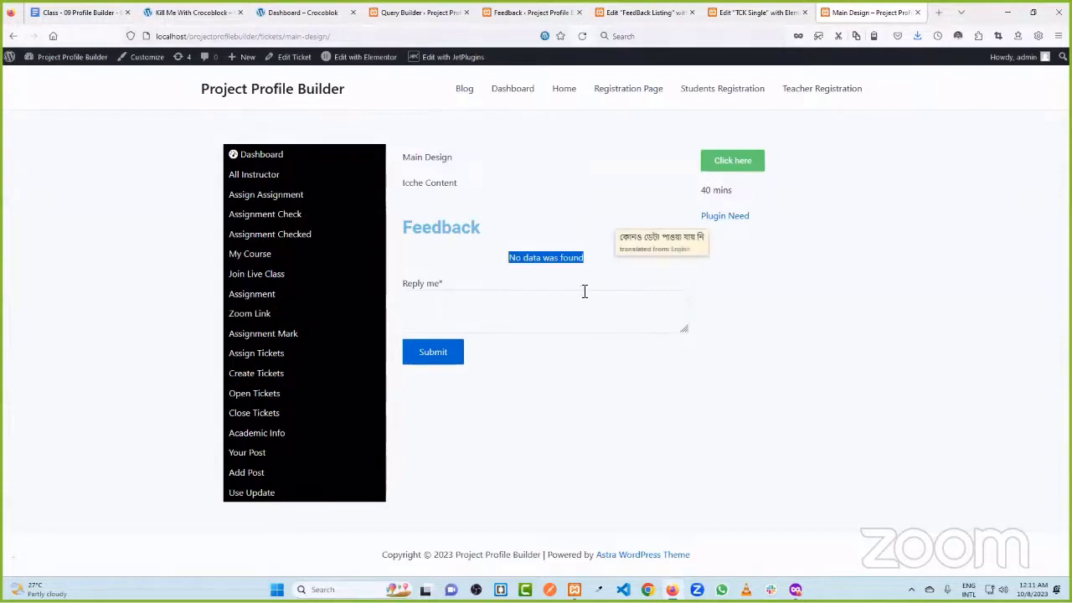
- Submit the feedback reply 'gdfgdfg' on Main Design, then return to Open Tickets
{"action": "left_click", "coordinate": [497, 301]}
{"action": "left_click", "coordinate": [440, 359]}
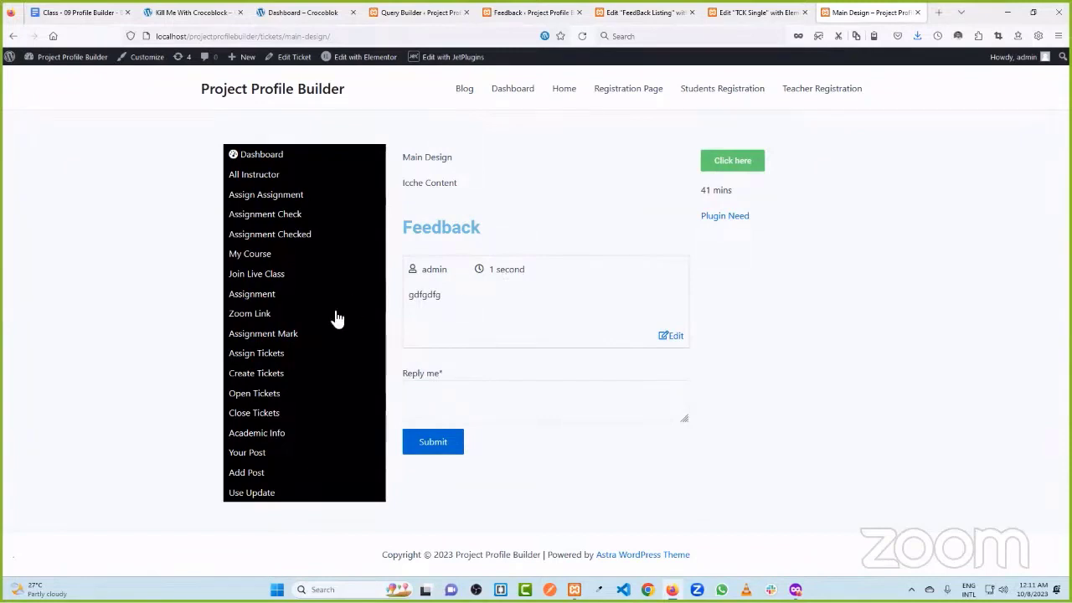
{"action": "left_click", "coordinate": [272, 396]}
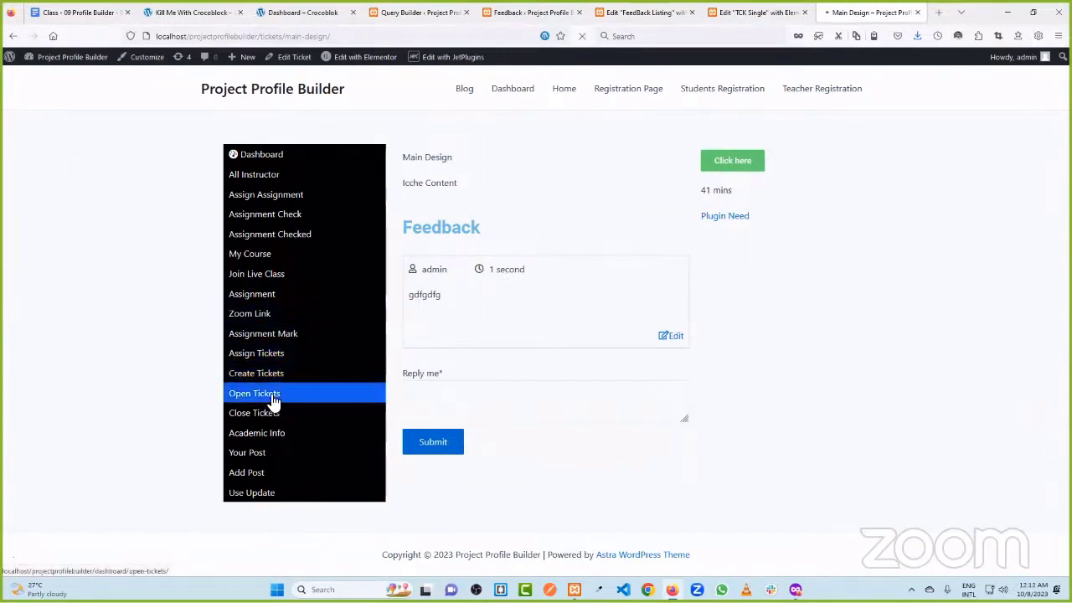